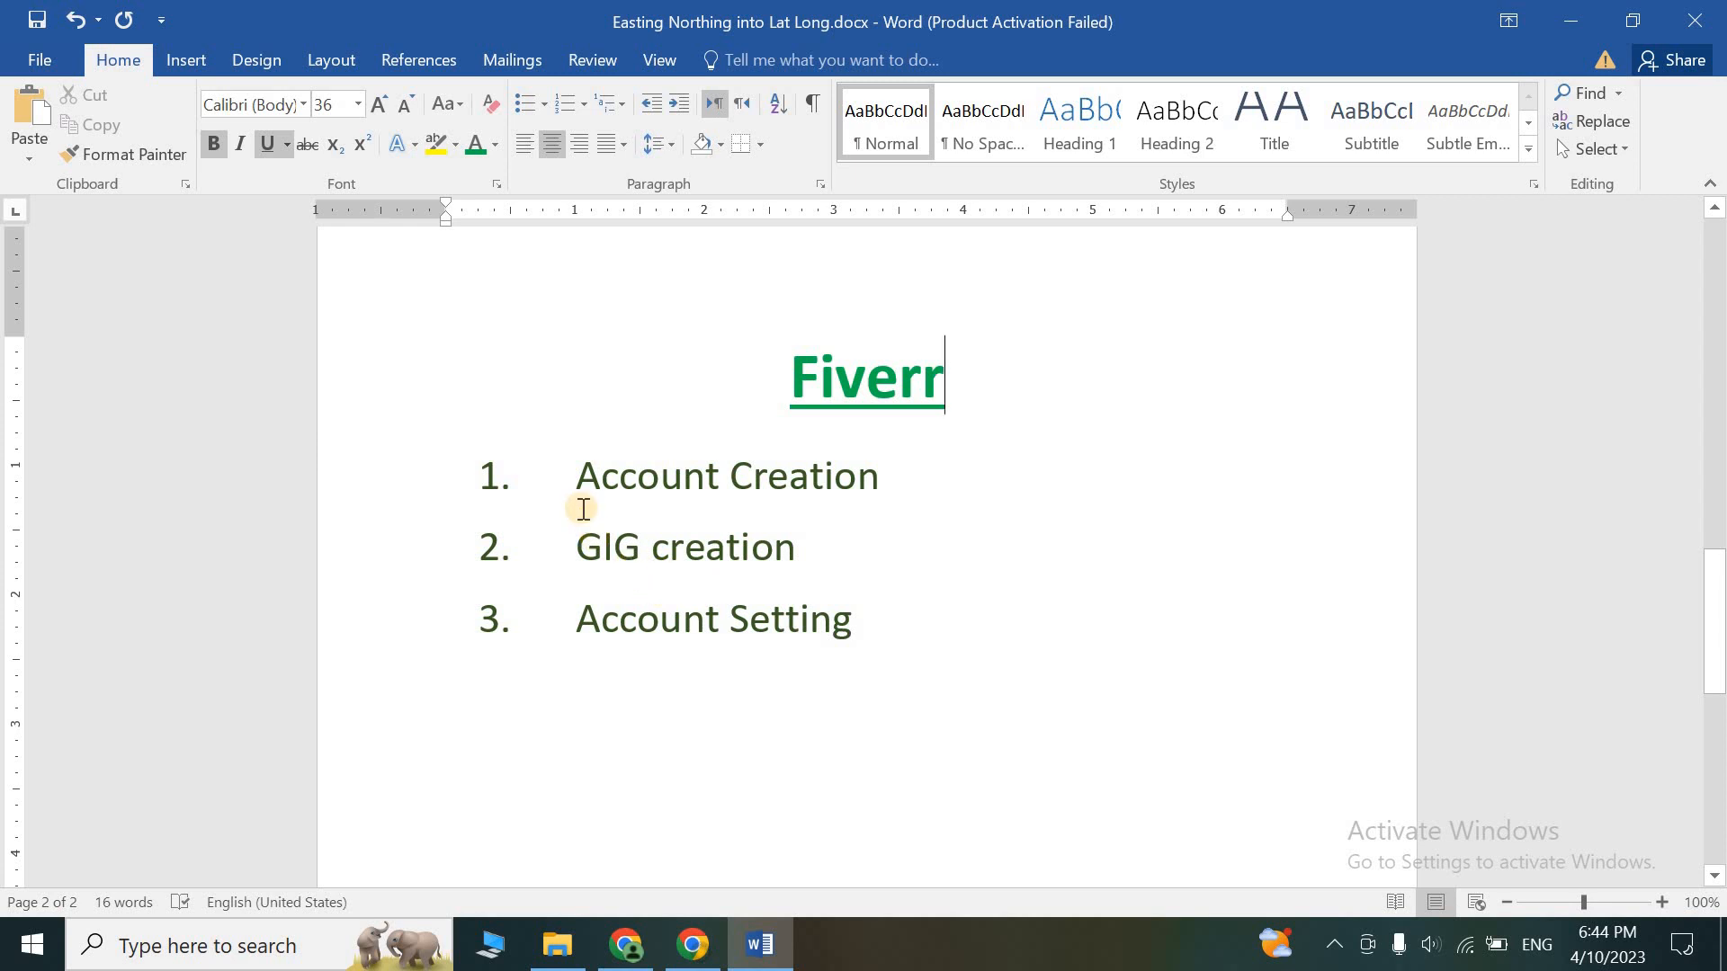
Step: Highlight the Account Creation, GIG creation and Account Setting items in the Word outline, then switch to Chrome
drag(576, 472, 855, 483)
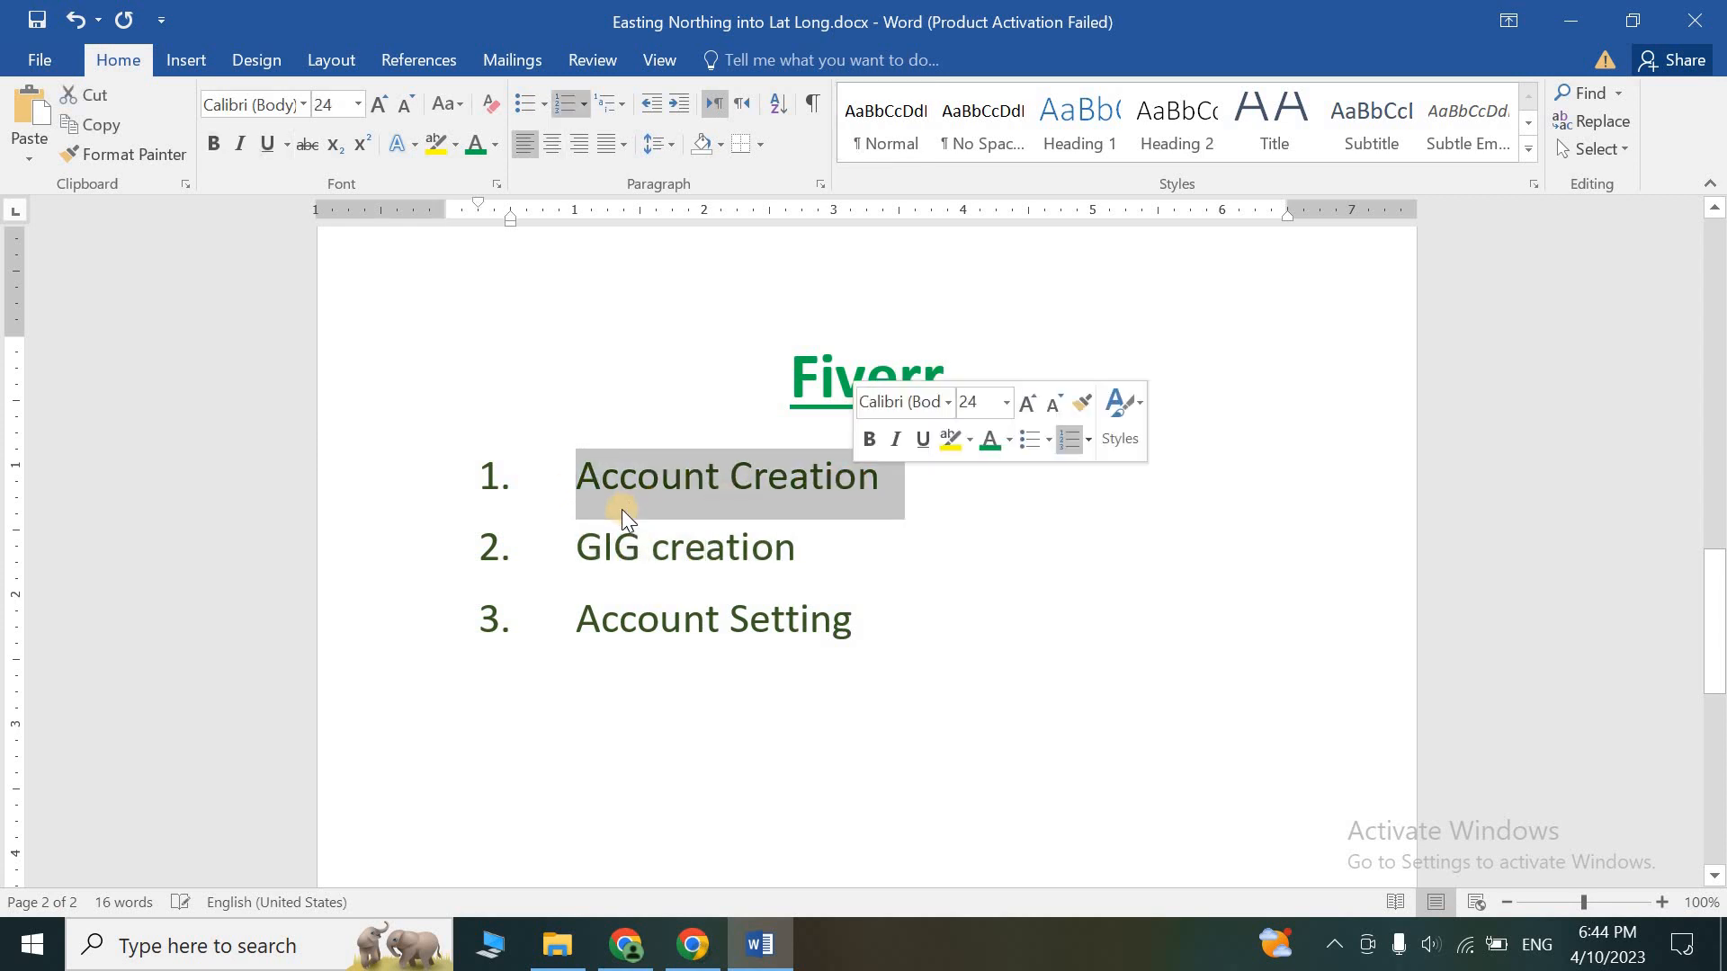
click(580, 546)
drag(627, 546, 771, 544)
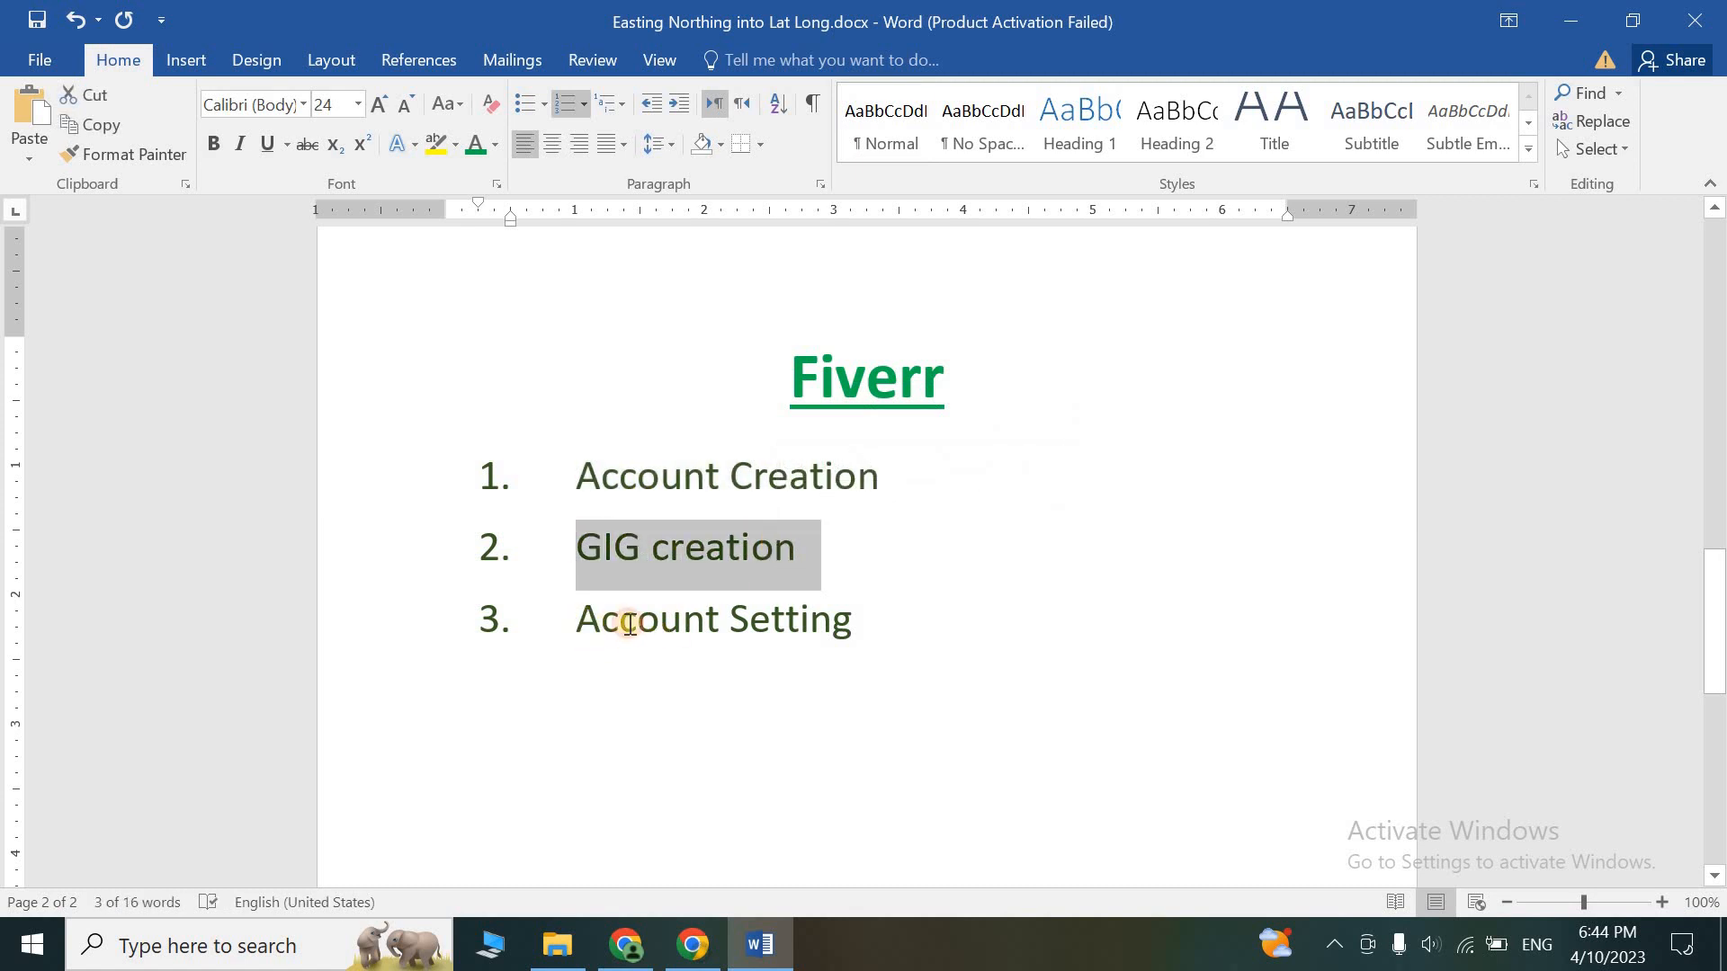
drag(629, 623, 840, 622)
click(626, 944)
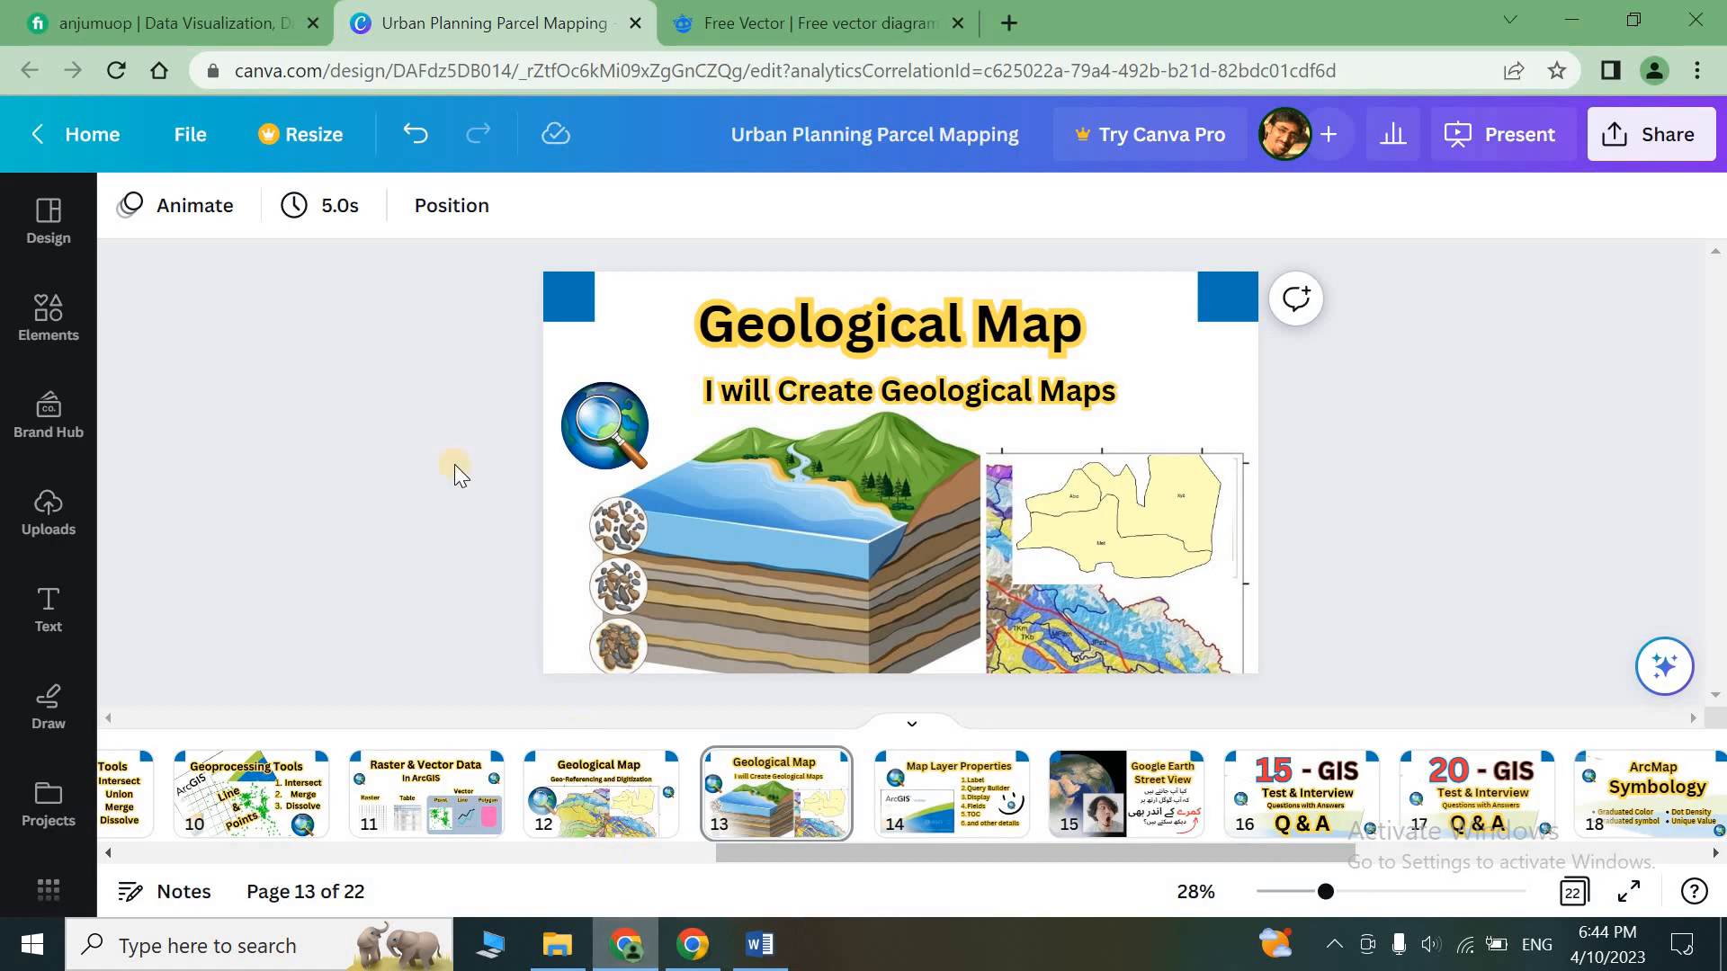
Step: Review the Fiverr seller profile's Active Gigs, then switch to the GIS consultancy's YouTube channel window
click(144, 16)
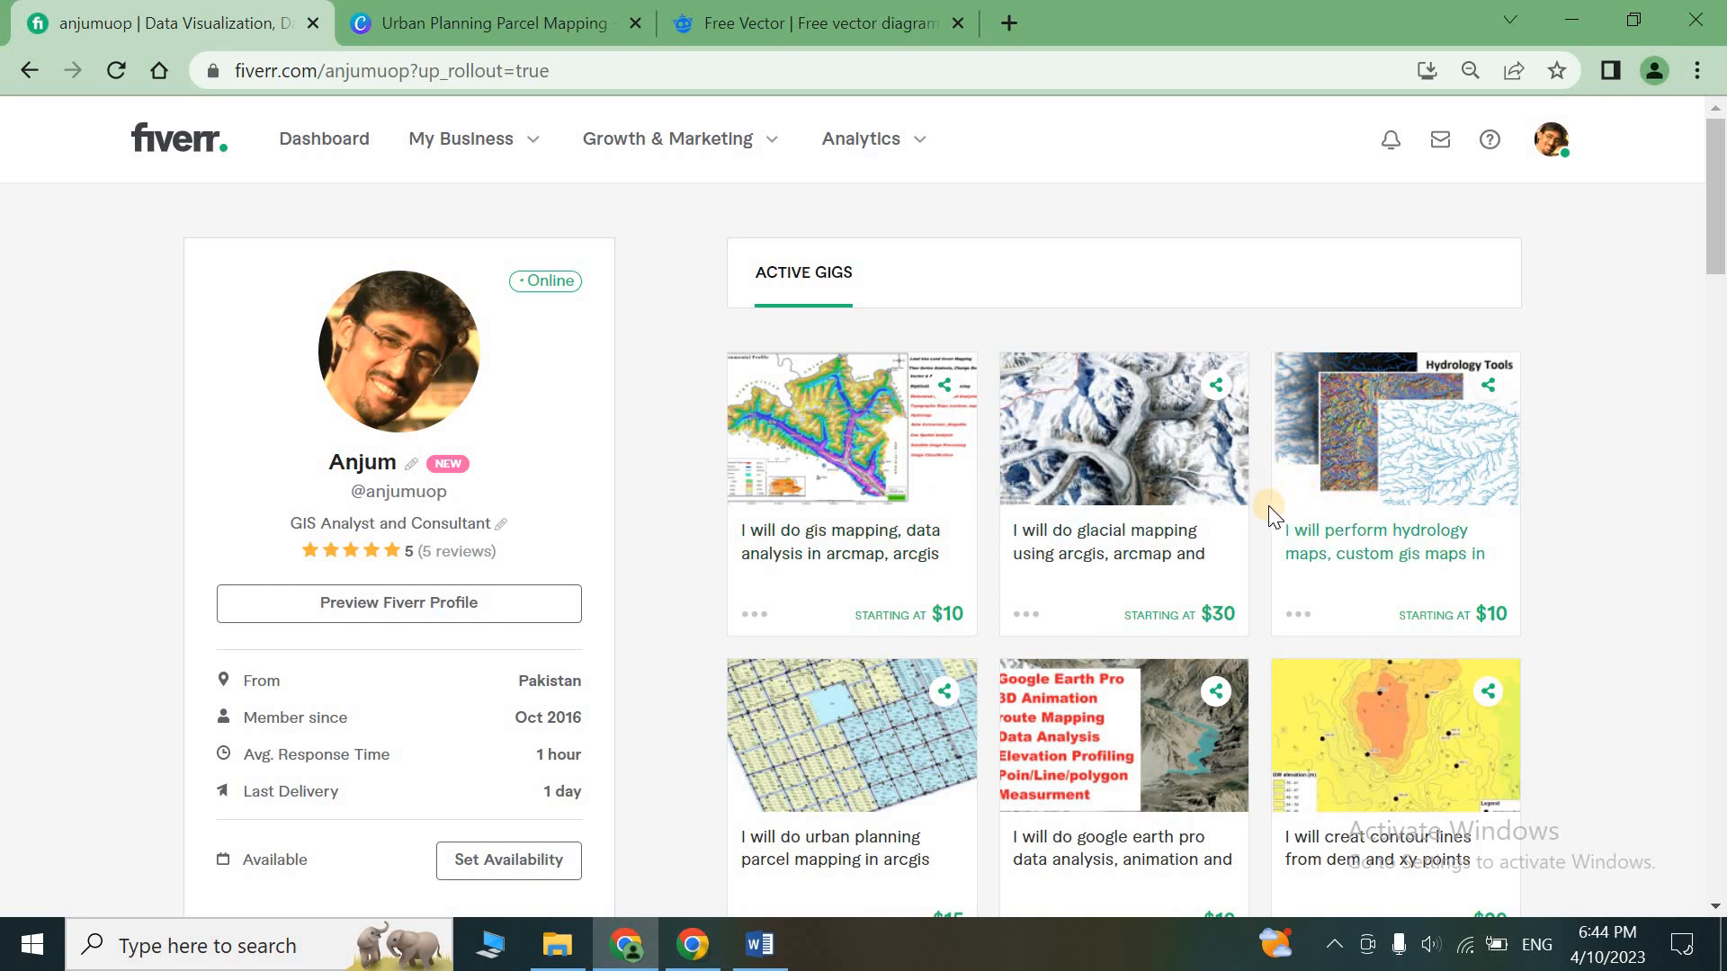
scroll(1274, 518, down, 1)
scroll(900, 499, up, 1)
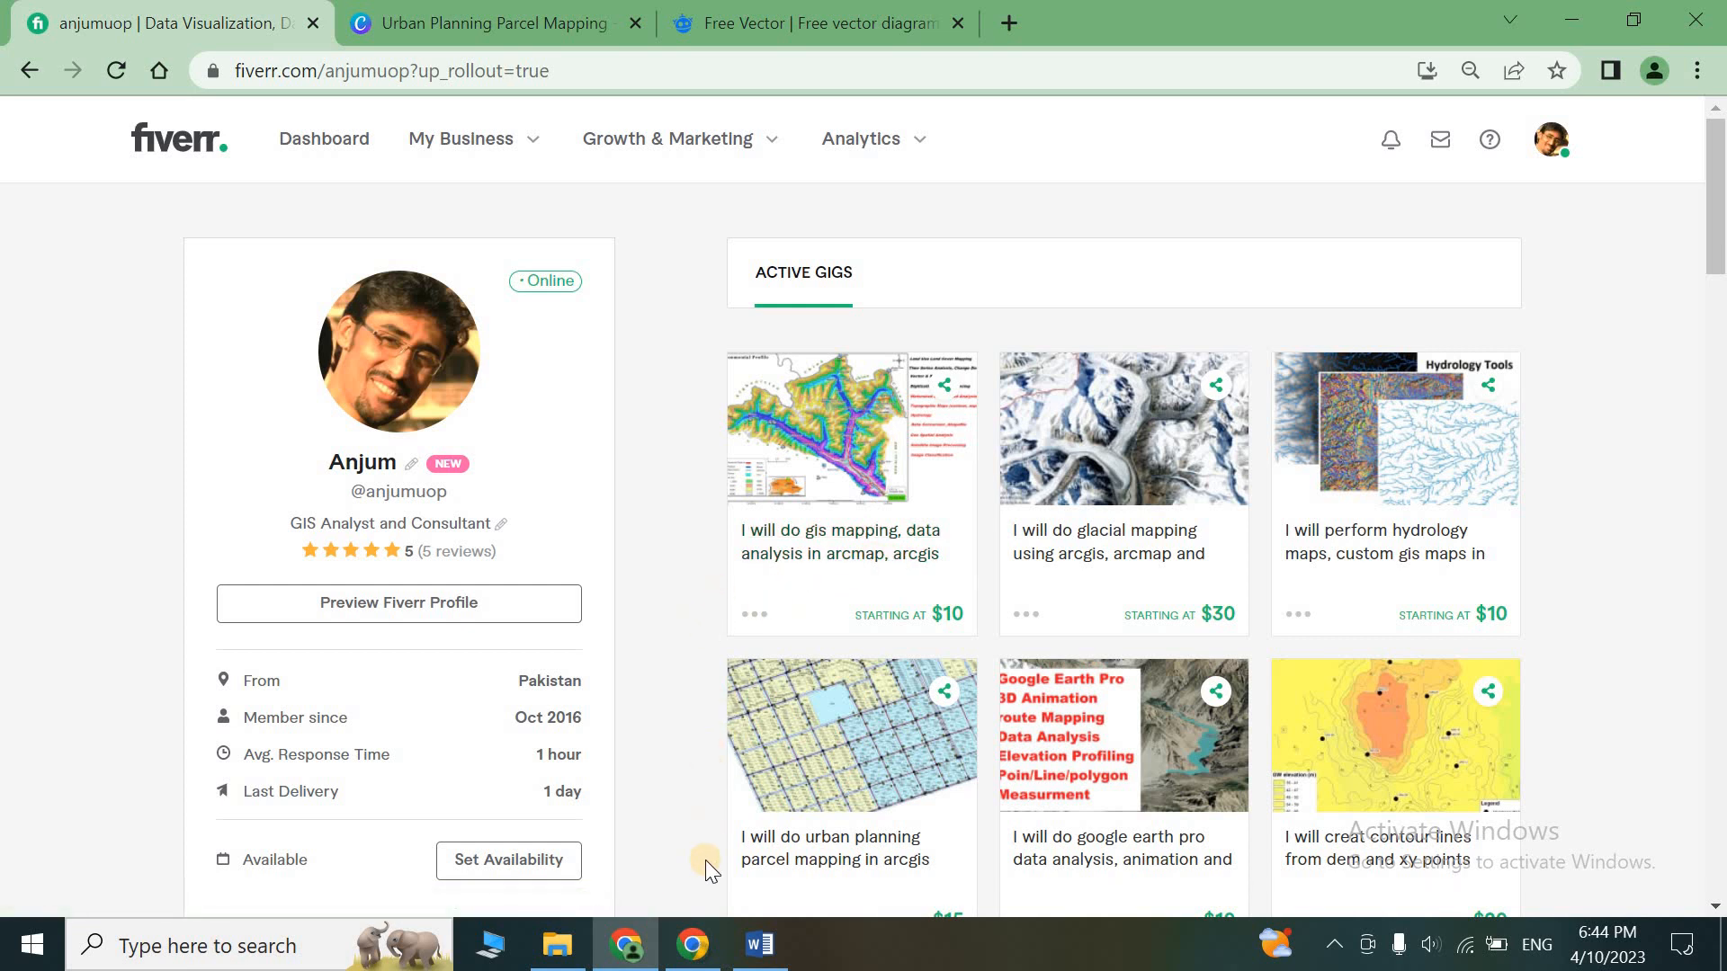
click(692, 944)
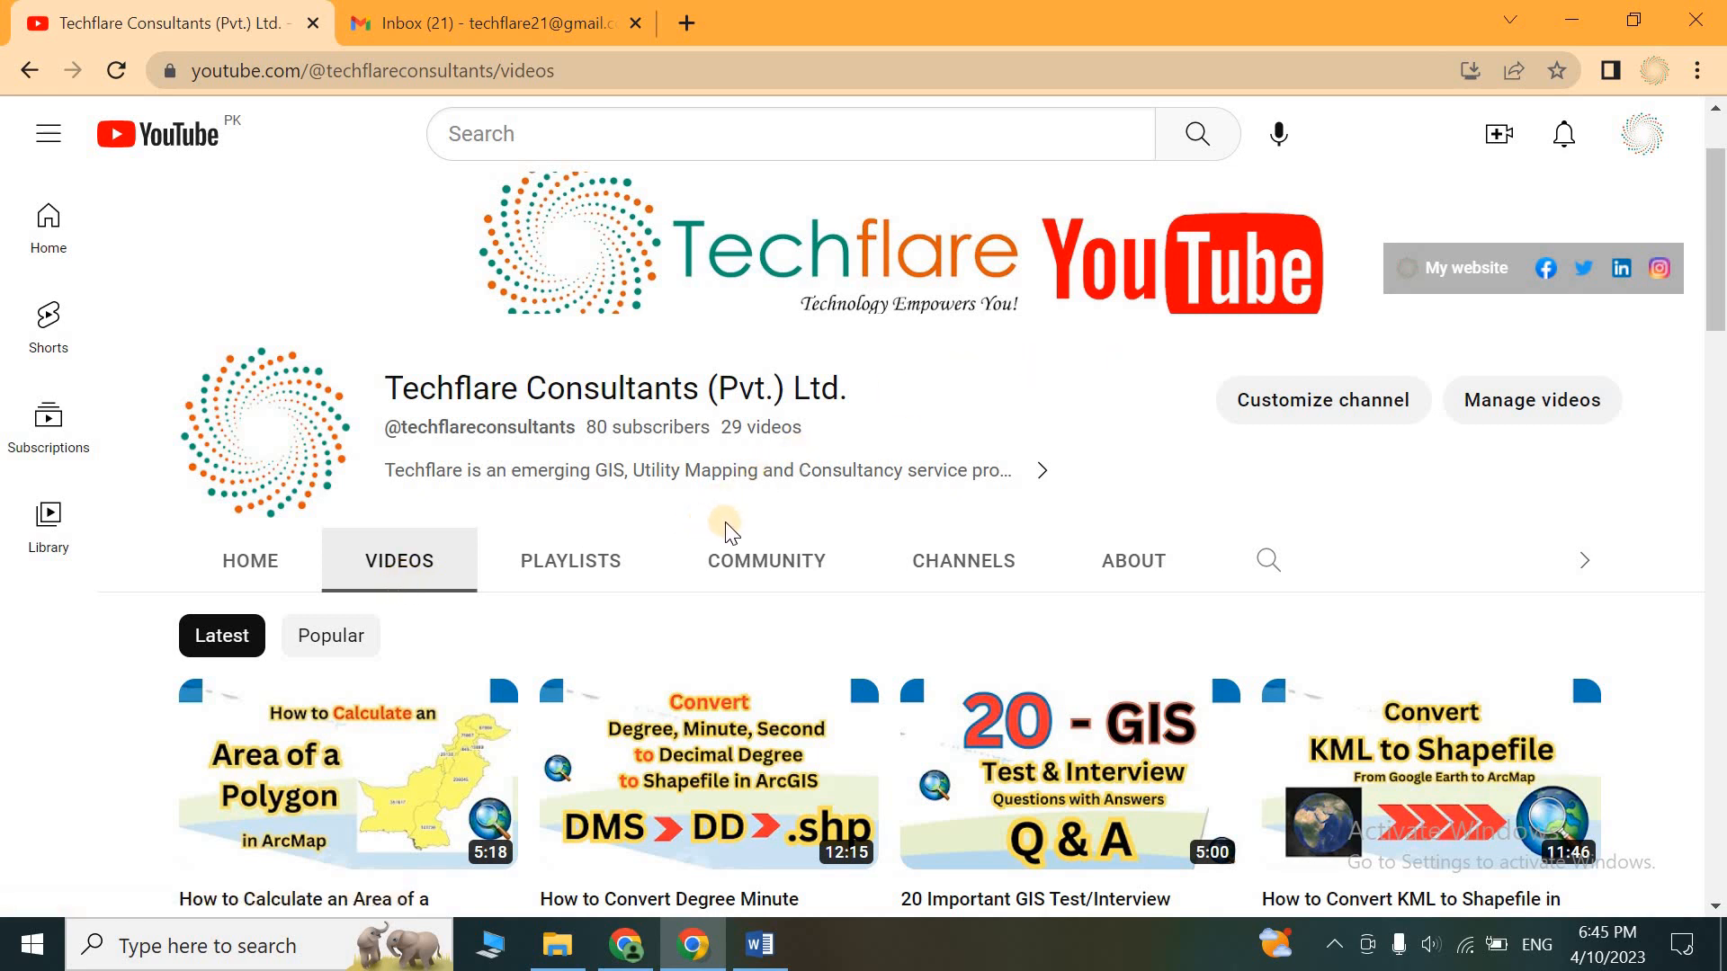
scroll(731, 535, down, 1)
scroll(731, 534, down, 1)
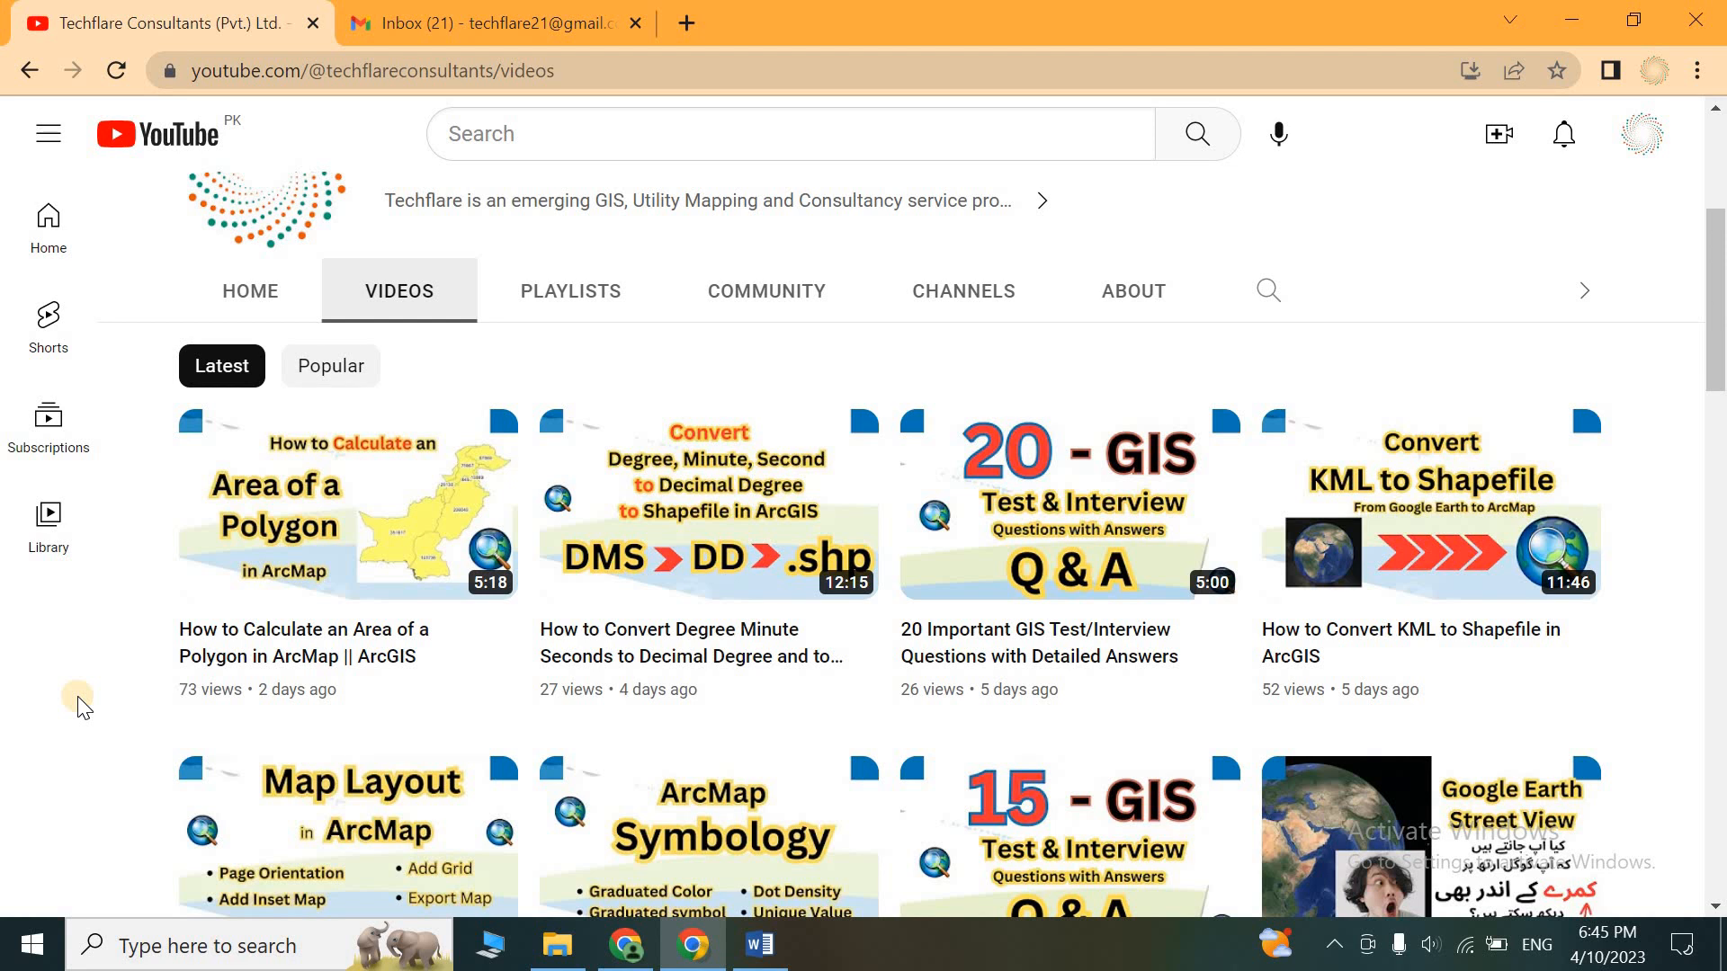
Step: Google 'fiverr' in a new tab and open the Fiverr Official Site result
click(687, 24)
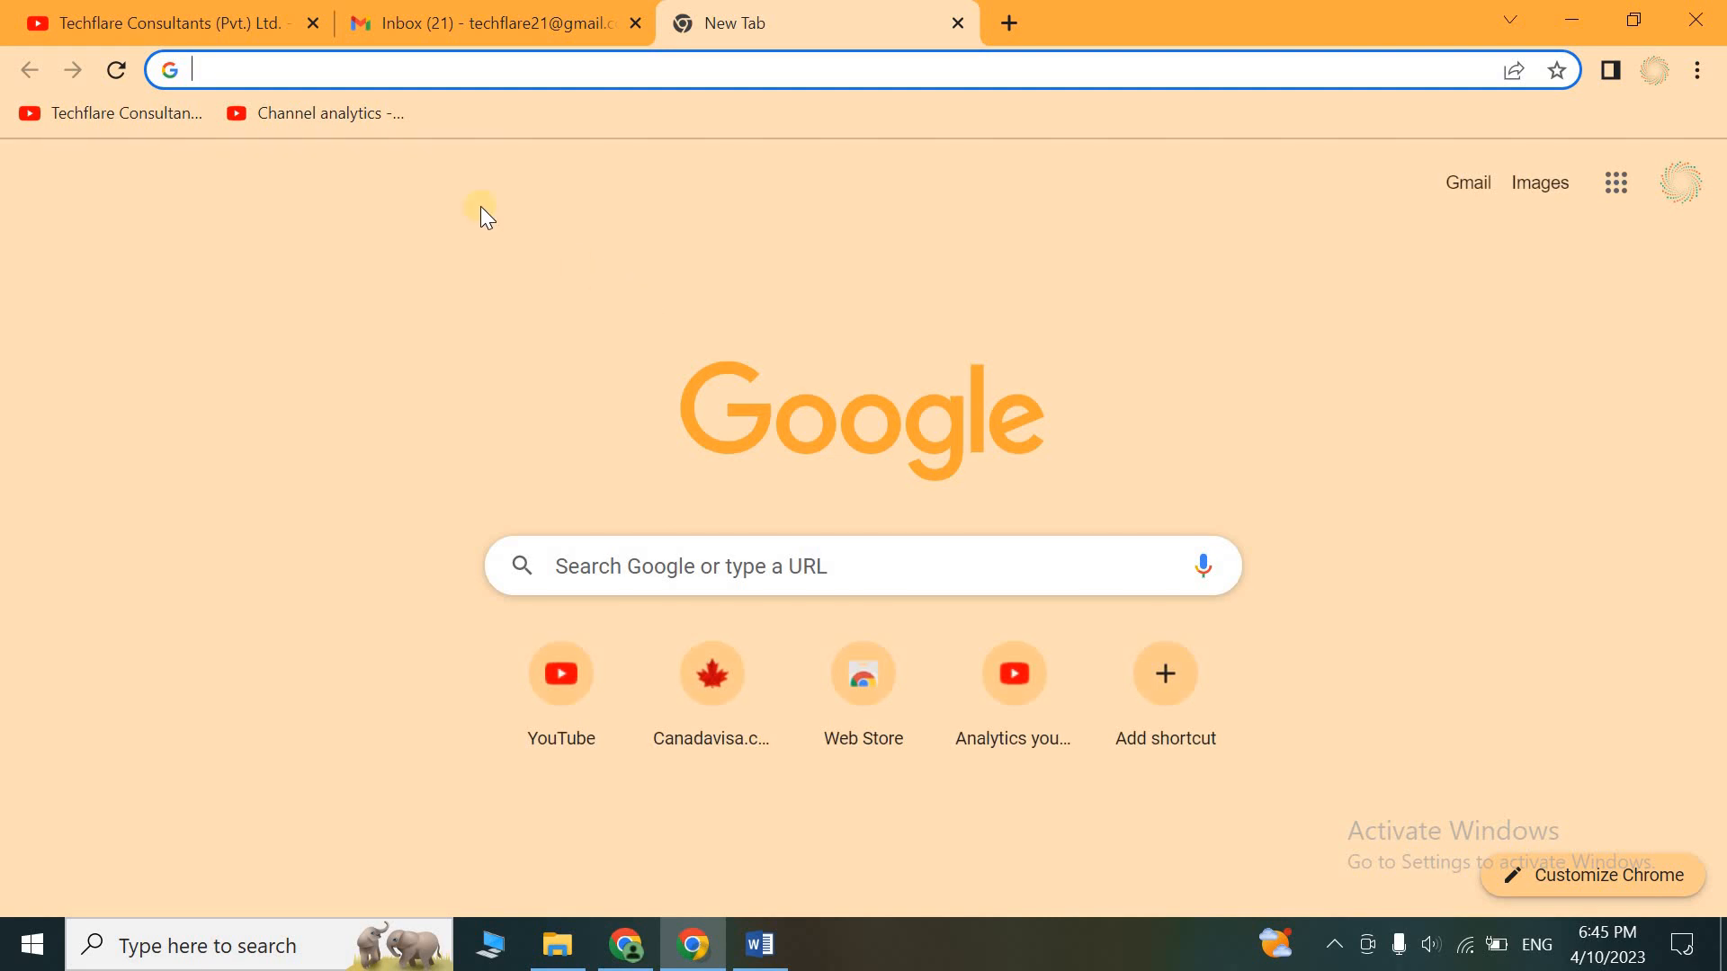
text(five)
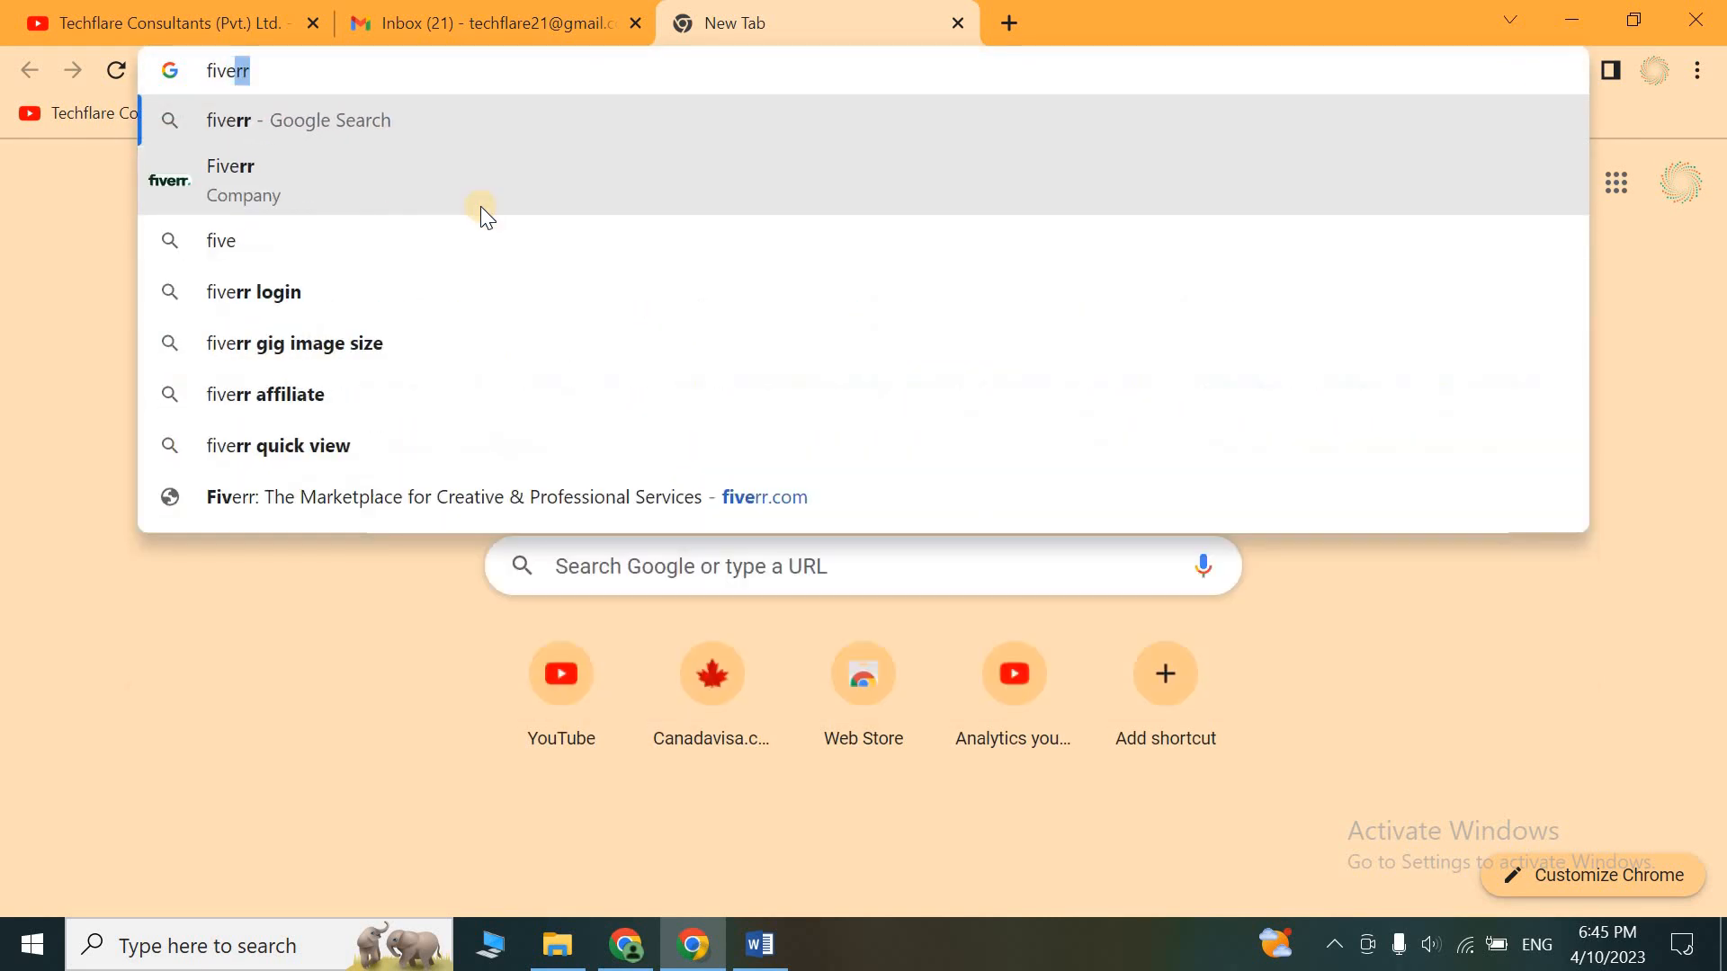
text(rr)
key(Return)
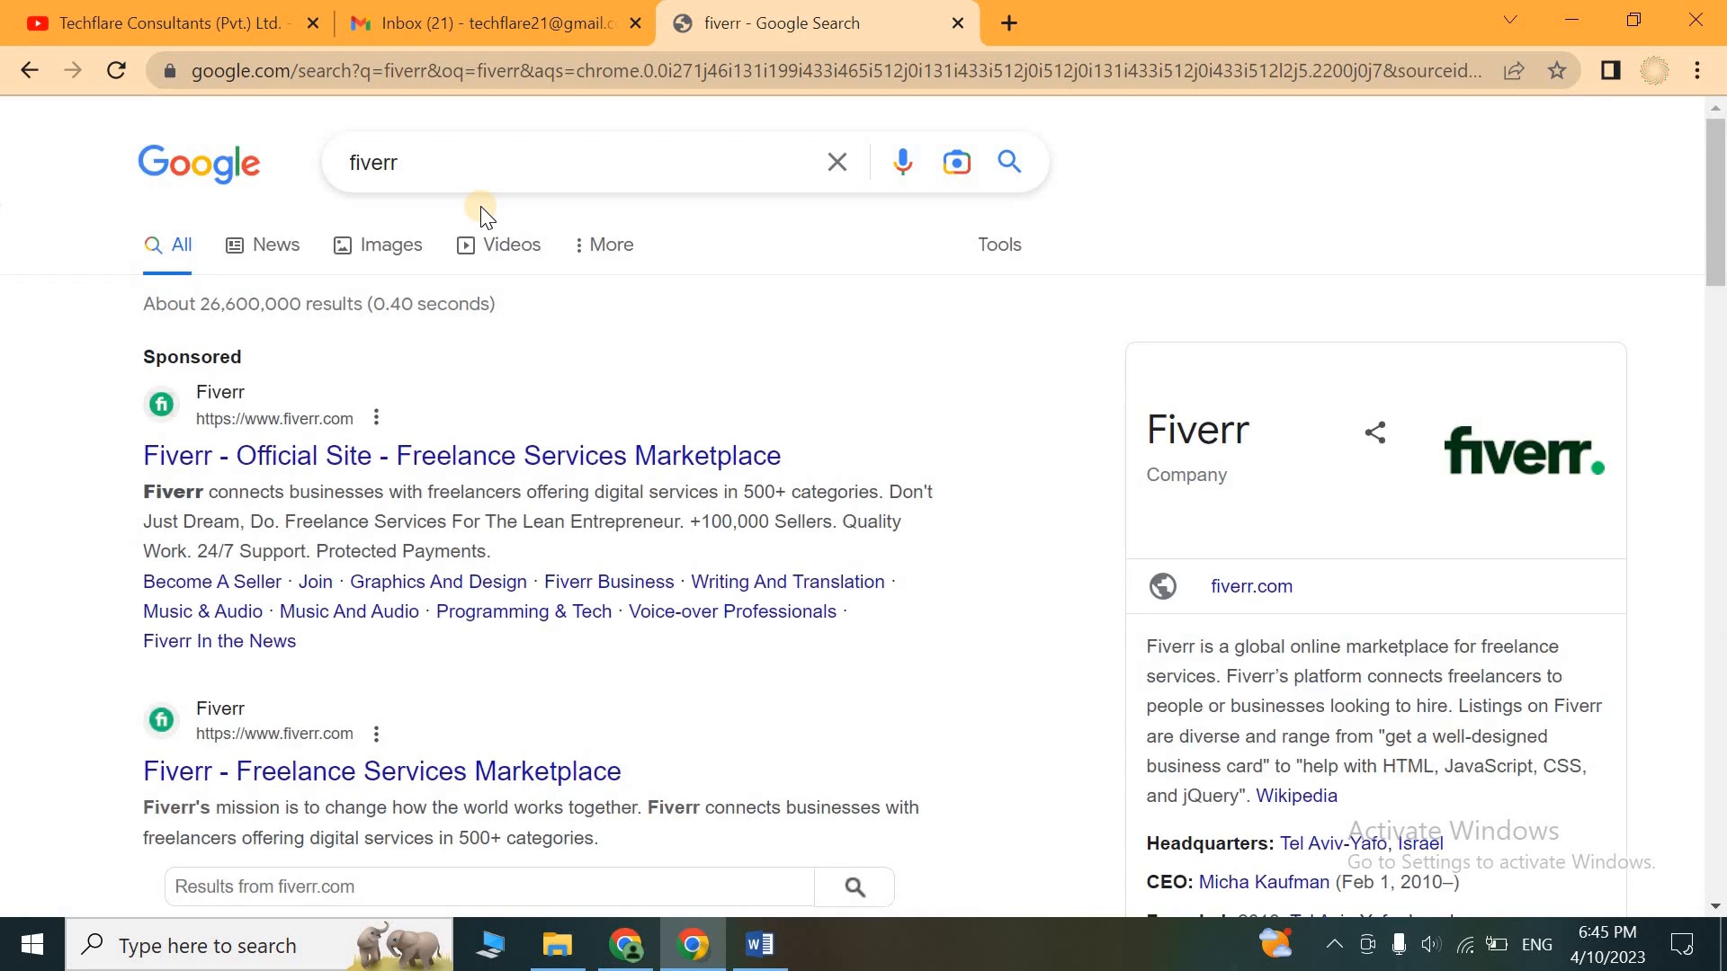
click(325, 459)
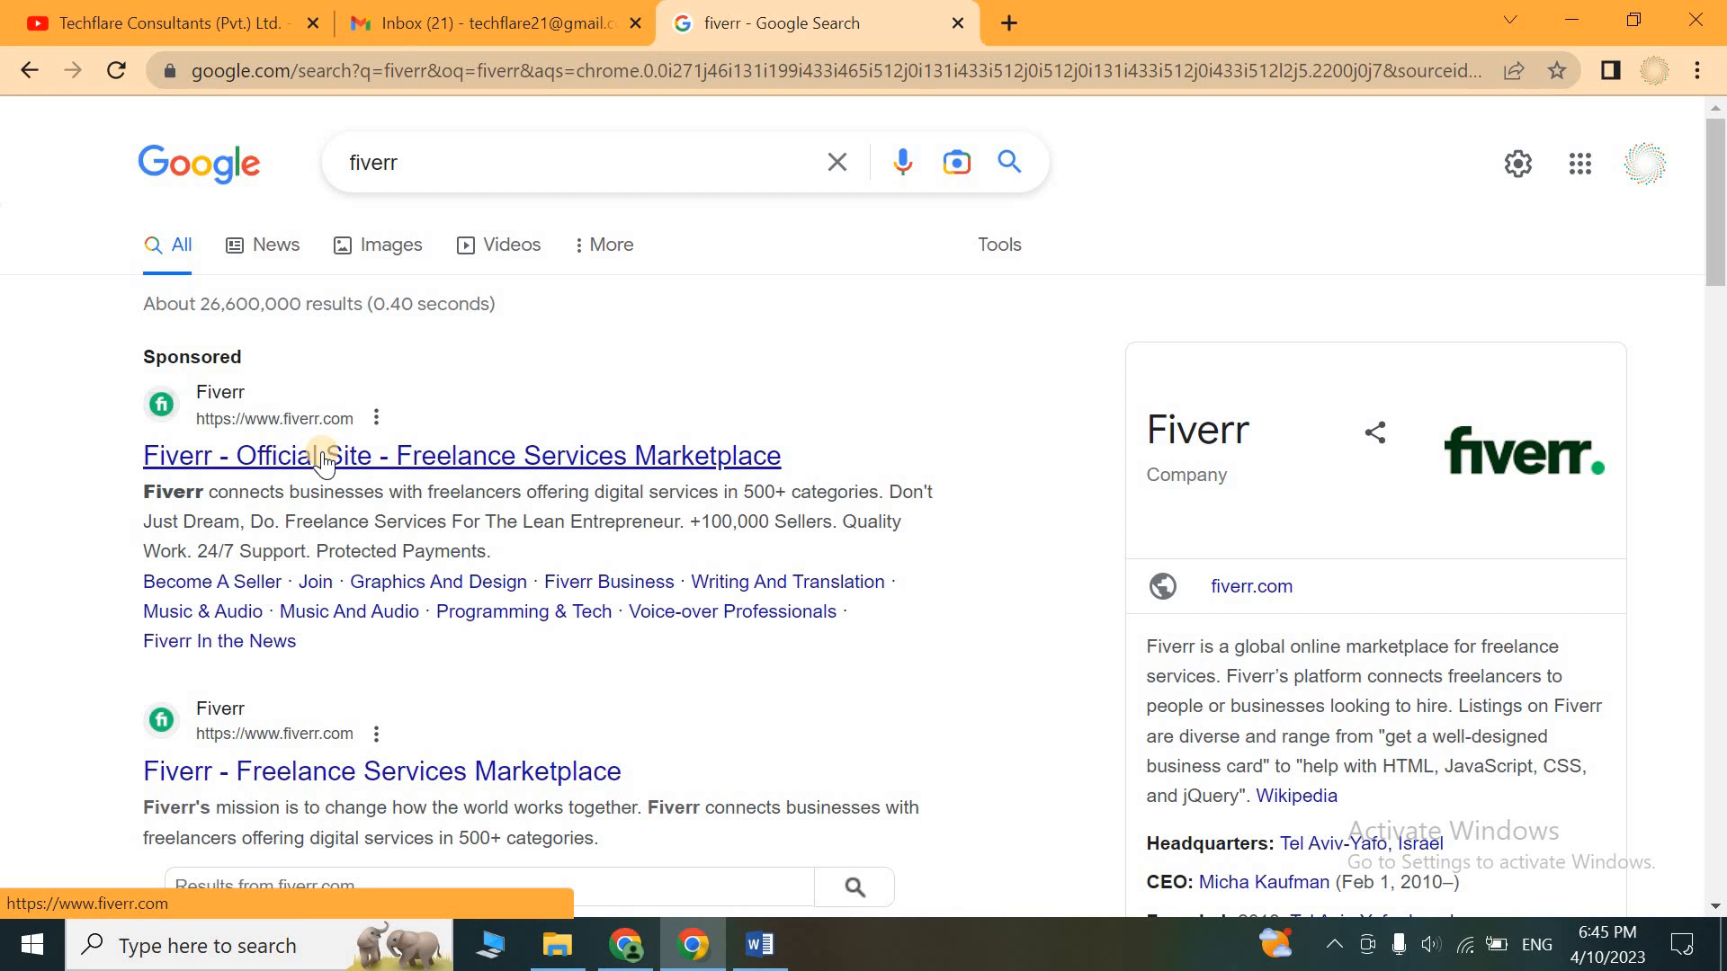
click(325, 458)
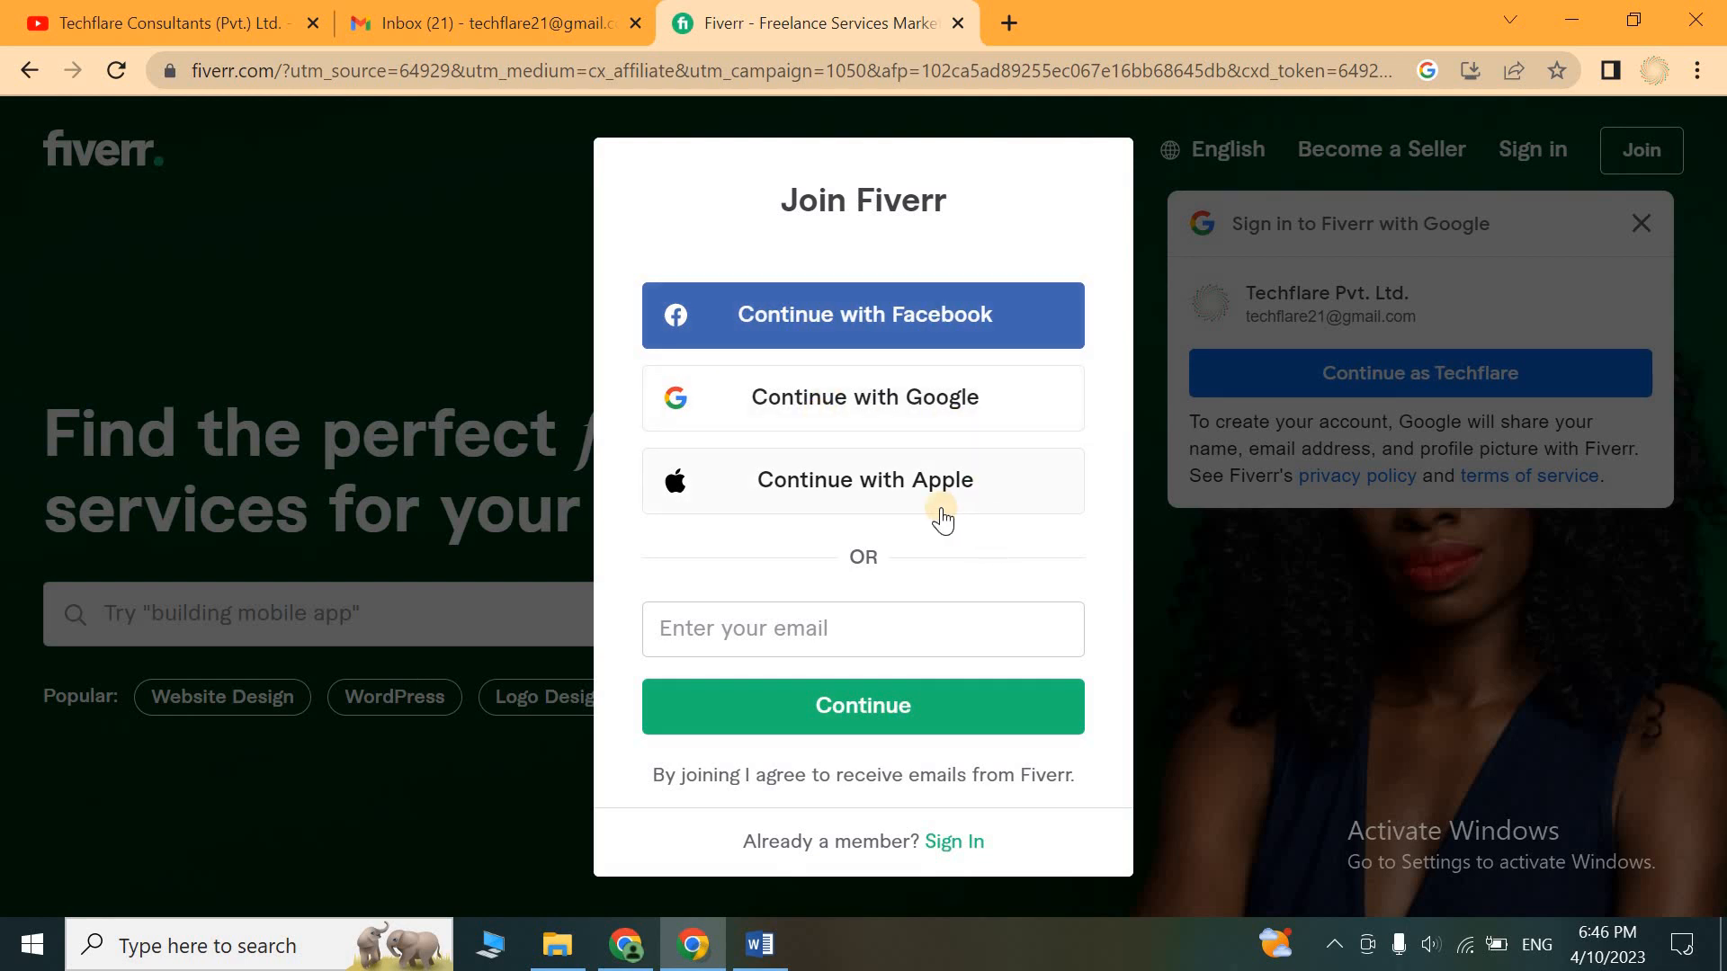
Step: Dismiss the Join Fiverr and Google sign-in pop-ups, then reopen the Join Fiverr sign-up form
click(820, 628)
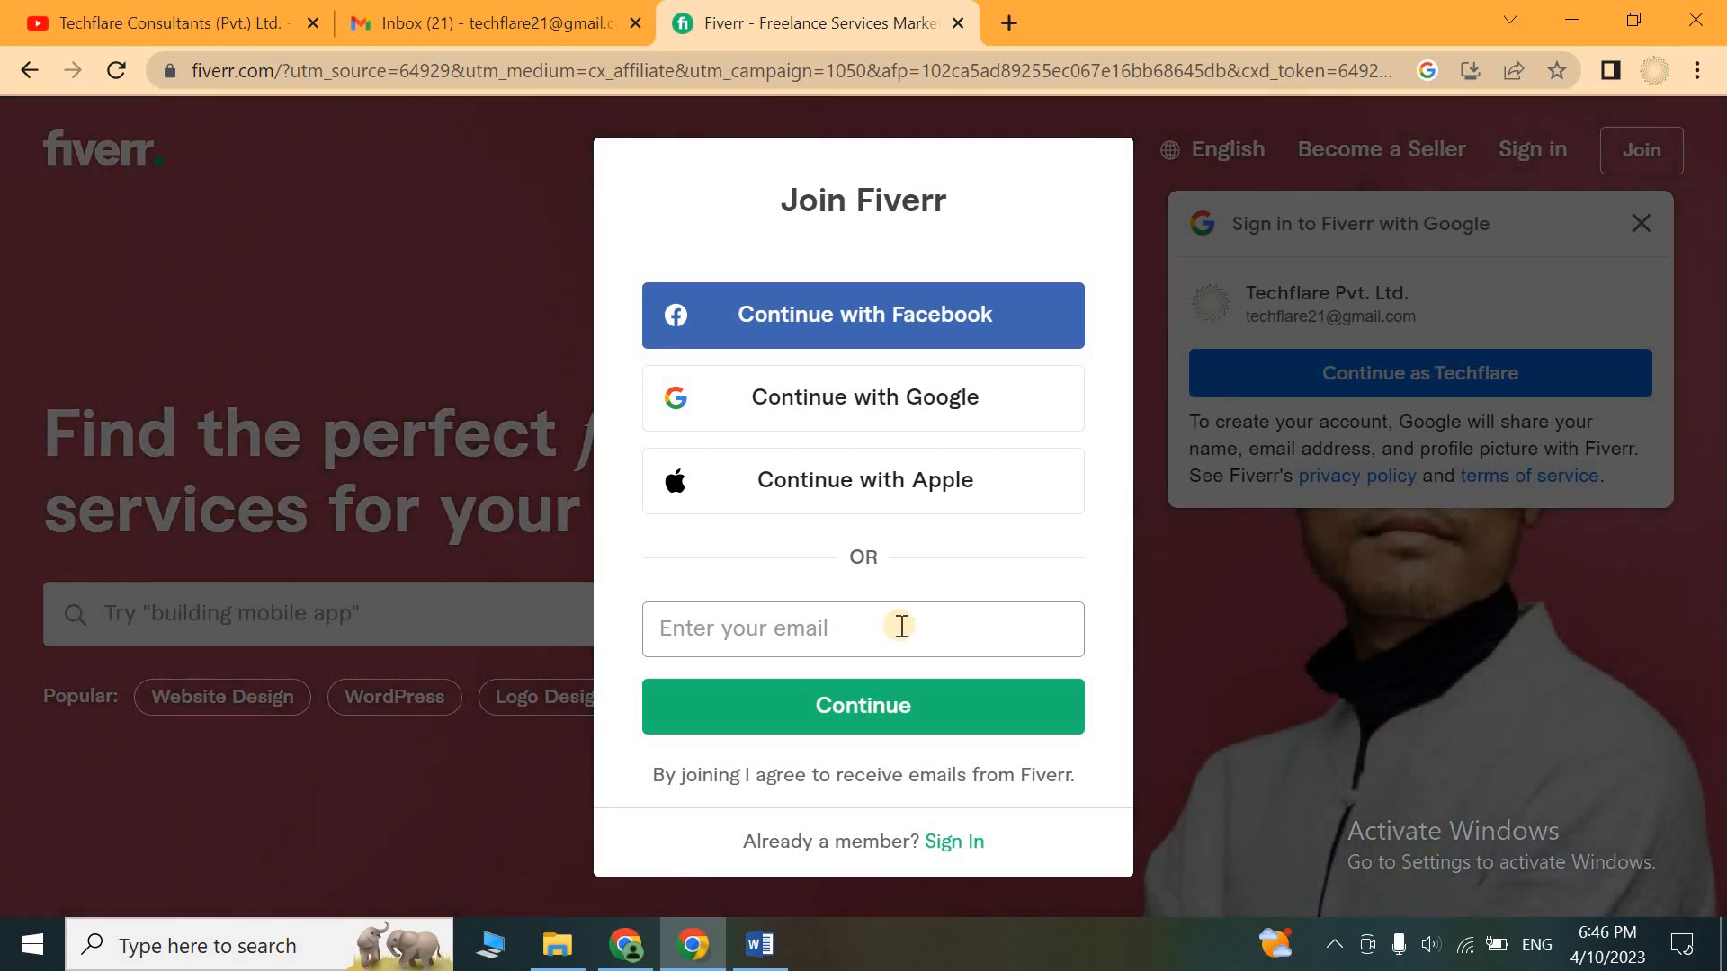
click(1183, 597)
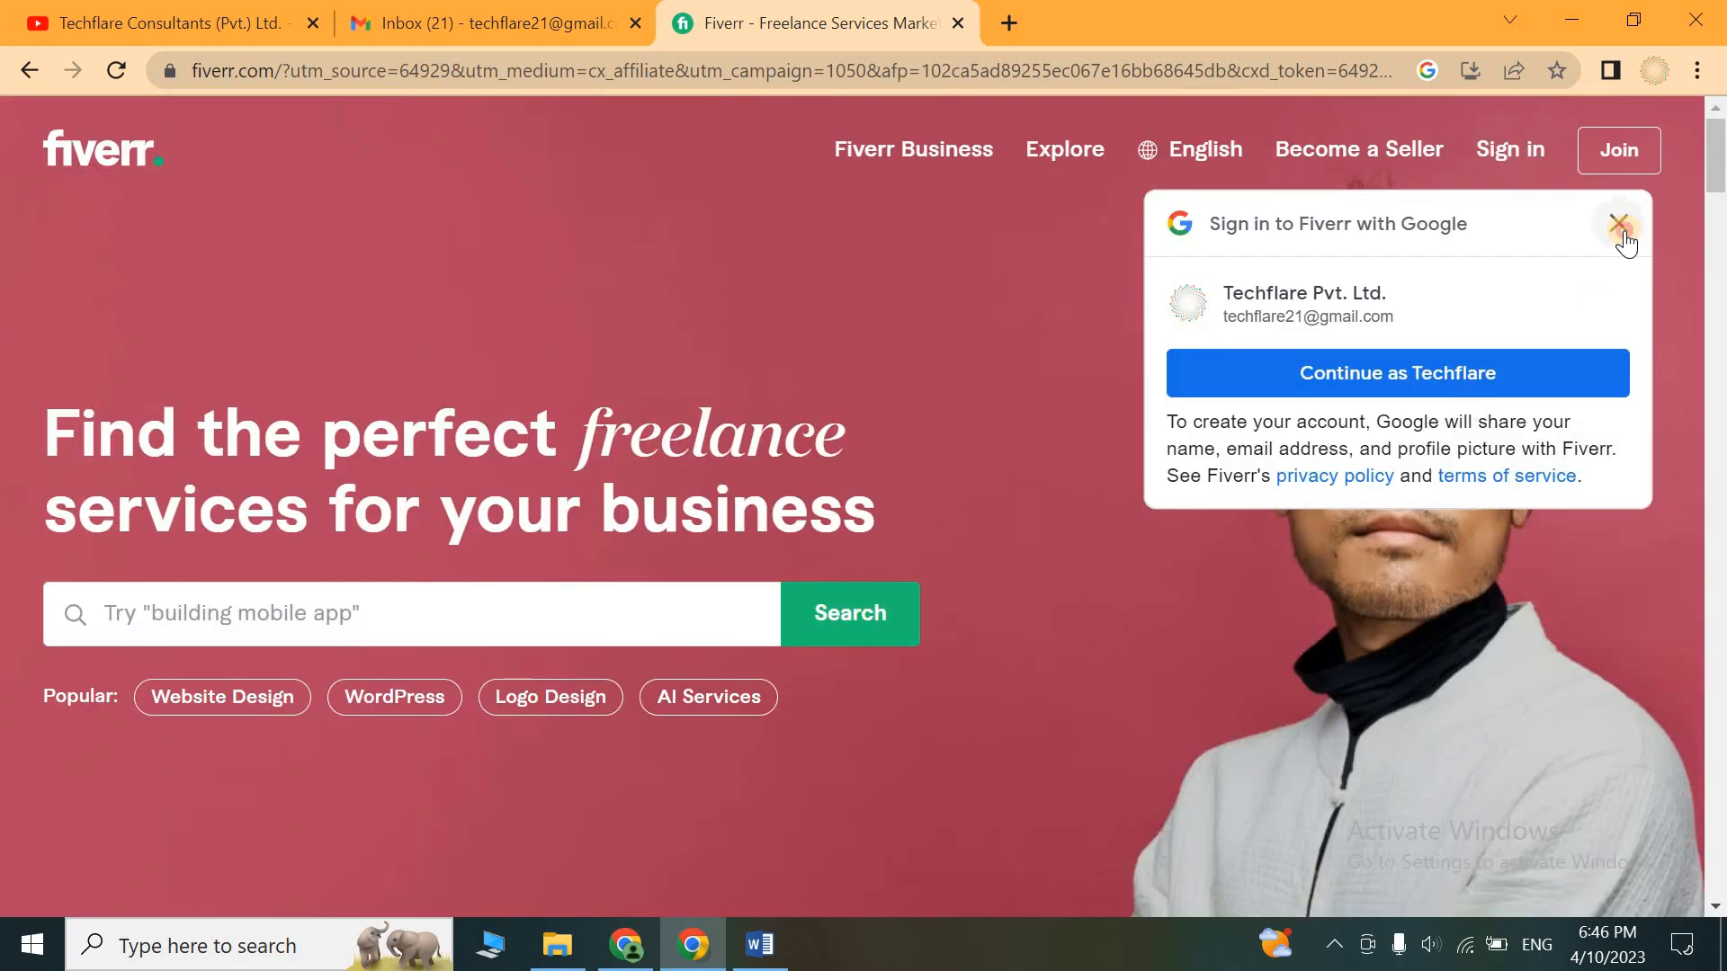
click(1642, 223)
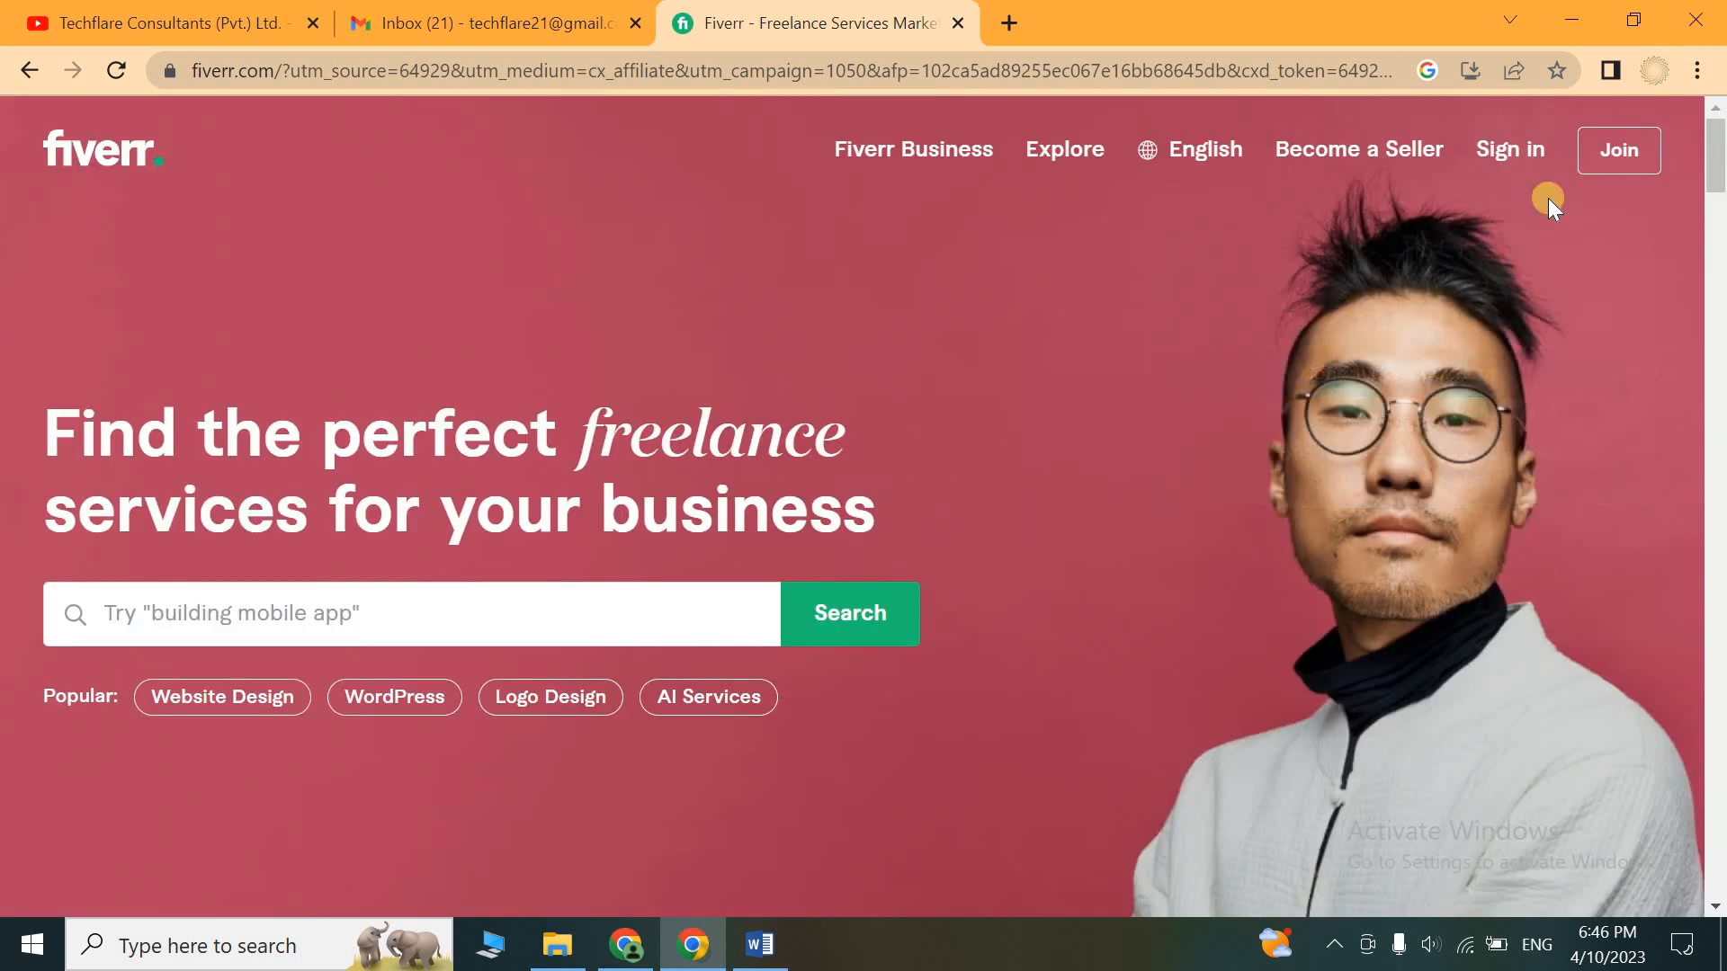
click(1606, 152)
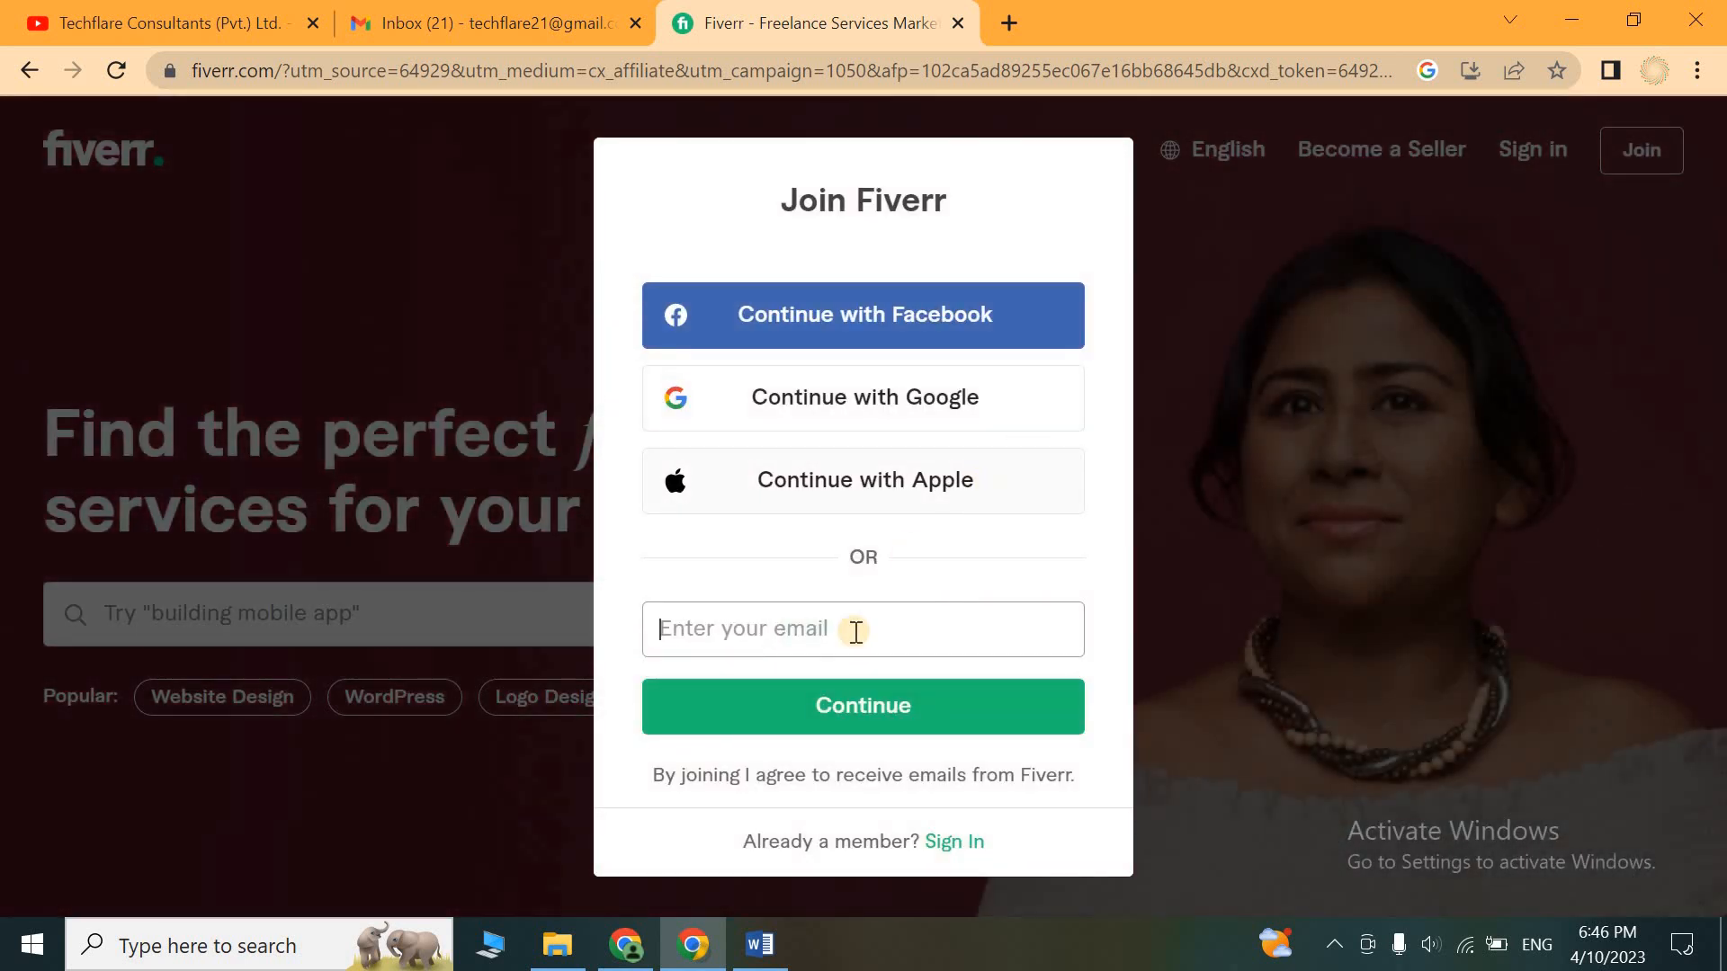
Step: Enter the account's e-mail address in the sign-up form and continue
click(837, 629)
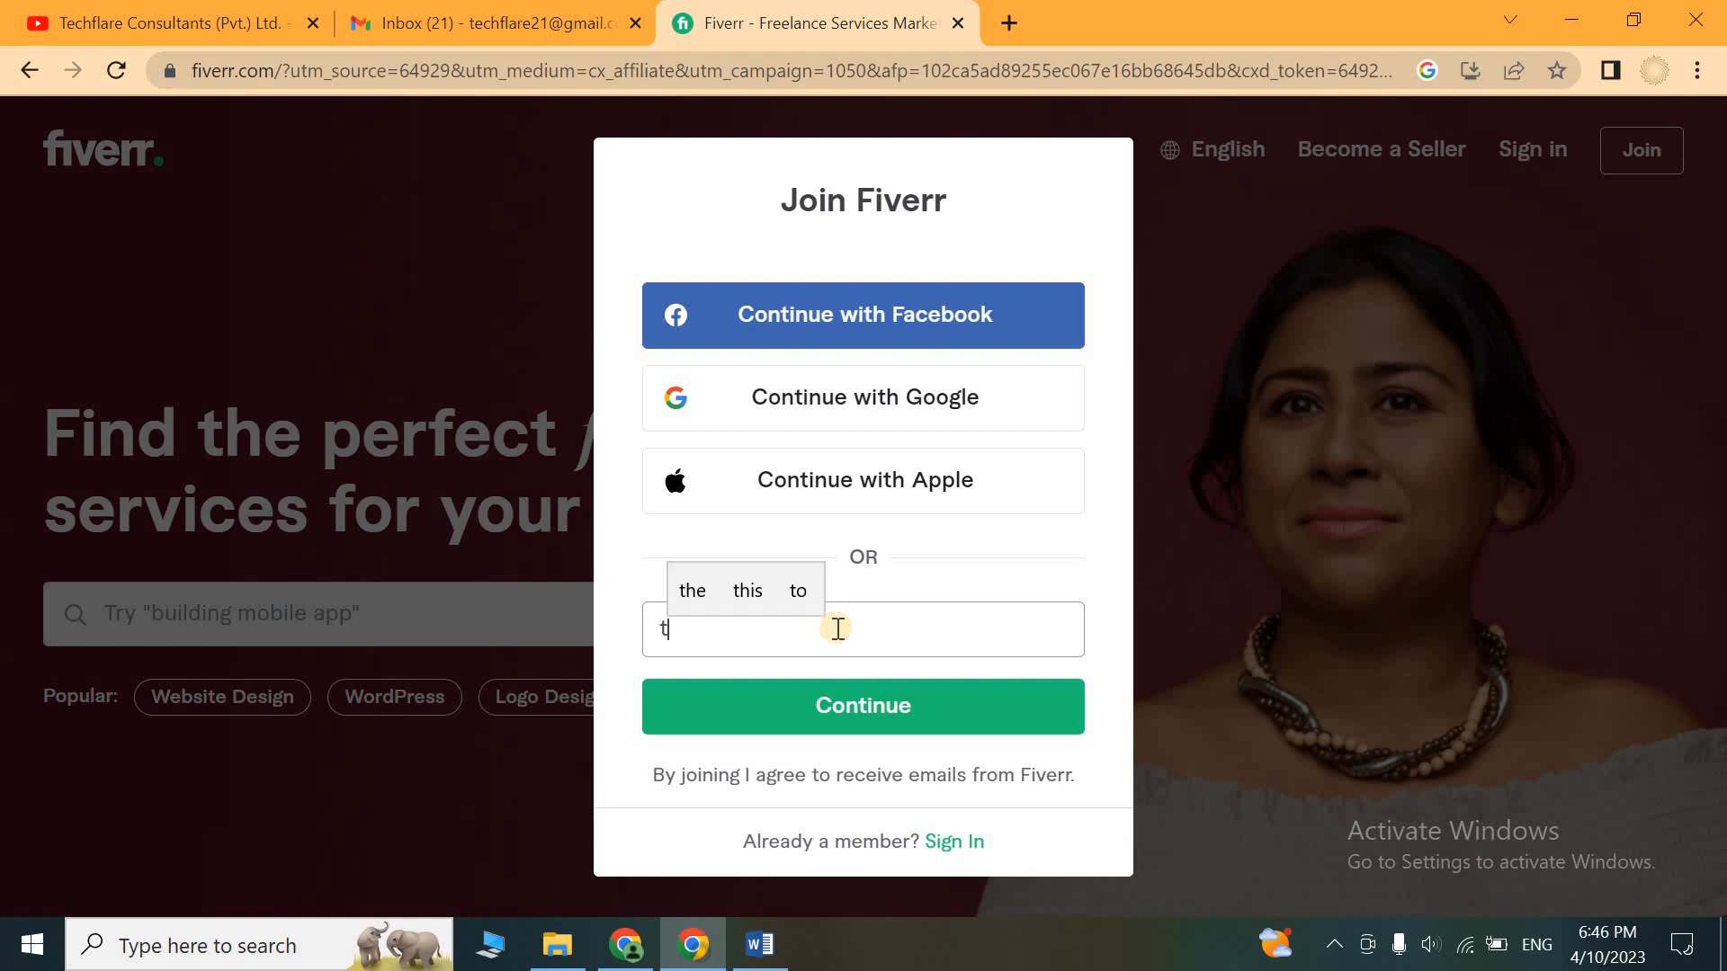
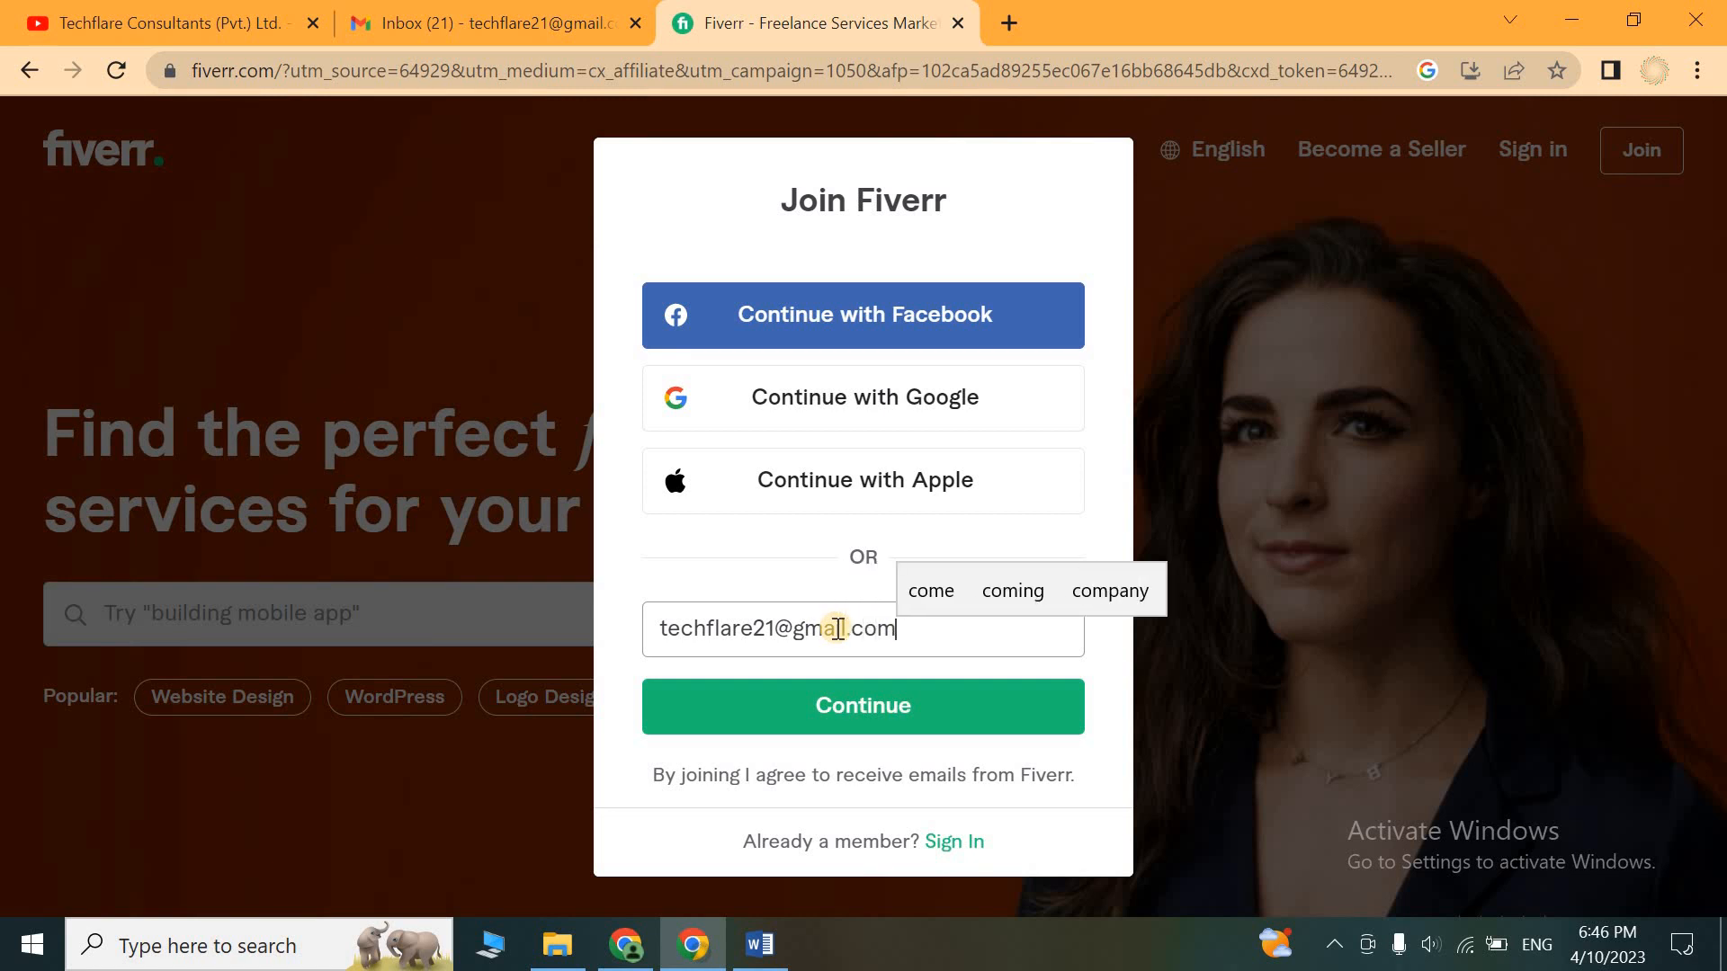
click(757, 627)
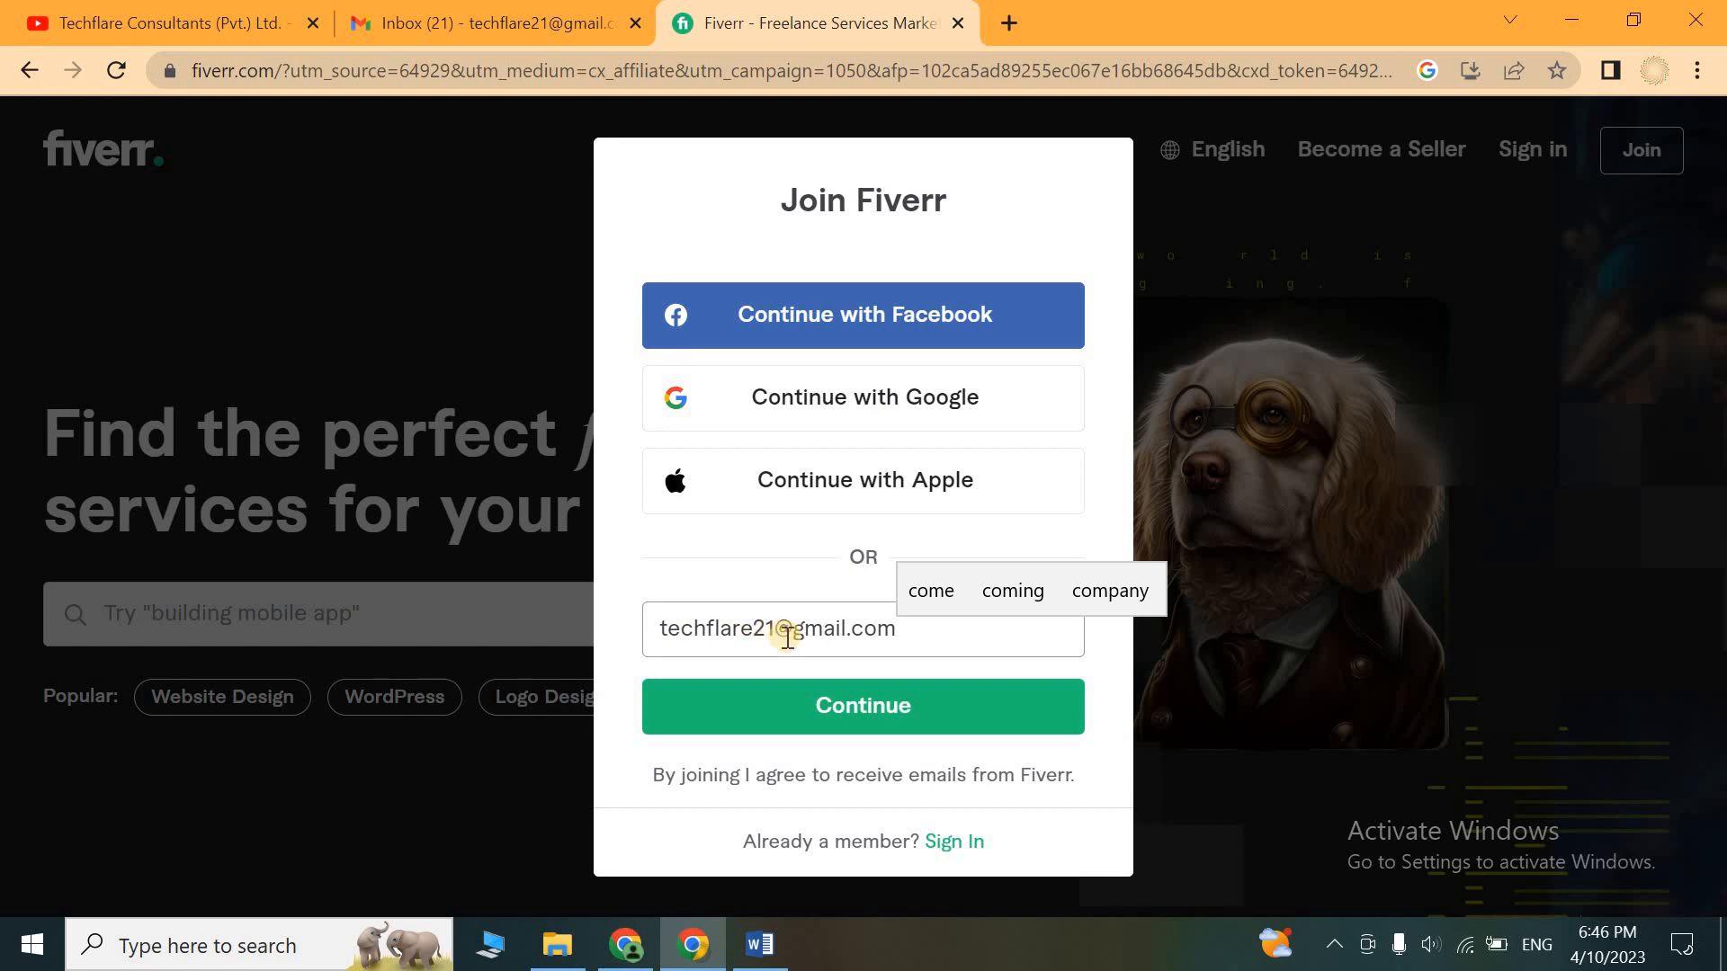
click(823, 711)
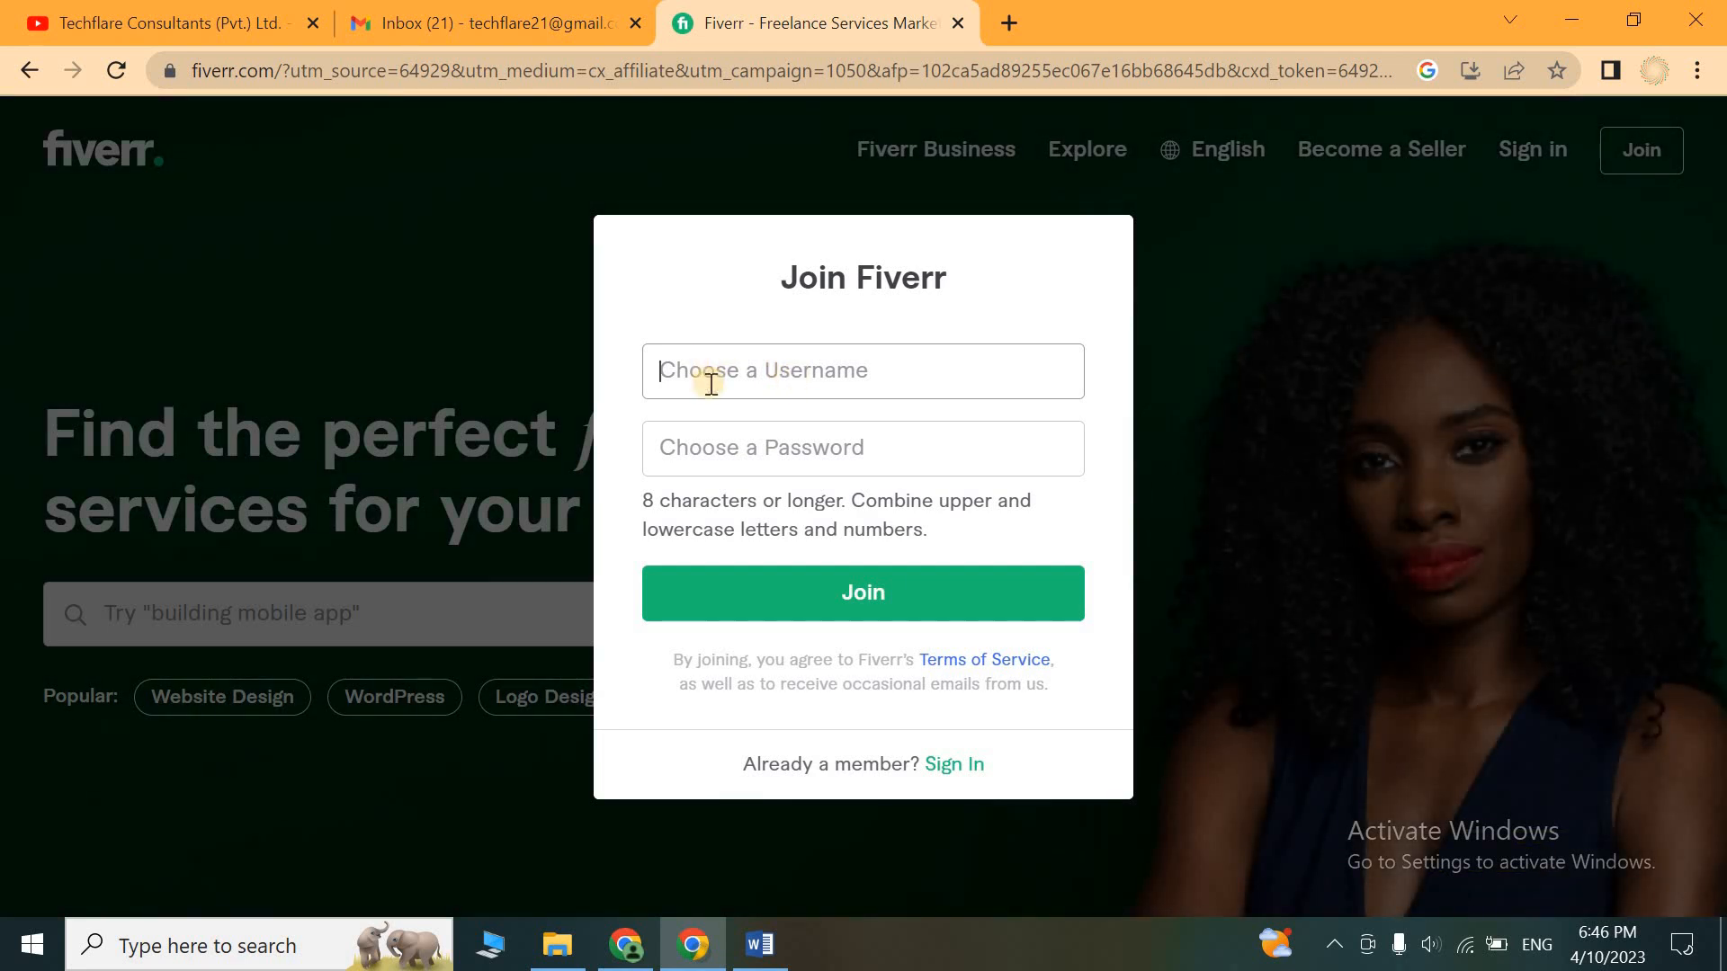
Step: Fill the username field with the handle shown on the existing seller profile
click(627, 945)
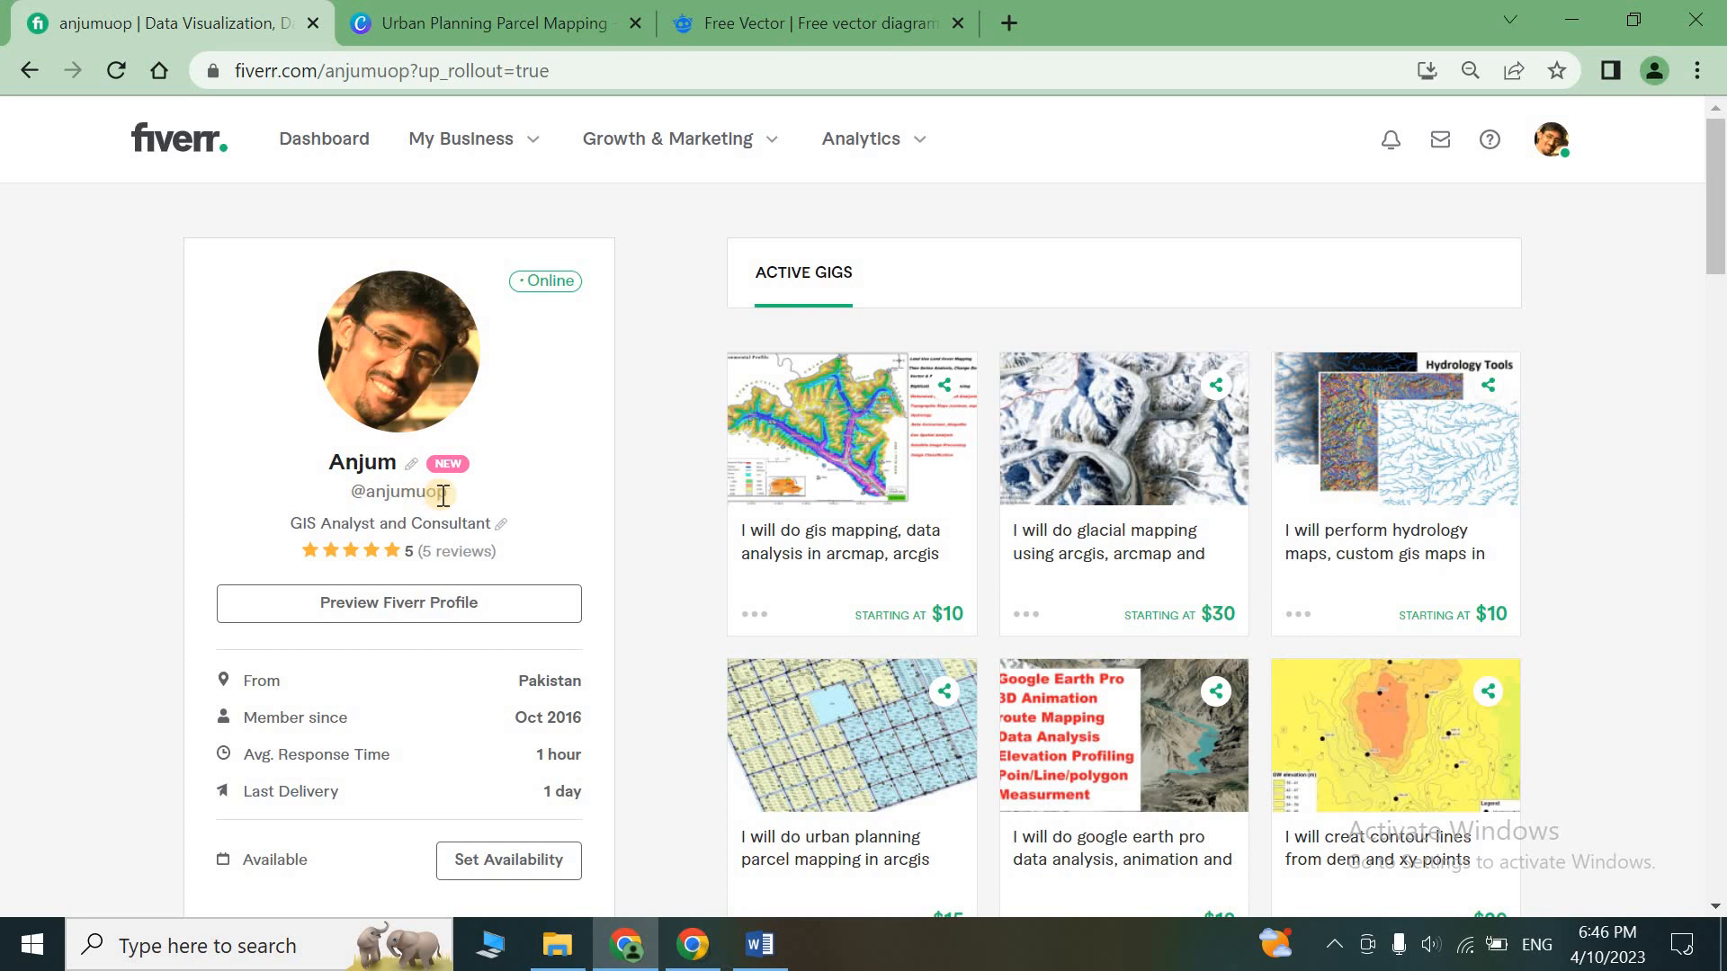
drag(372, 493, 446, 493)
click(511, 489)
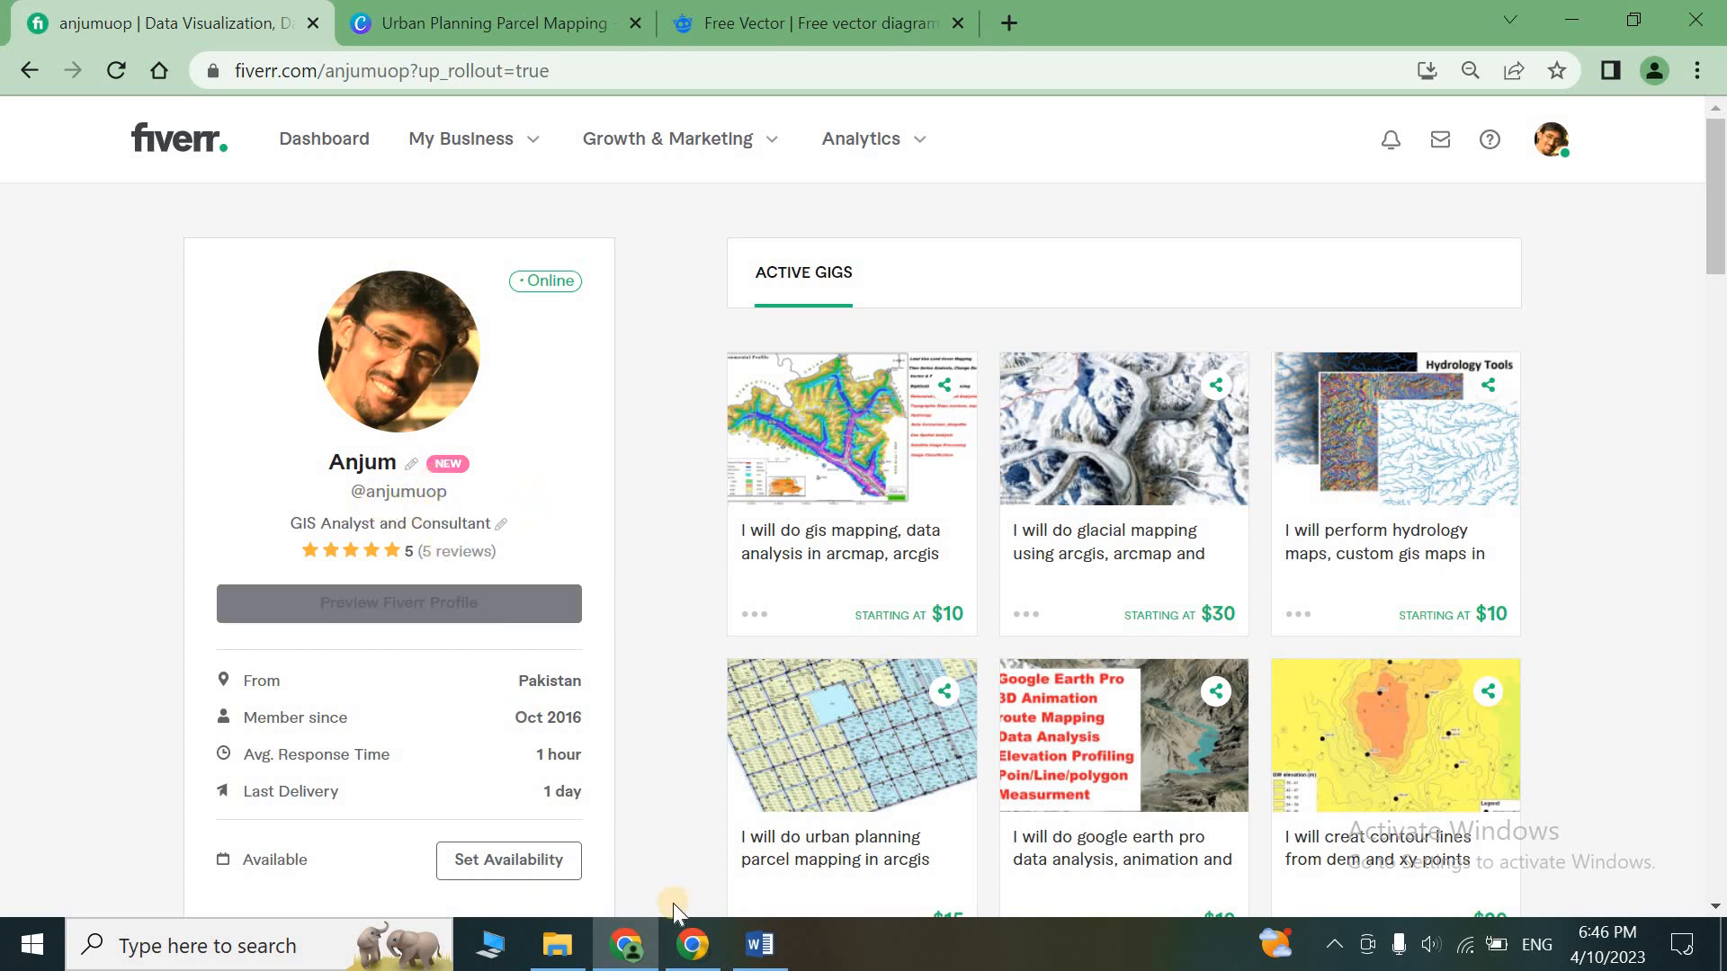
click(693, 945)
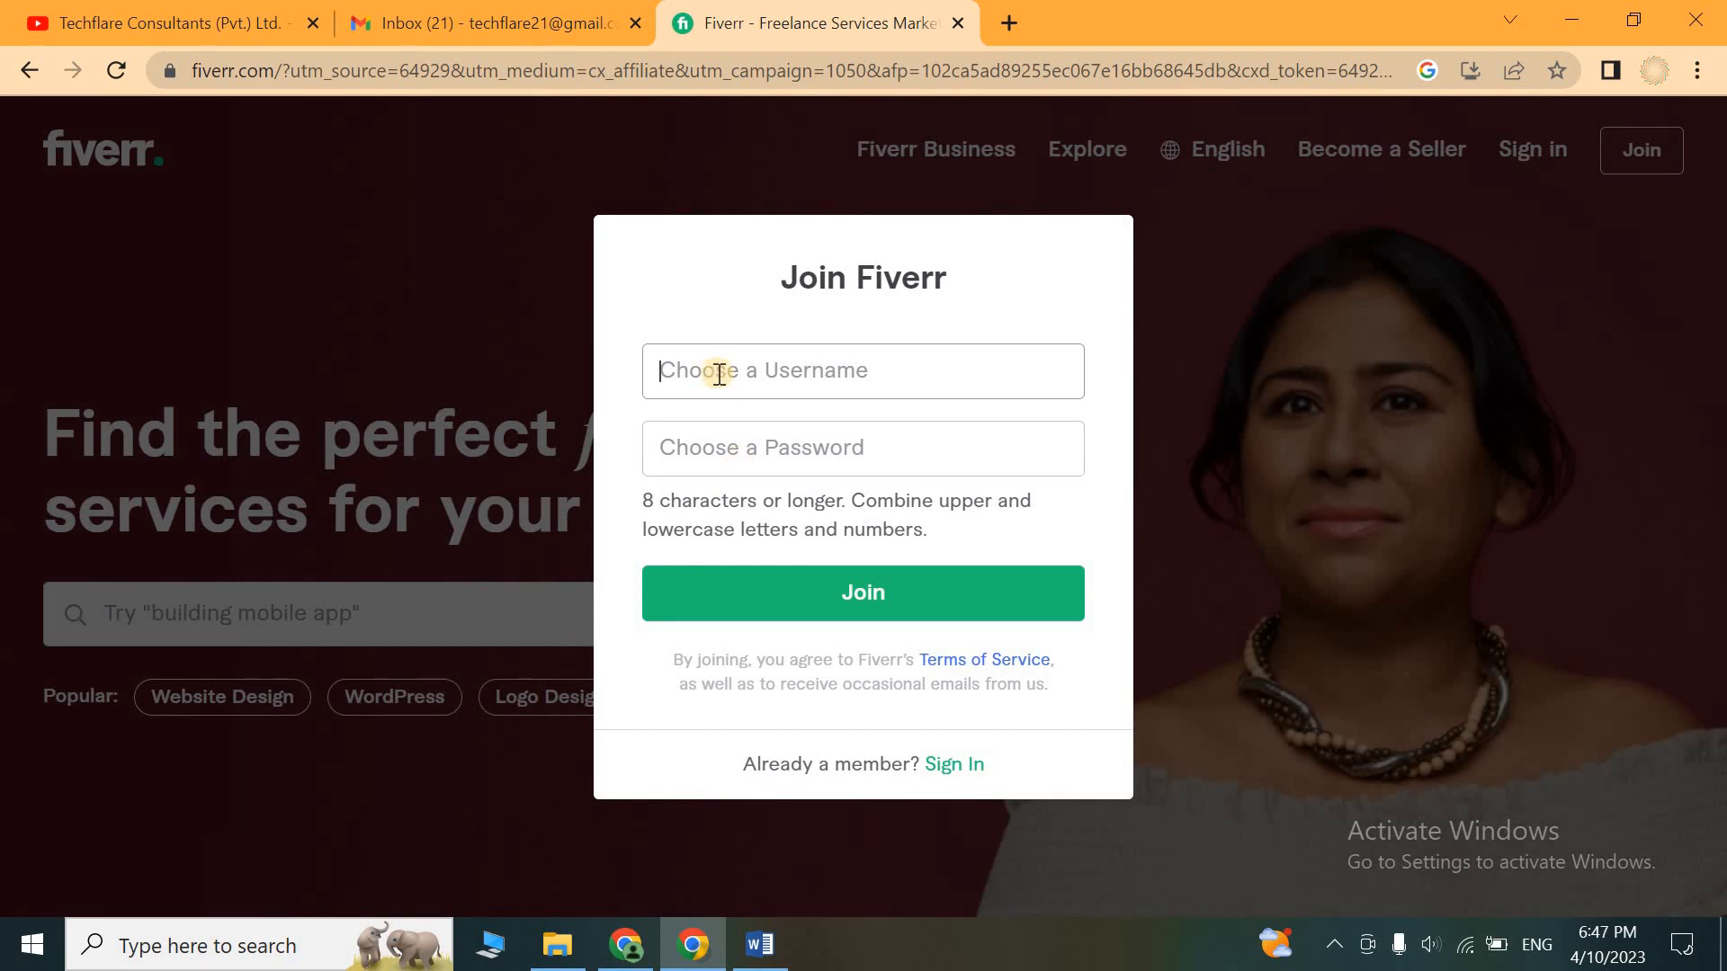
text(tec)
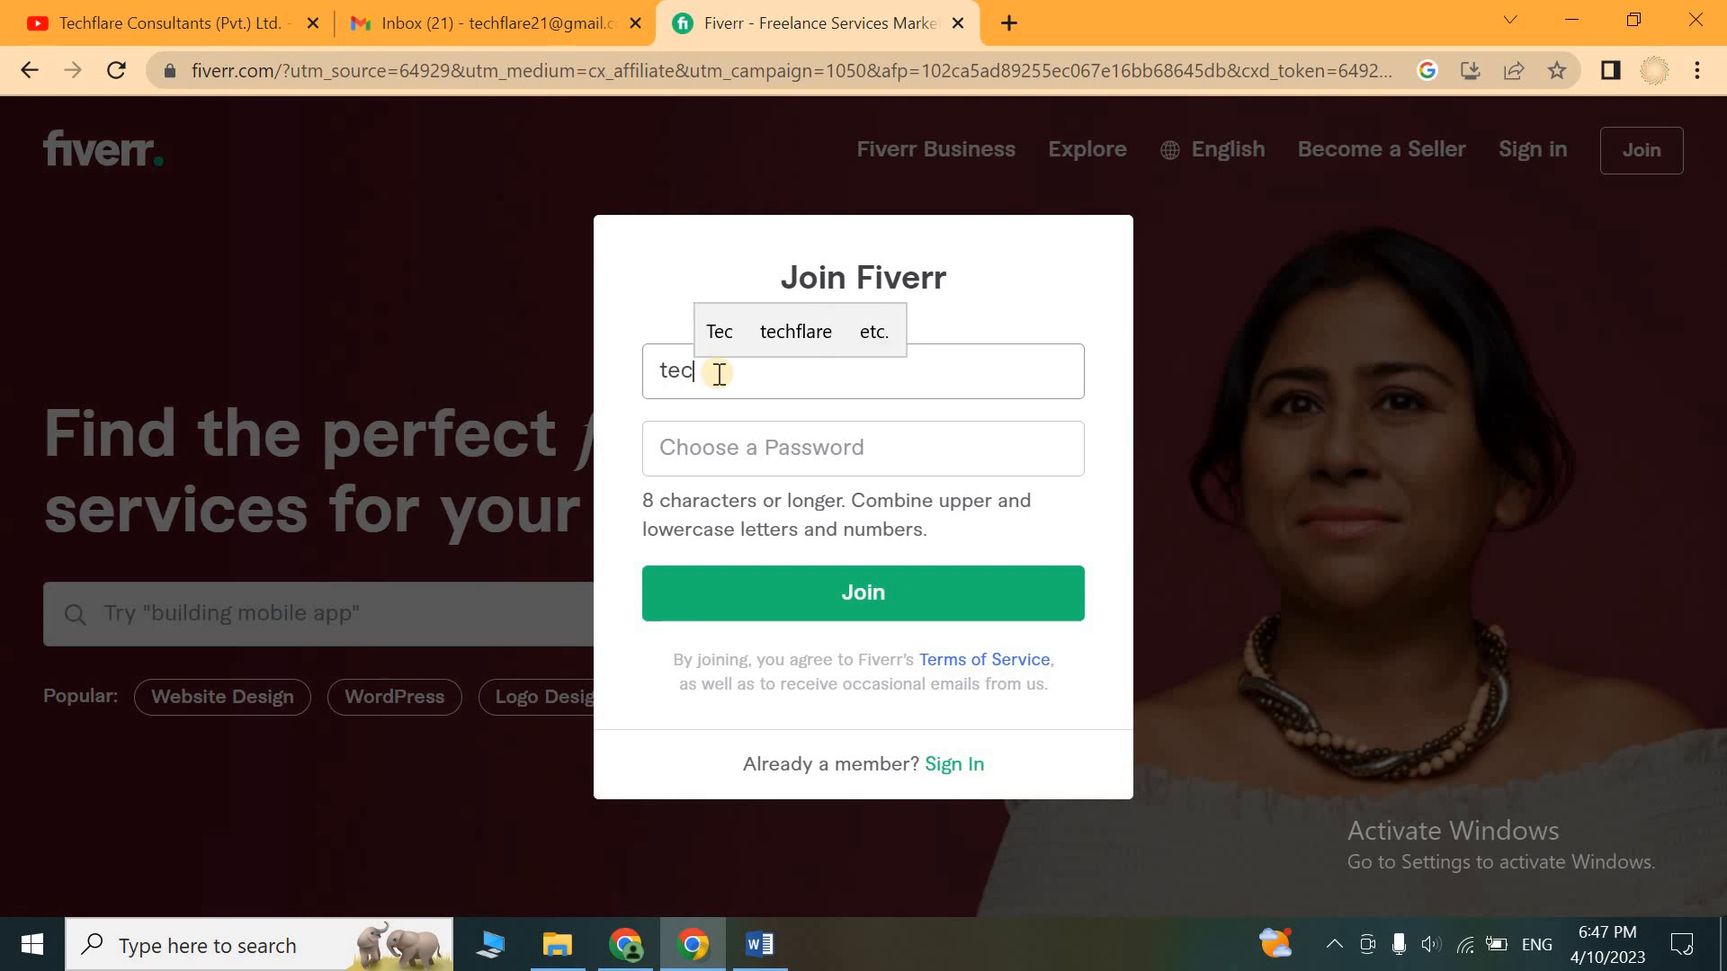
text(hflar)
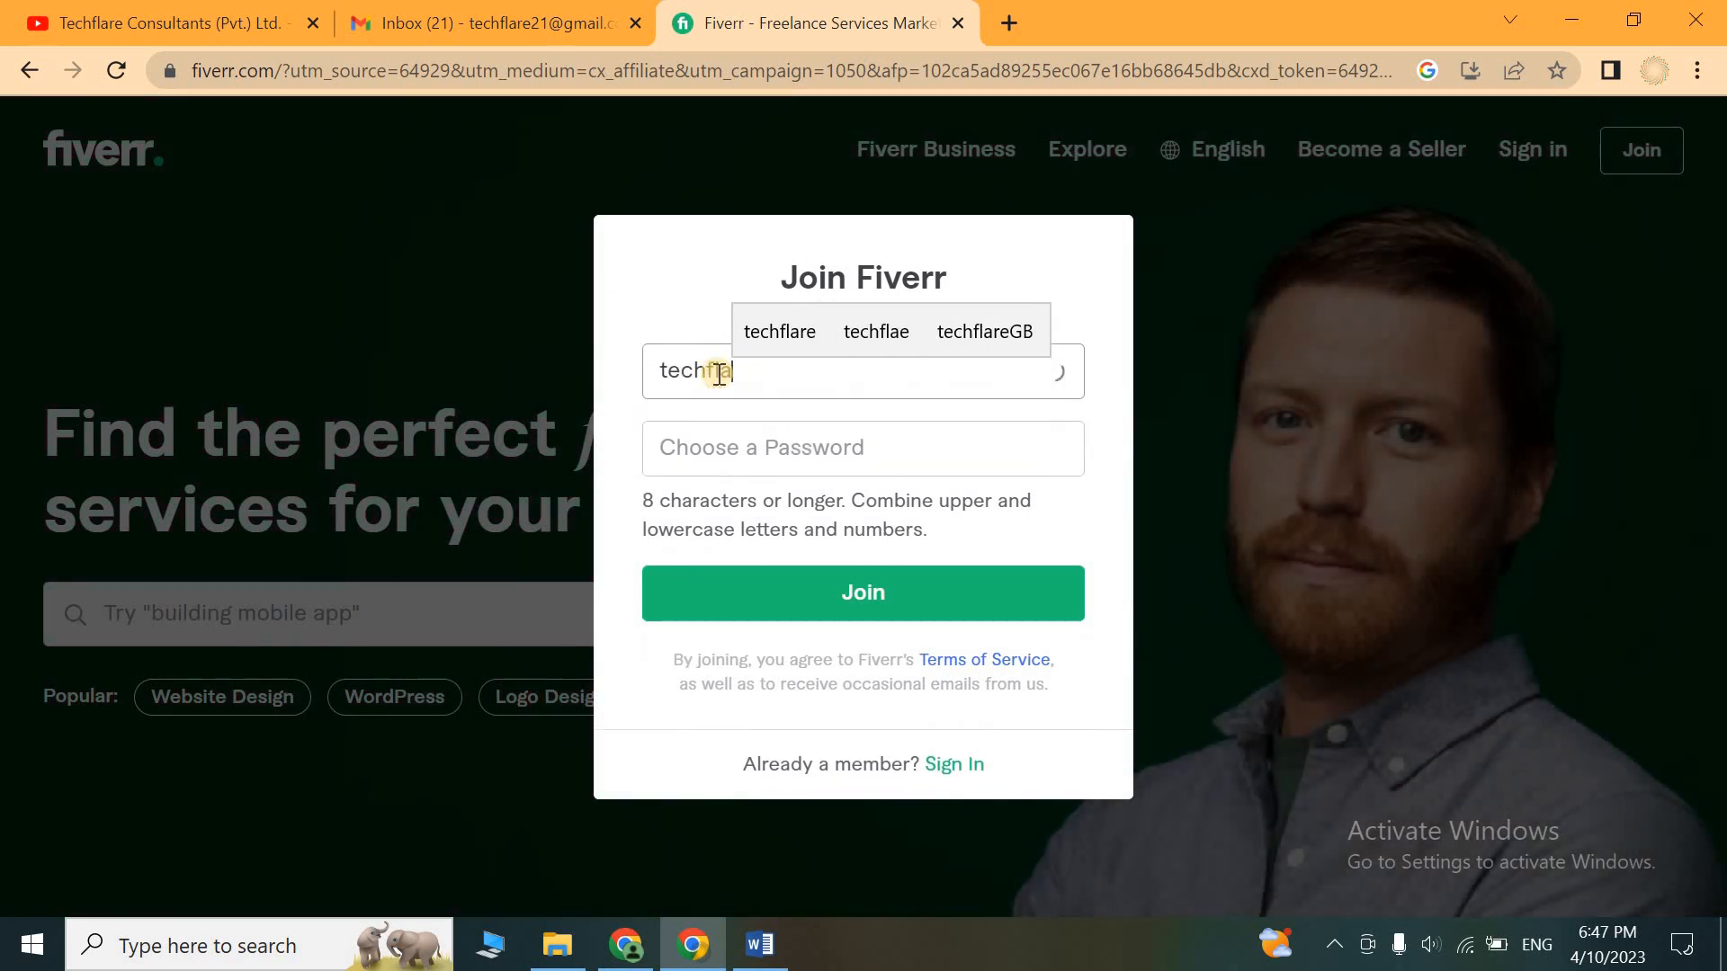
text(e)
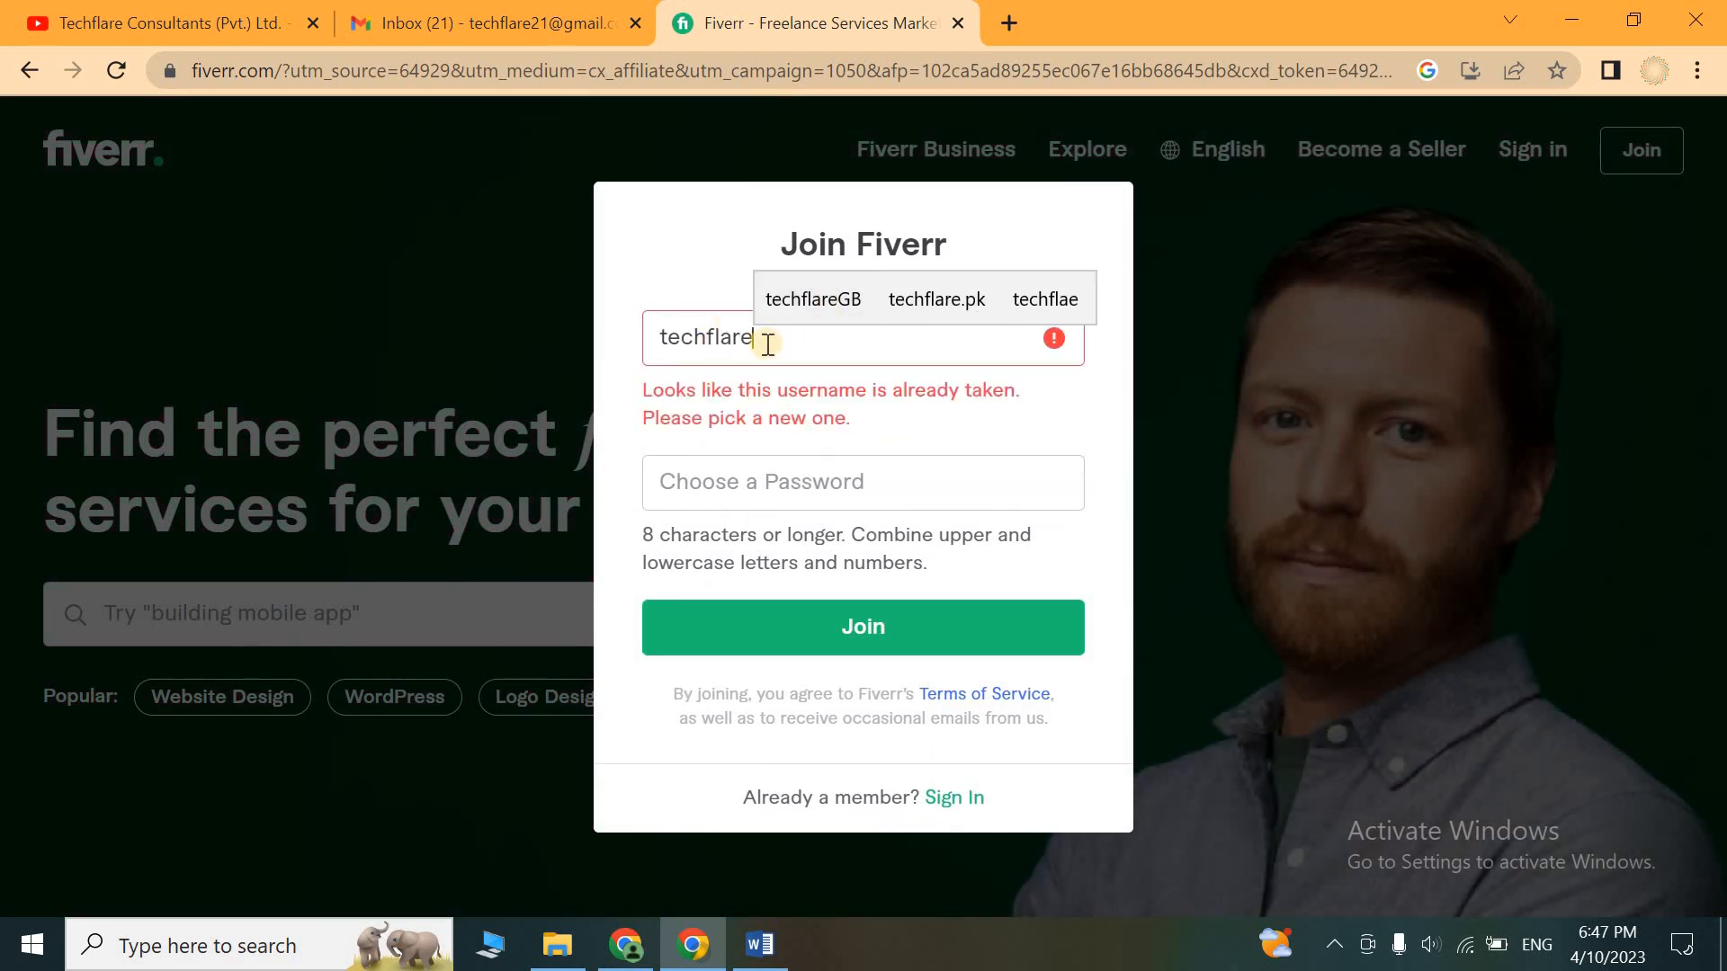
text(21)
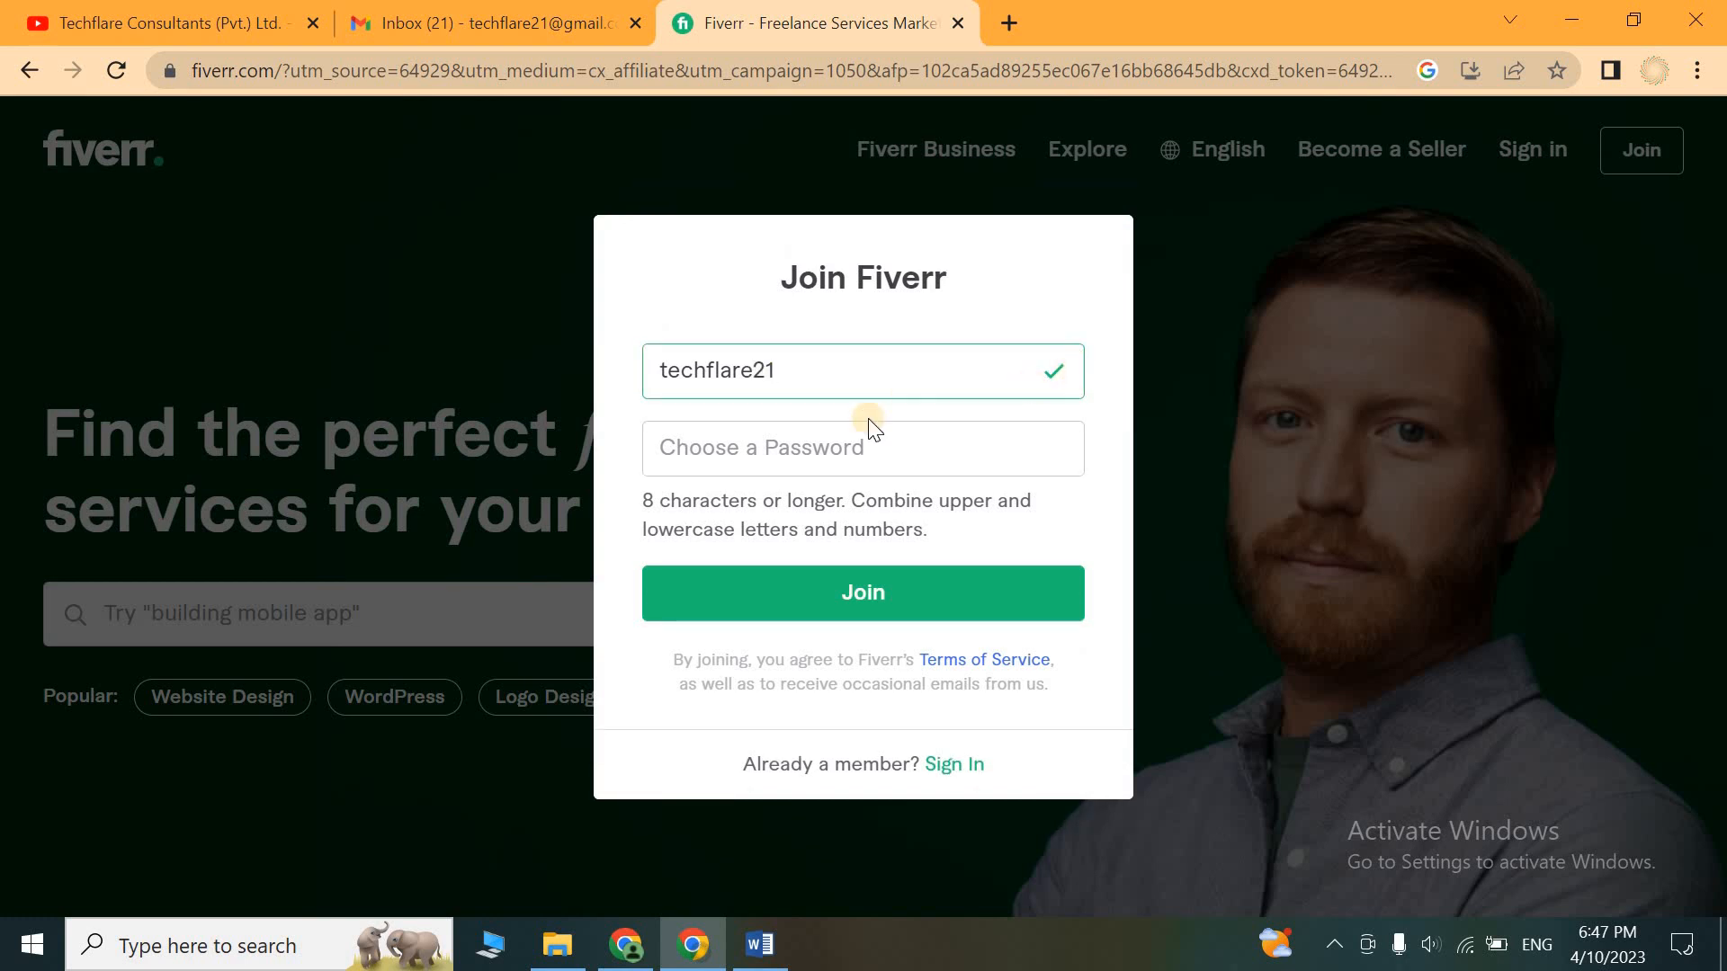
Step: Type the account password, dismissing Chrome's password suggestions
click(830, 444)
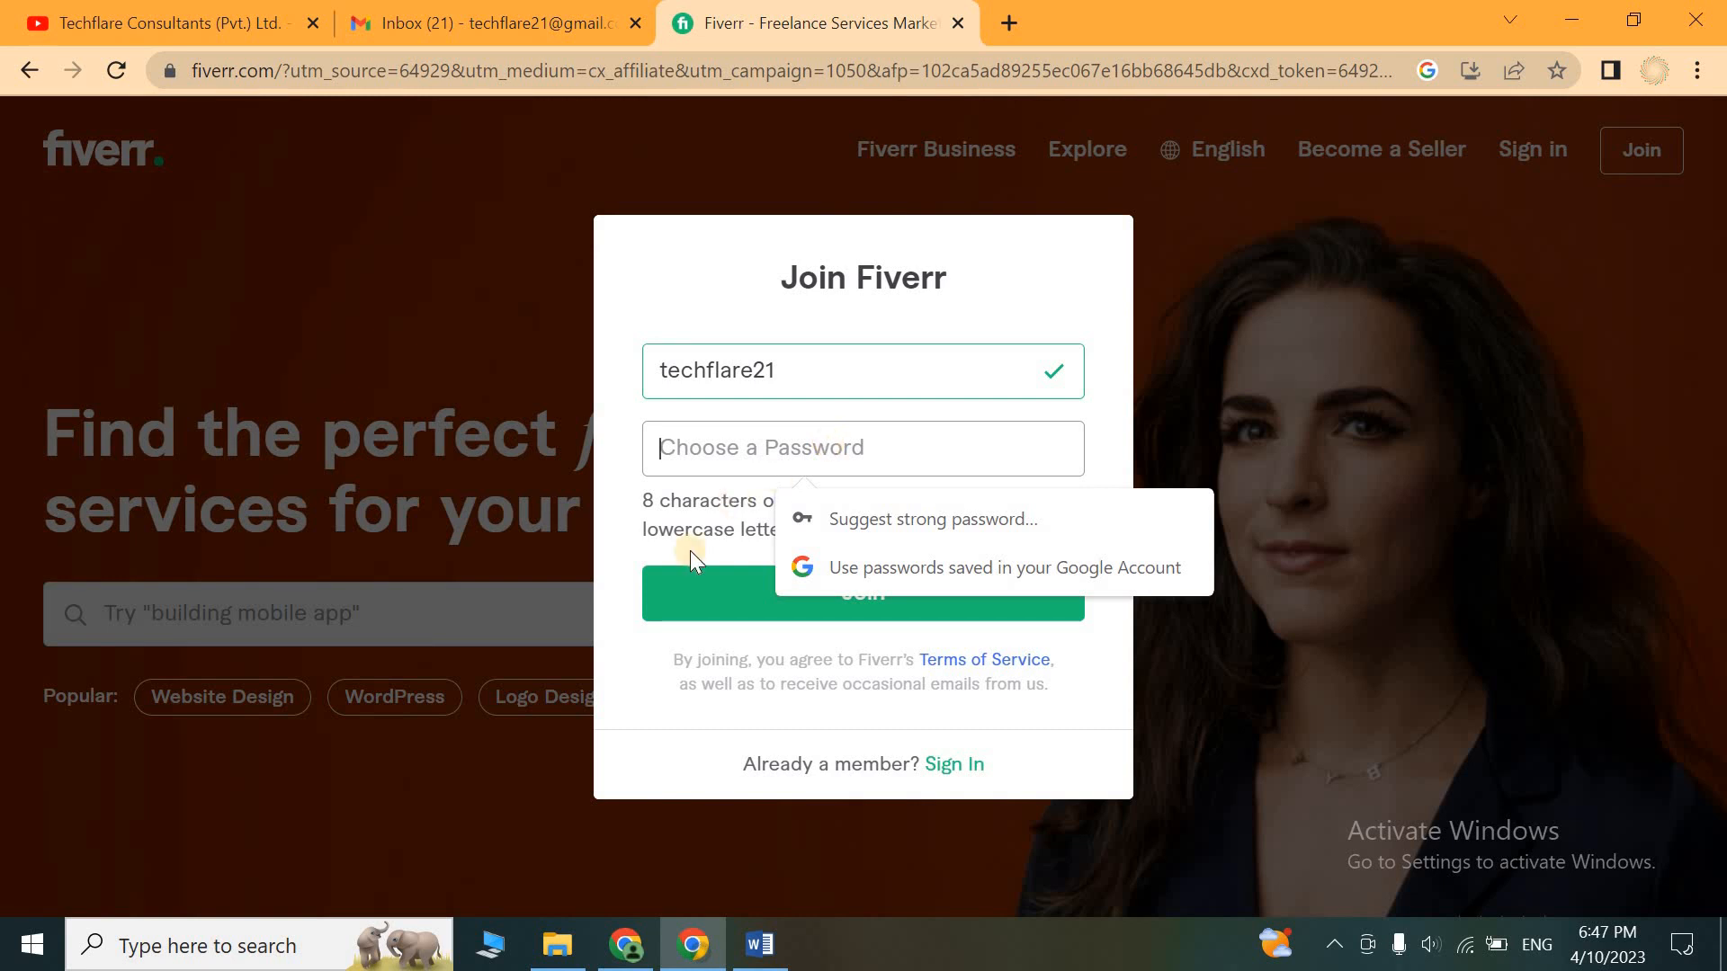
click(617, 605)
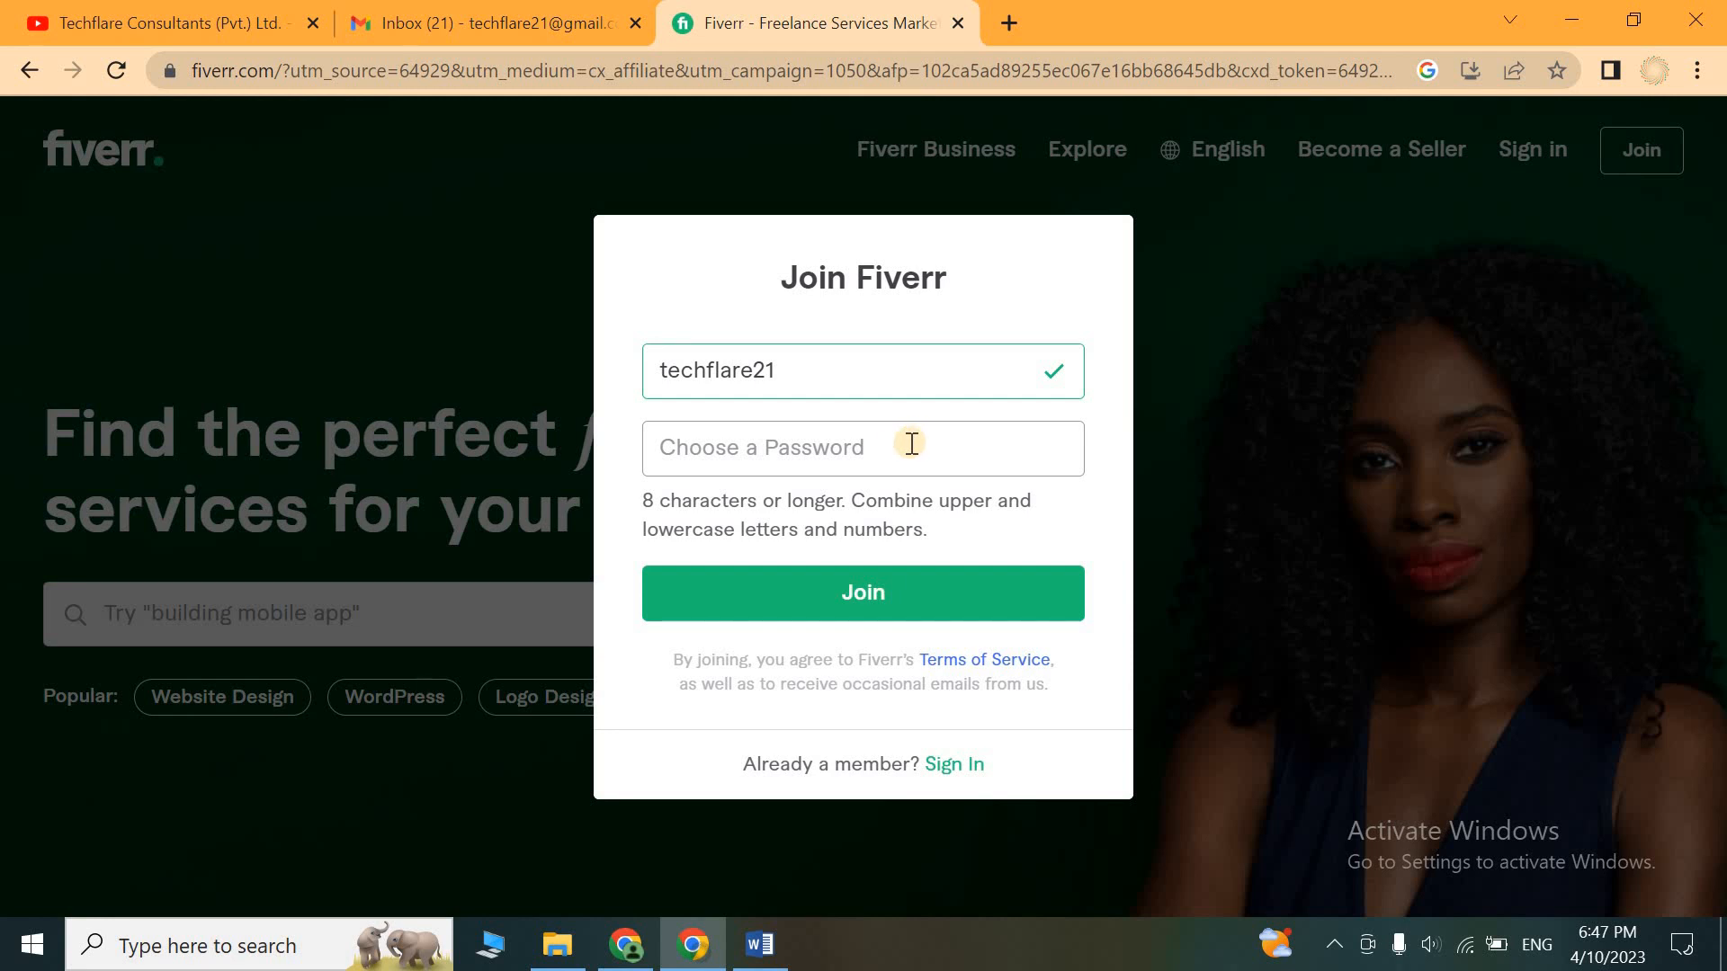
click(899, 448)
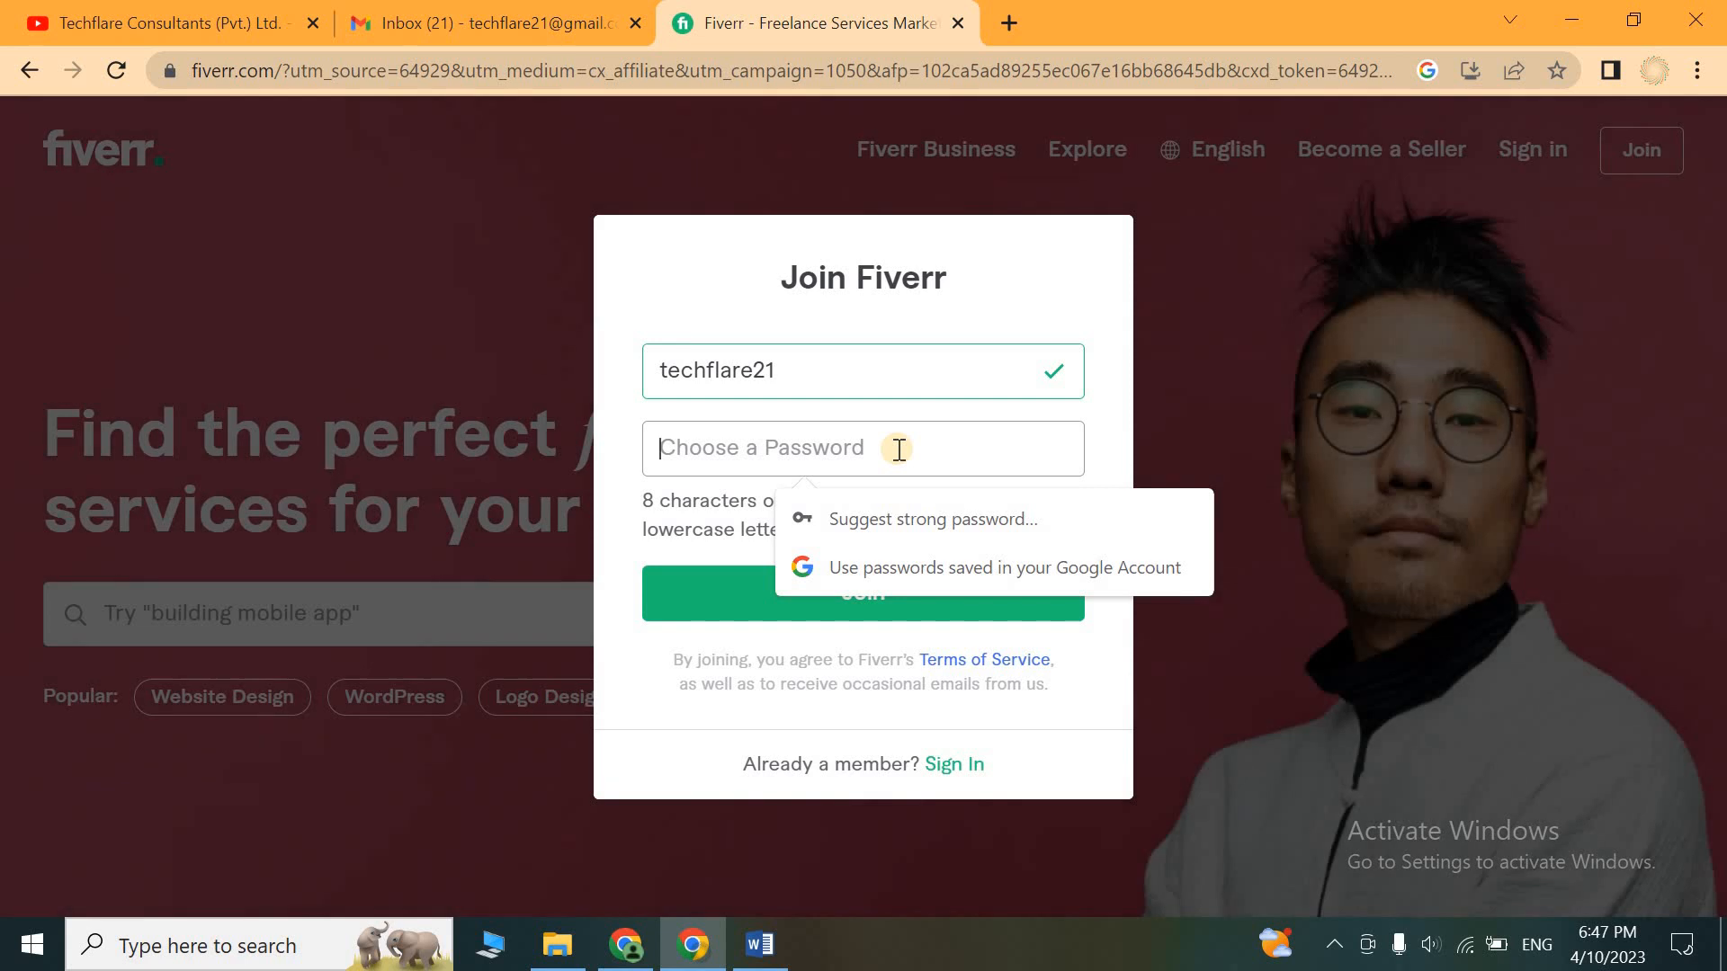
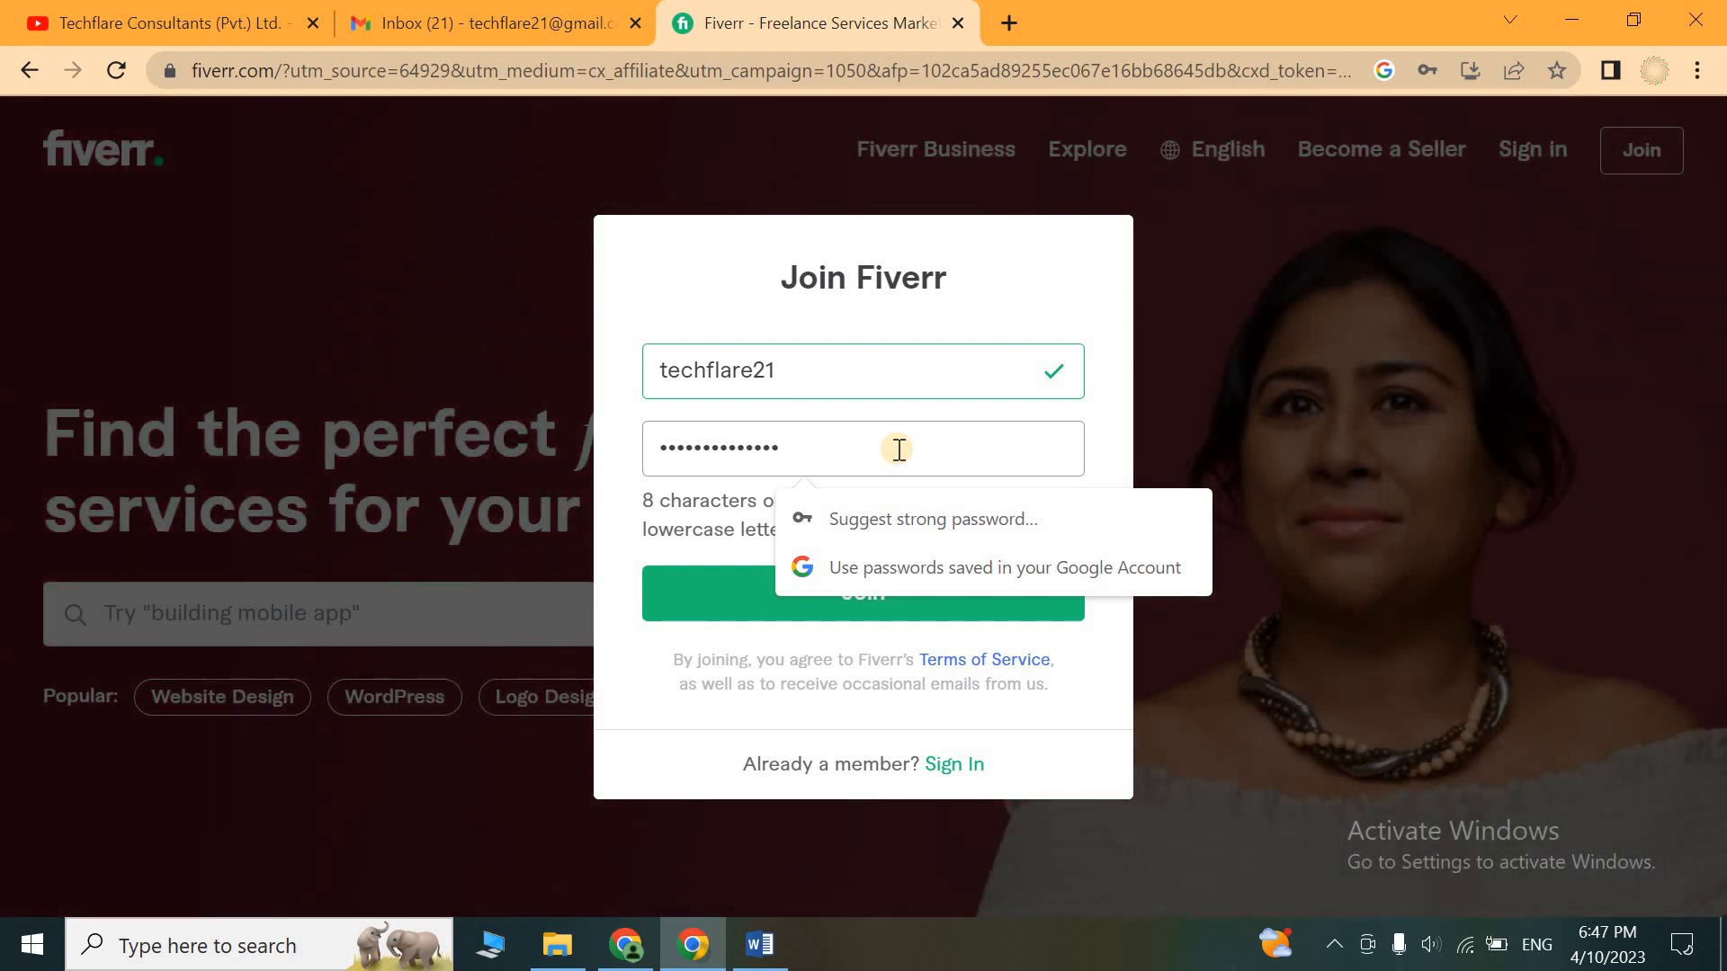
click(1108, 475)
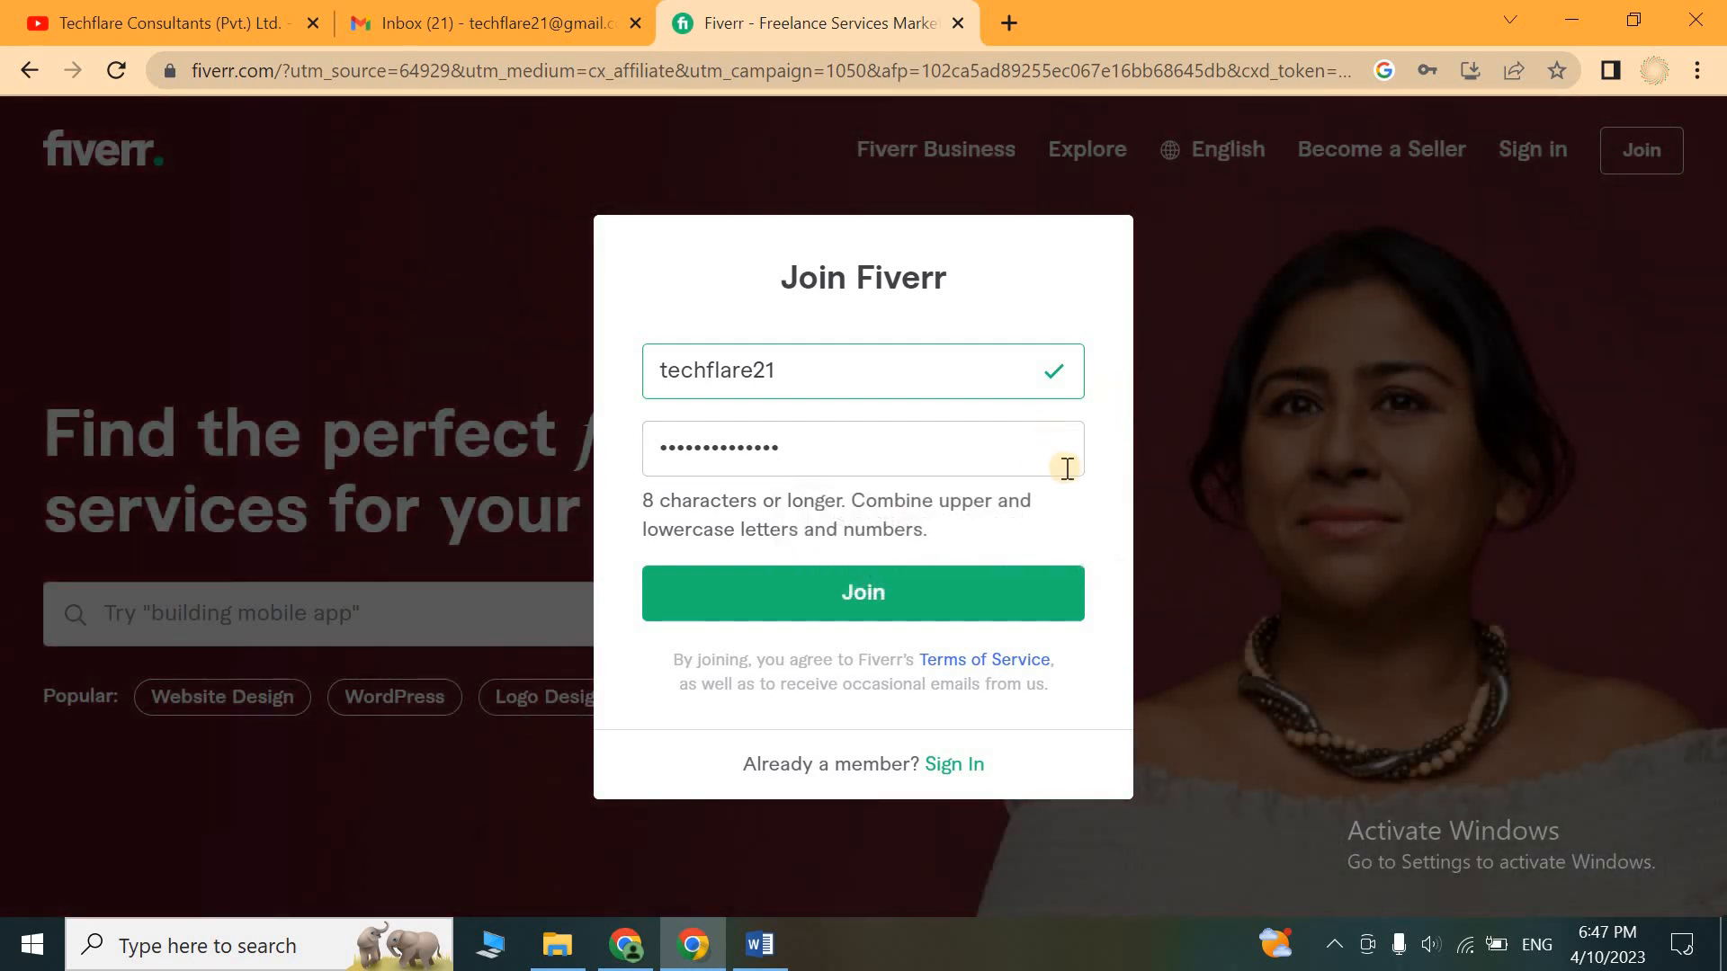
Step: Create the Fiverr account, save its password in Chrome, and close the Google prompt and survey
click(887, 590)
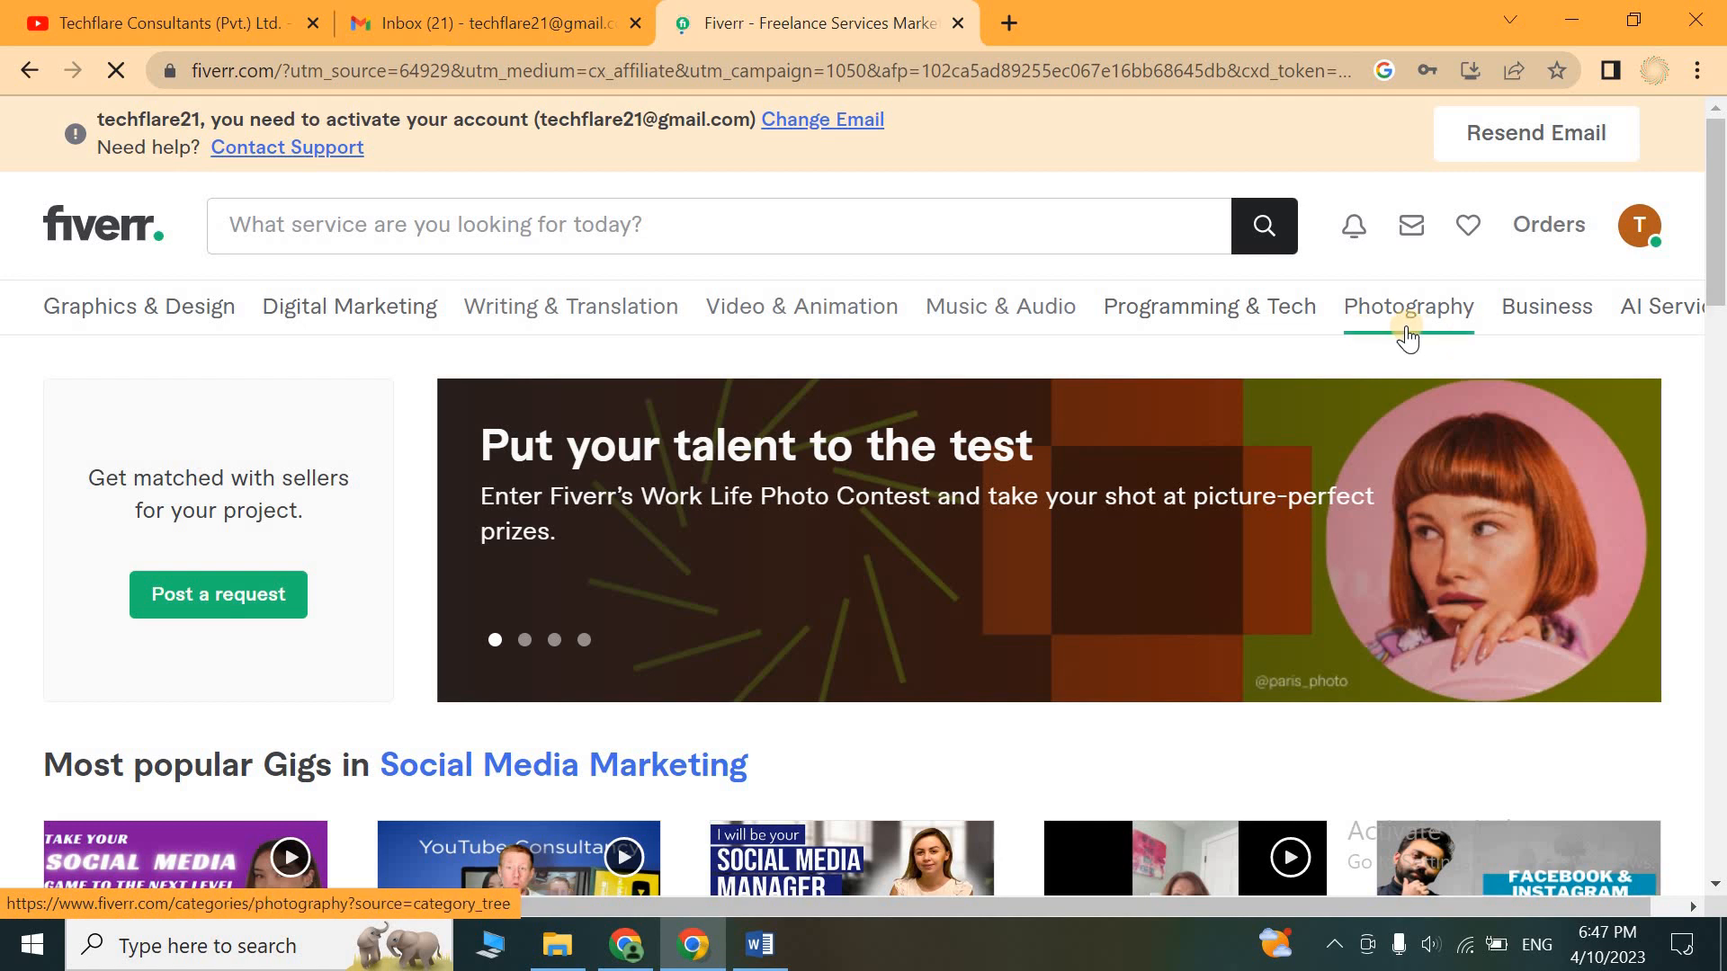
click(1430, 473)
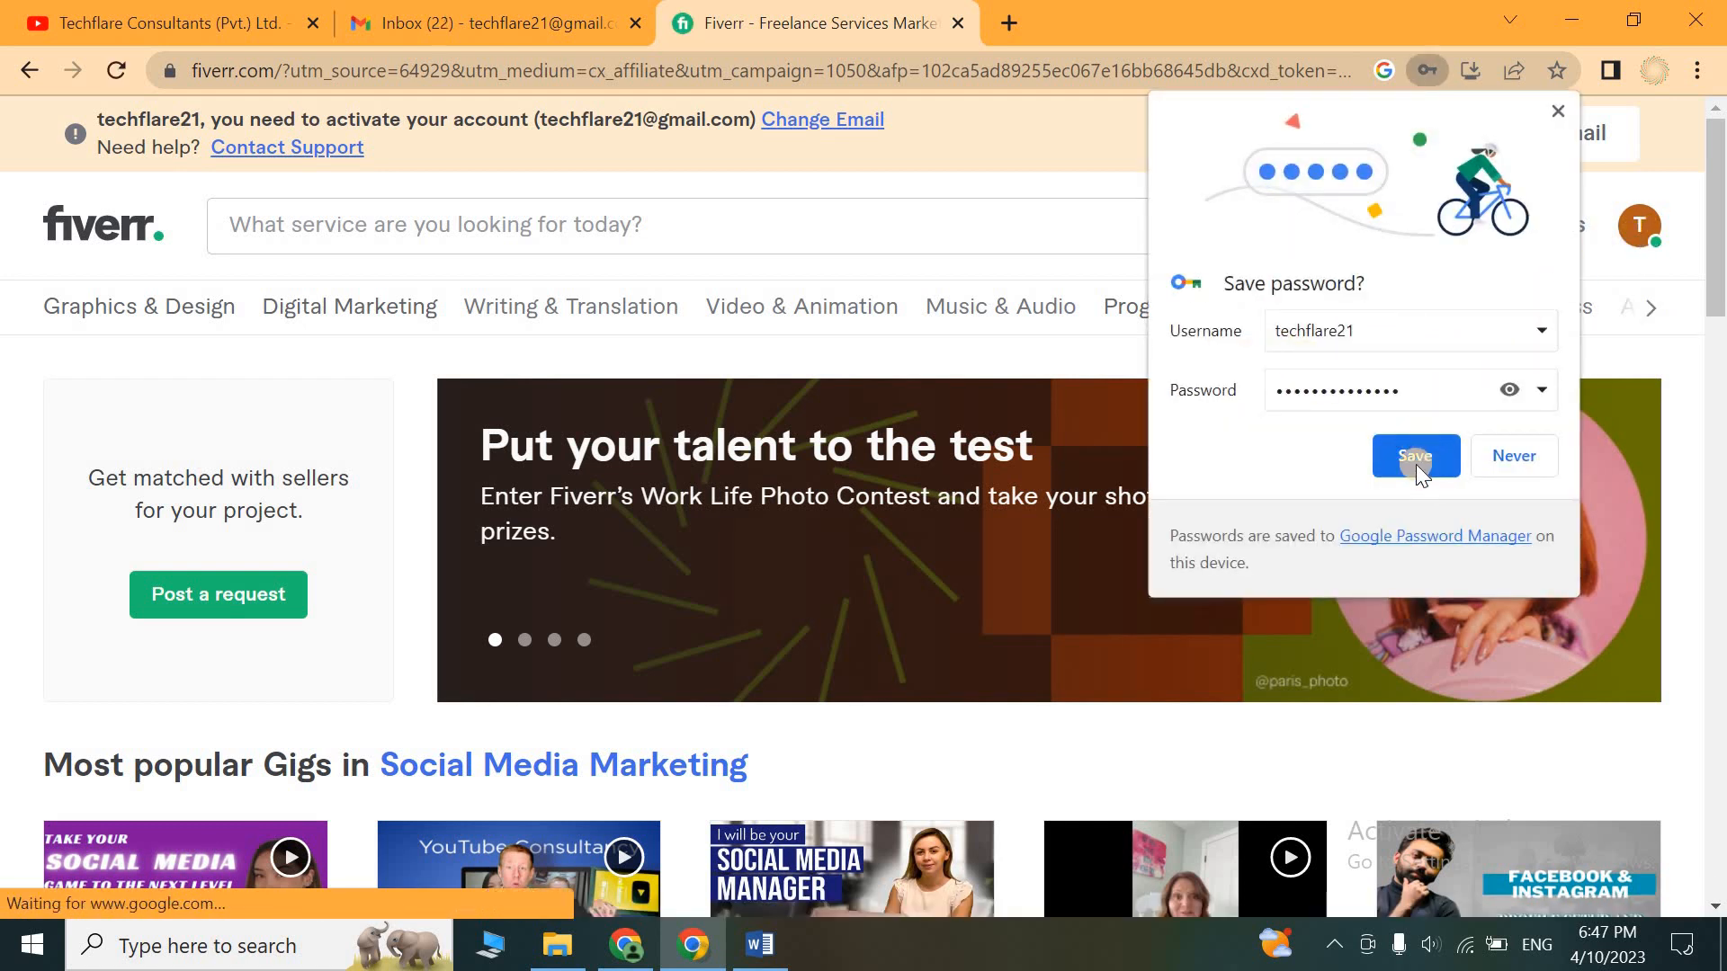
click(1414, 456)
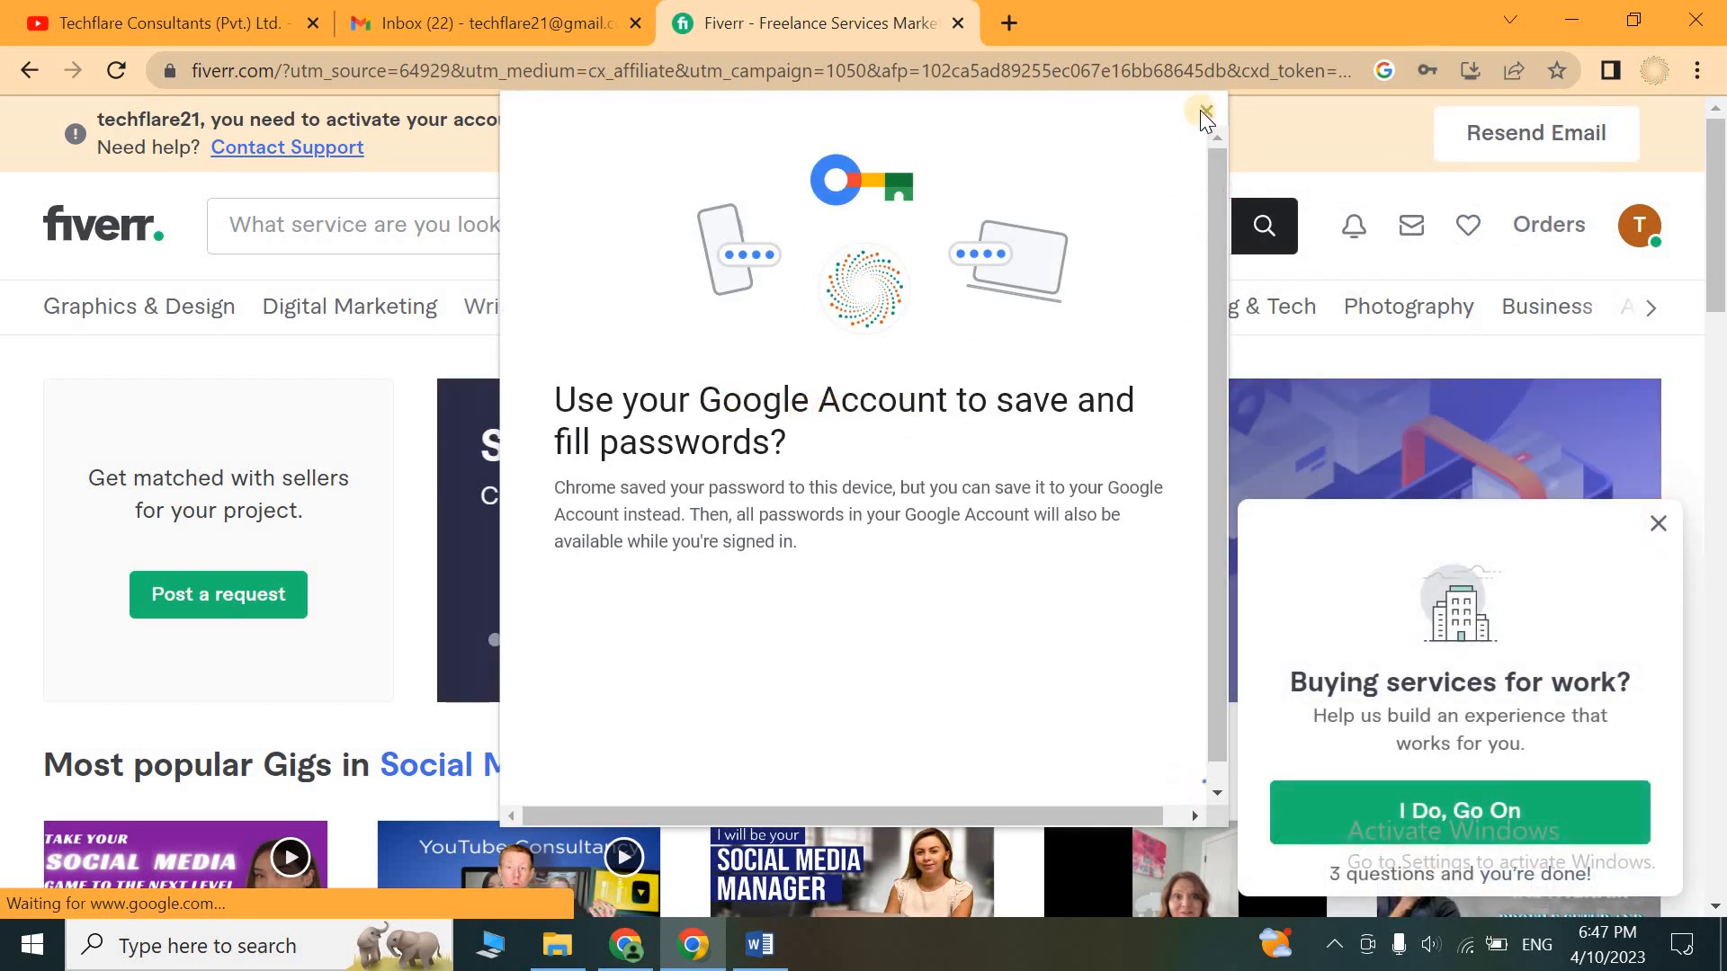
click(1204, 109)
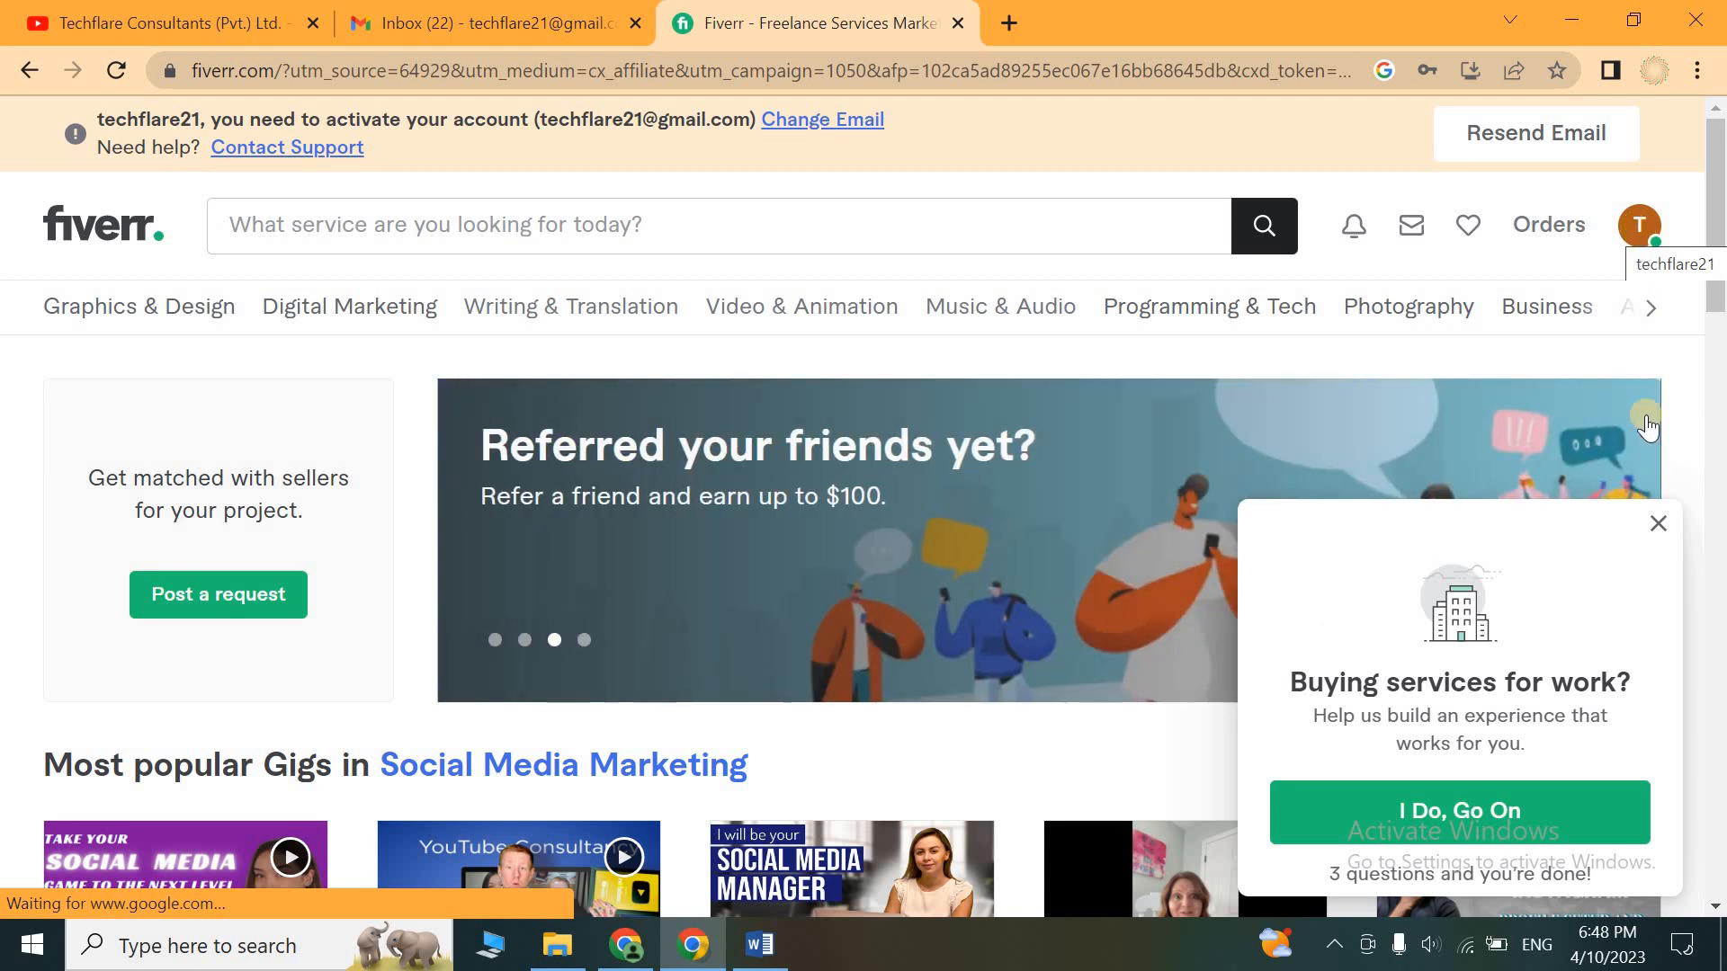
click(1659, 529)
Step: View the new account's profile page, then switch to the Gmail inbox
click(1639, 227)
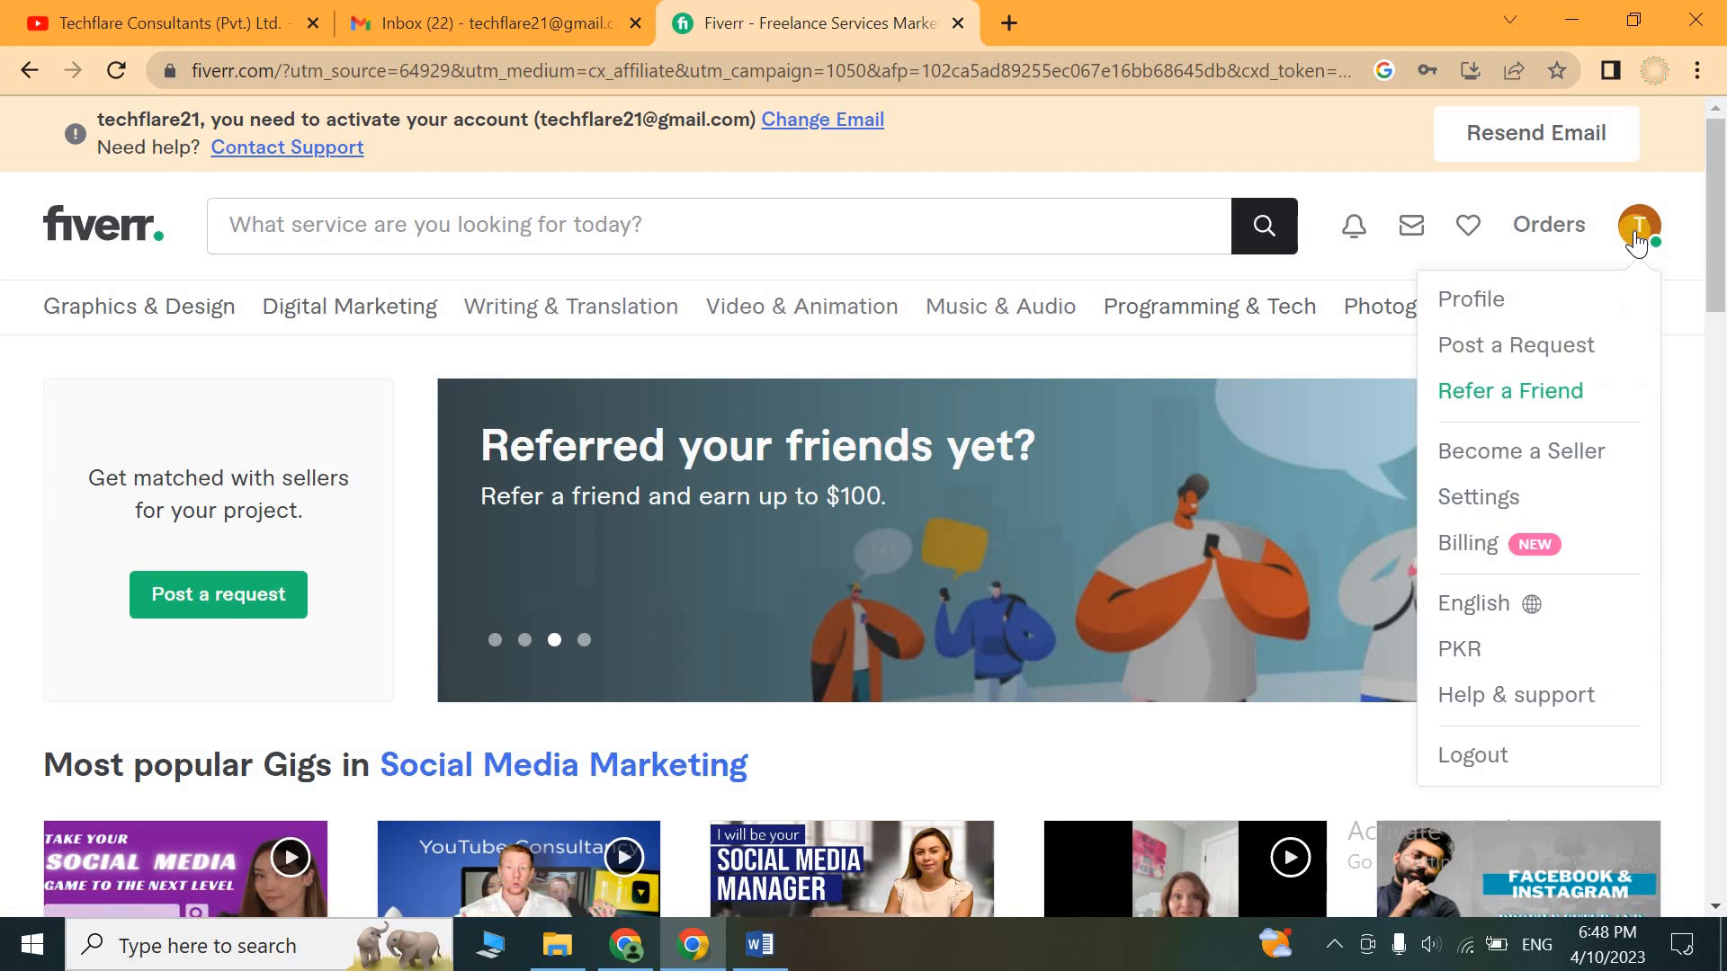
click(1462, 301)
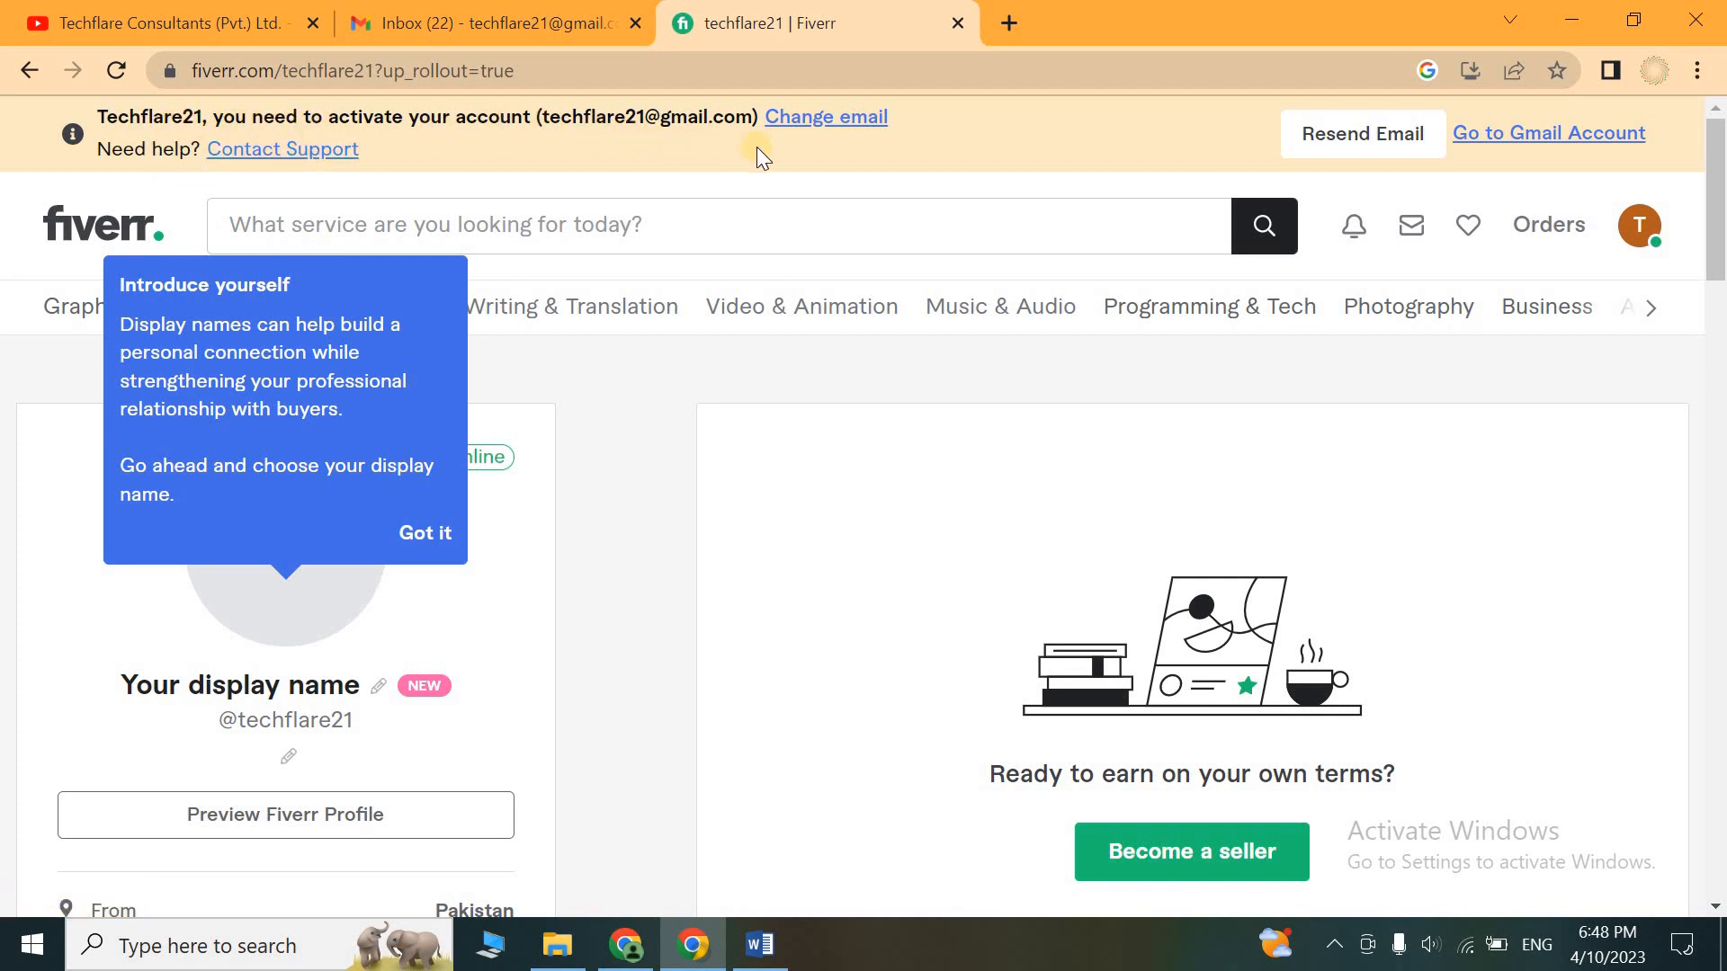
click(425, 17)
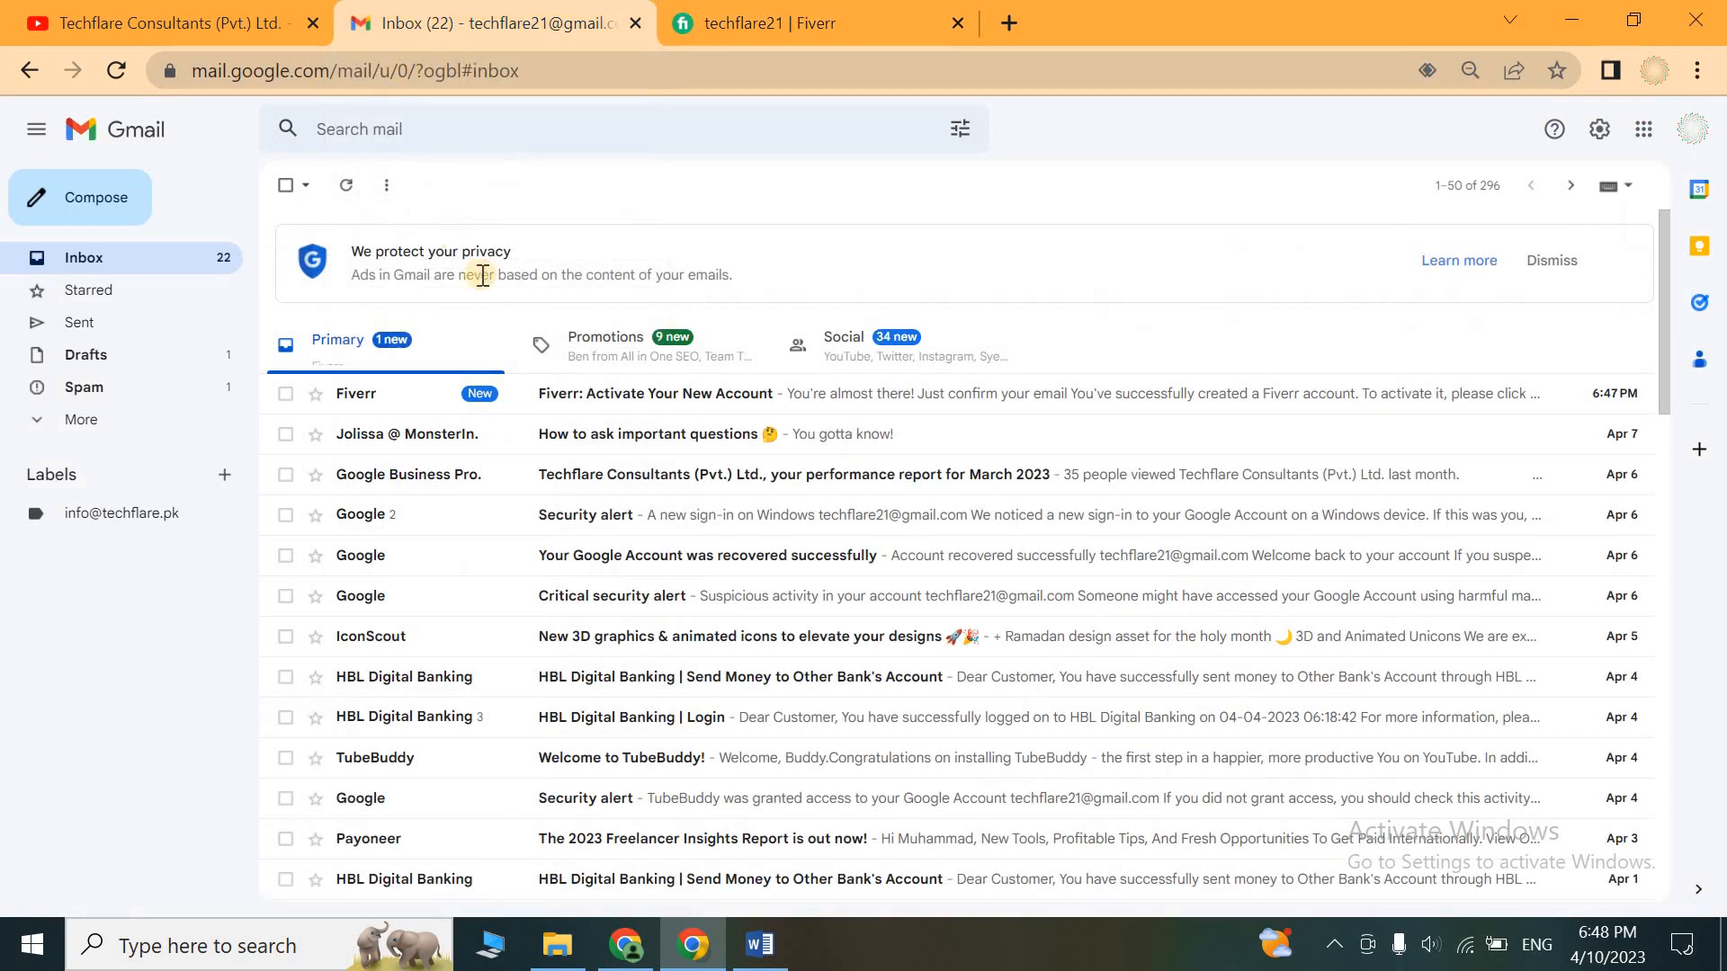
Step: Open the 'Fiverr: Activate Your New Account' email and use its Activate Your Account button
click(741, 397)
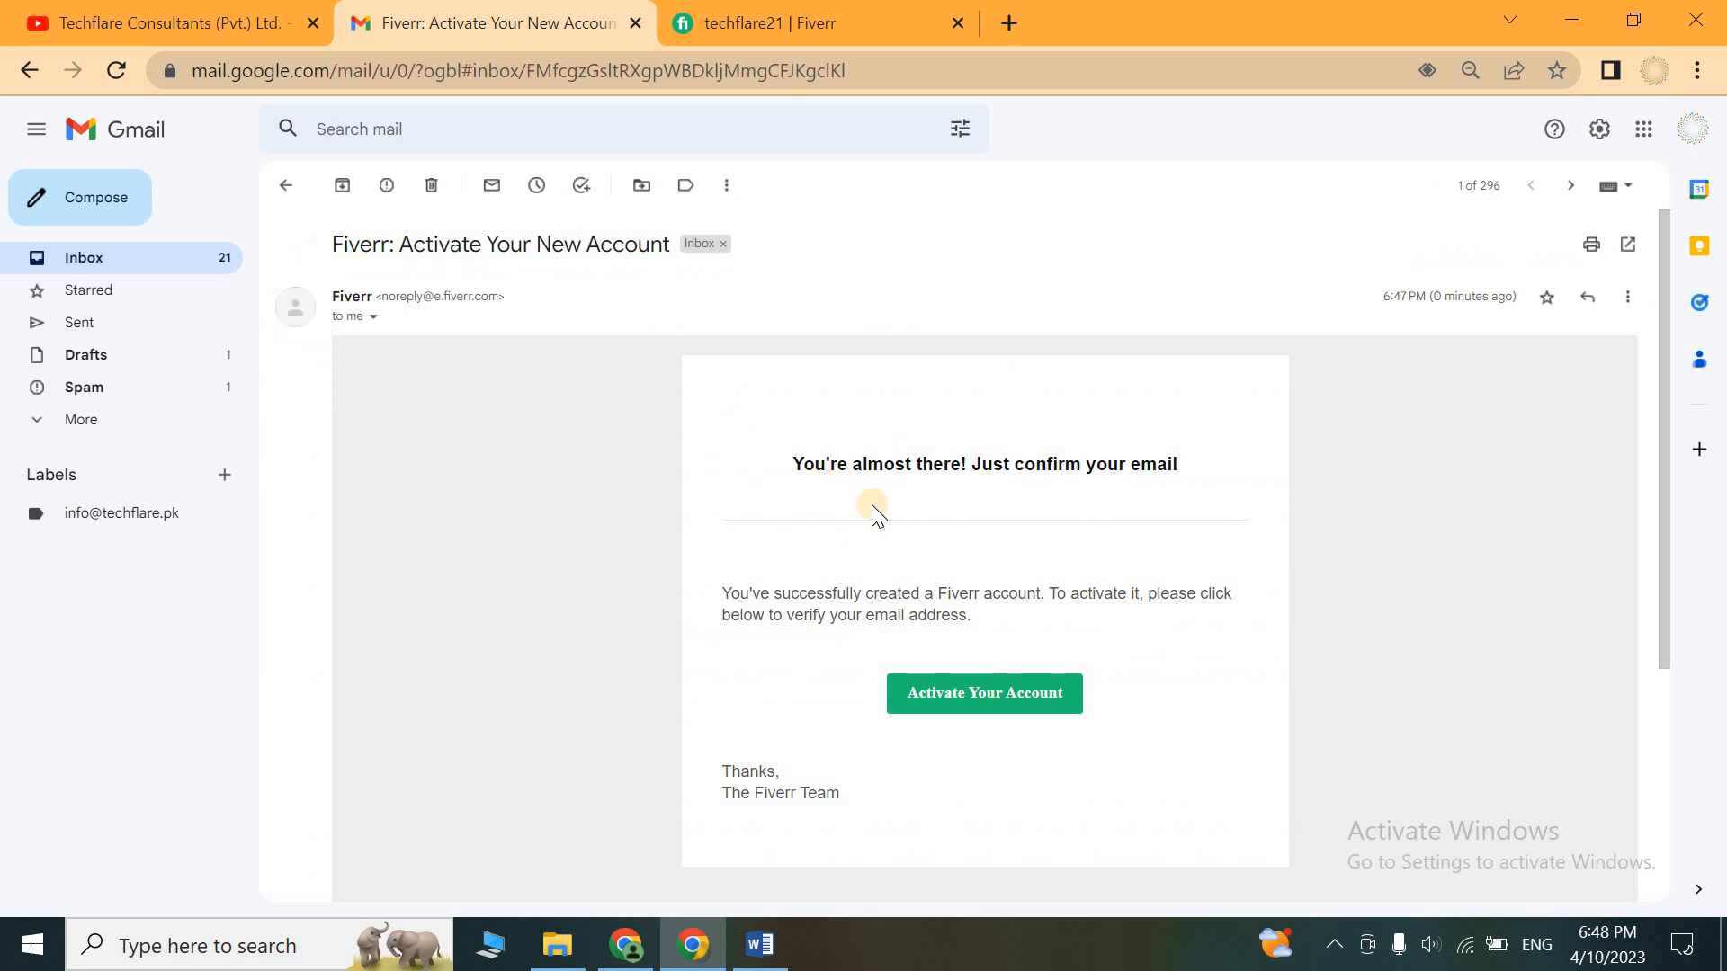
click(976, 697)
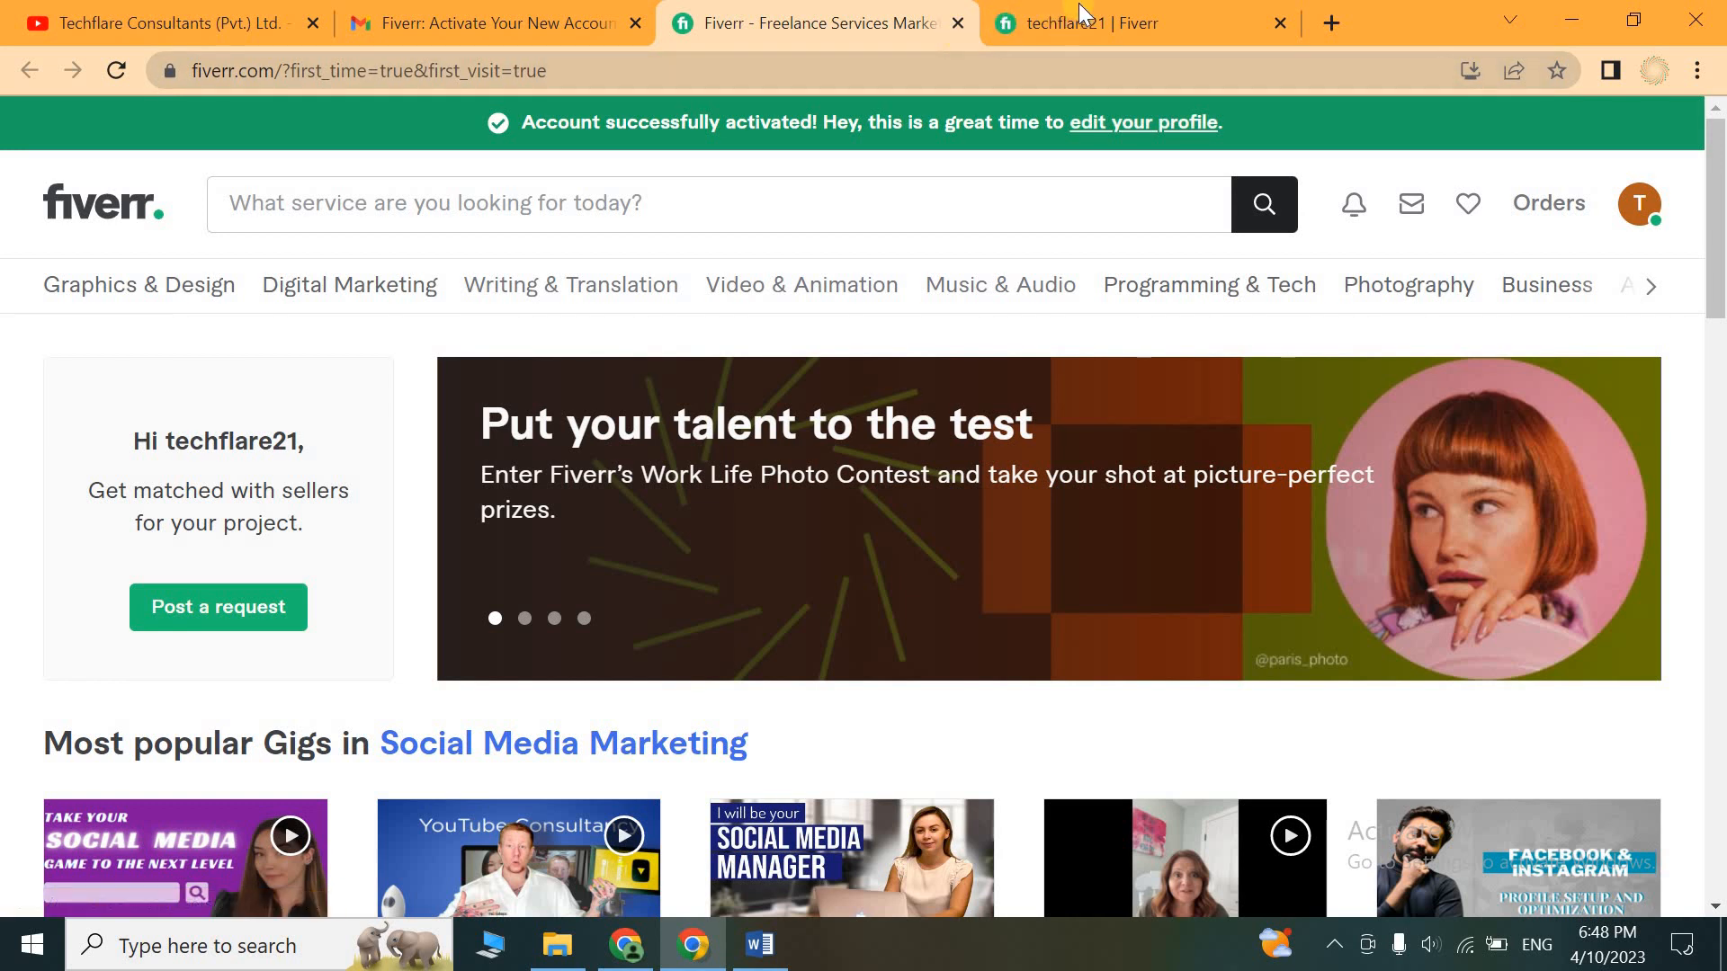
Step: Close the duplicate tab, return to the profile page past the tip, and open 'Your display name' editing
click(1280, 23)
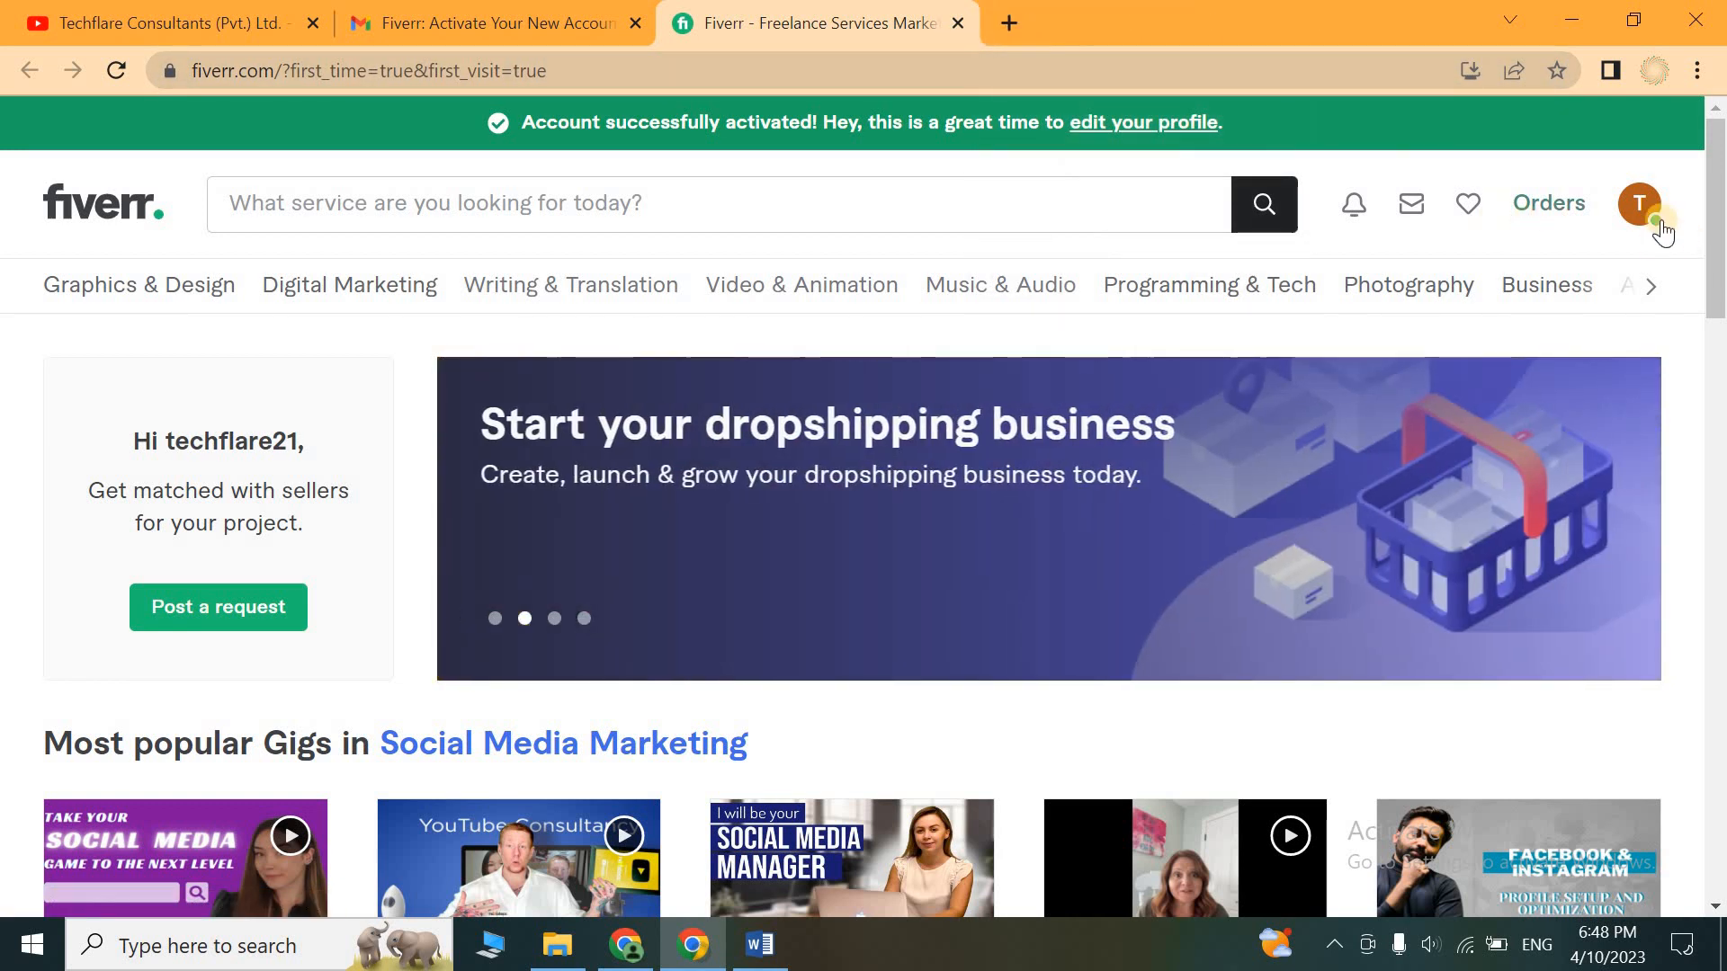
click(1639, 207)
click(1489, 279)
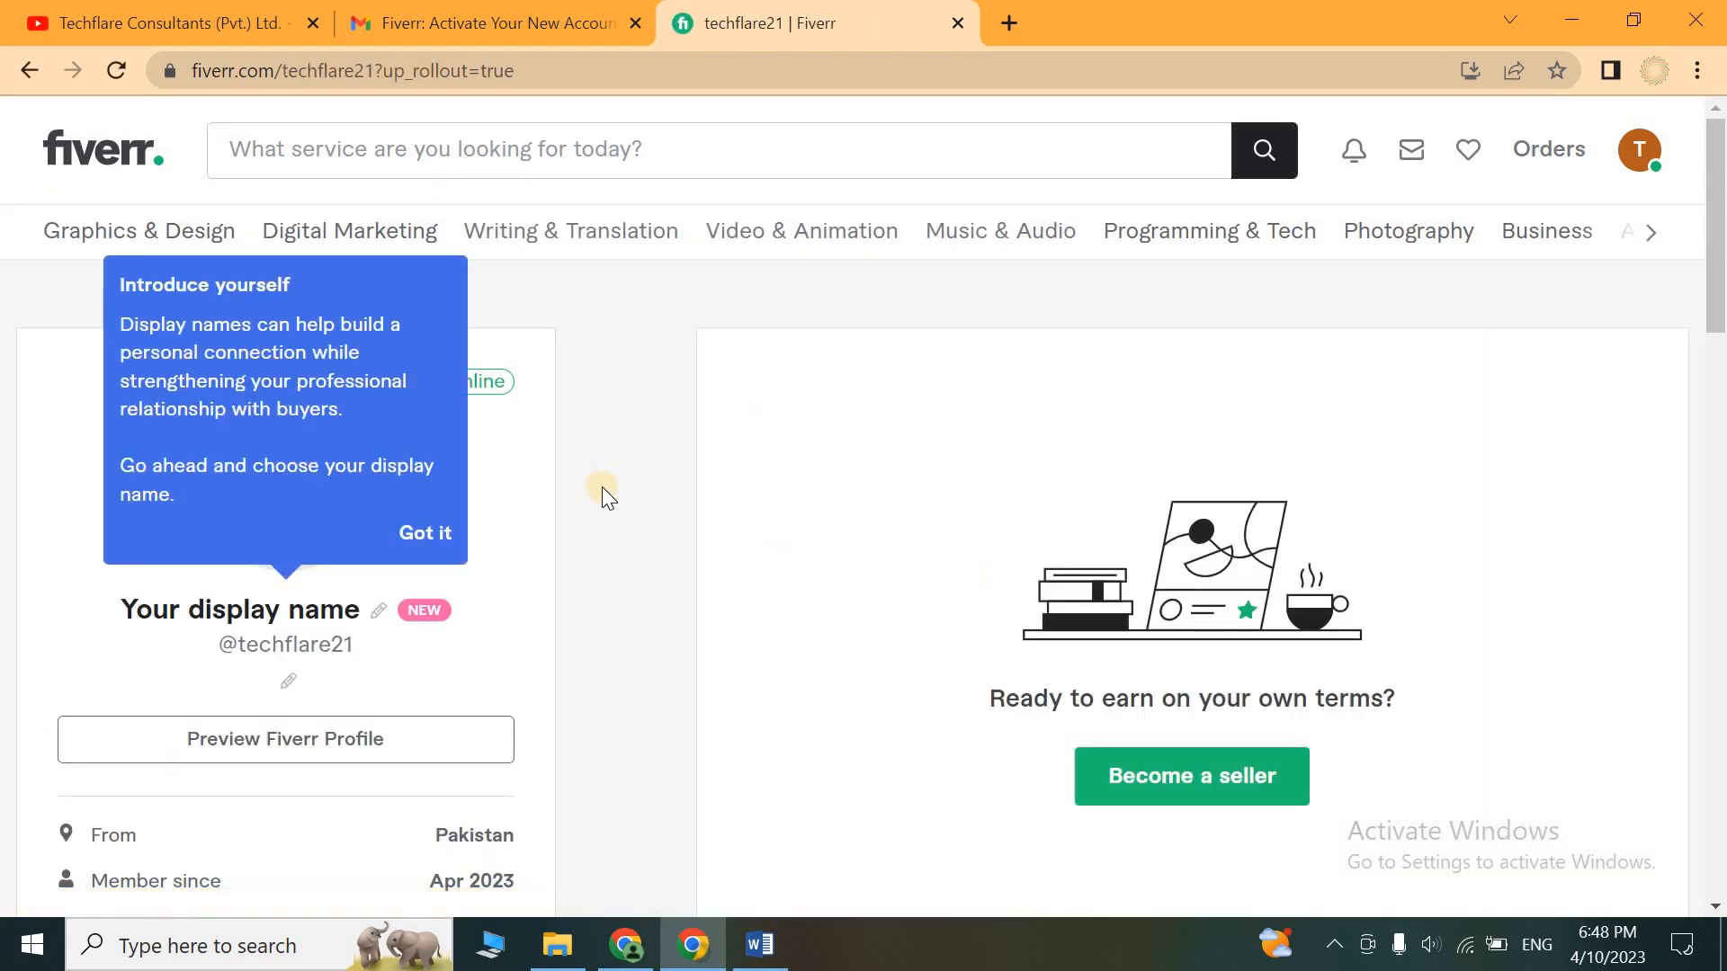
click(428, 534)
scroll(385, 562, down, 3)
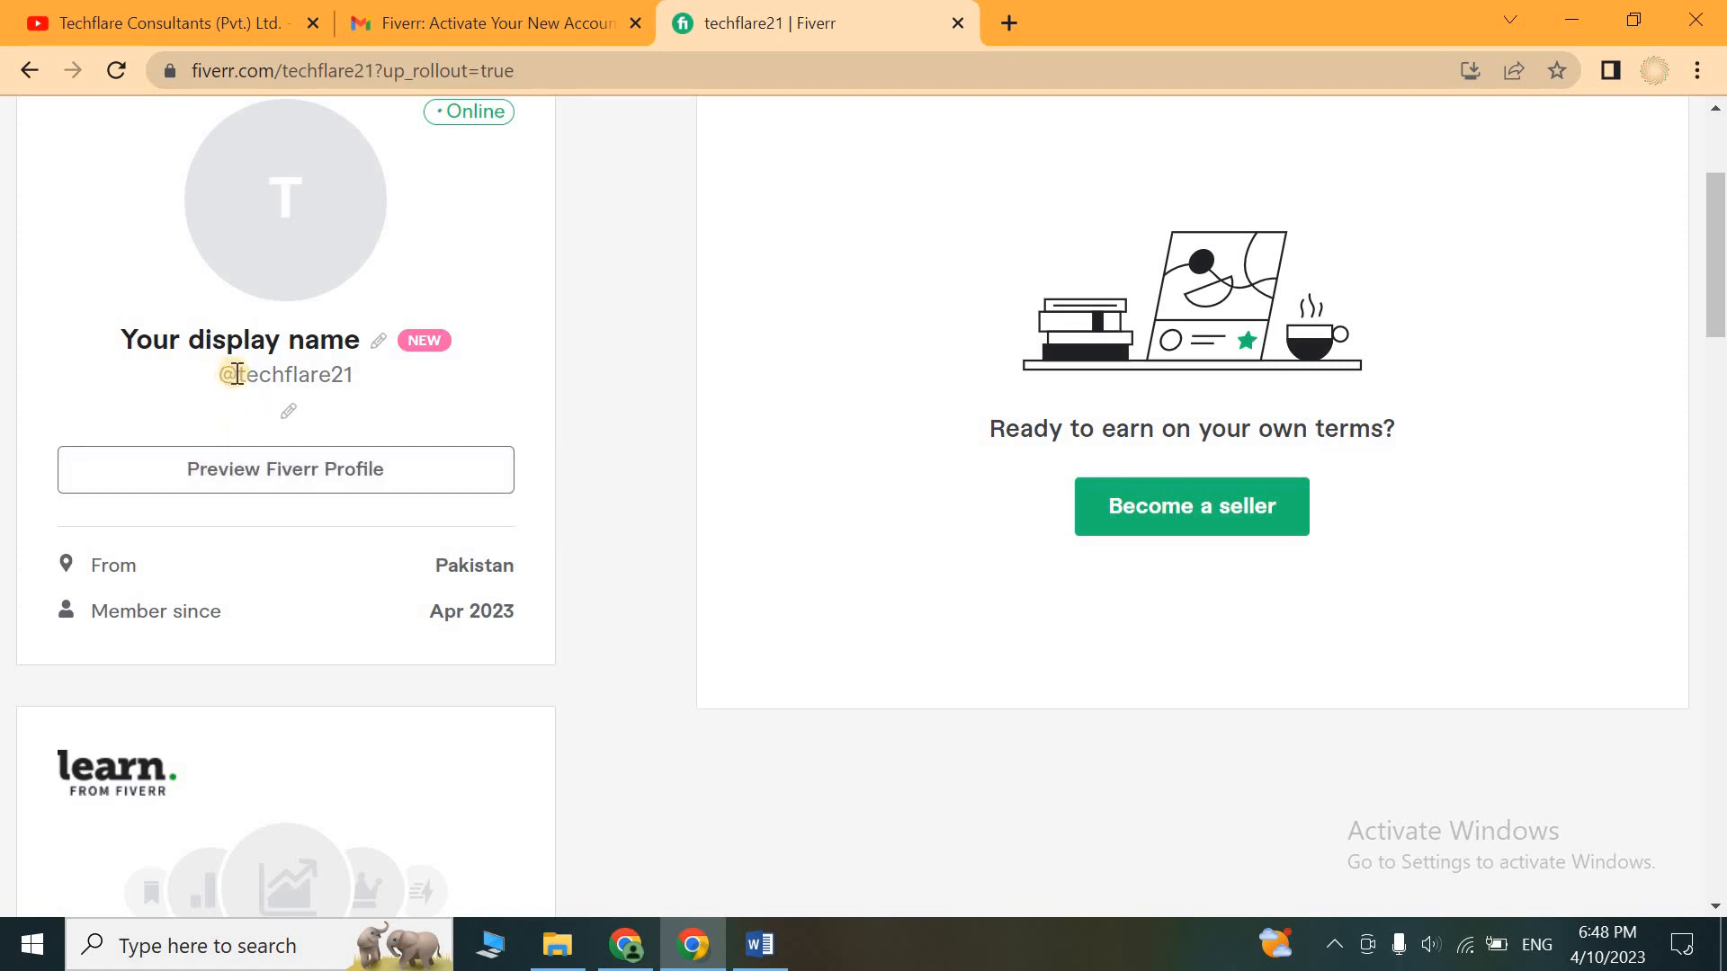
drag(247, 374, 358, 376)
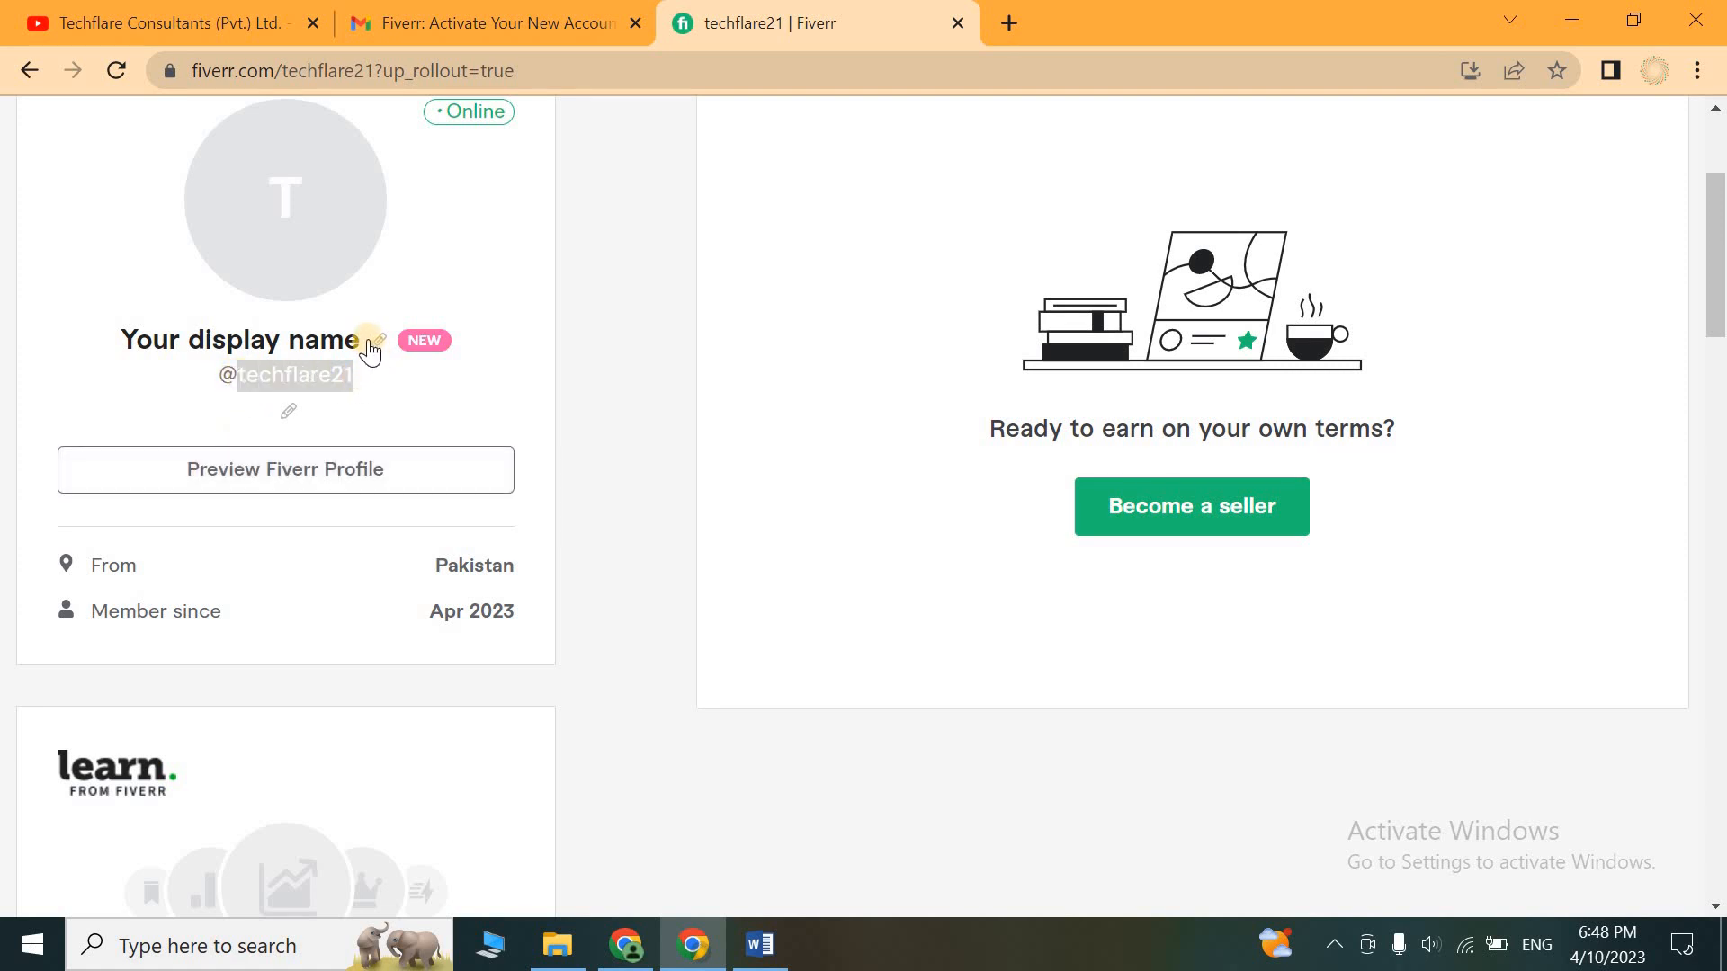
click(382, 342)
Step: Save 'Techflare' as the profile display name, dropping 'Consultants', and scroll back to the top
click(706, 528)
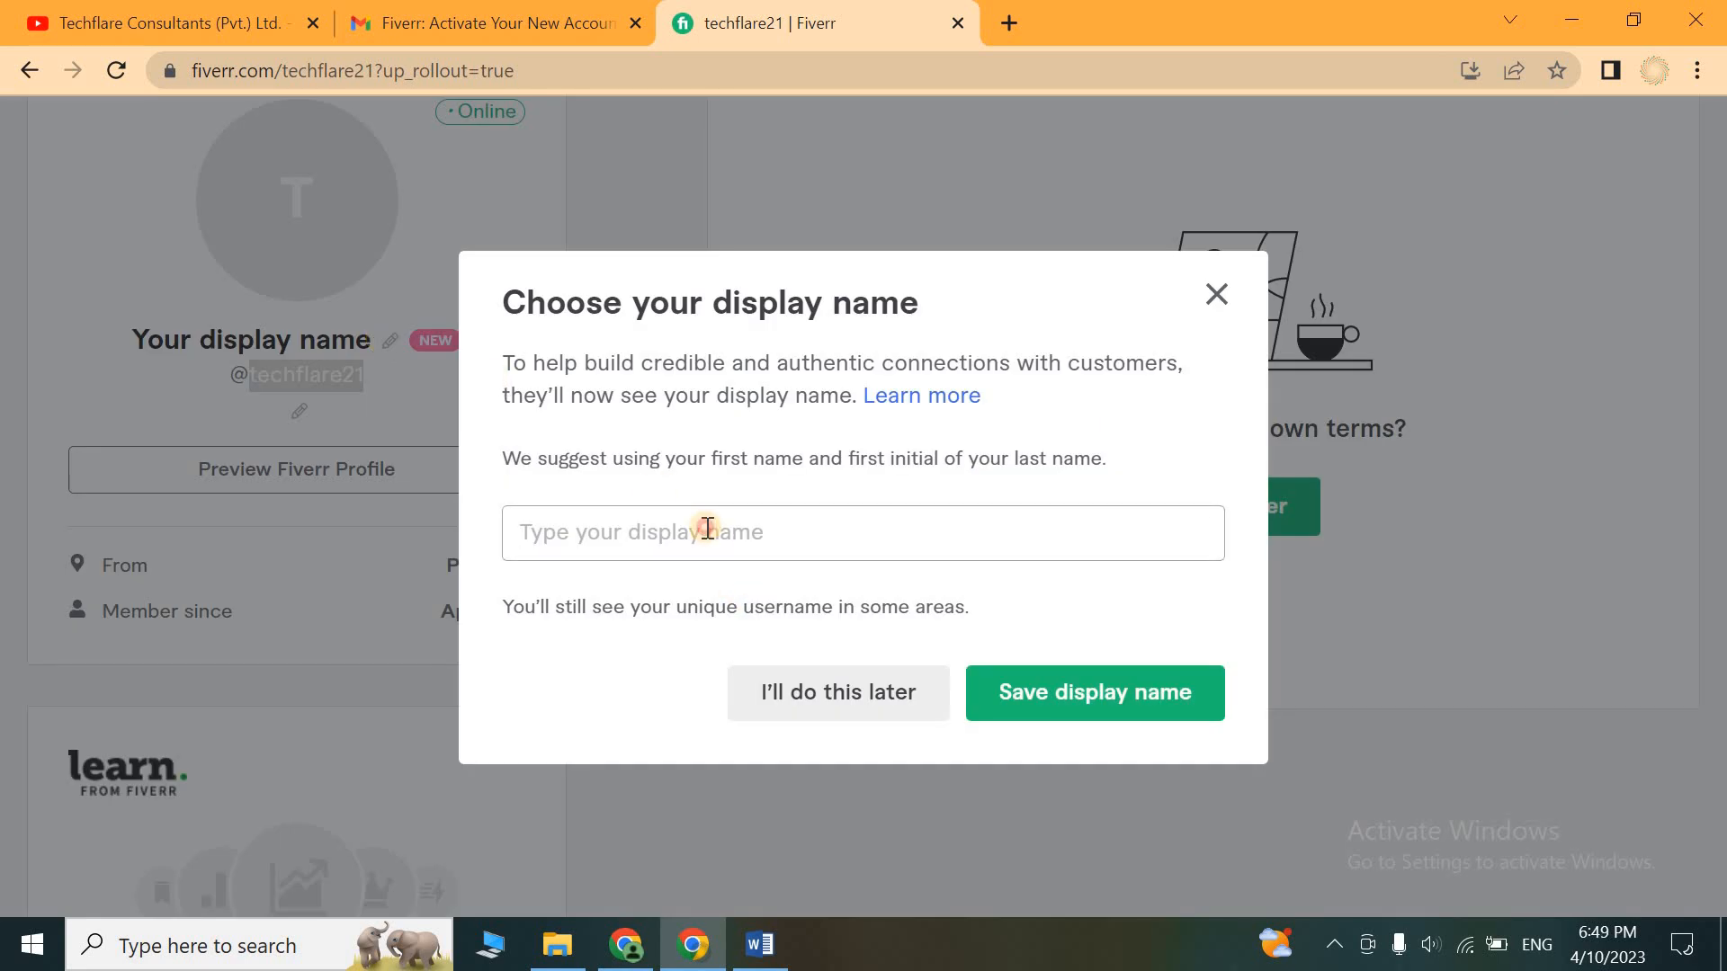
text(T)
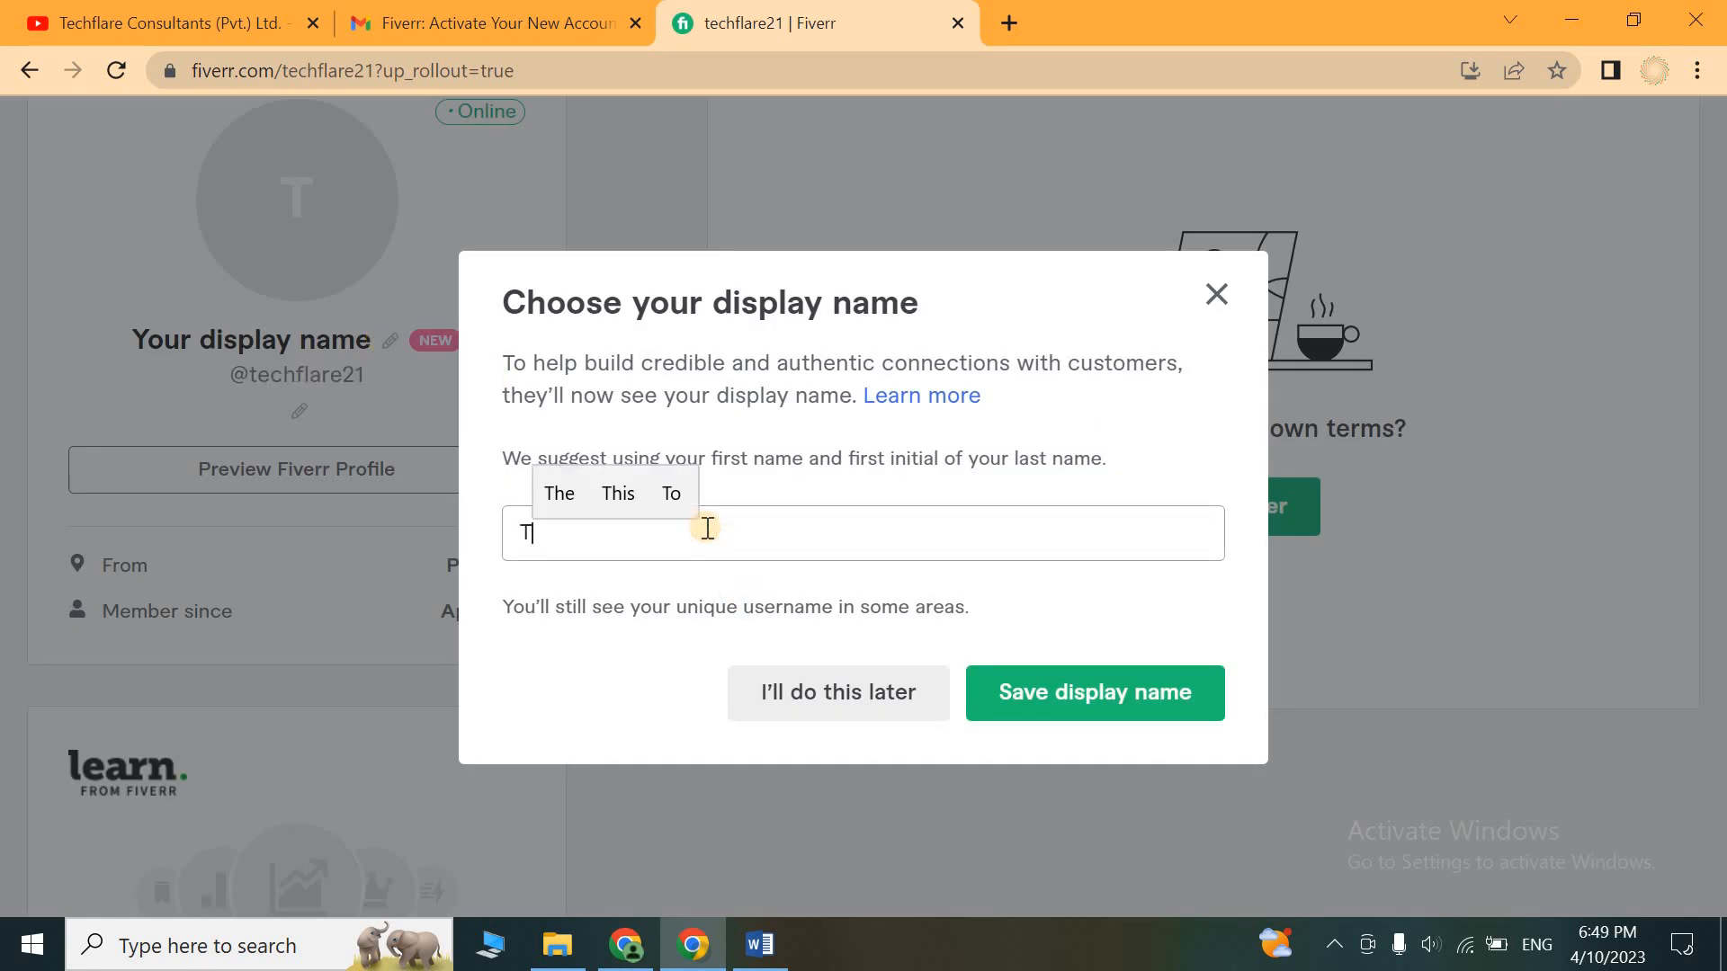
text(echf)
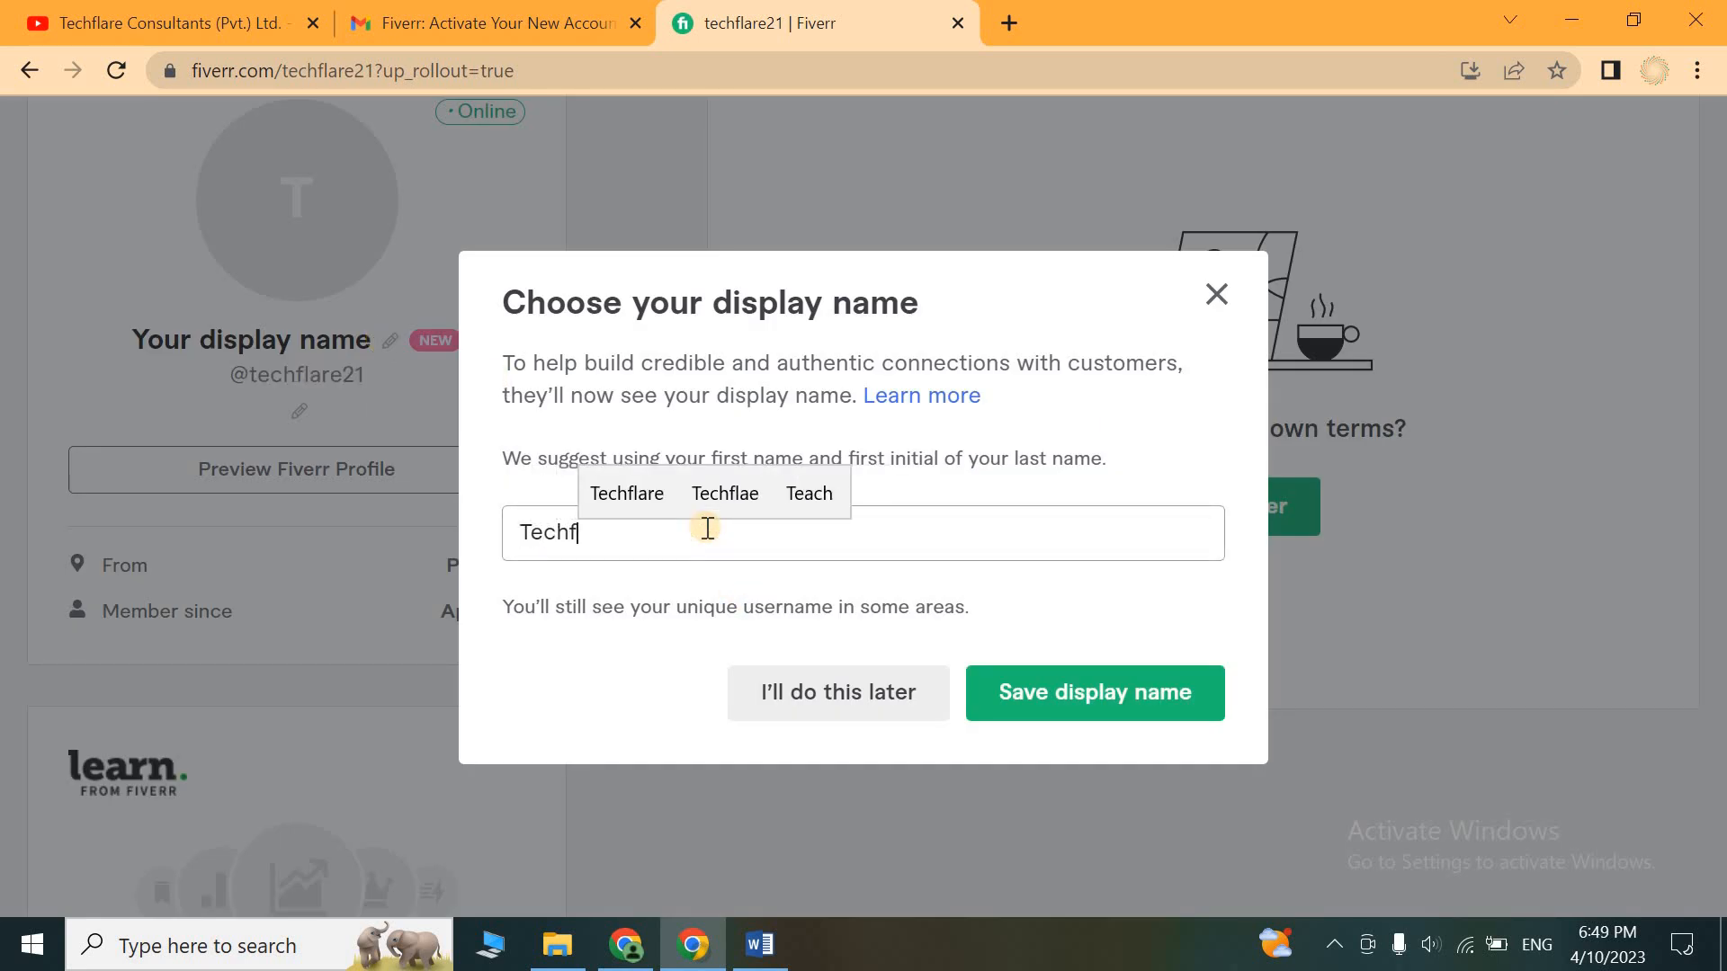
text(lare)
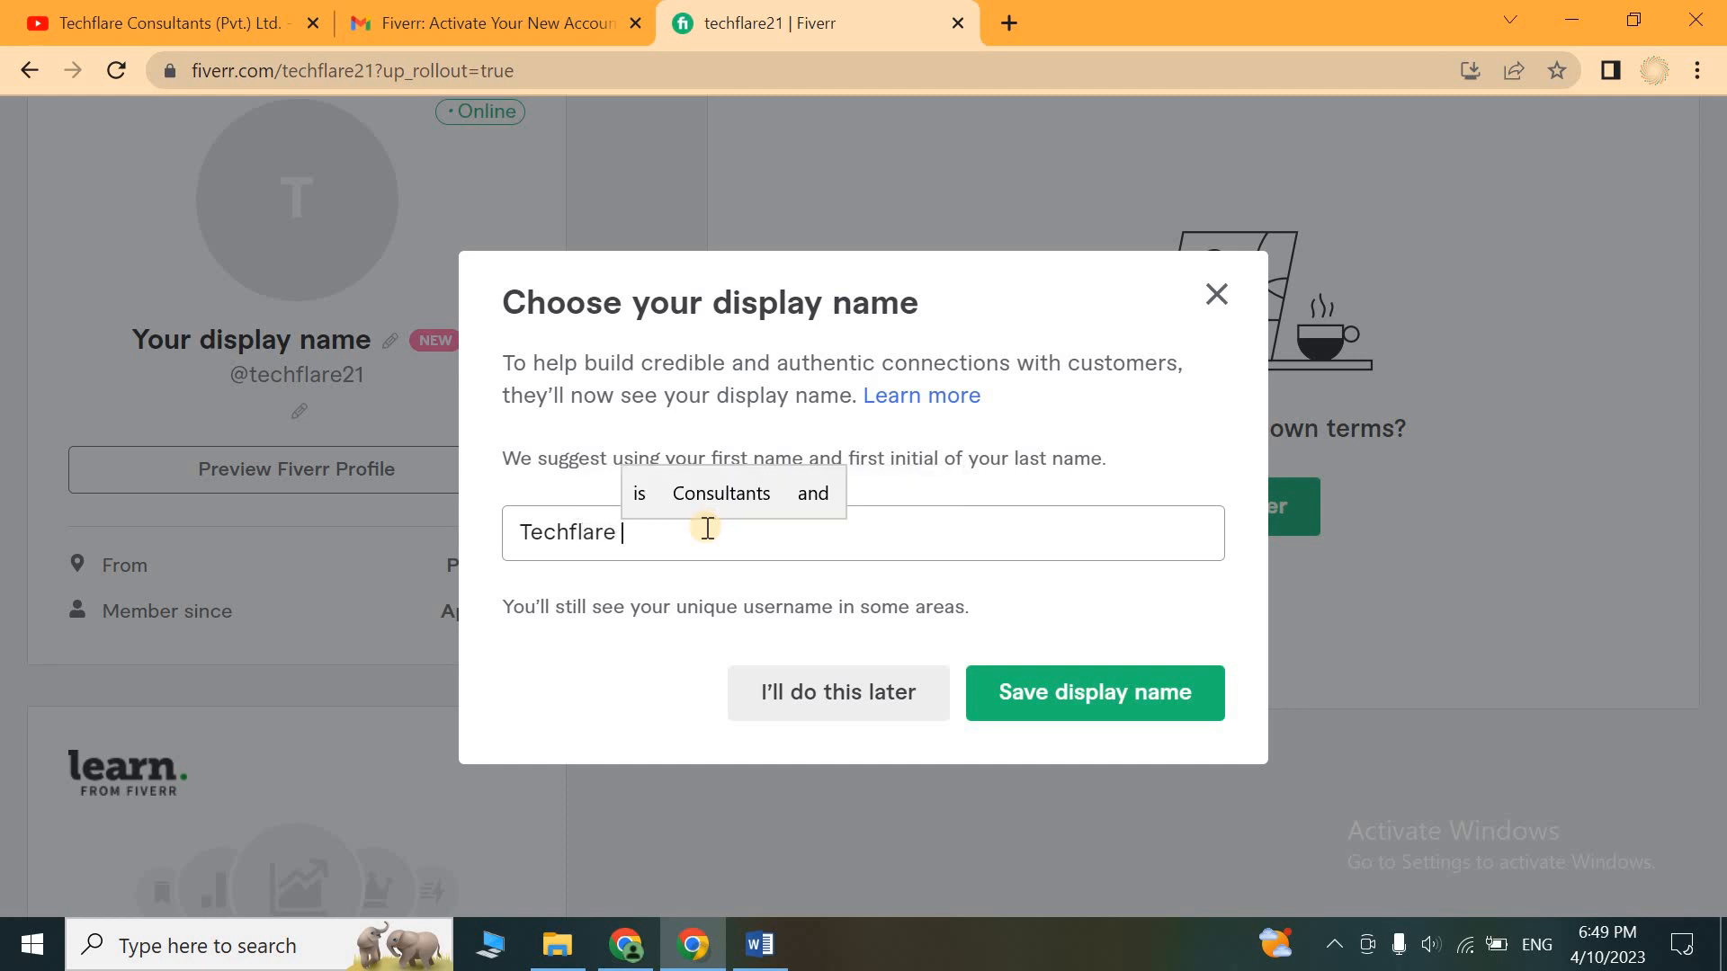
text( C)
click(694, 493)
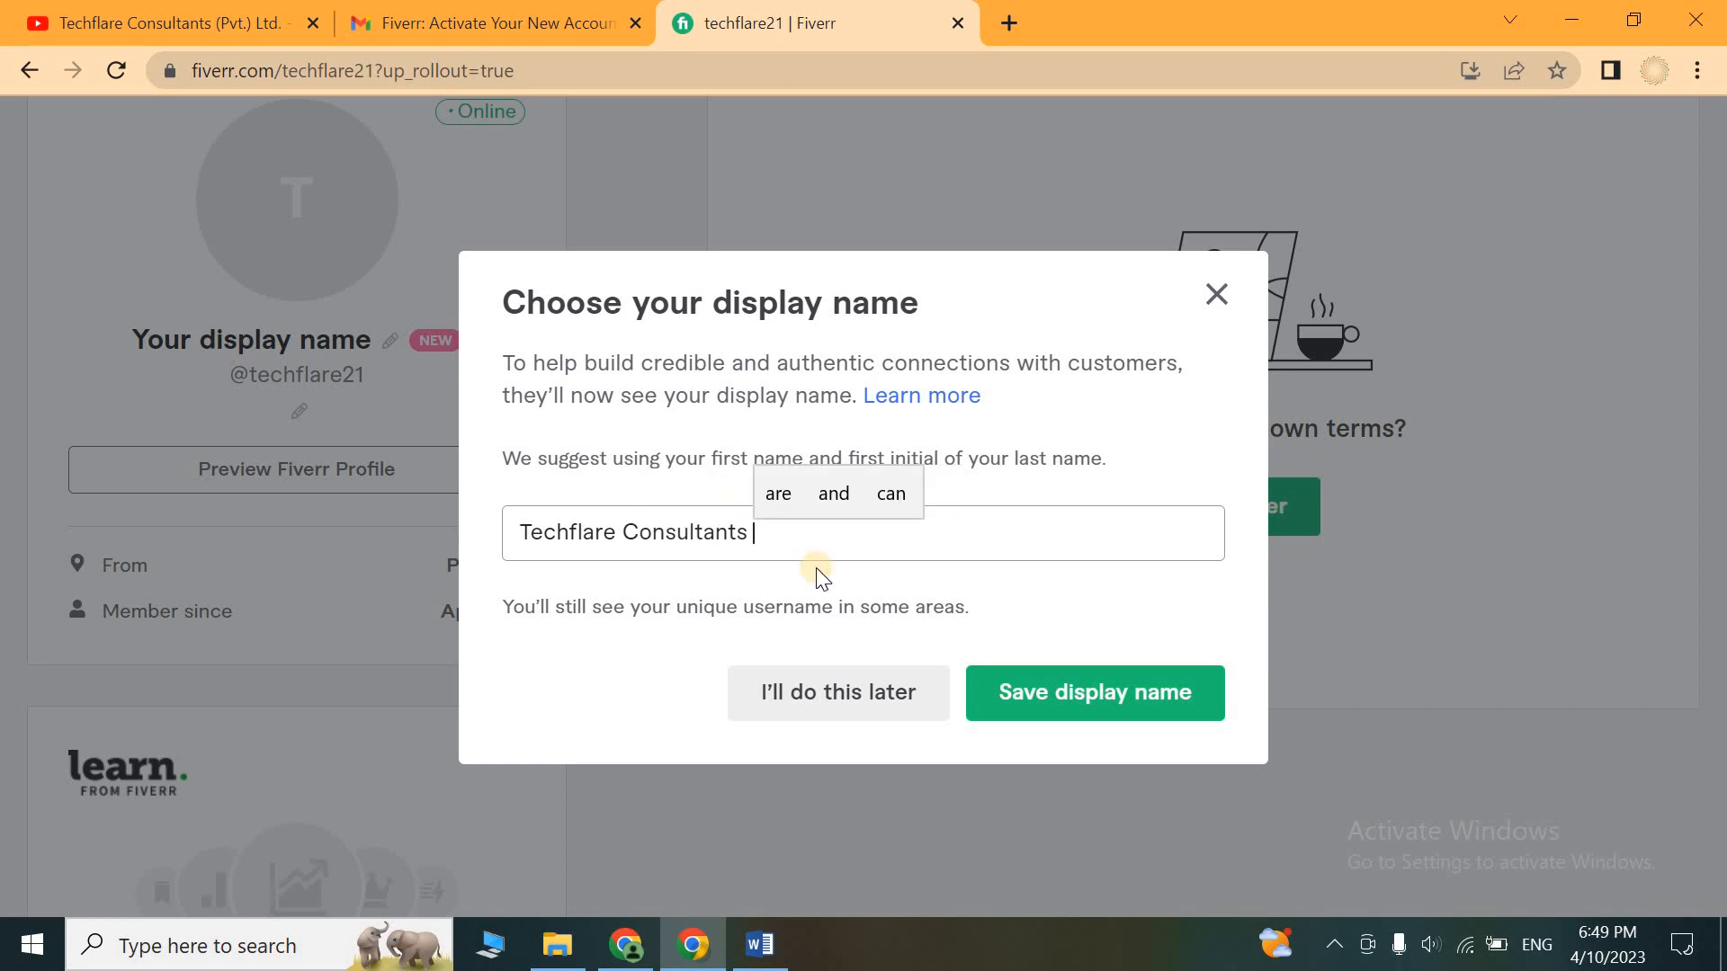
click(1077, 704)
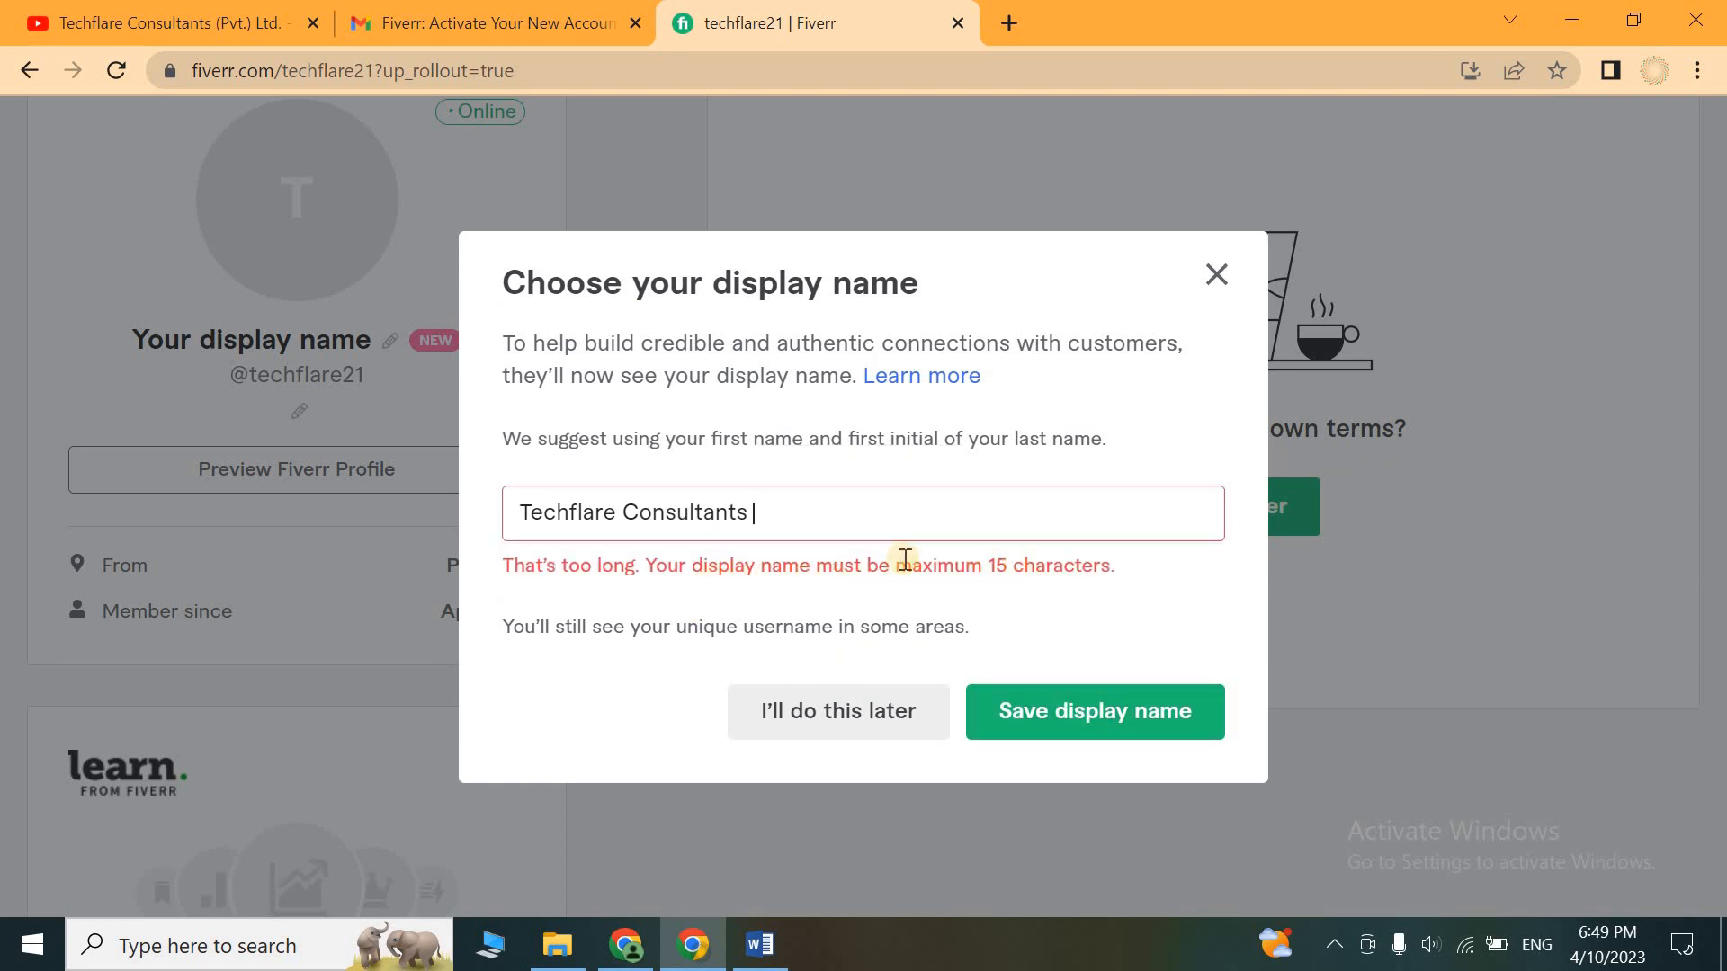
drag(771, 510, 631, 514)
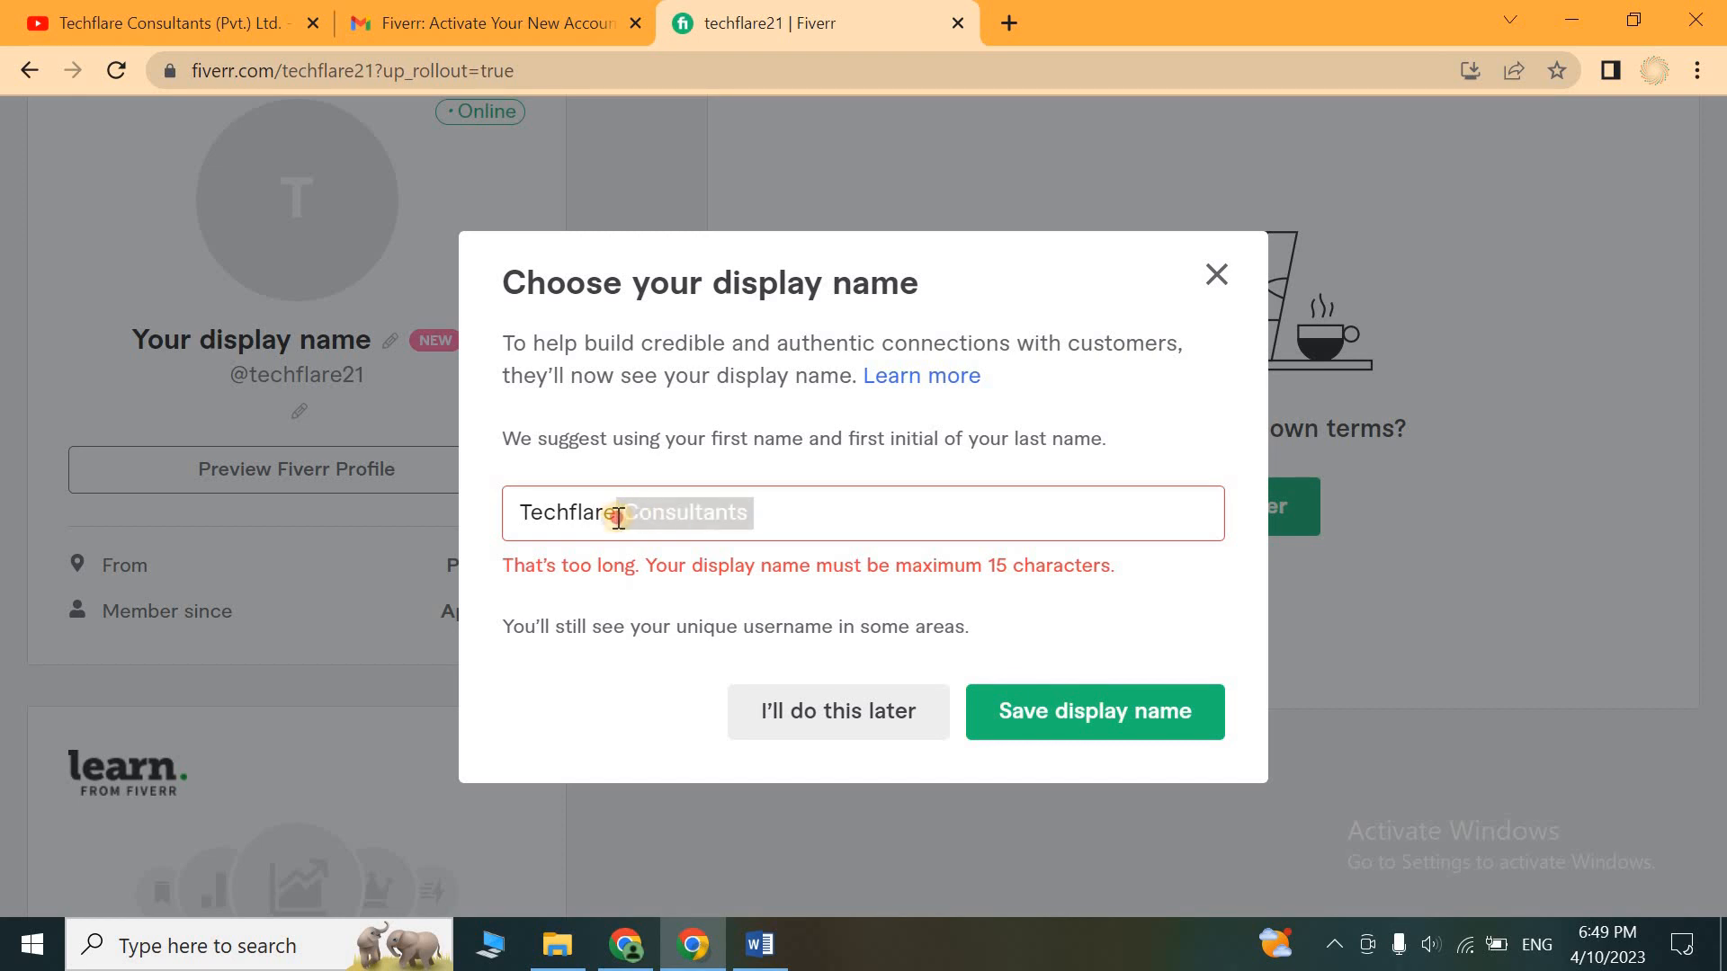
key(BackSpace)
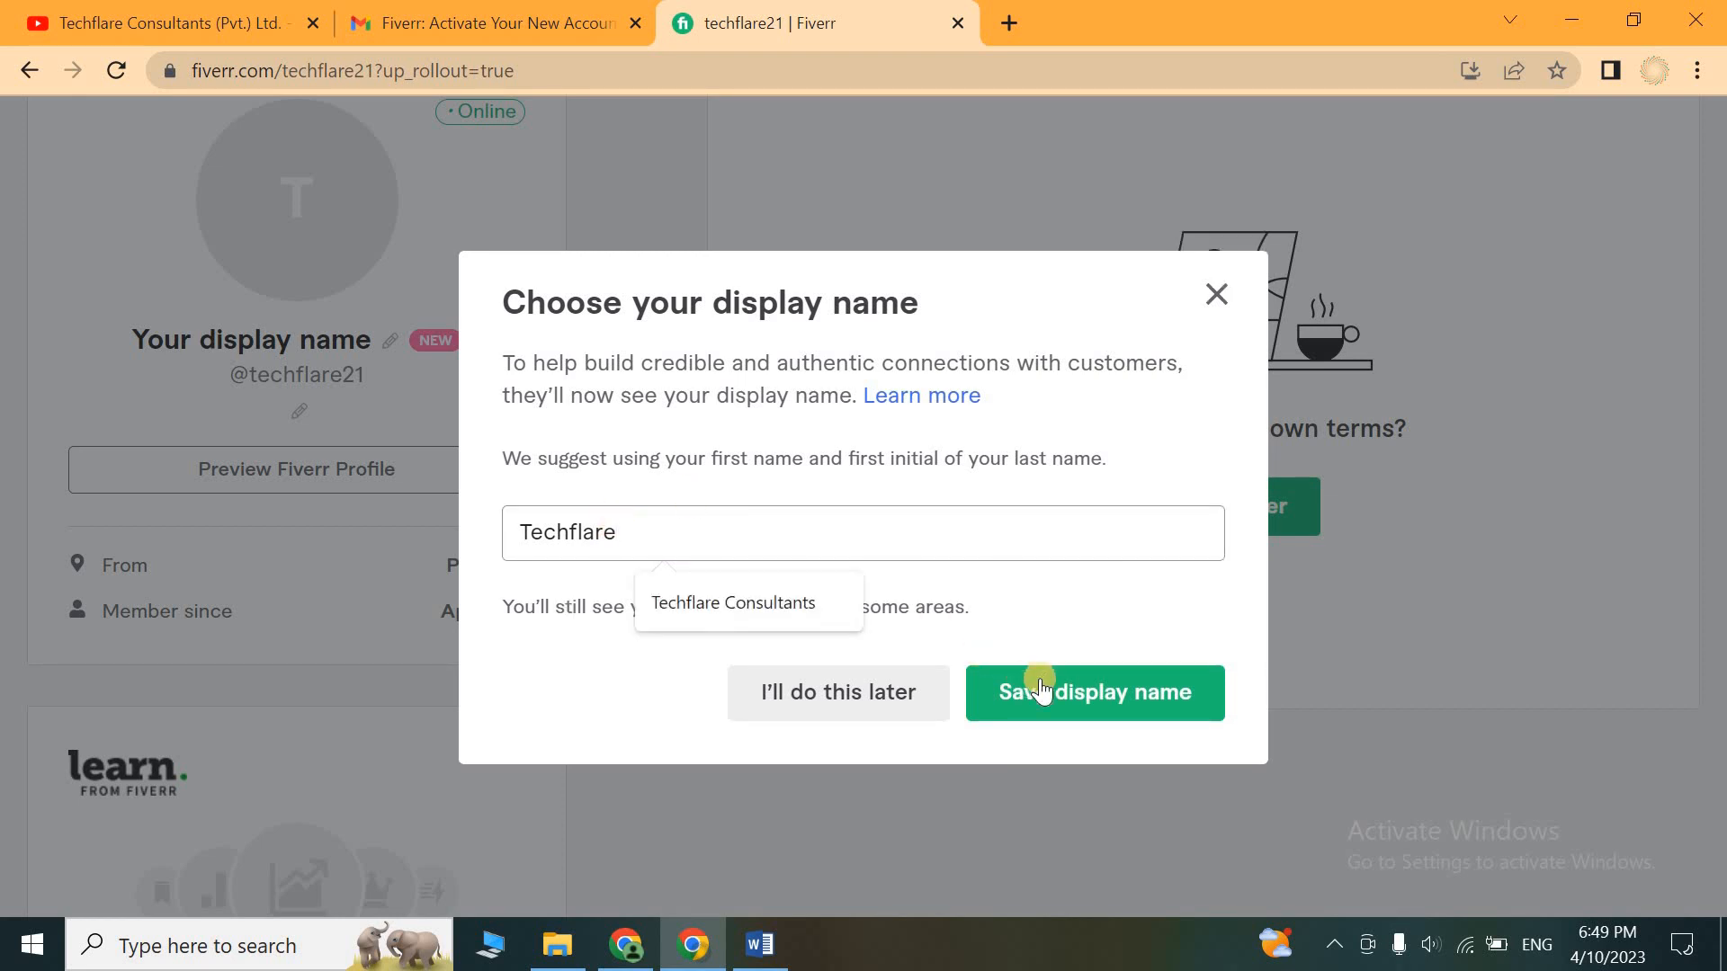
click(1066, 695)
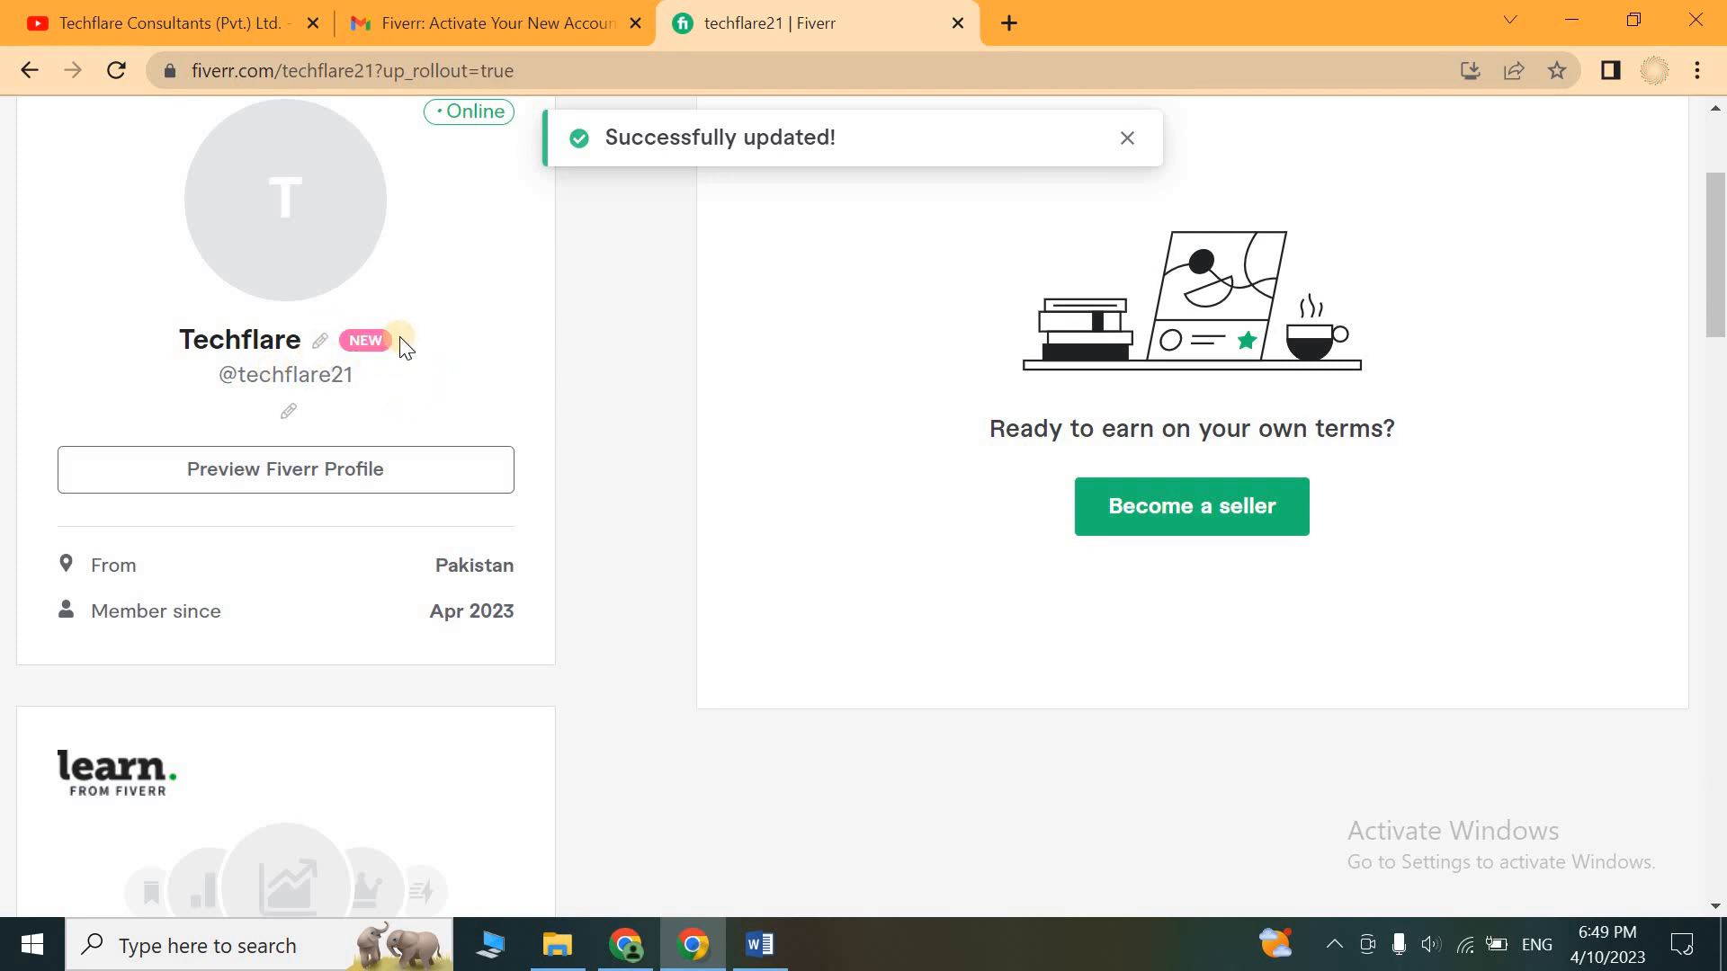
scroll(1079, 324, up, 3)
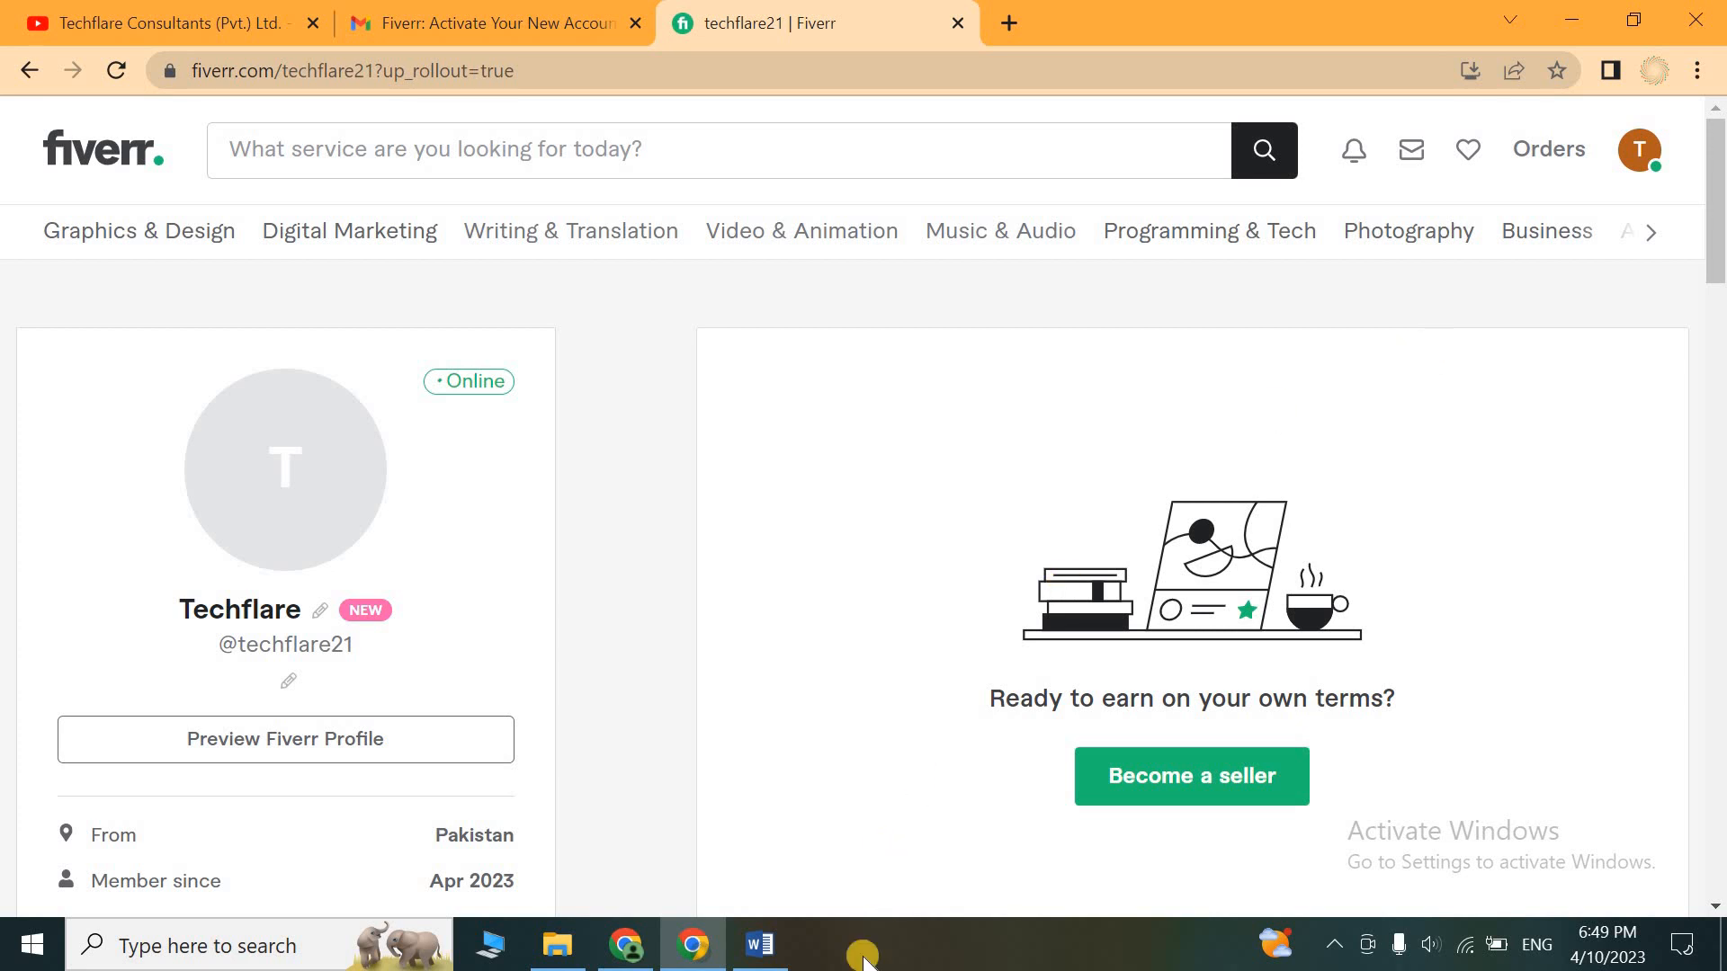
click(760, 945)
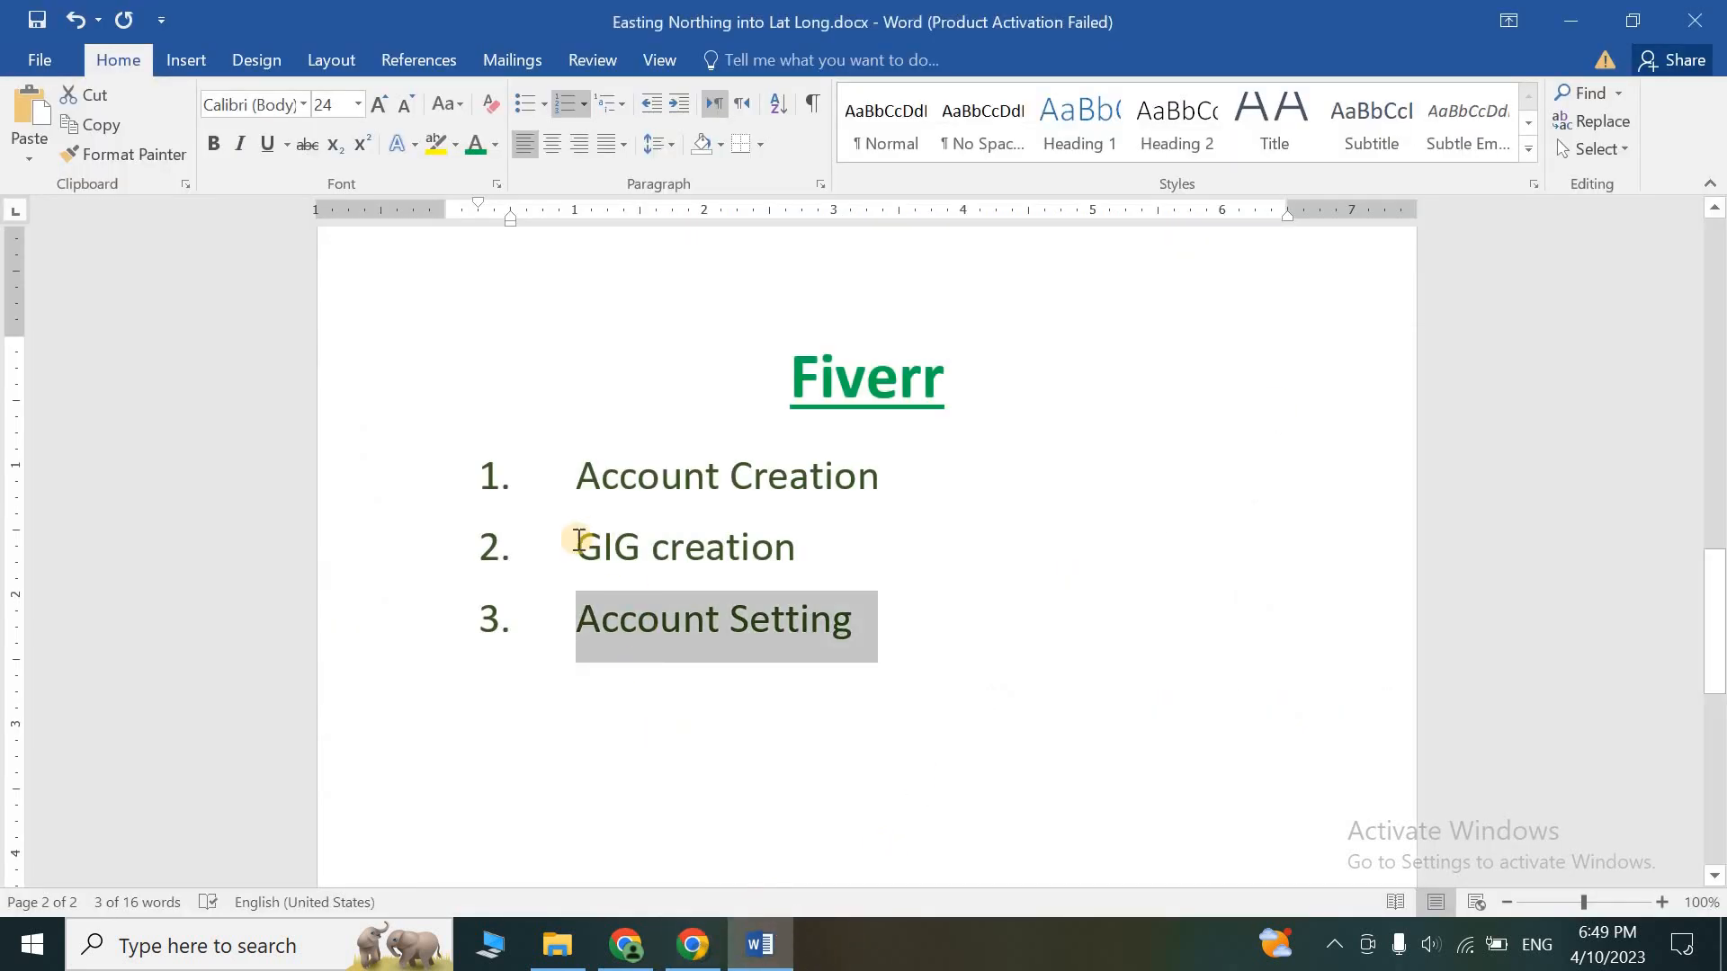
triple_click(674, 544)
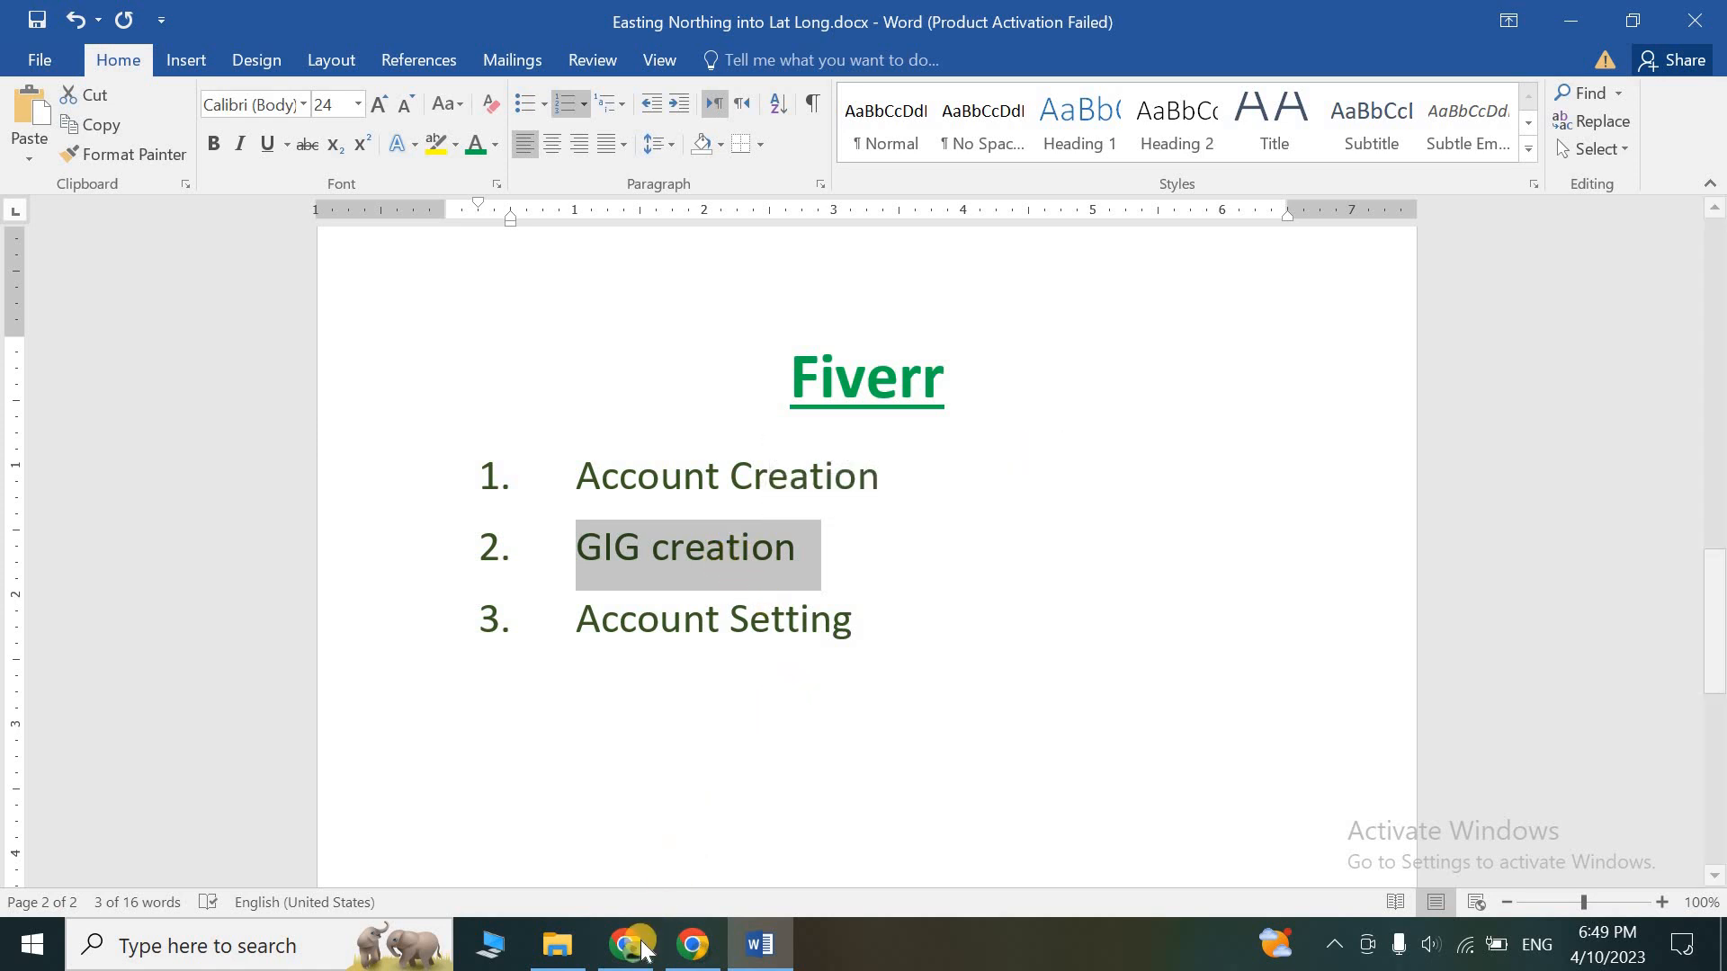
click(688, 947)
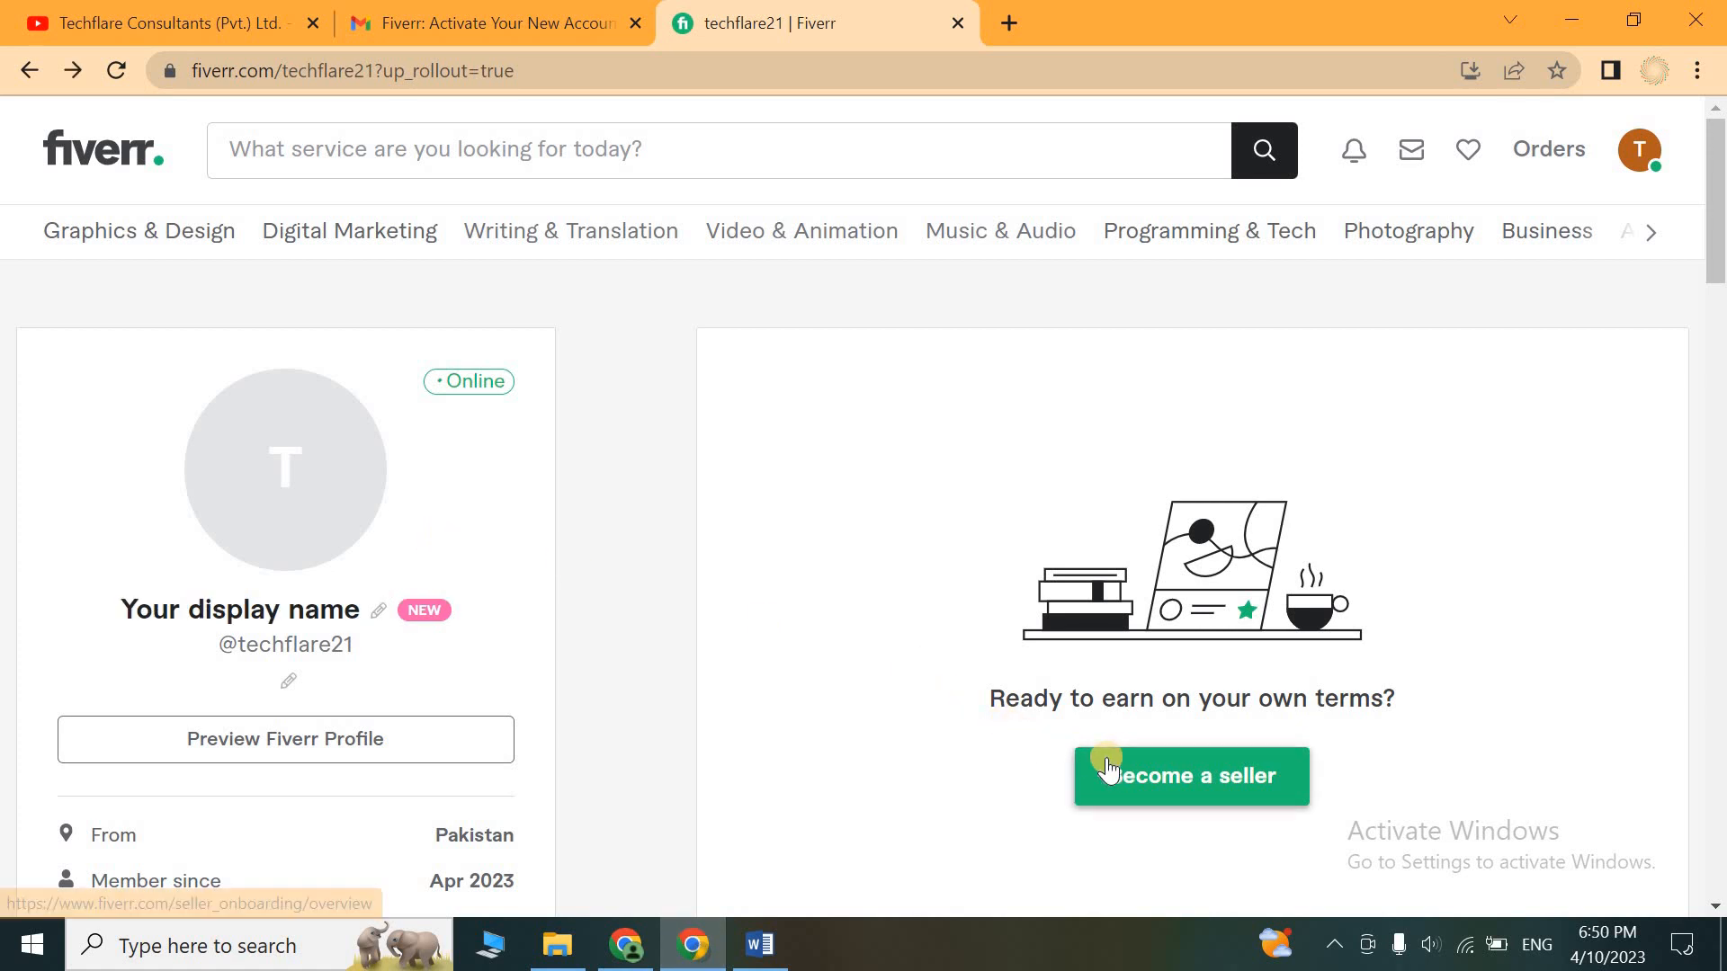
Step: Start 'Become a seller' onboarding and advance past the profile tips to the things-to-avoid page
click(1172, 779)
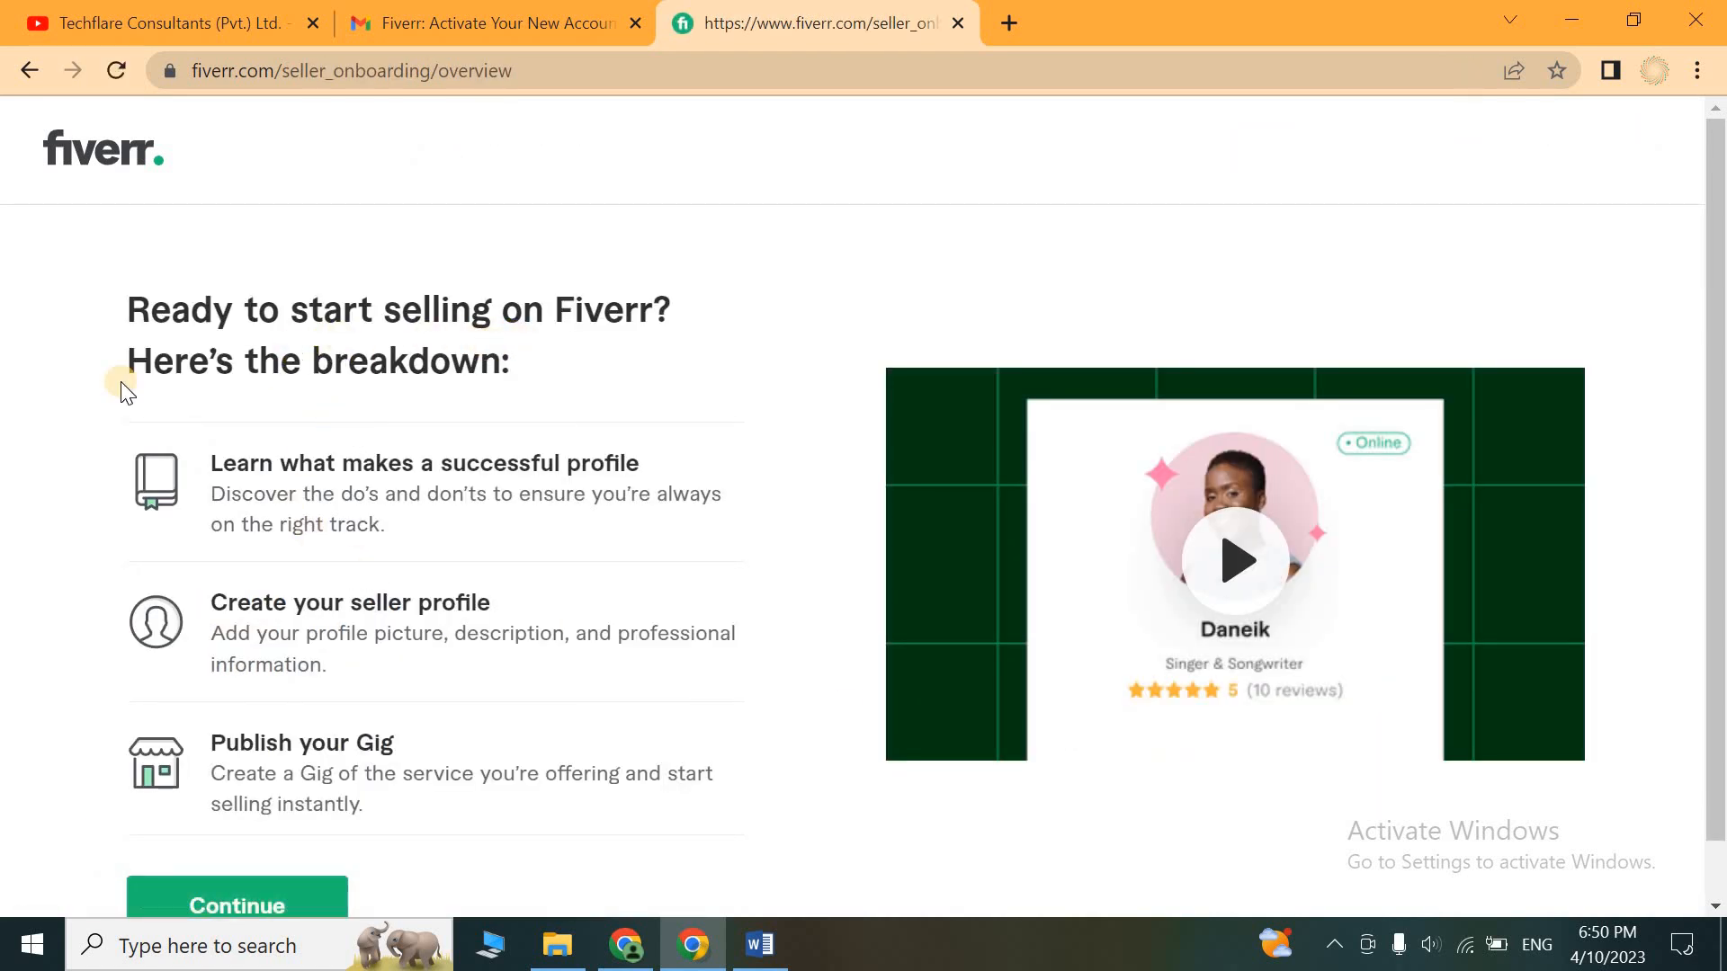
scroll(270, 418, down, 1)
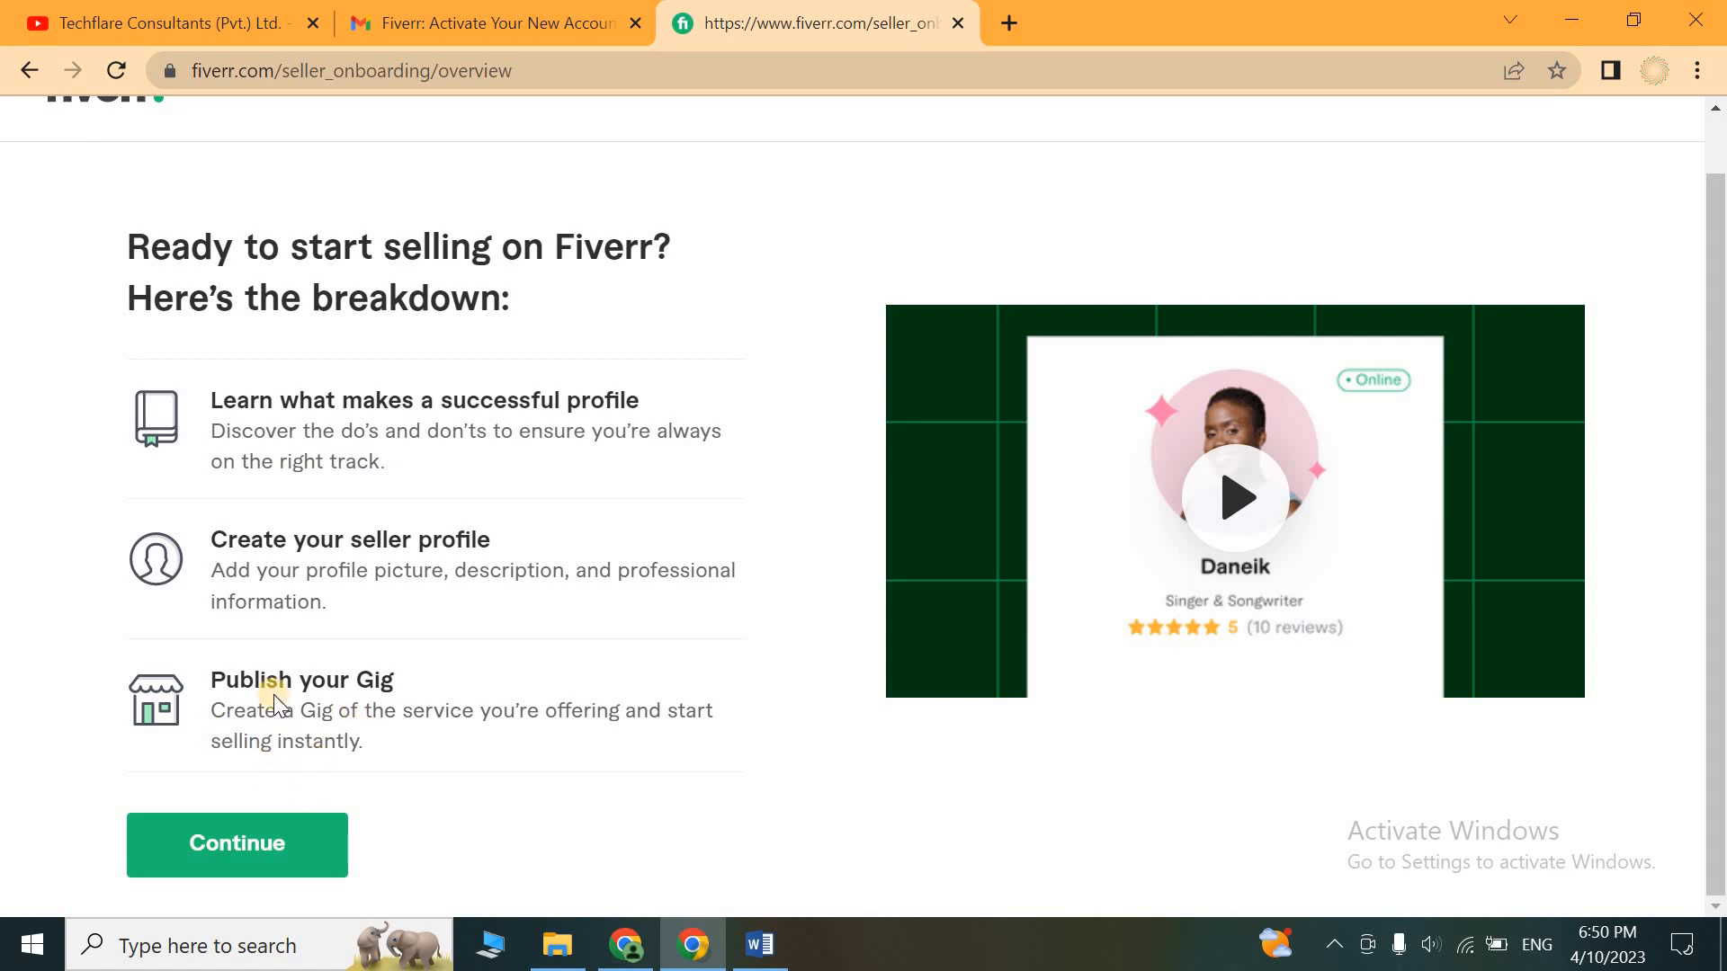
click(259, 840)
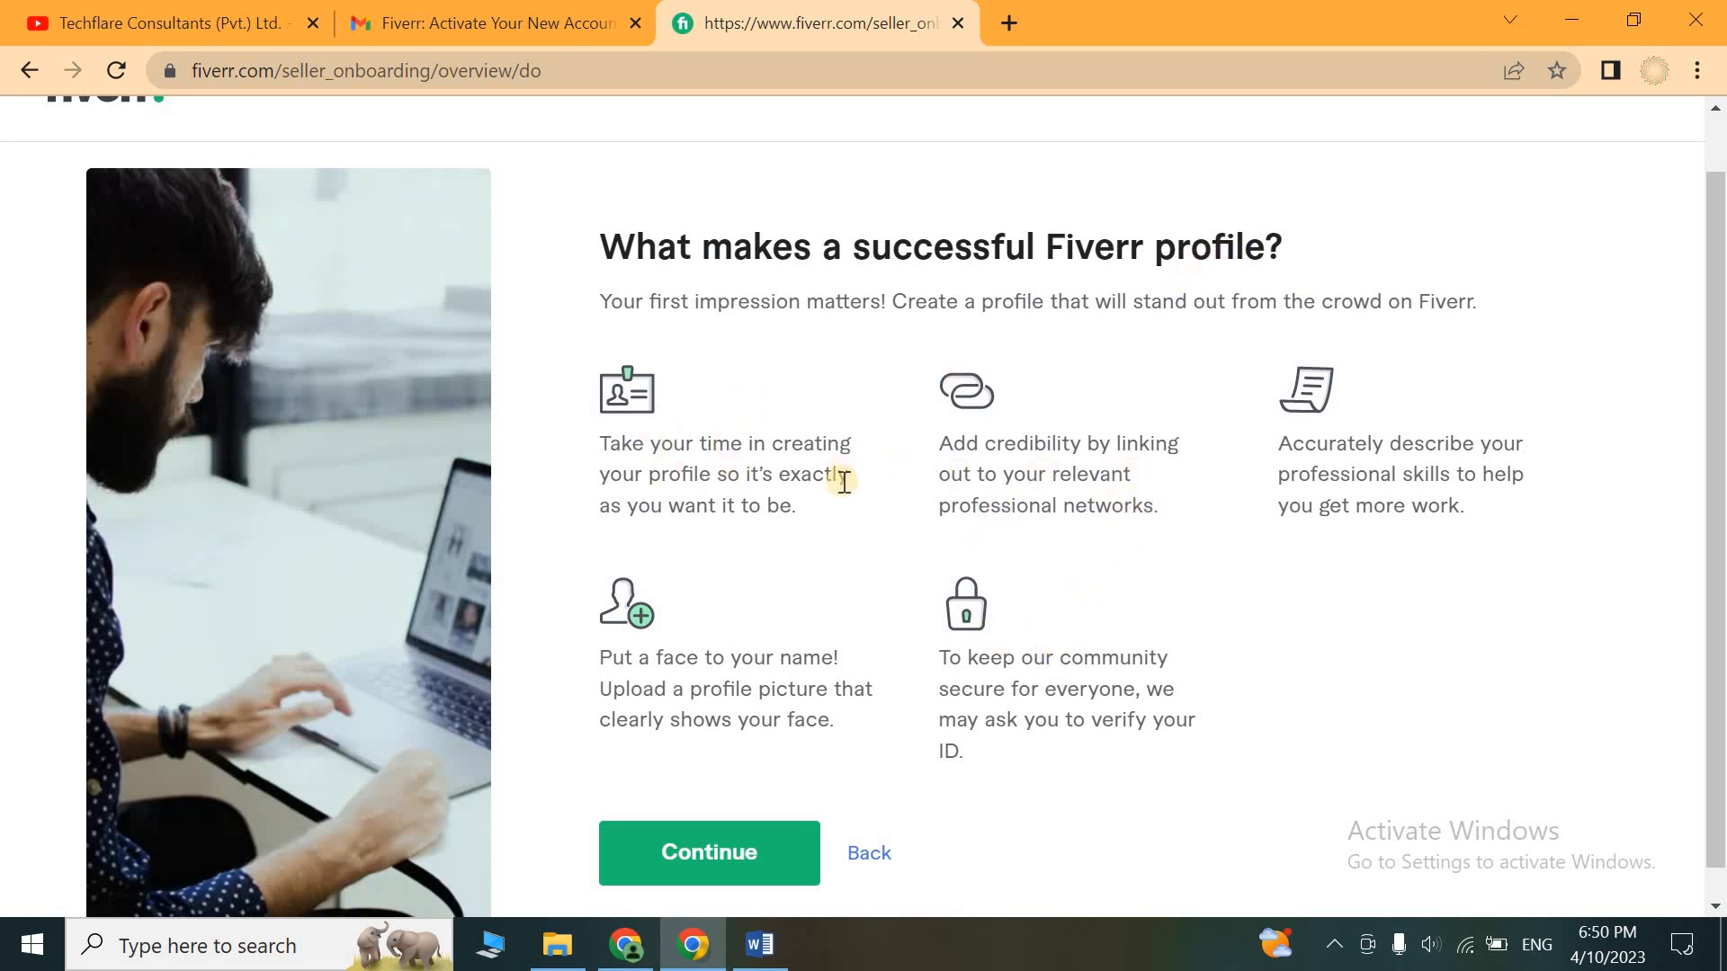
click(725, 868)
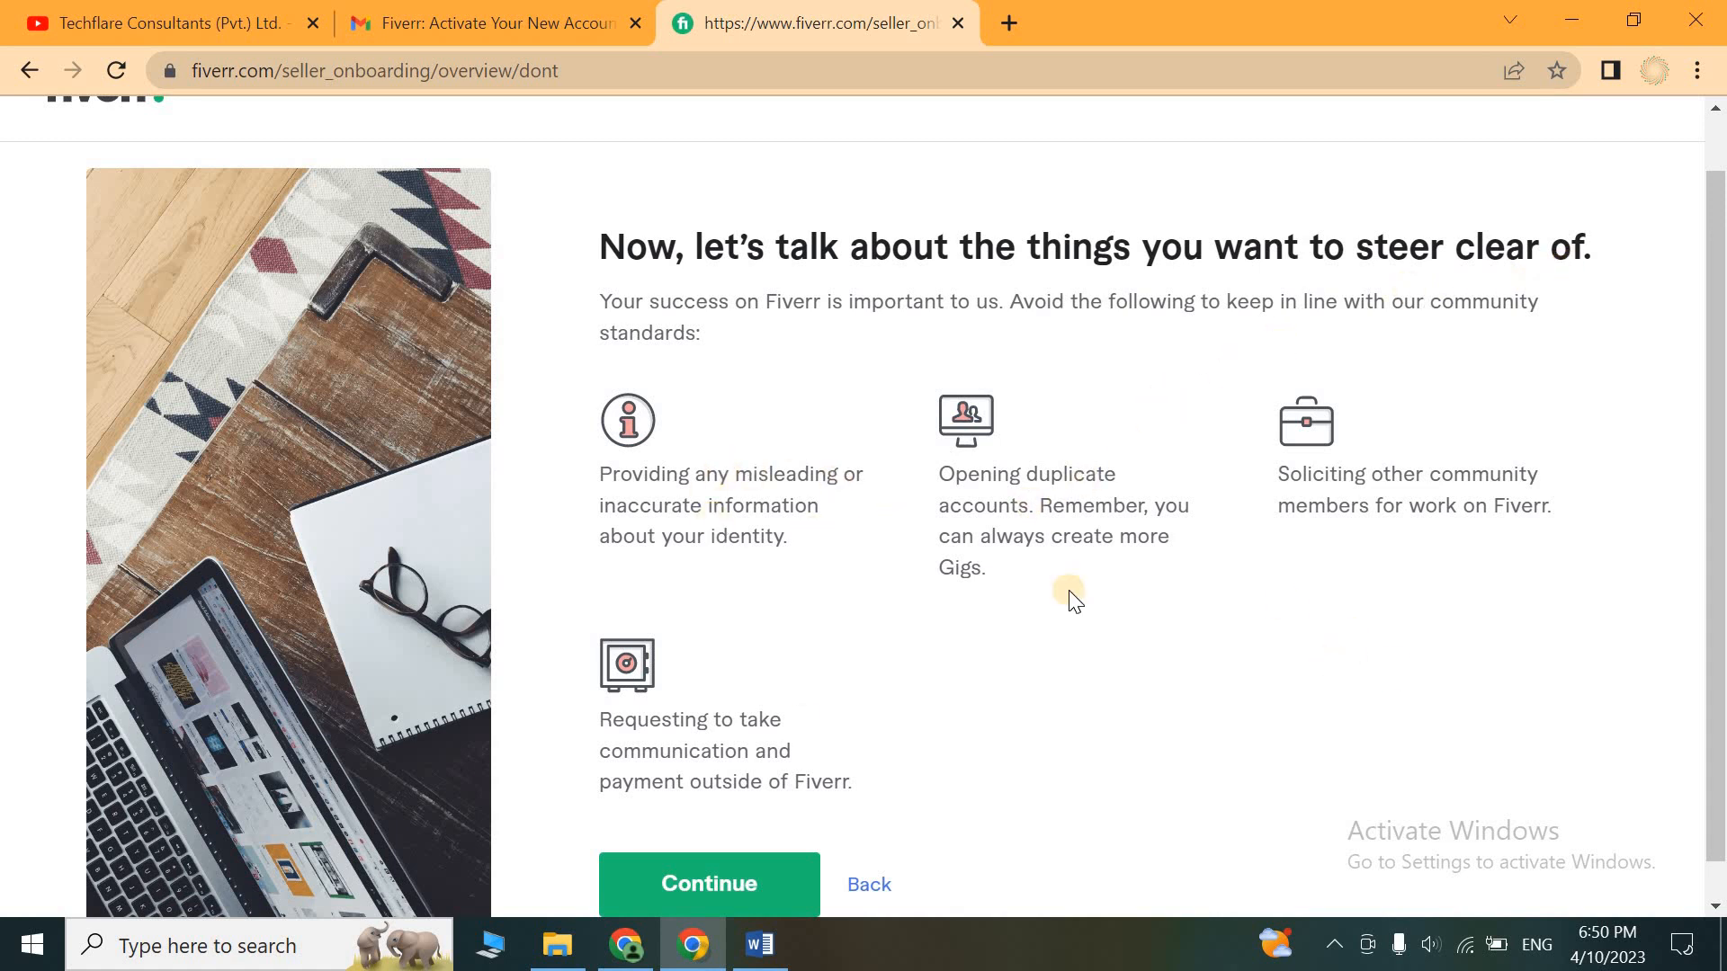
Step: Fill First Name and Last Name with the firm's name, moving 'Consultants' into Last Name
click(719, 882)
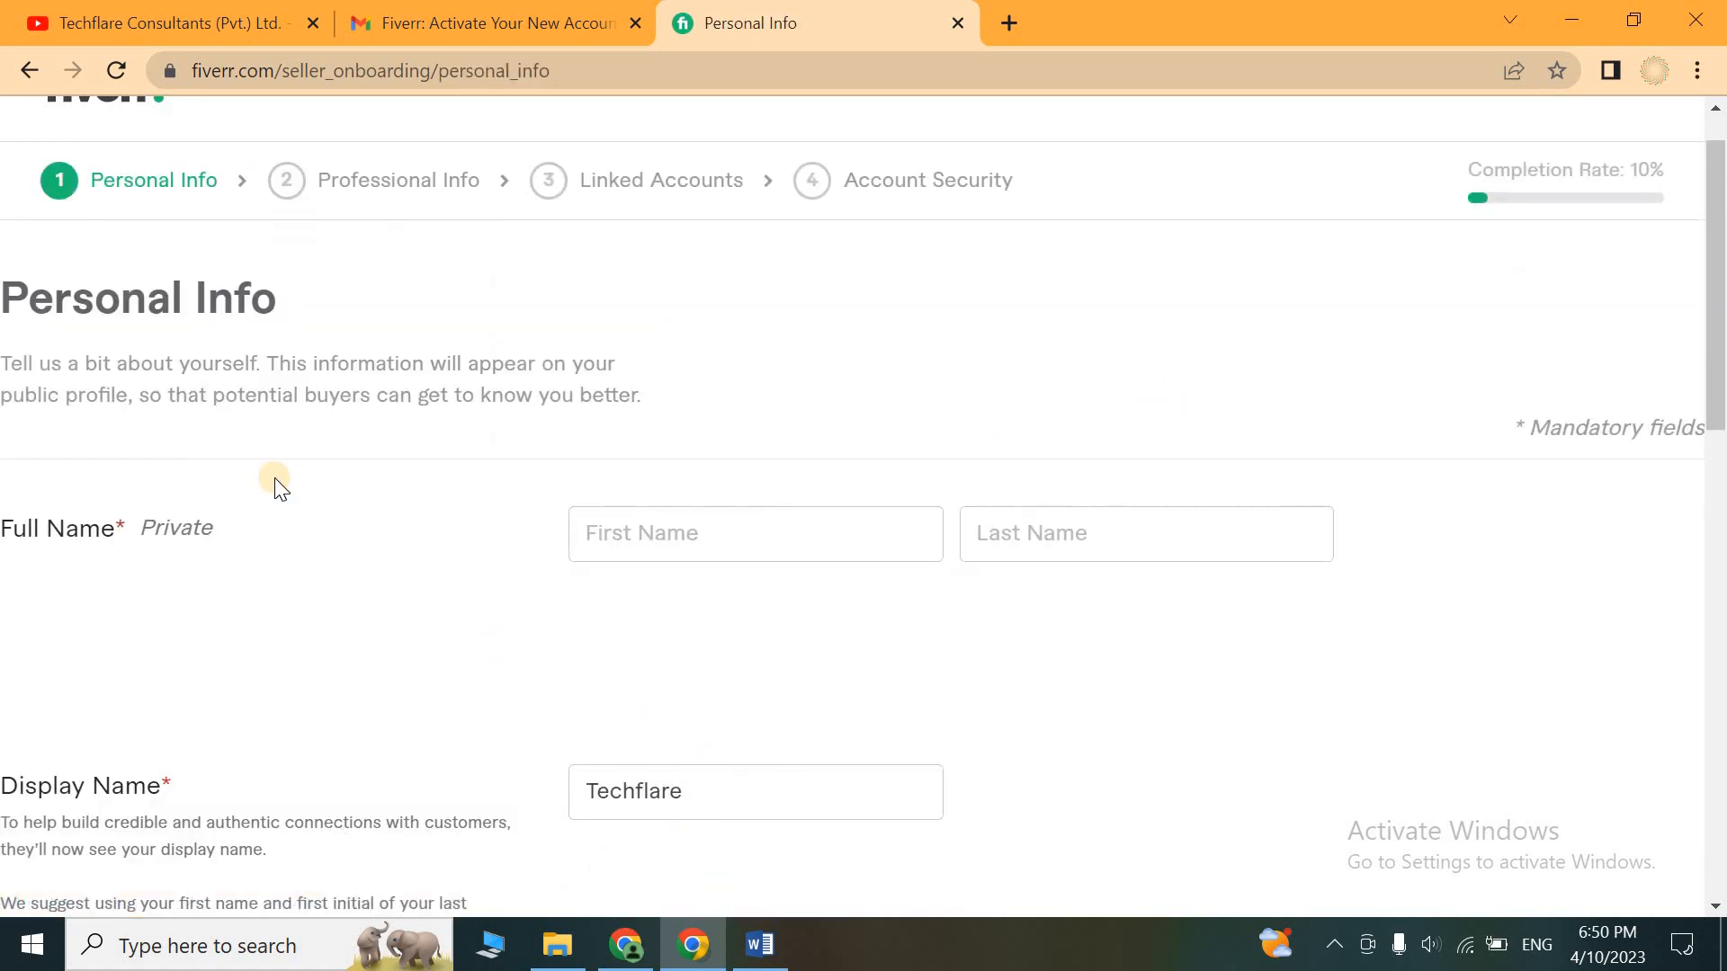
click(643, 533)
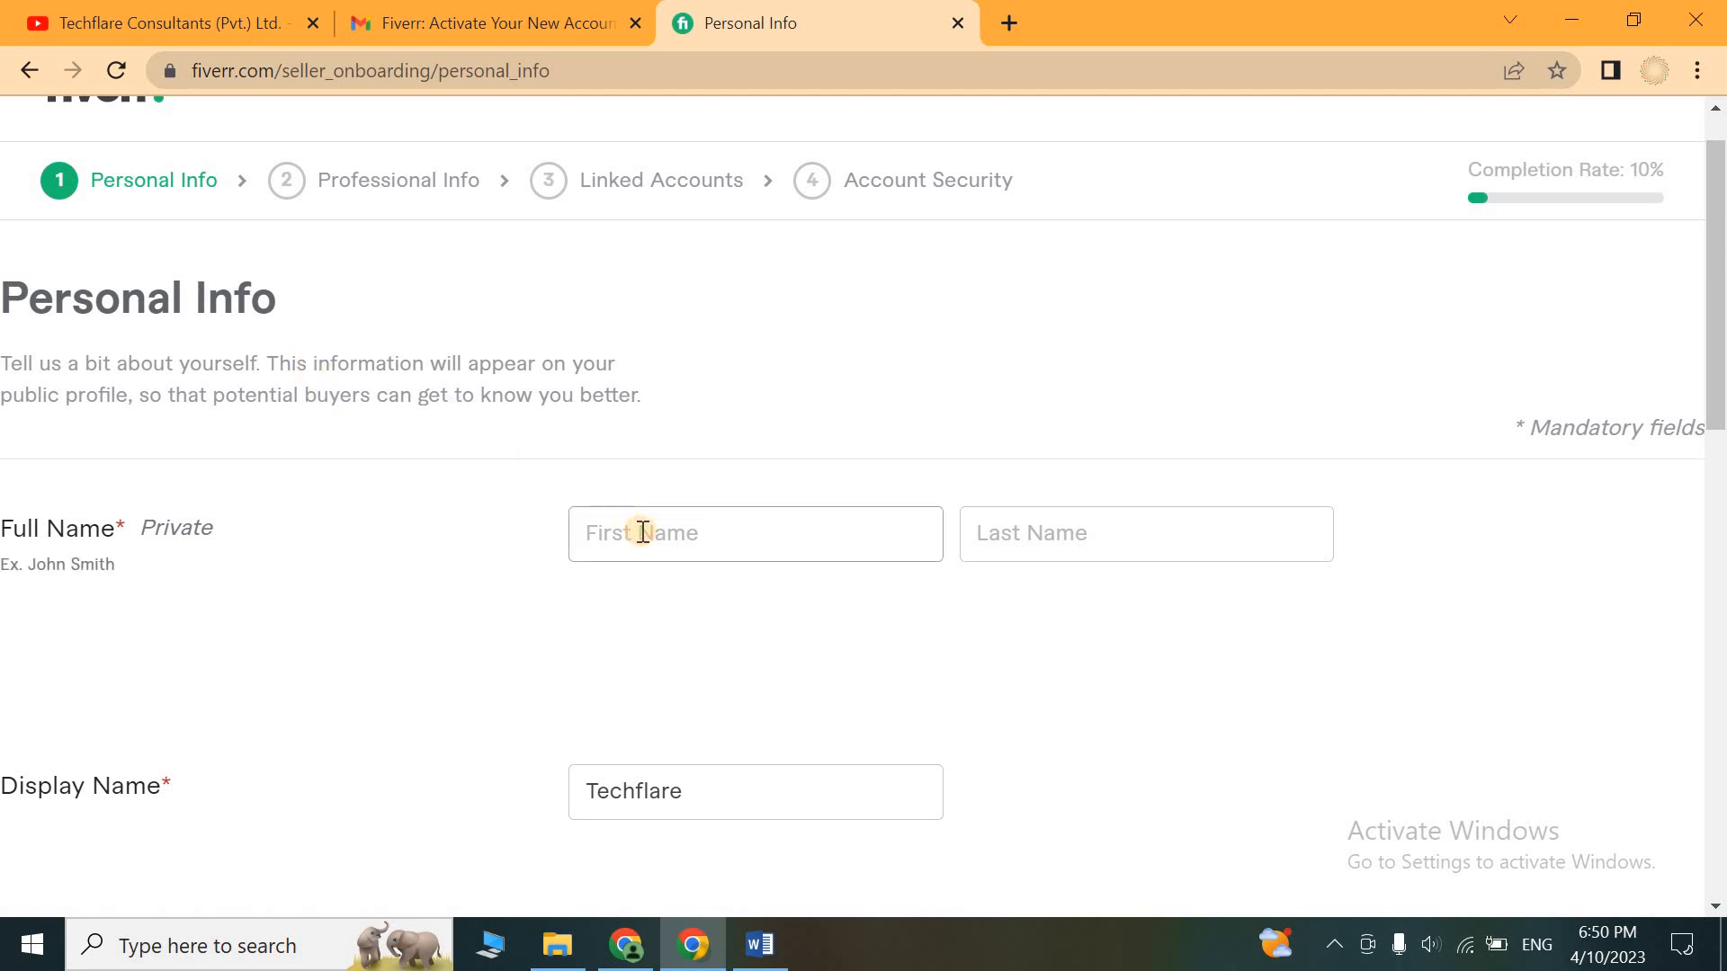
text(Te)
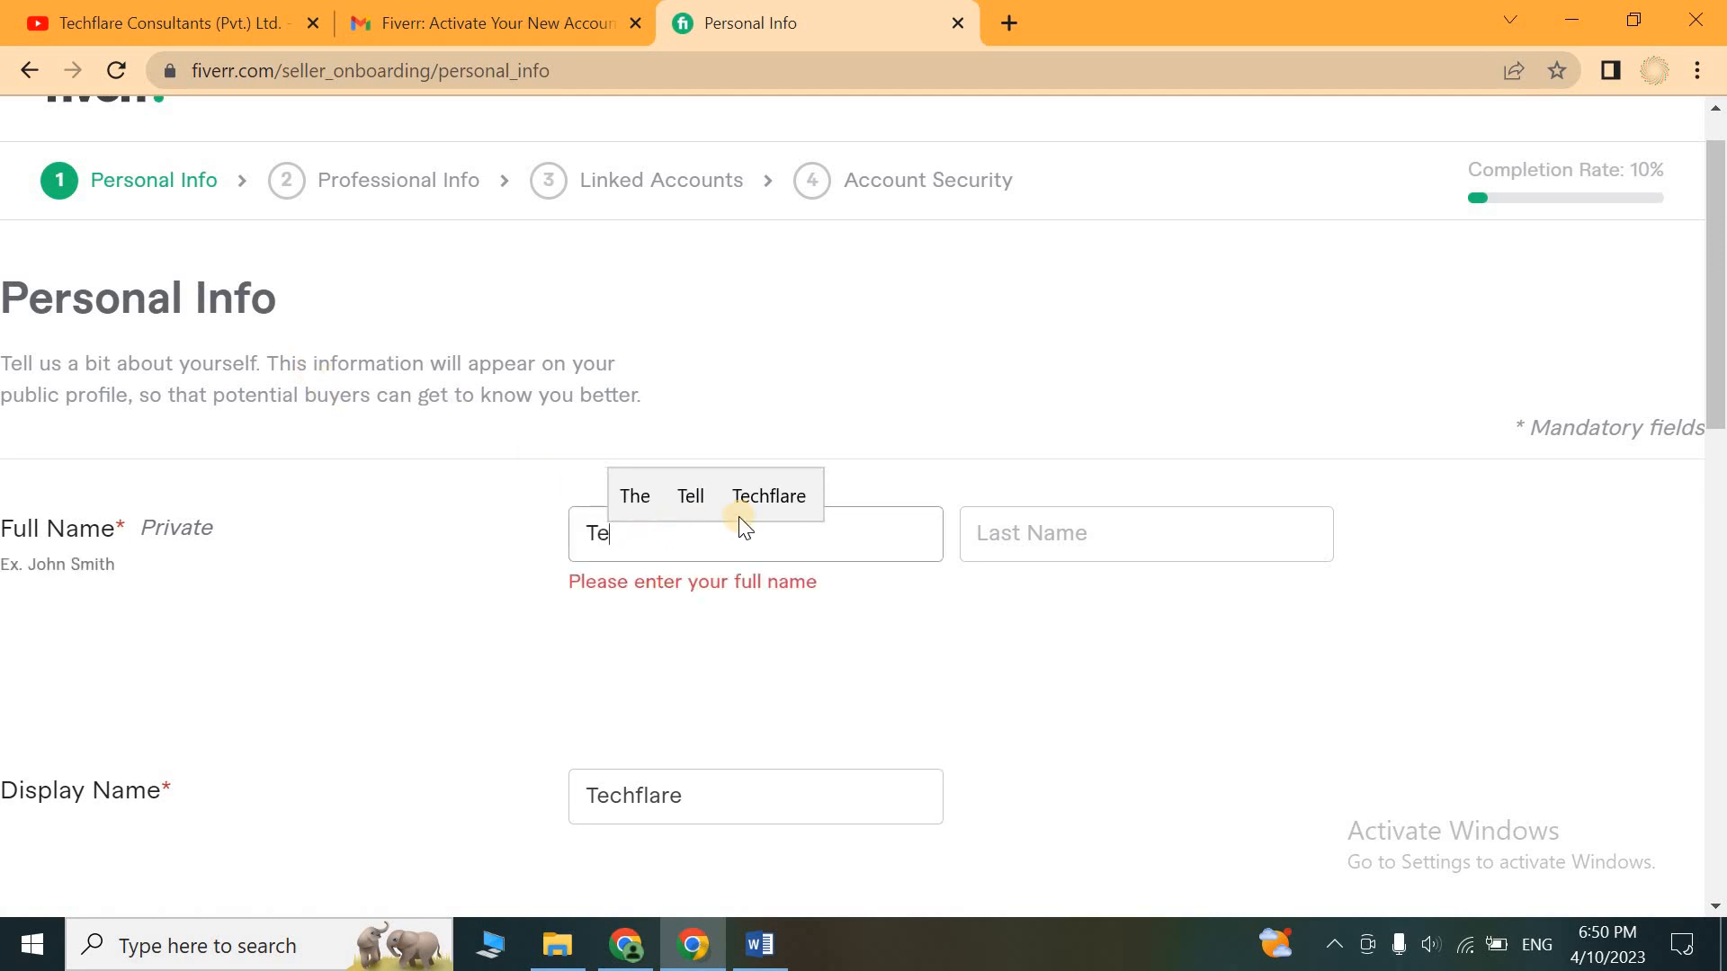
click(769, 495)
click(1034, 531)
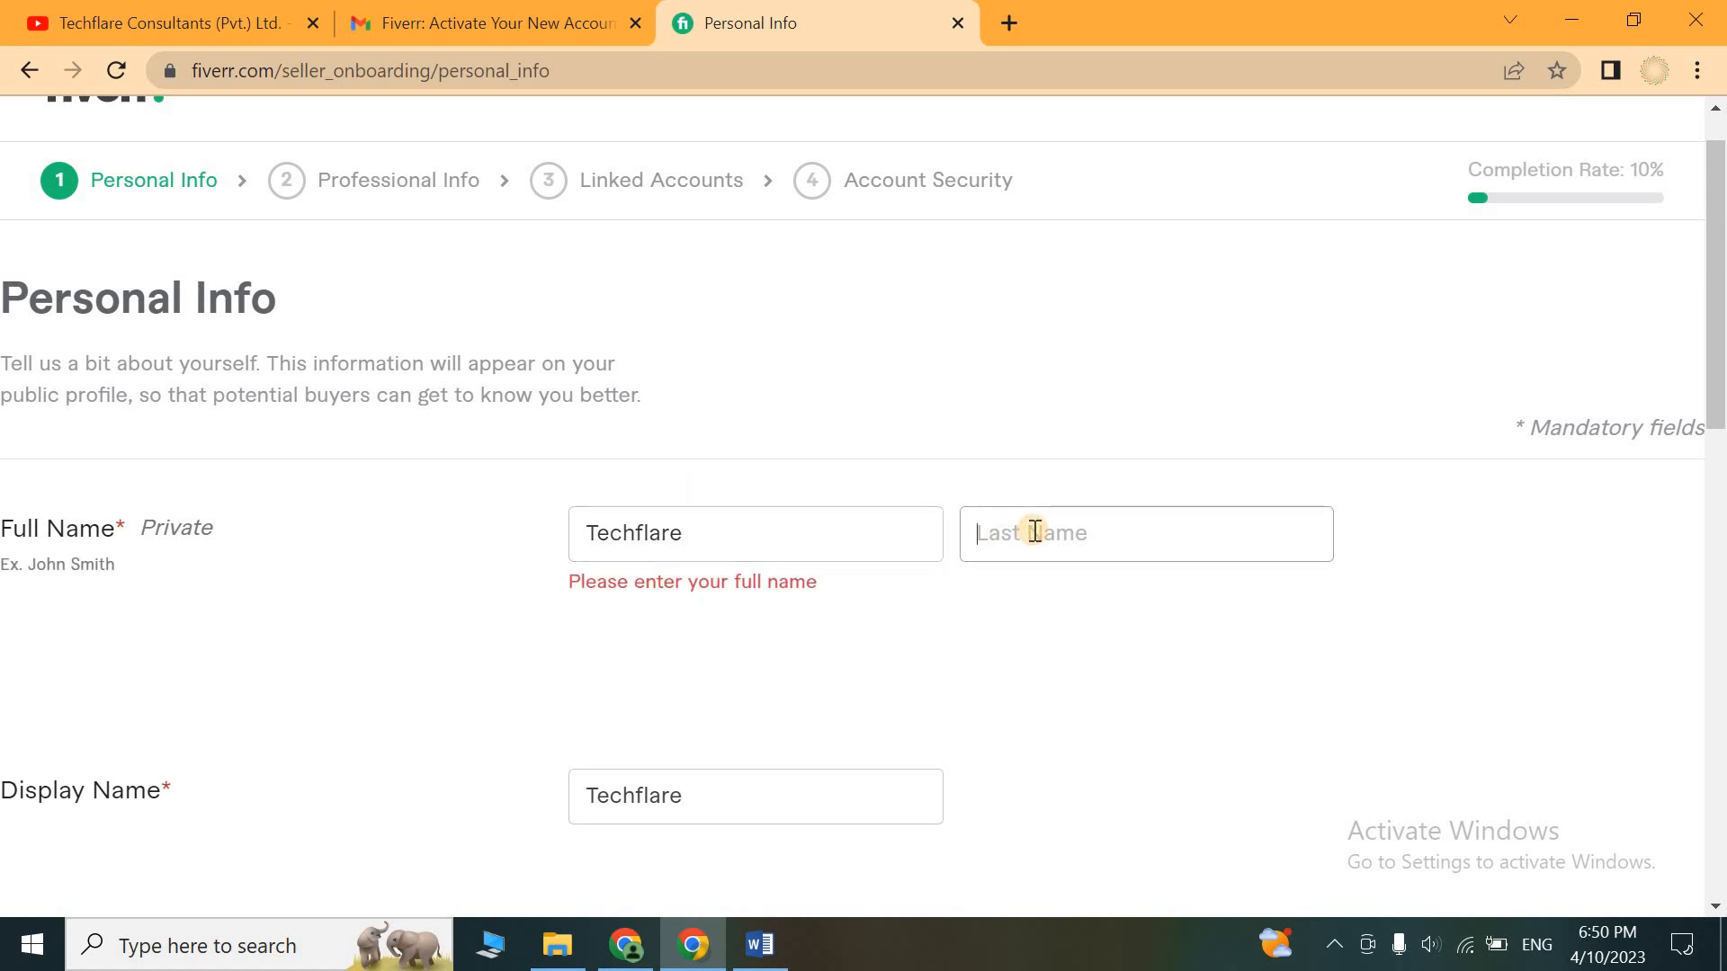
click(756, 536)
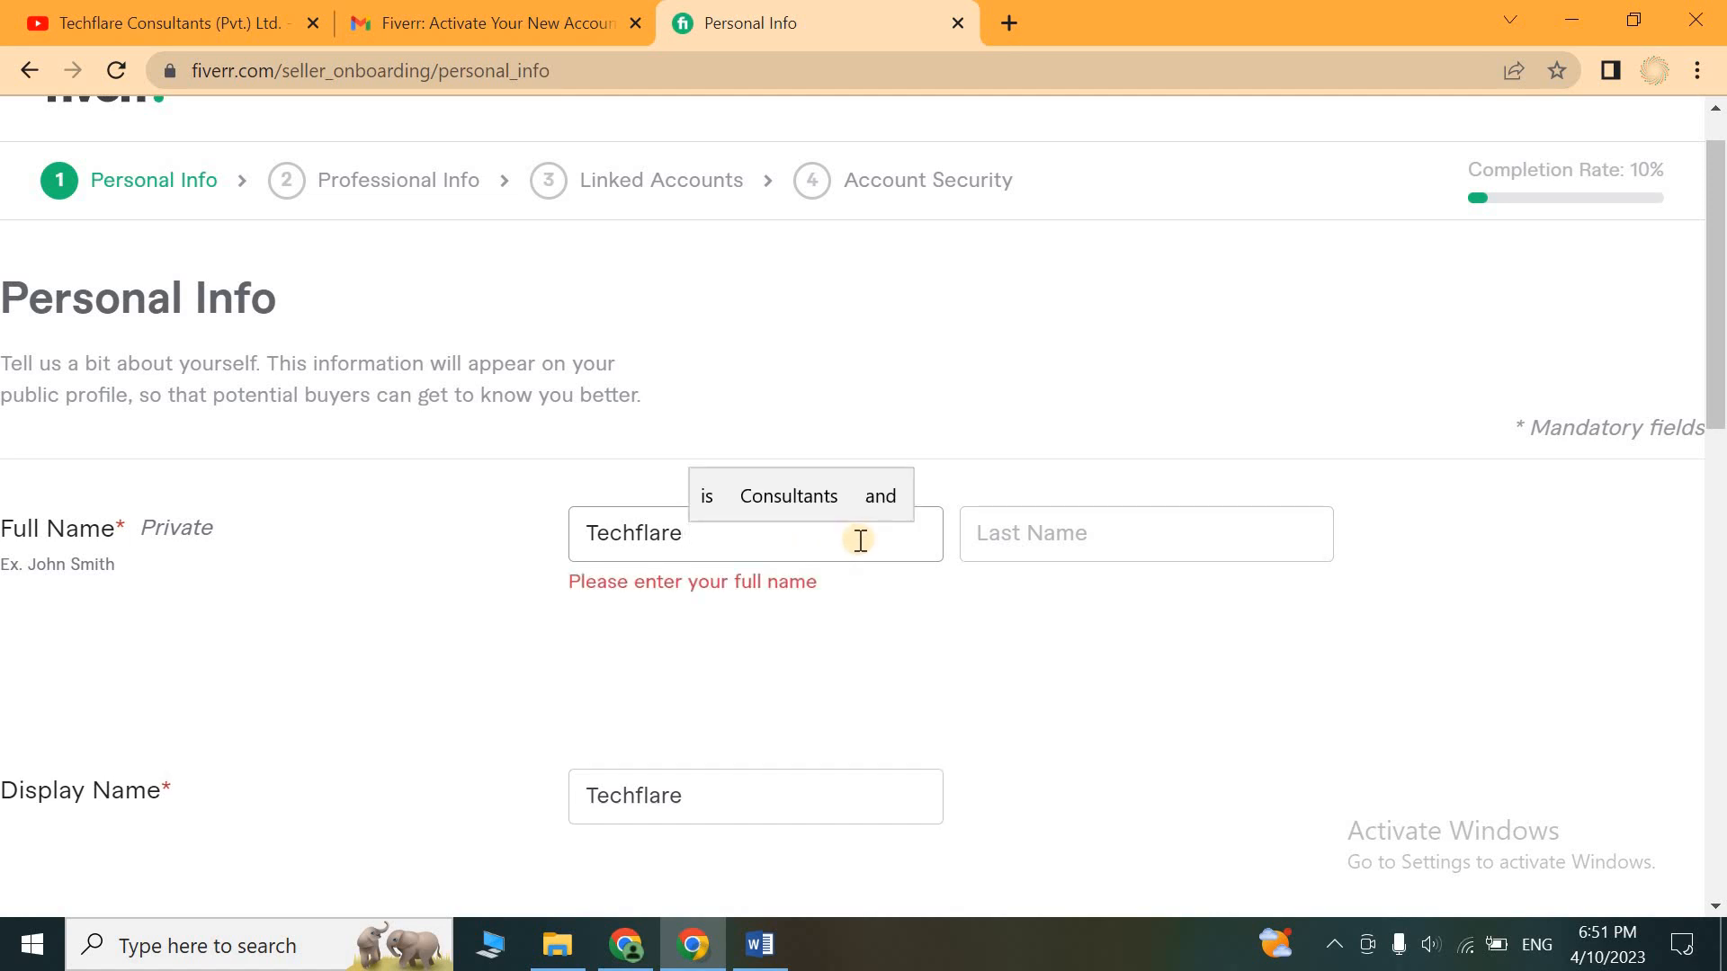
click(802, 505)
click(1058, 524)
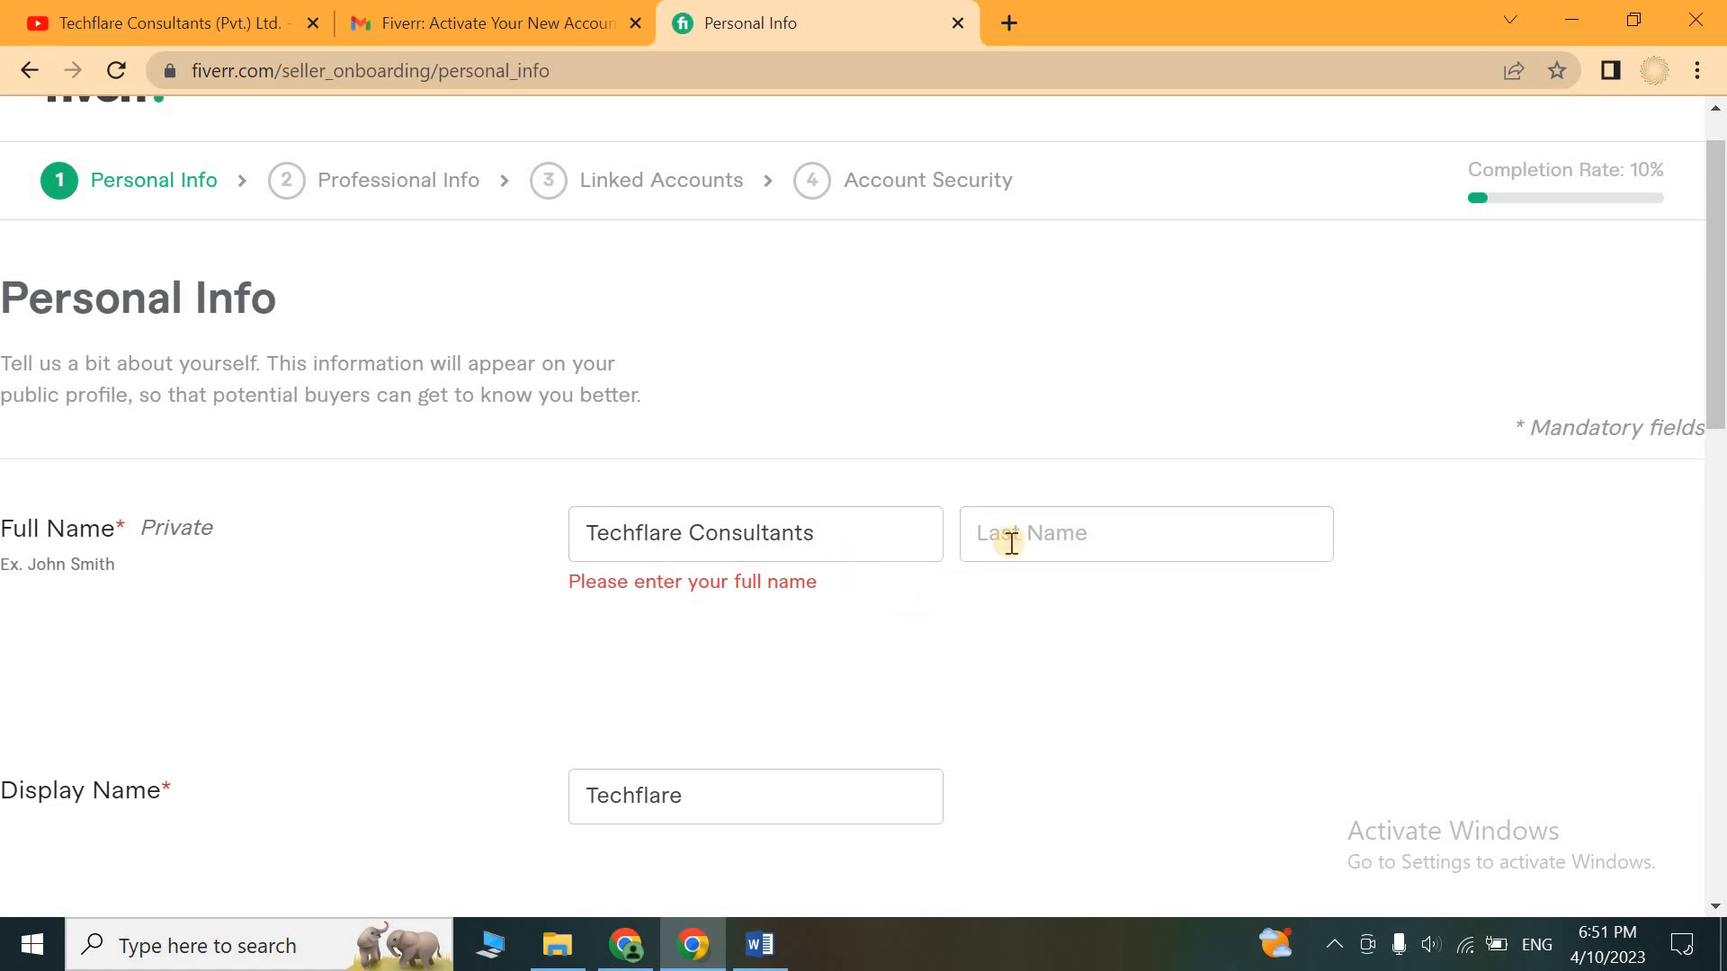
drag(813, 532, 710, 538)
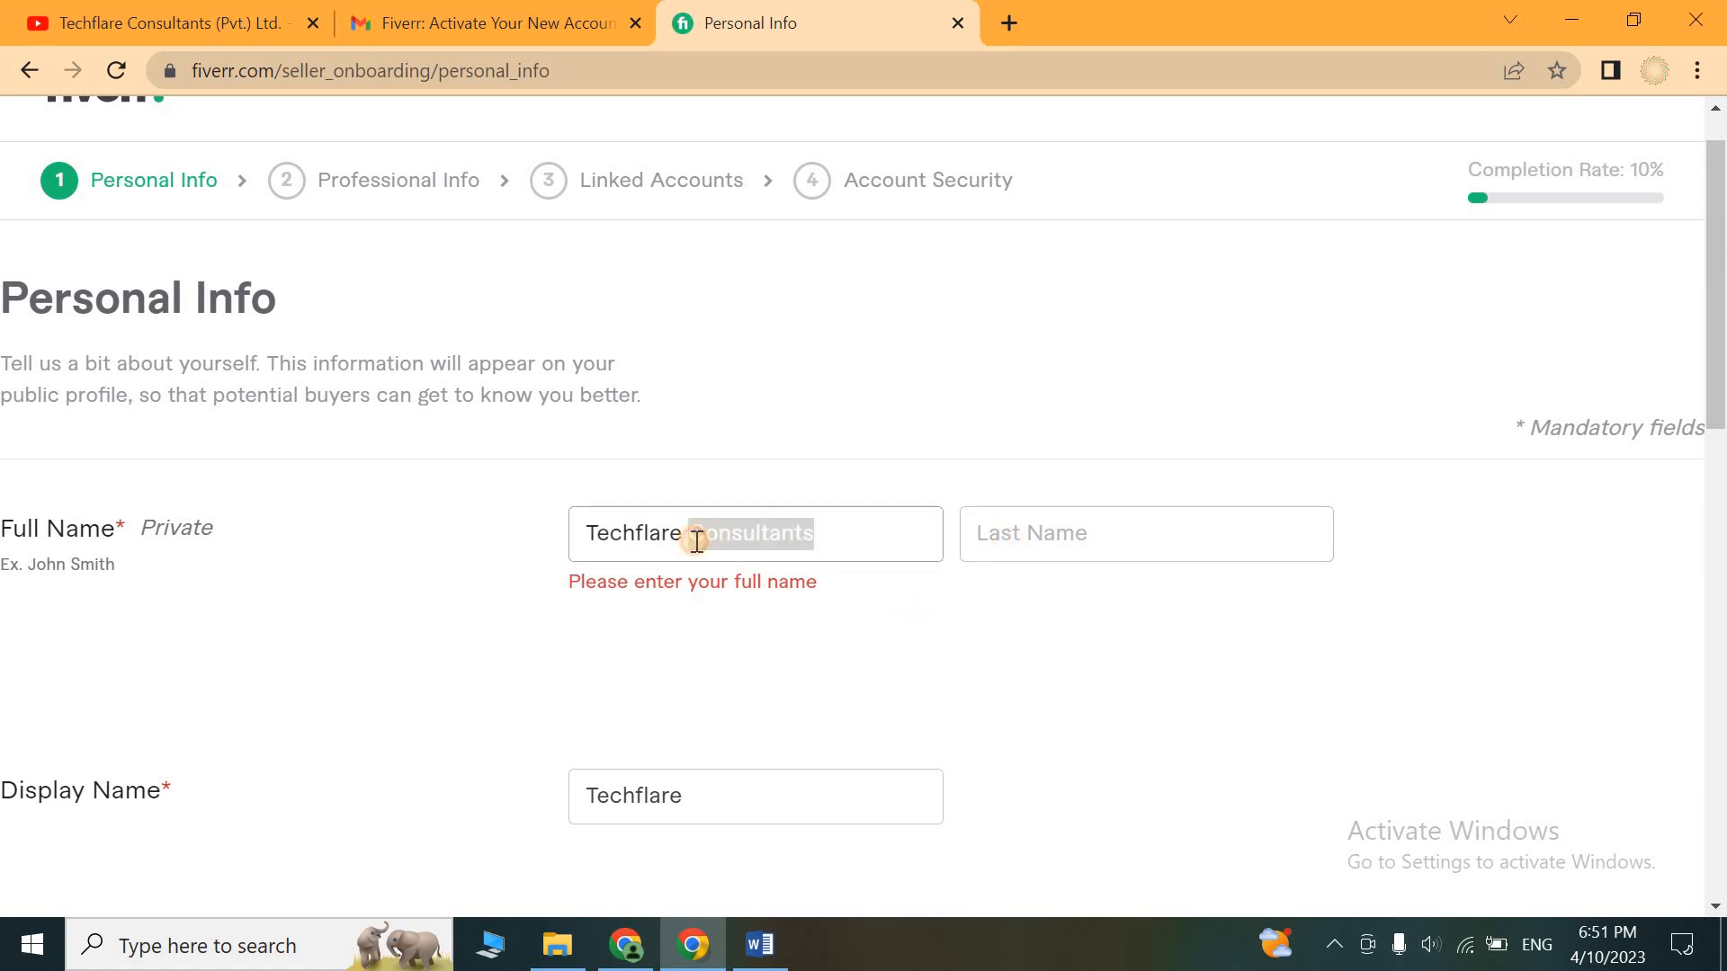
right_click(718, 538)
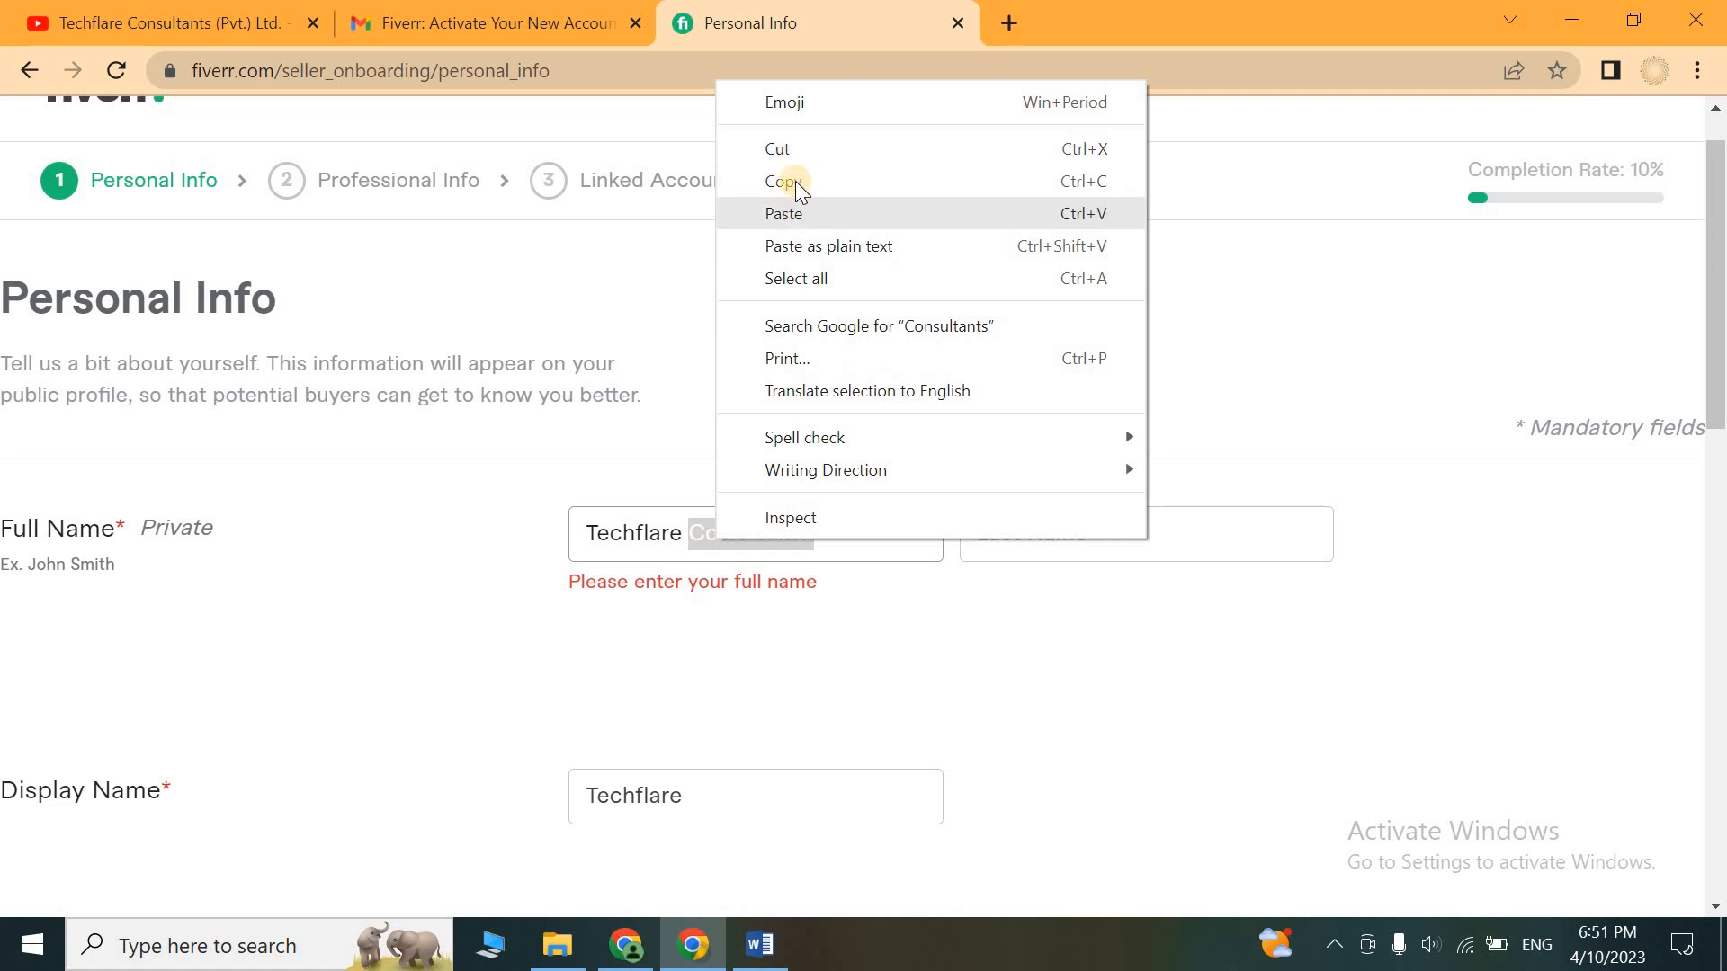
click(840, 197)
right_click(1010, 531)
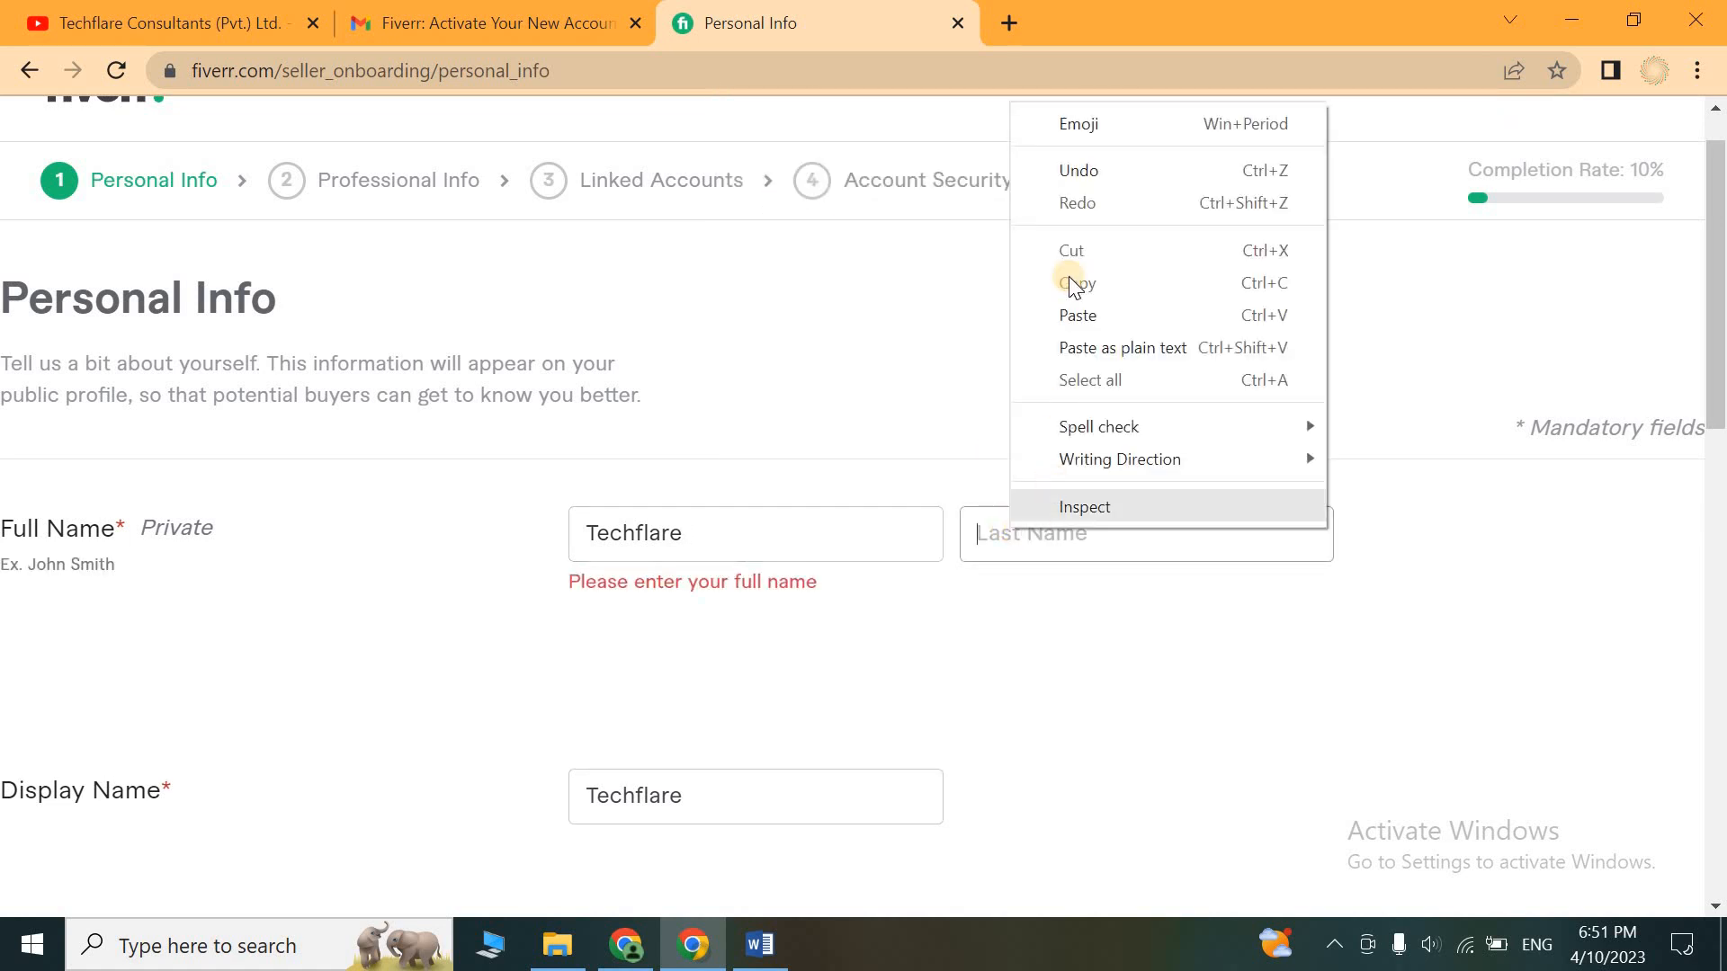
click(1079, 315)
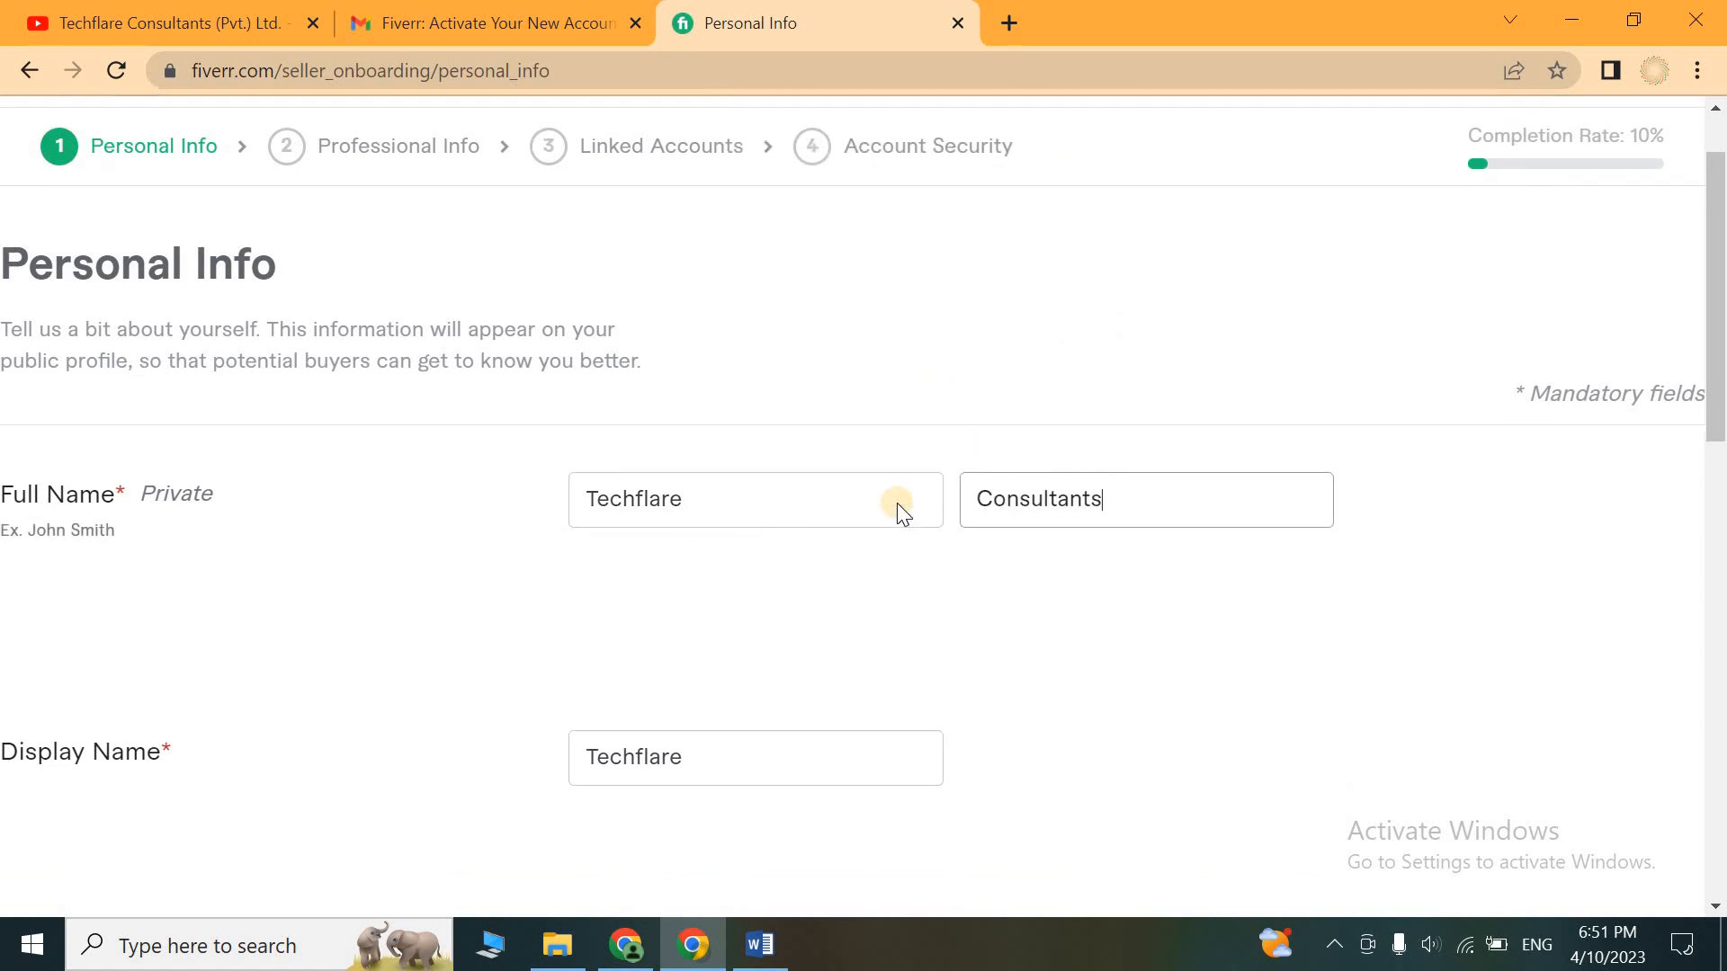
Step: Upload the 'png .png' logo from the Logos folder as the profile picture
scroll(836, 467, down, 3)
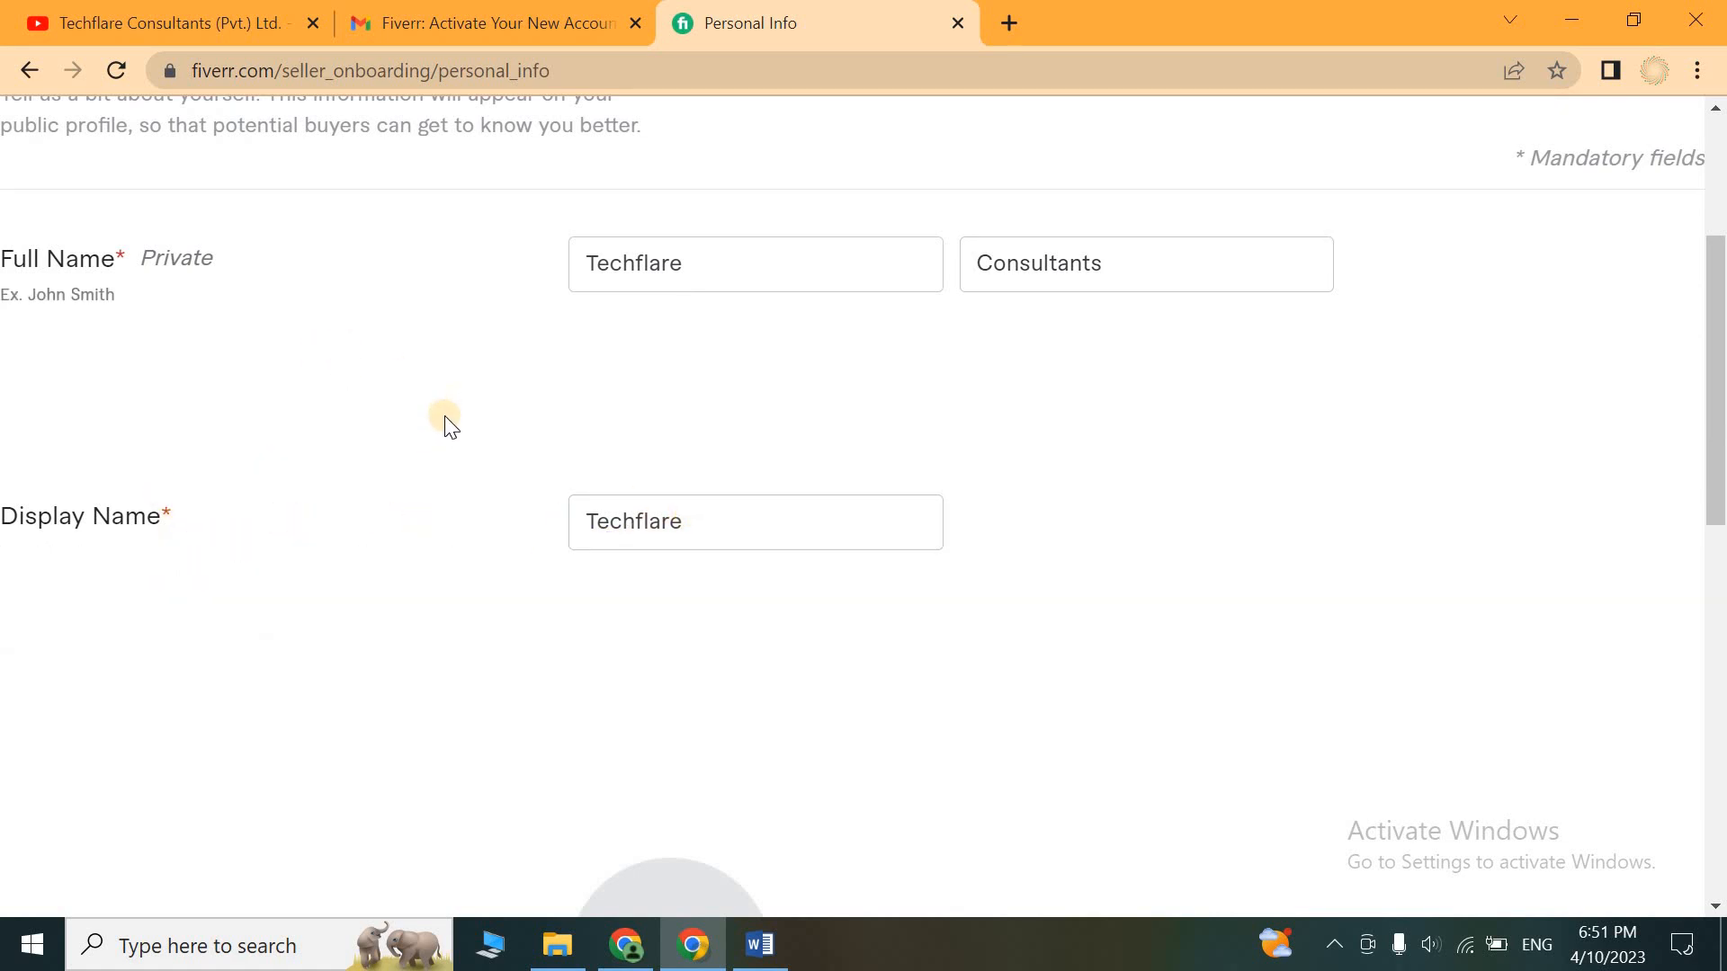
scroll(450, 423, down, 5)
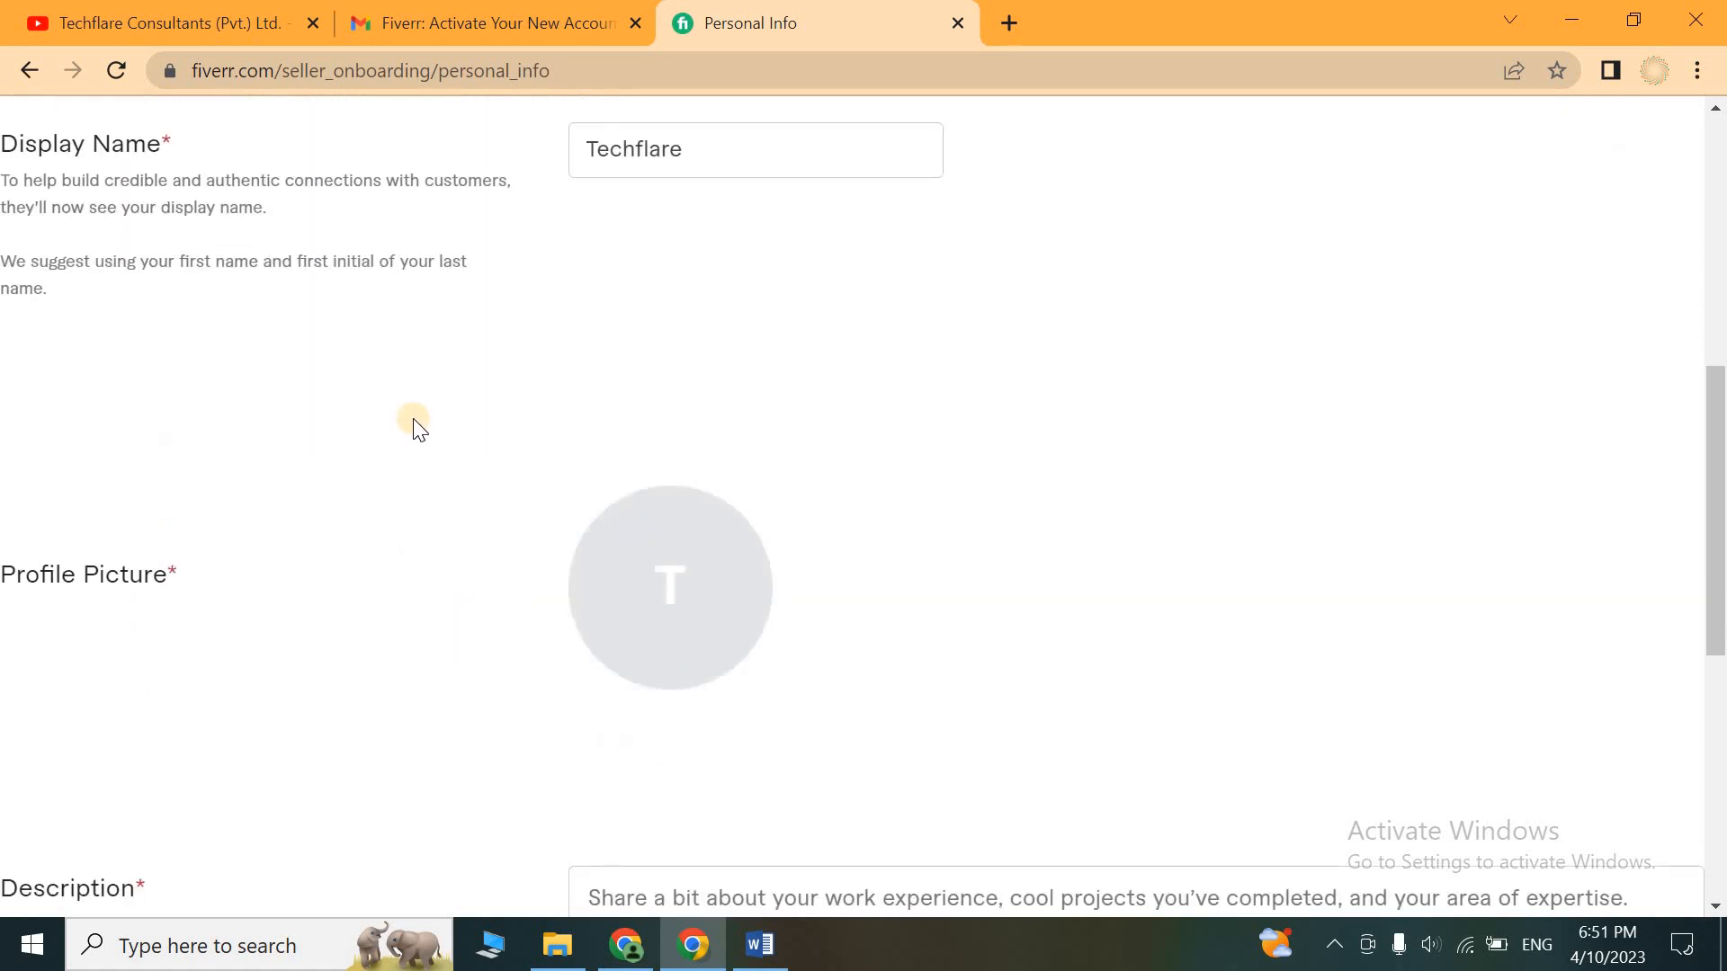
click(664, 553)
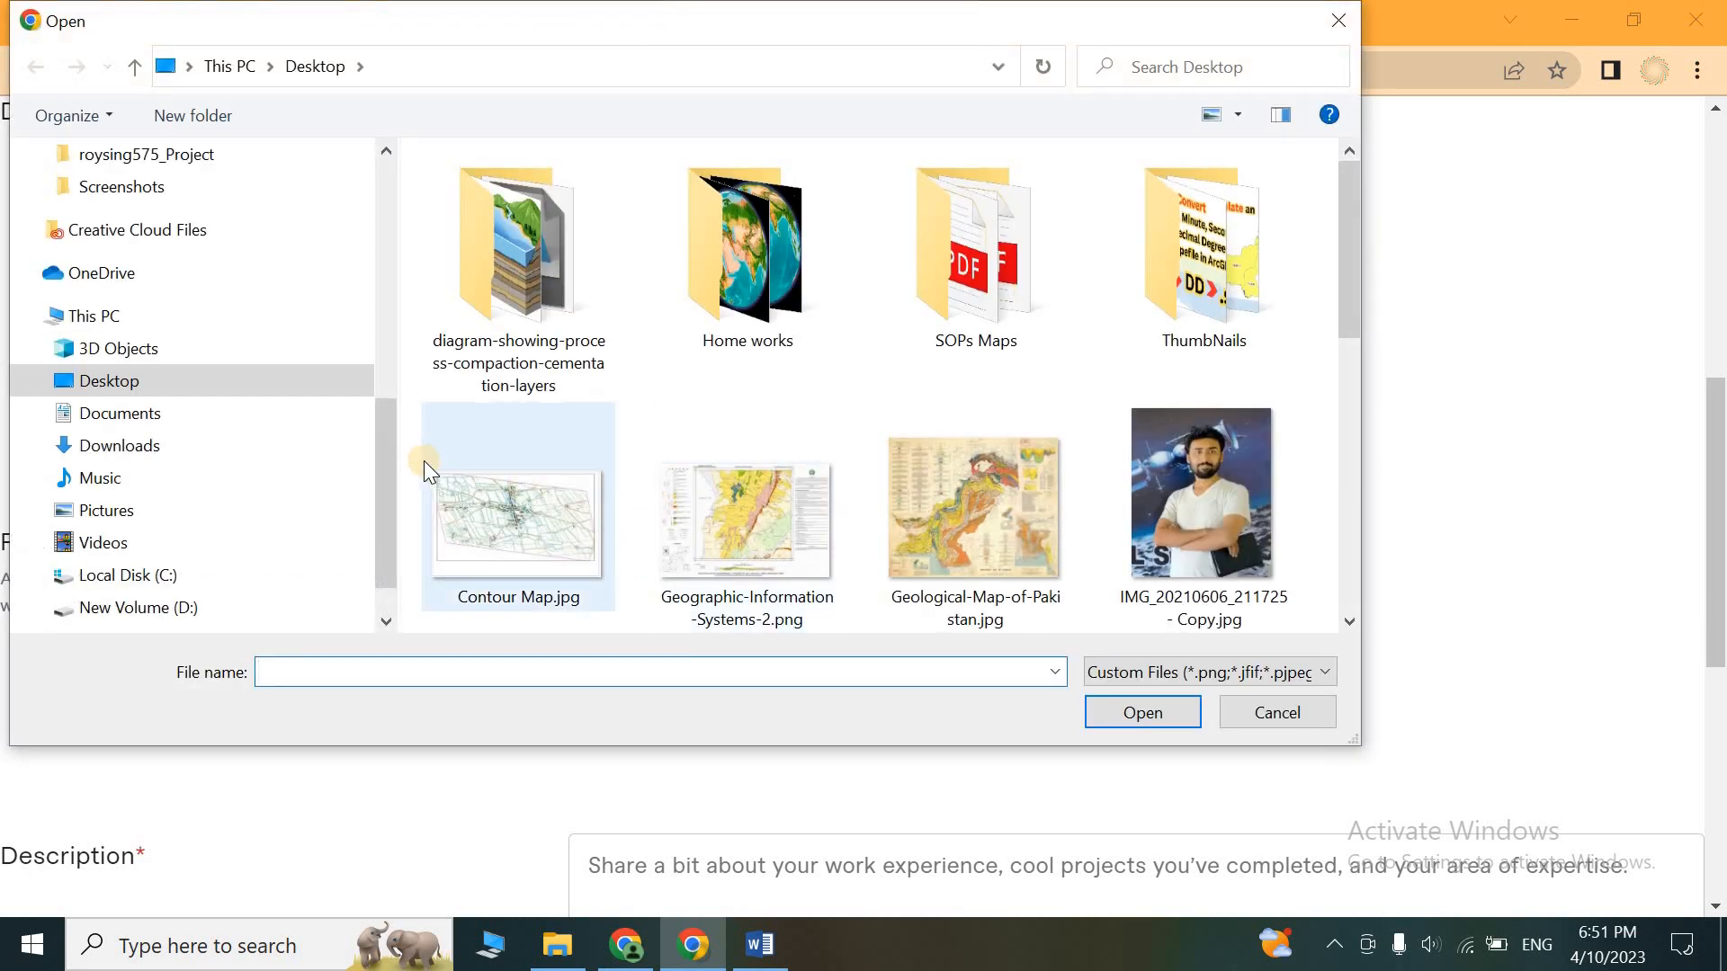
scroll(262, 380, up, 4)
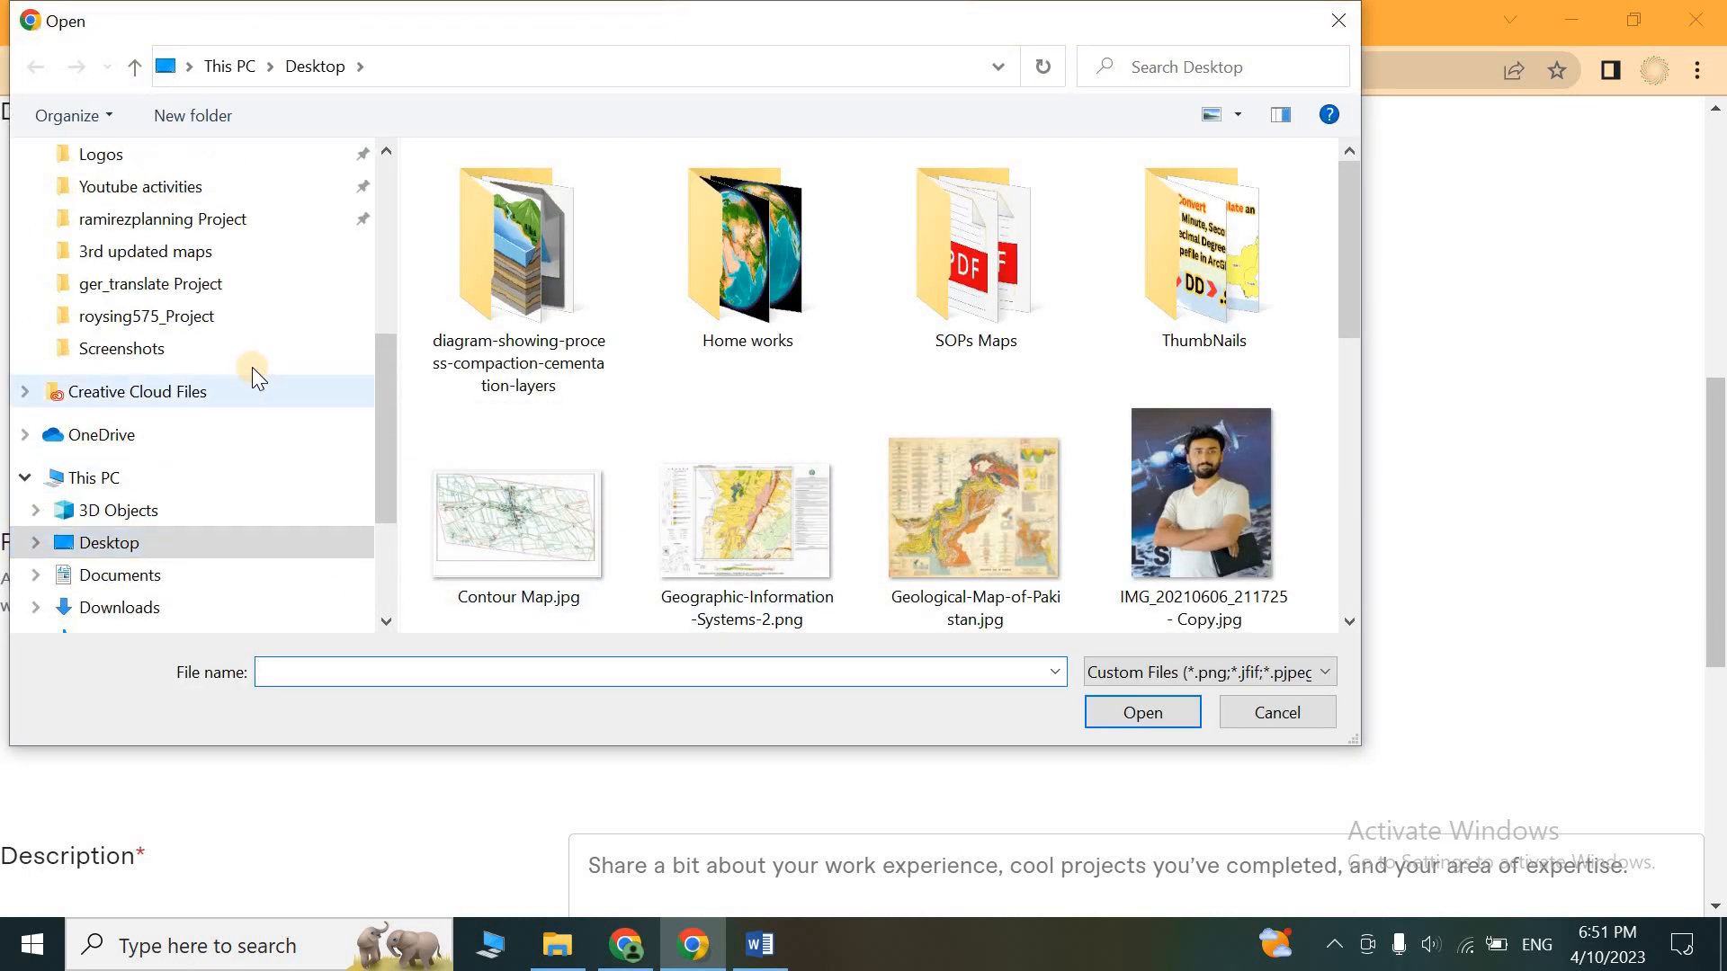
click(142, 322)
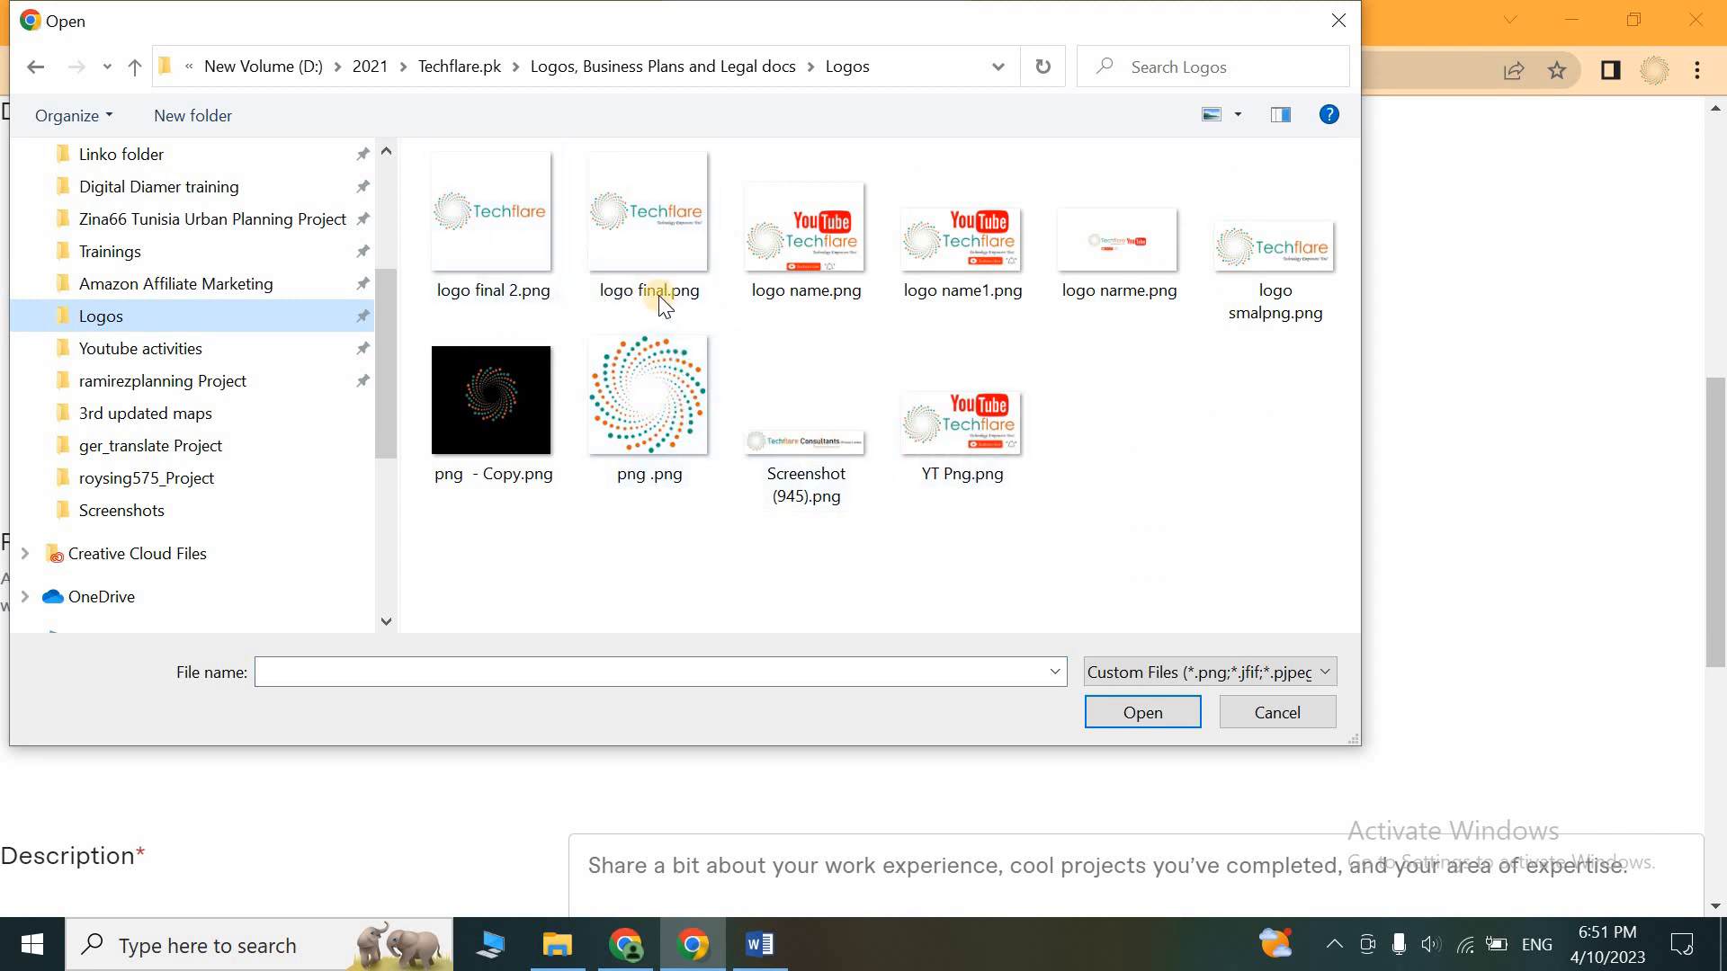
click(650, 378)
click(1119, 710)
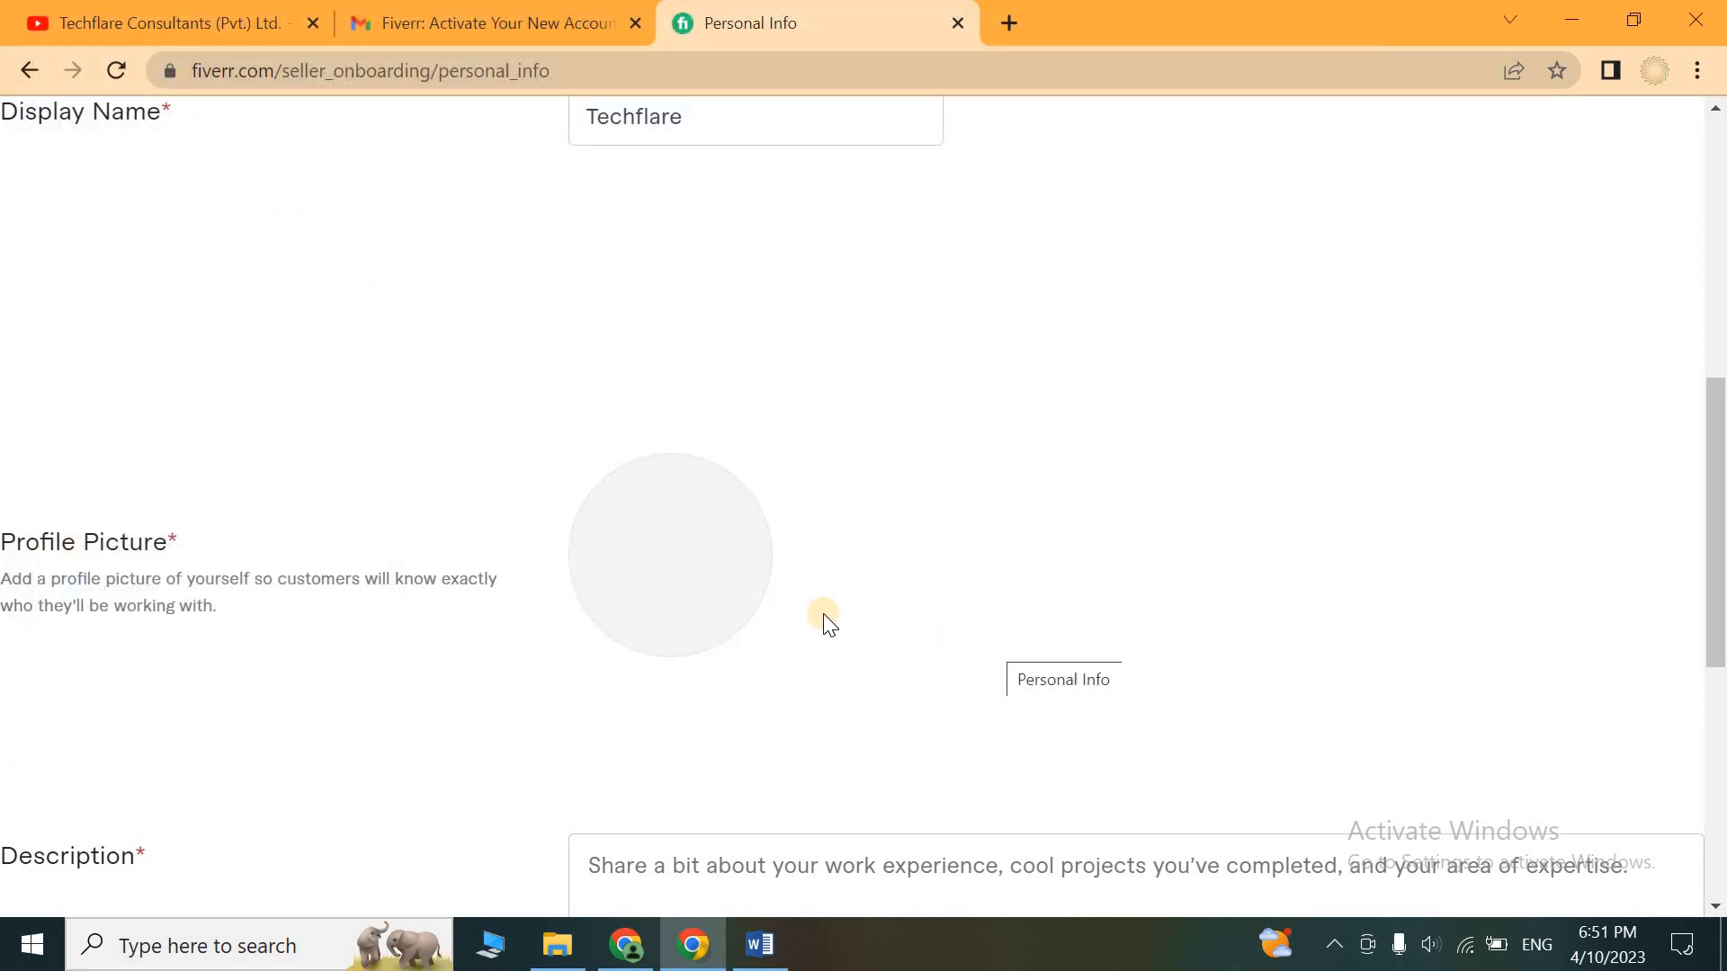
Step: Replace the description with a pasted paragraph introducing the firm as a GIS, Remote Sensing and Mapping consultancy
scroll(848, 589, down, 3)
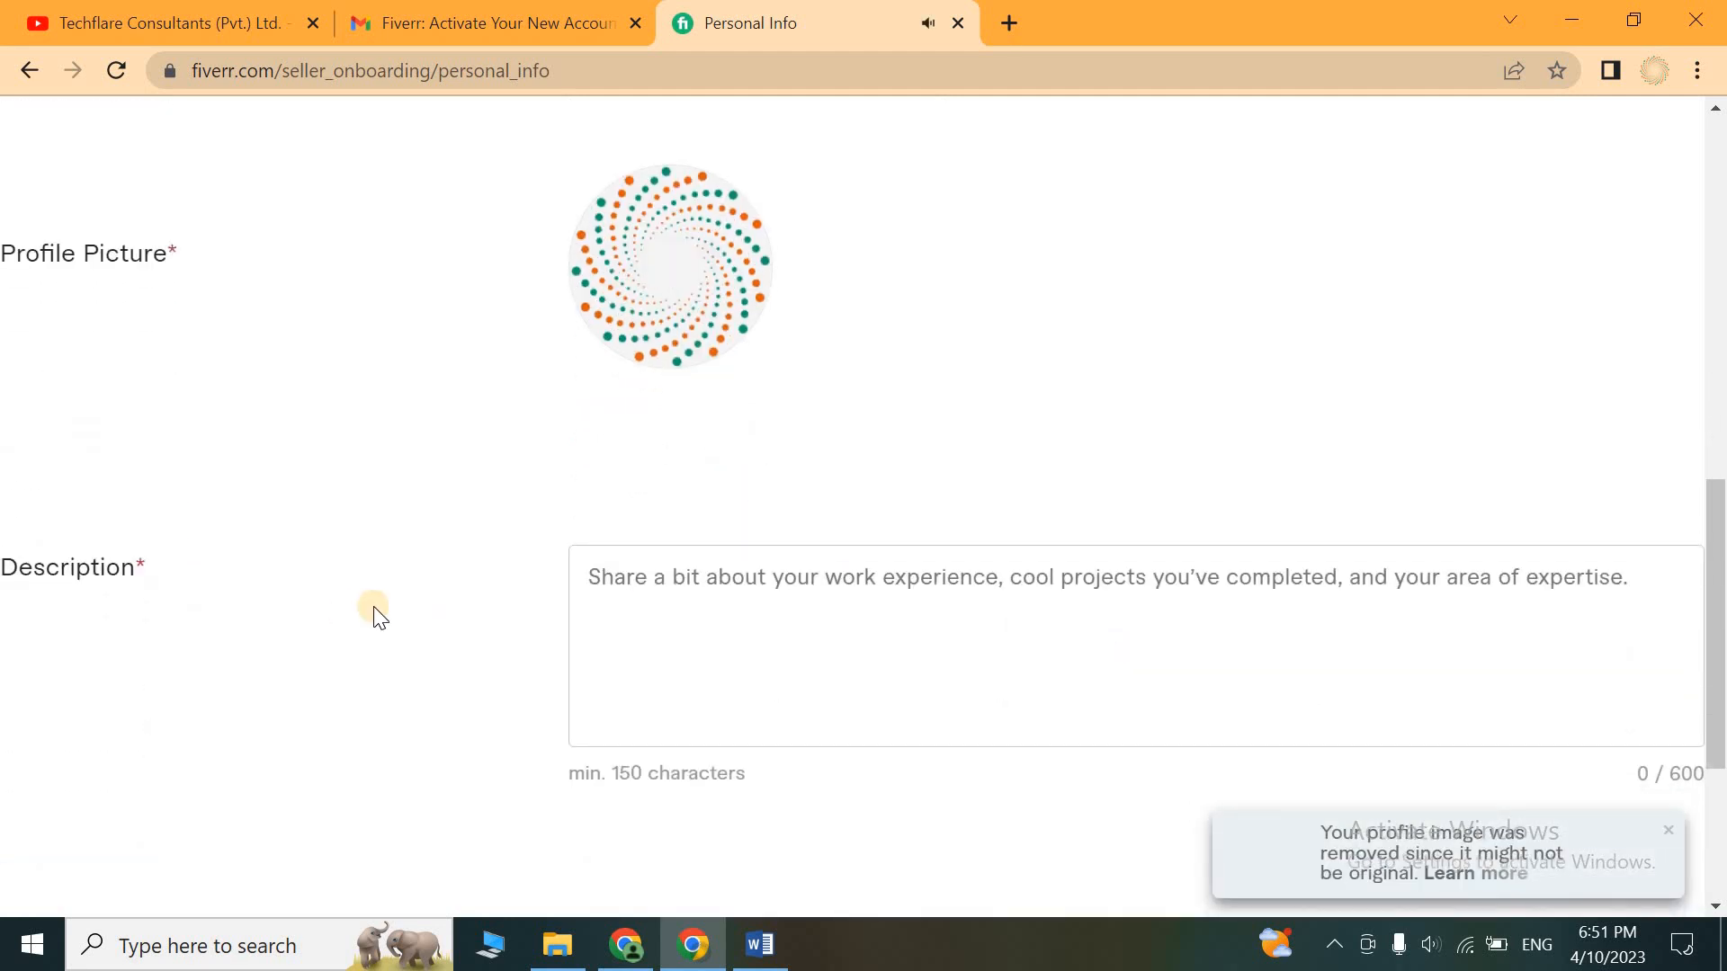
scroll(376, 617, down, 3)
click(689, 344)
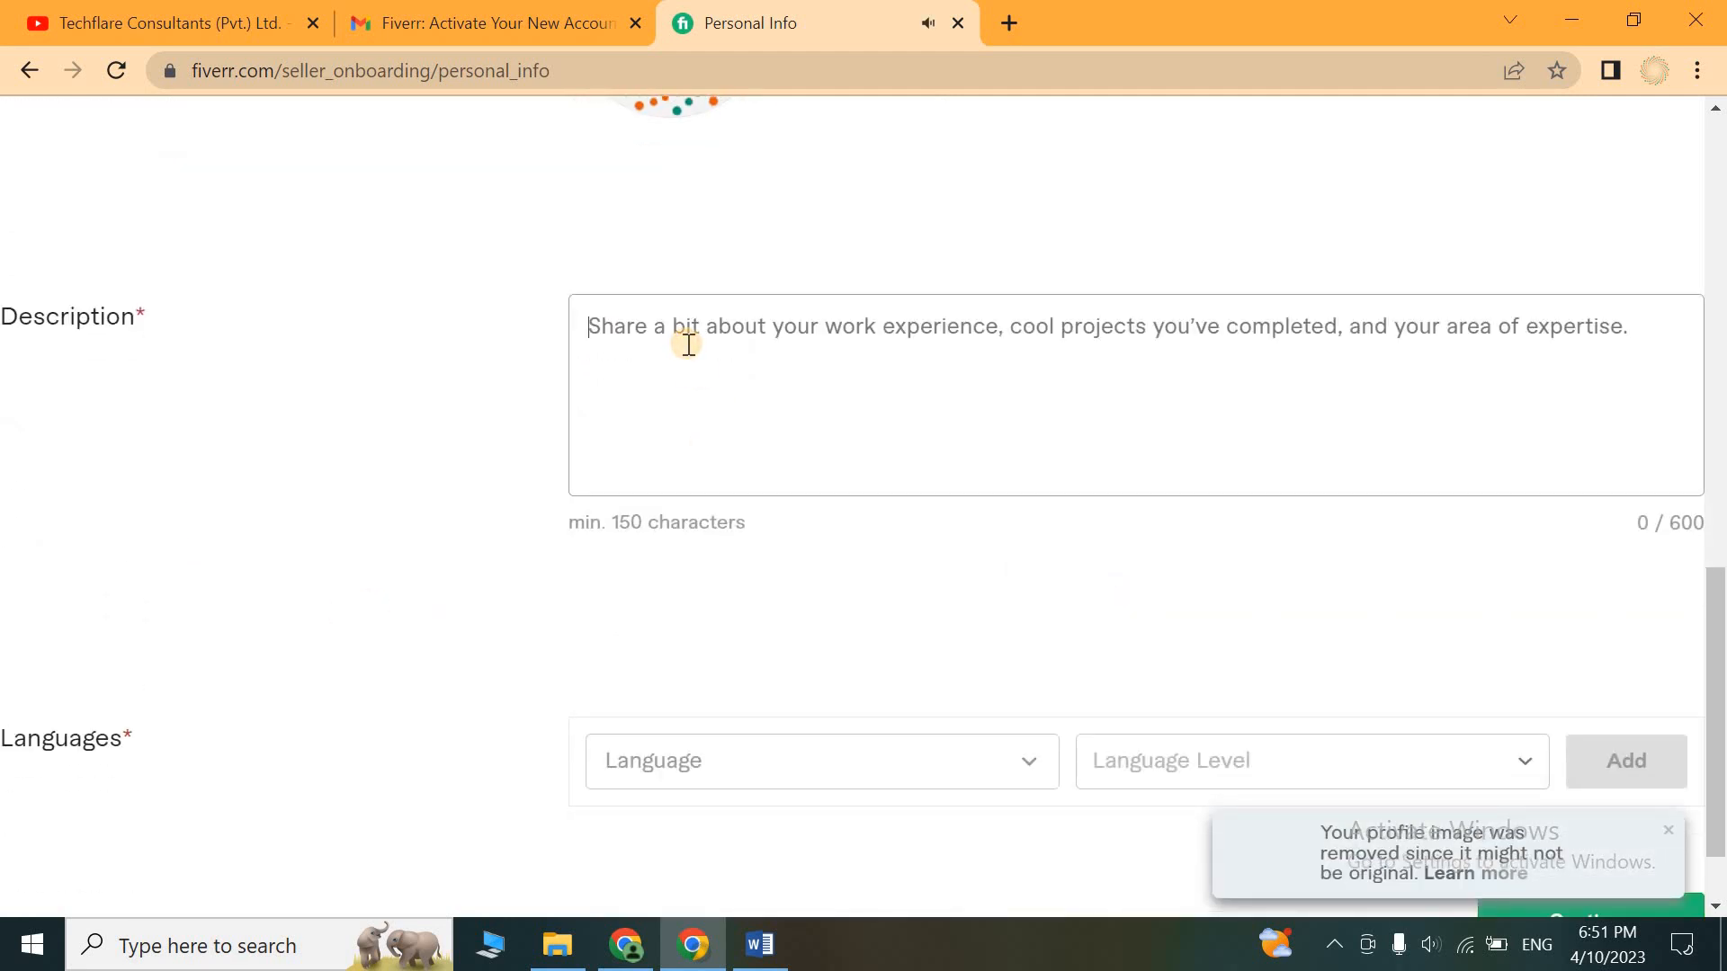
text(Co)
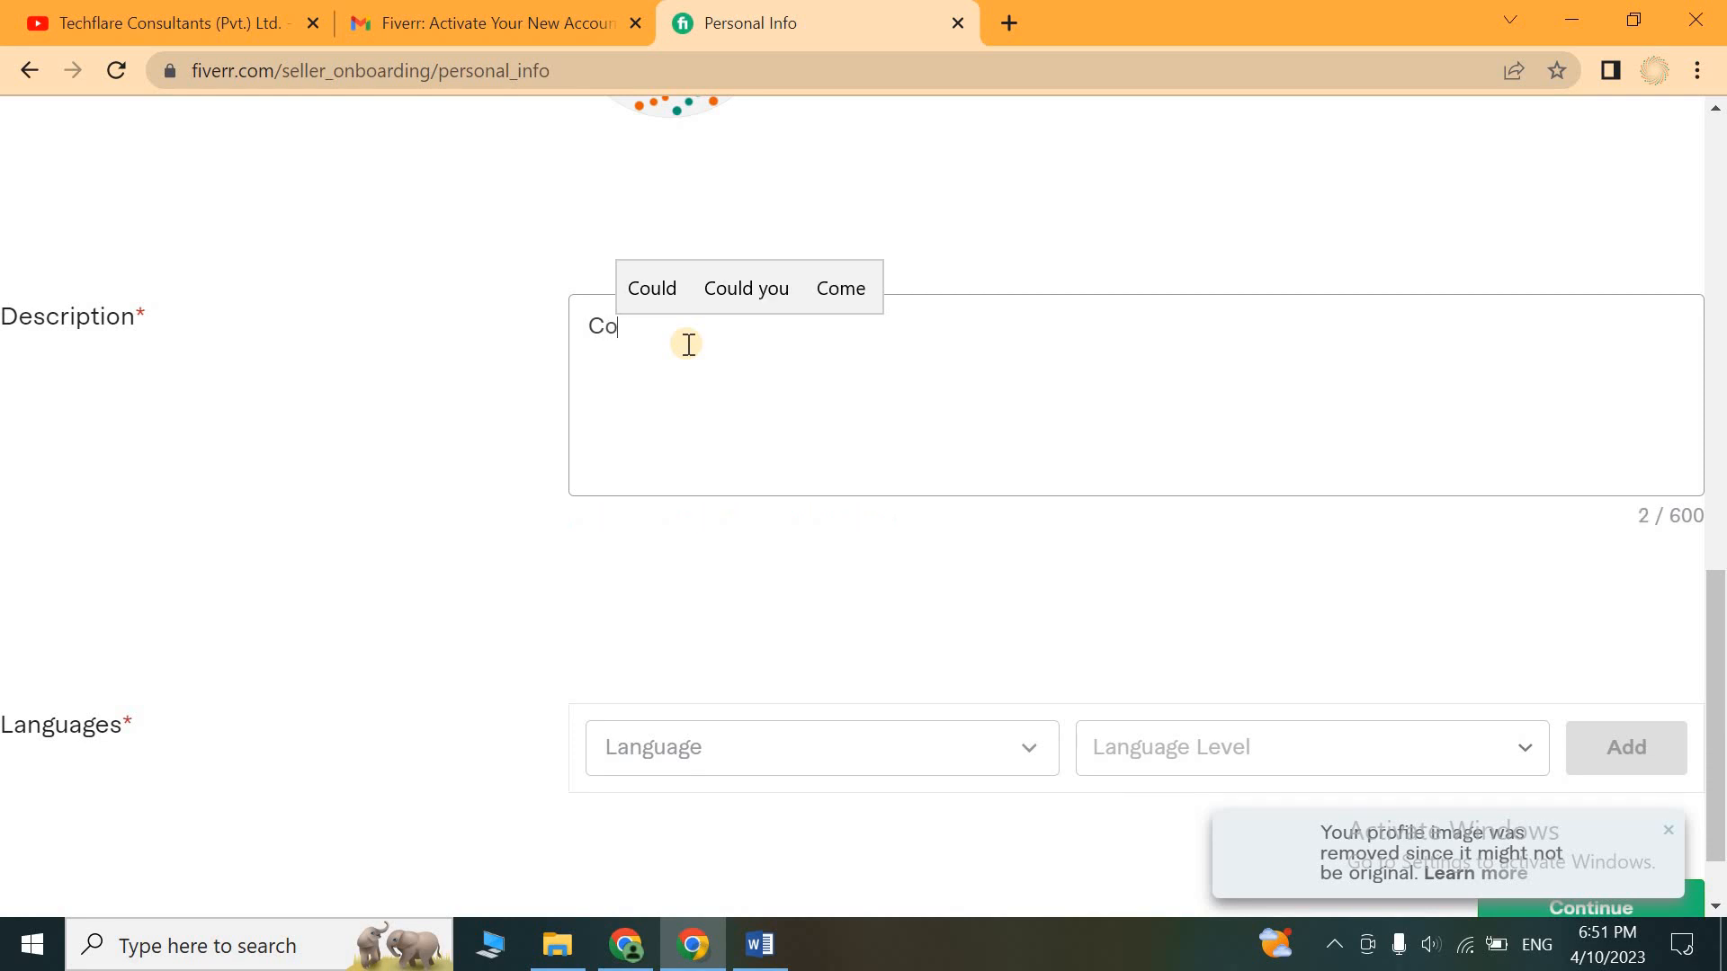
text(nsult)
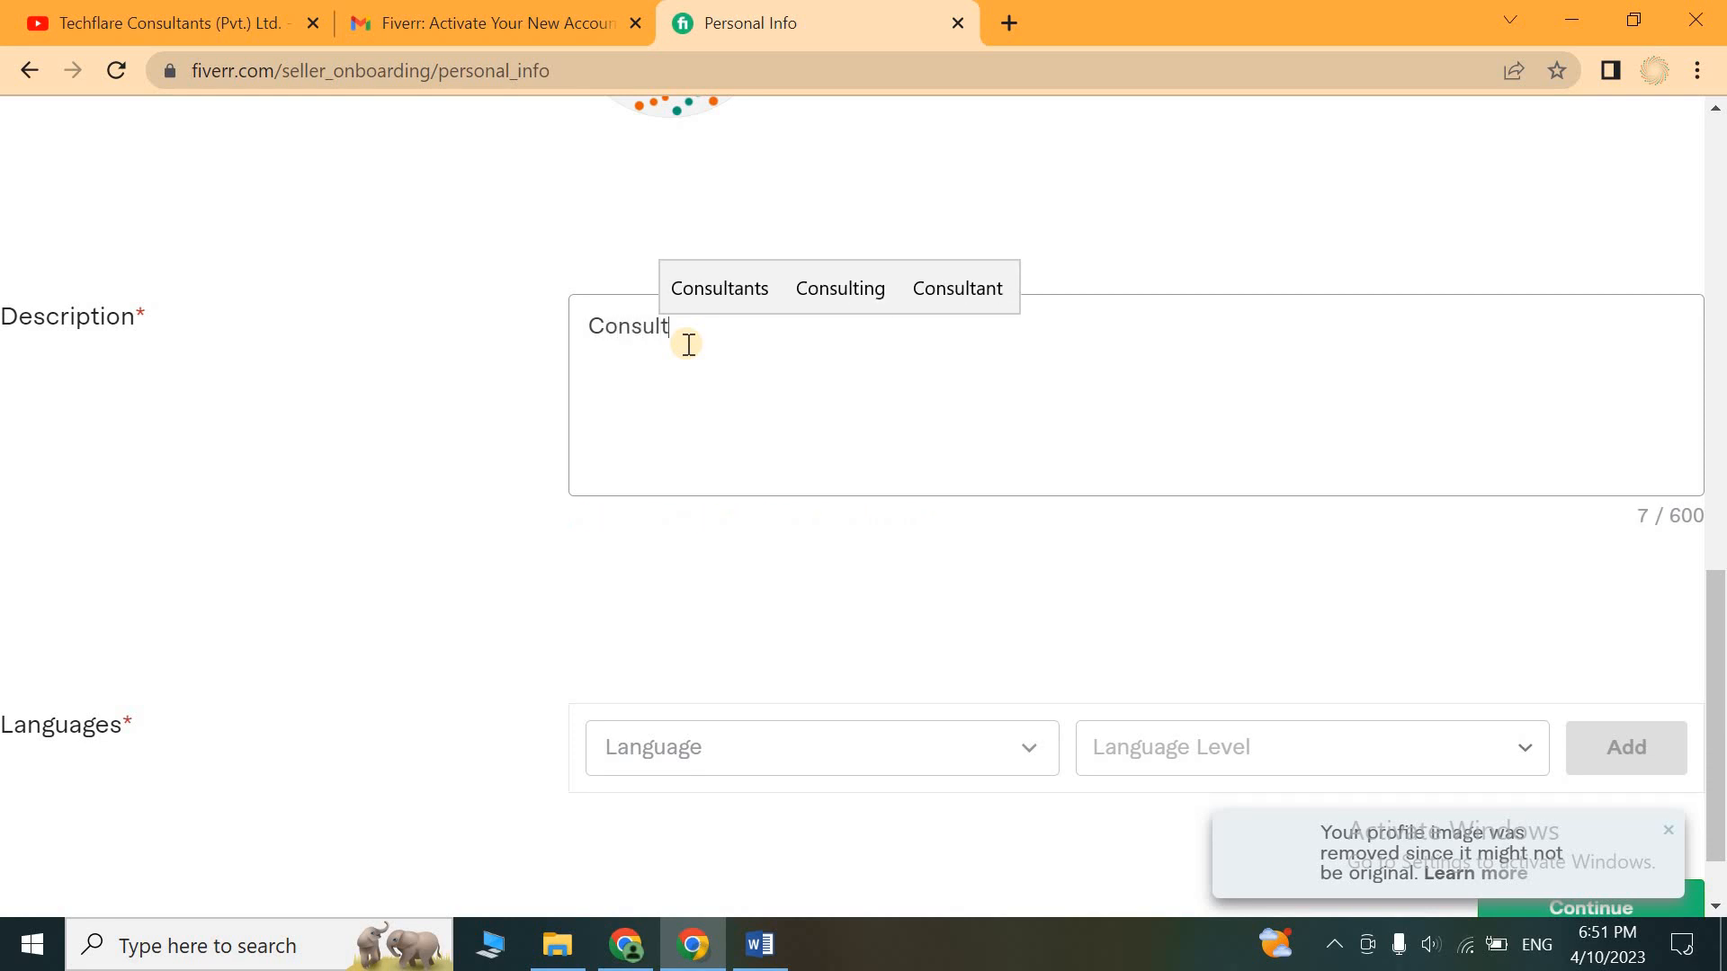
text(ancy )
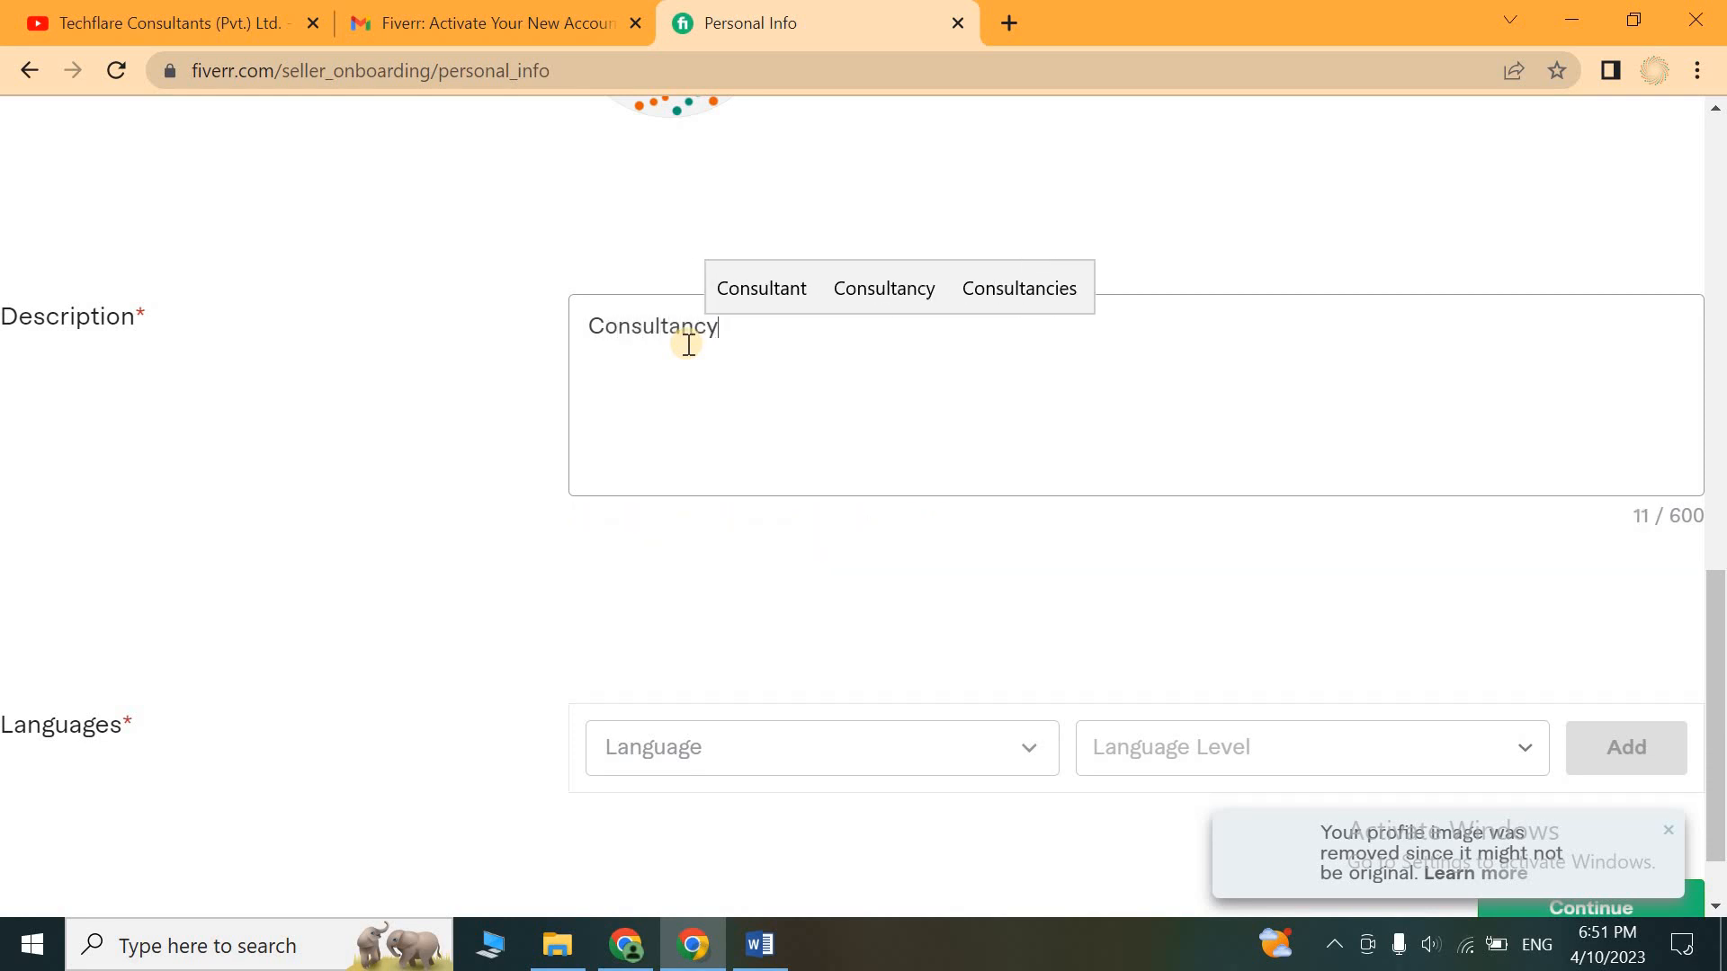
text(fi)
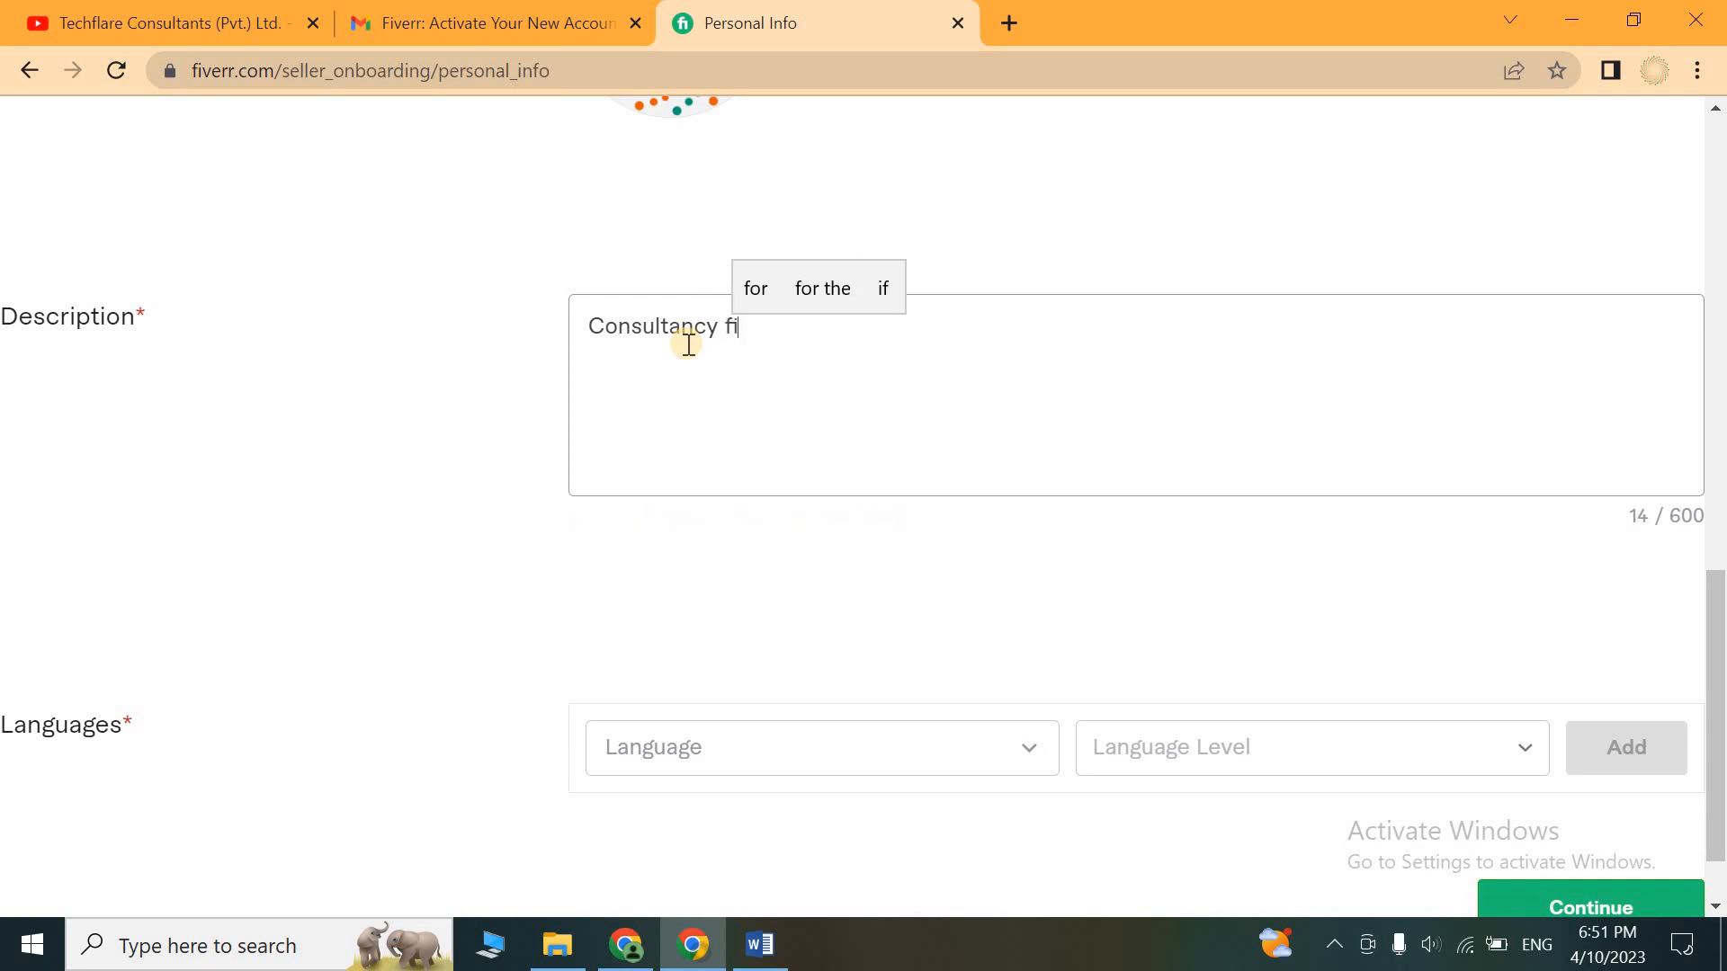
text(rm)
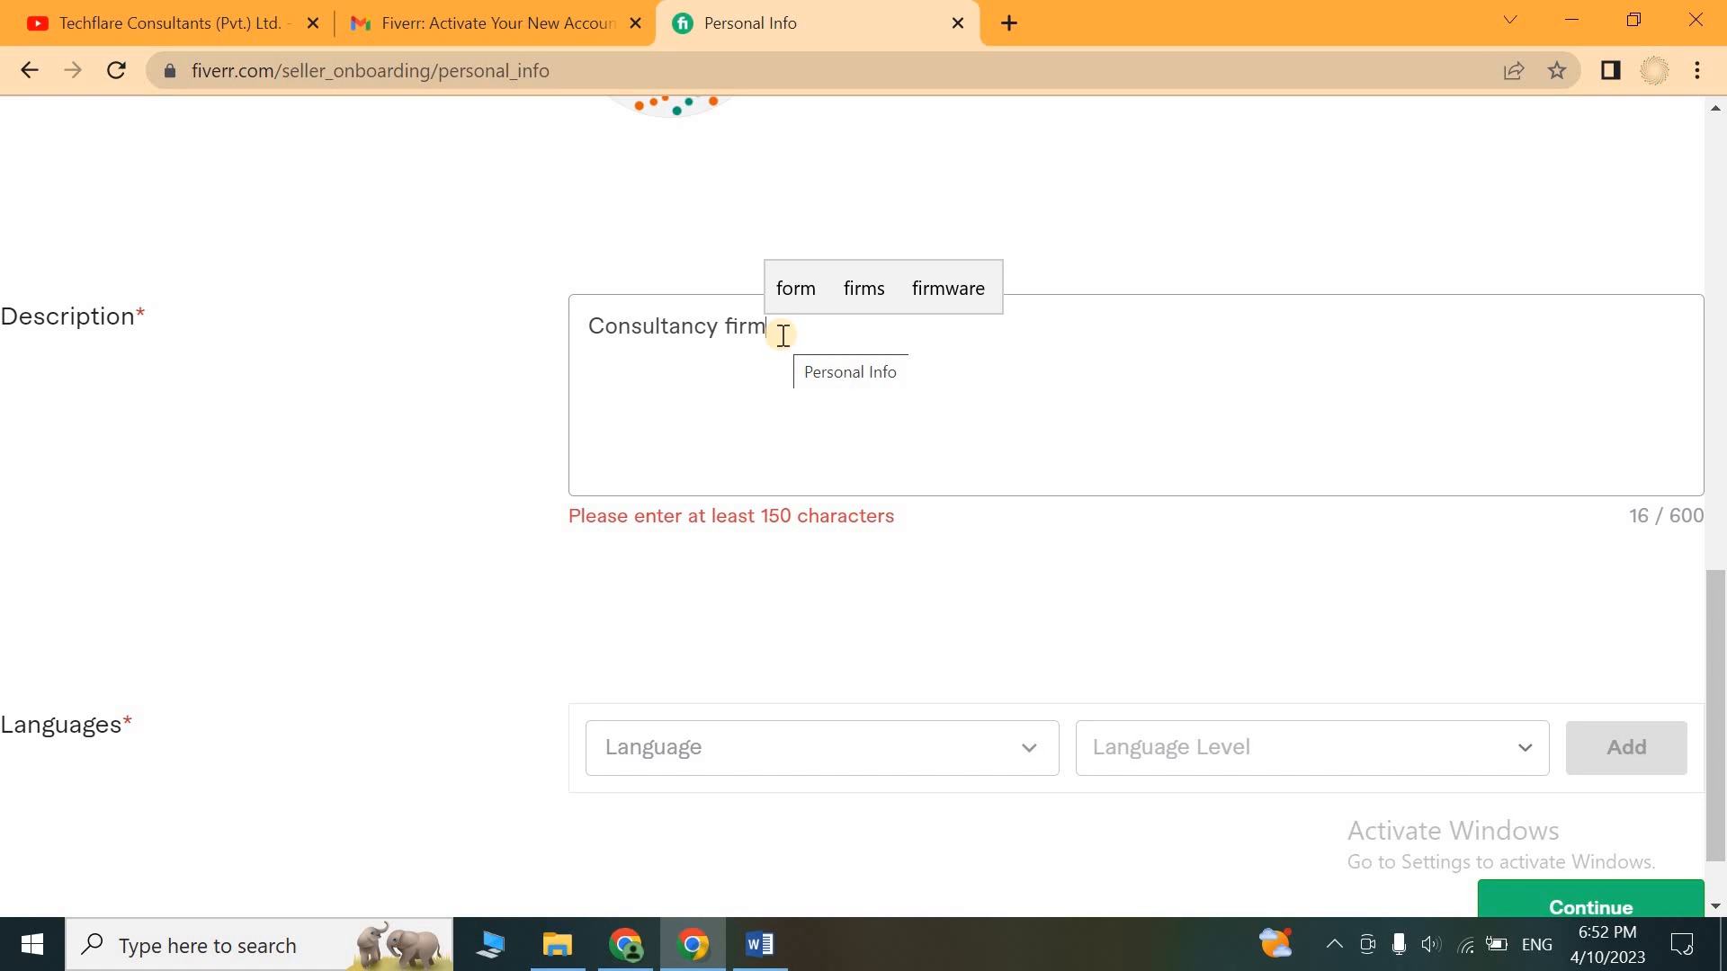
key(ctrl+a)
key(ctrl+v)
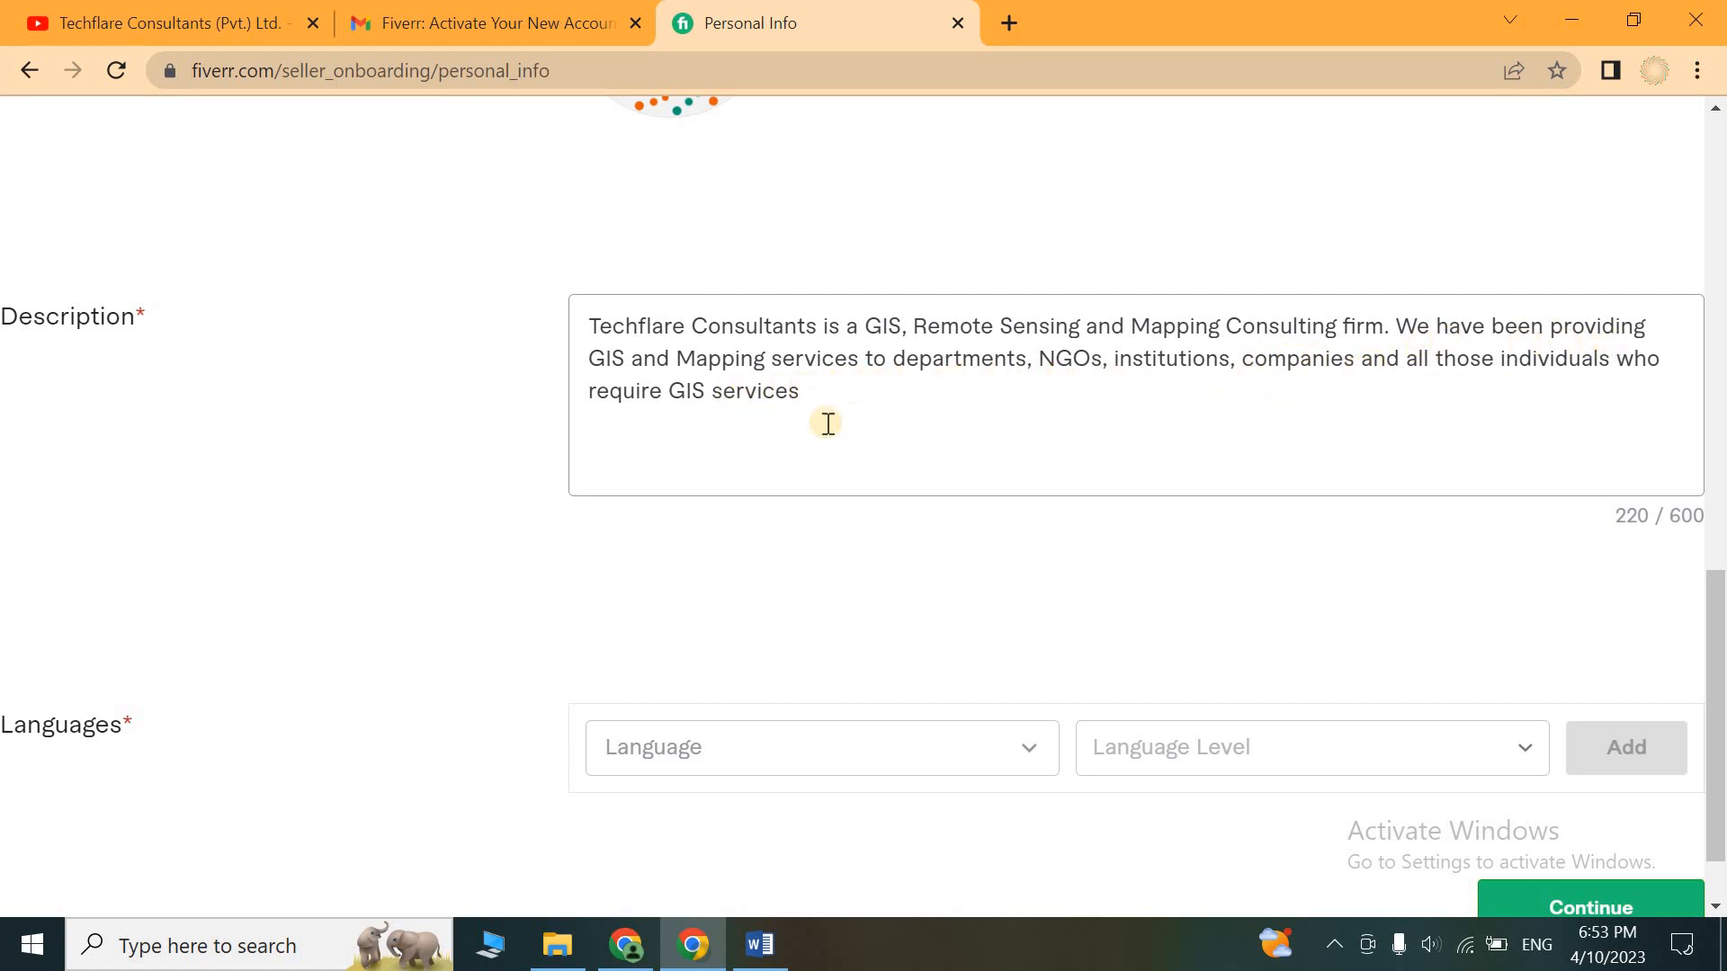
scroll(773, 455, down, 1)
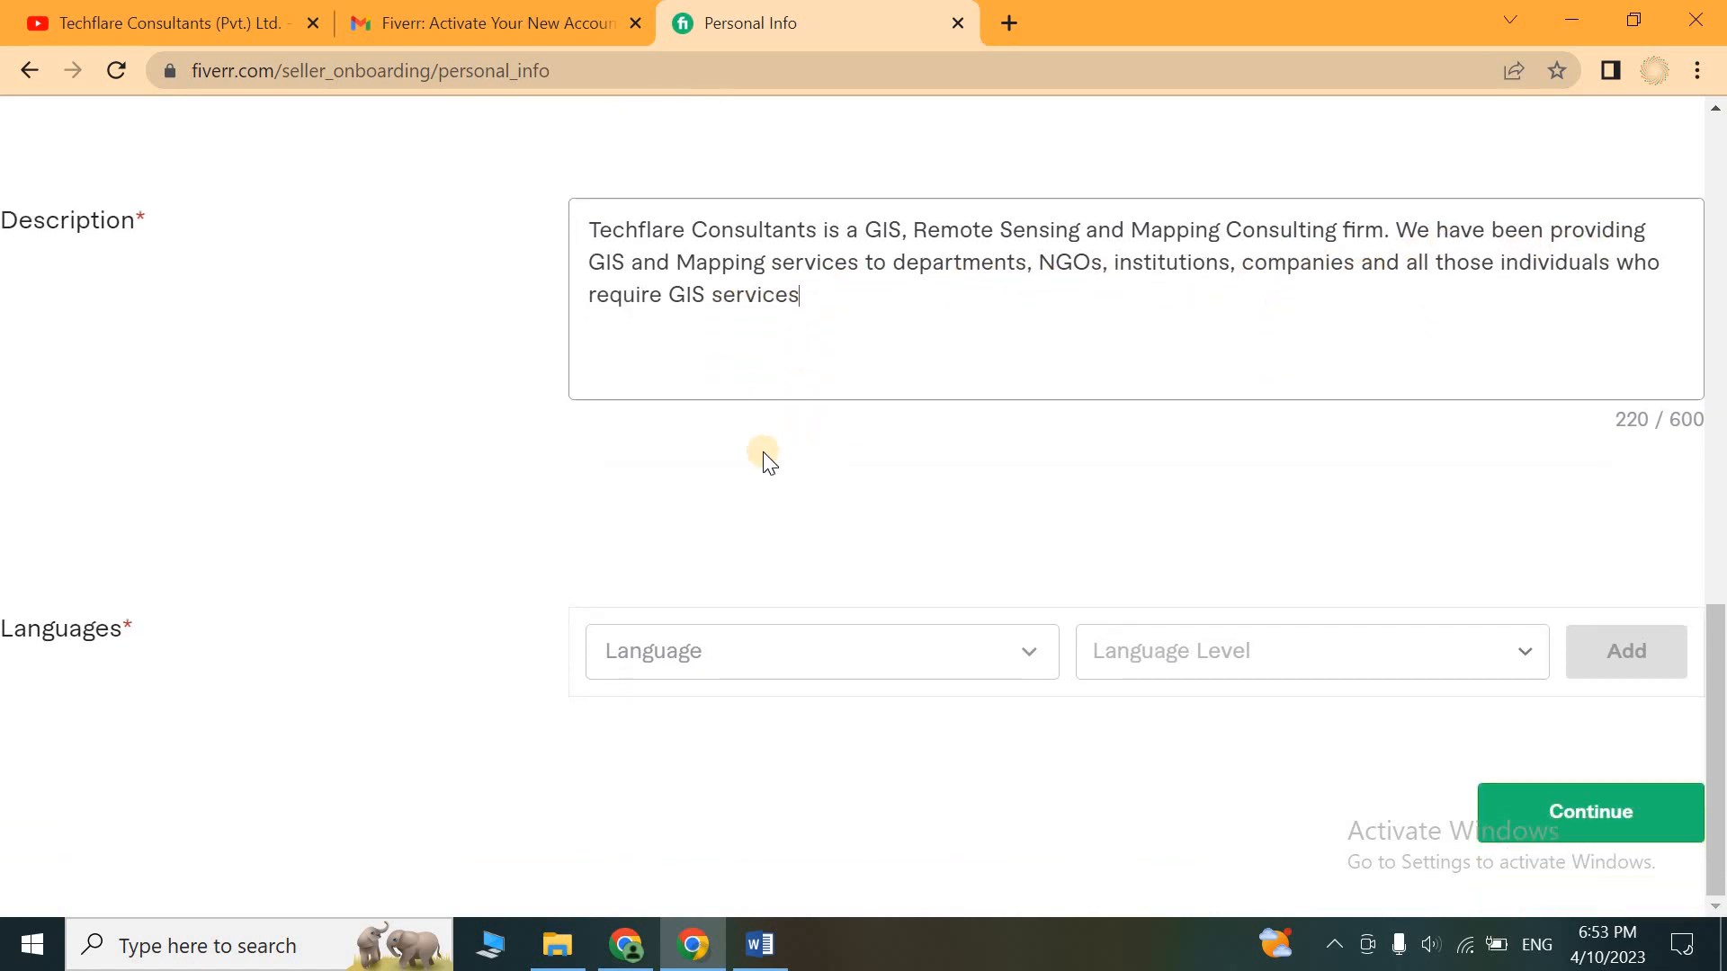
Step: Add English at Fluent level to Languages and continue to Professional Info
click(976, 654)
scroll(699, 396, down, 10)
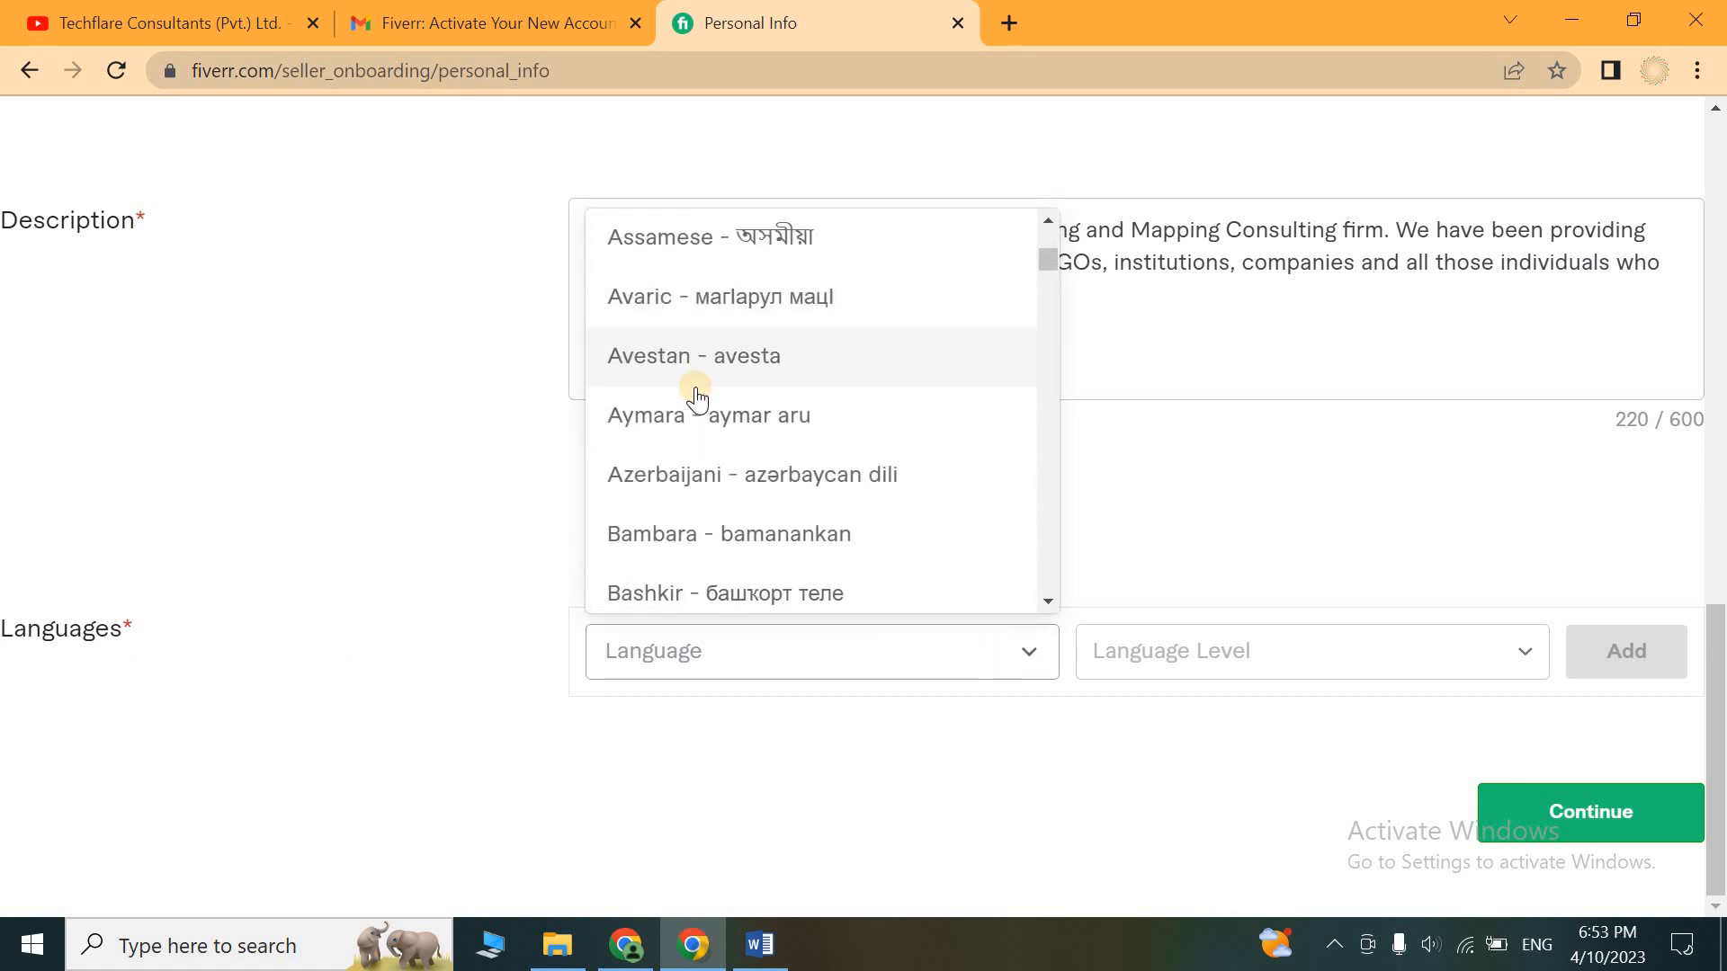
scroll(699, 400, down, 8)
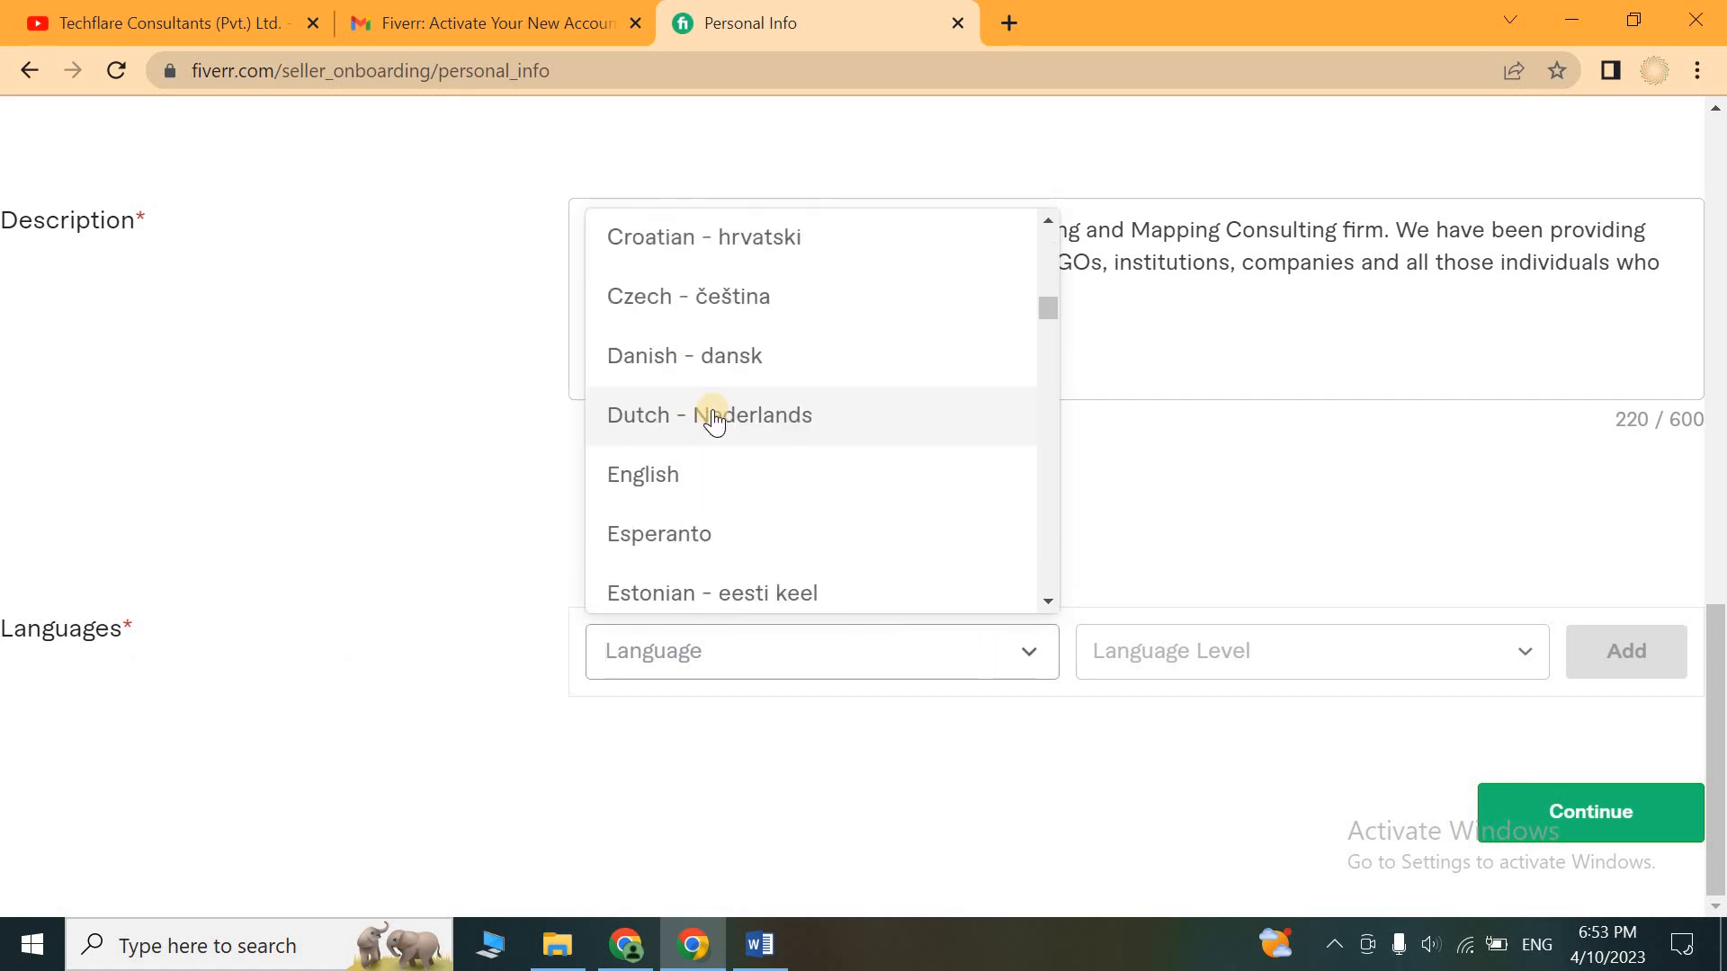
text(e)
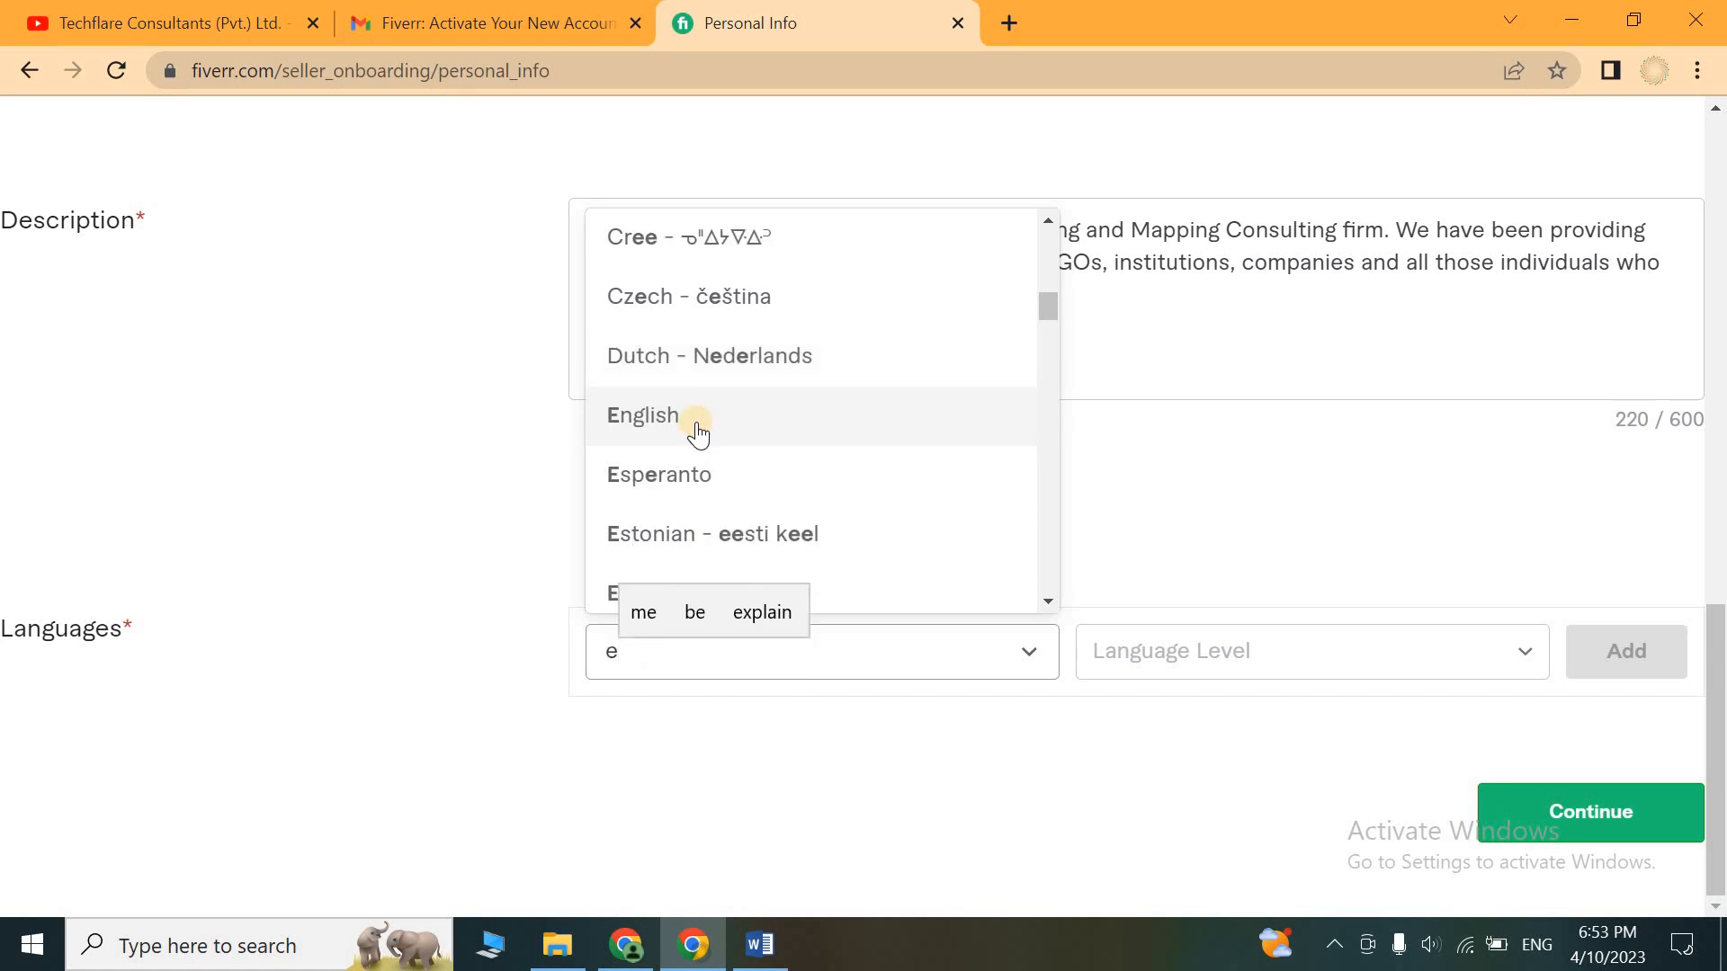
key(Return)
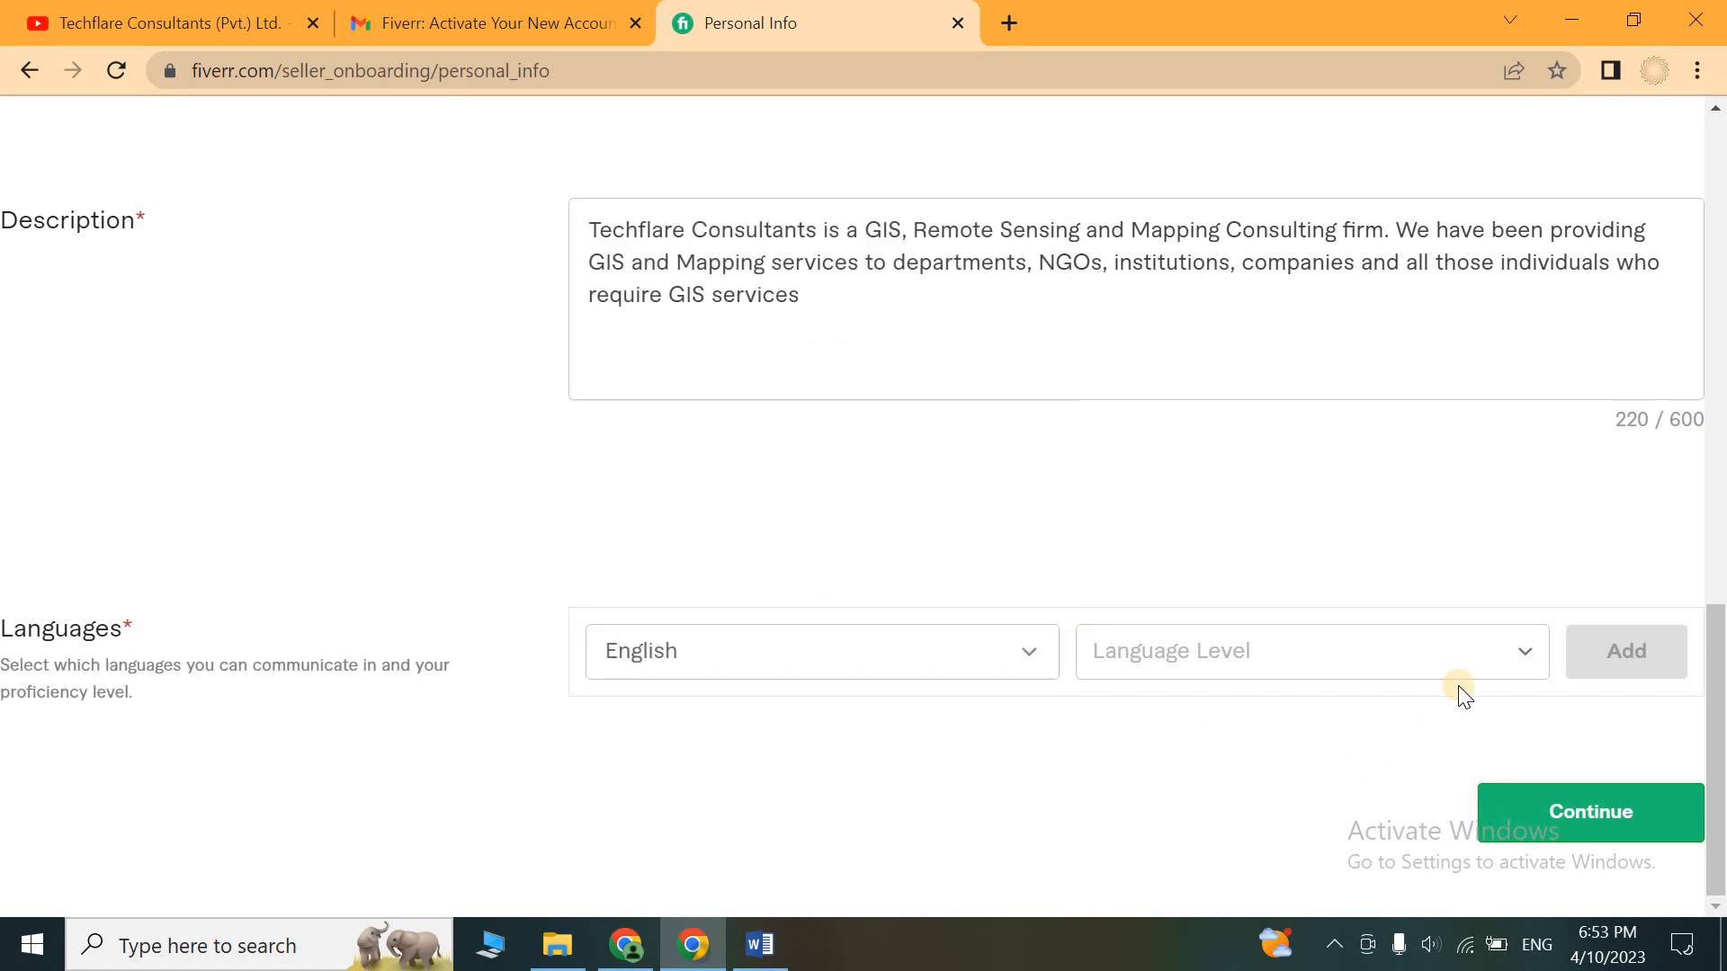
click(1532, 664)
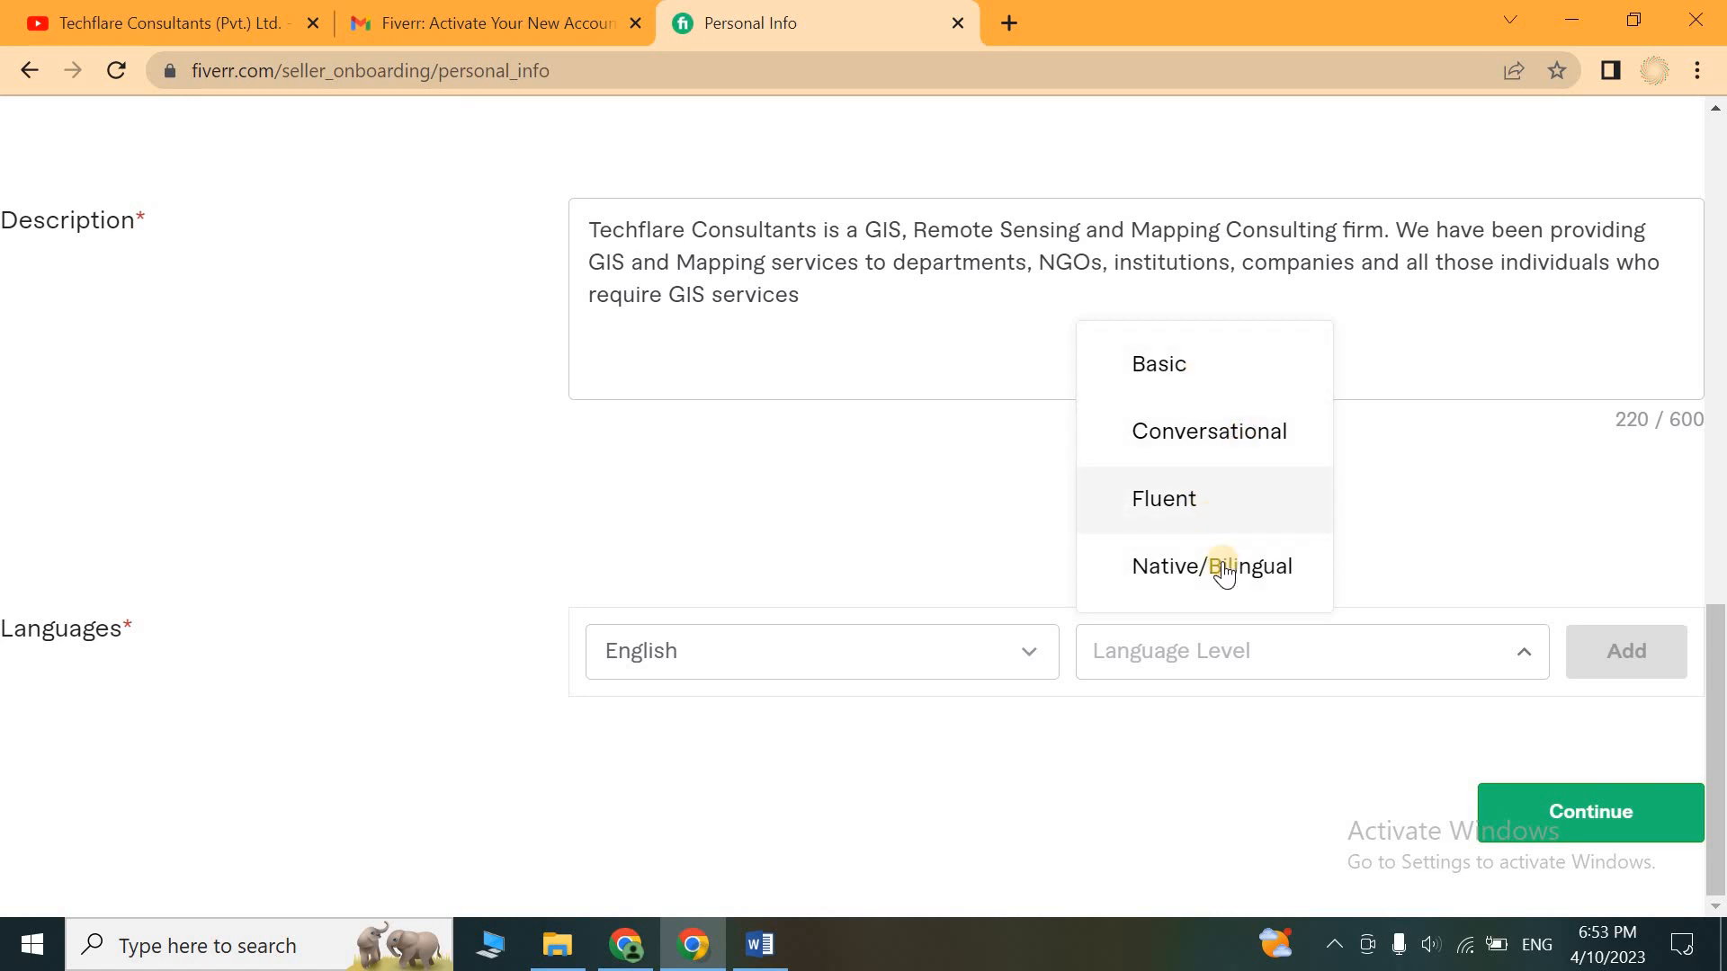
click(1276, 529)
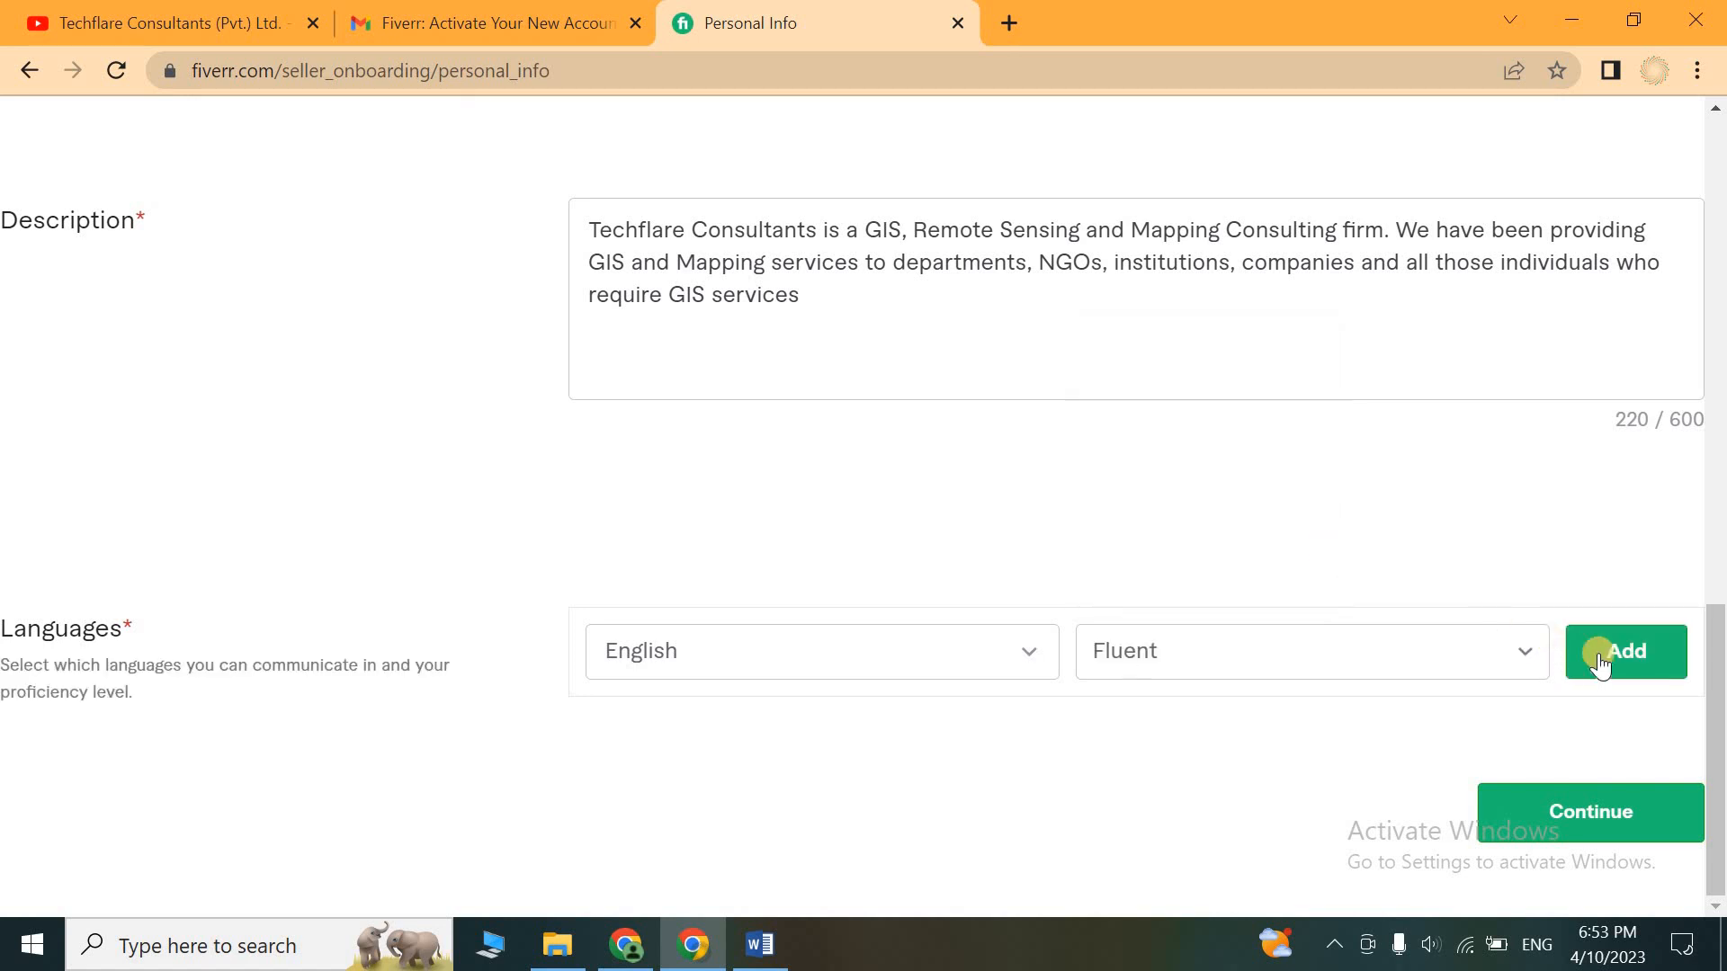
click(1623, 654)
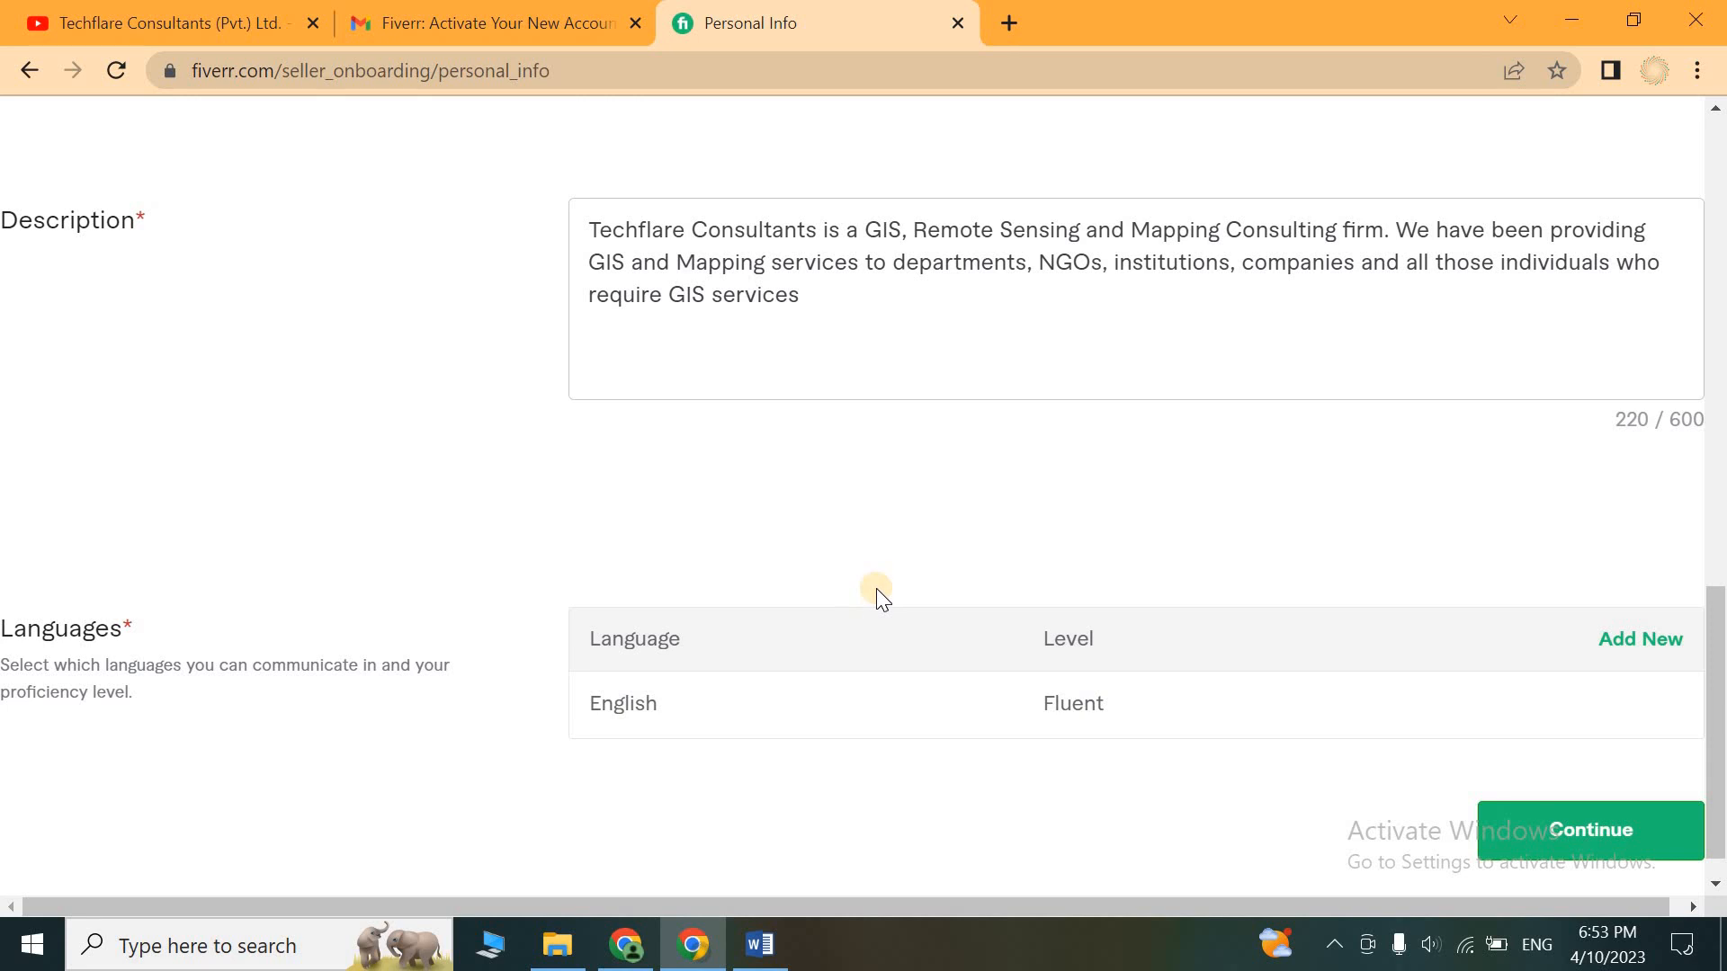
scroll(876, 588, down, 1)
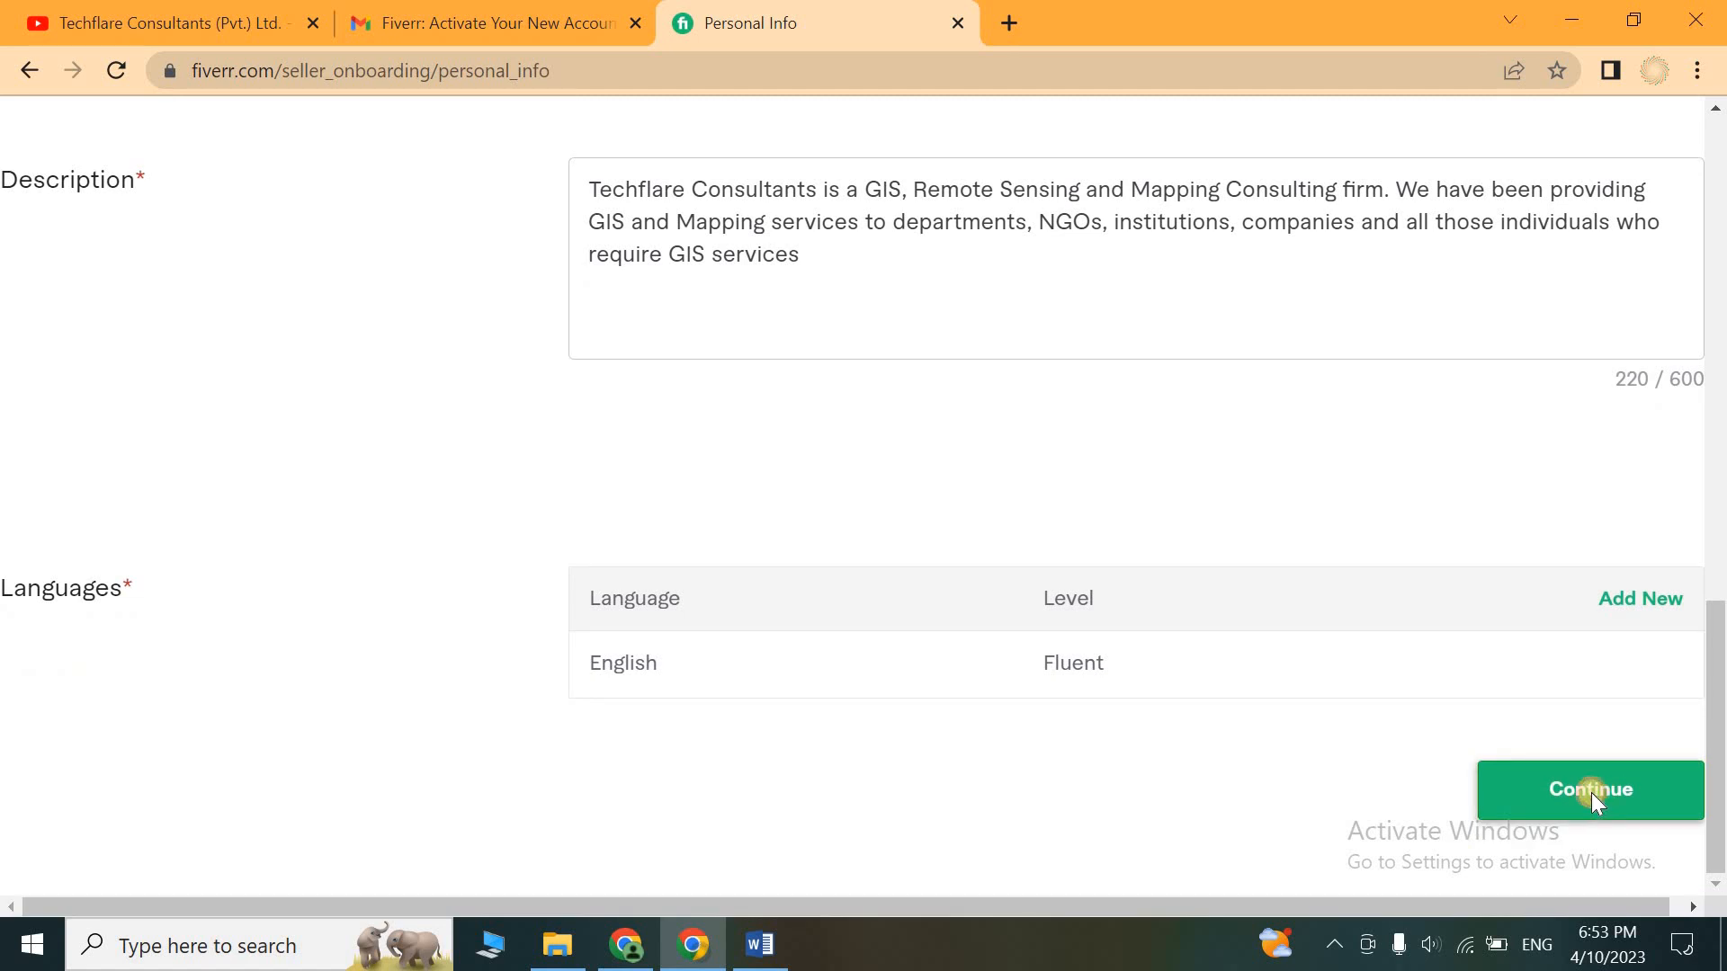
click(1590, 792)
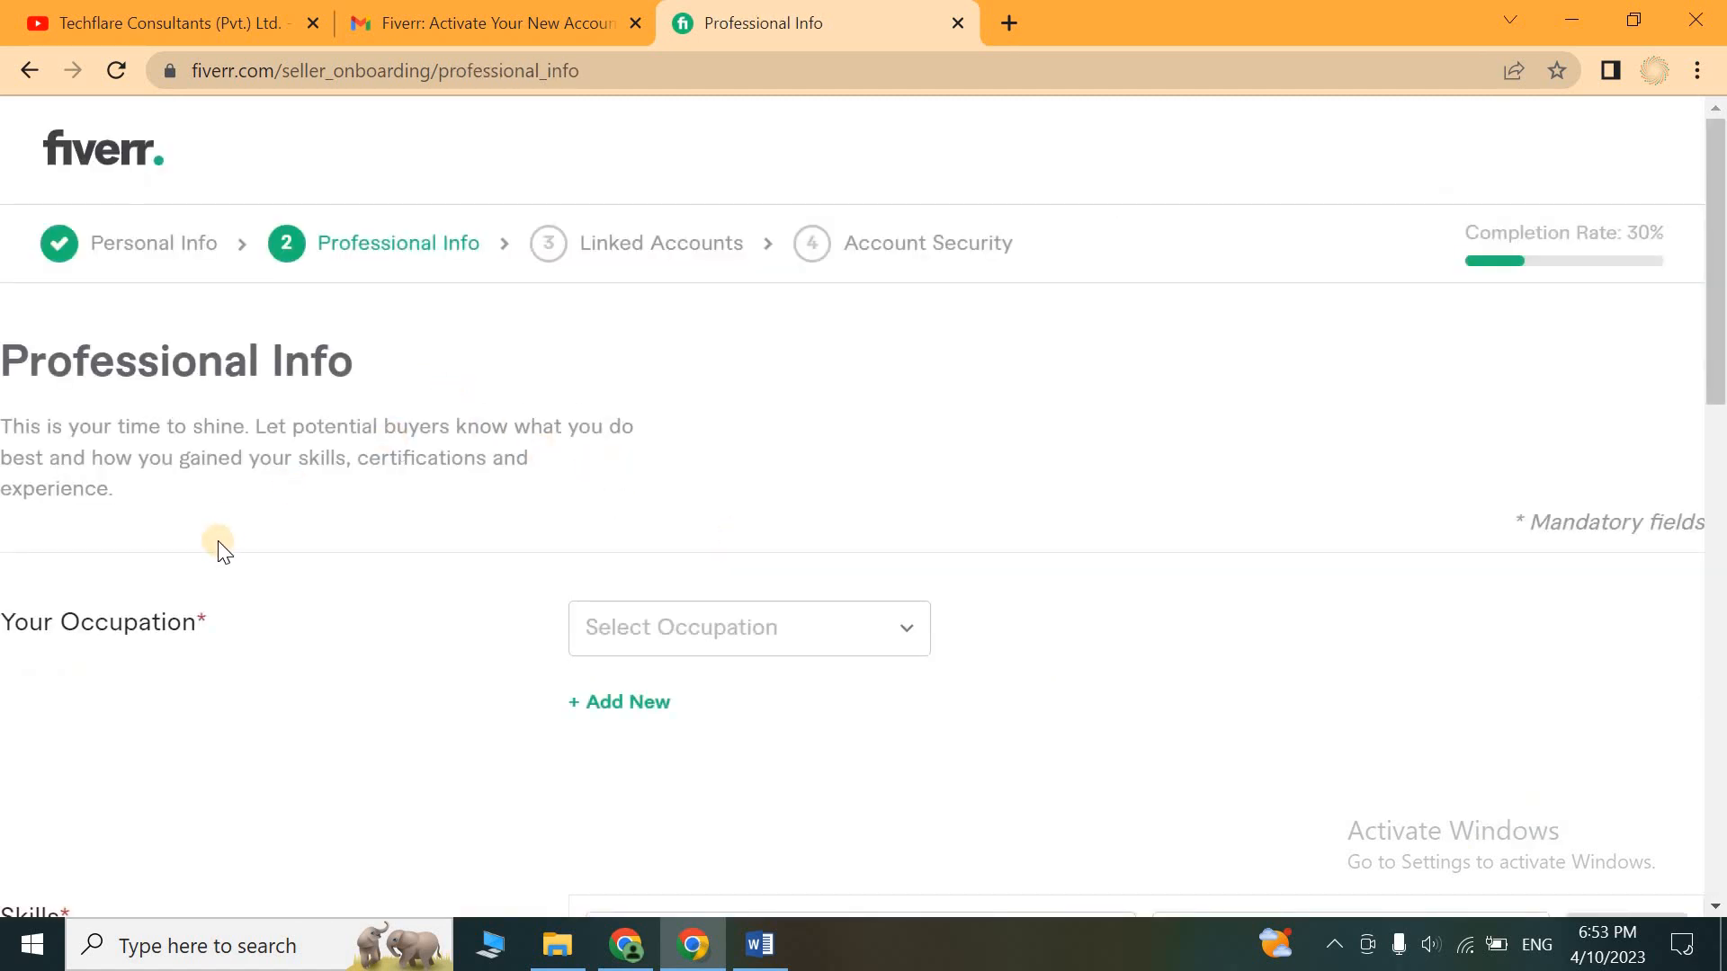
Step: Set the occupation to Data, replacing the initial Business choice
click(887, 631)
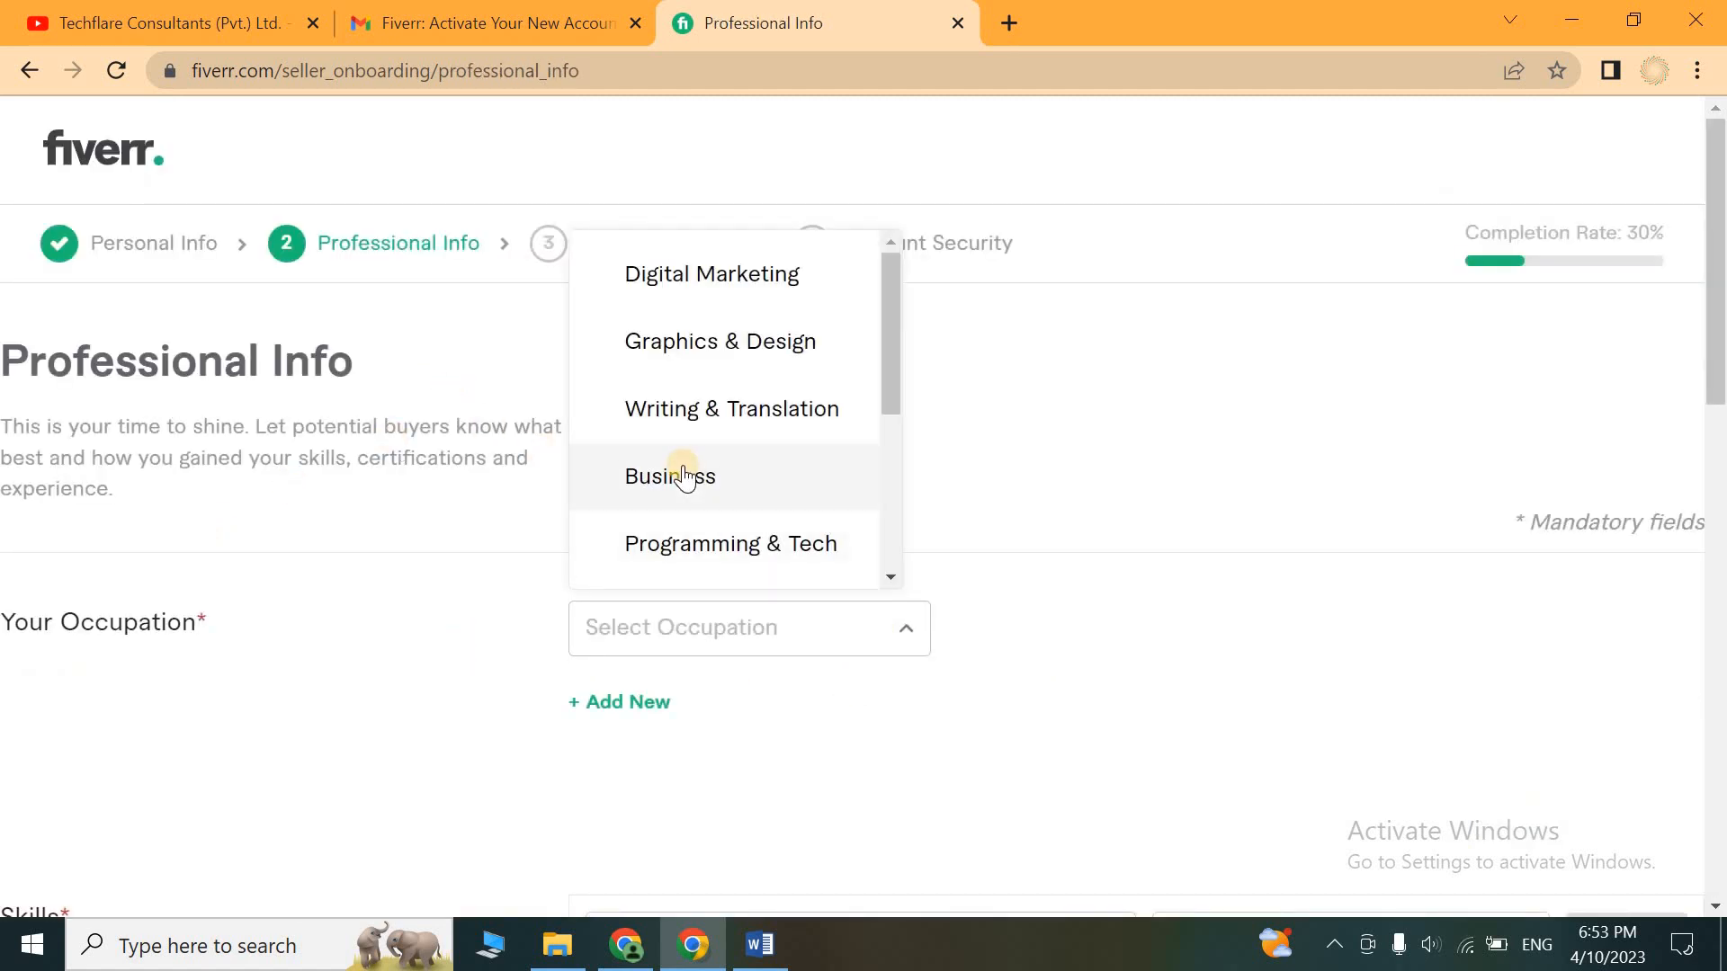
click(696, 493)
scroll(513, 490, down, 5)
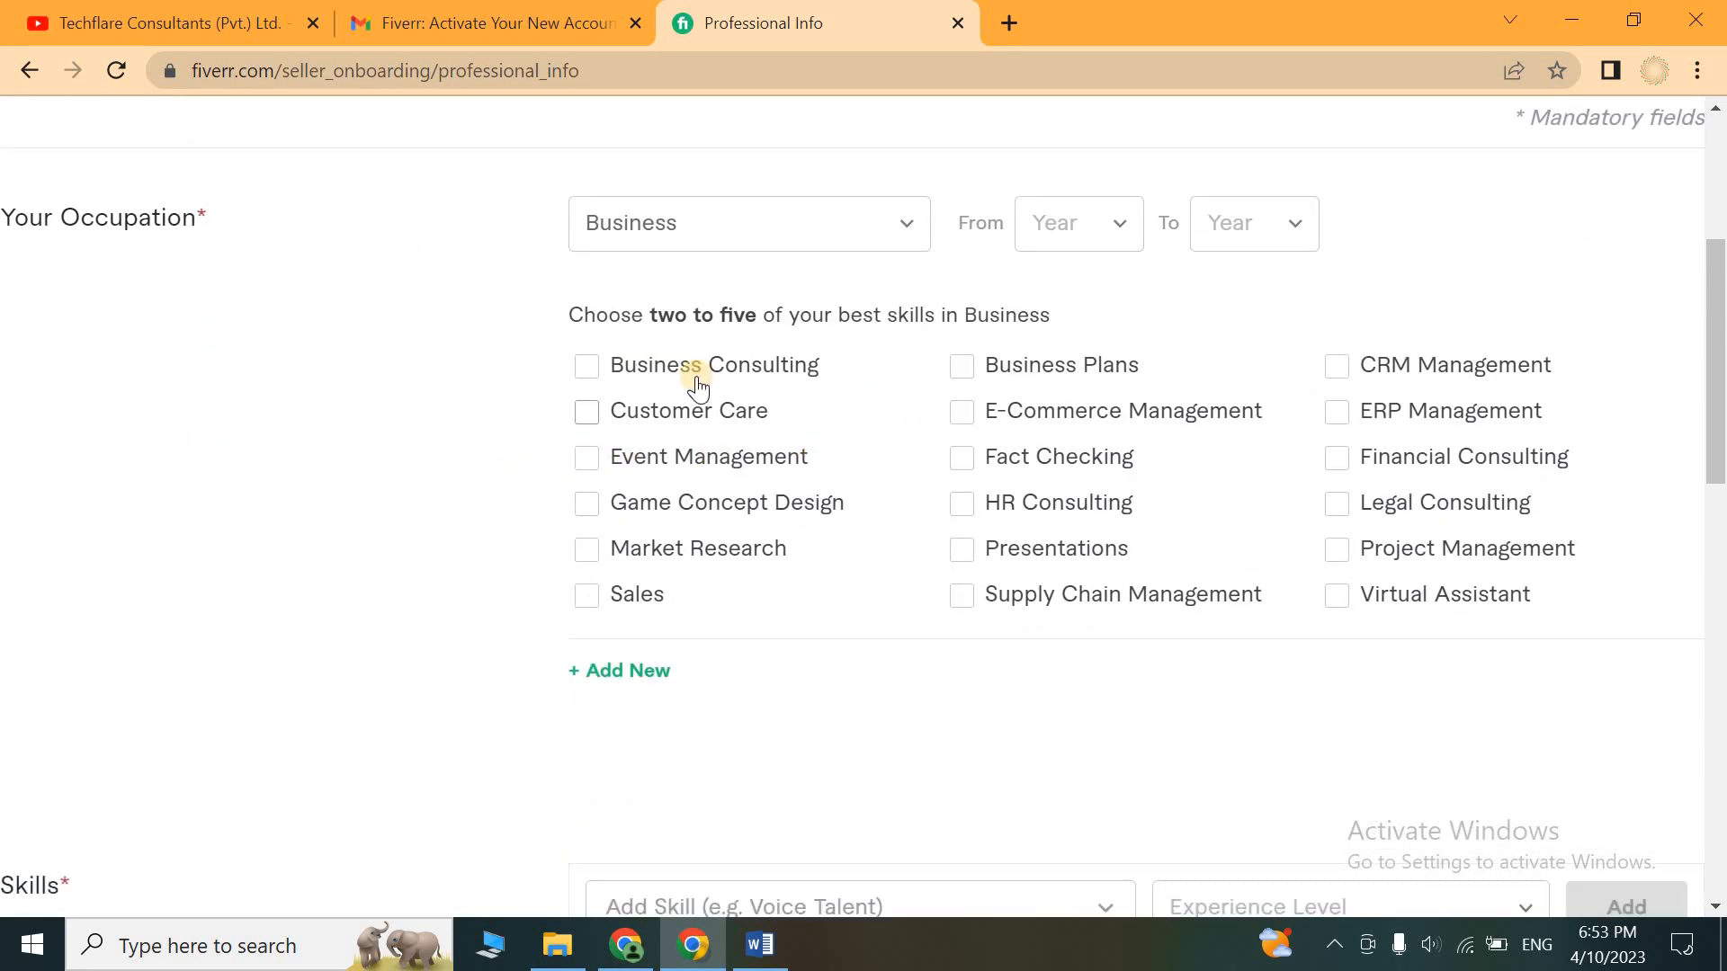
click(899, 234)
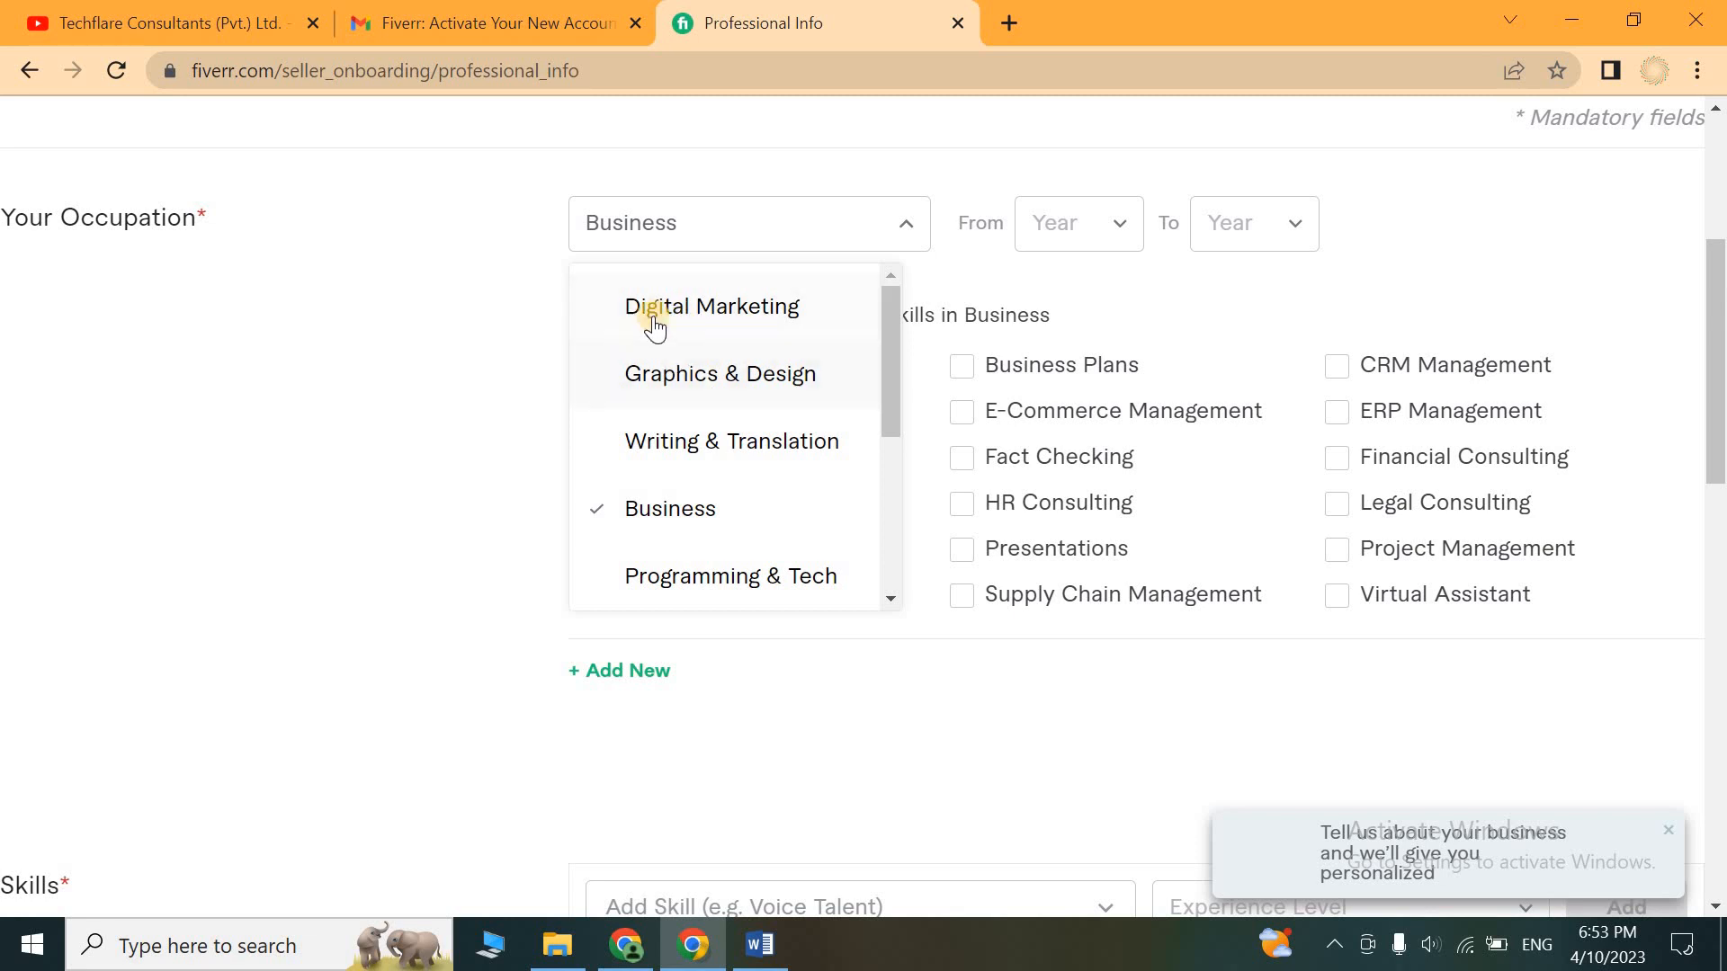
scroll(681, 328, down, 1)
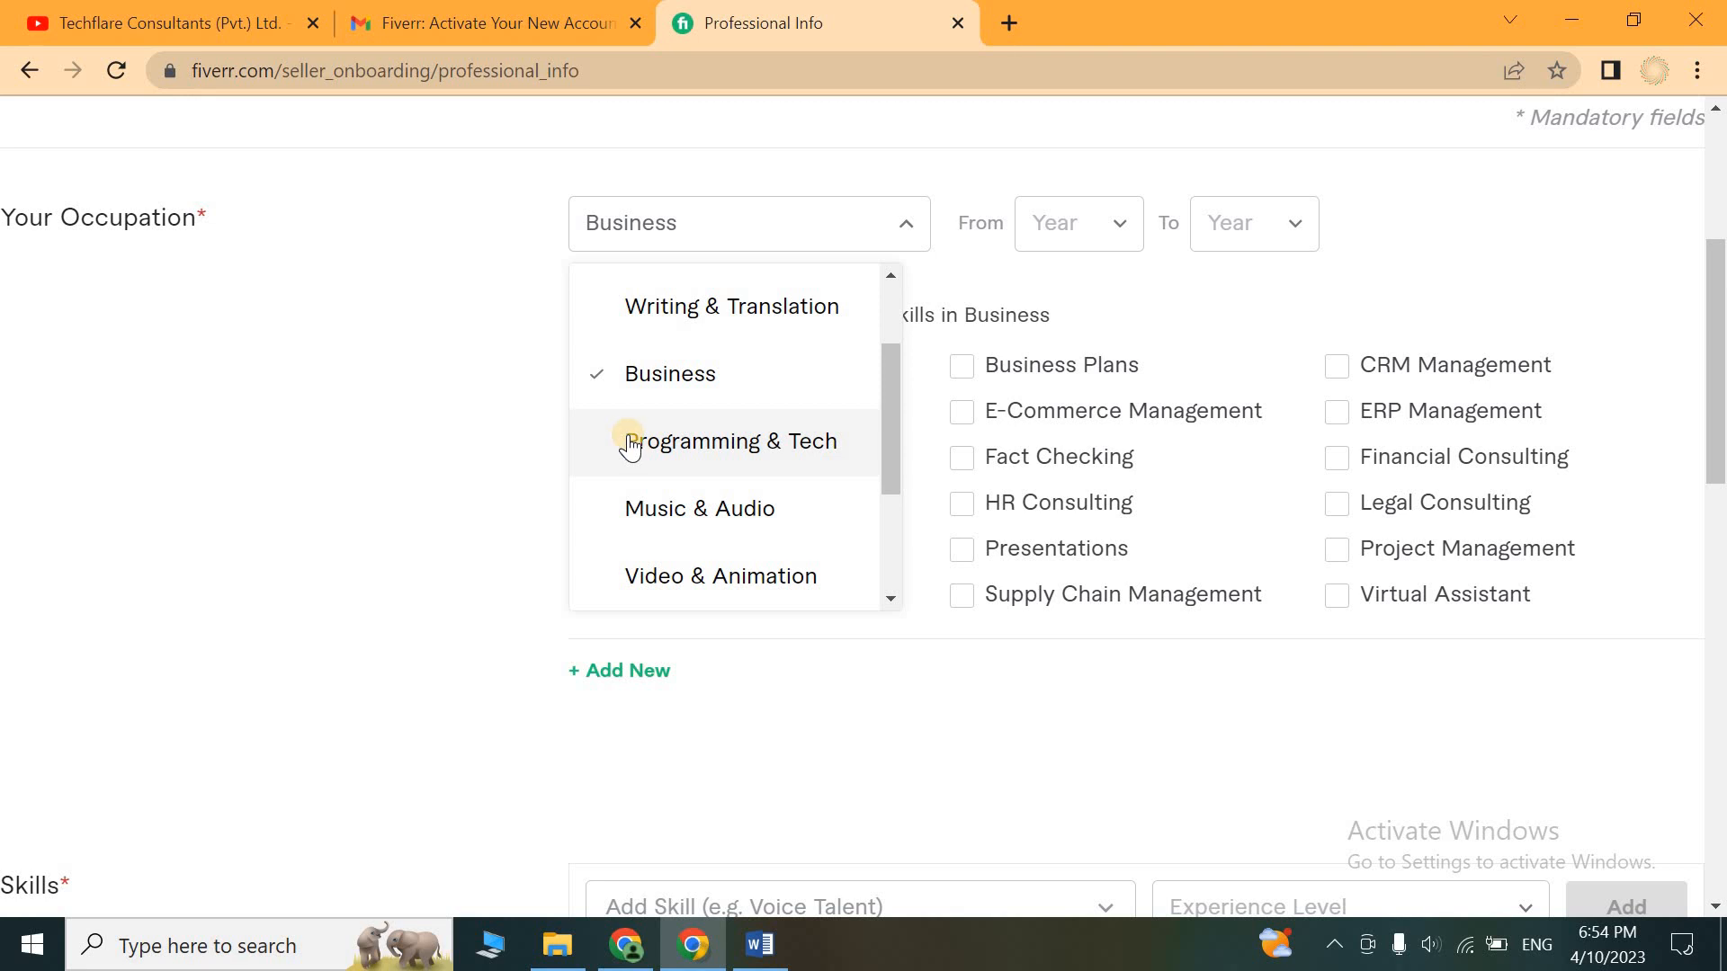
scroll(643, 440, down, 1)
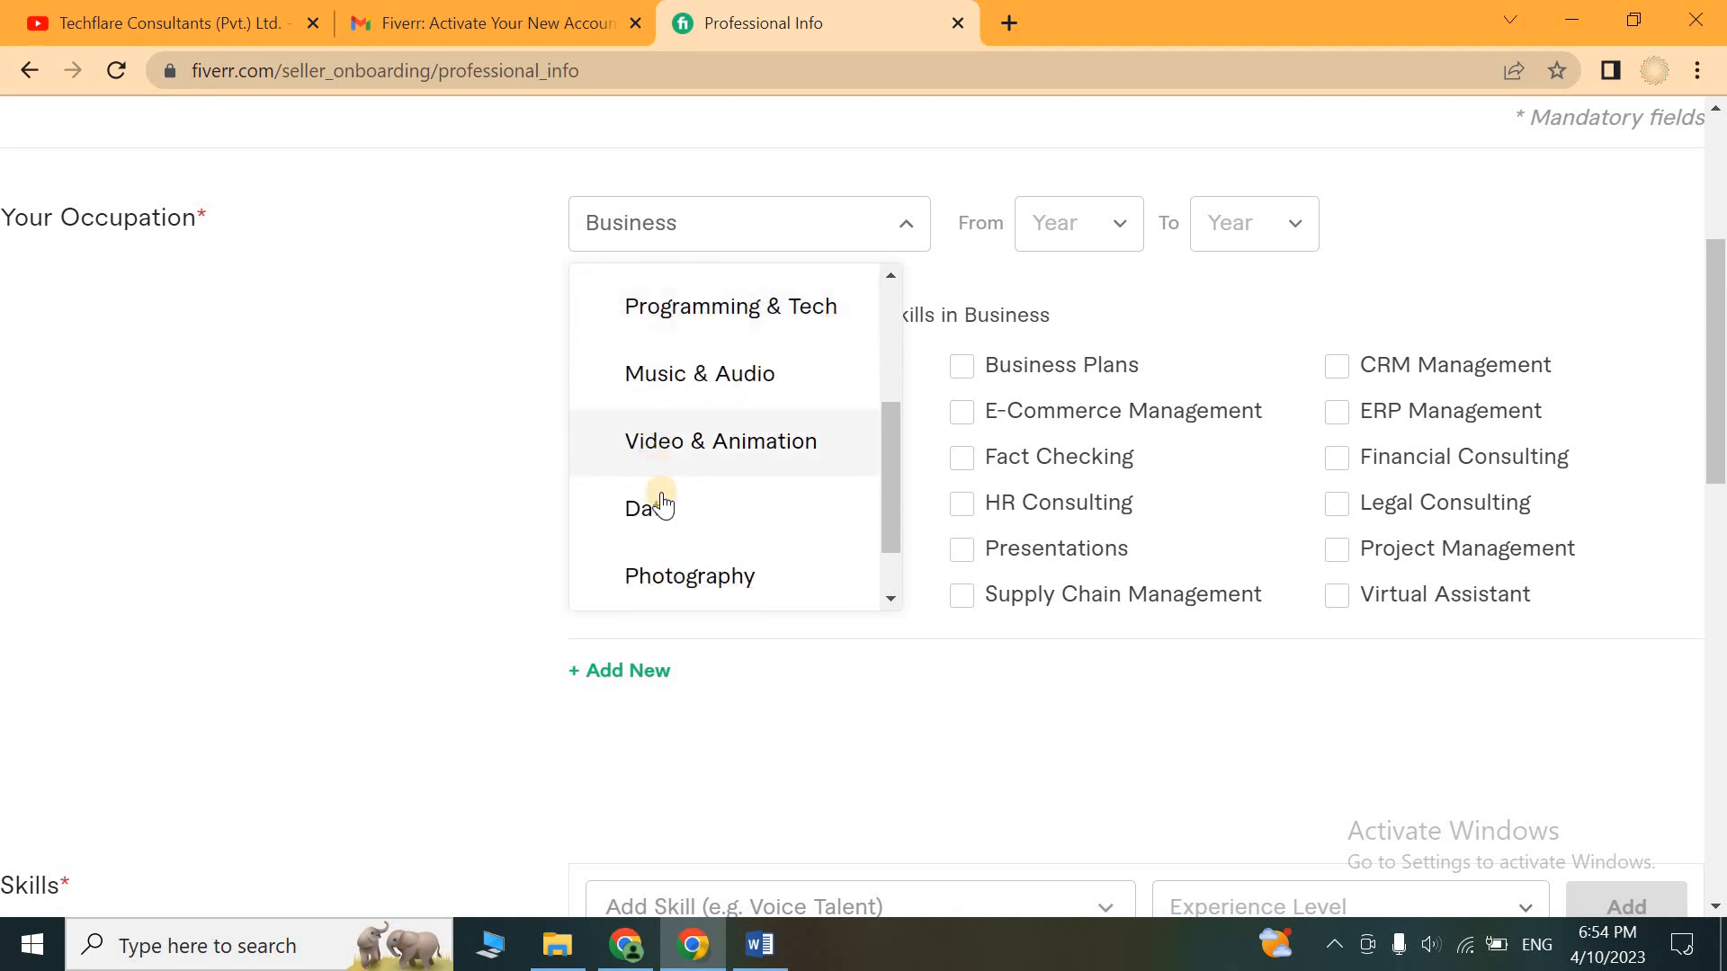
click(695, 518)
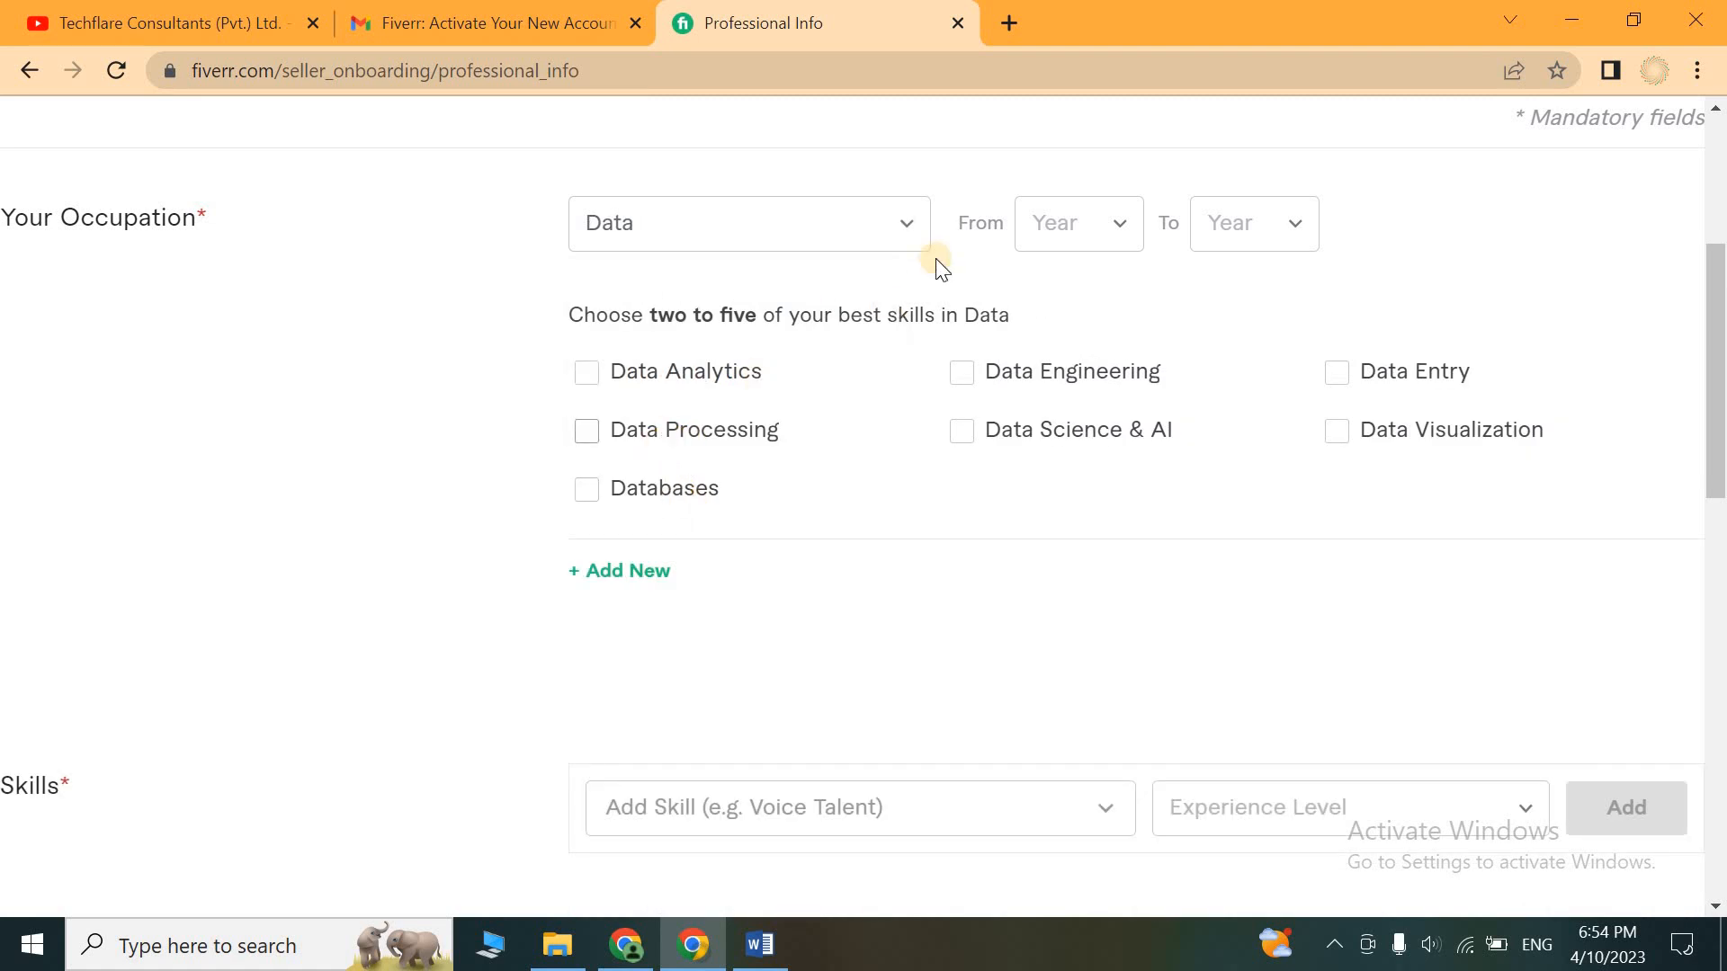
click(899, 230)
scroll(755, 449, down, 1)
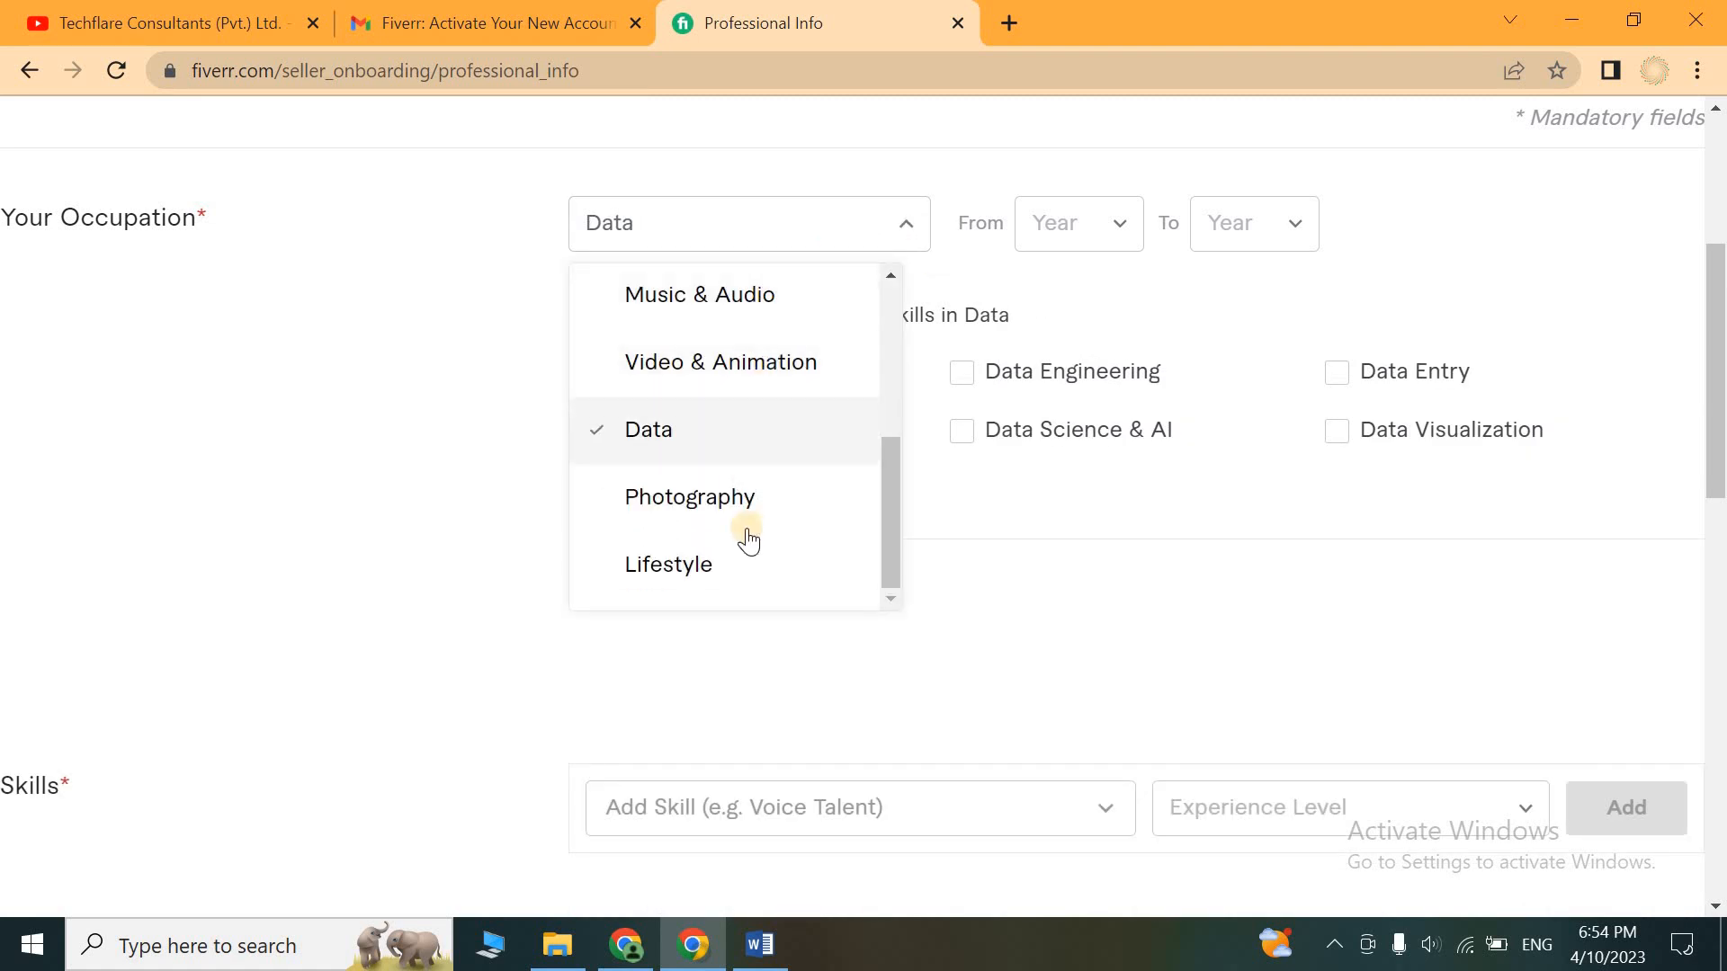
scroll(725, 565, down, 1)
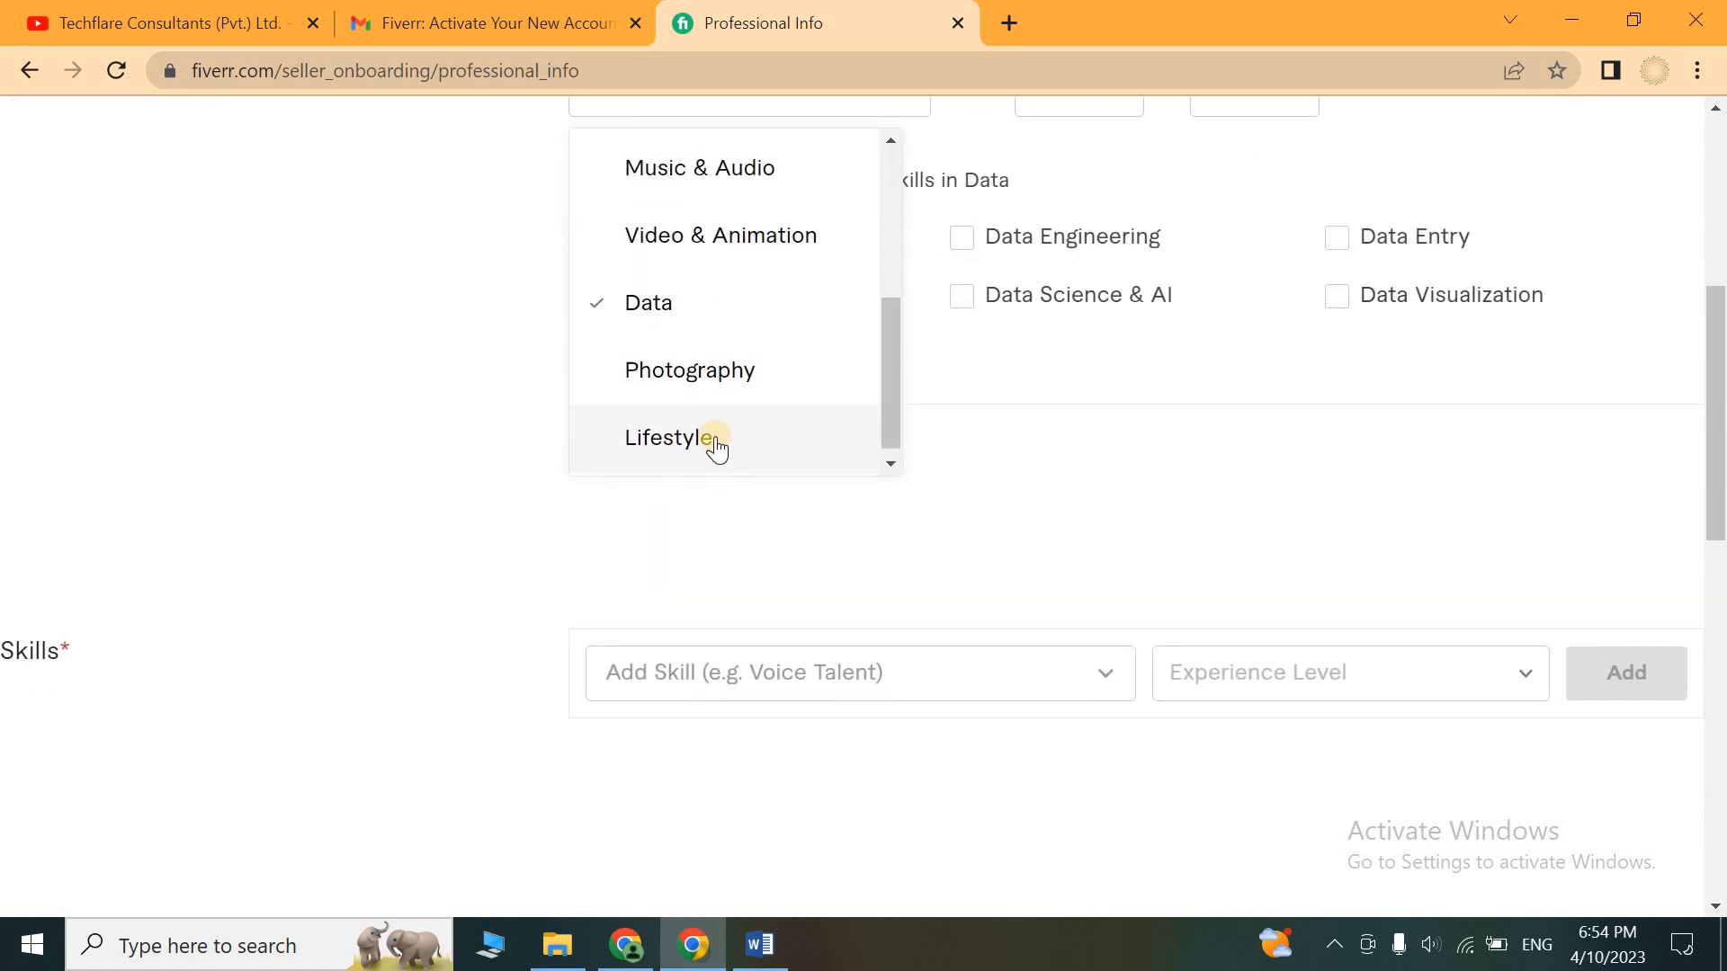
scroll(710, 441, up, 1)
click(684, 425)
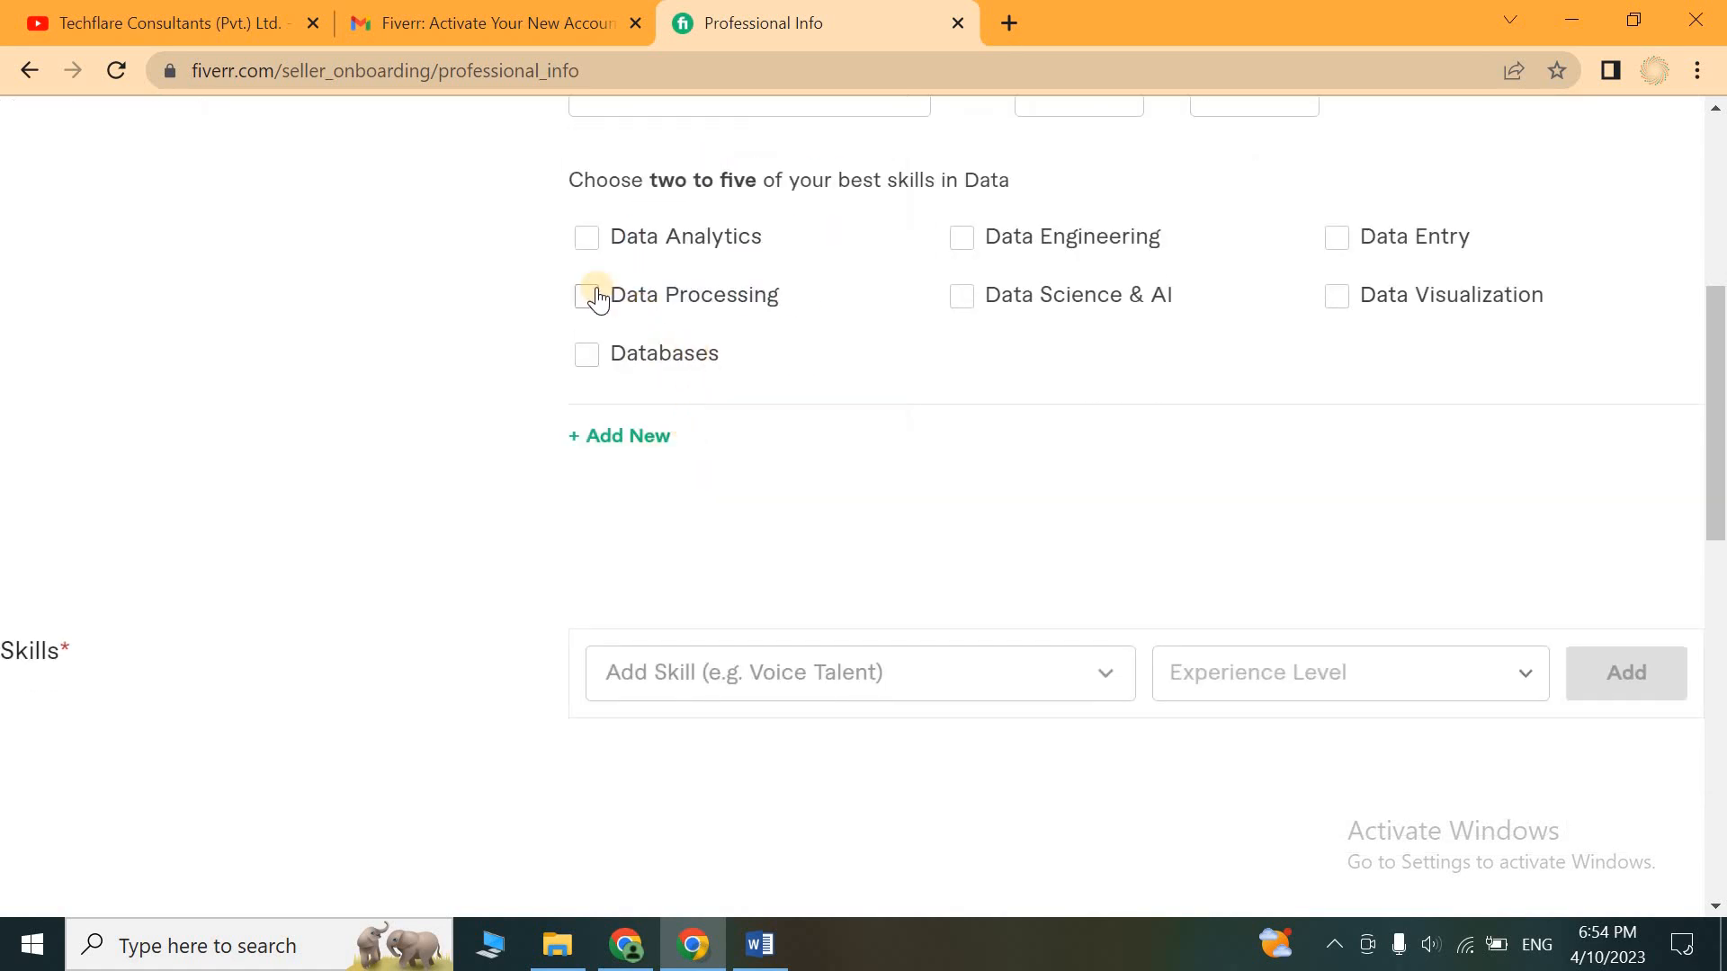
Step: Tick Data Analytics and Data Visualization as best skills
click(589, 245)
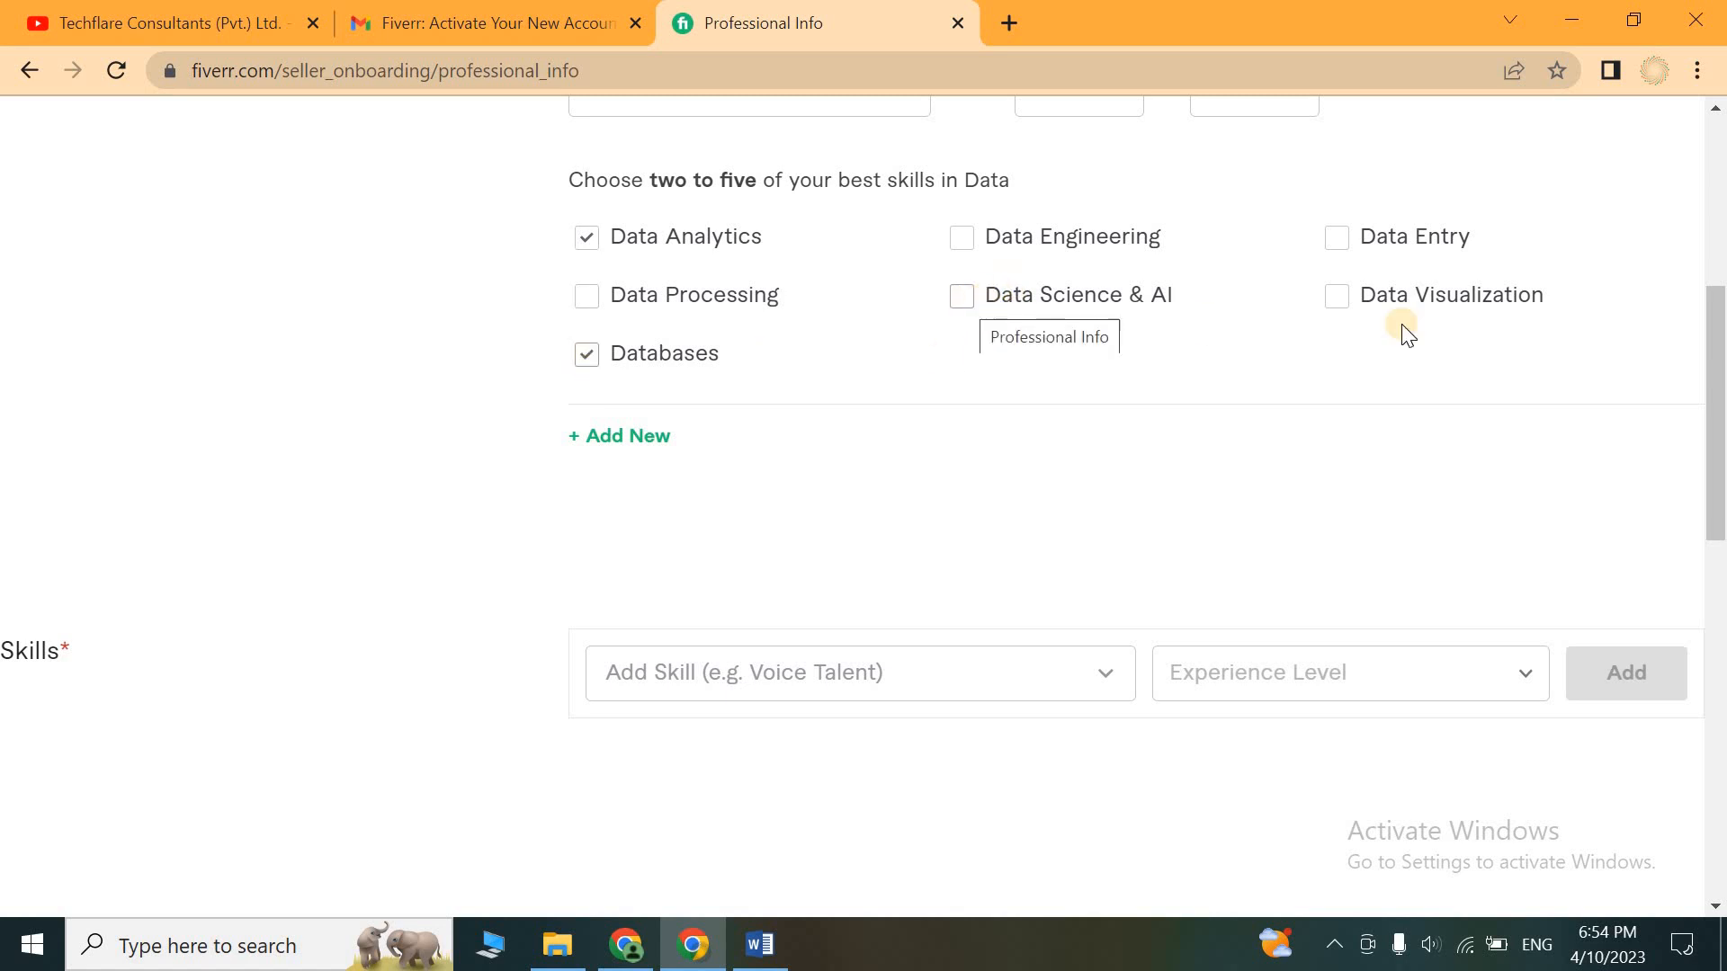
click(1337, 299)
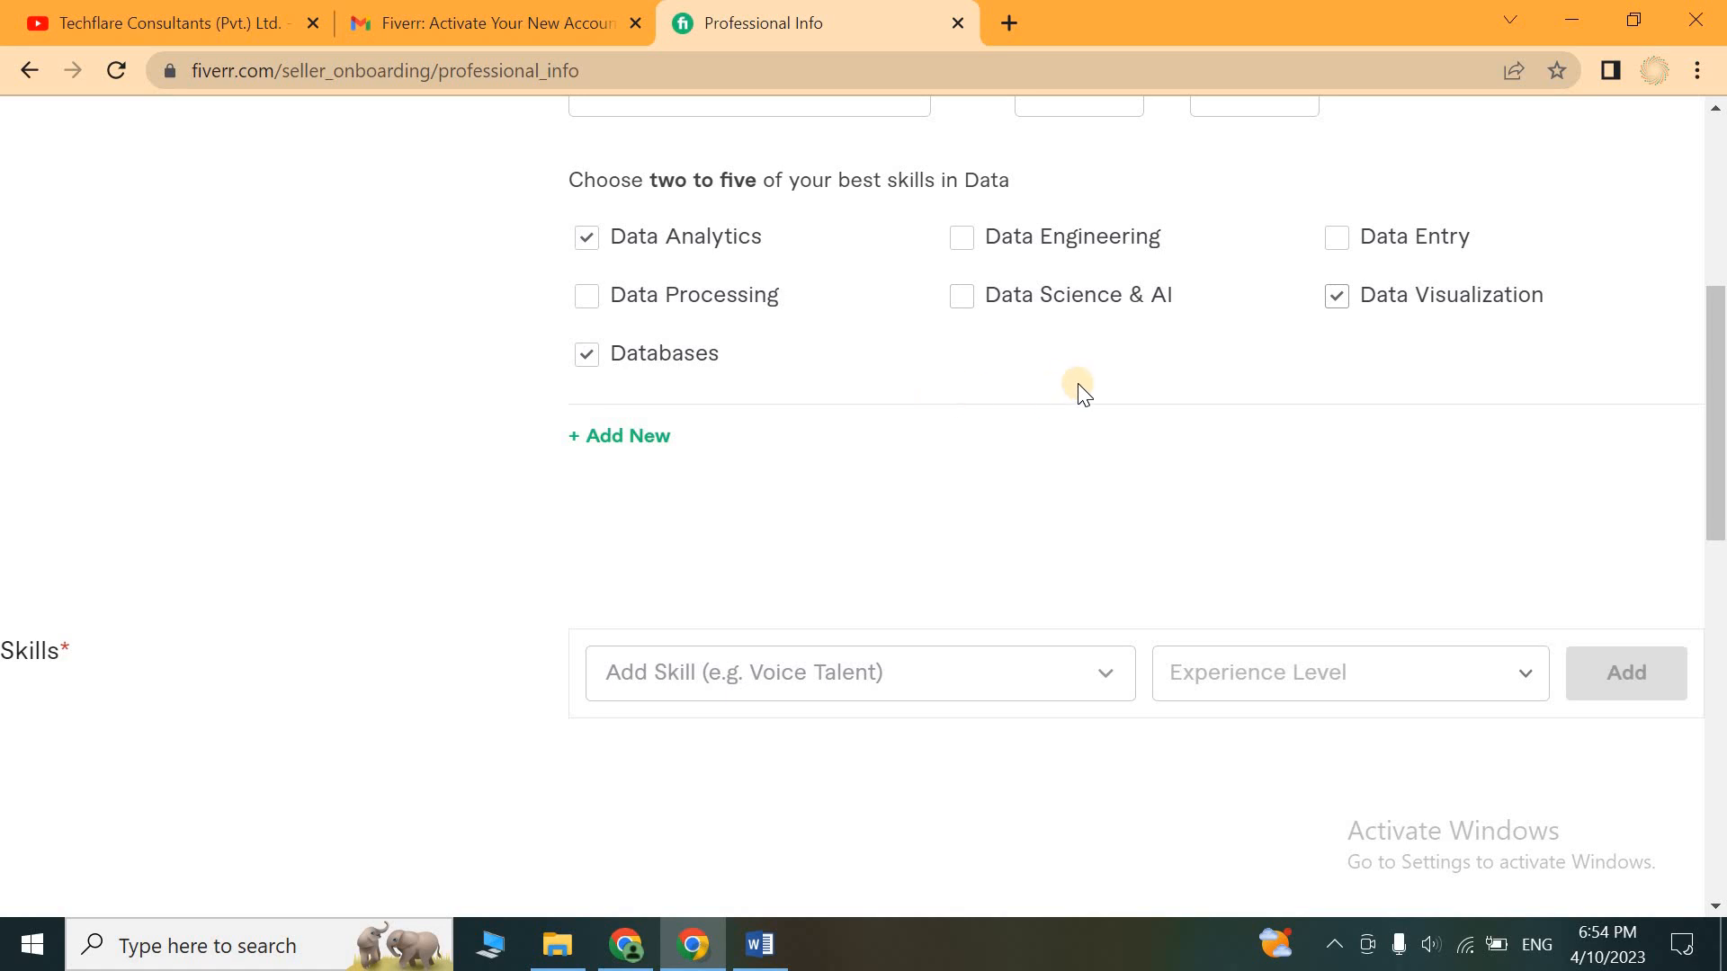
scroll(906, 433, down, 1)
scroll(905, 432, down, 3)
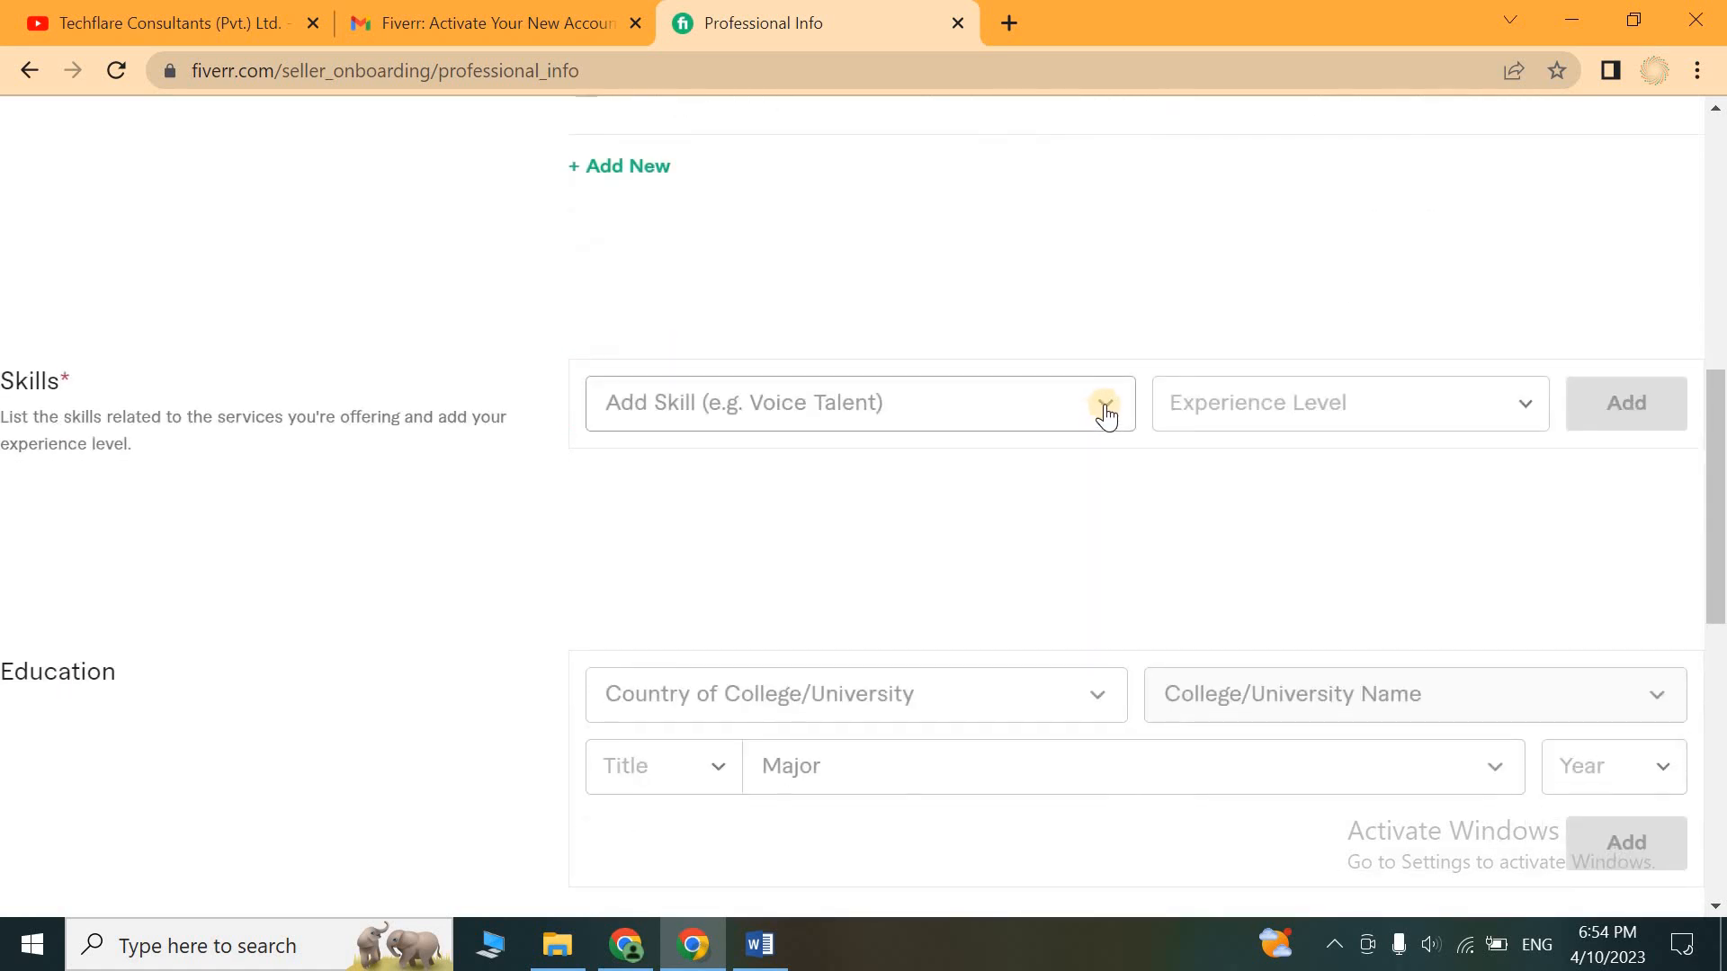
Step: Add the skill GIS mapping at Expert level
click(926, 412)
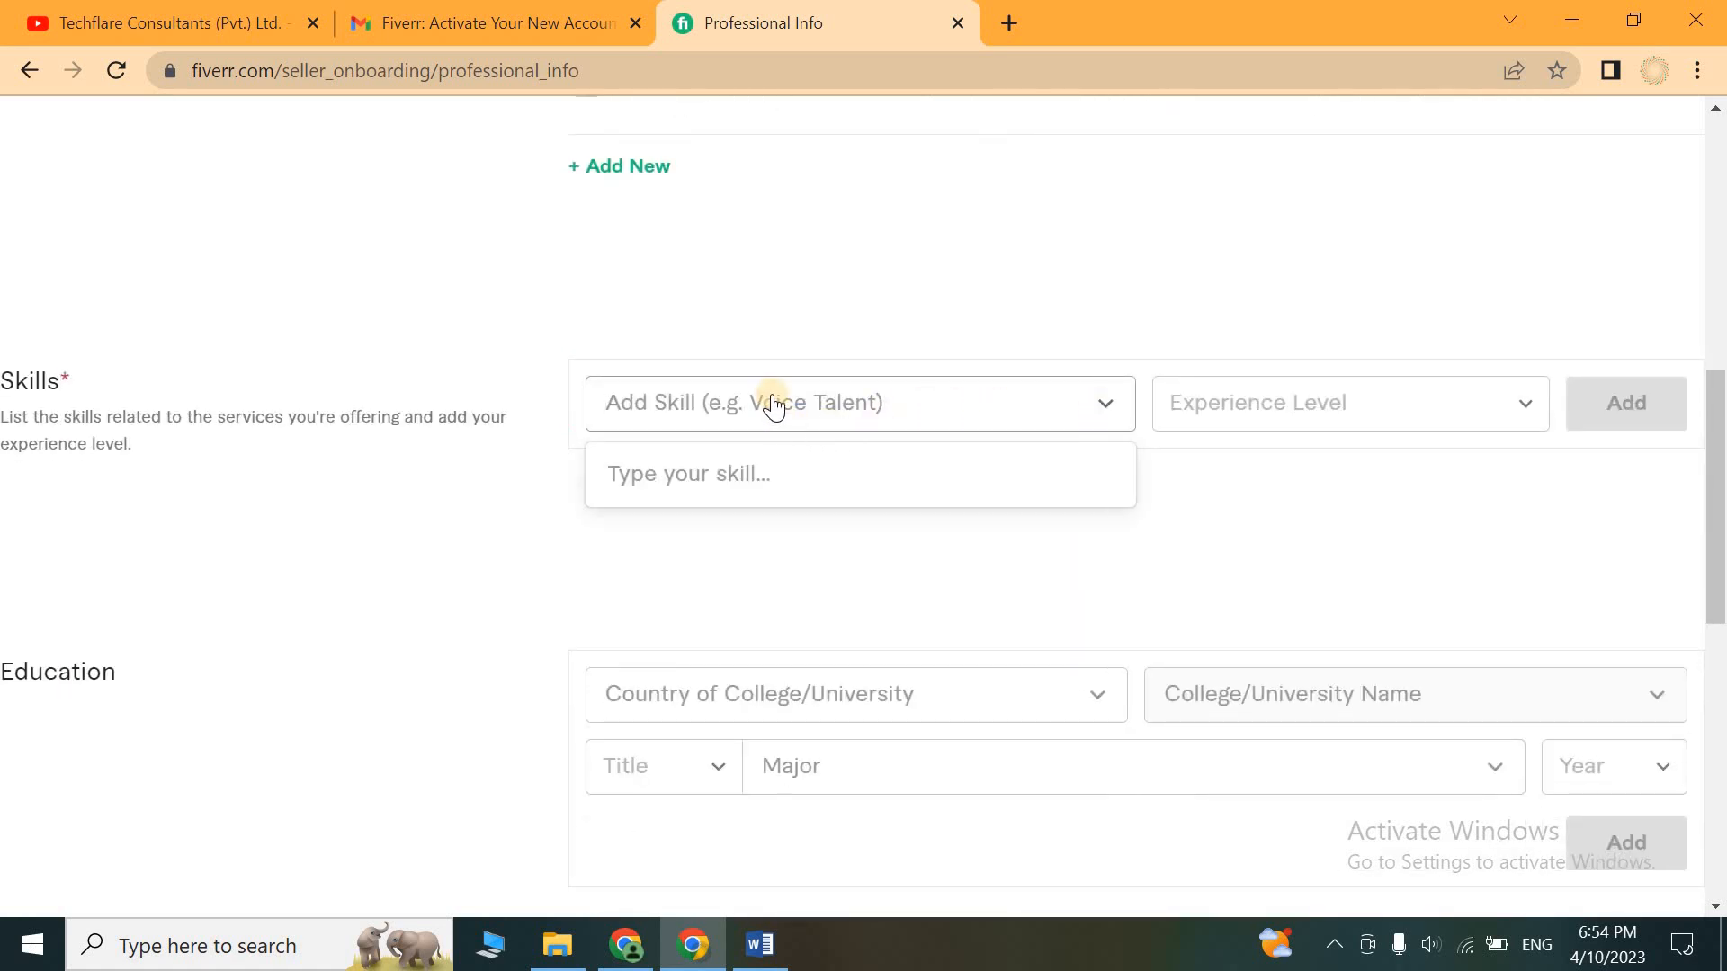
text(gis)
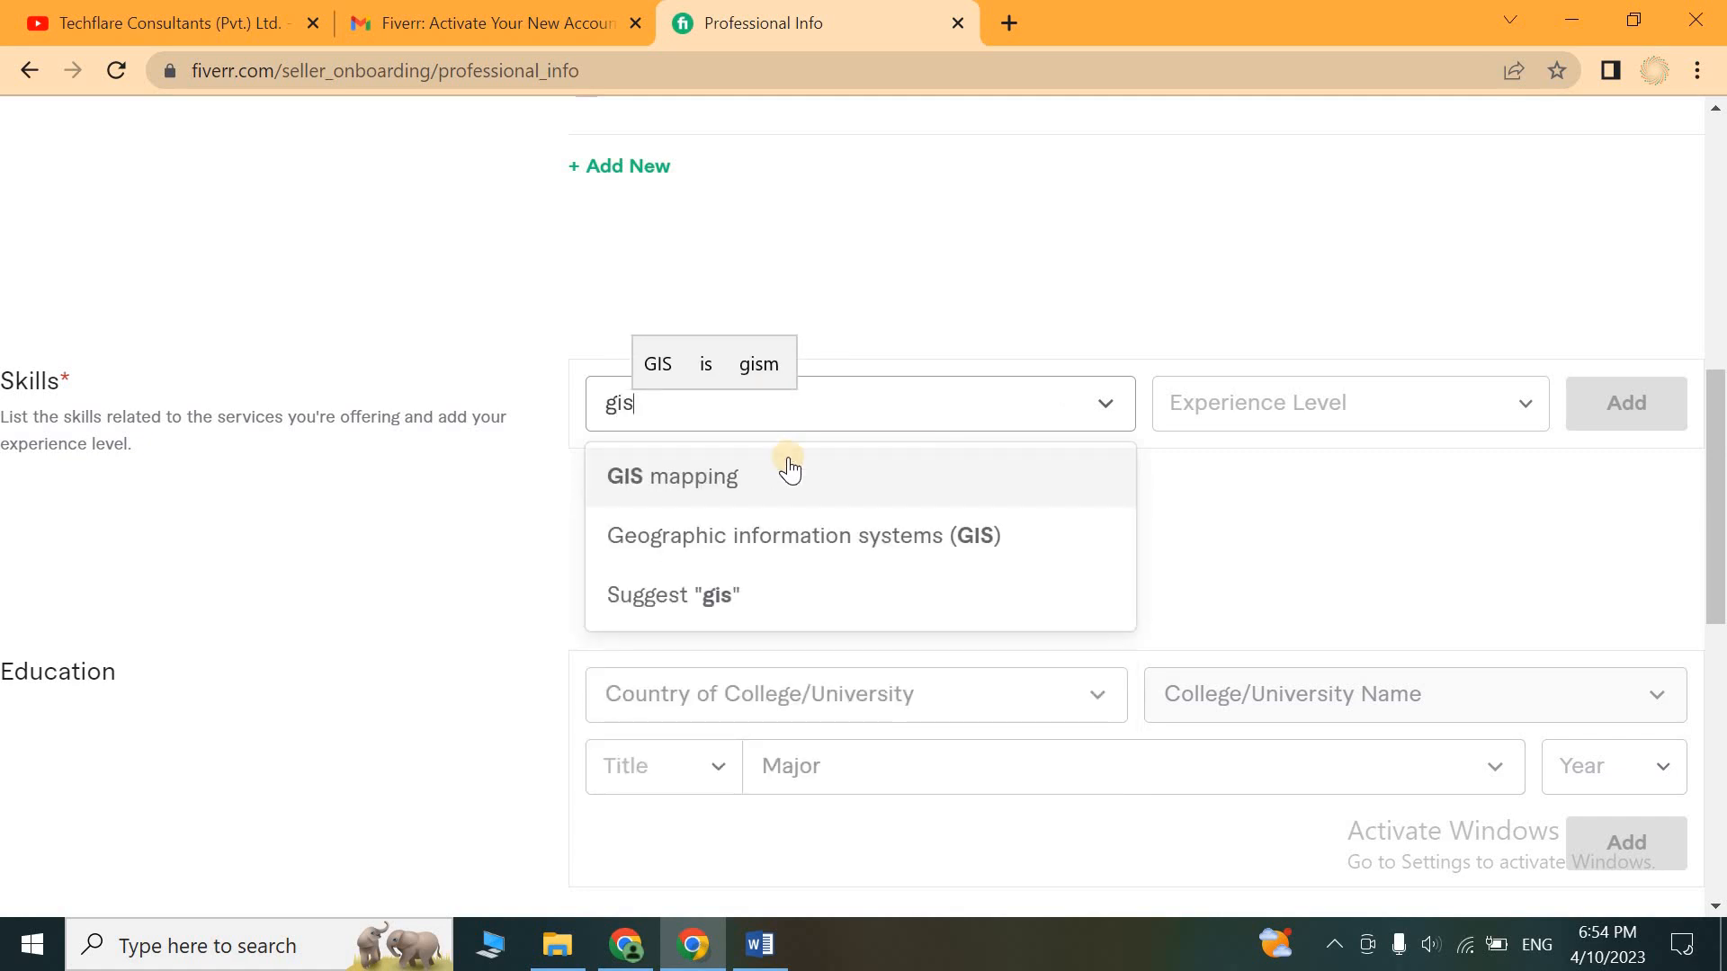
click(788, 480)
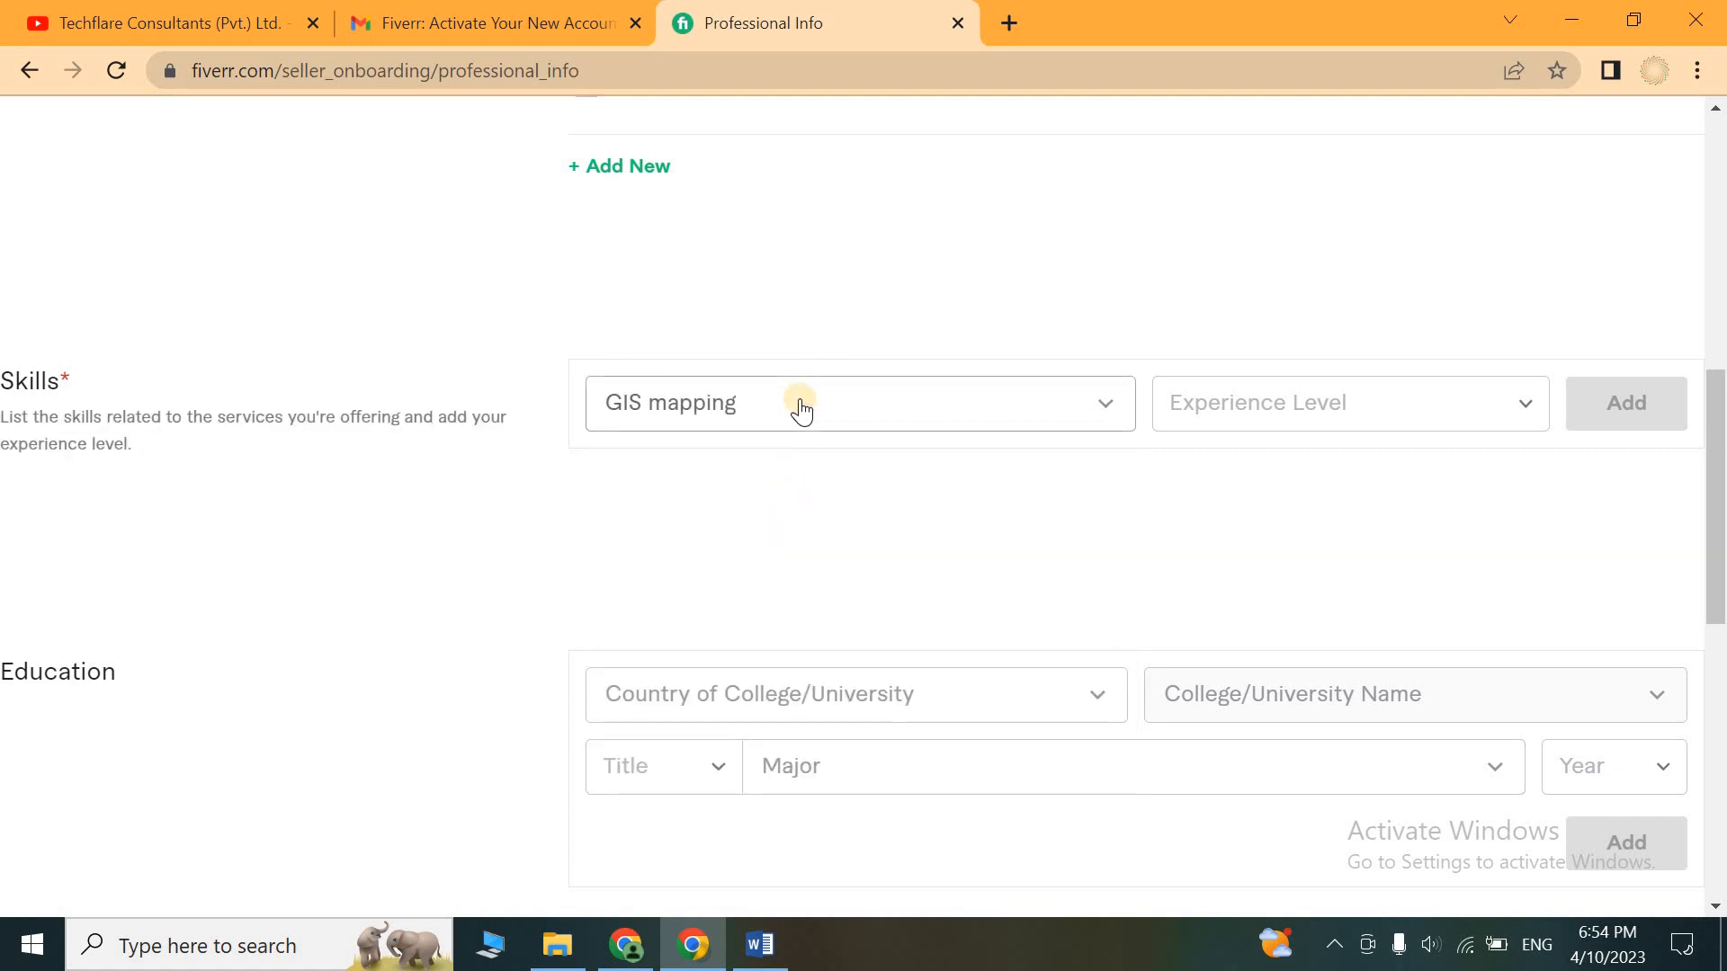
click(1302, 410)
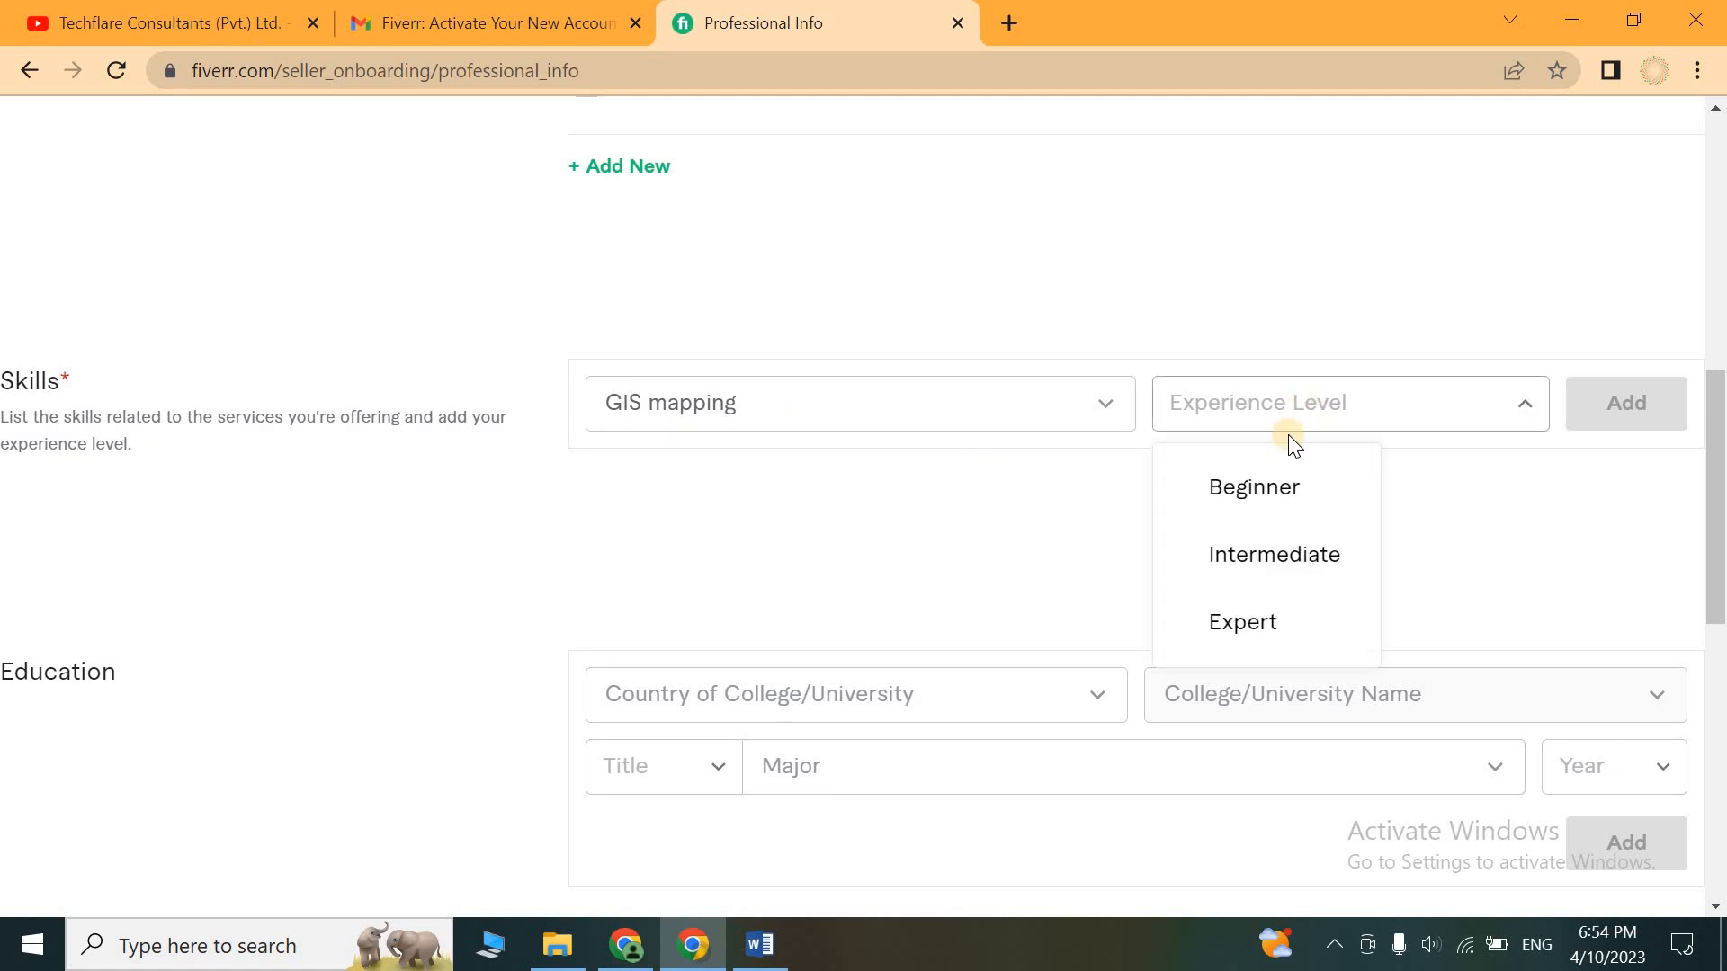
click(1259, 621)
click(1624, 396)
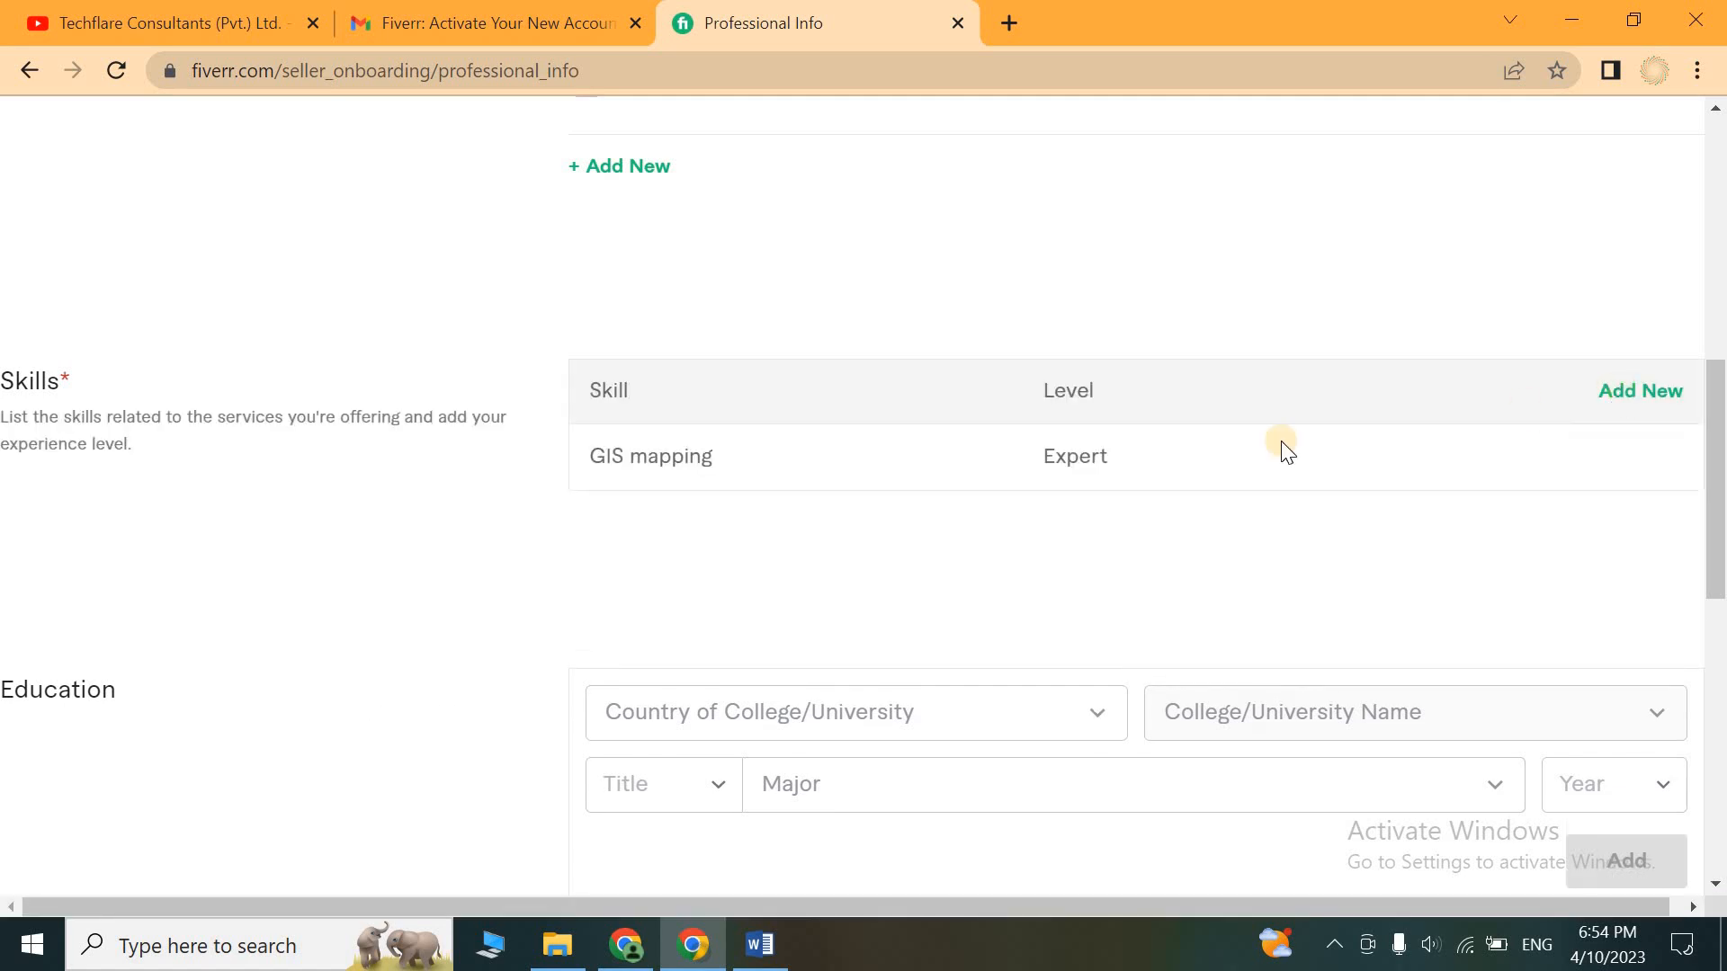
Step: Start another skill entry with Geographic information systems (GIS) selected
click(1632, 389)
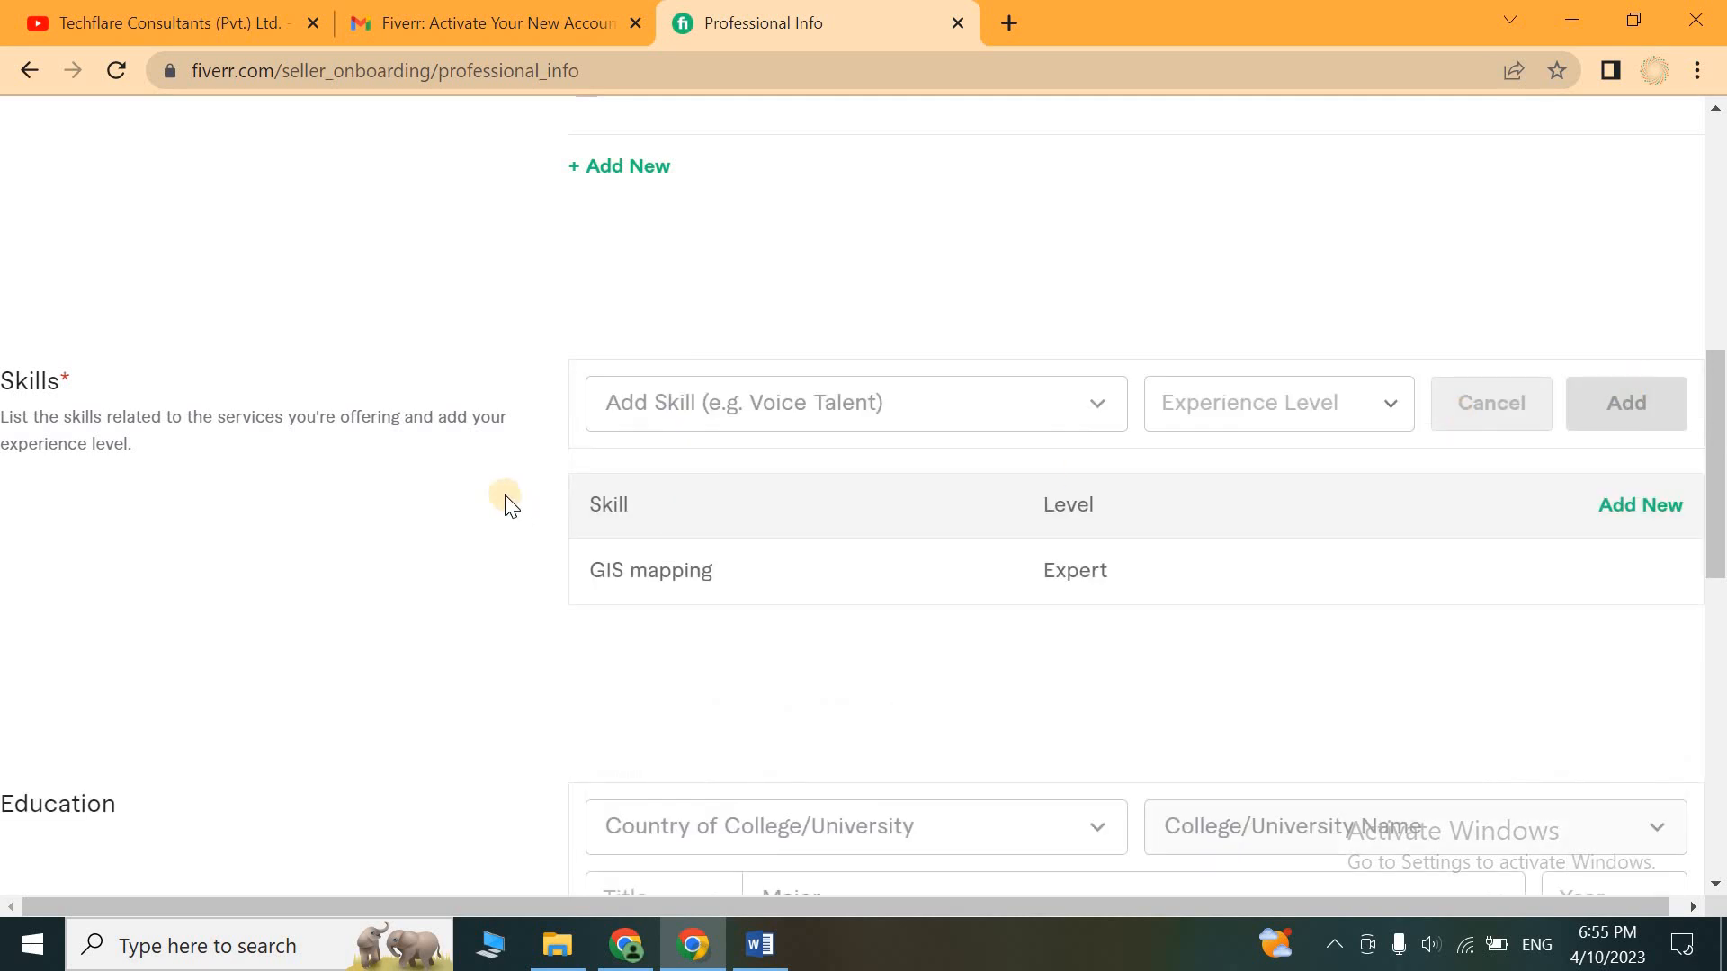
click(661, 407)
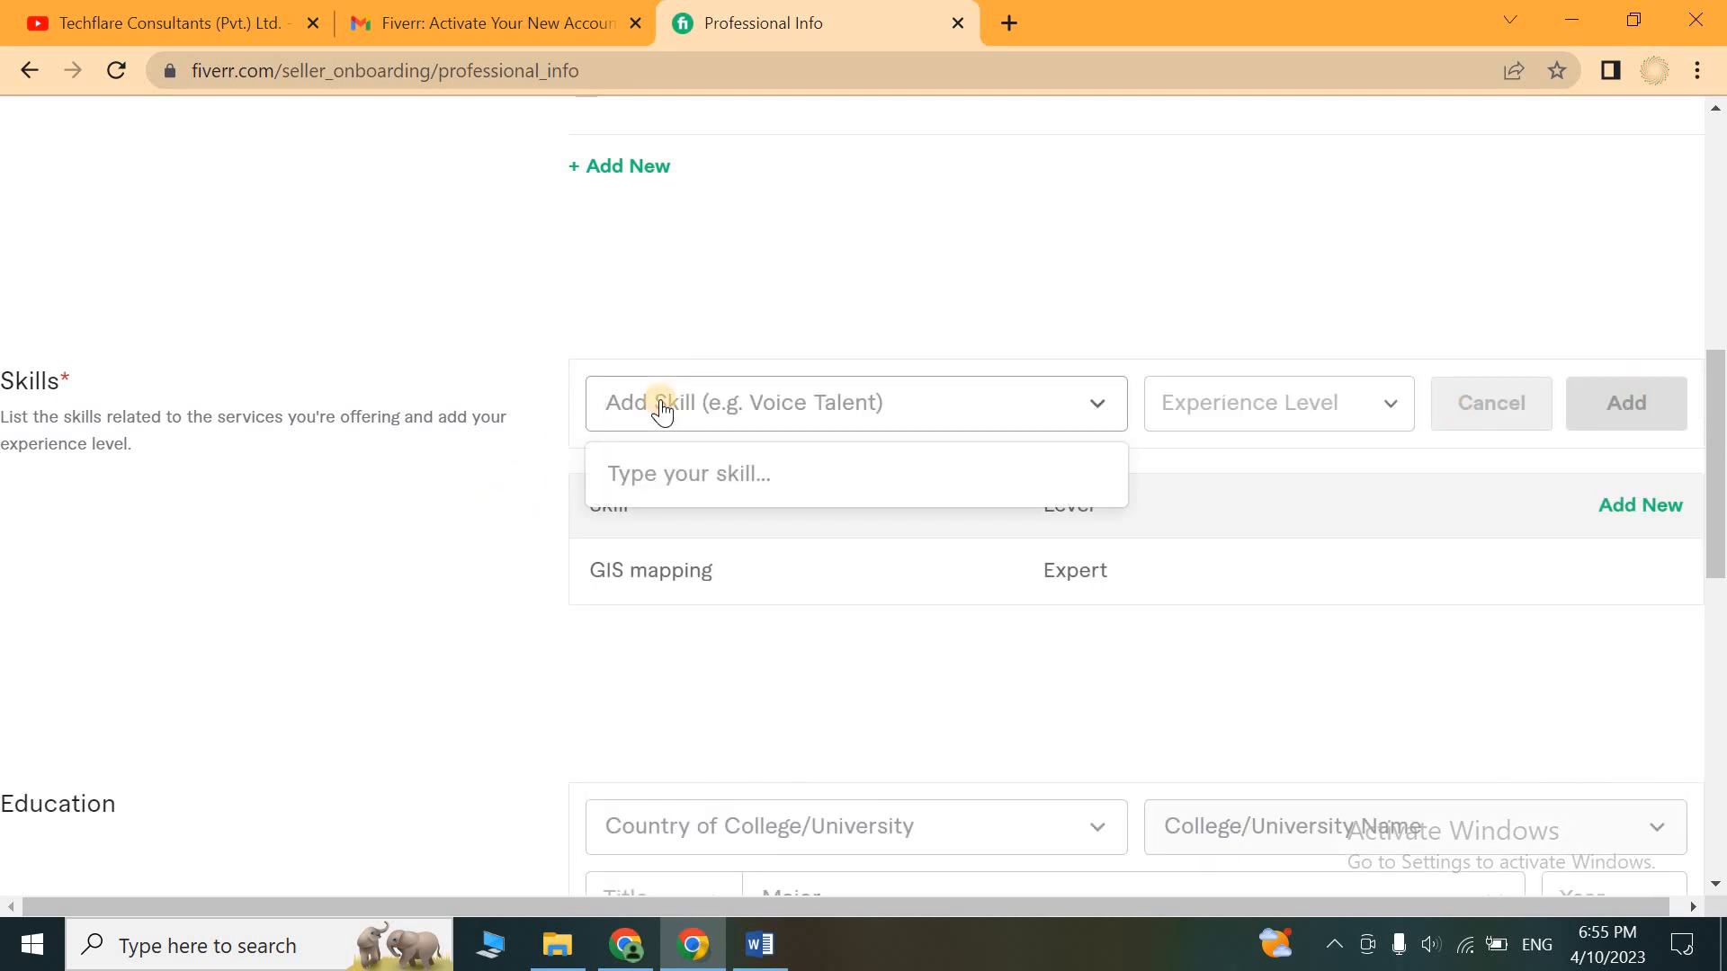
text(gis)
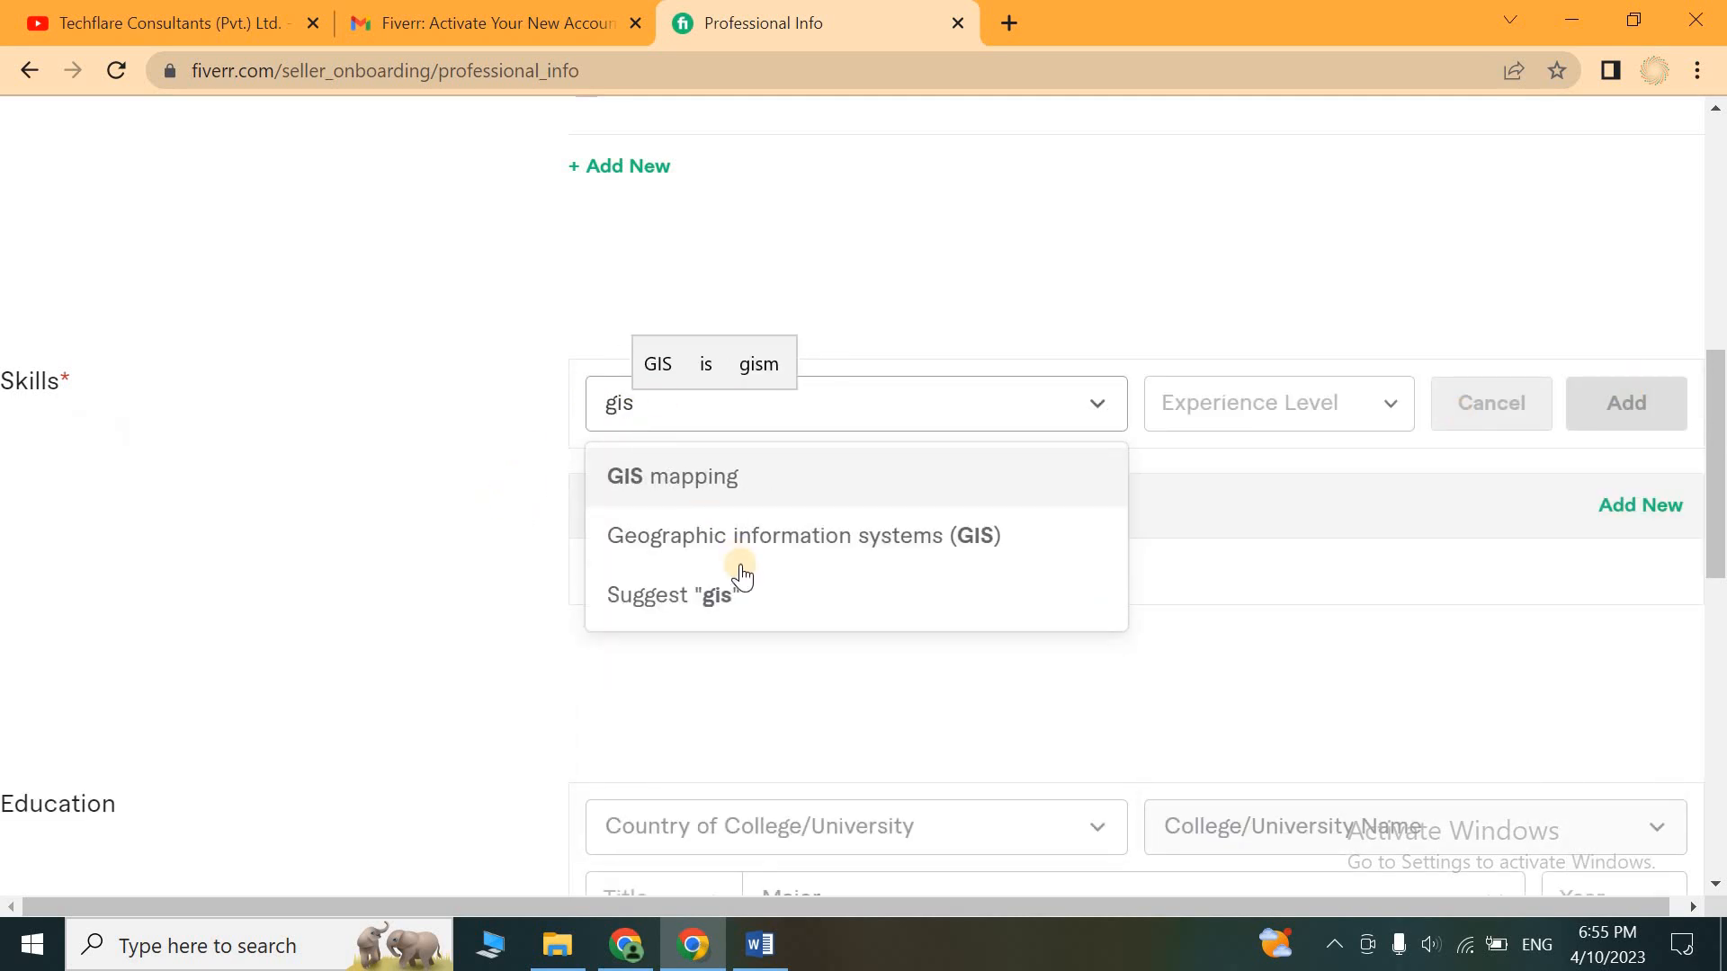
click(745, 535)
click(1311, 430)
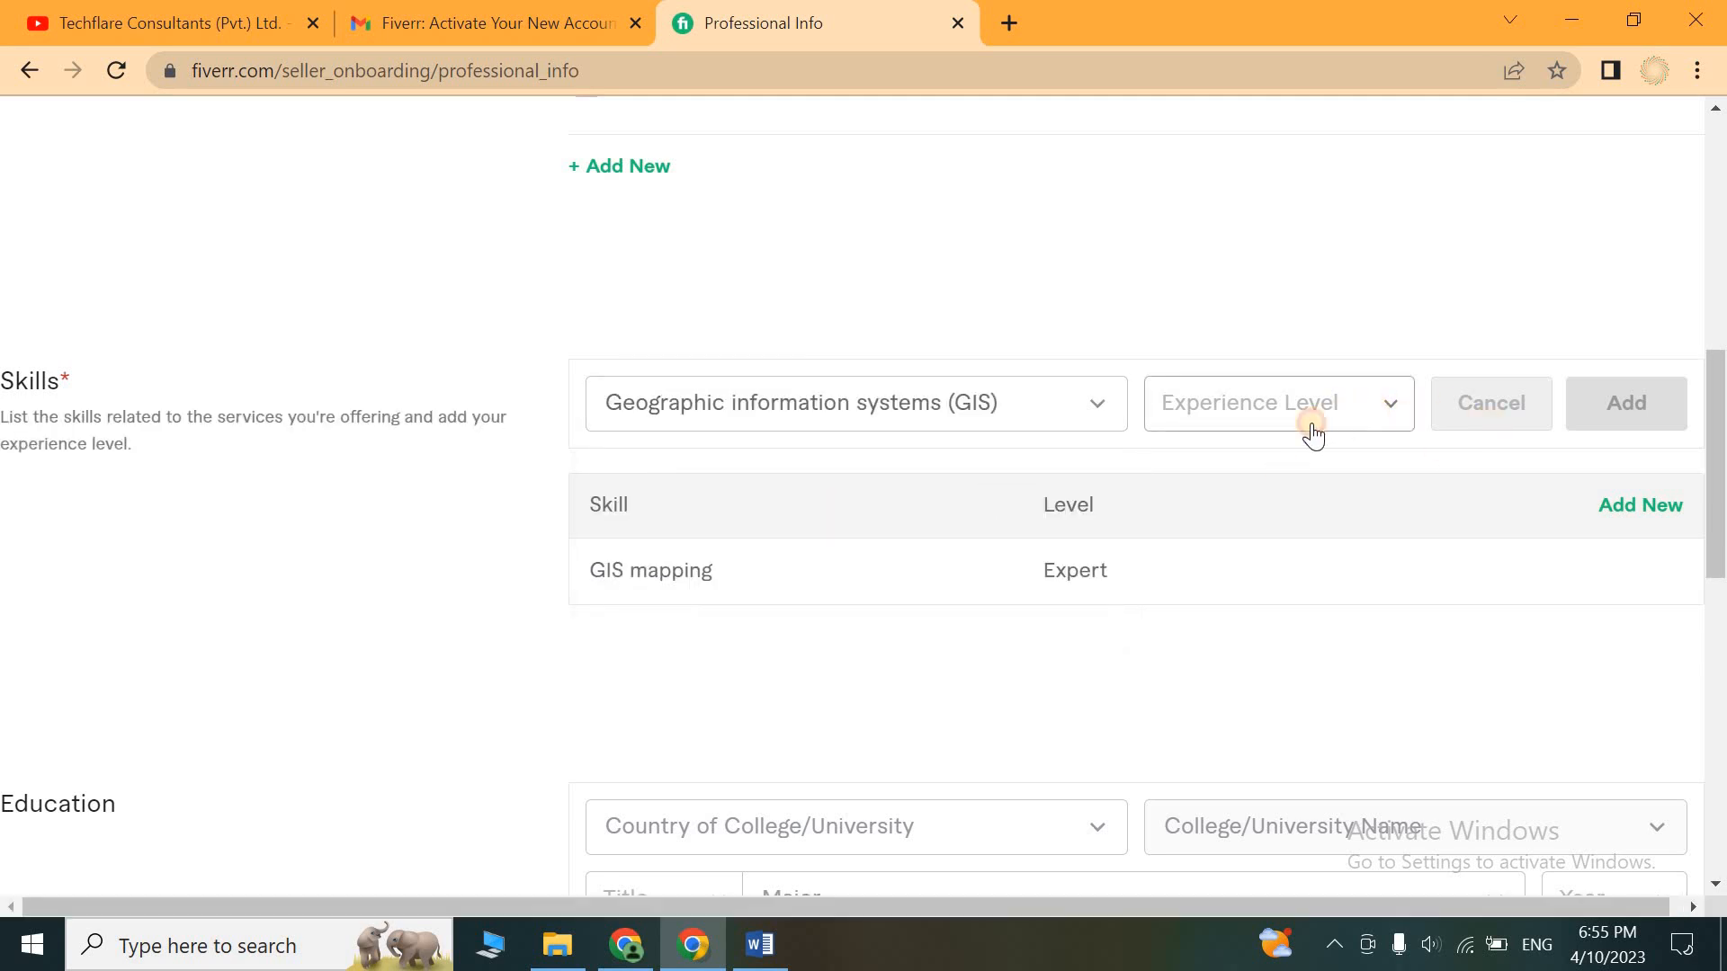
click(1228, 620)
Step: Save the GIS skill at Expert, then add Digital mapping at Expert level
click(1621, 414)
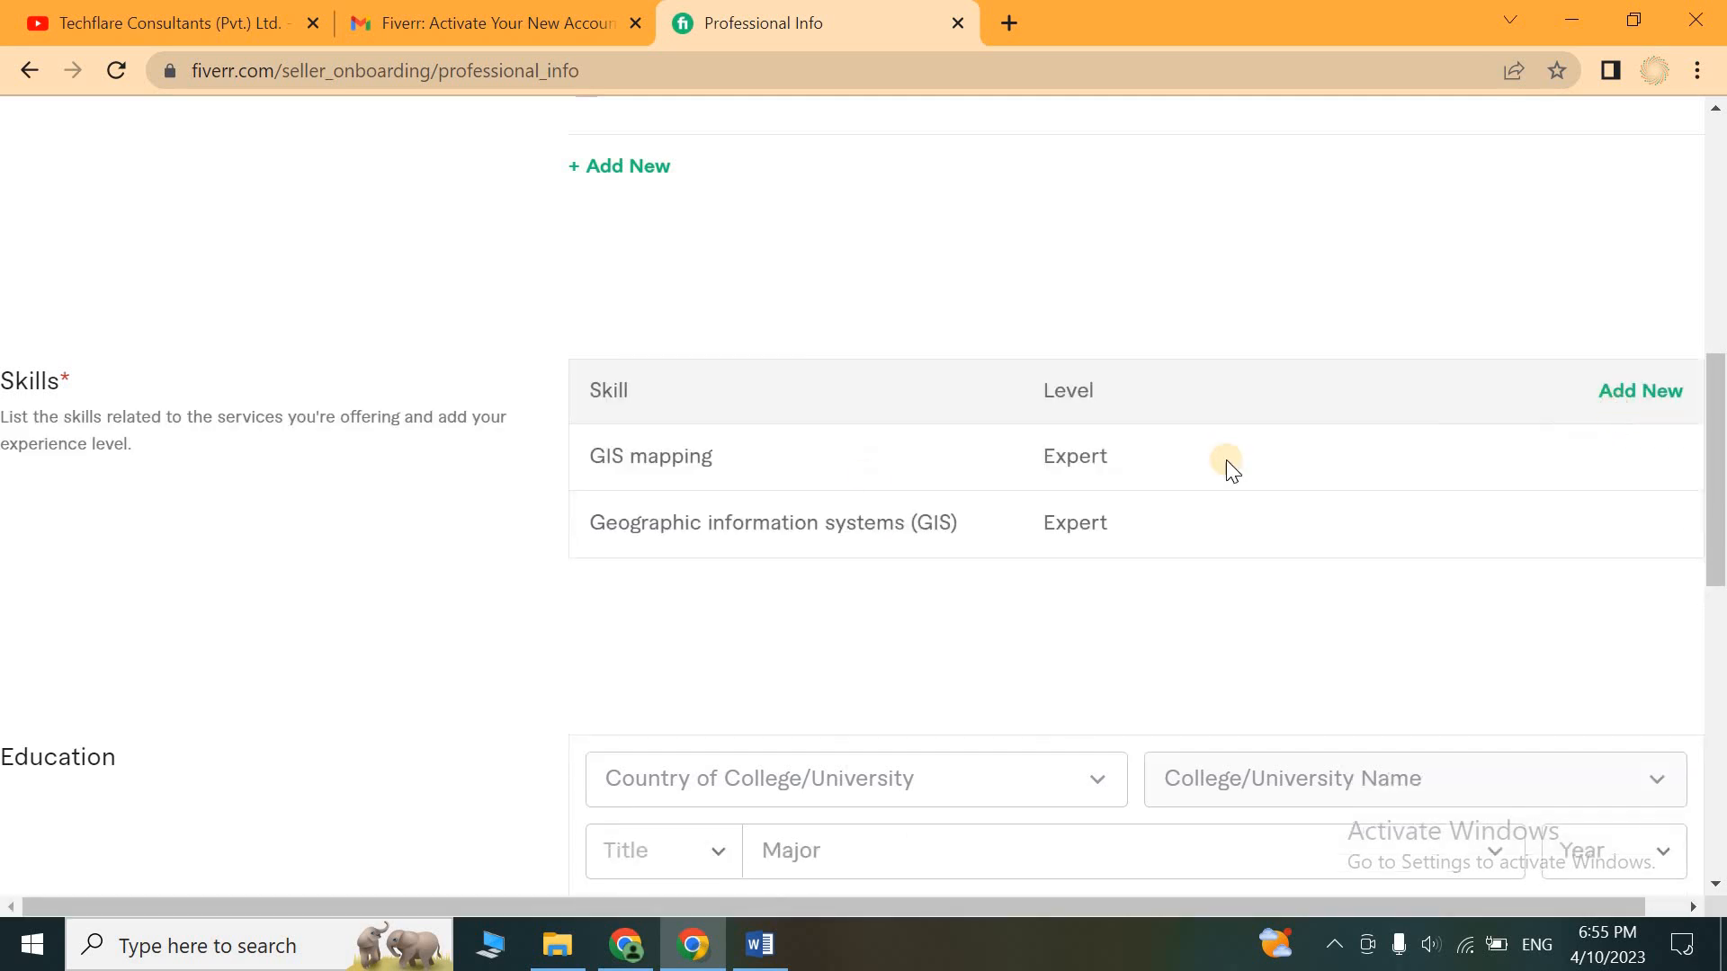
click(1630, 391)
click(773, 415)
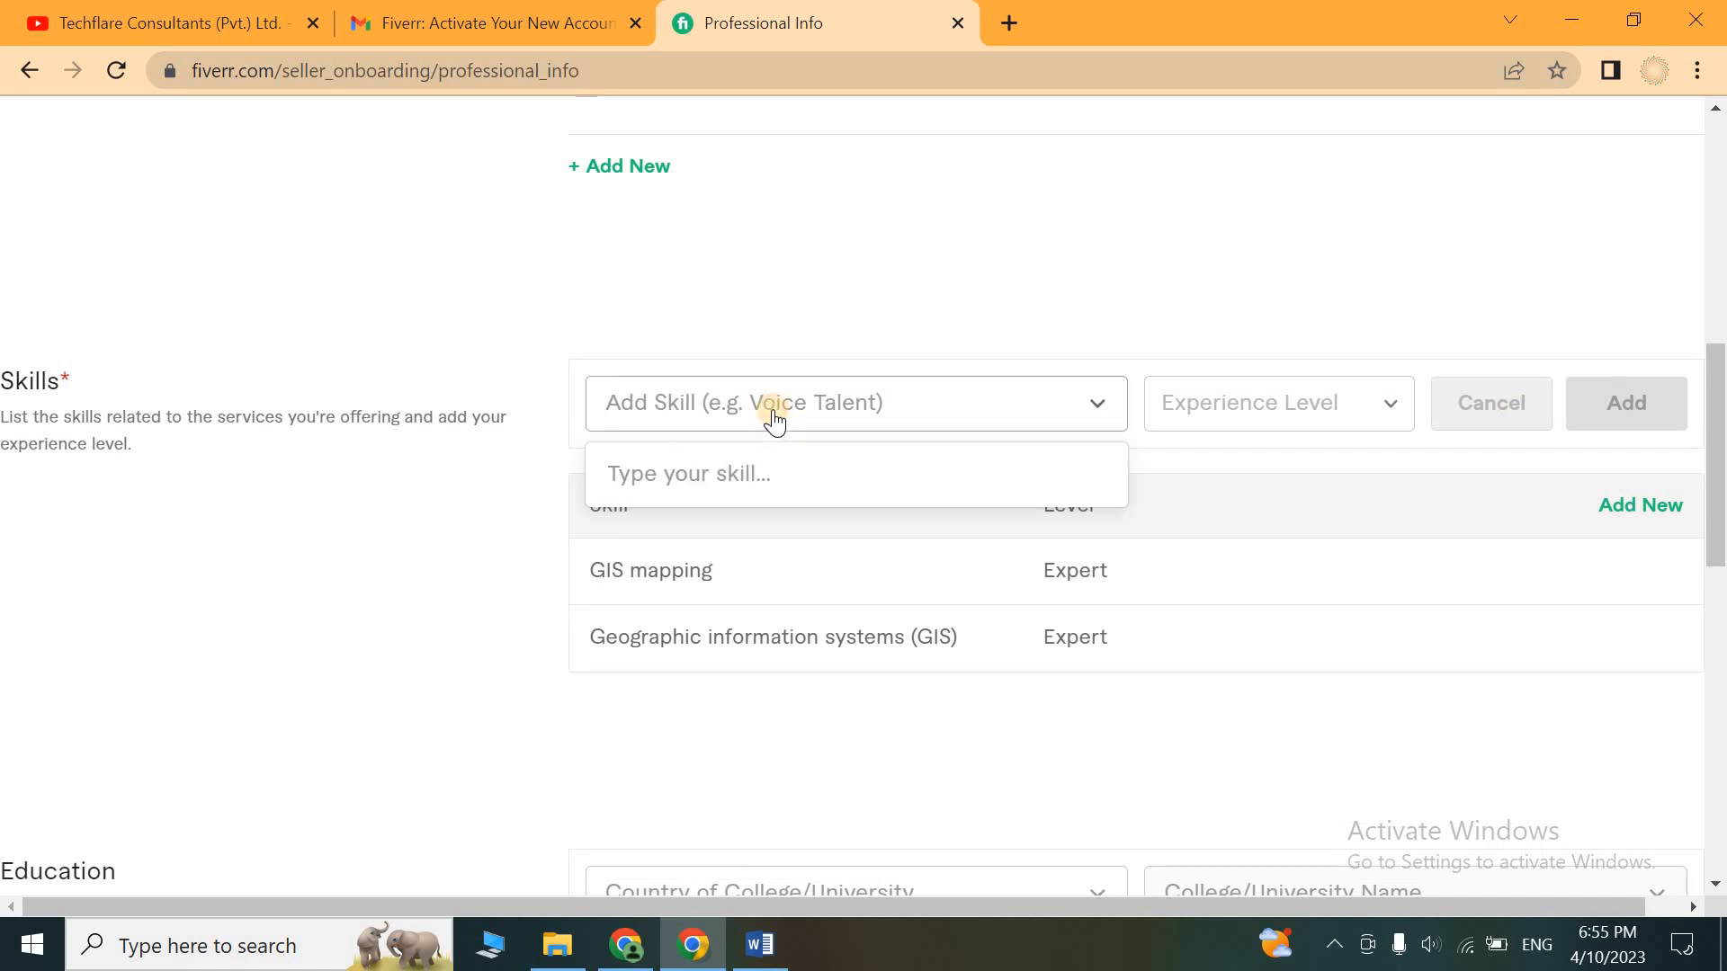
text(remote)
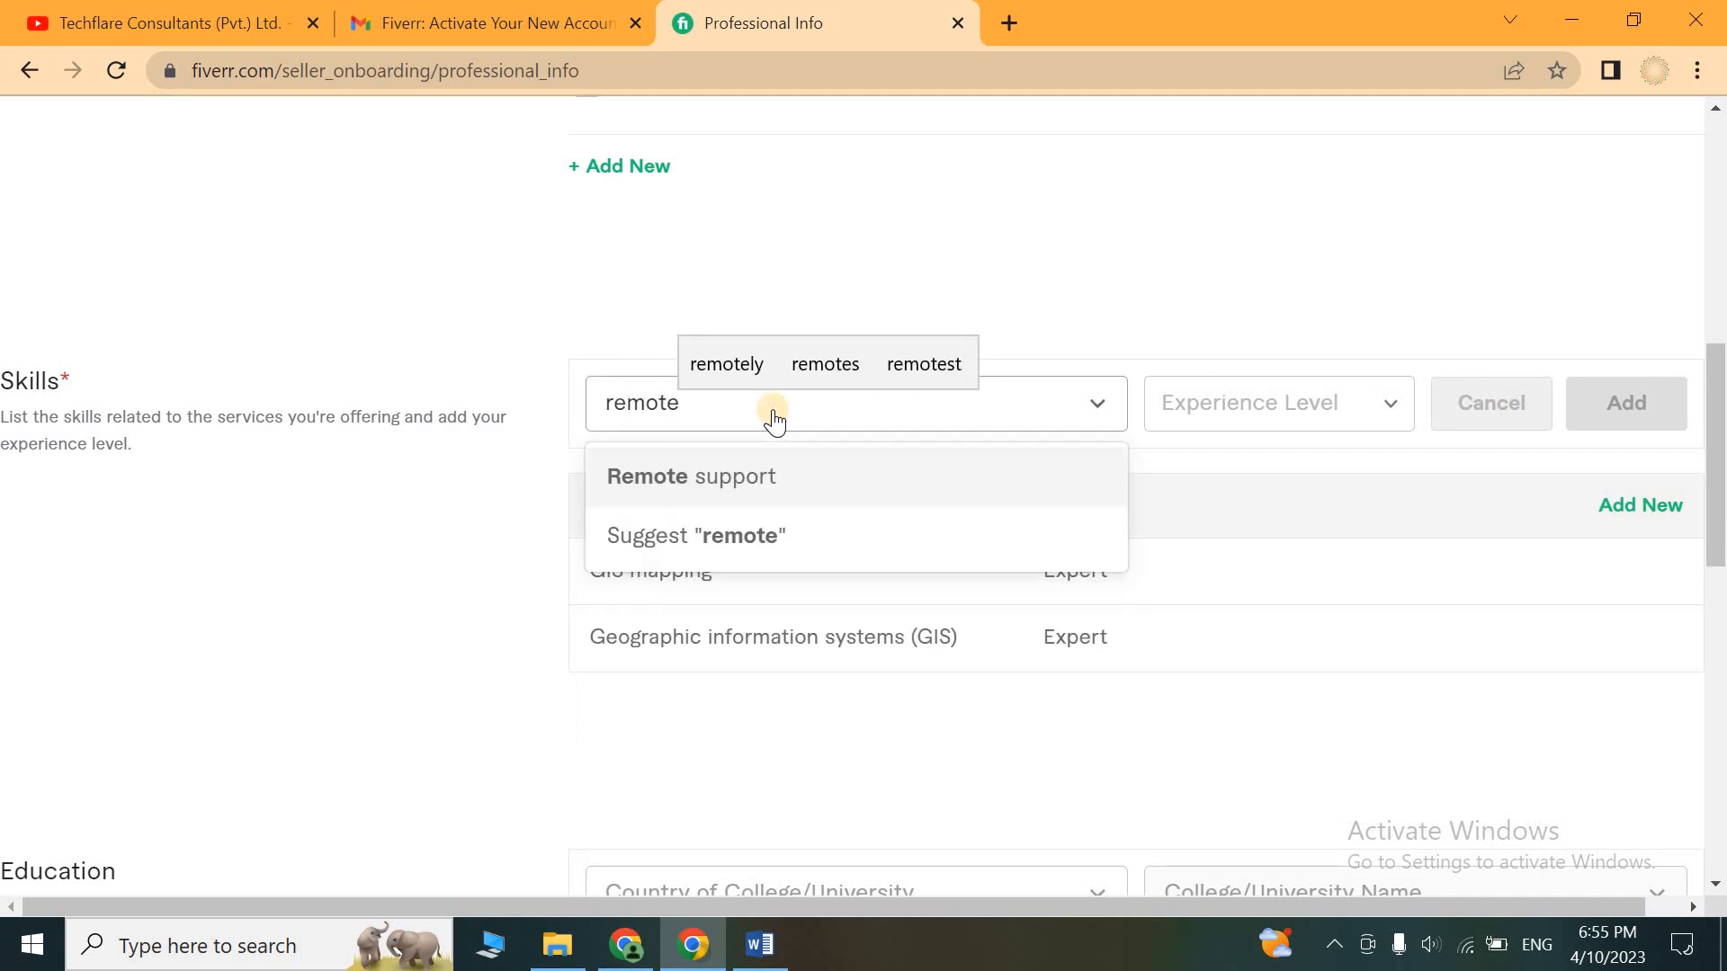
text( s)
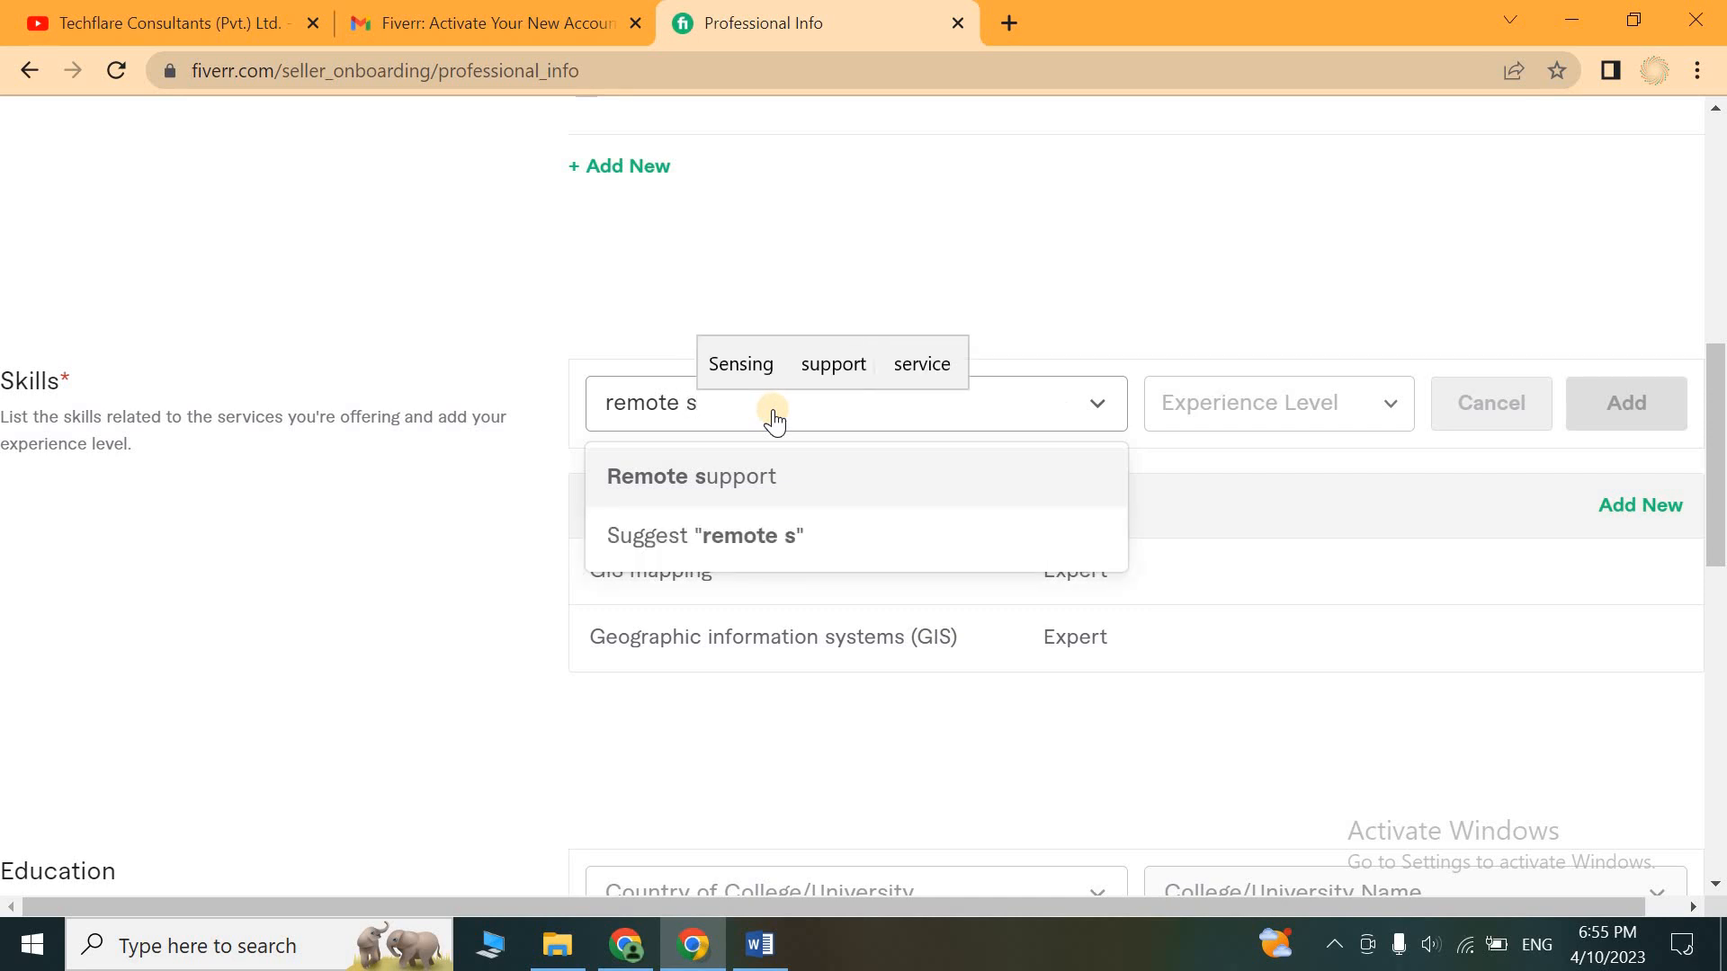
text(e)
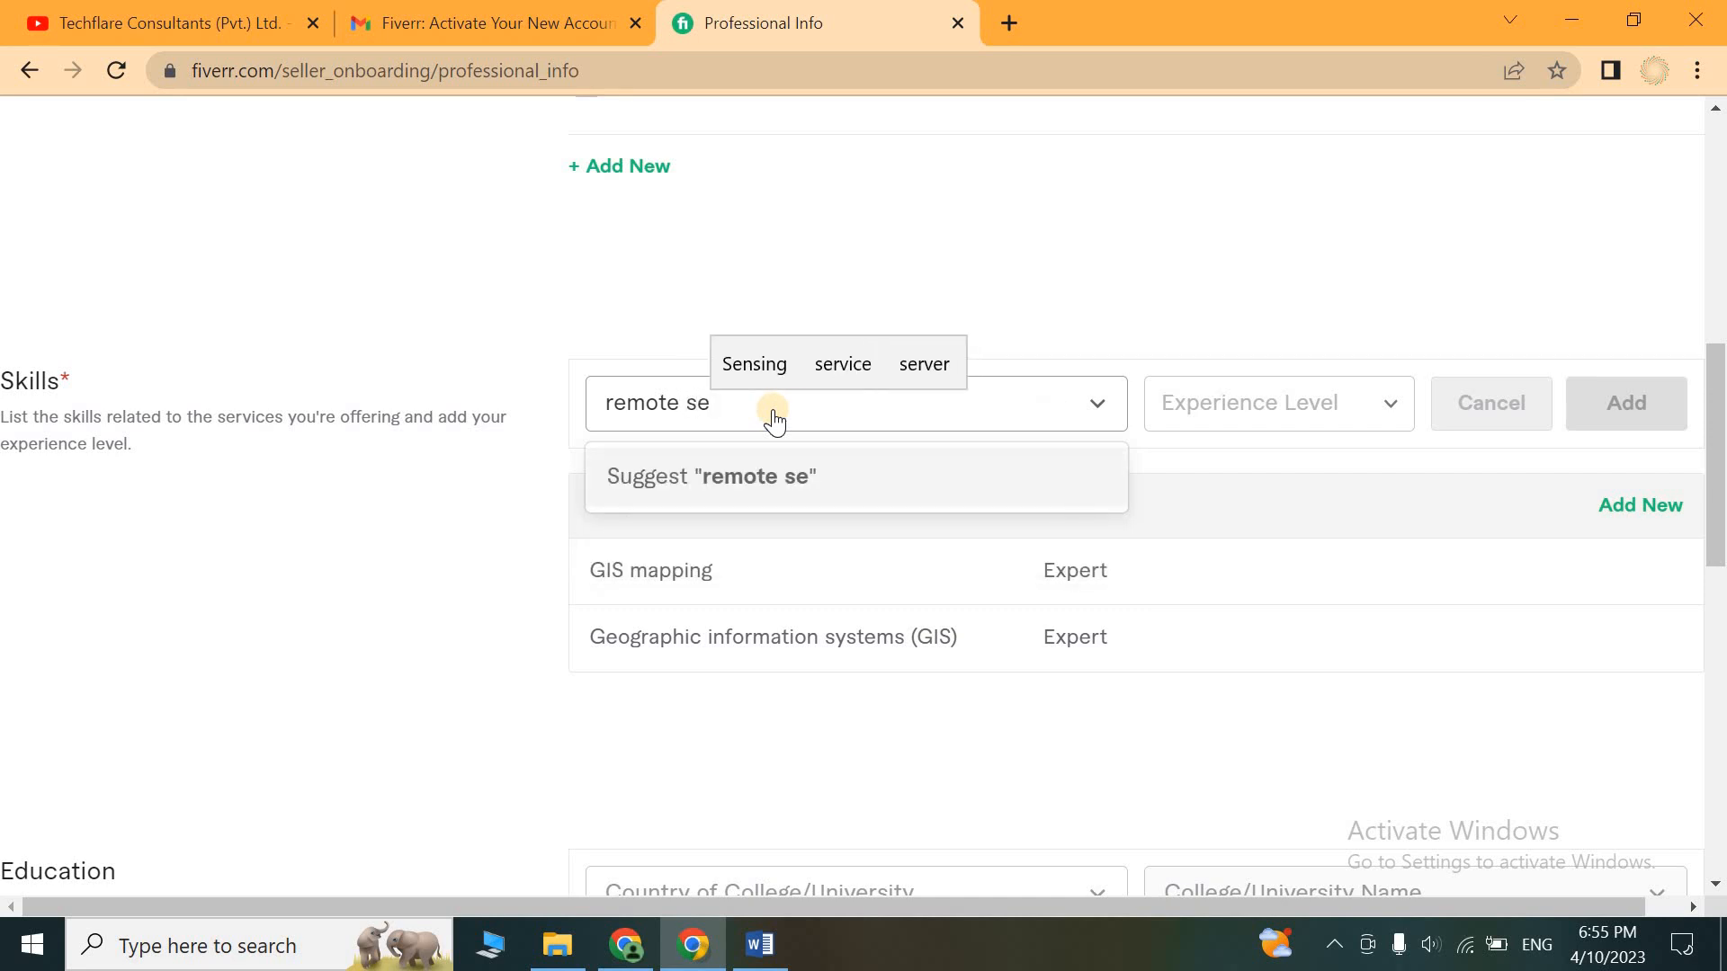
key(BackSpace)
key(BackSpace)
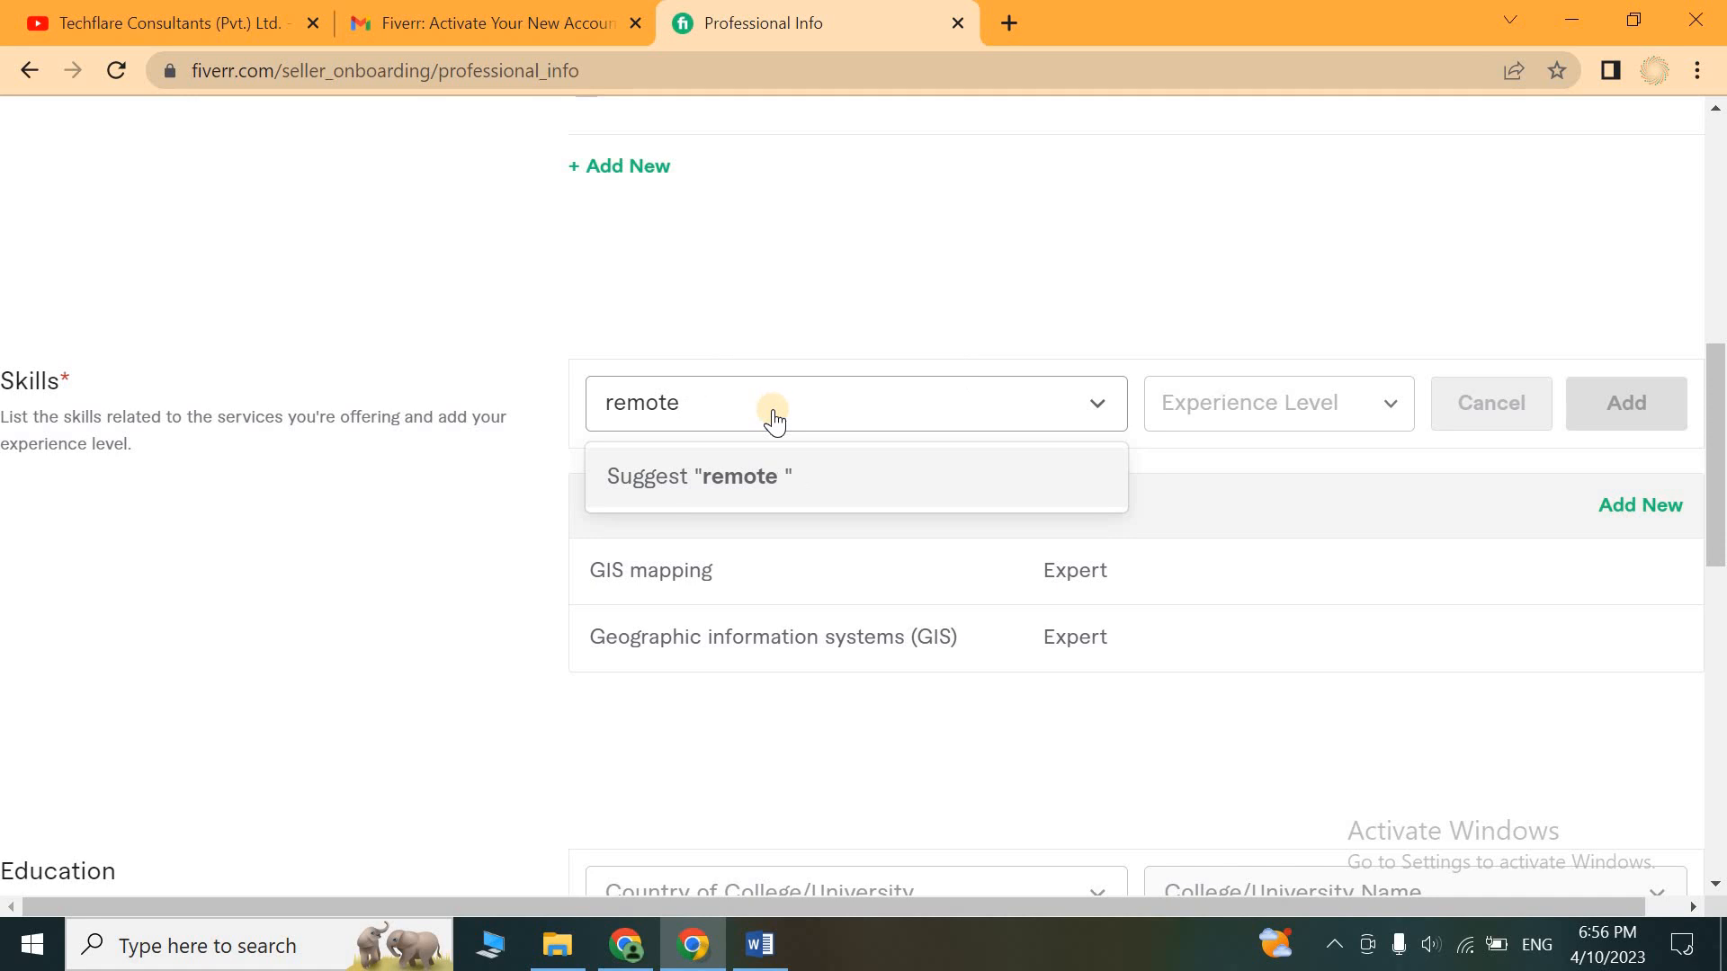
key(BackSpace)
key(BackSpace)
key(BackSpace)
key(BackSpace)
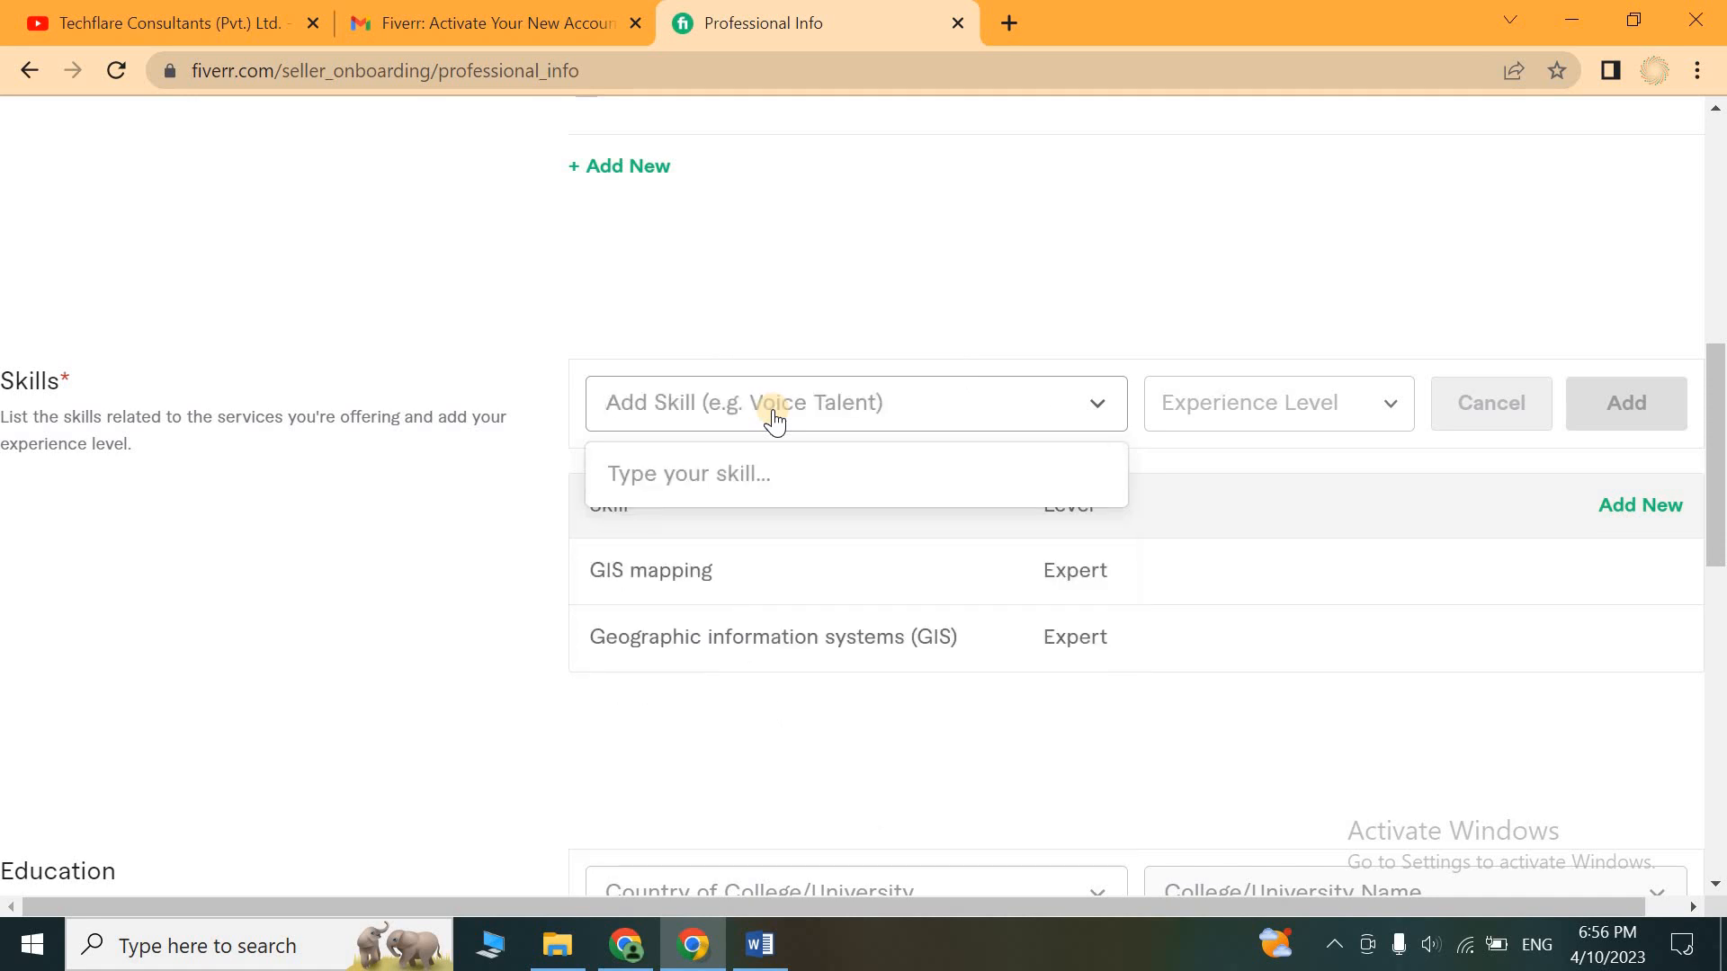
text(mapp)
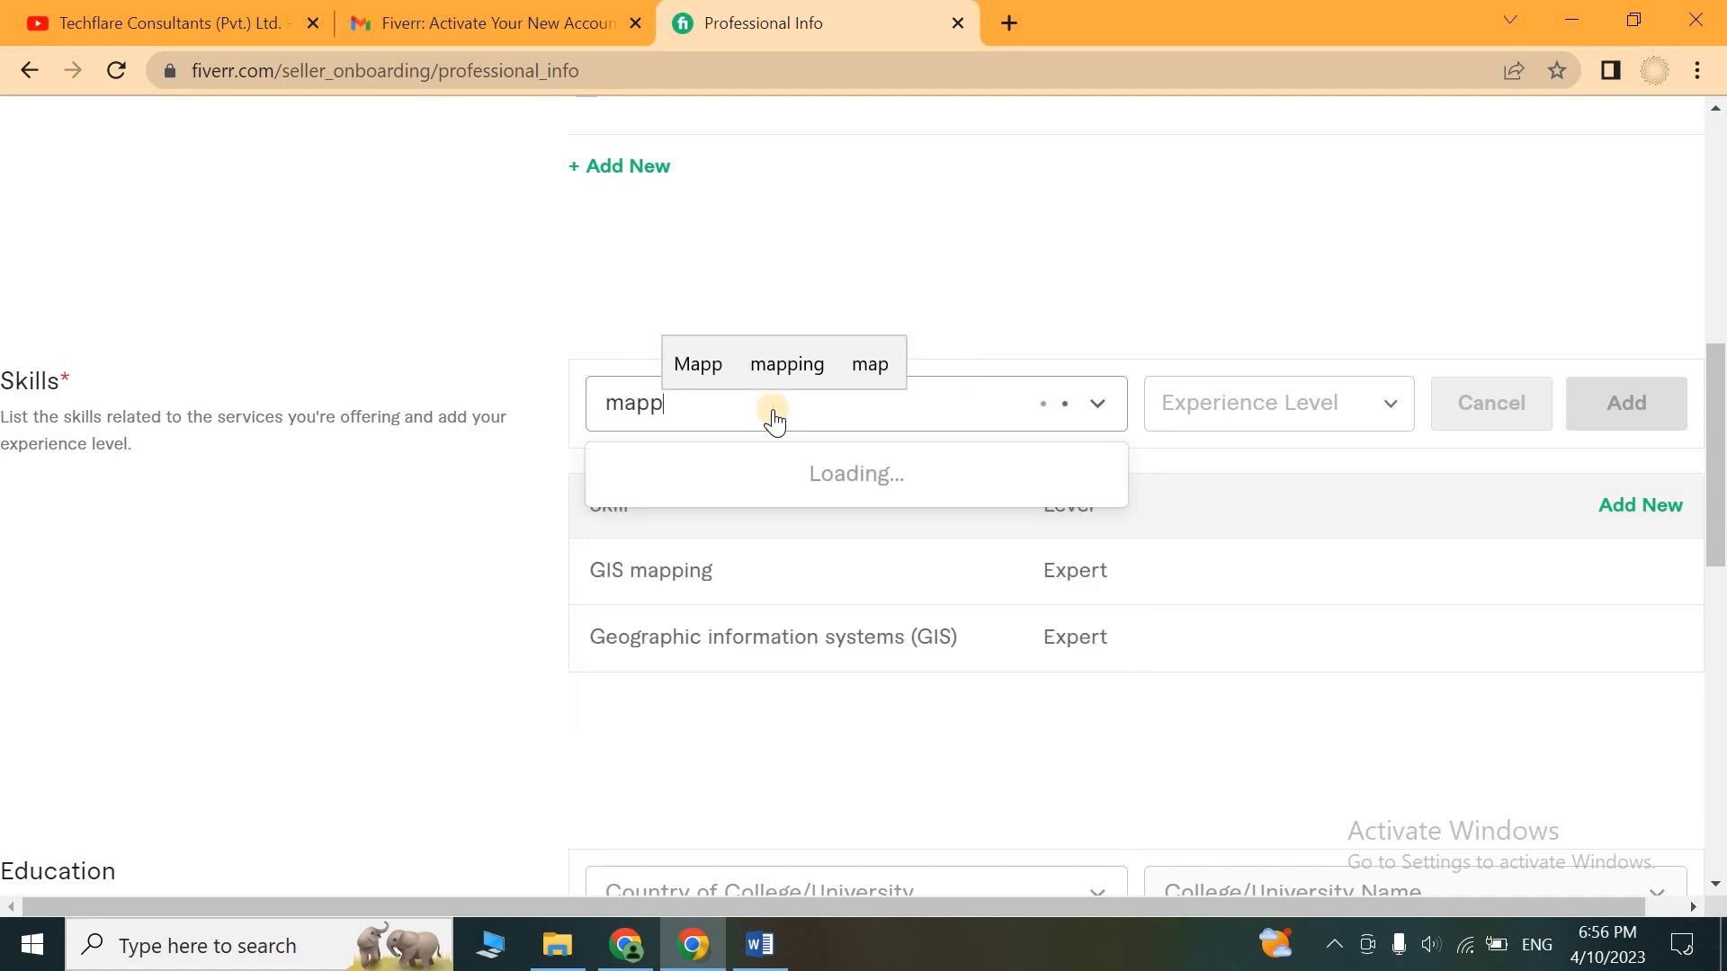
text(i)
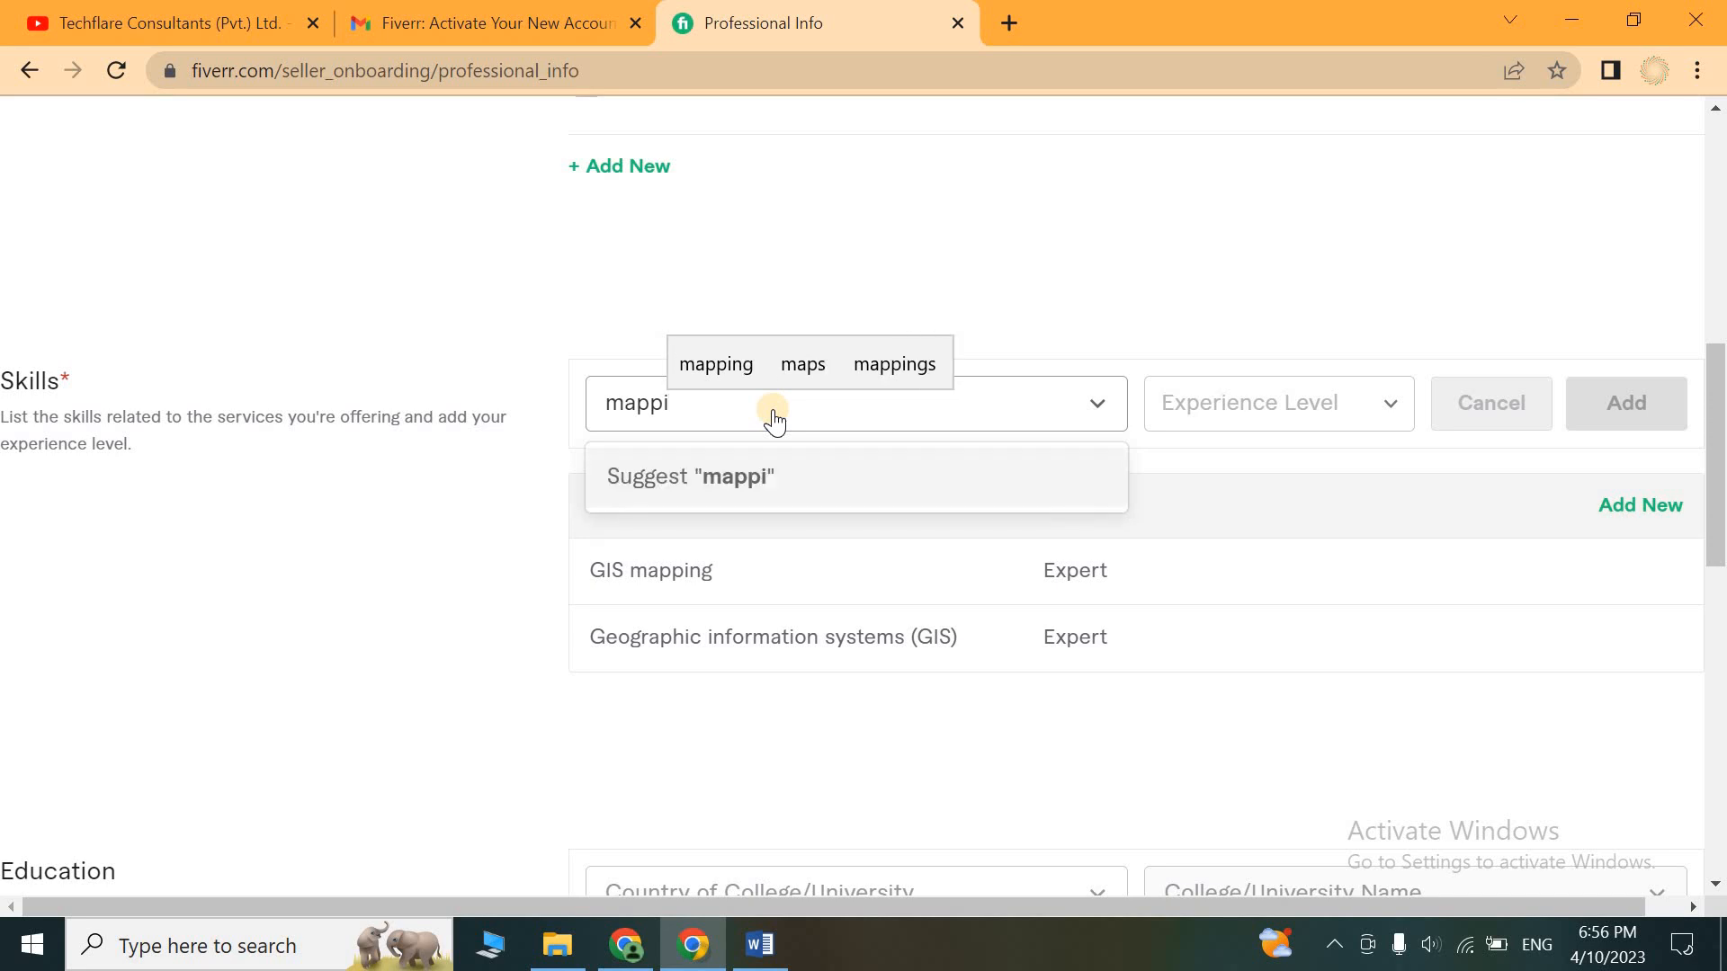
key(BackSpace)
key(BackSpace)
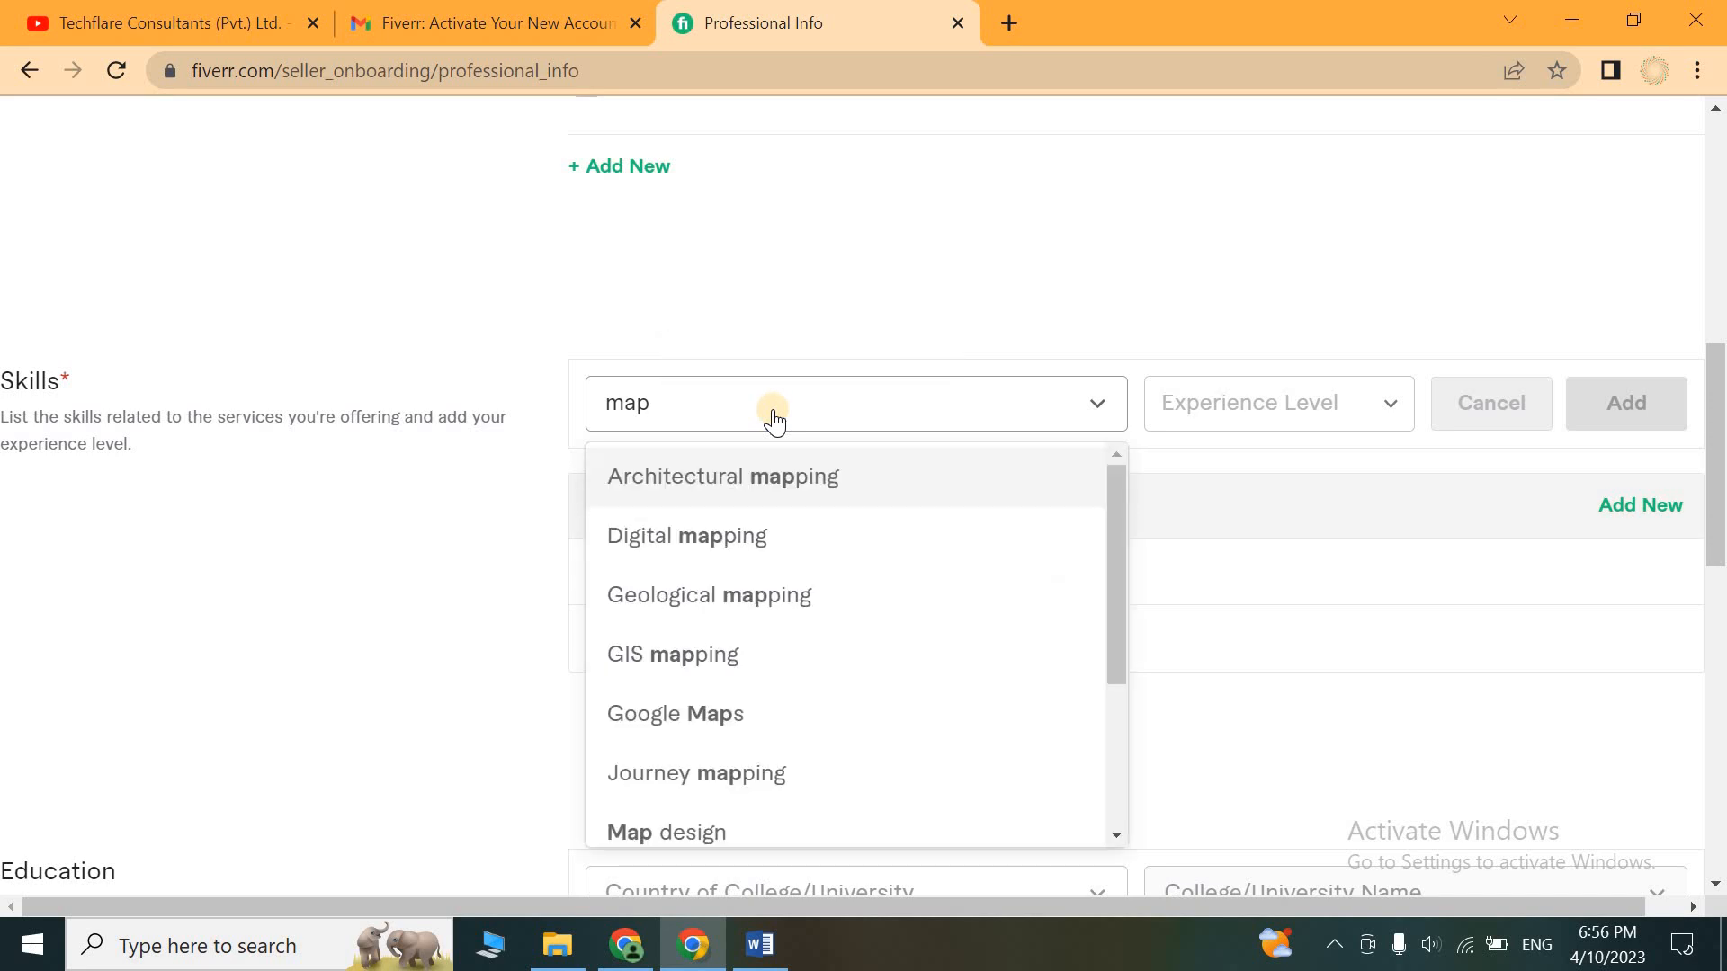
click(700, 530)
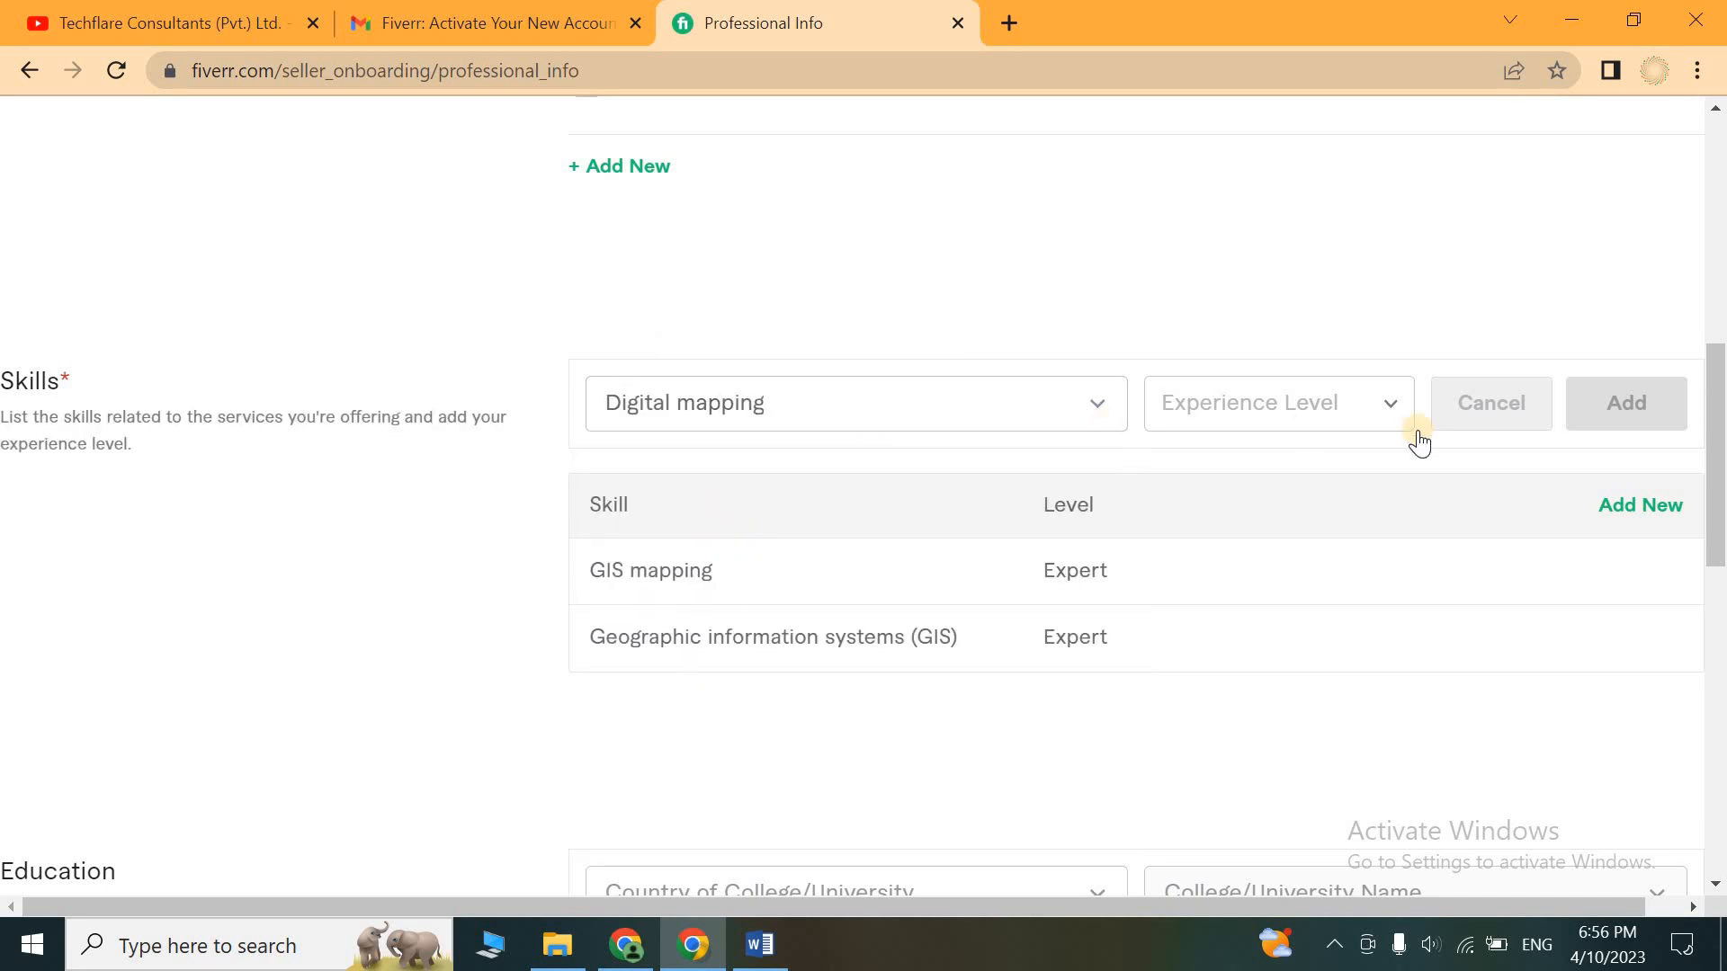
click(1254, 412)
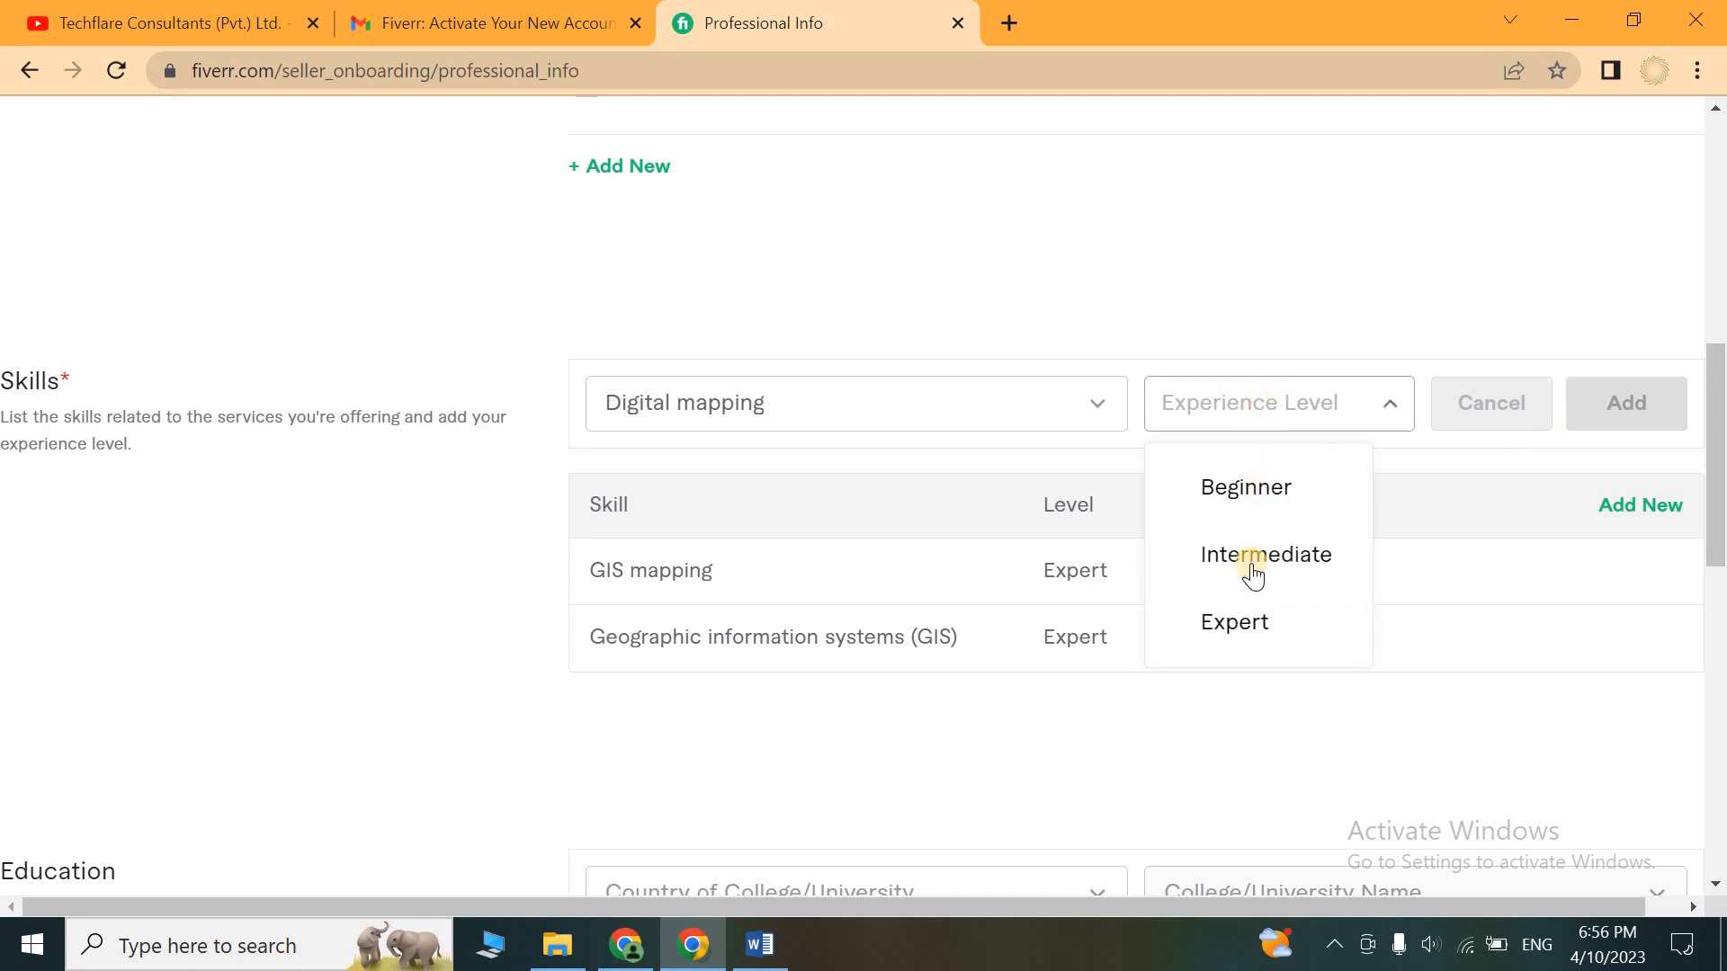
click(1241, 622)
click(1627, 409)
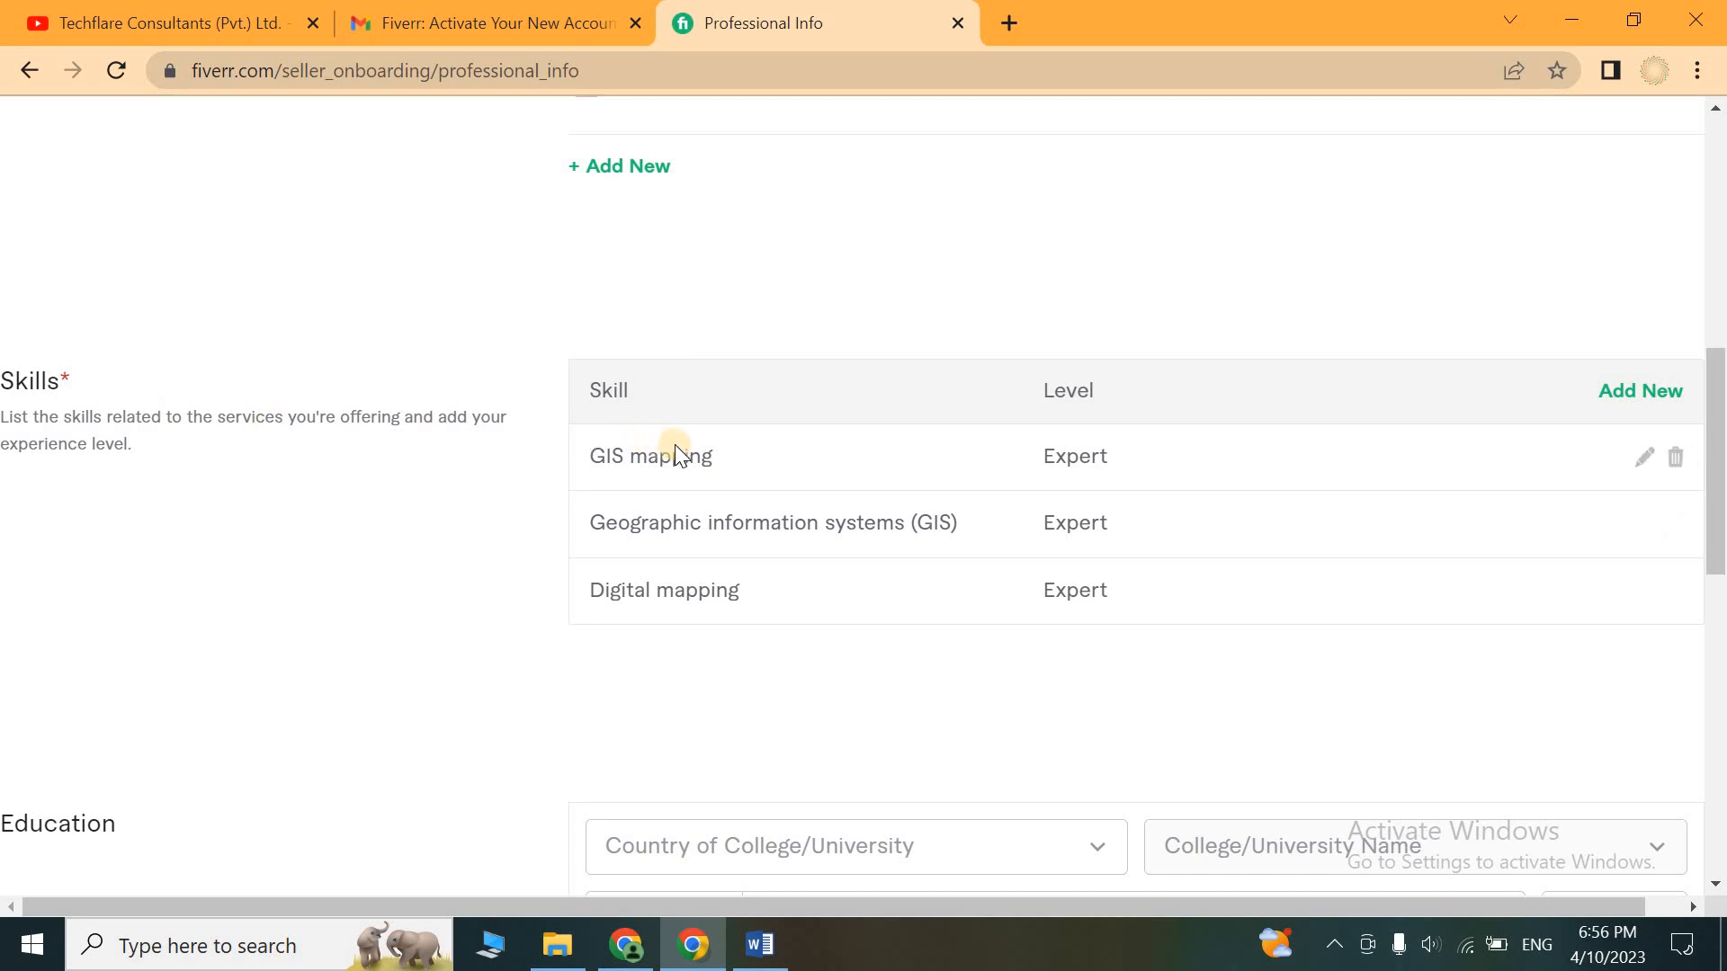
Step: Set the college country to Pakistan and the college to University of Peshawar
scroll(676, 441, down, 3)
scroll(270, 450, down, 1)
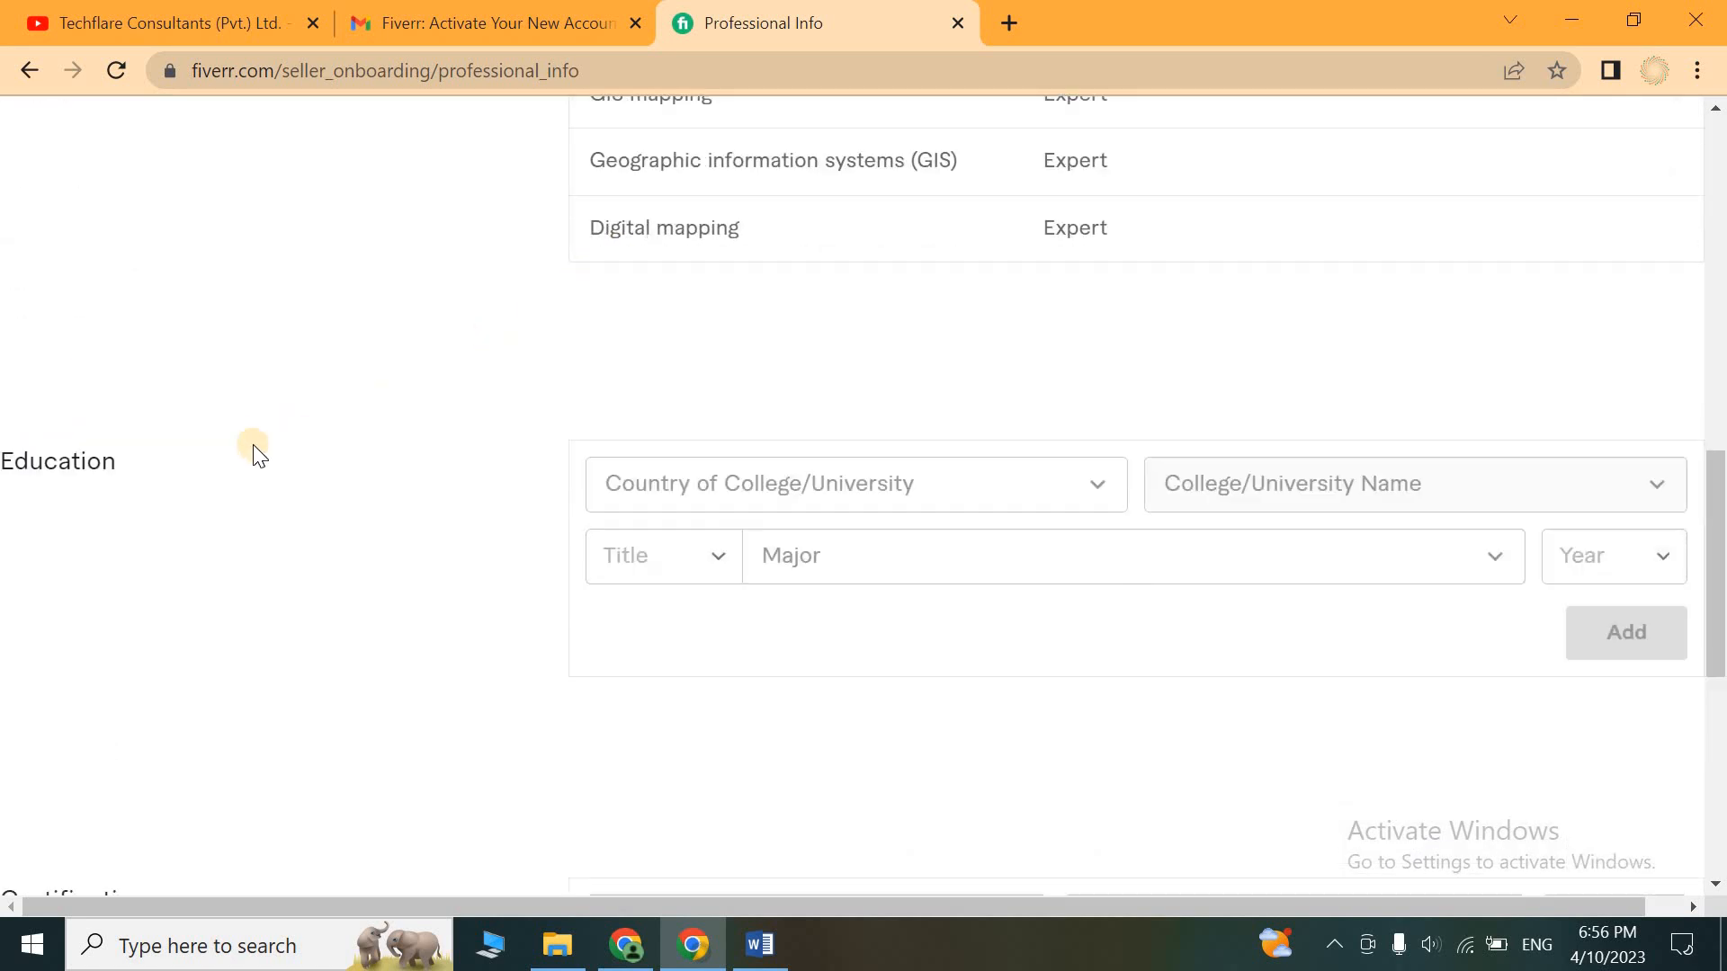
click(1046, 447)
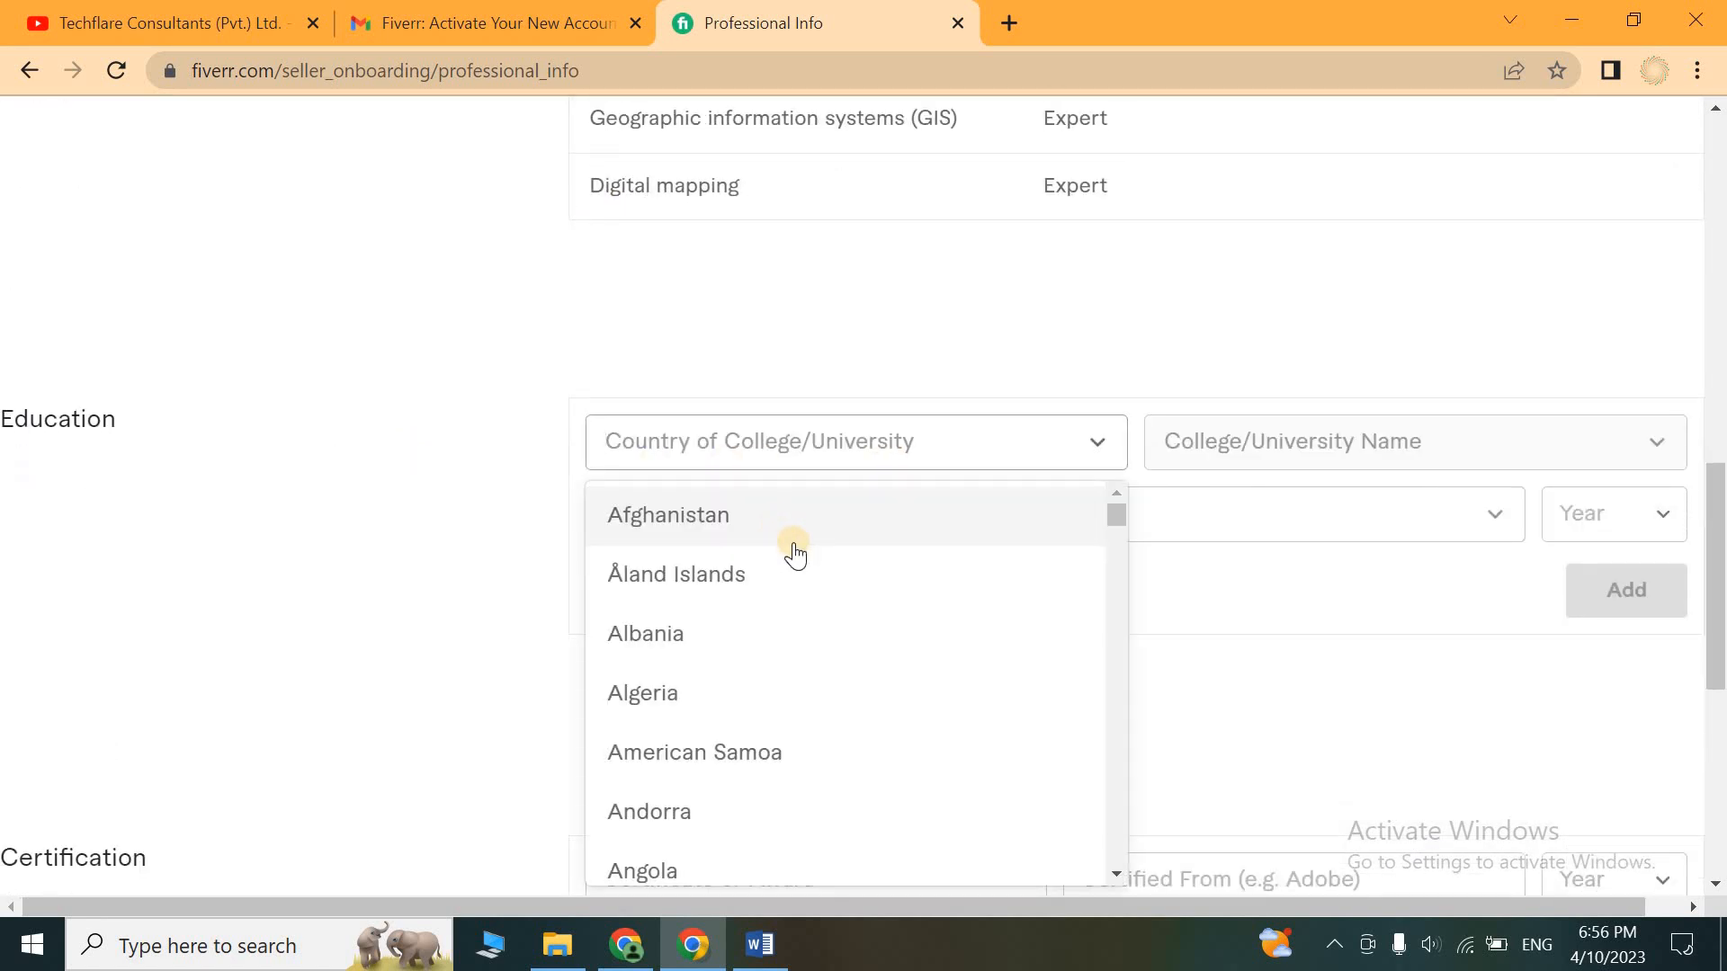
text(p)
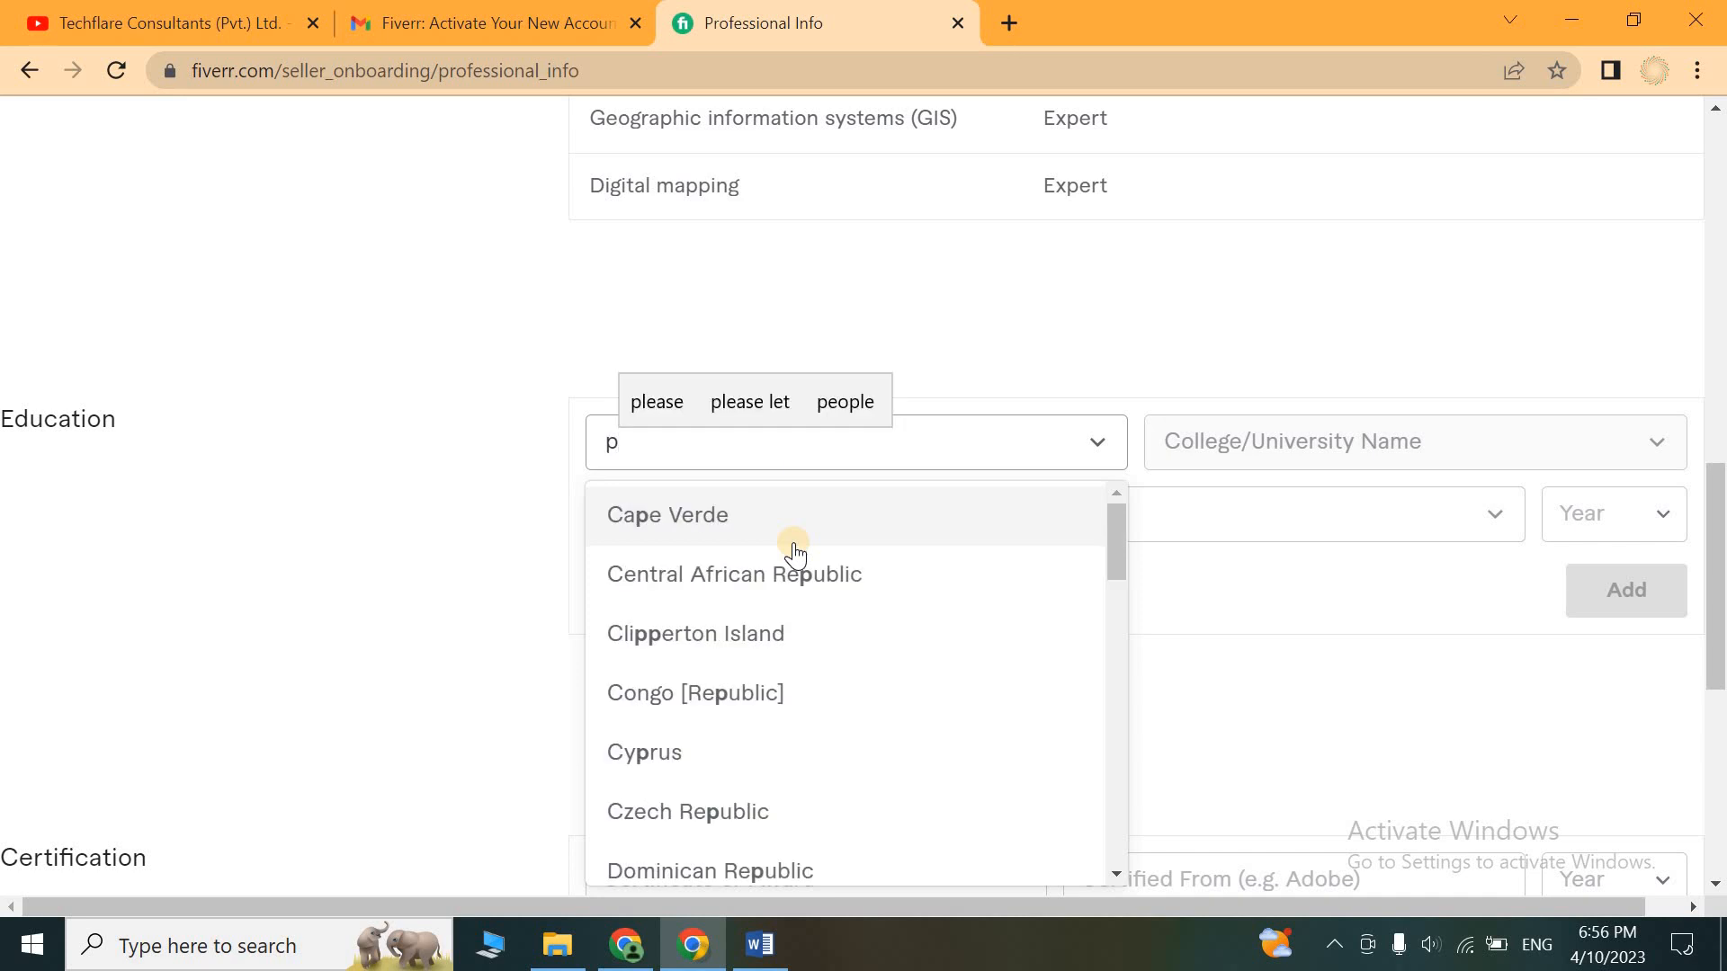
text(a)
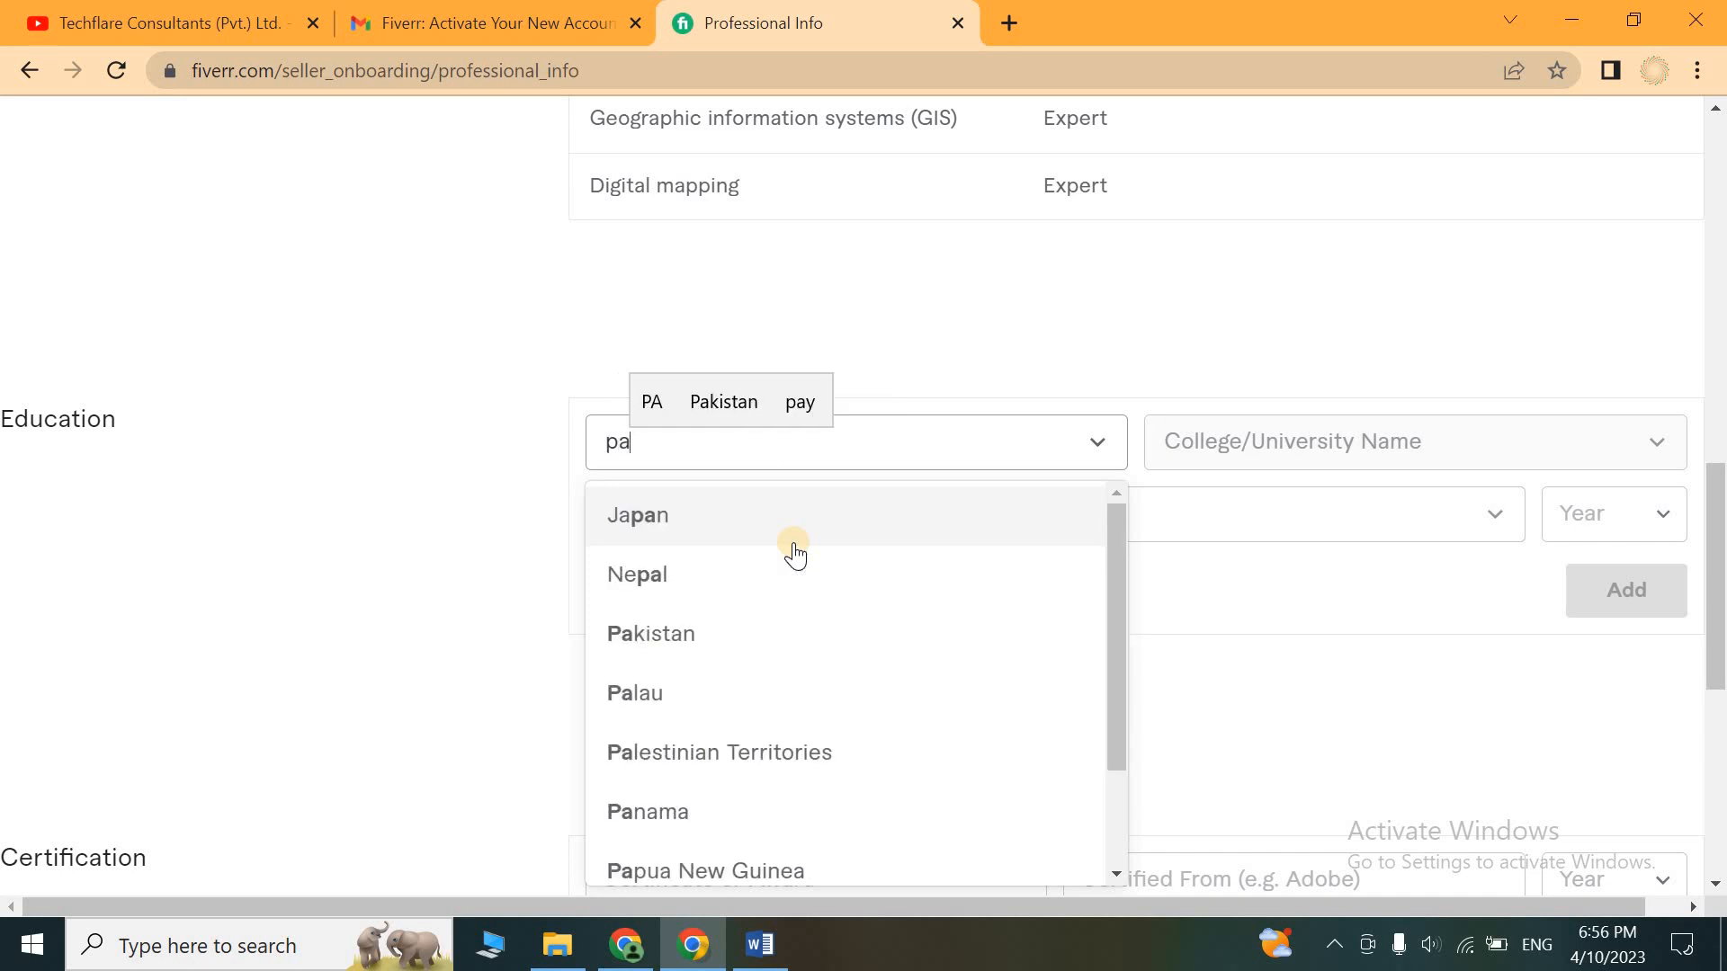
click(792, 633)
click(1463, 447)
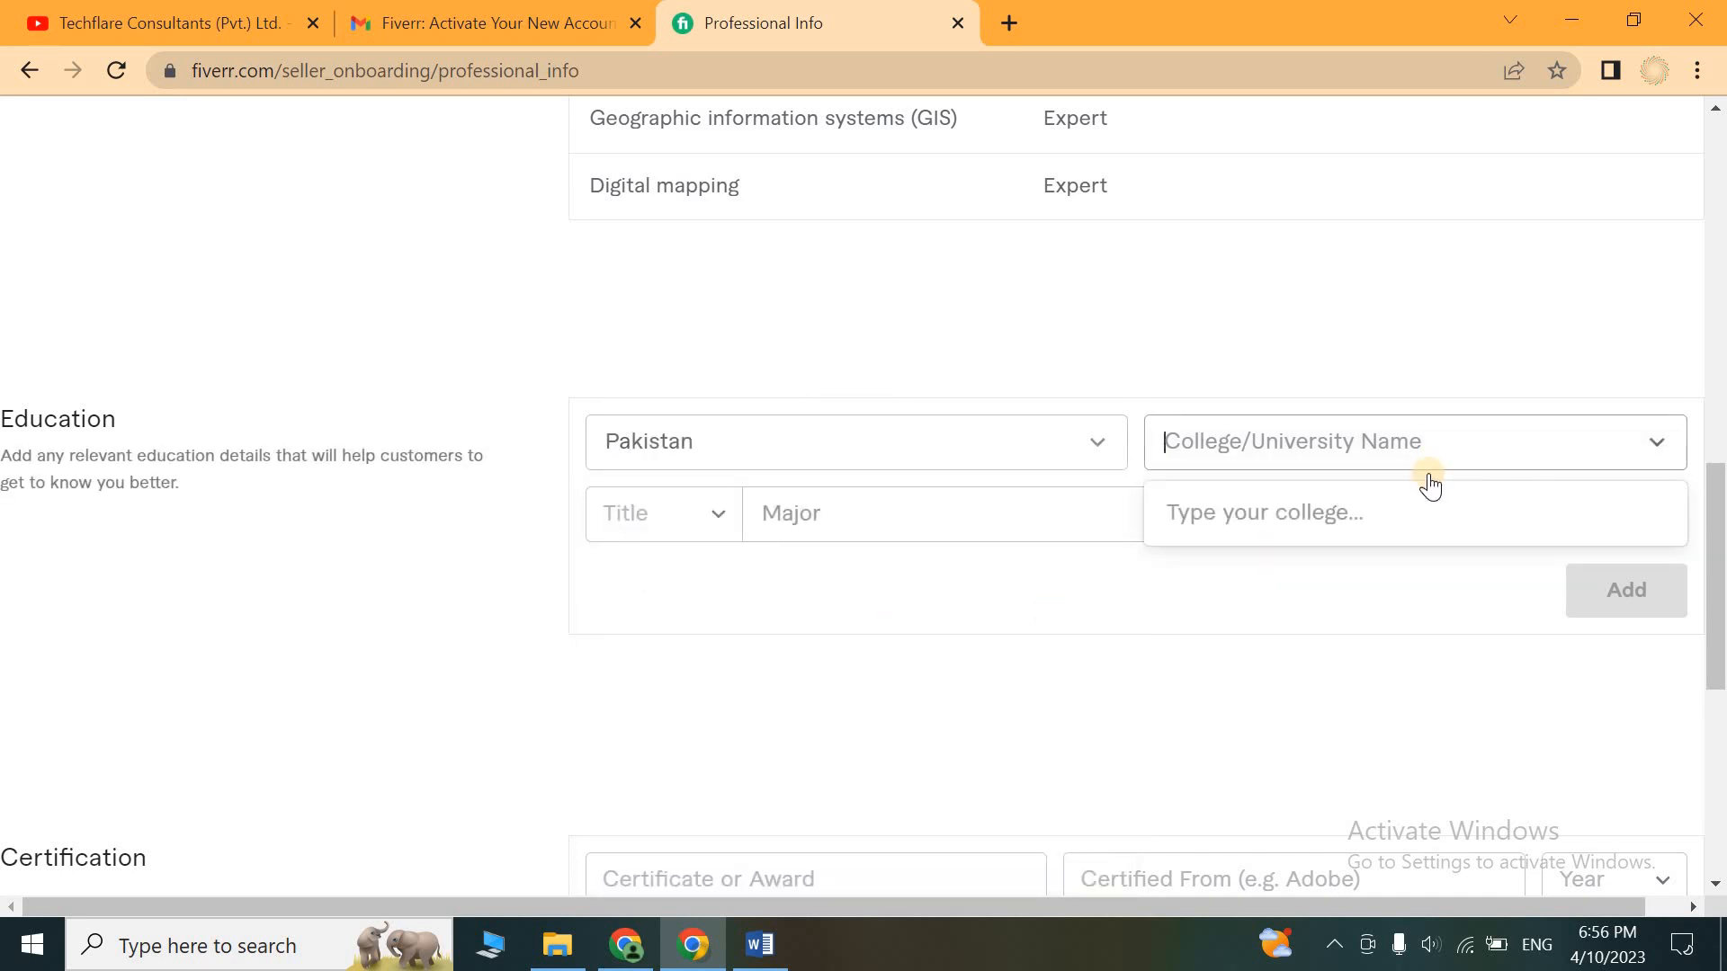
text(u)
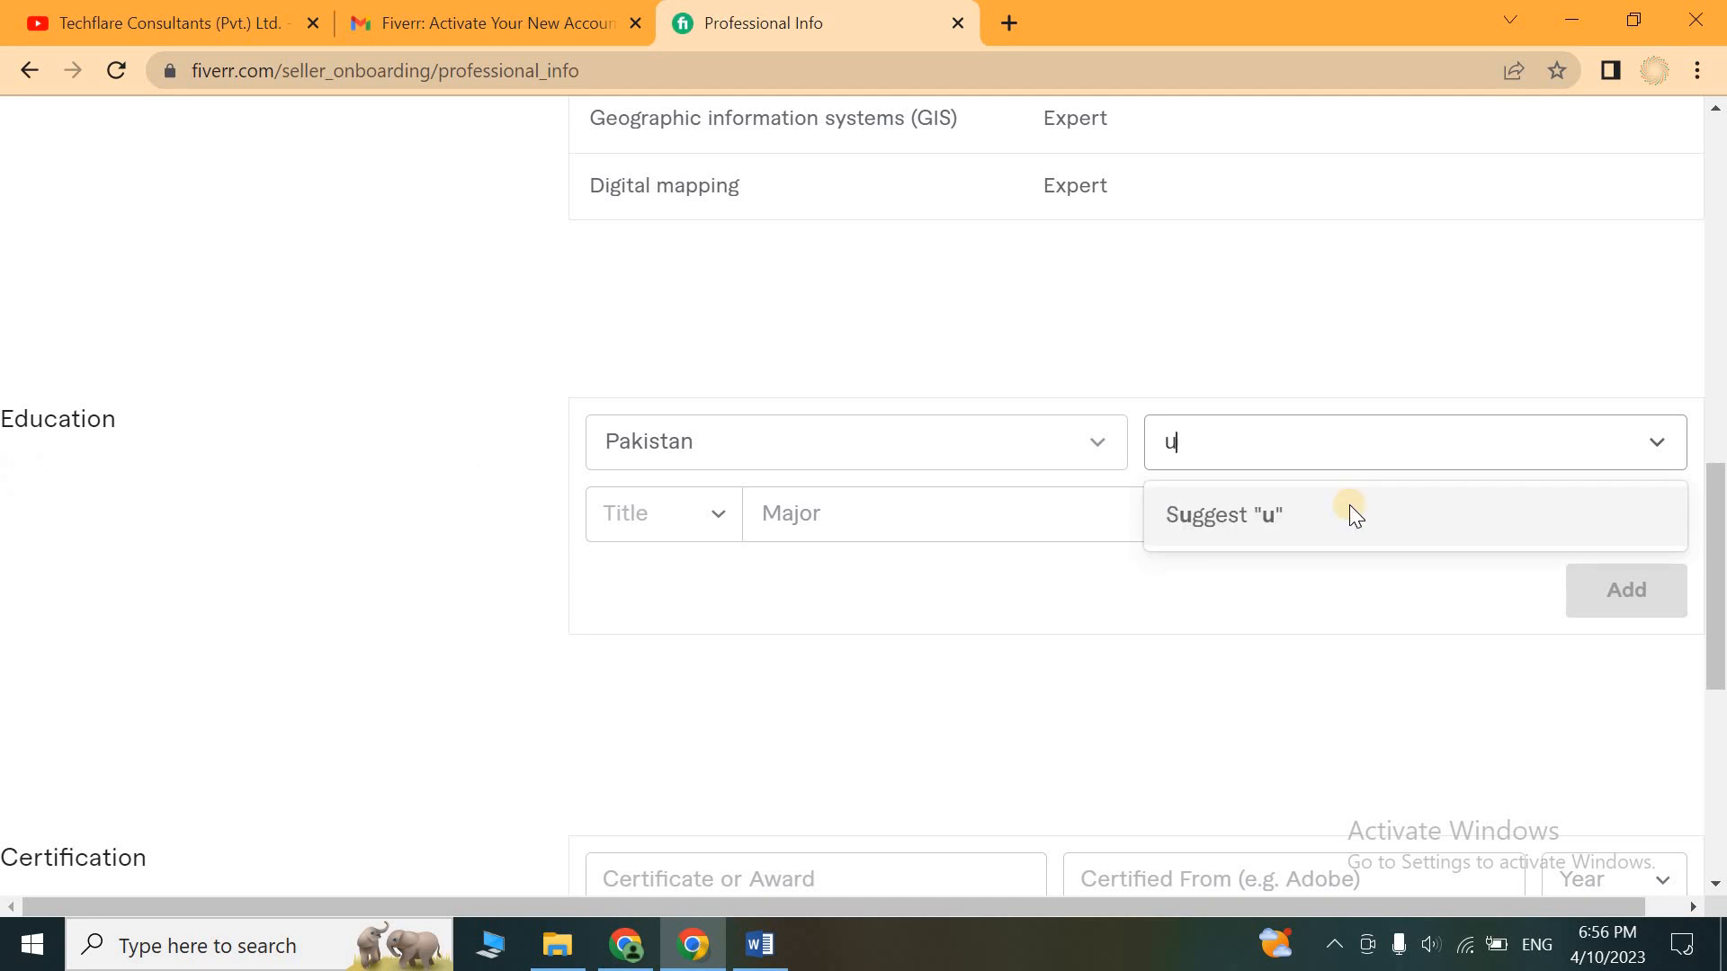
text(niversi)
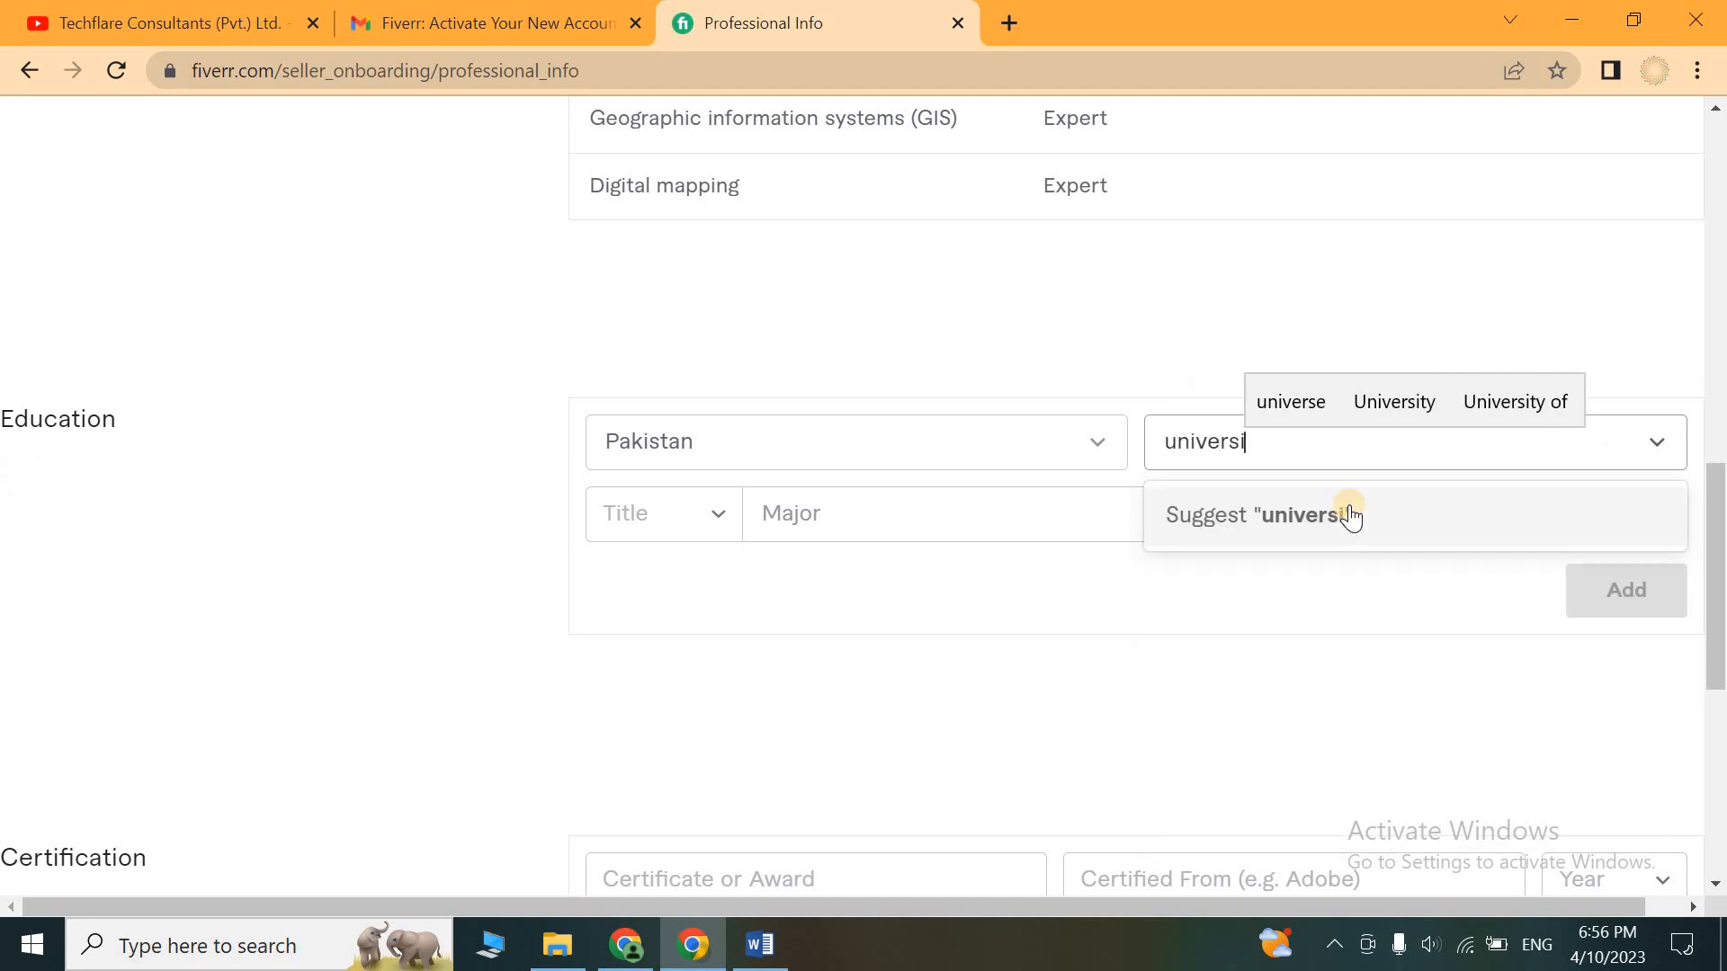
text(ty o)
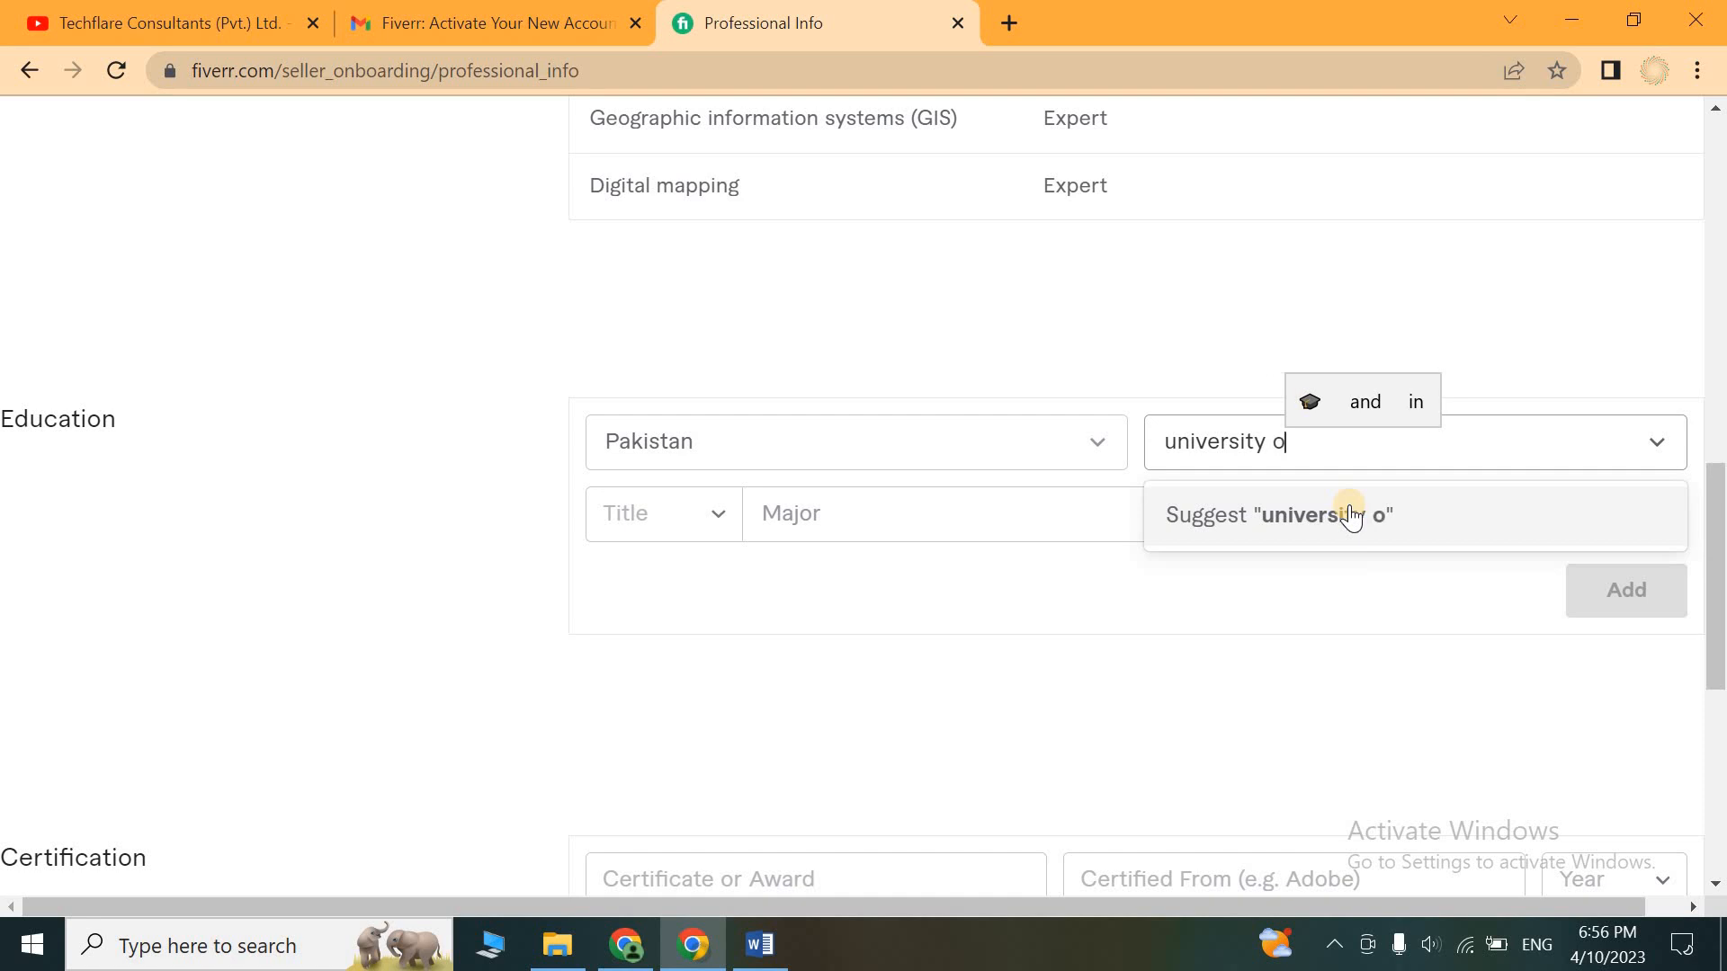
text(f p)
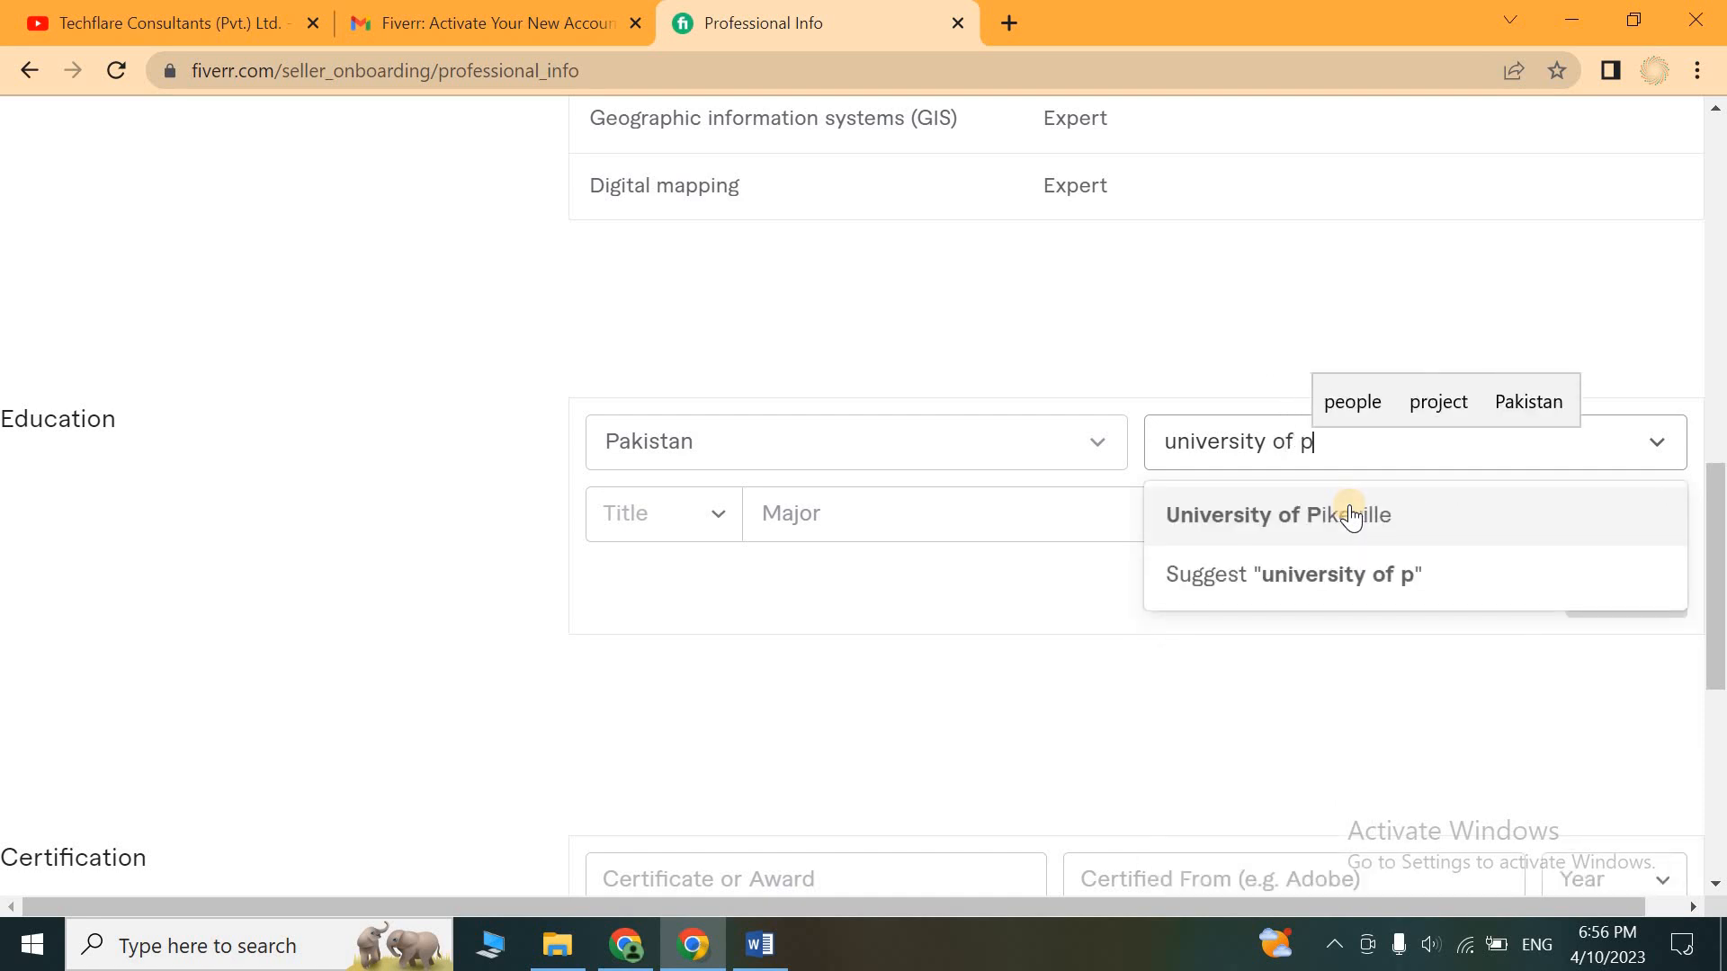
text(es)
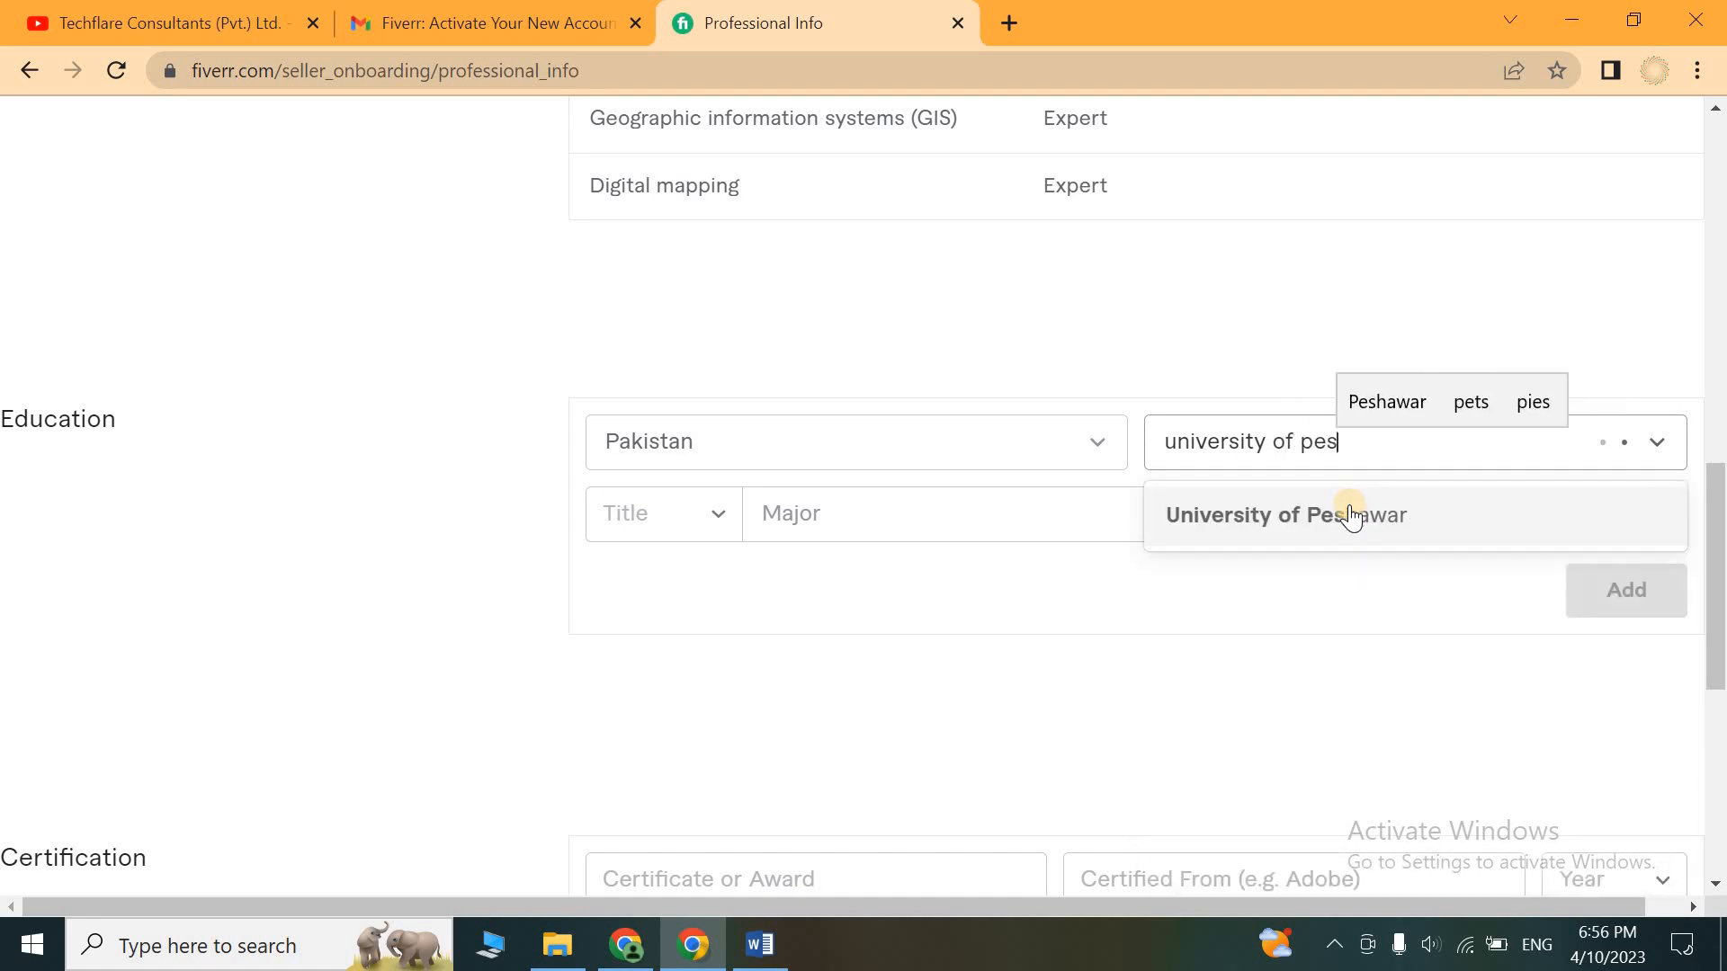
click(1341, 513)
Step: Set the major to 'gis and remote sensing'
click(827, 529)
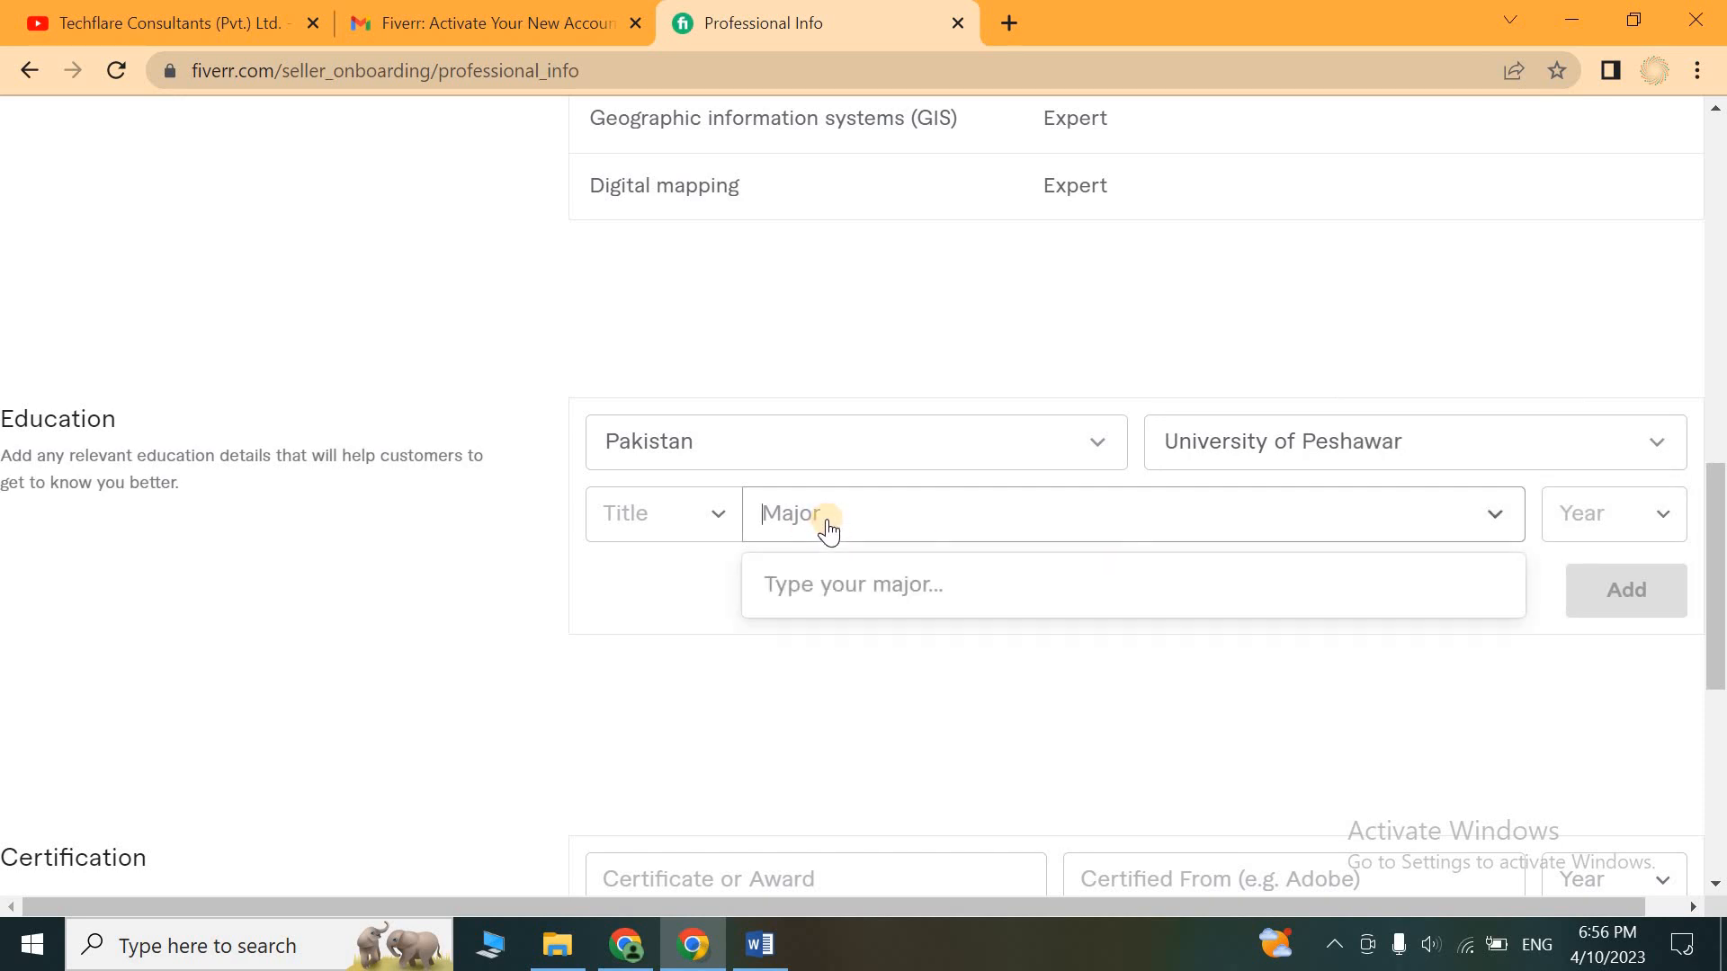
text(eogr)
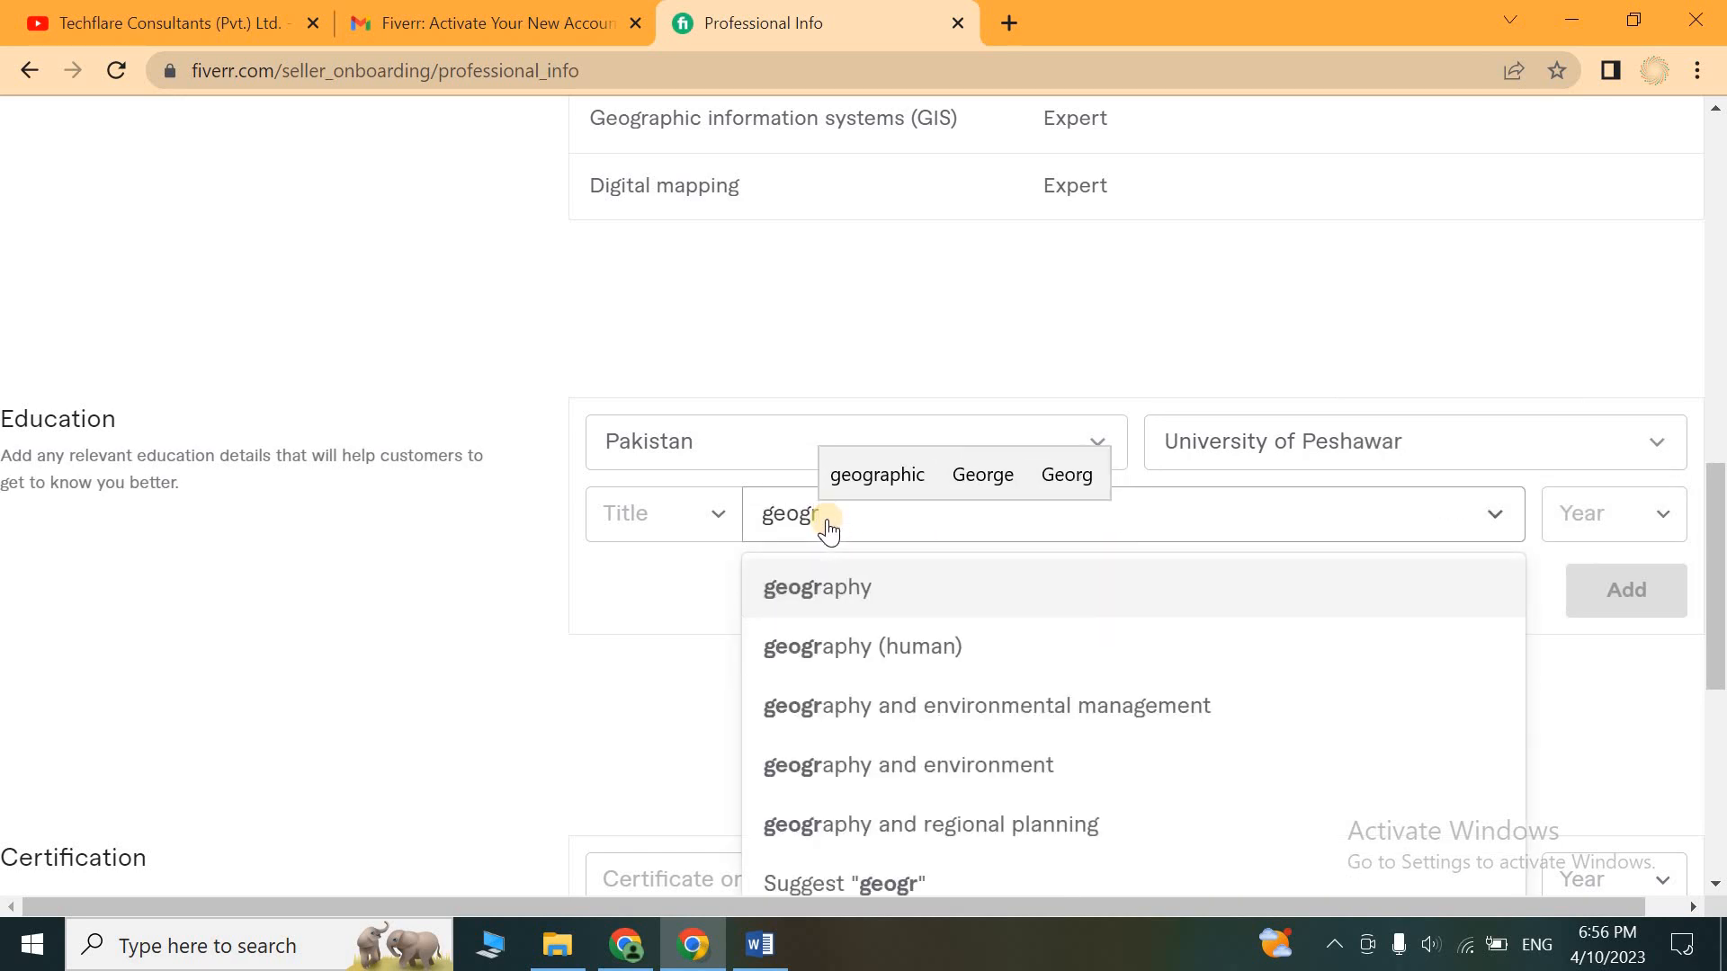
text(aphiv)
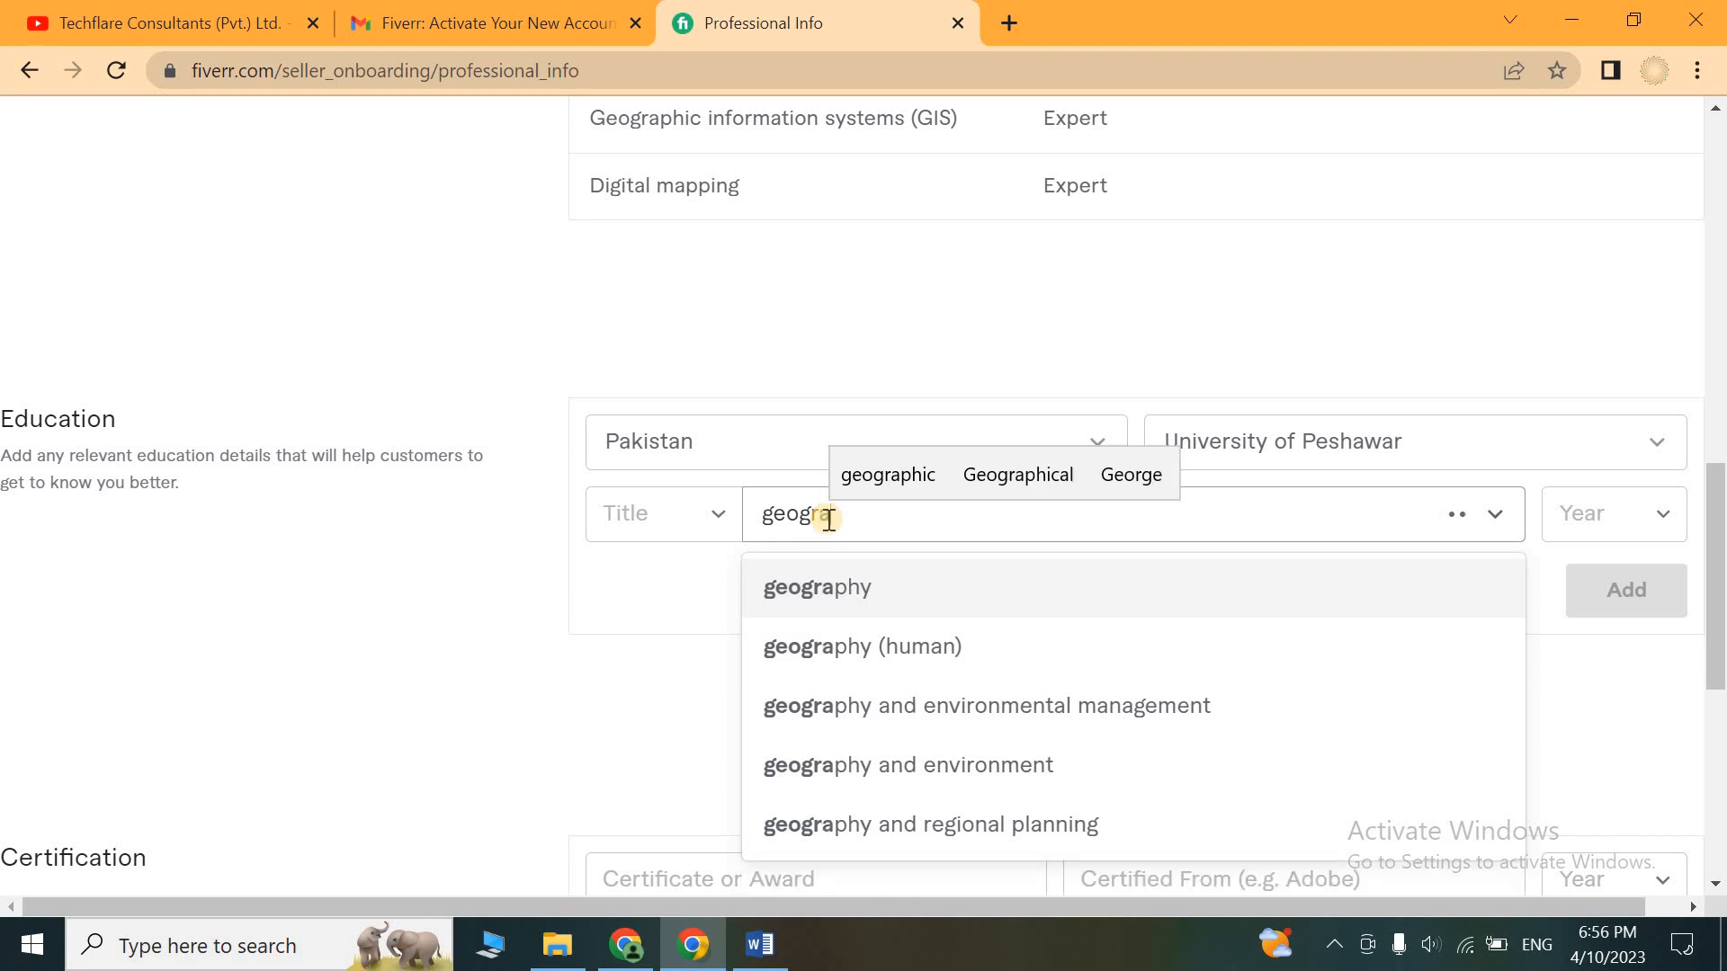
key(BackSpace)
key(BackSpace)
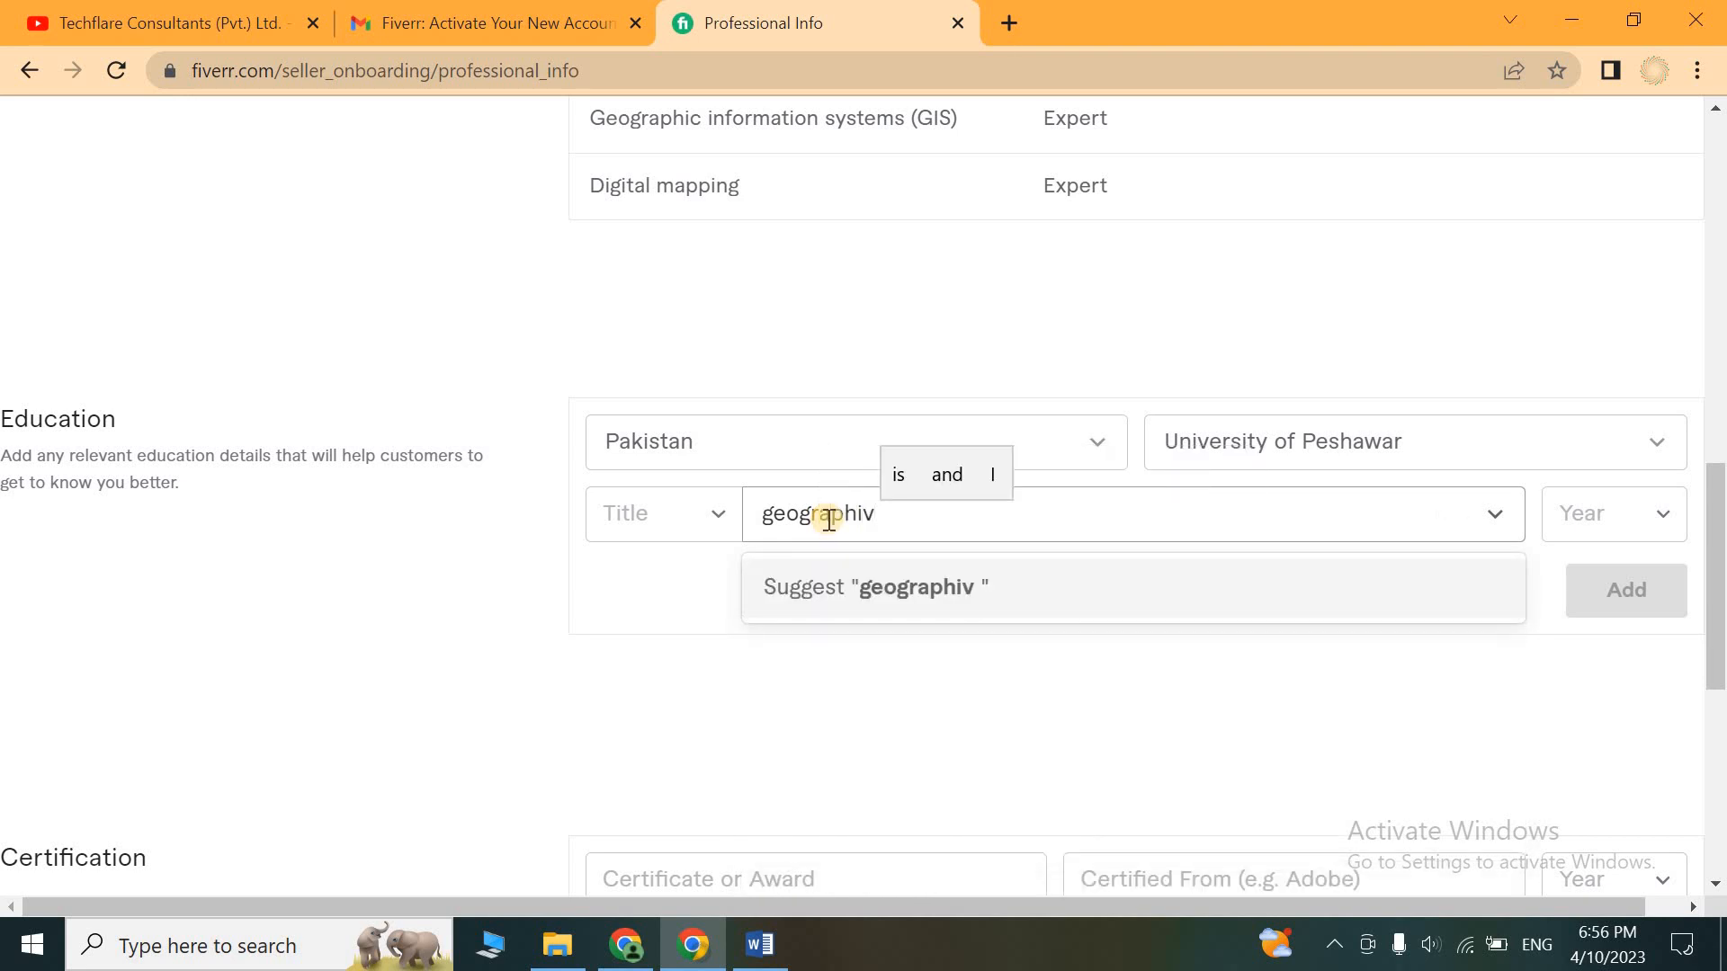
text(c)
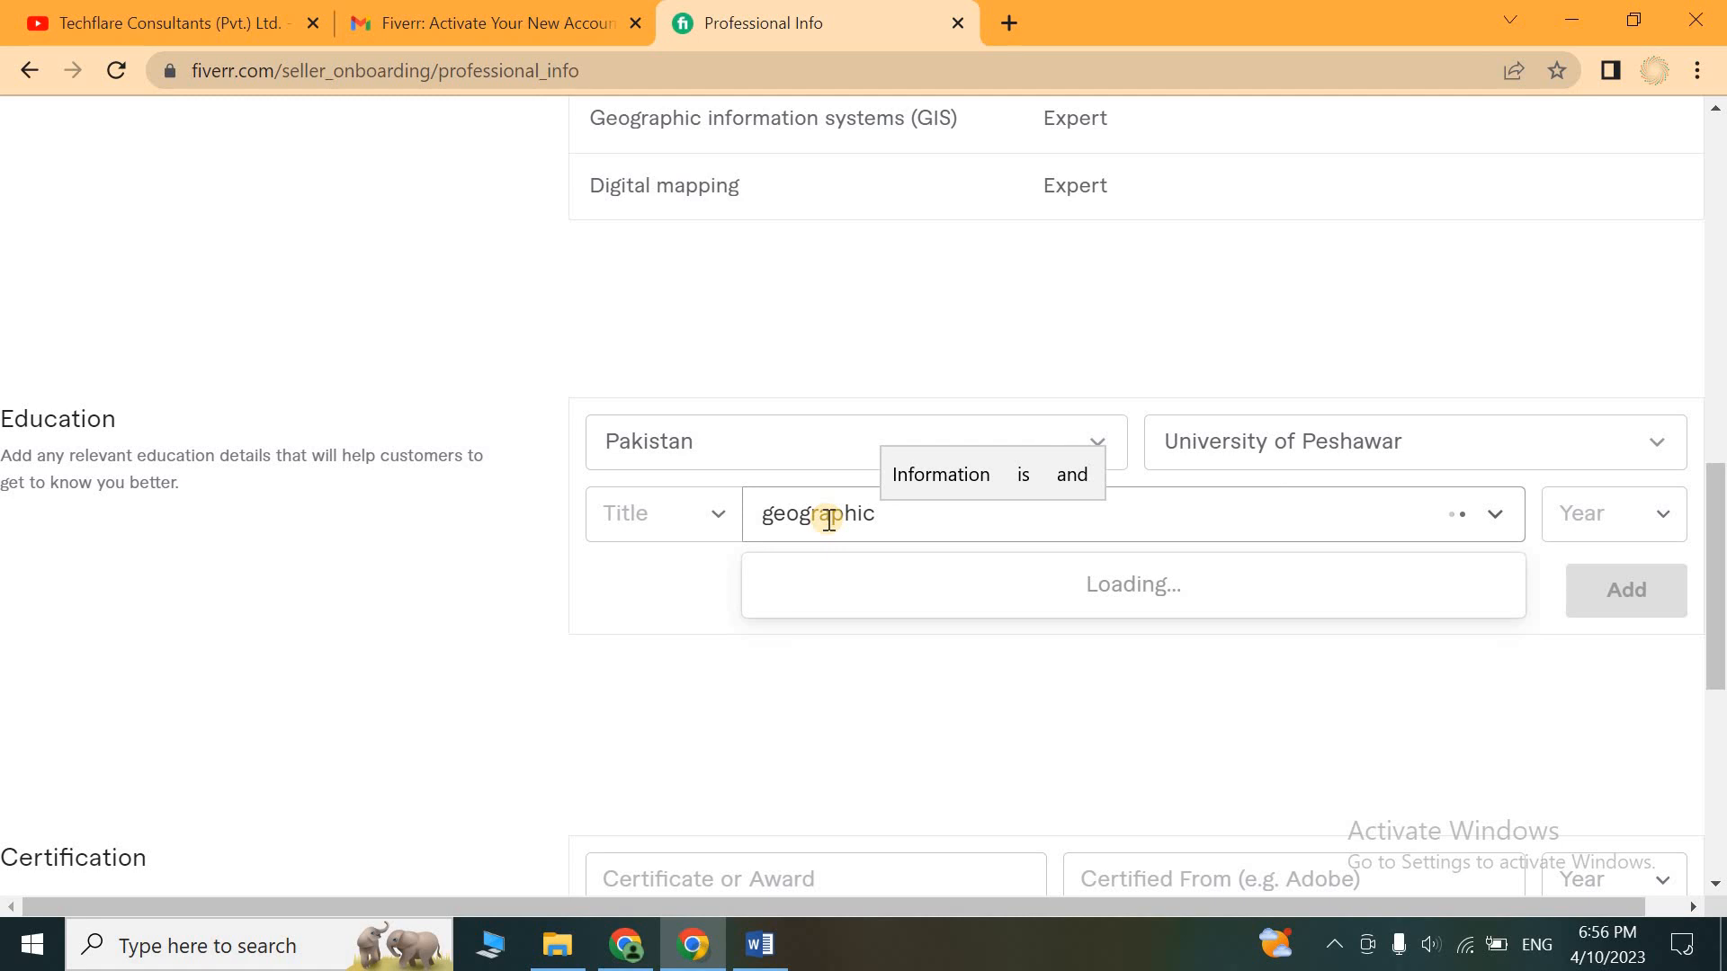
key(BackSpace)
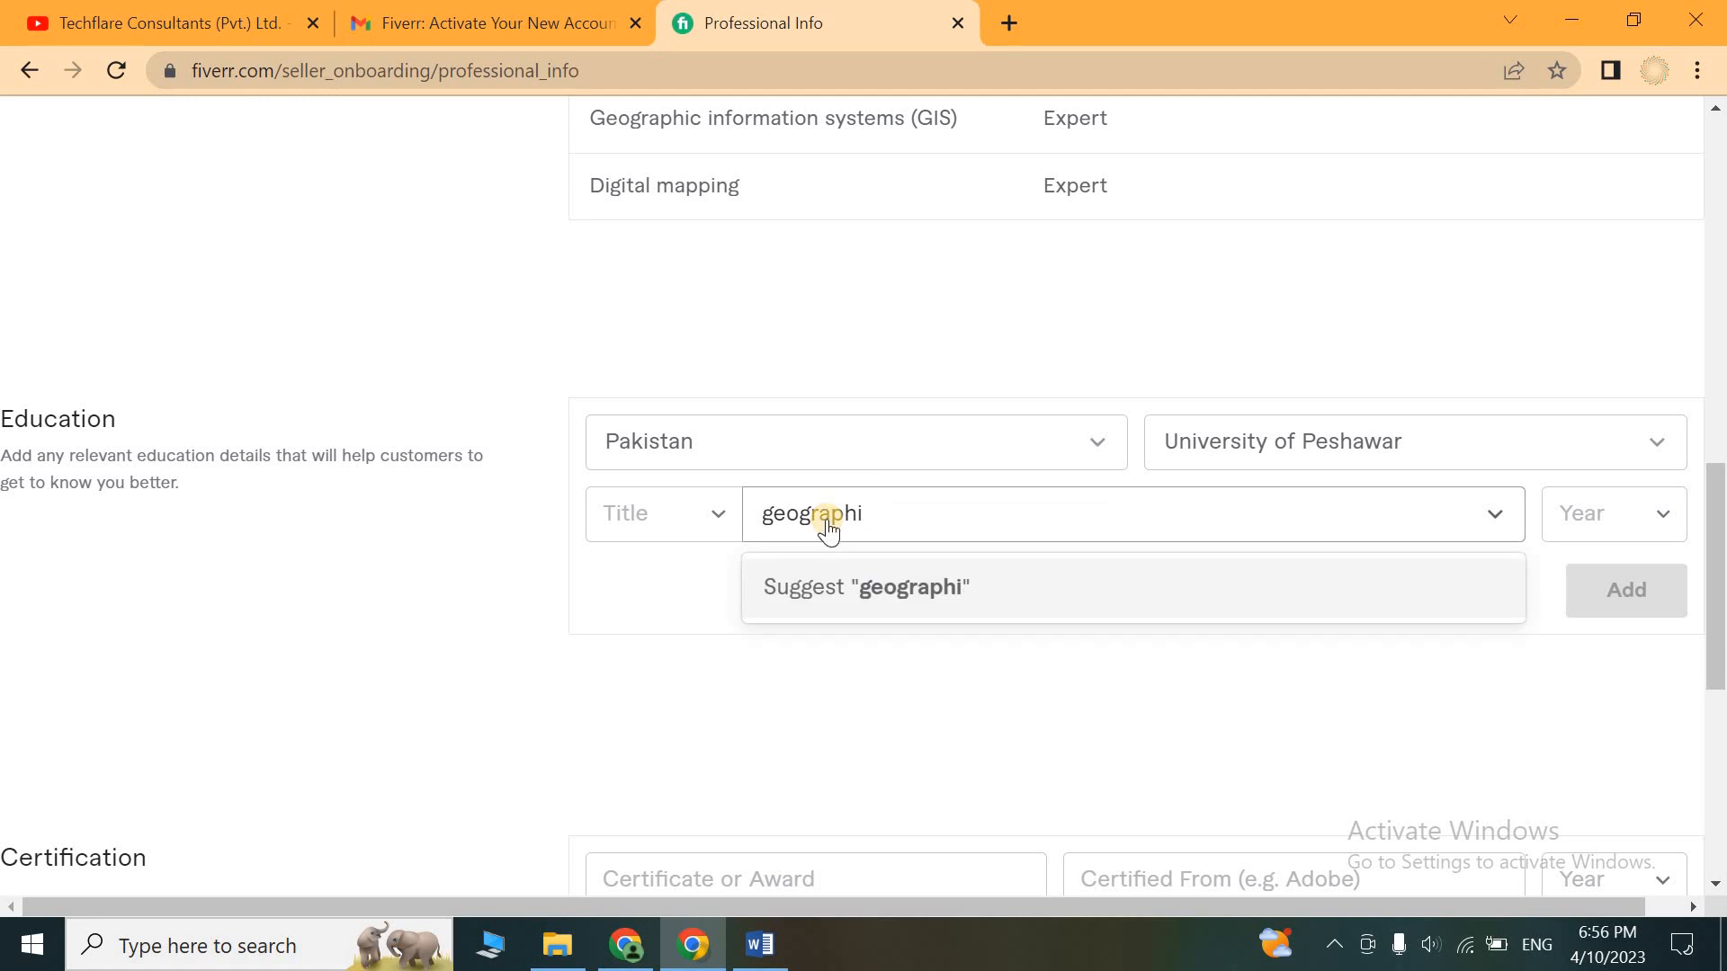
key(ctrl+BackSpace)
text(gis)
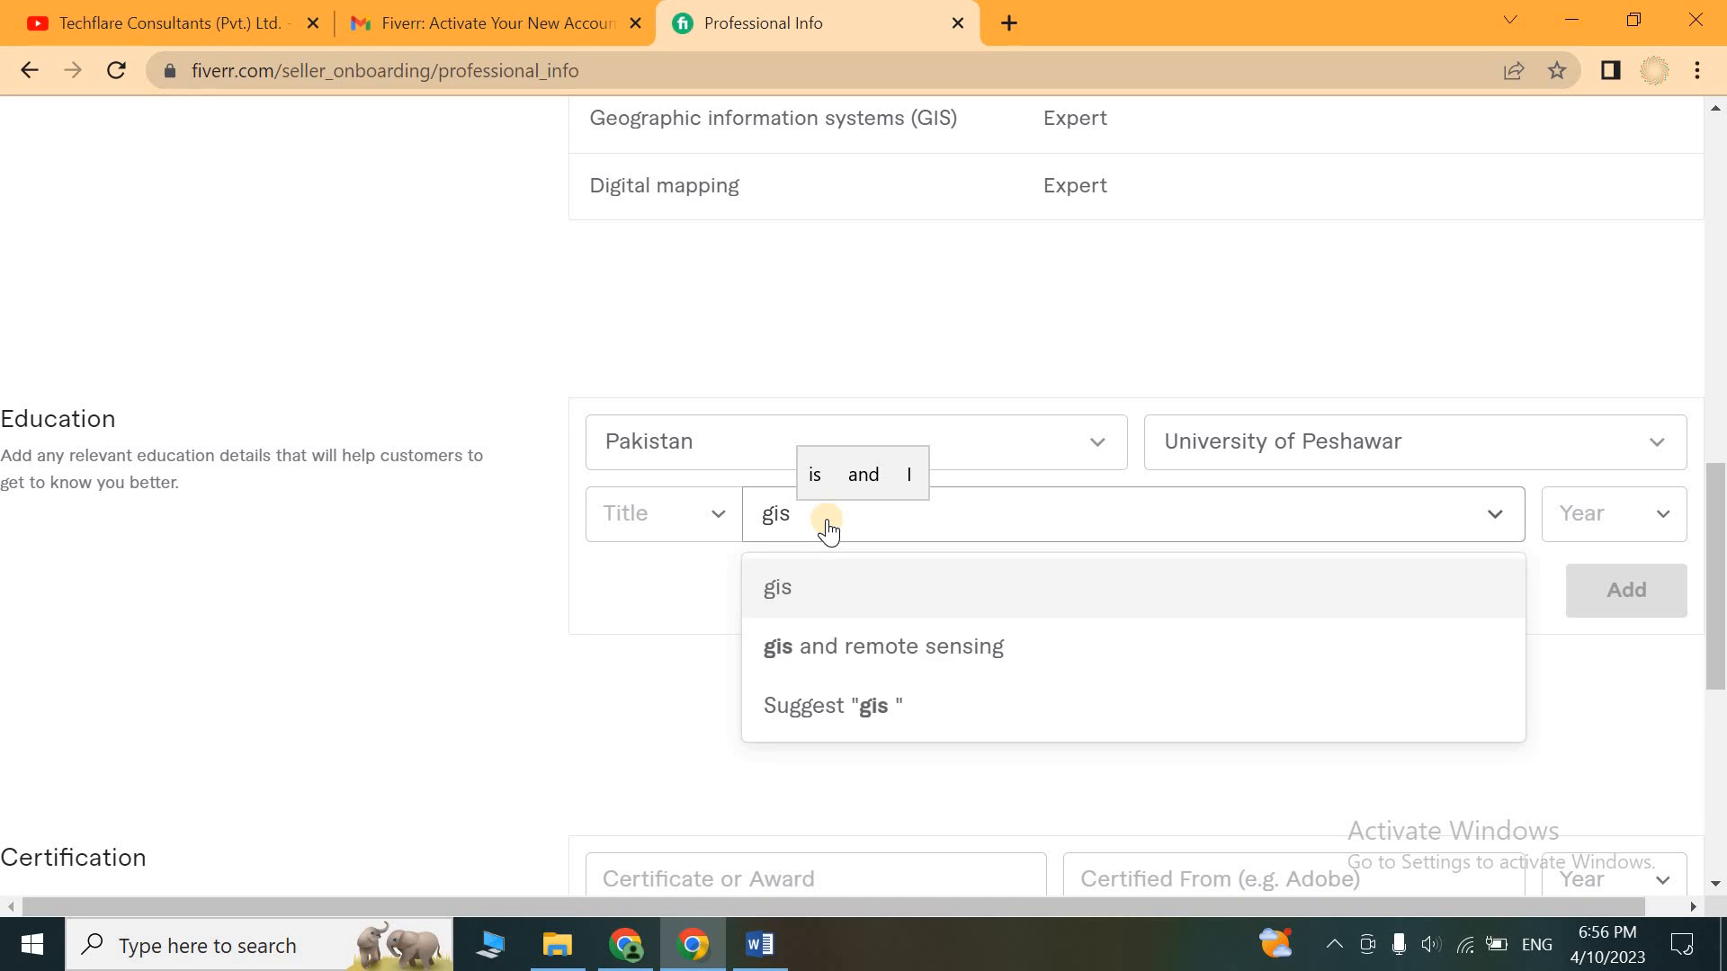
click(890, 642)
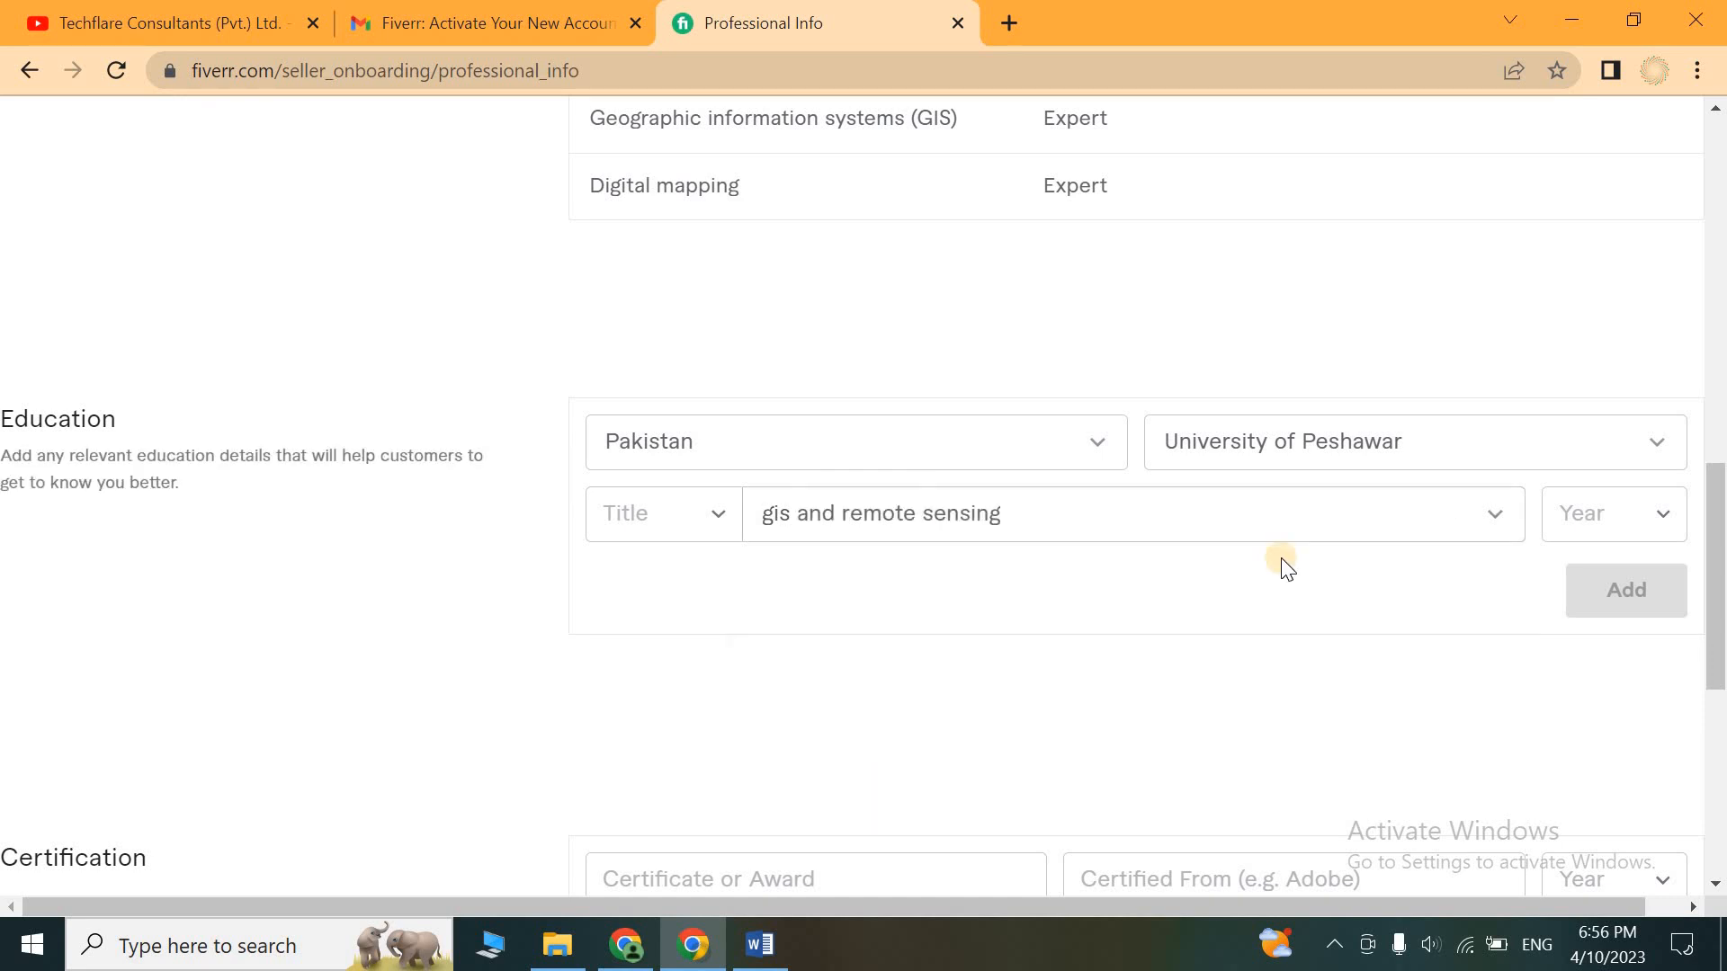
Step: Select 2015 as the graduation year
click(1488, 527)
click(1622, 528)
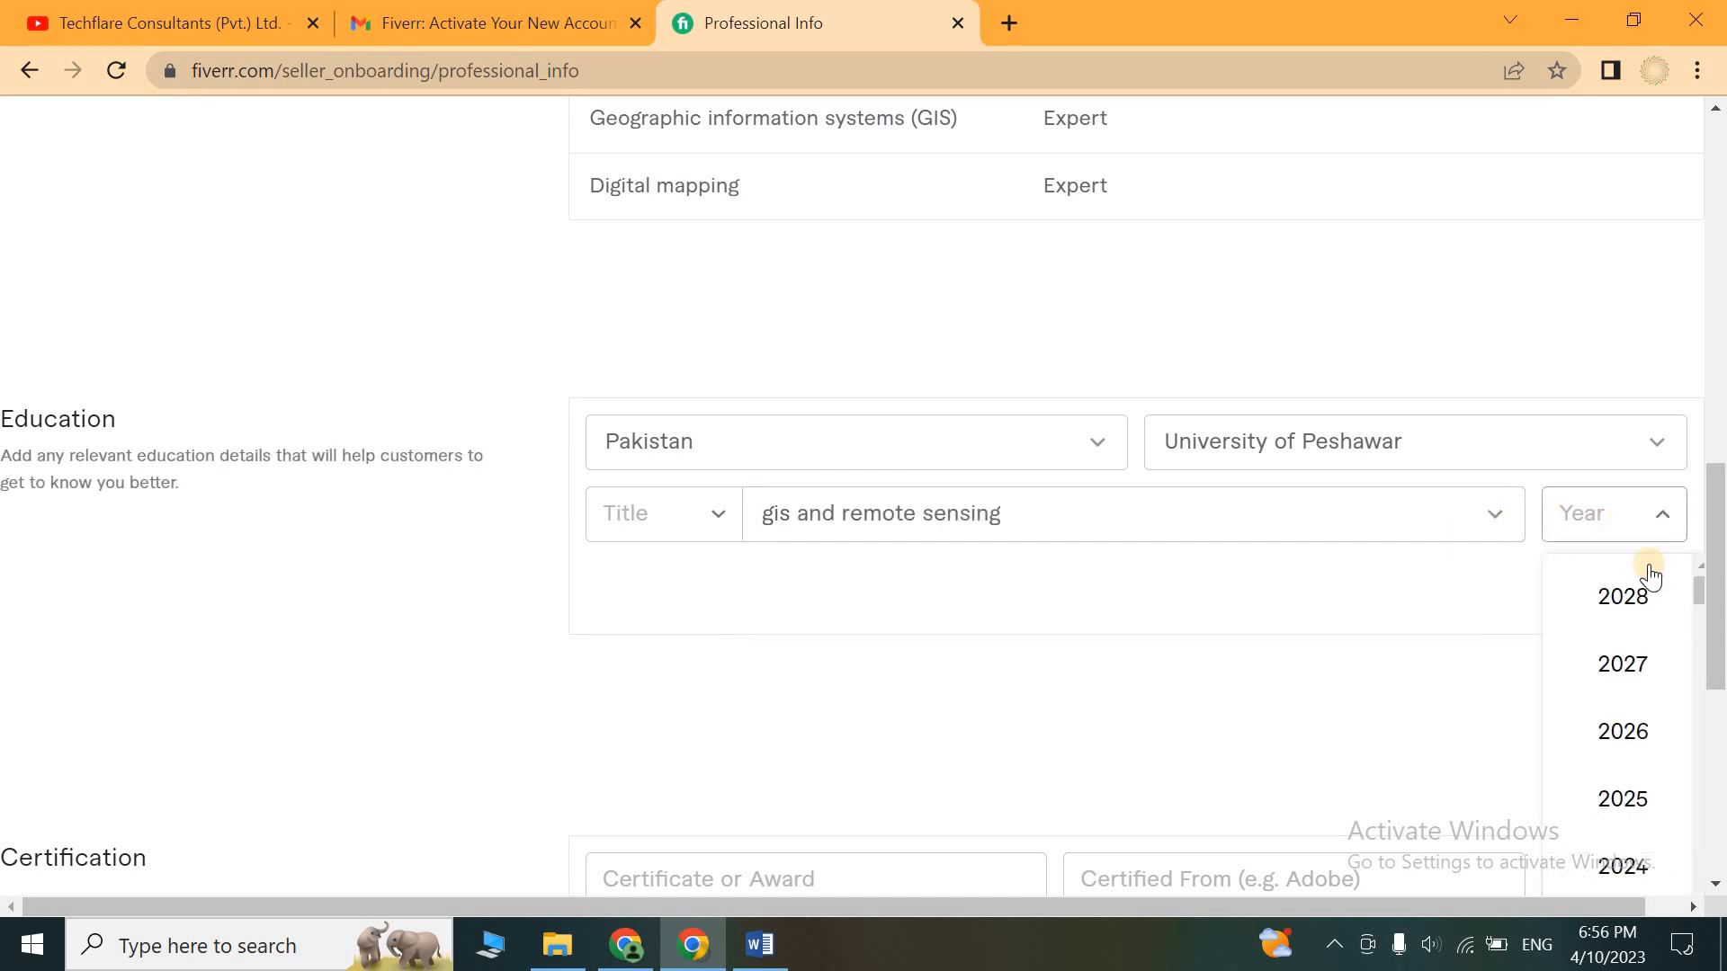
scroll(1657, 755, down, 5)
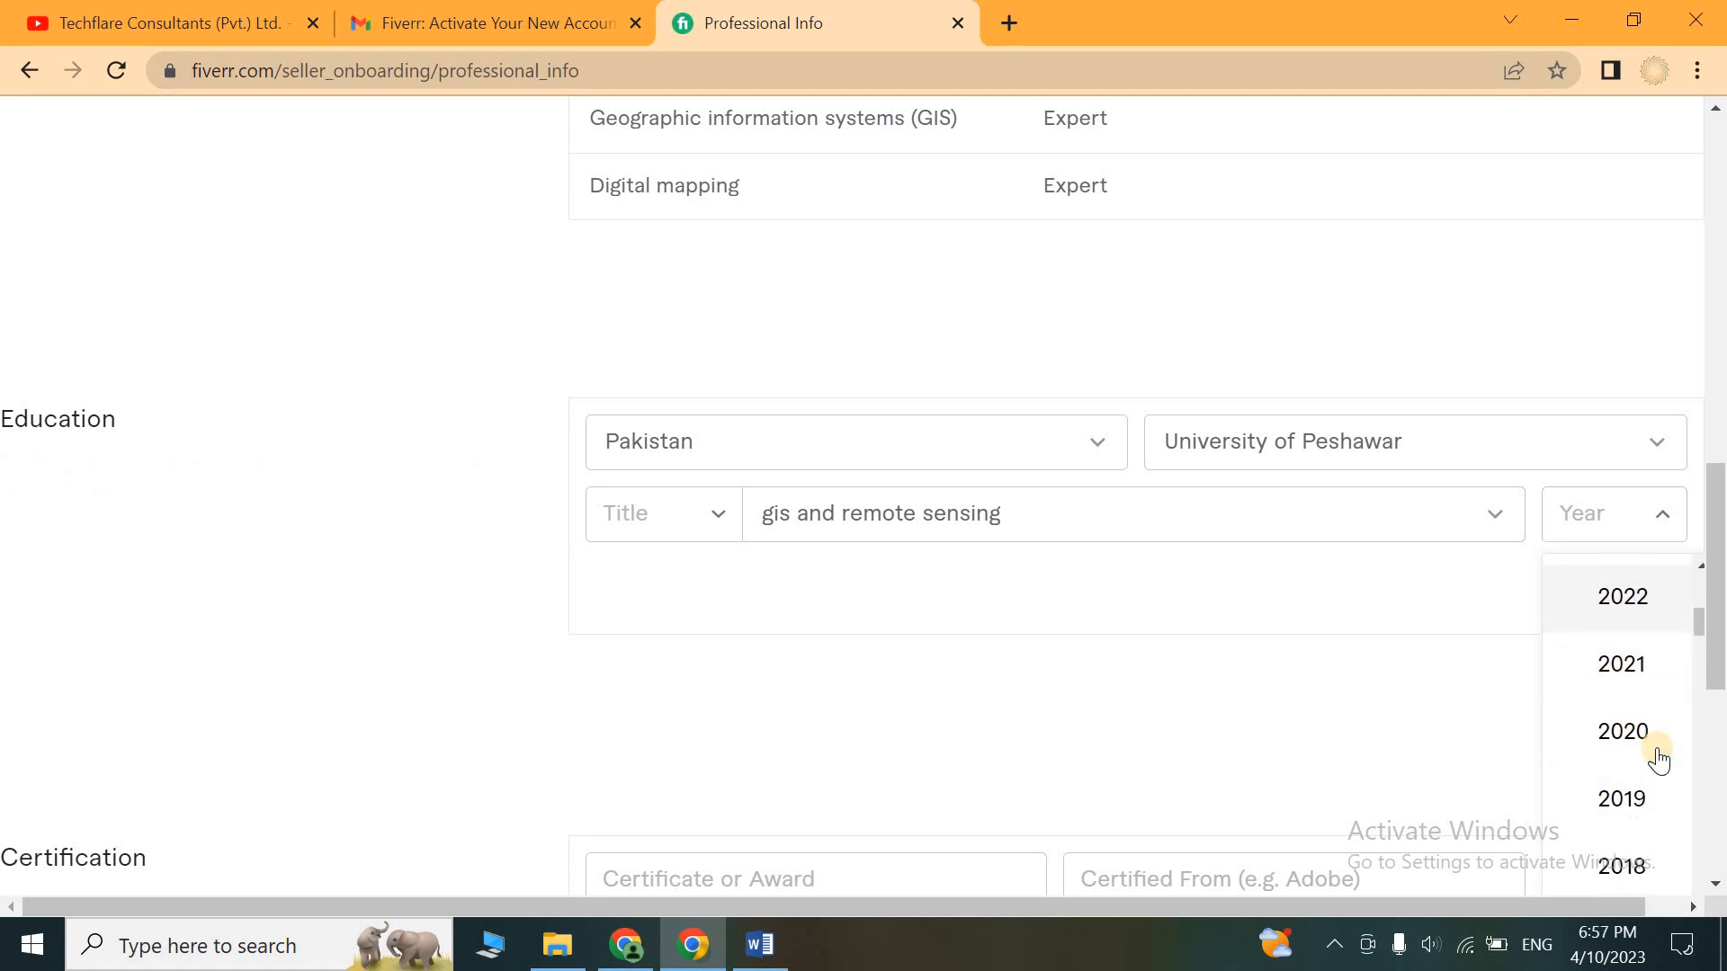
scroll(1653, 754, down, 3)
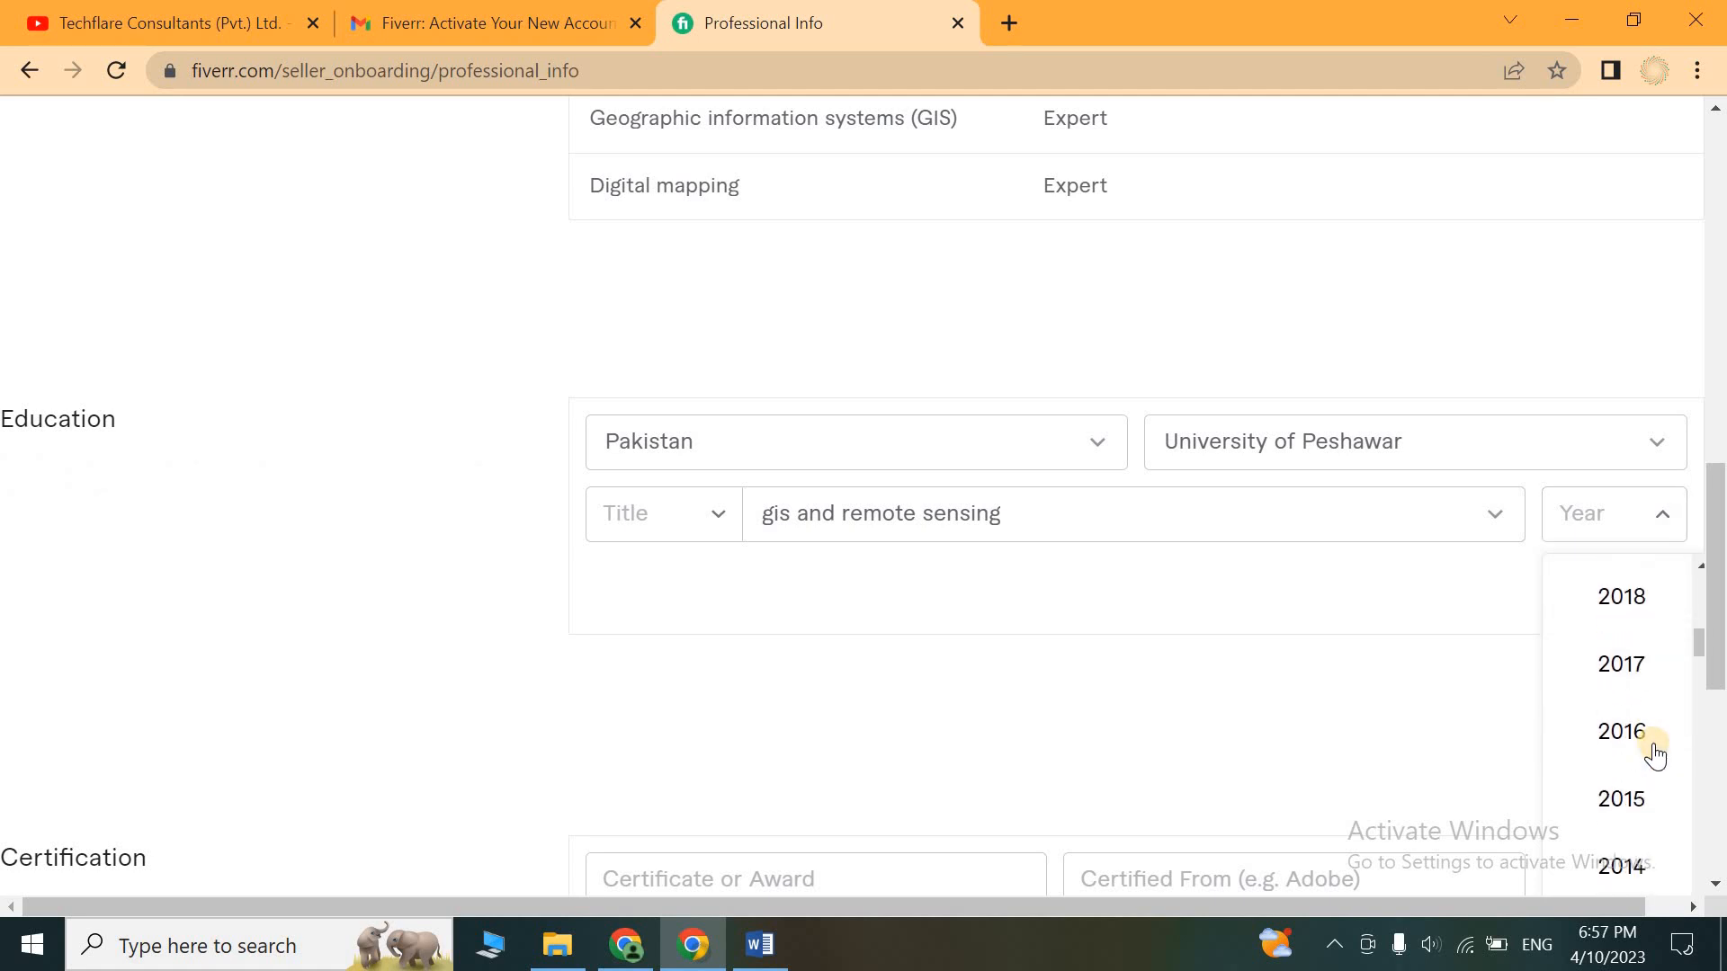
scroll(1628, 711, down, 2)
click(1626, 688)
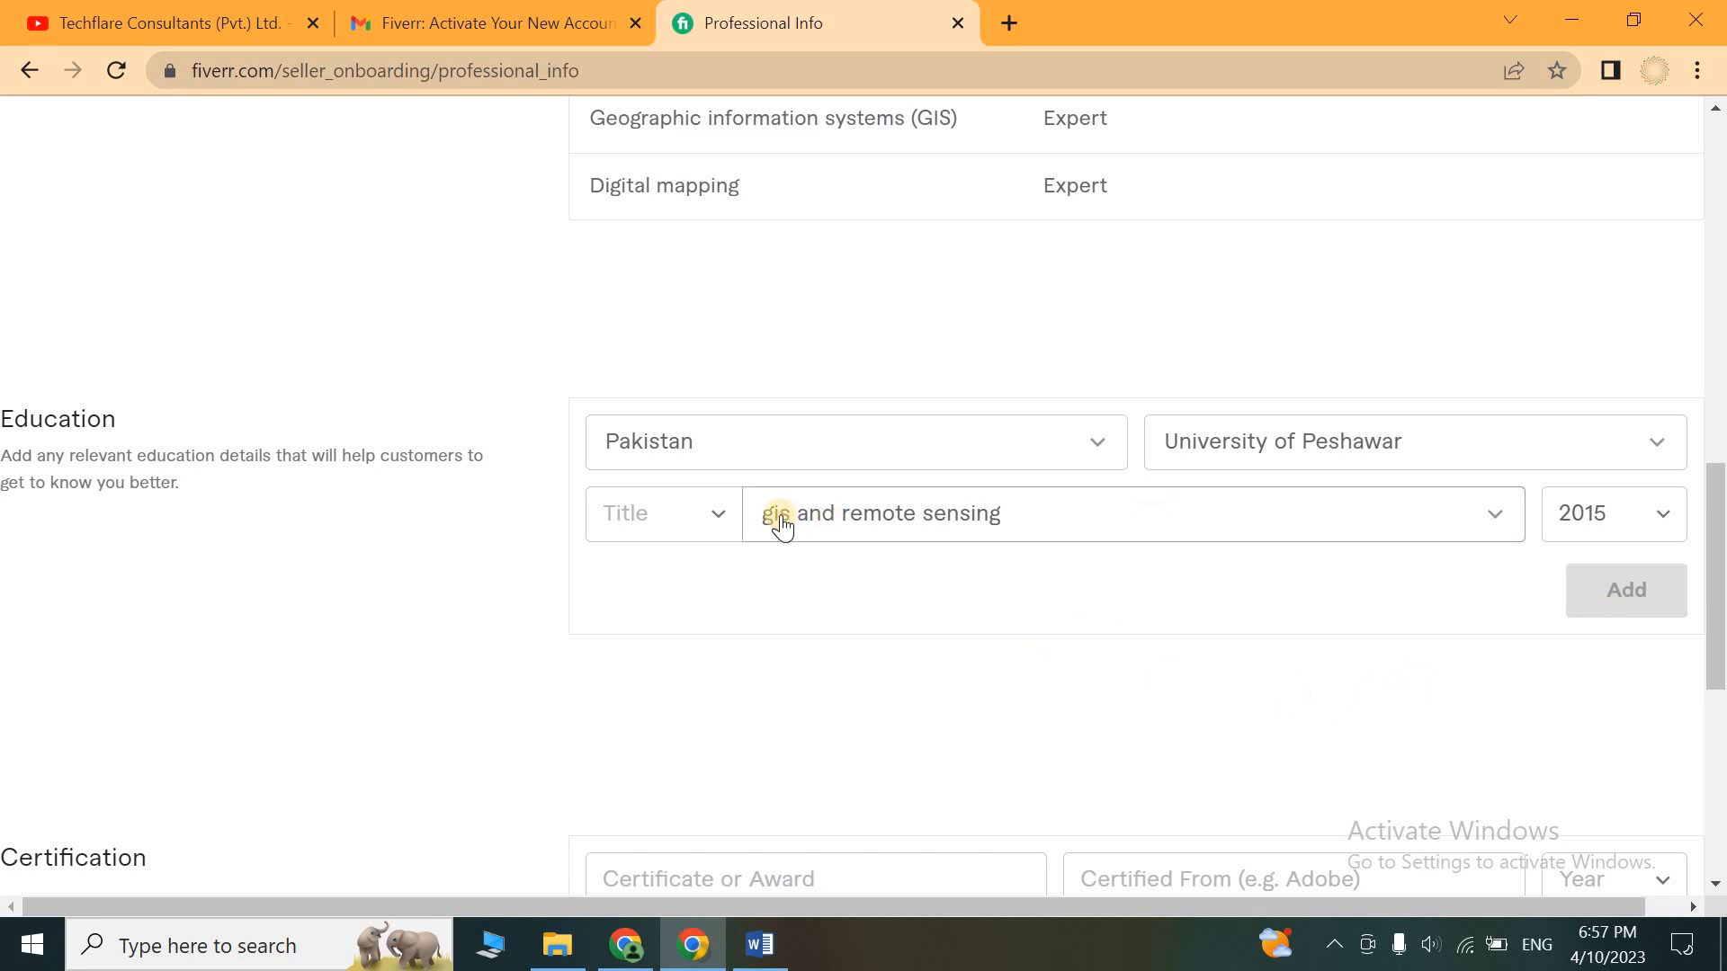
Step: Choose Other as the degree title
click(715, 518)
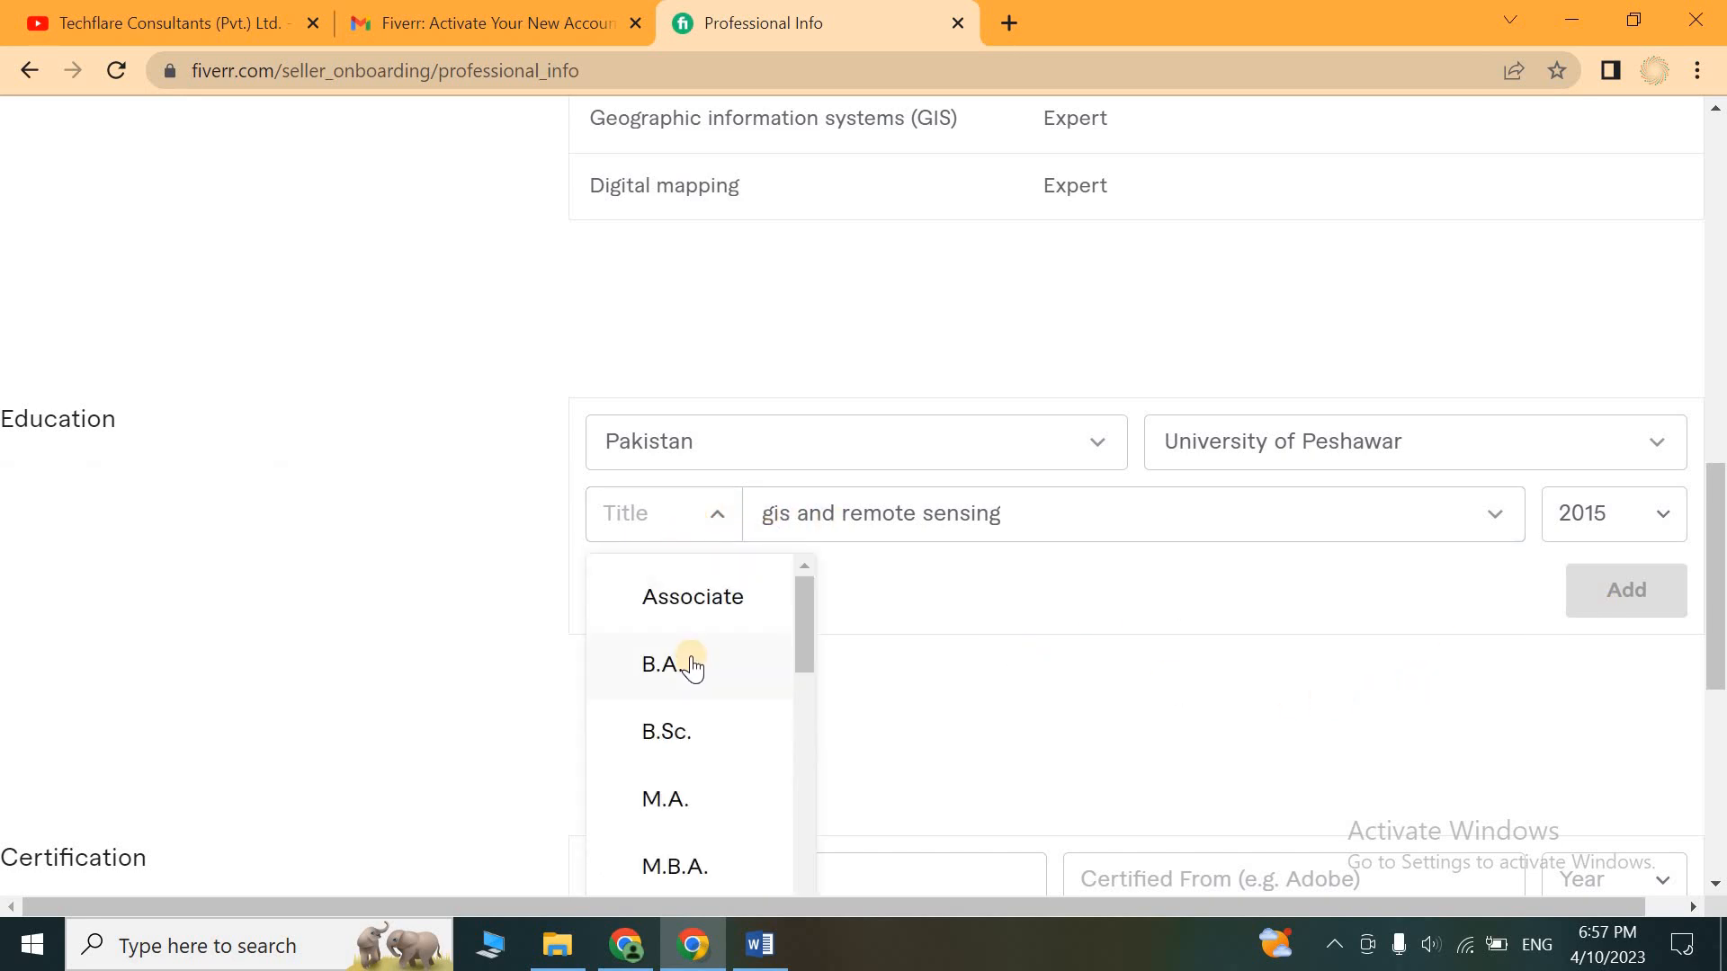
scroll(691, 728, down, 3)
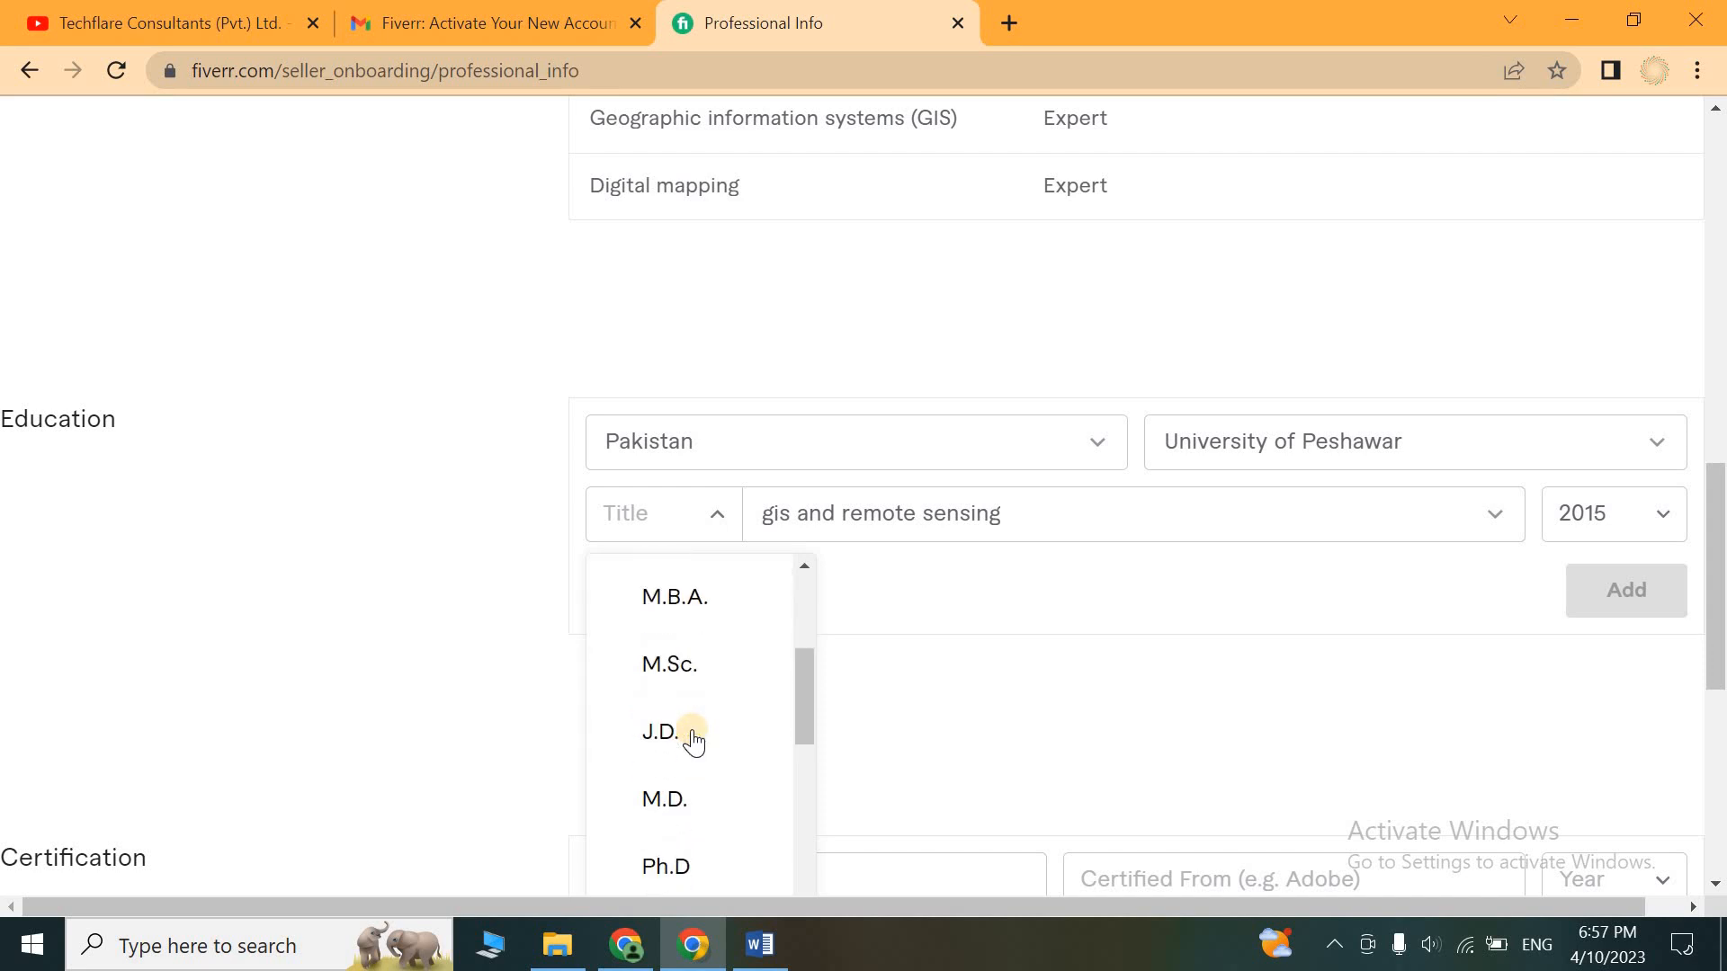
scroll(695, 723, up, 3)
scroll(695, 717, up, 2)
scroll(489, 663, down, 3)
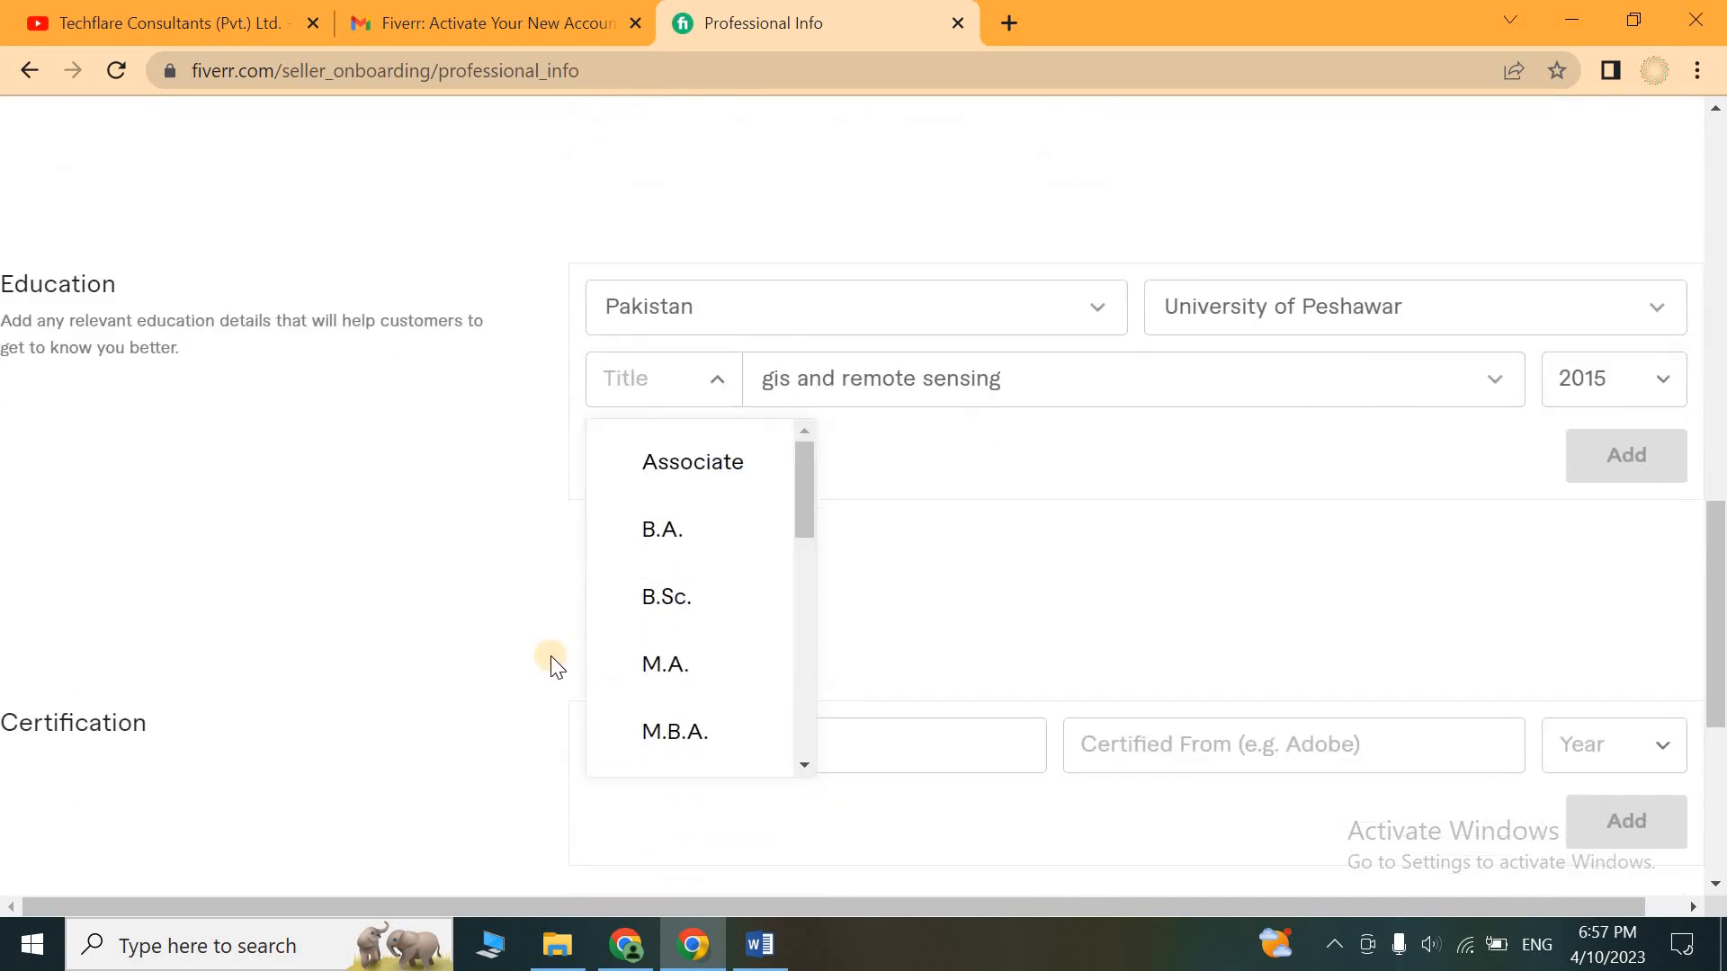
scroll(702, 650, down, 7)
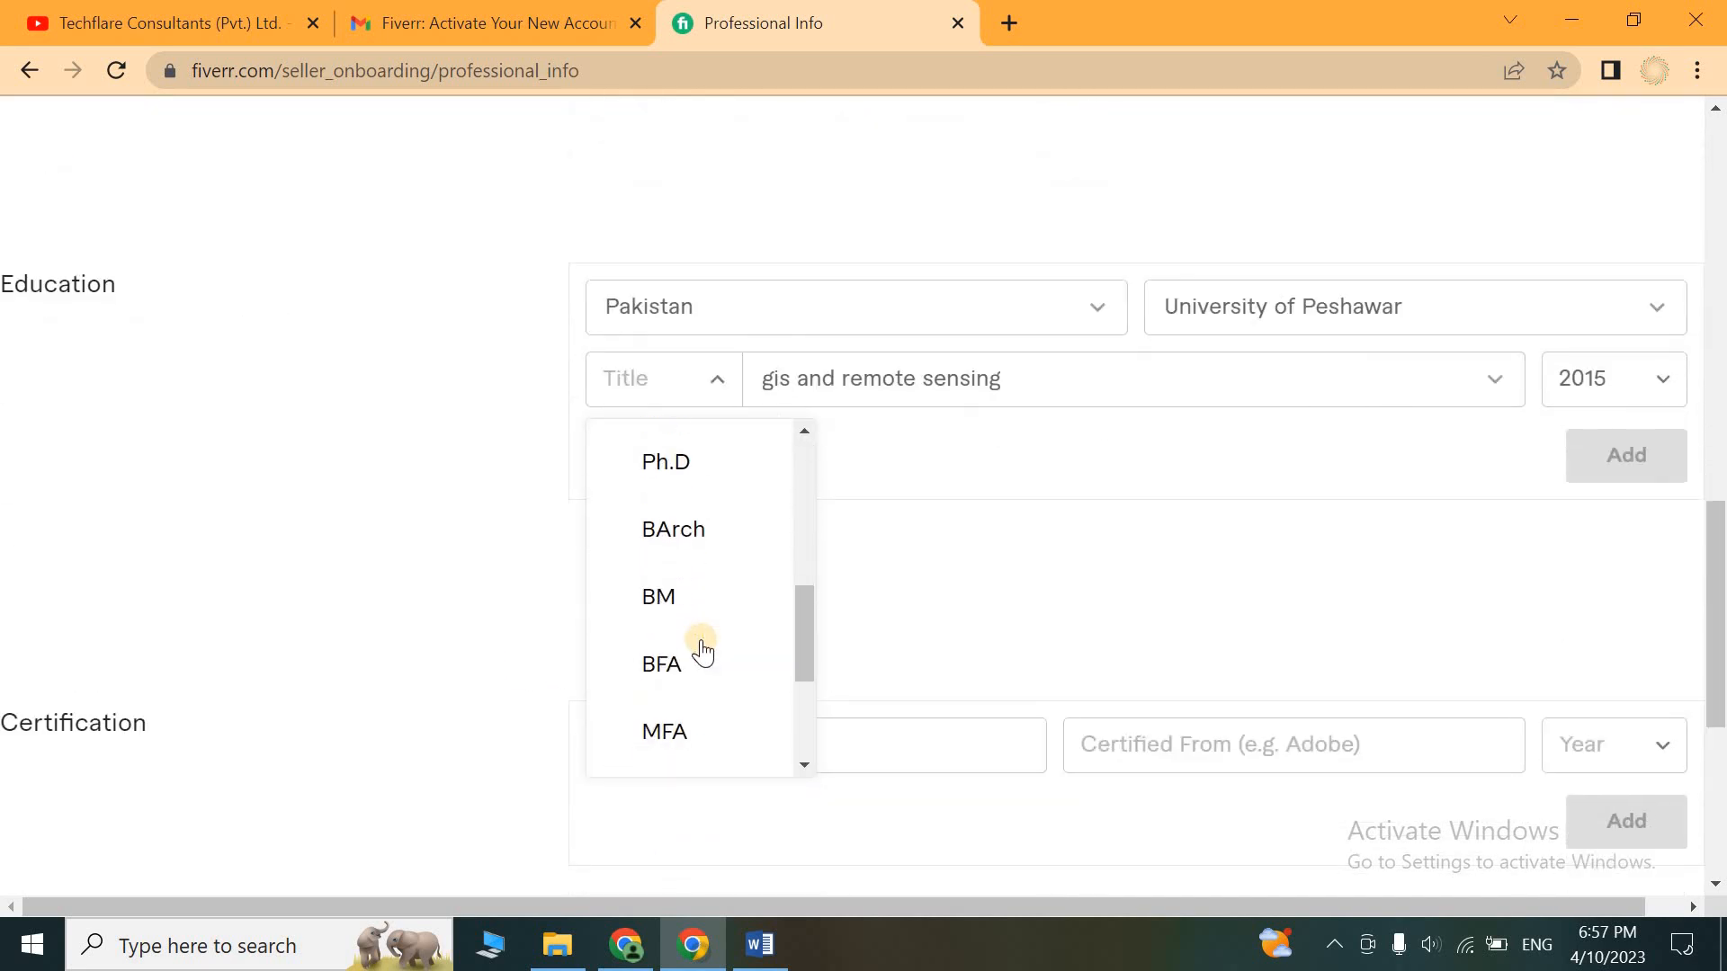
scroll(703, 649, down, 2)
scroll(700, 652, up, 3)
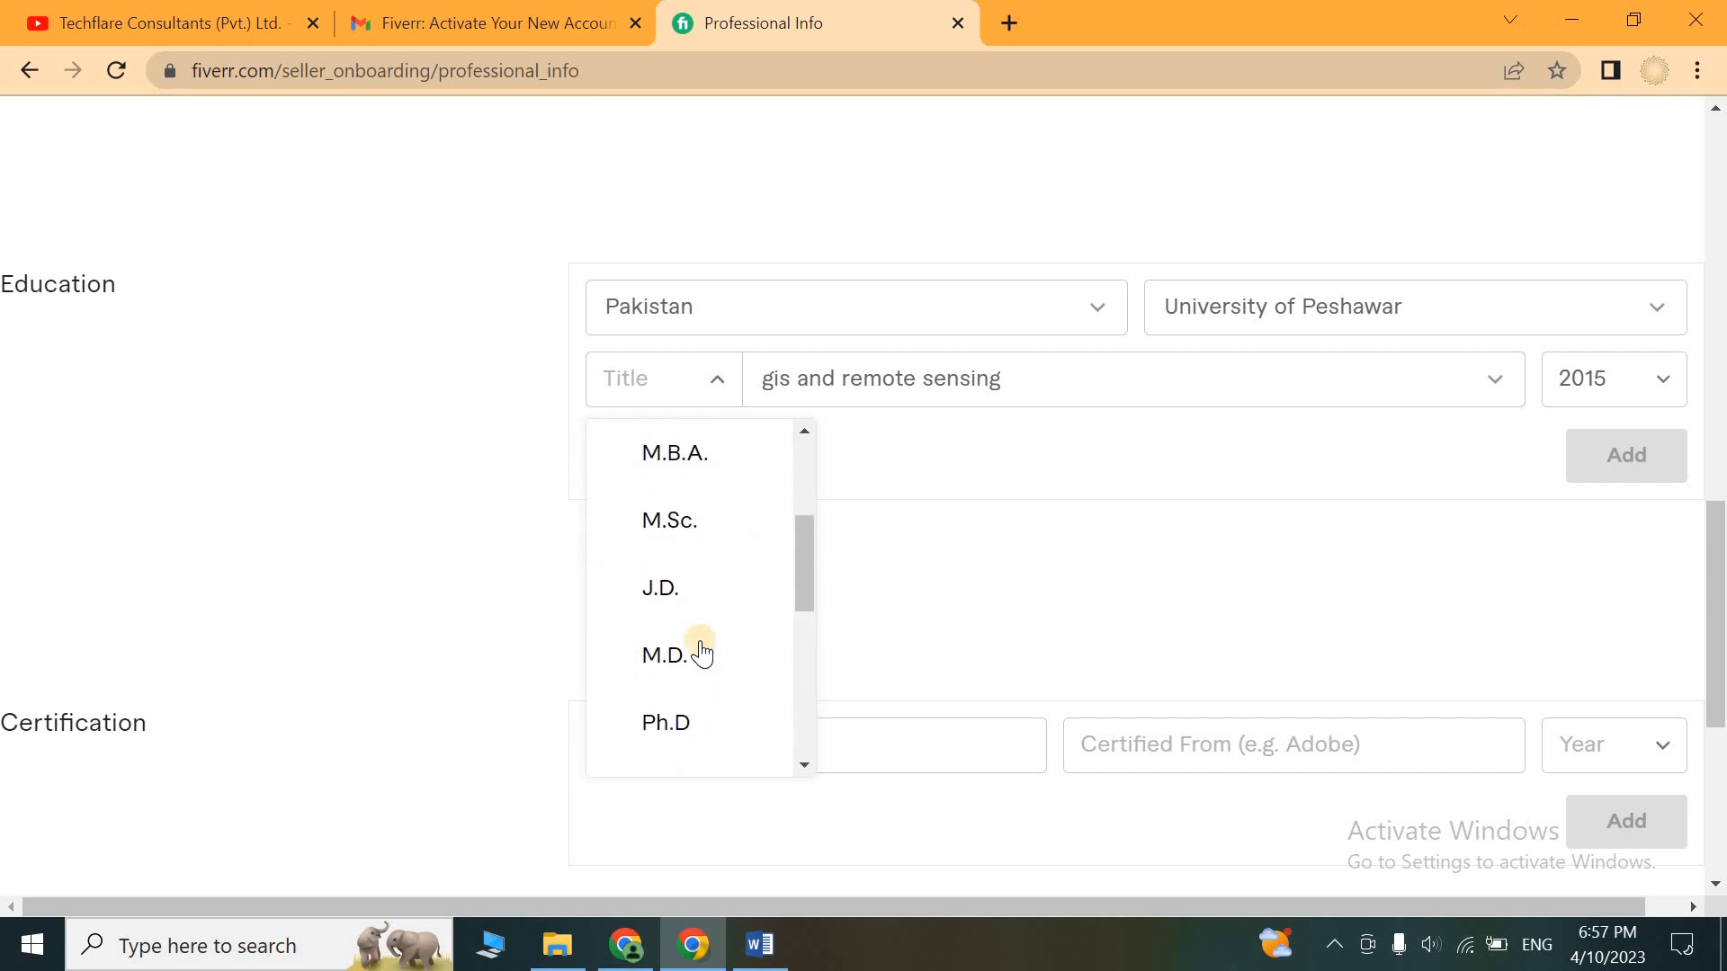
scroll(700, 651, down, 3)
scroll(700, 651, down, 2)
click(683, 728)
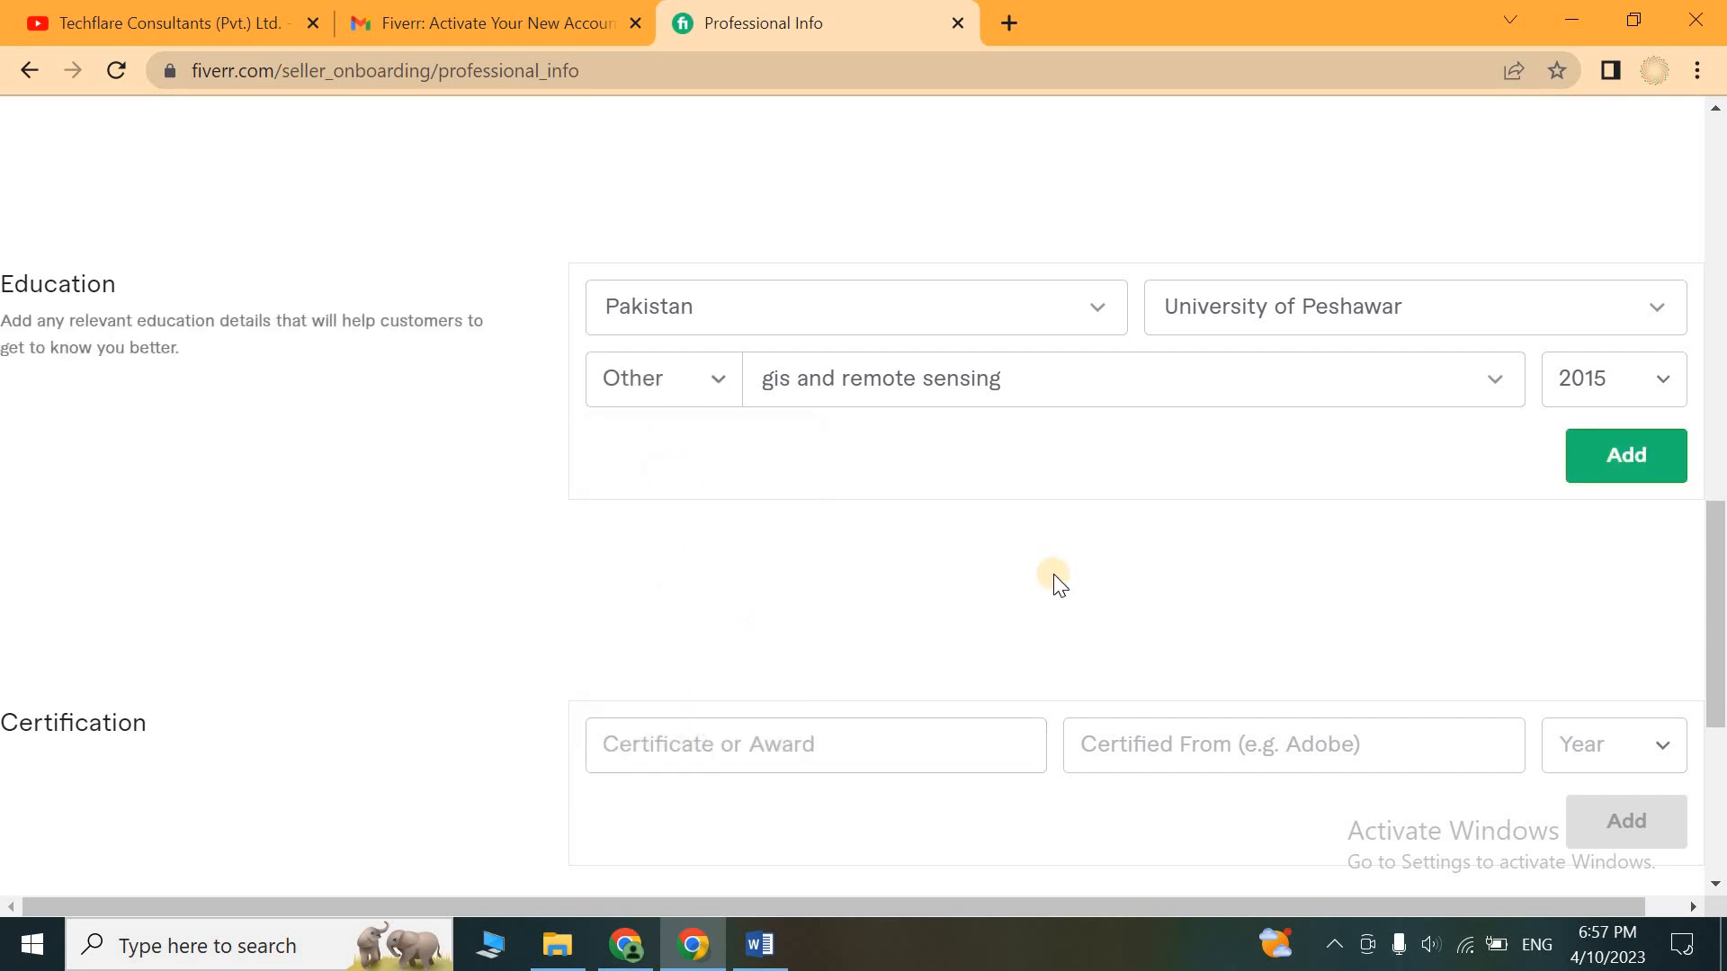
click(727, 388)
scroll(705, 540, up, 5)
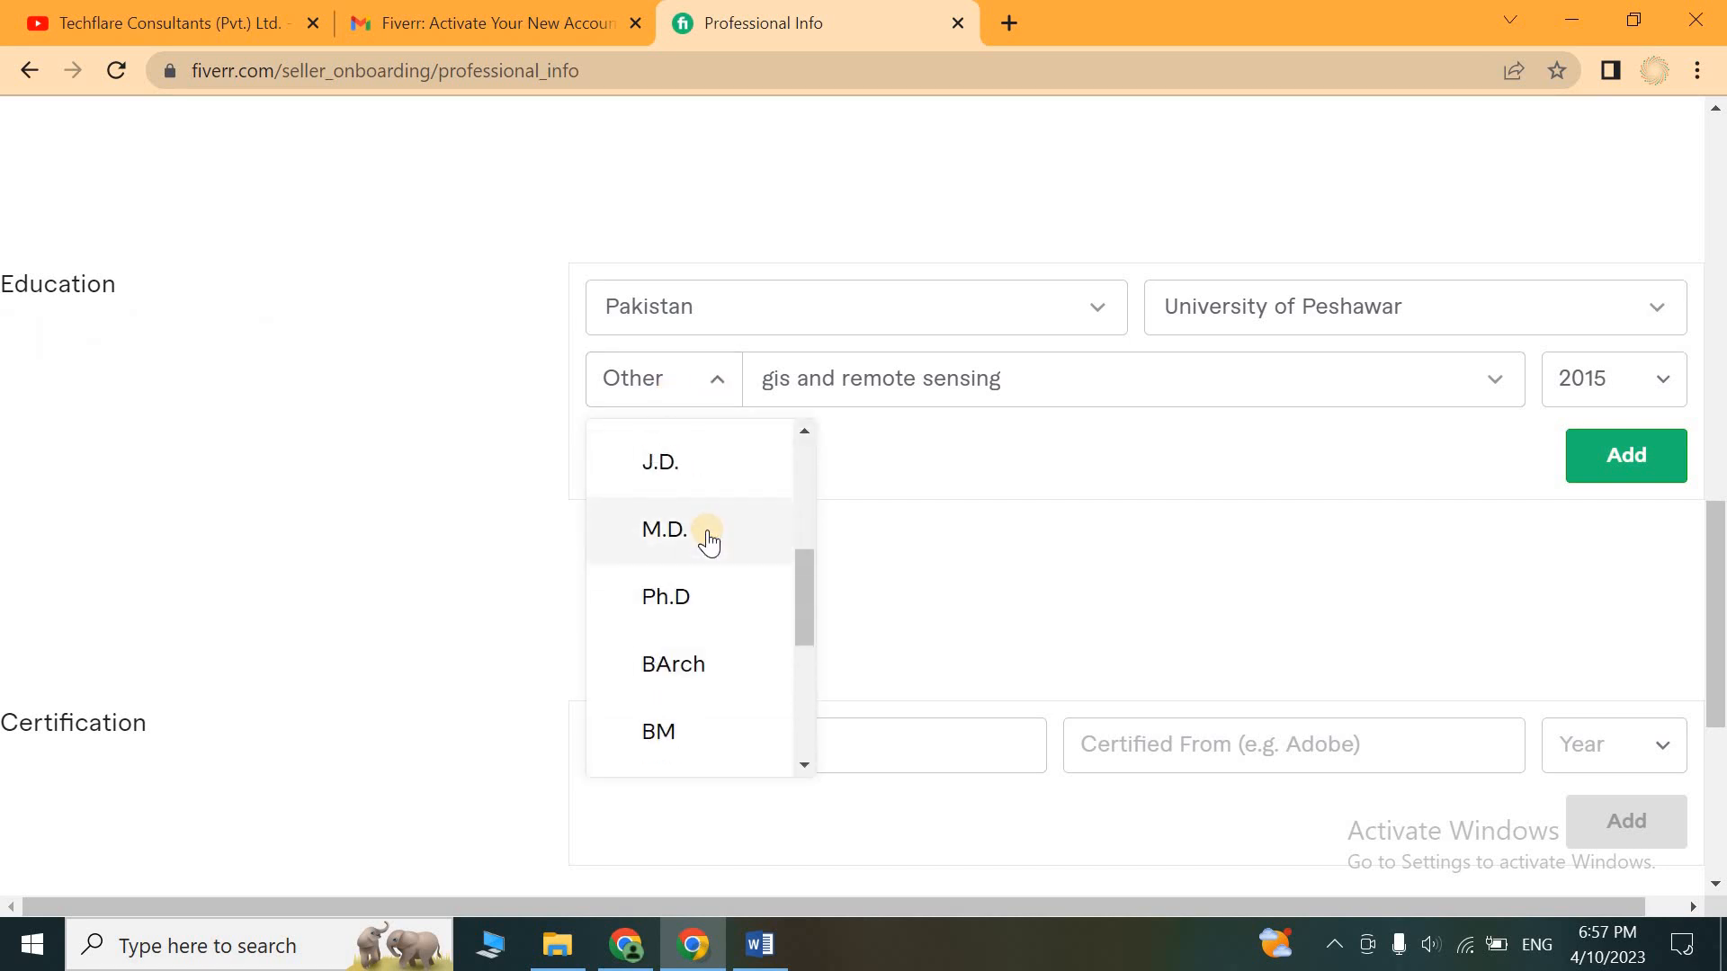
scroll(706, 537, up, 2)
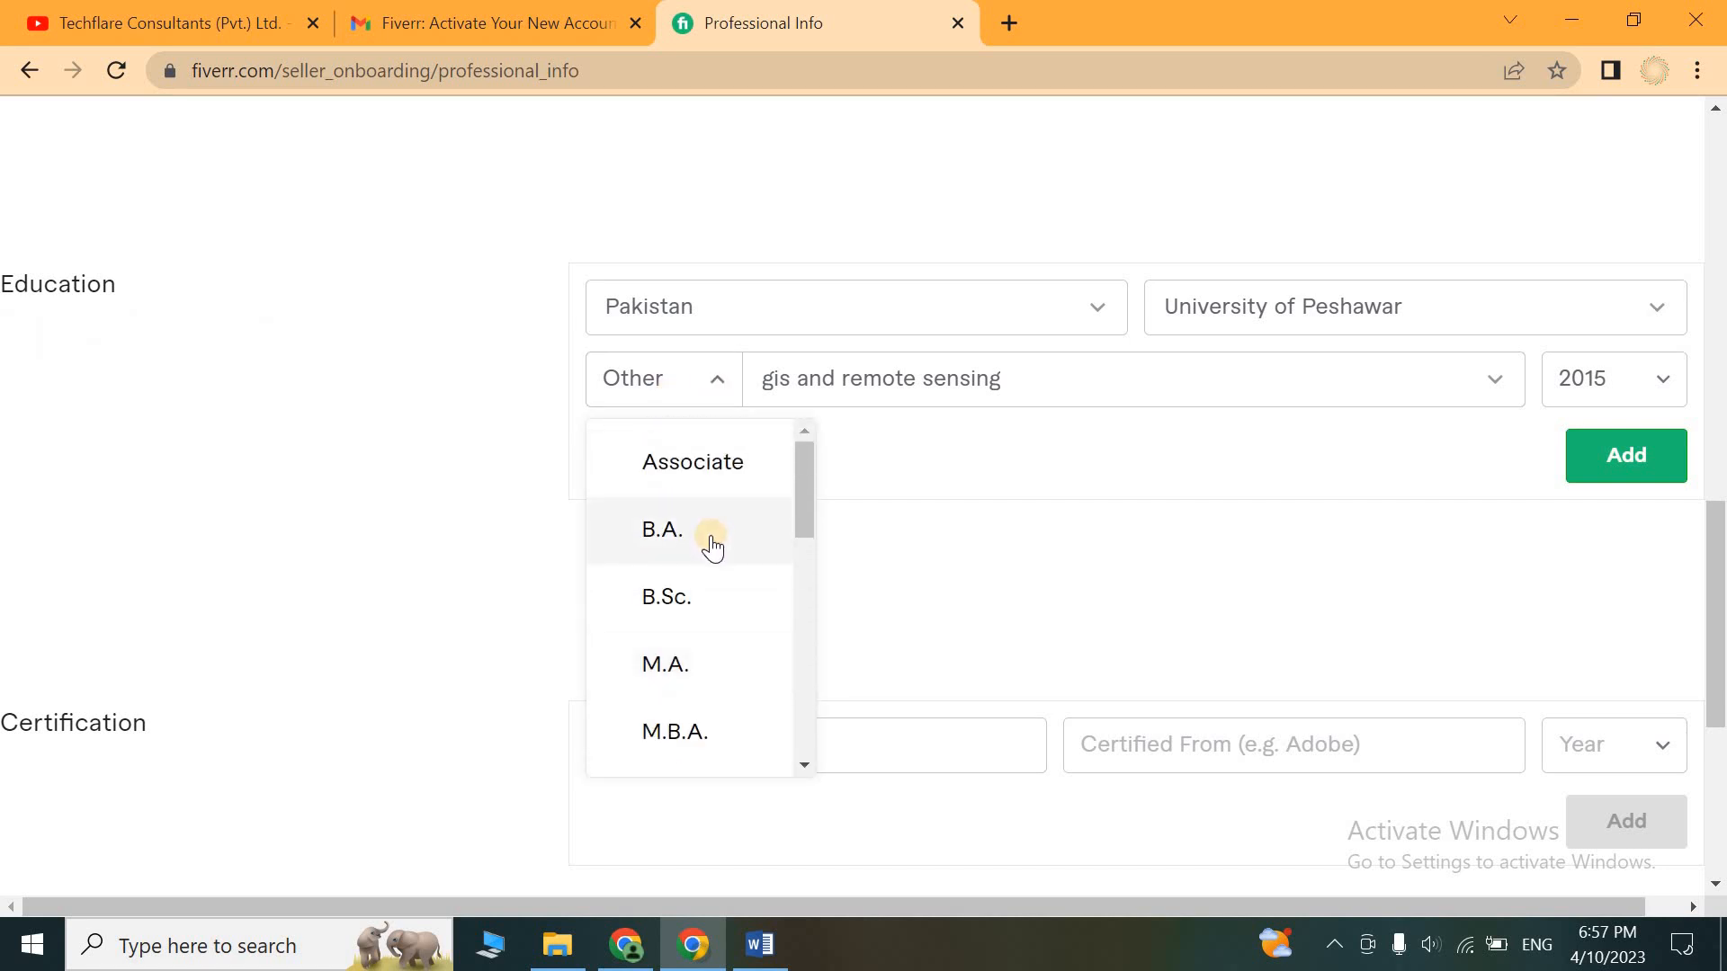
scroll(705, 538, up, 2)
click(555, 551)
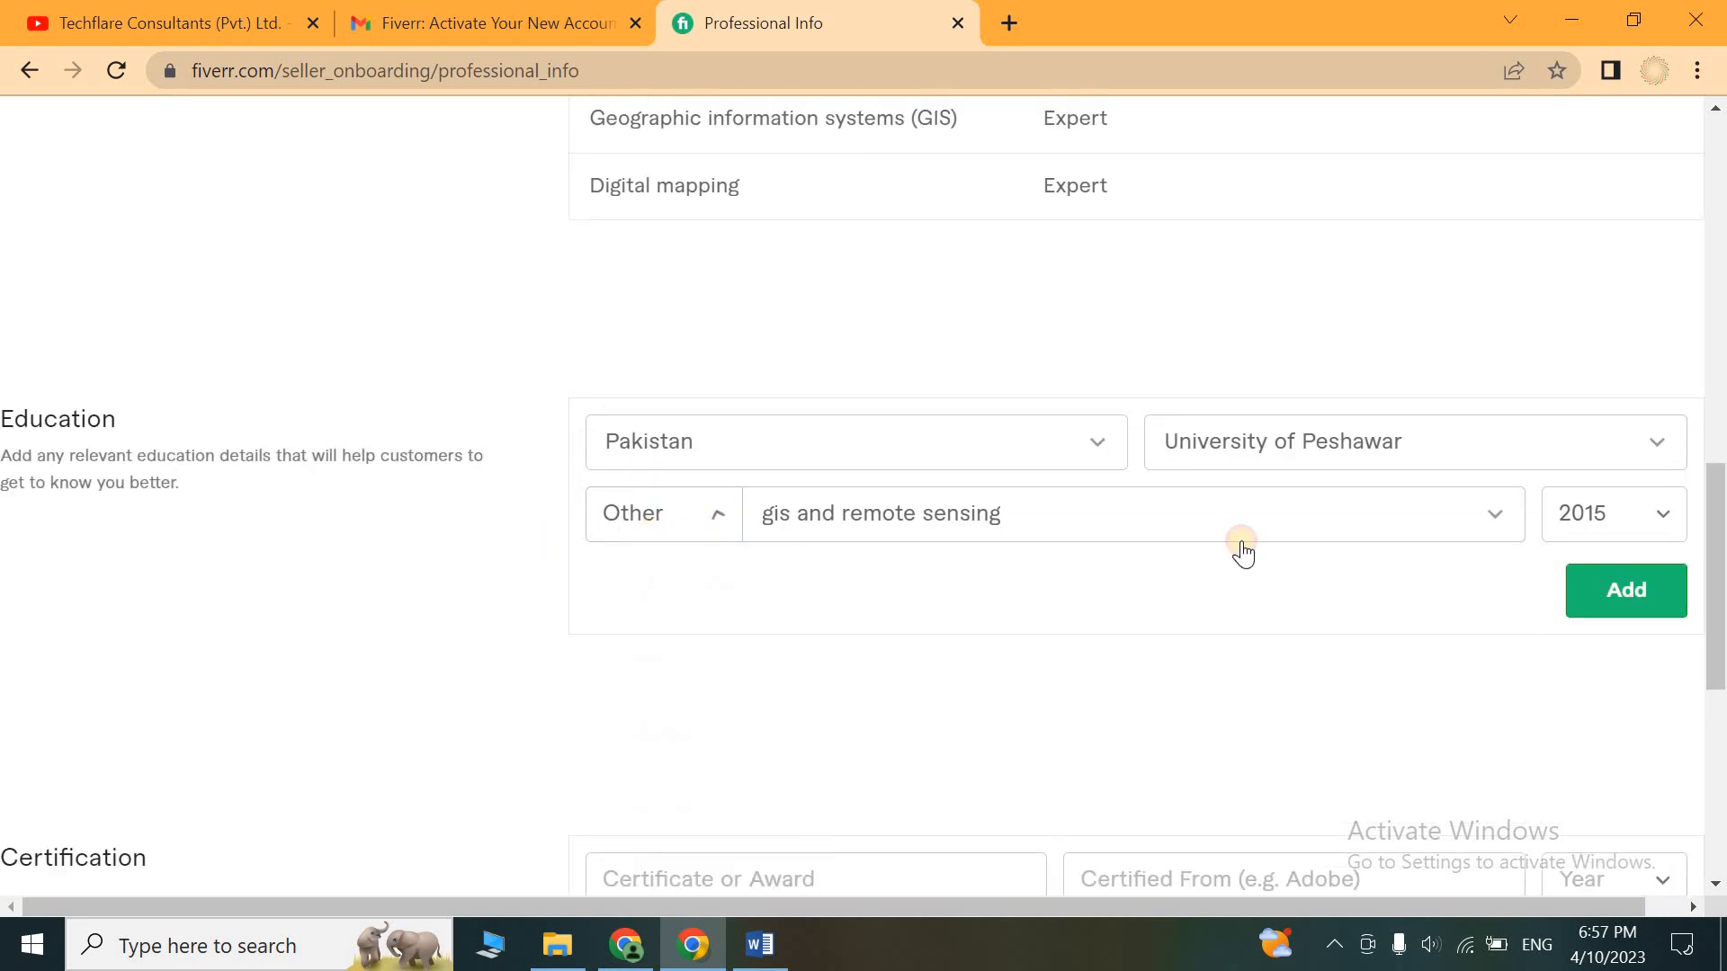
Step: Add the education entry to the Education section
click(1639, 593)
scroll(1029, 555, down, 3)
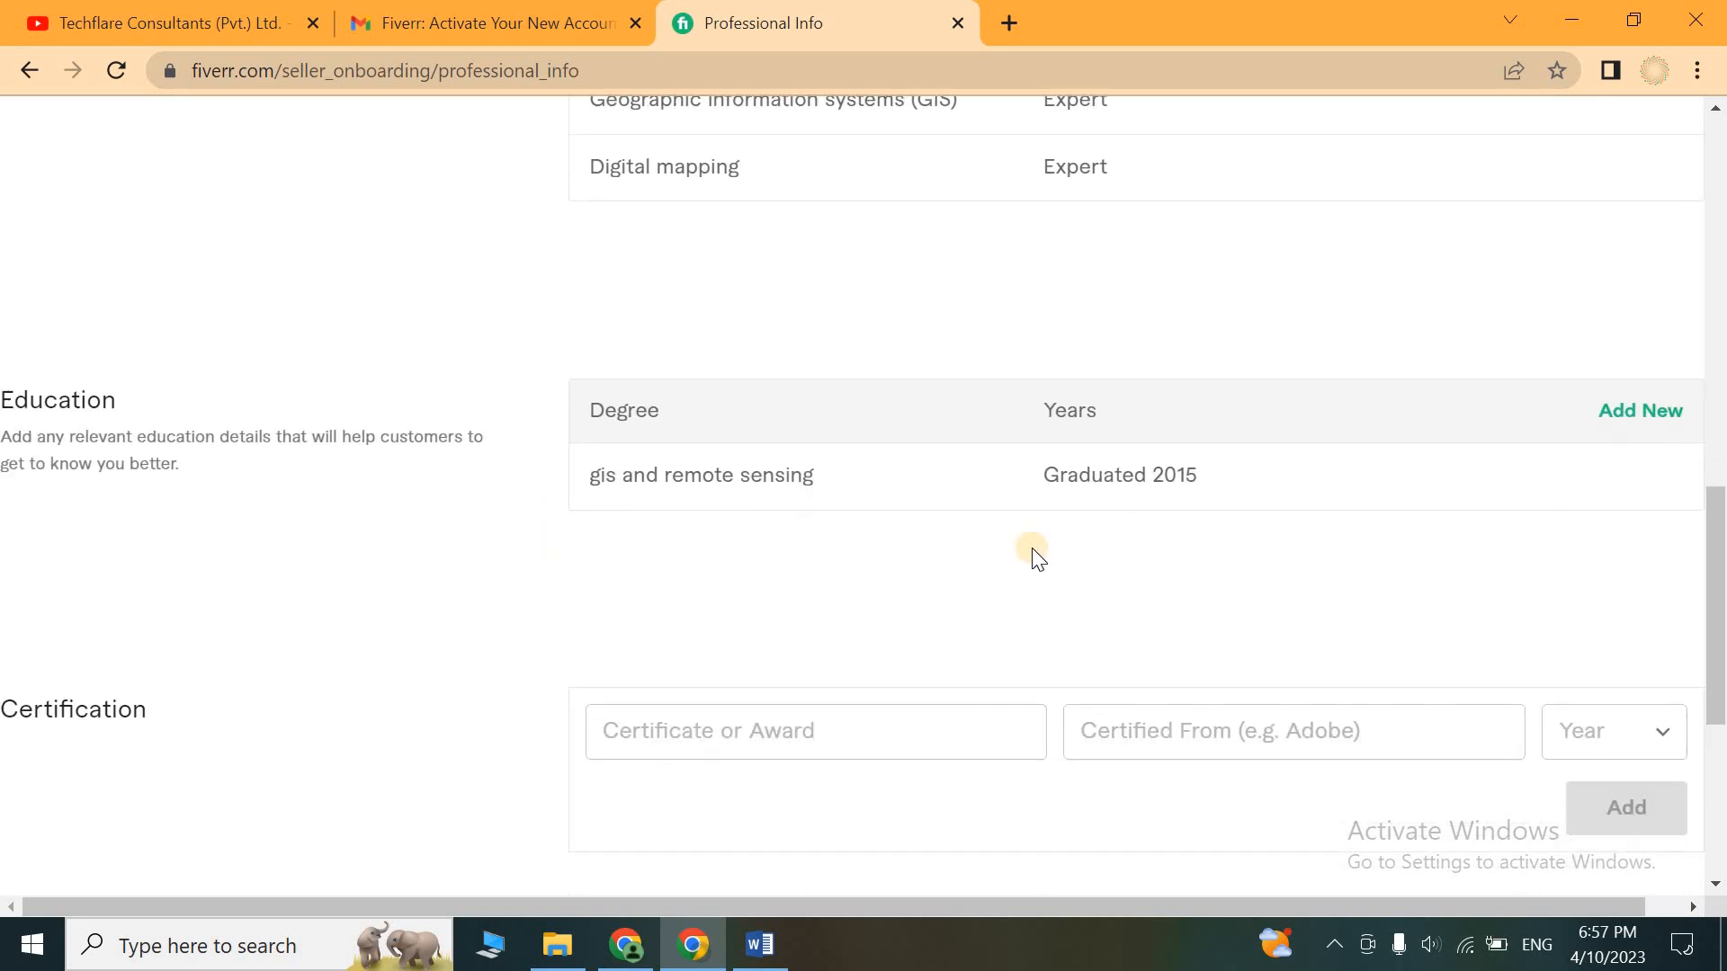
scroll(1057, 494, down, 3)
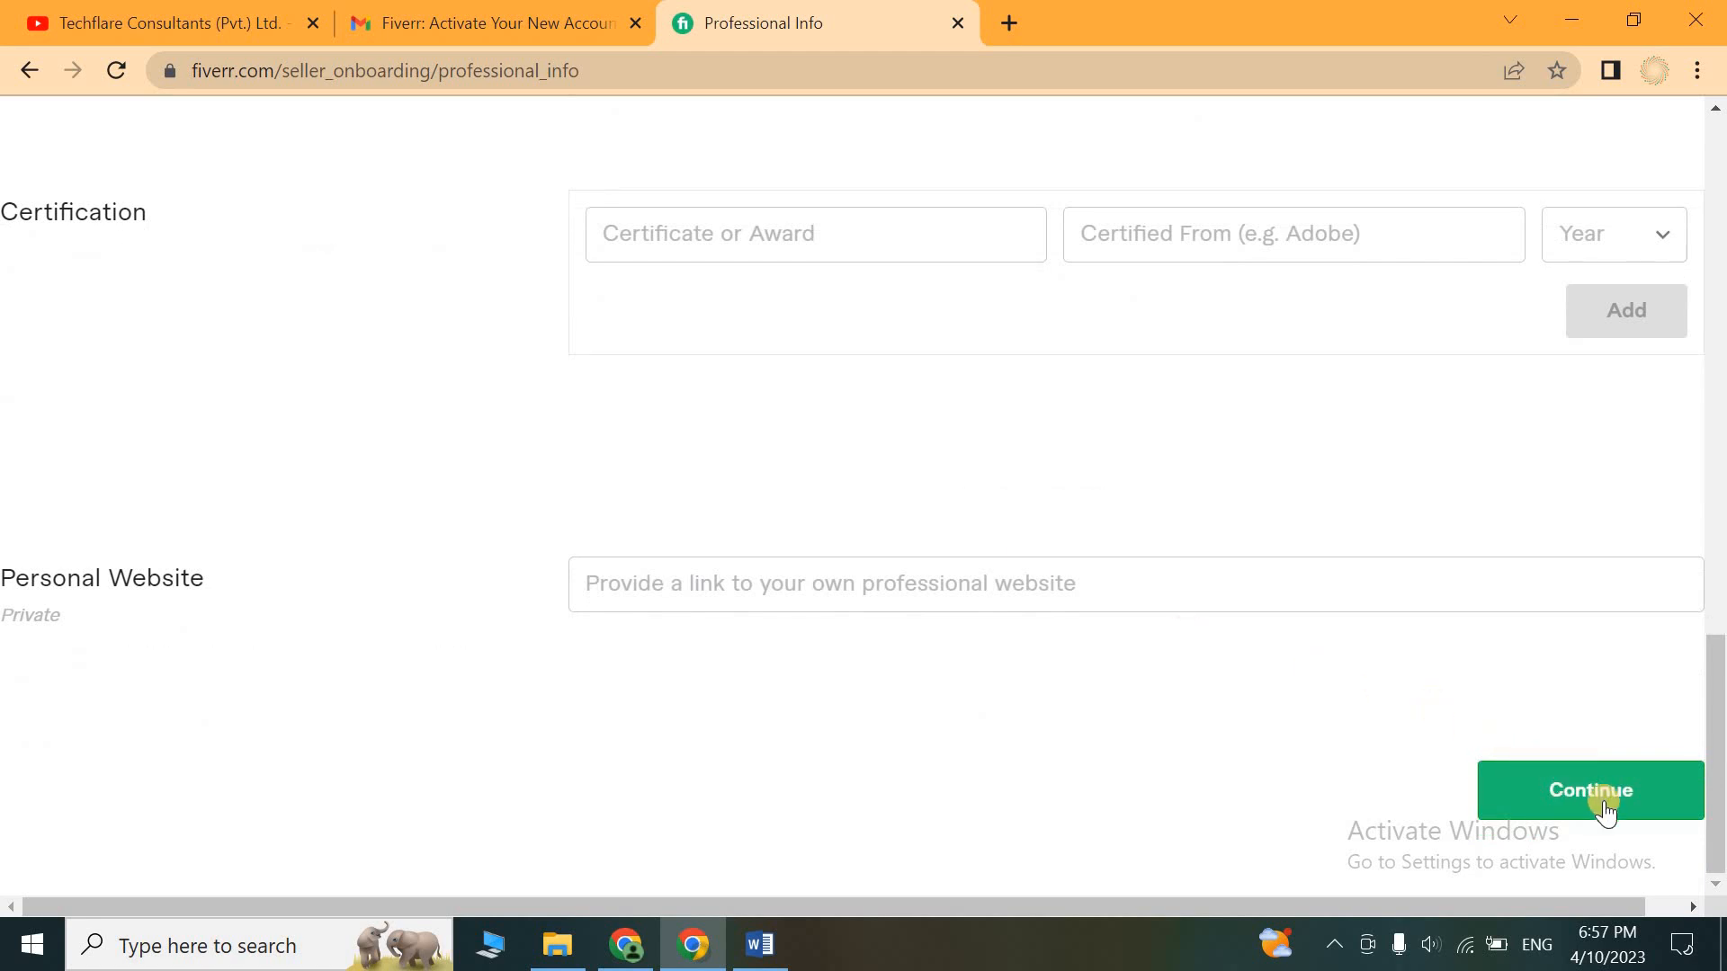
click(731, 585)
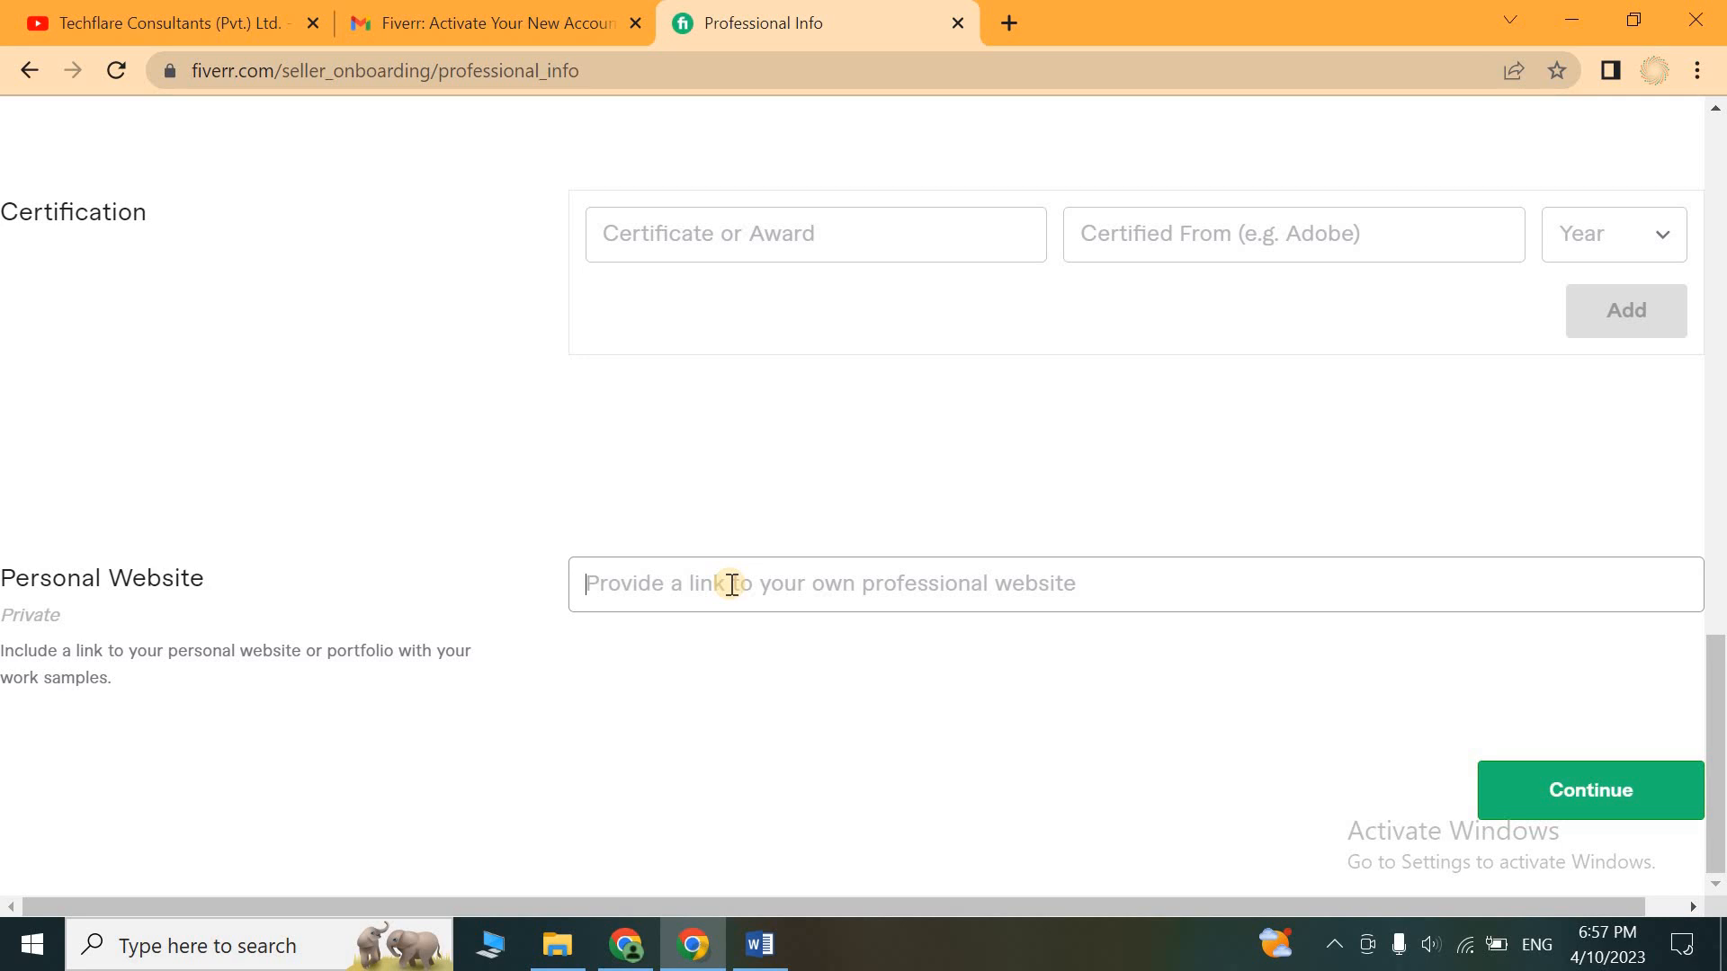
text(www.techflare.pk)
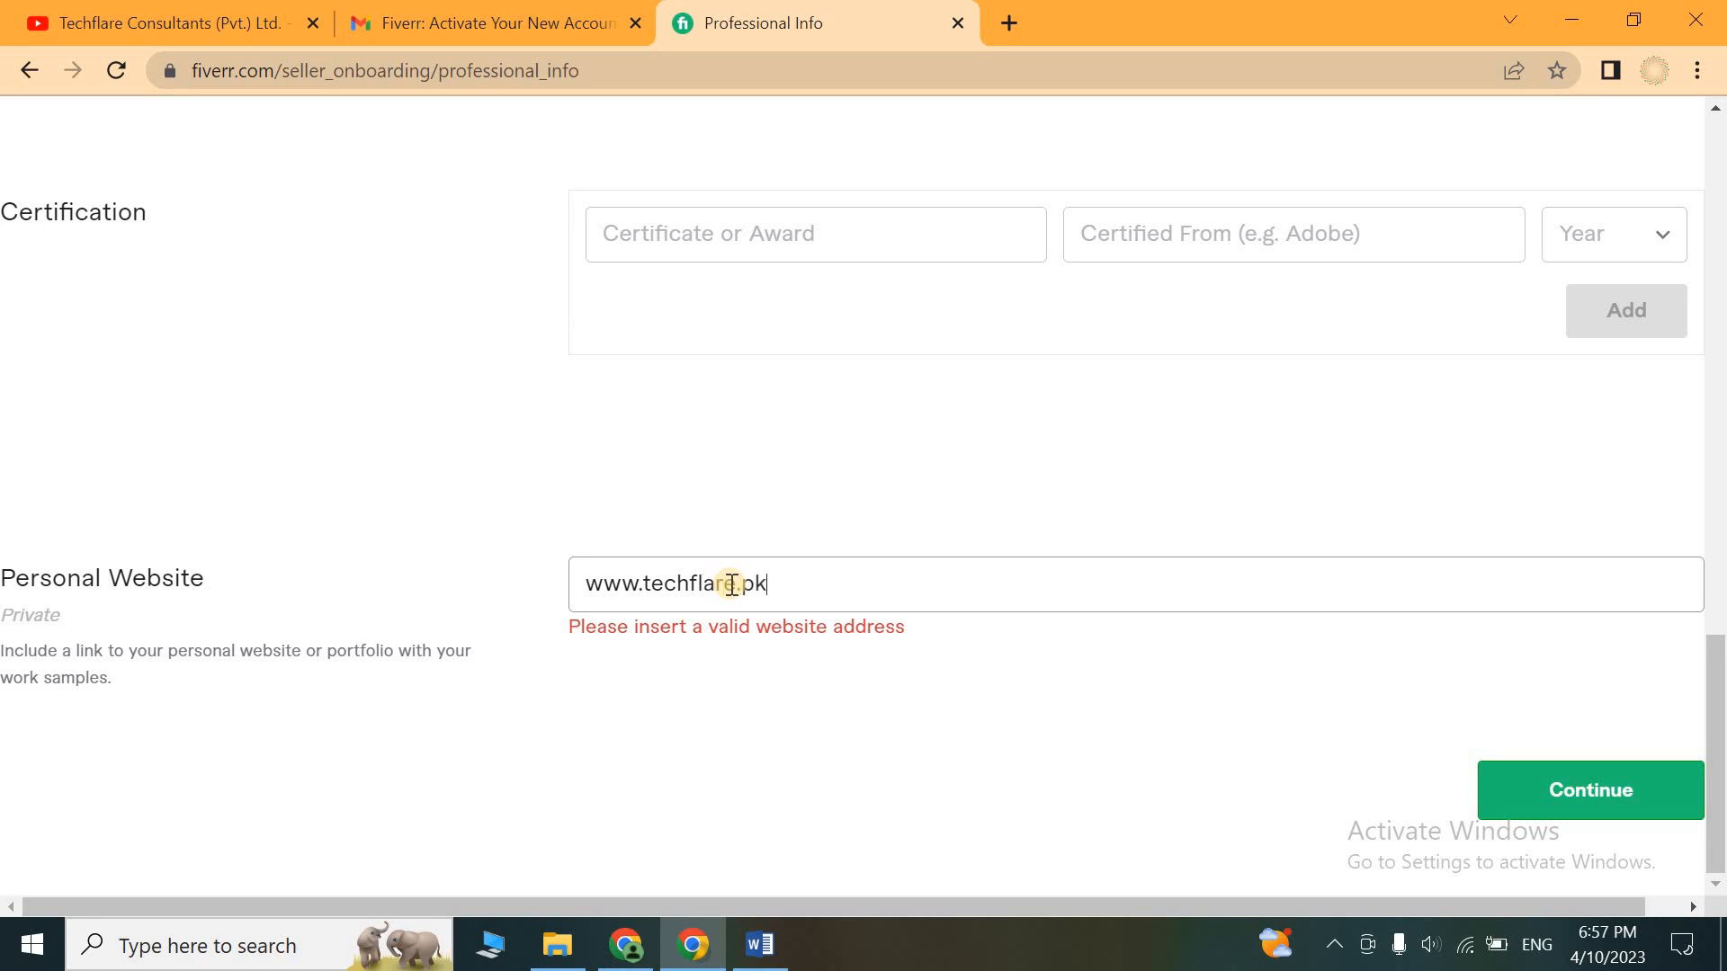
click(785, 667)
click(1565, 805)
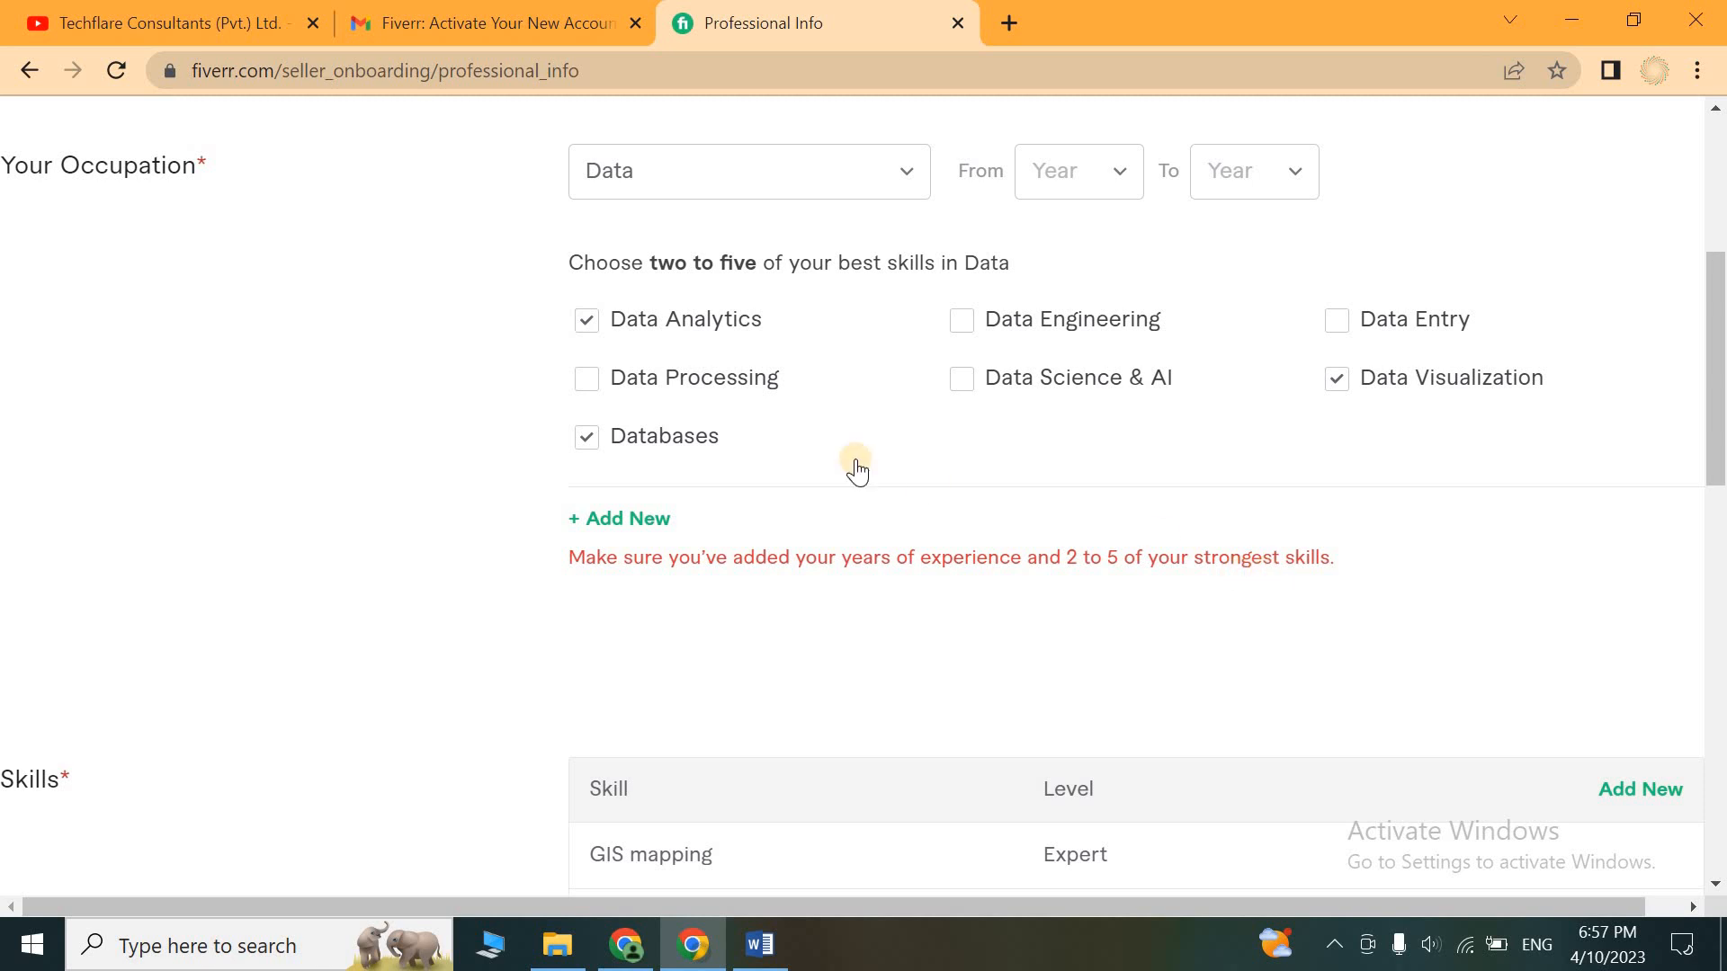
Step: Tick Data Processing among the Data occupation's best skills
scroll(854, 473, up, 1)
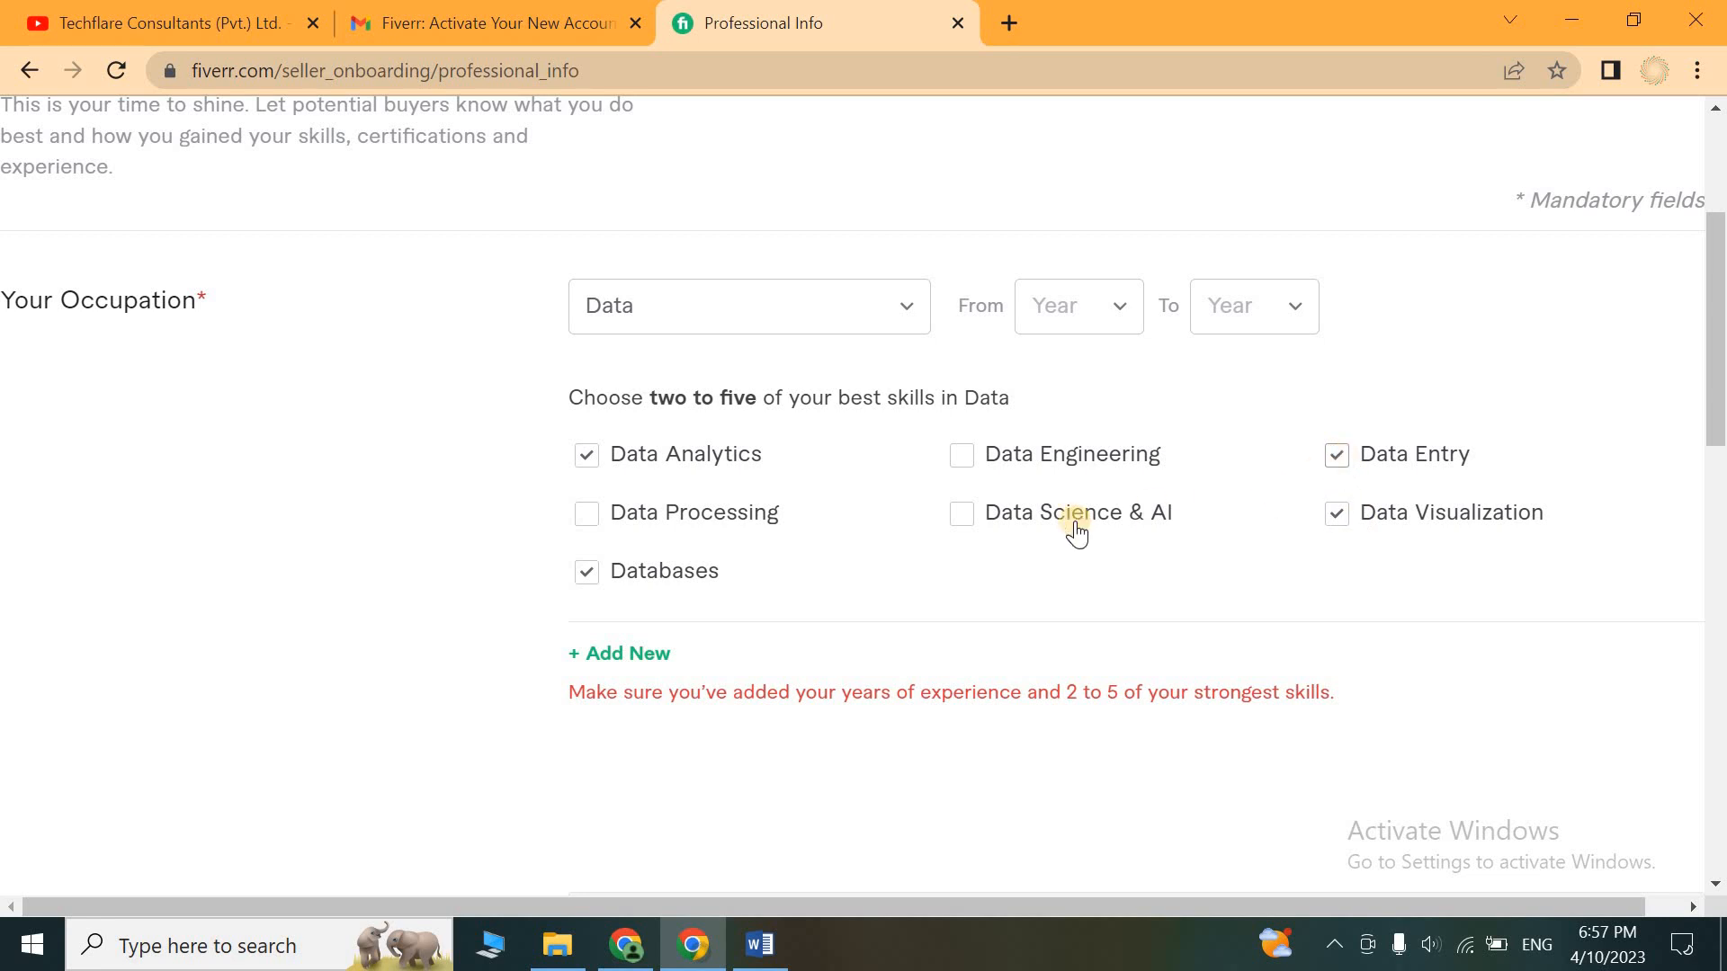
click(614, 527)
scroll(1164, 512, down, 7)
scroll(1159, 517, up, 7)
scroll(1066, 483, up, 2)
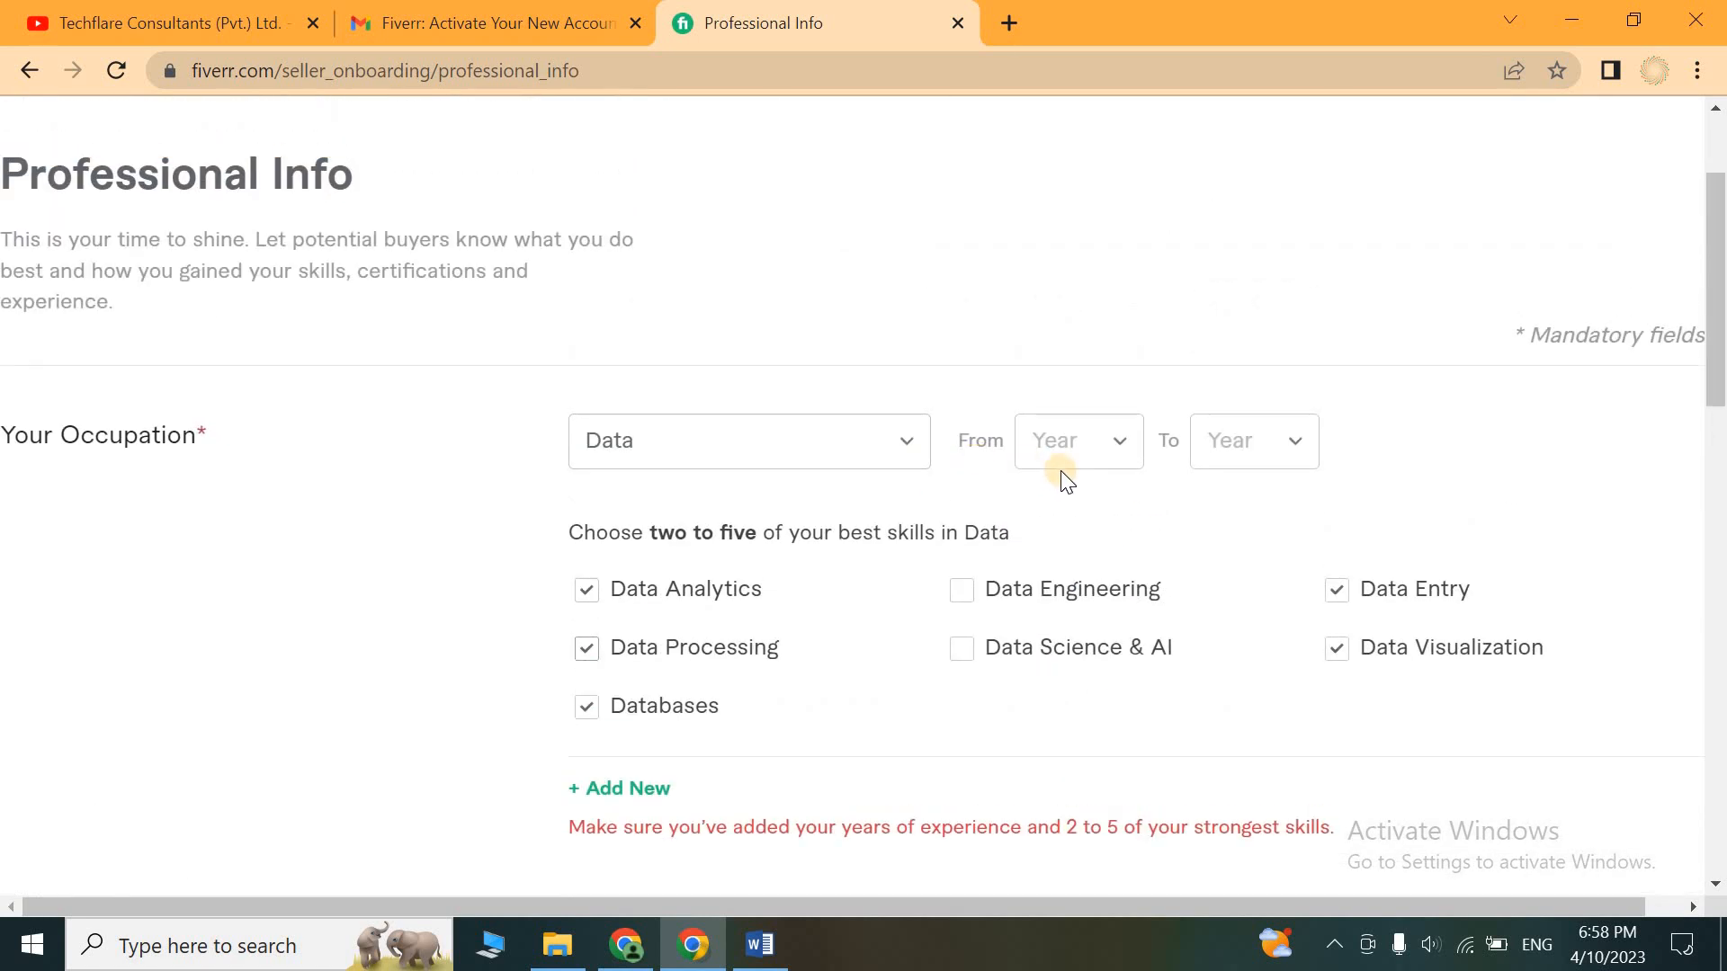
Step: Set the Data occupation's experience from 2015 to 2023
click(1120, 447)
scroll(1106, 567, down, 8)
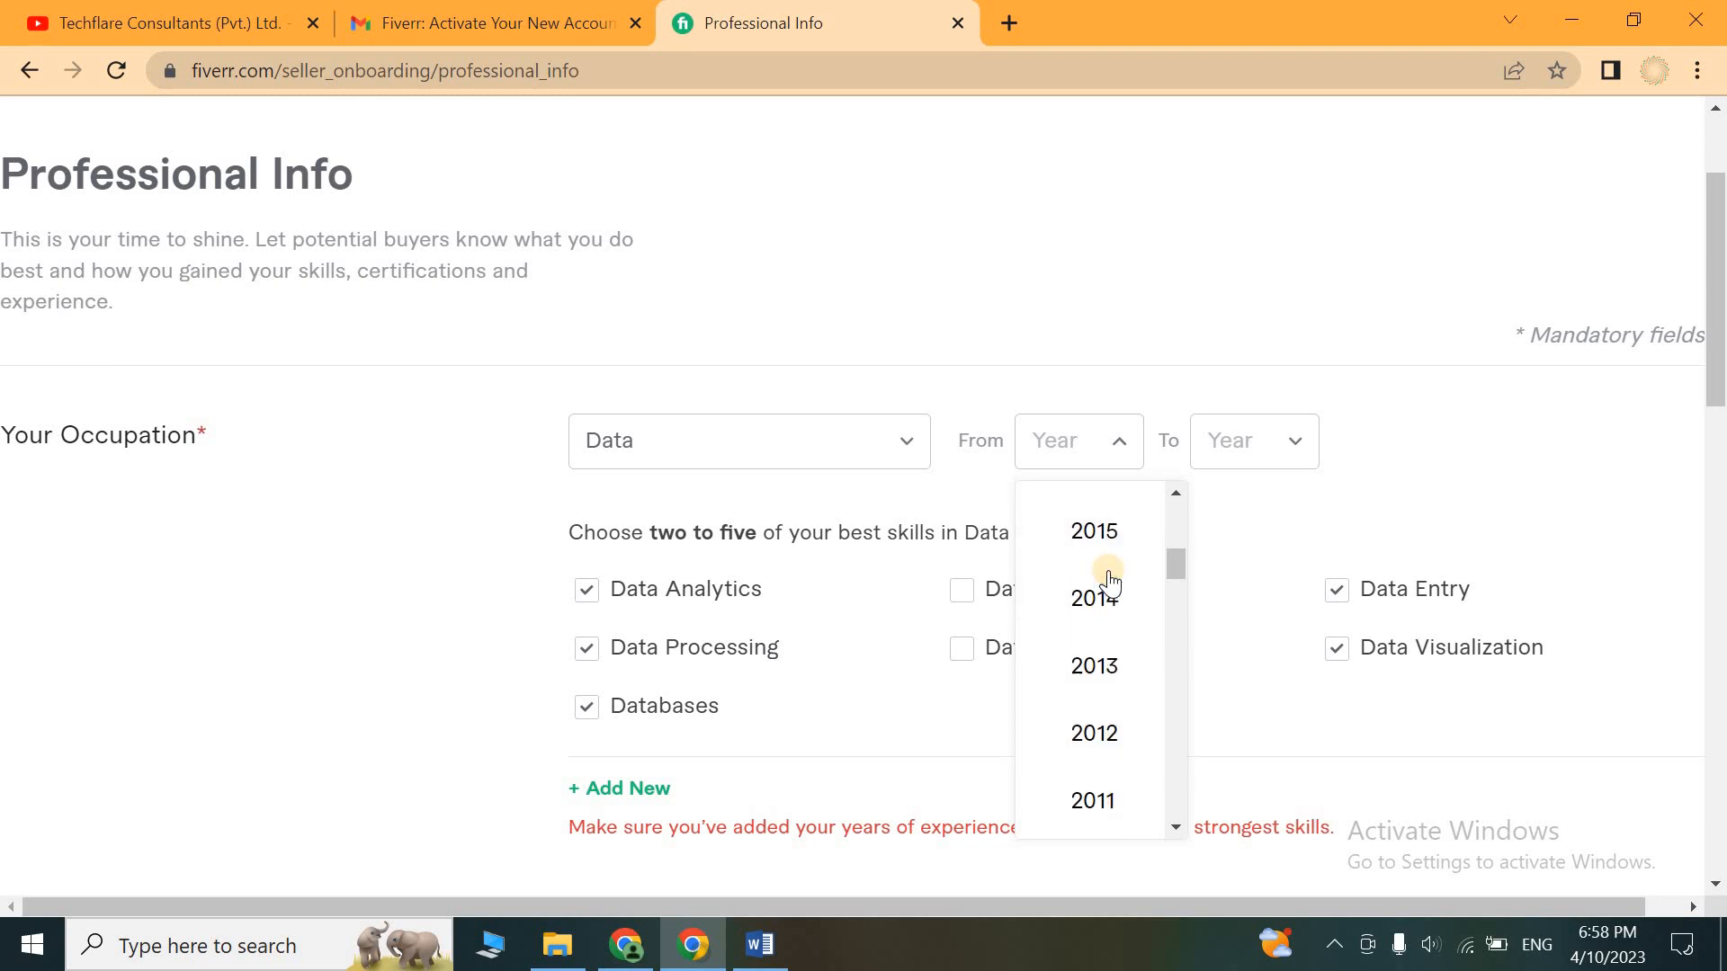
scroll(1111, 583, down, 8)
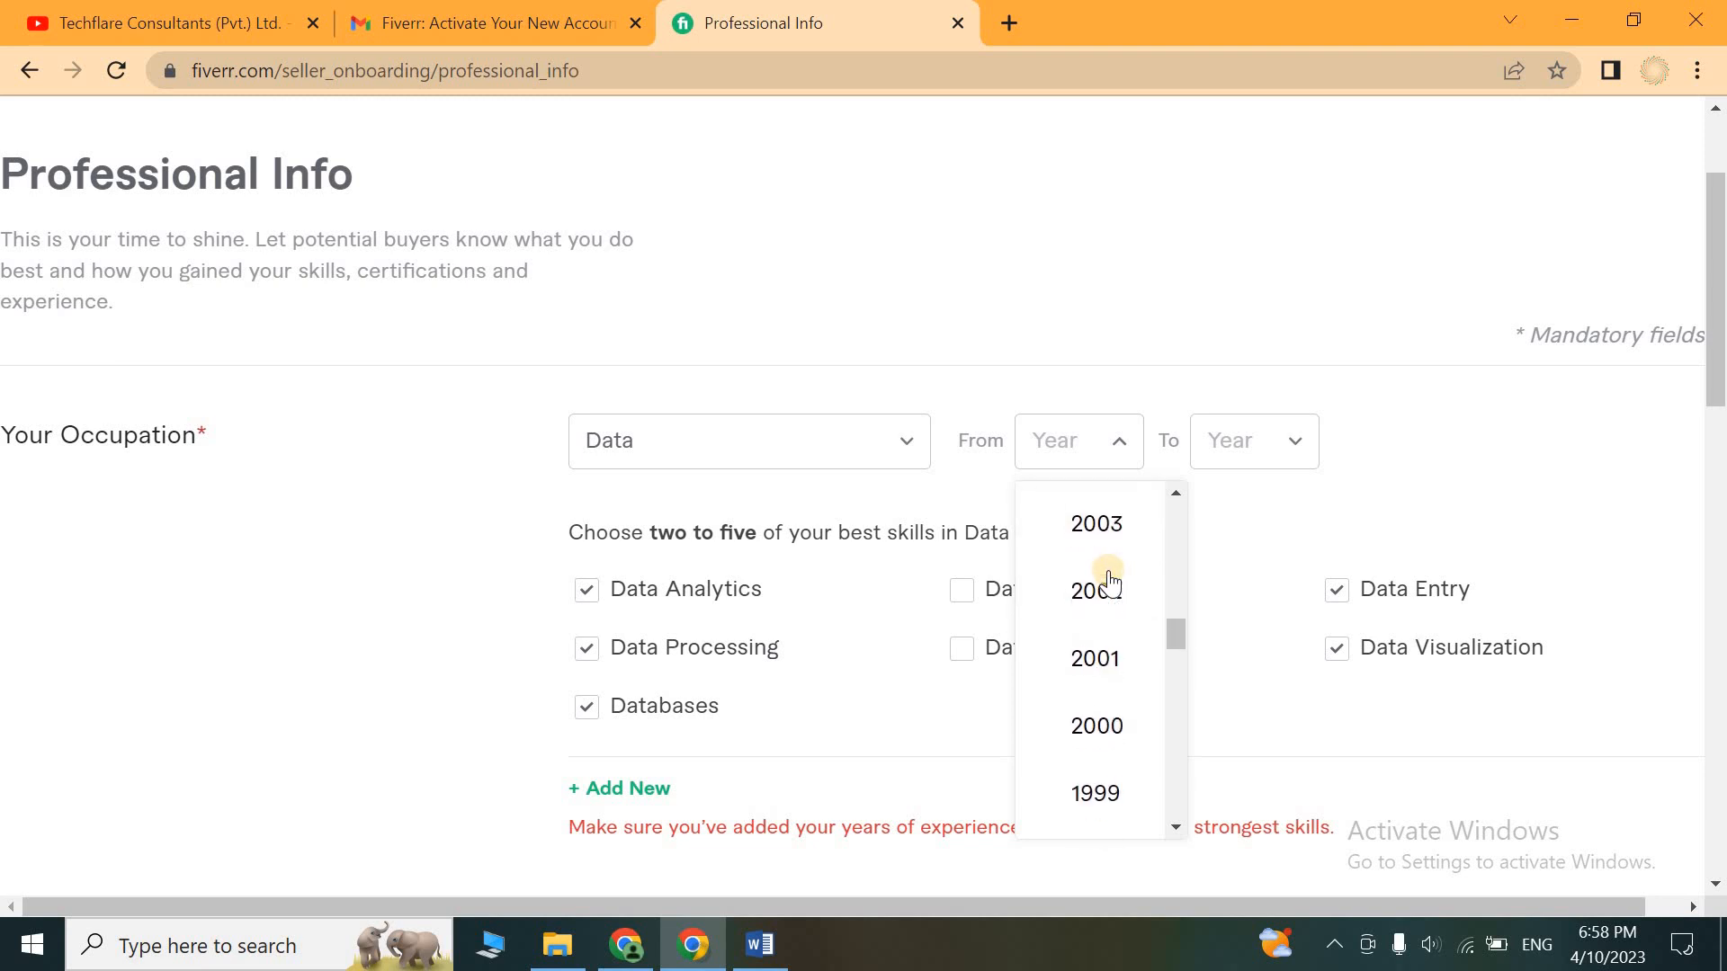
scroll(1120, 598, up, 8)
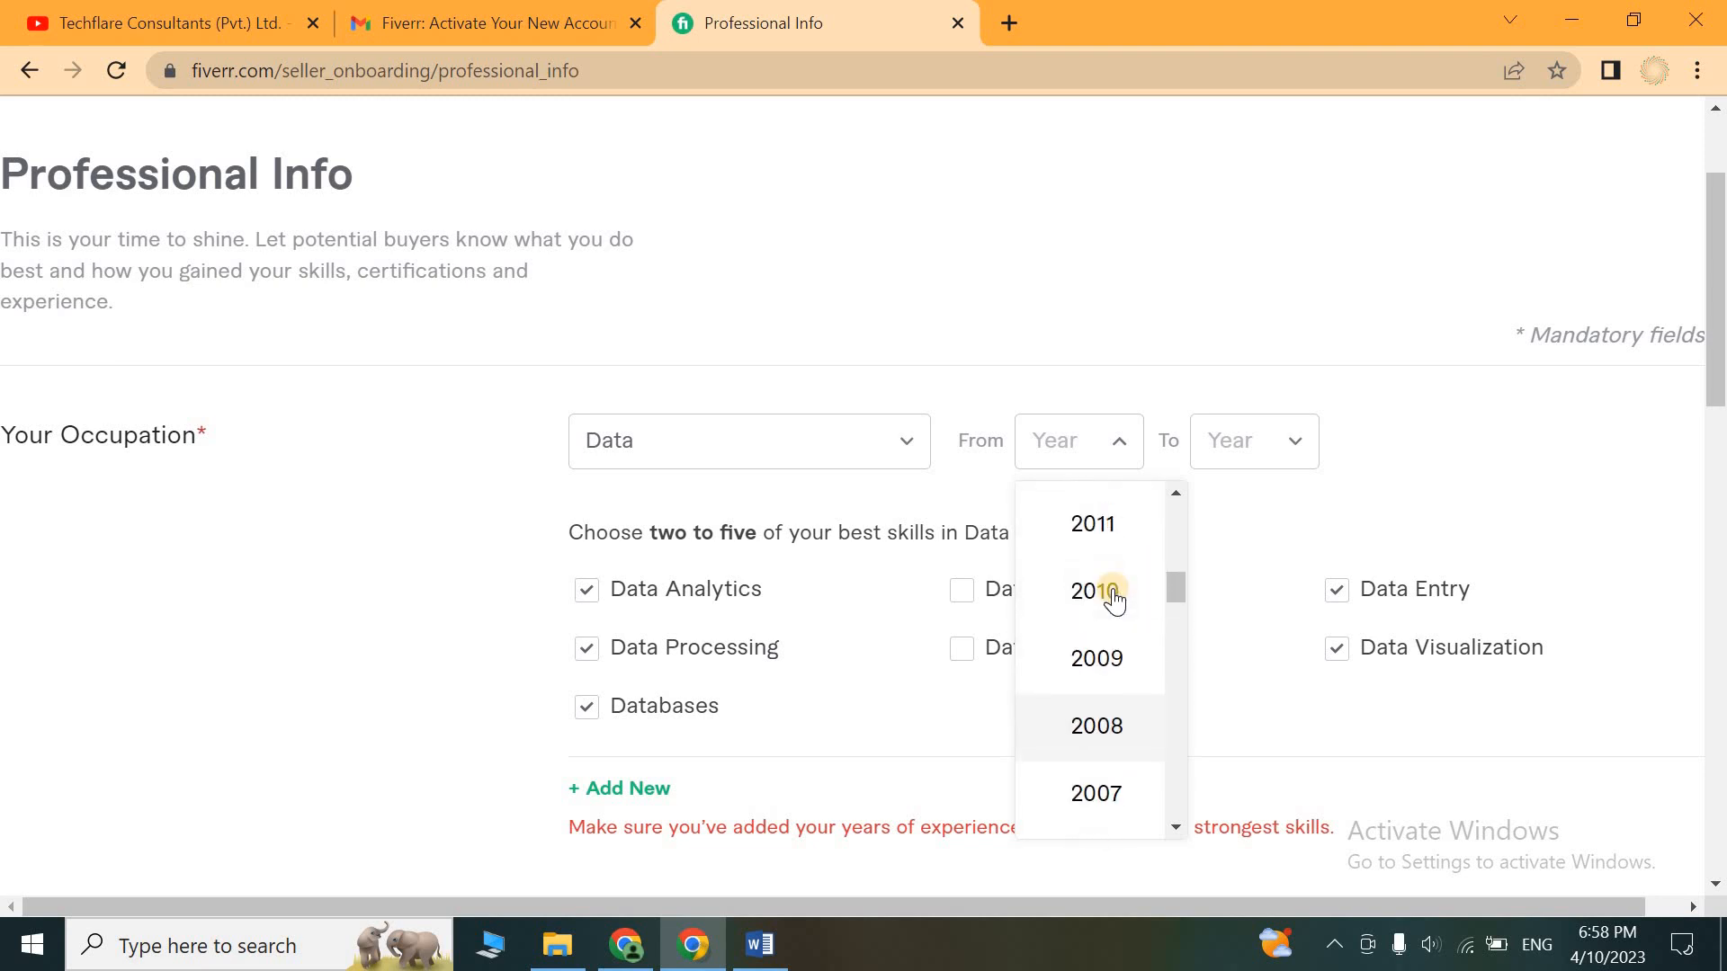
scroll(1115, 598, up, 2)
click(1099, 531)
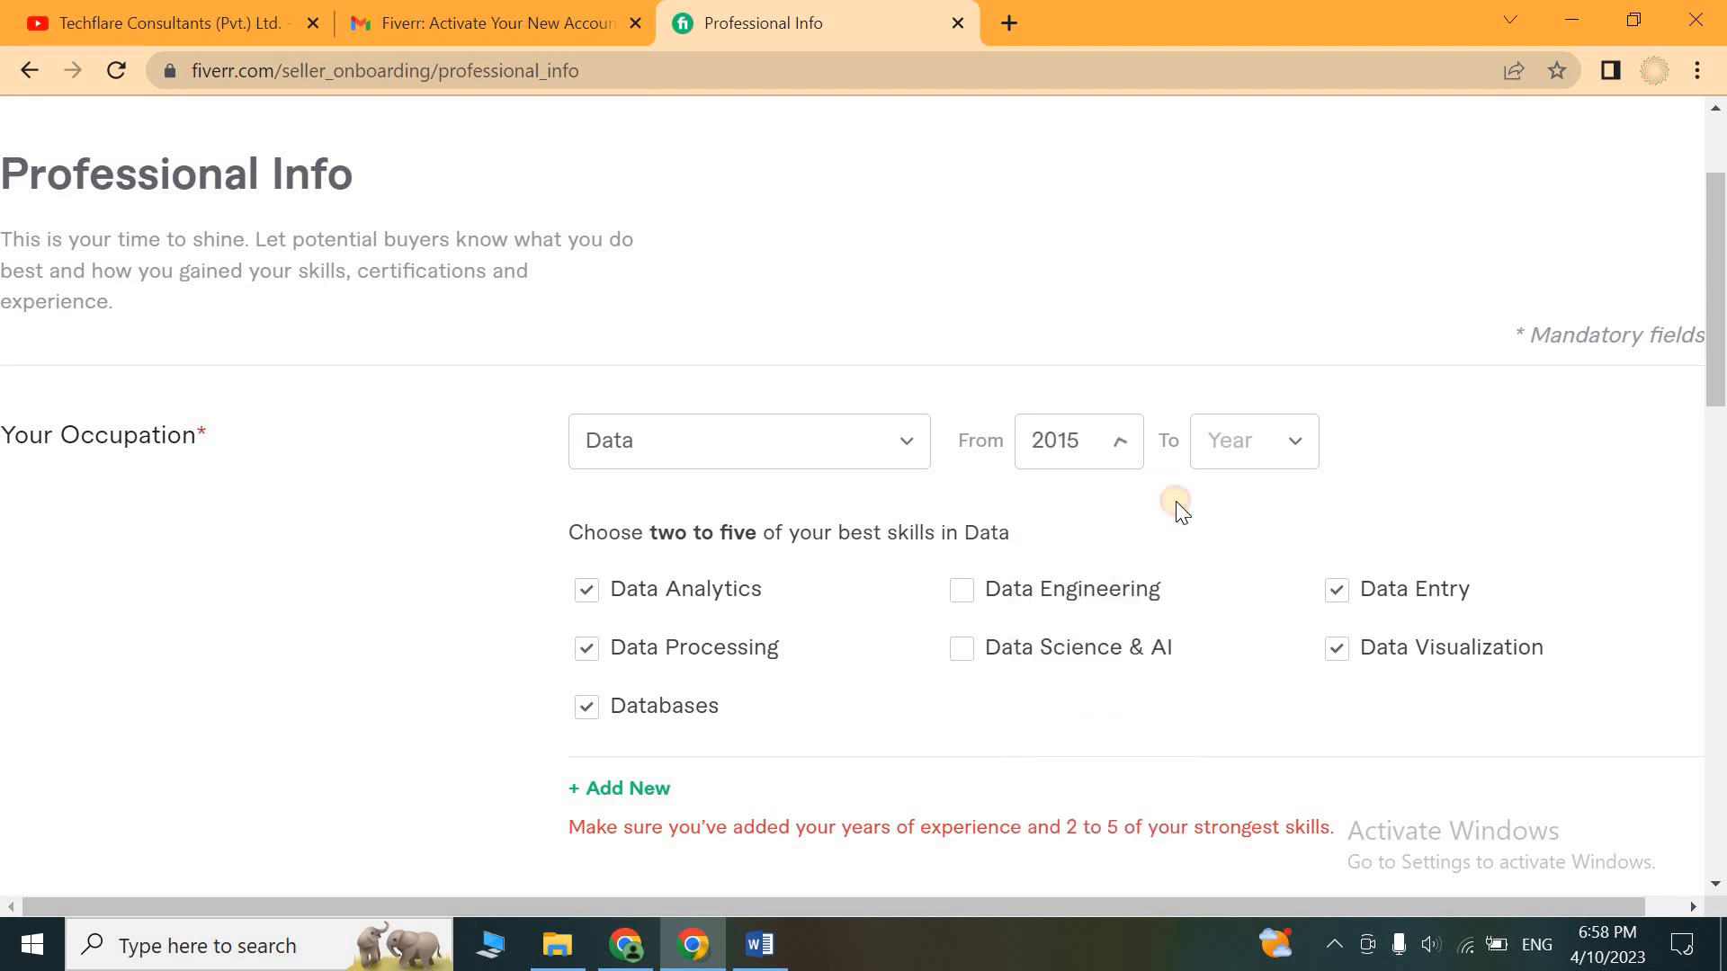
click(1306, 461)
click(1259, 529)
scroll(945, 607, down, 1)
scroll(945, 610, down, 12)
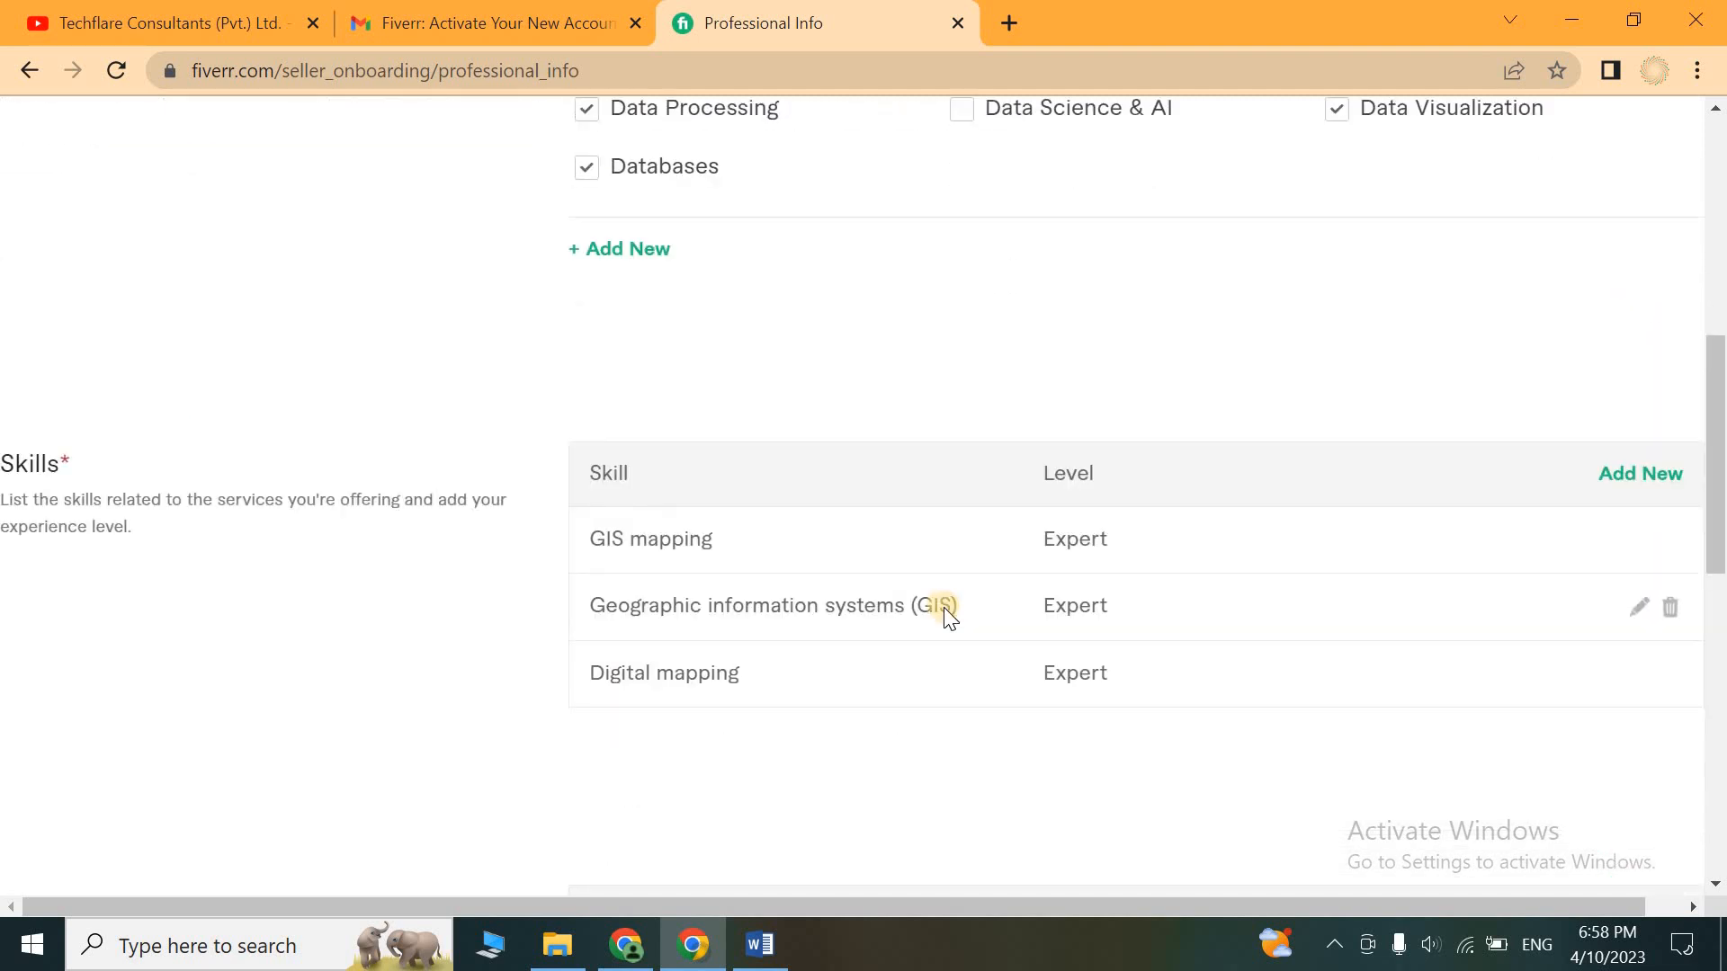
Step: Continue past Professional Info and Linked Accounts without linking any social accounts
click(1597, 793)
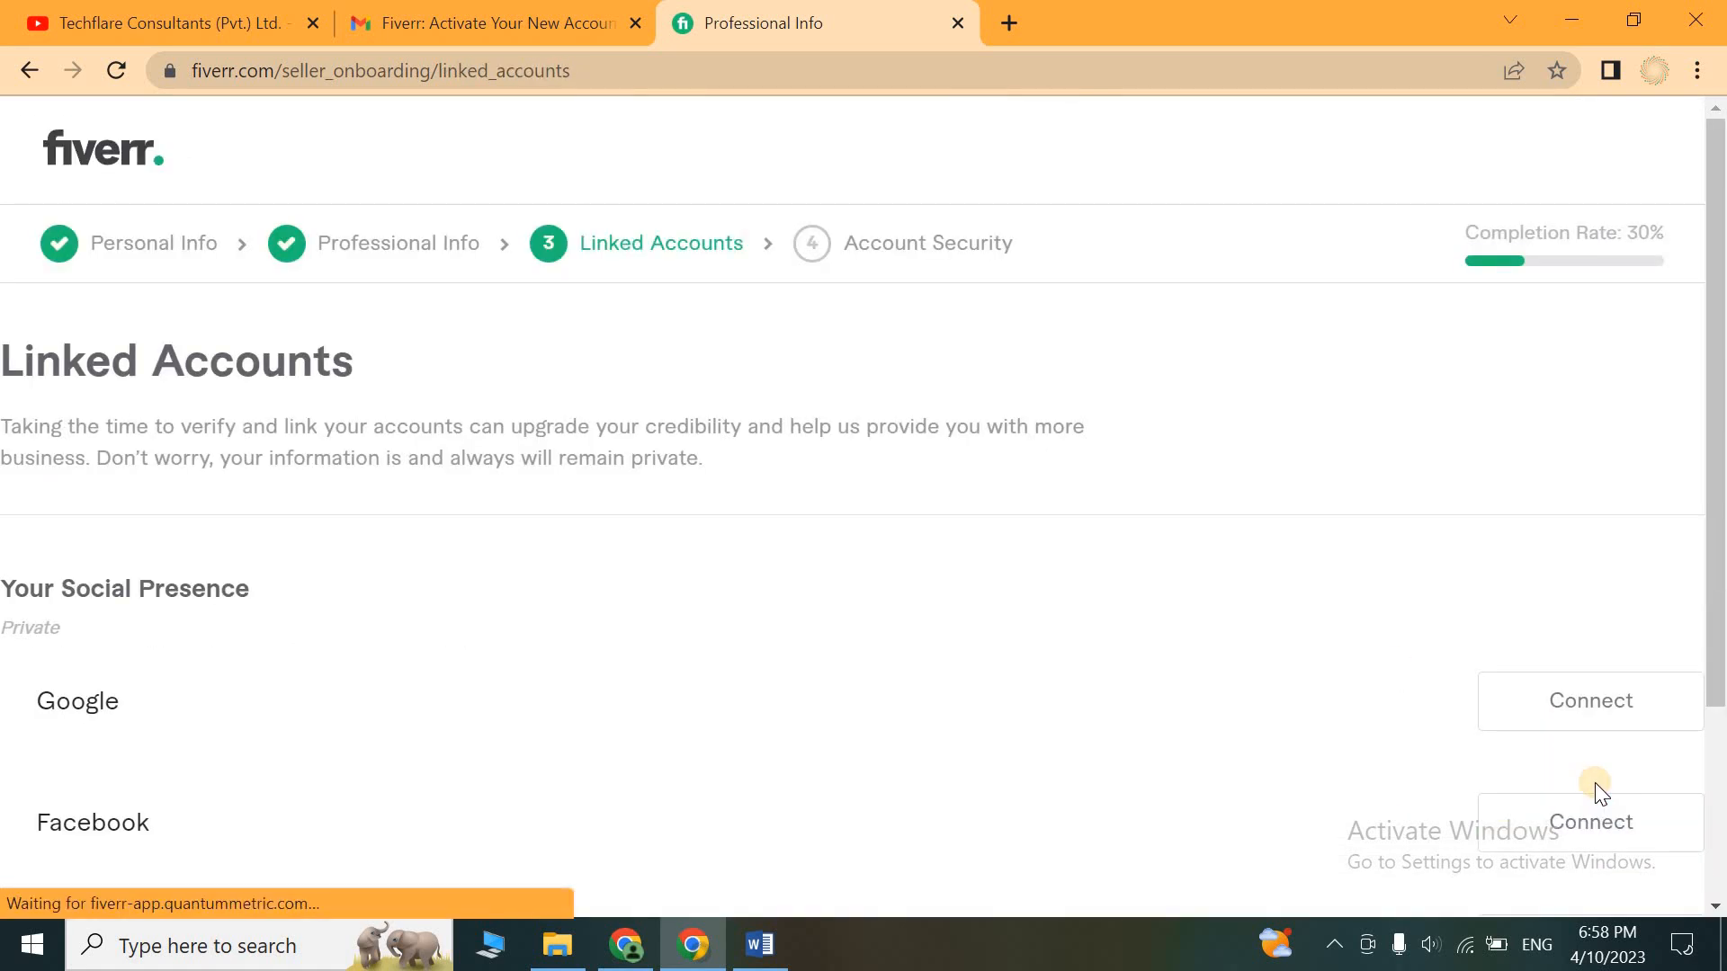
scroll(769, 502, down, 1)
scroll(765, 494, down, 1)
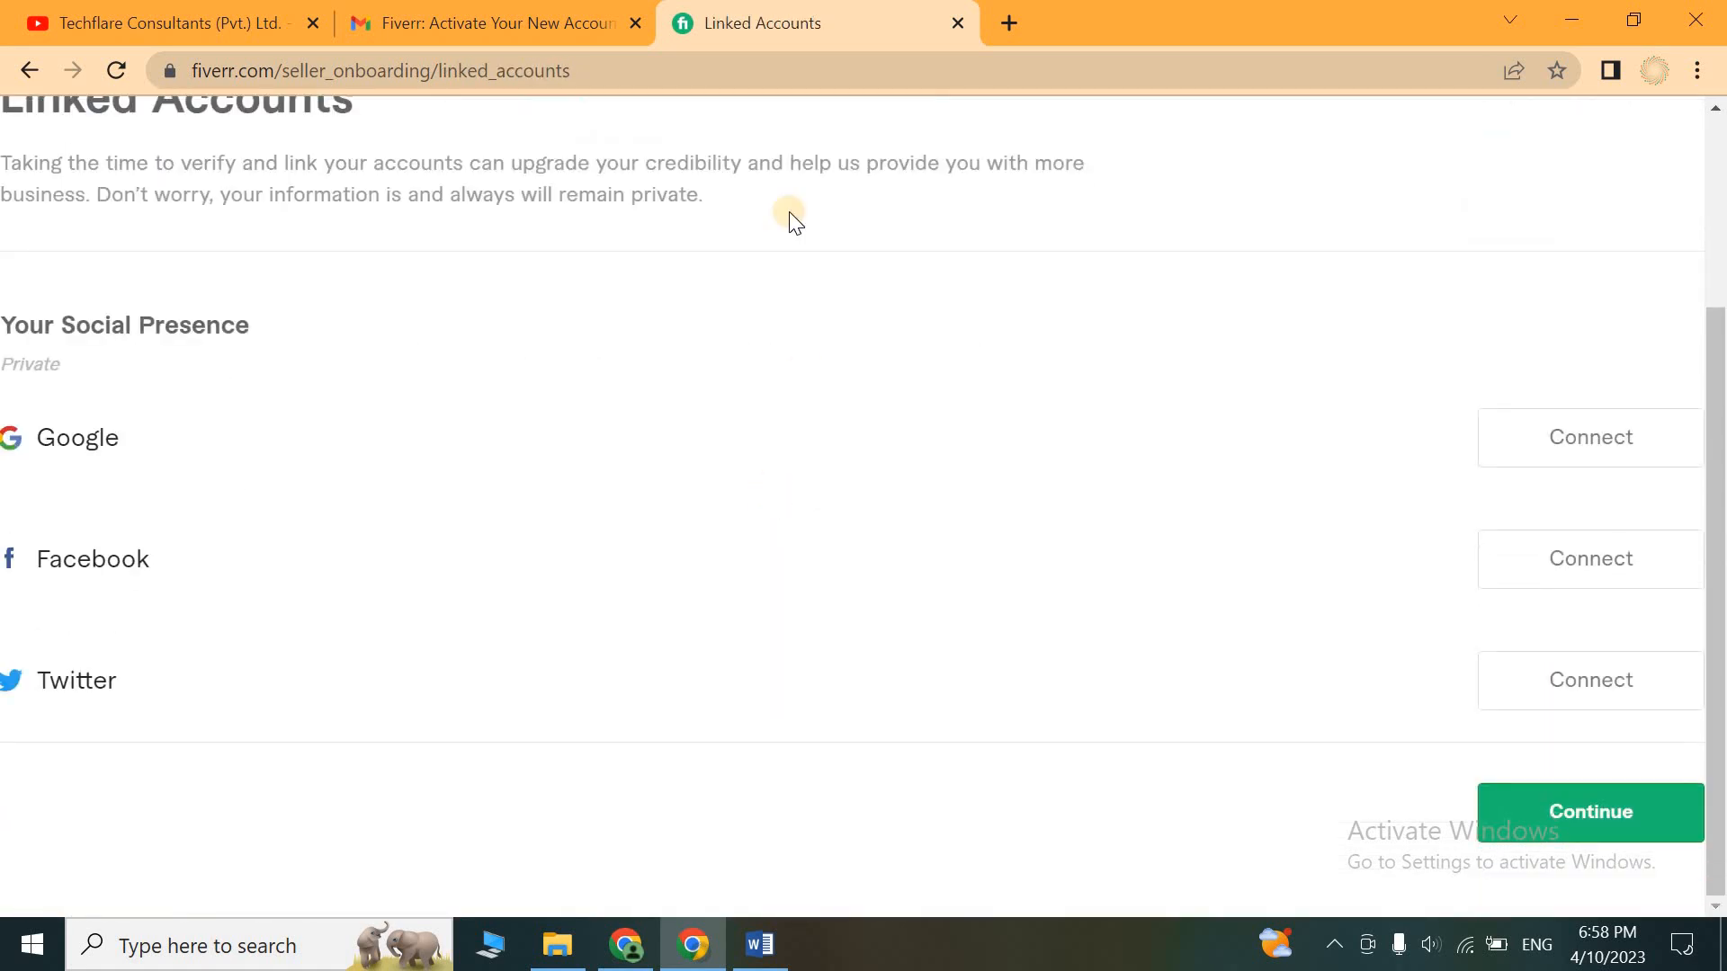
scroll(479, 350, up, 3)
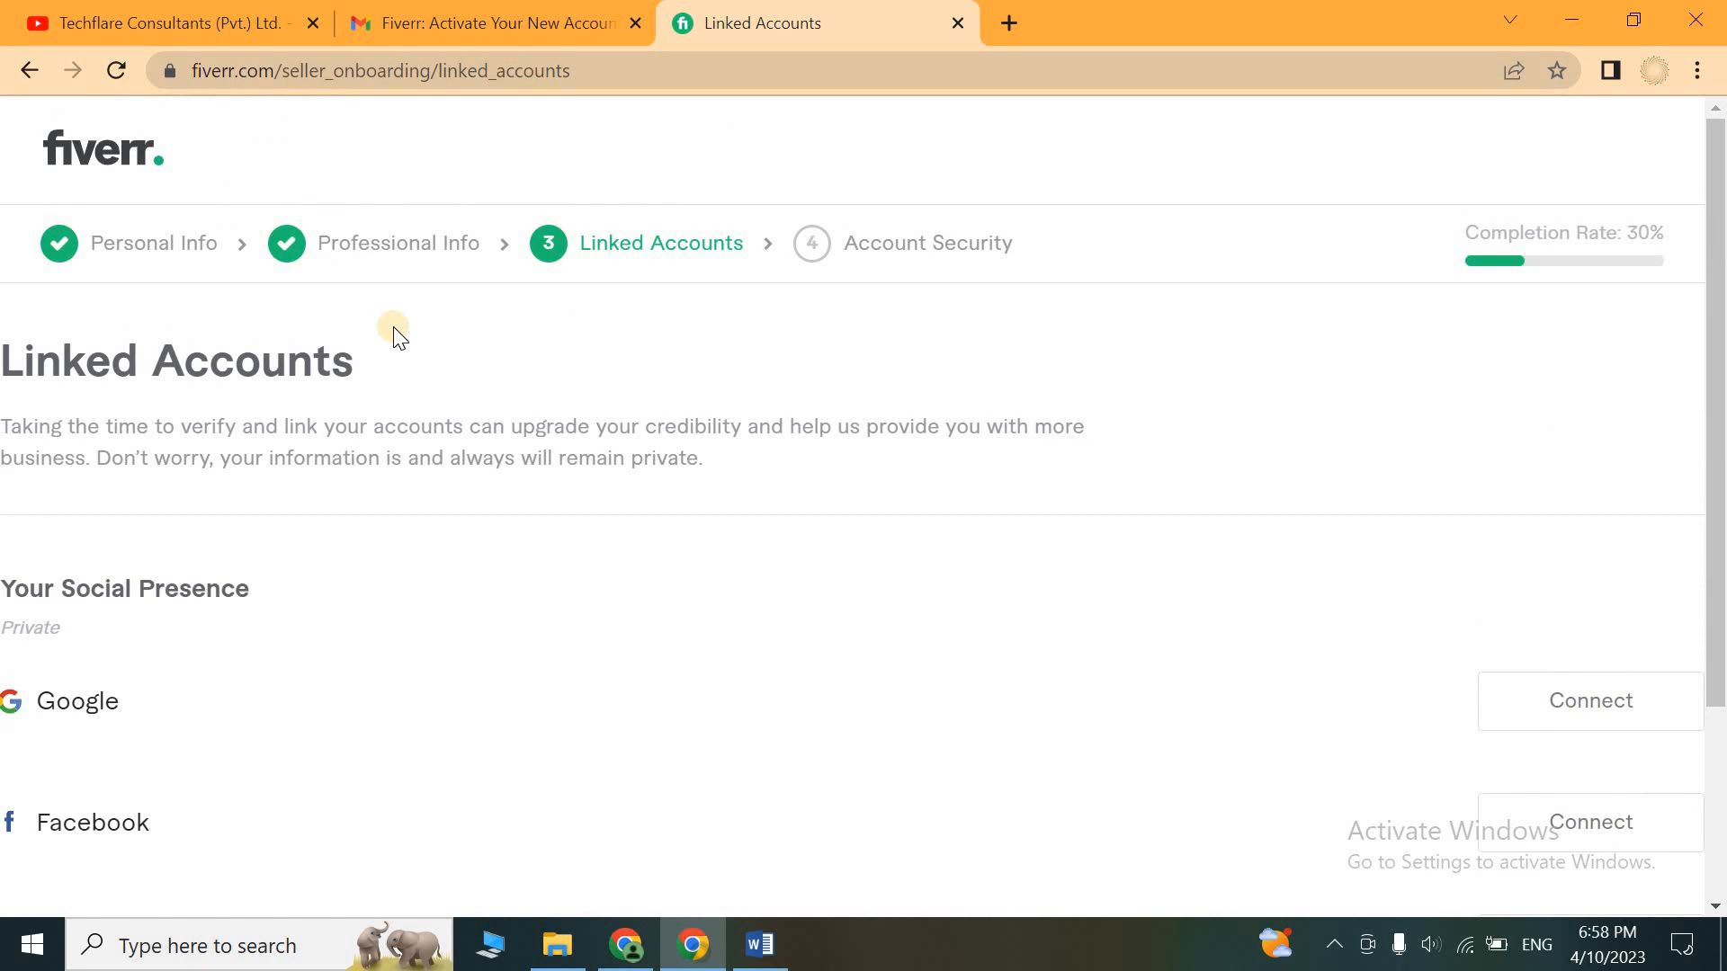
scroll(396, 334, down, 3)
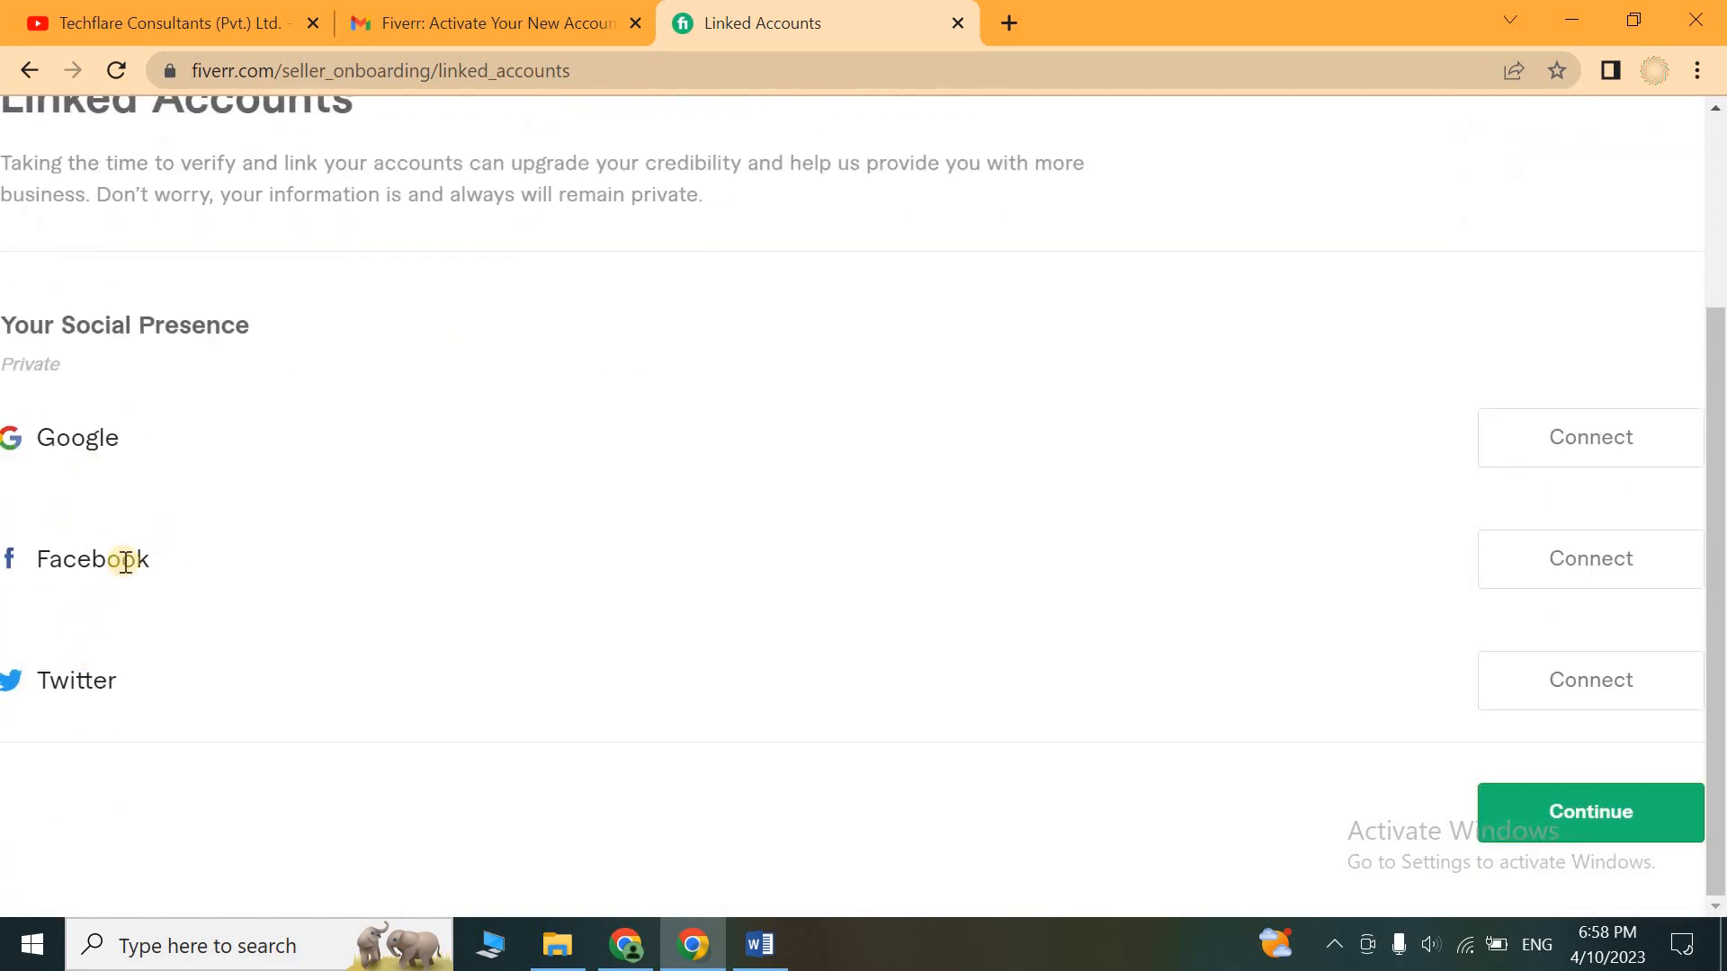
scroll(405, 548, up, 2)
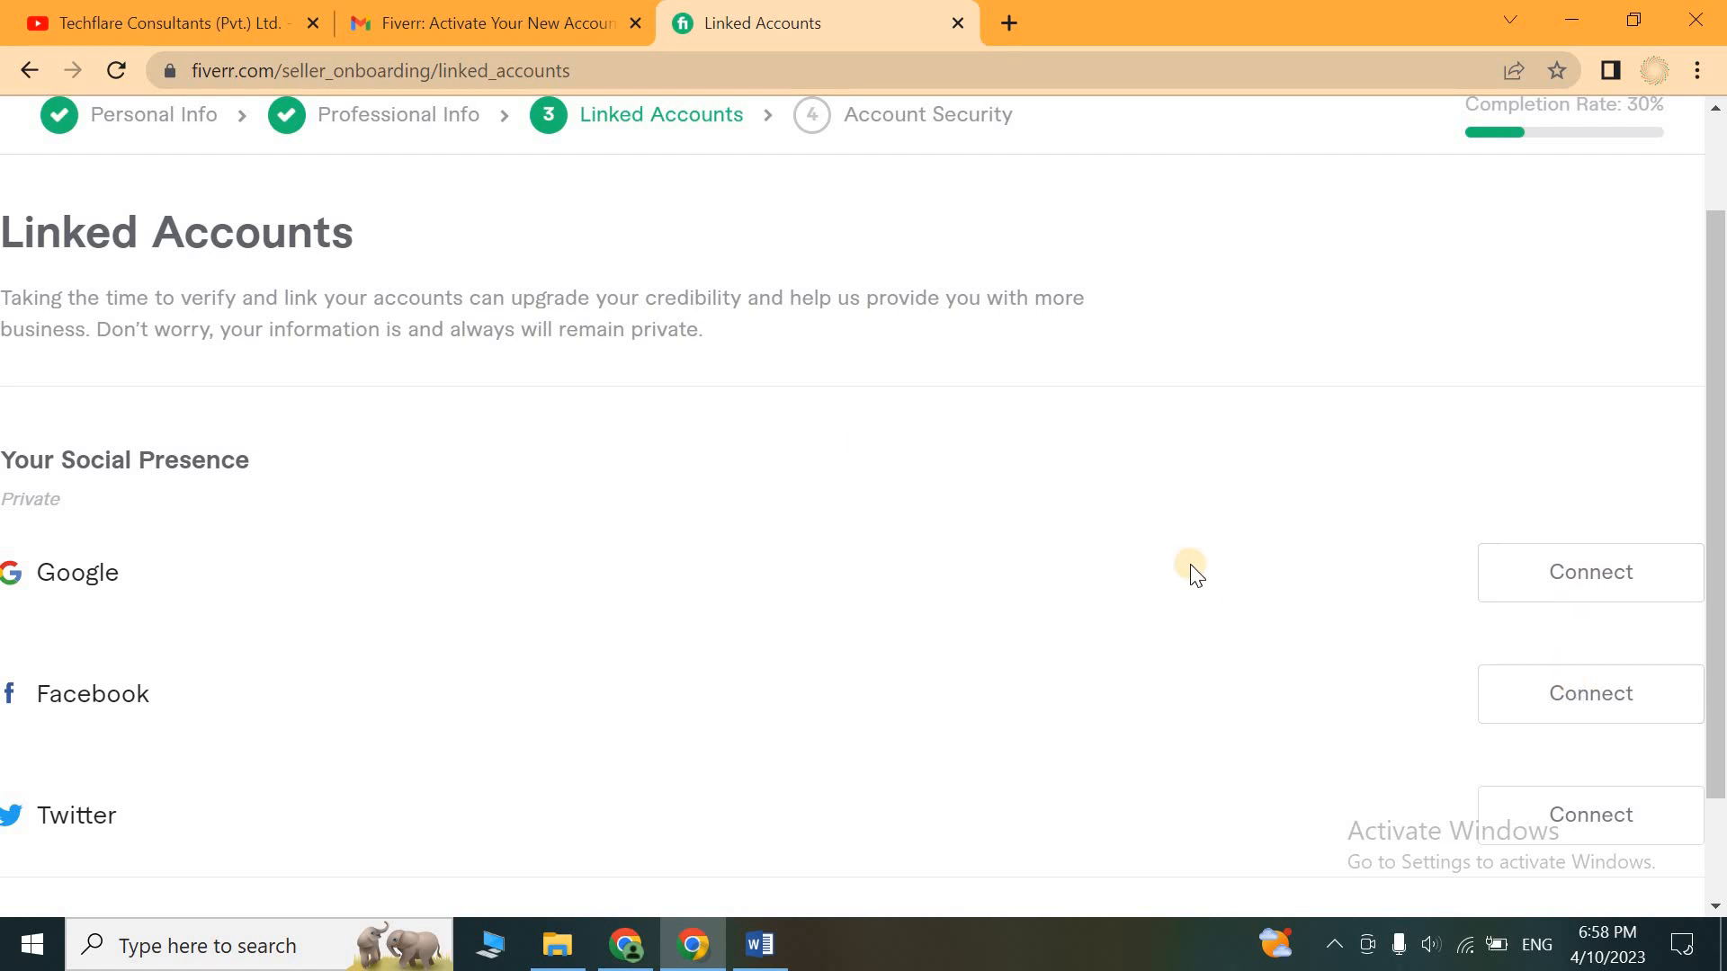
scroll(547, 463, down, 1)
scroll(1283, 790, down, 1)
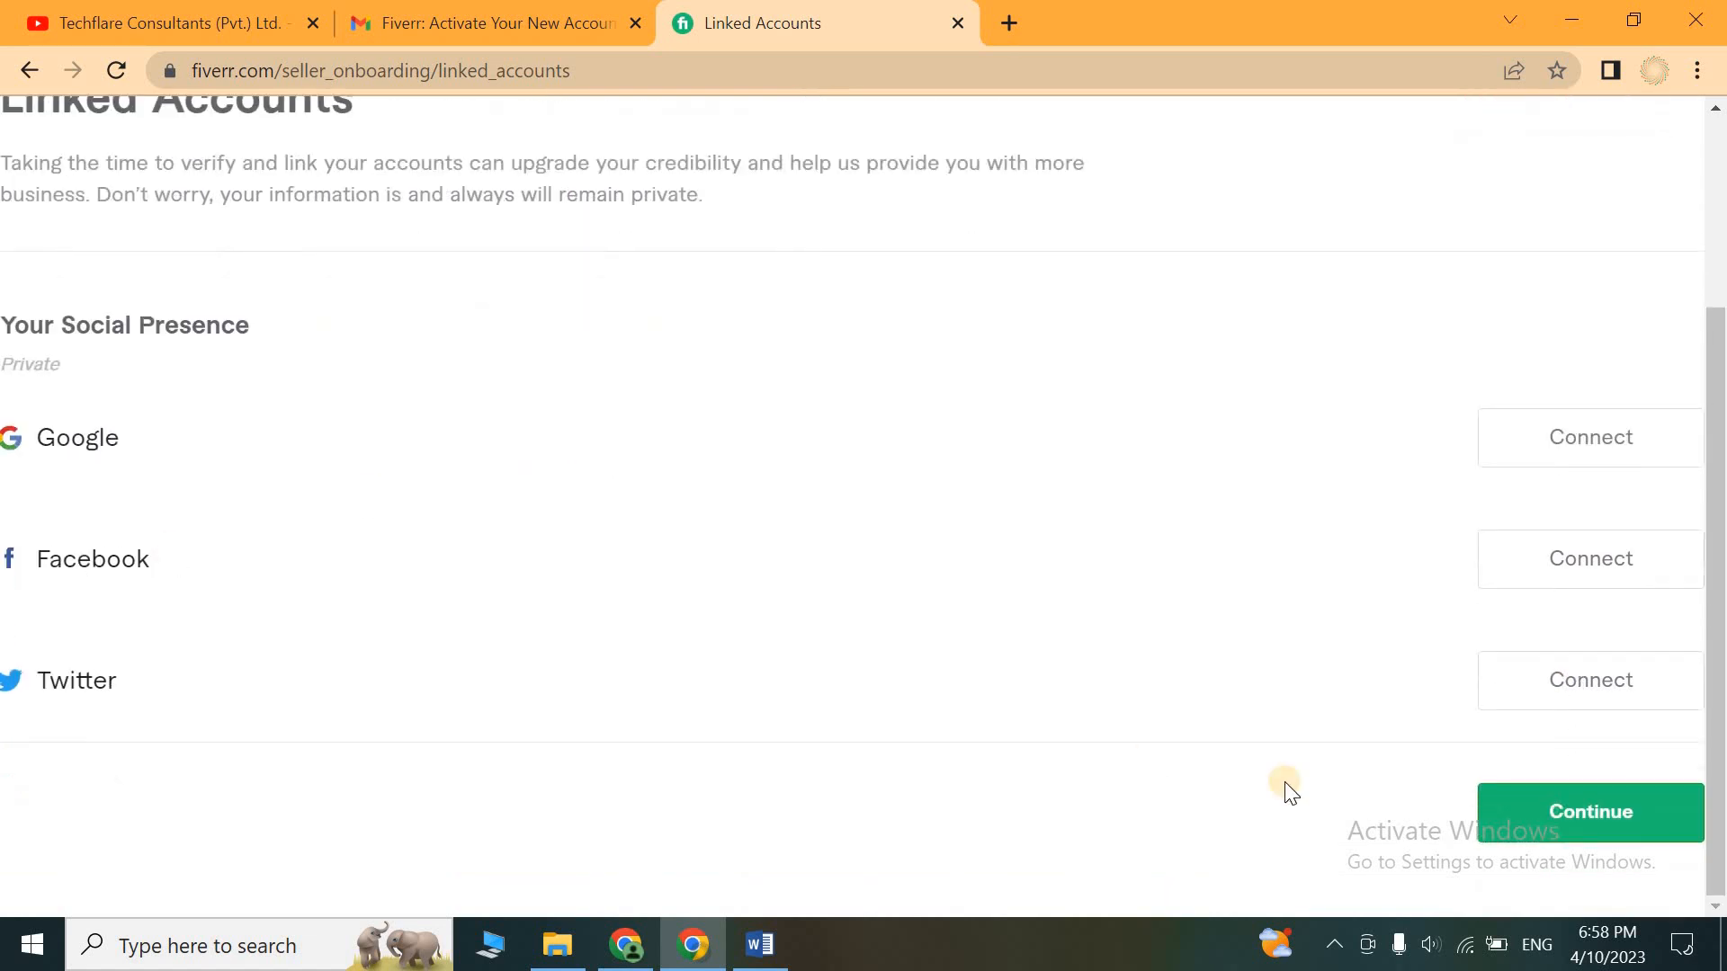
click(1575, 822)
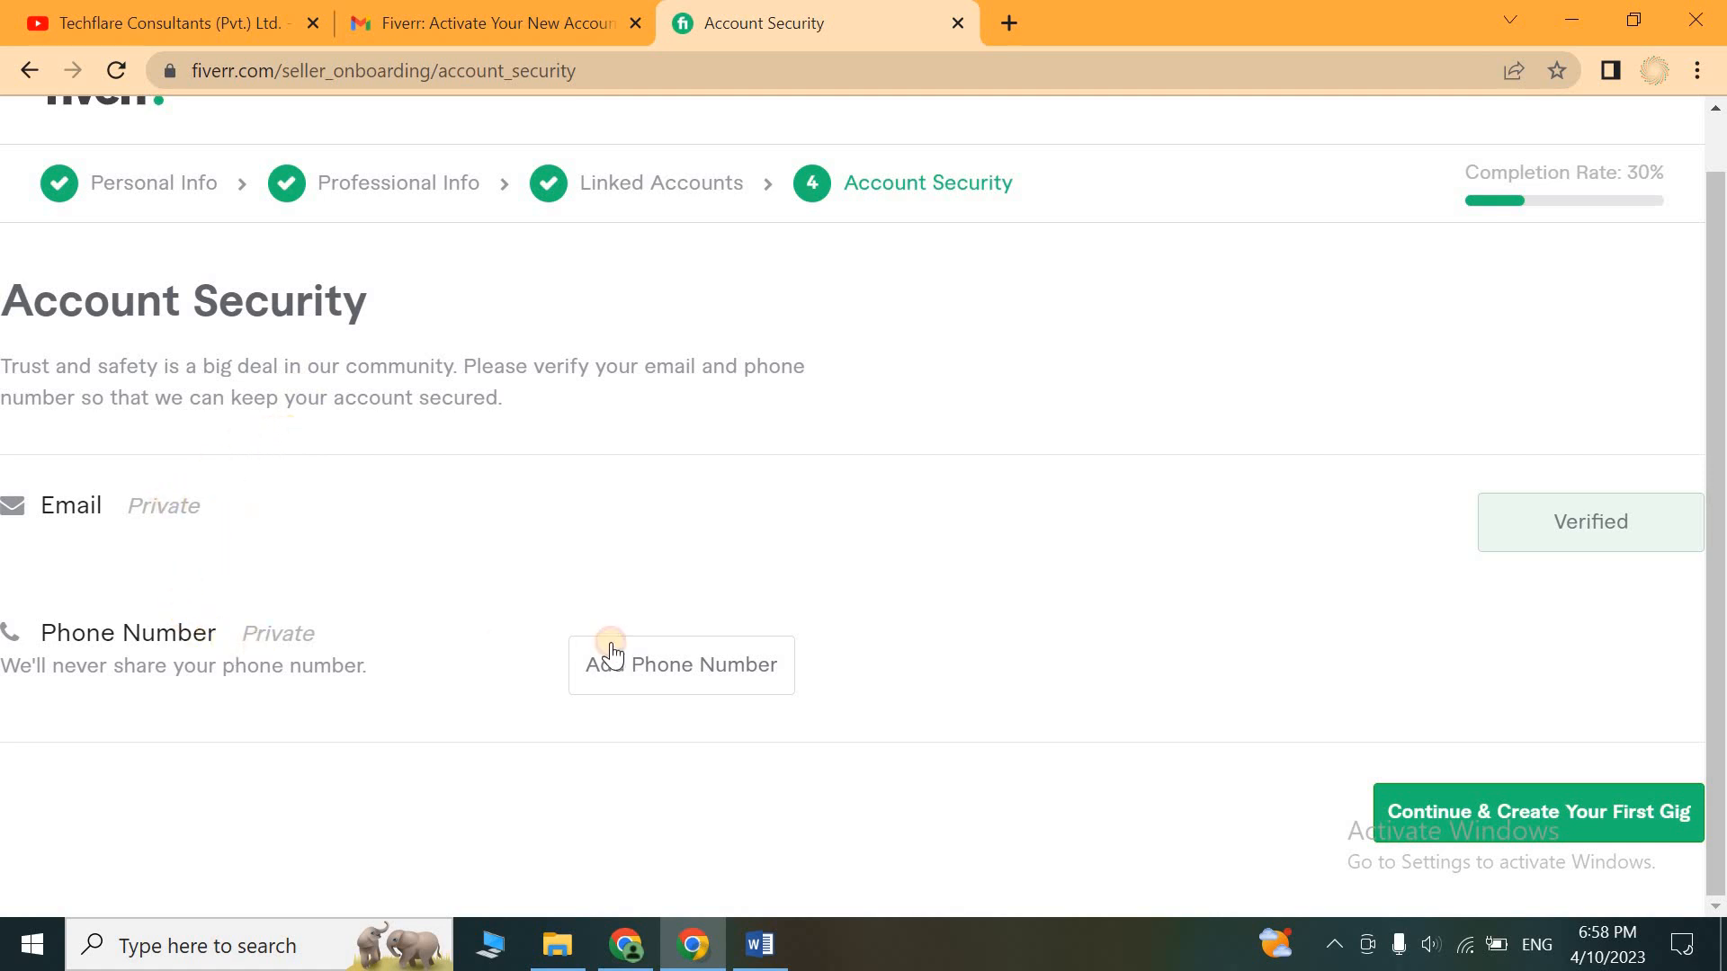
click(650, 677)
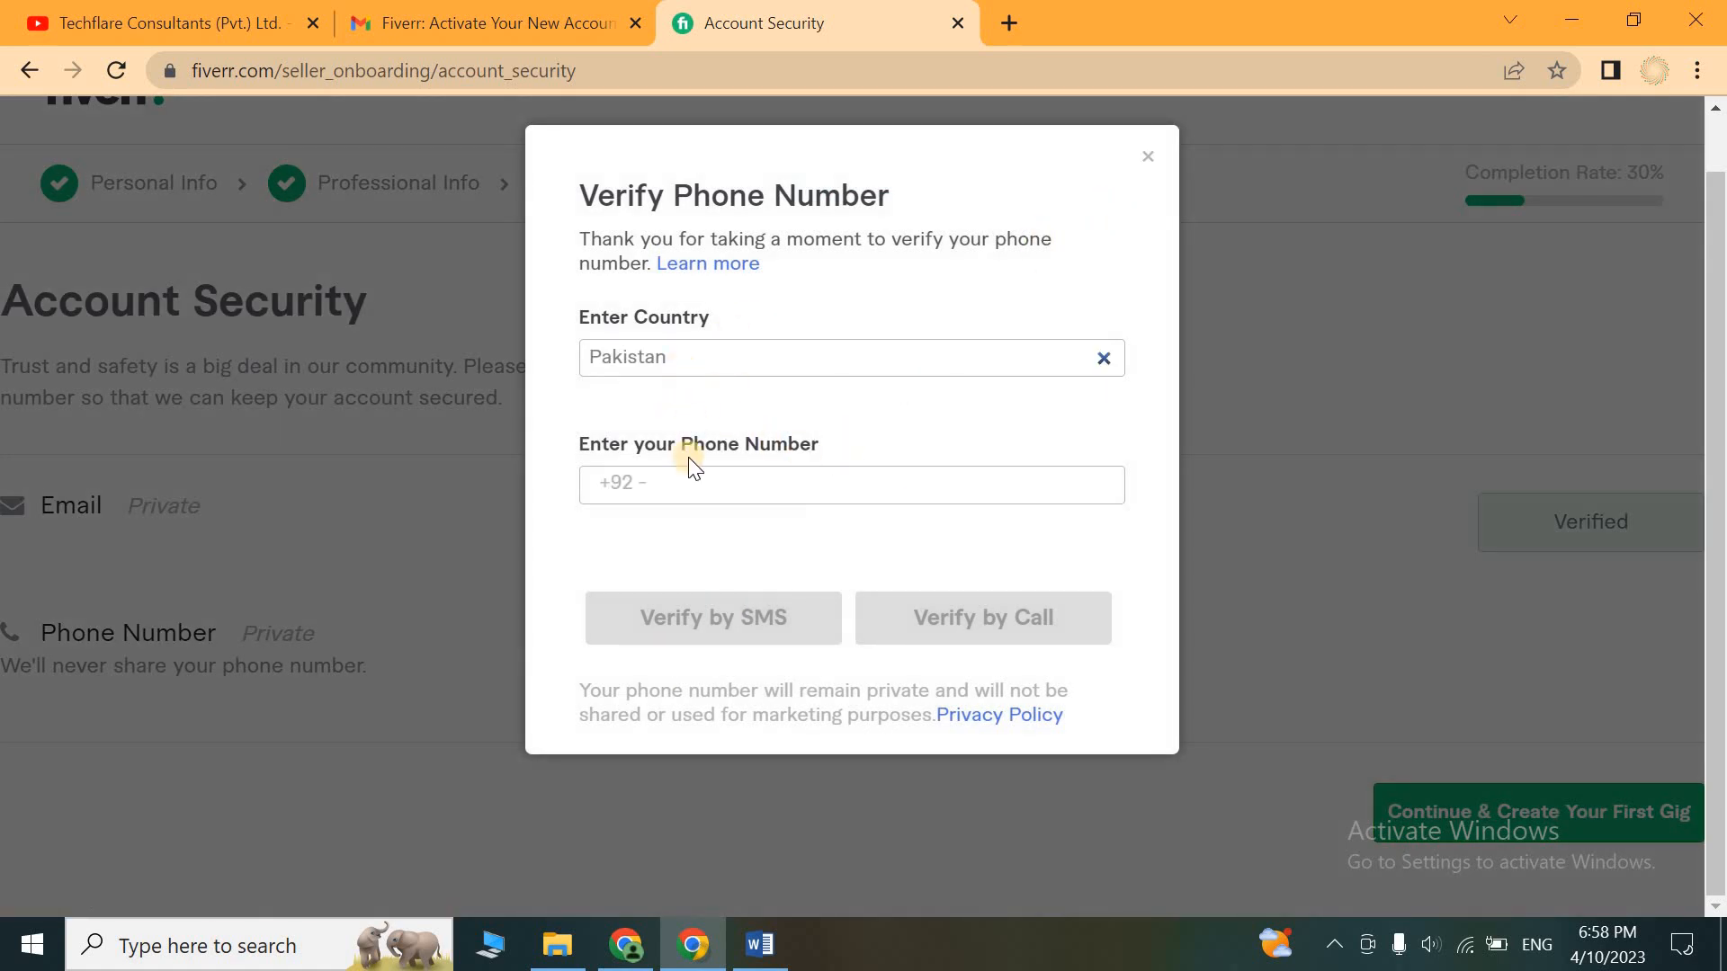
click(689, 483)
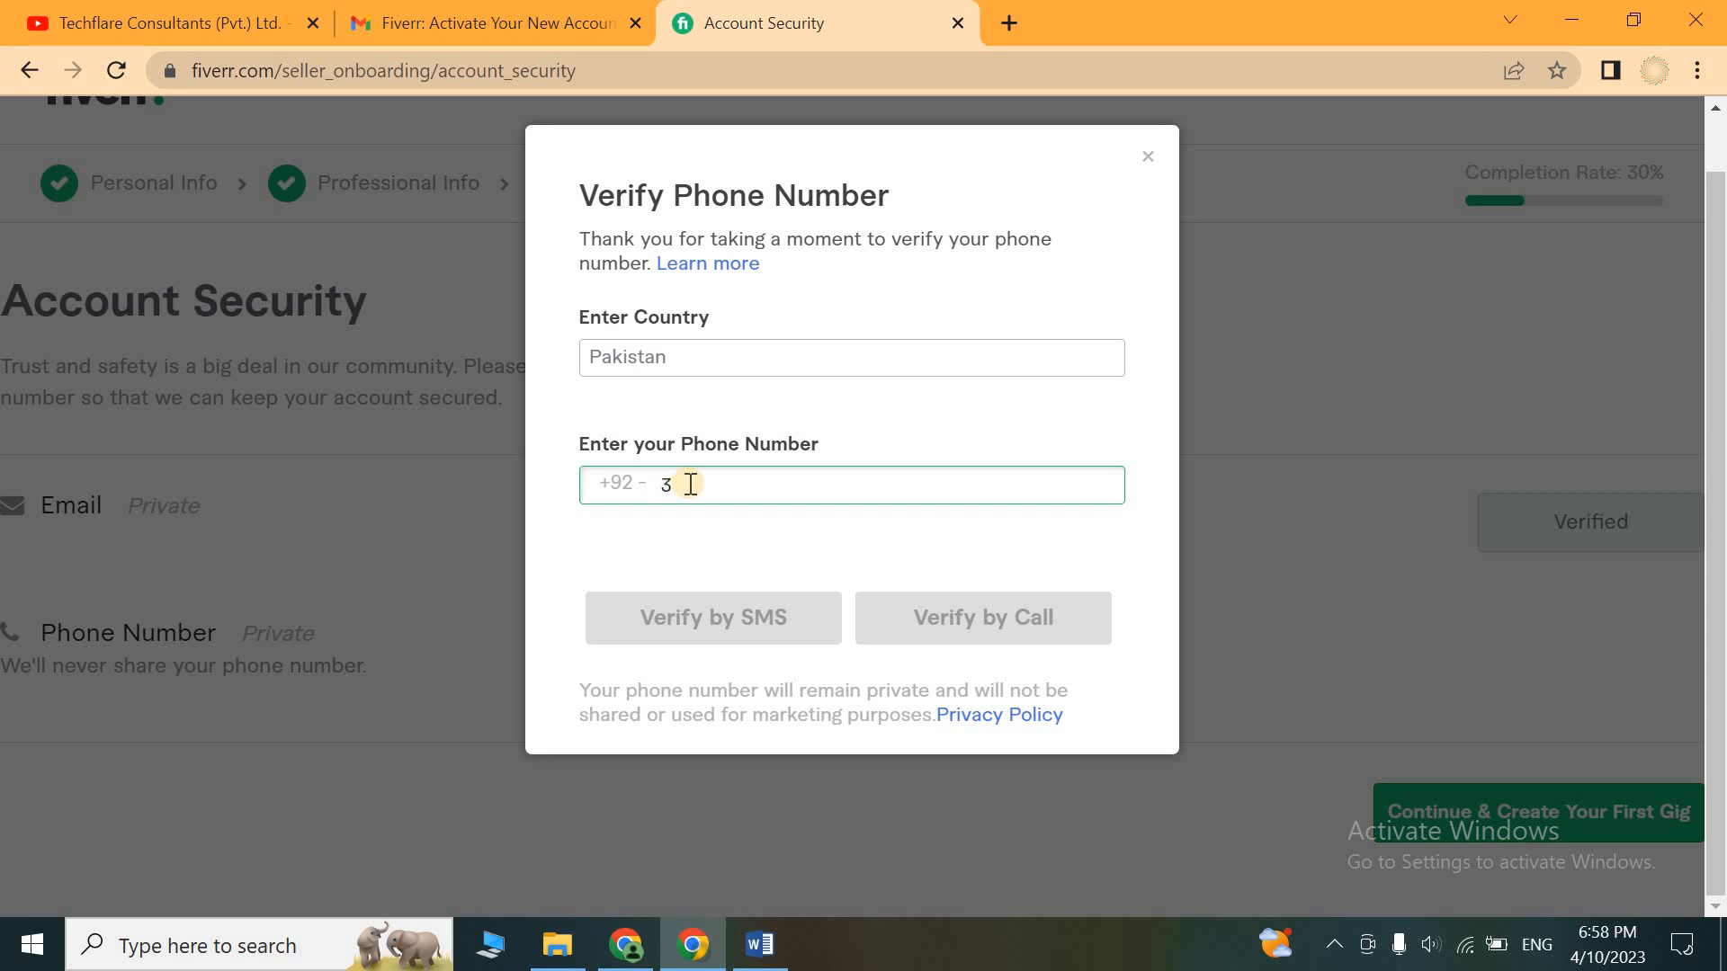
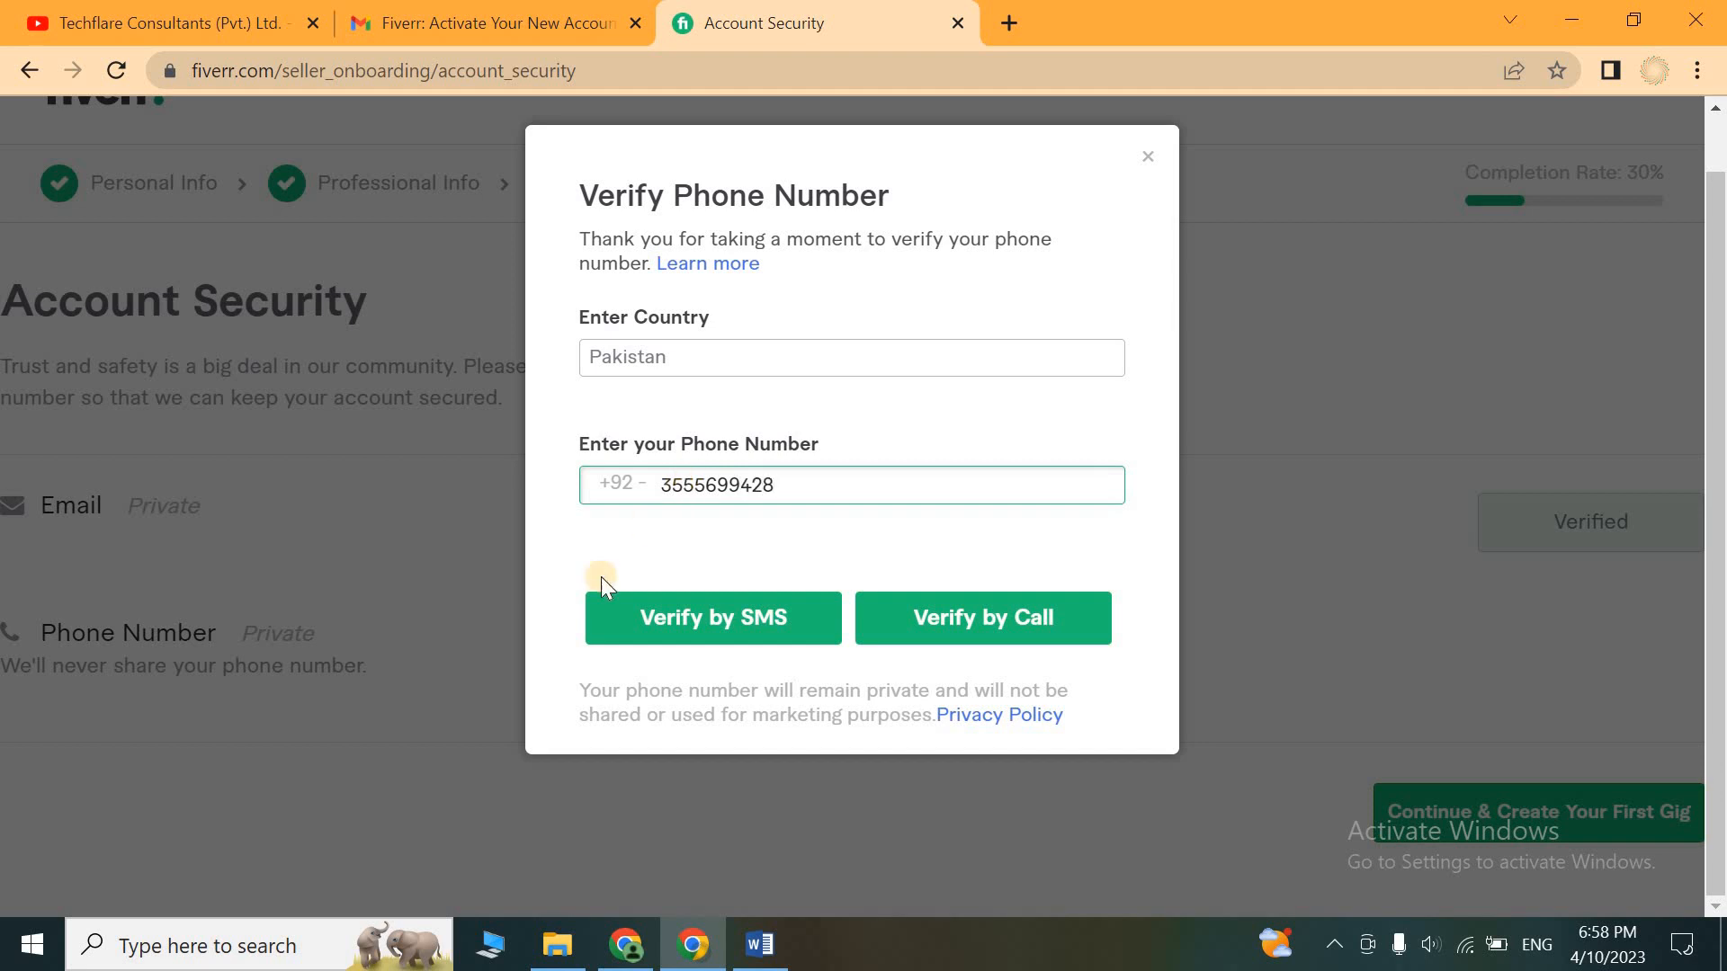
click(708, 619)
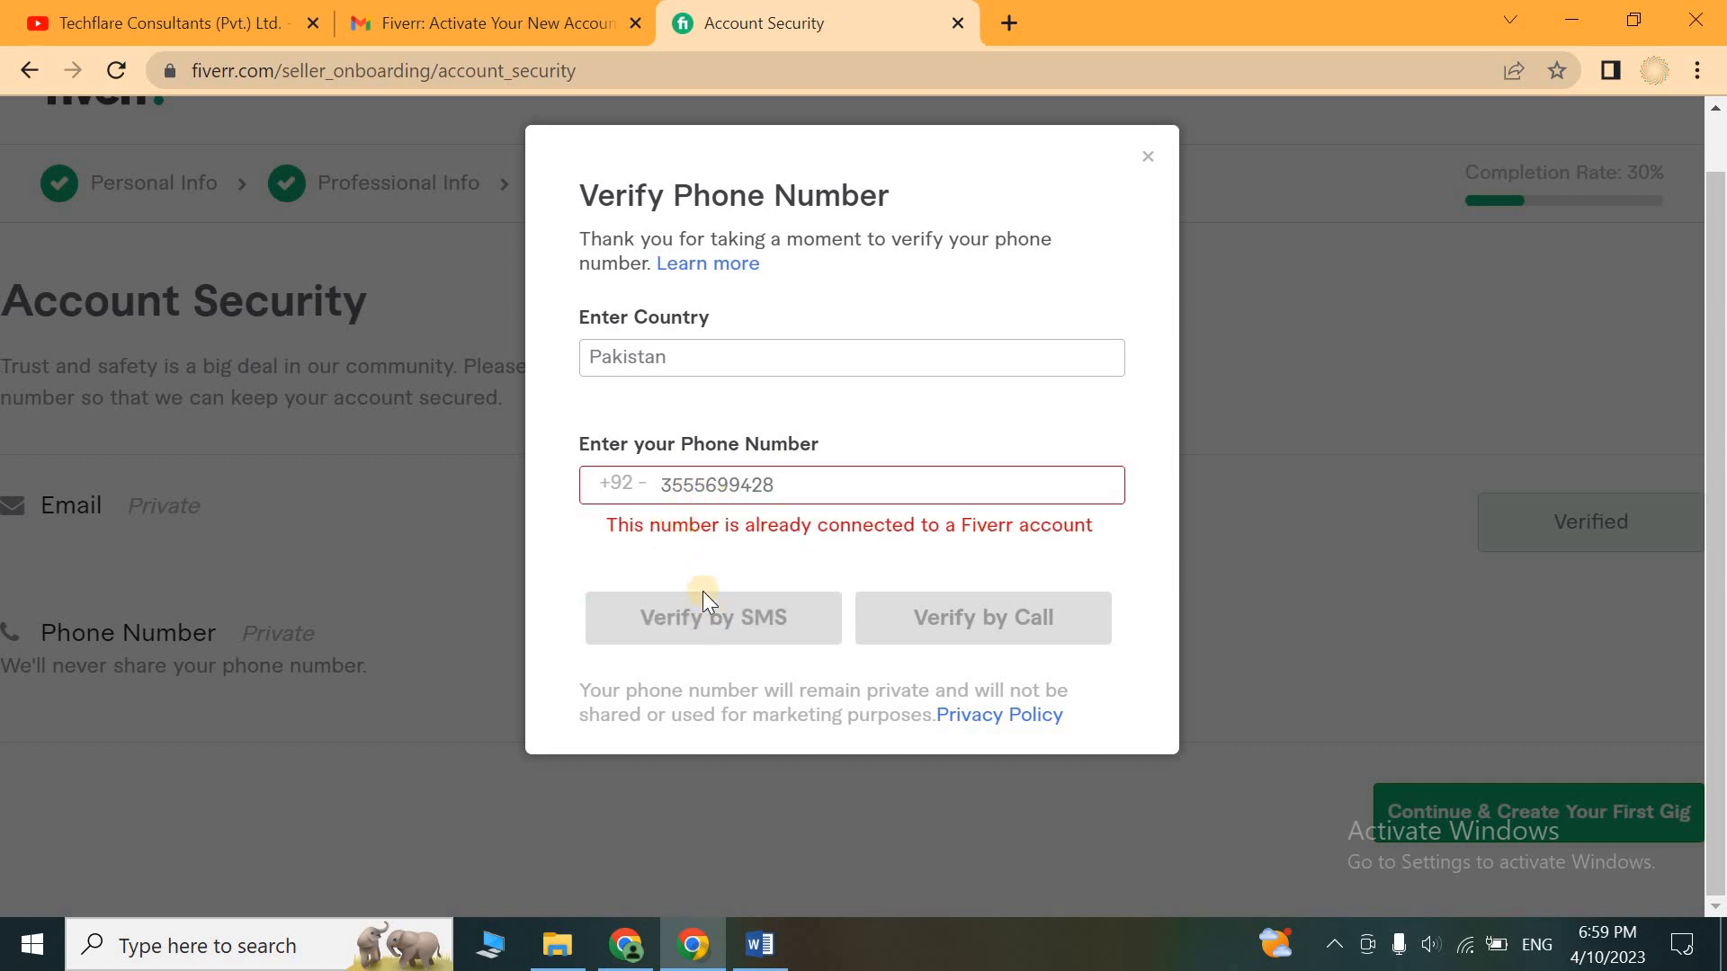
drag(780, 483, 653, 494)
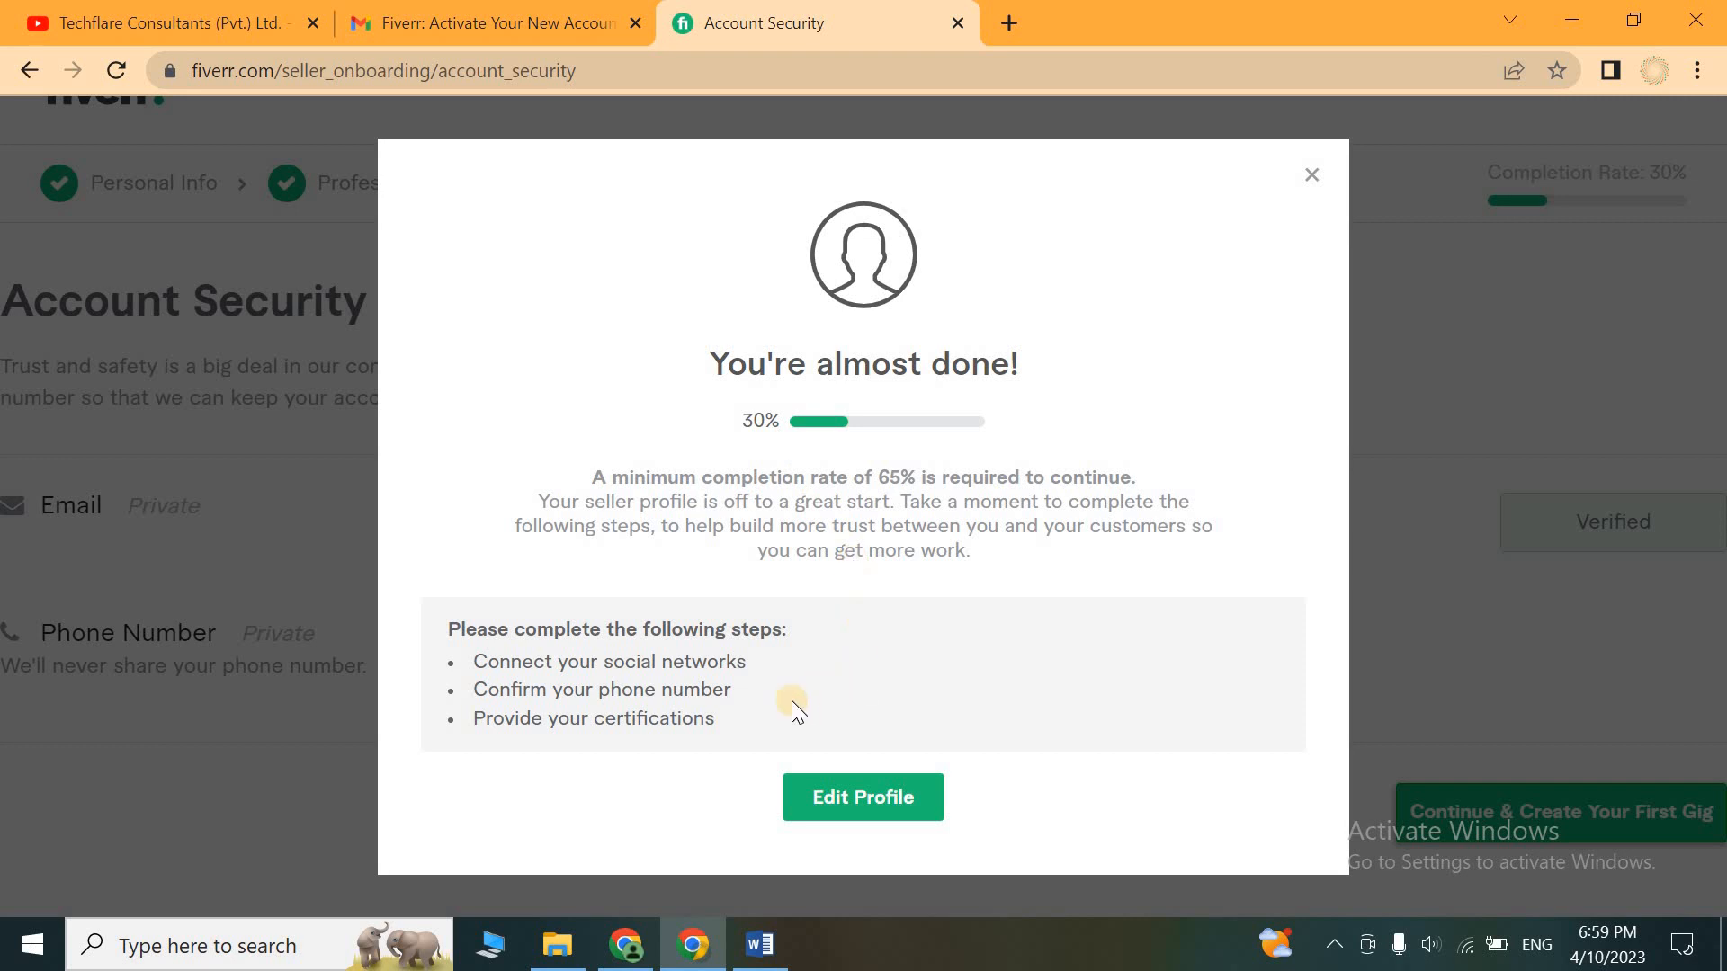
click(867, 799)
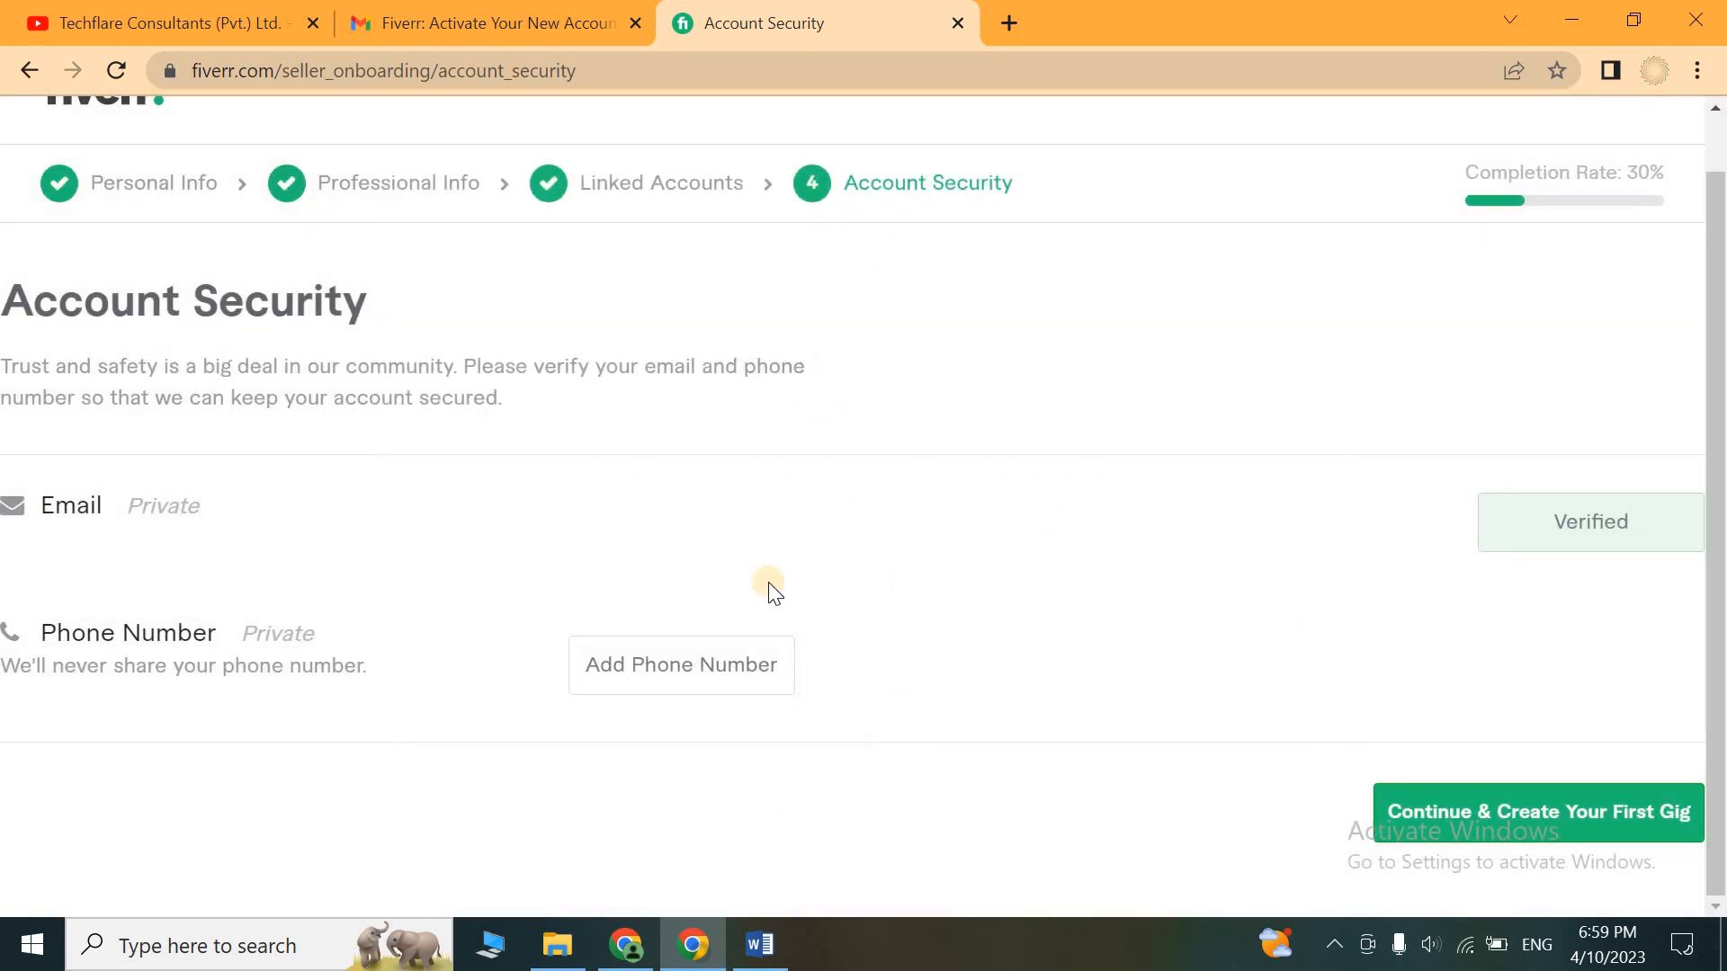
Step: Acknowledge phone verification, pick the childhood nickname security question, and close the confirmation
scroll(1259, 539, up, 1)
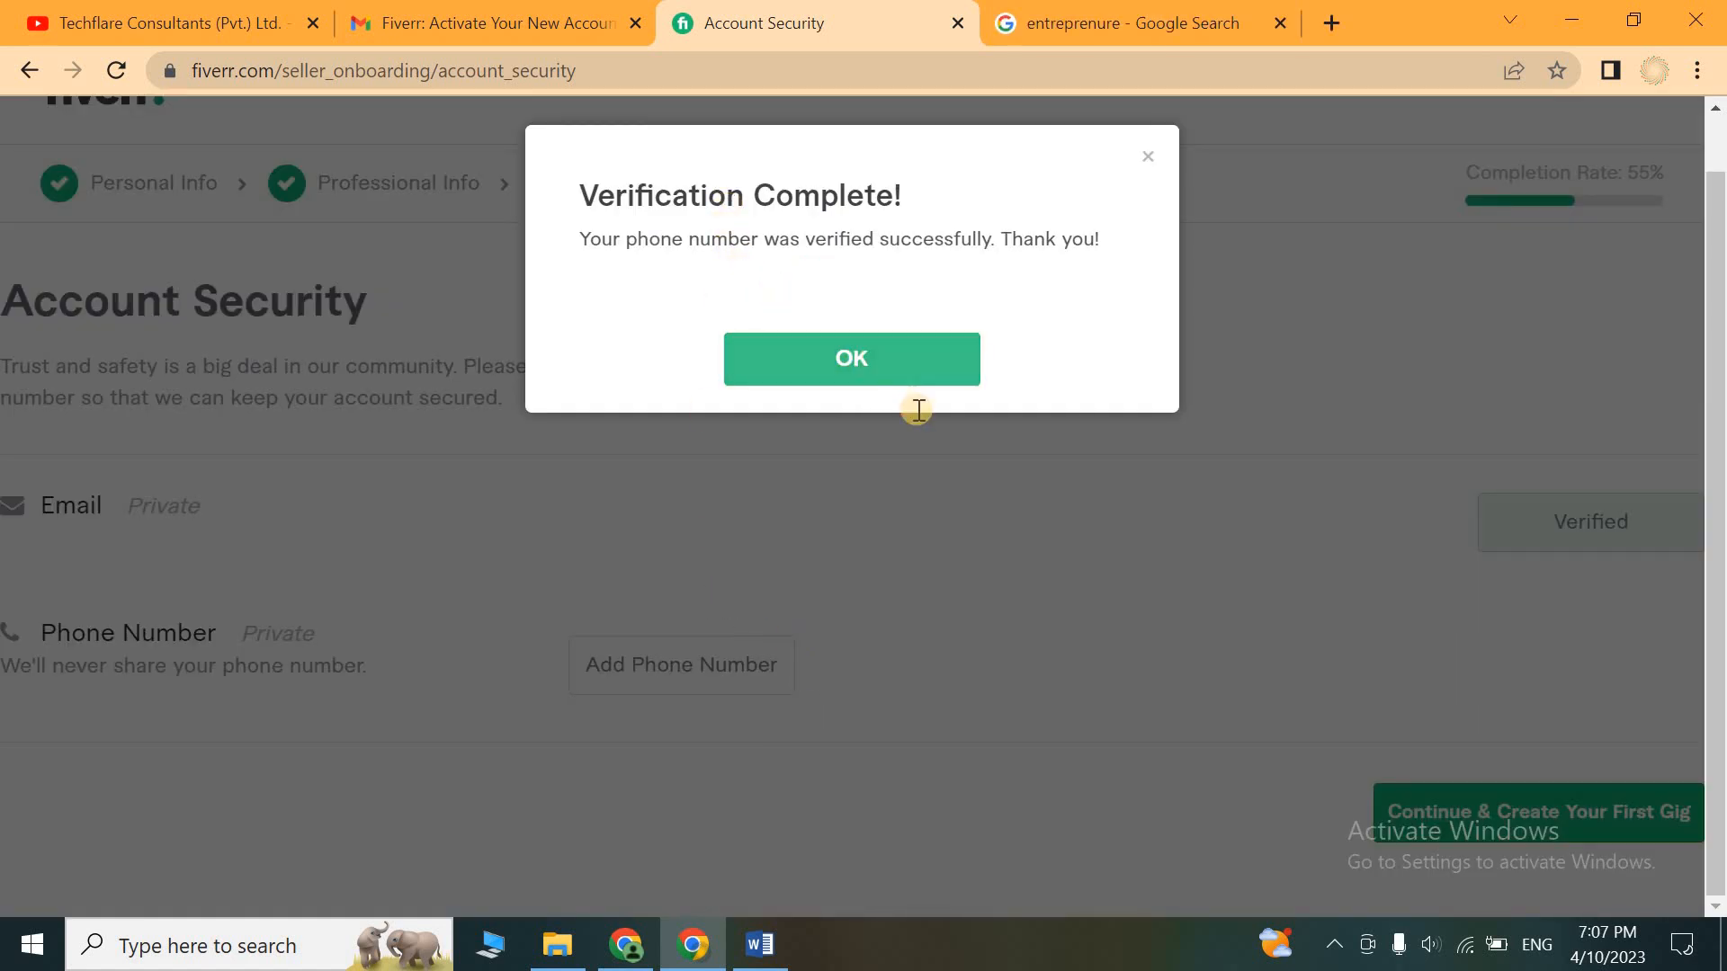
click(916, 378)
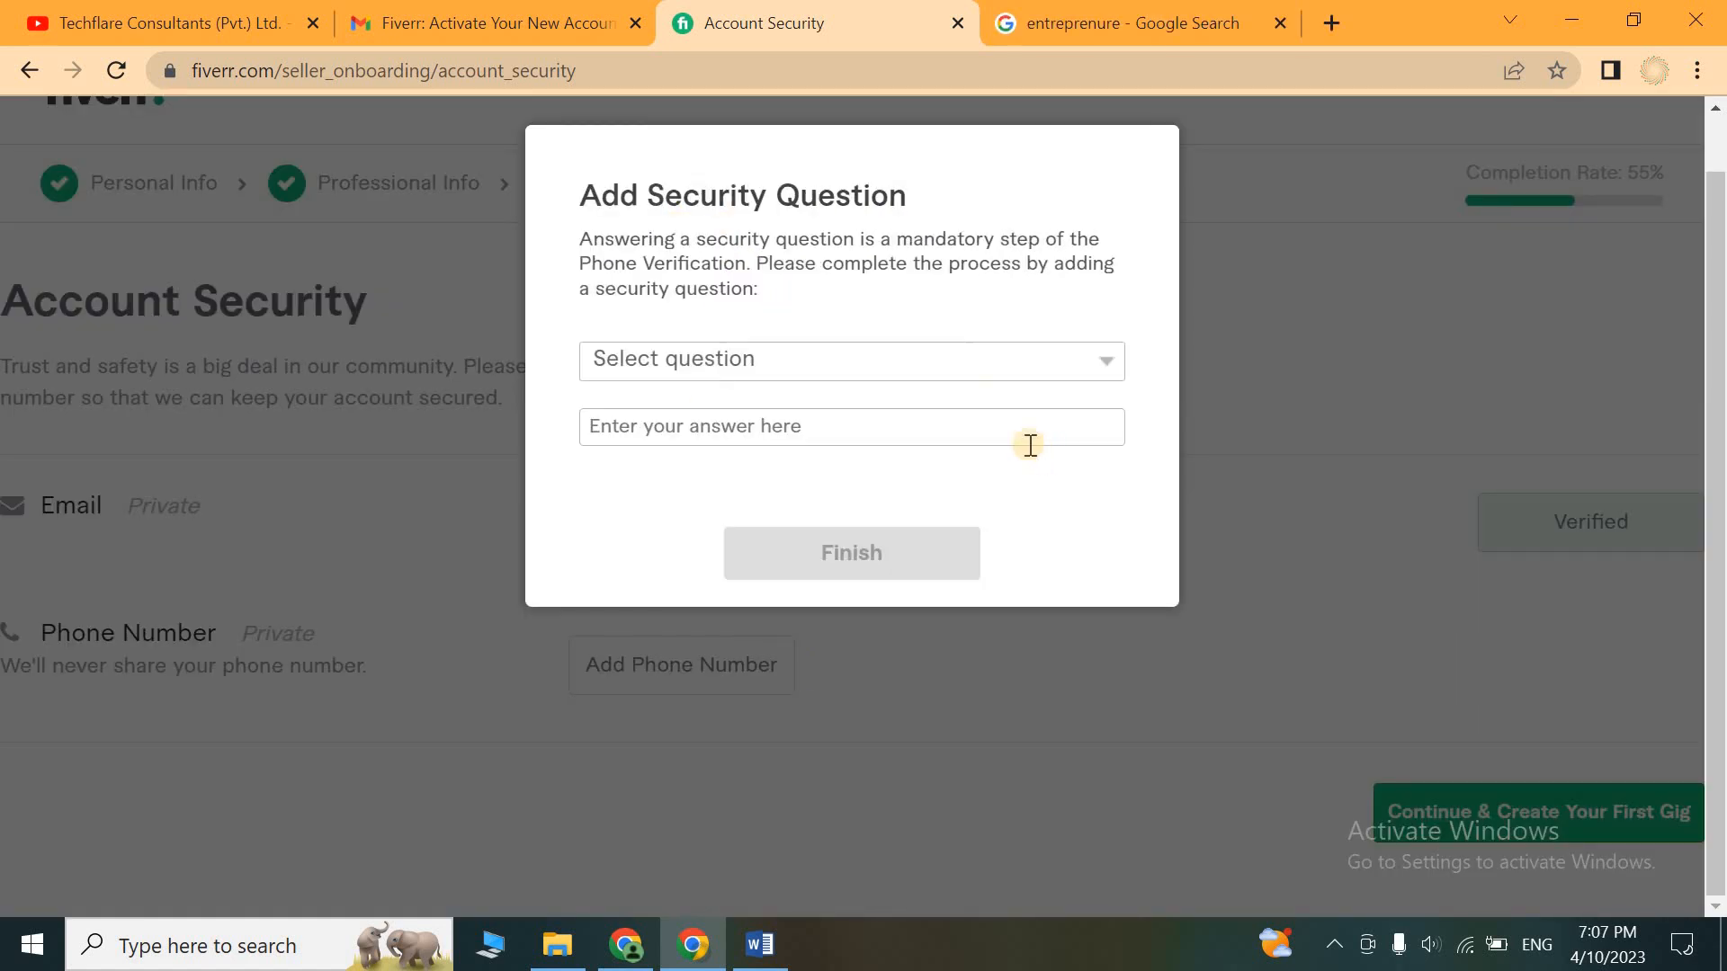
click(824, 364)
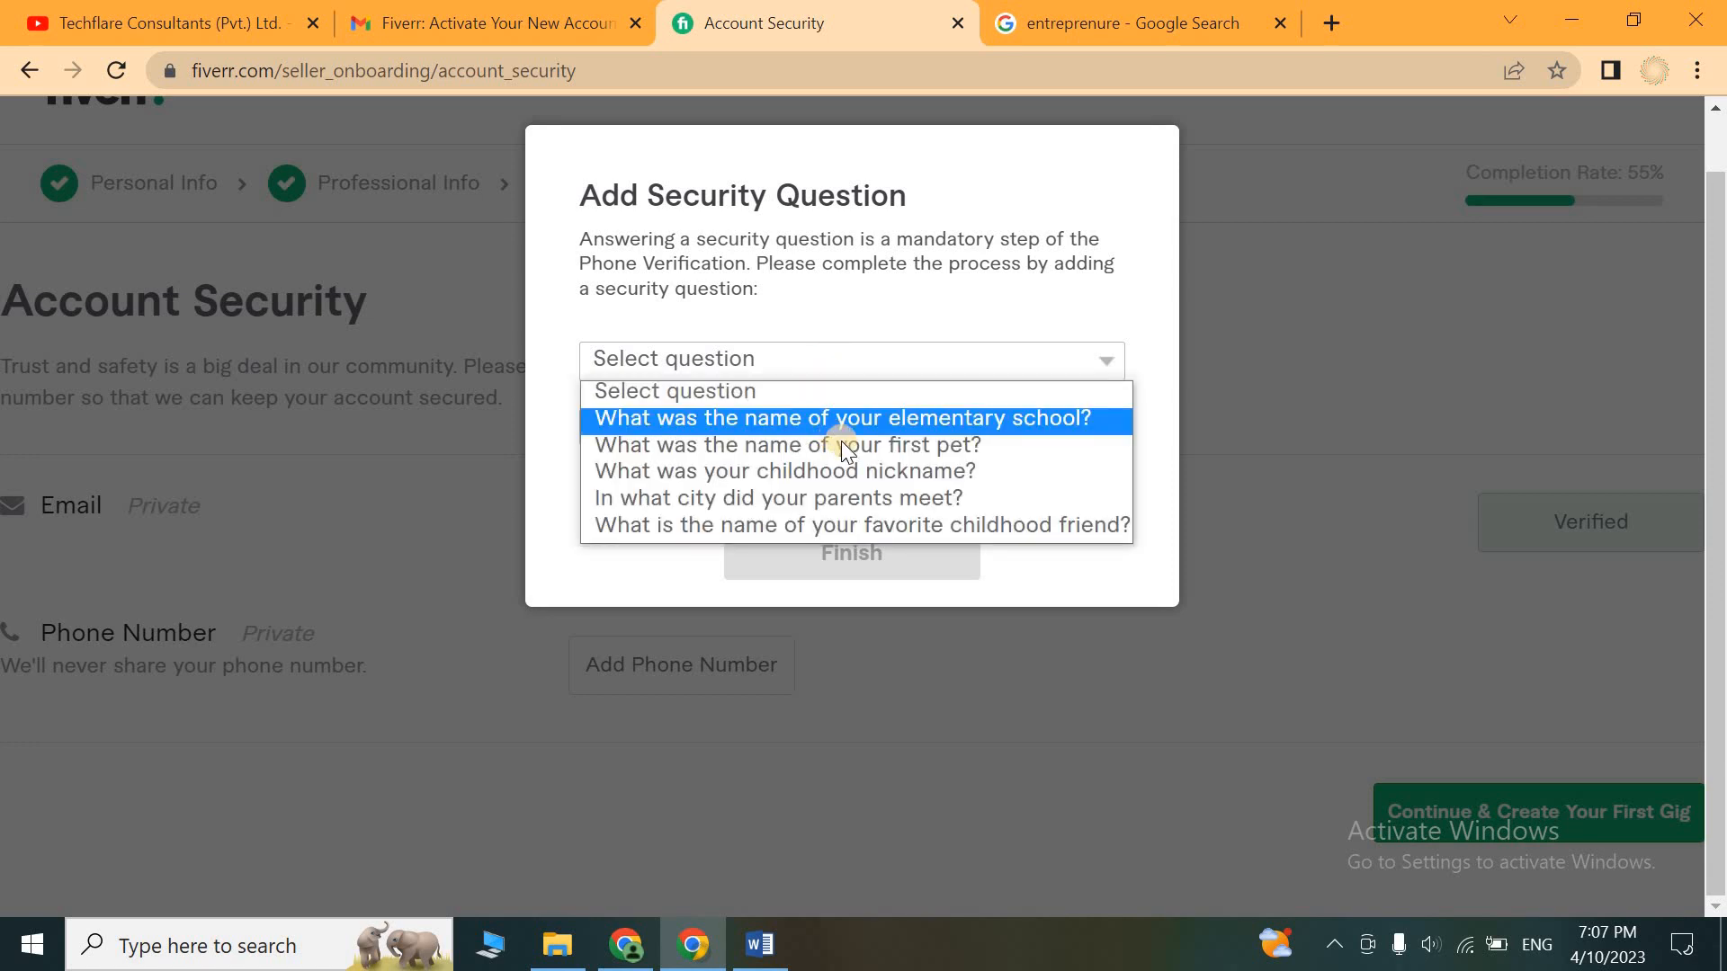
click(860, 473)
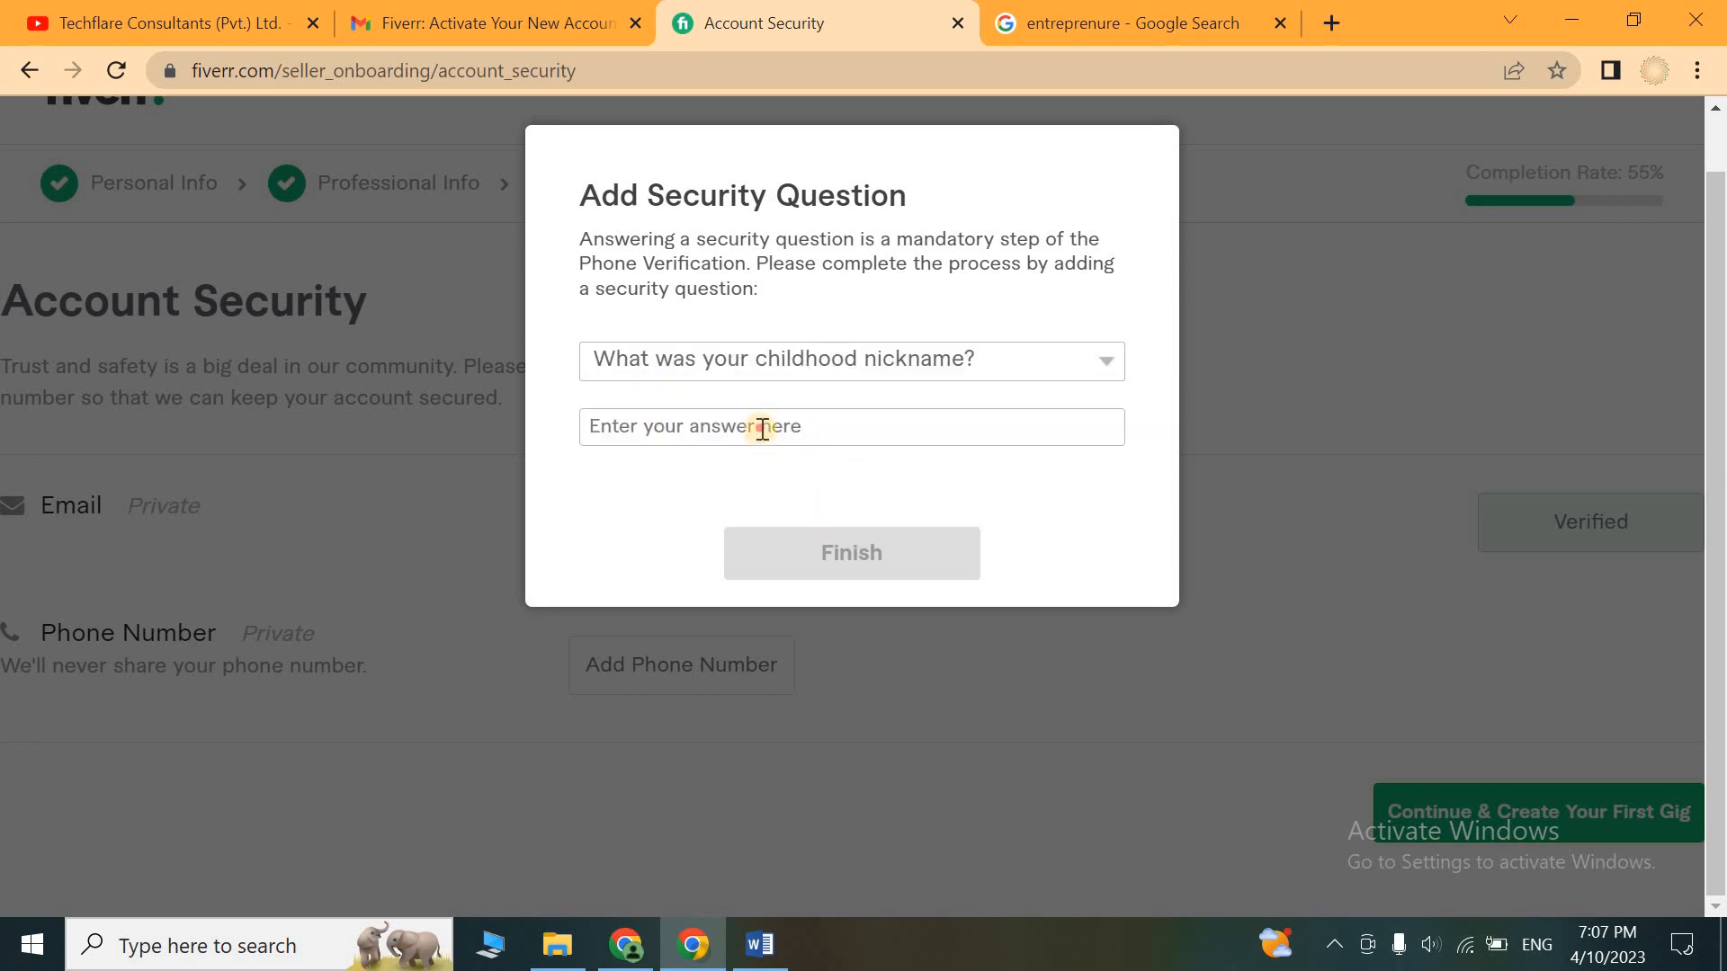
click(763, 428)
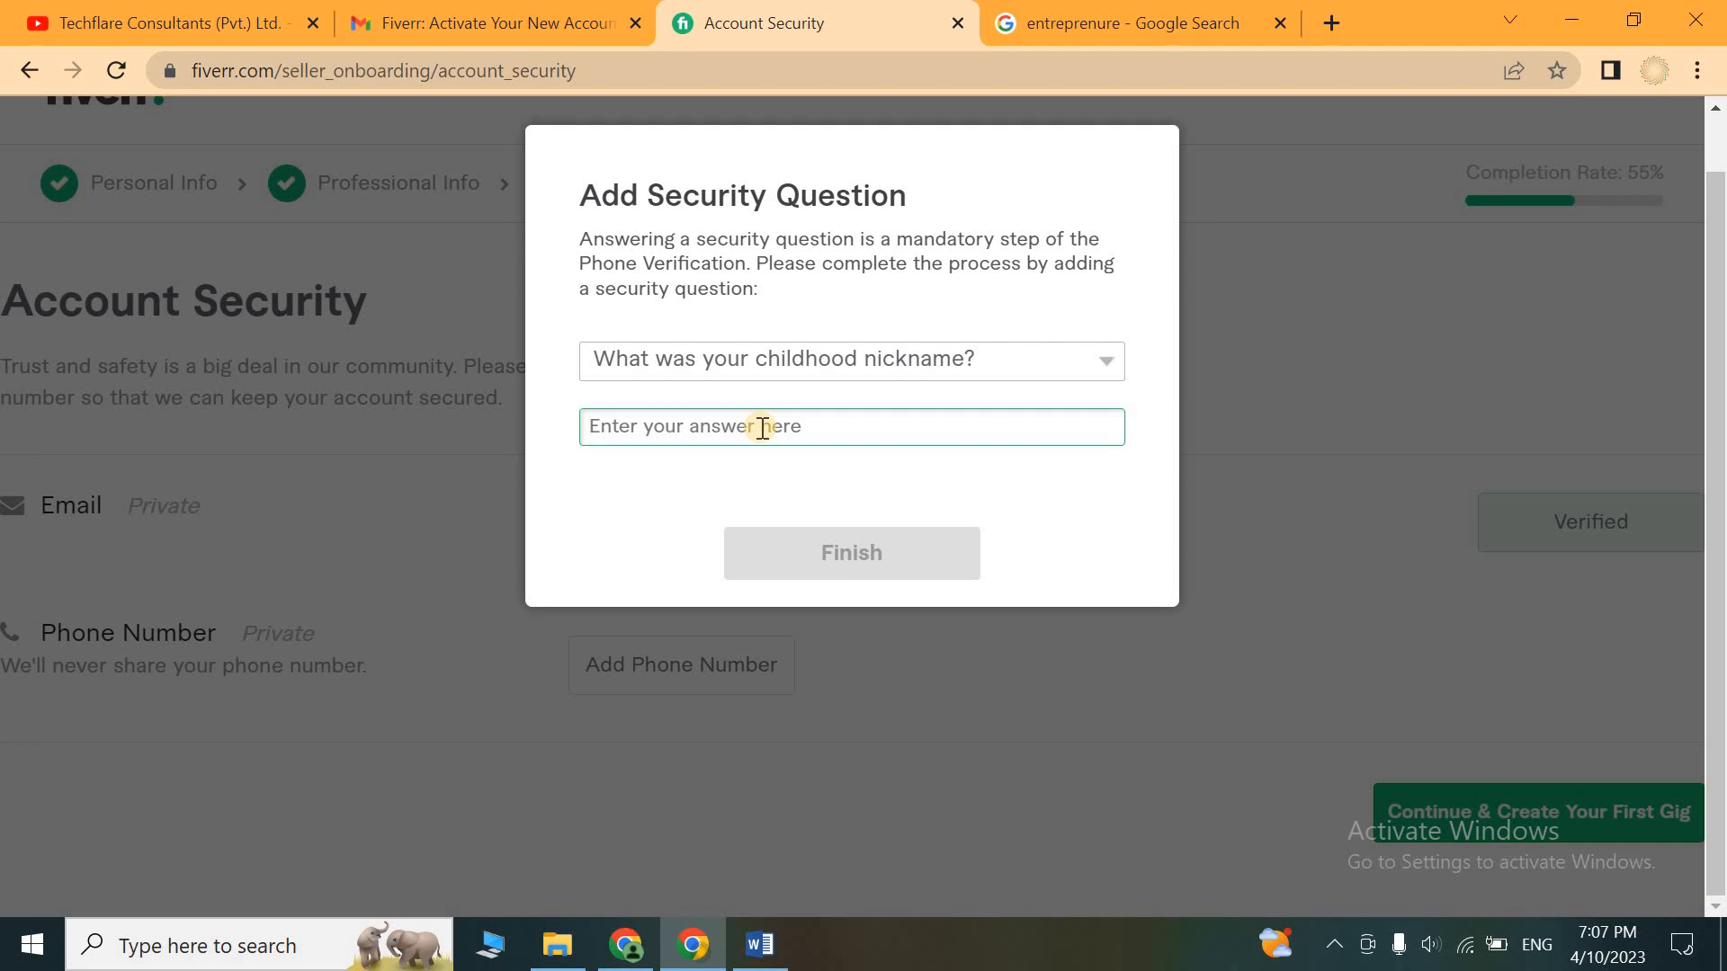
text(m)
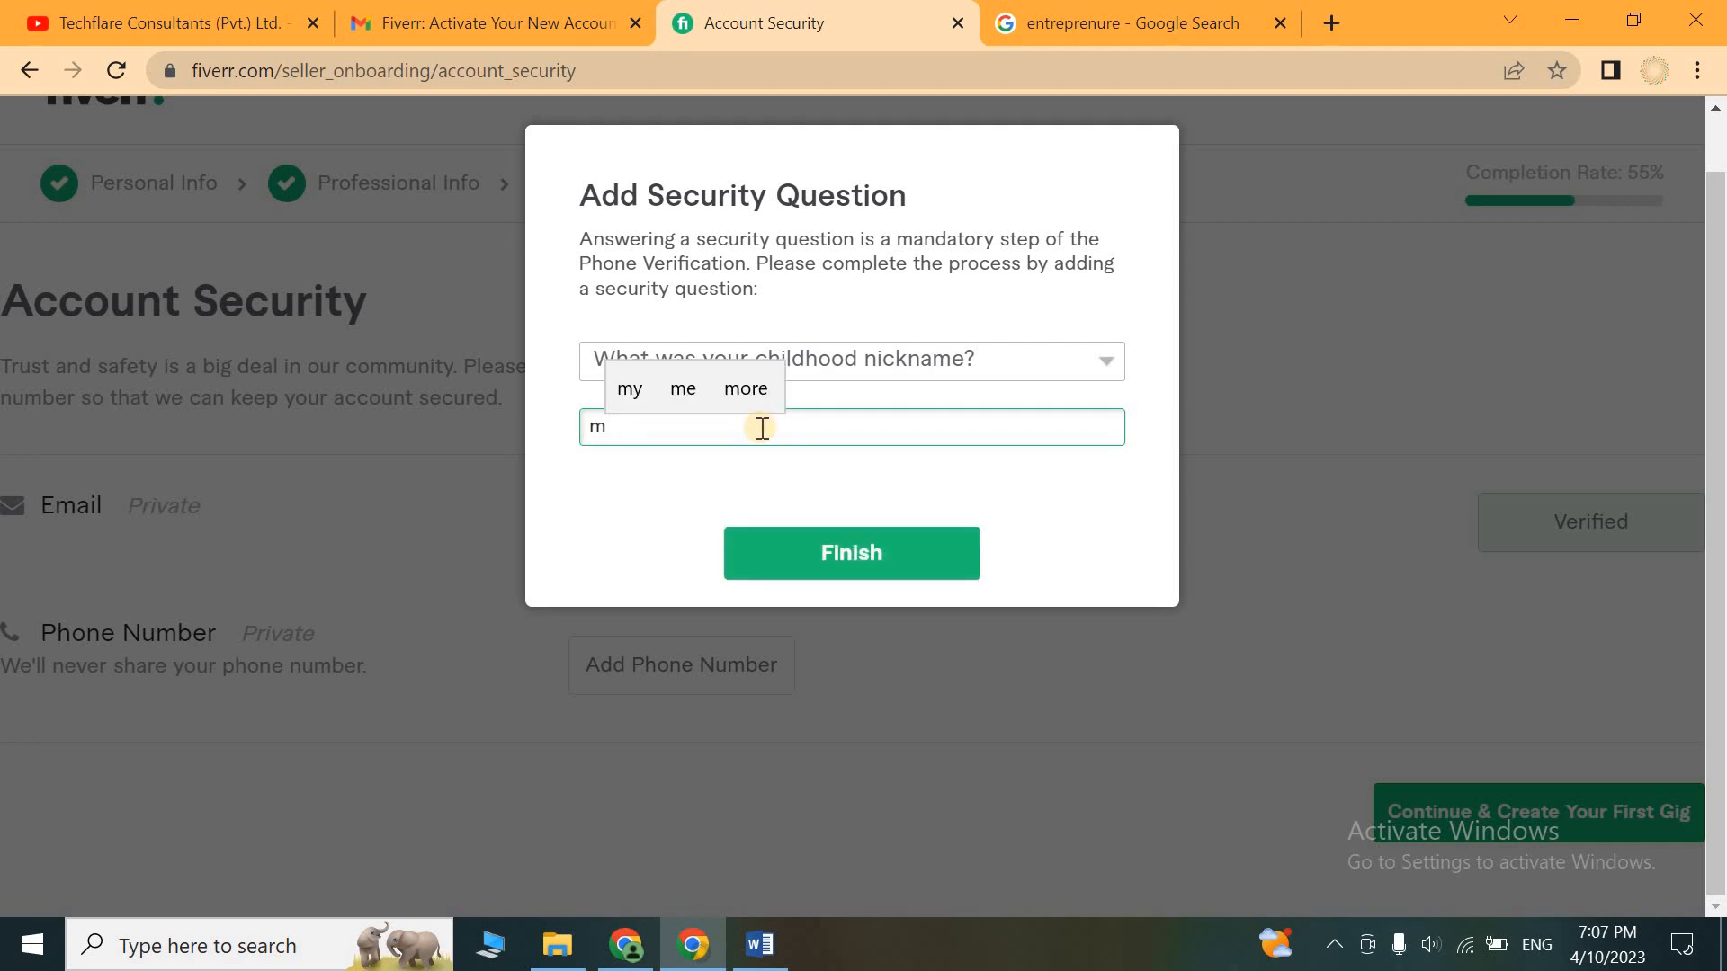
key(BackSpace)
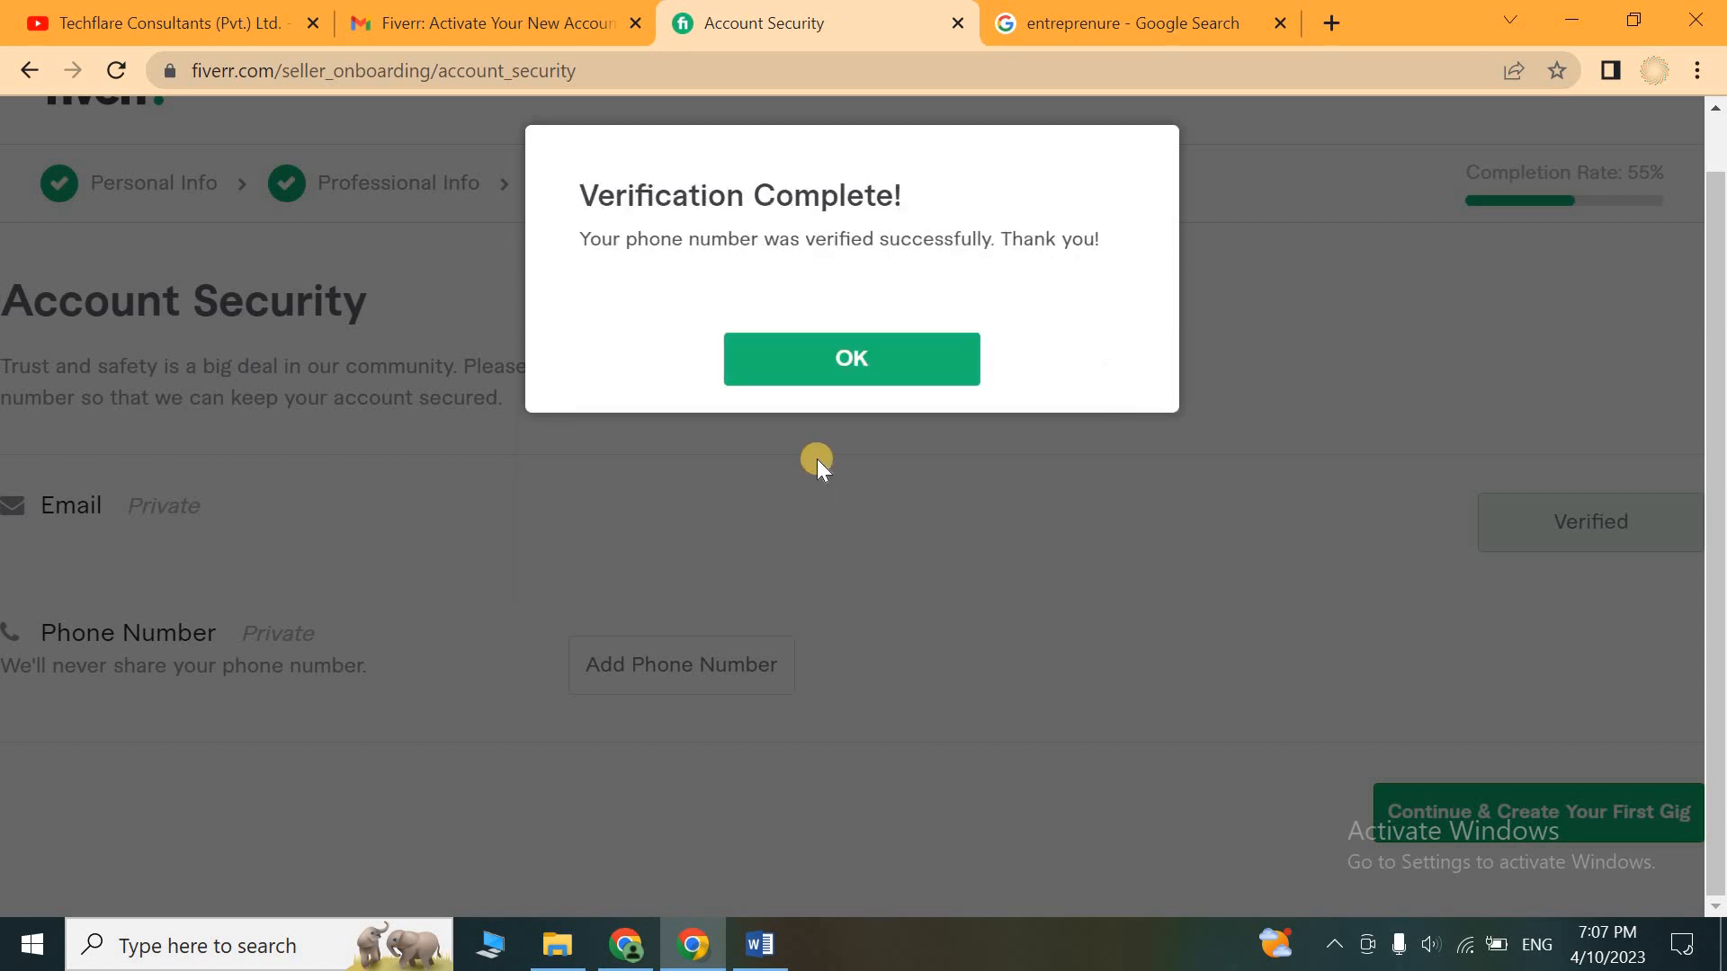
click(832, 362)
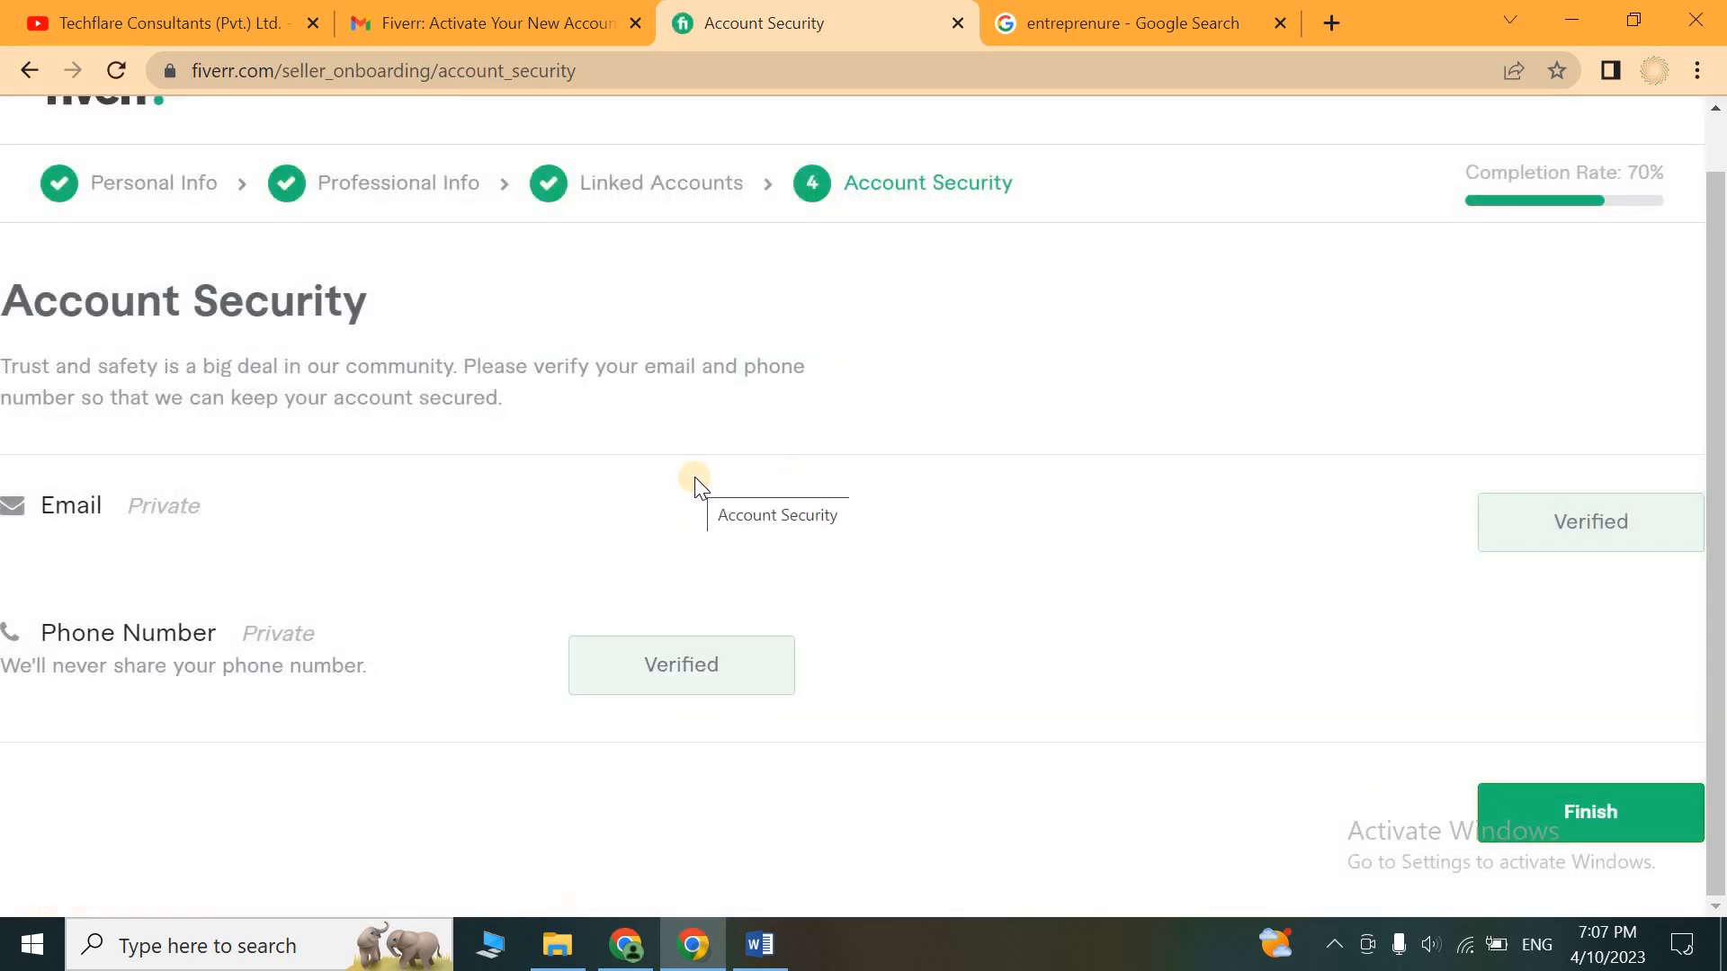
Step: Finish seller onboarding and dismiss the 'Your seller profile is all set!' message
click(1602, 814)
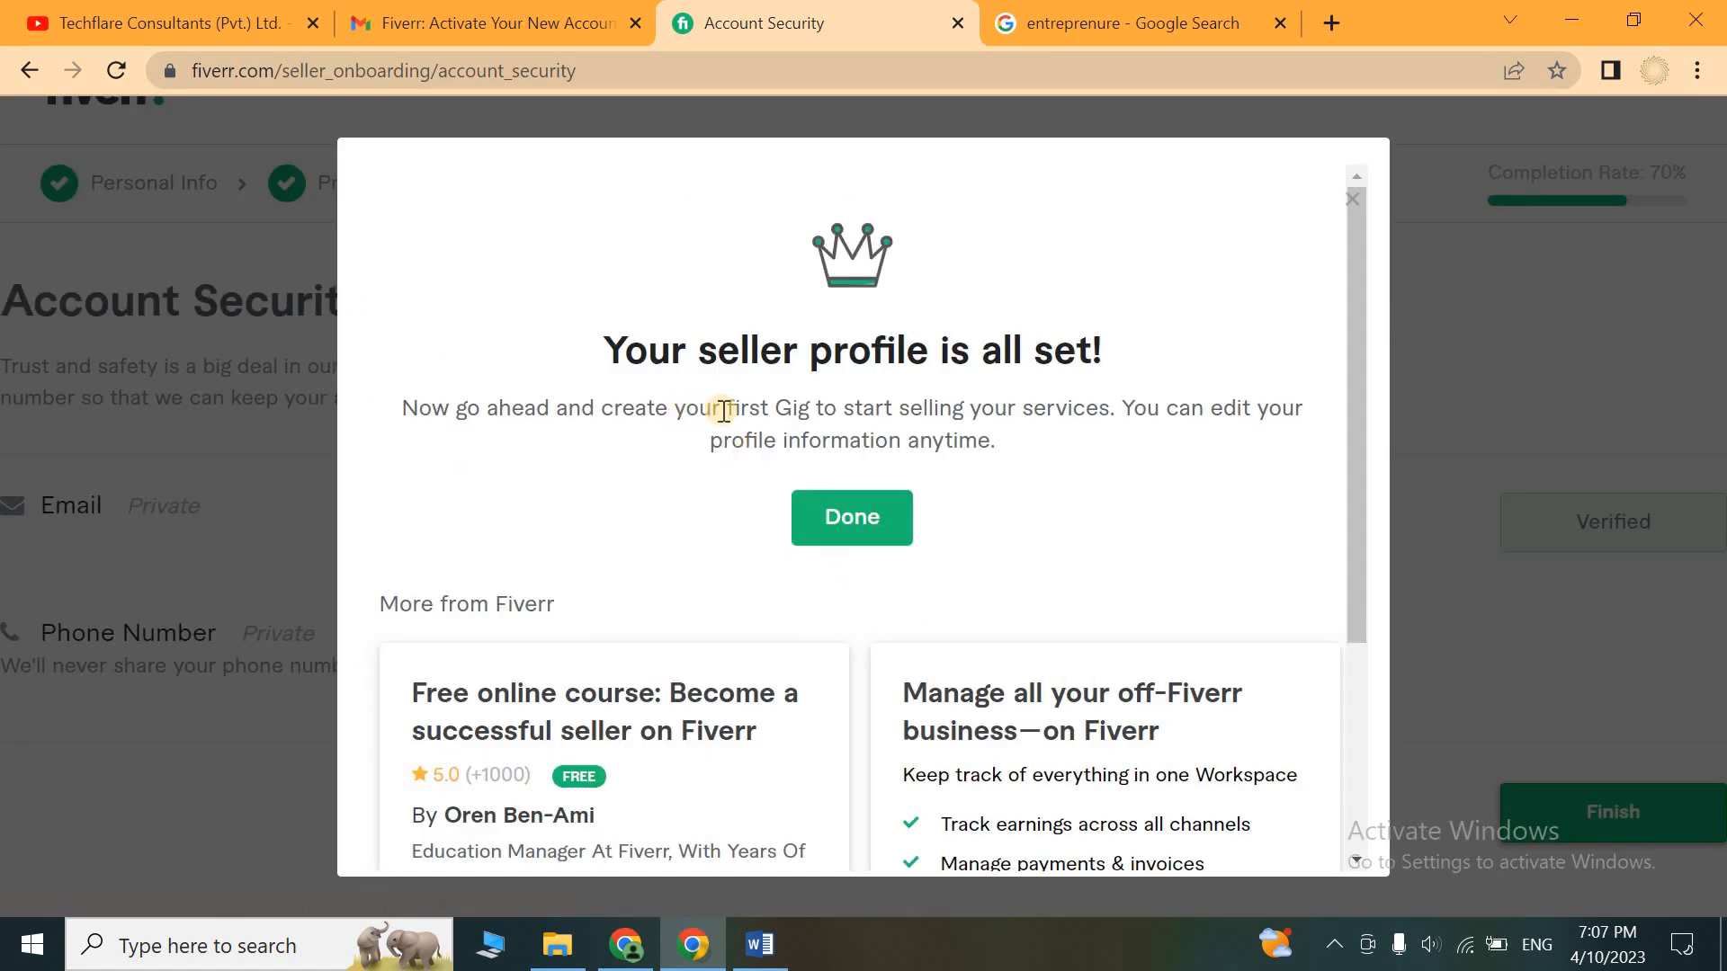
click(859, 529)
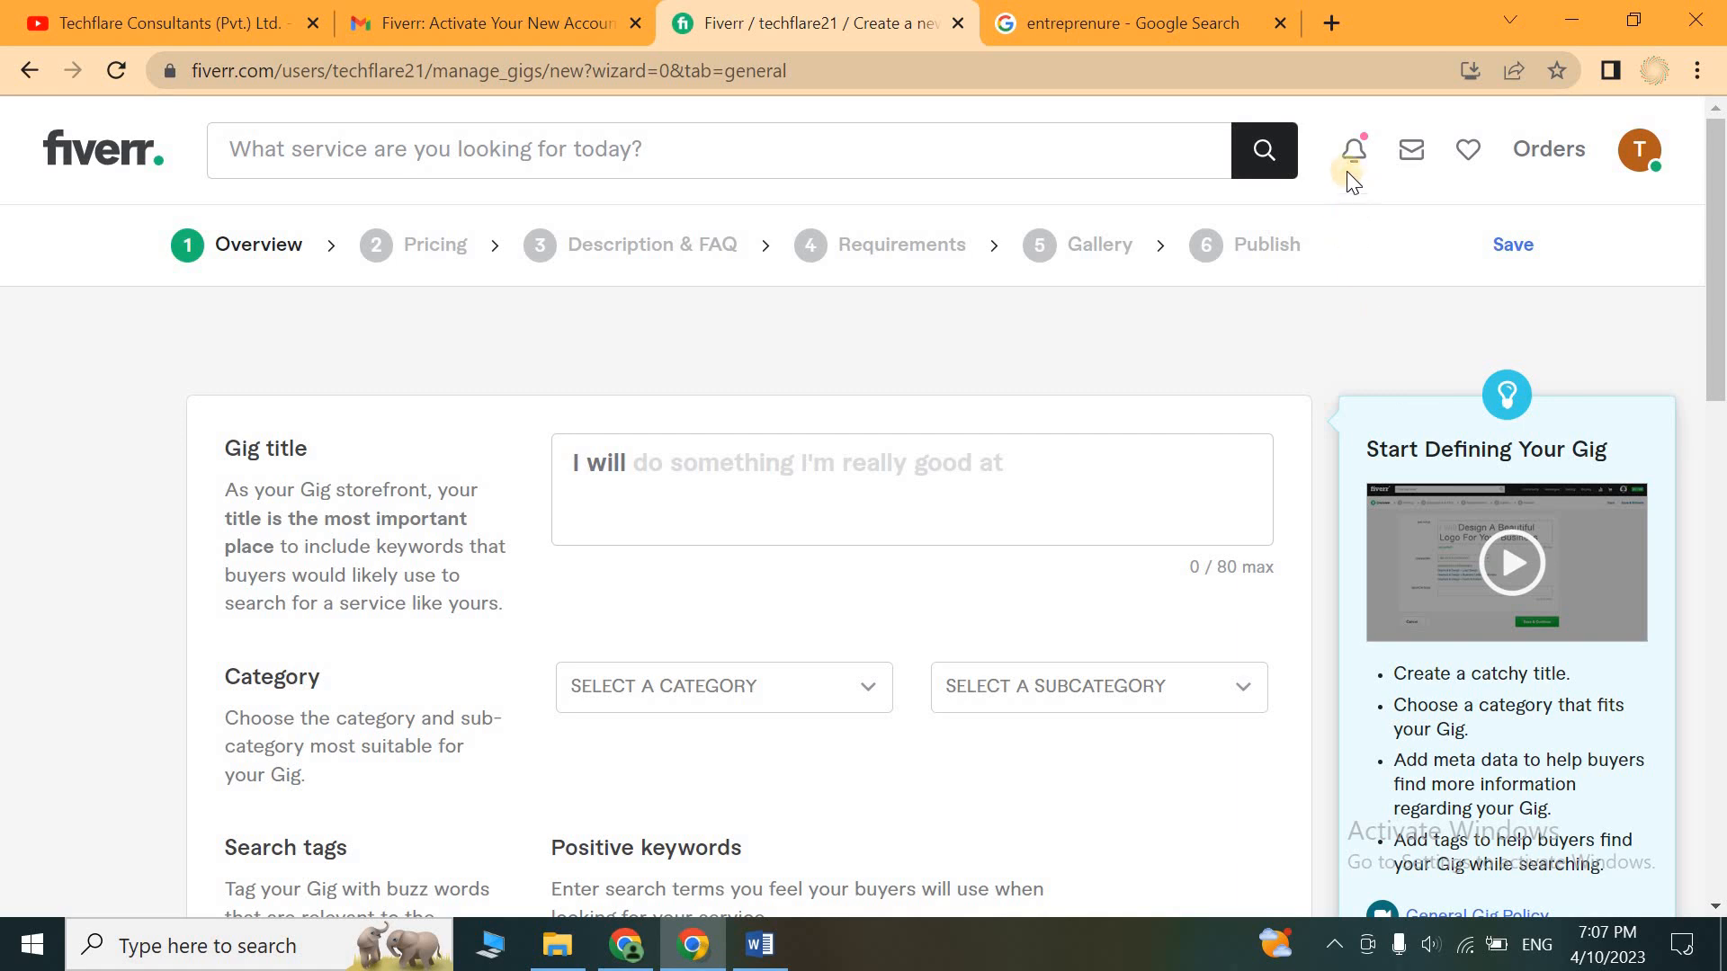
Step: Mark the two notifications, including the profile image one, as read
click(1354, 150)
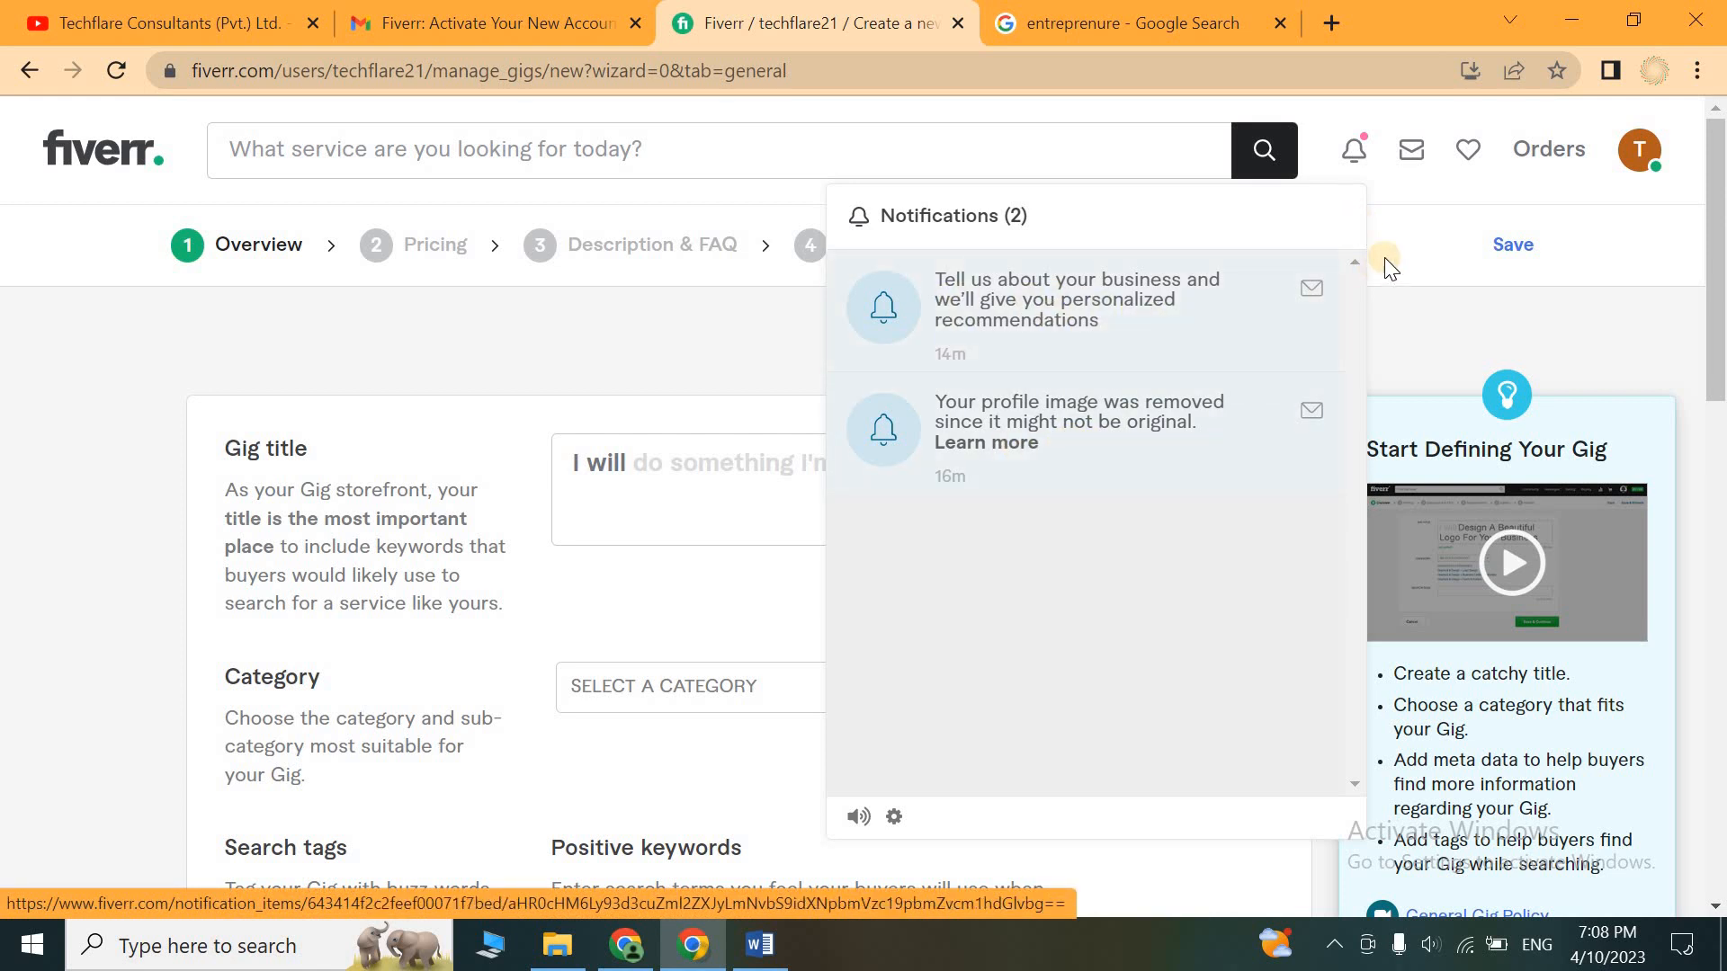
click(1311, 286)
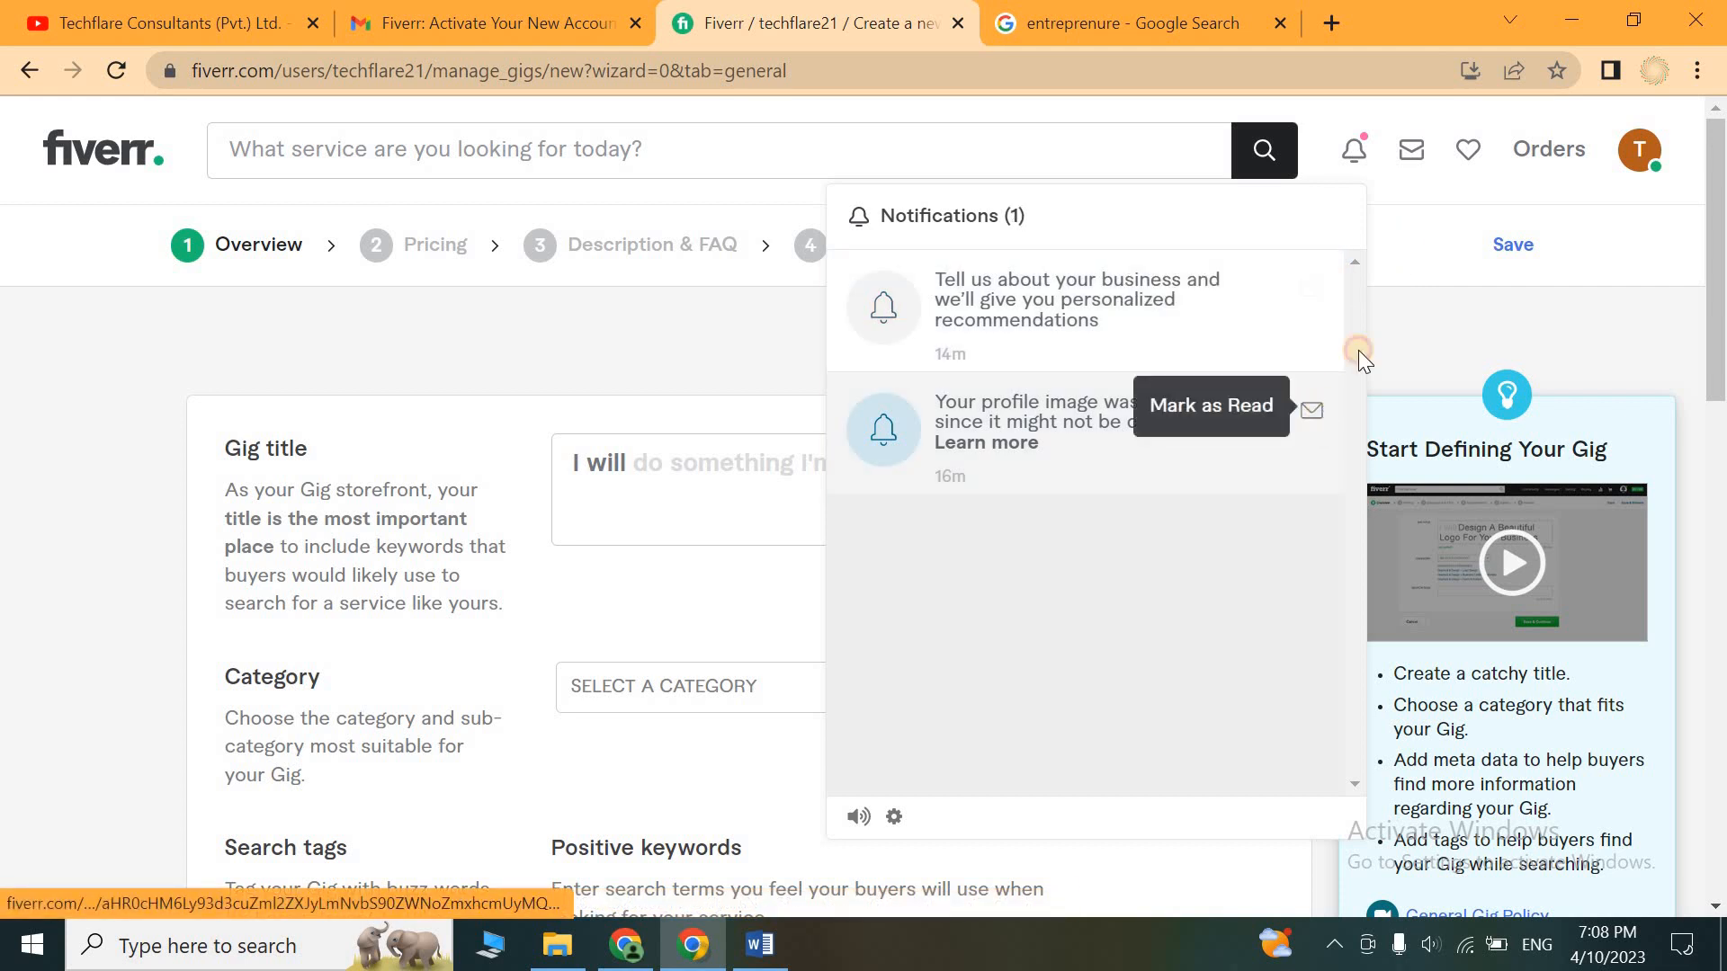
click(1313, 414)
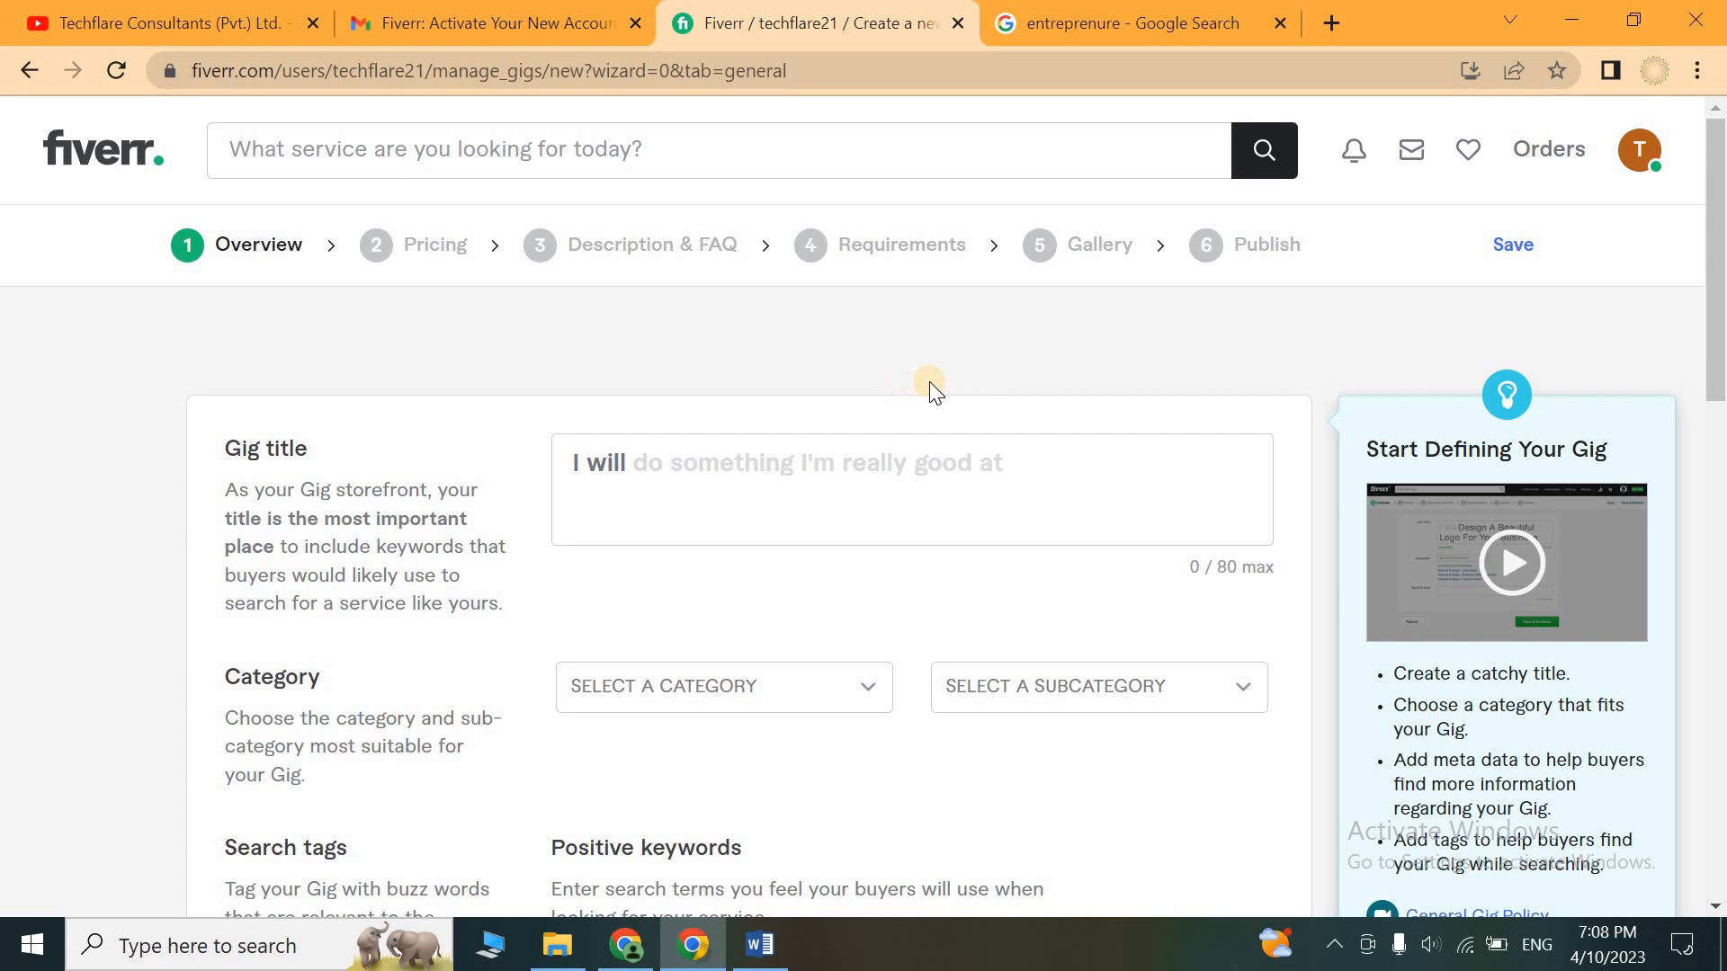
scroll(931, 383, down, 3)
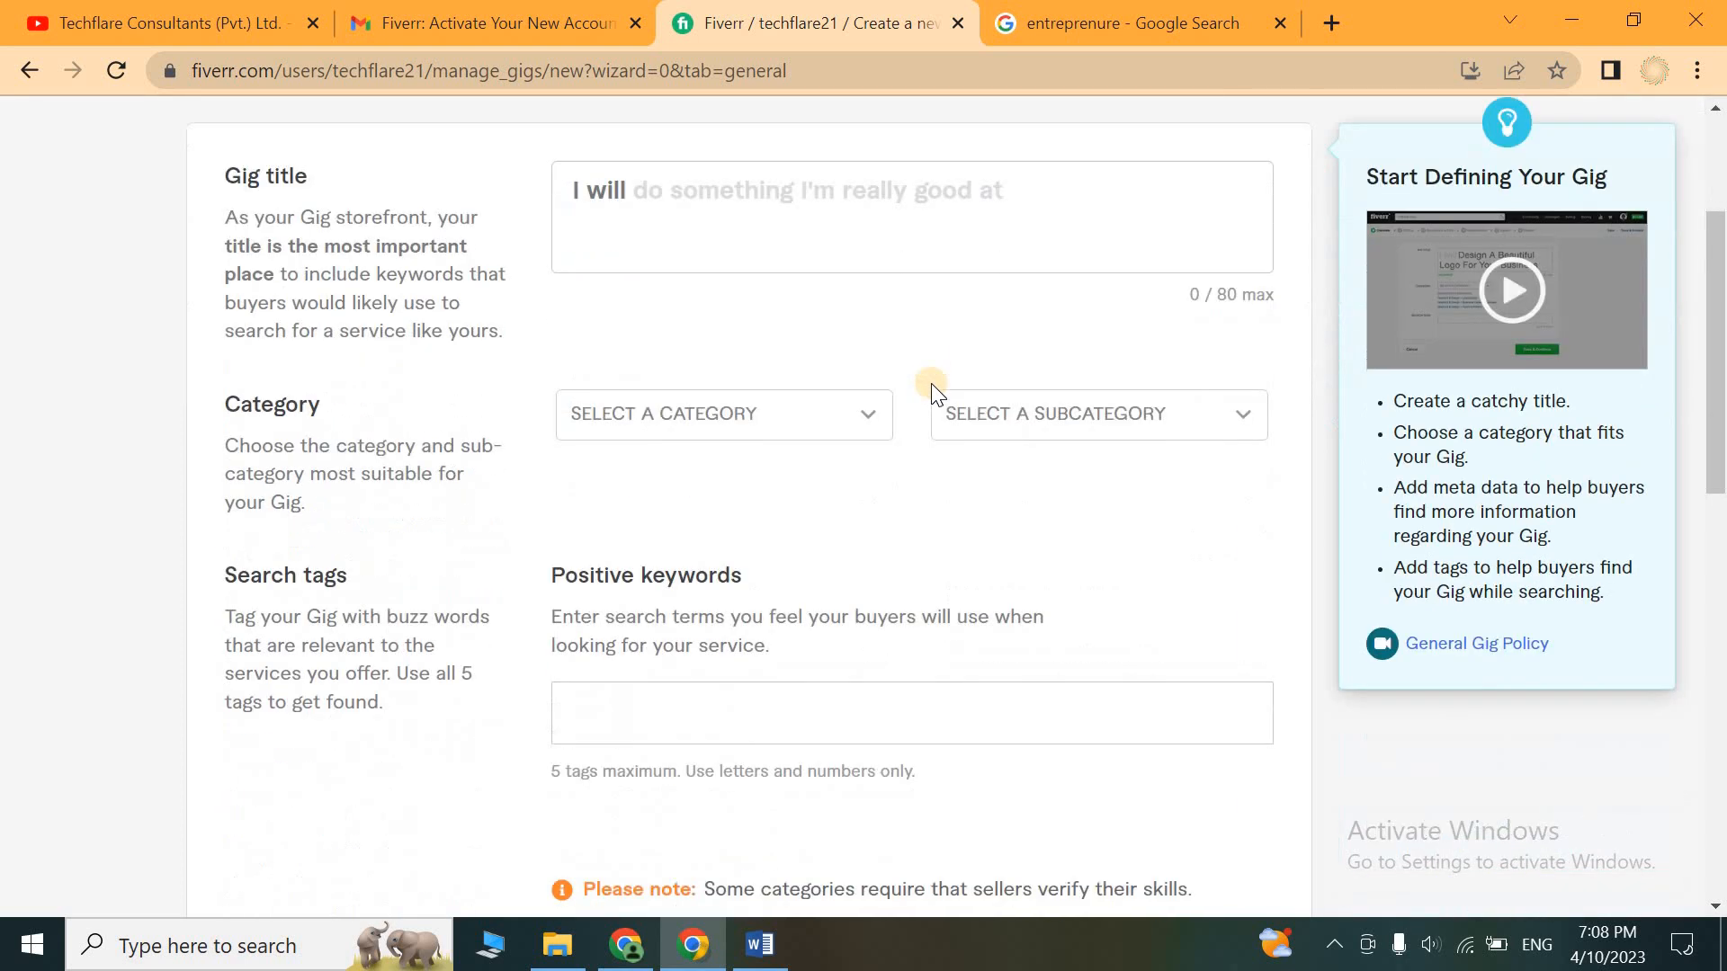
scroll(931, 383, down, 3)
scroll(932, 383, up, 3)
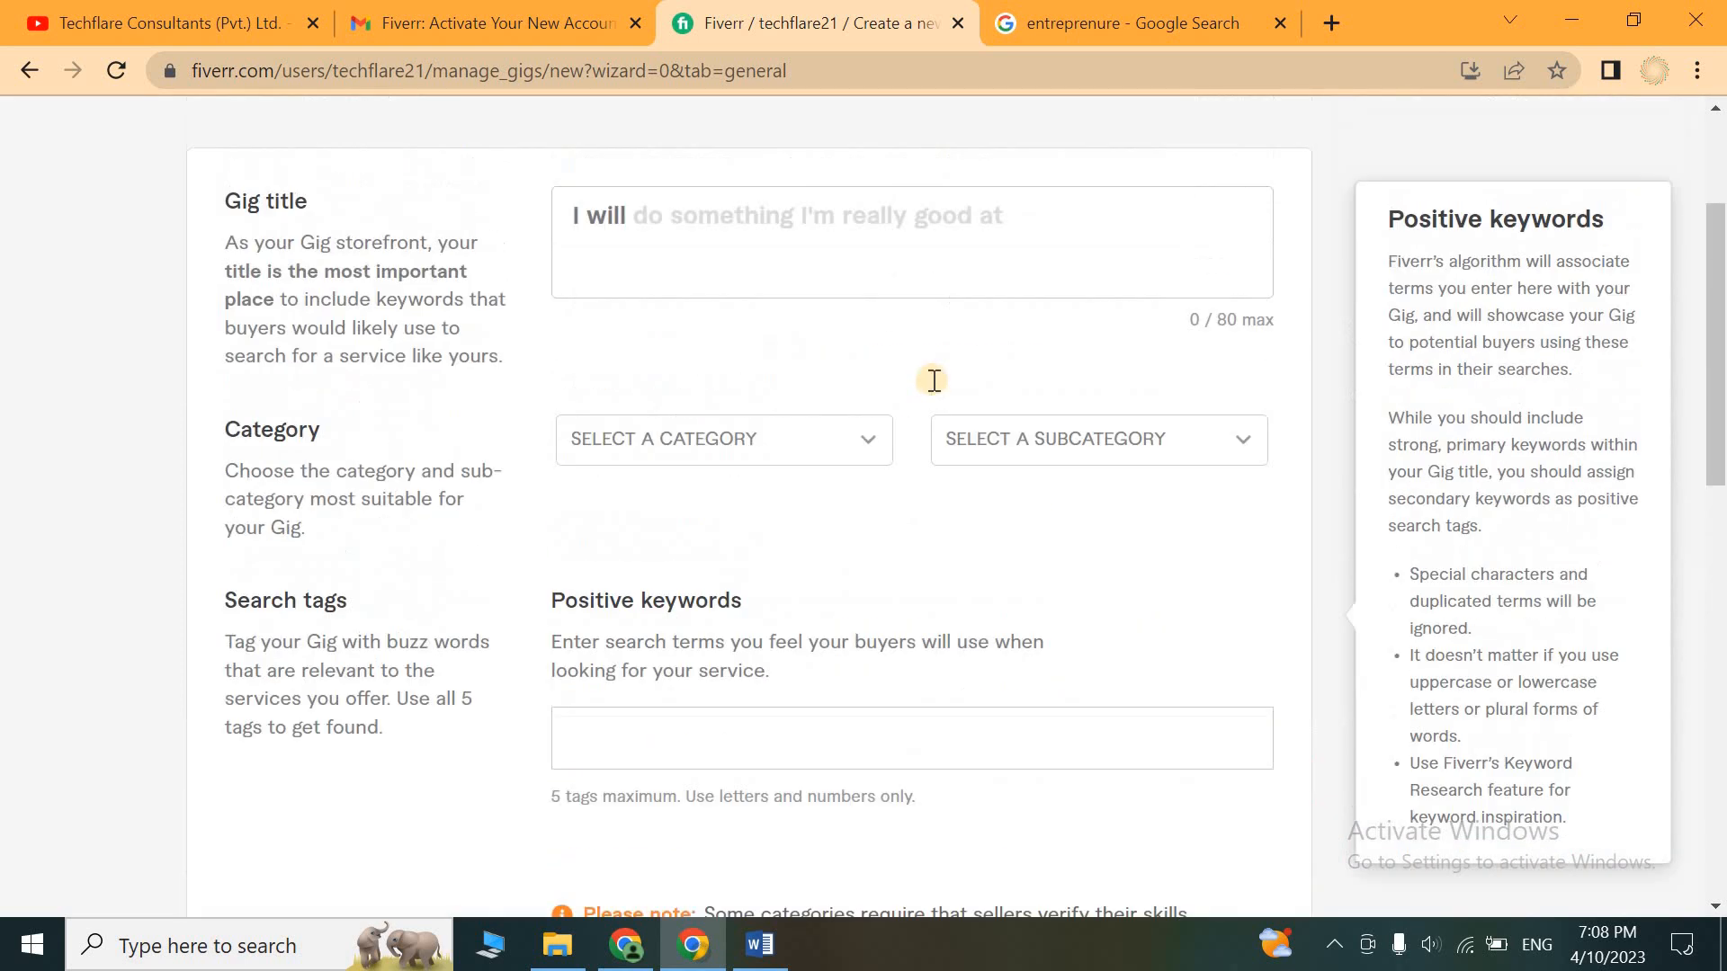
scroll(935, 381, up, 3)
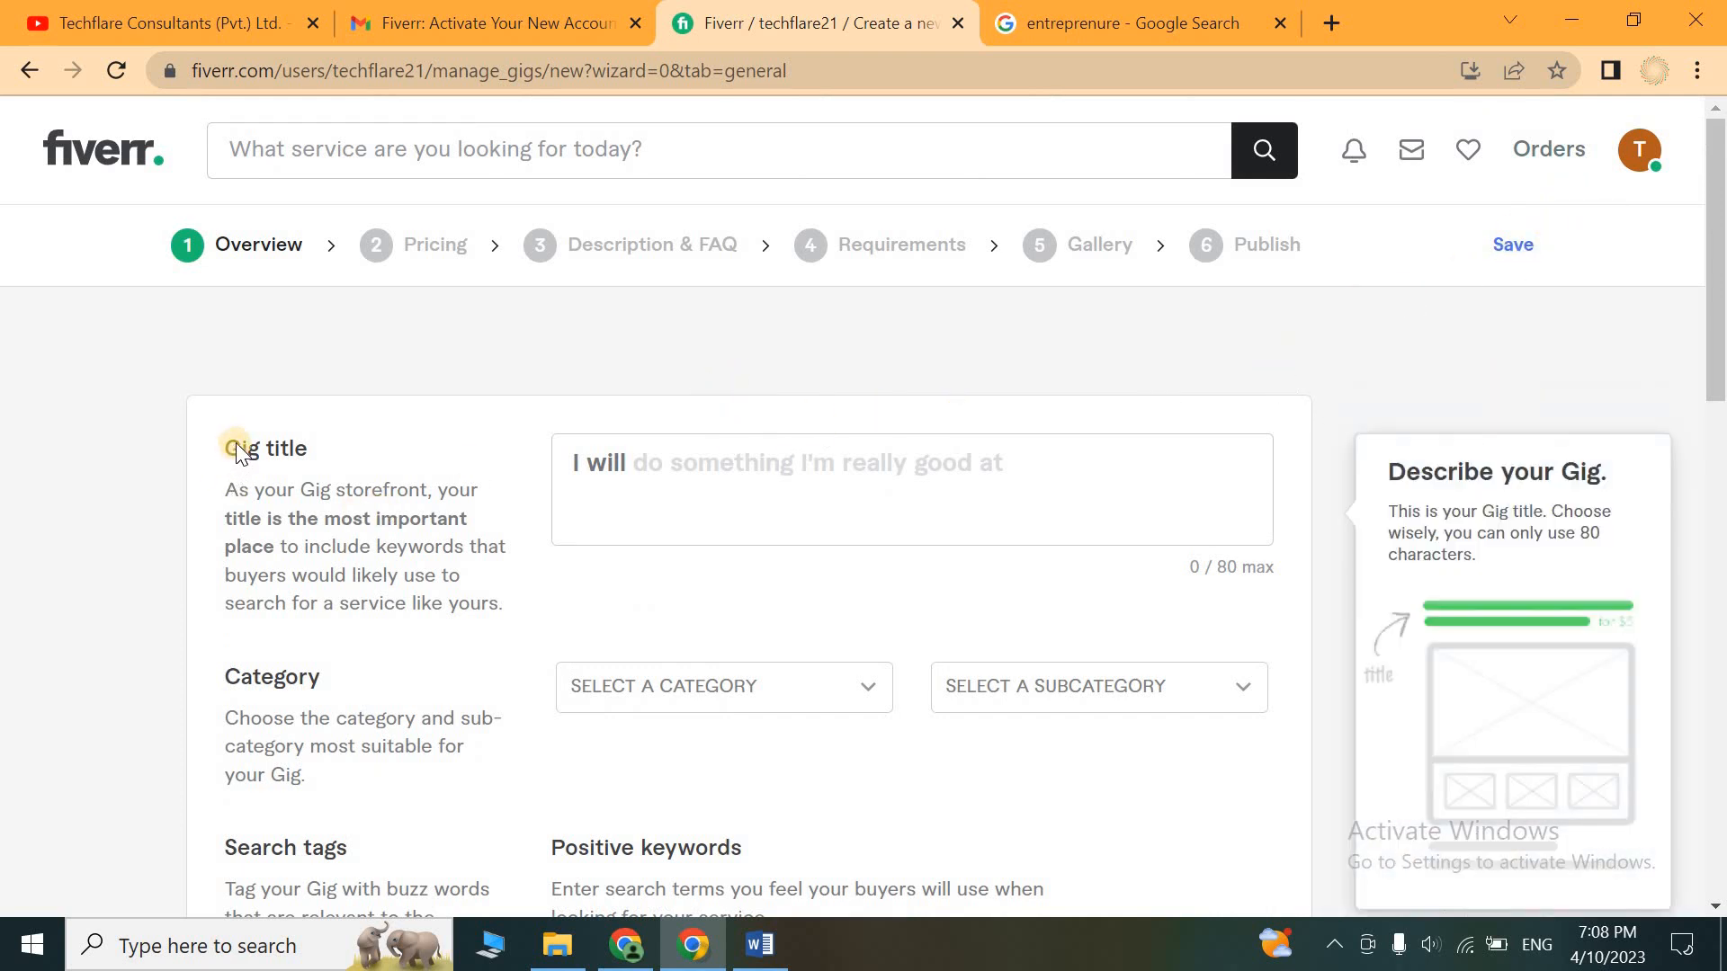
Step: Type the gig title 'create geological maps fro you' and fix 'fro' to 'for'
click(700, 475)
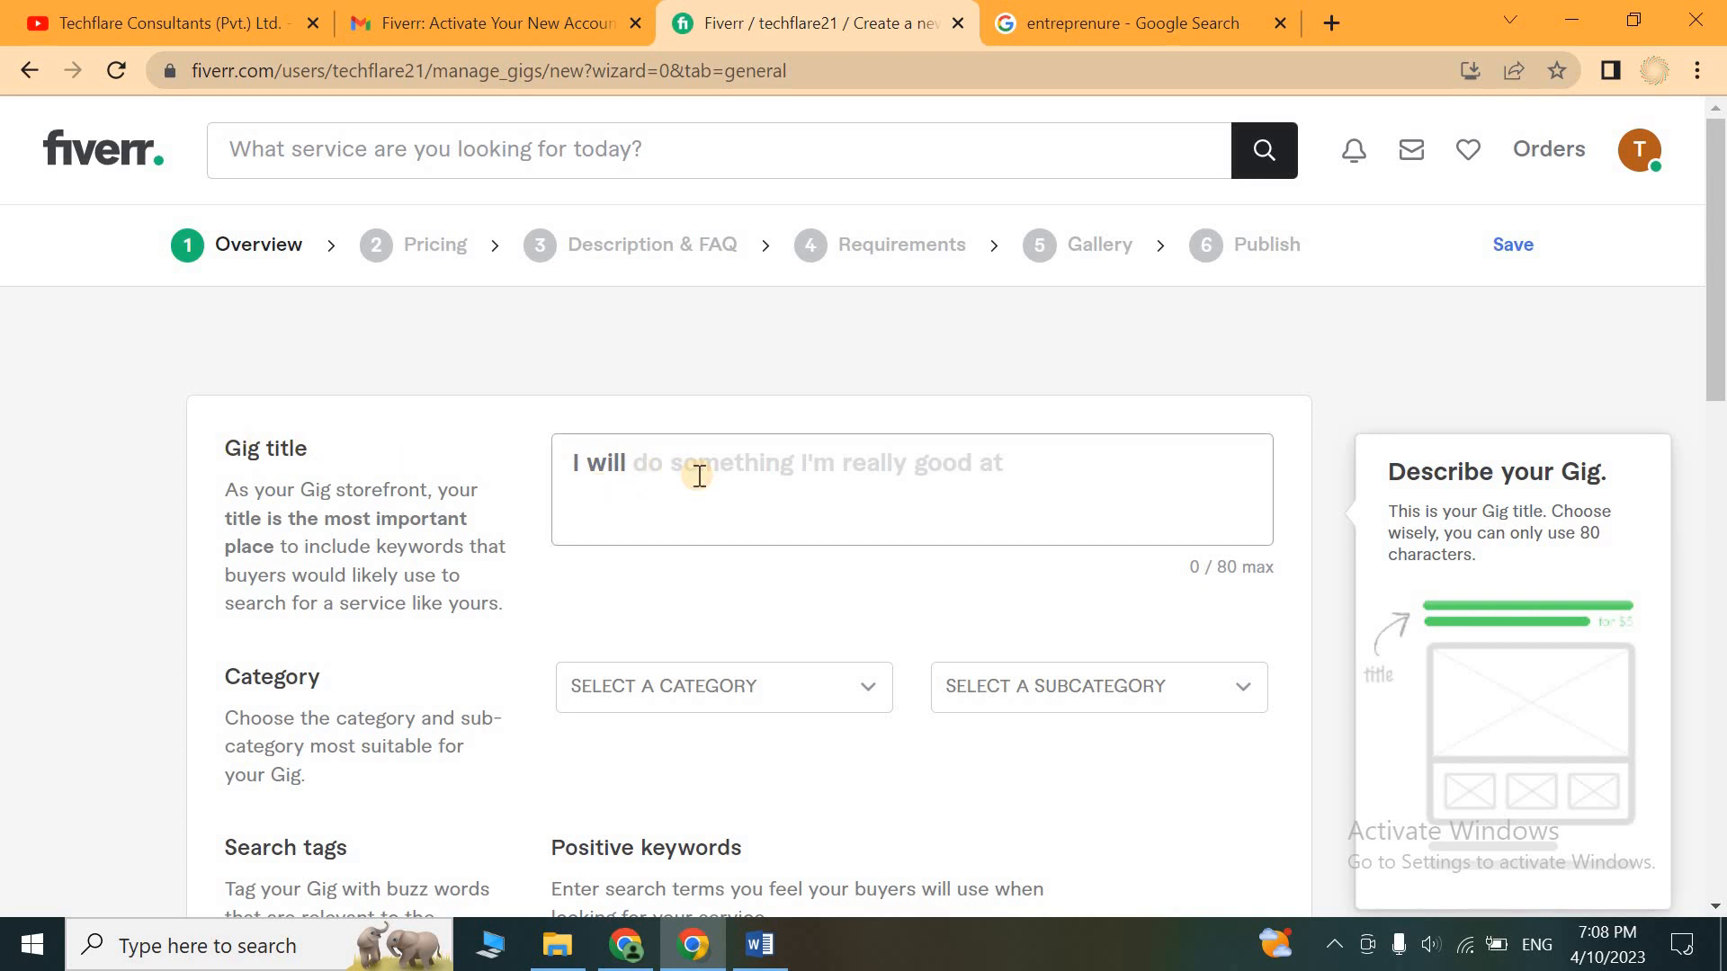
text(create)
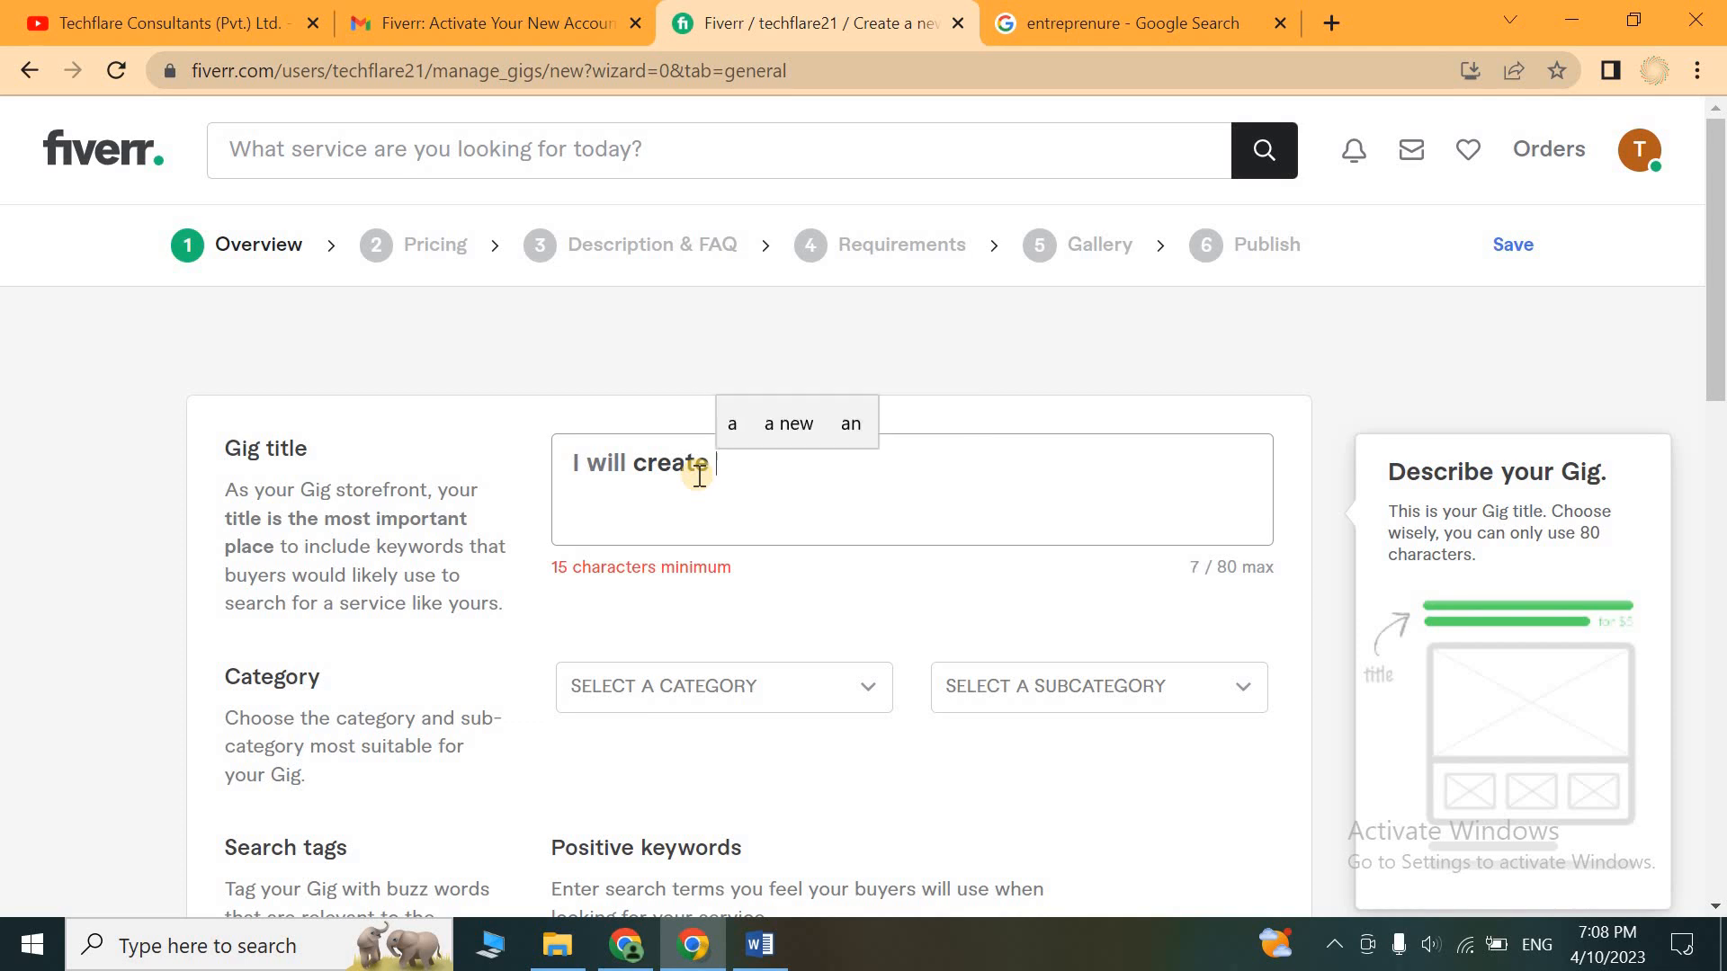
text( geol)
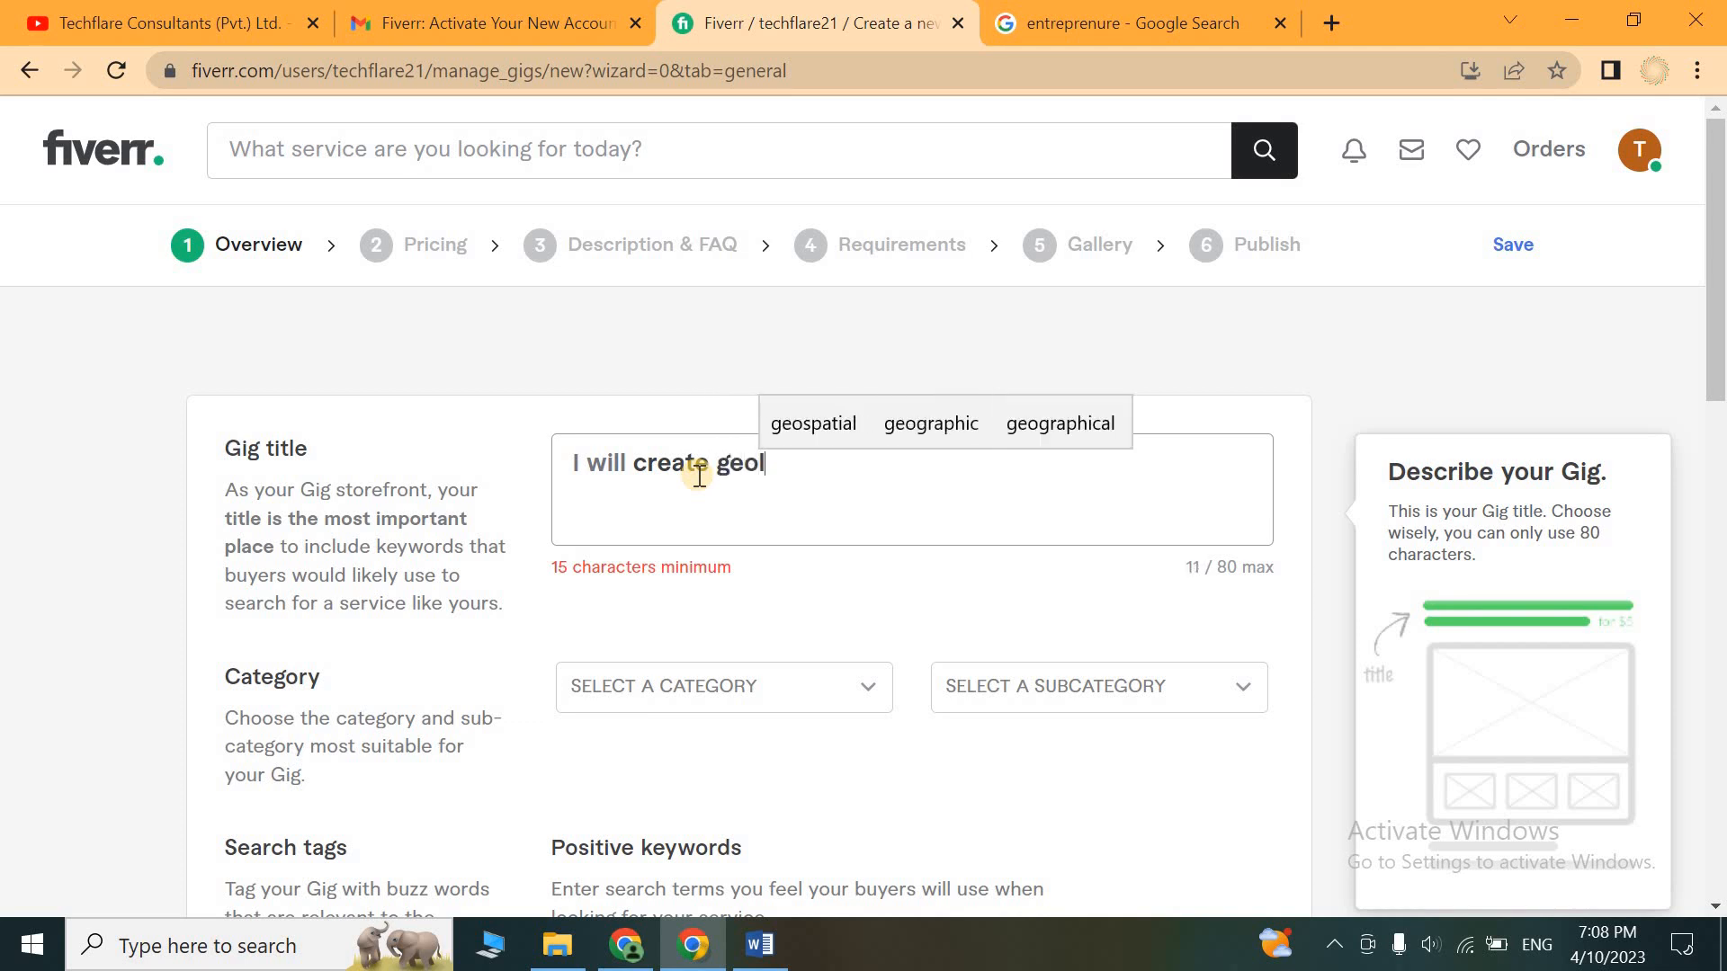
text(ogical)
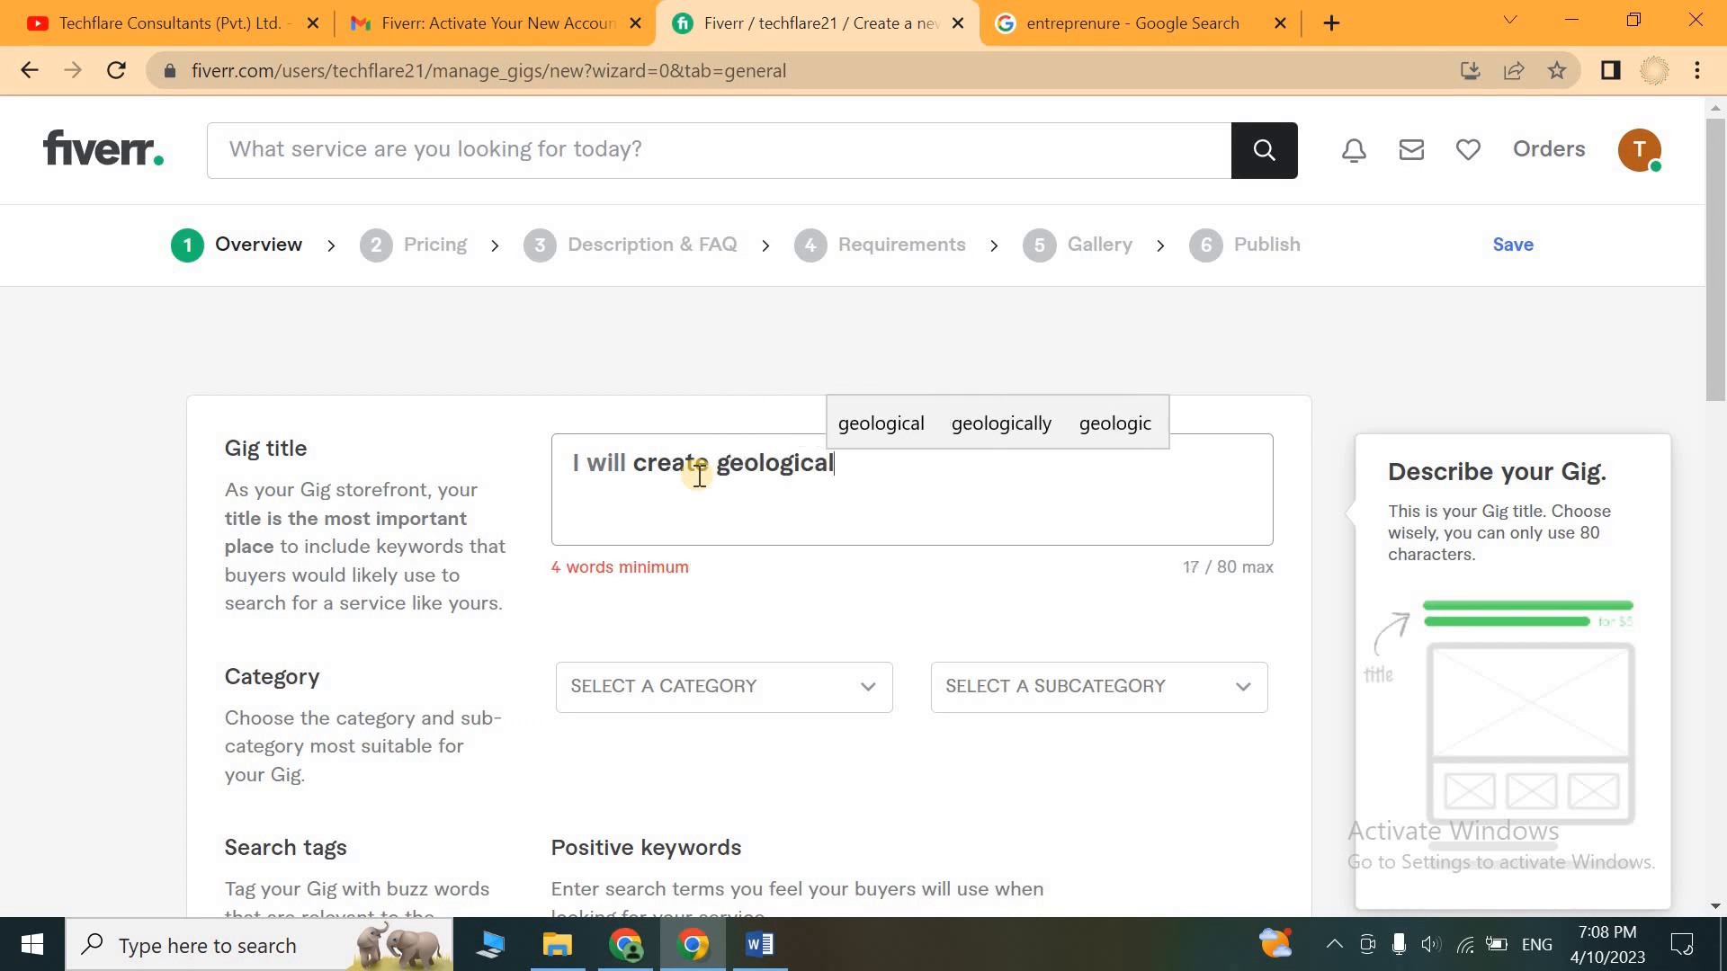
text( maps )
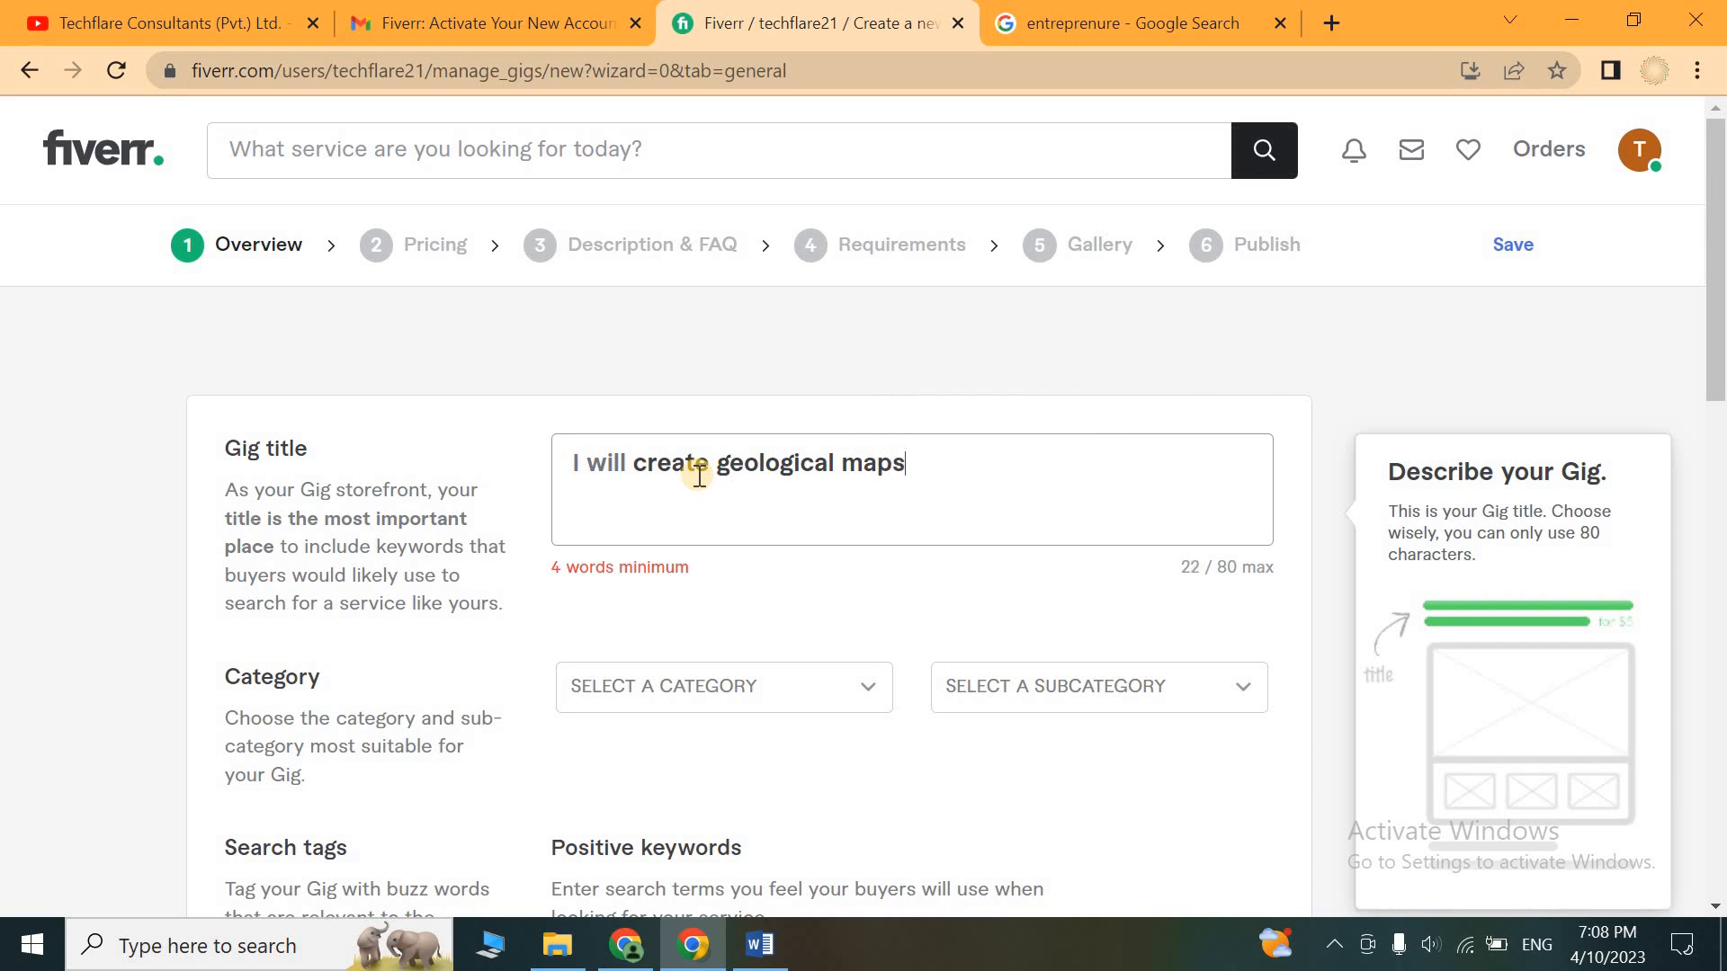
text(fr)
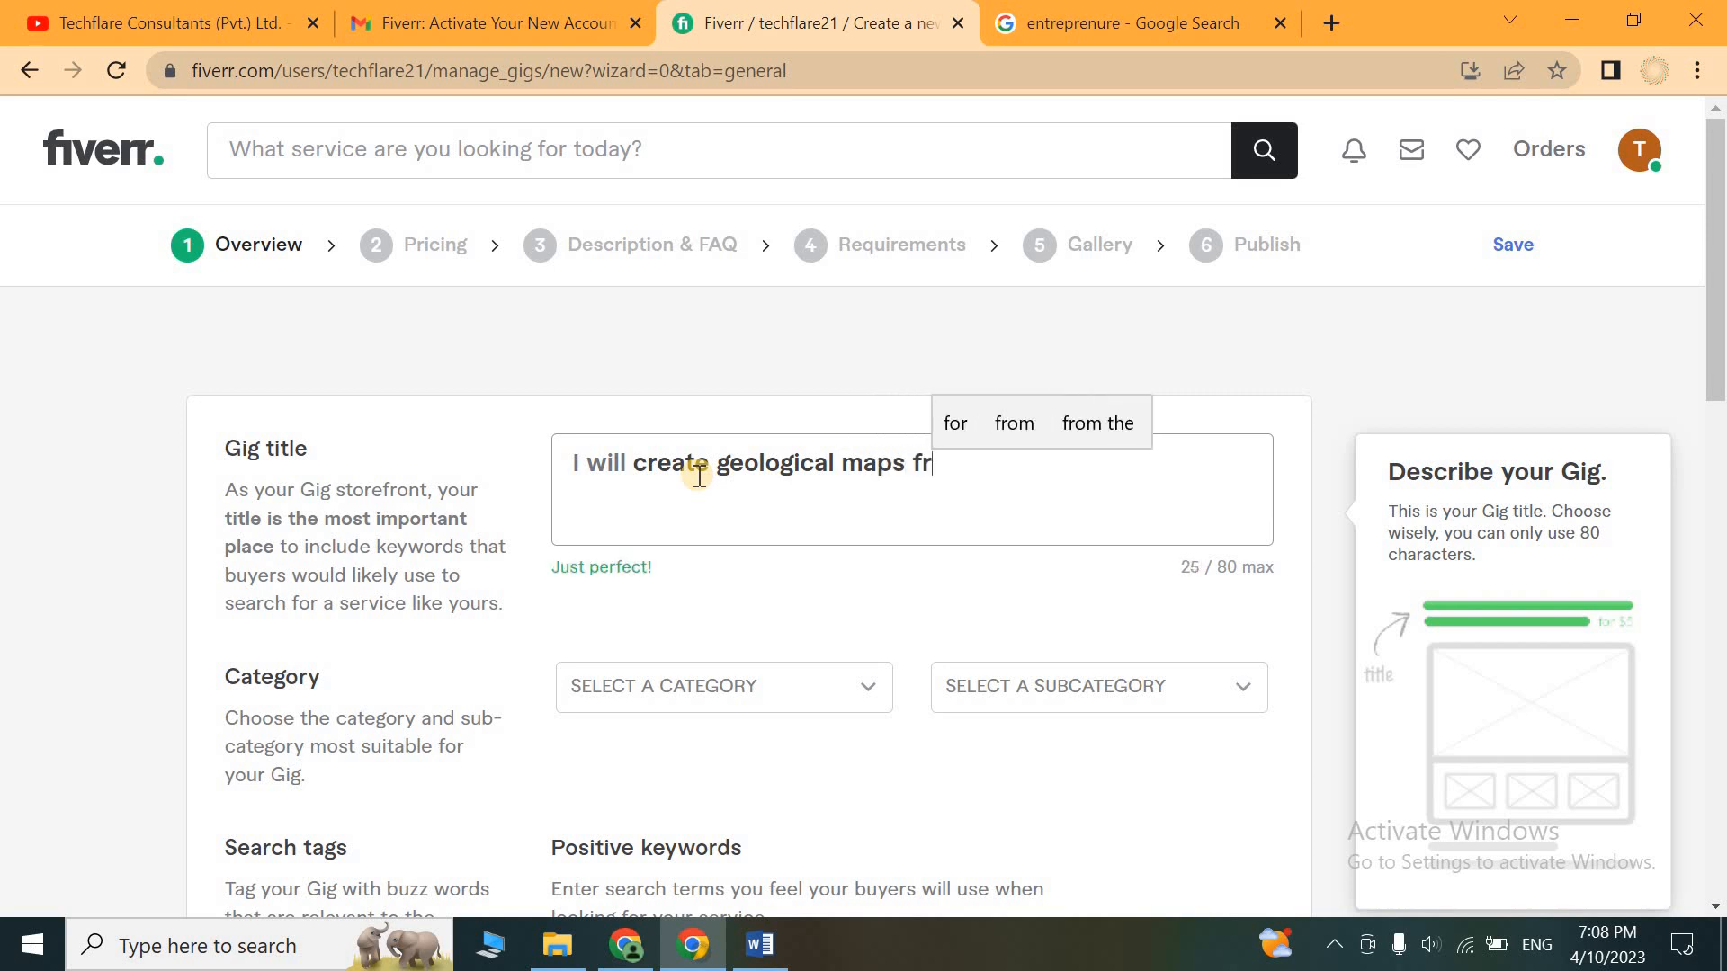
text(o you)
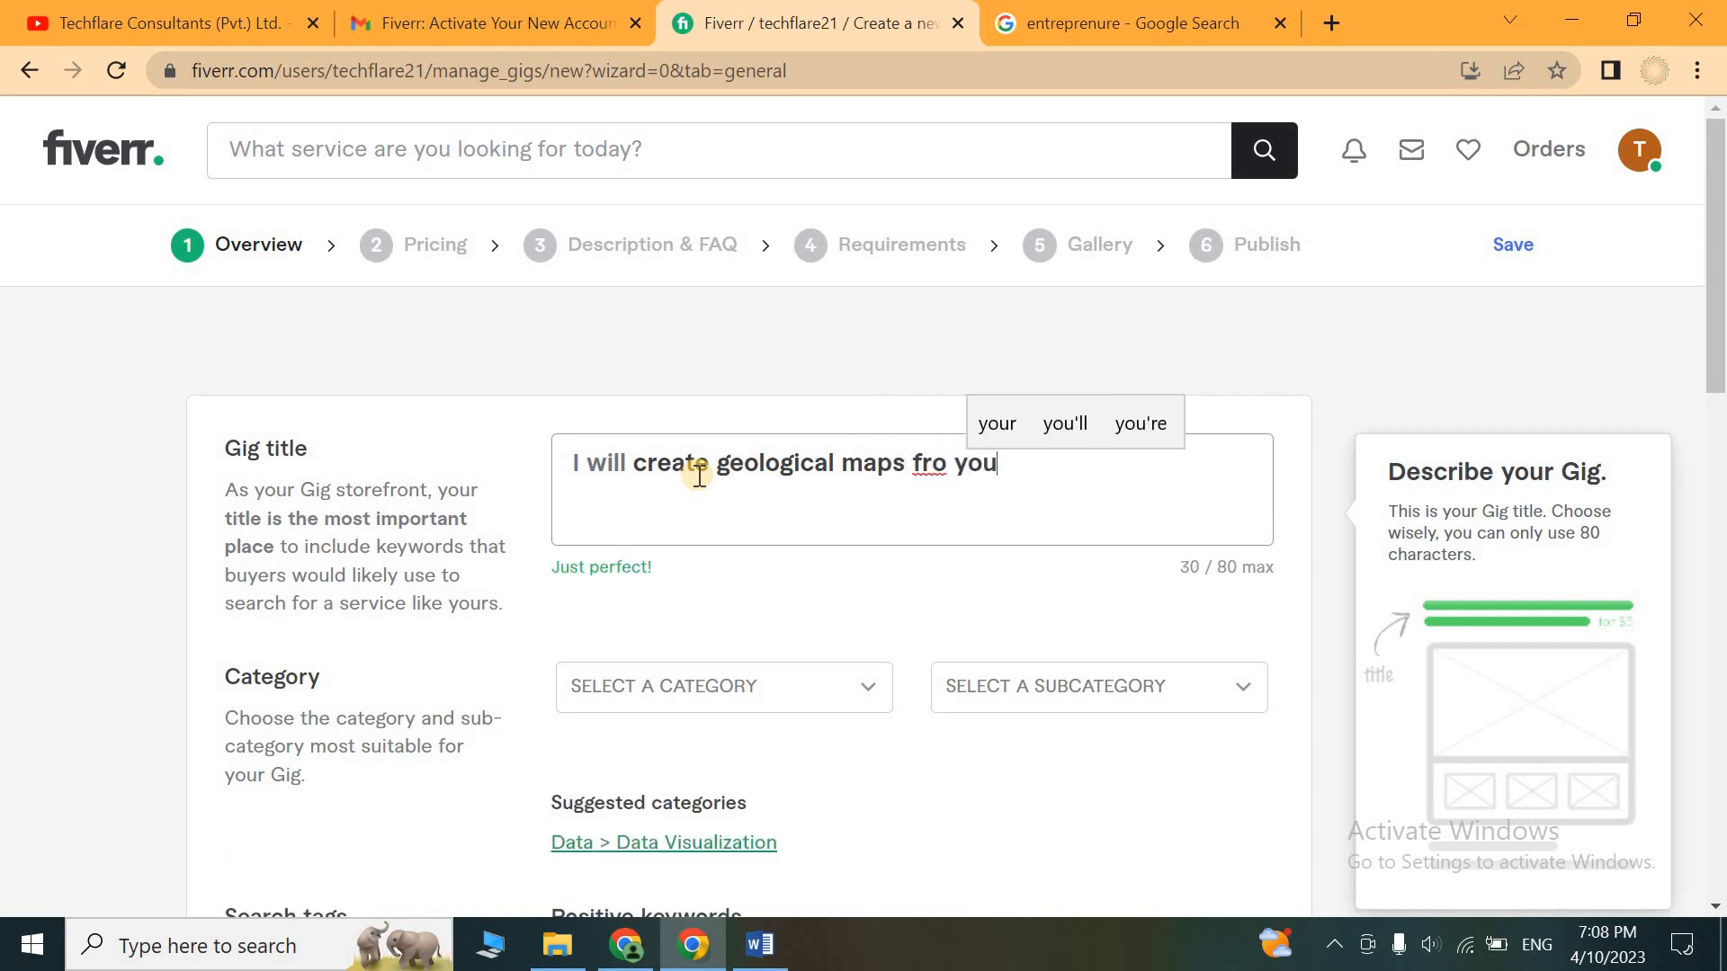
key(BackSpace)
key(BackSpace)
key(BackSpace)
key(BackSpace)
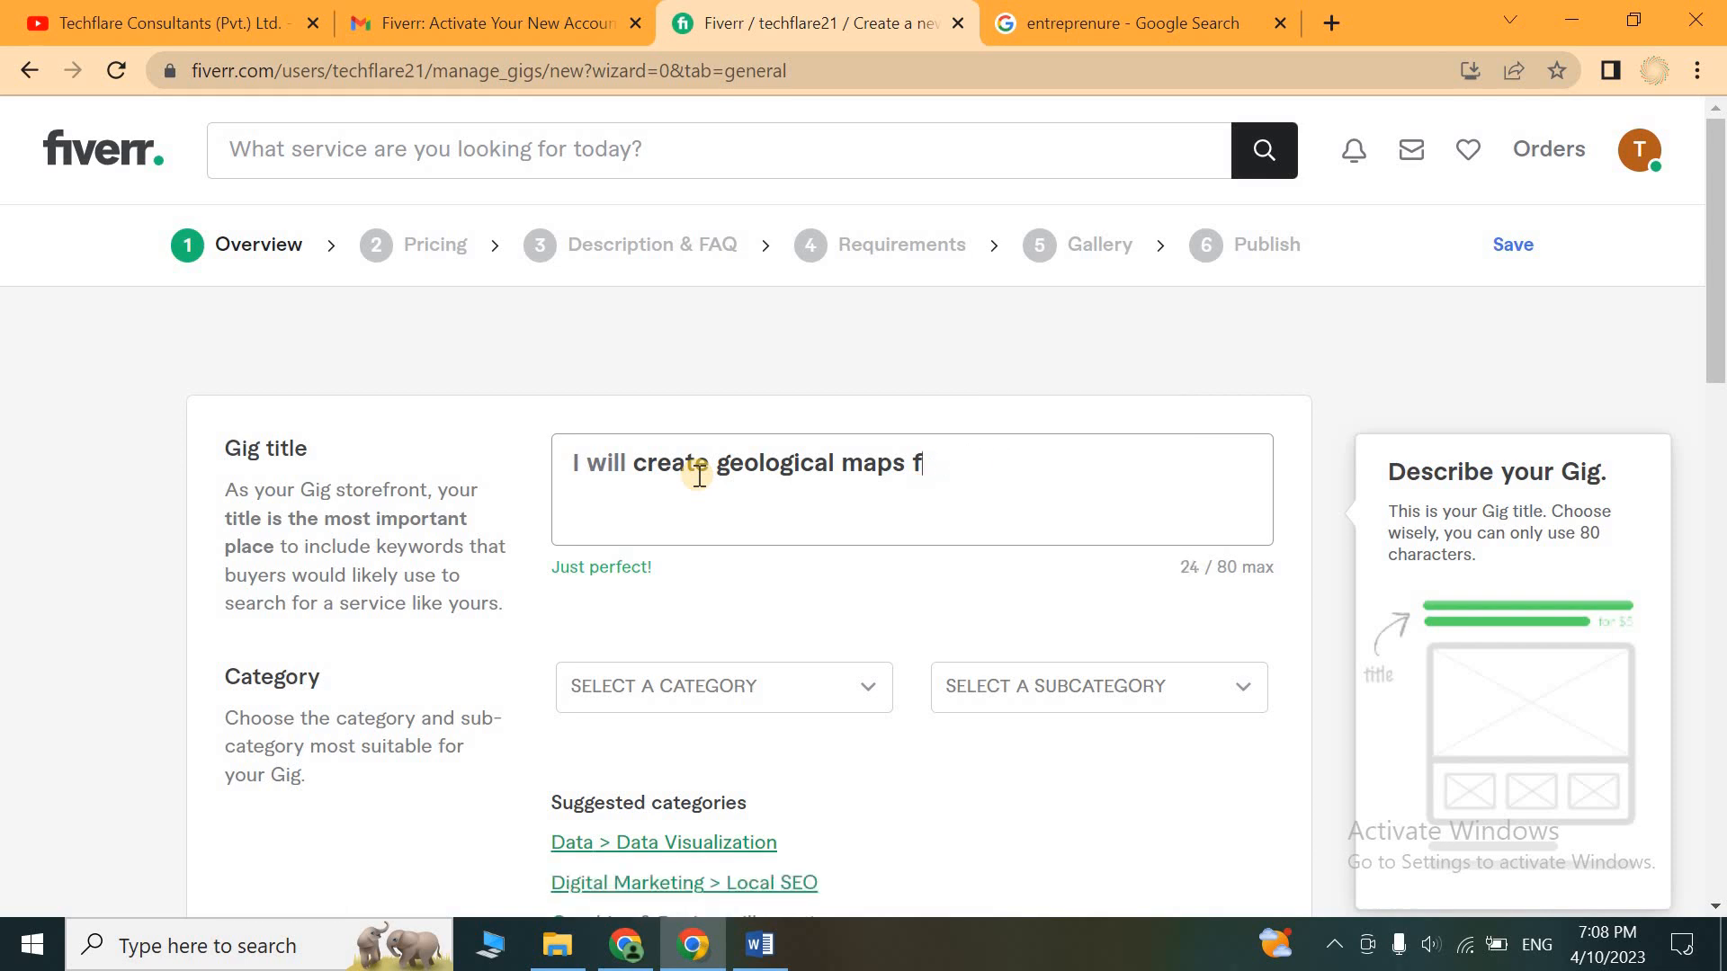
text(or )
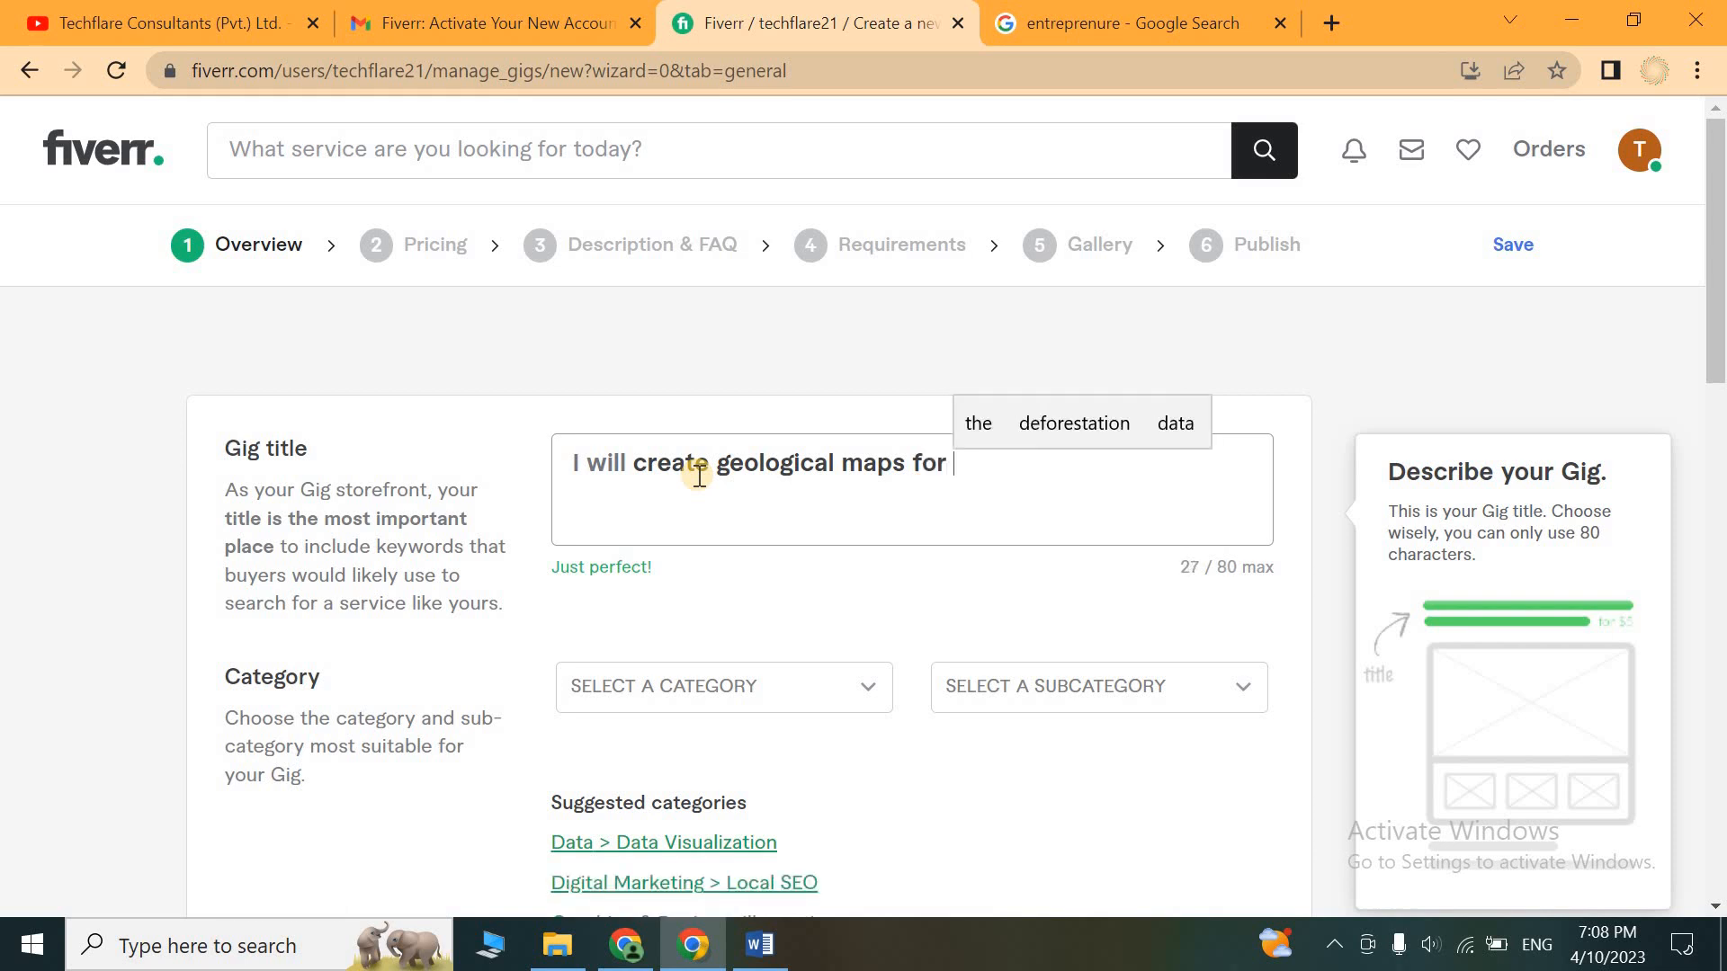
text(you)
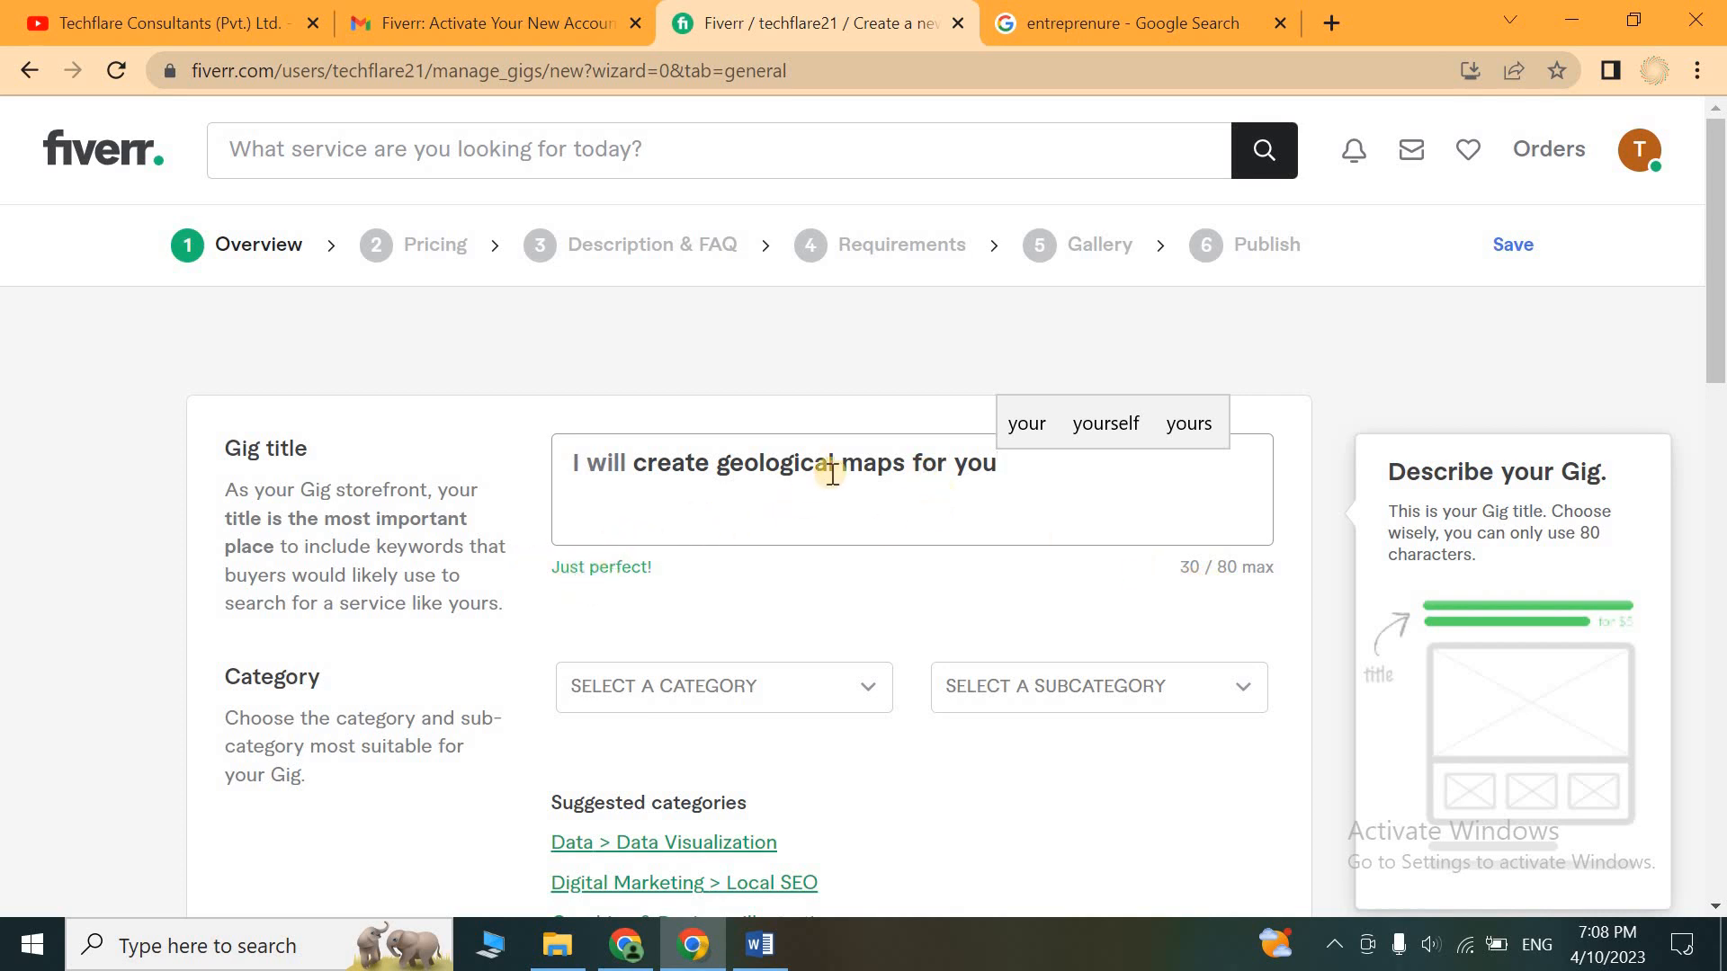
Step: Cut and re-paste 'maps for you' so the title reads 'I will create geological maps for you'
drag(842, 463, 1014, 463)
key(ctrl+c)
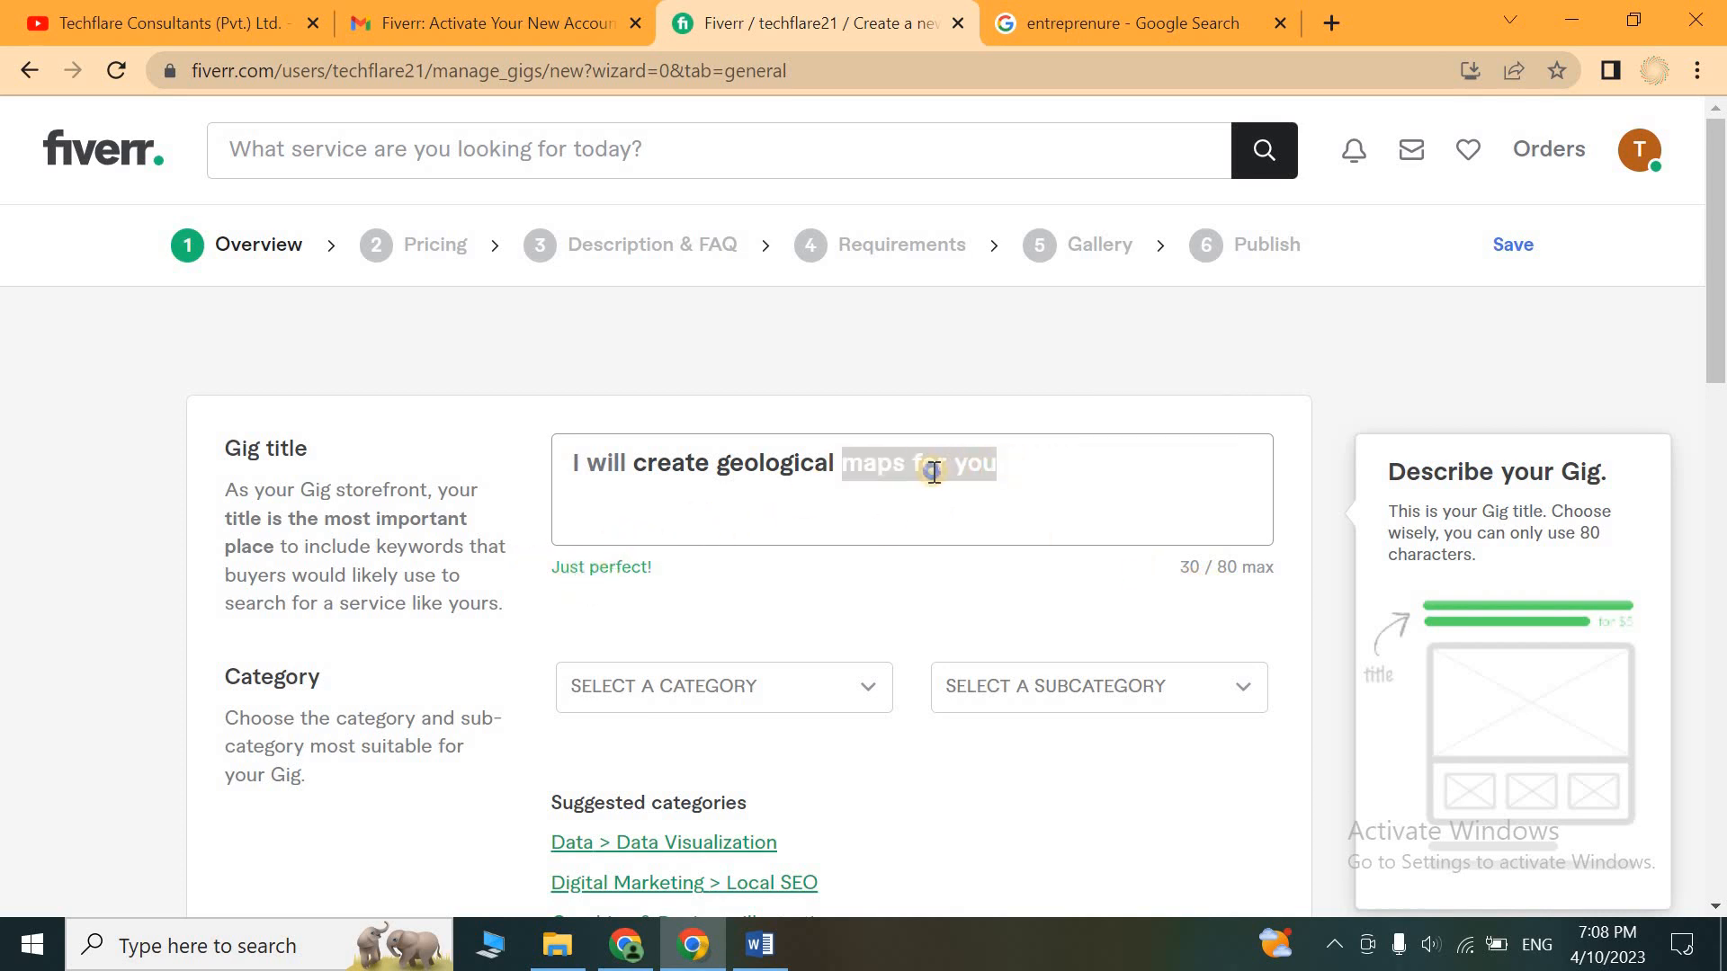
right_click(929, 465)
click(996, 82)
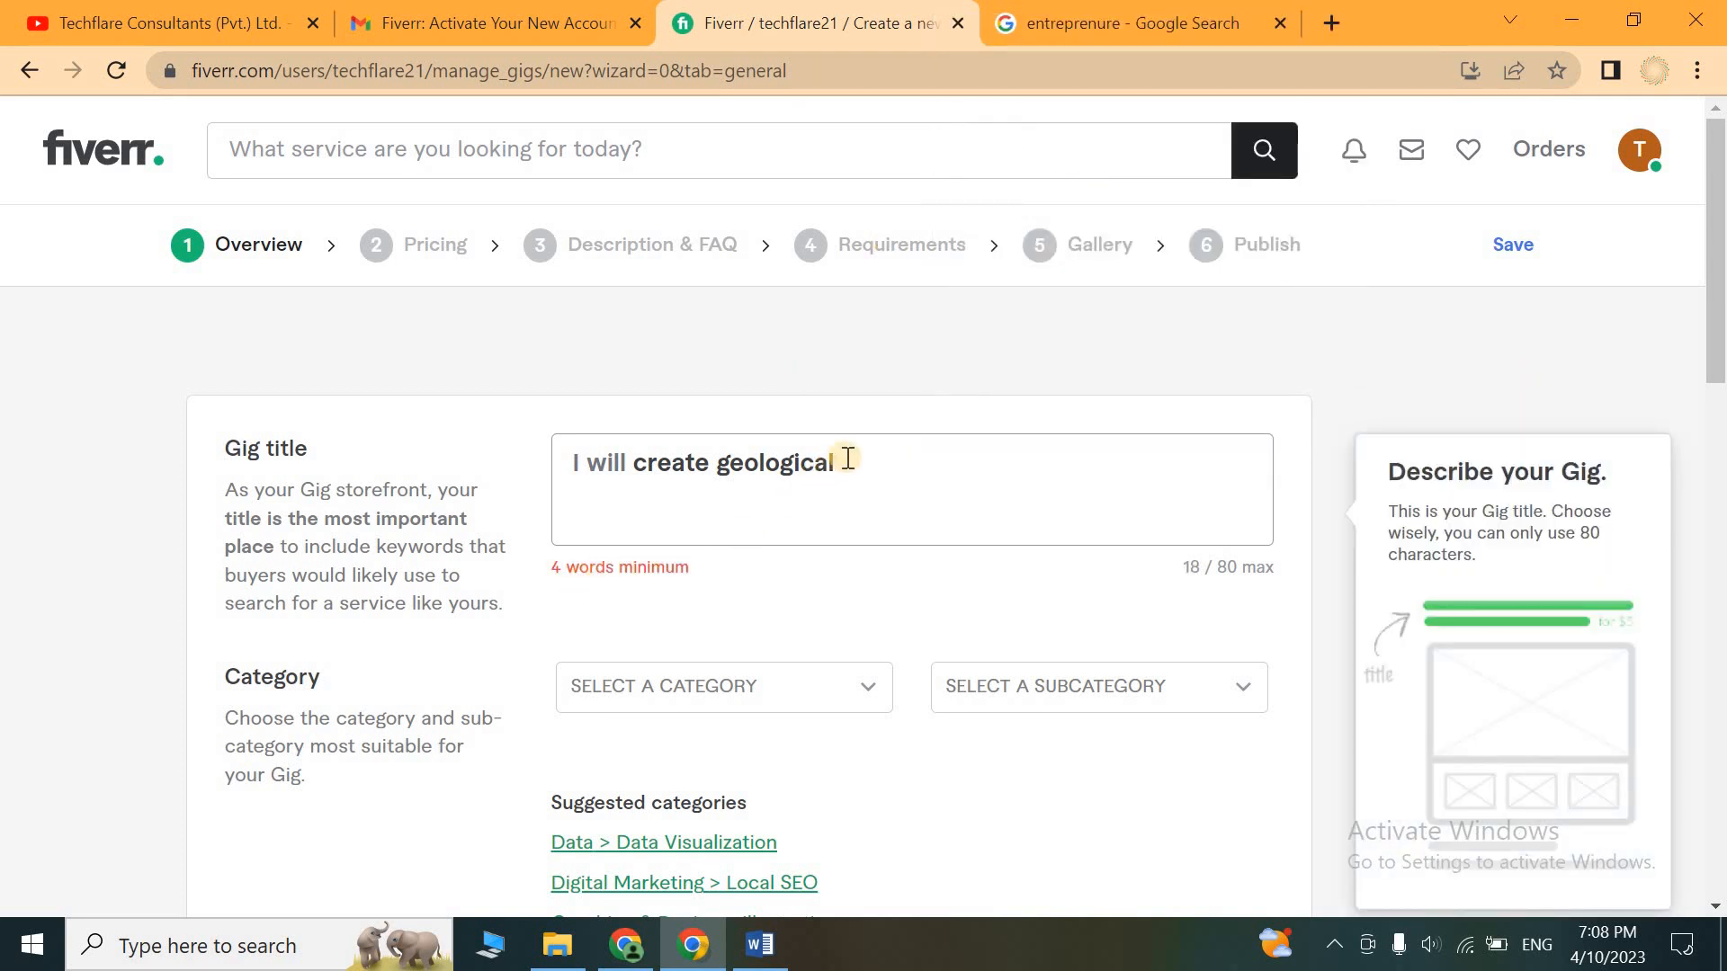
key(ctrl+v)
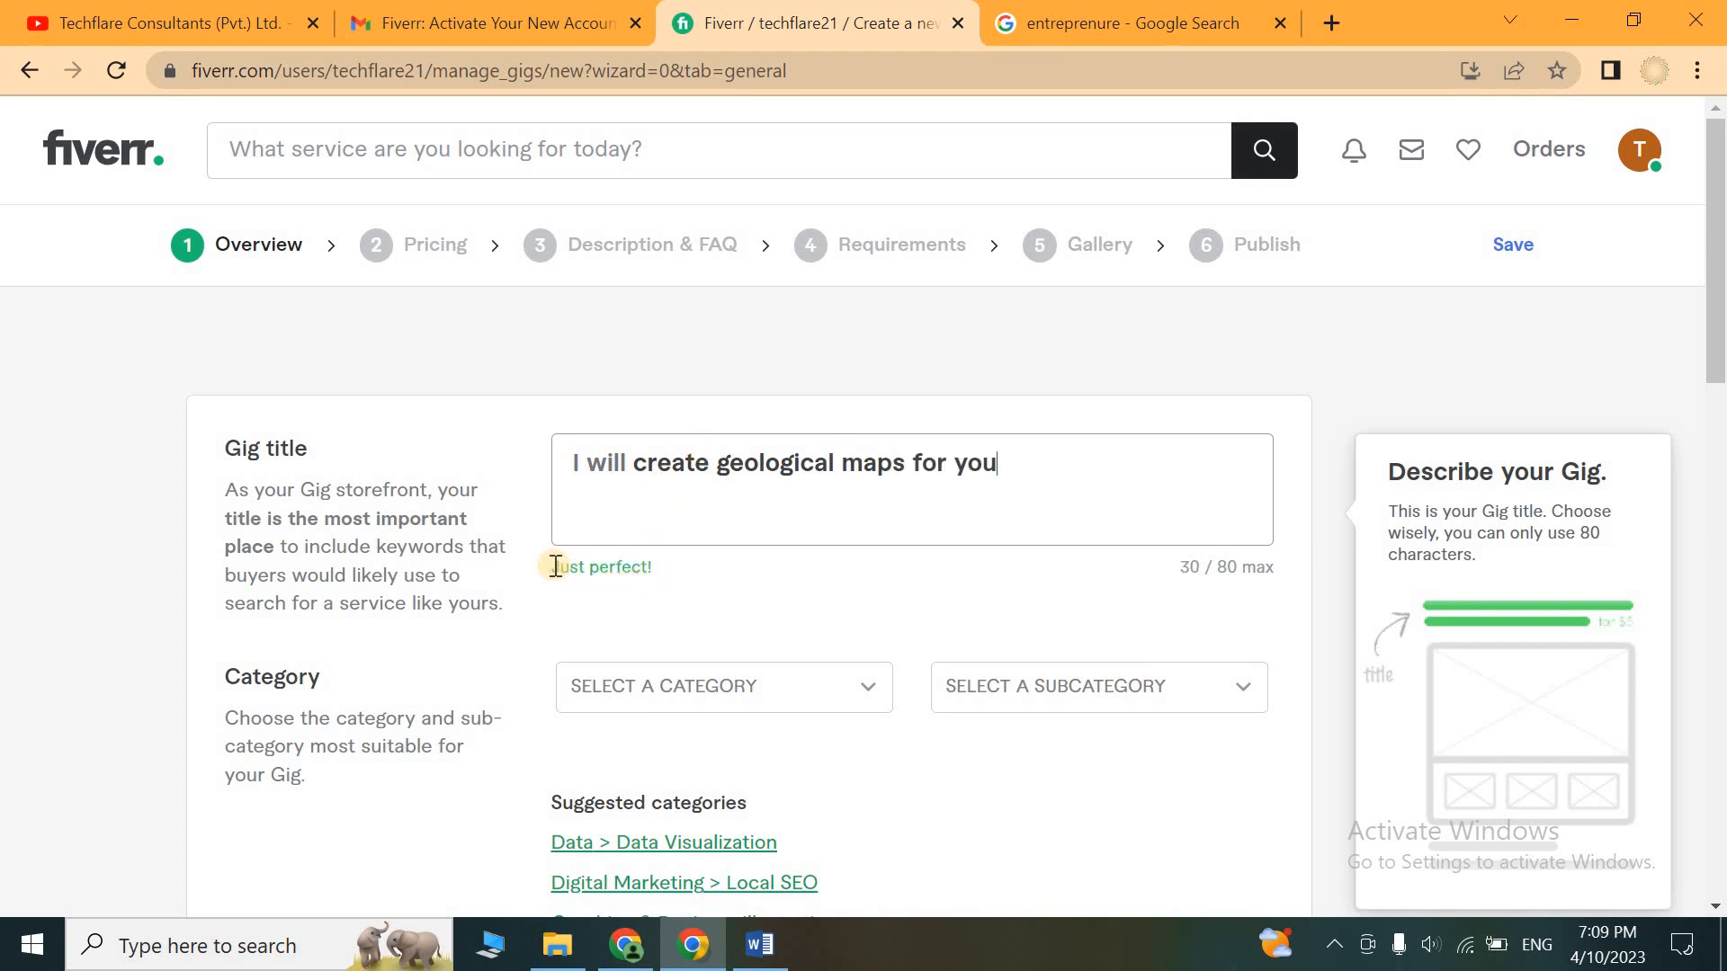
drag(551, 567, 740, 565)
click(741, 563)
scroll(694, 574, down, 3)
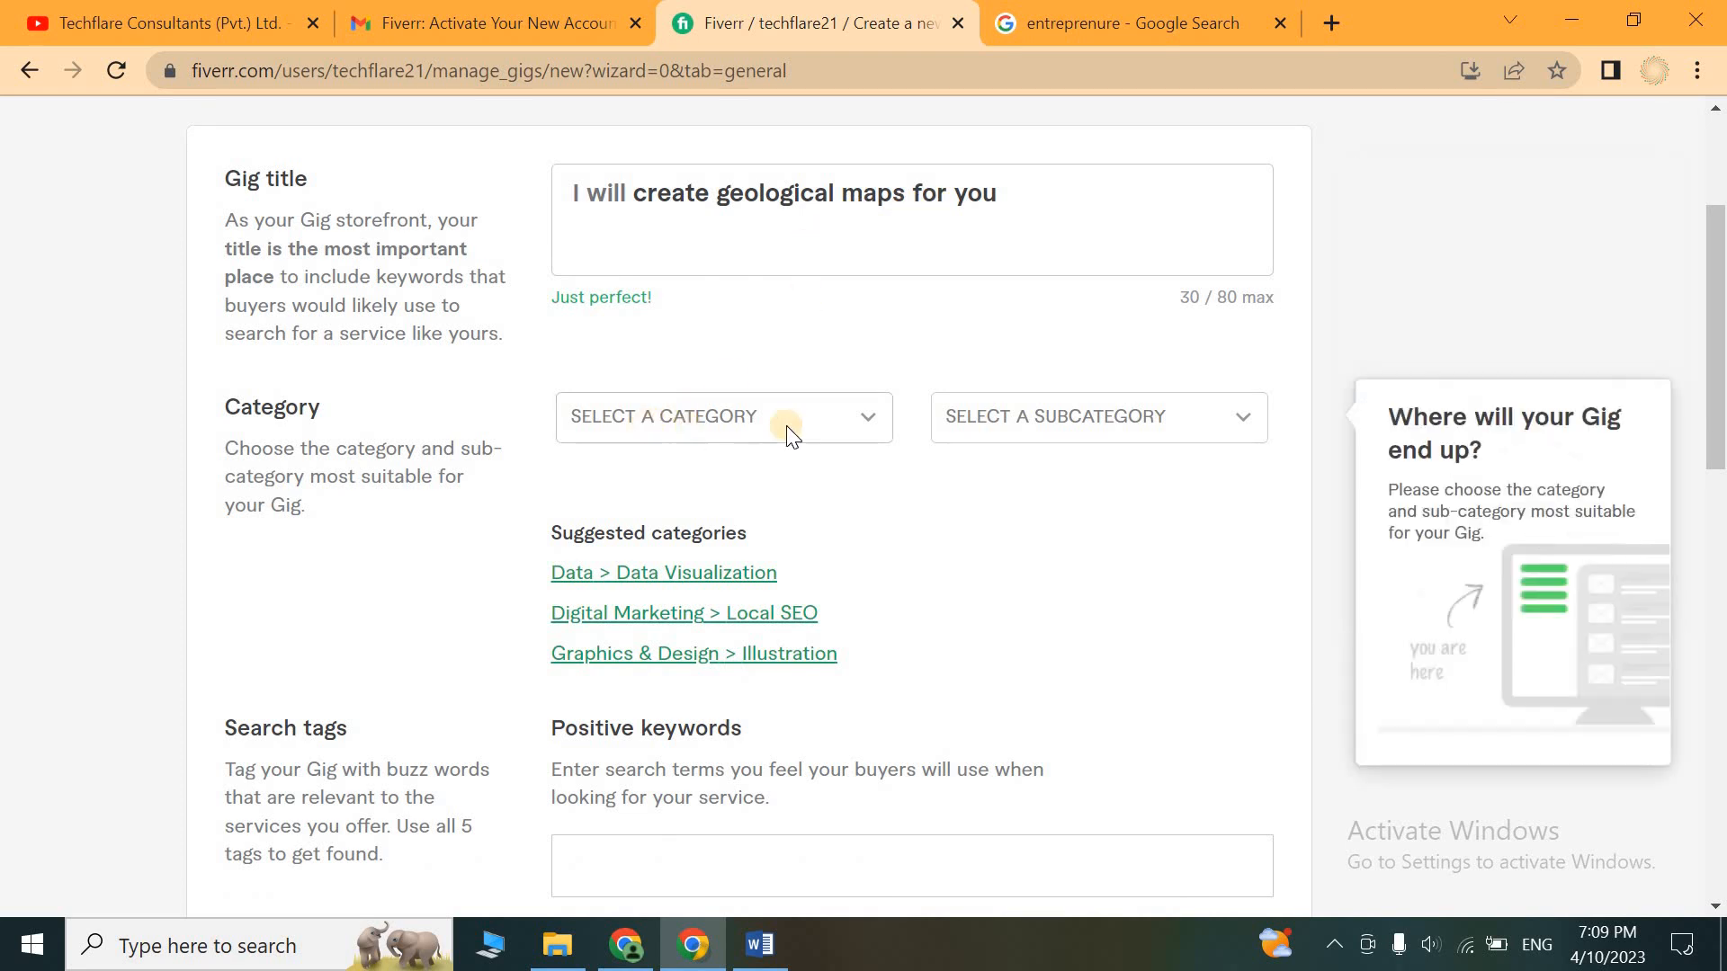
Step: Choose Data as the gig category and Data Visualization as the subcategory
click(846, 421)
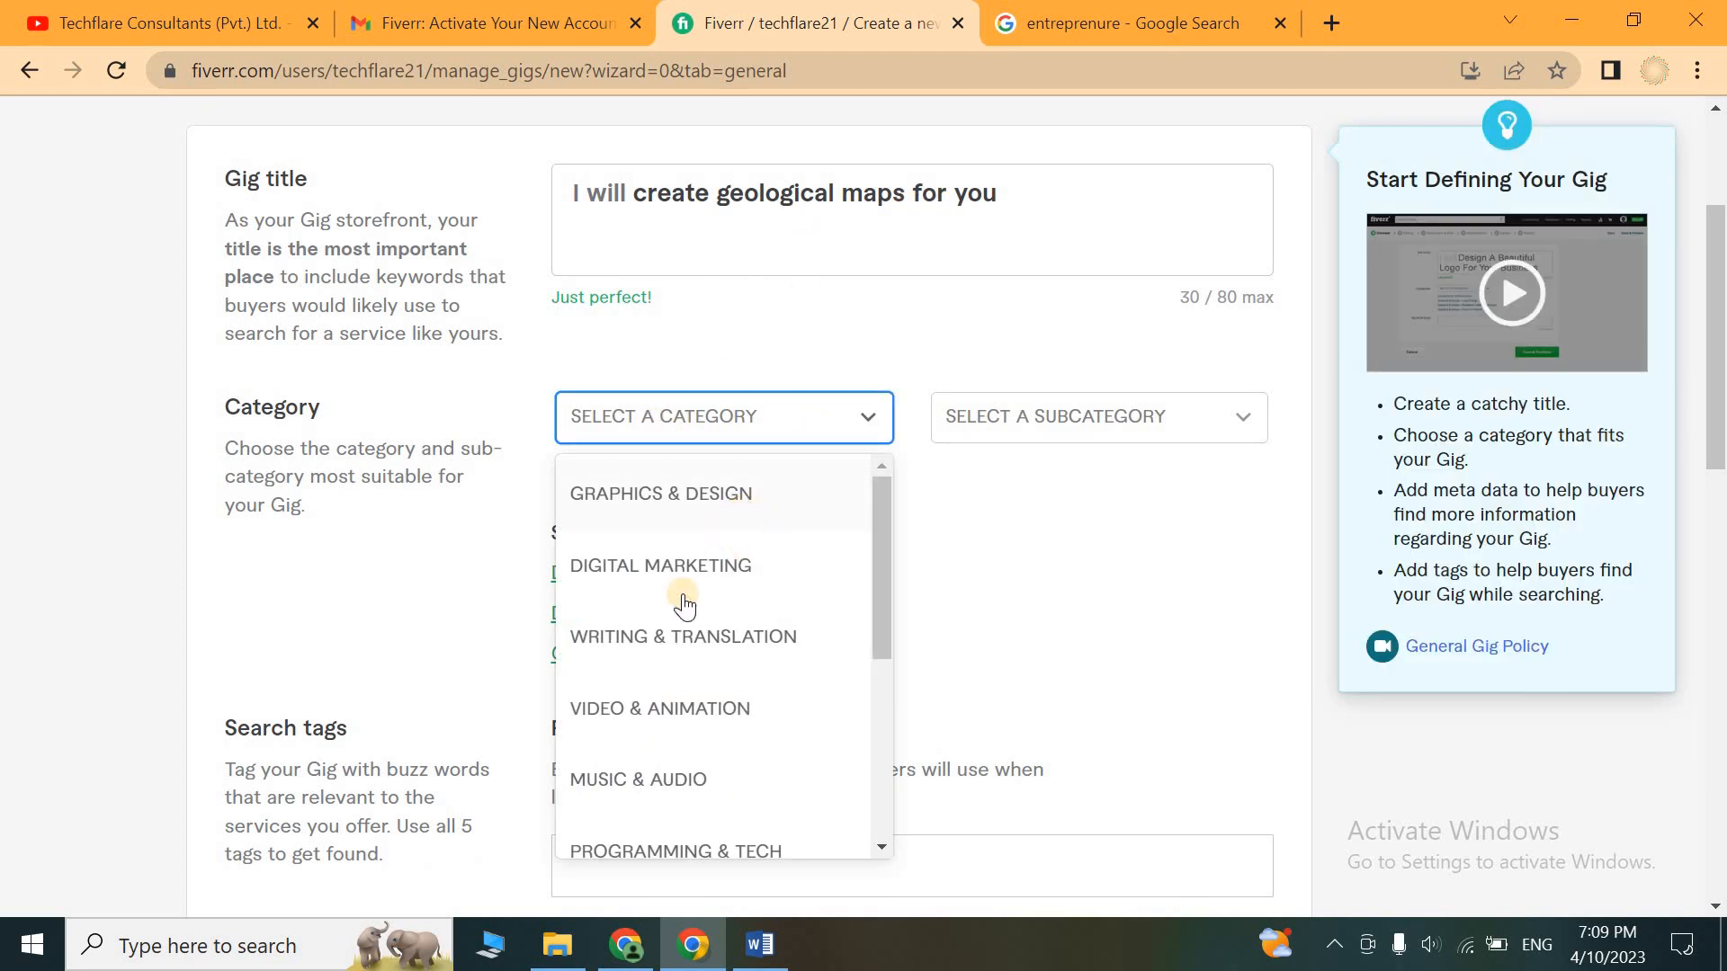
scroll(674, 613, down, 2)
scroll(681, 670, down, 2)
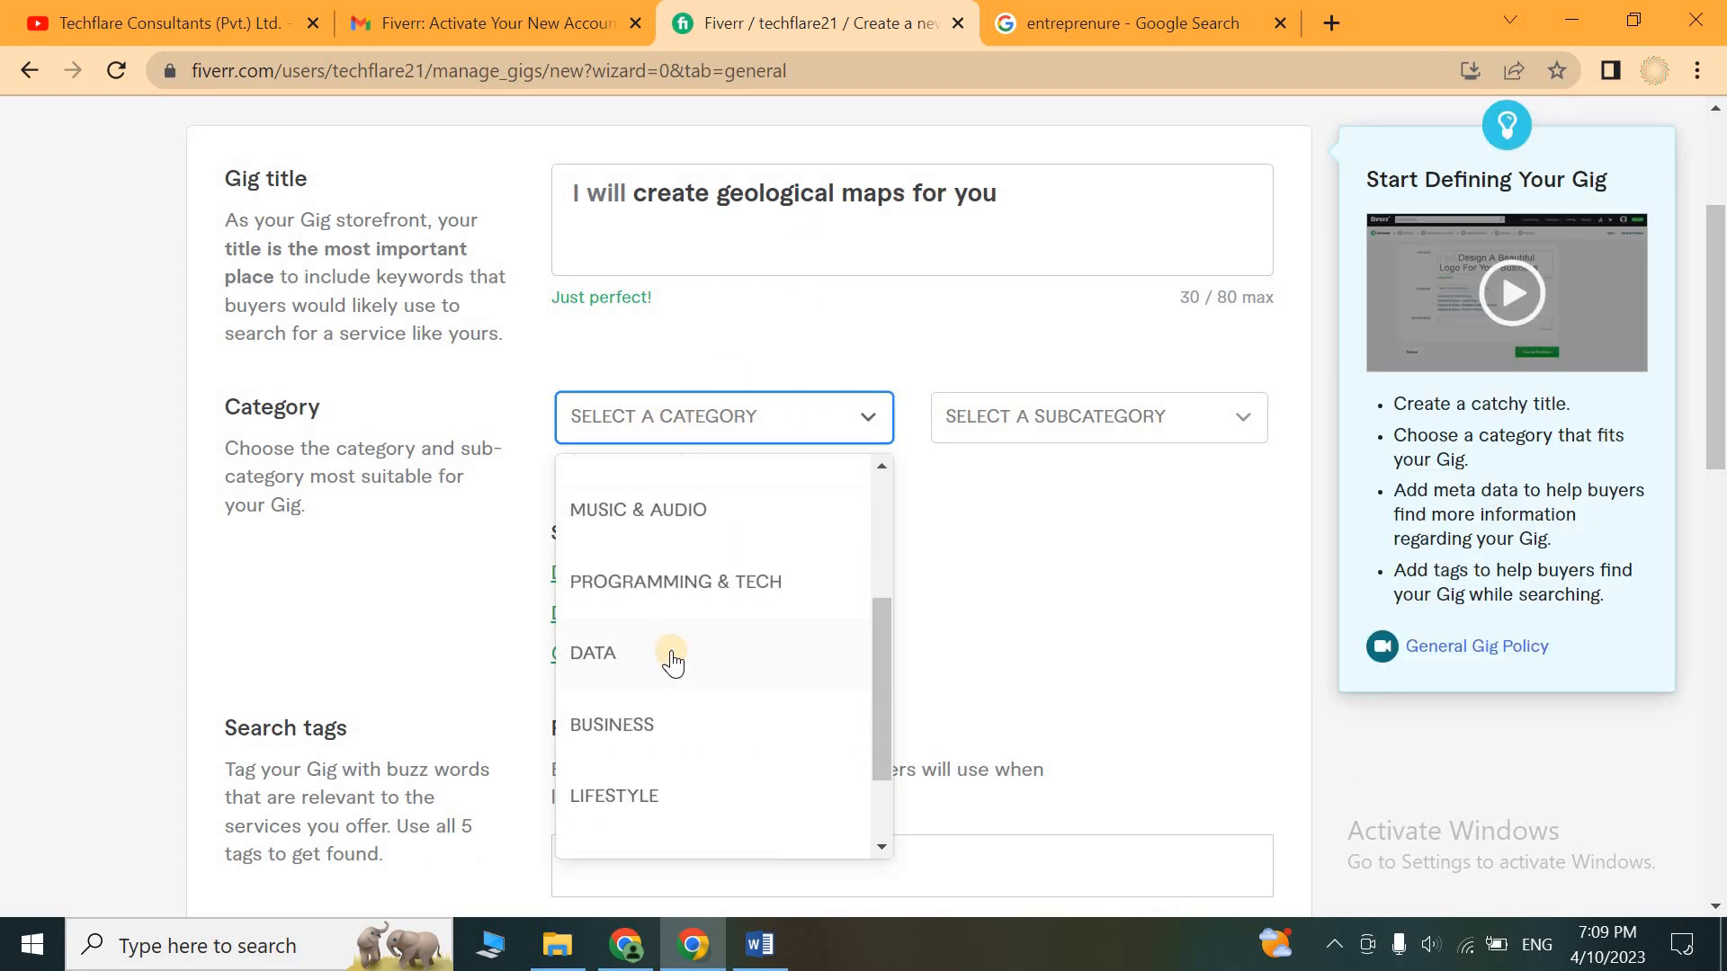
click(670, 657)
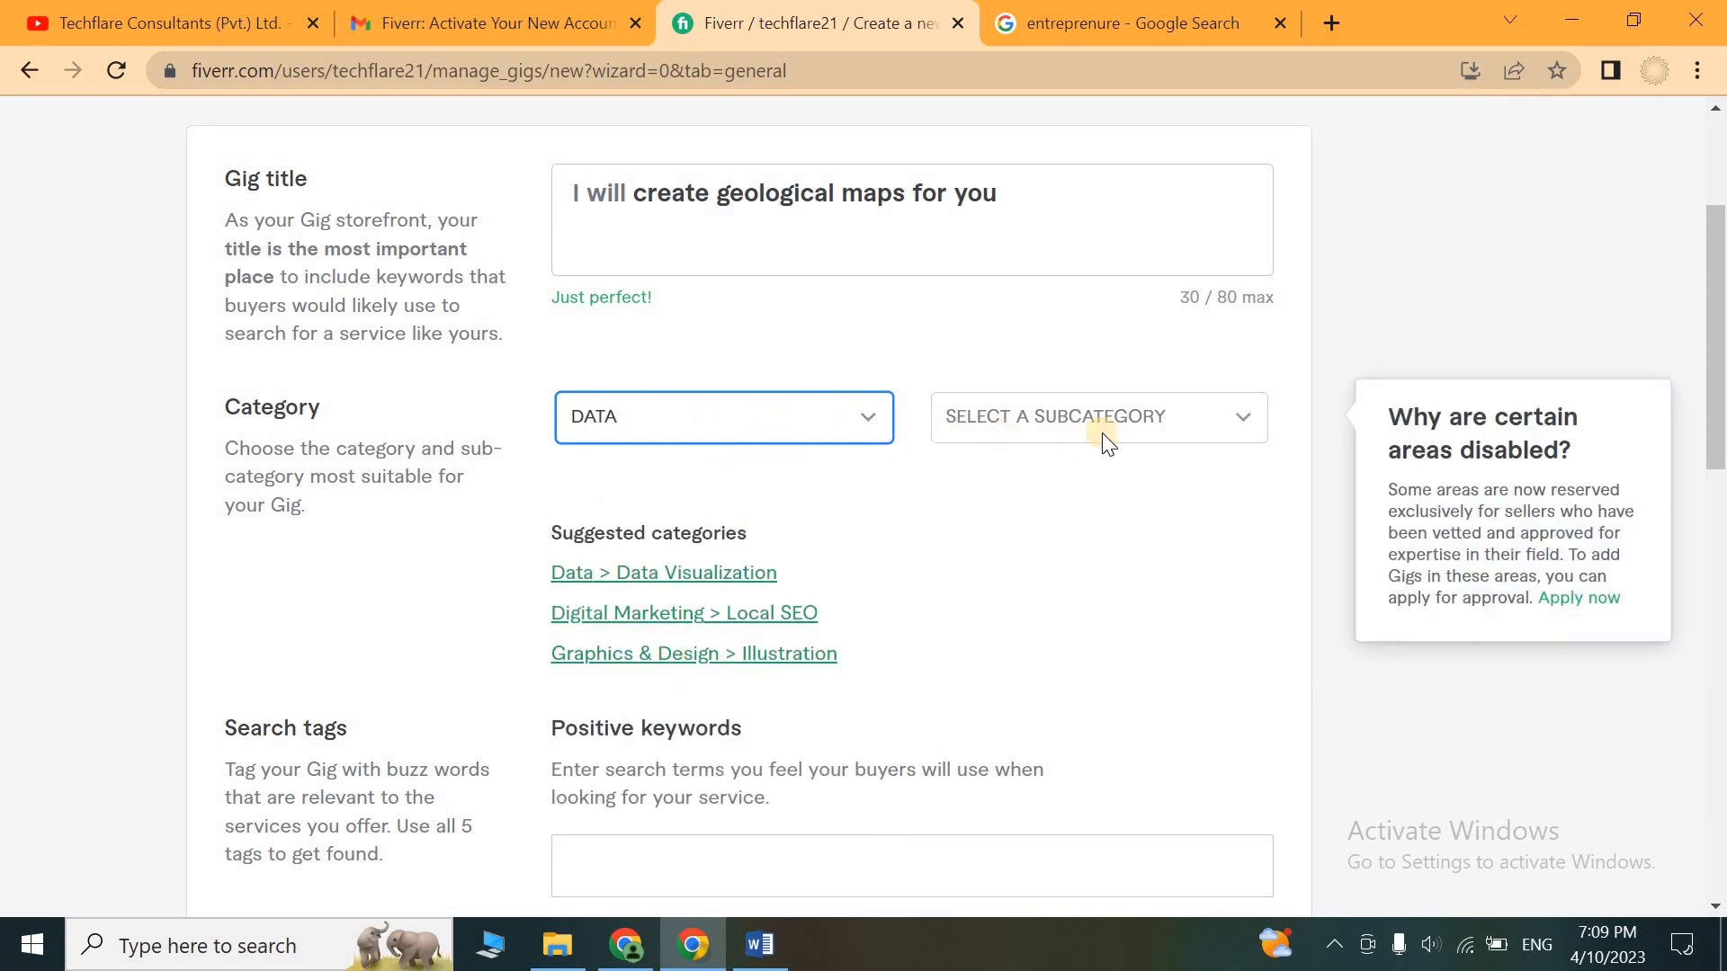
click(1137, 418)
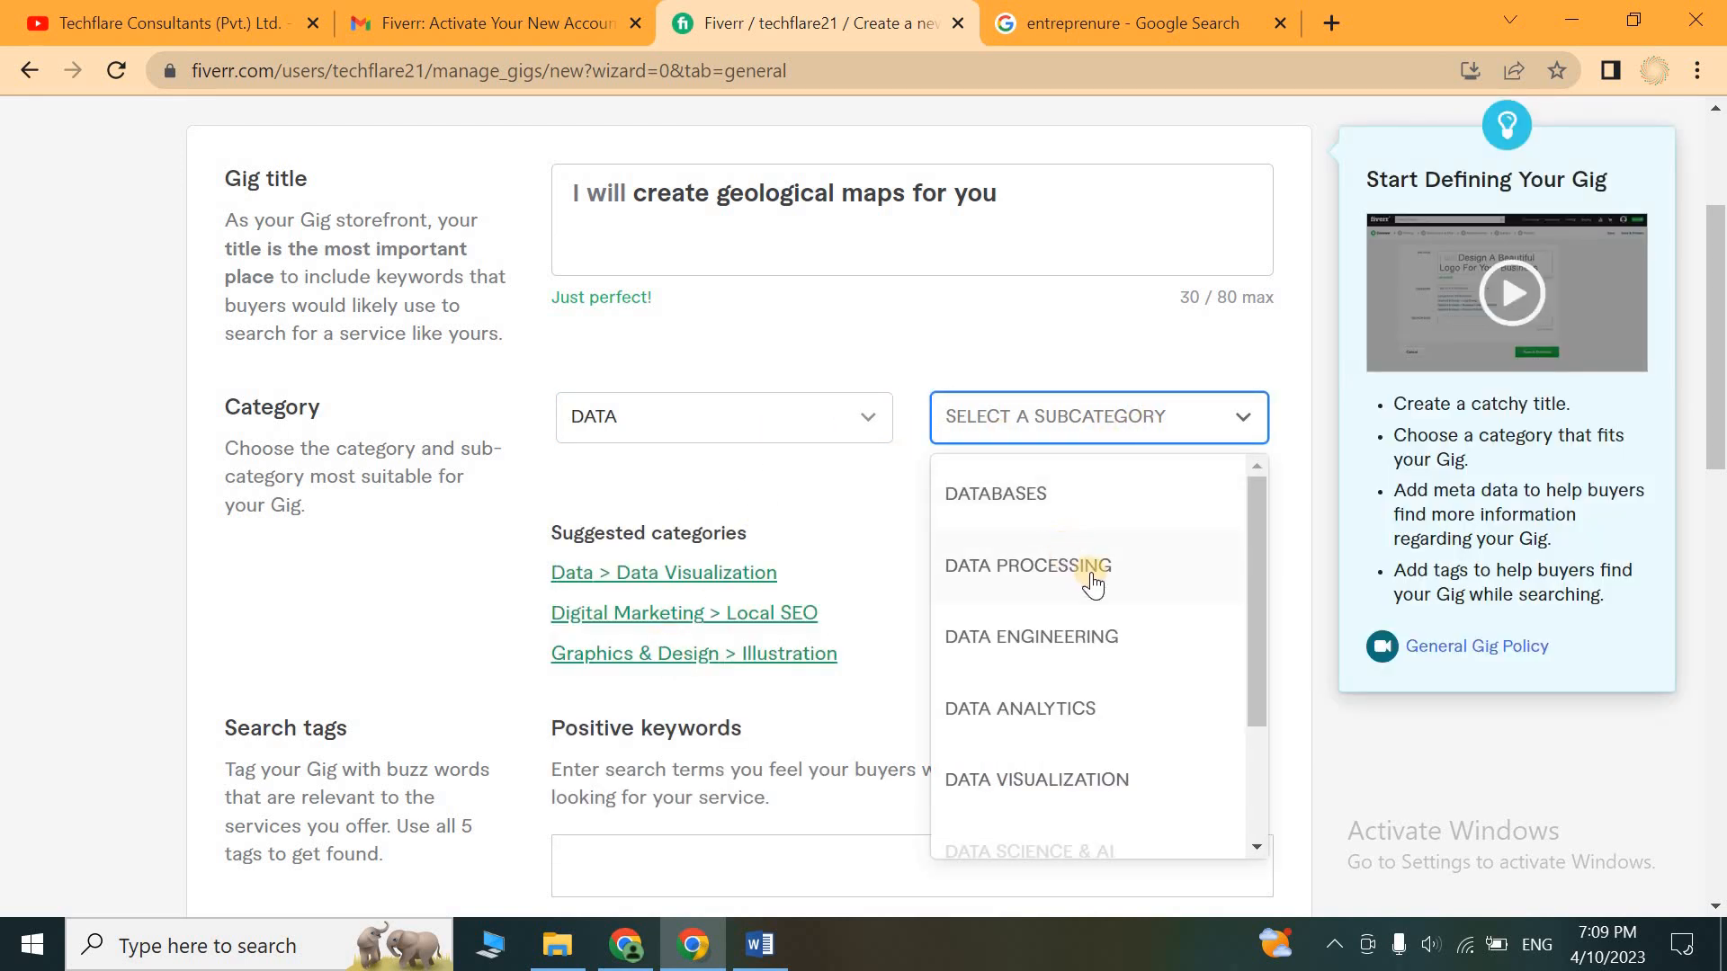
scroll(1092, 644, down, 2)
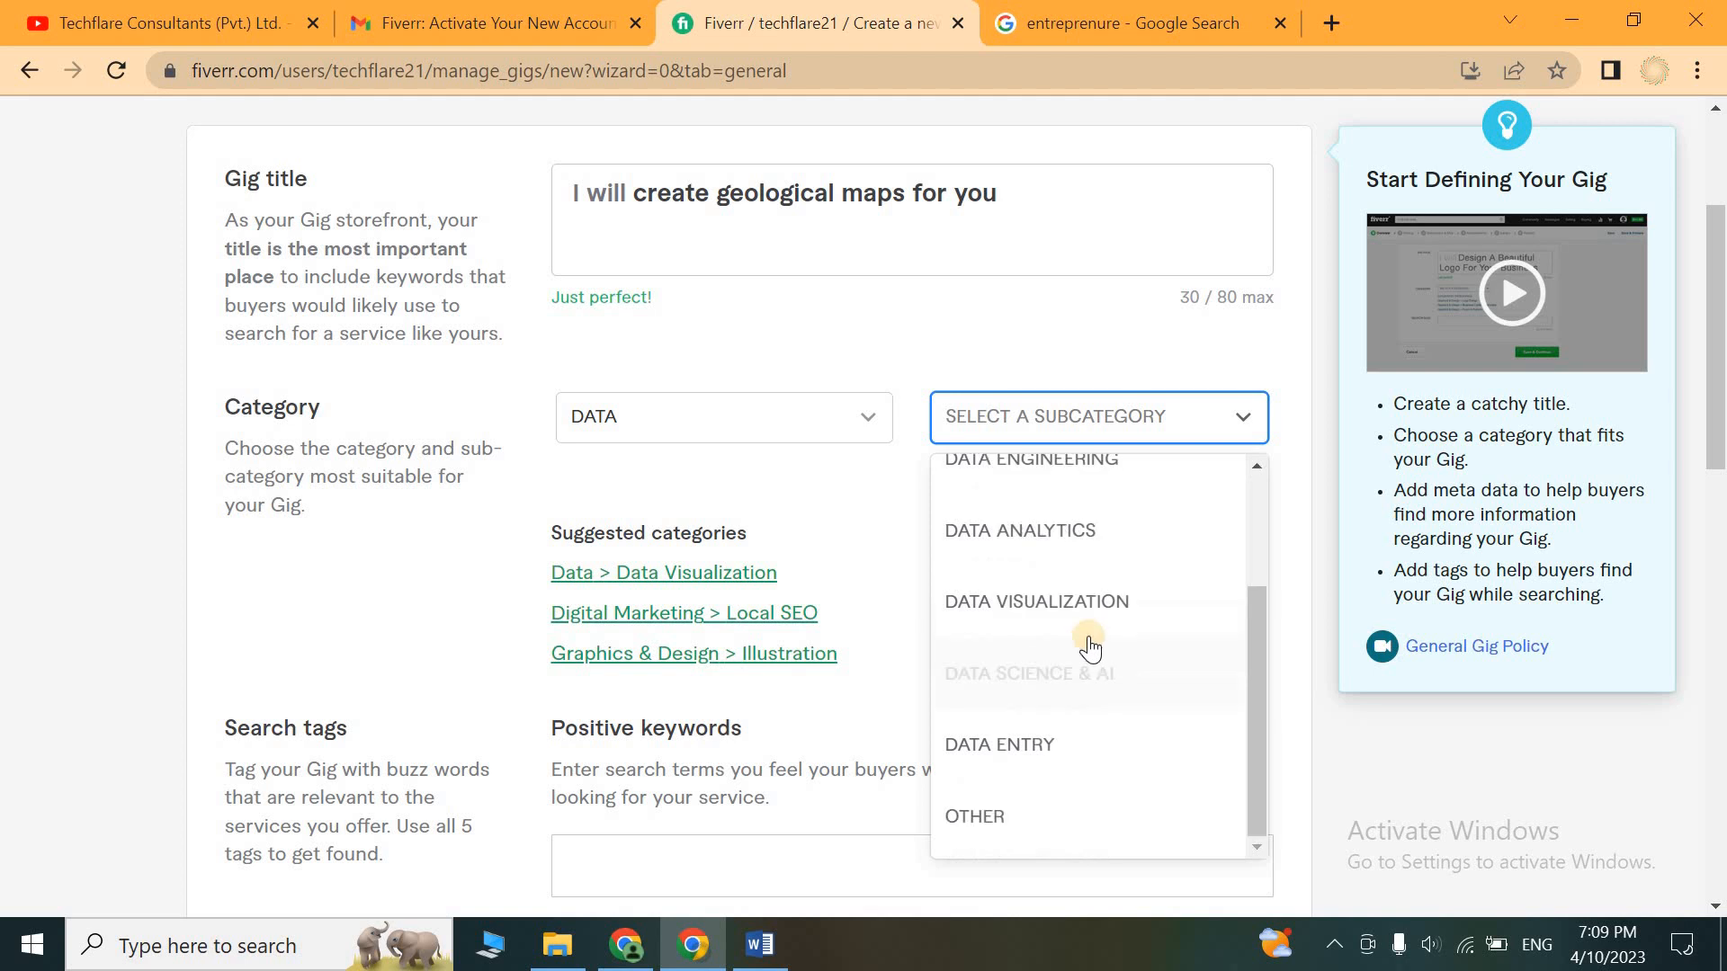
click(1065, 599)
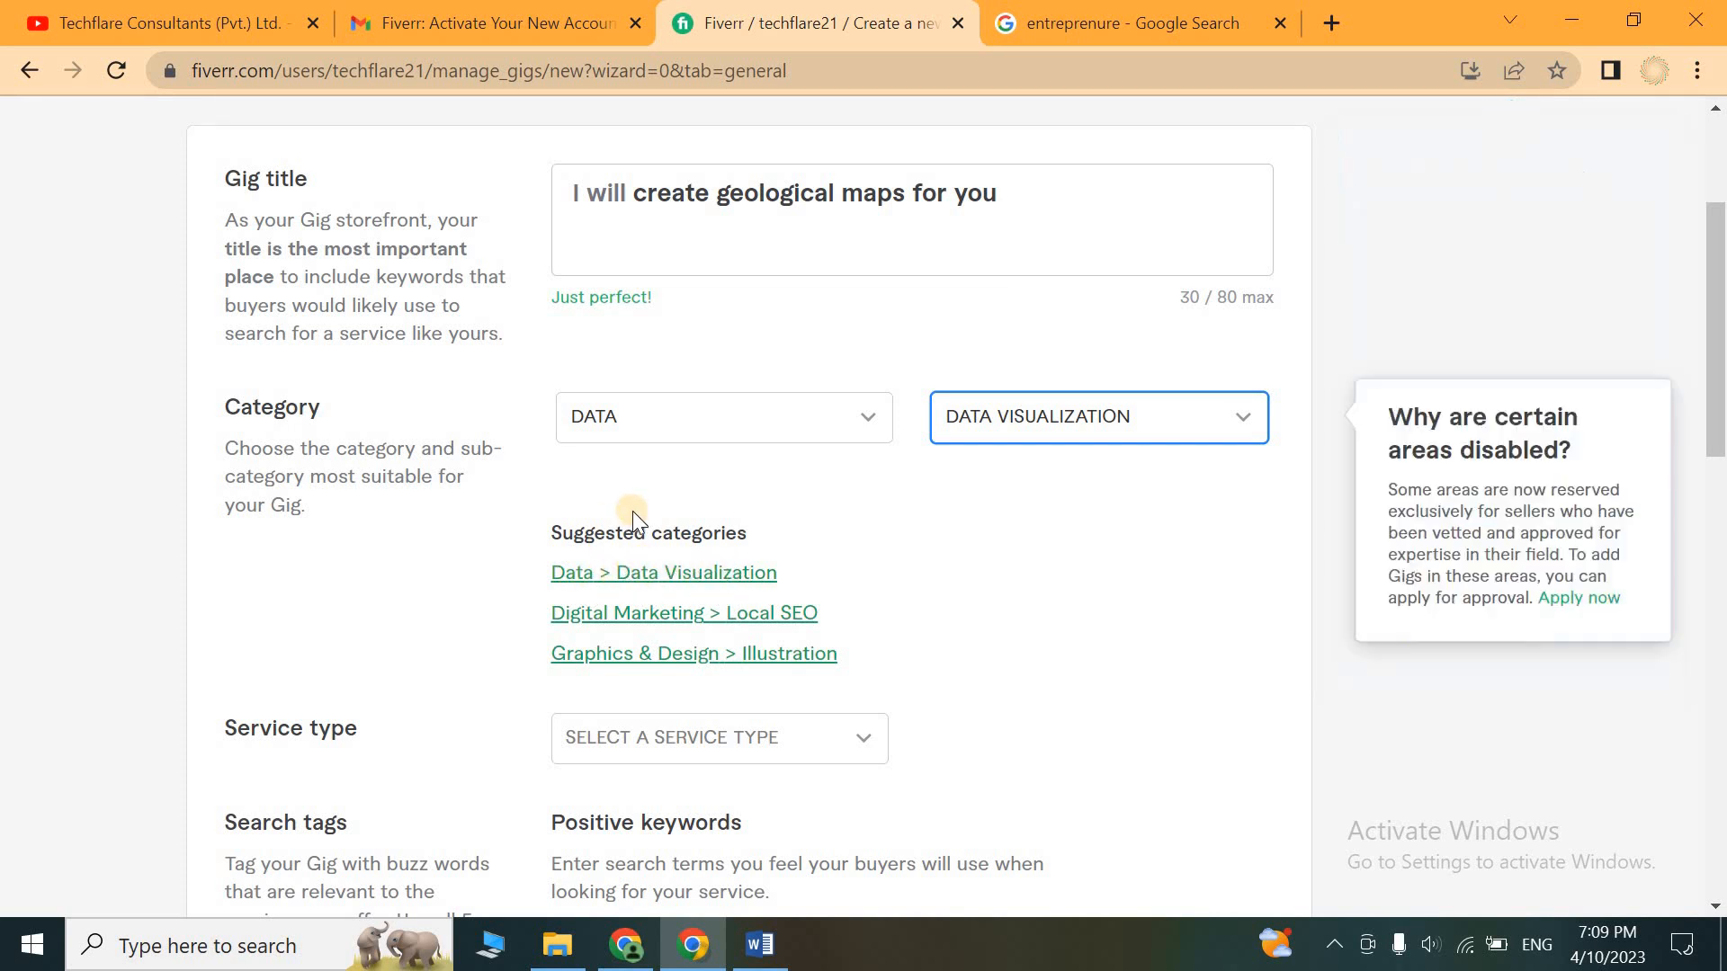
click(635, 573)
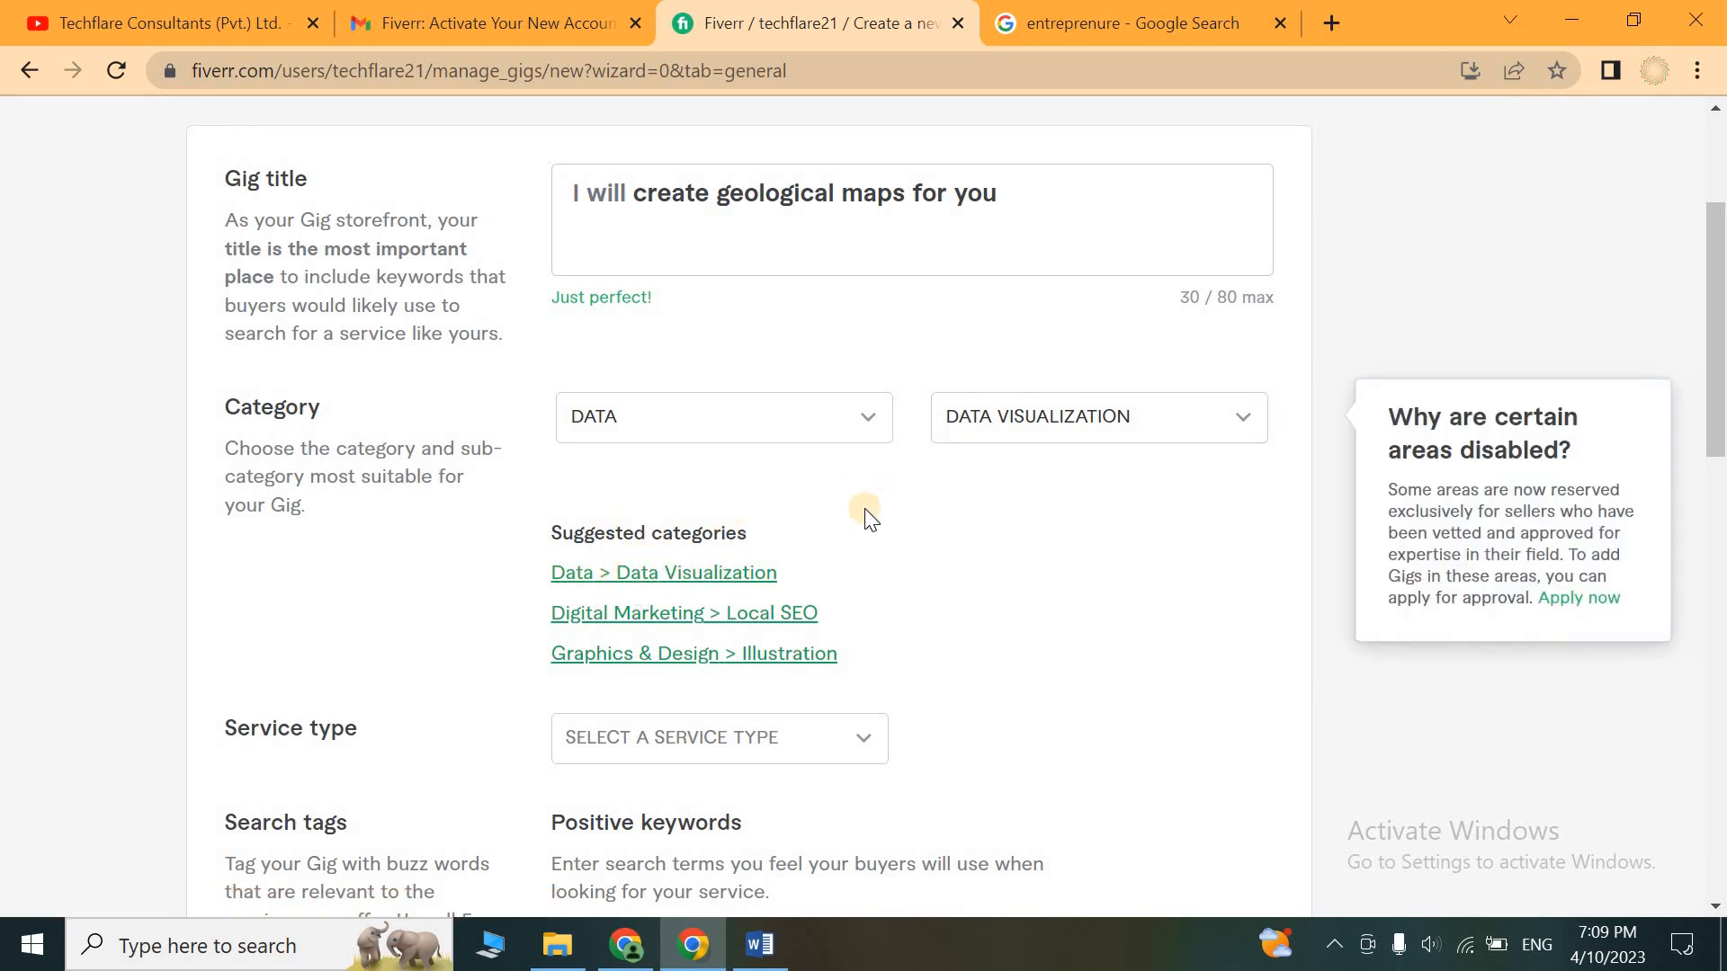
scroll(899, 530, down, 3)
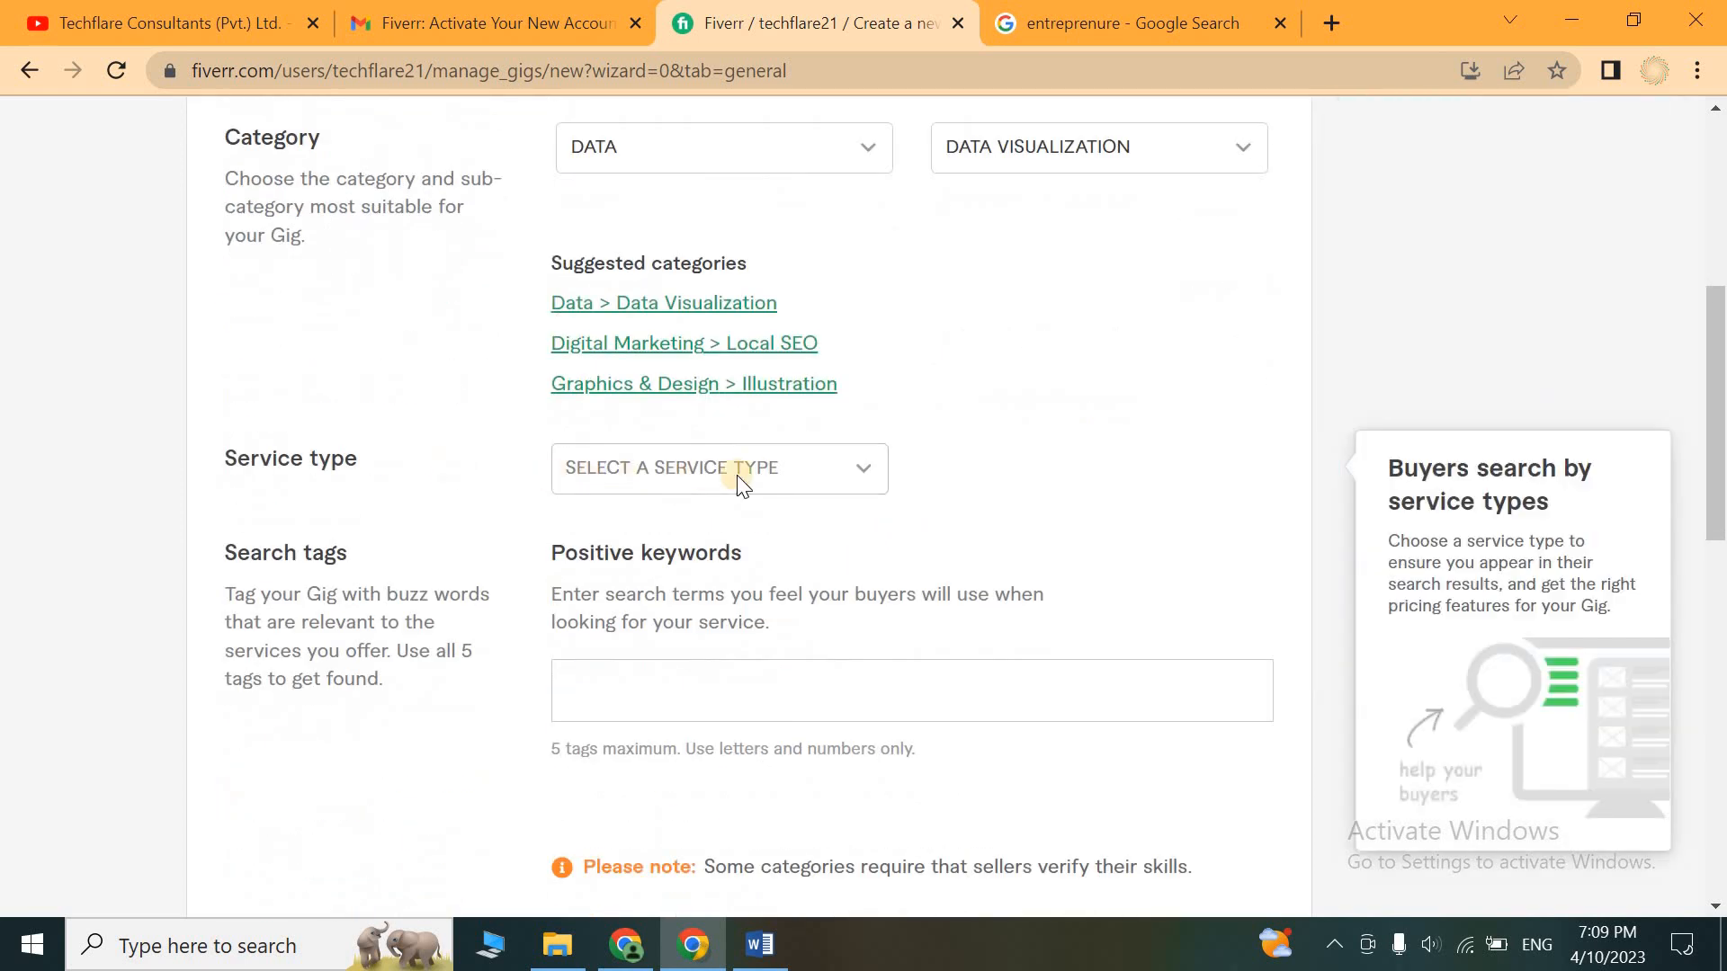
Step: Set service type to Geographic Information Systems (GIS) and select ArcGIS as the Gig metadata tool
click(771, 491)
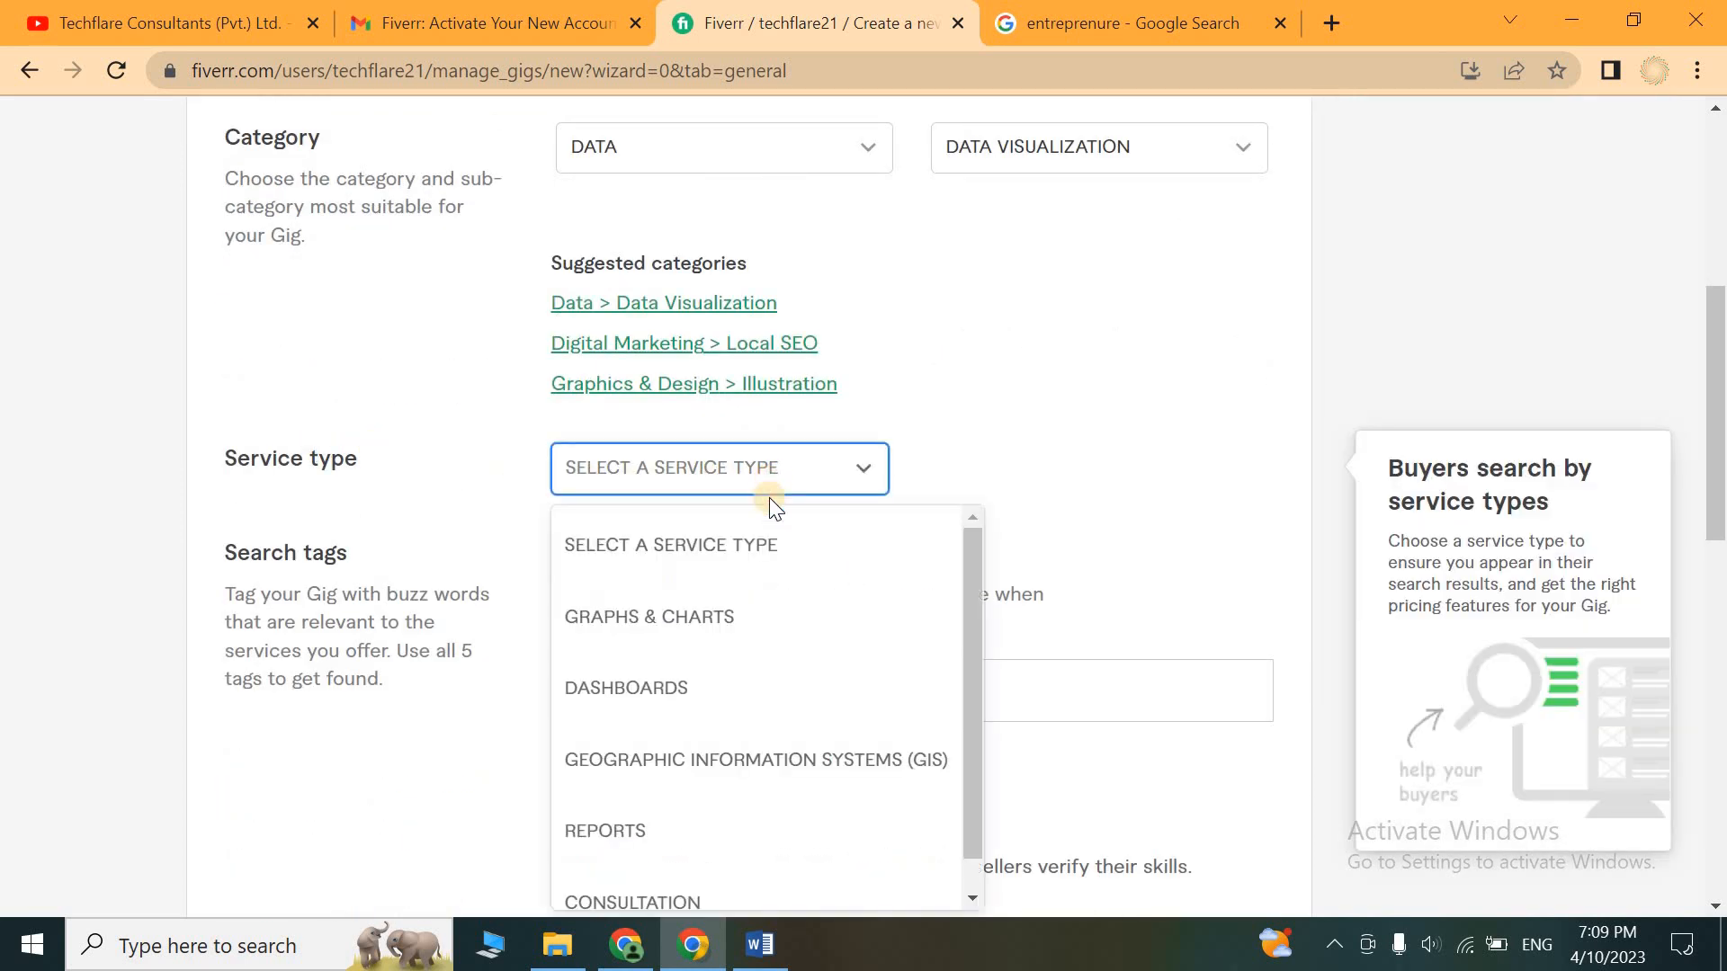
scroll(758, 636, down, 1)
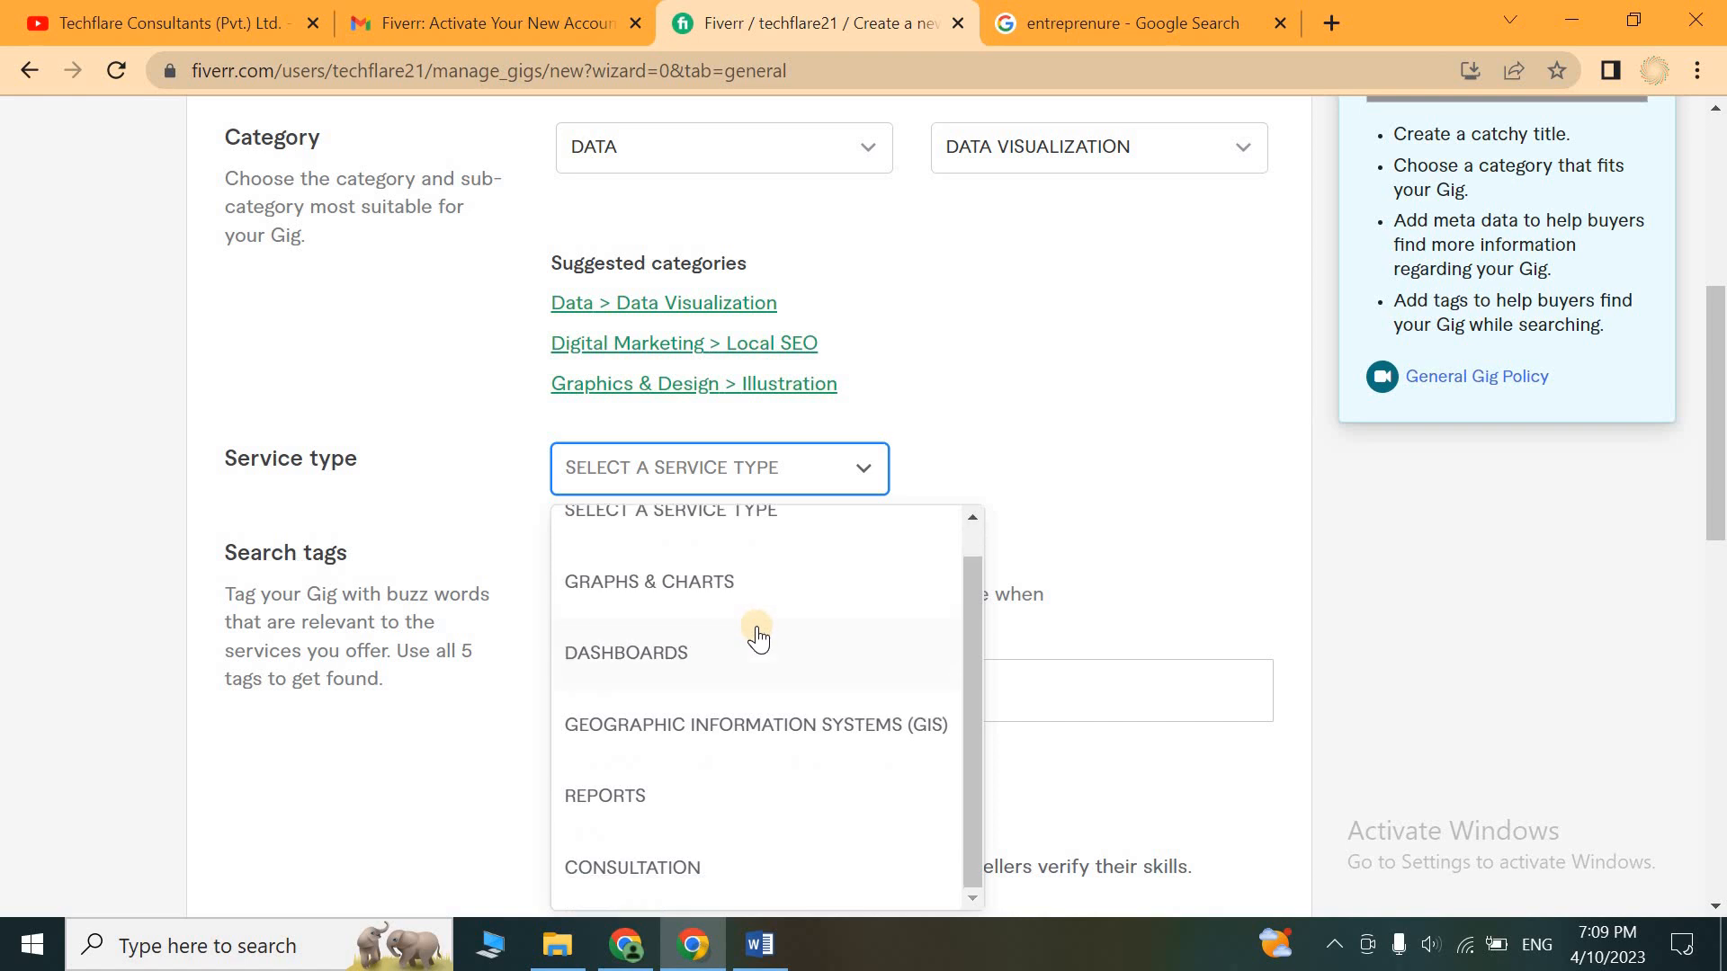
click(773, 719)
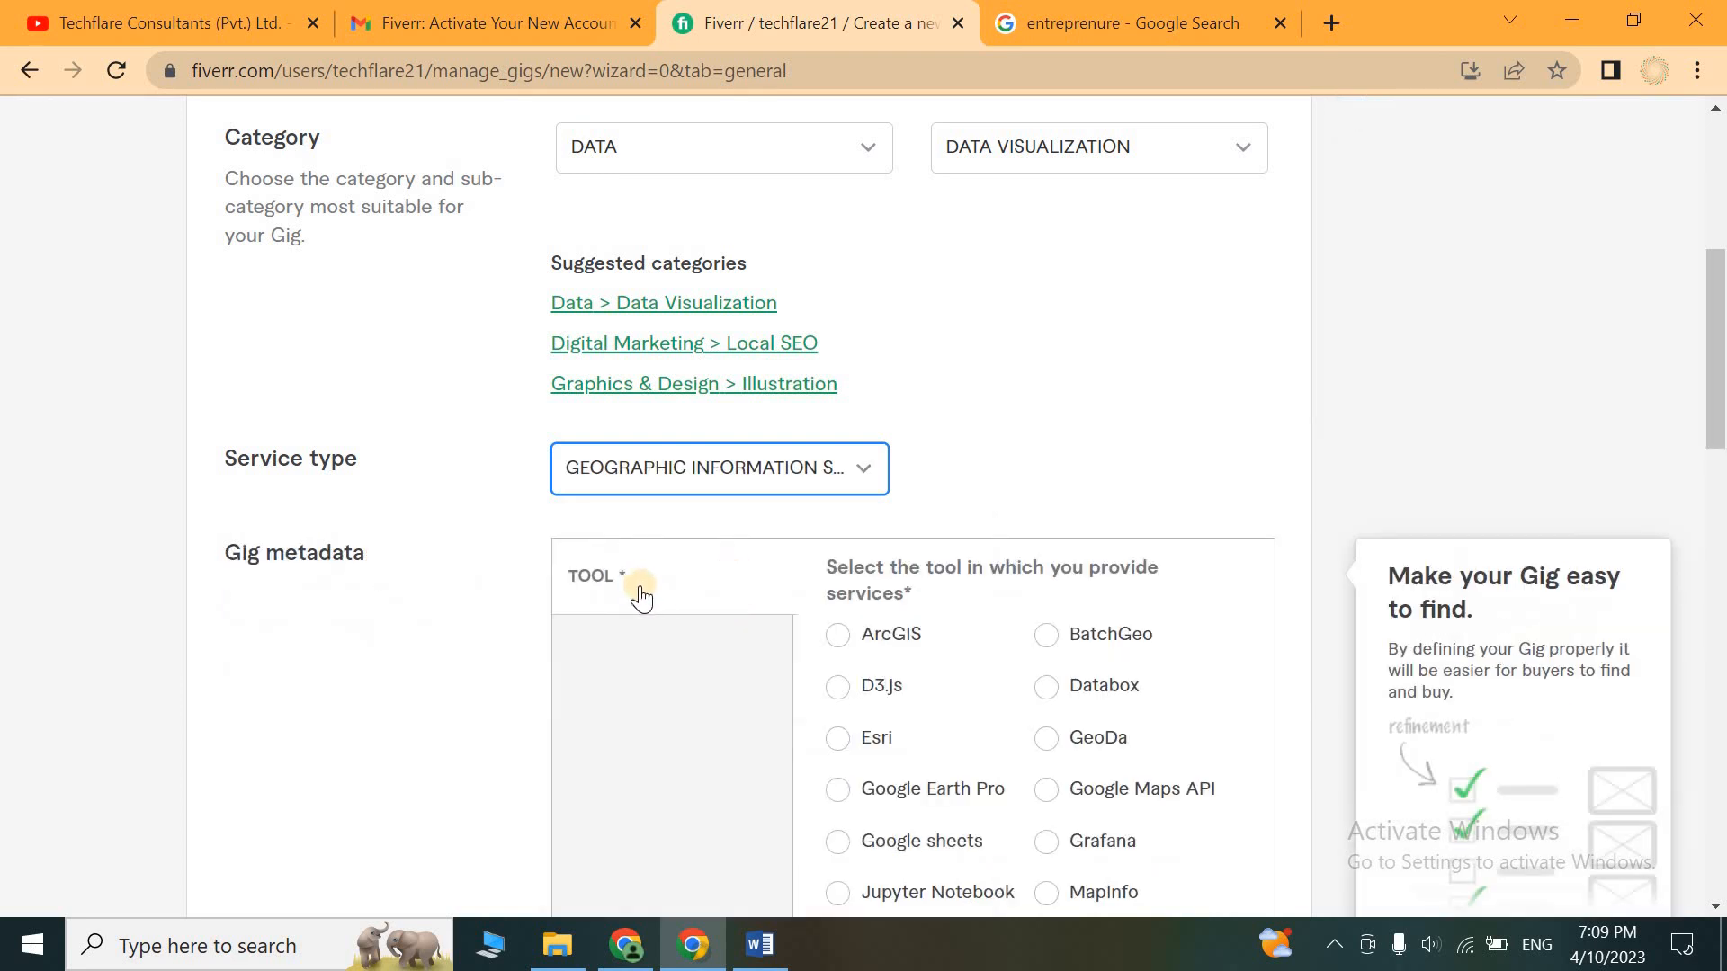
scroll(359, 560, down, 2)
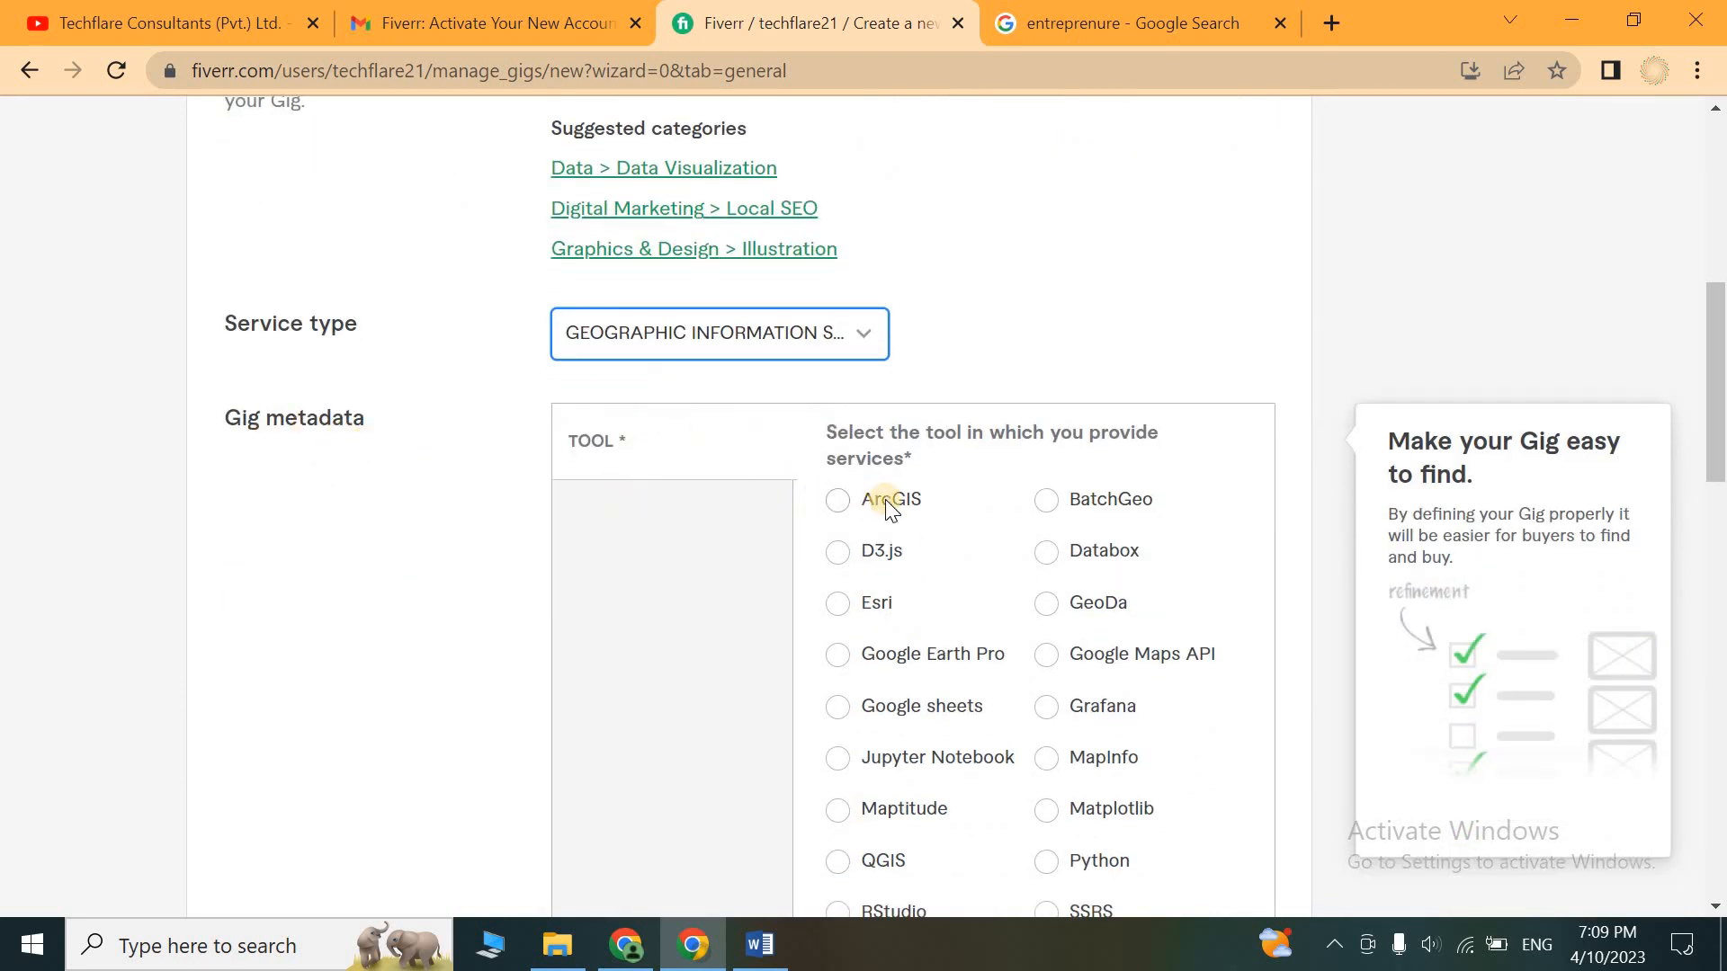
click(838, 502)
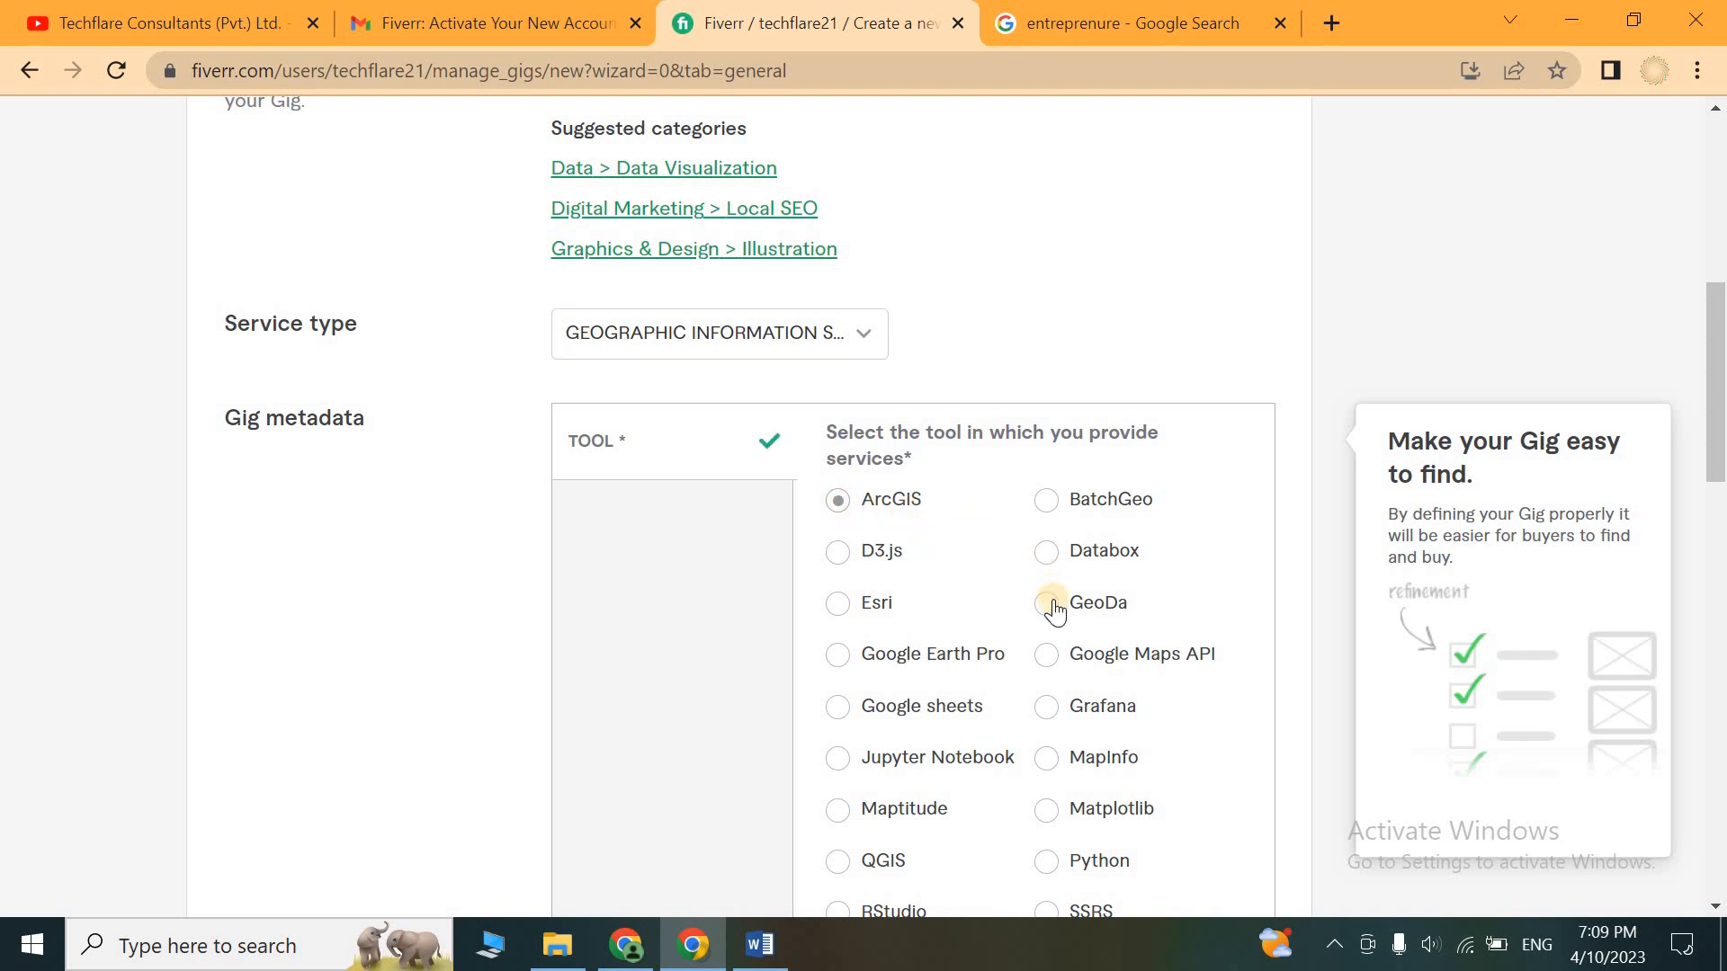
scroll(1062, 577, down, 1)
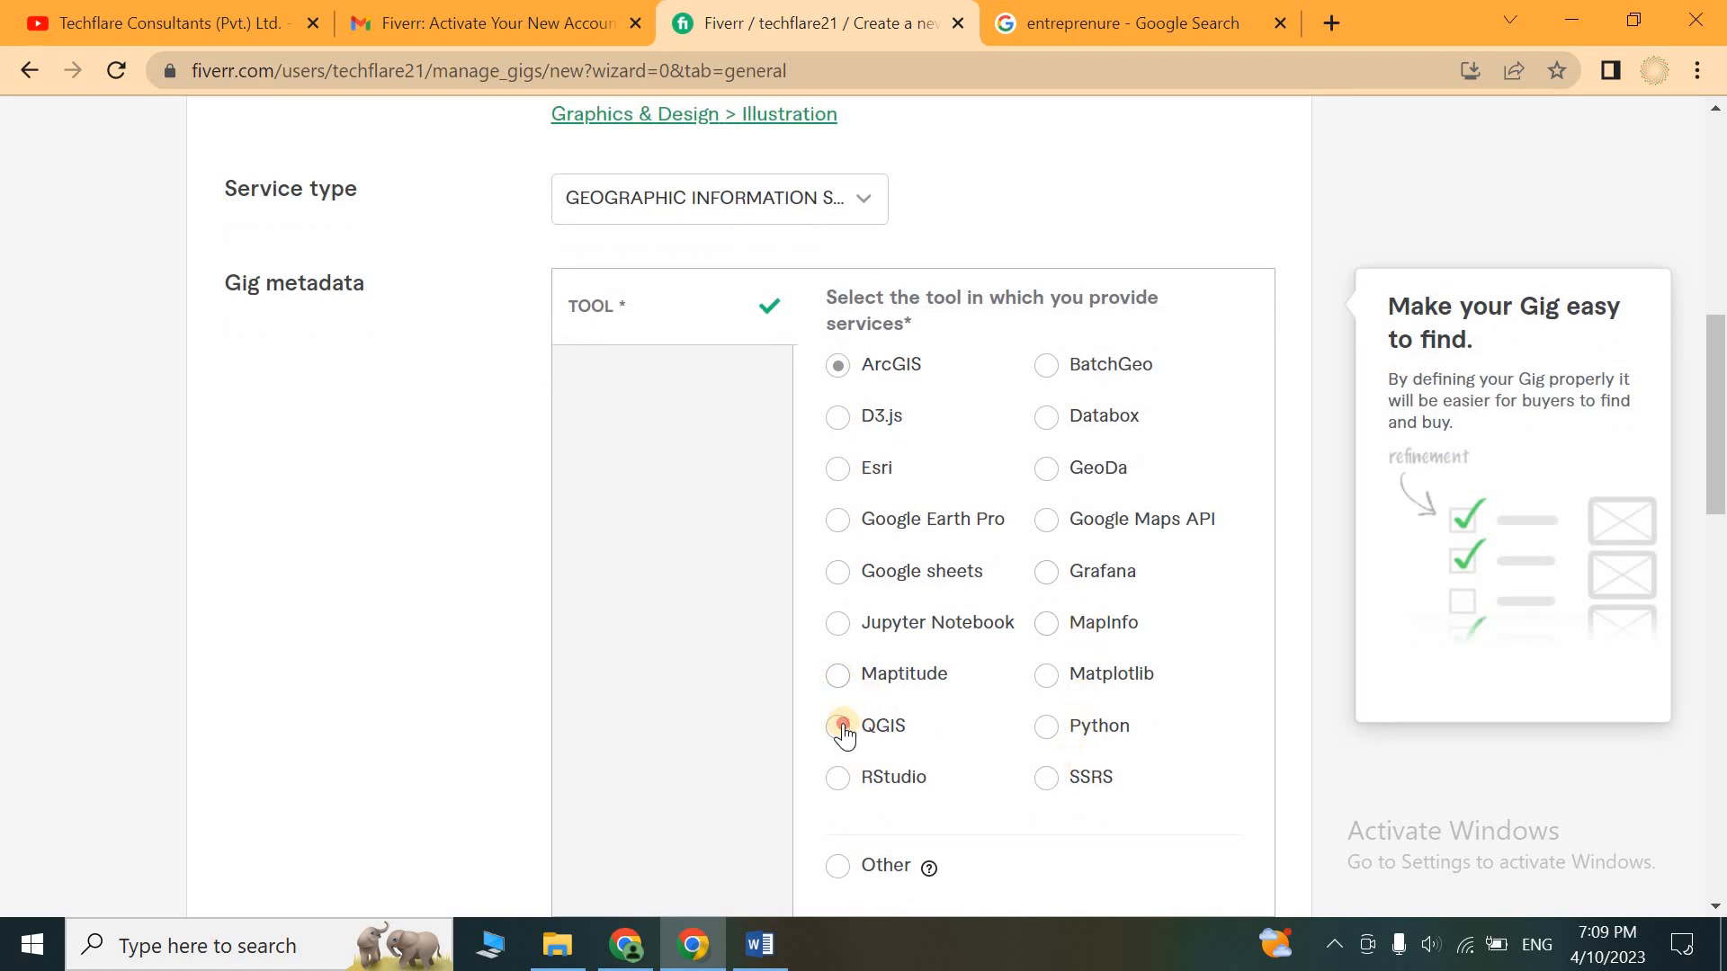
click(837, 366)
scroll(850, 477, down, 3)
scroll(629, 558, down, 1)
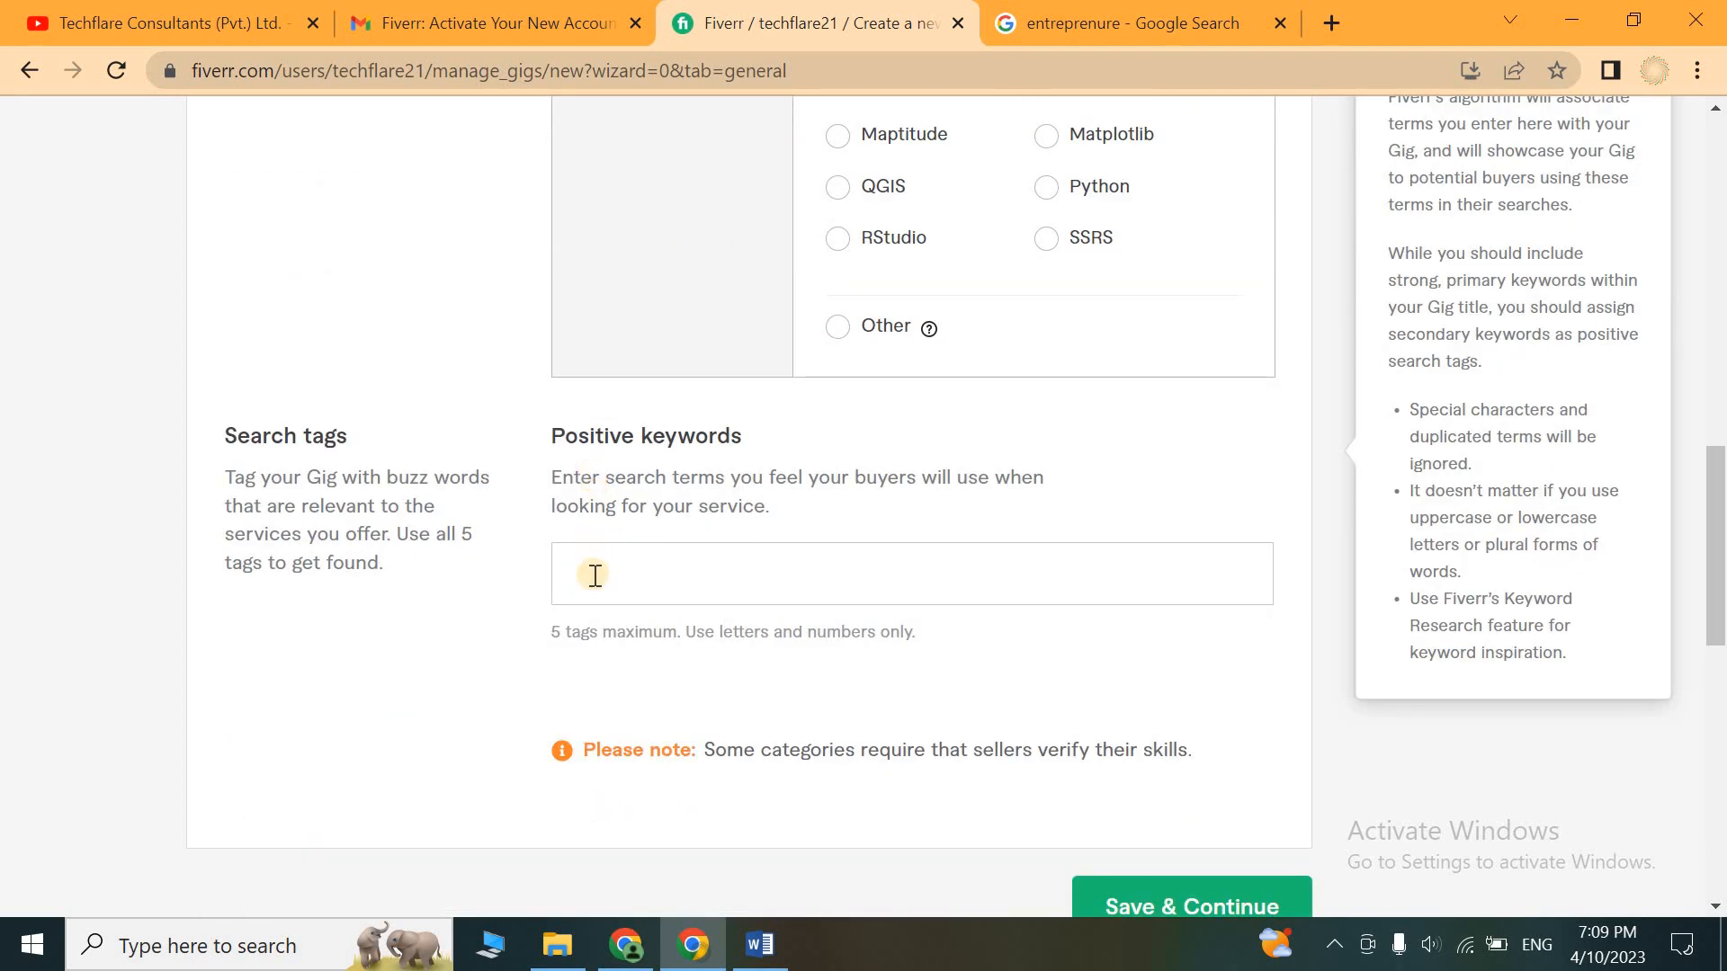
Step: Copy the word 'geological' from the gig title
click(594, 576)
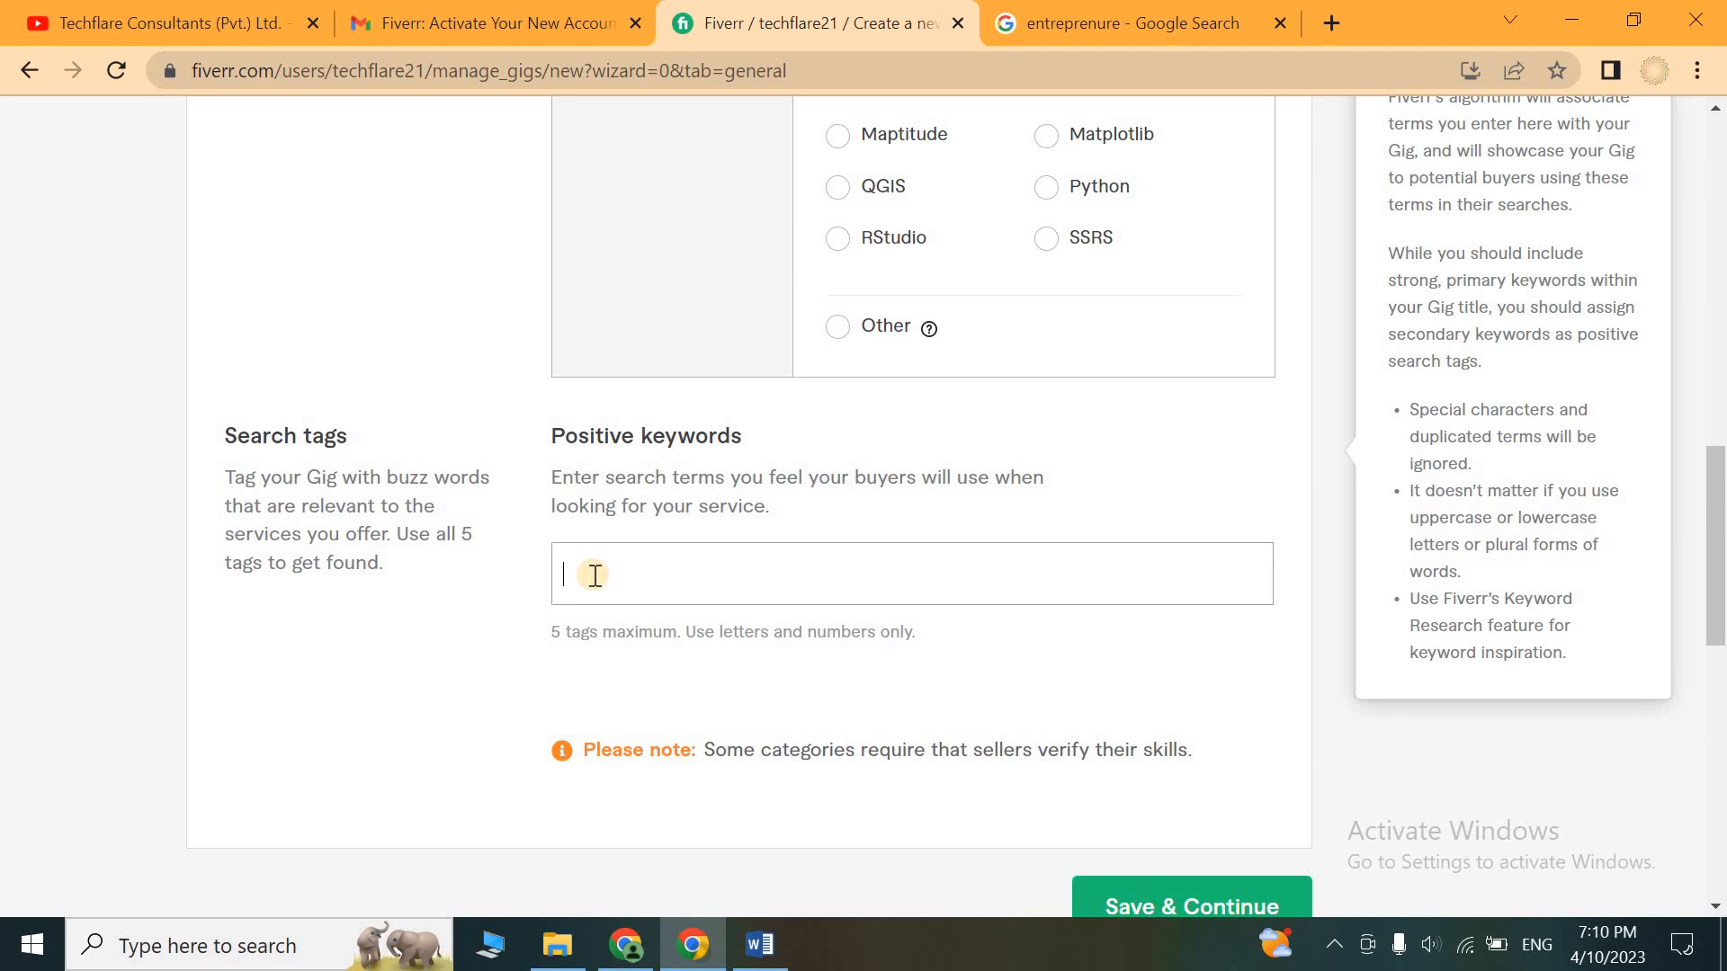
scroll(625, 510, up, 4)
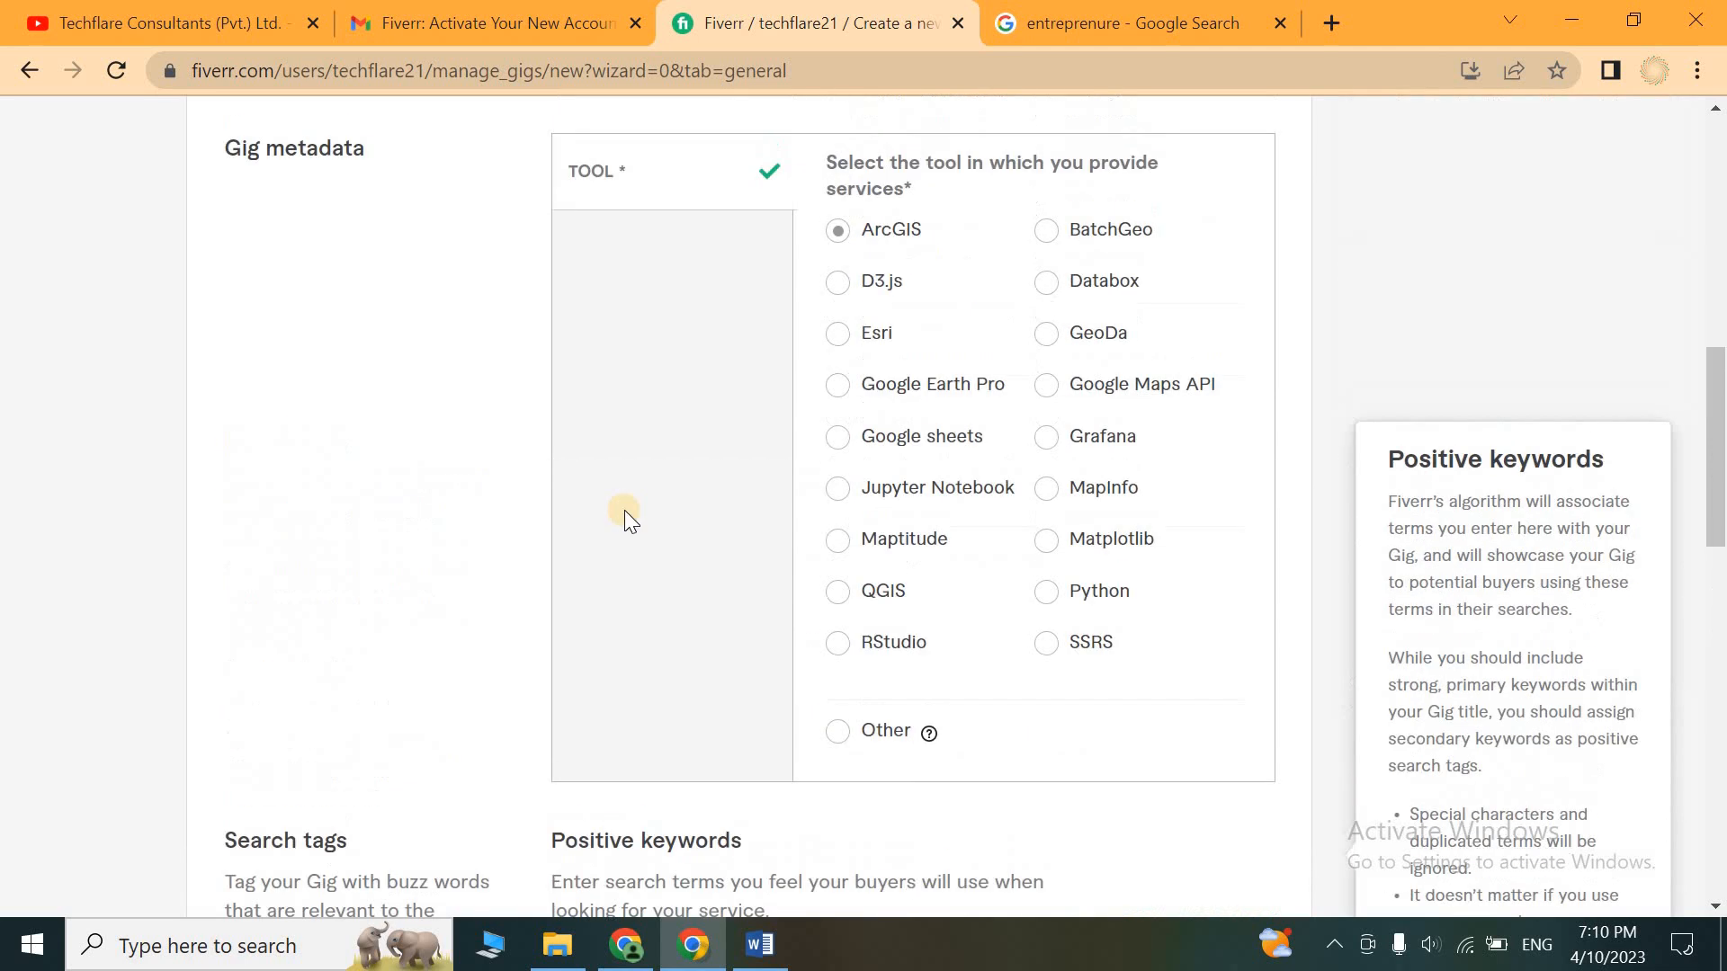
scroll(624, 498, up, 6)
scroll(618, 487, up, 4)
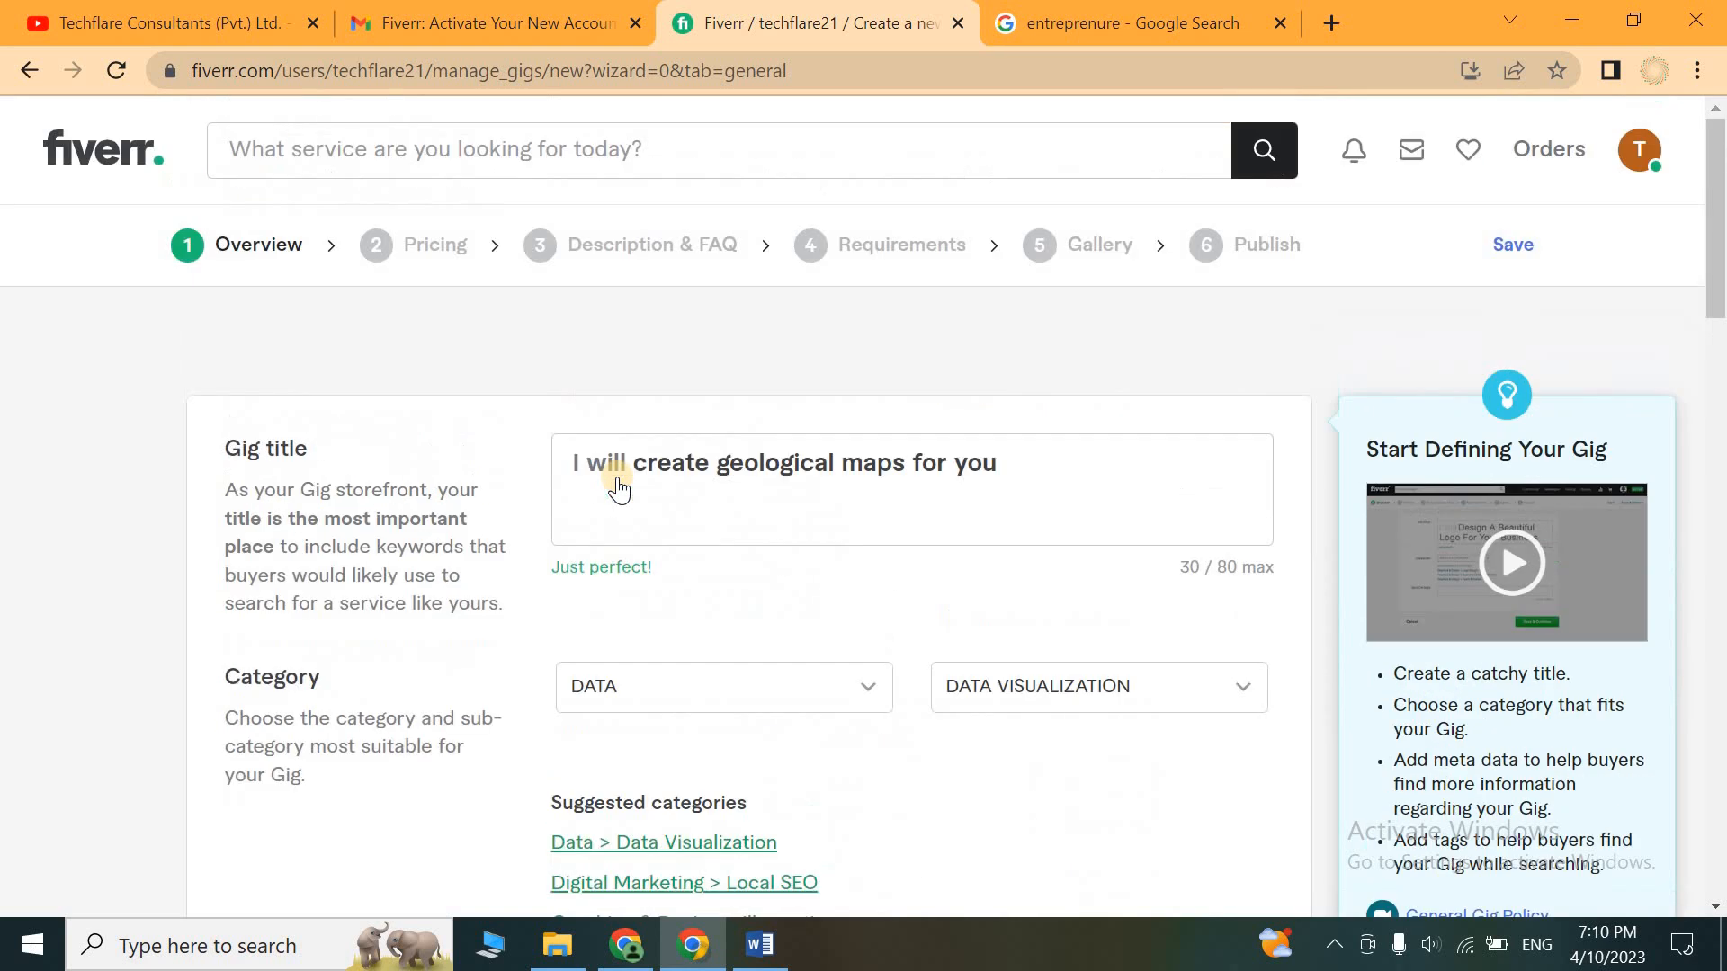
double_click(752, 462)
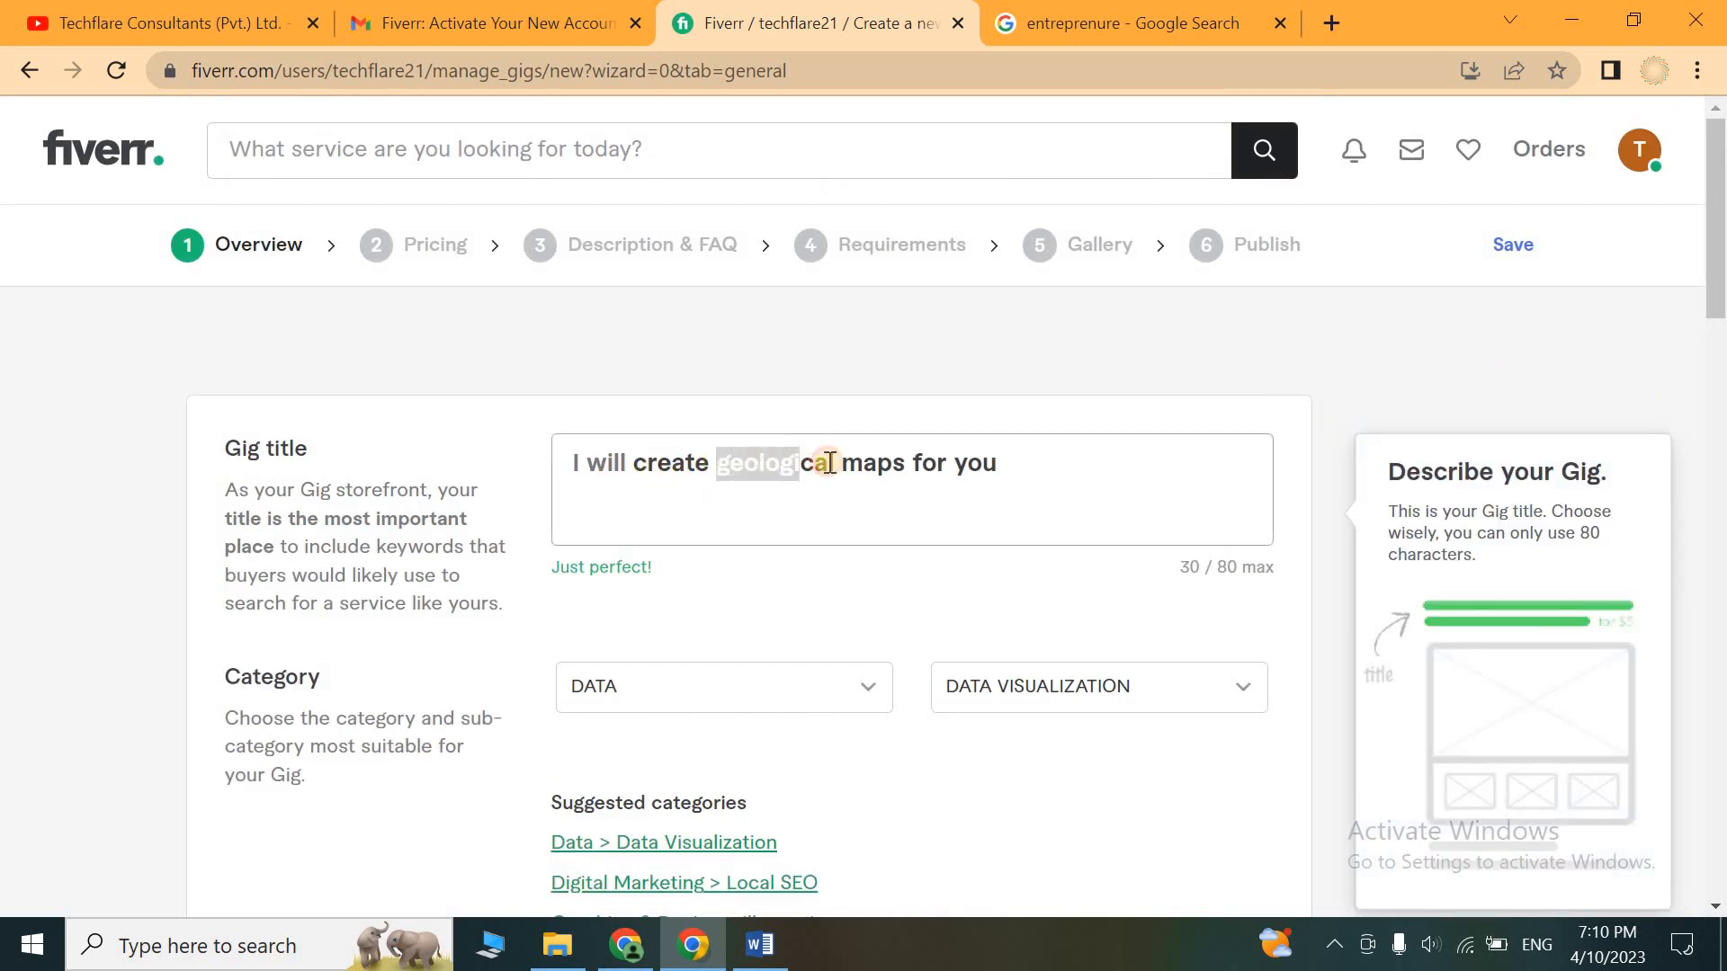
right_click(782, 462)
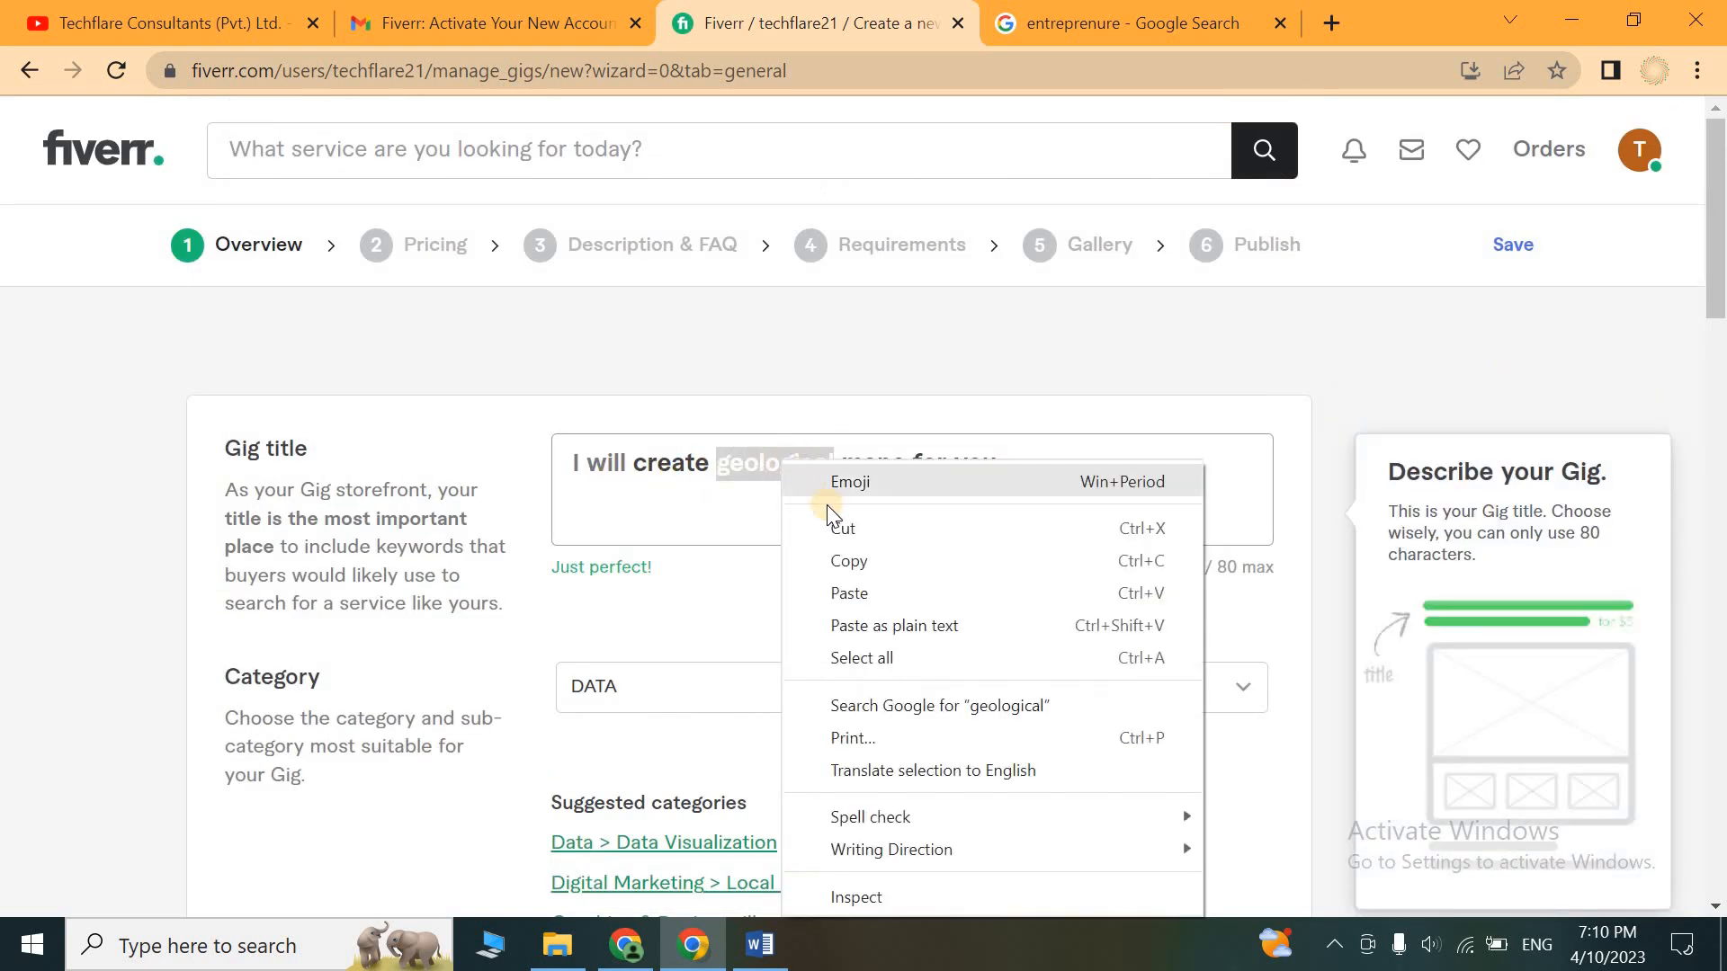
click(842, 558)
Step: Paste 'geological' into the Positive keywords search tag field
scroll(679, 532, down, 1)
scroll(660, 610, down, 10)
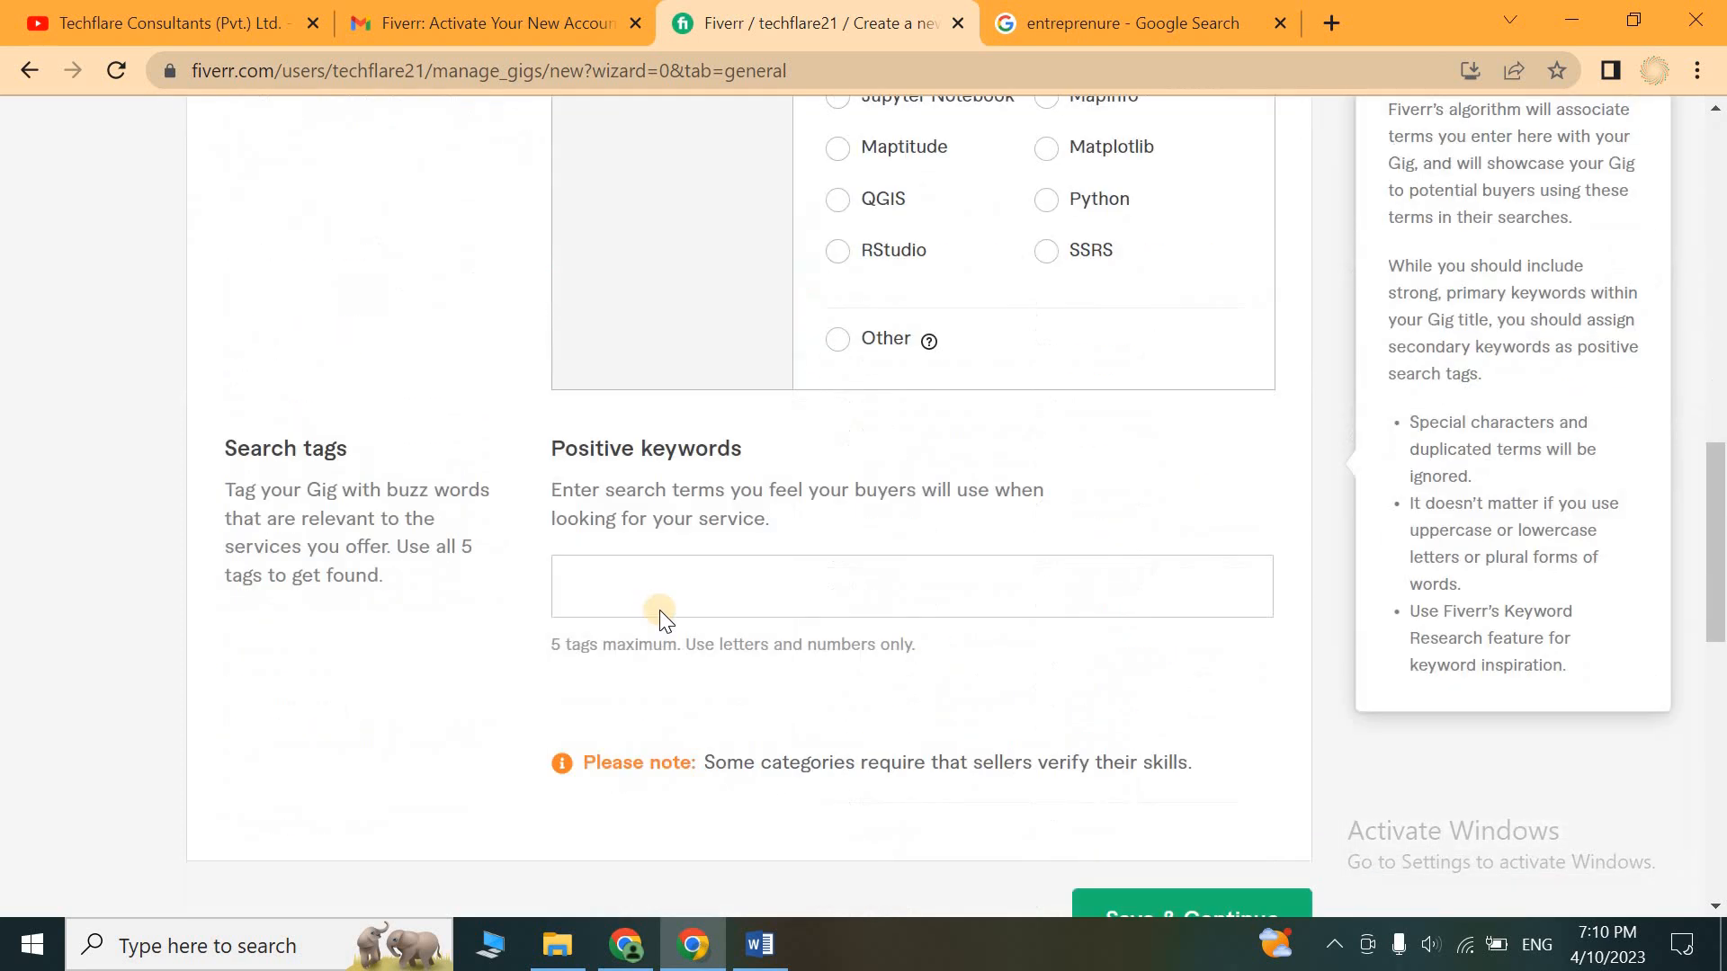
scroll(647, 563, up, 5)
click(611, 435)
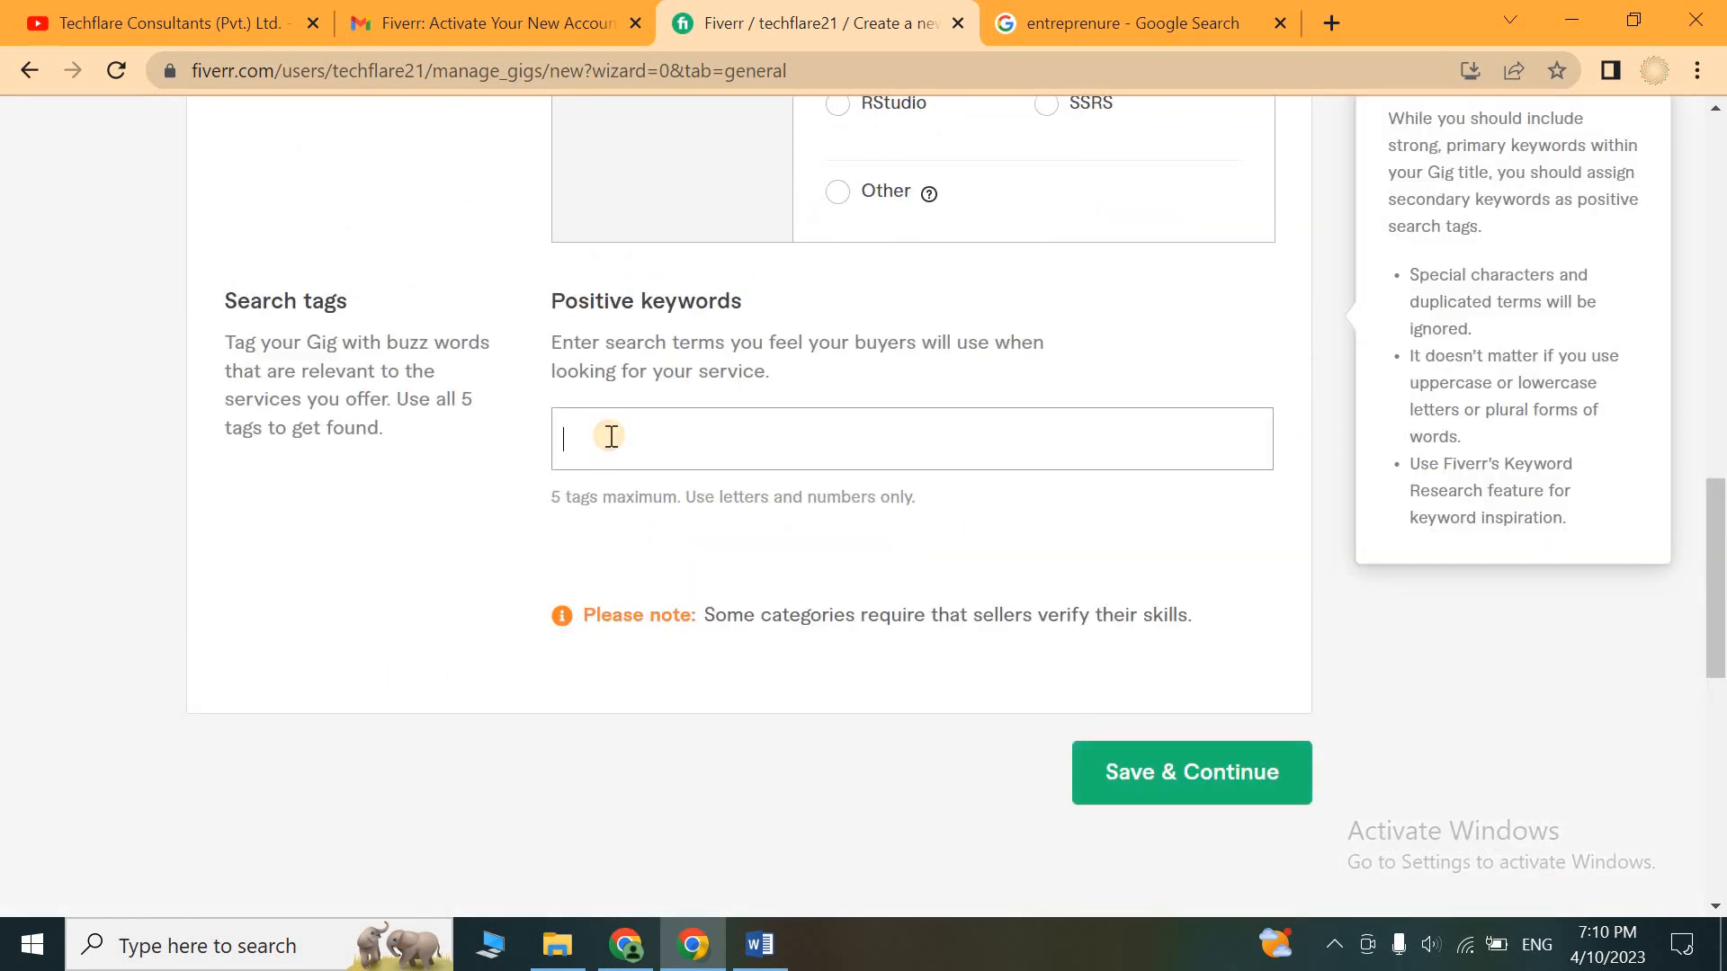
key(ctrl+v)
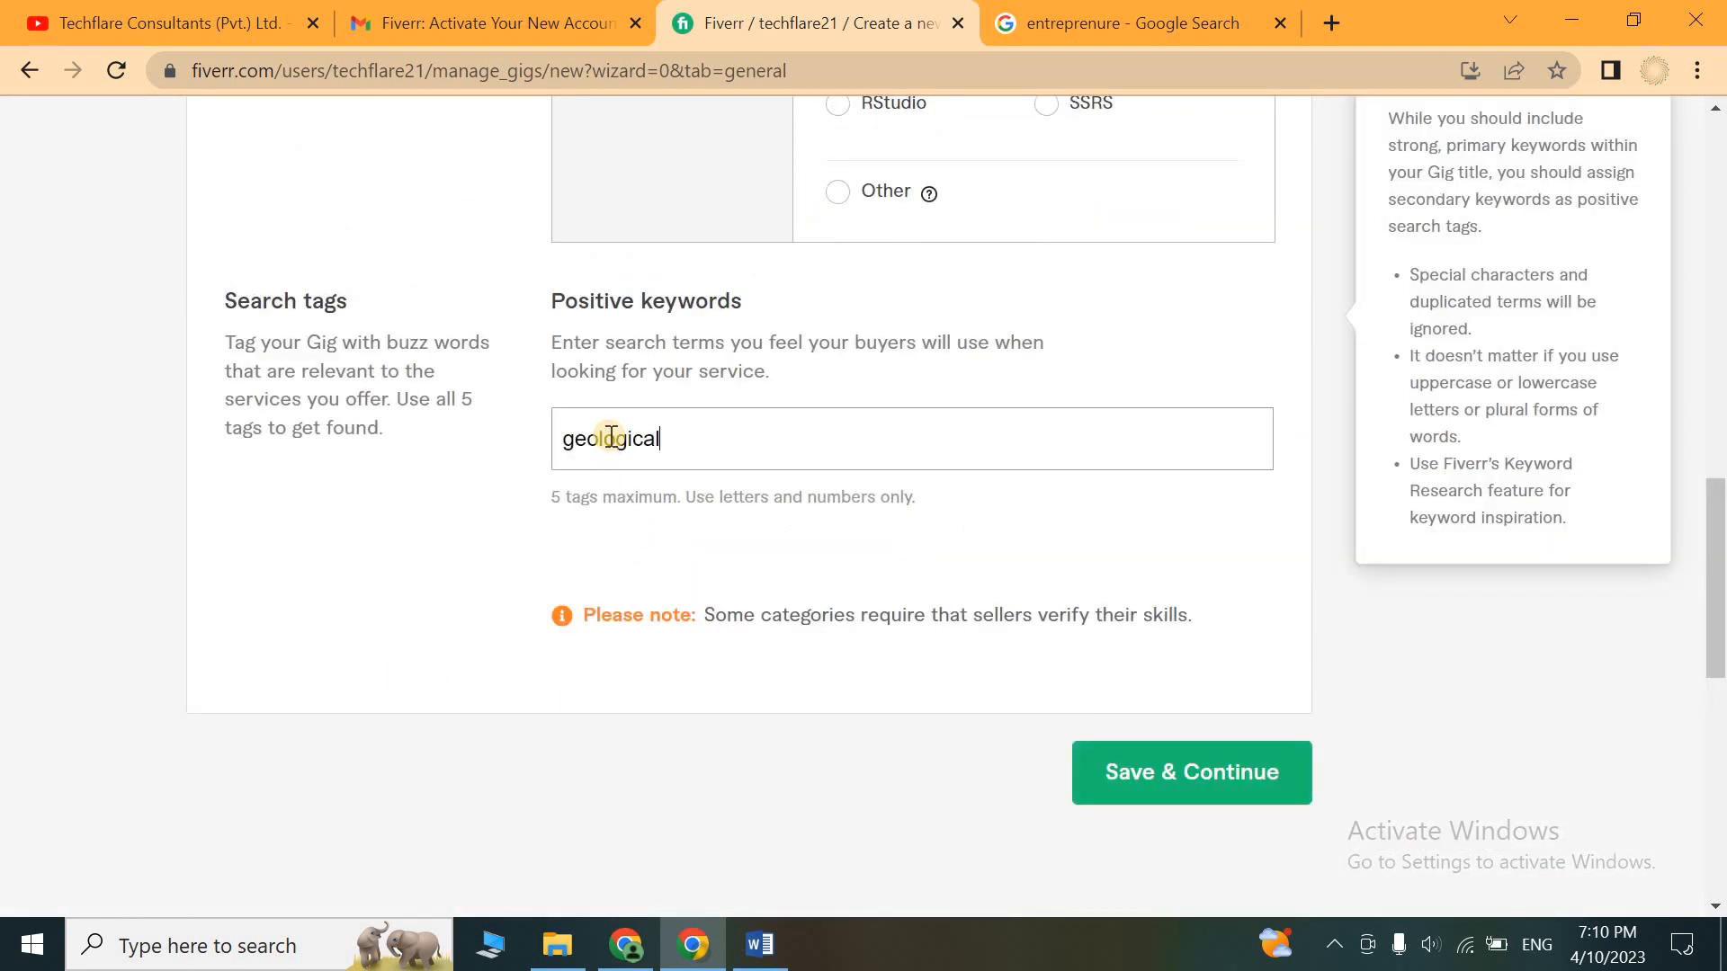
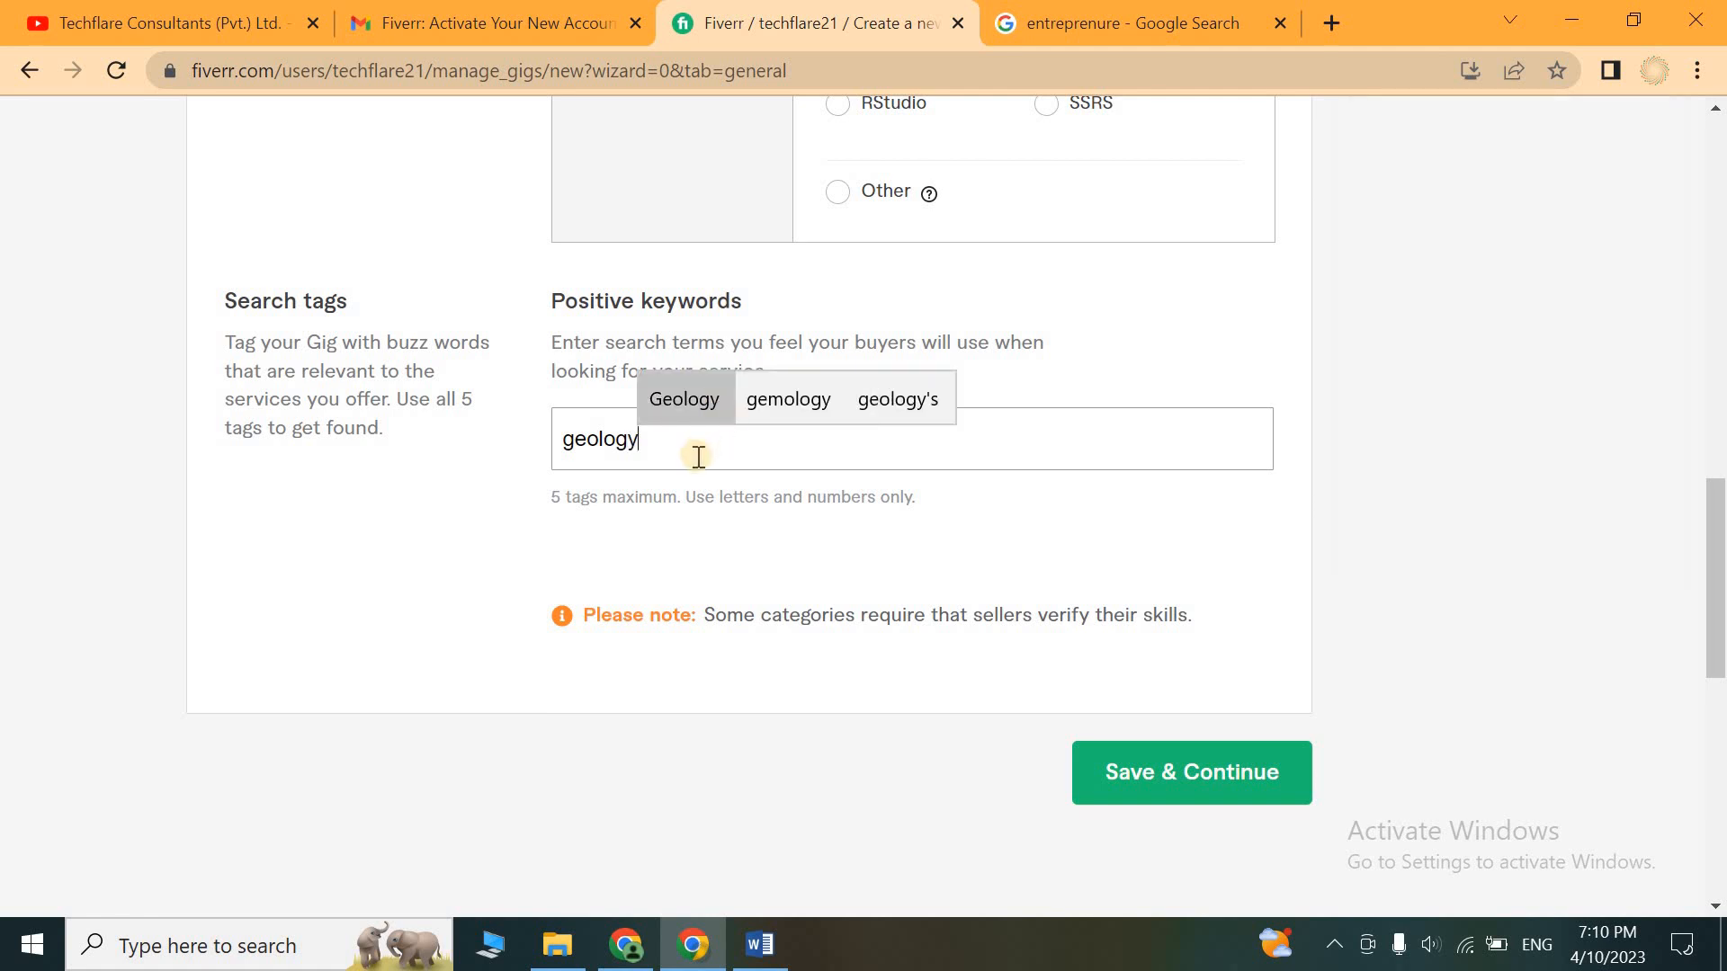
Step: Replace the Geology keyword with MAP as a positive search tag
click(680, 405)
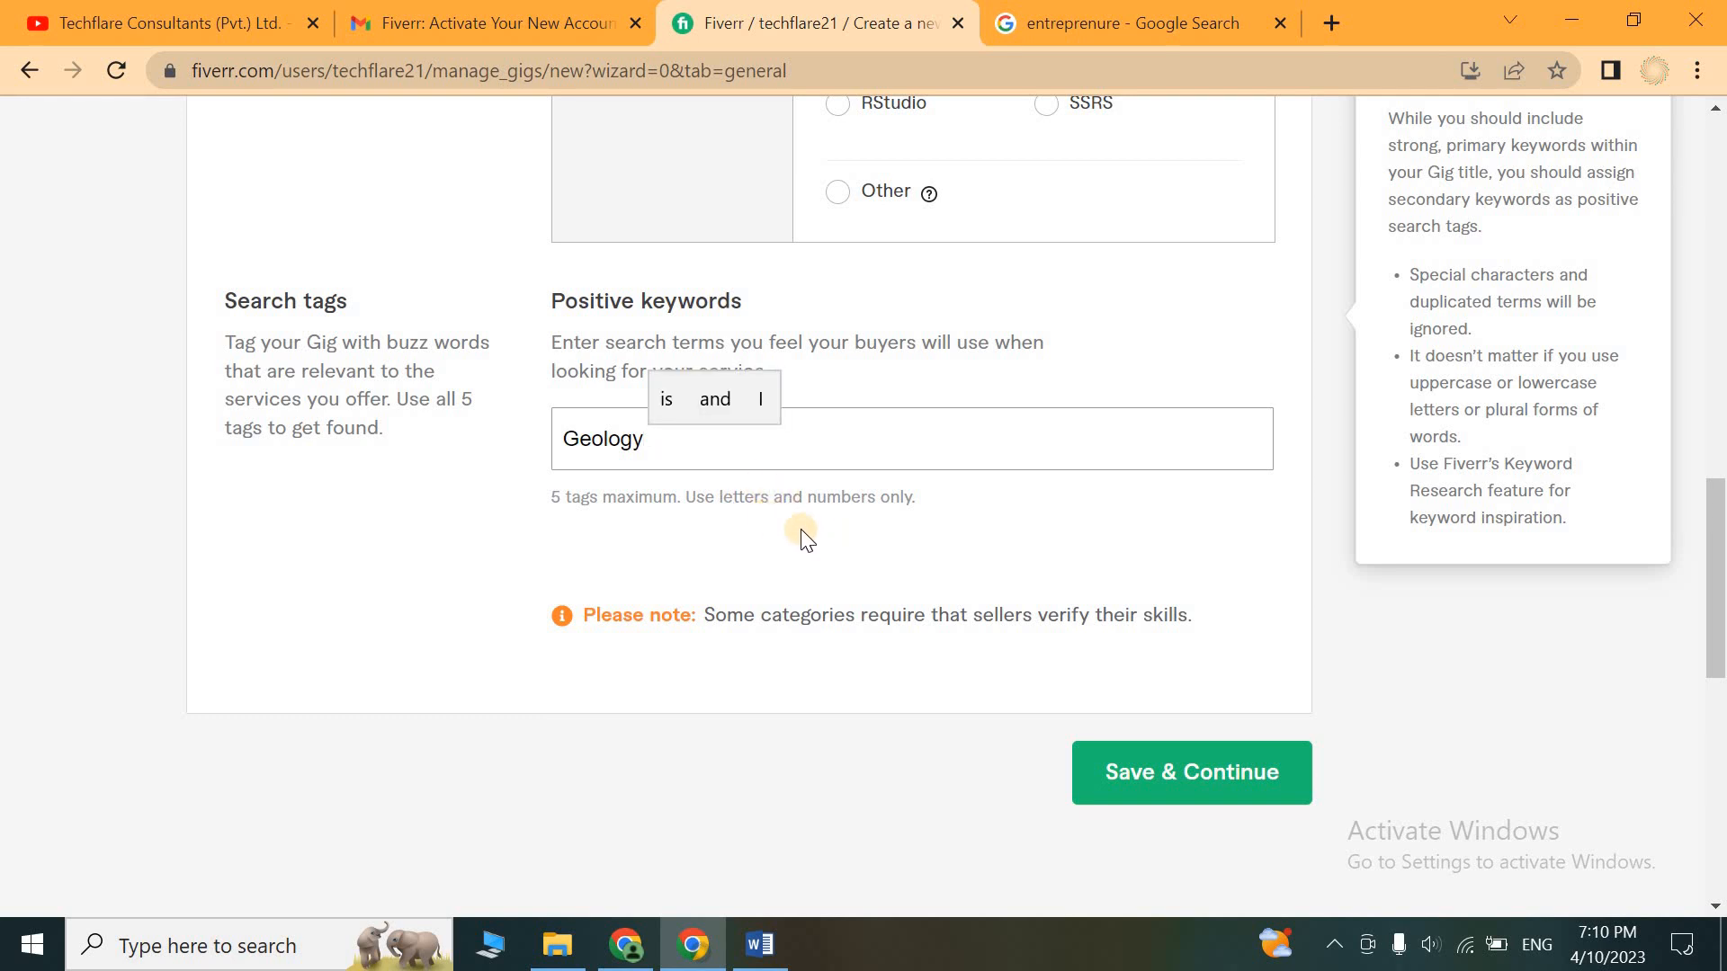
text(map)
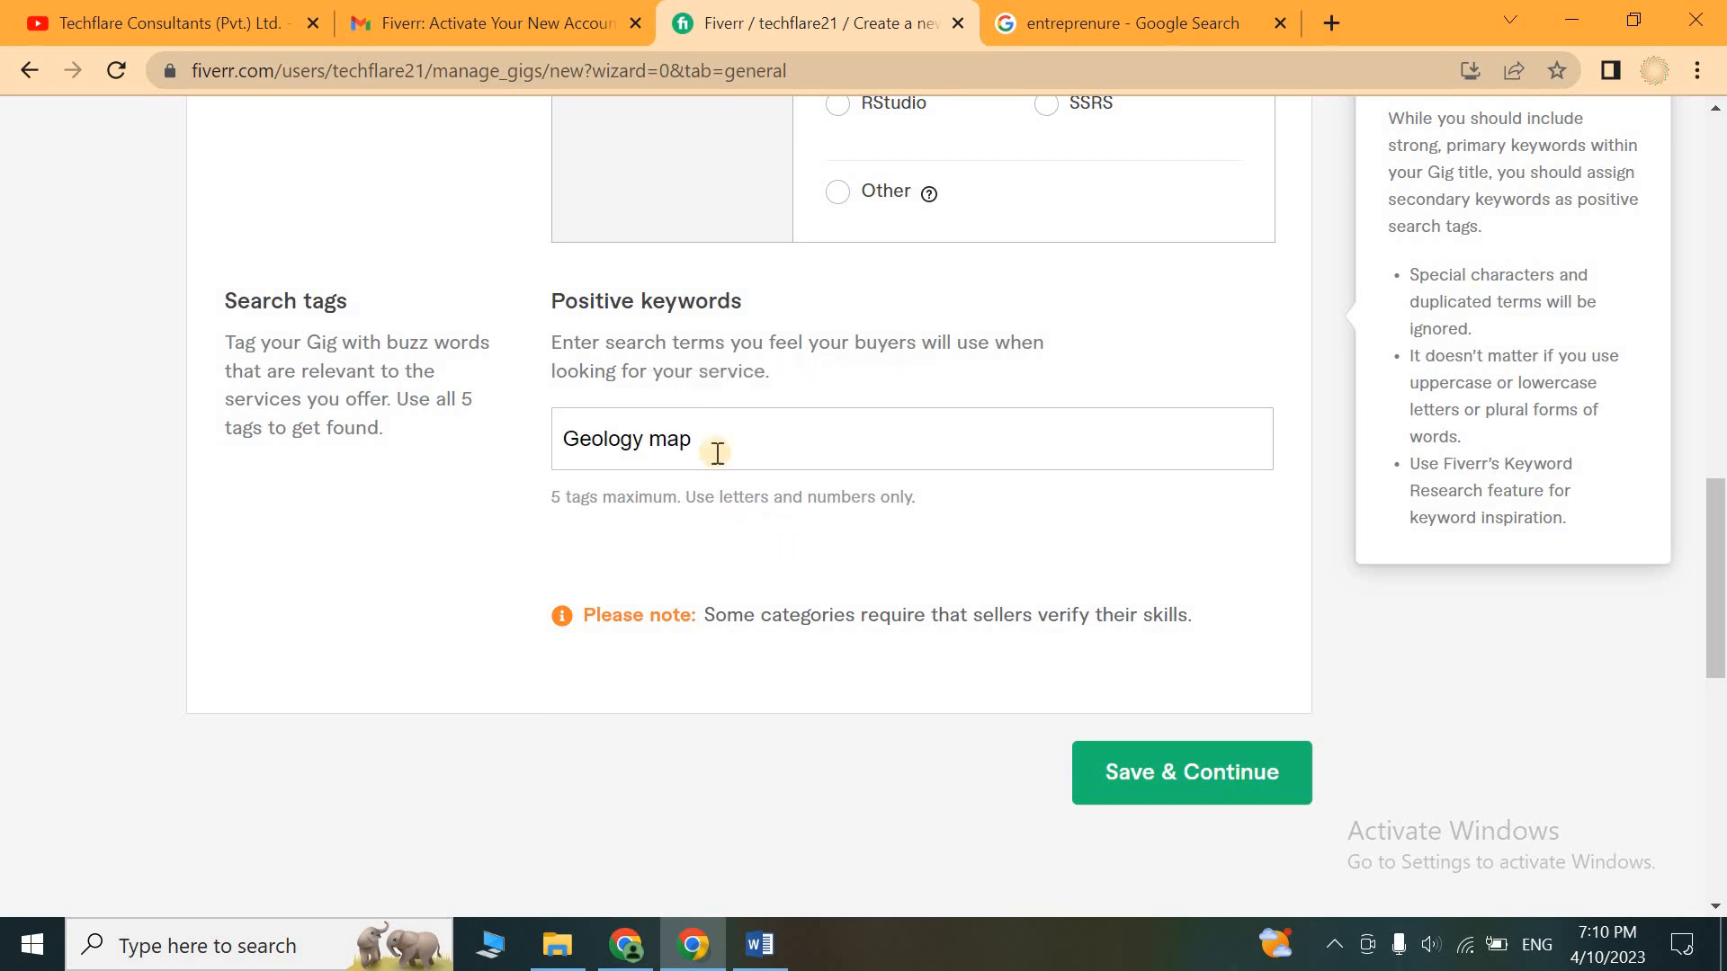
drag(500, 447, 526, 453)
click(692, 438)
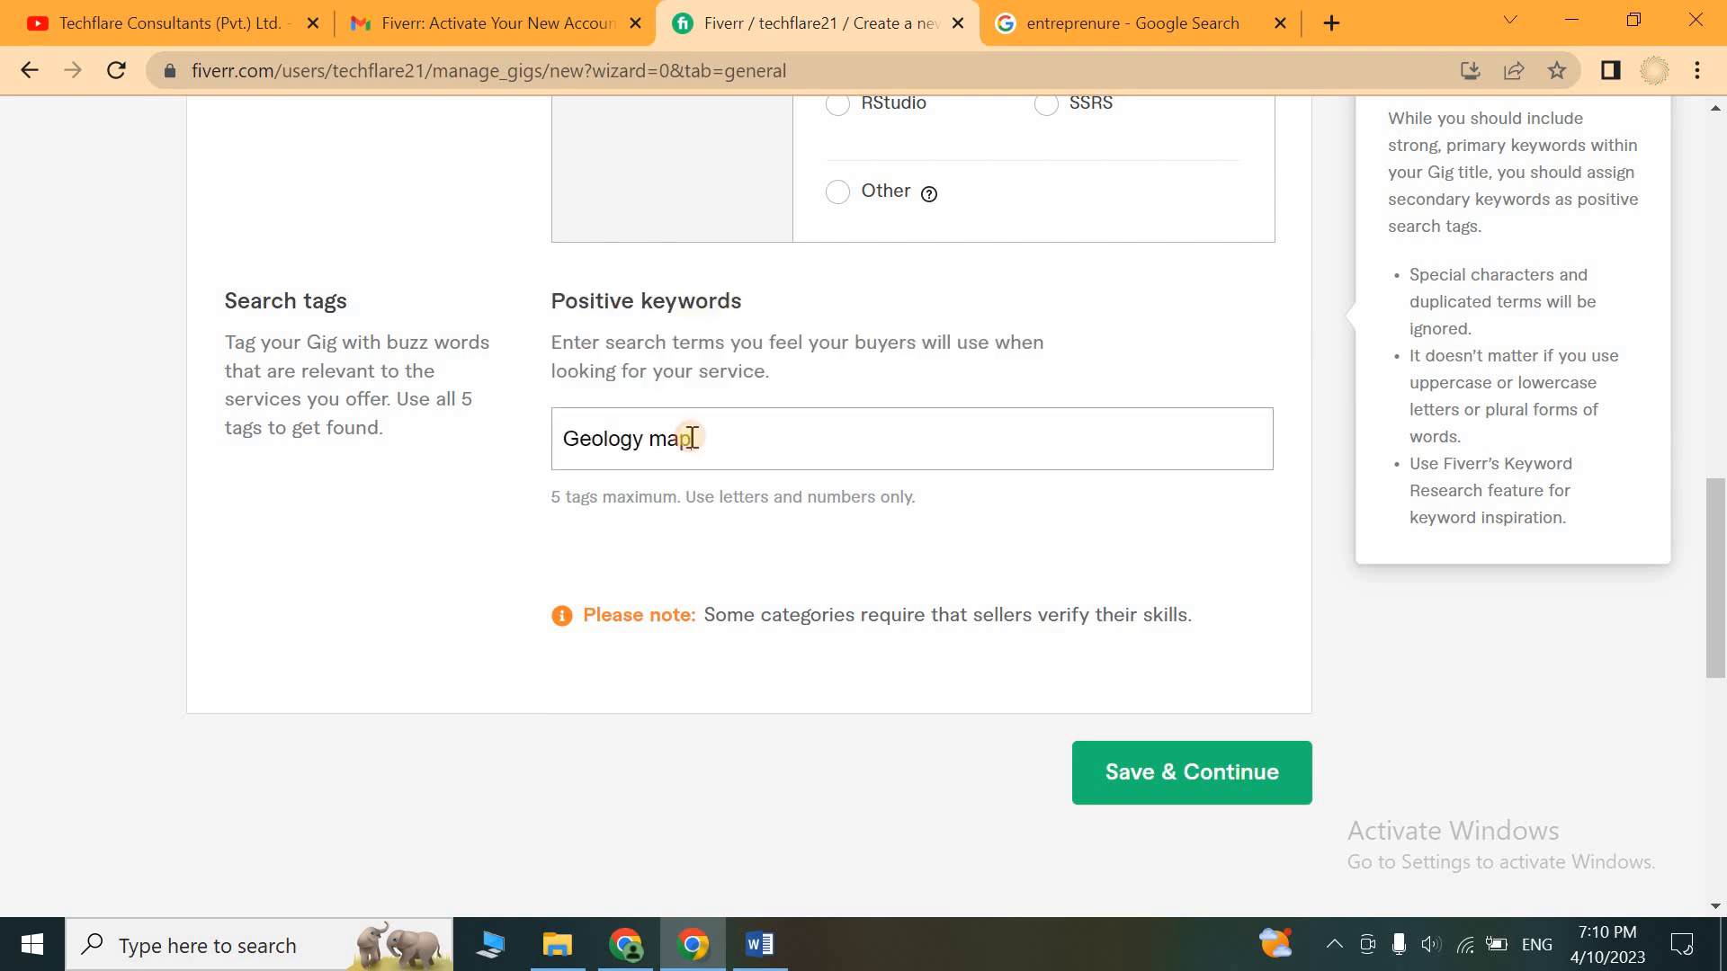
key(BackSpace)
key(BackSpace)
key(BackSpace)
key(BackSpace)
key(BackSpace)
key(BackSpace)
key(BackSpace)
key(BackSpace)
key(BackSpace)
key(BackSpace)
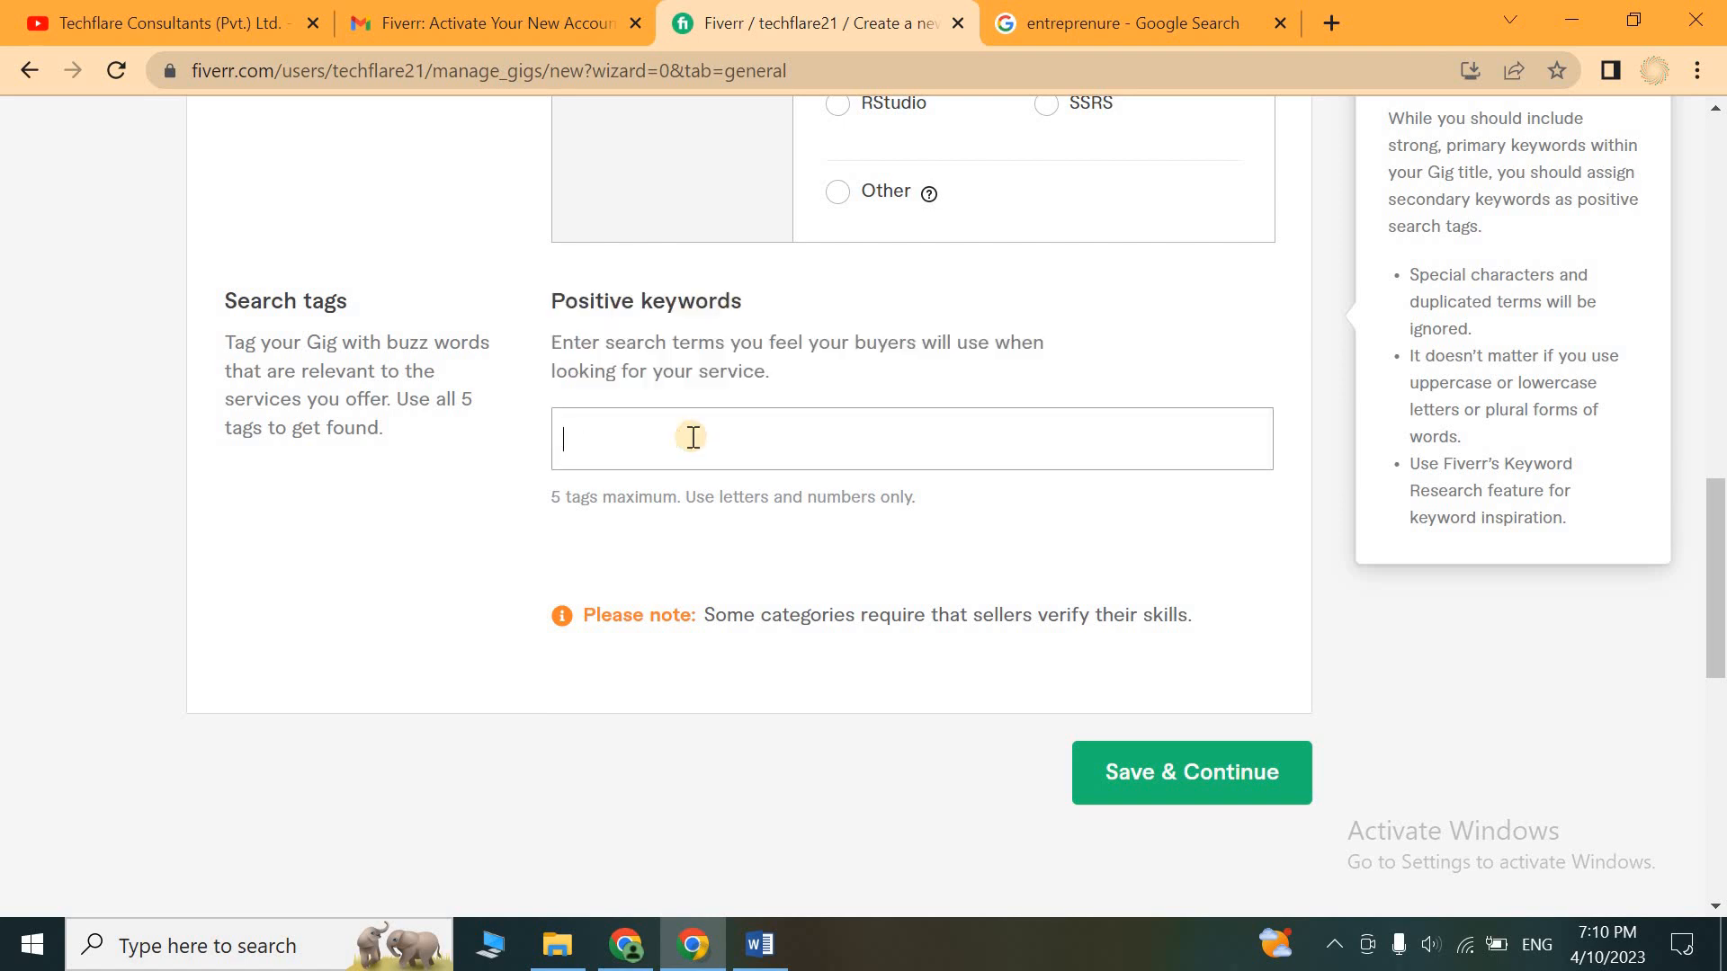
text(ma)
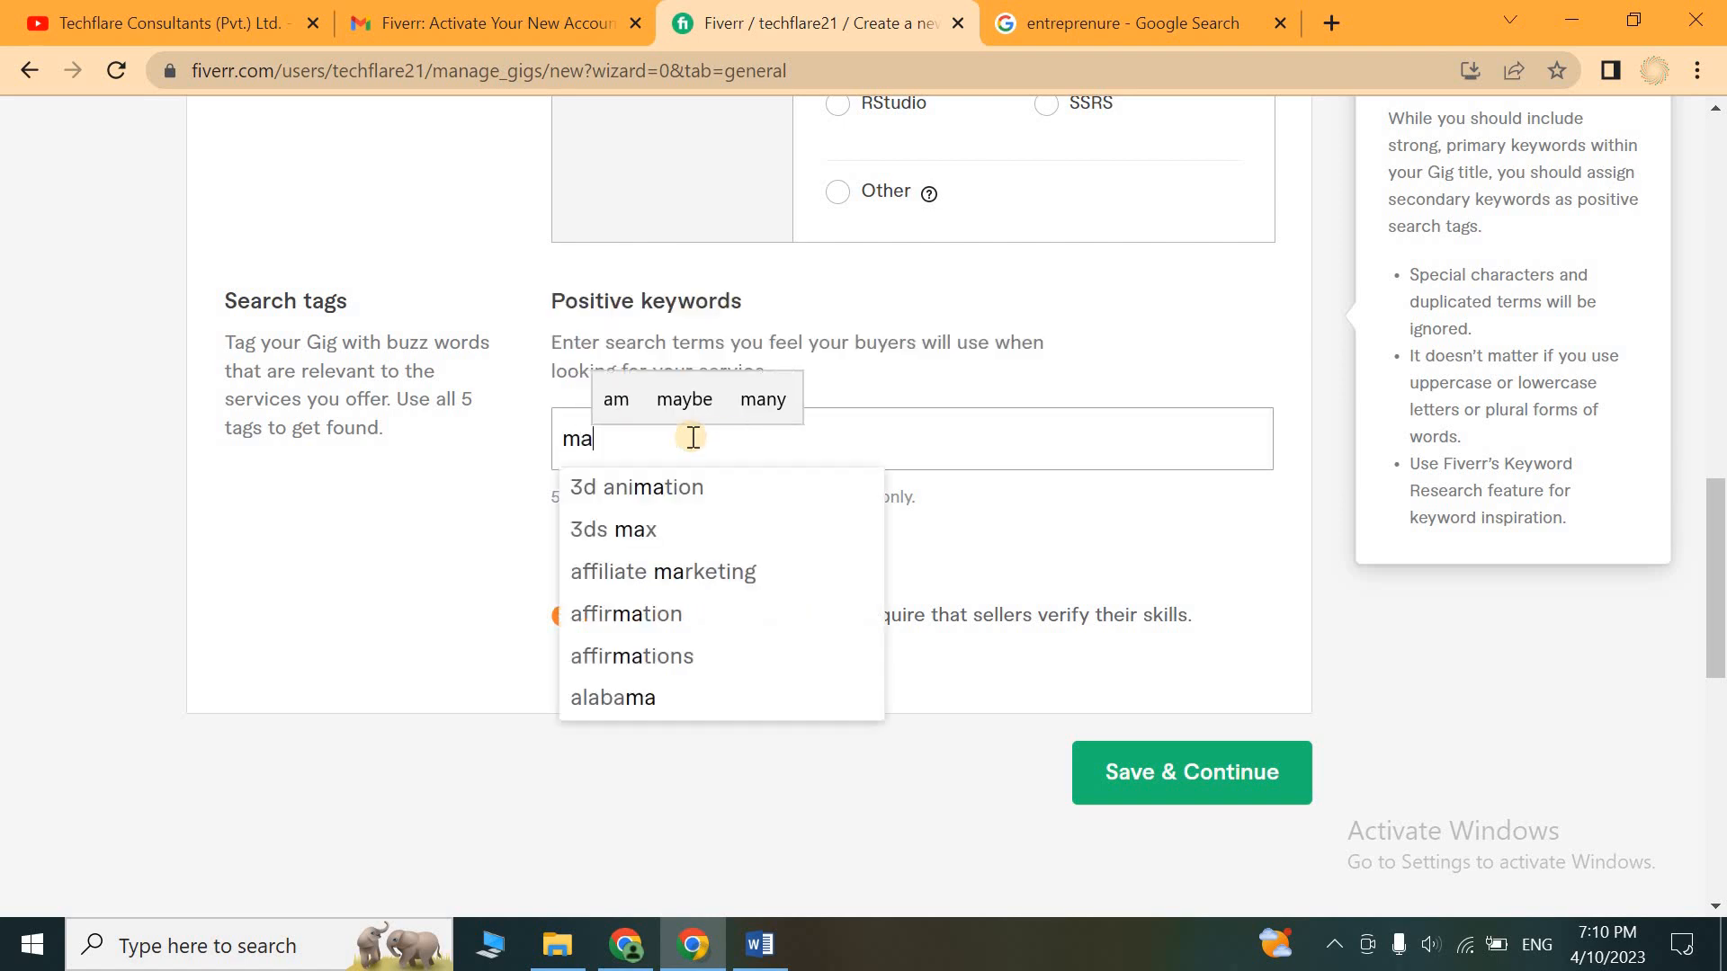
text(p)
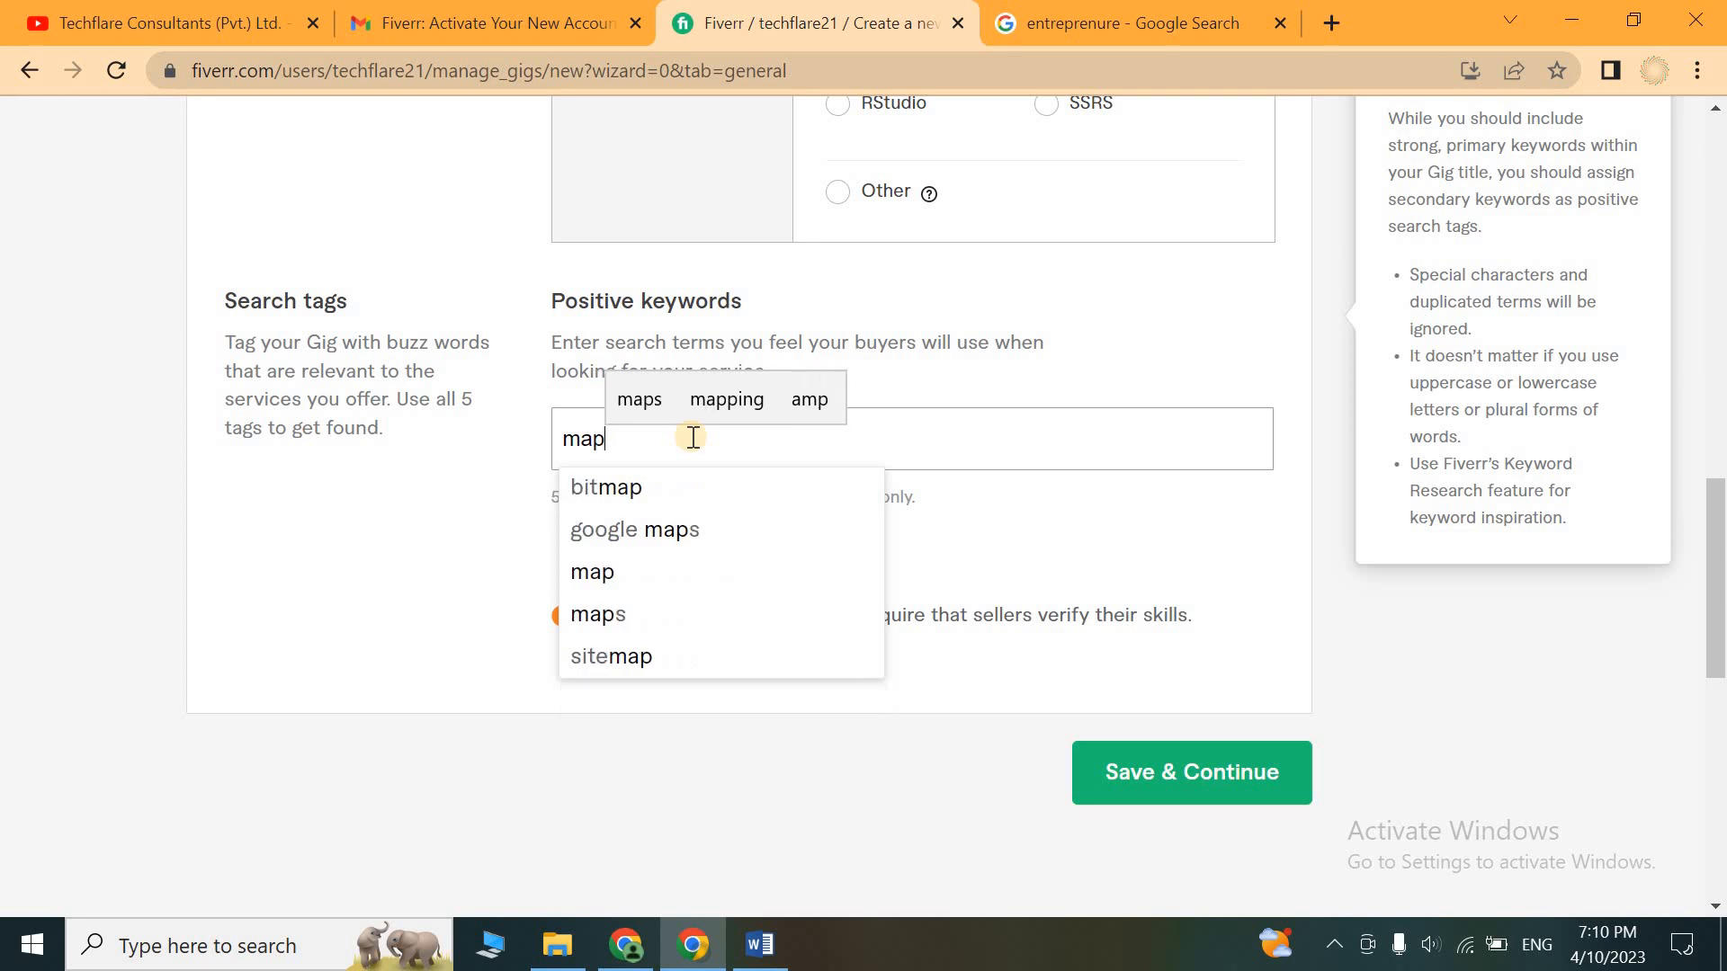
click(636, 574)
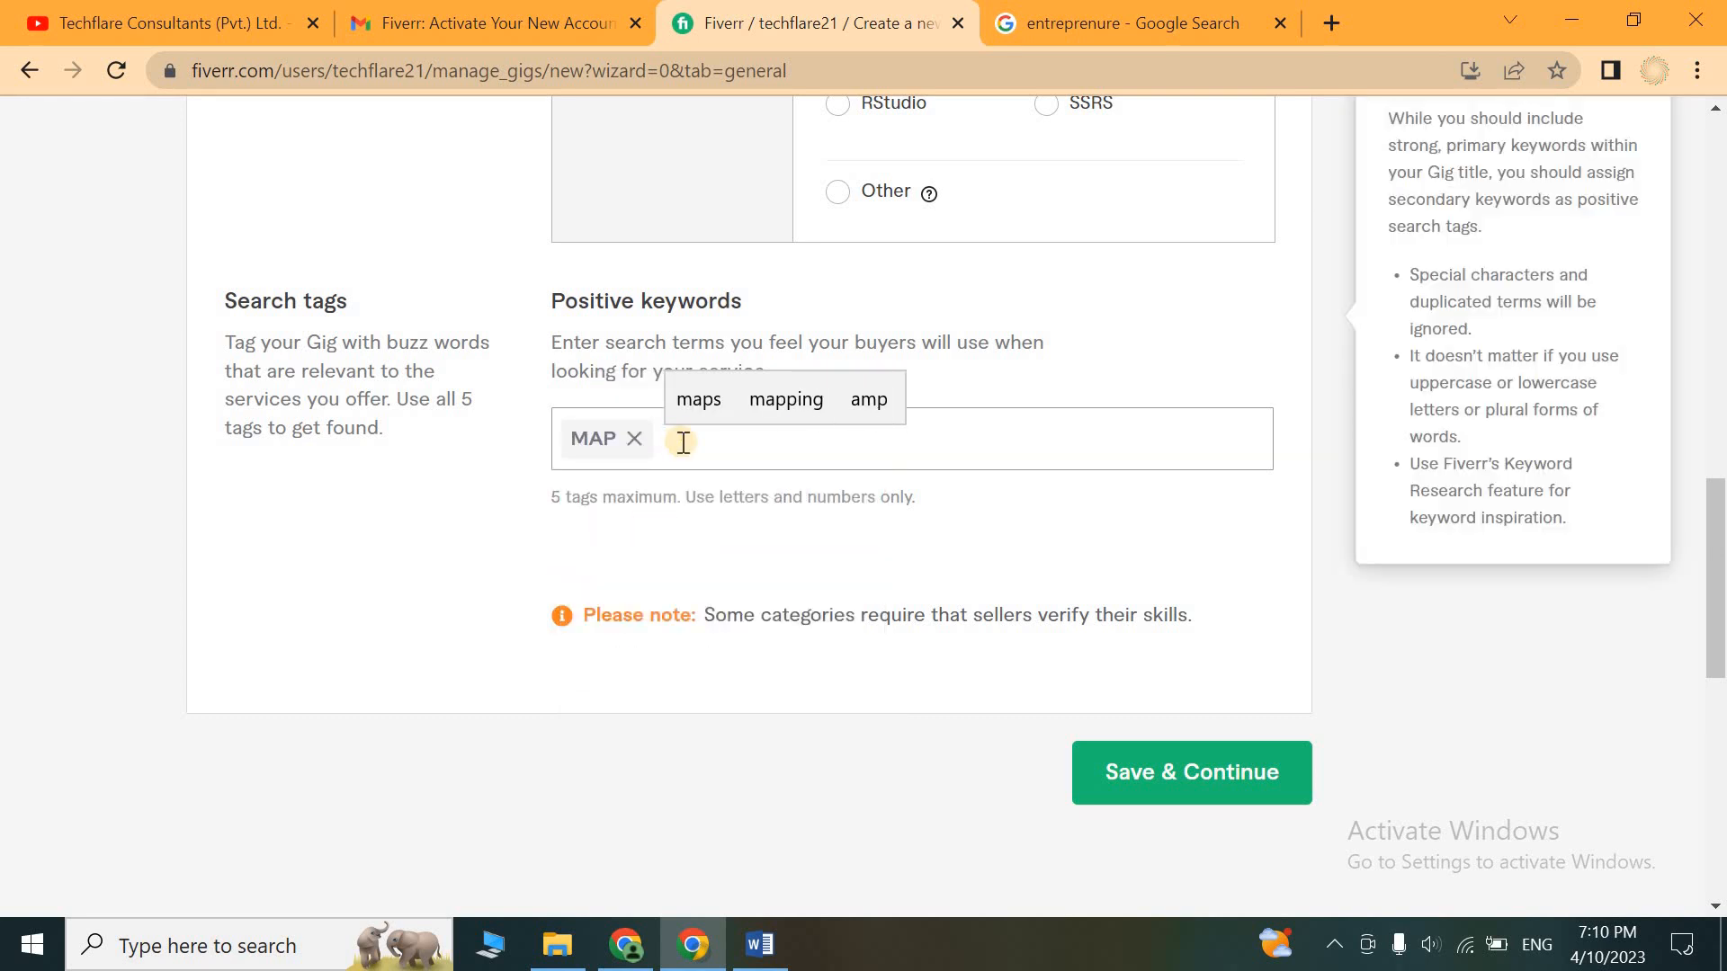
Step: Type 'geo' and add GEOGRAPHY from the suggestions as a search tag
text(geo)
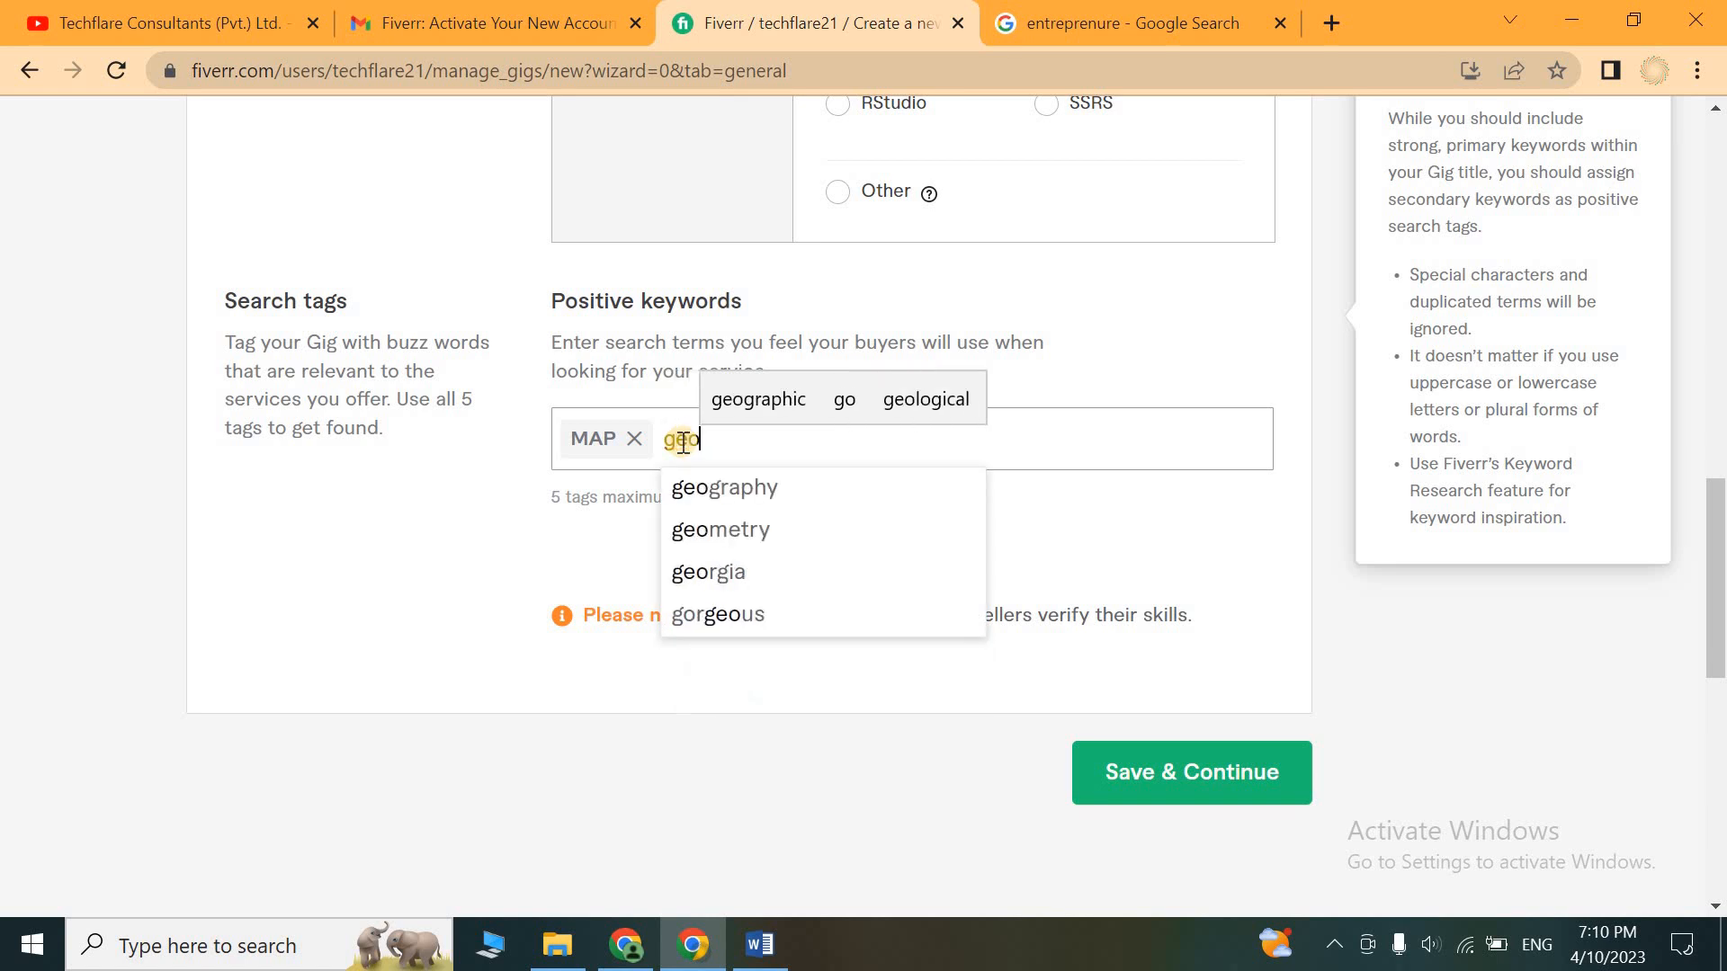
text(l)
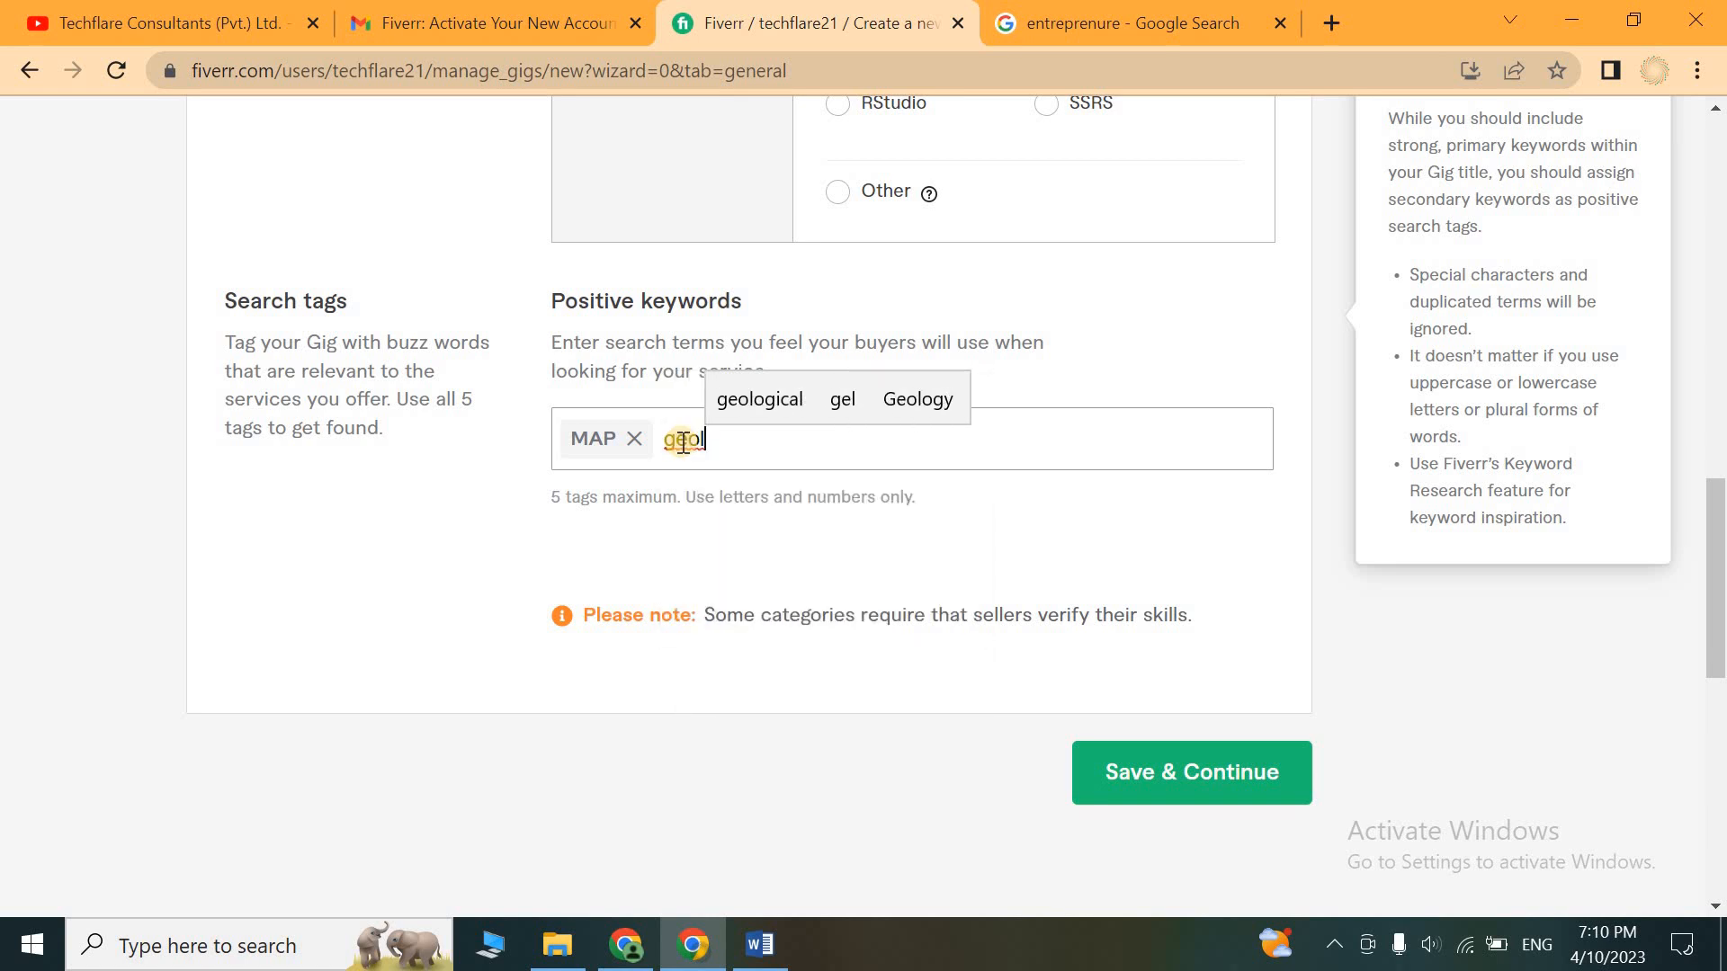
key(BackSpace)
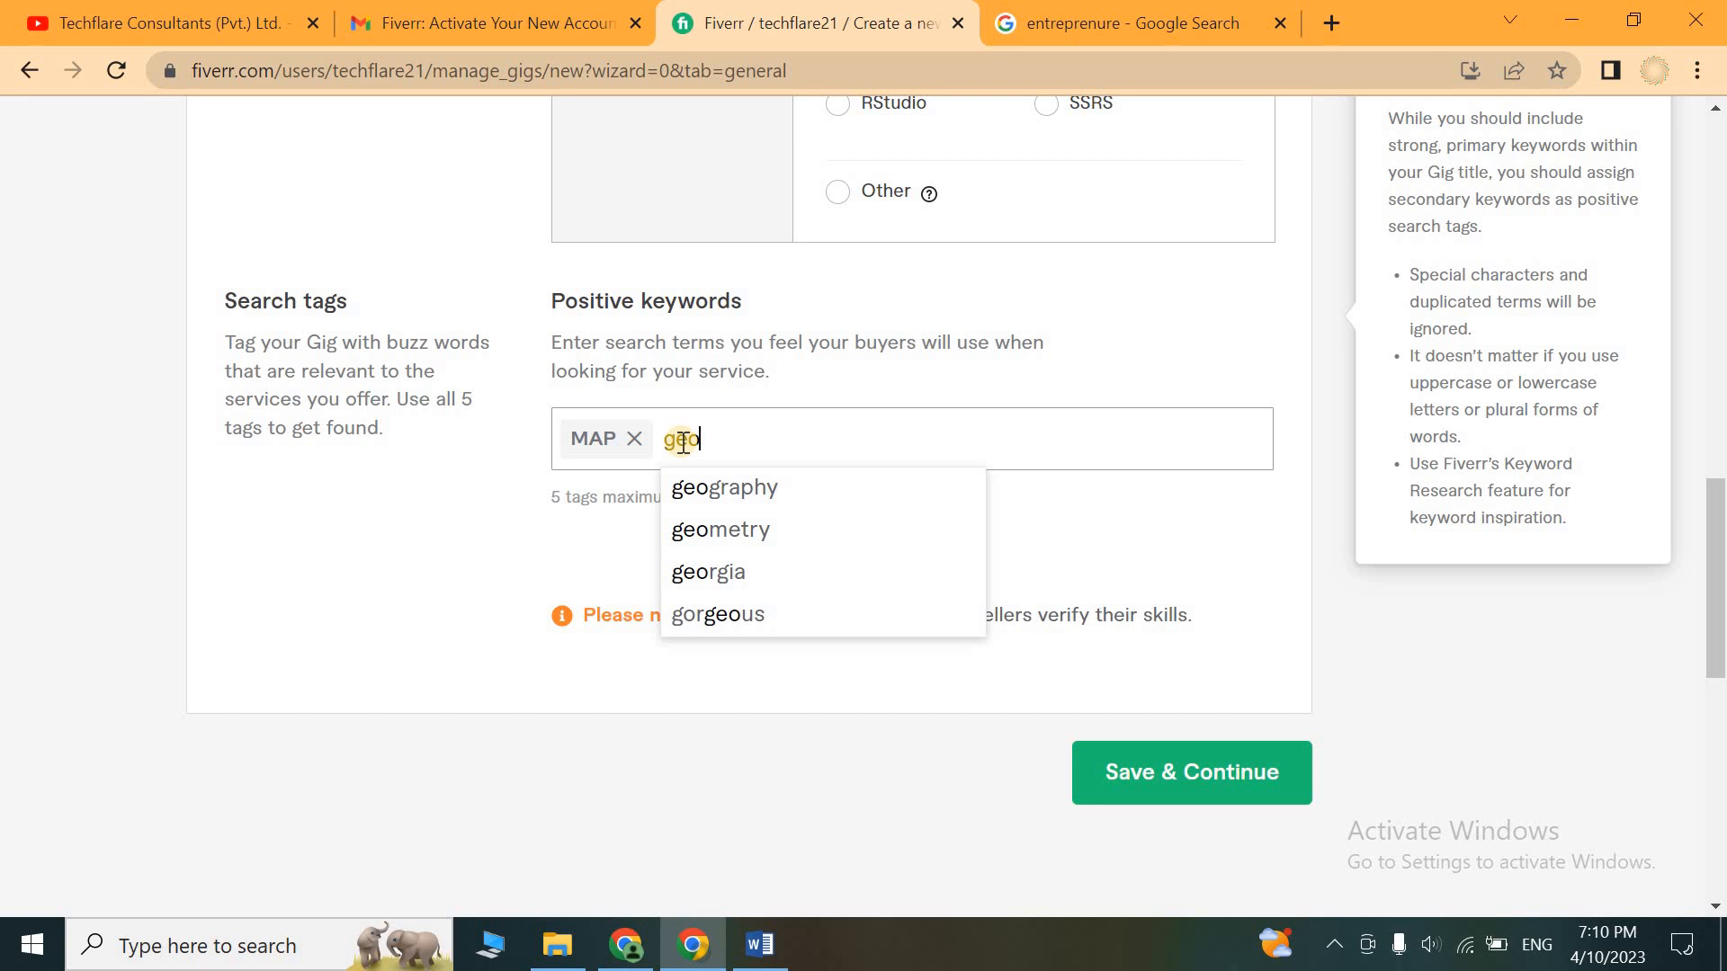
click(765, 488)
scroll(765, 441, up, 15)
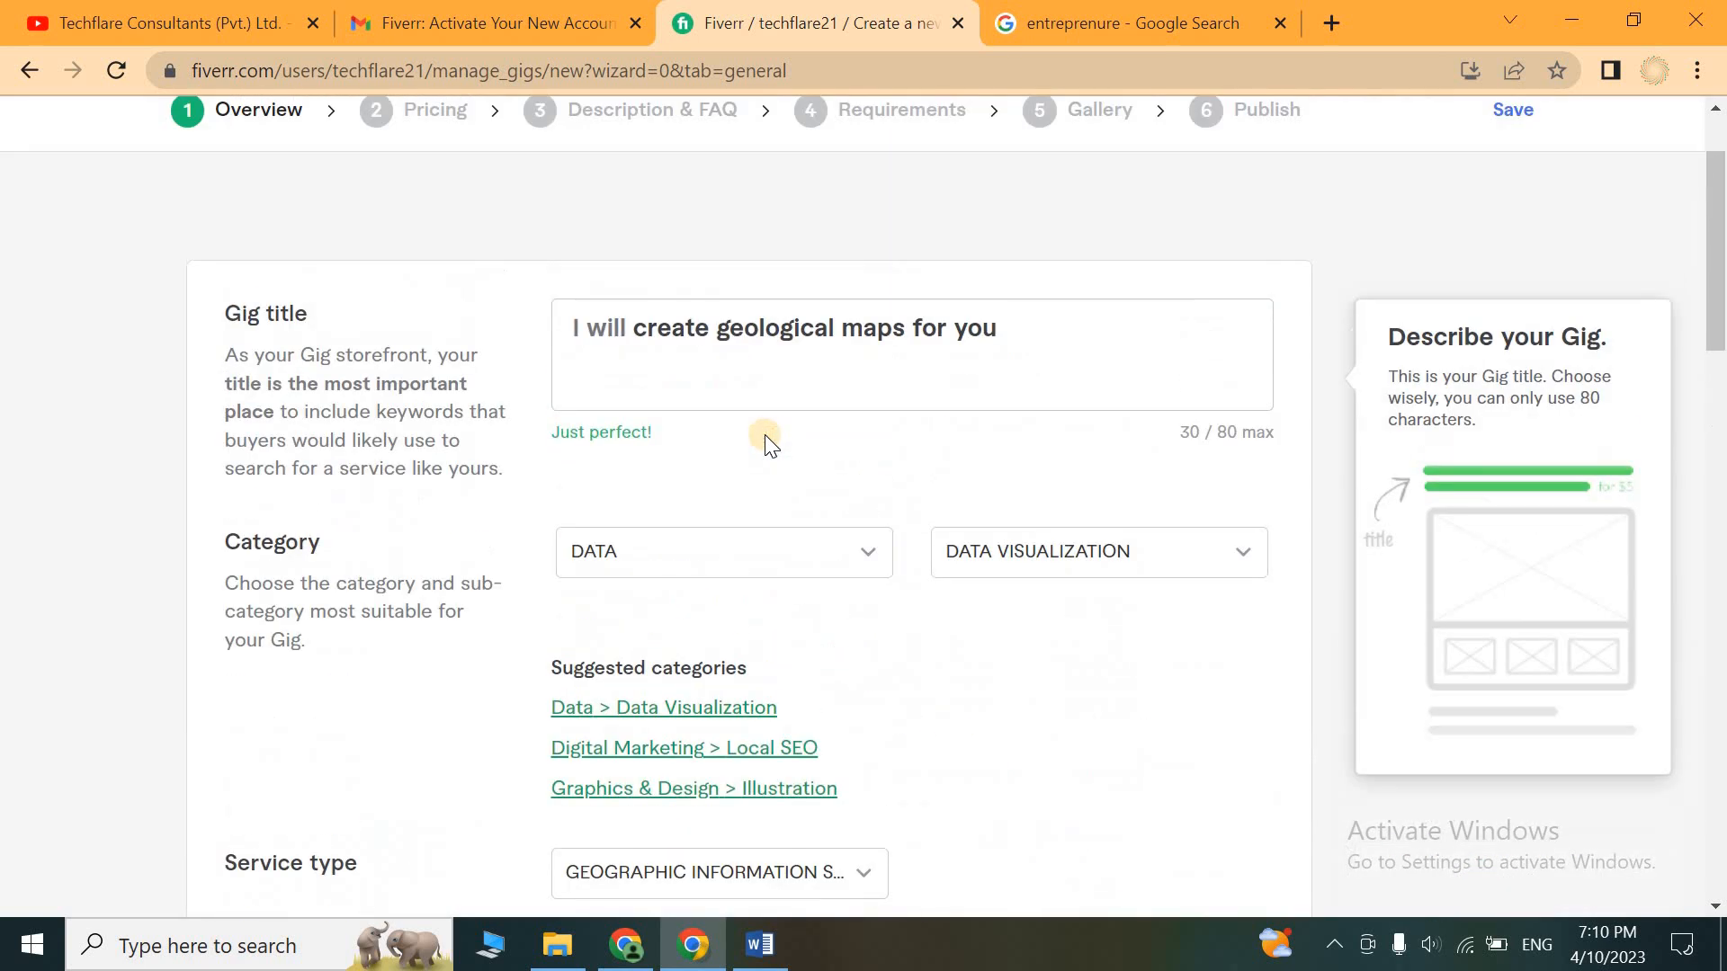
scroll(867, 374, down, 15)
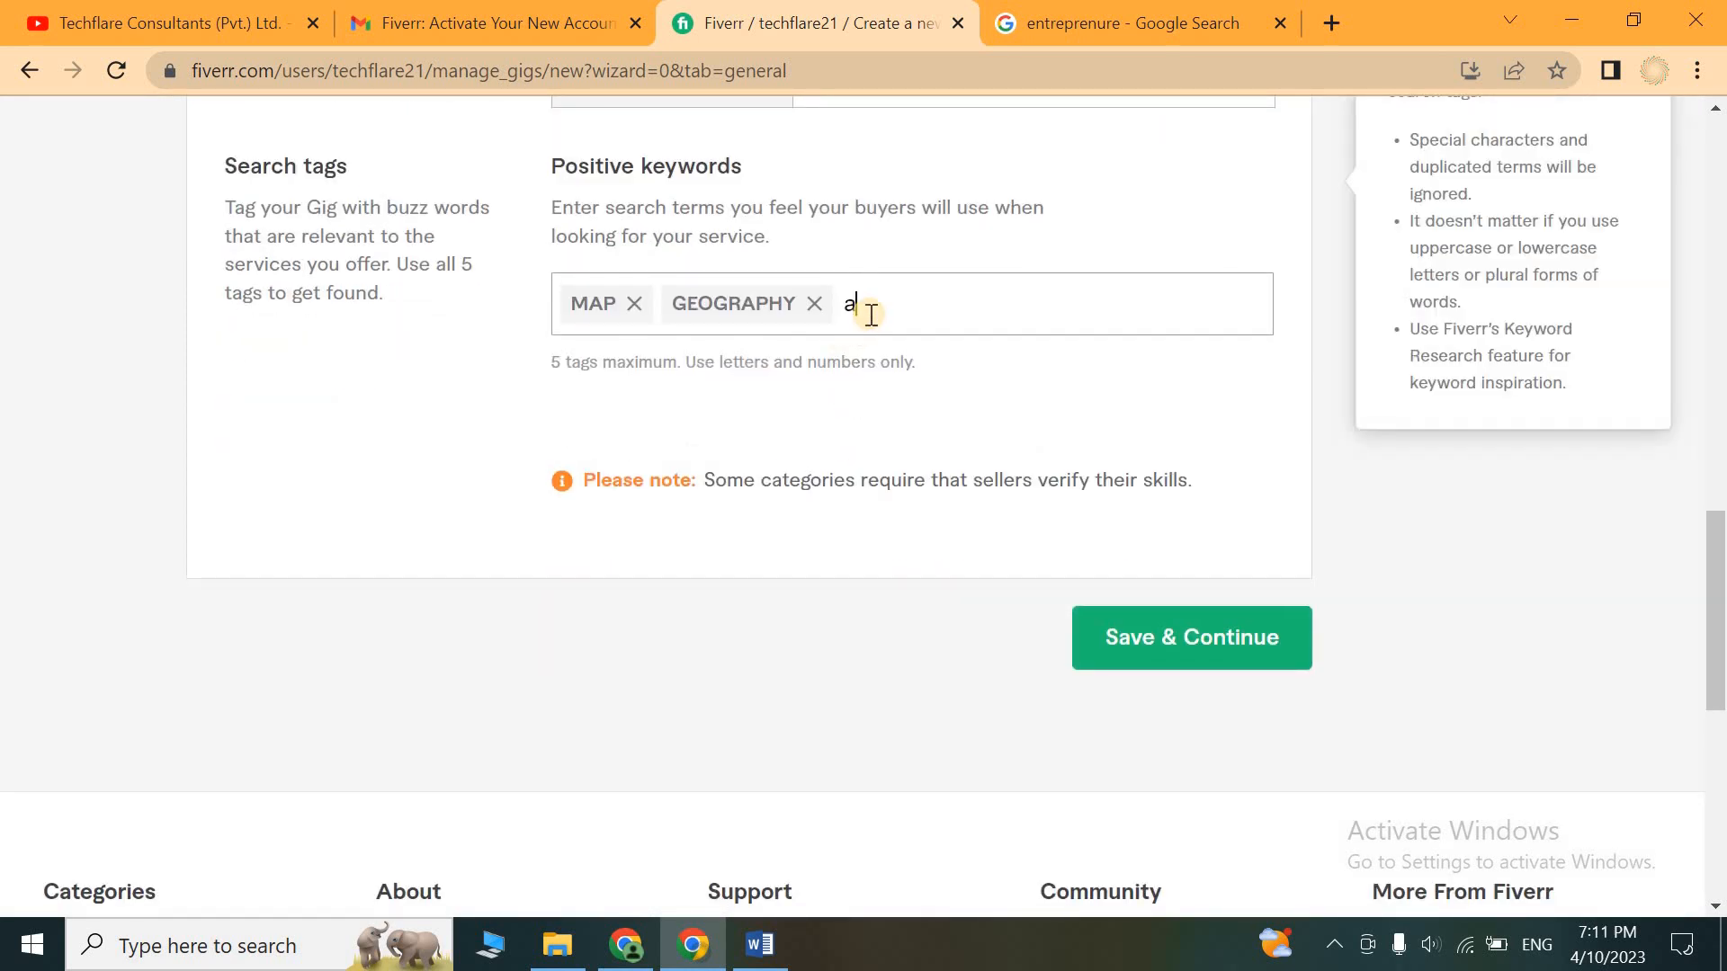
Step: Try 'arc', 'gis' and 'digit' as keywords, then clear each unfinished entry
text(rc)
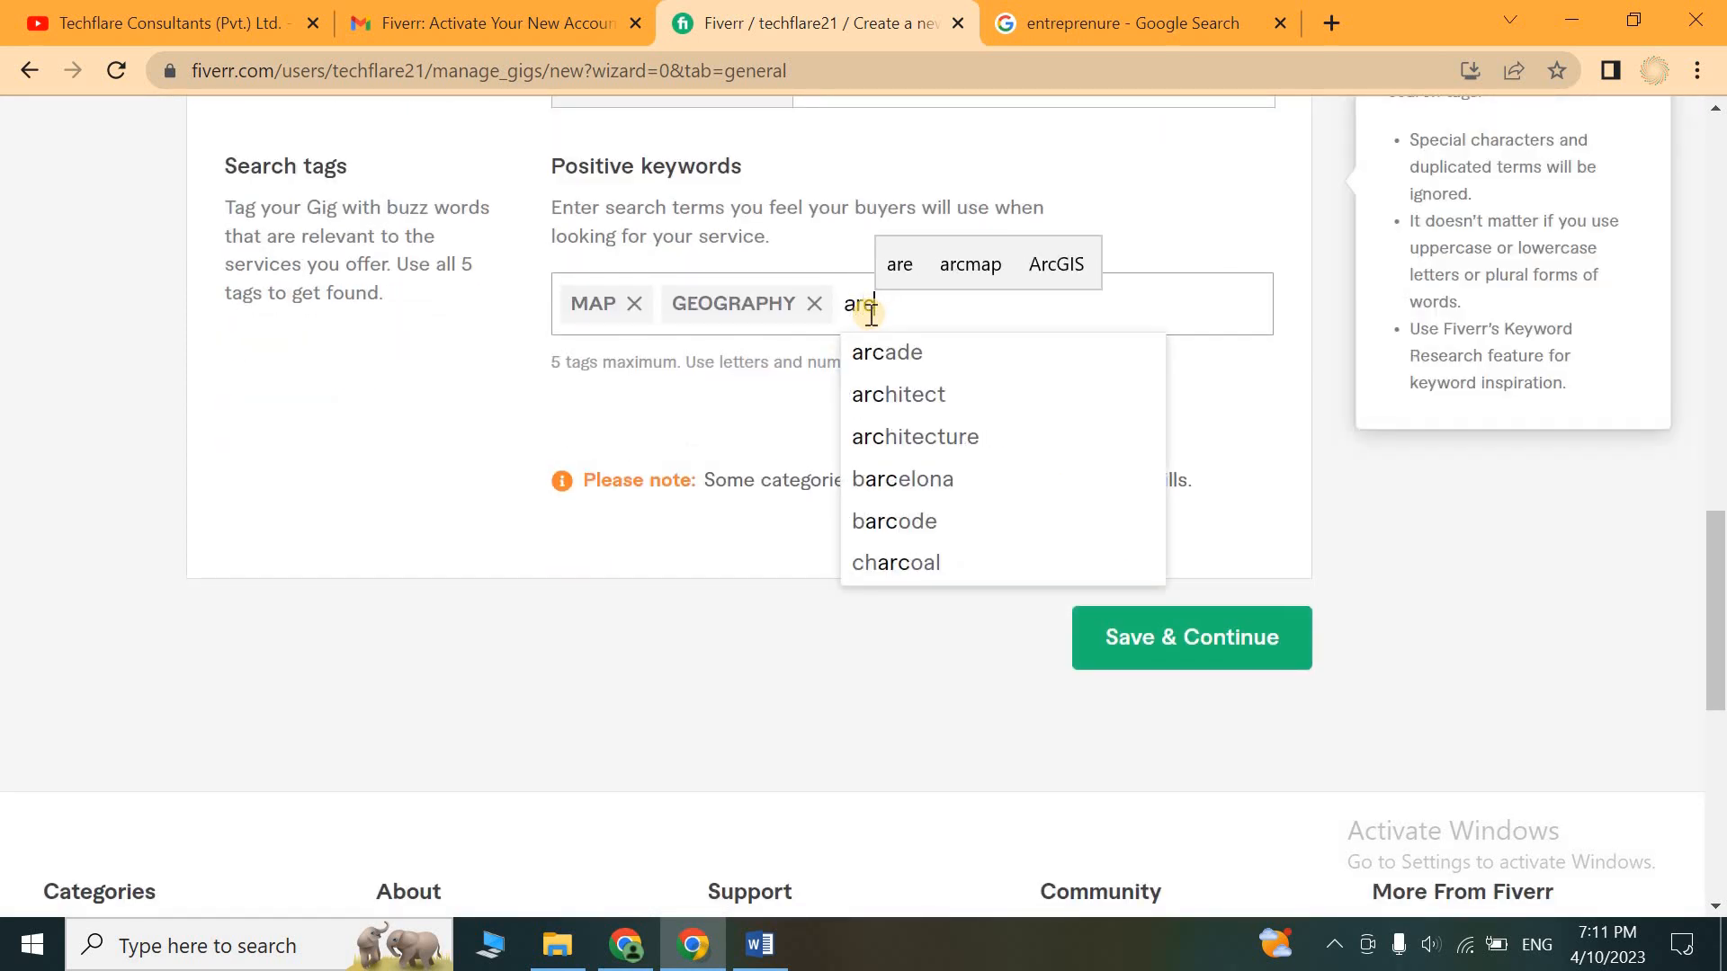
text(g)
key(BackSpace)
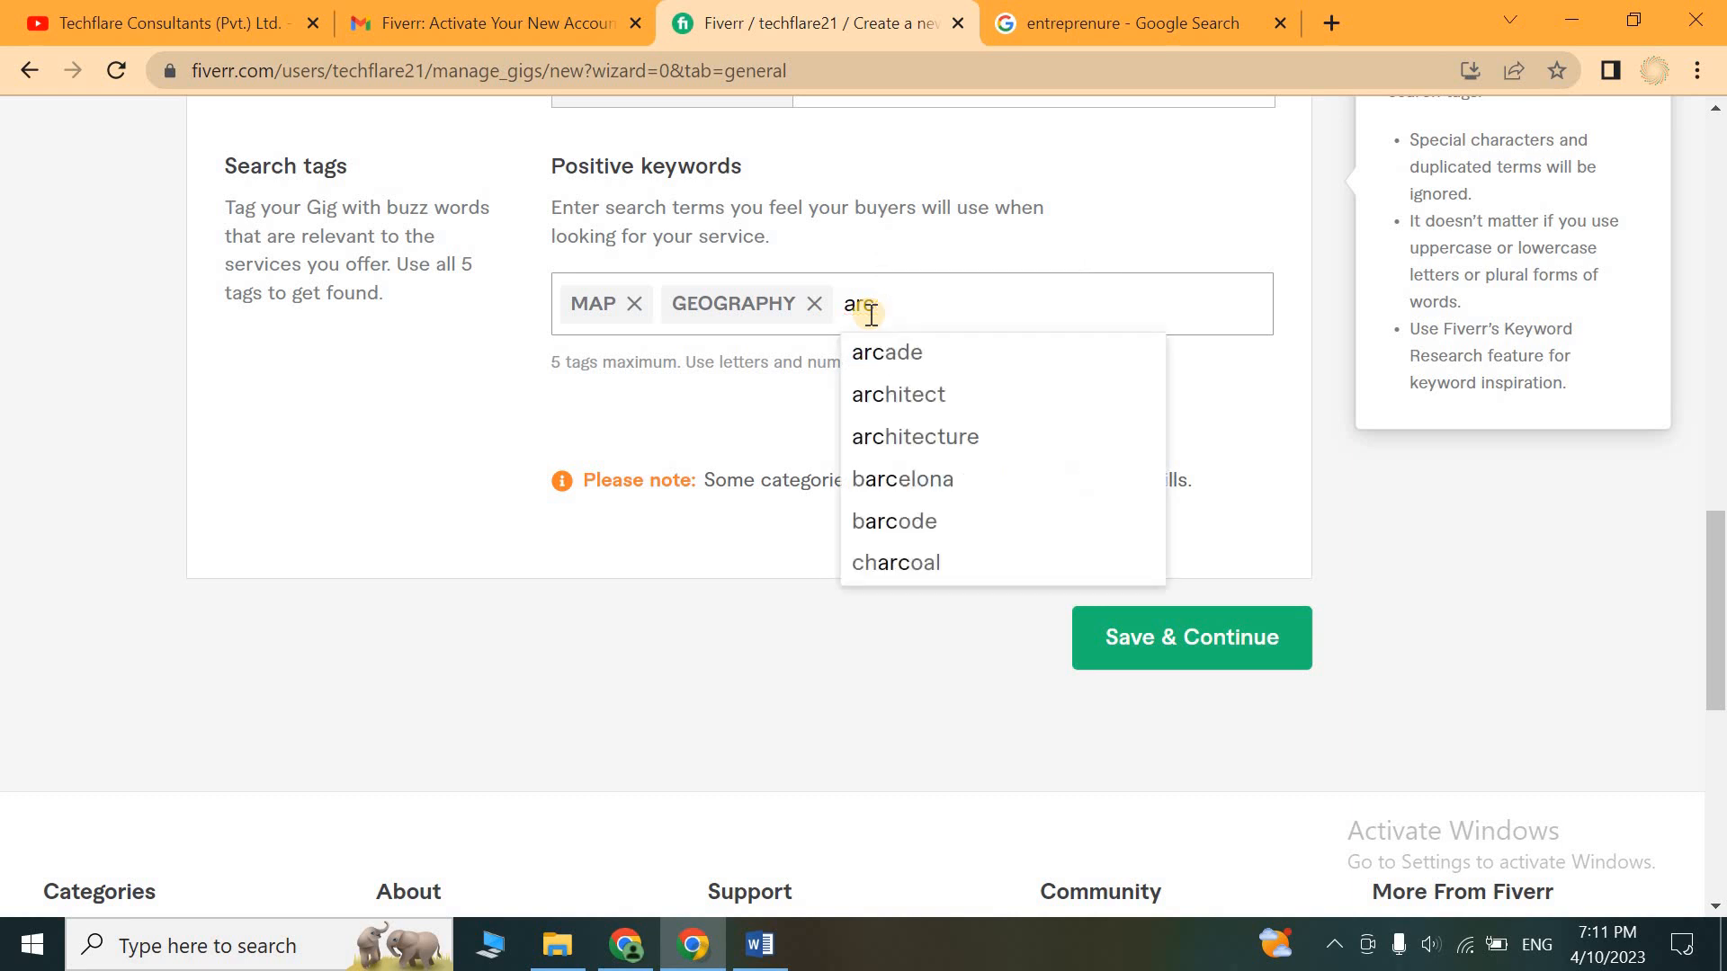
key(BackSpace)
key(BackSpace)
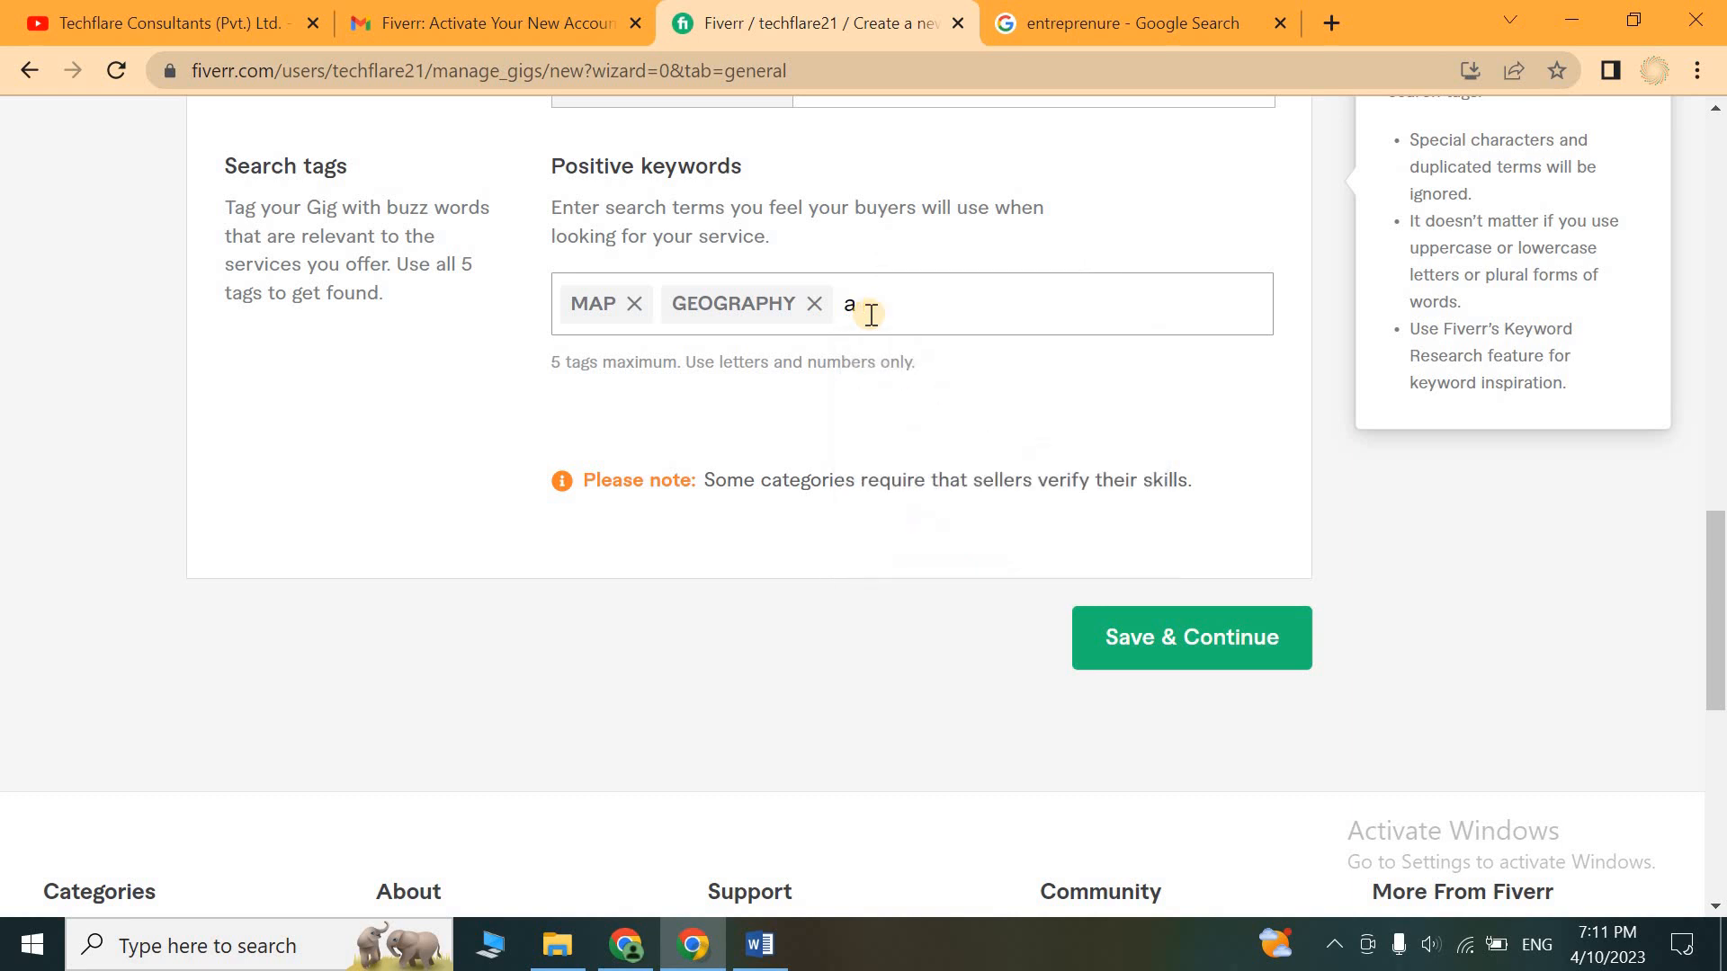
text(gi)
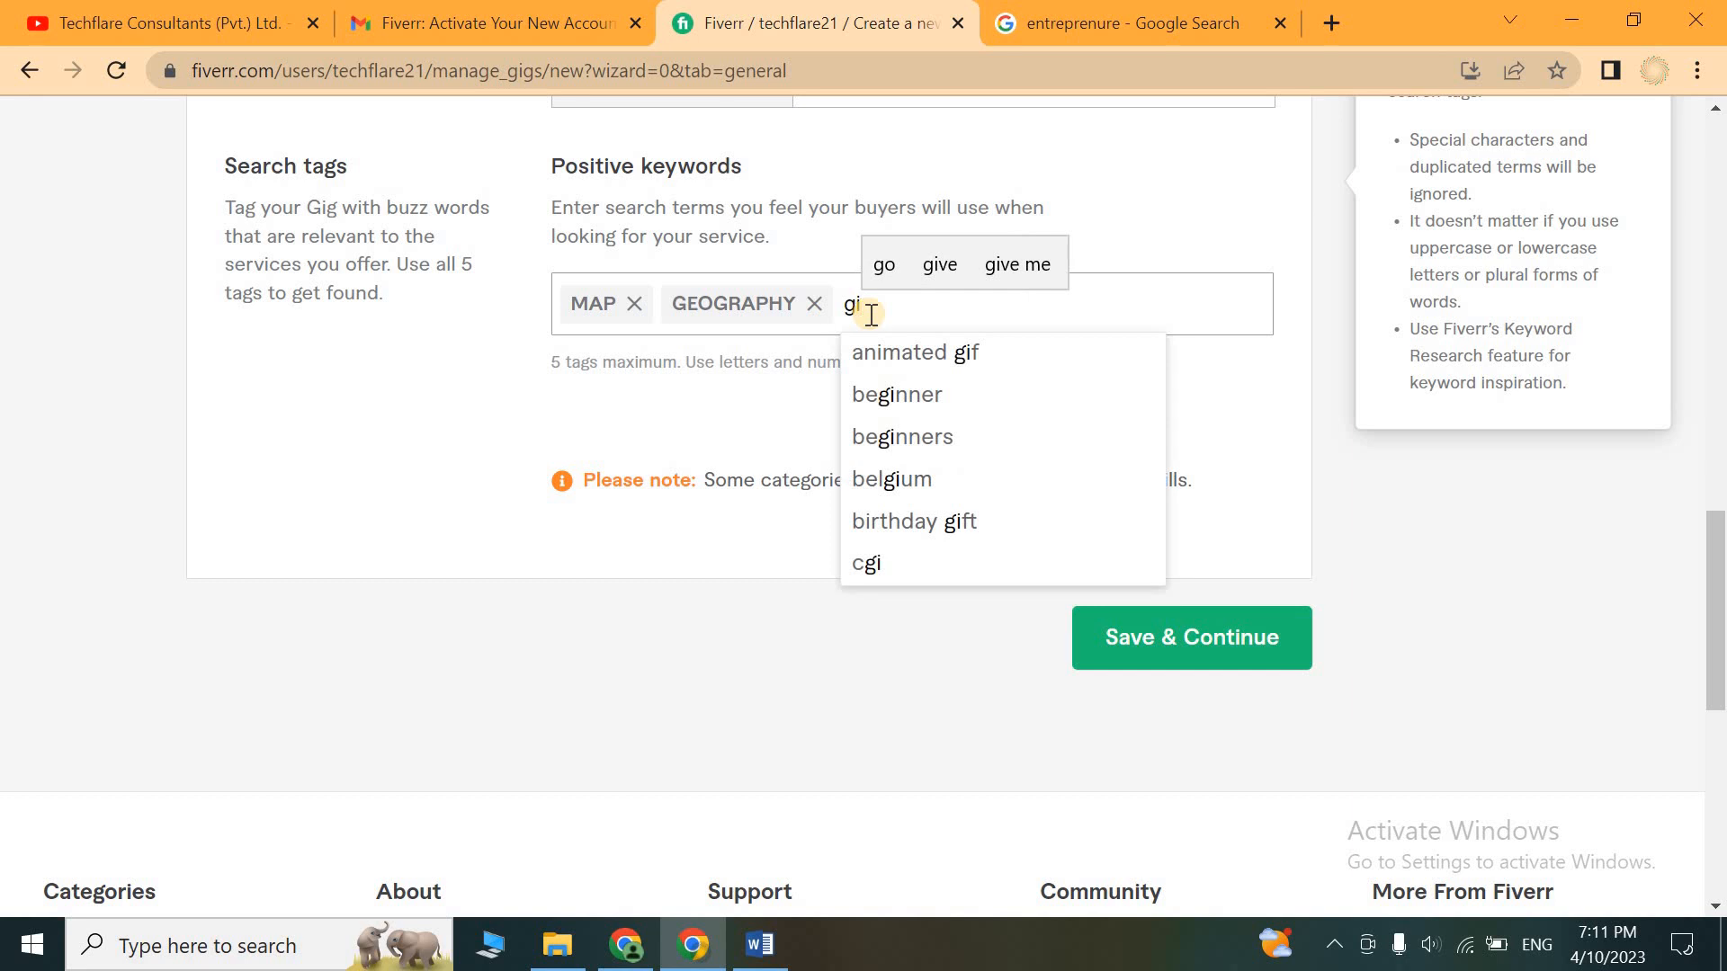
text(s)
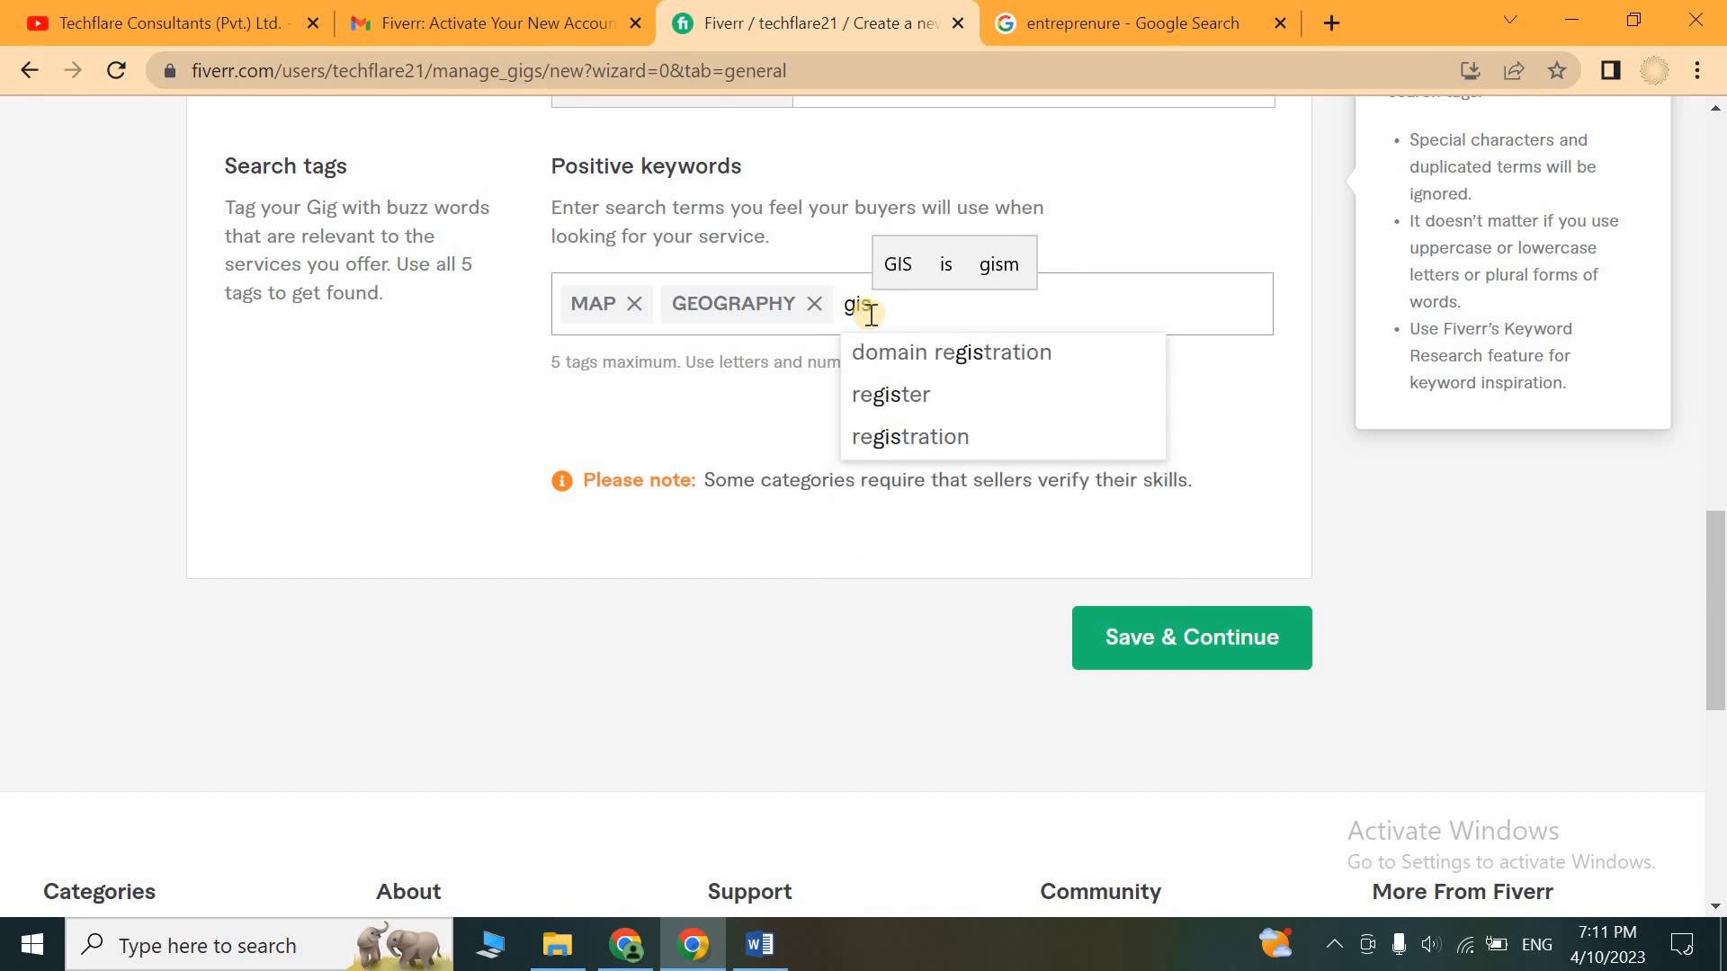
key(BackSpace)
key(BackSpace)
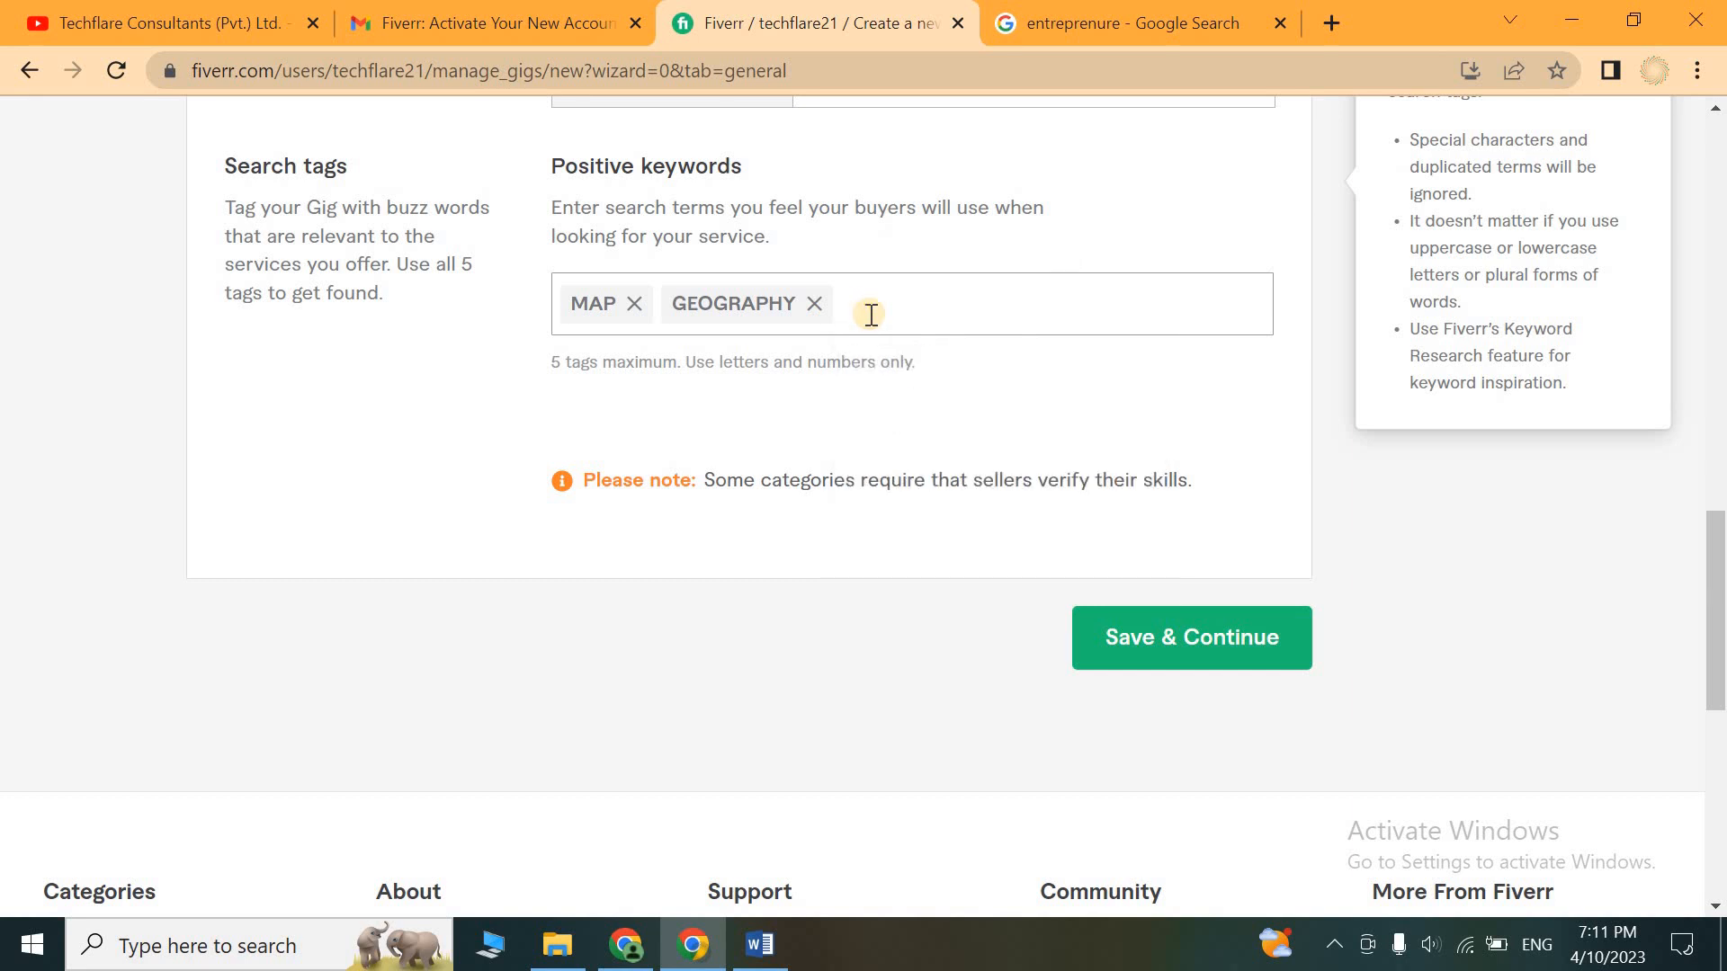
text(dig)
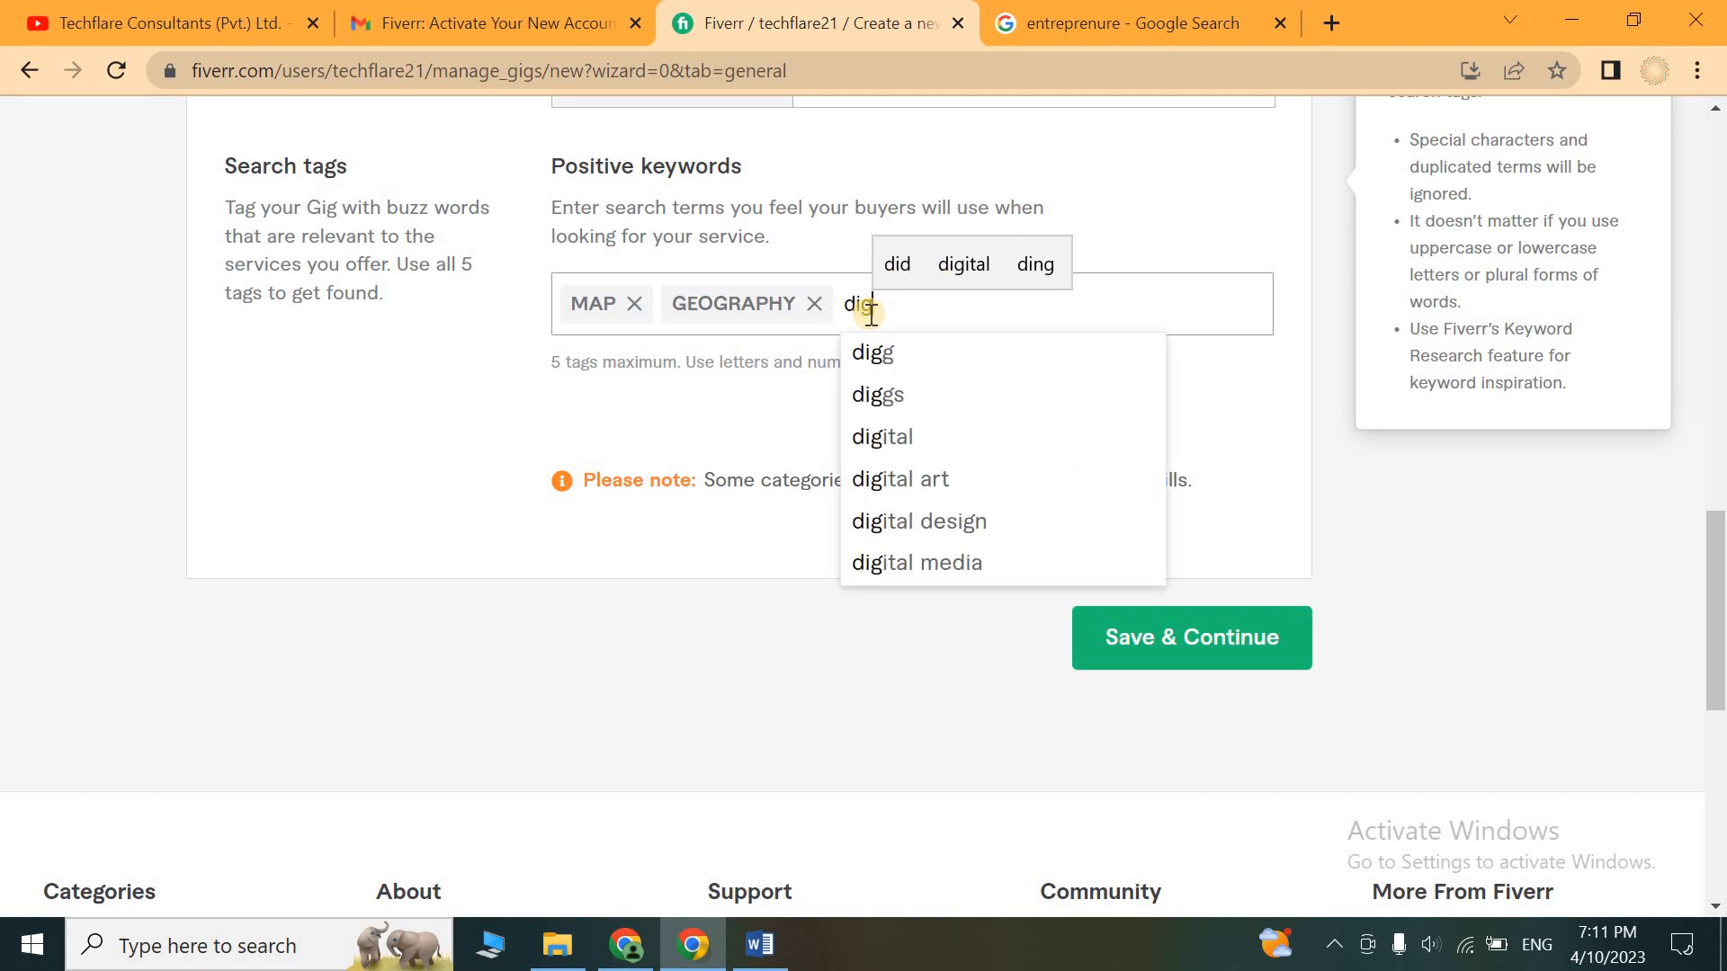
text(it)
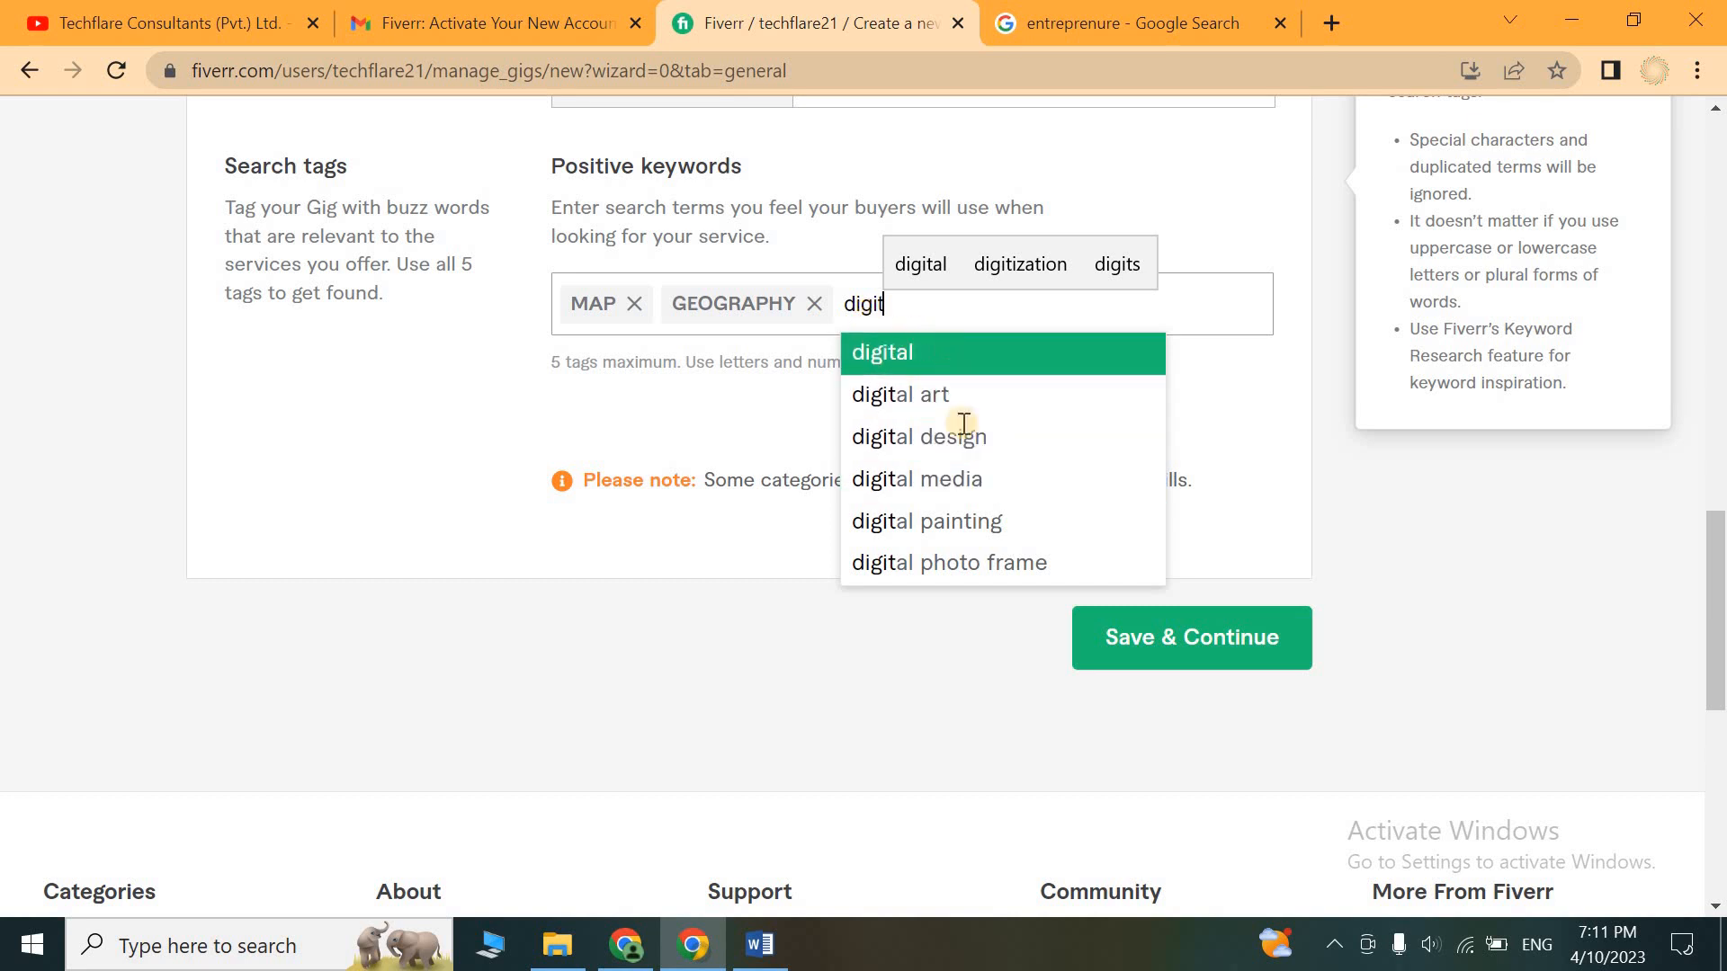
key(BackSpace)
key(BackSpace)
key(BackSpace)
key(BackSpace)
key(BackSpace)
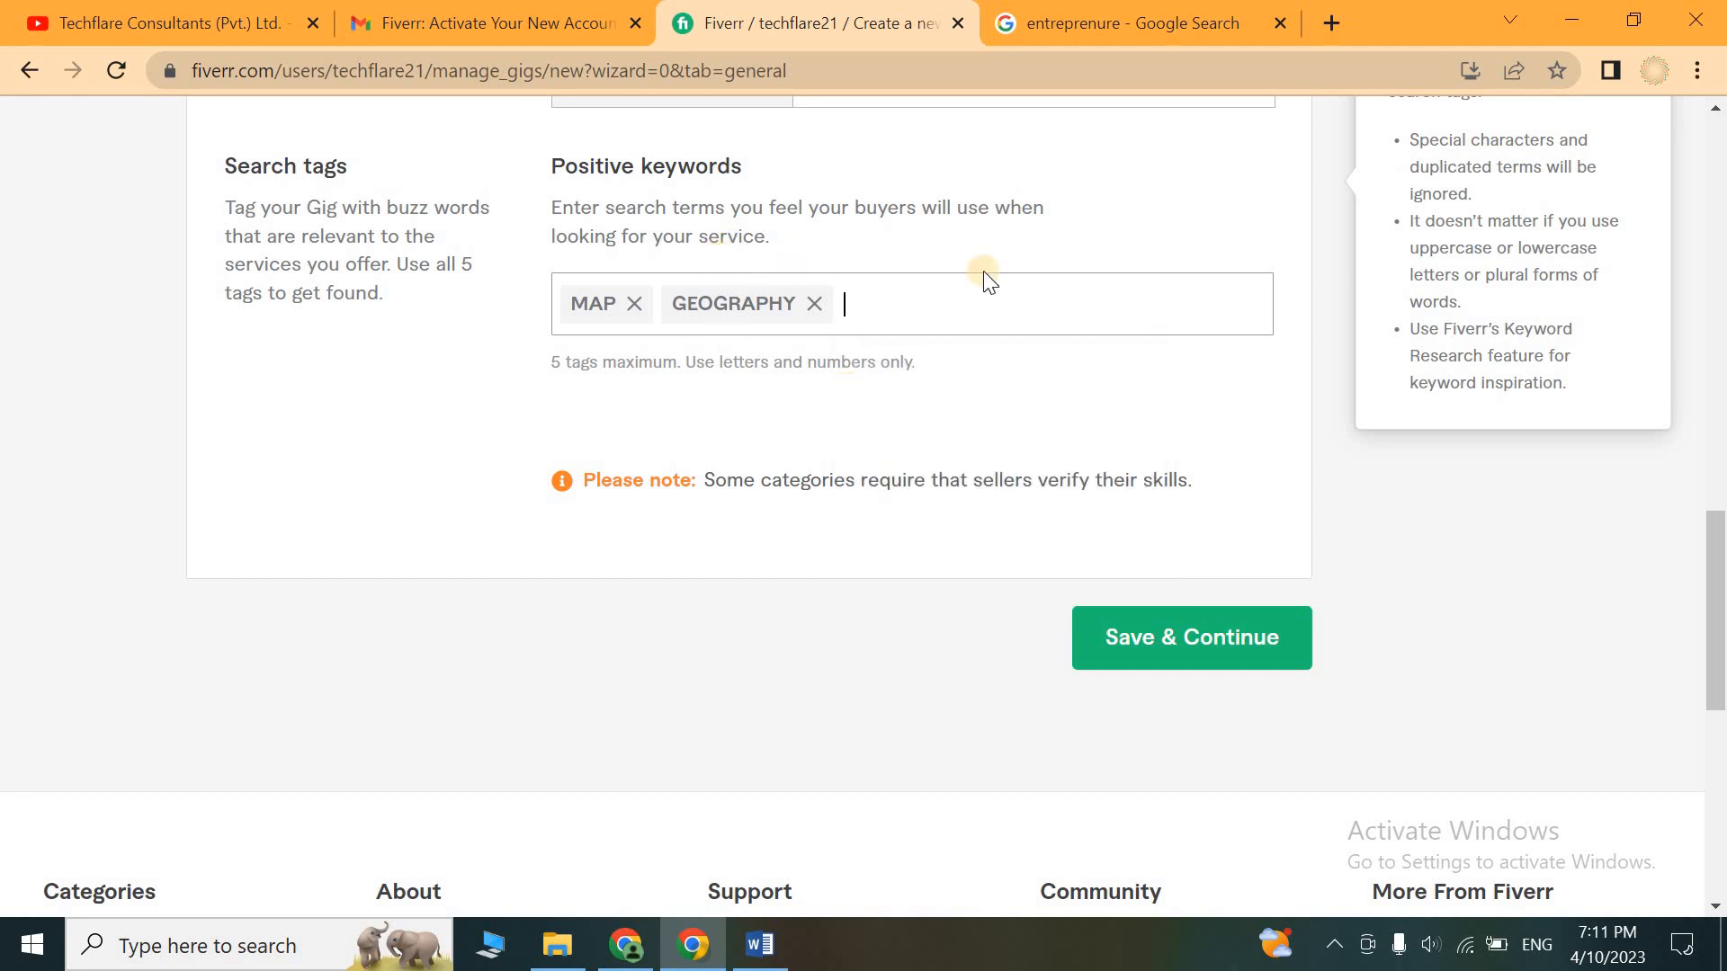
Step: Type 'data' and pick the 'data collection' suggestion as the third search tag
scroll(984, 272, up, 7)
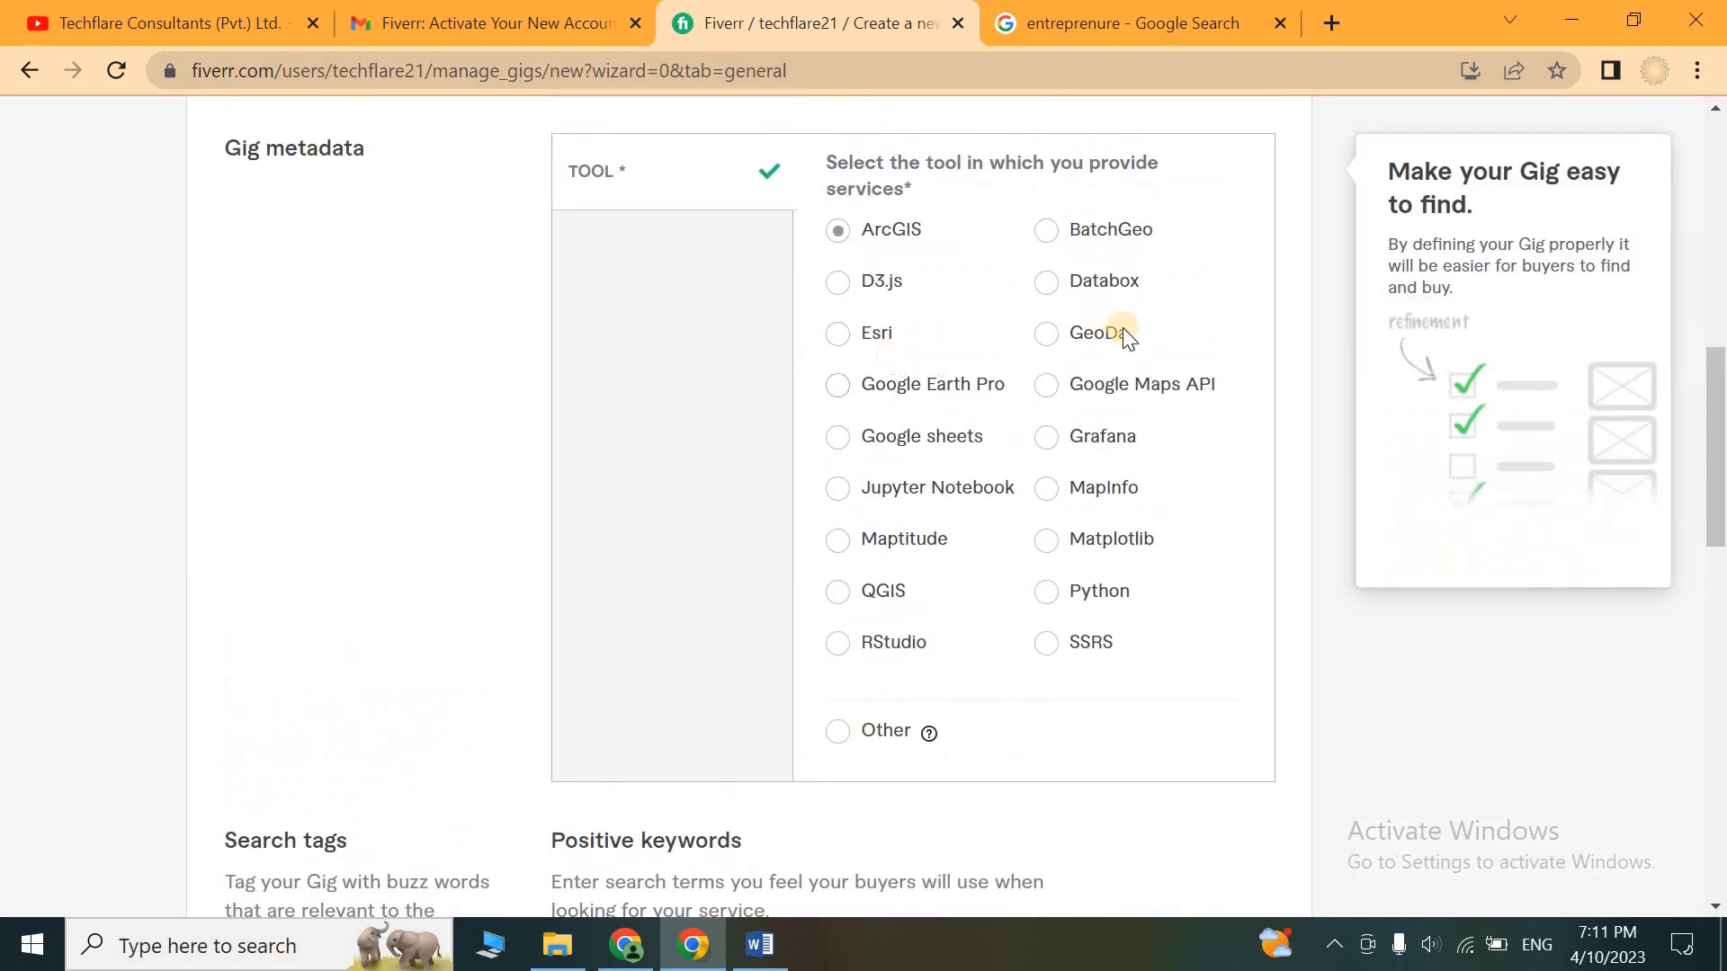
scroll(946, 297, up, 6)
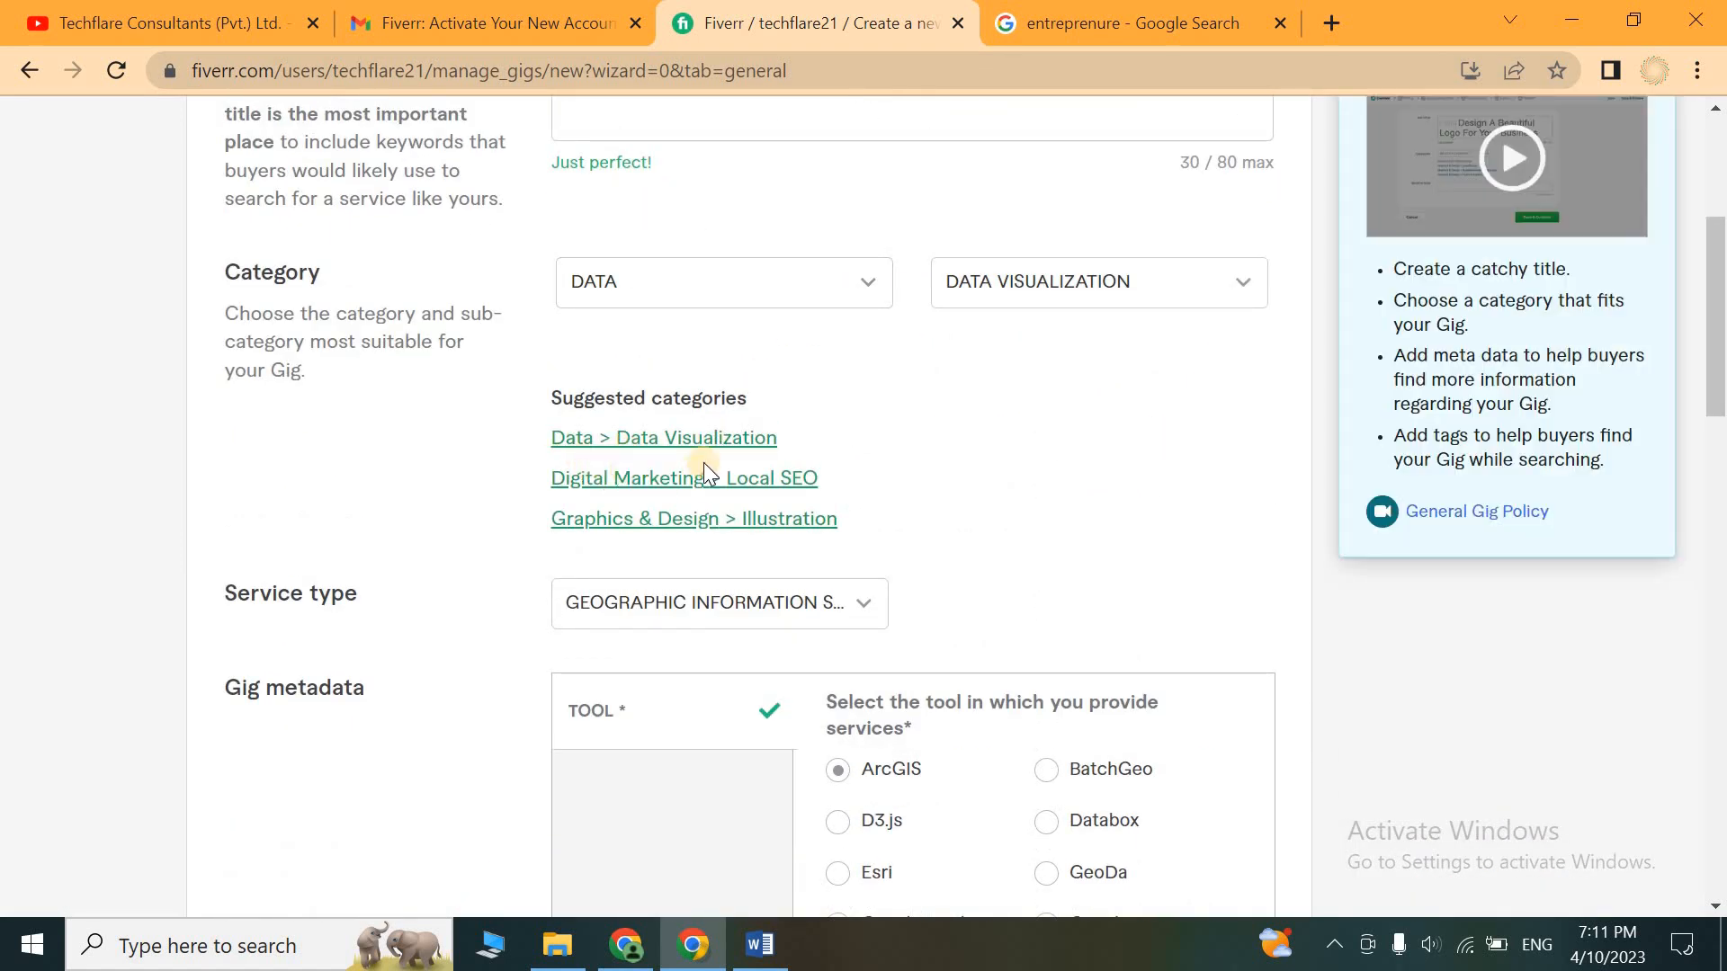
scroll(755, 520, down, 13)
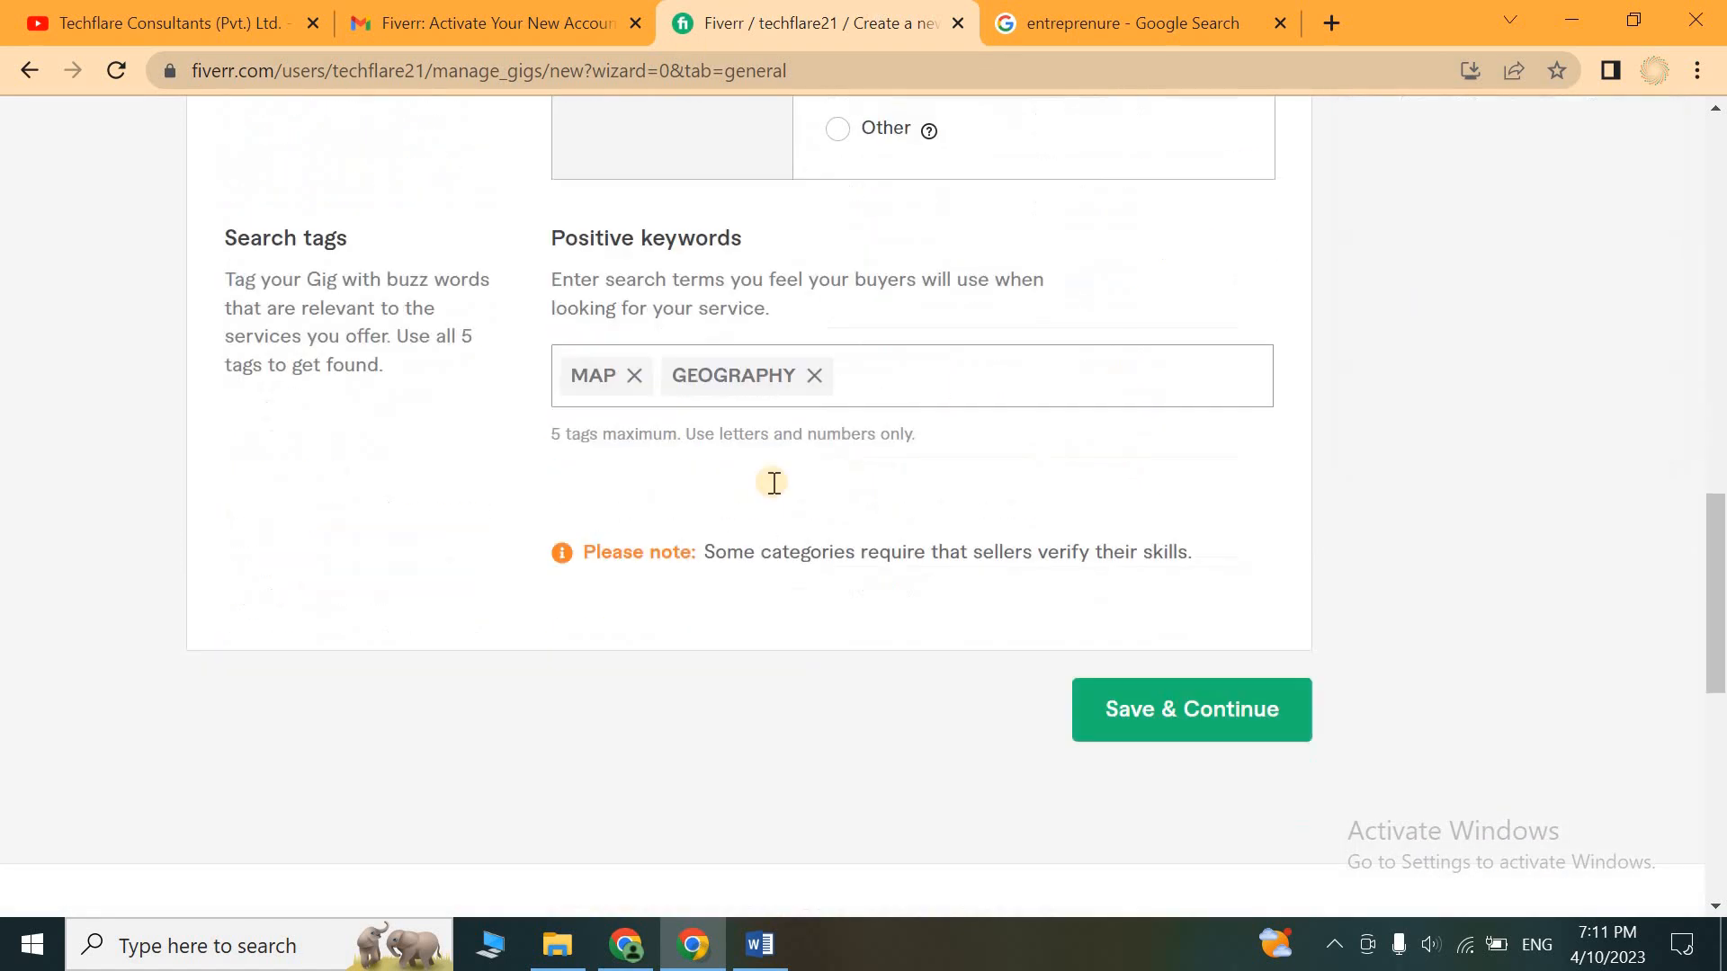
text(data)
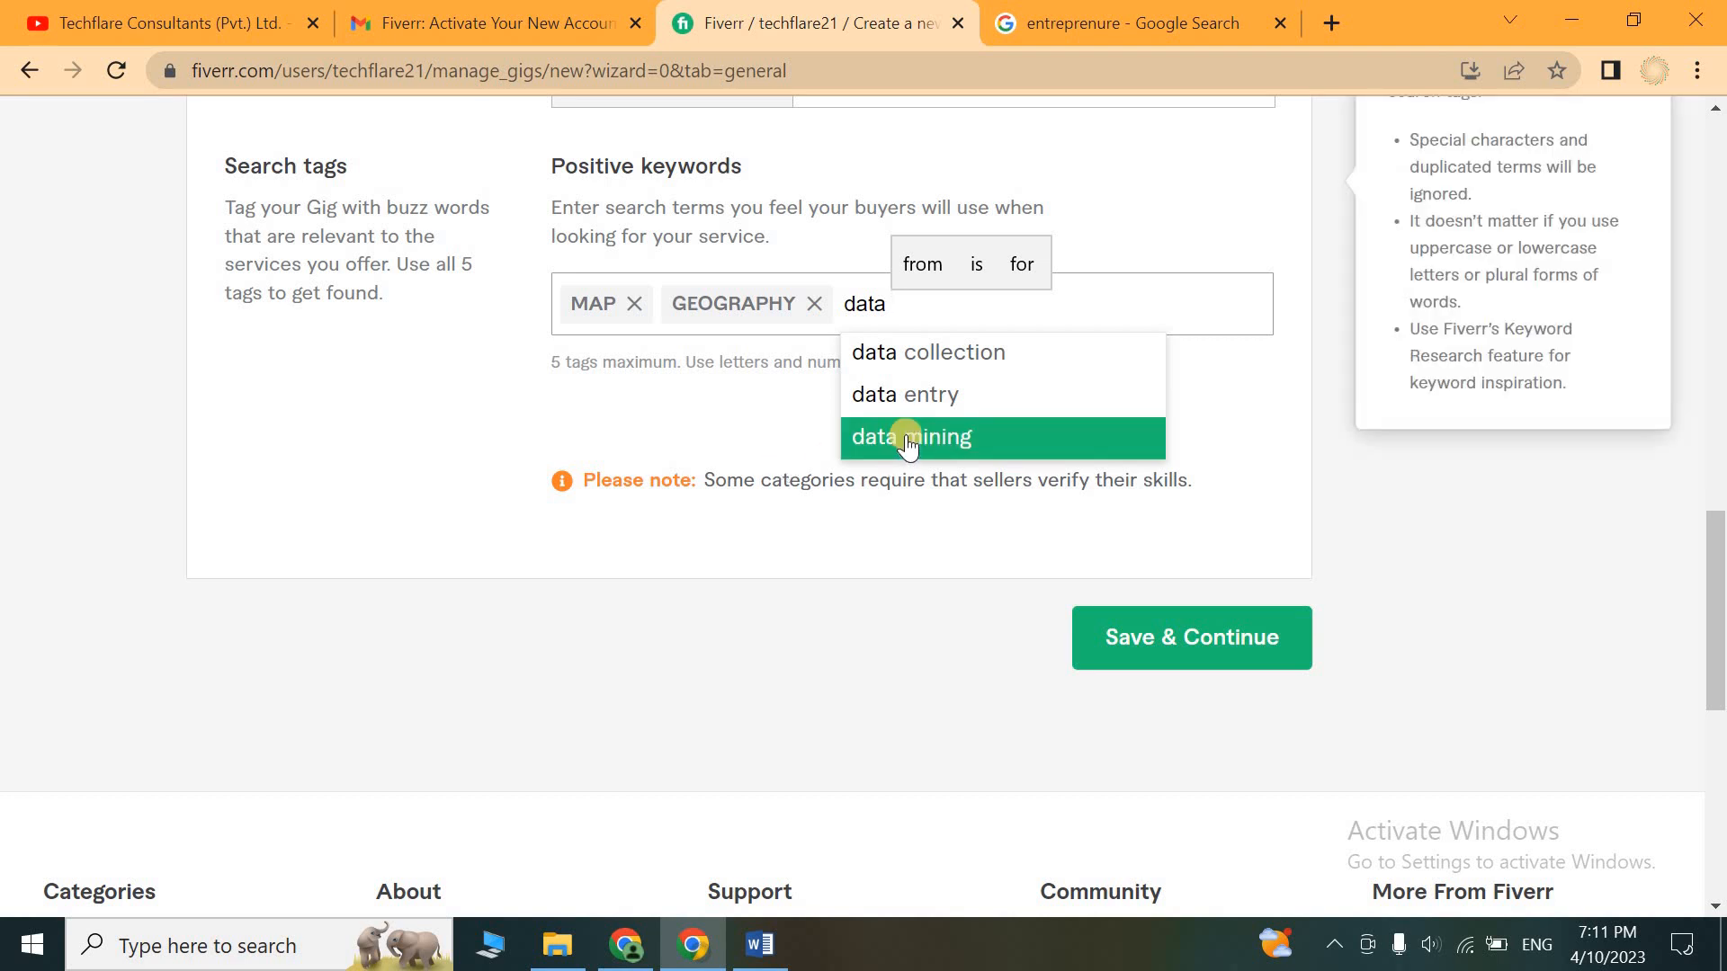
text( v)
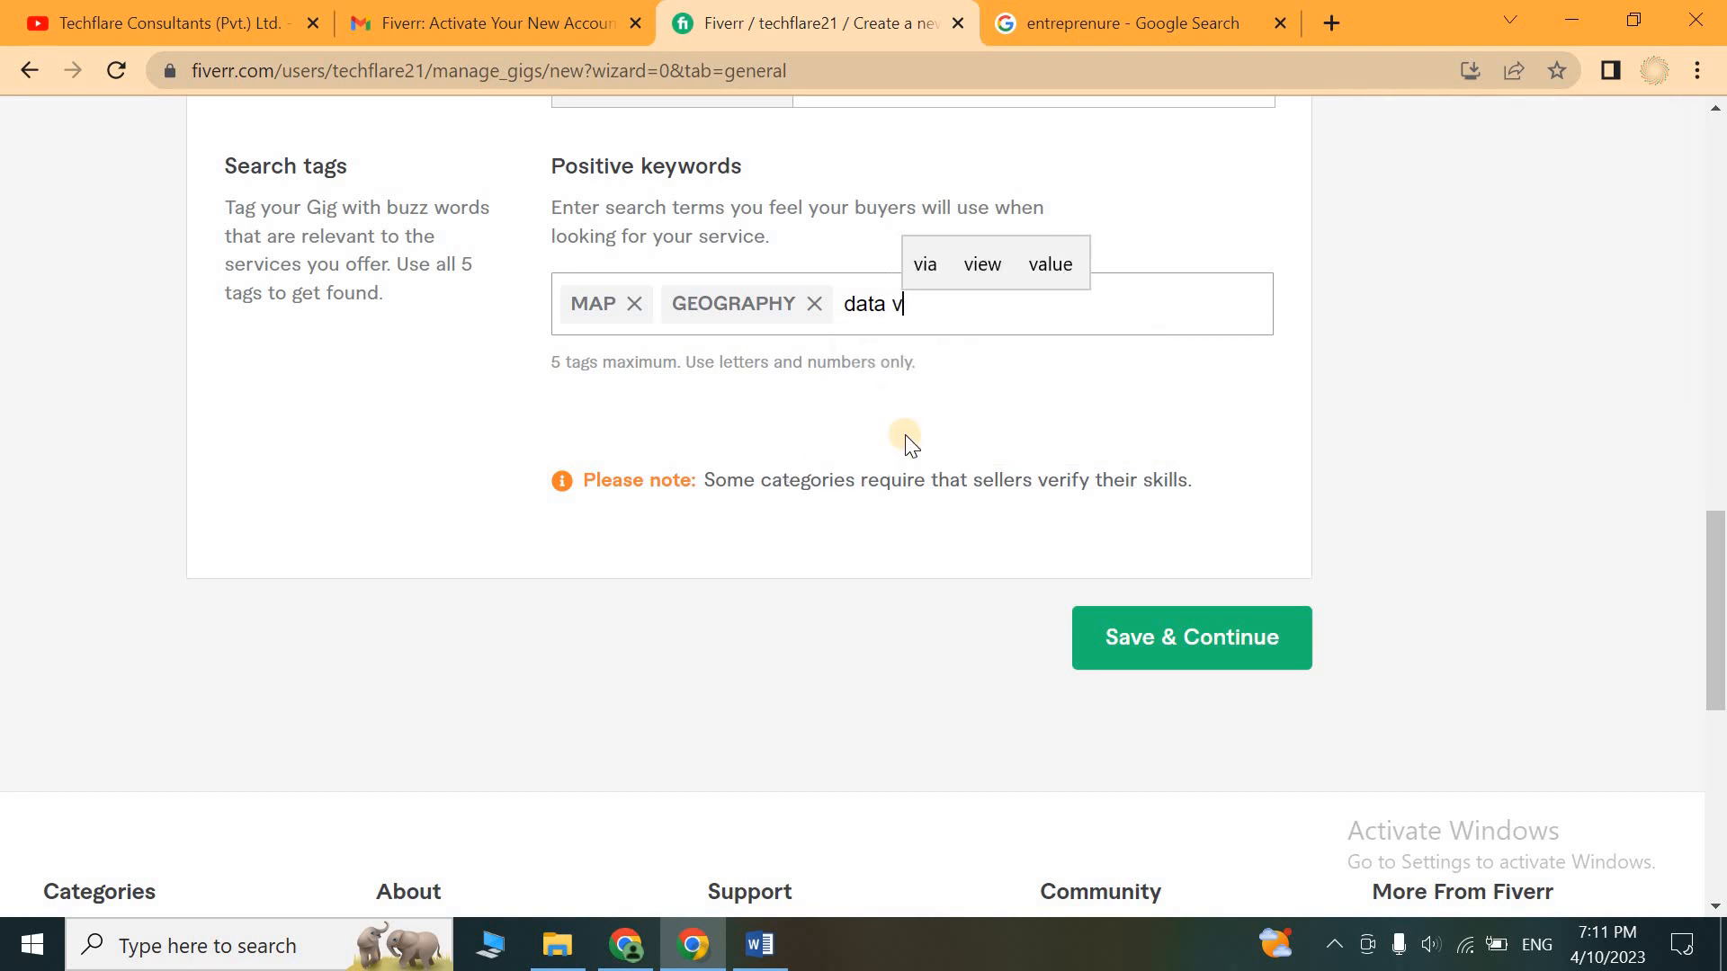
key(BackSpace)
key(BackSpace)
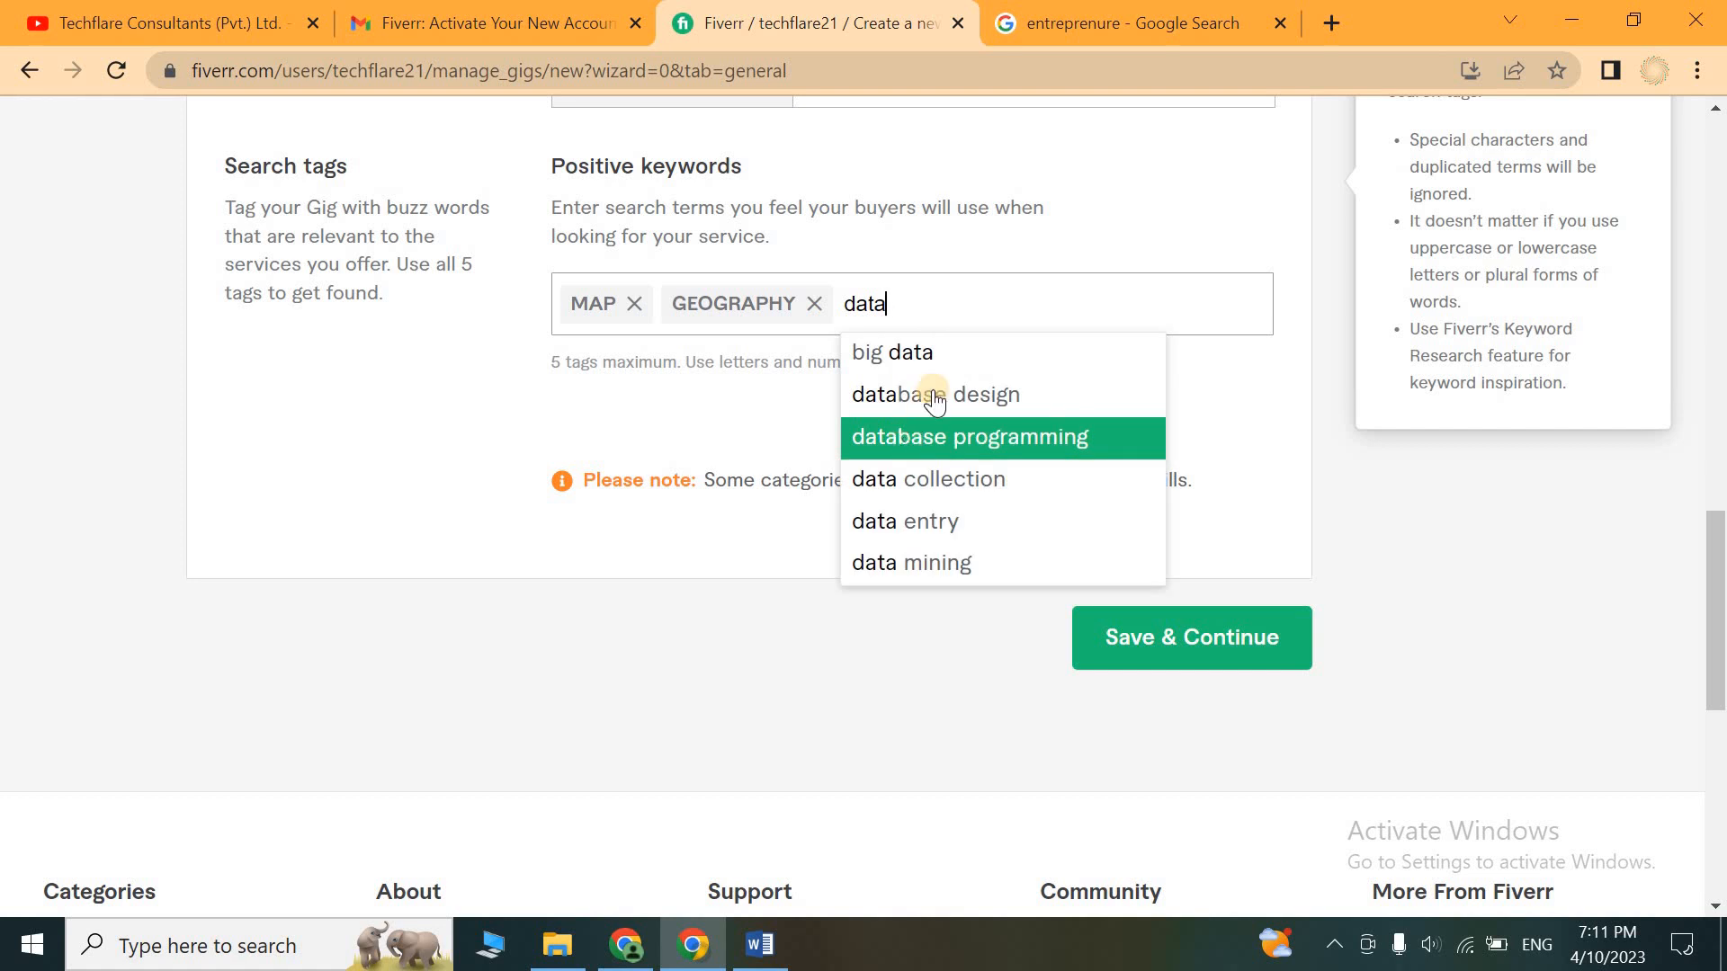
click(974, 482)
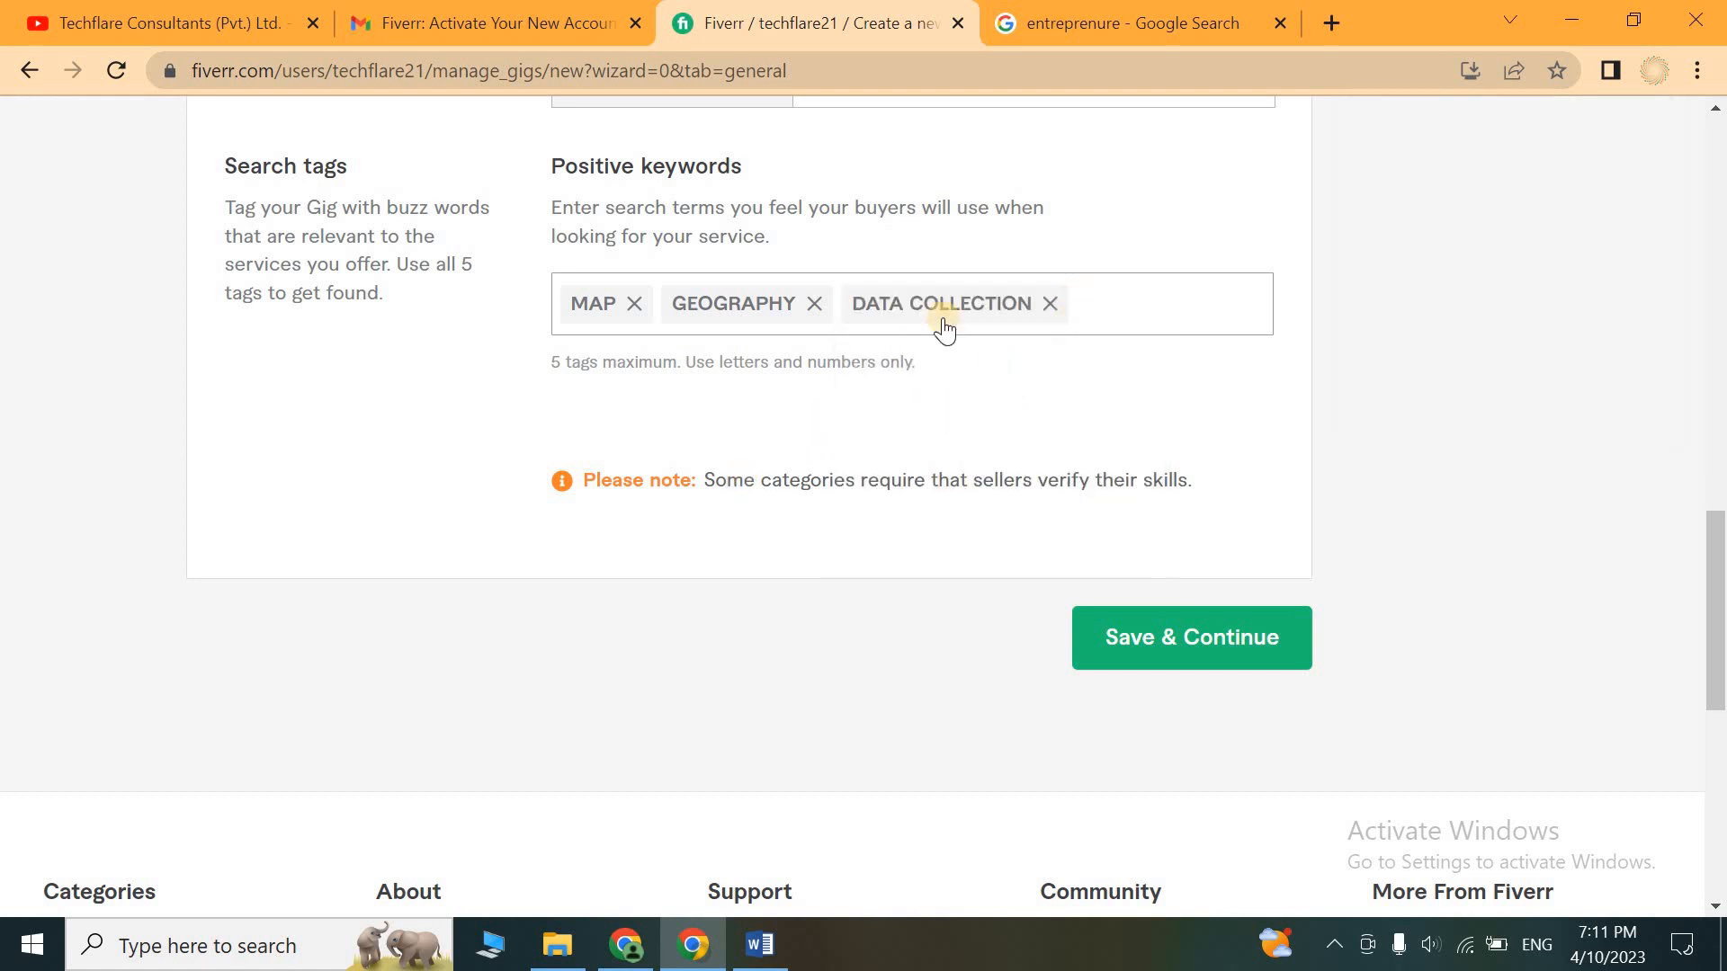
Step: Save the overview, then name the Basic package 'basic' with description 'Maps'
click(1165, 640)
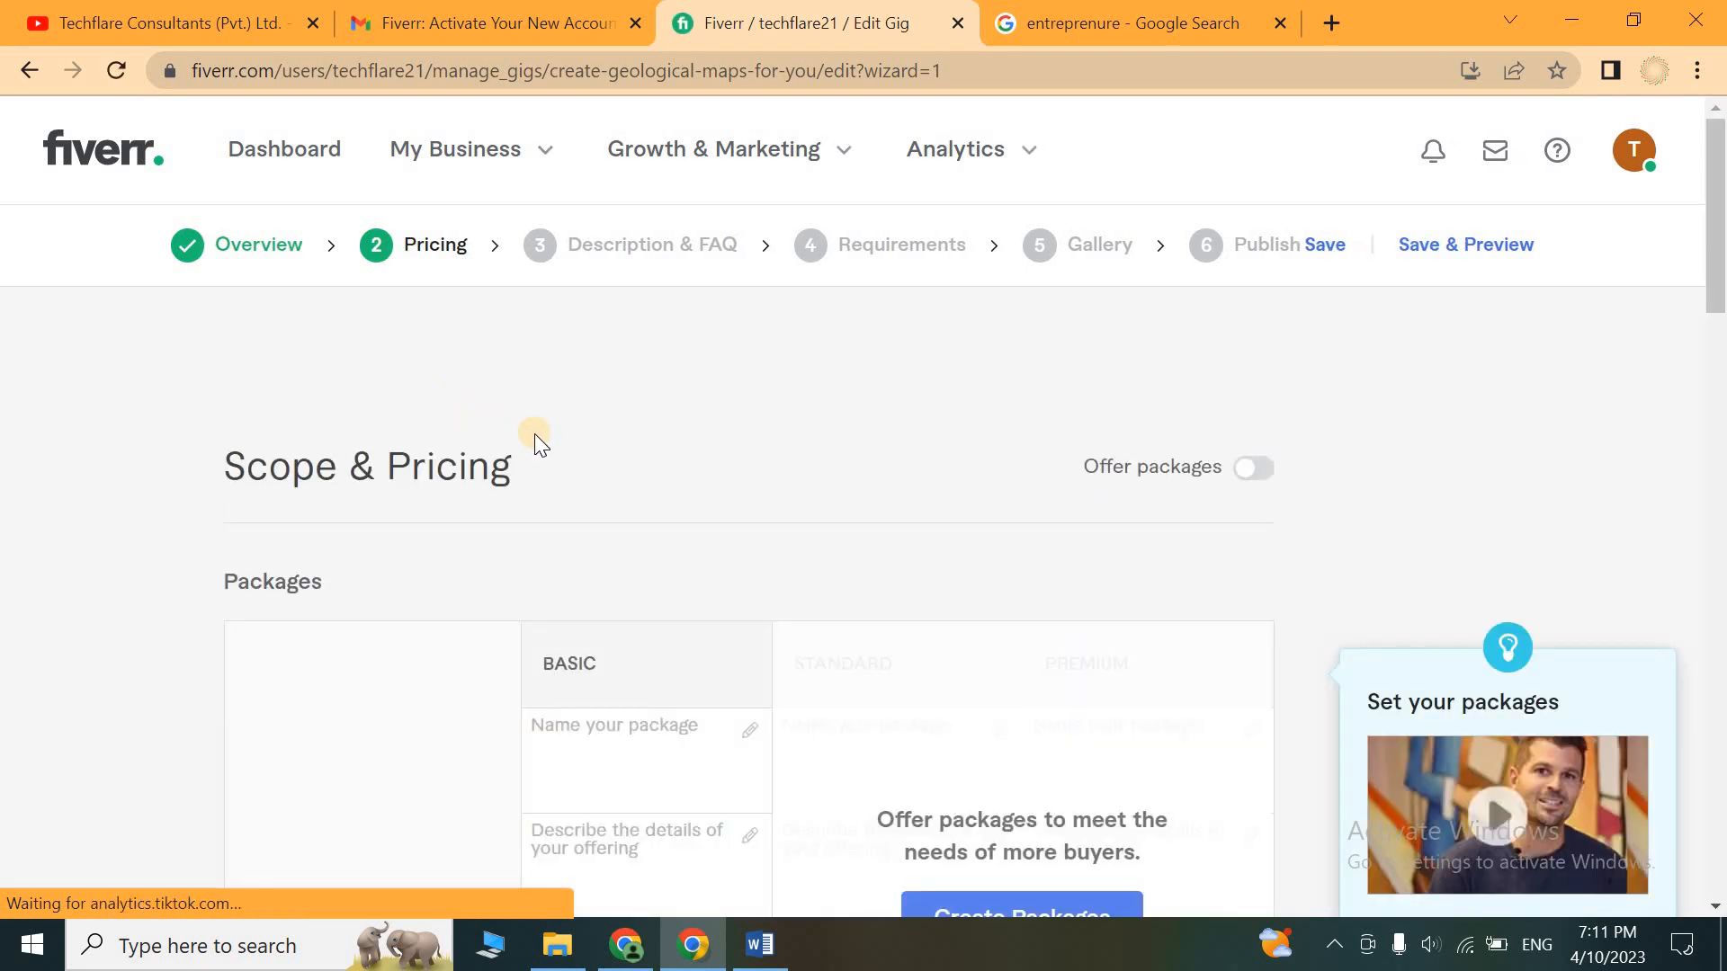
scroll(534, 436, down, 3)
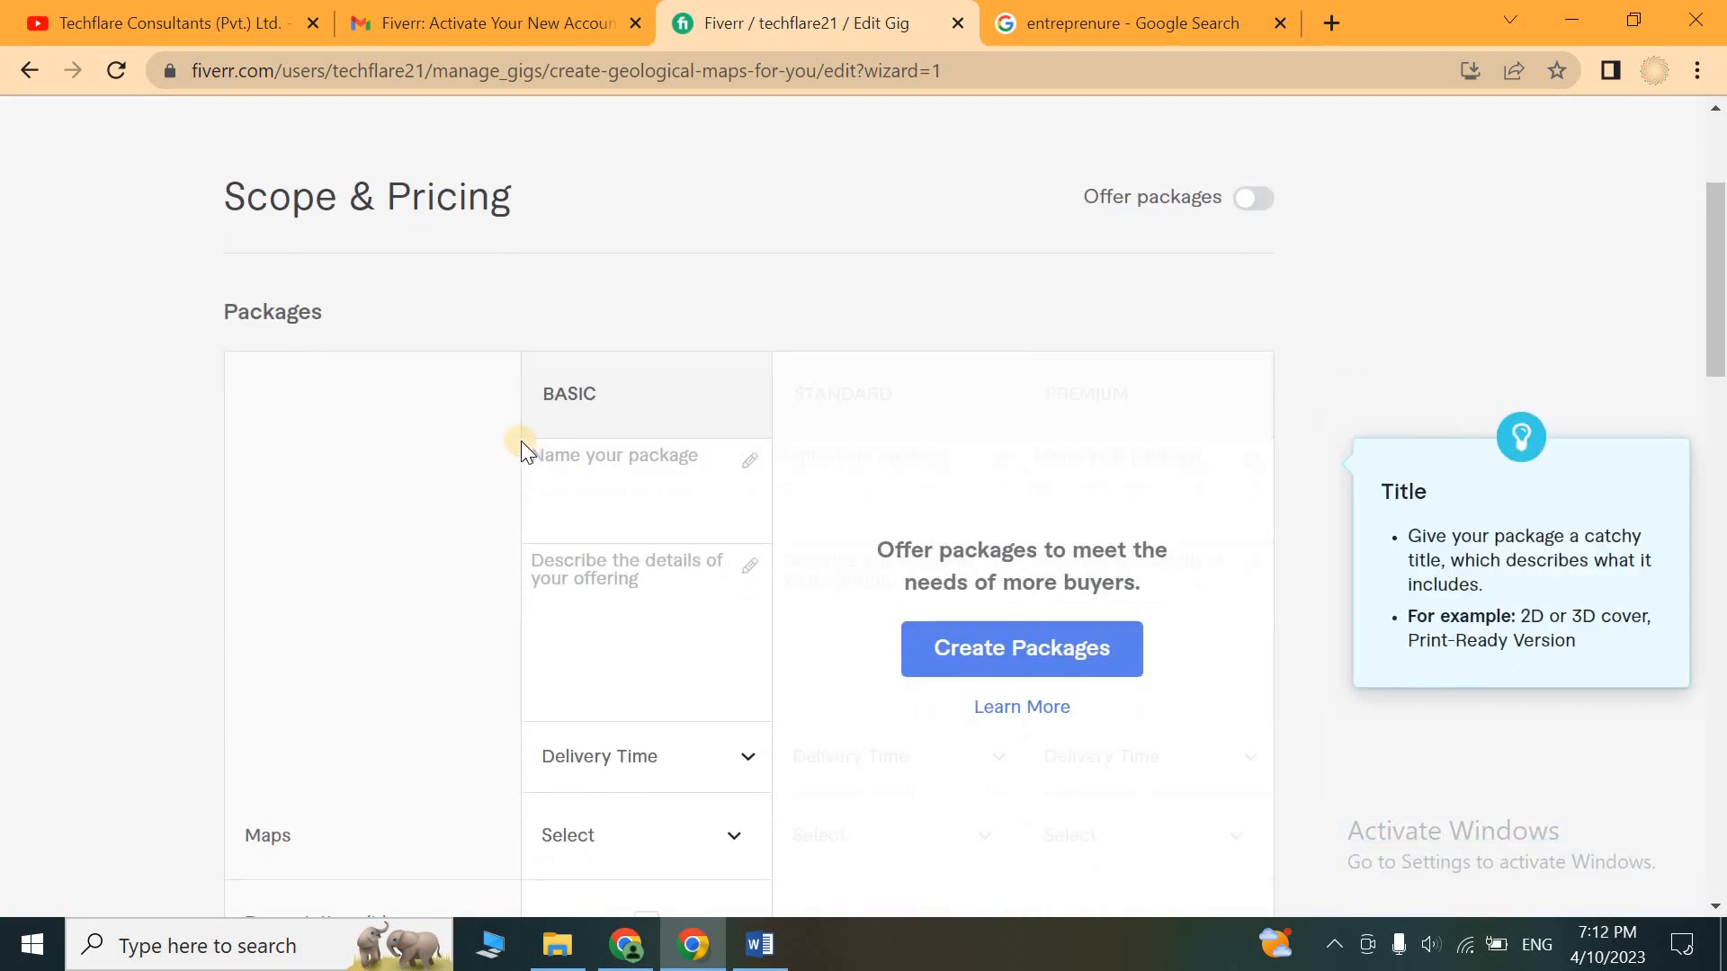
scroll(526, 442, down, 3)
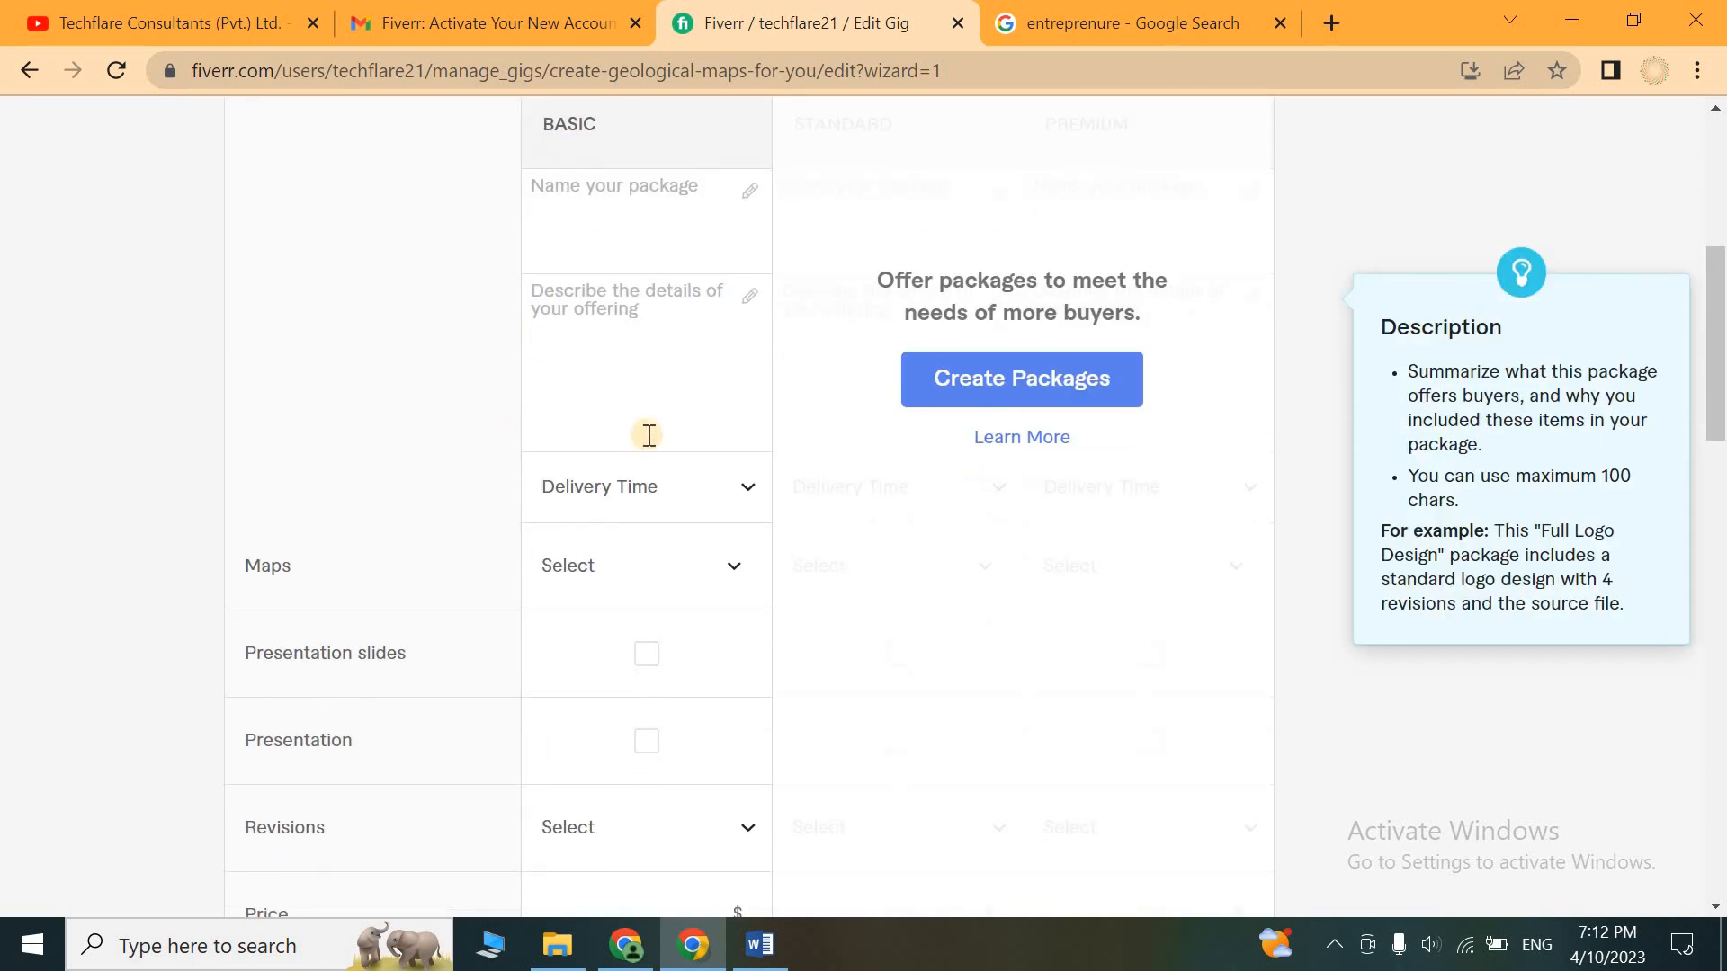
scroll(240, 369, up, 3)
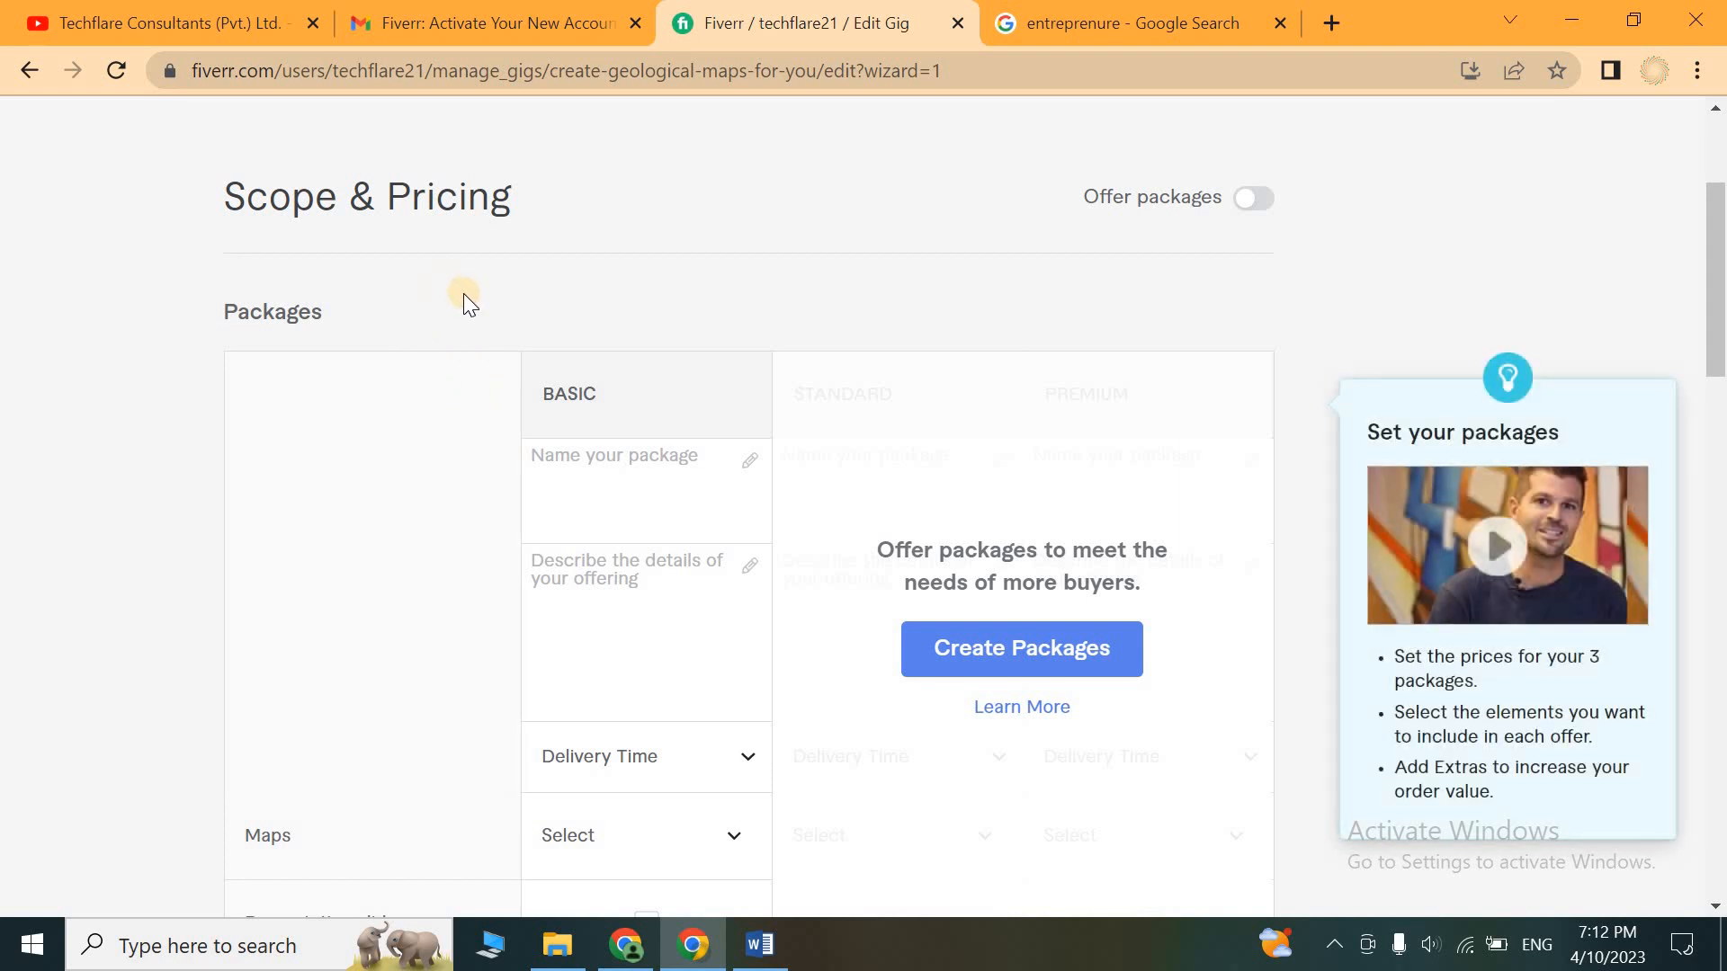
click(608, 474)
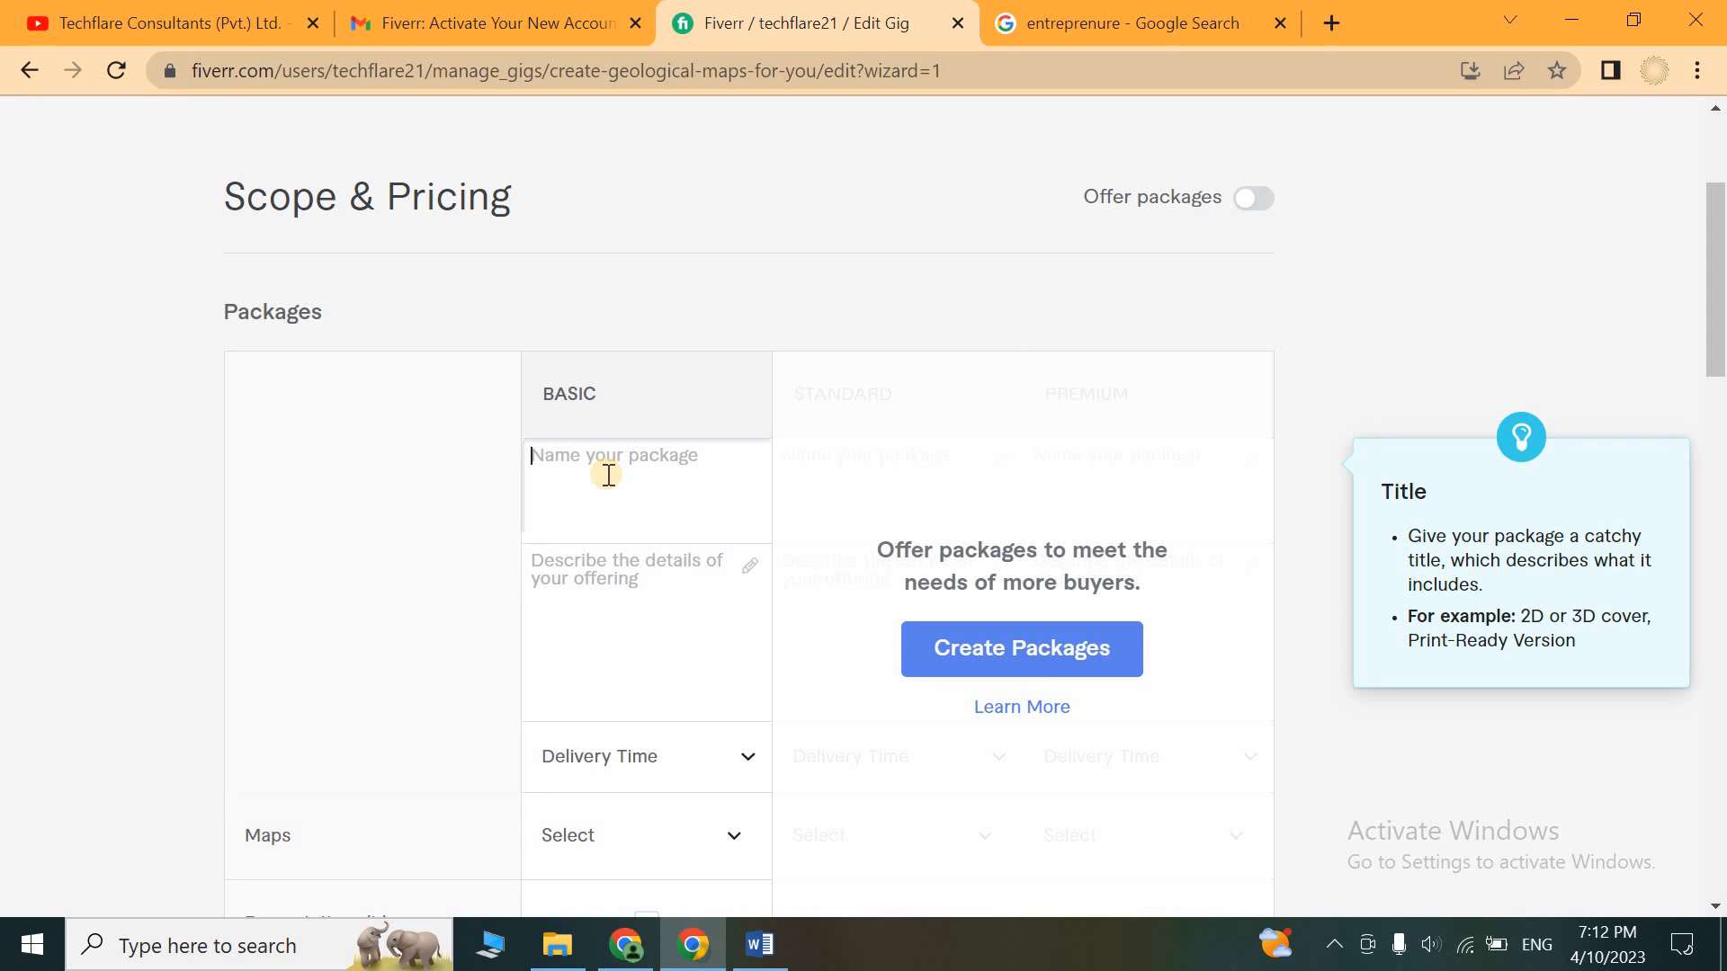
text(basic)
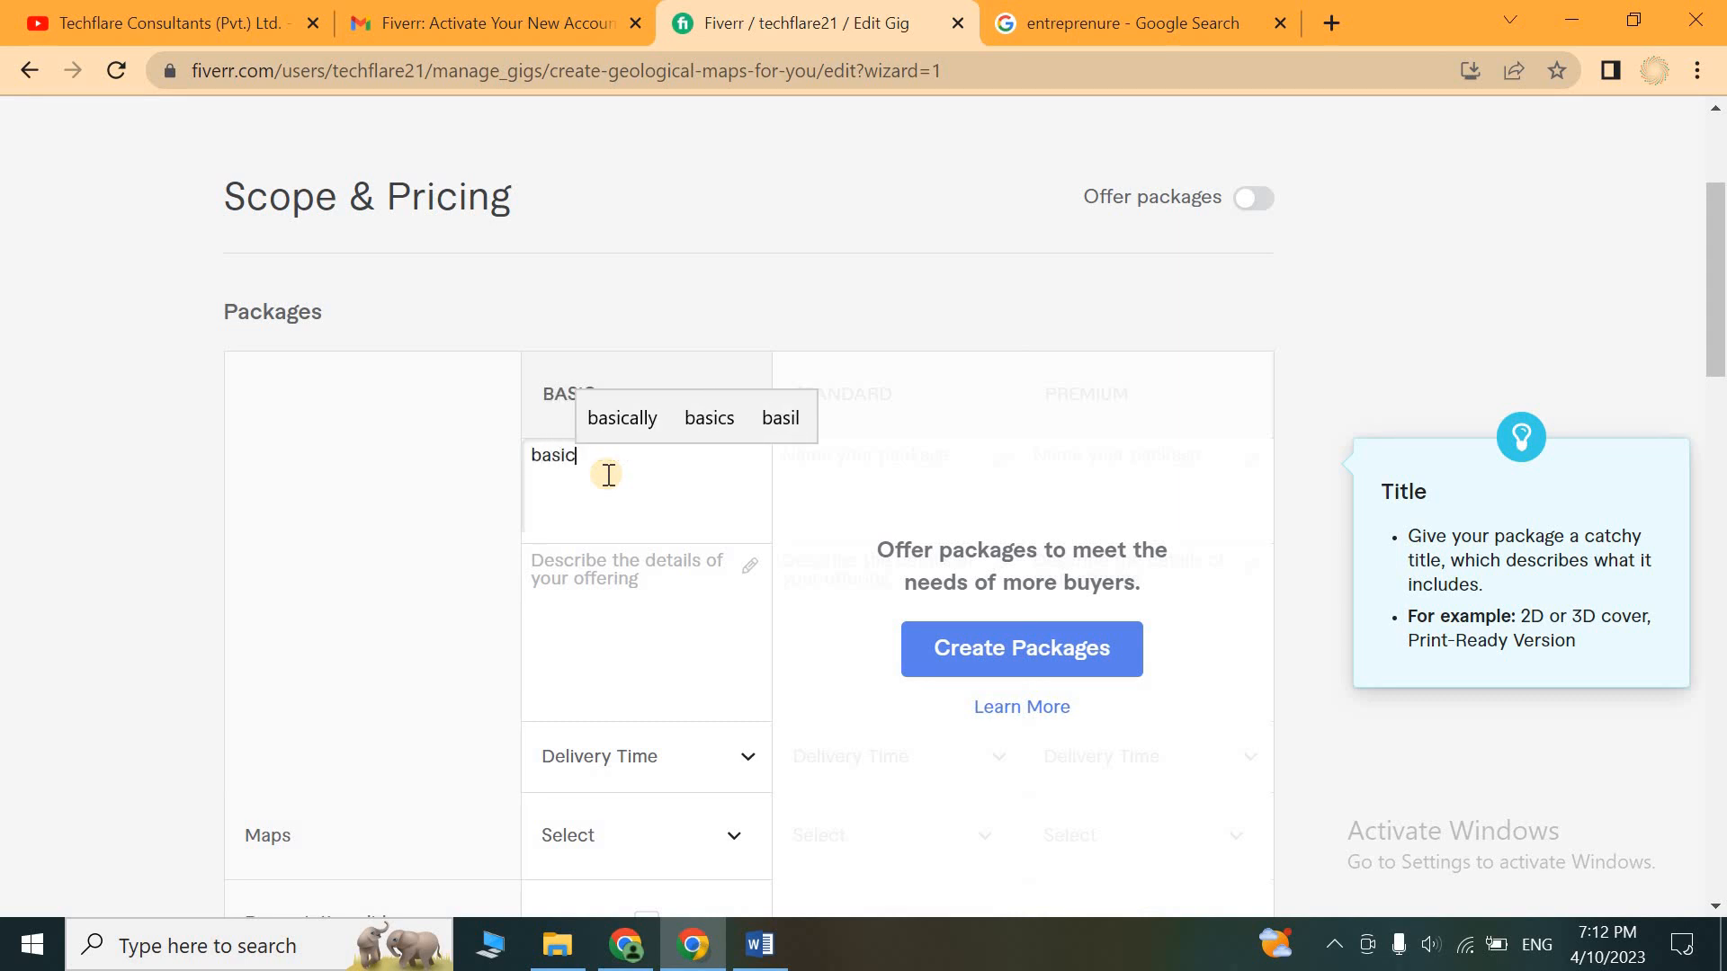
click(597, 570)
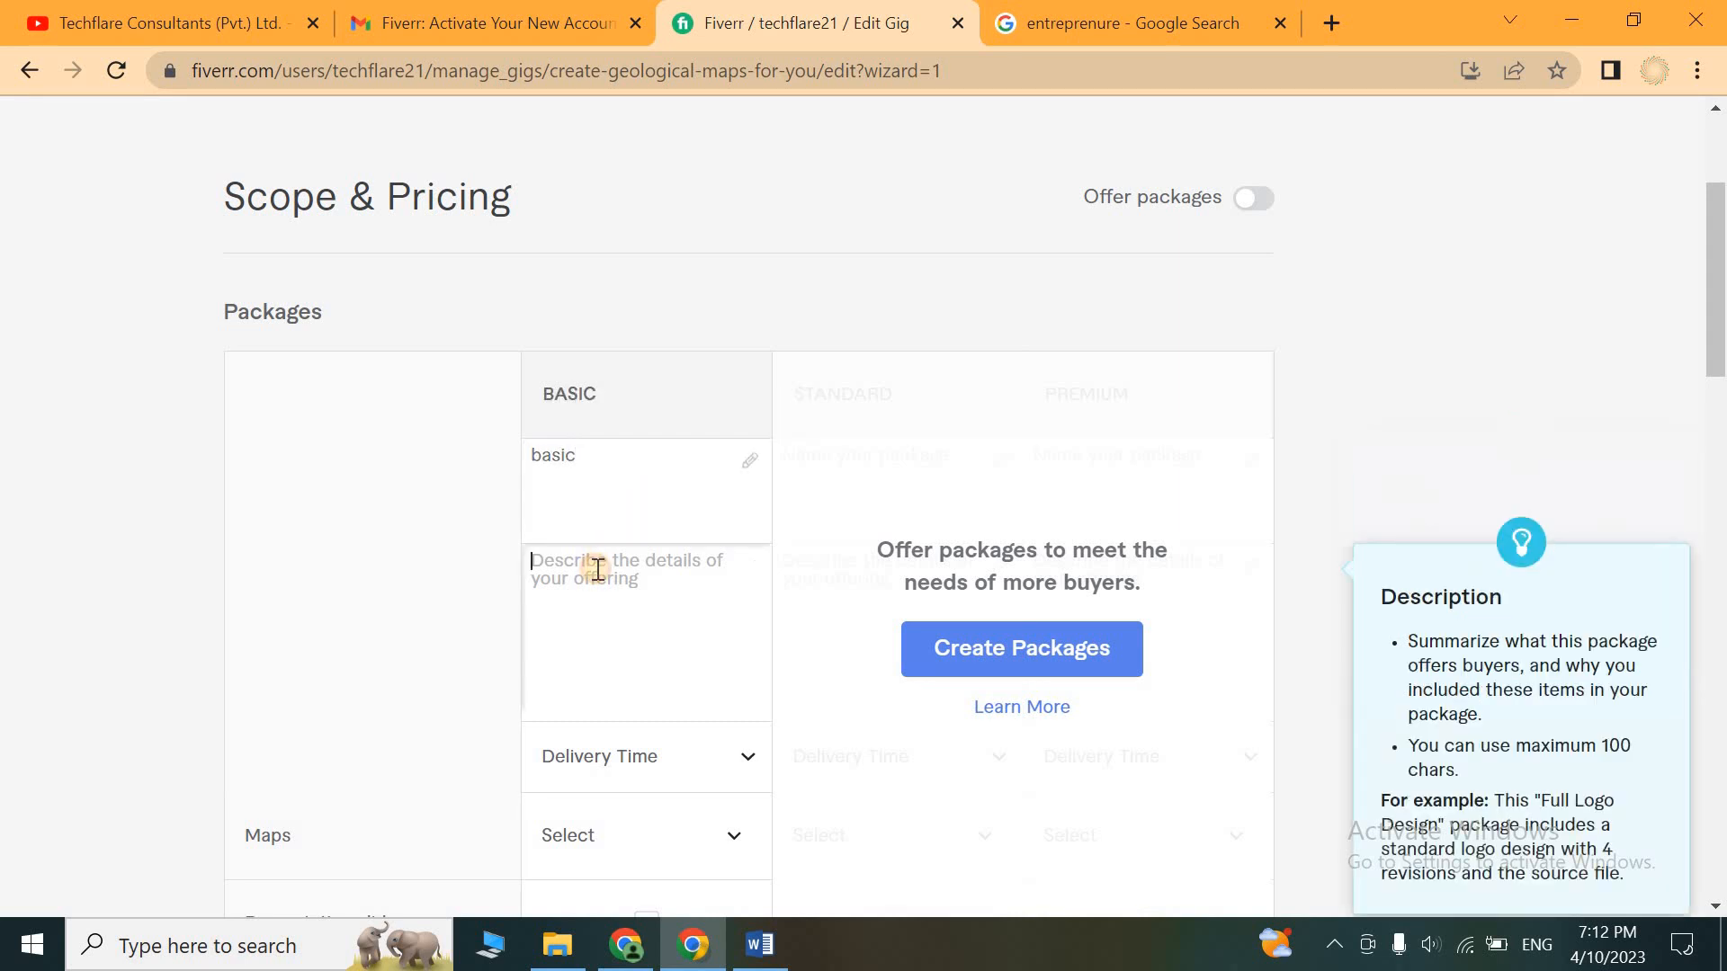
text(Maps)
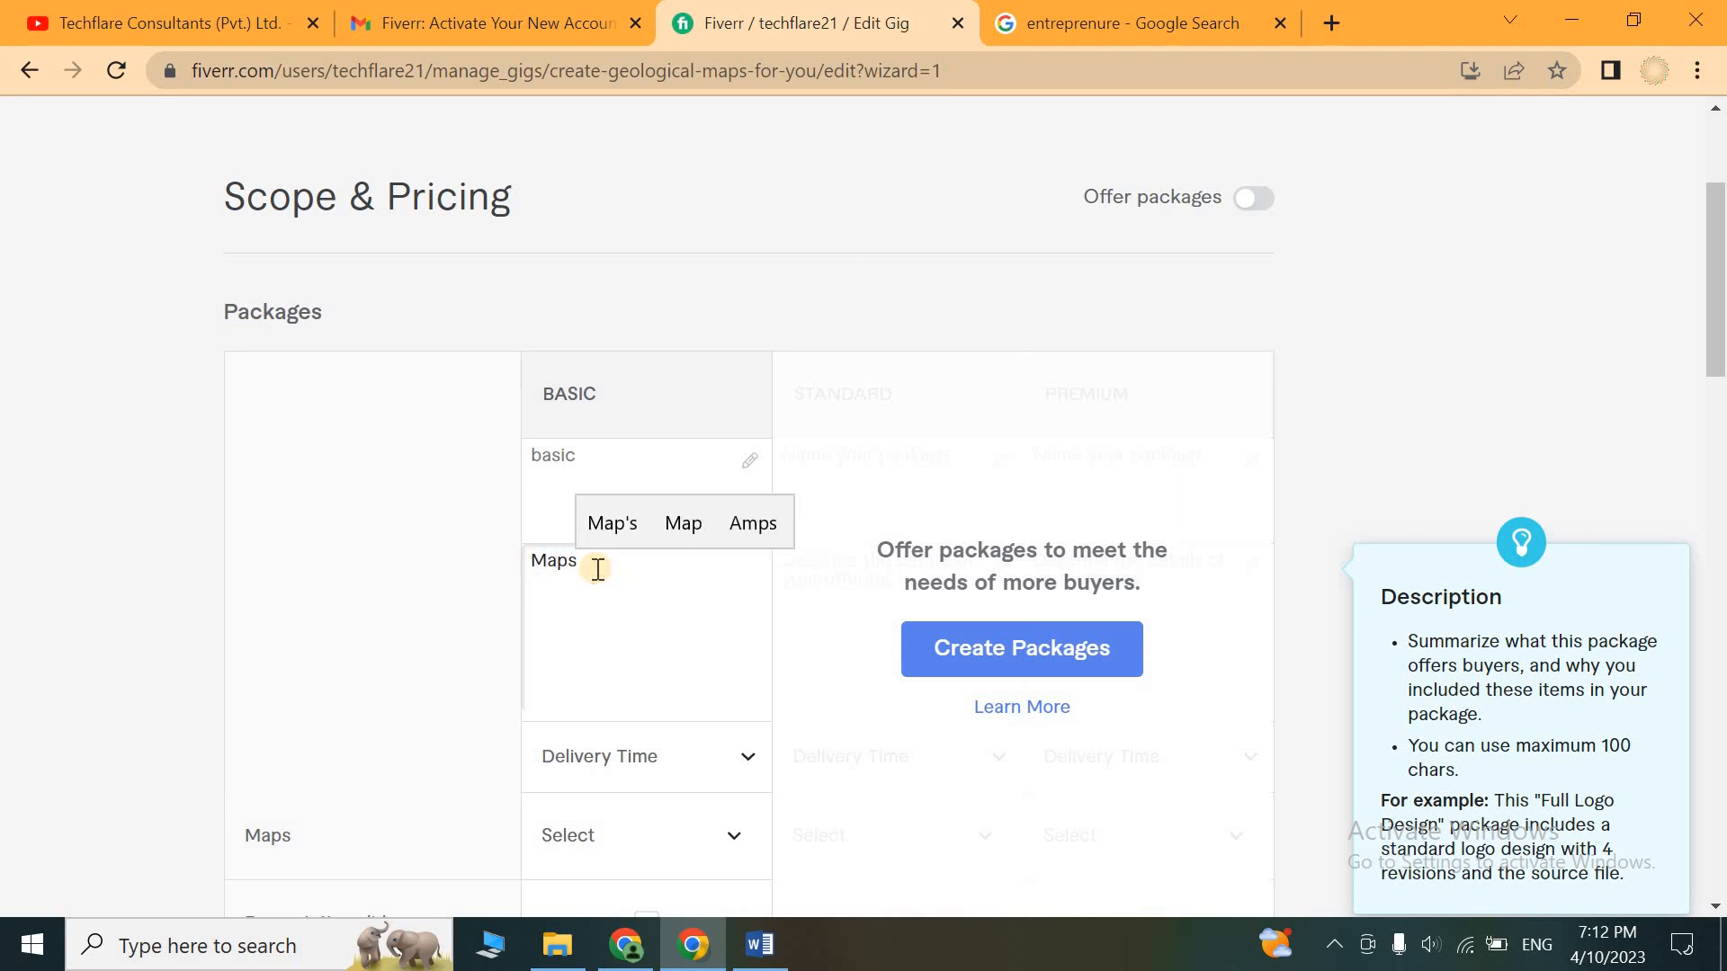
Step: Give the Basic package 3 days delivery, 2 maps and 1 revision
scroll(621, 585, down, 3)
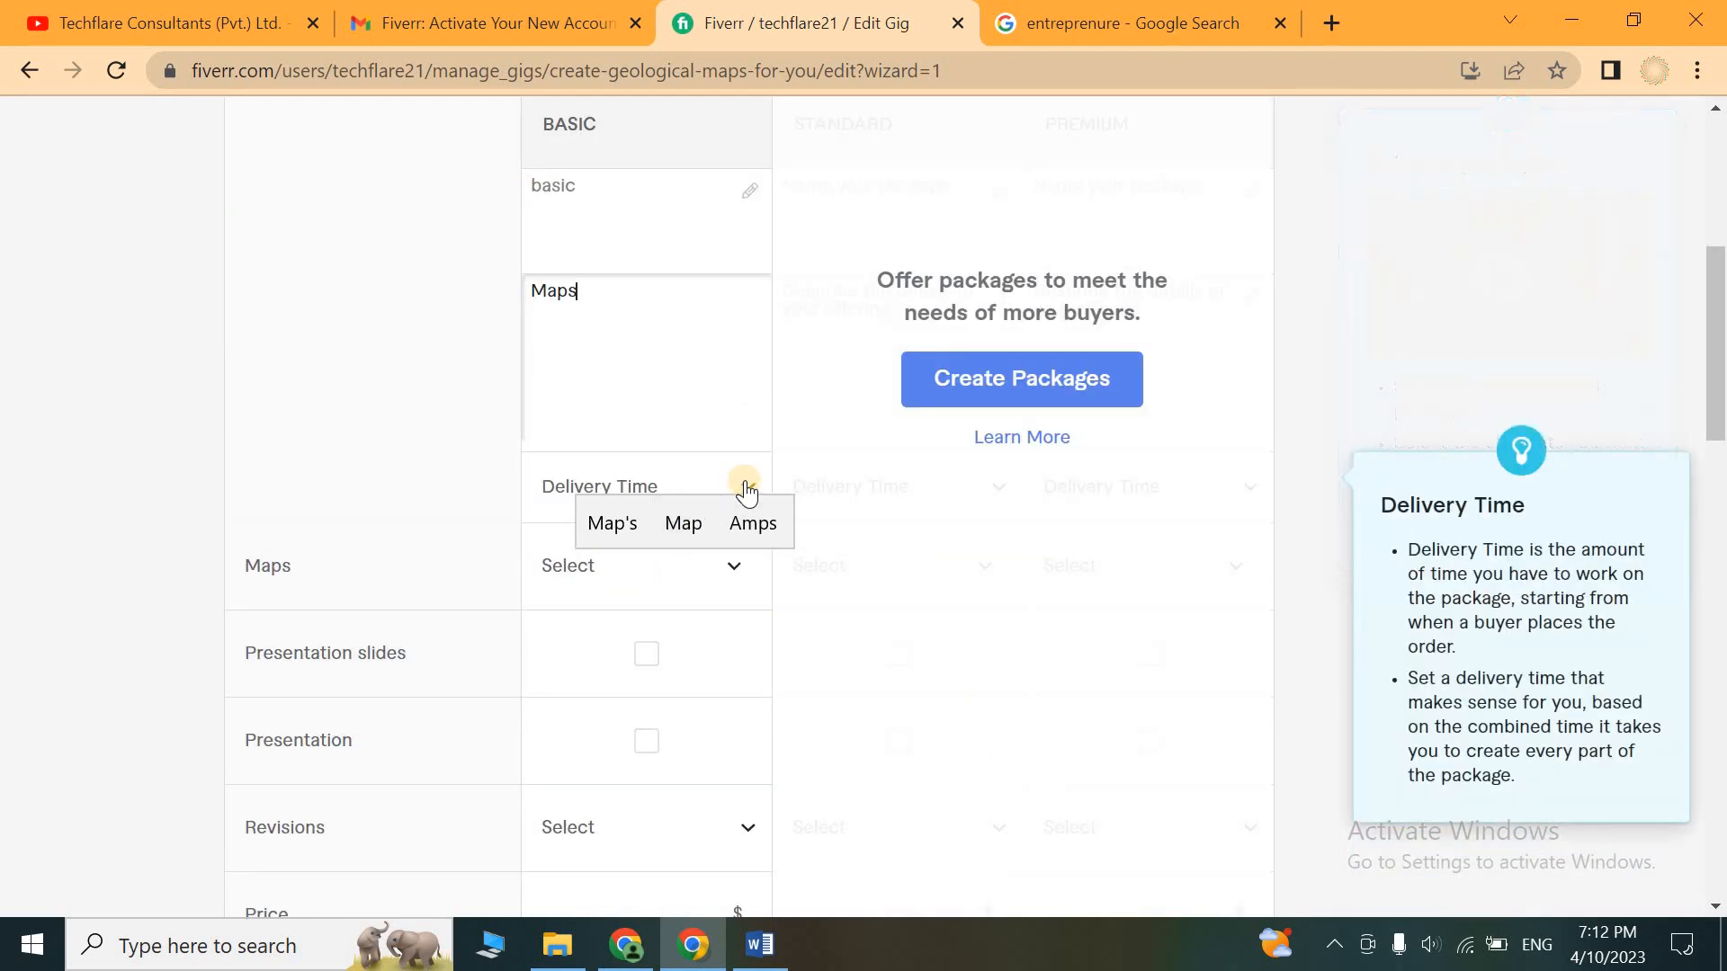
click(745, 487)
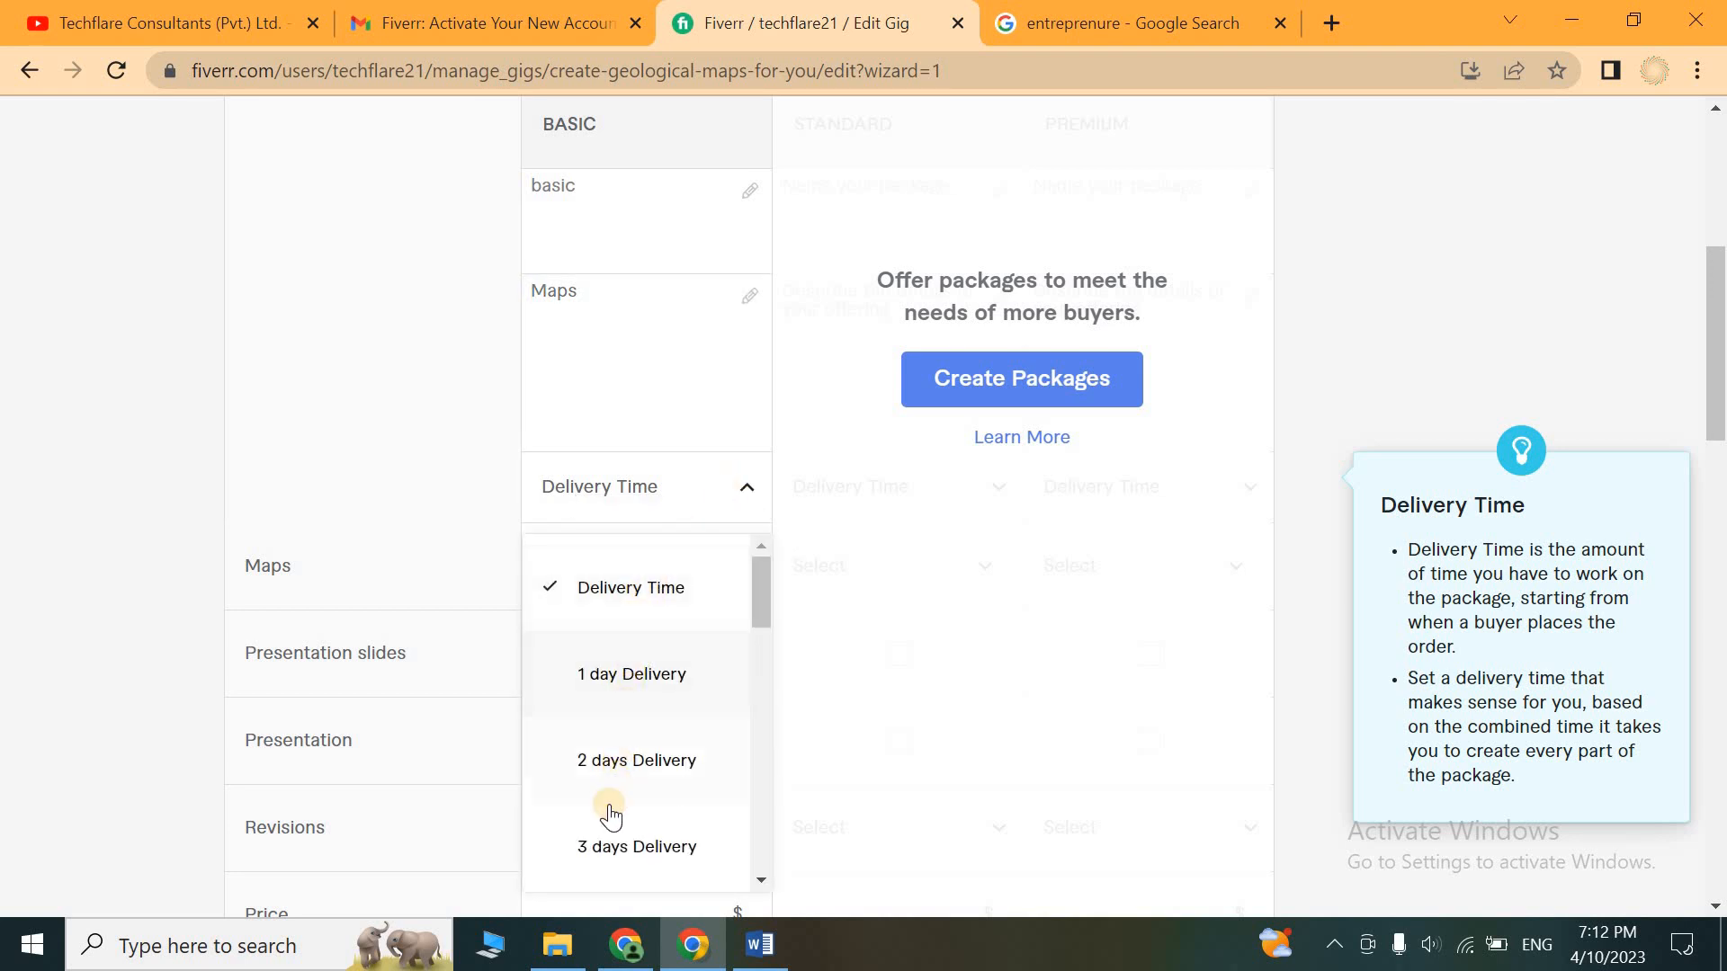
click(606, 848)
click(728, 576)
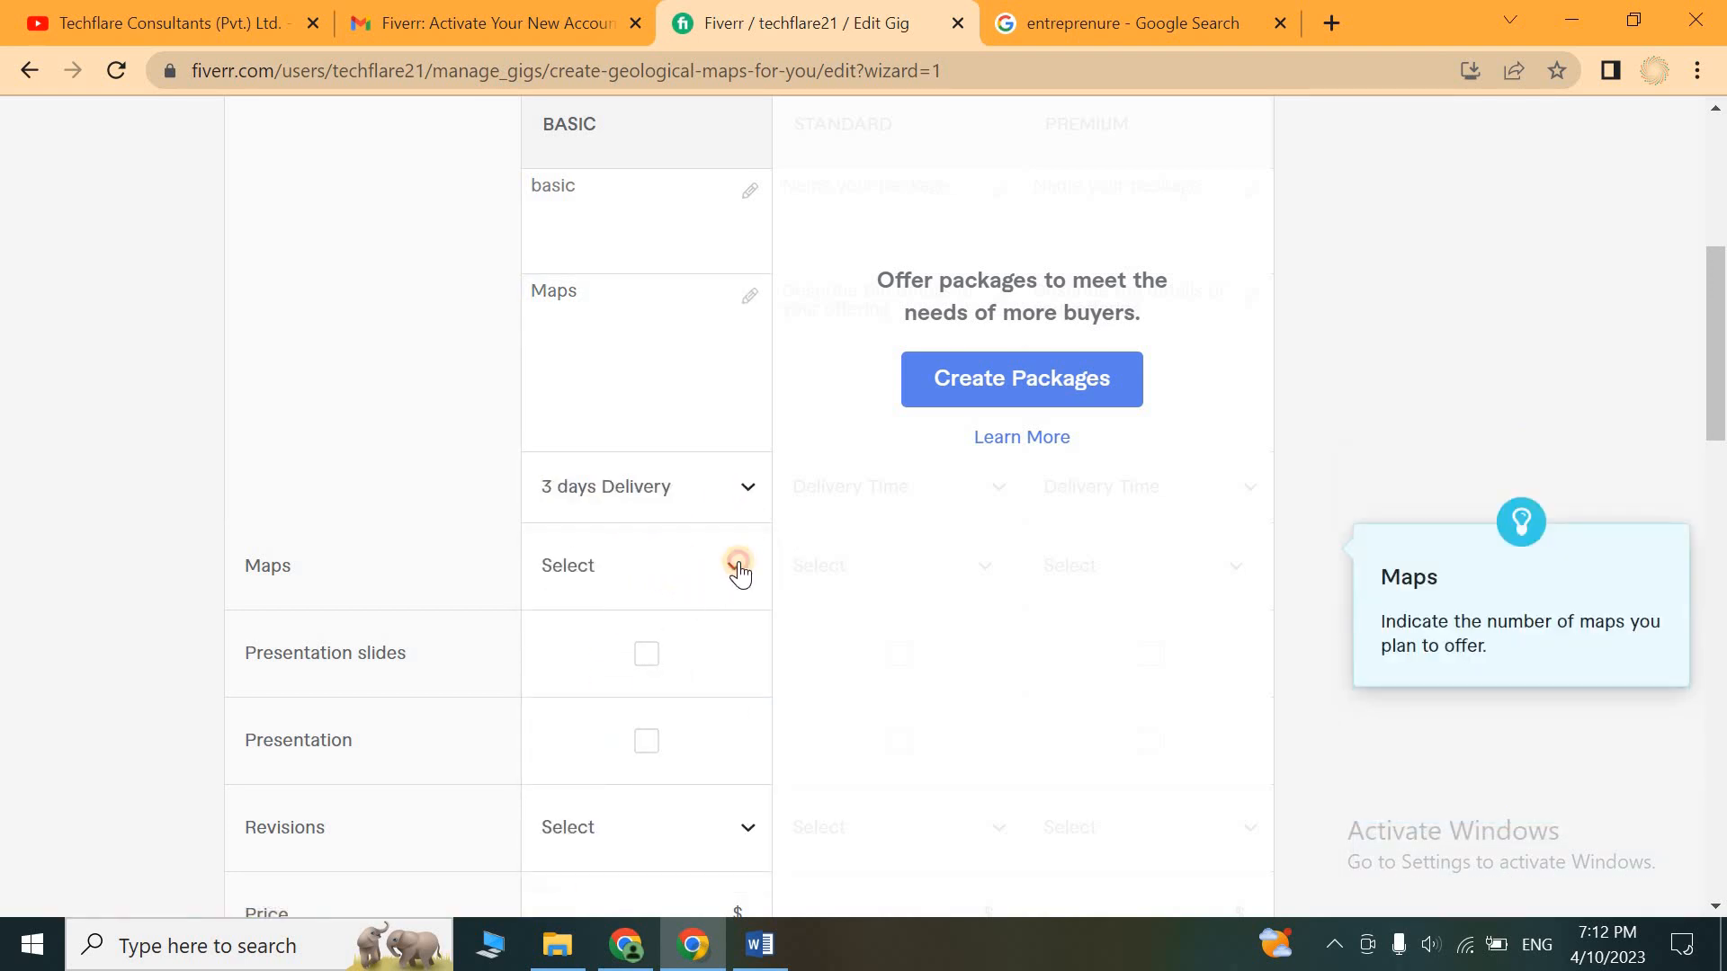
click(604, 386)
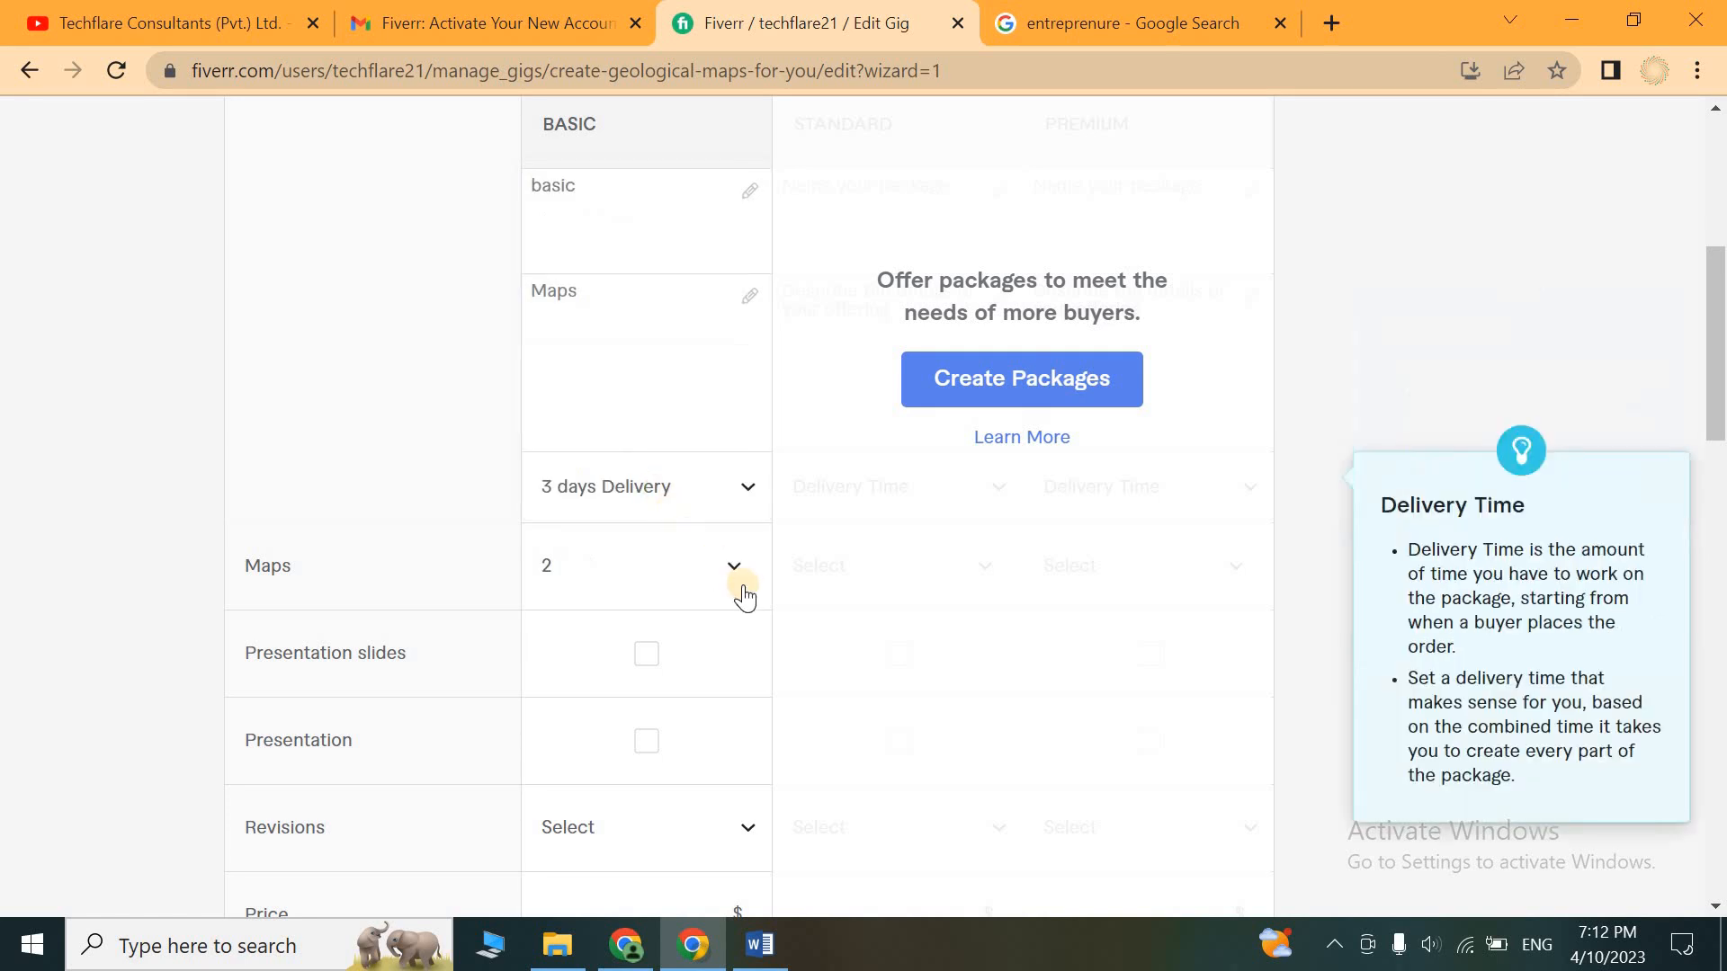
scroll(760, 592, down, 1)
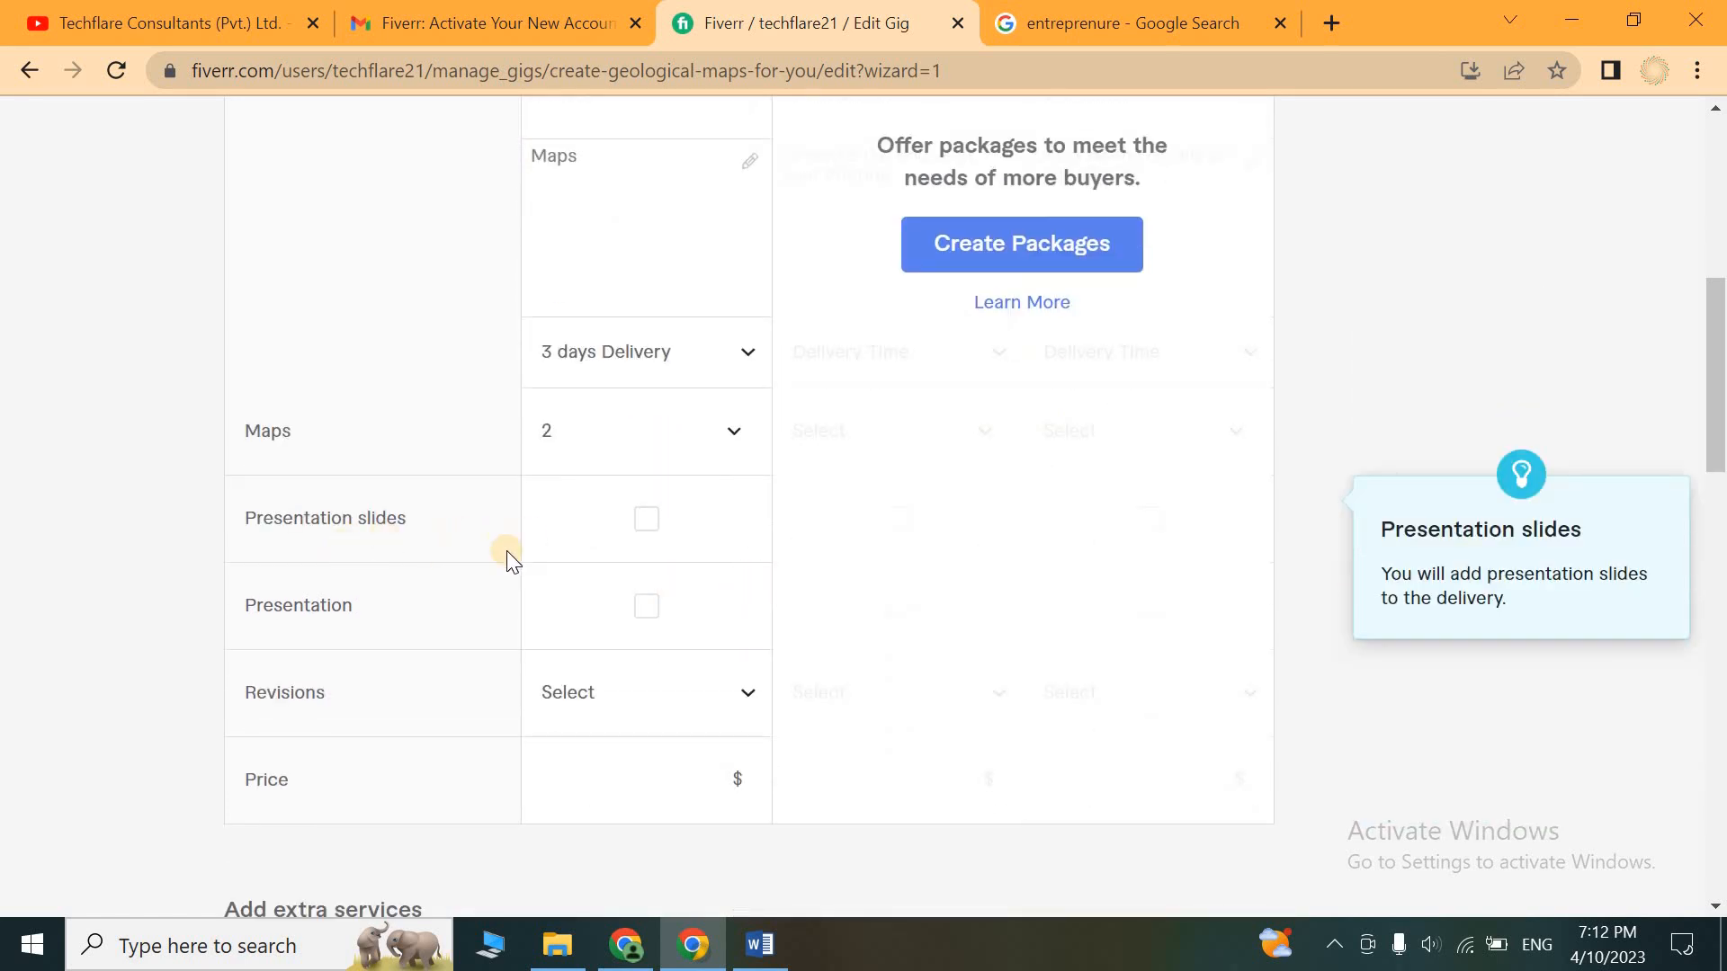
click(748, 701)
click(606, 513)
Step: Set the Basic price to $10 and enable the Standard and Premium packages
scroll(759, 575, down, 1)
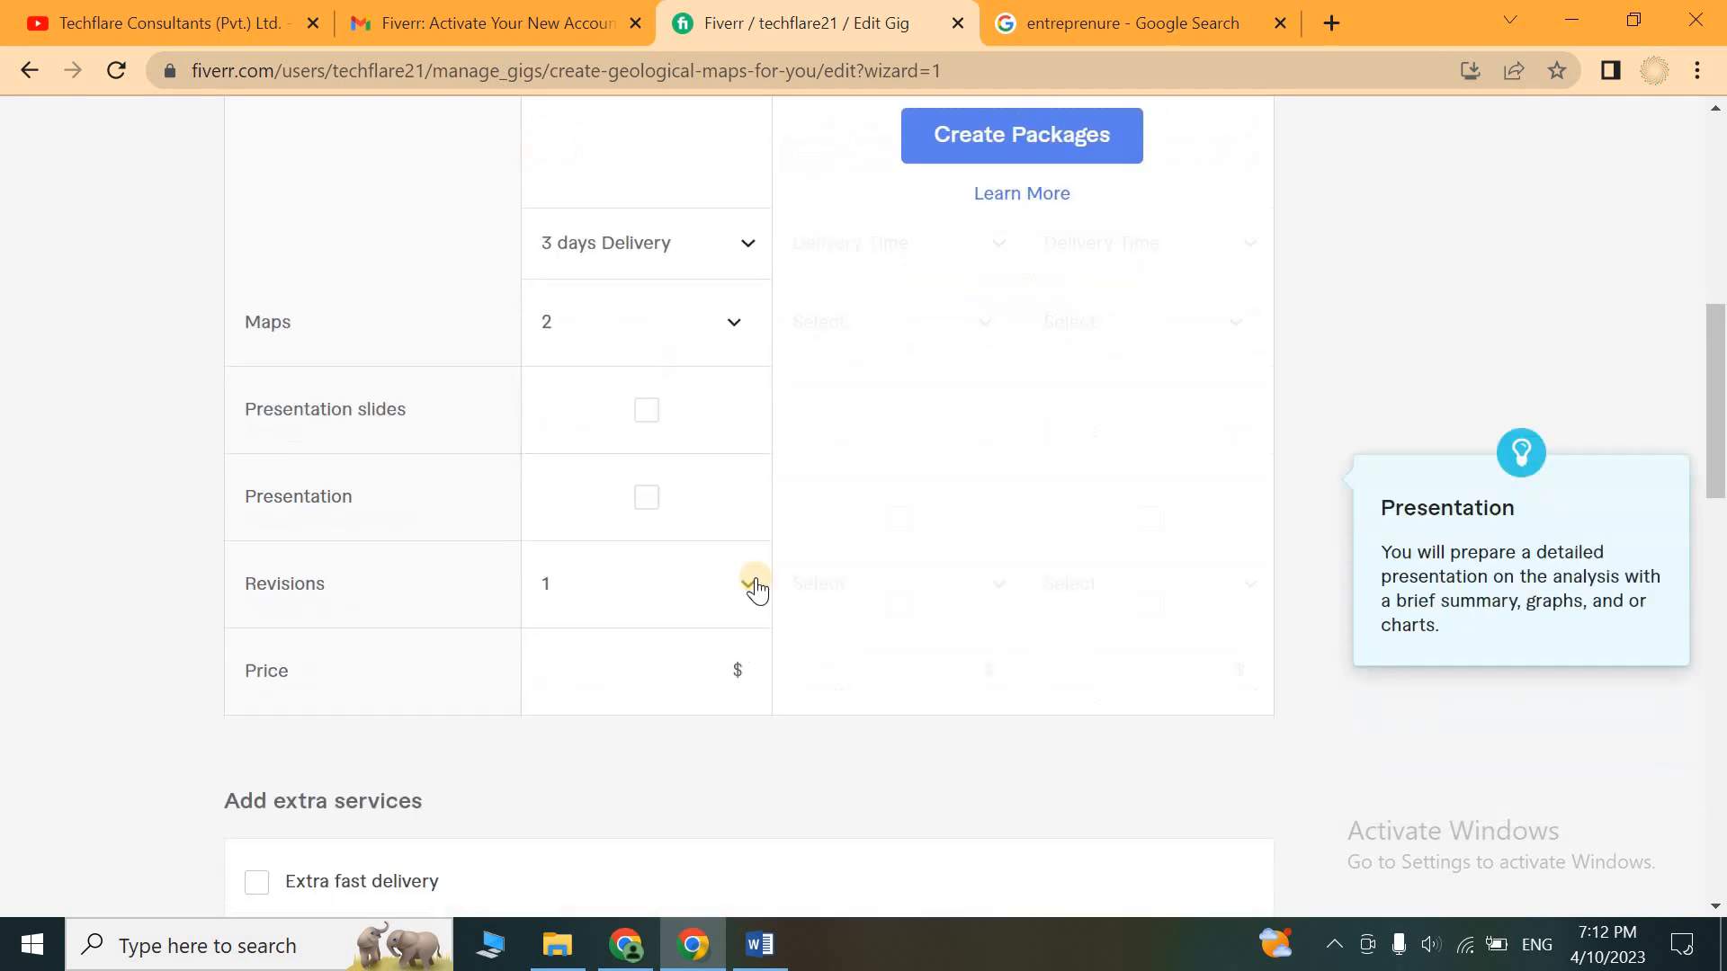
click(713, 640)
text(15)
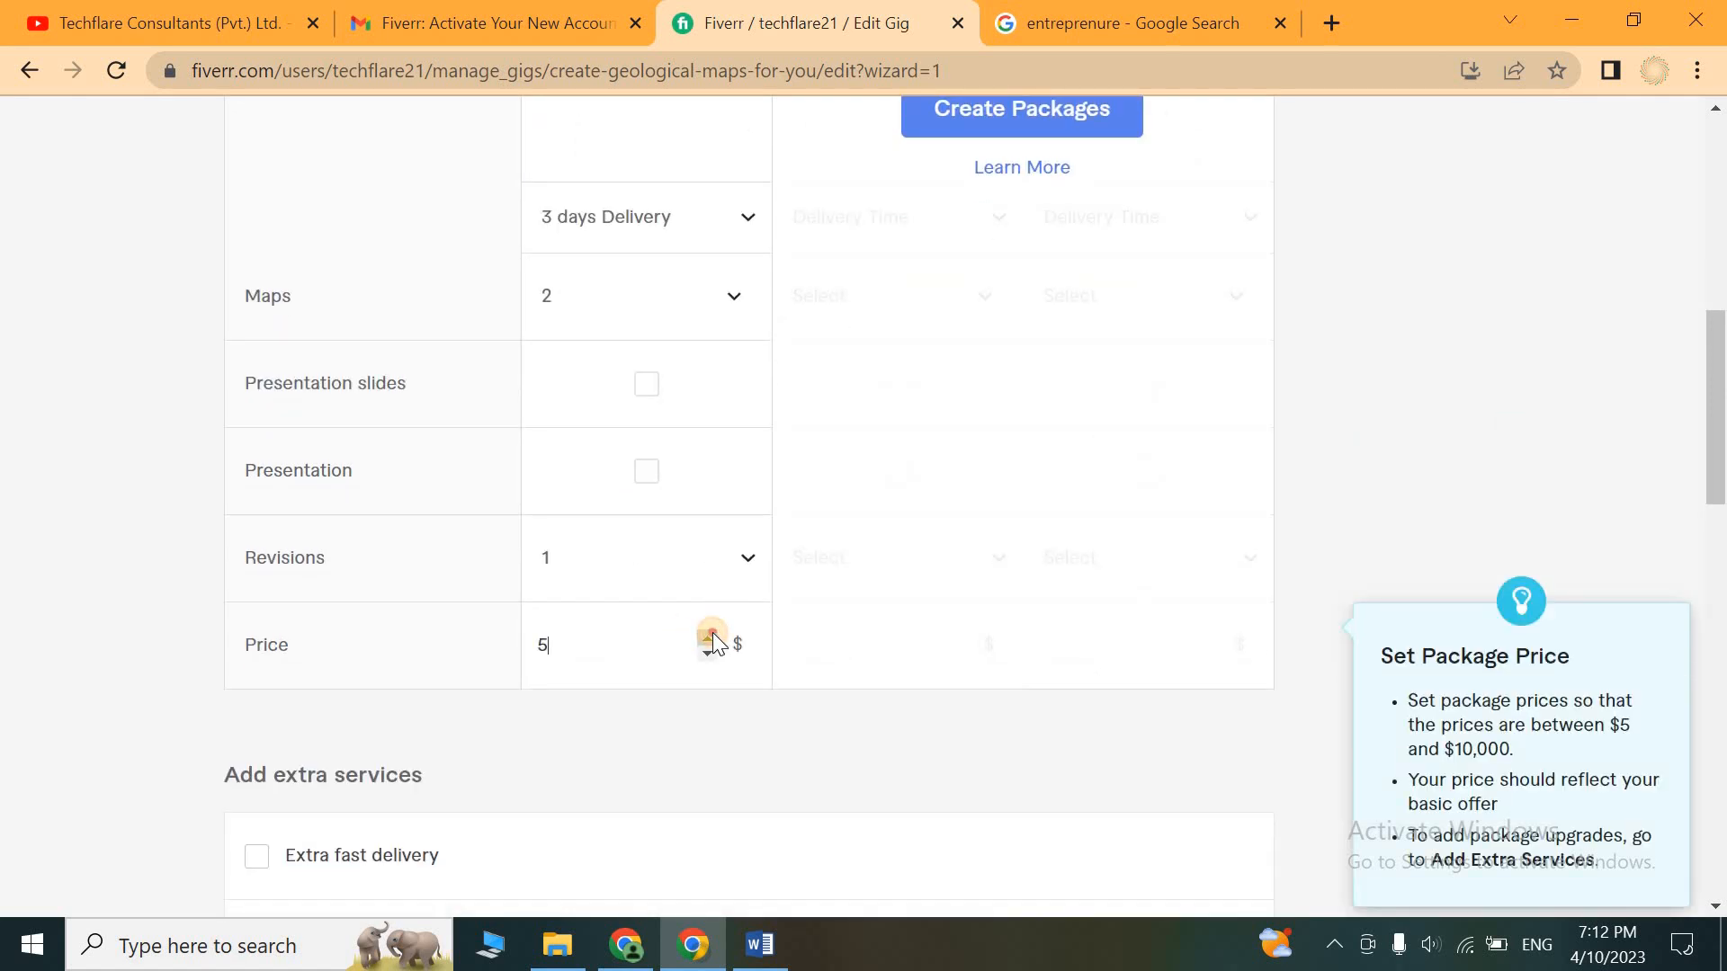
click(707, 661)
click(834, 581)
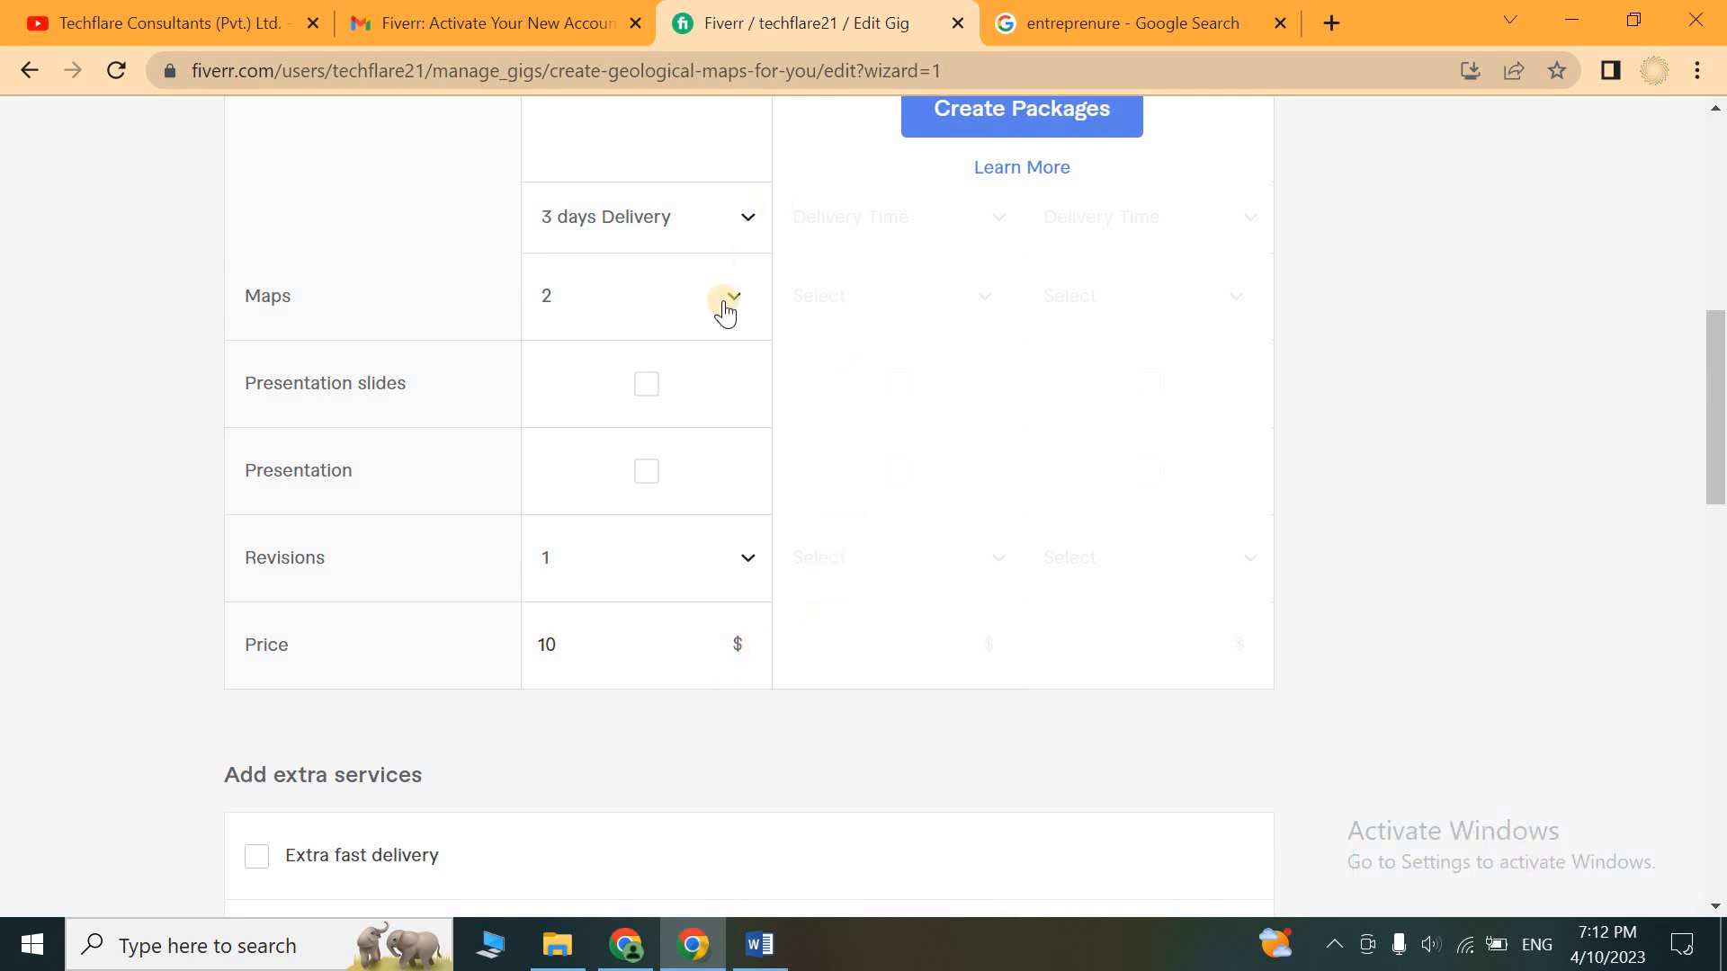
scroll(622, 288, up, 3)
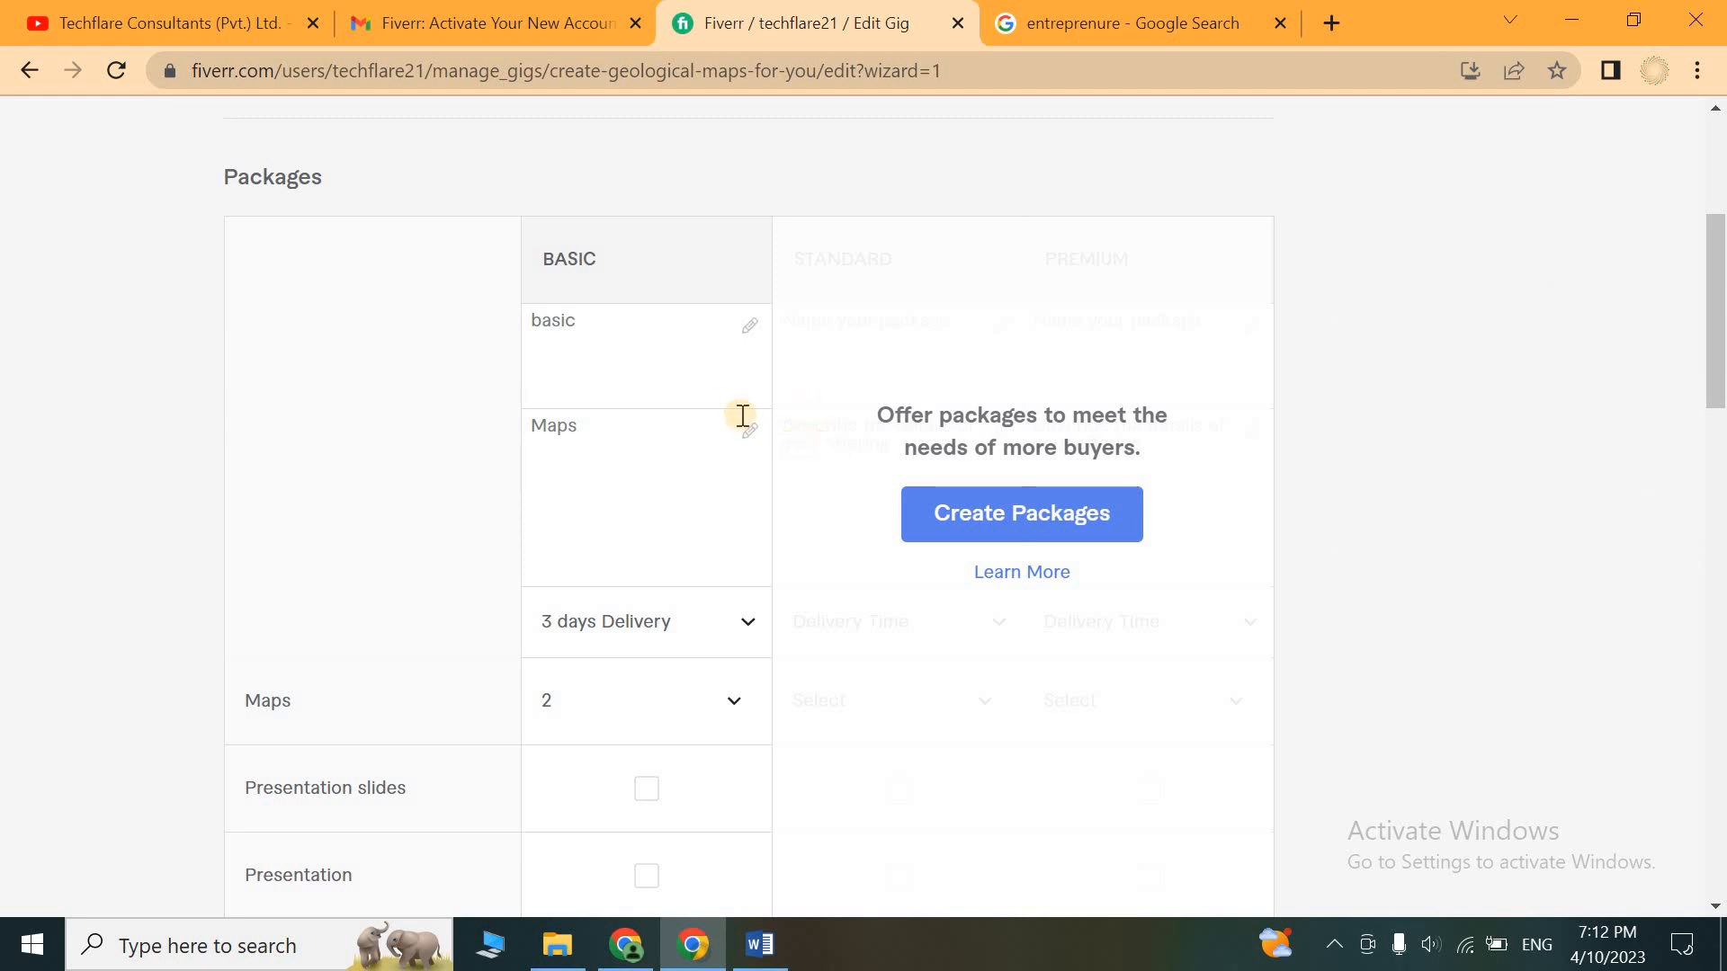
click(971, 512)
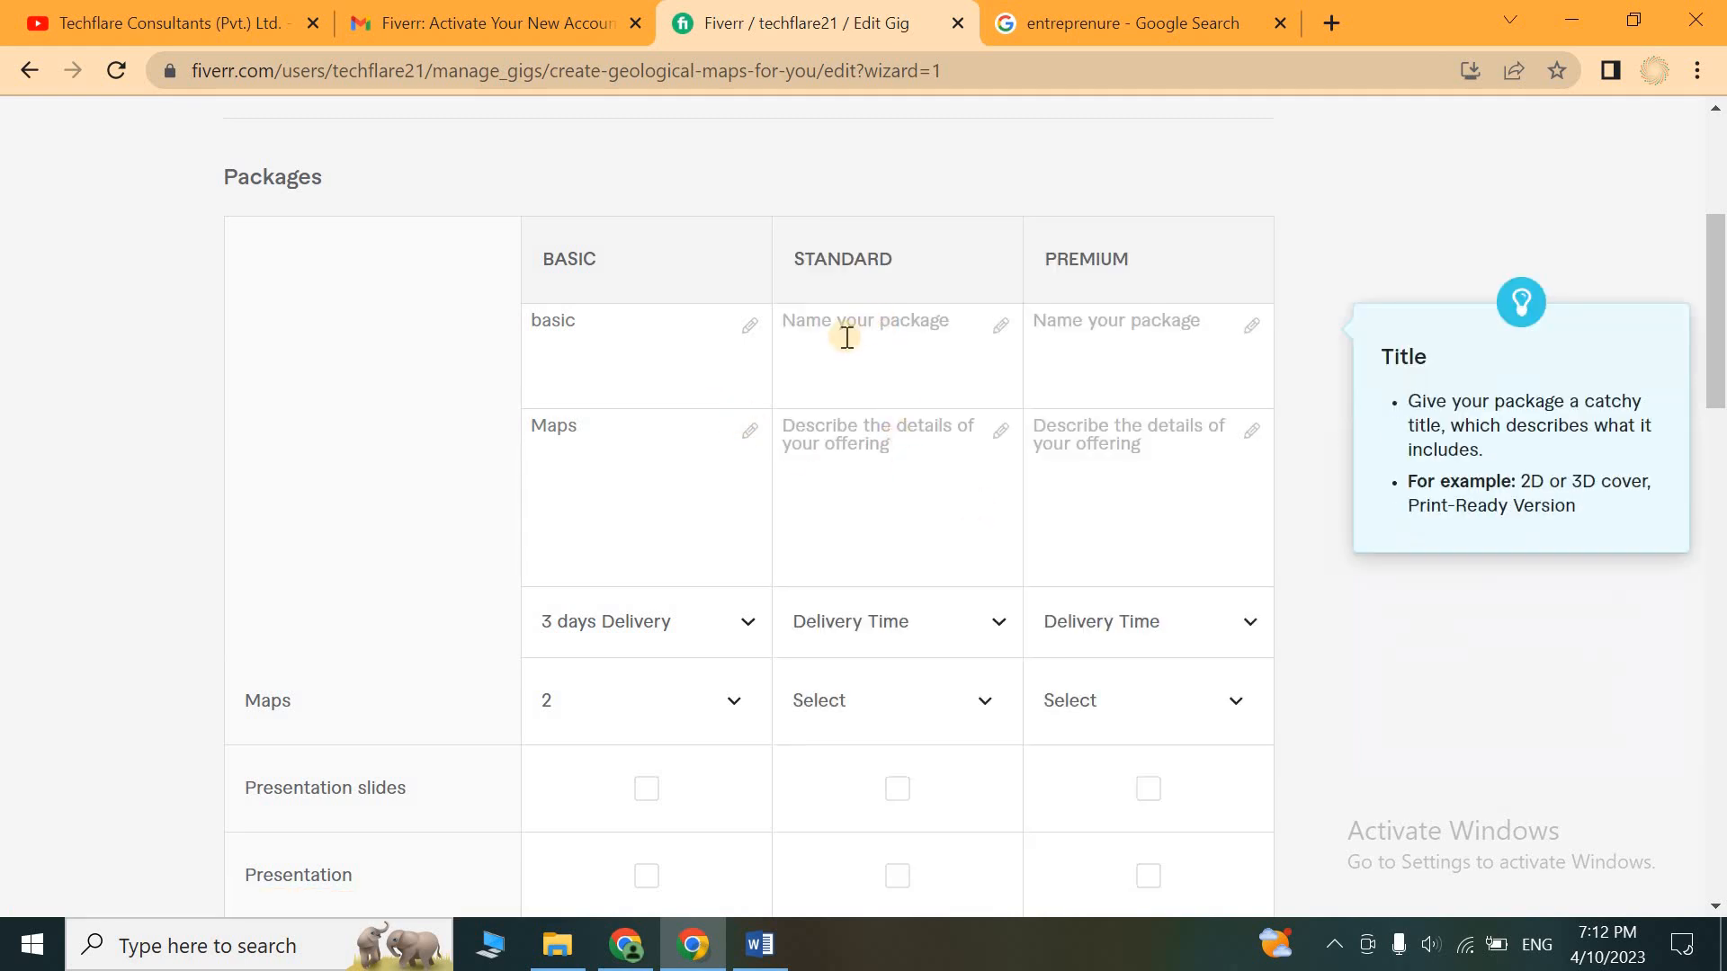
Step: Name the Standard package 'standard' with description 'Maps and Data'
click(844, 338)
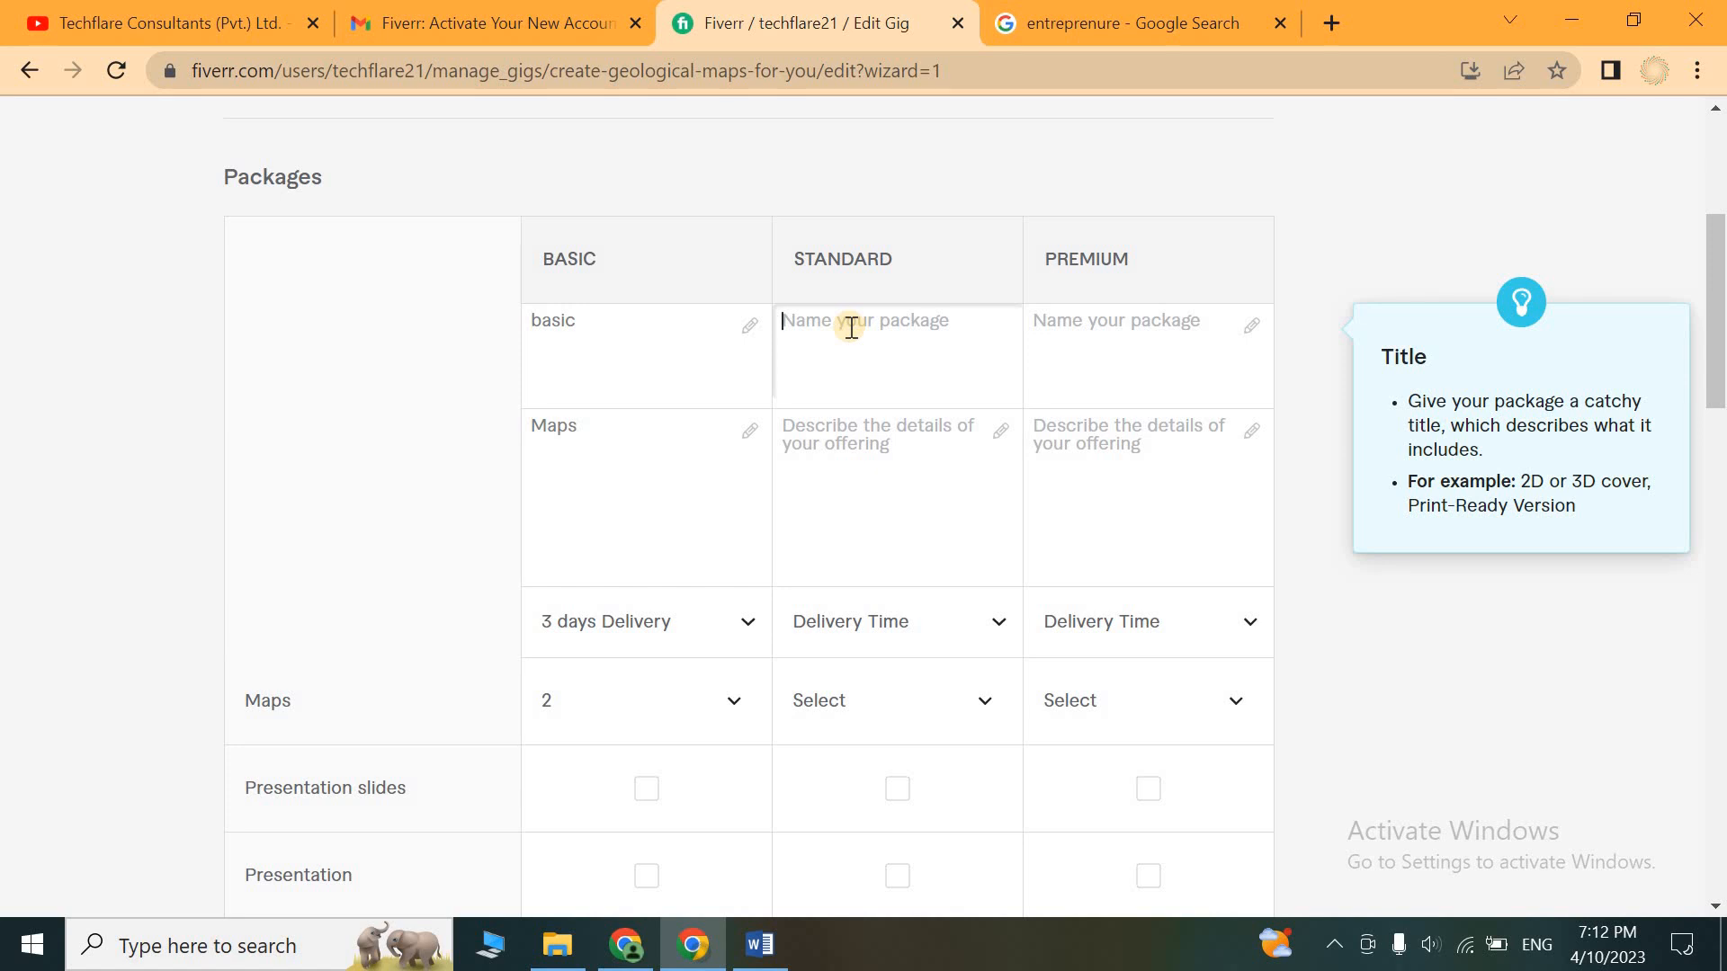
text(standa)
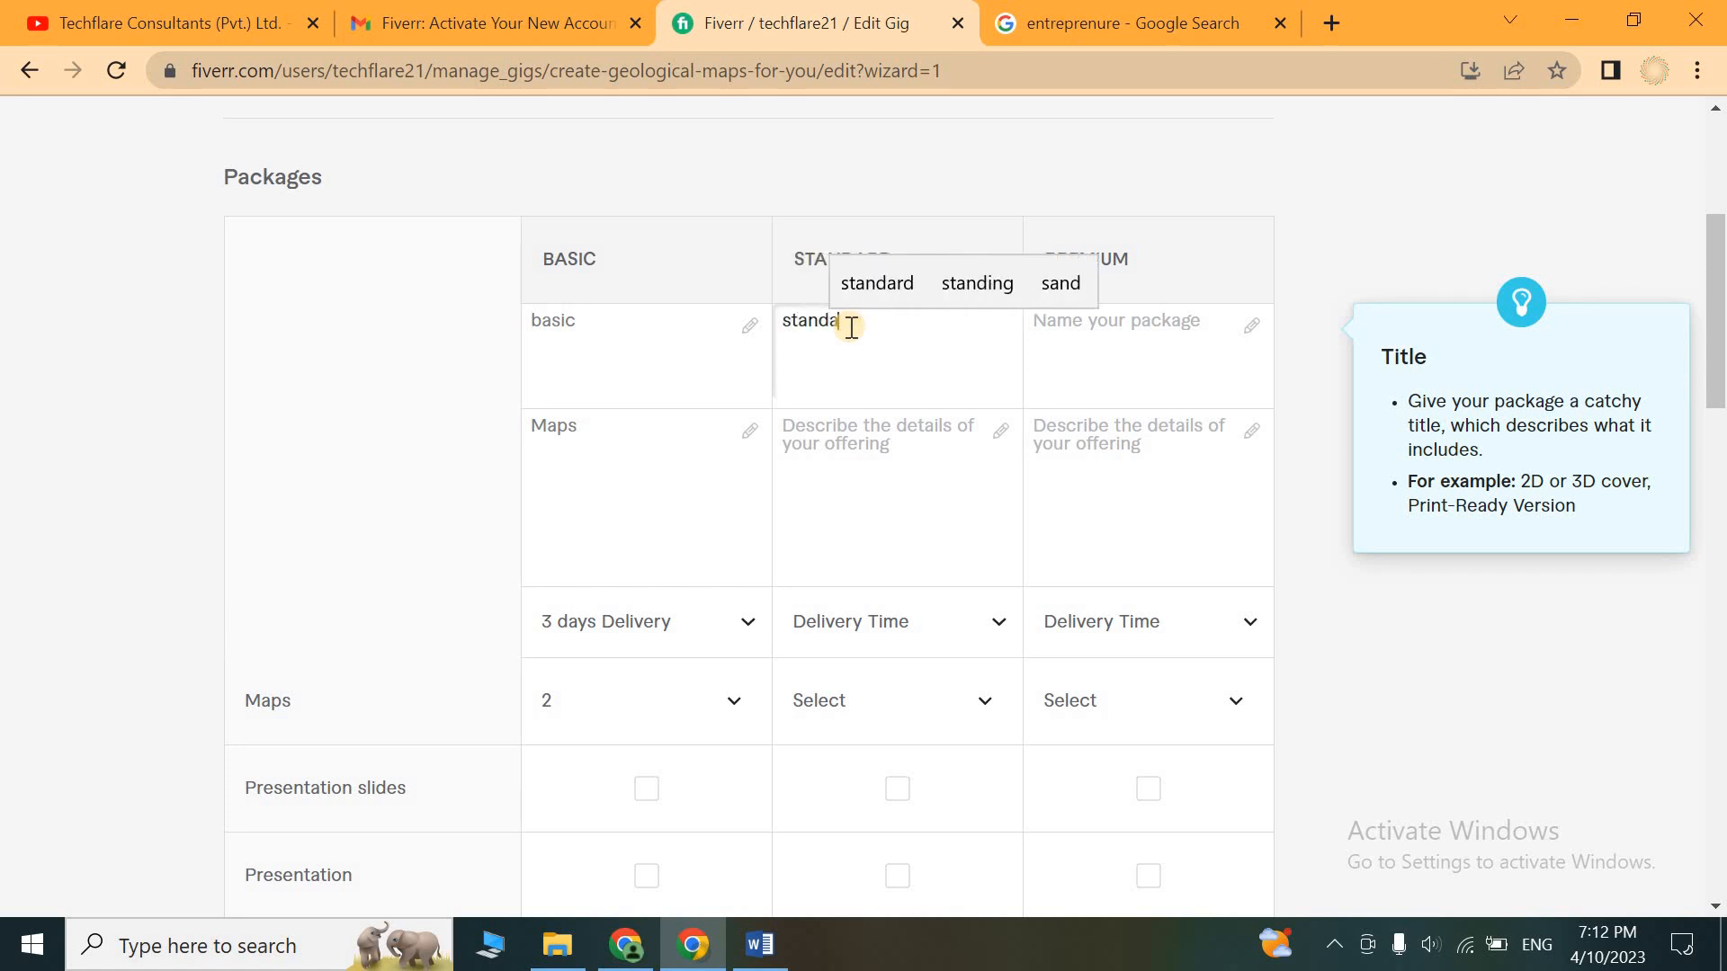
text(rd)
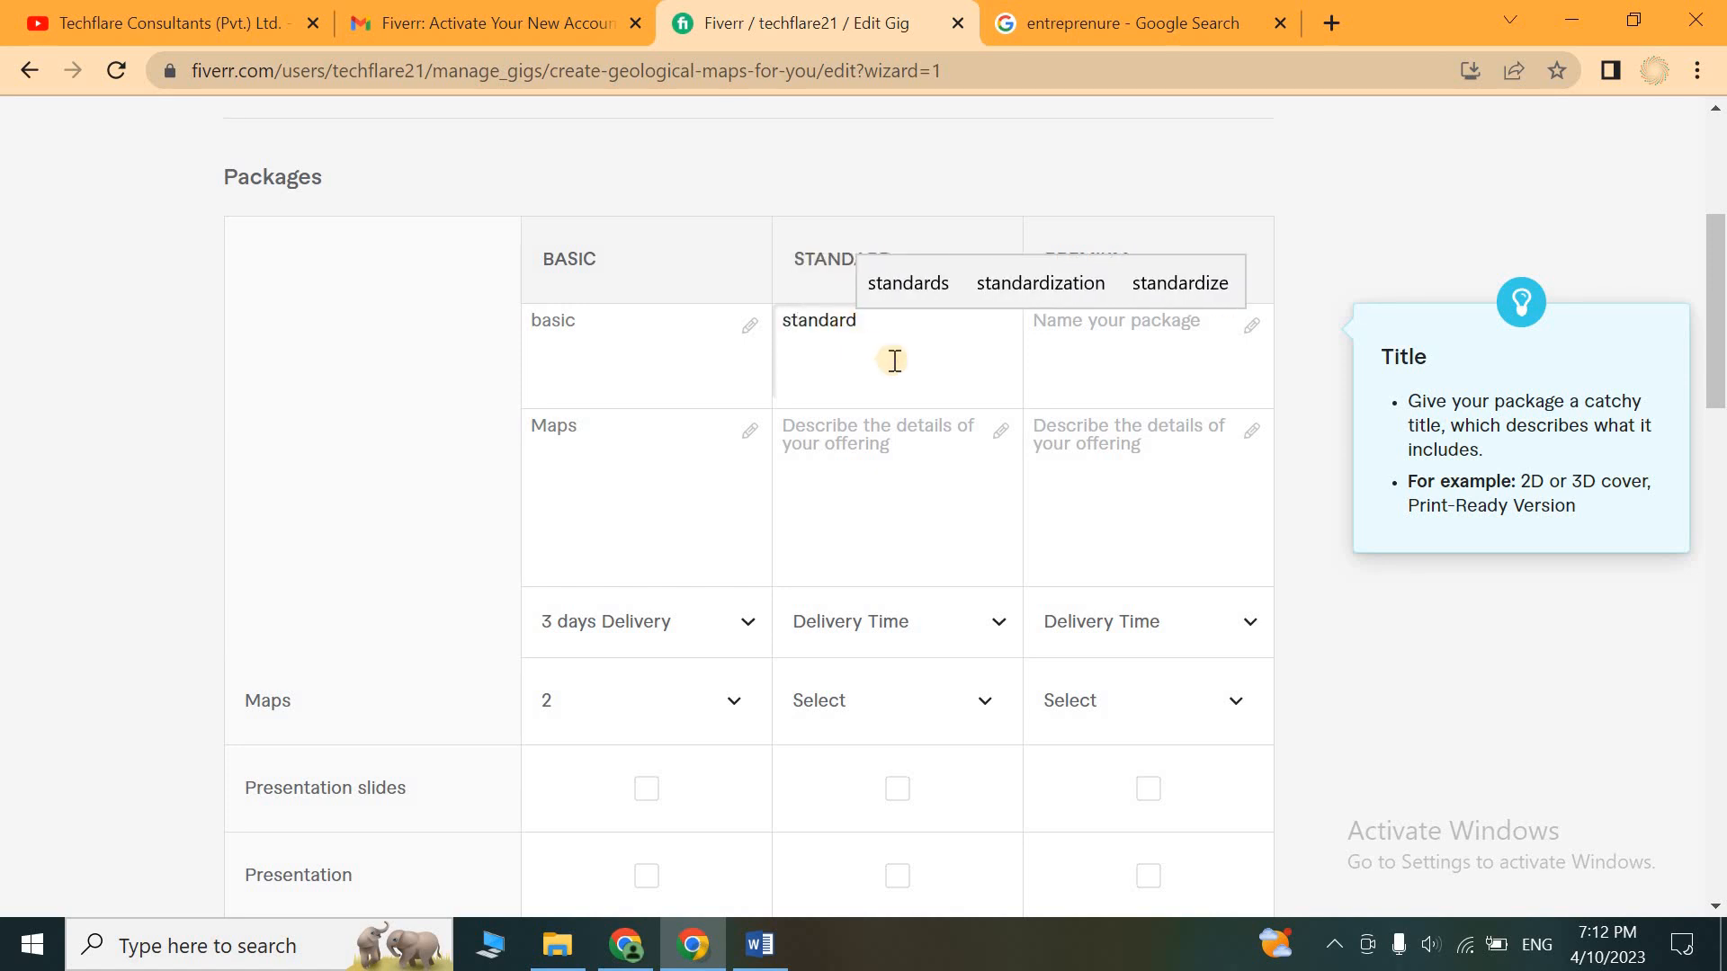
click(861, 440)
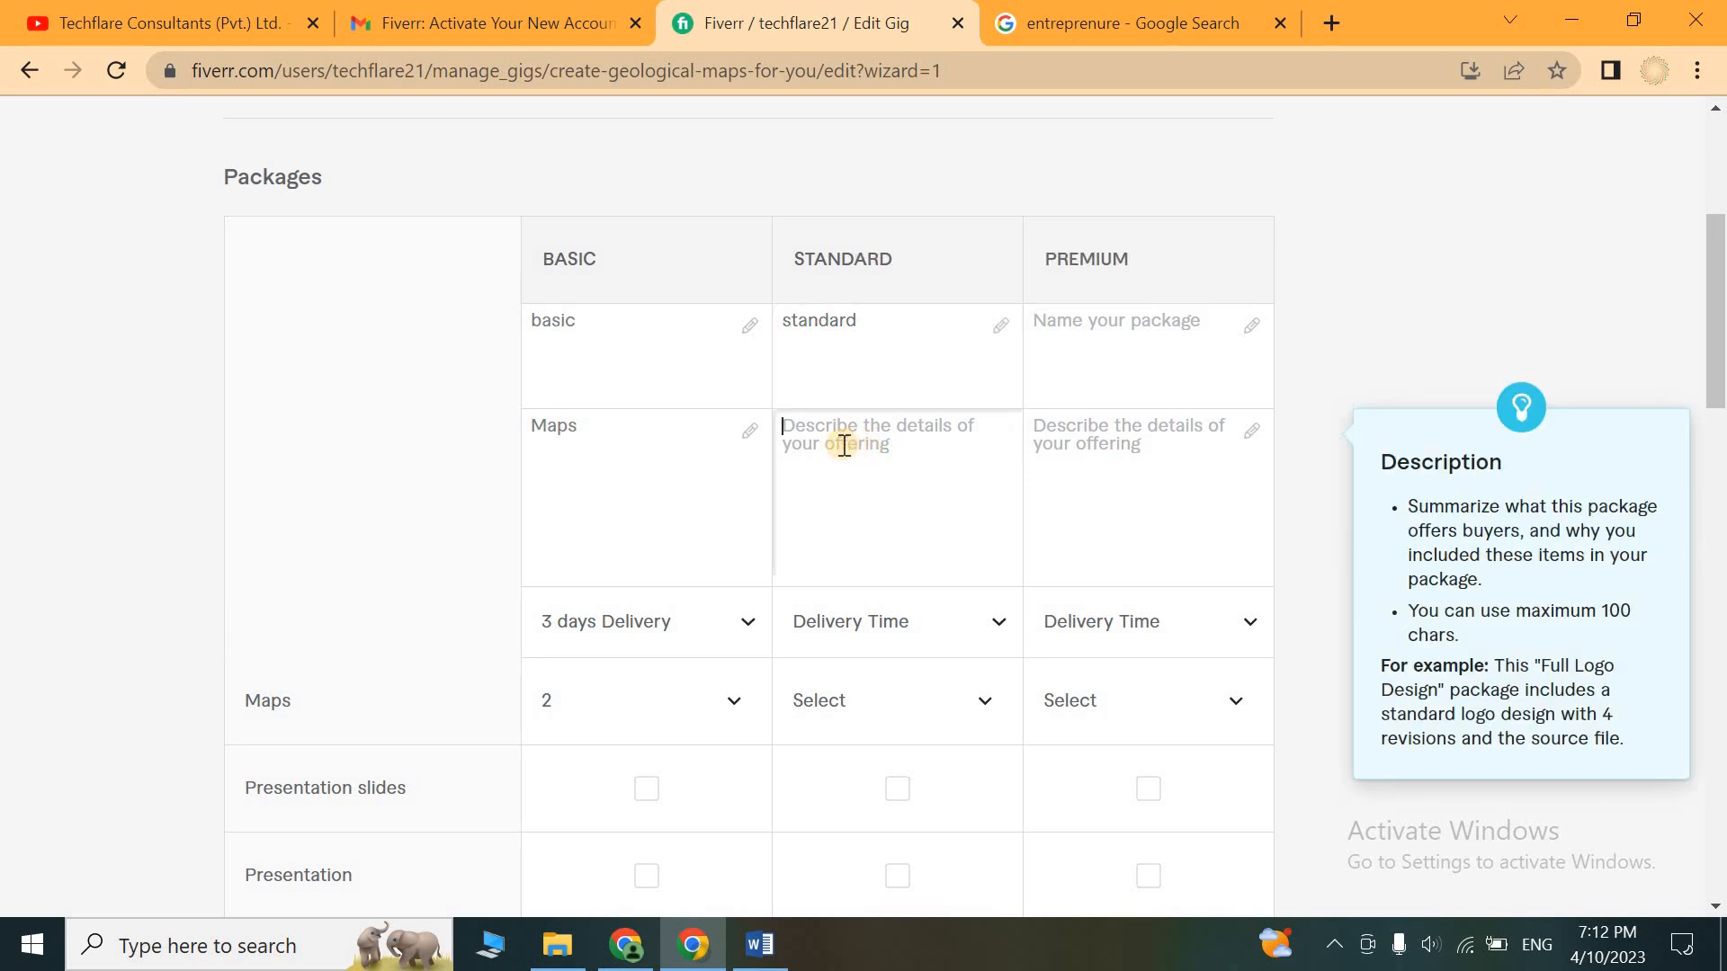
text(Maps)
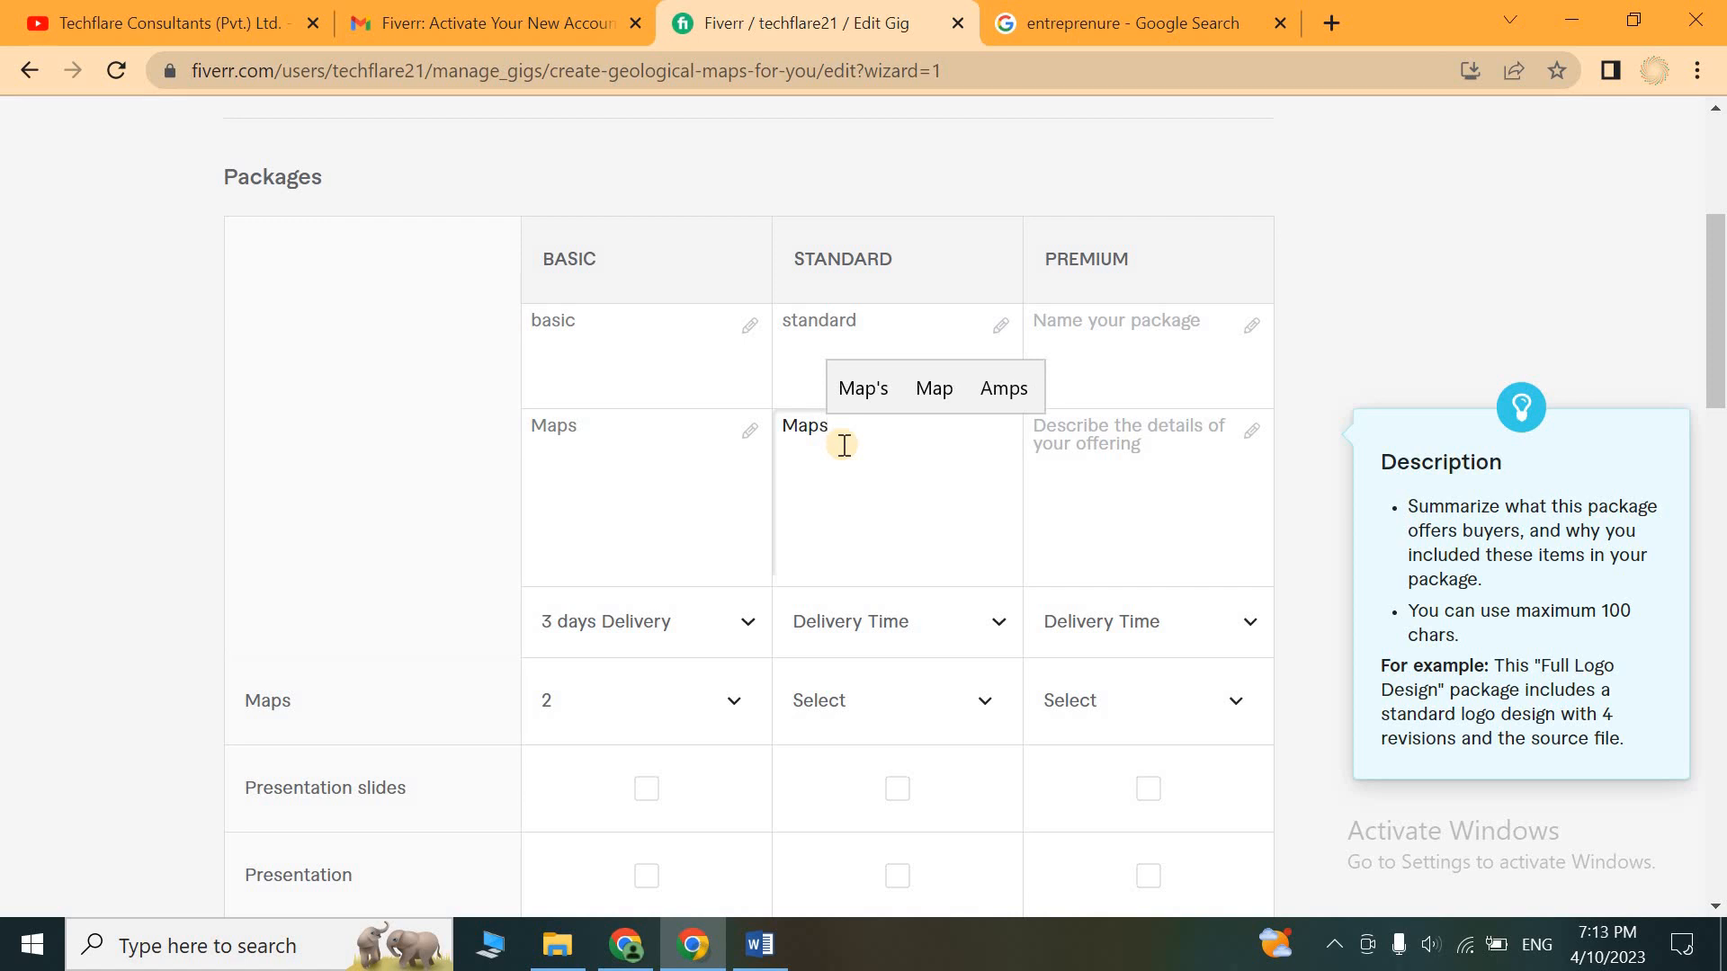
text( and)
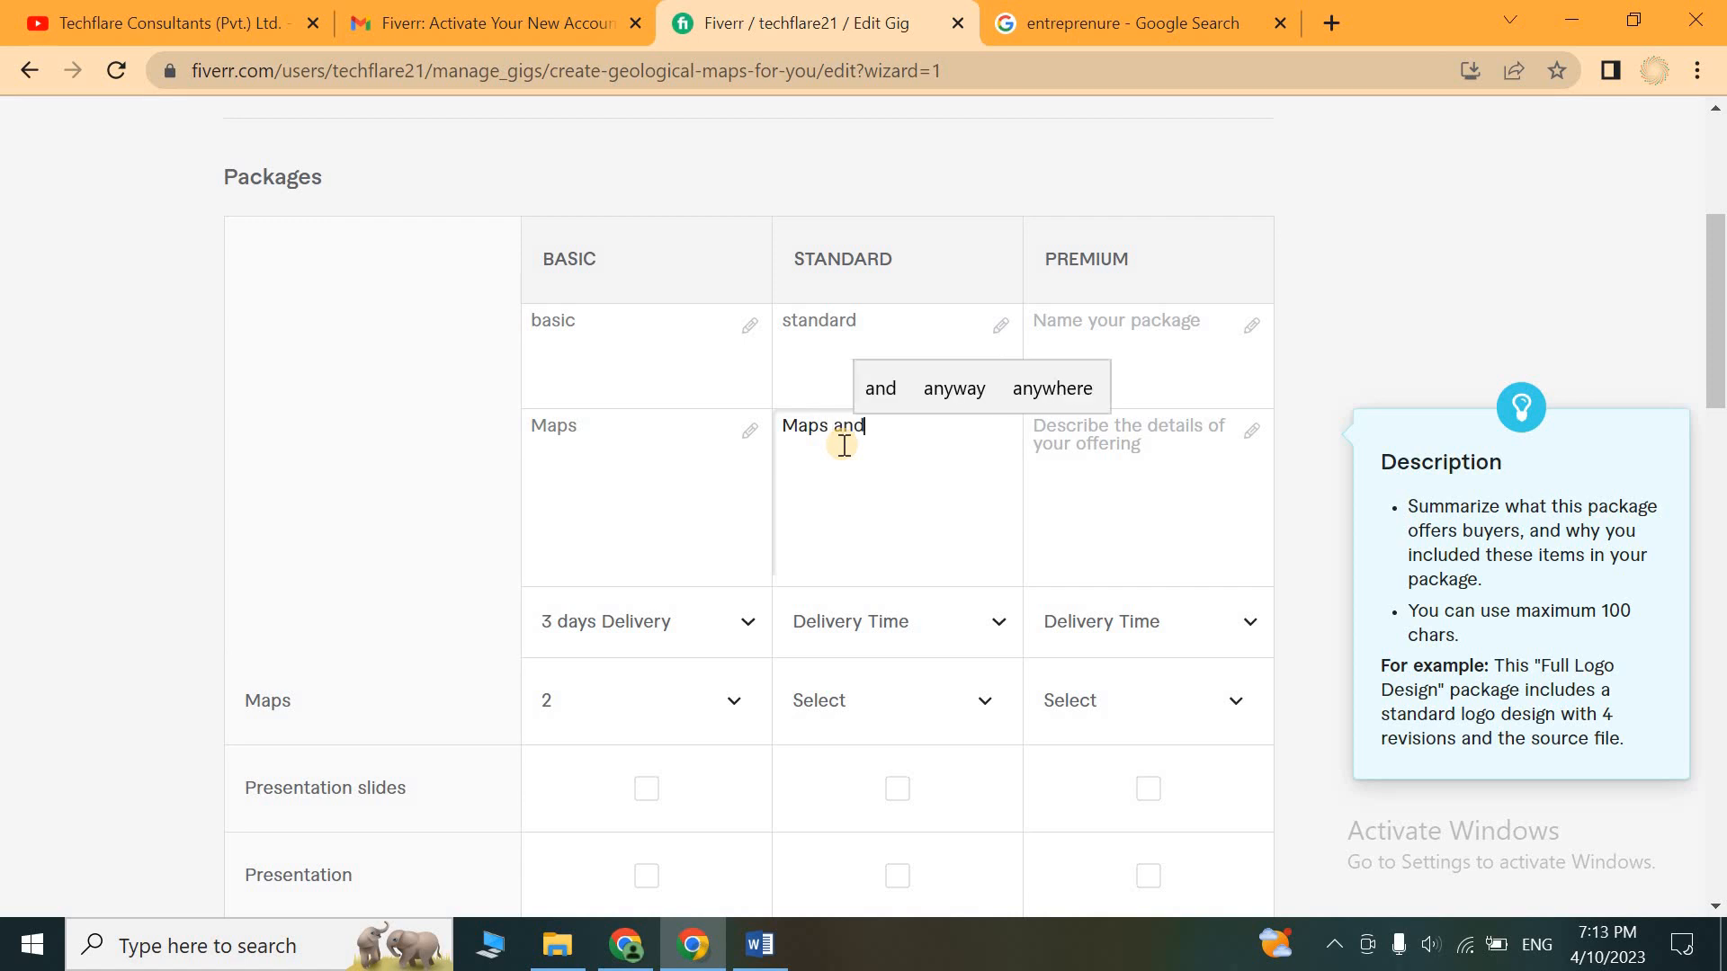
text( Data)
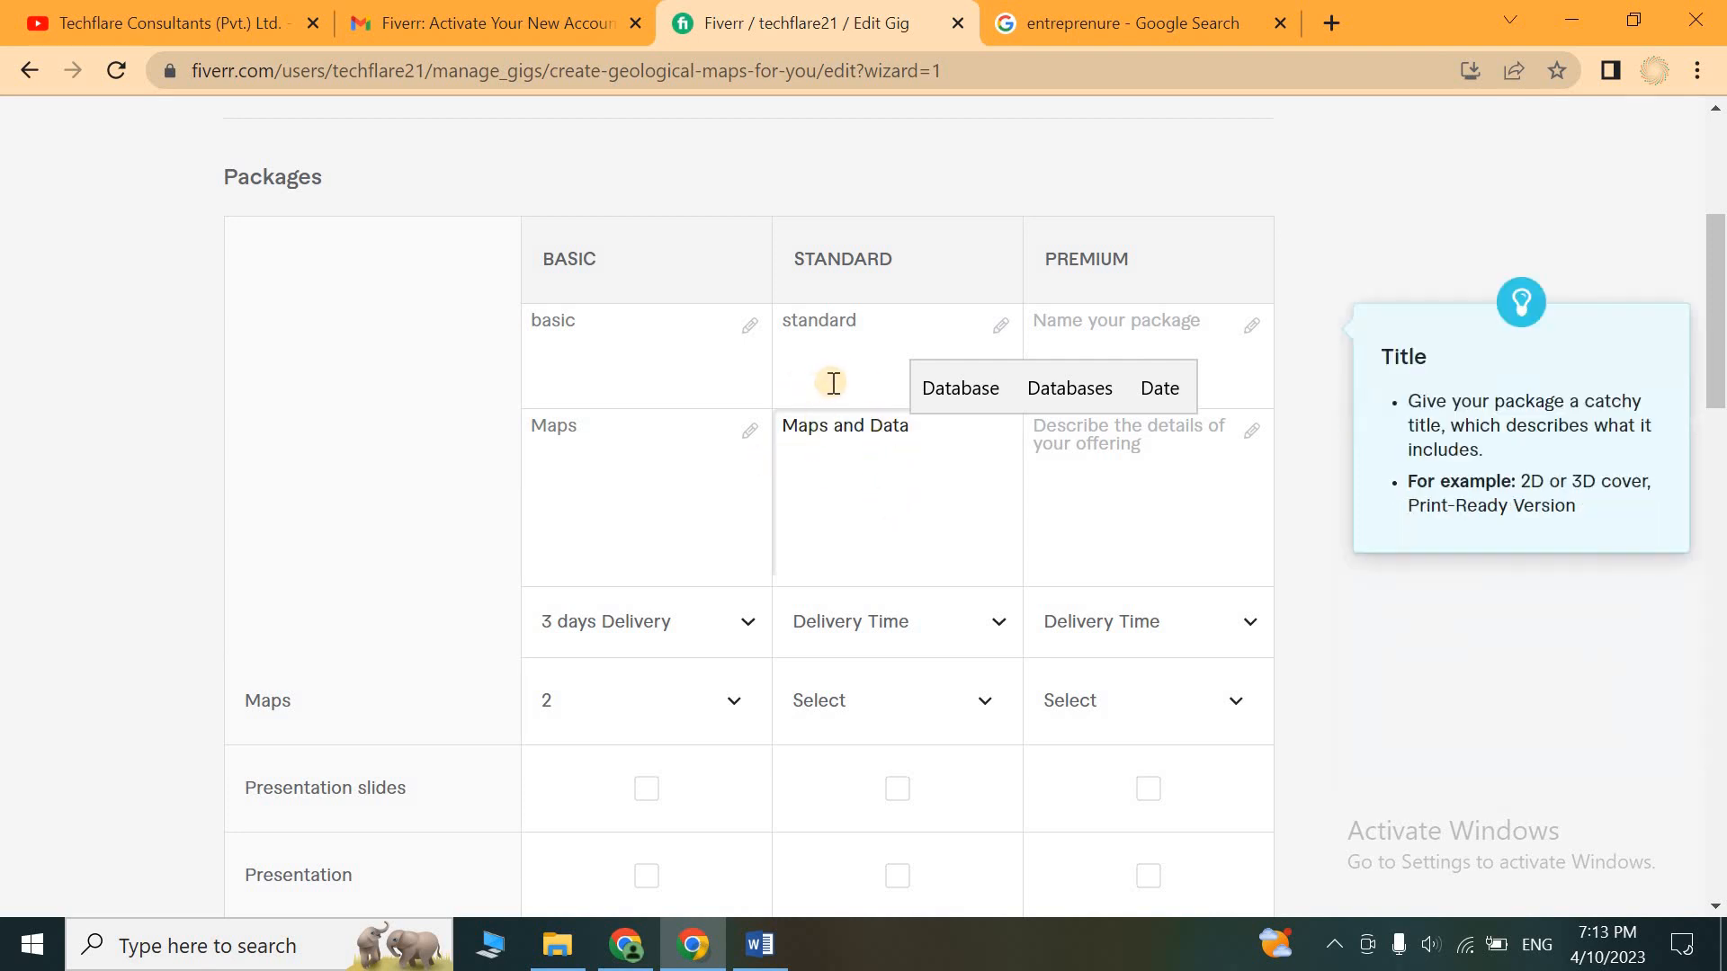
Step: Give the Standard package 5 days delivery, 3 maps and 2 revisions
scroll(883, 441, down, 1)
scroll(1001, 498, down, 1)
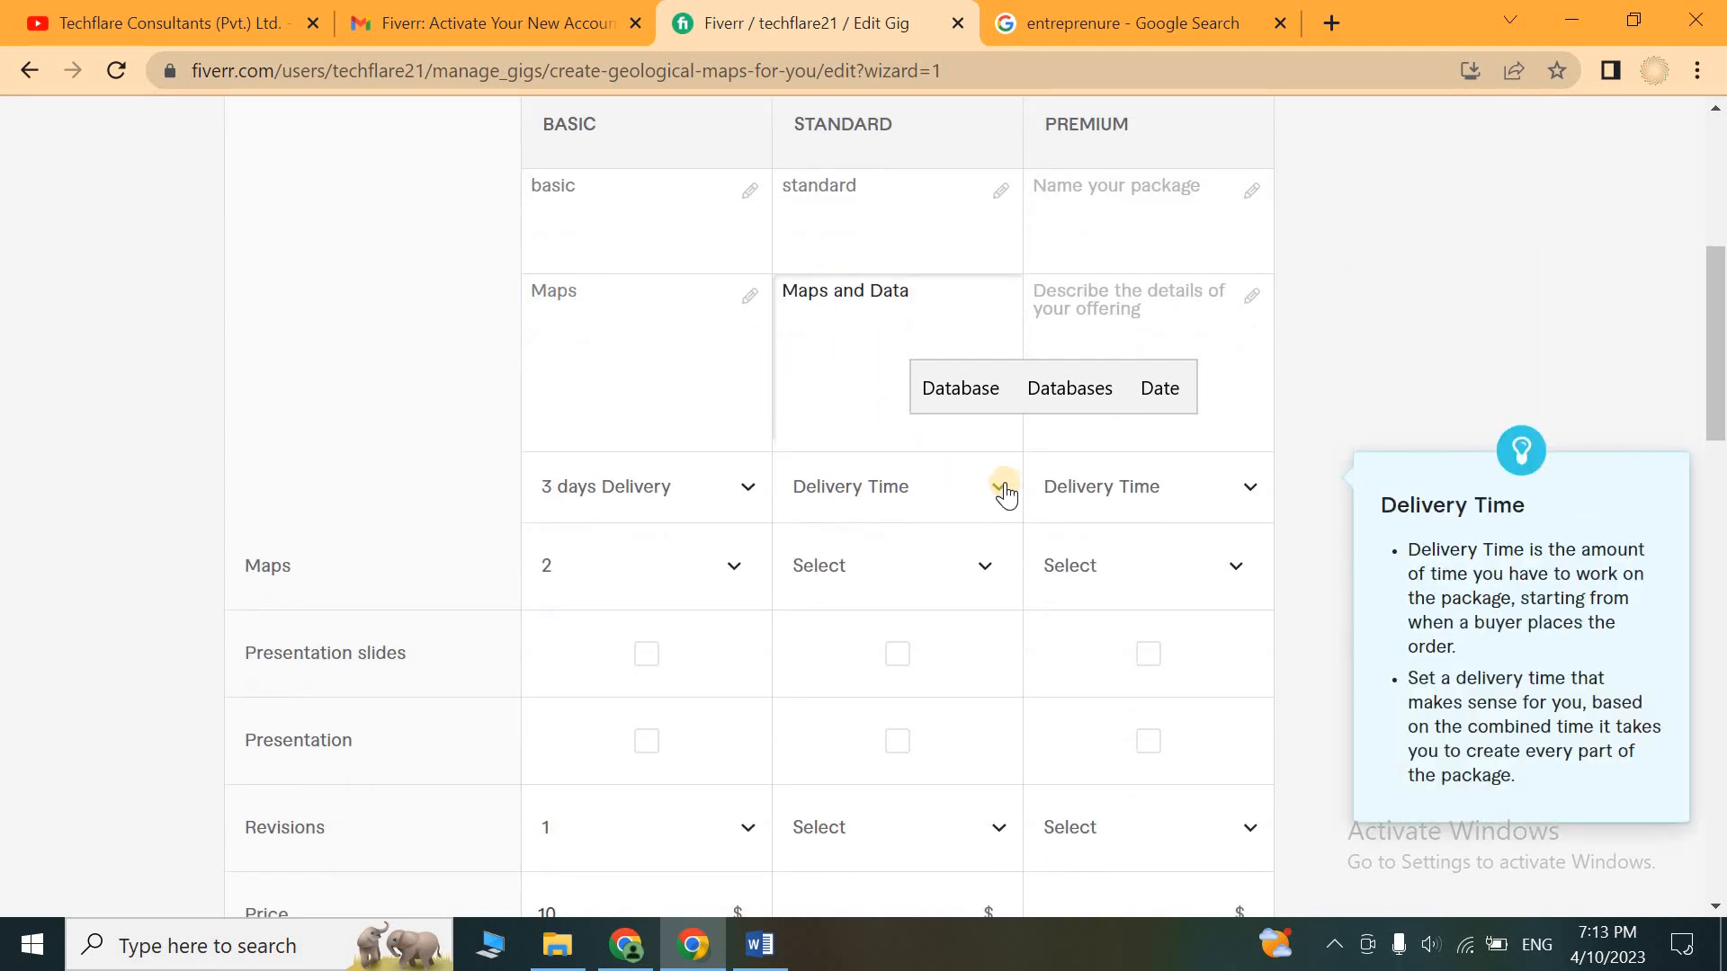
click(1001, 491)
scroll(909, 733, down, 3)
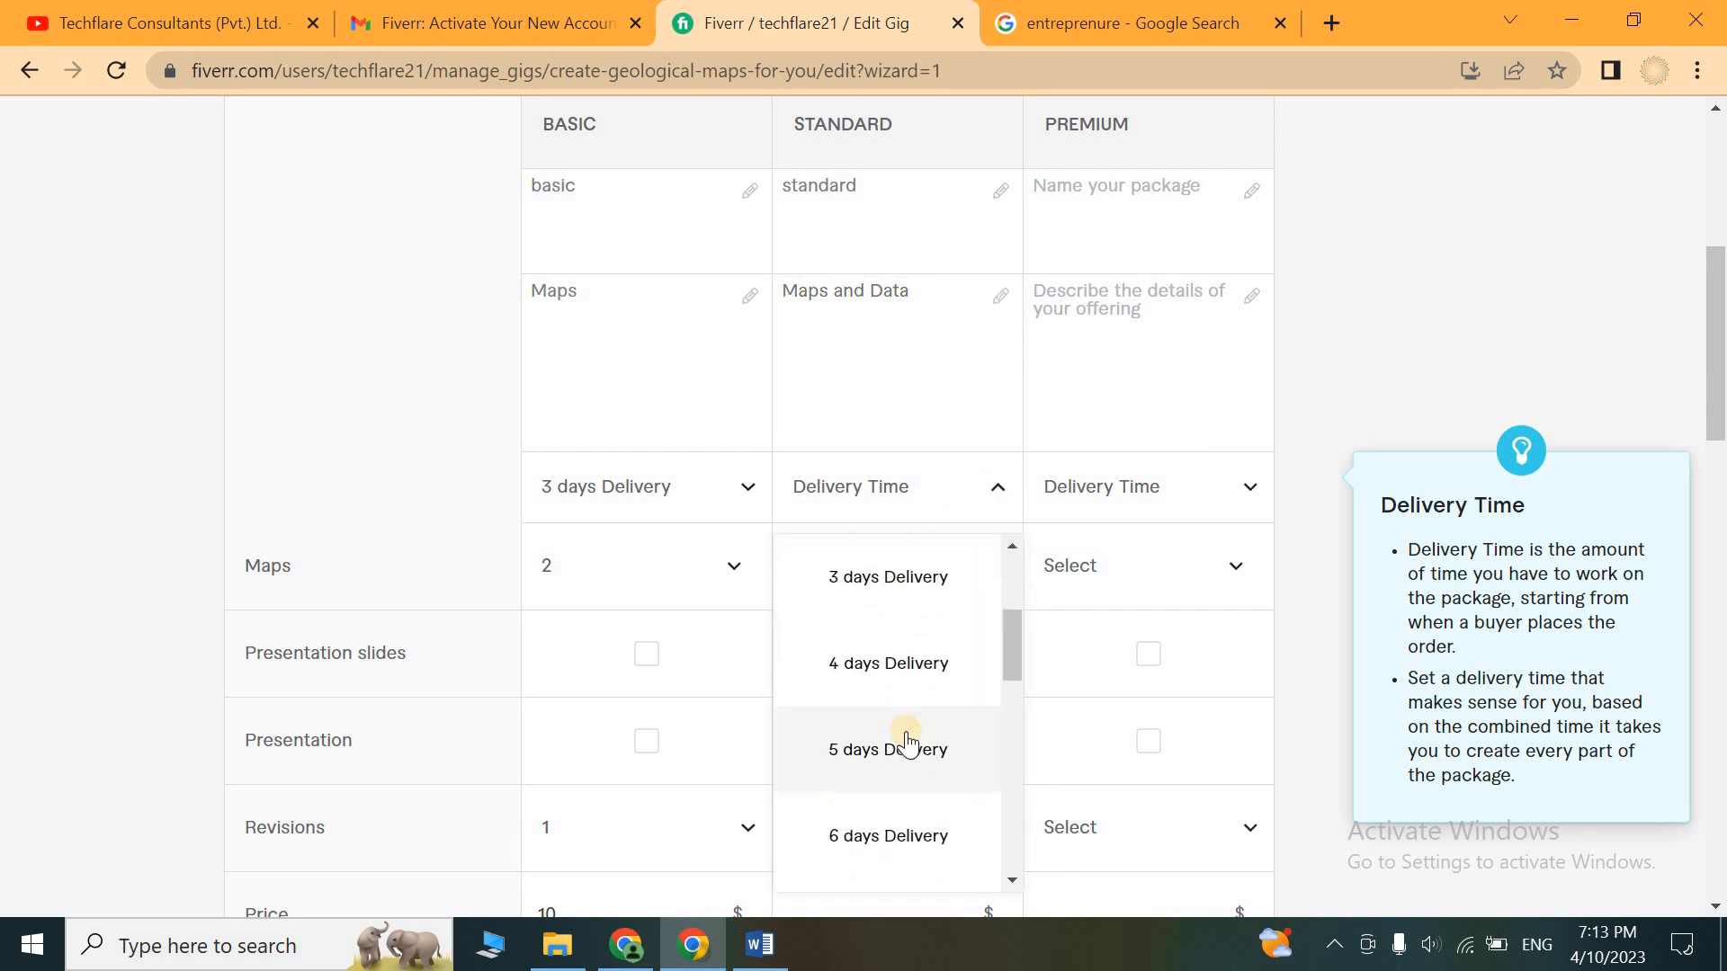
click(907, 728)
scroll(980, 504, down, 2)
click(978, 437)
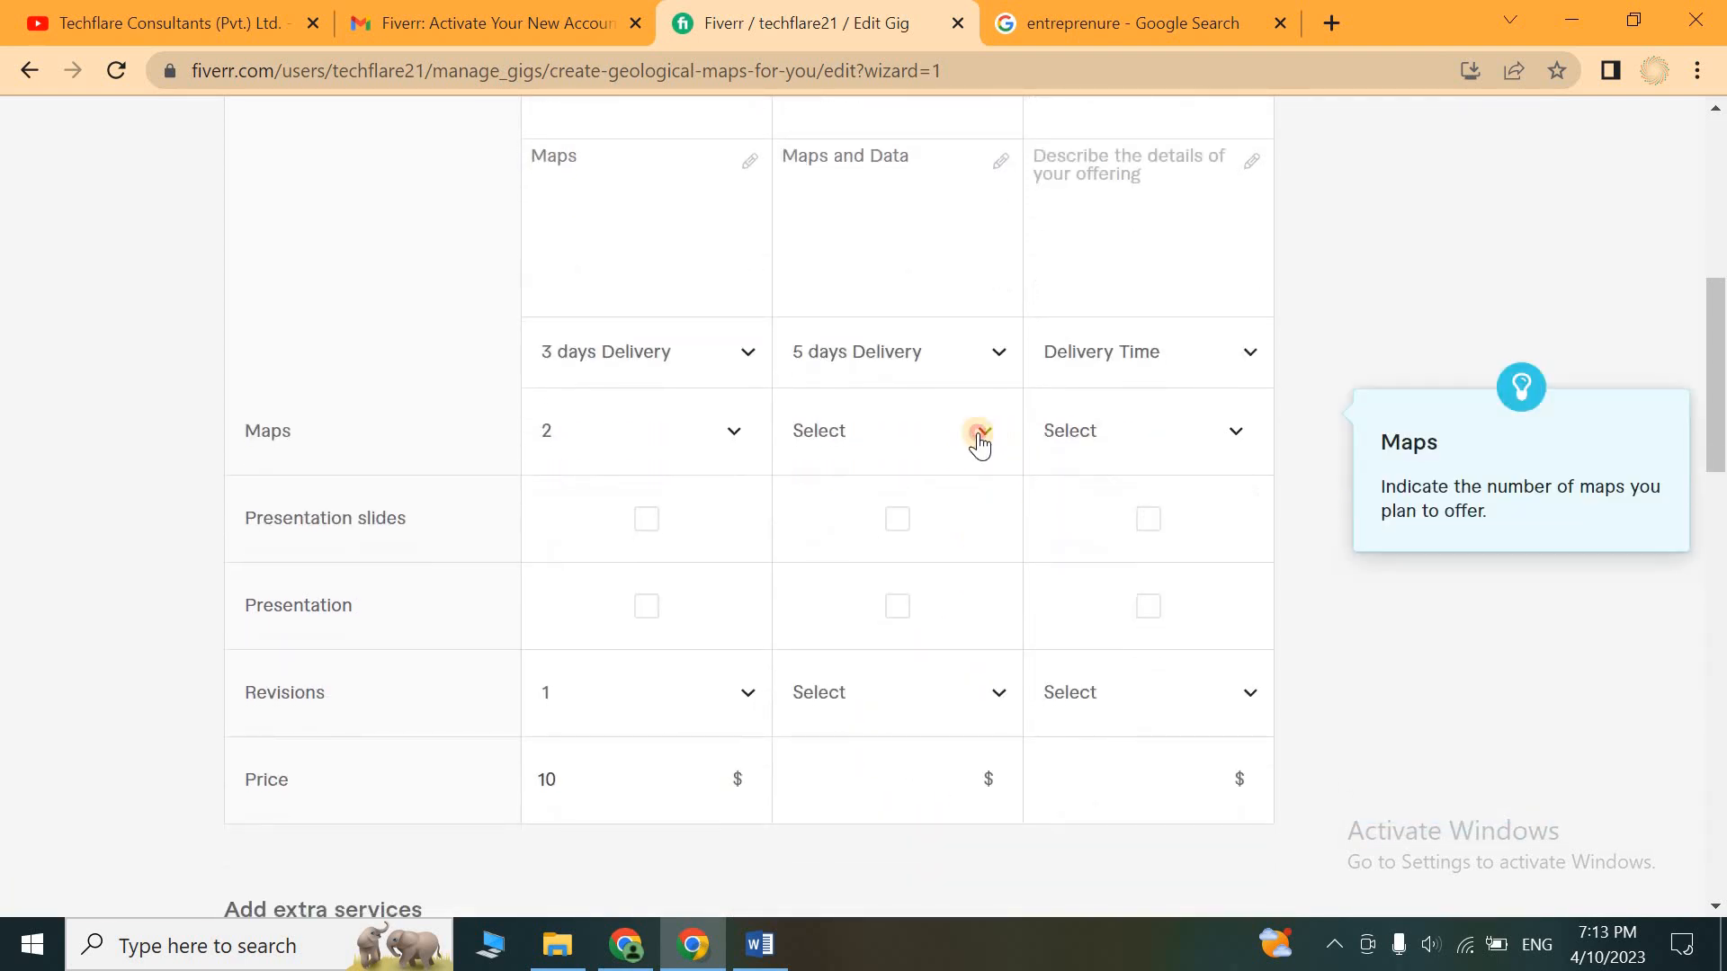
click(870, 775)
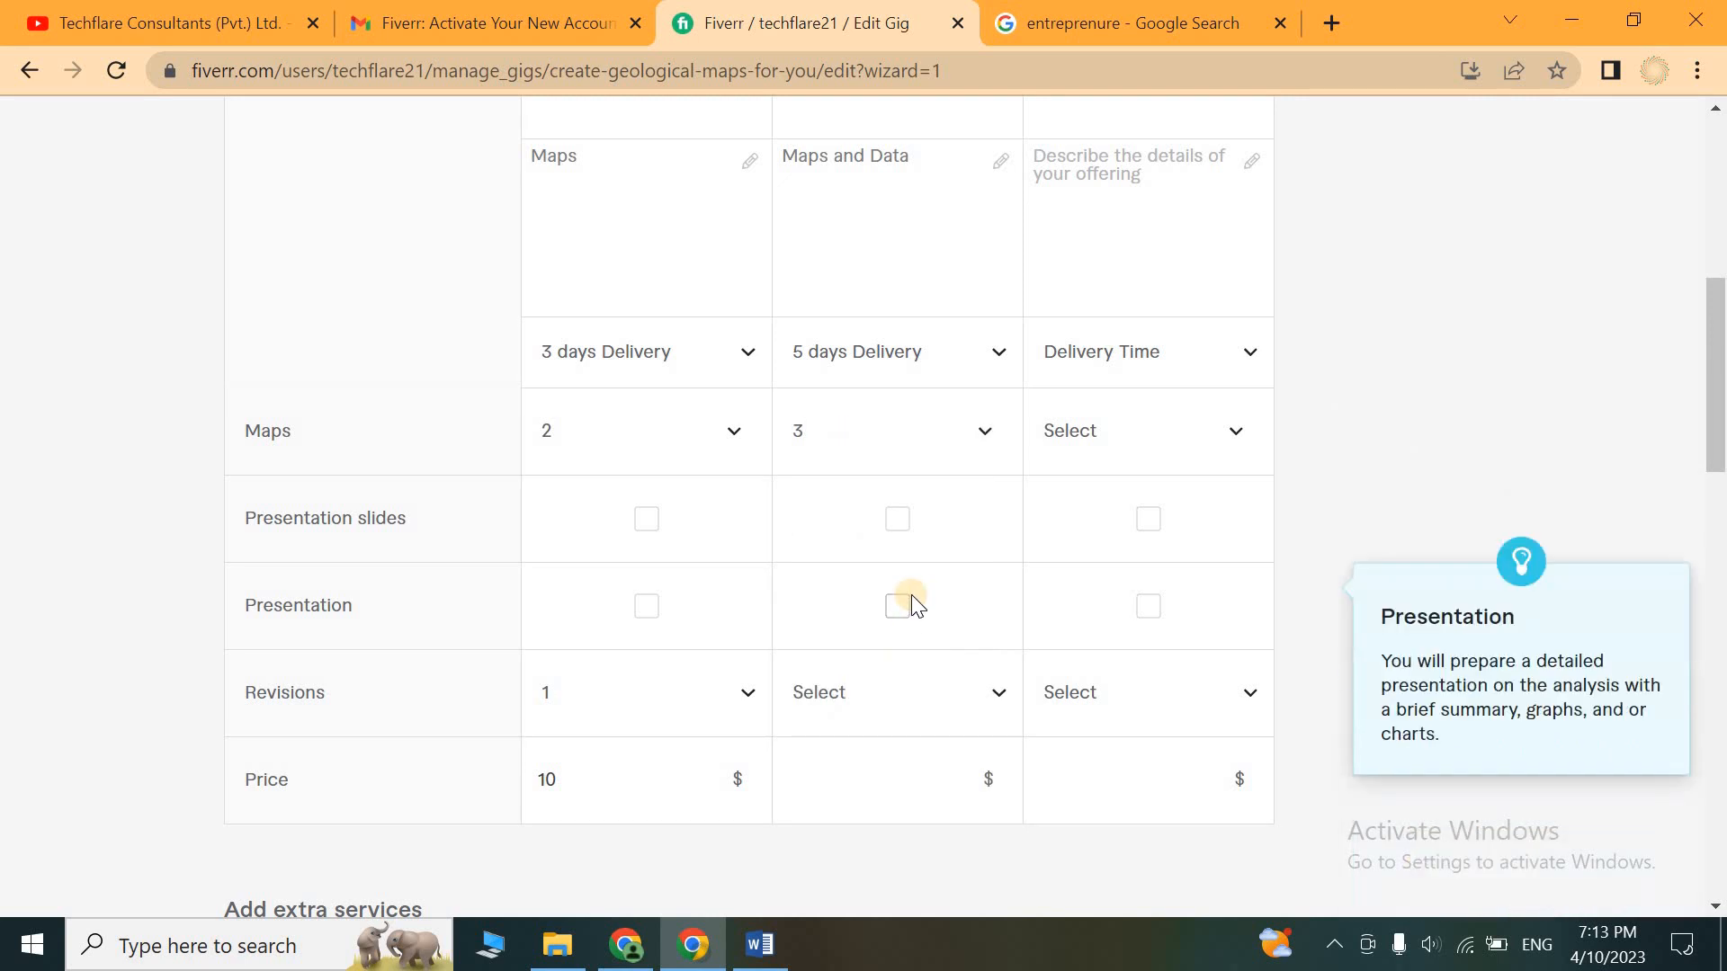
scroll(616, 514, down, 2)
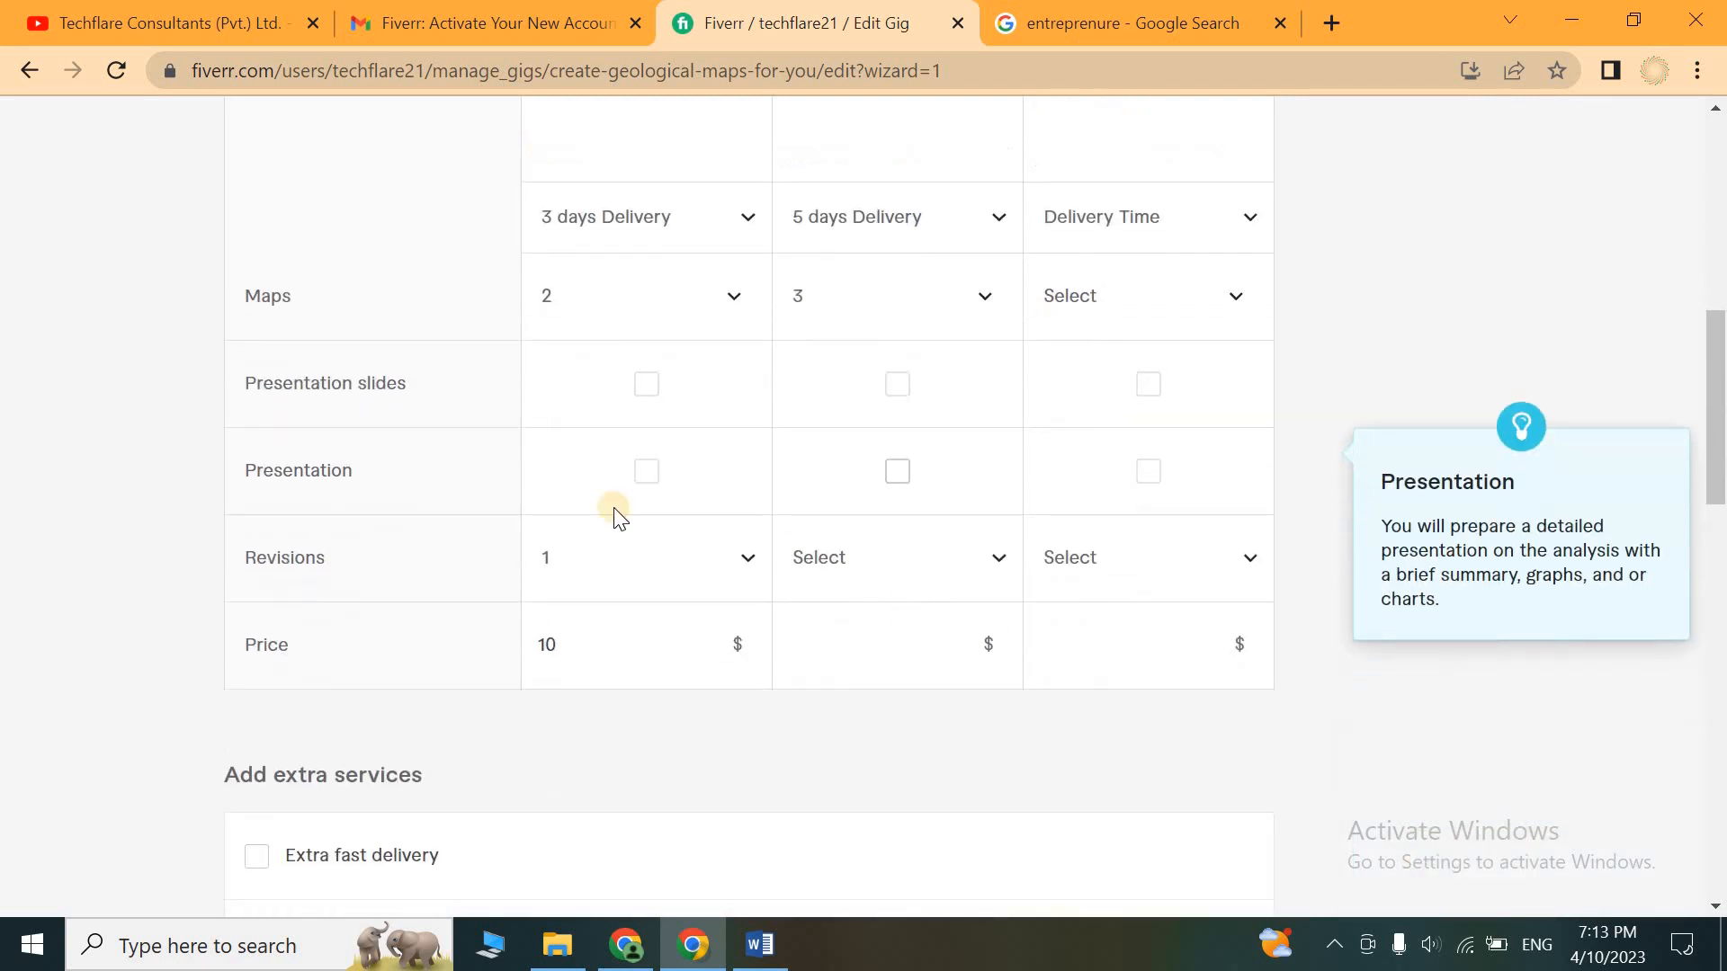
click(1004, 553)
click(844, 468)
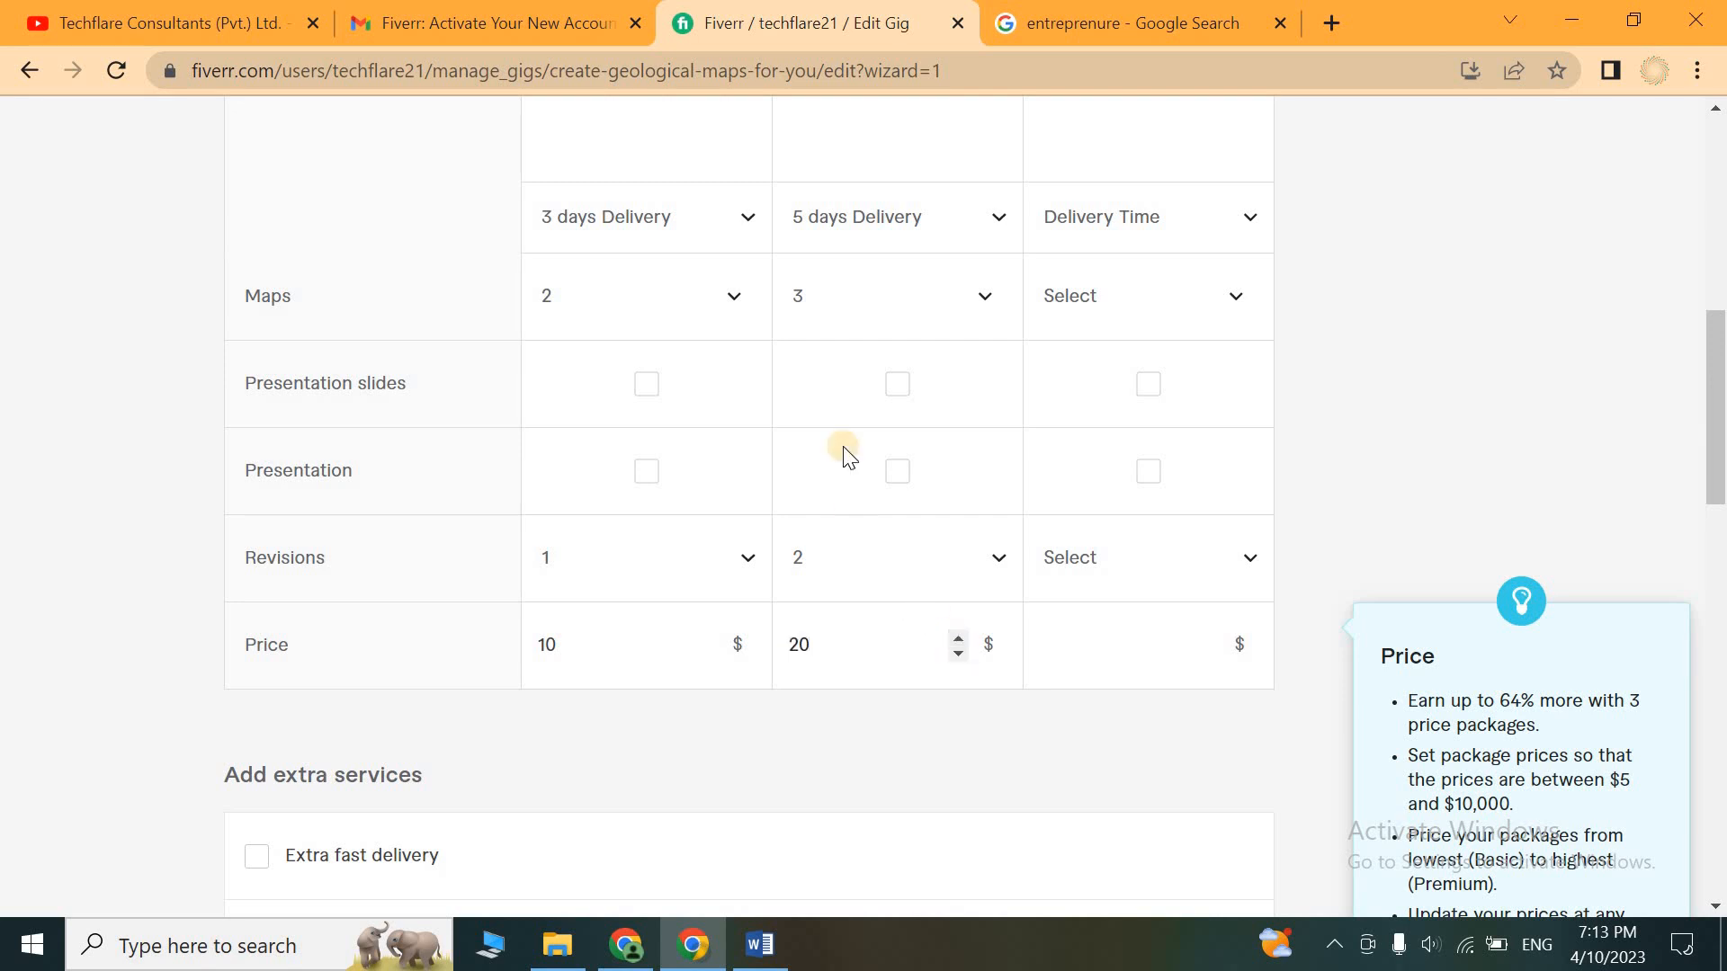
Step: Set the Standard package price to $20
scroll(841, 441, up, 4)
scroll(666, 647, down, 2)
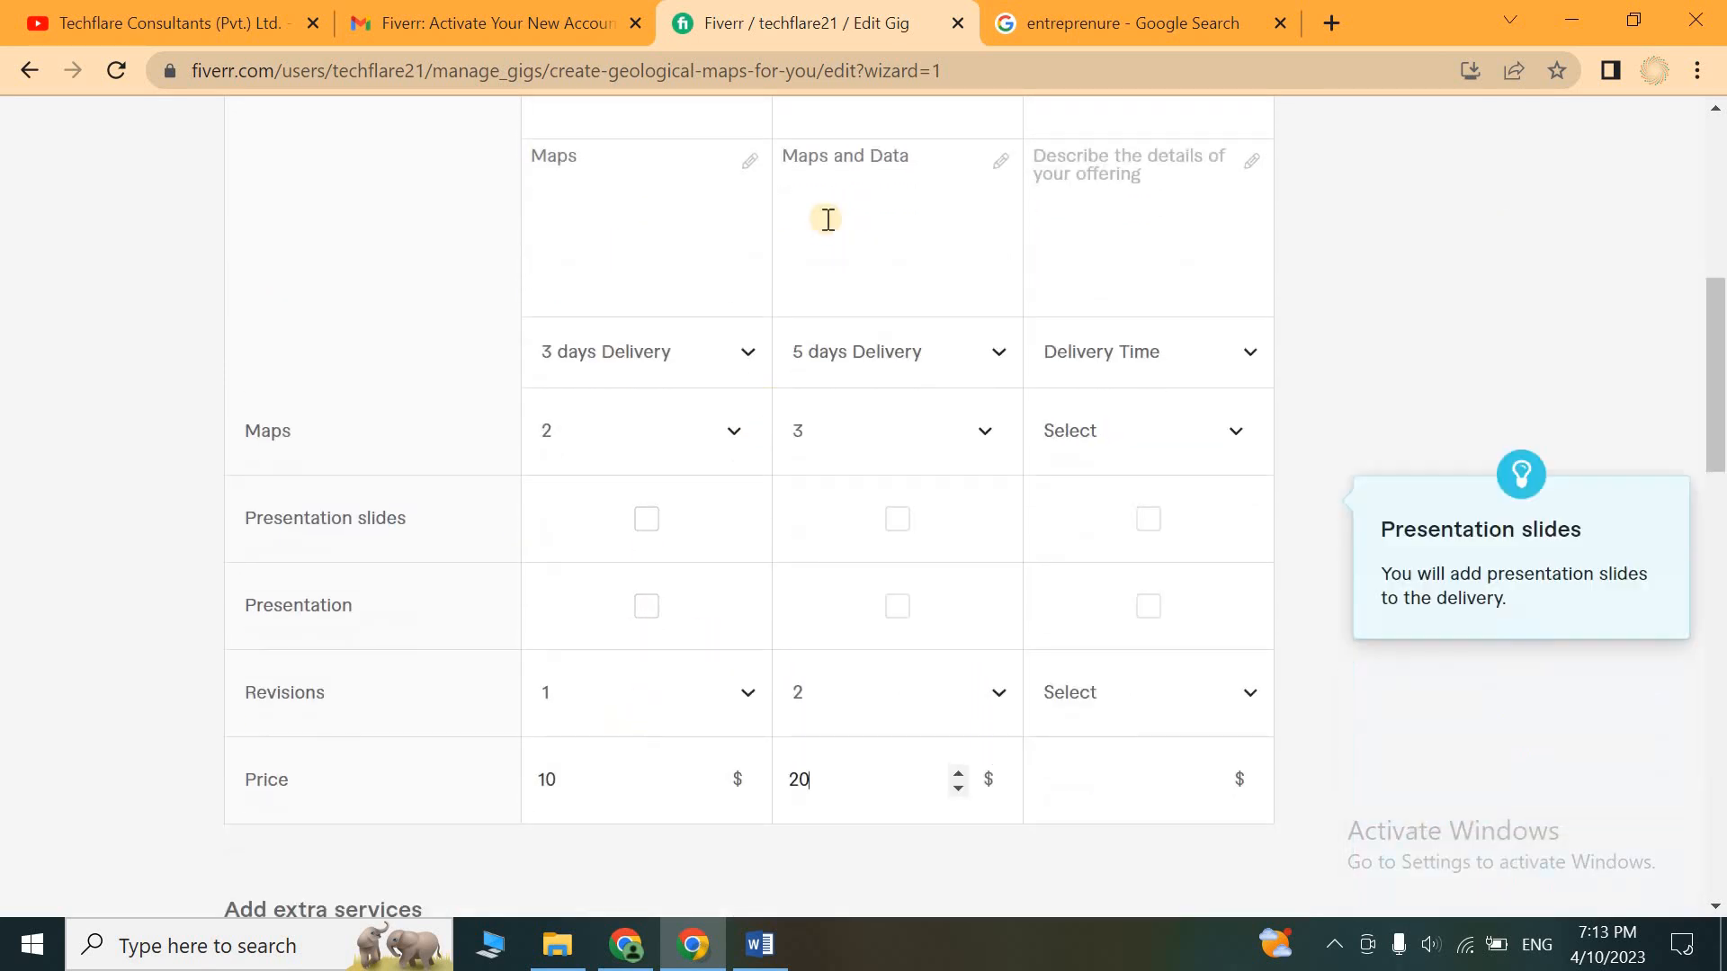
scroll(932, 396, down, 2)
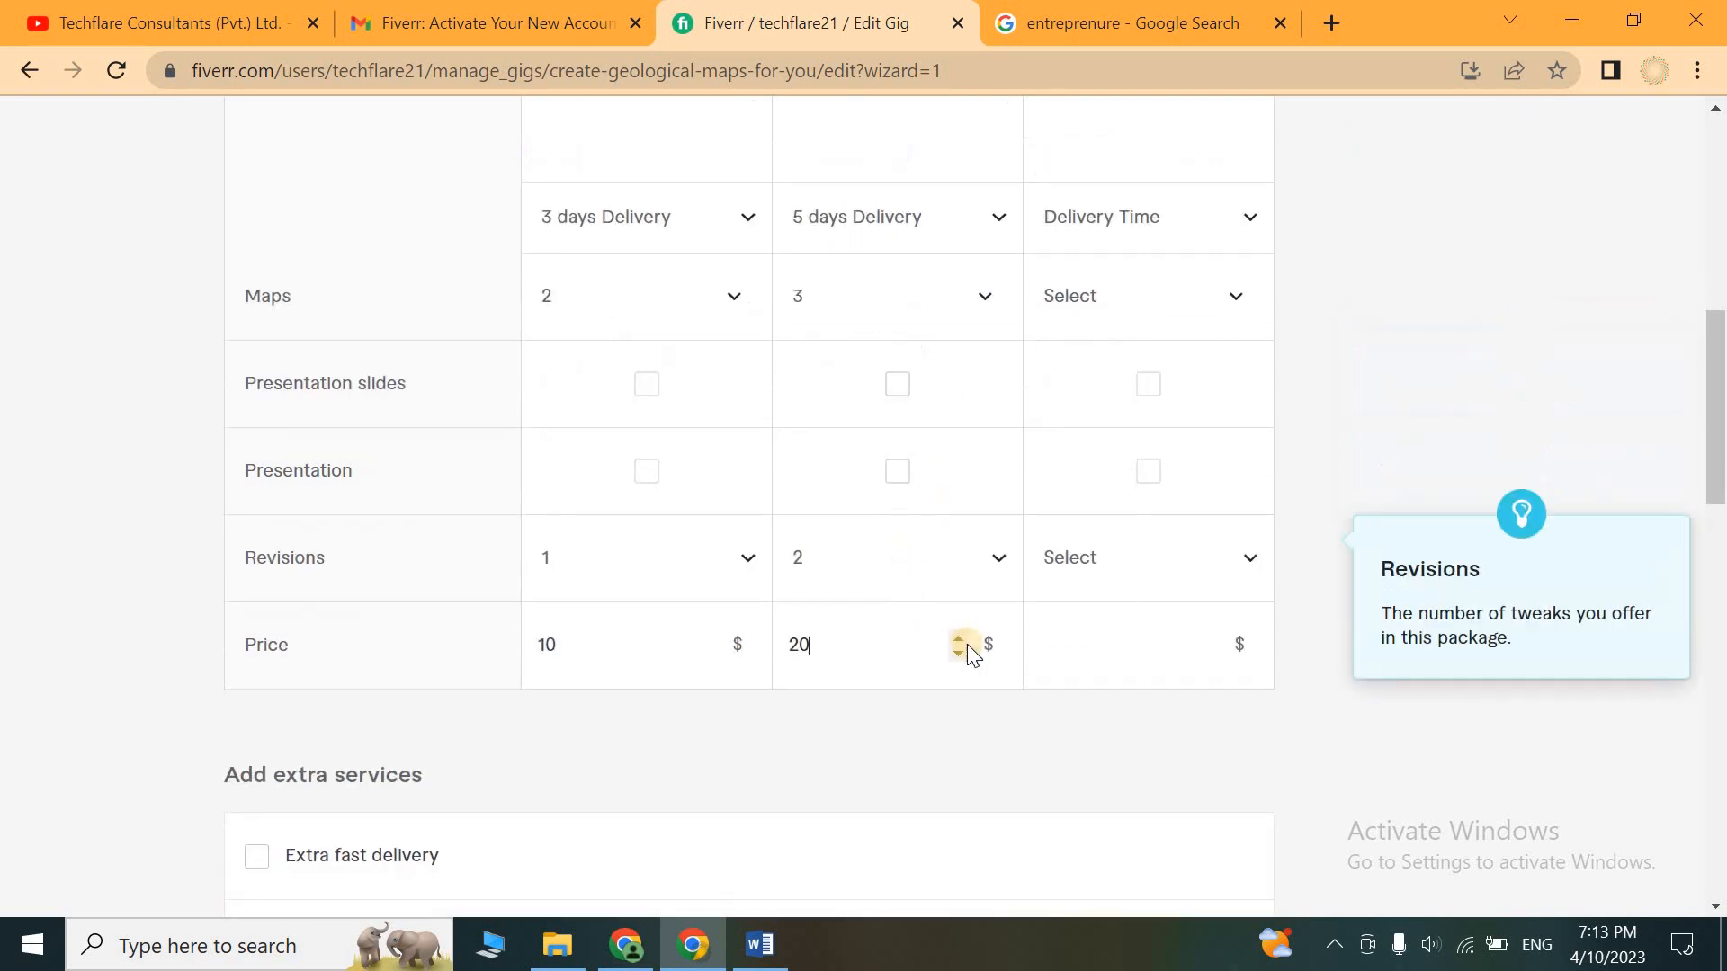
click(958, 638)
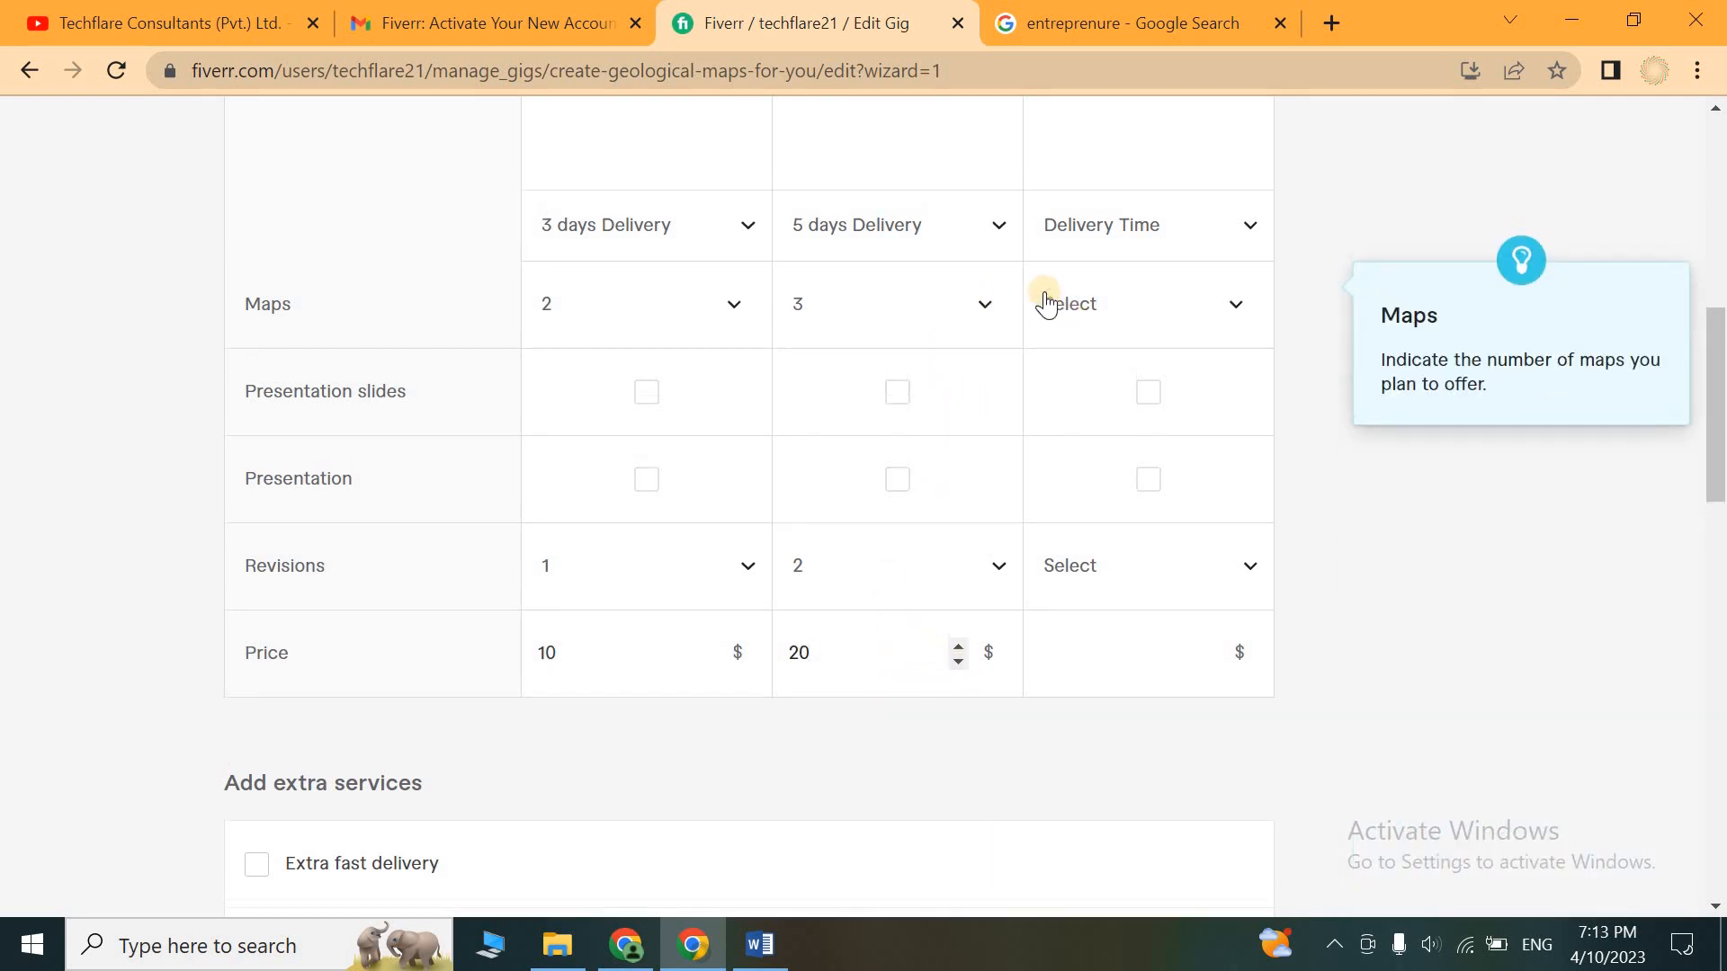
scroll(1043, 302, up, 3)
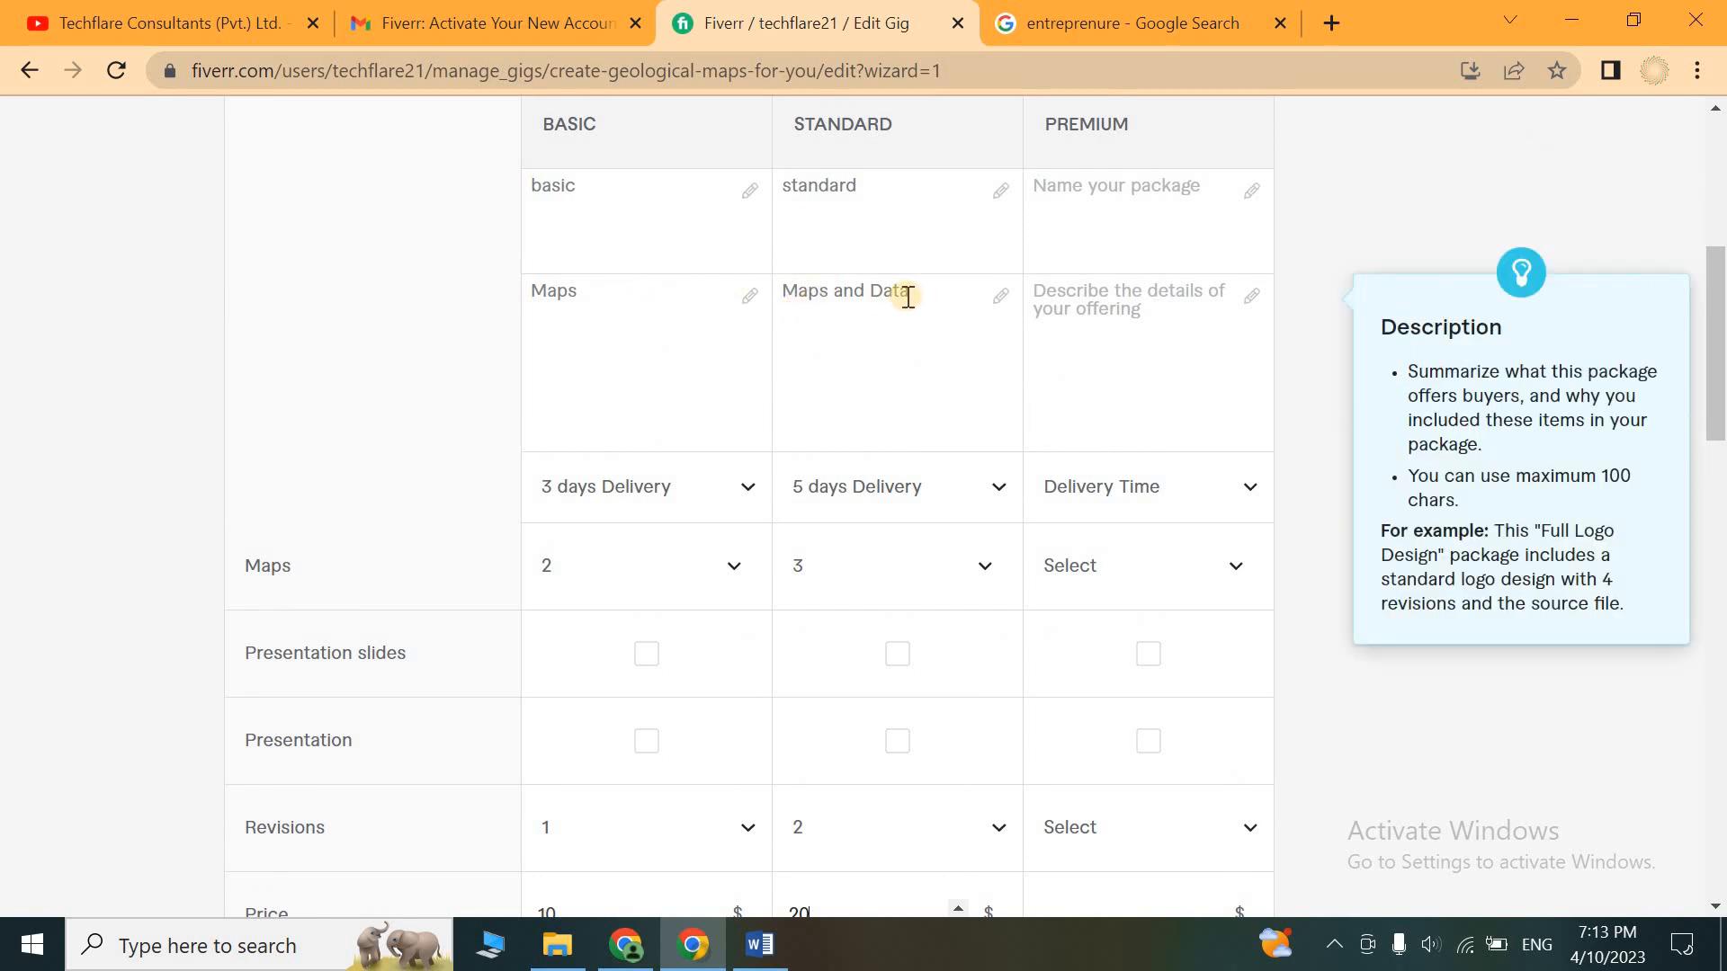
click(1148, 302)
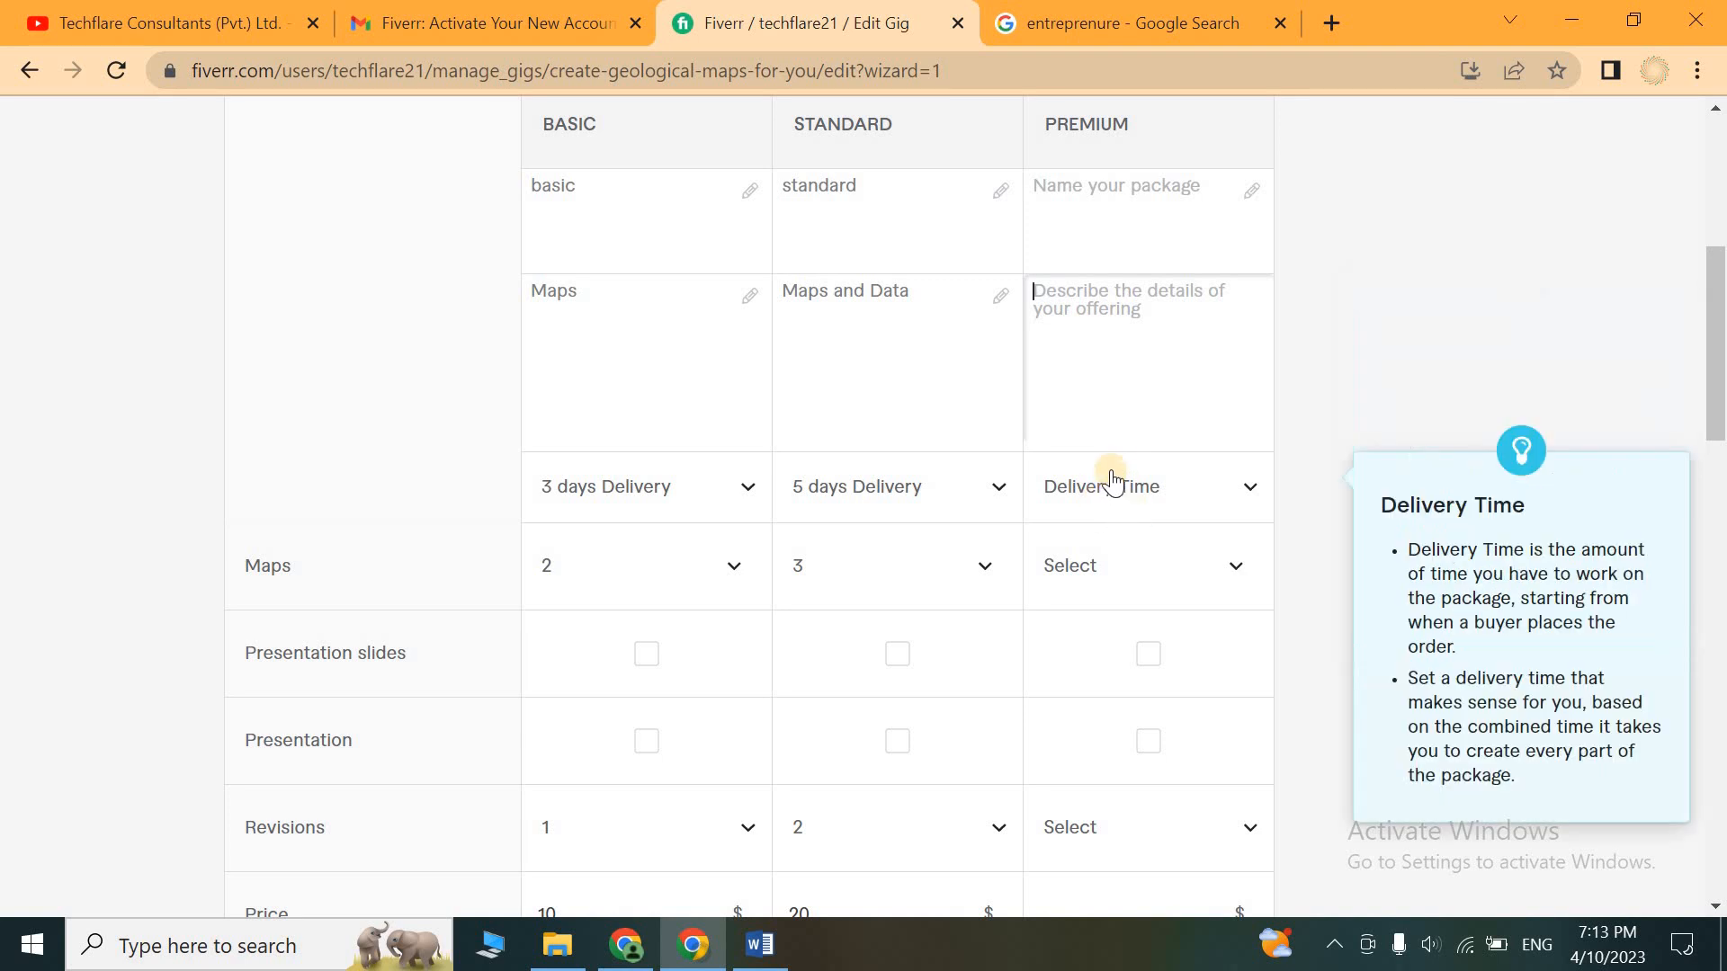
scroll(1113, 481, down, 5)
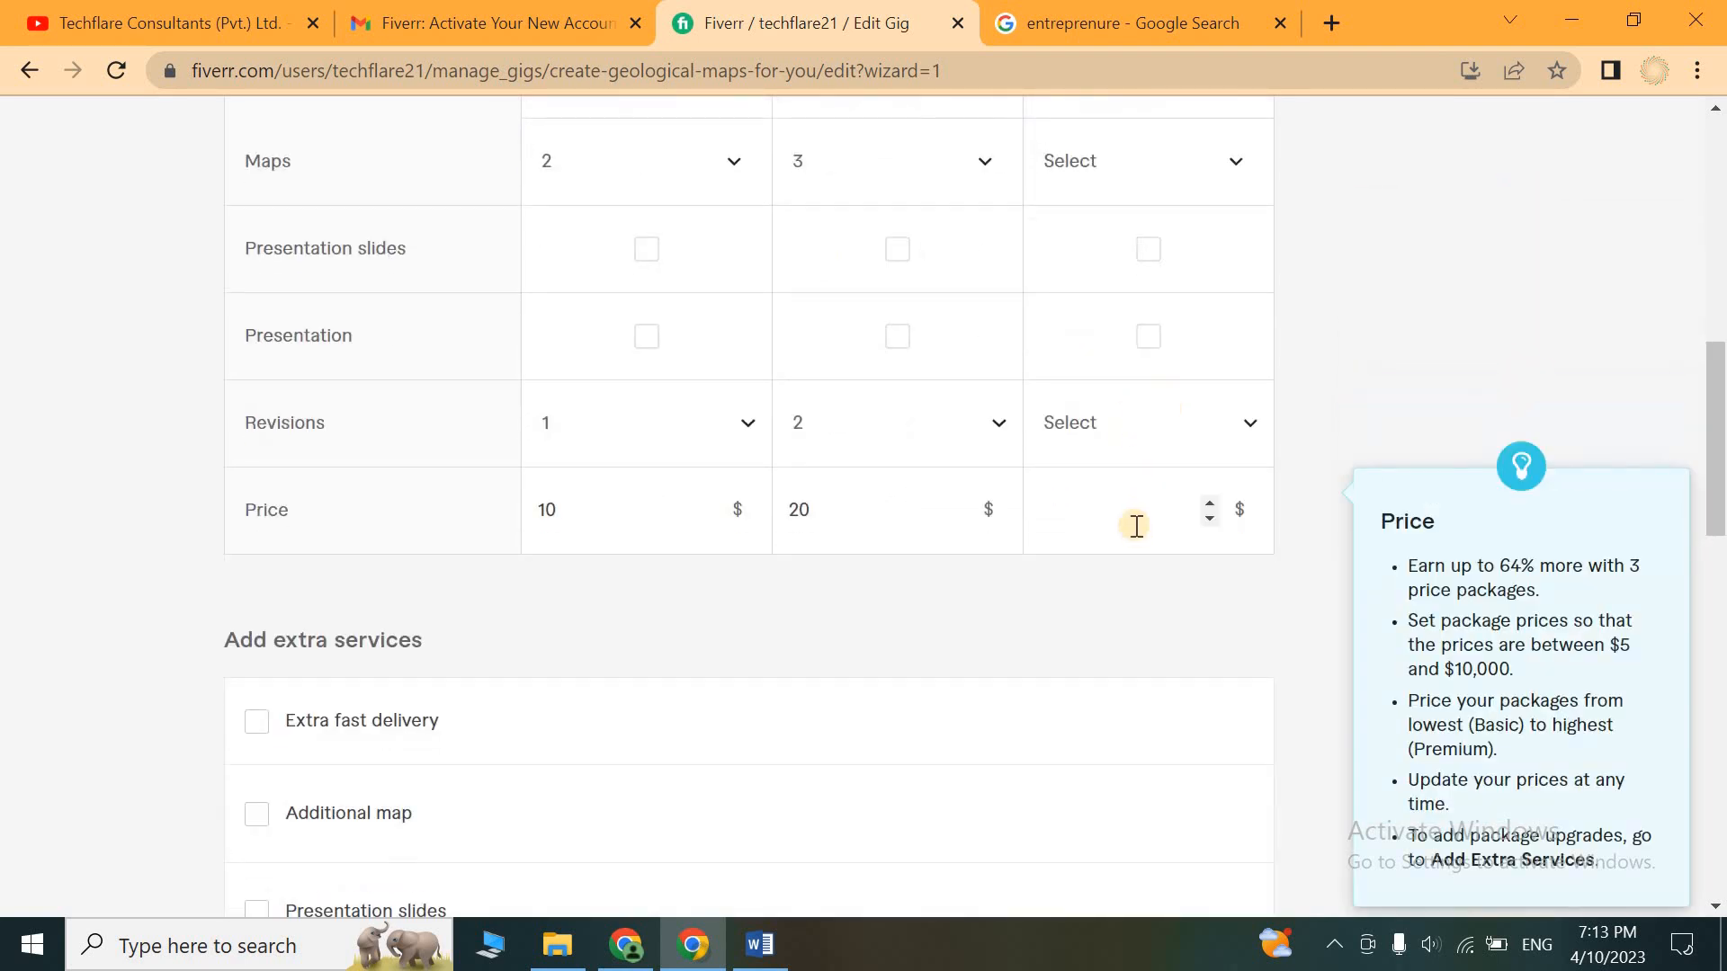
Step: Try an Additional map extra at $5 with one extra day, then untick it
scroll(1174, 477, down, 3)
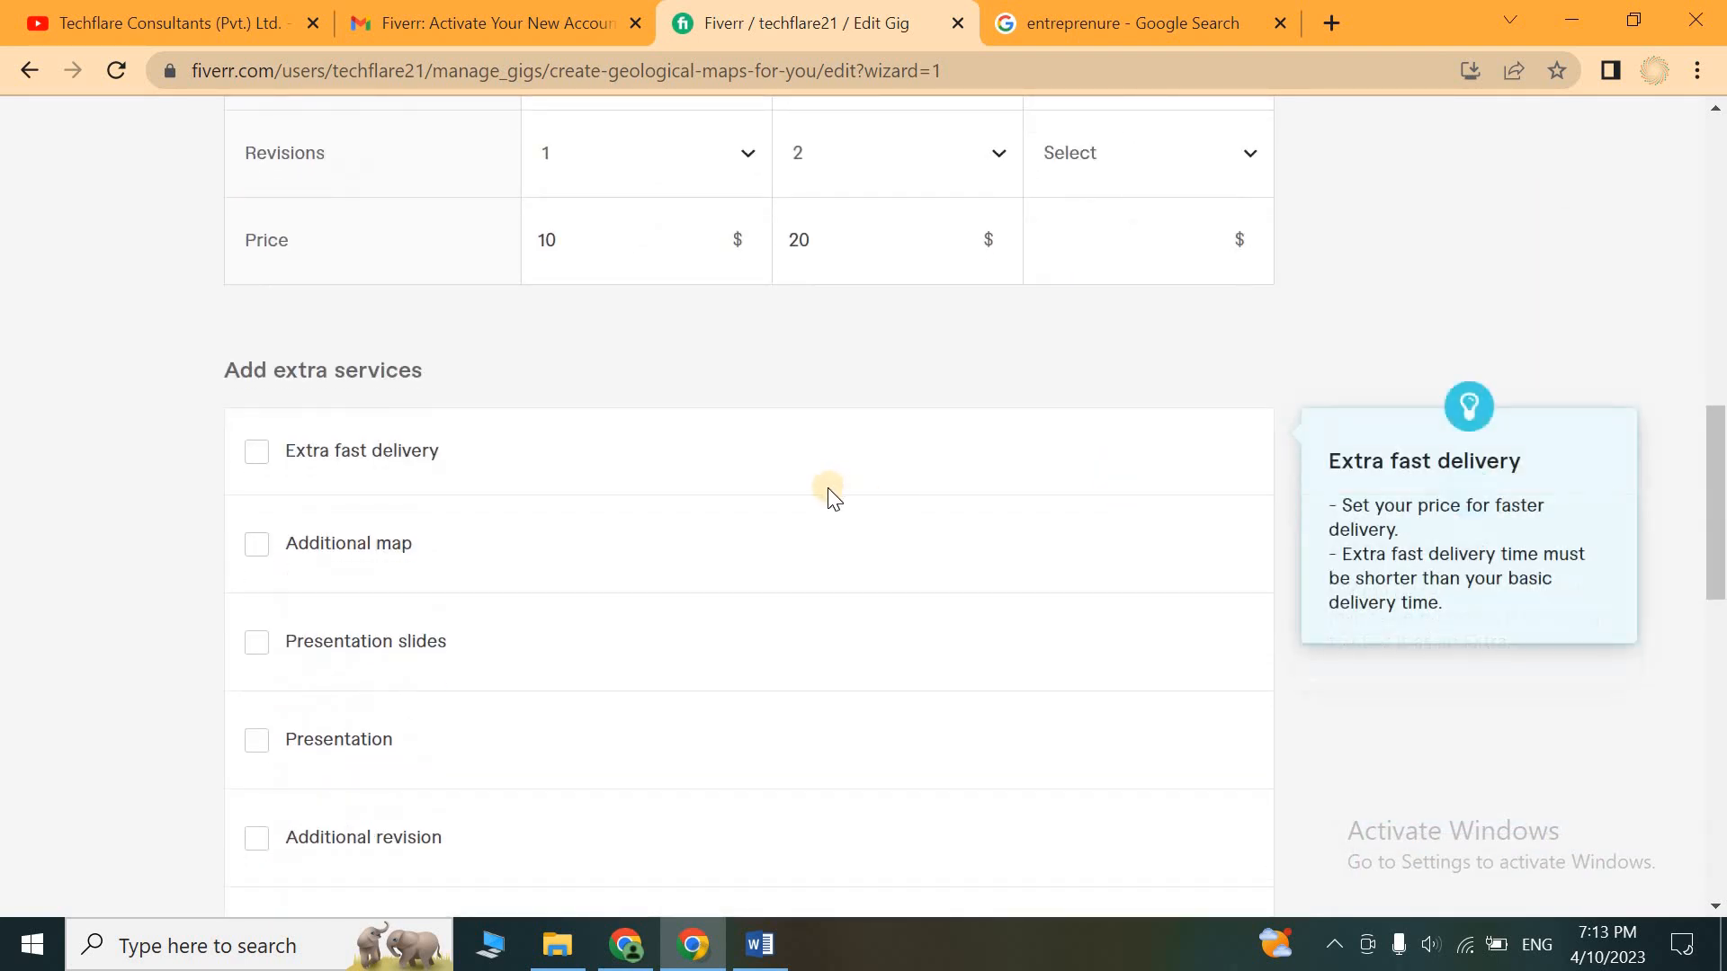
scroll(828, 488, down, 2)
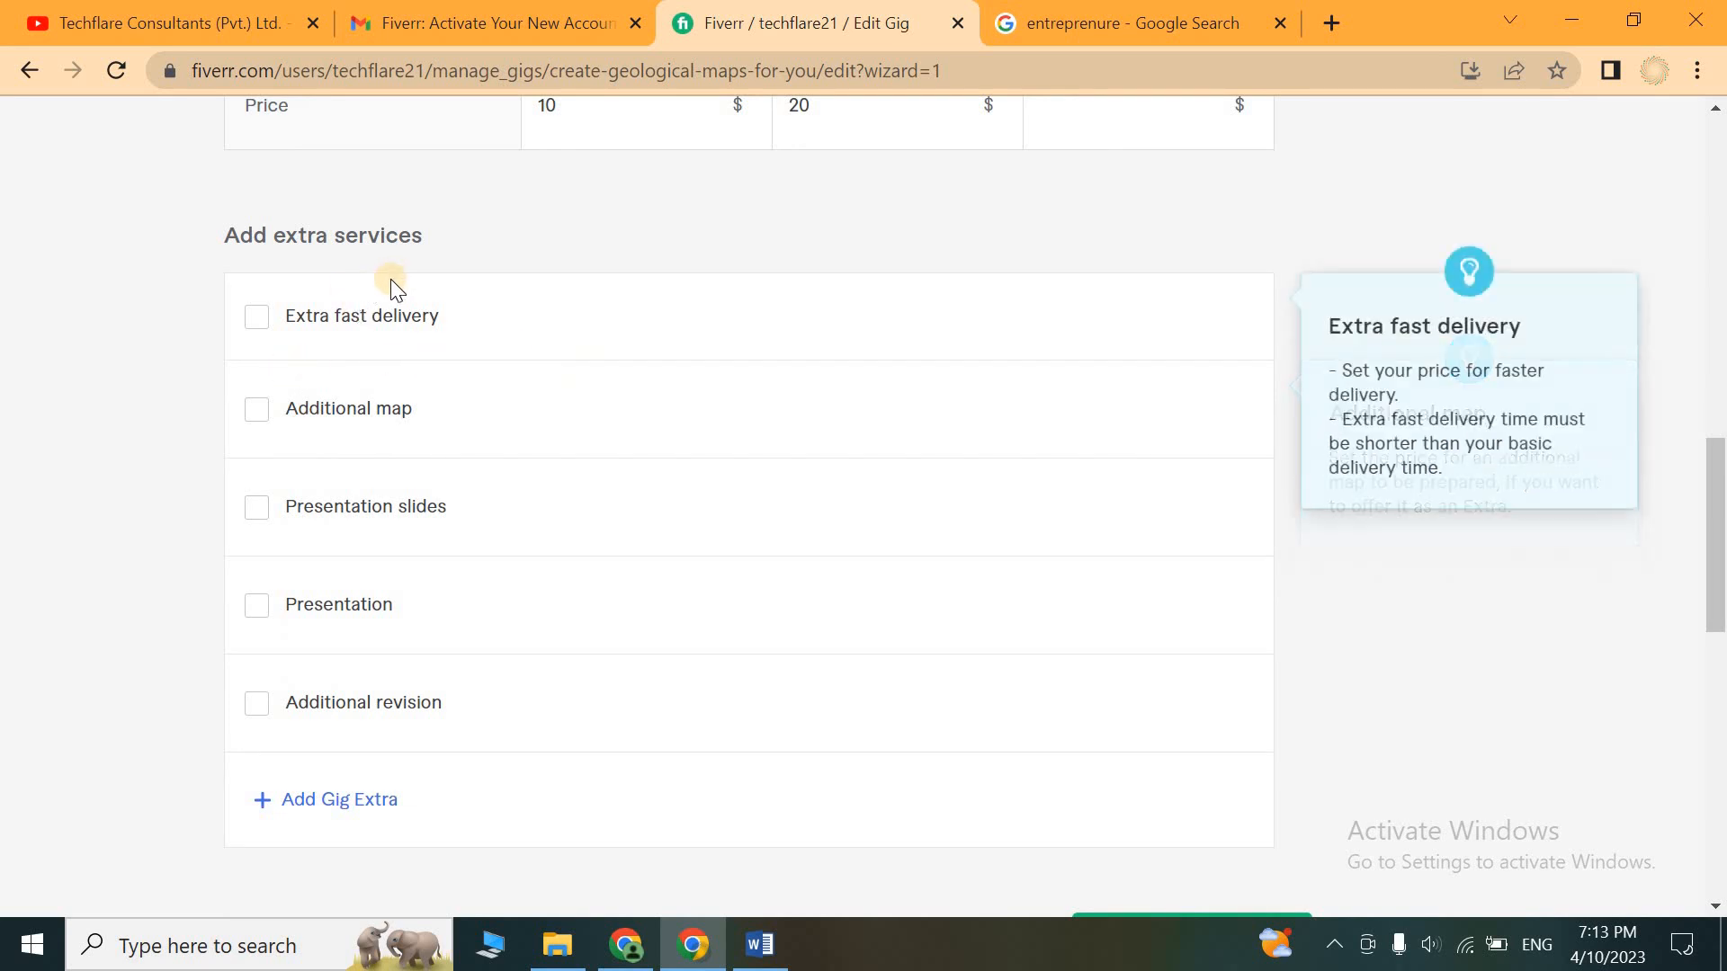
click(257, 417)
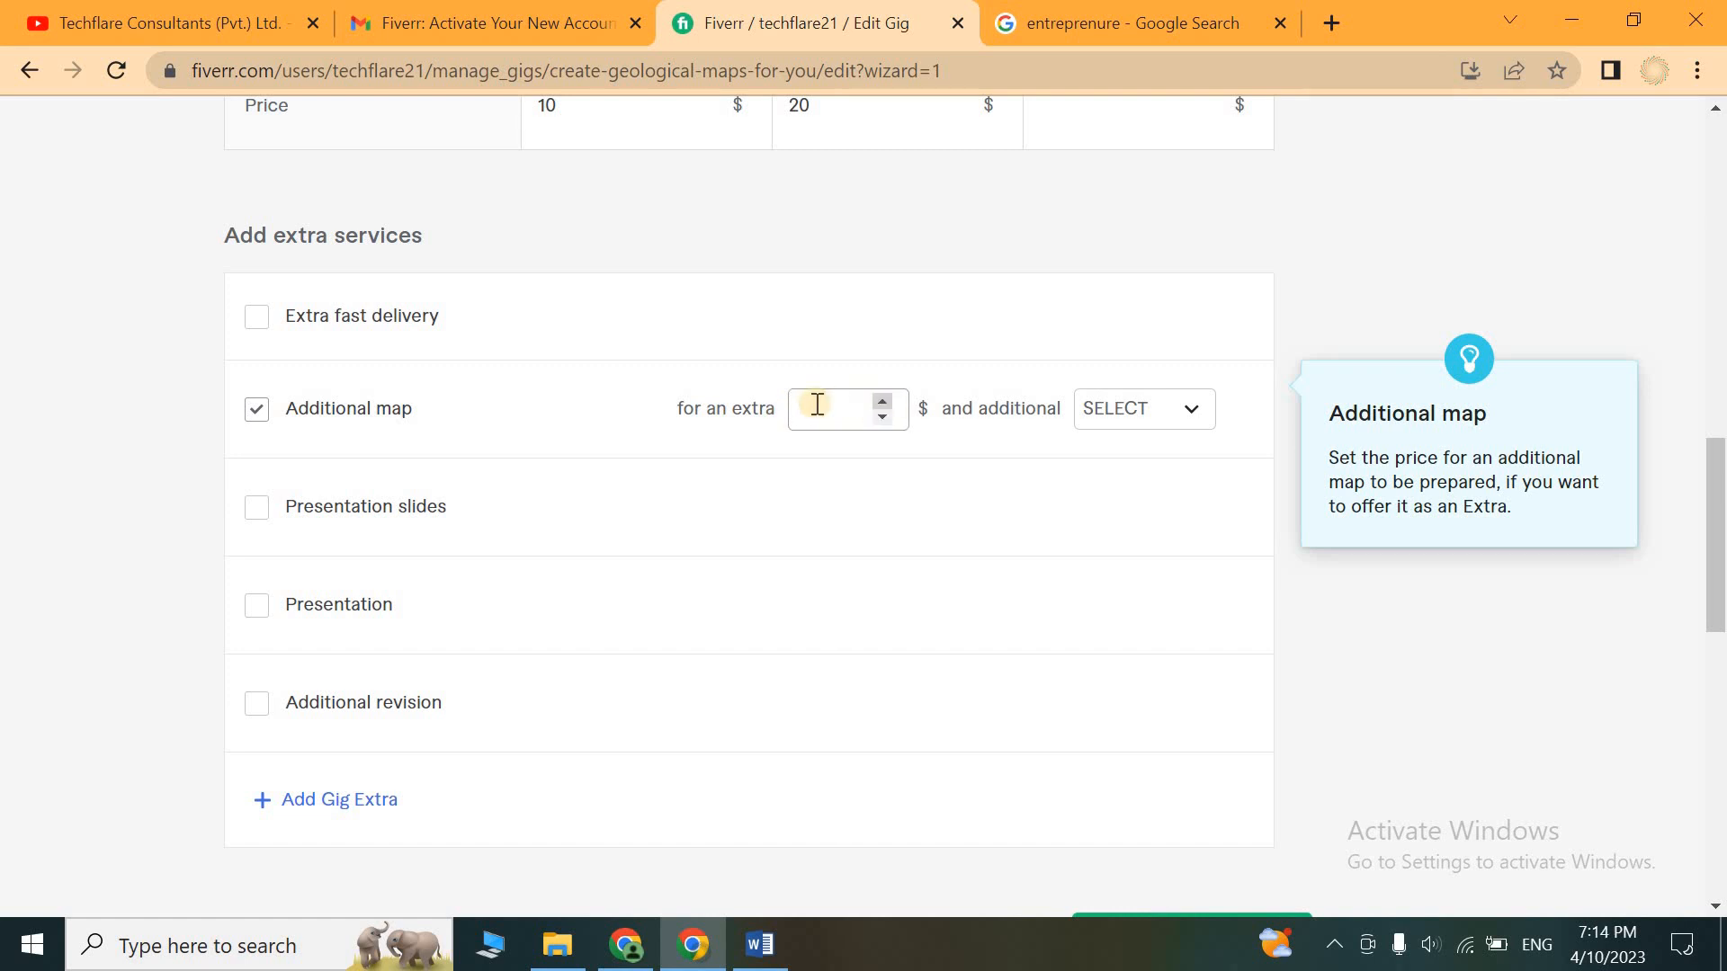
click(881, 401)
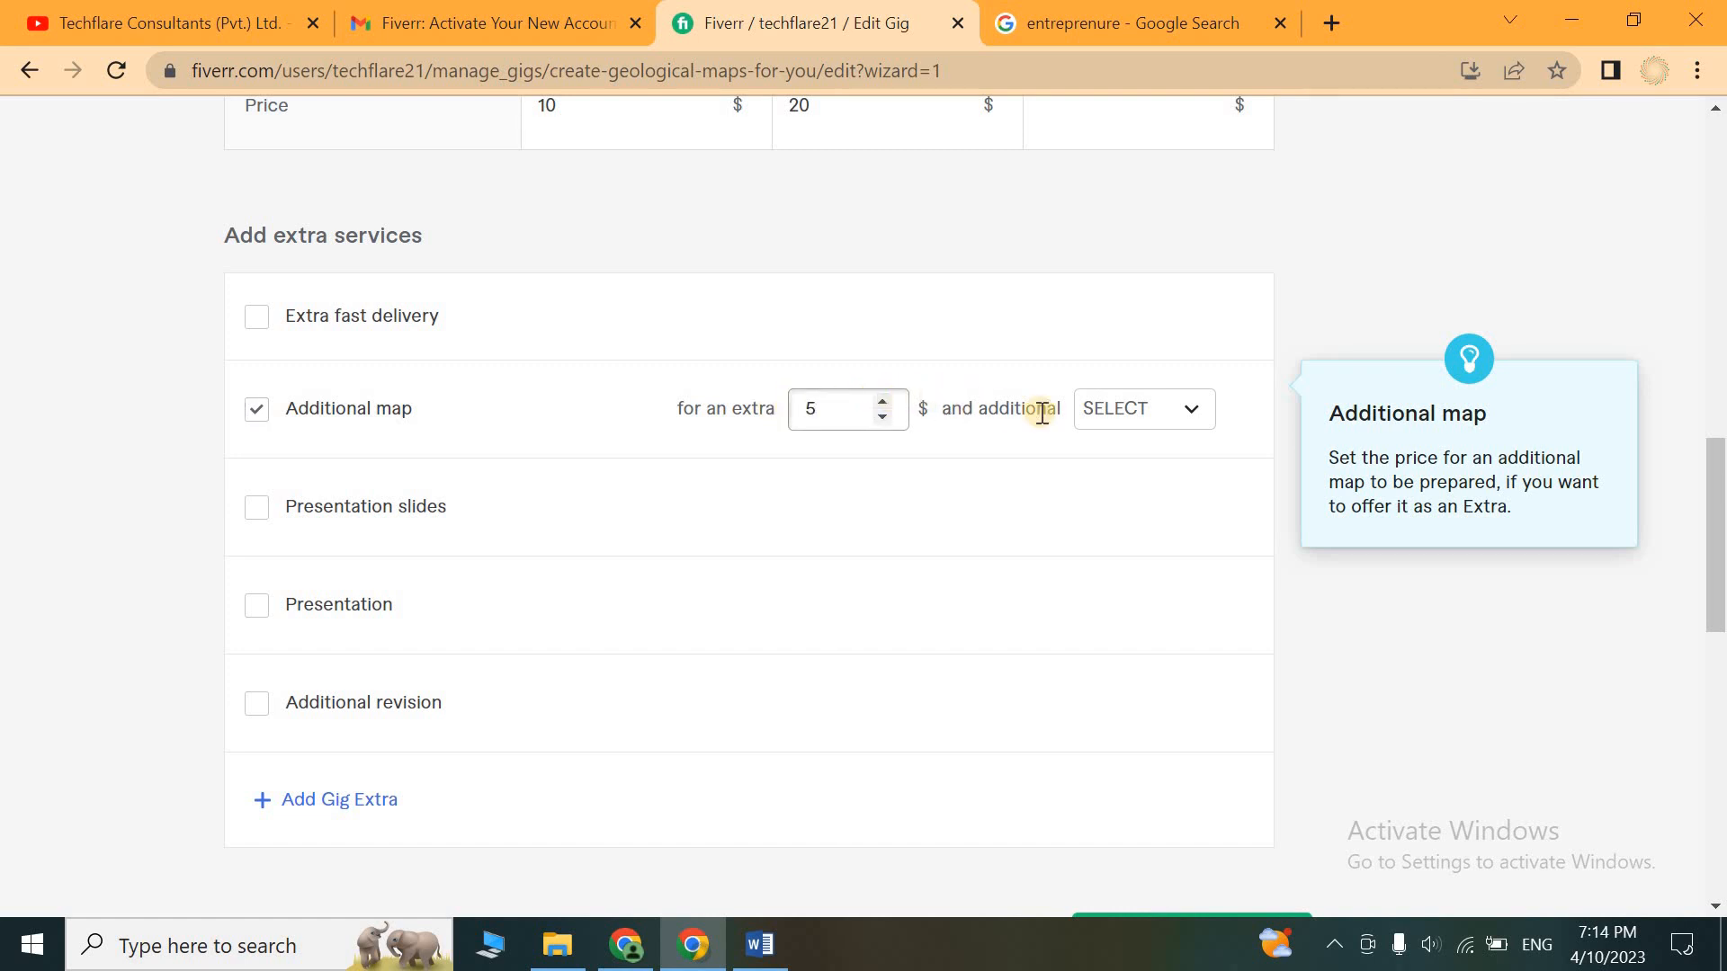
click(1201, 415)
click(1132, 523)
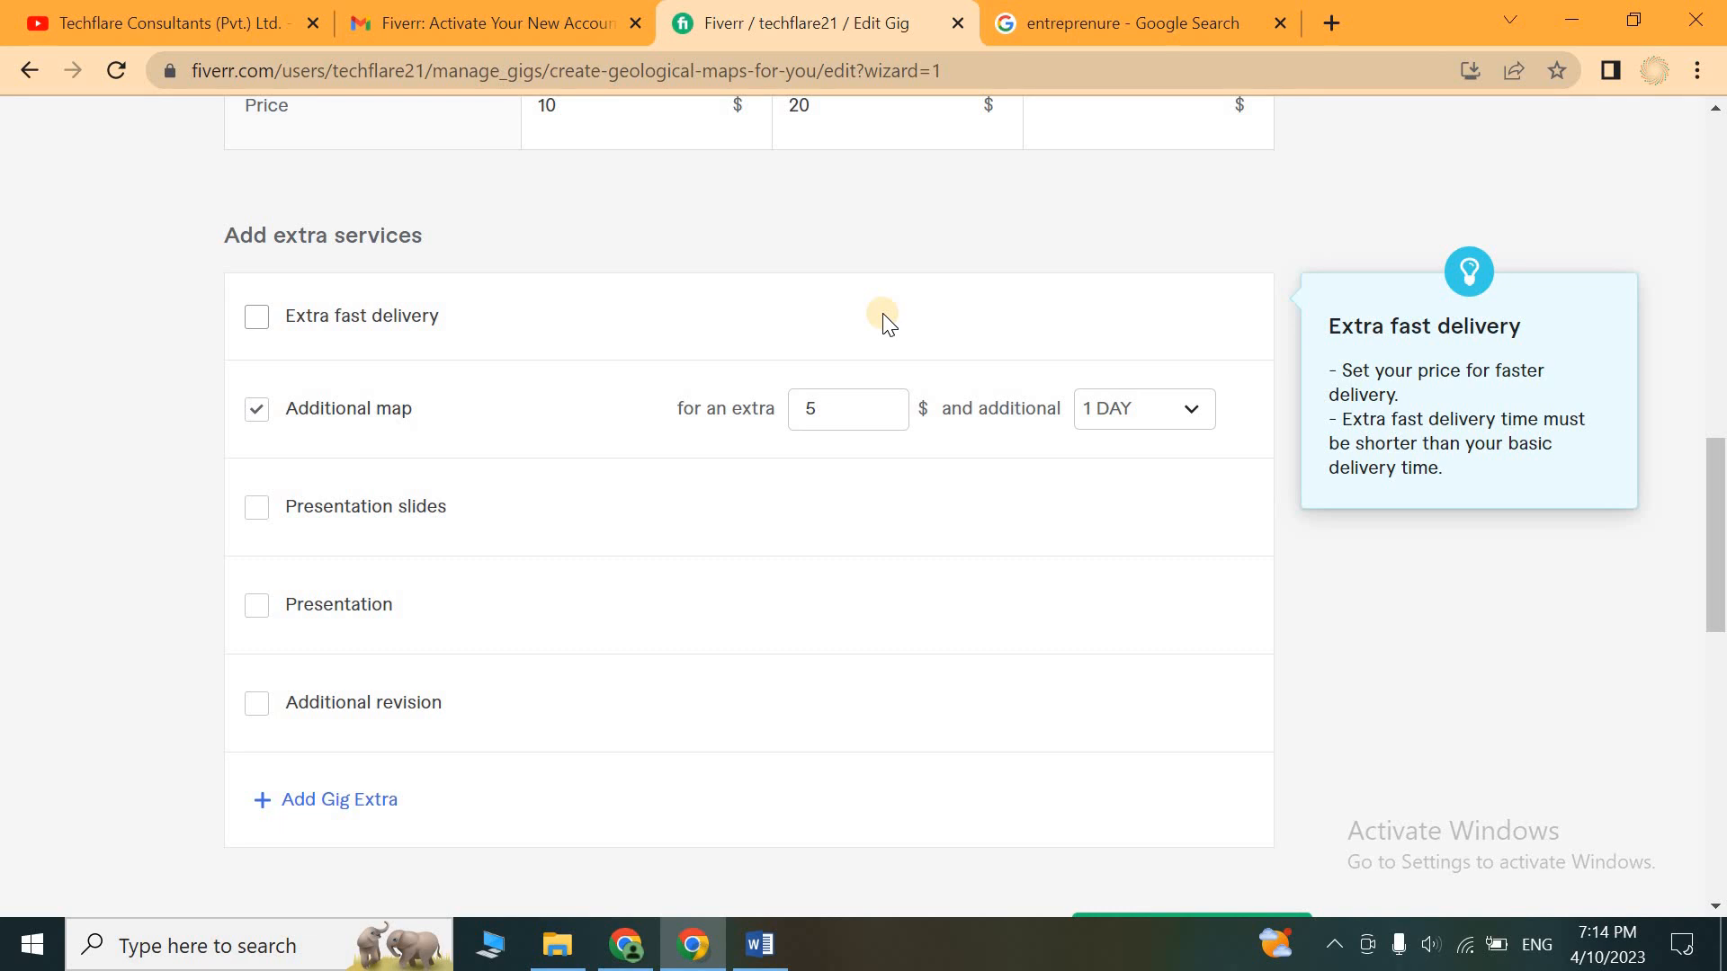
click(885, 398)
click(885, 419)
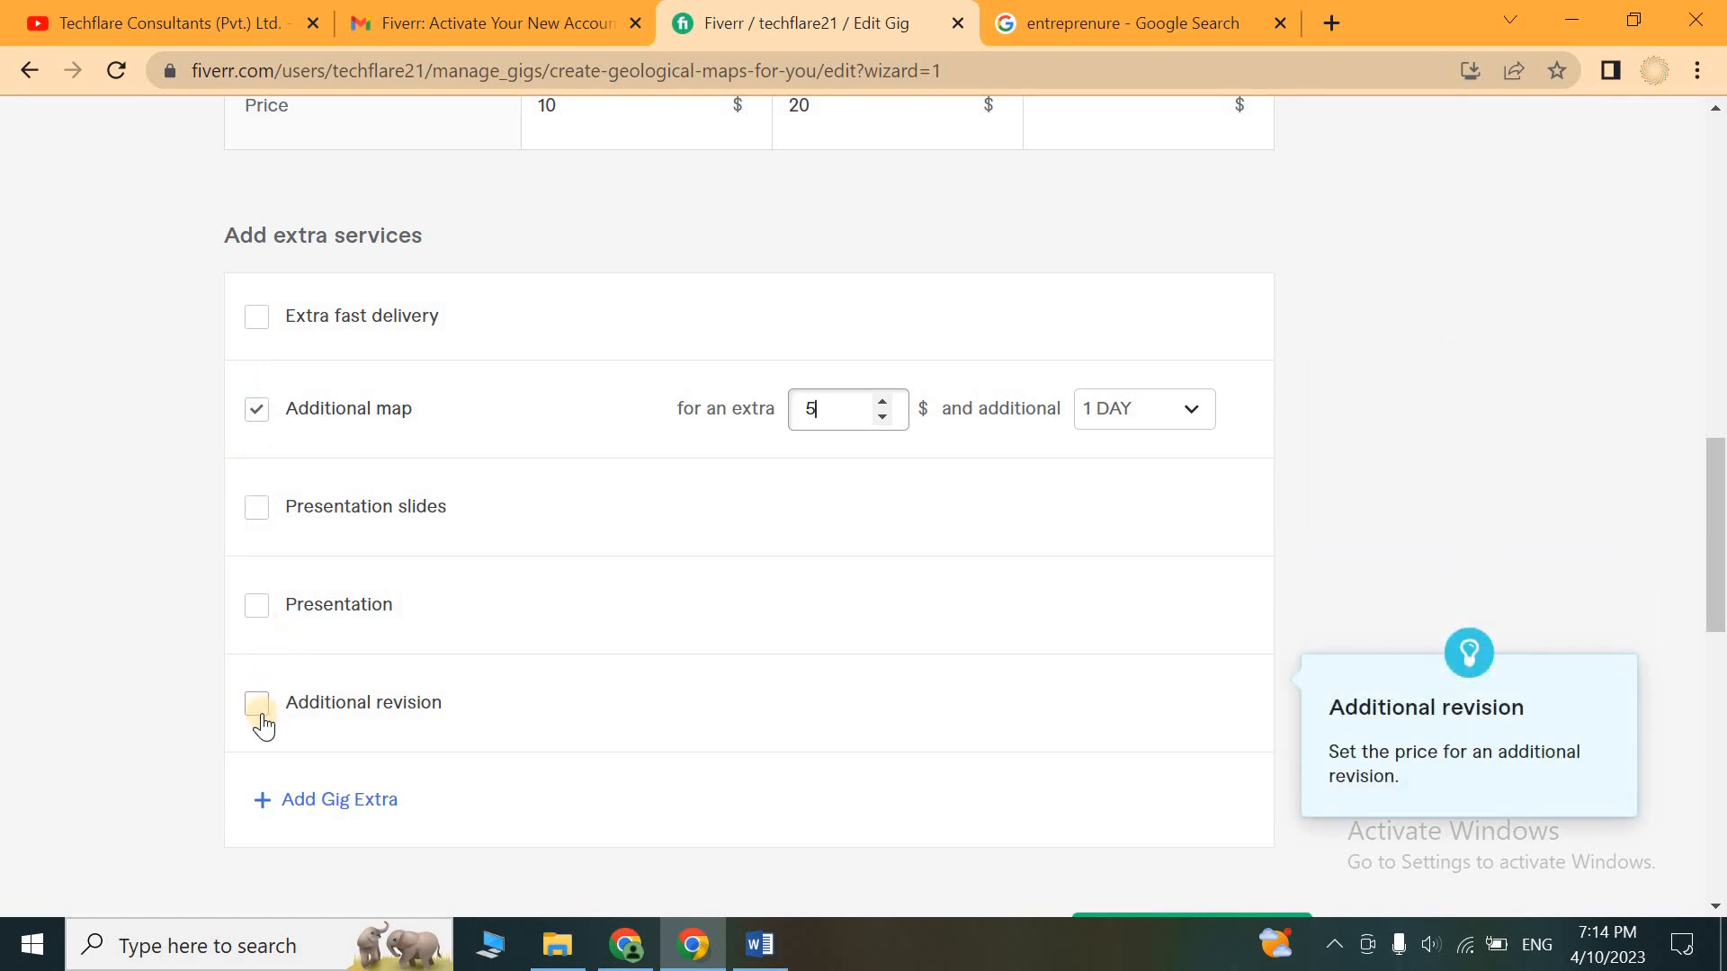
click(256, 412)
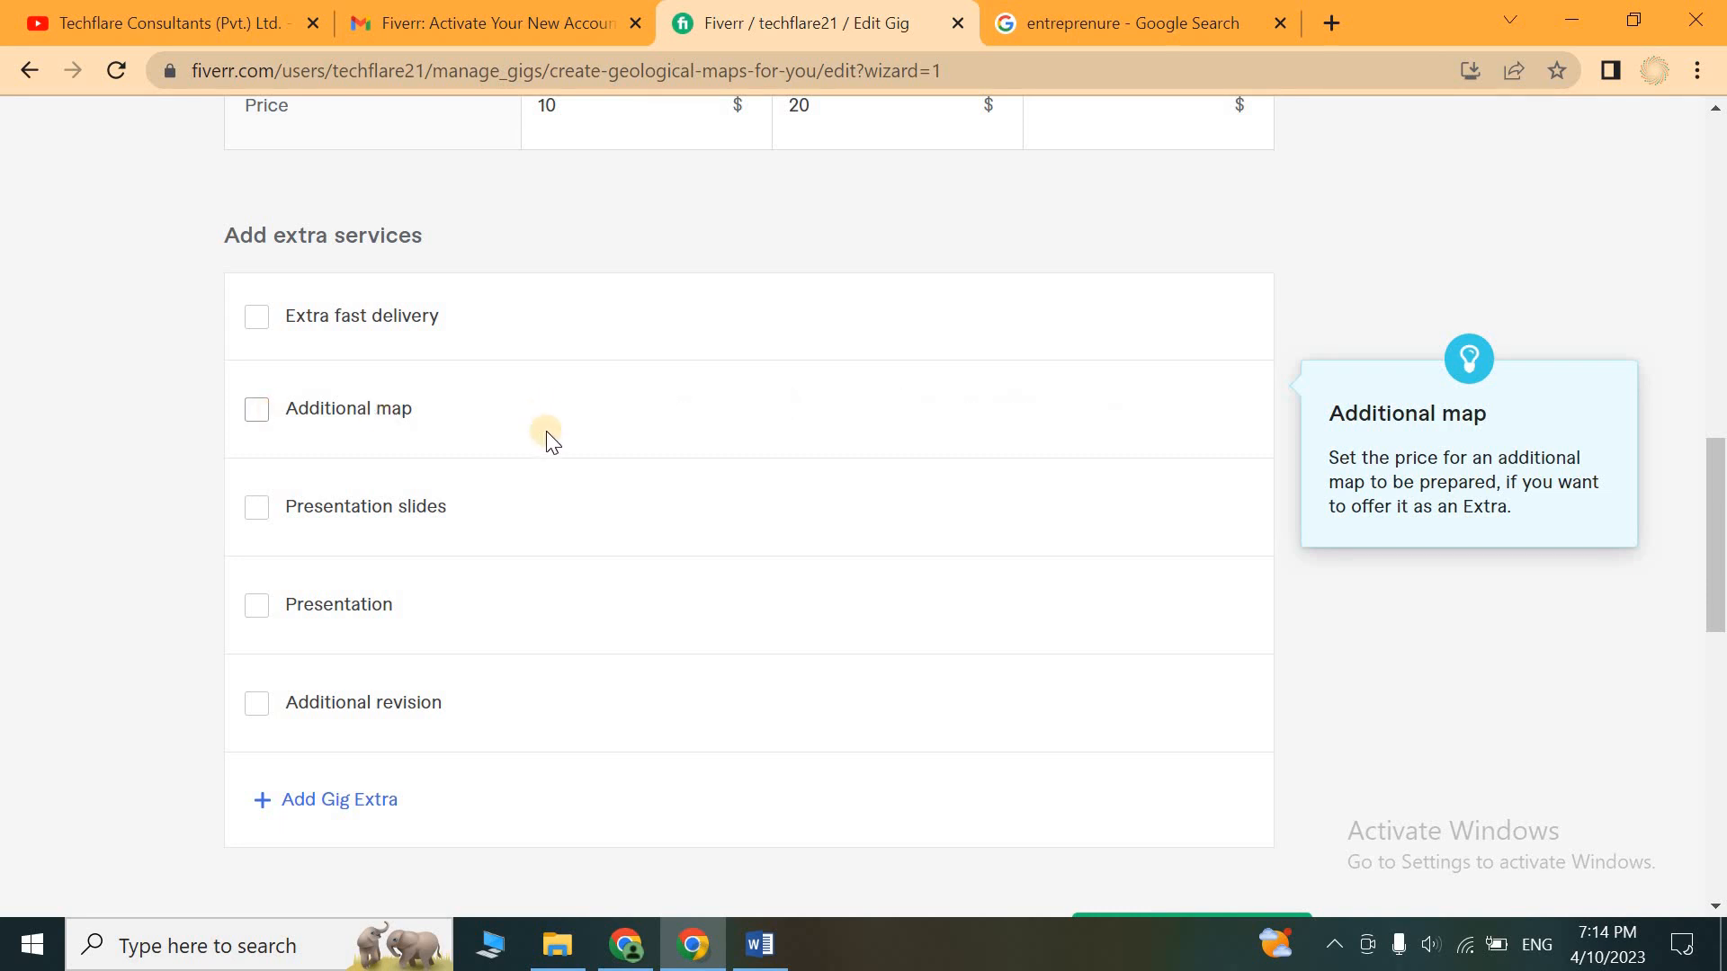
Step: Attempt Save & Continue, which flags the empty Premium name, description and delivery
scroll(733, 551, down, 5)
click(1200, 536)
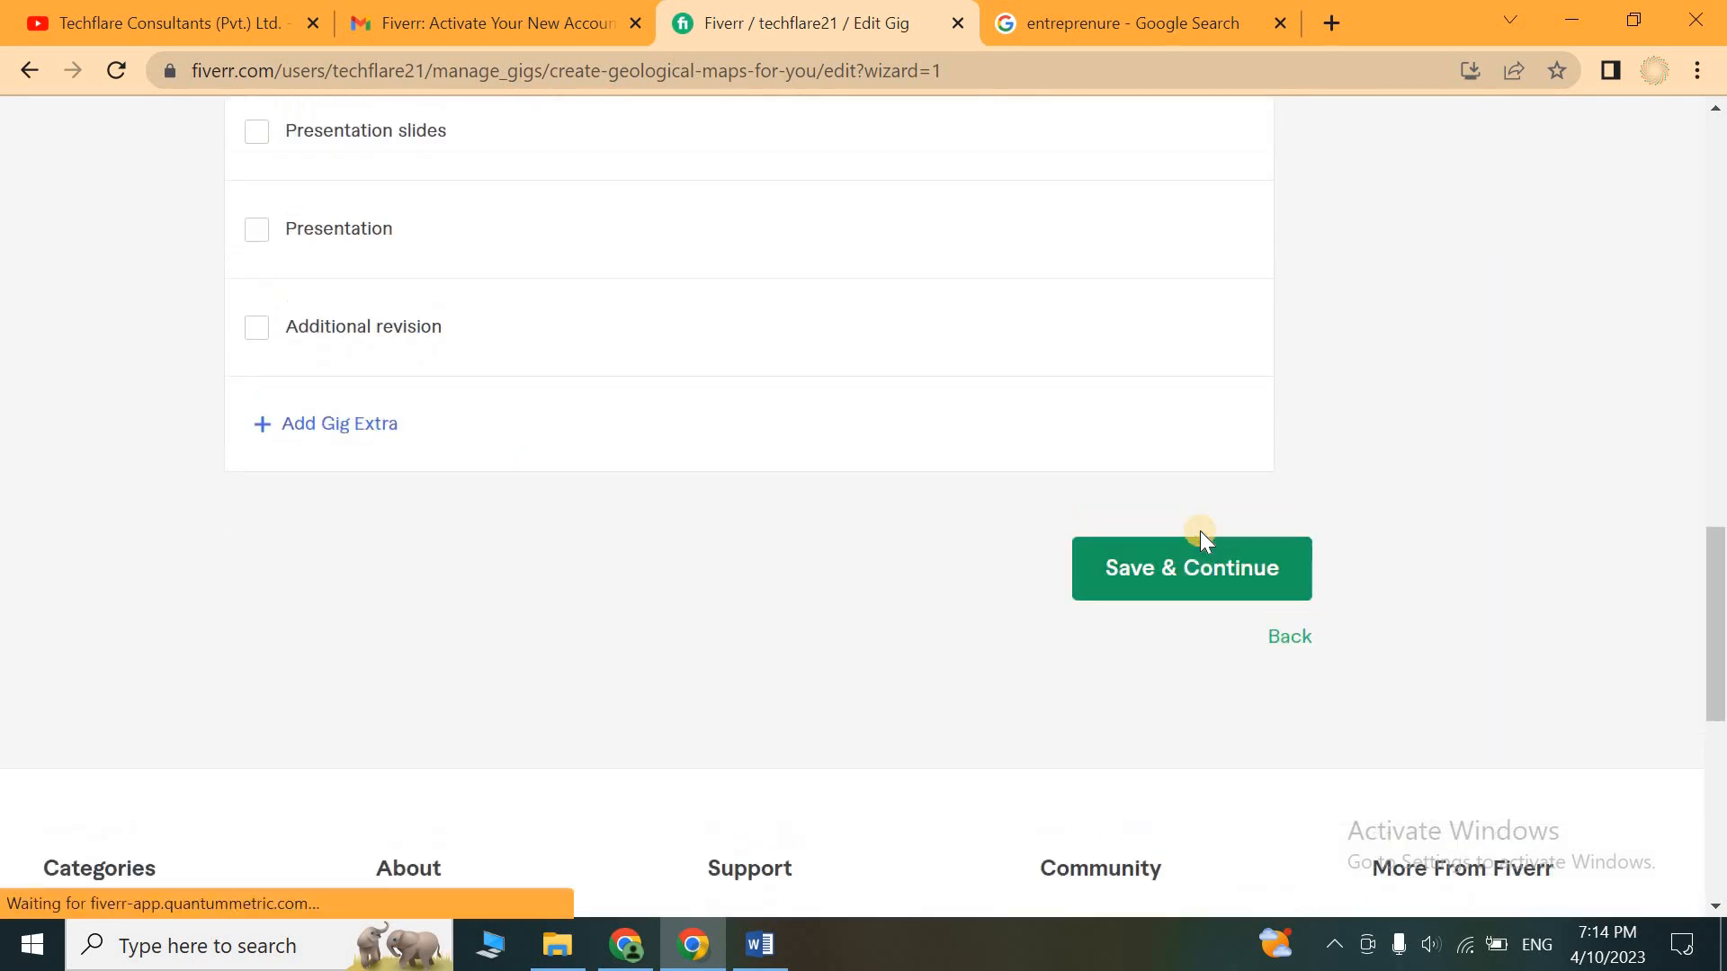
click(1137, 520)
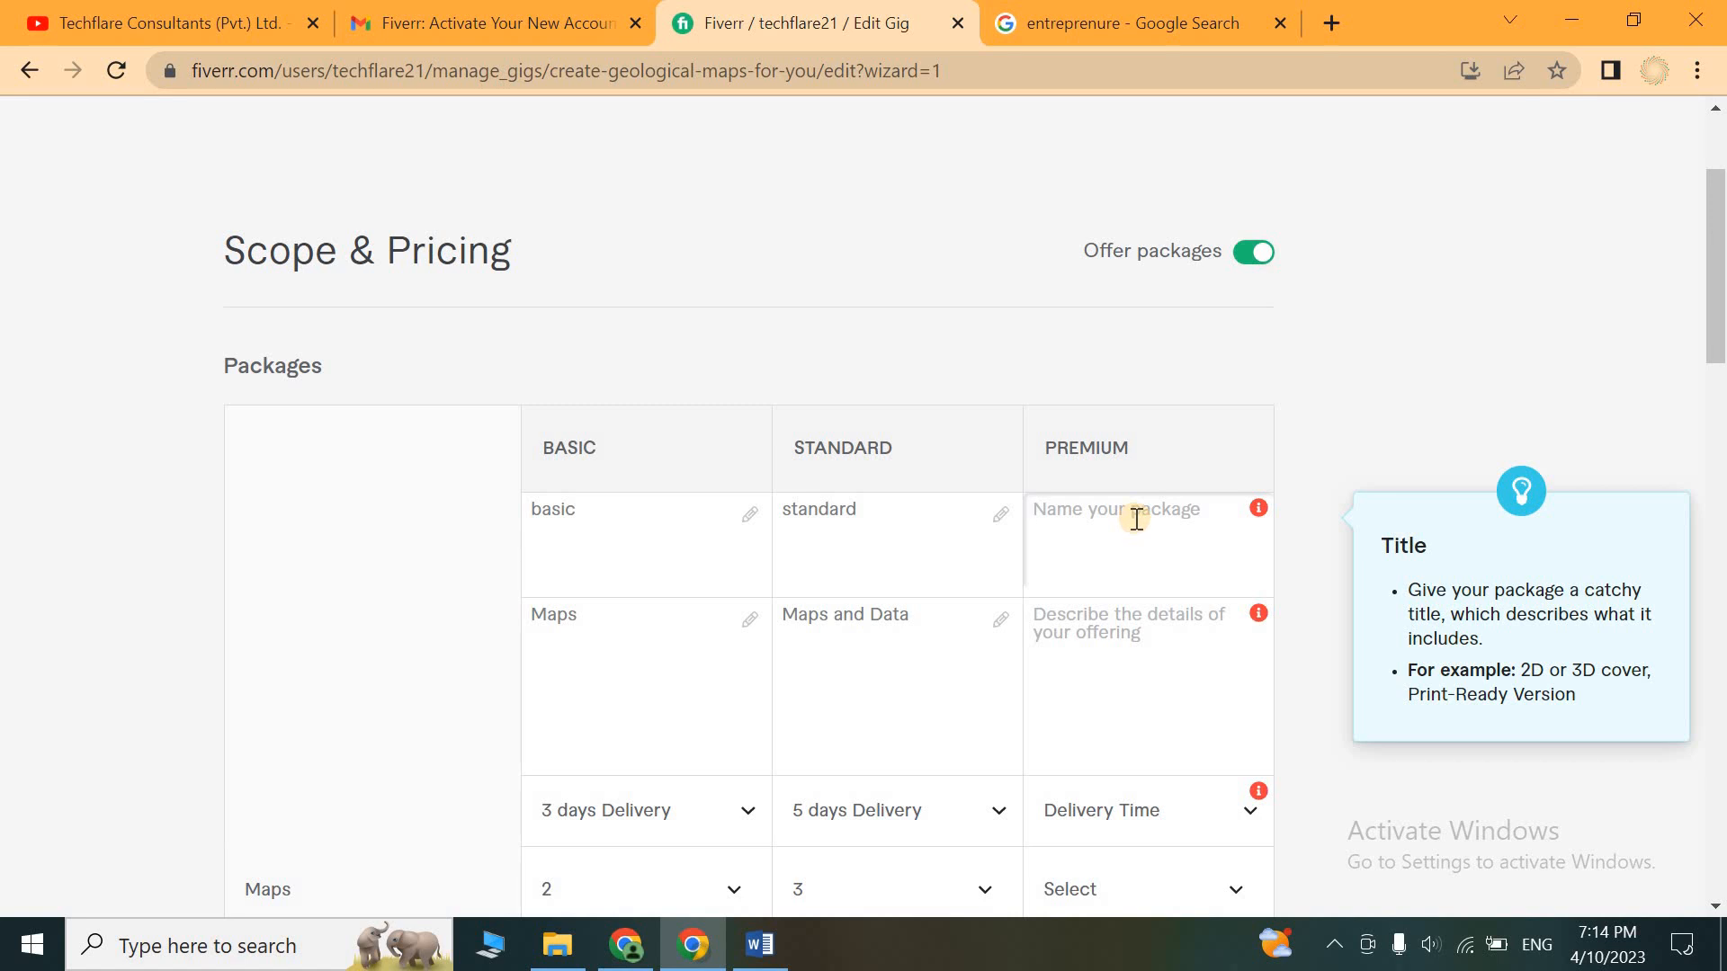
Step: Name the Premium package 'premium', correcting the typos
text(d)
key(BackSpace)
text(p)
text(remiun)
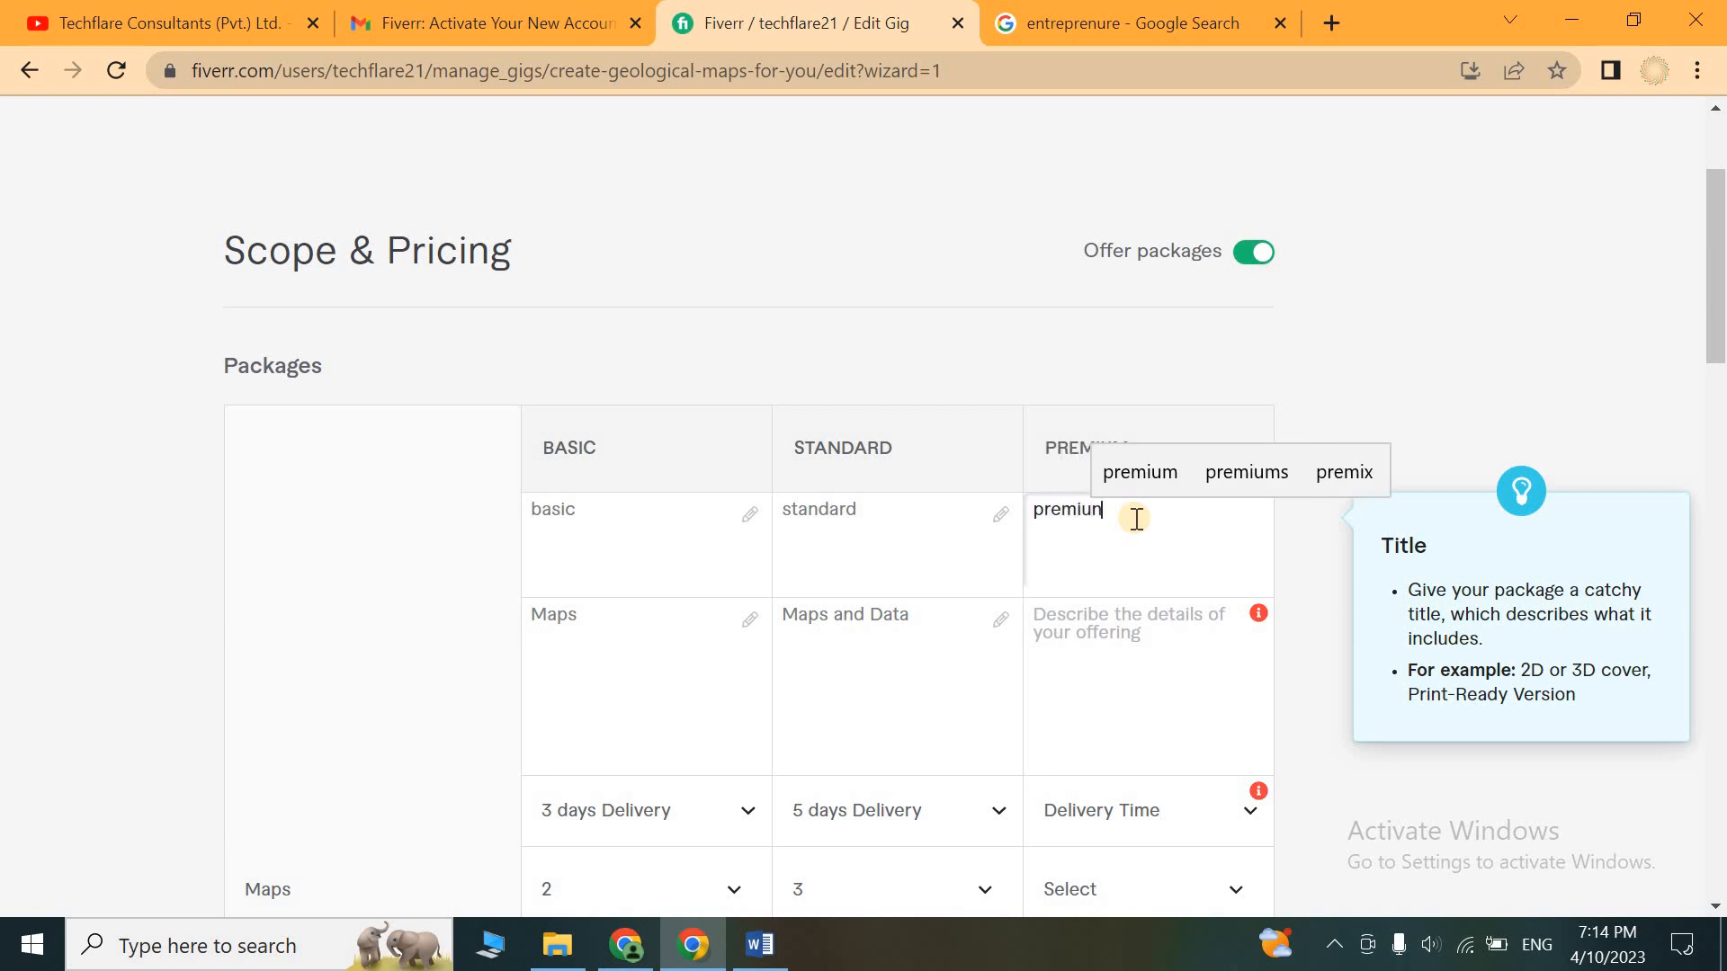
key(BackSpace)
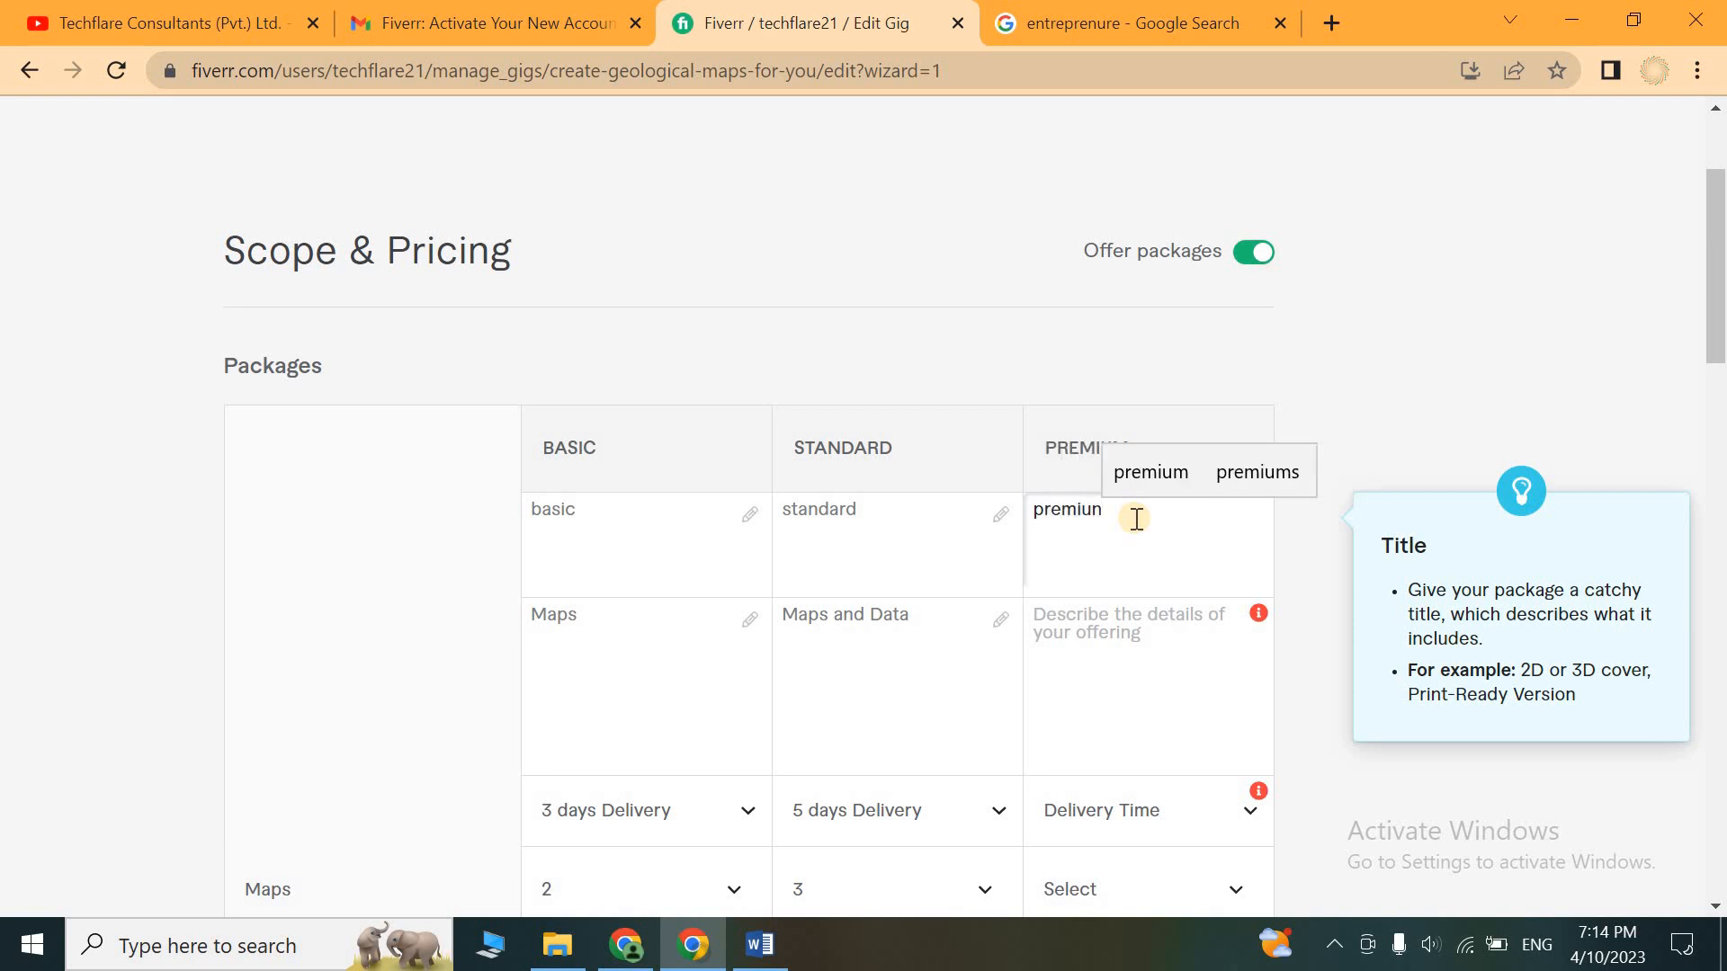
text(m)
Step: Copy 'Maps and Data' from the Standard description into the Premium description
click(1099, 629)
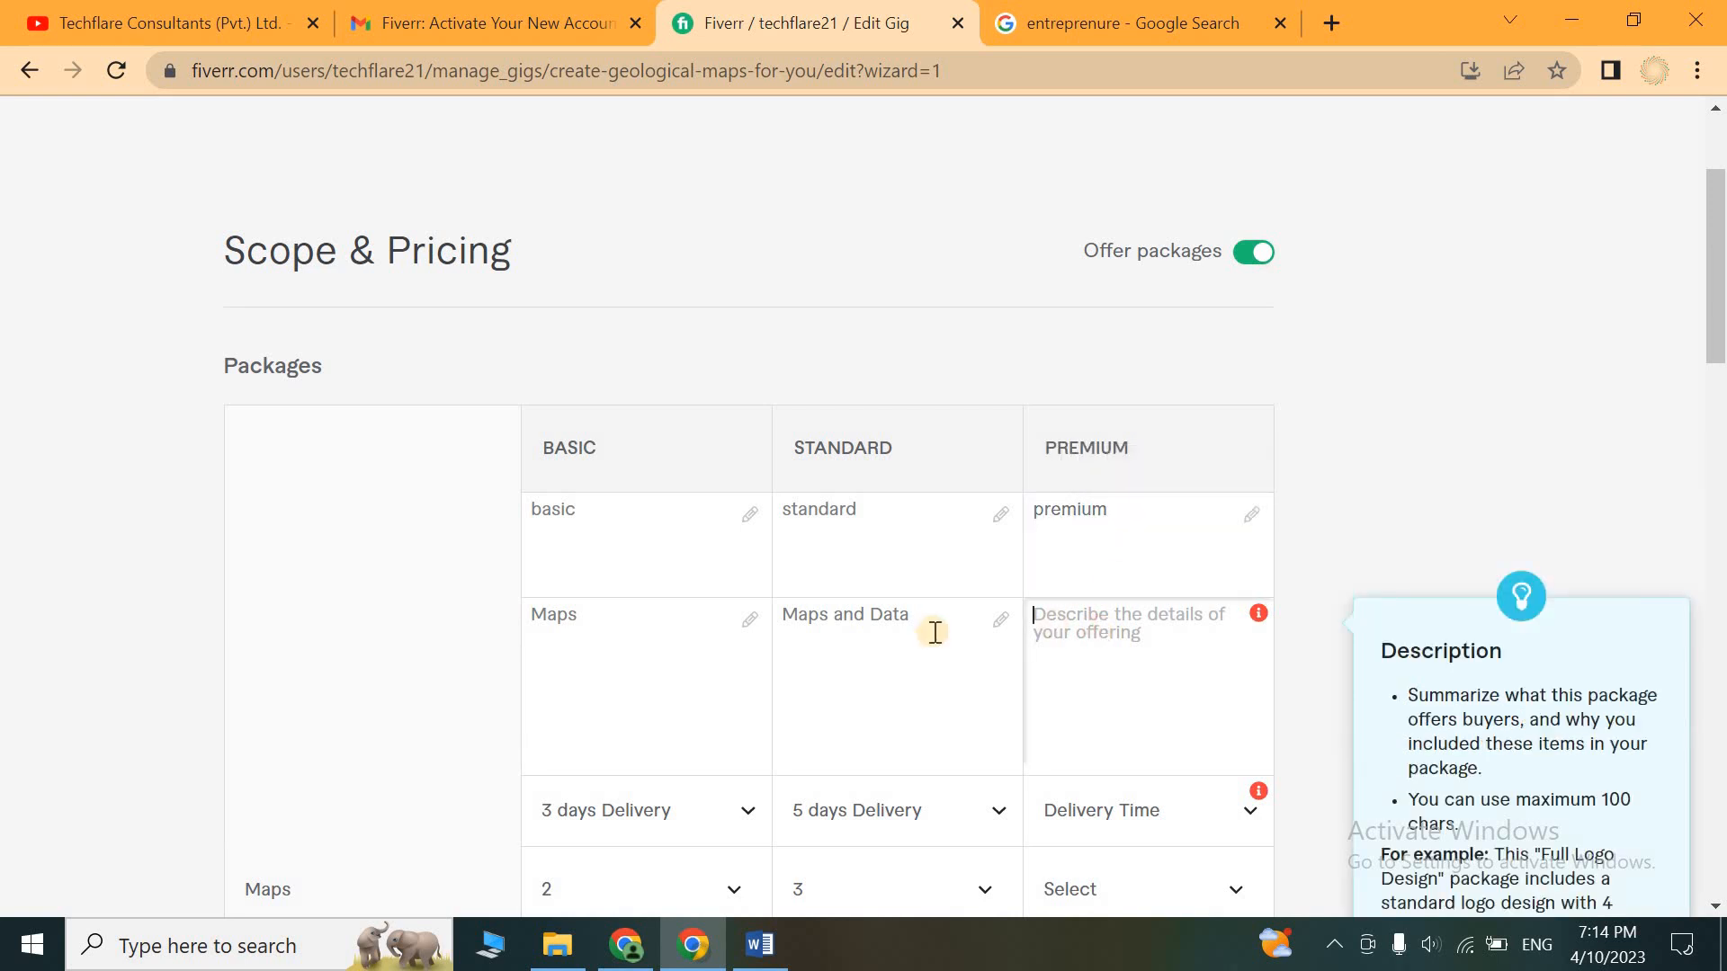
triple_click(819, 625)
key(ctrl+c)
right_click(795, 617)
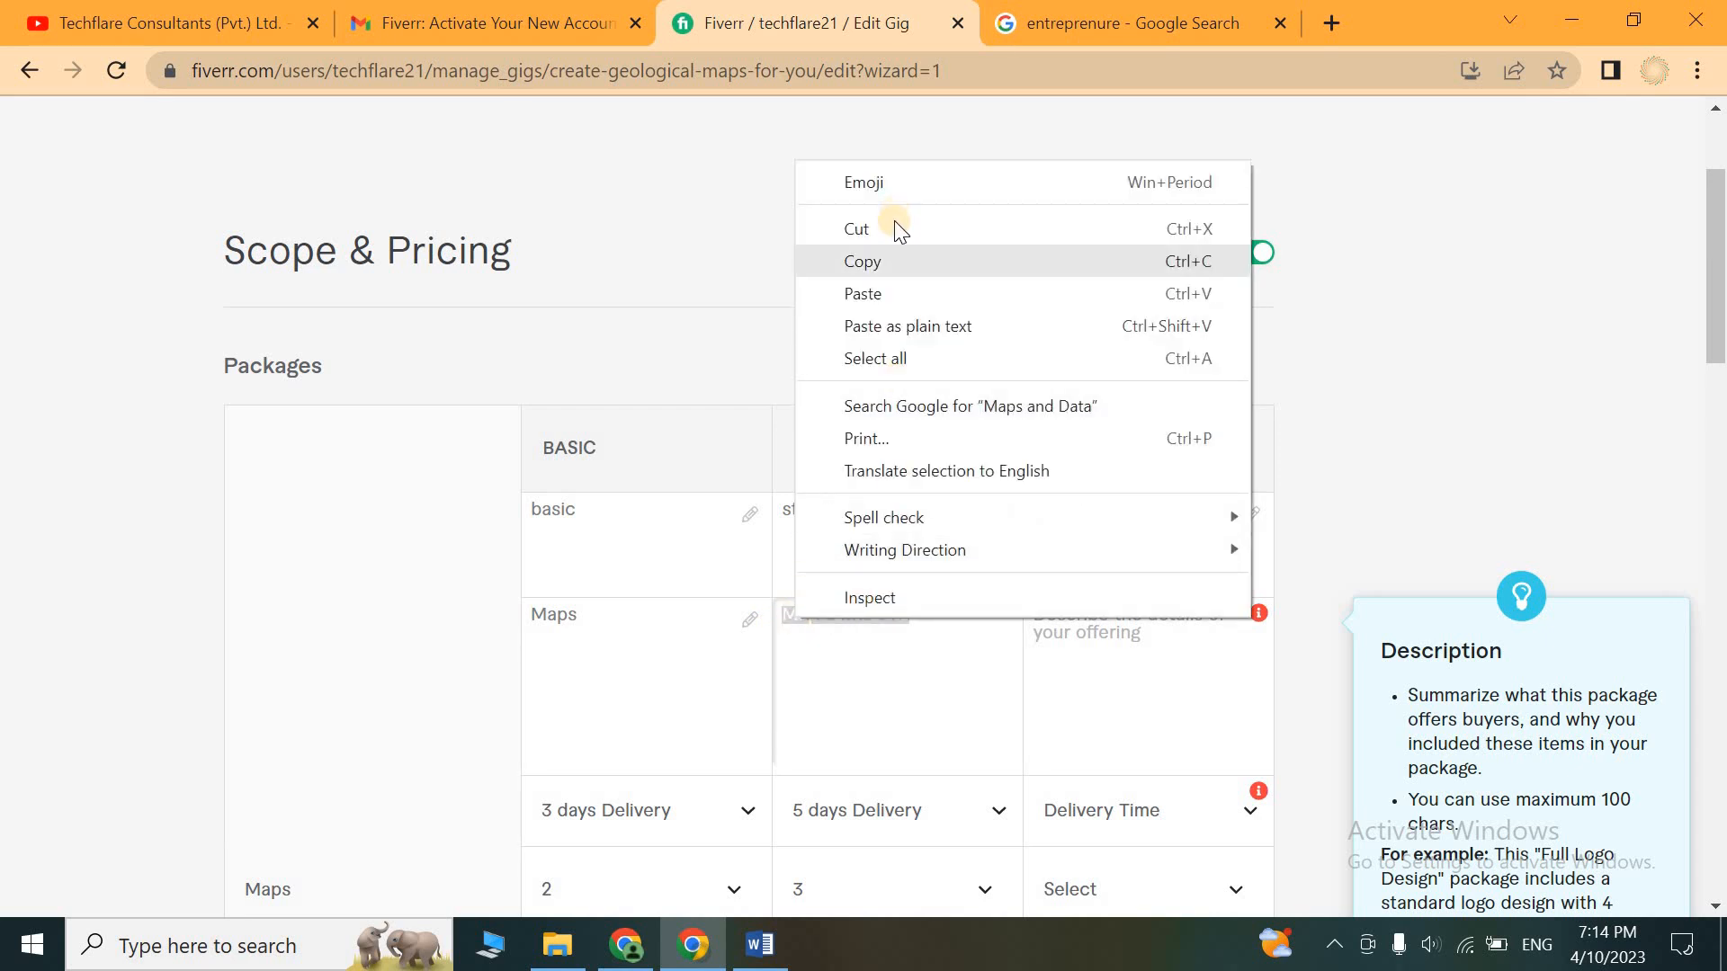
click(889, 261)
click(1086, 640)
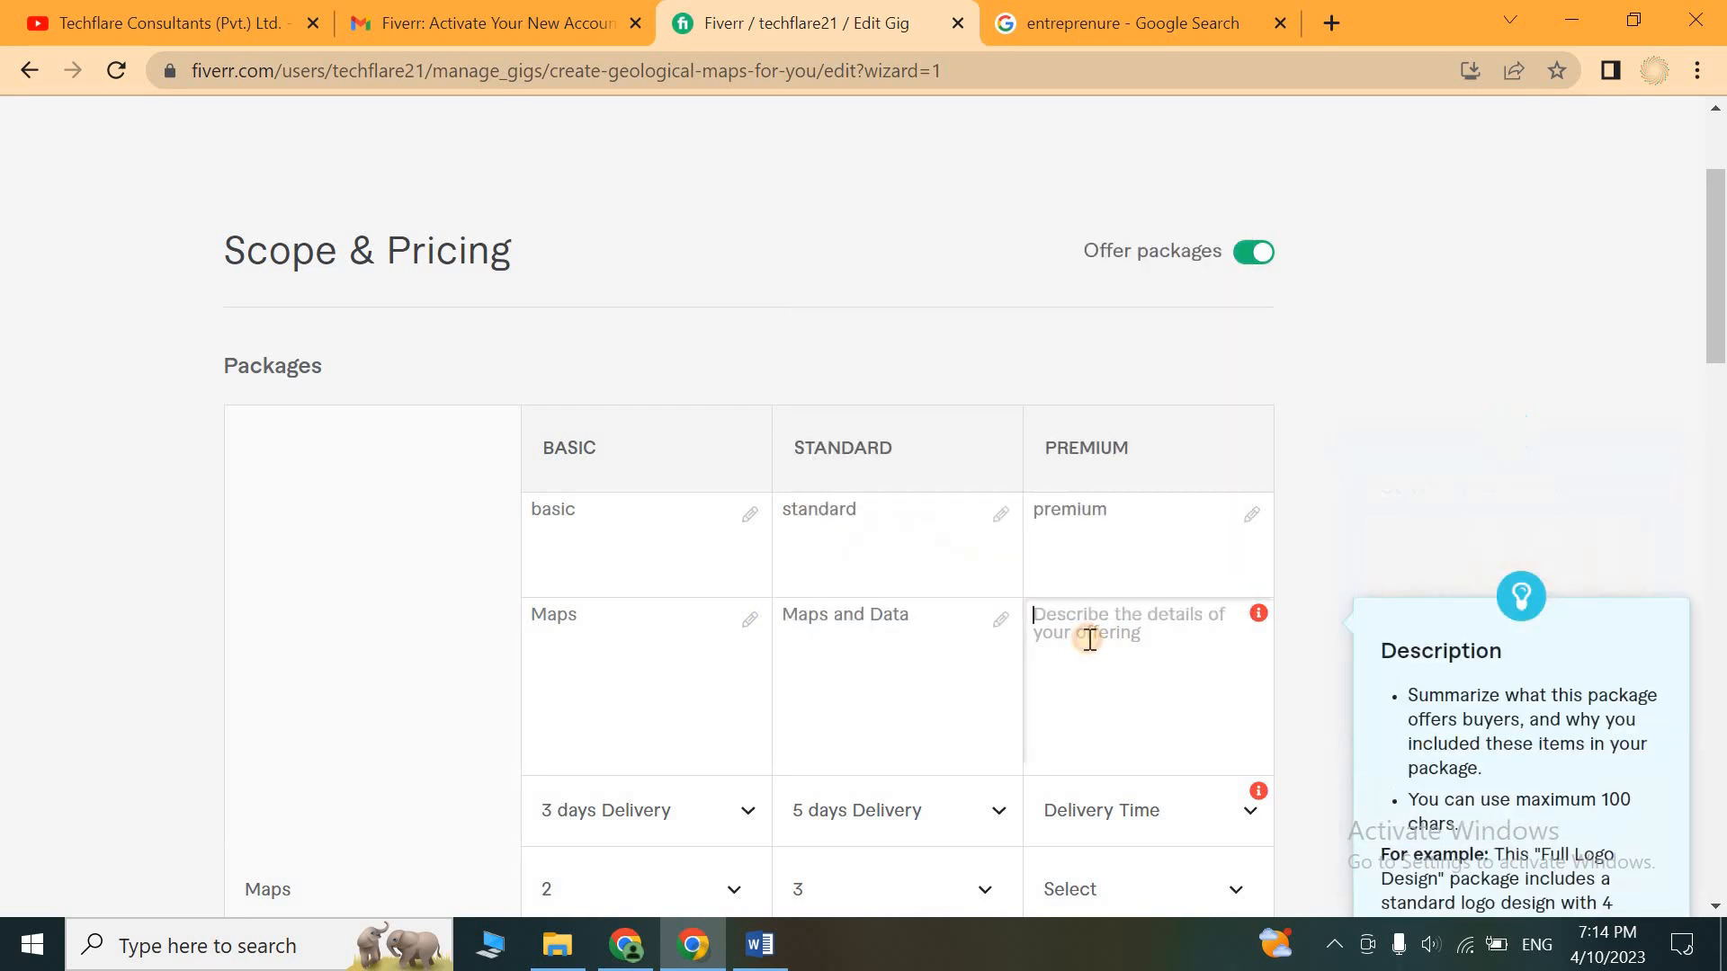
key(ctrl+v)
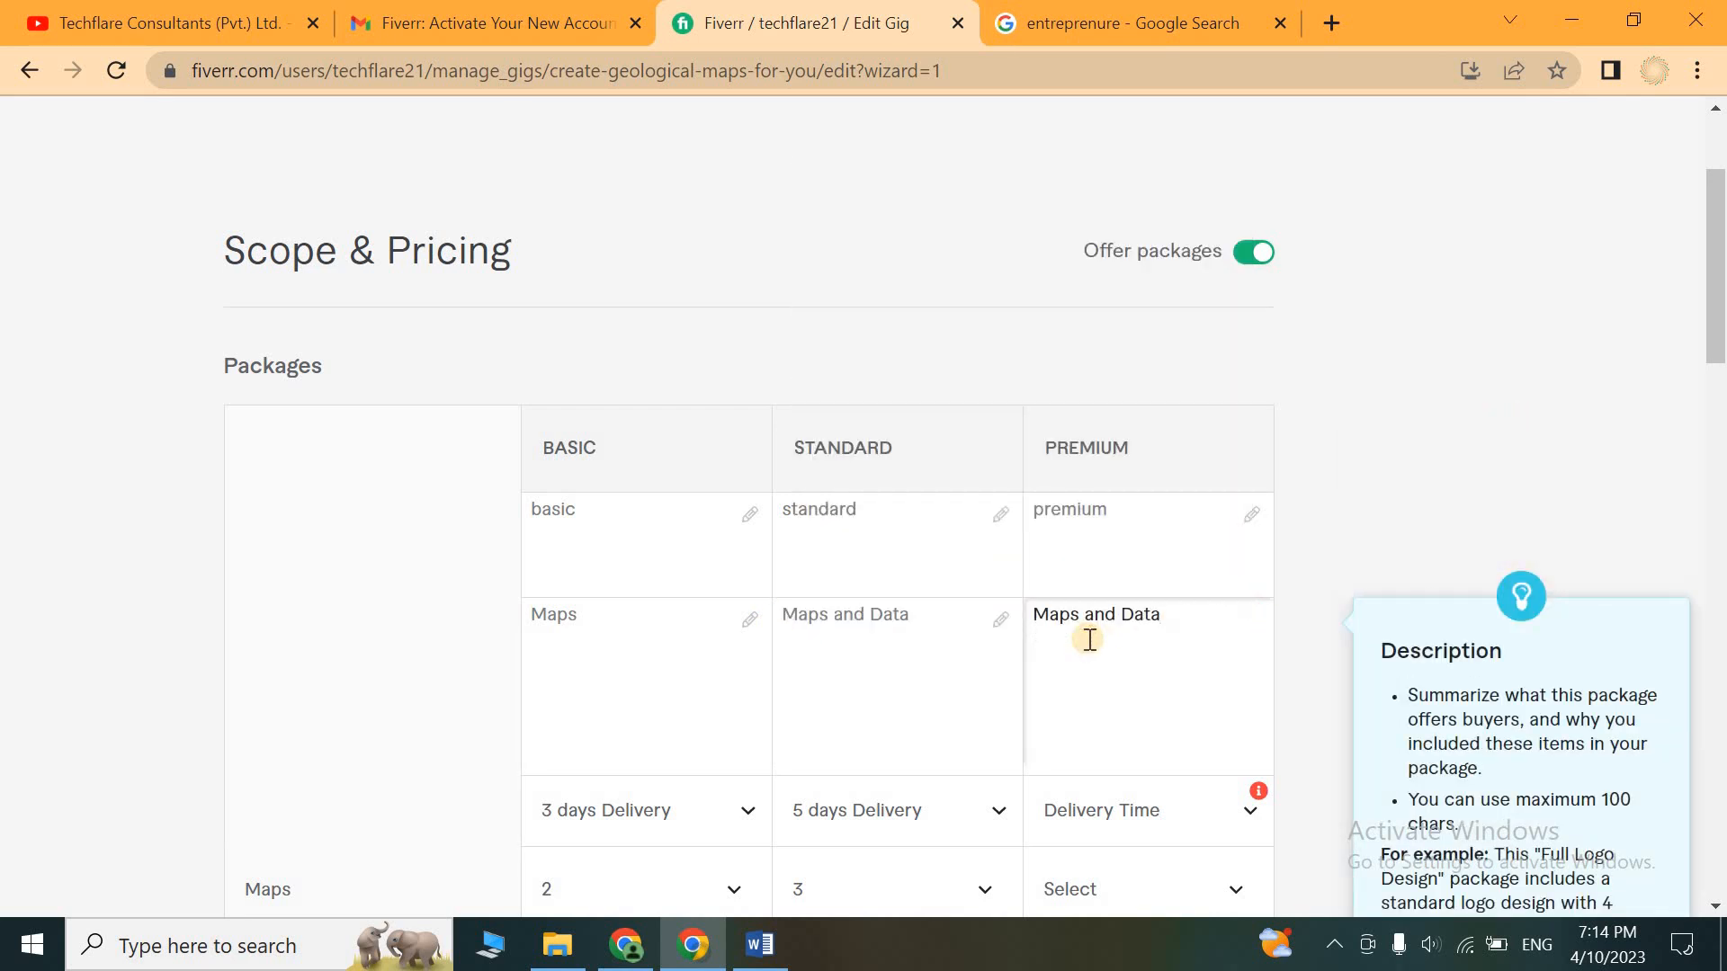
Step: Give the Premium package 3 days delivery, 4 maps and 5 revisions
scroll(1101, 643, down, 3)
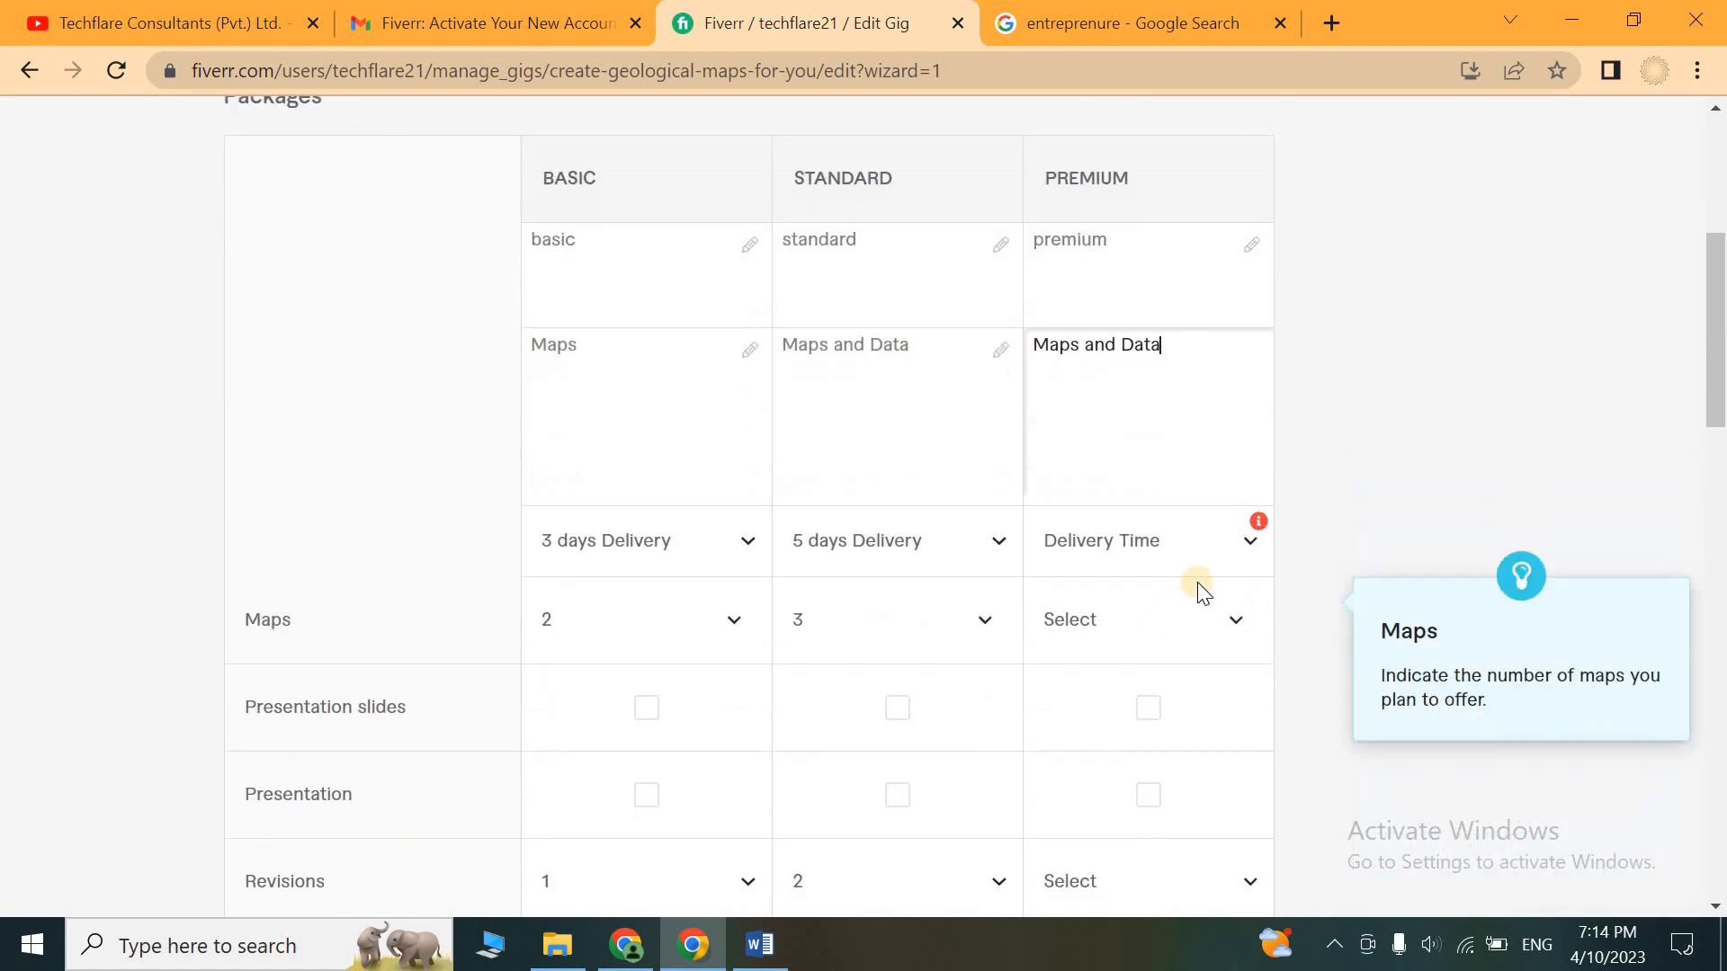
click(1251, 563)
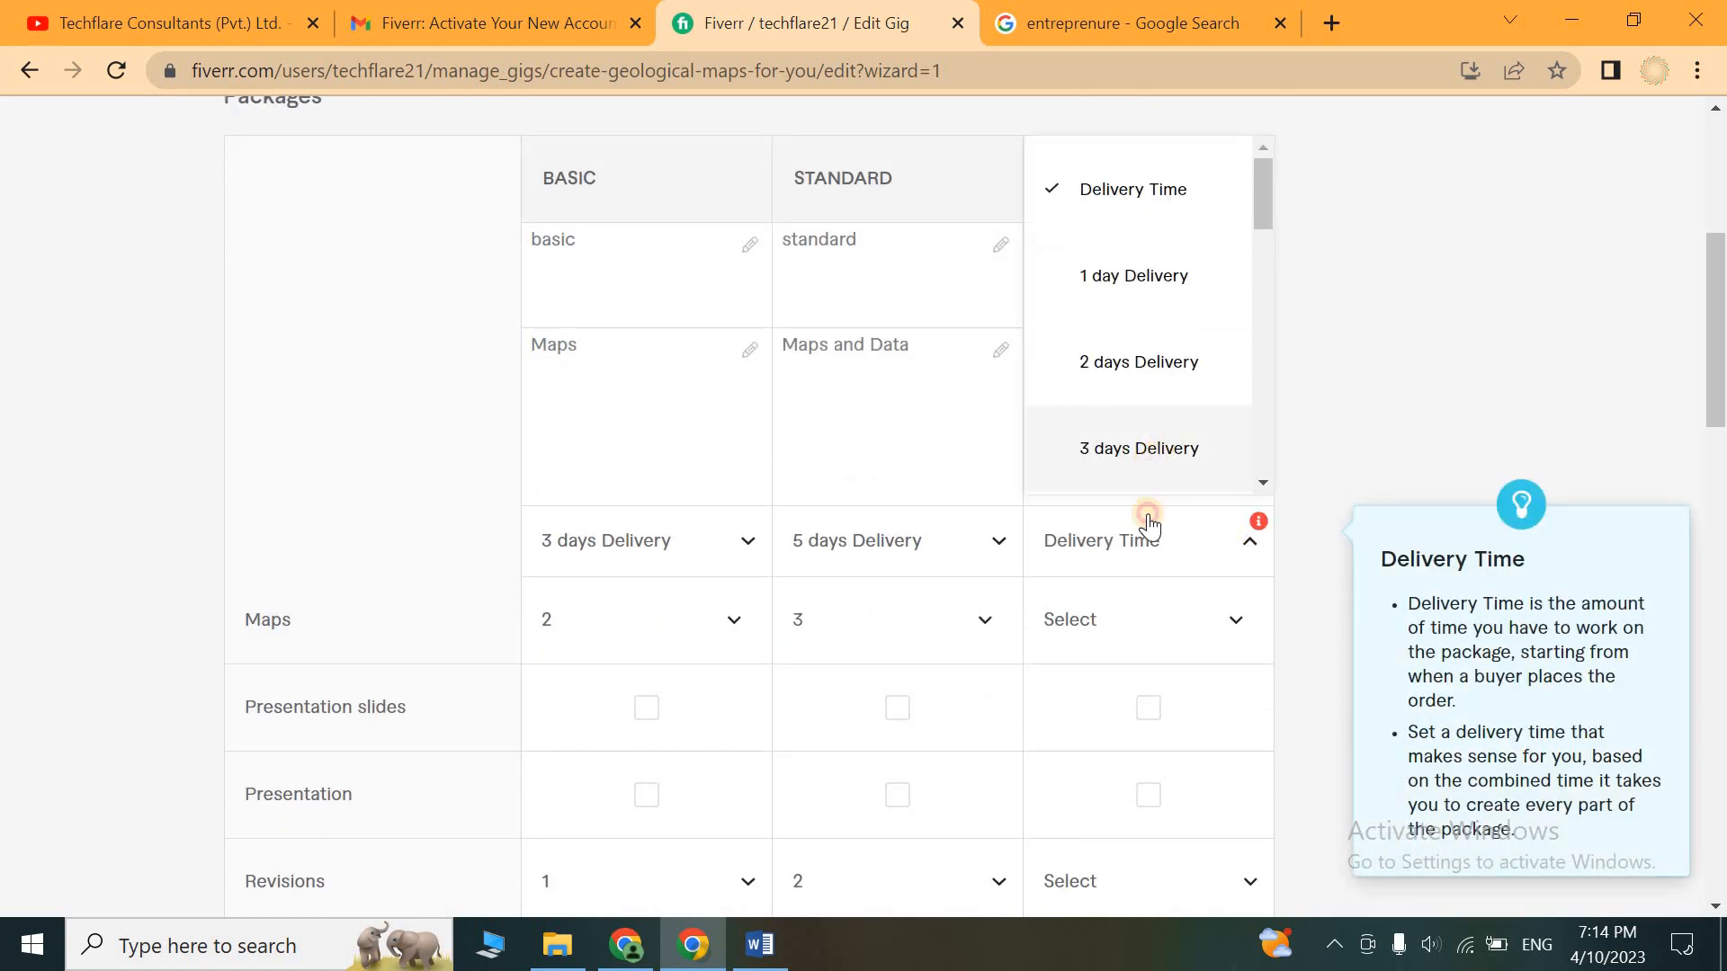
click(1140, 448)
click(1229, 625)
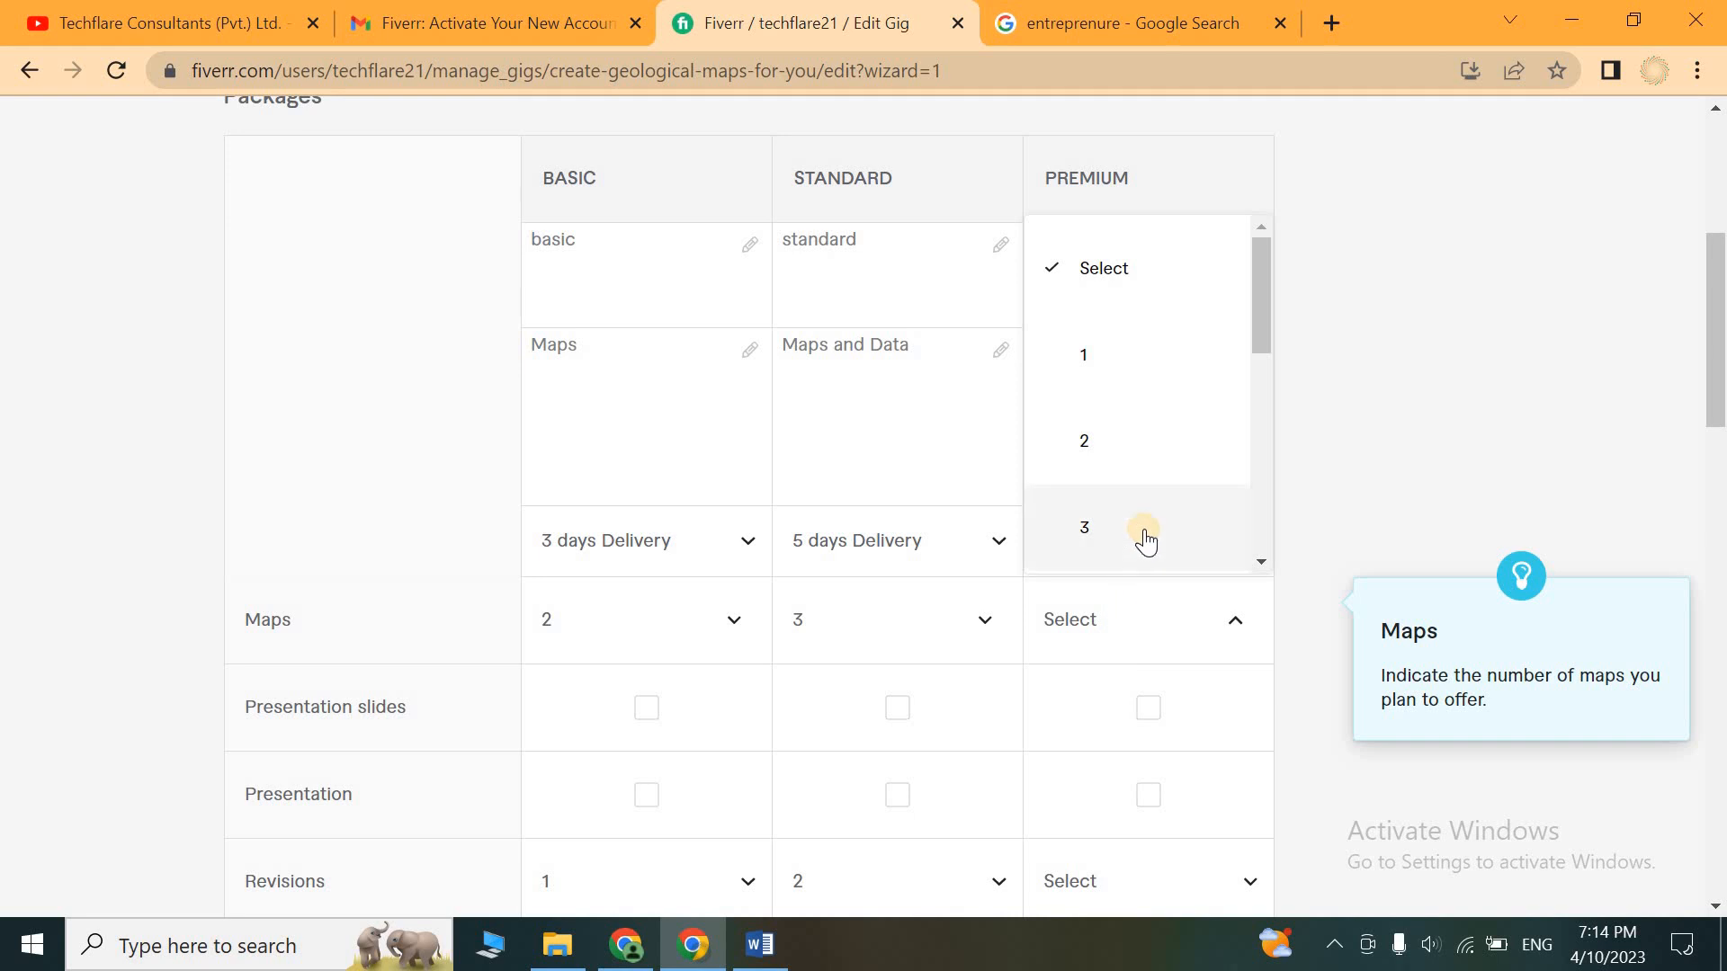
scroll(1145, 540, down, 3)
click(1076, 347)
scroll(1091, 504, down, 3)
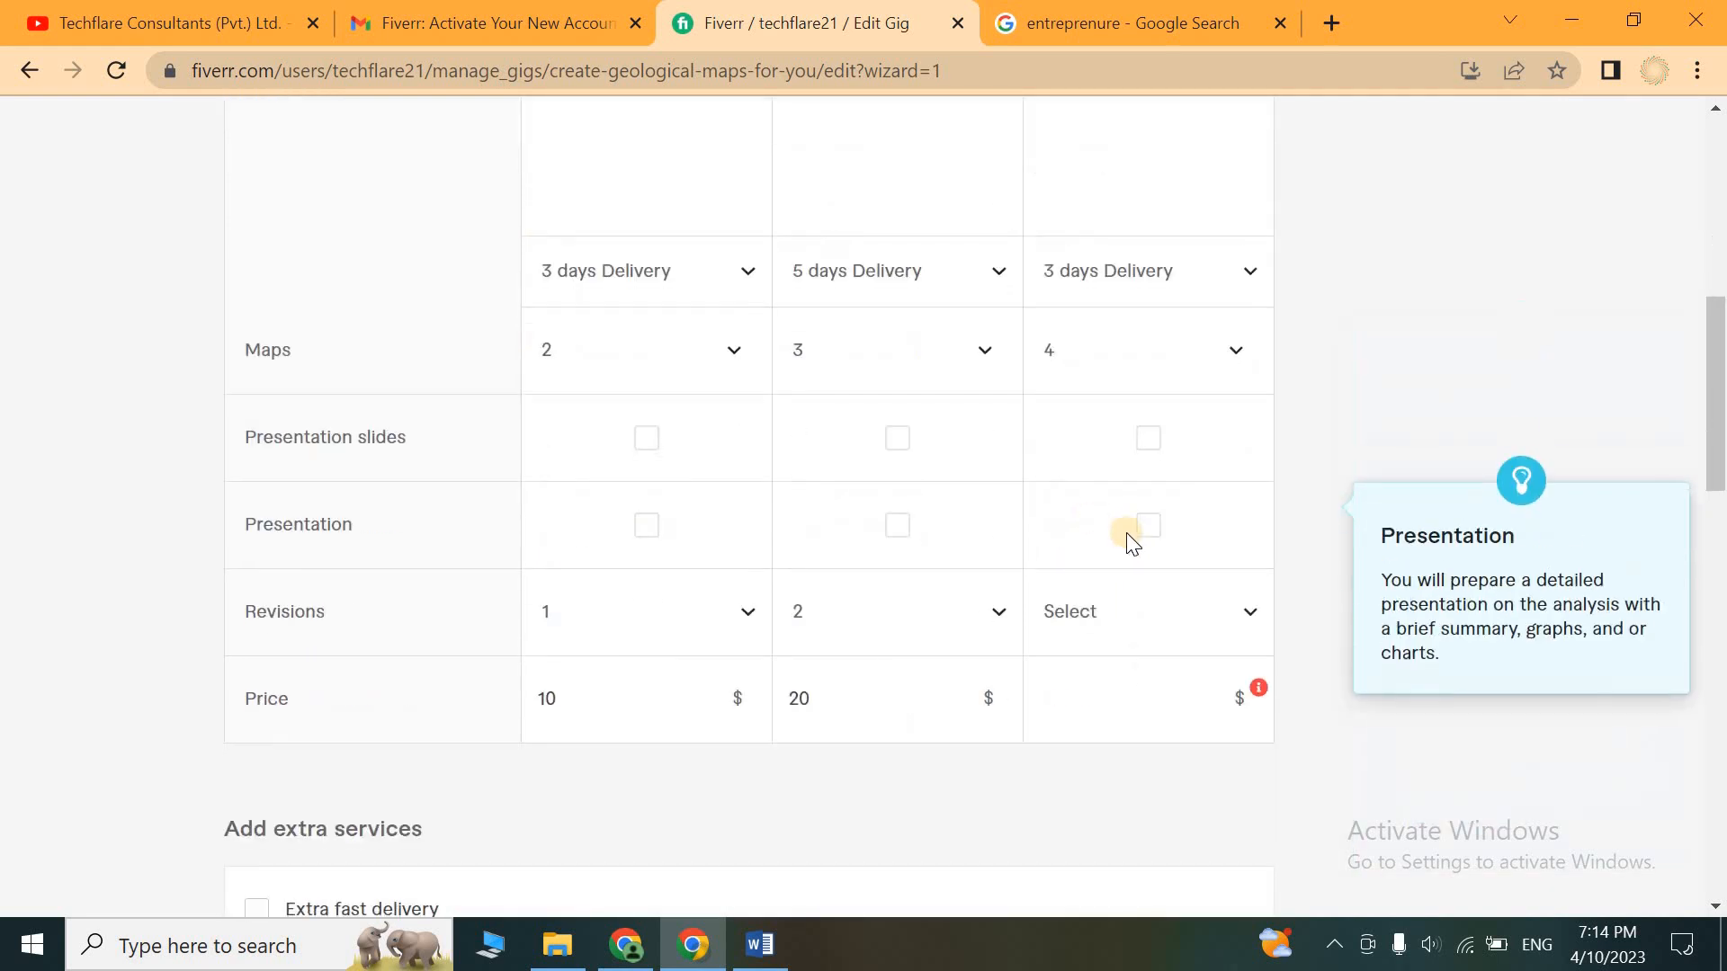
click(1202, 620)
scroll(1142, 467, down, 3)
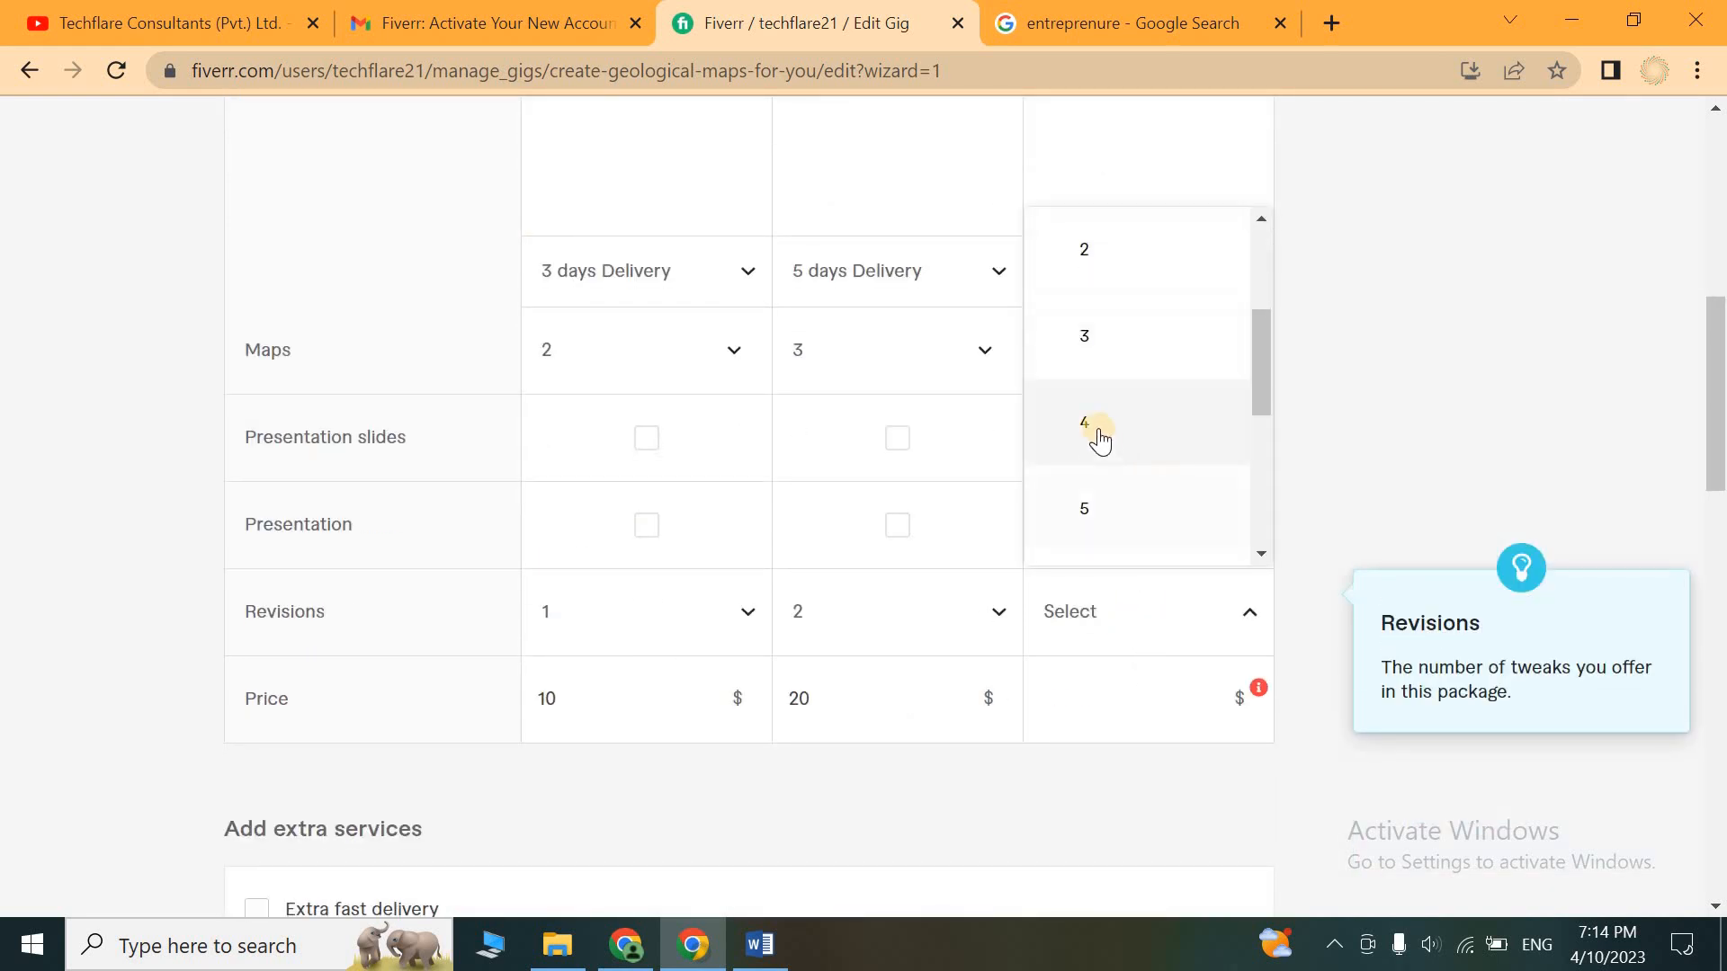
click(1109, 517)
Step: Raise the Premium price to $30 and save the pricing step
scroll(1226, 580, down, 2)
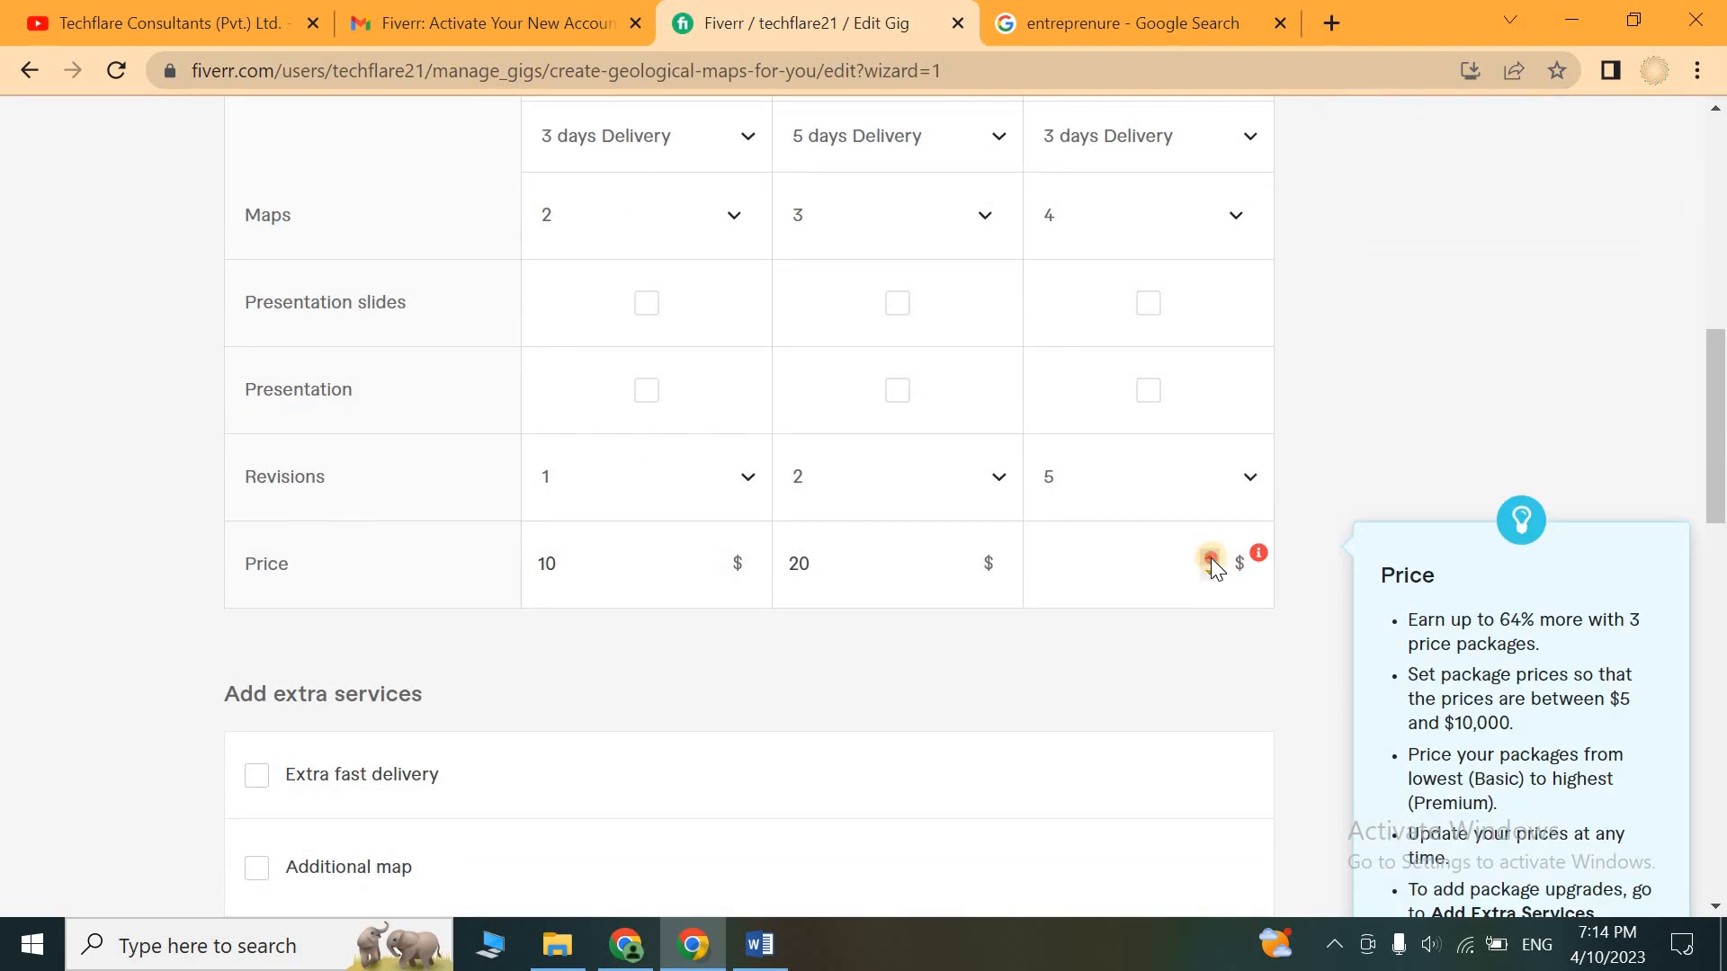
click(1210, 557)
click(1210, 556)
click(1210, 556)
click(1211, 557)
scroll(1070, 574, down, 10)
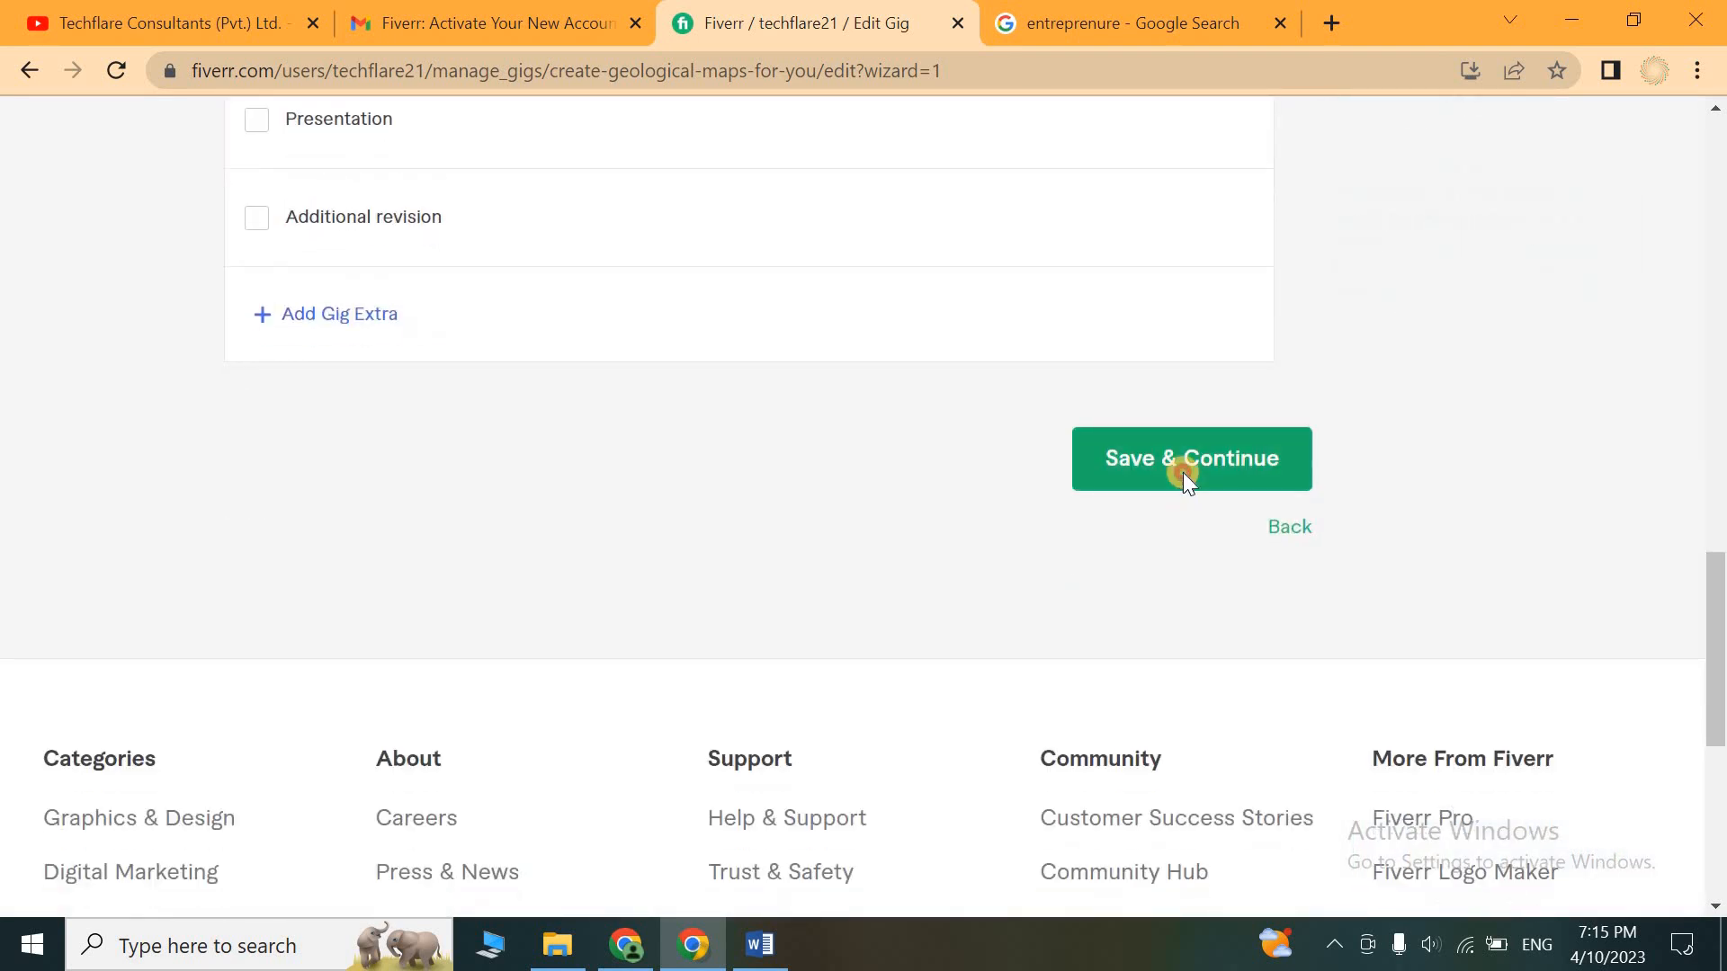
click(1180, 472)
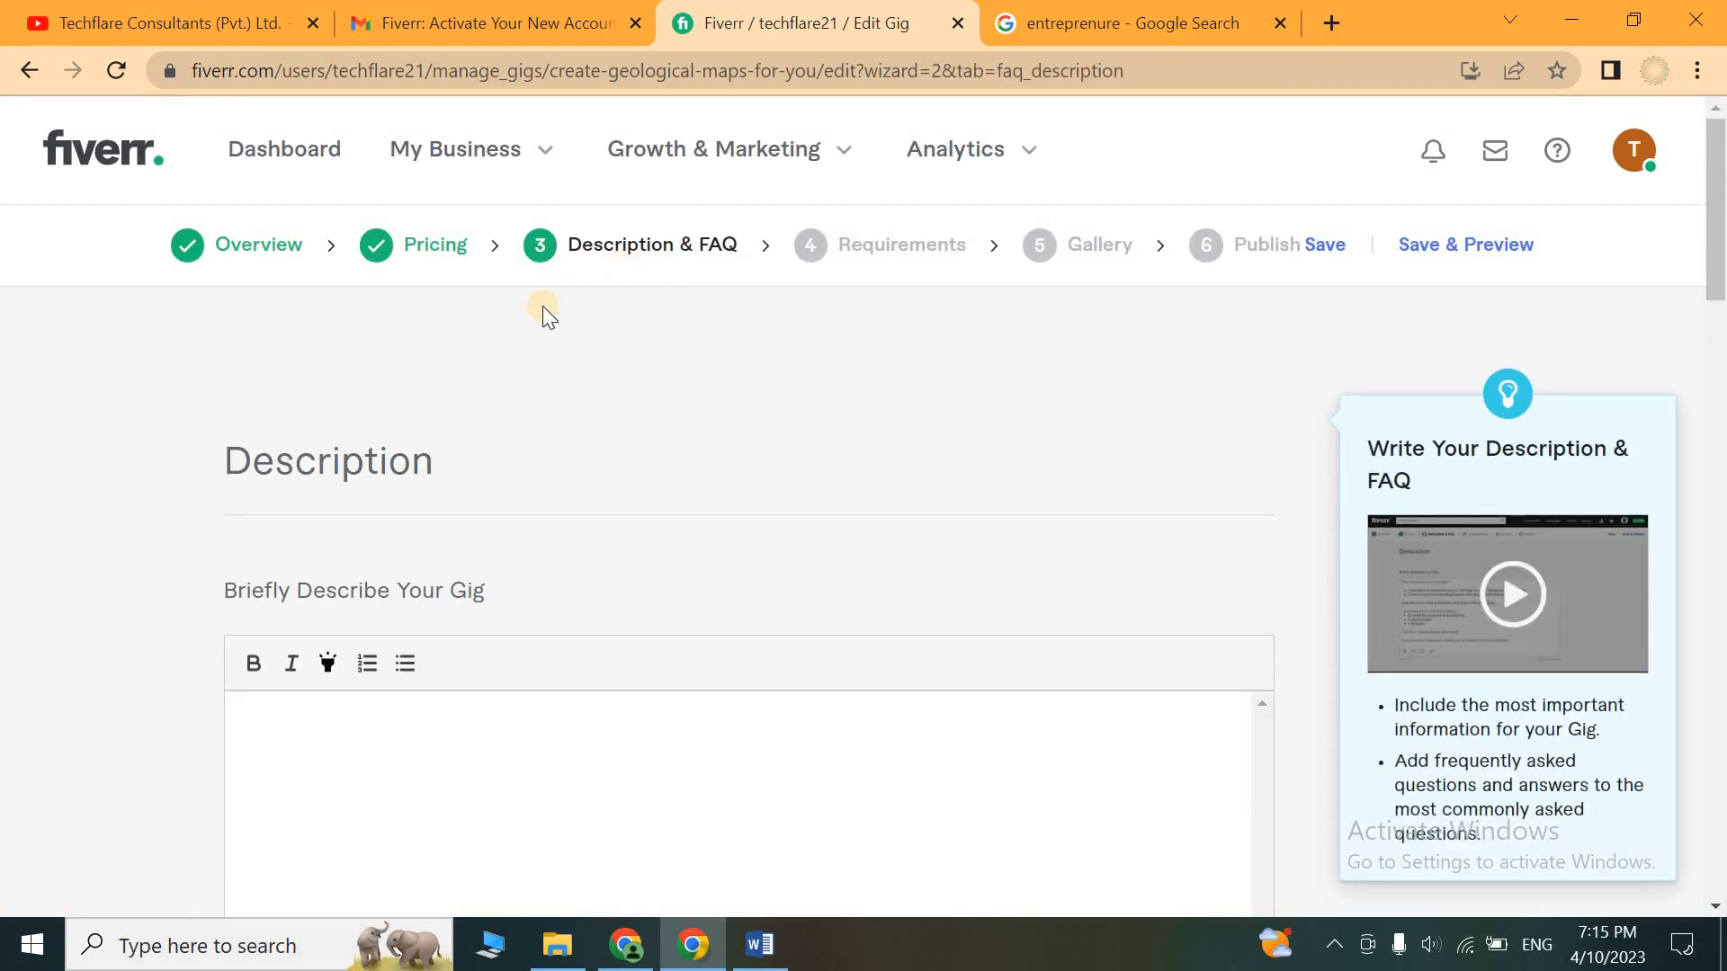
Step: Enter the 675-character gig pitch opening 'Are you looking for a Geological map?'
scroll(385, 338, down, 3)
click(364, 470)
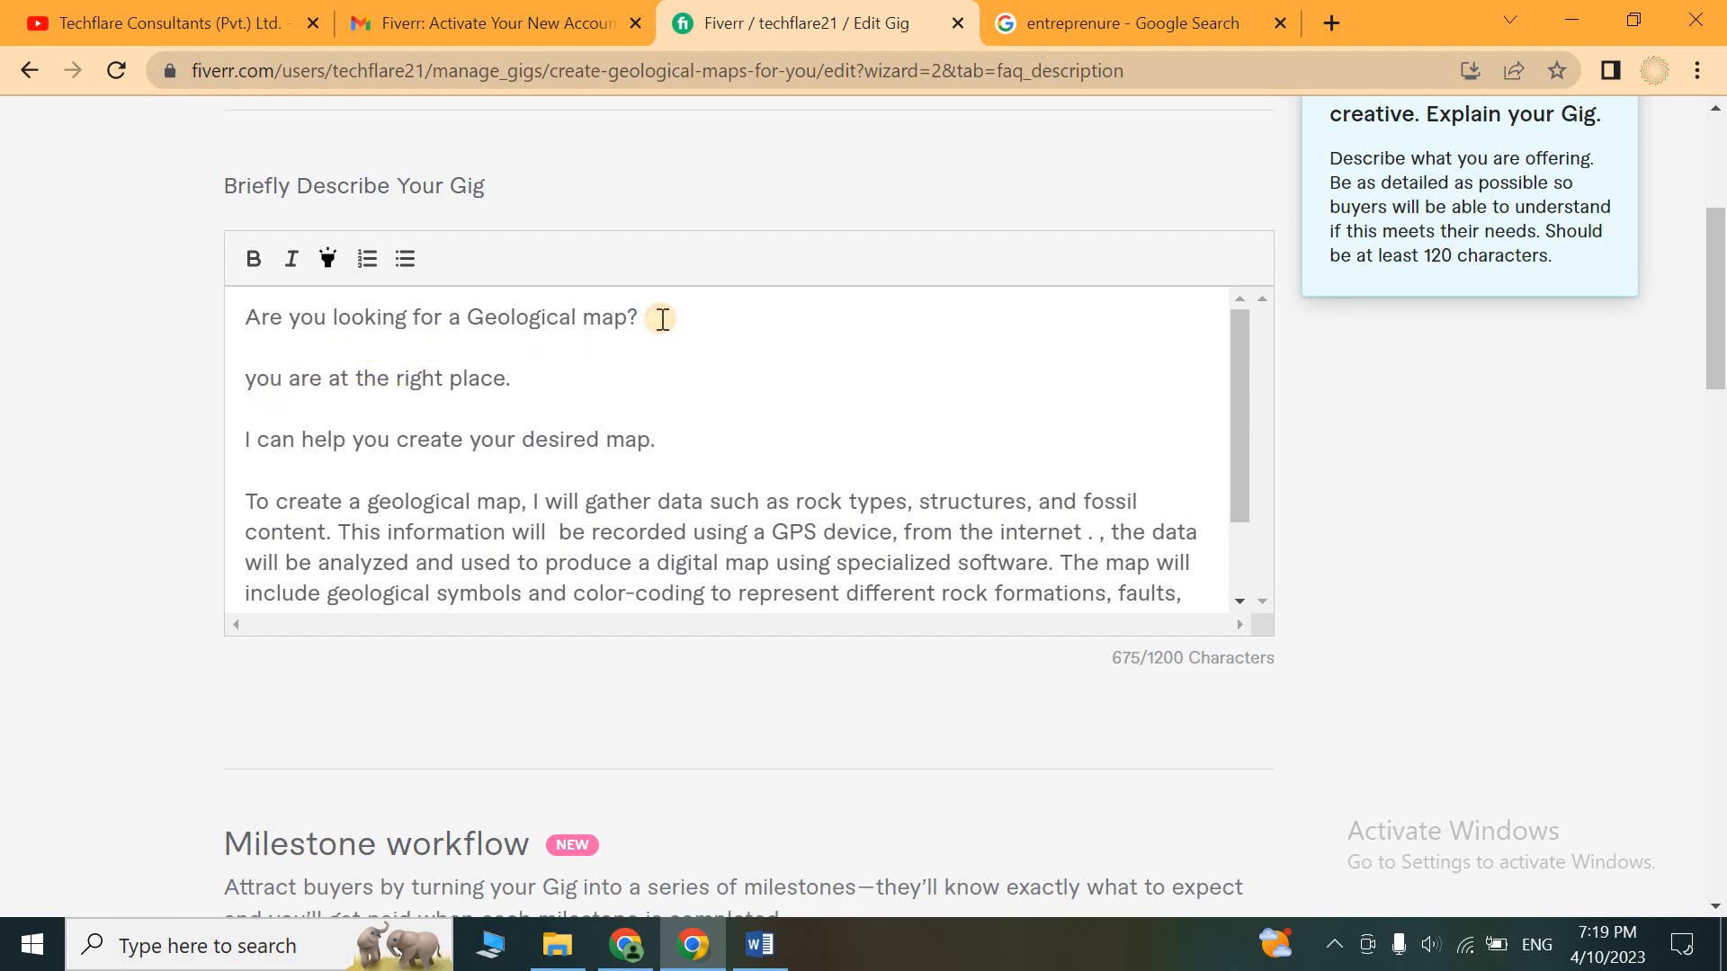
Step: Fix 'ys' to 'yes' and insert 'with' after 'you' in line three
text(if ys)
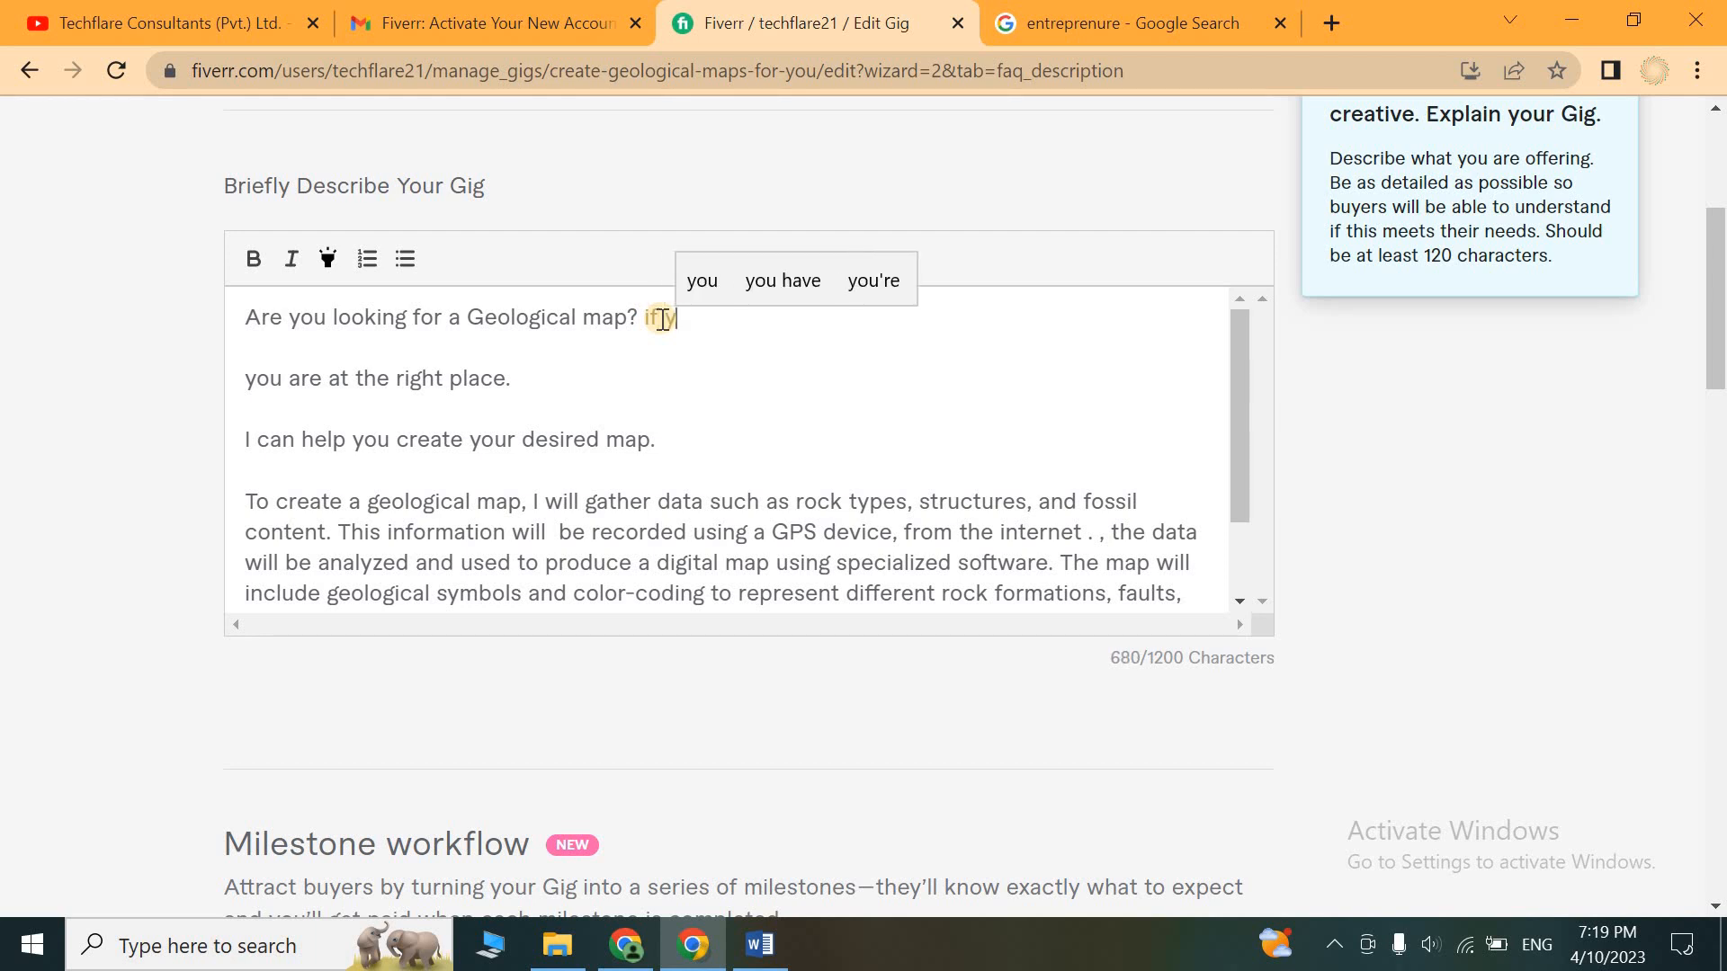
key(BackSpace)
key(BackSpace)
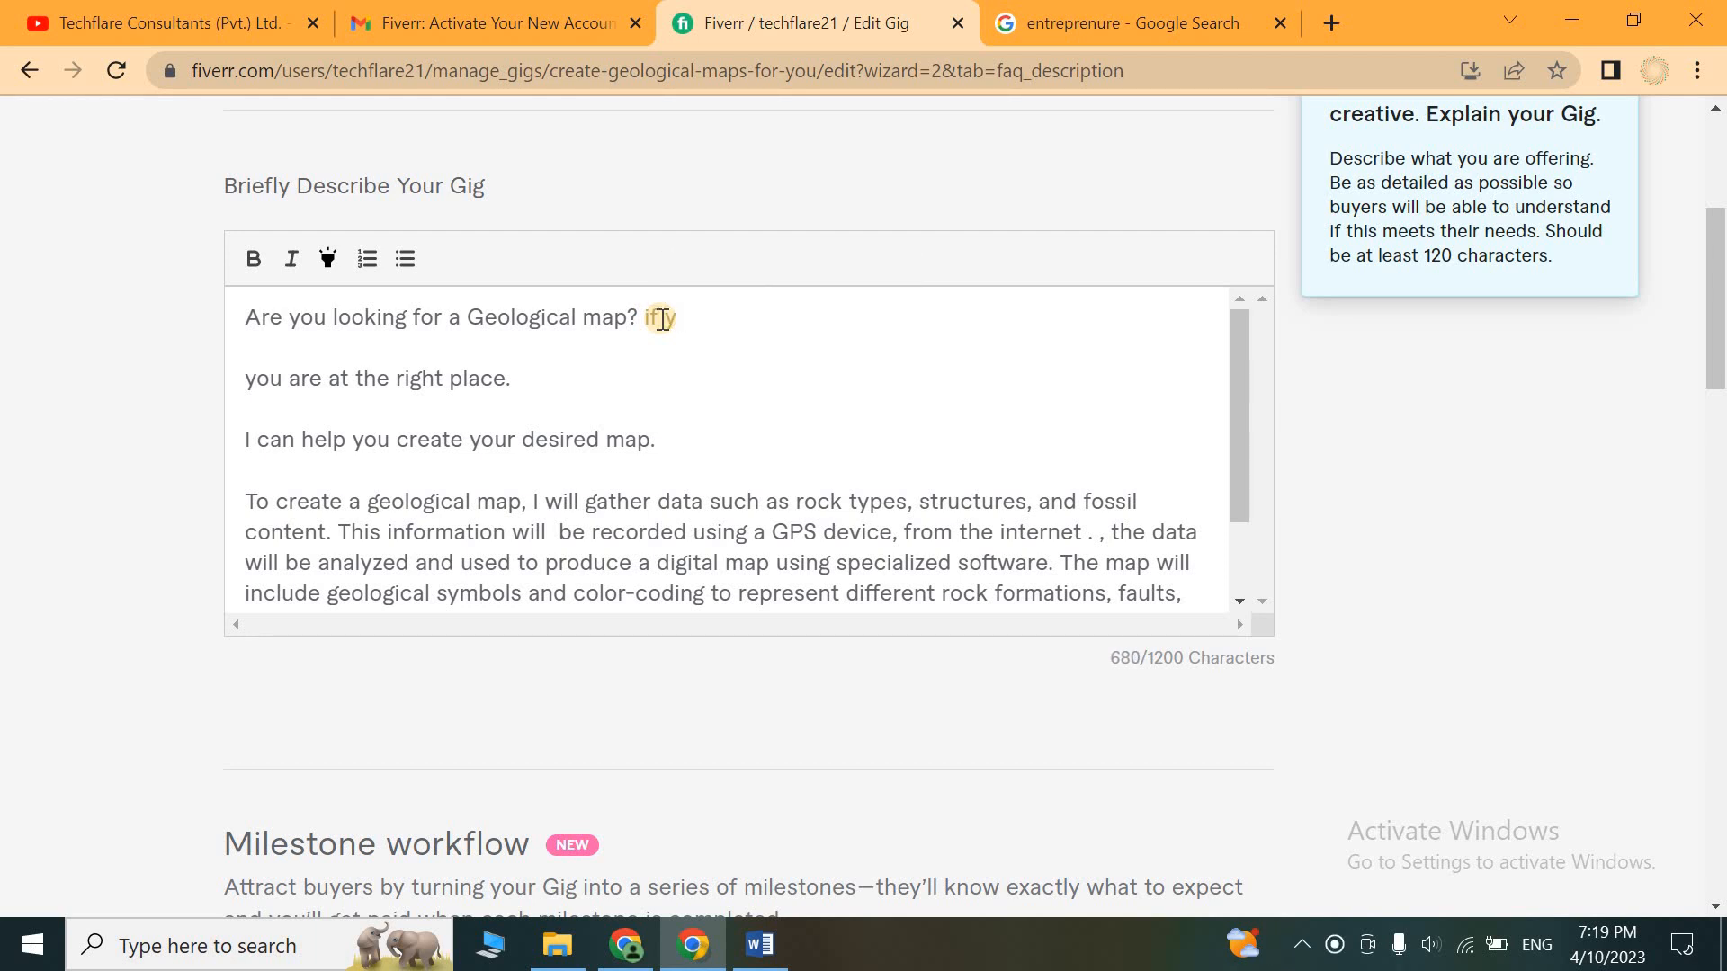
text(yes)
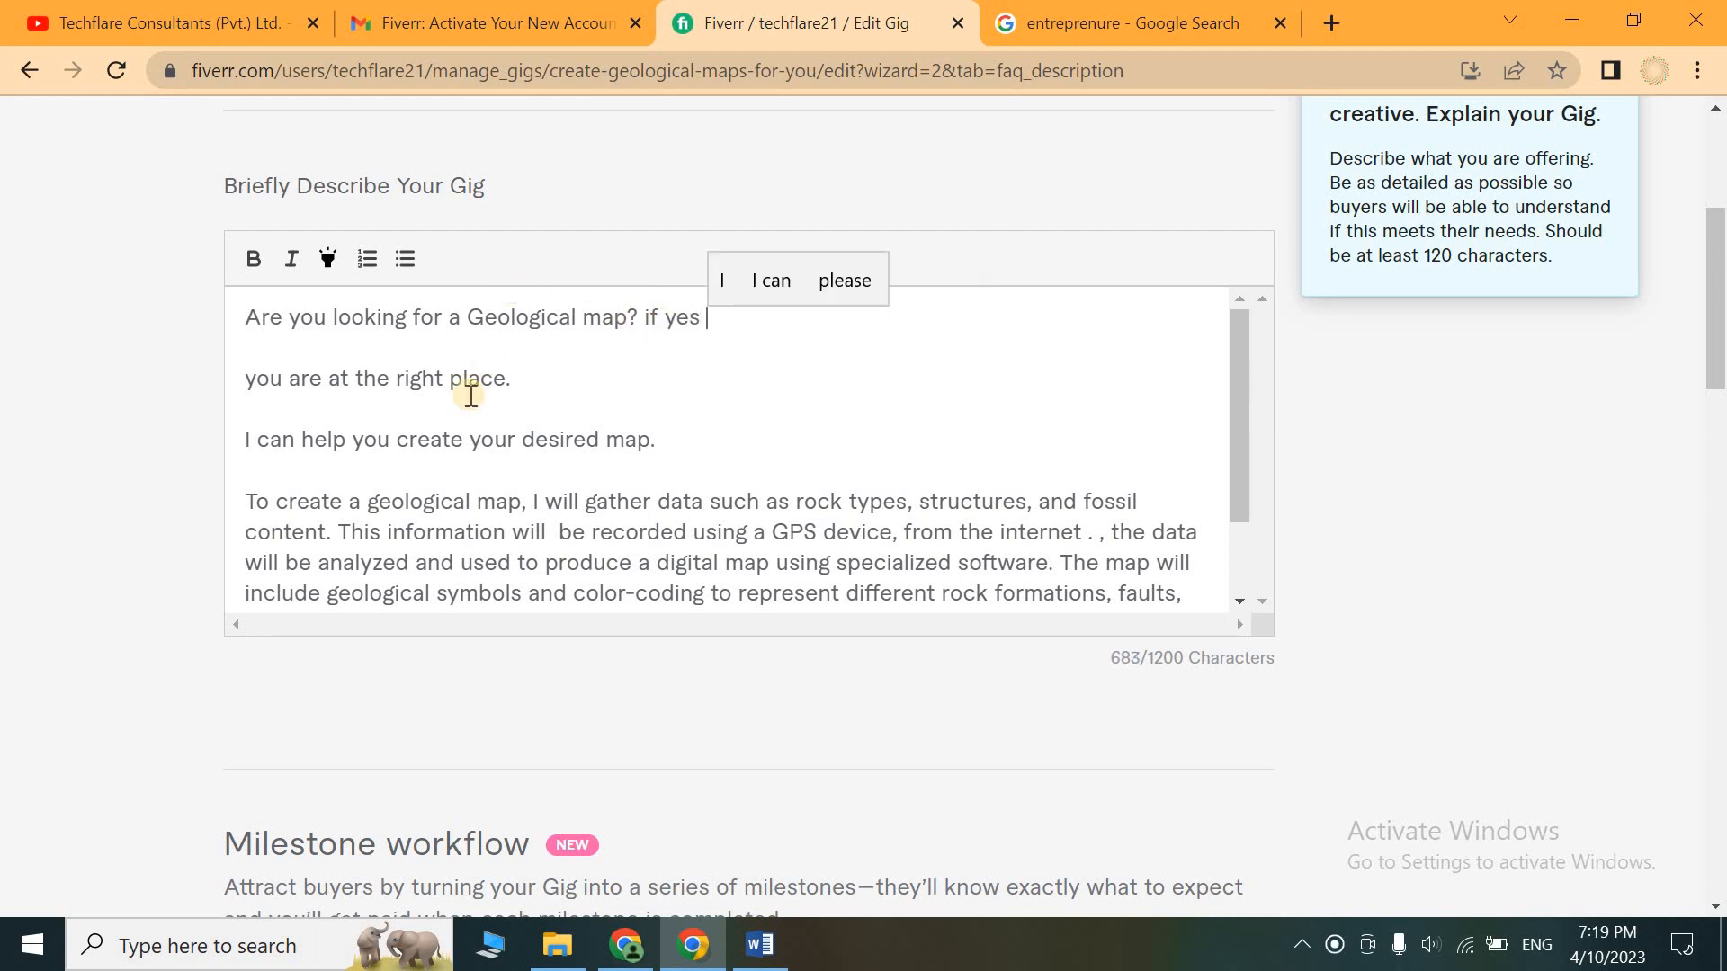
click(393, 440)
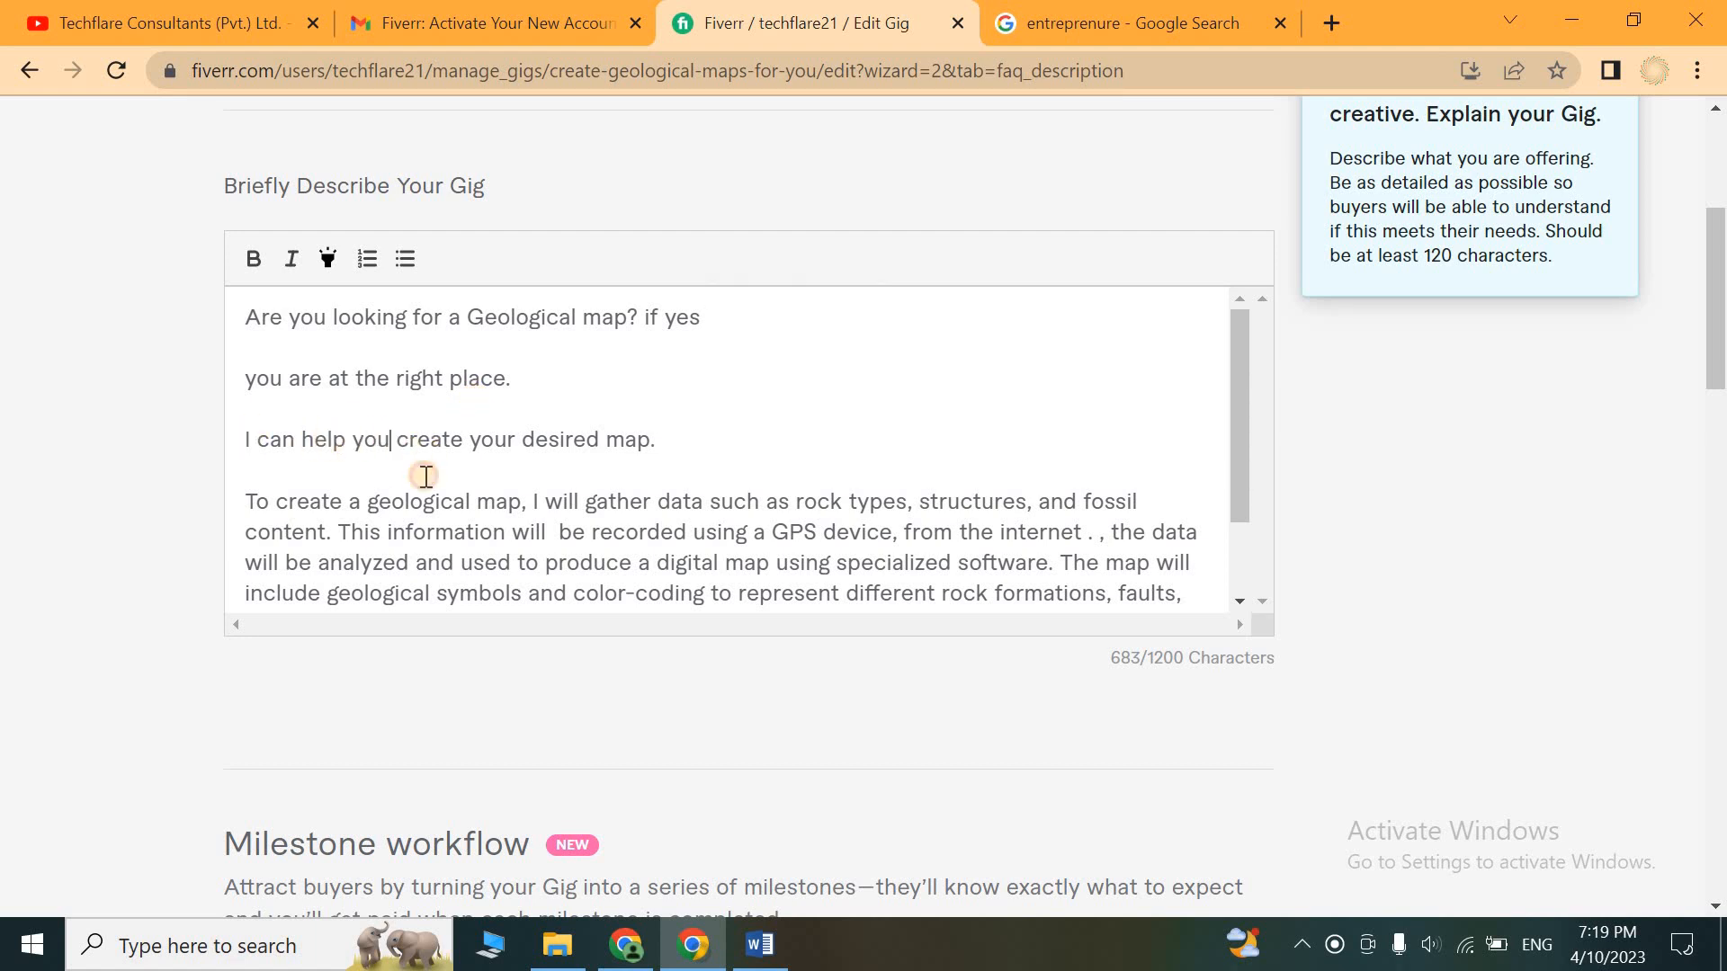
text(with)
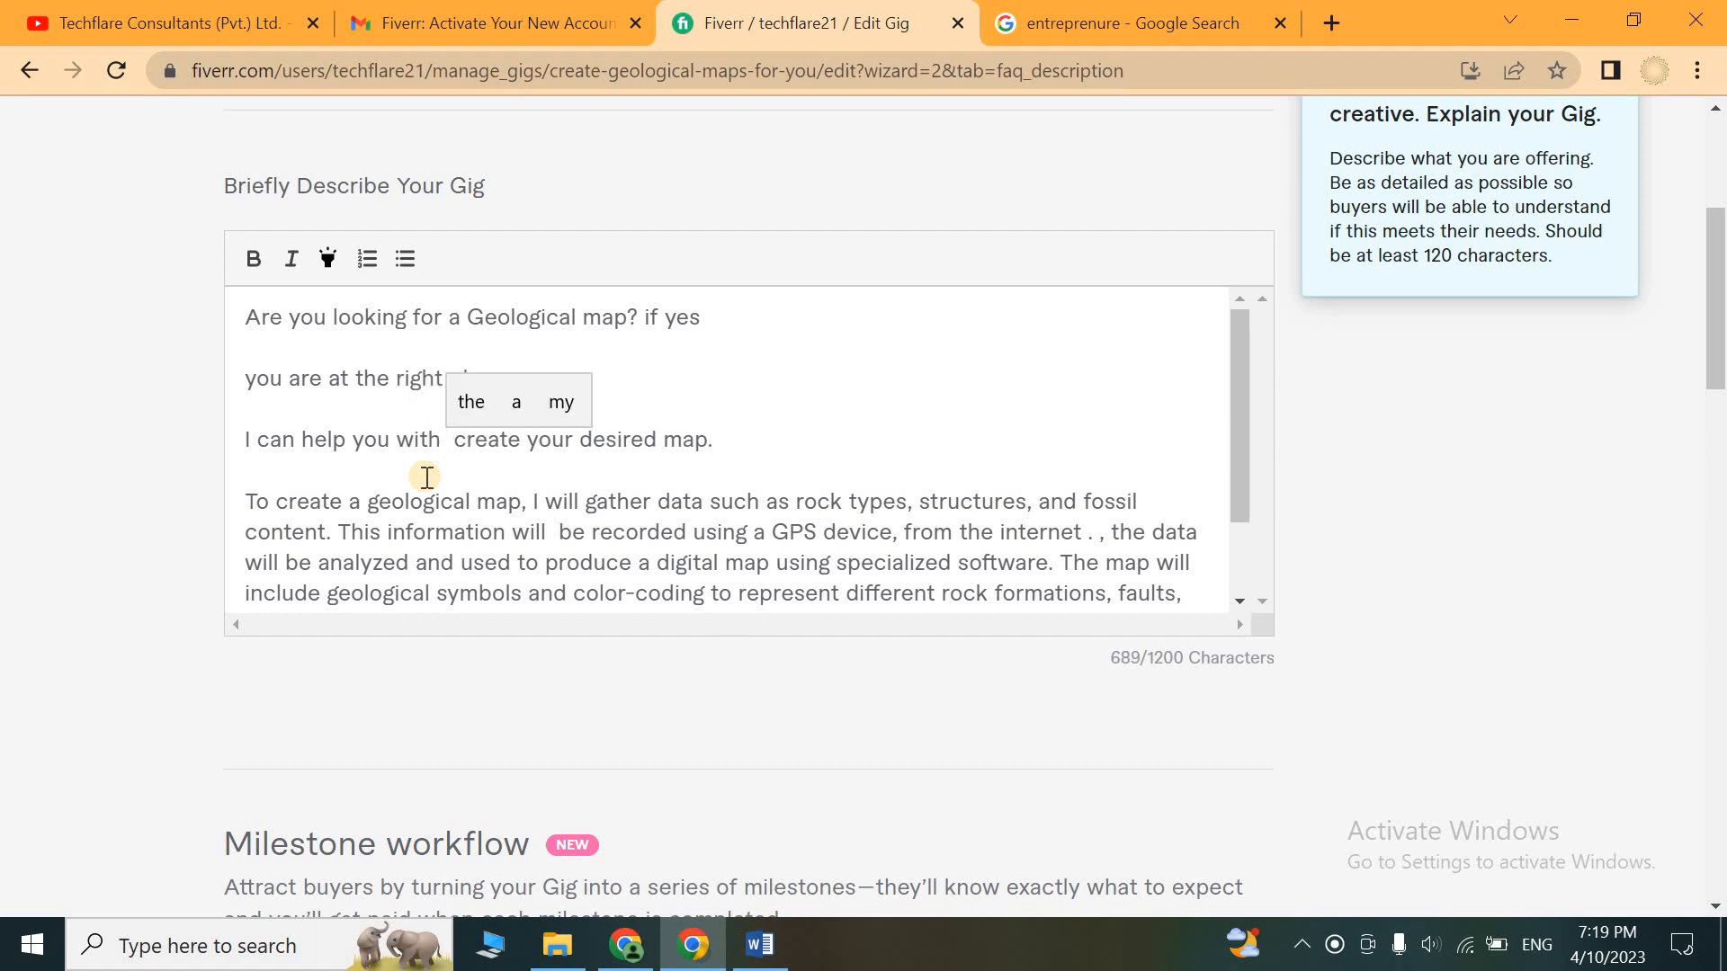
key(BackSpace)
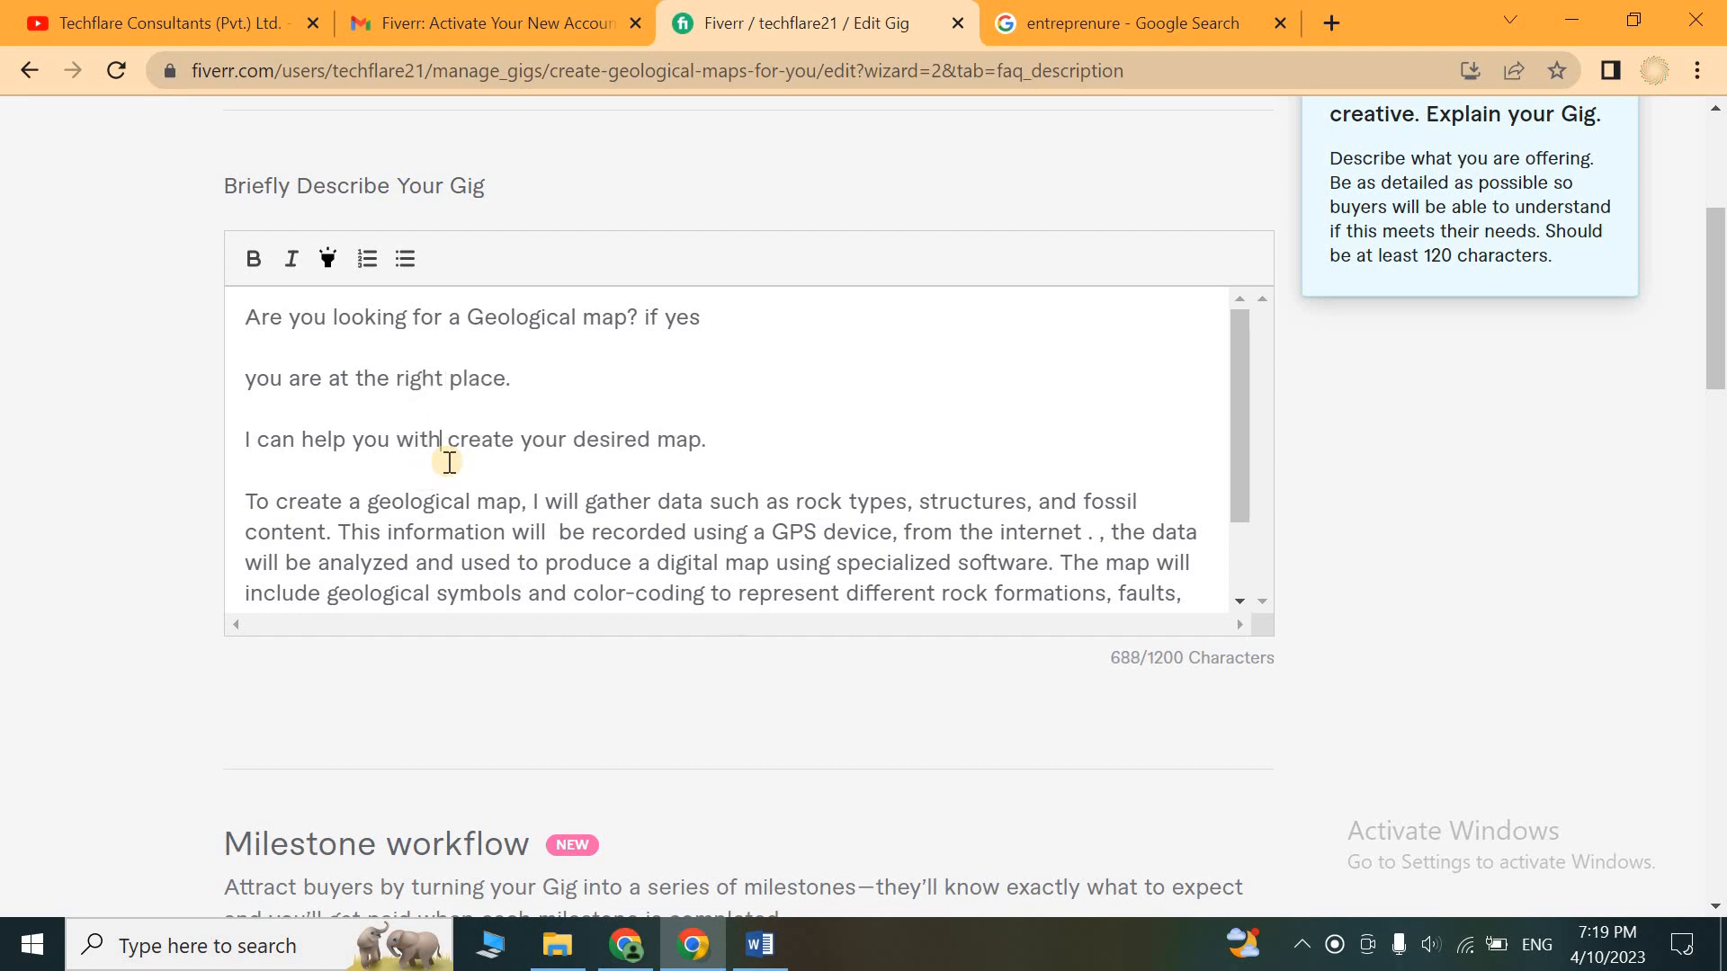
Step: Change 'create' to 'creating' and add 'or' after 'GPS device,'
click(515, 442)
key(BackSpace)
text(ing)
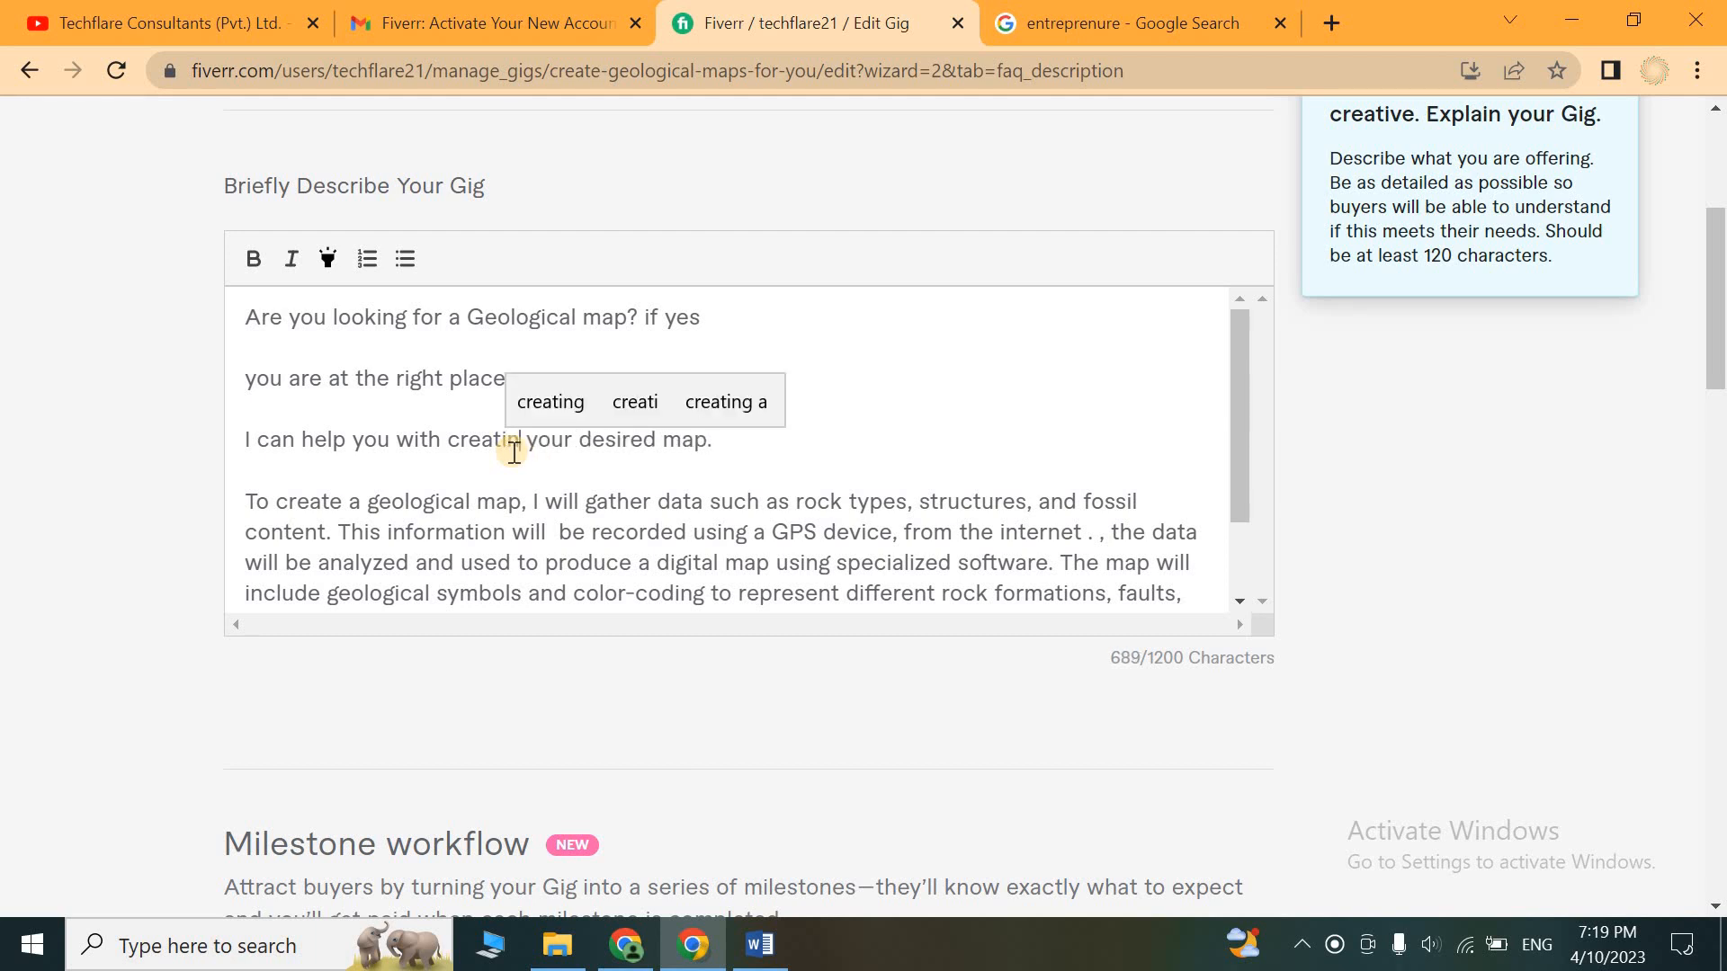
click(512, 503)
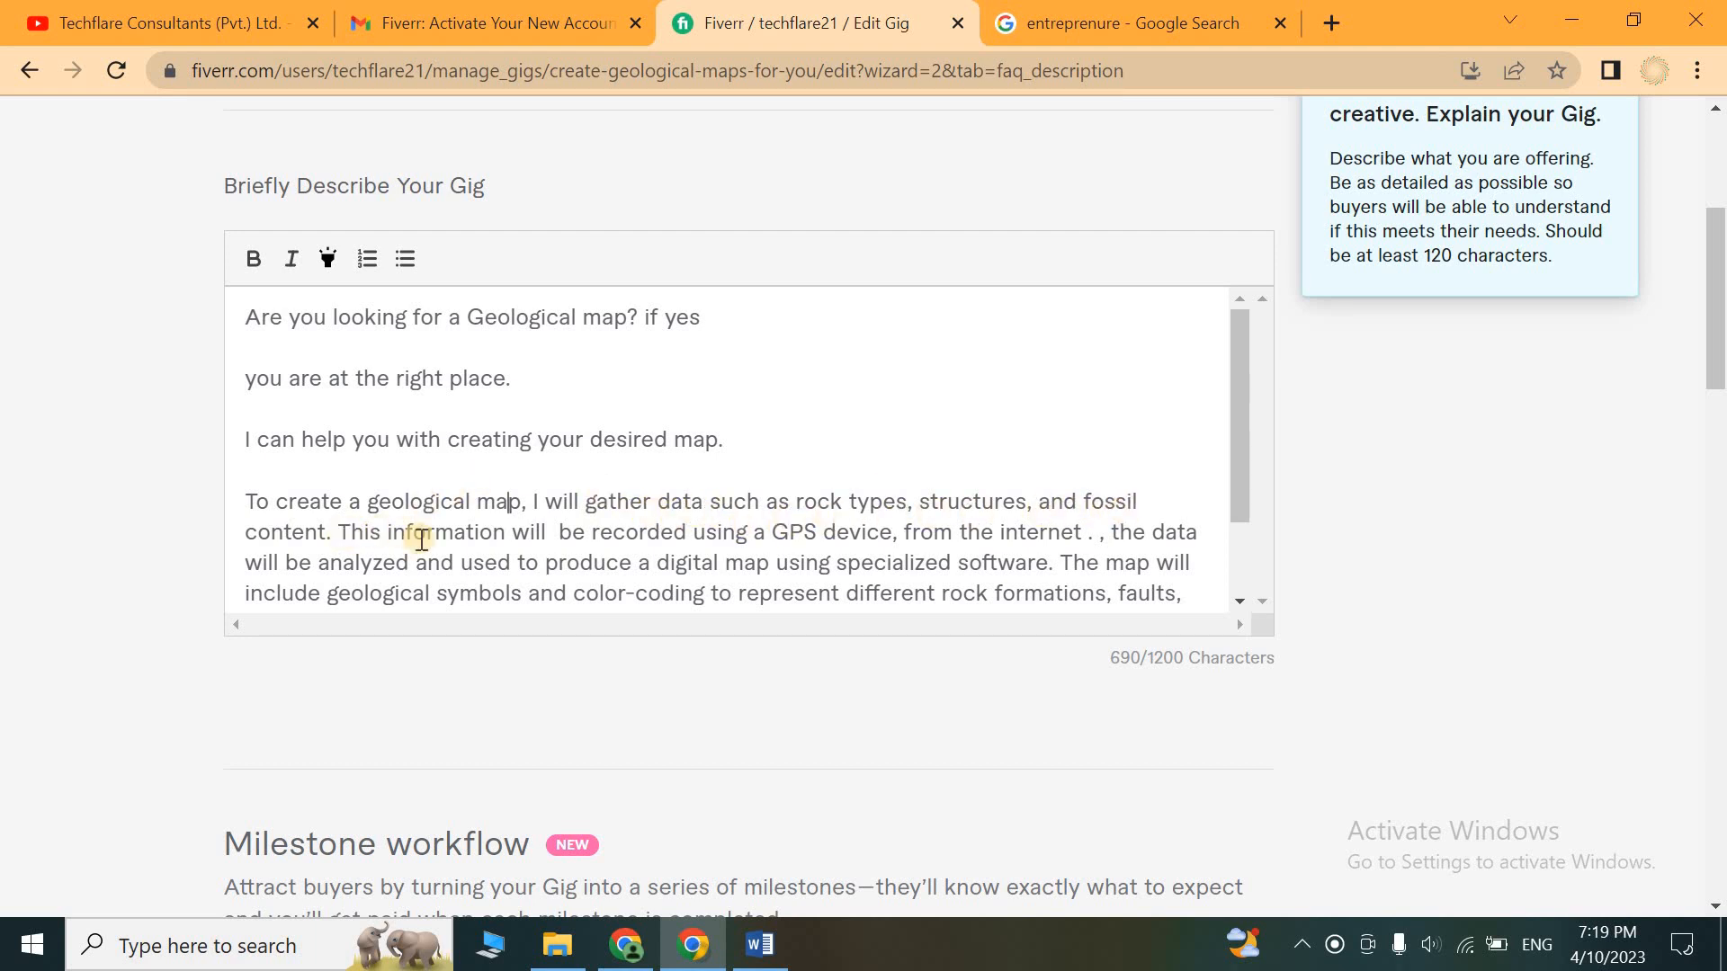
click(898, 544)
text(or)
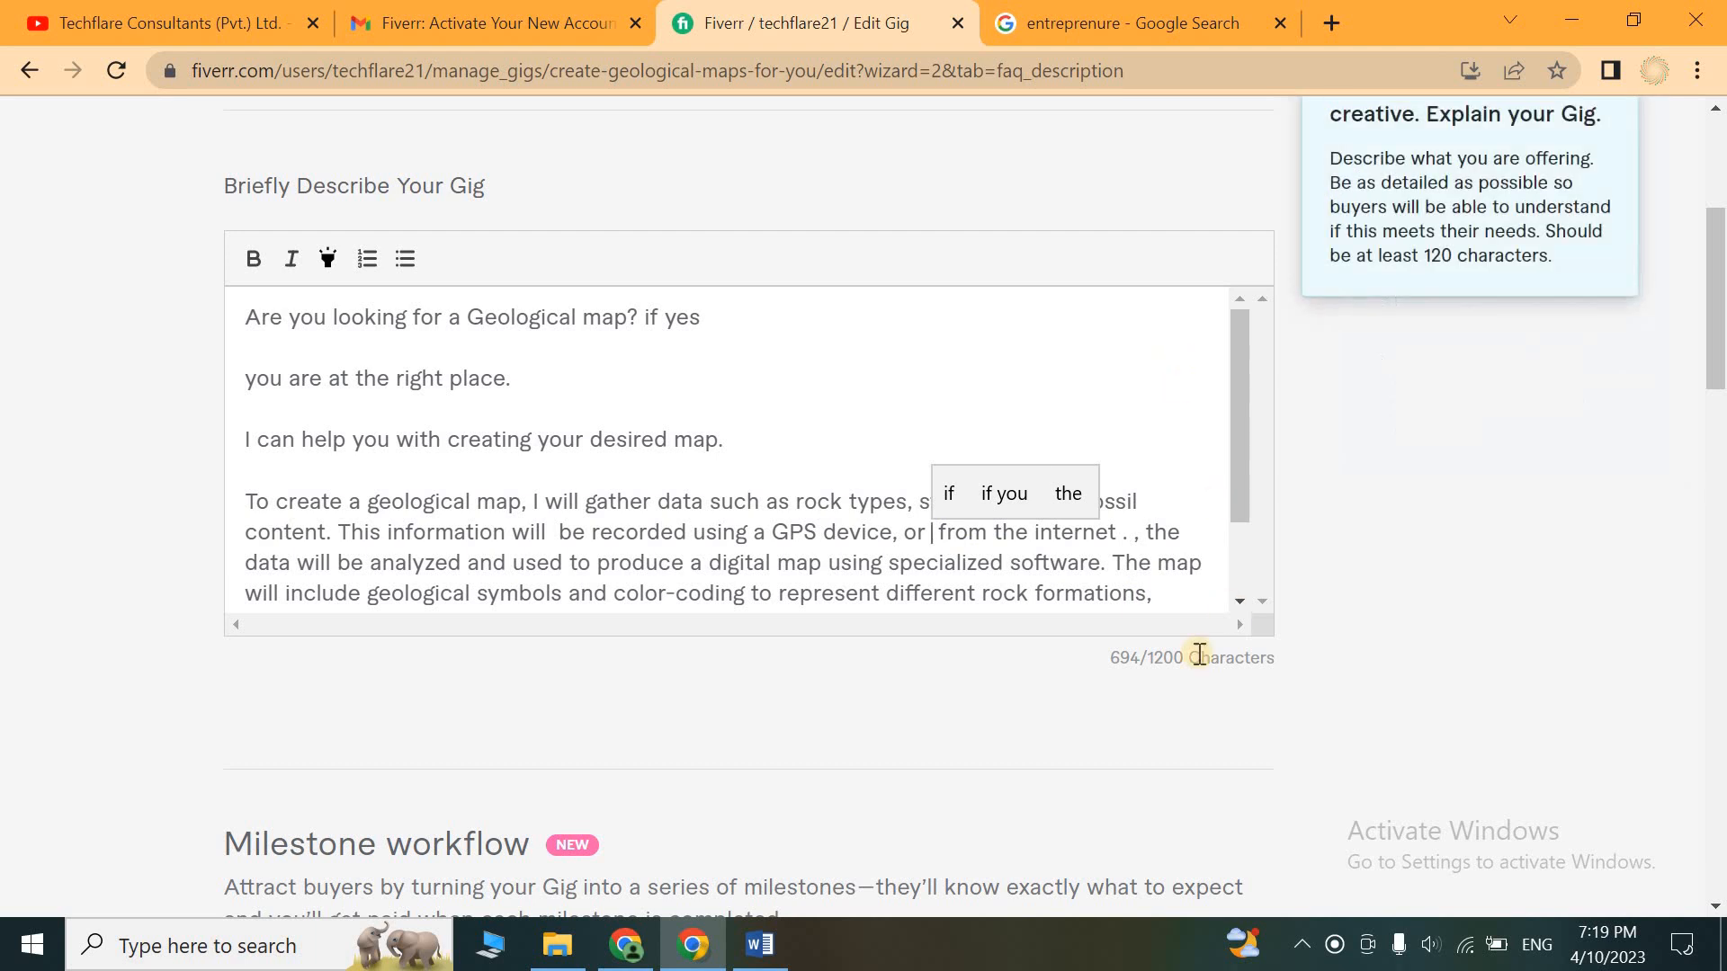
click(1065, 682)
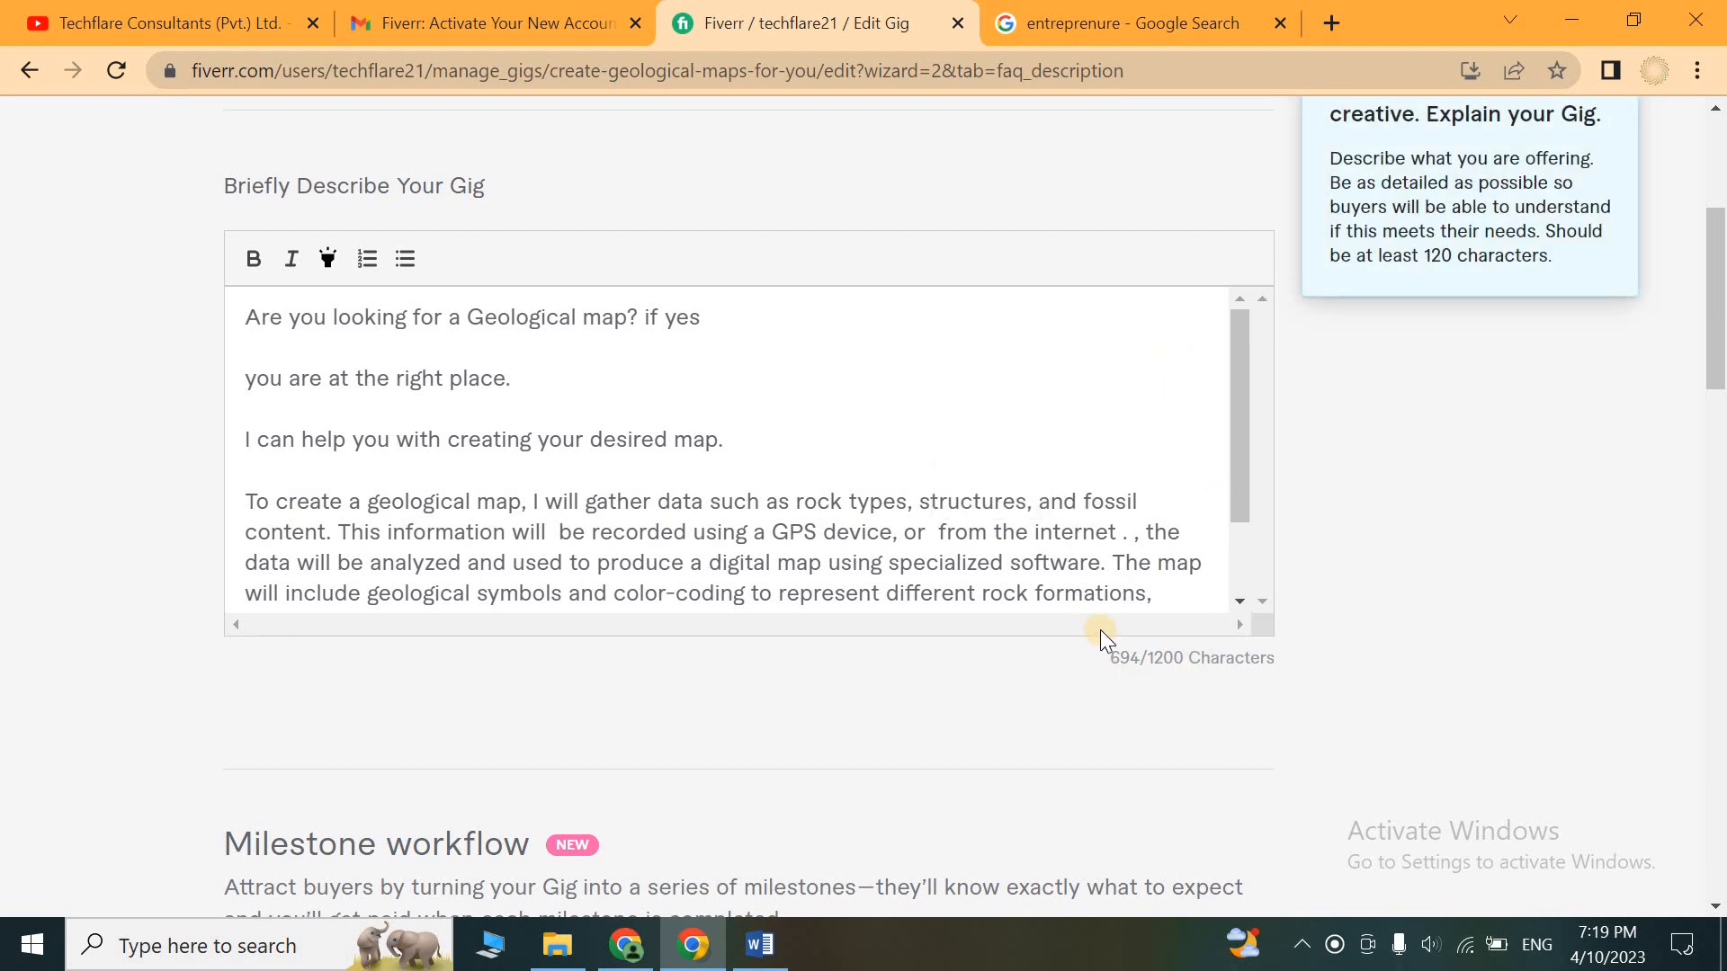
Step: Dismiss the FAQ tip and save the description step without adding any FAQs
scroll(1396, 571, down, 3)
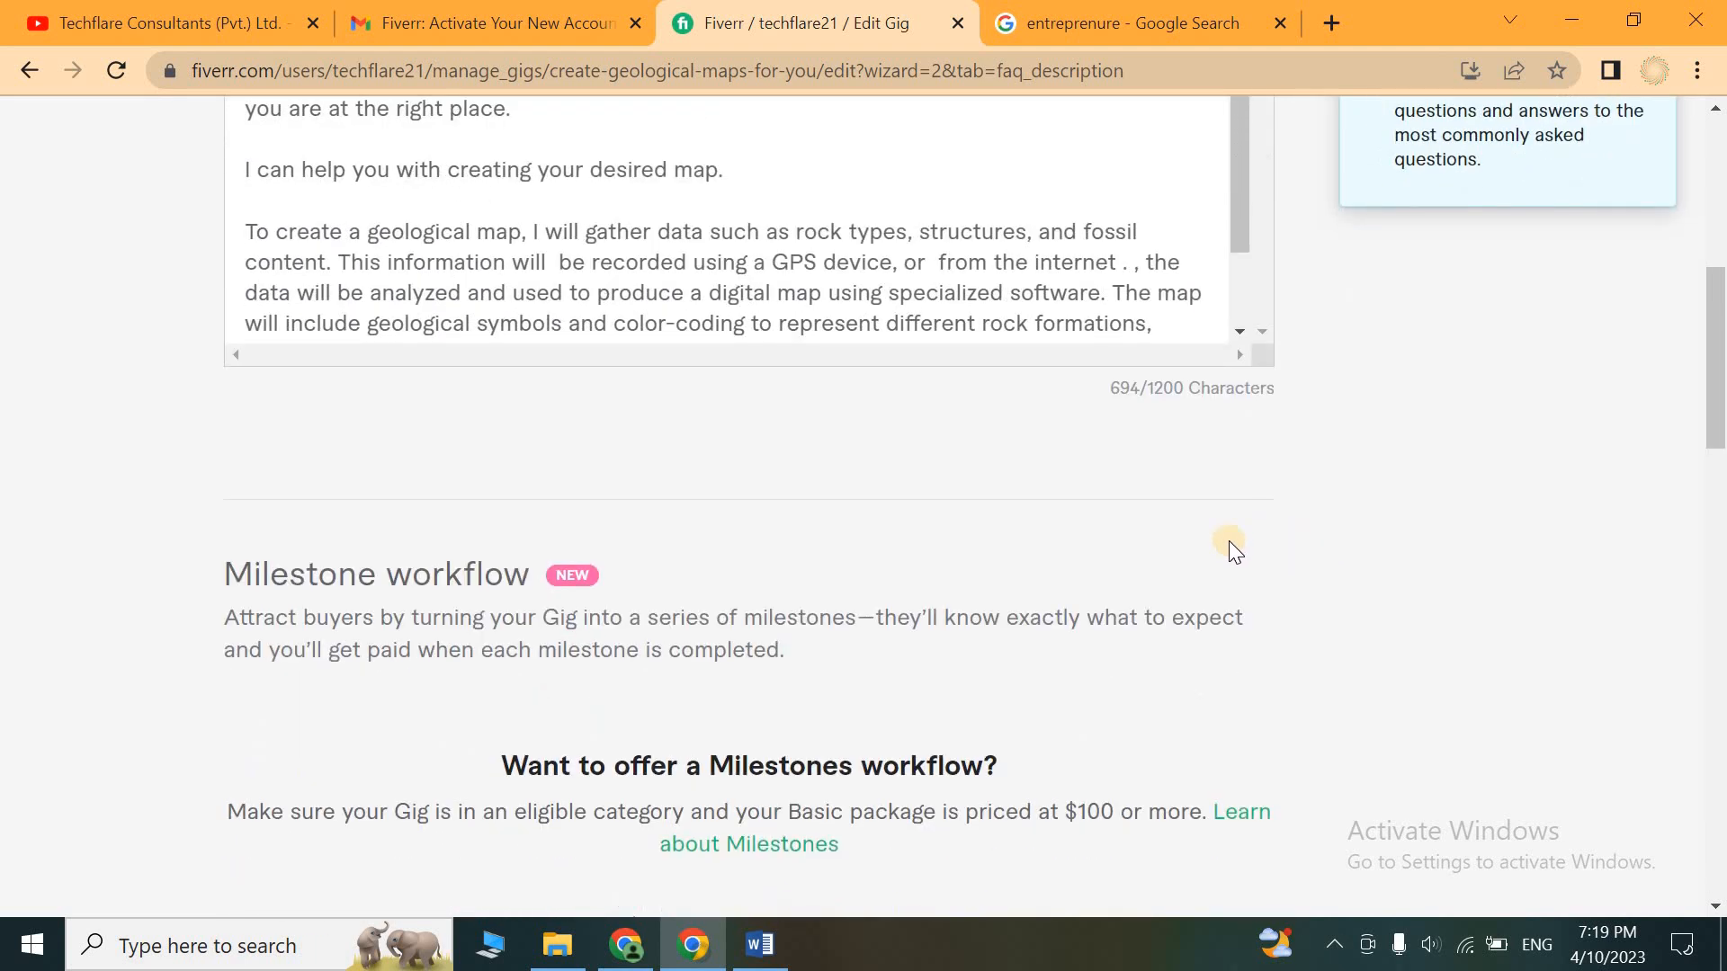
scroll(1071, 495, down, 3)
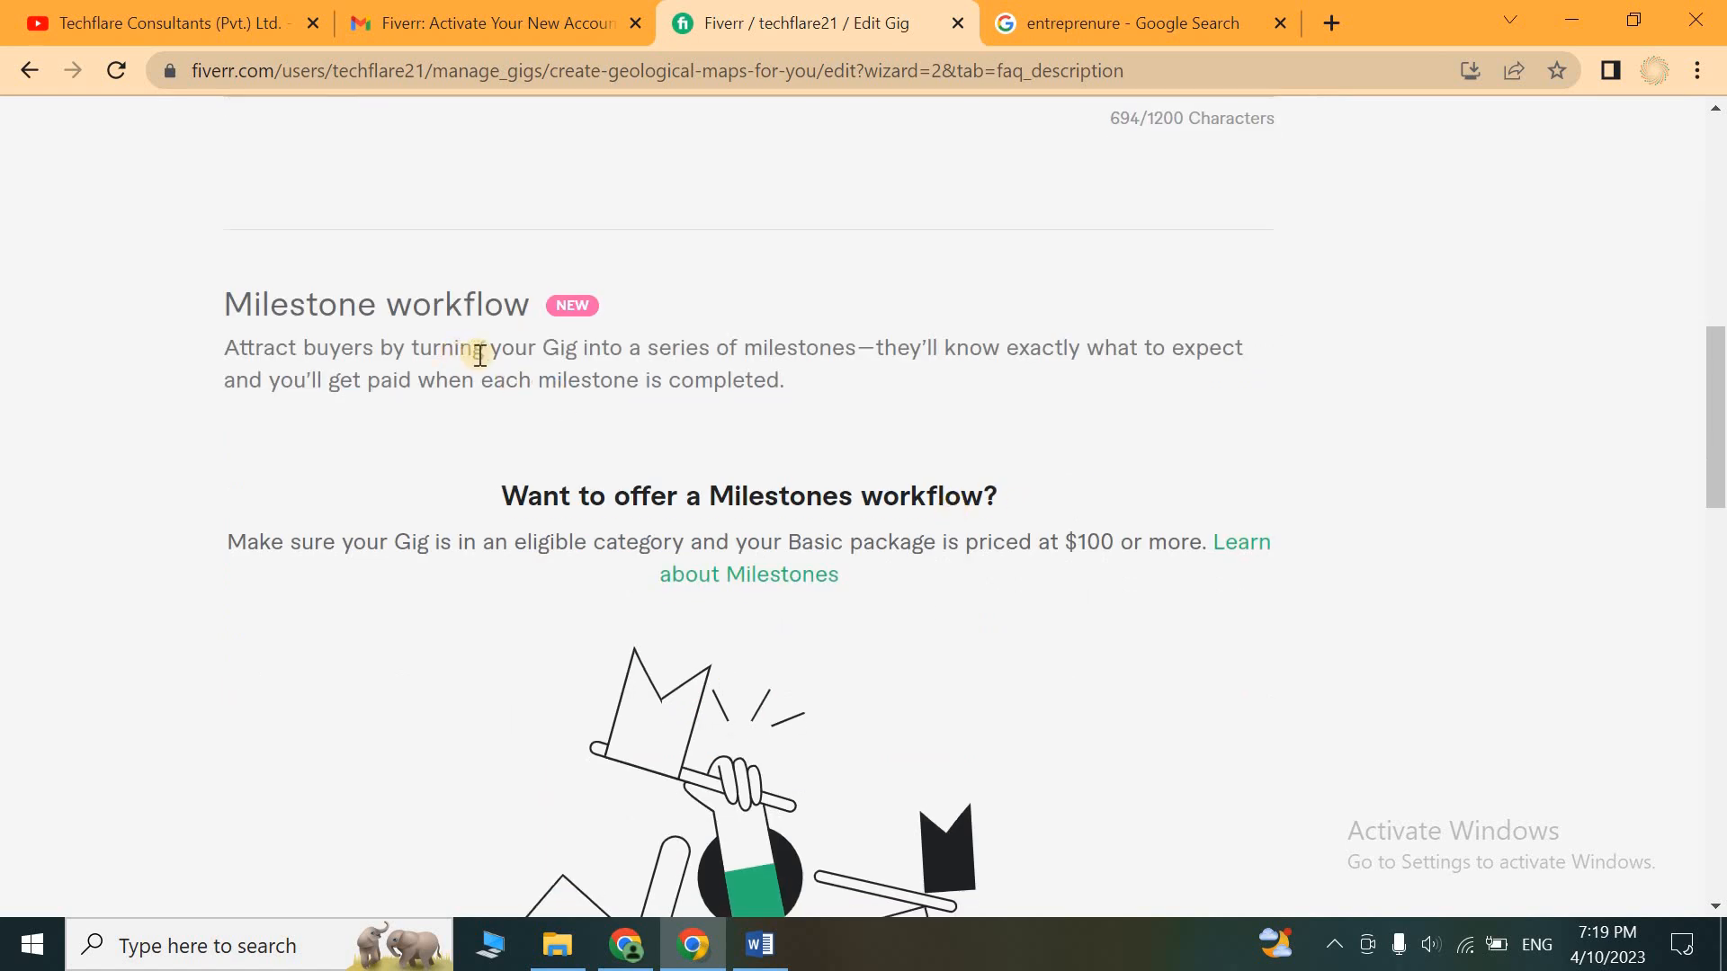
scroll(480, 358, down, 7)
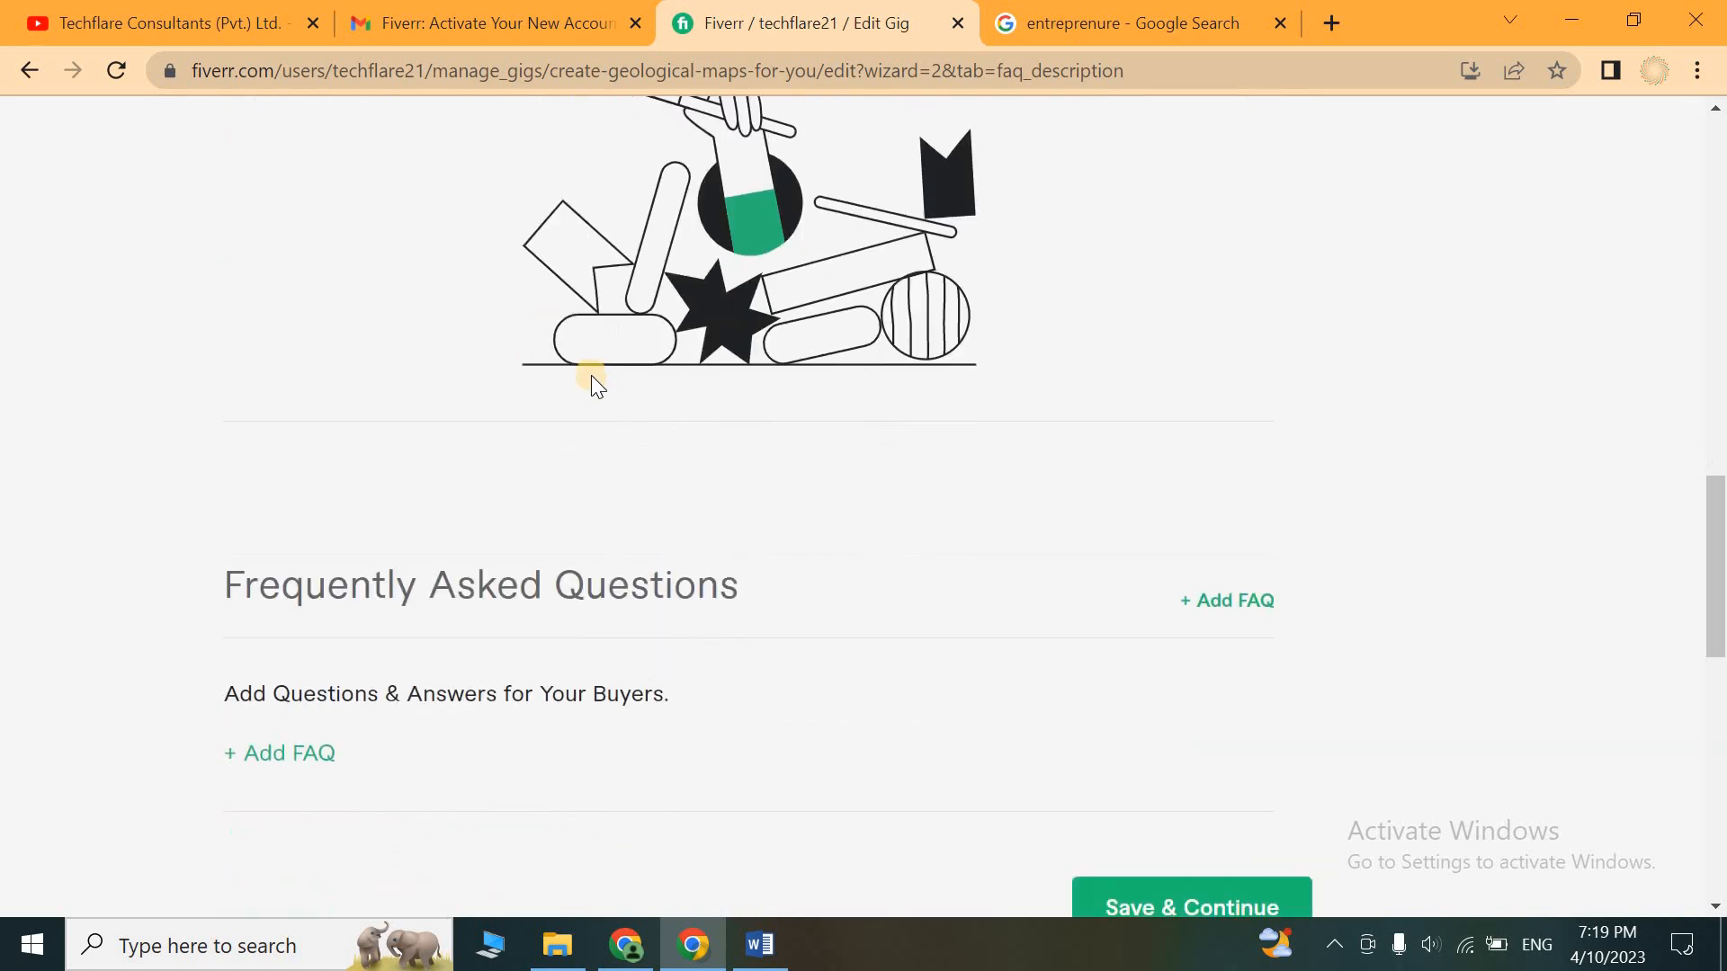
scroll(528, 369, down, 3)
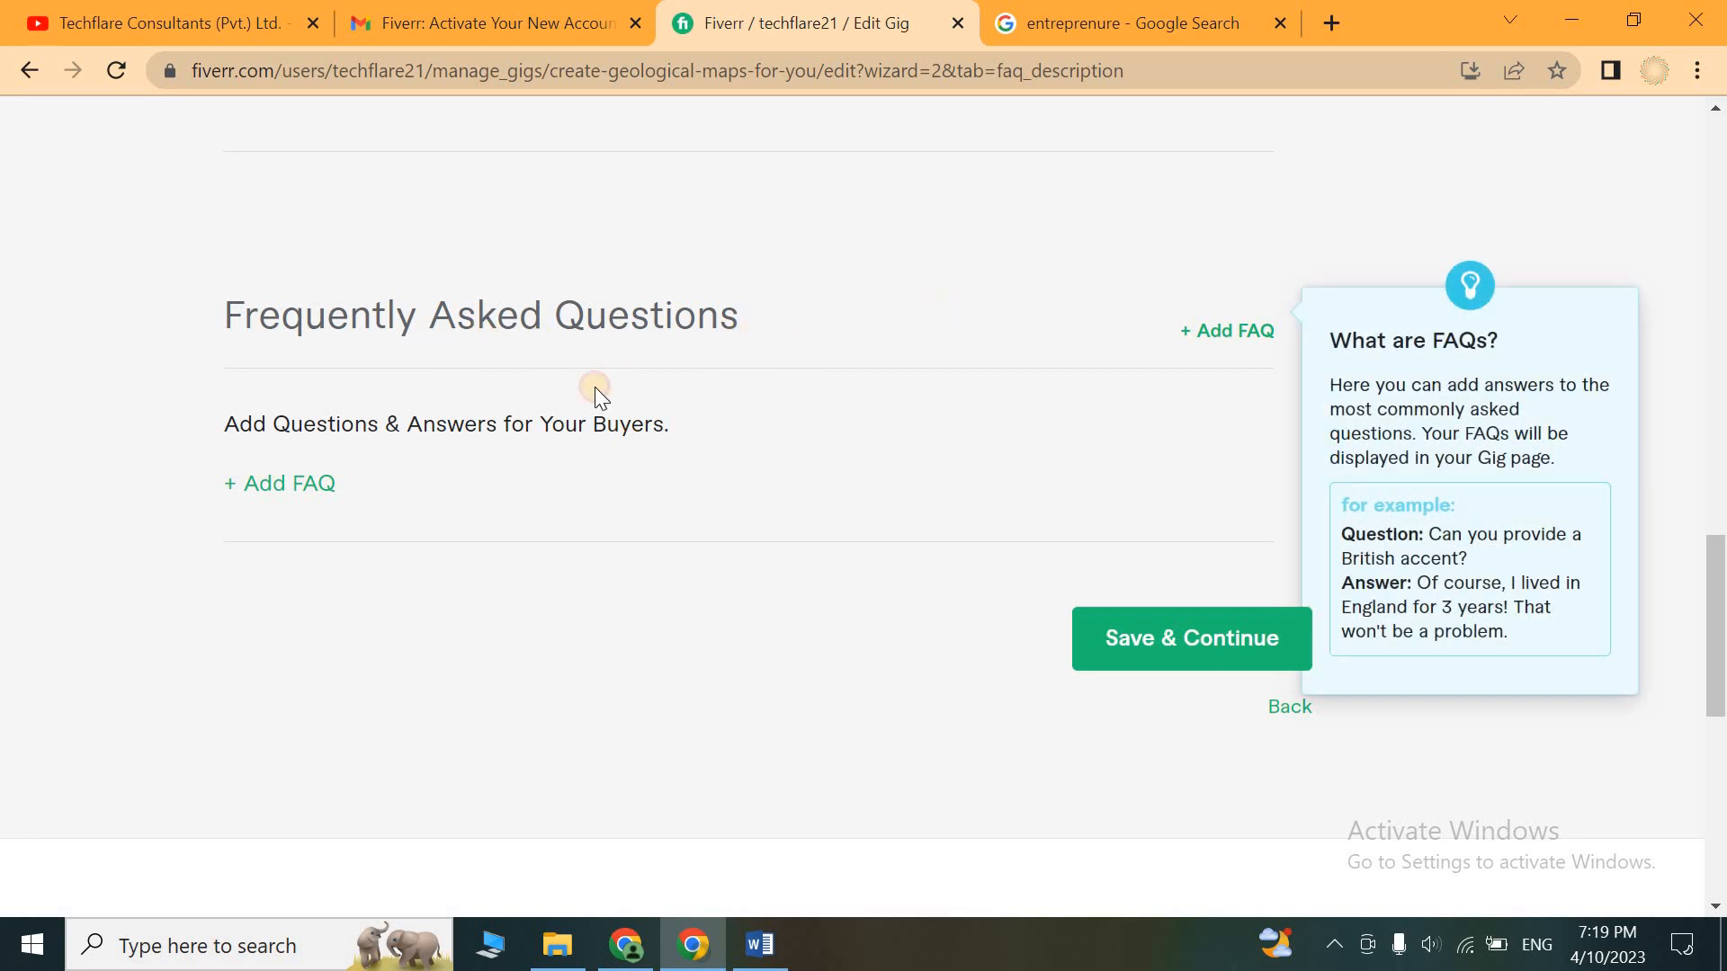
scroll(968, 500, down, 5)
scroll(968, 500, up, 3)
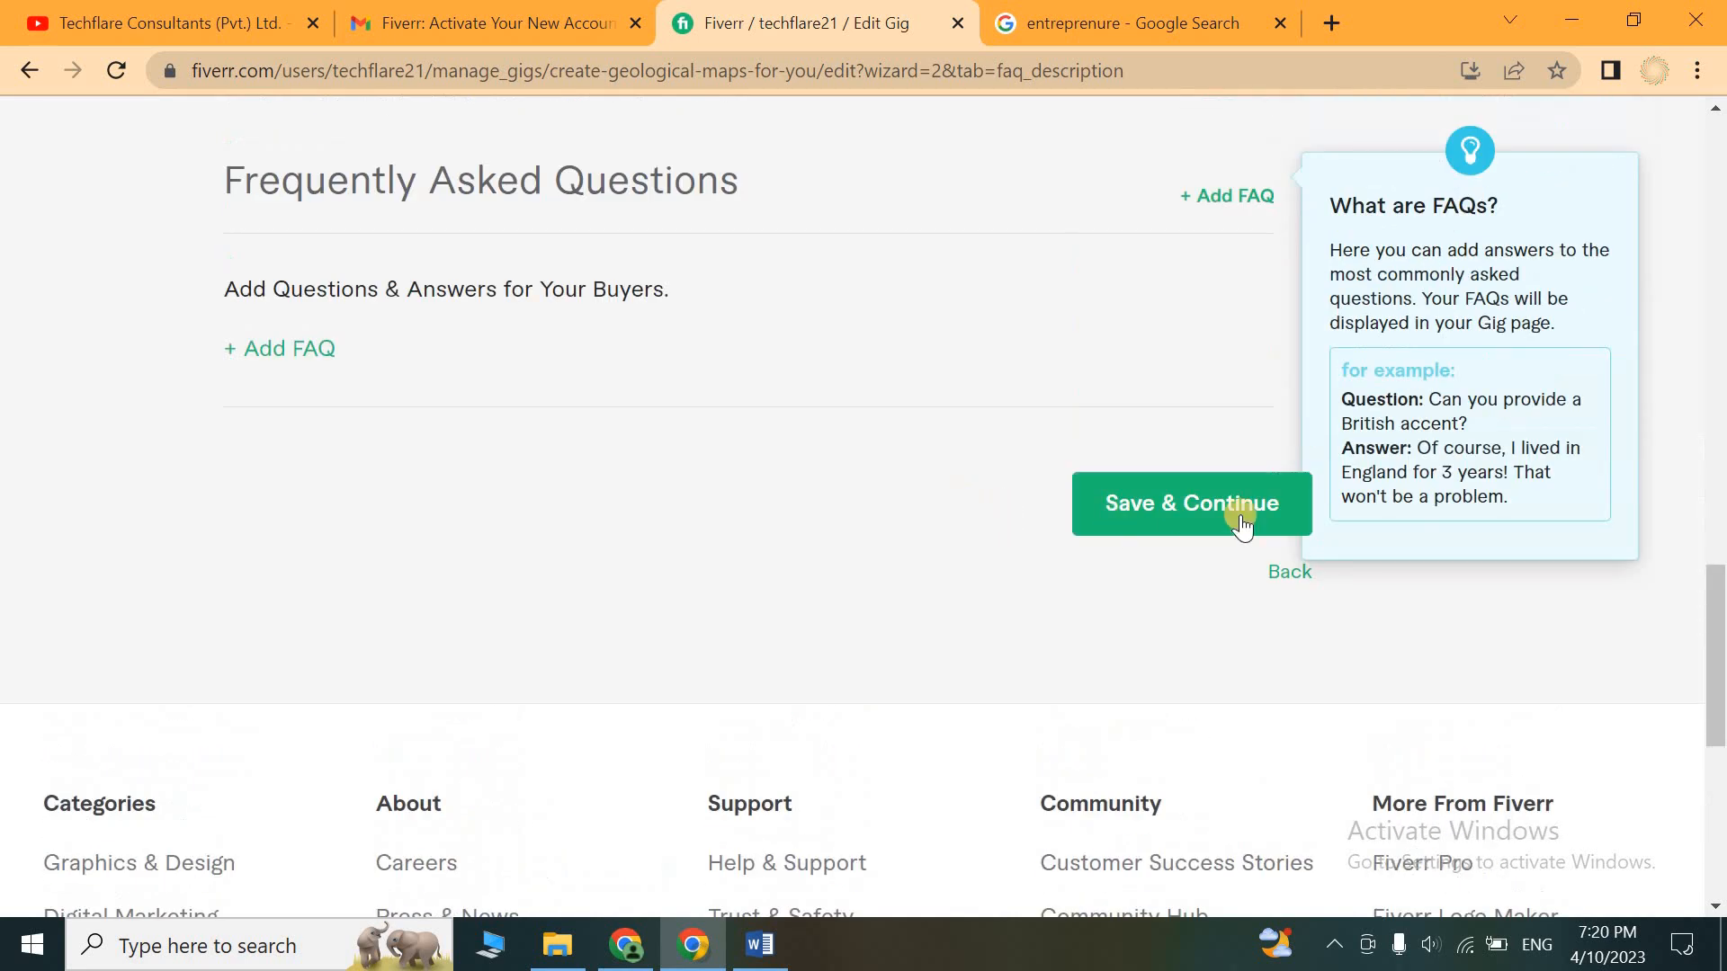
click(1242, 526)
click(1196, 500)
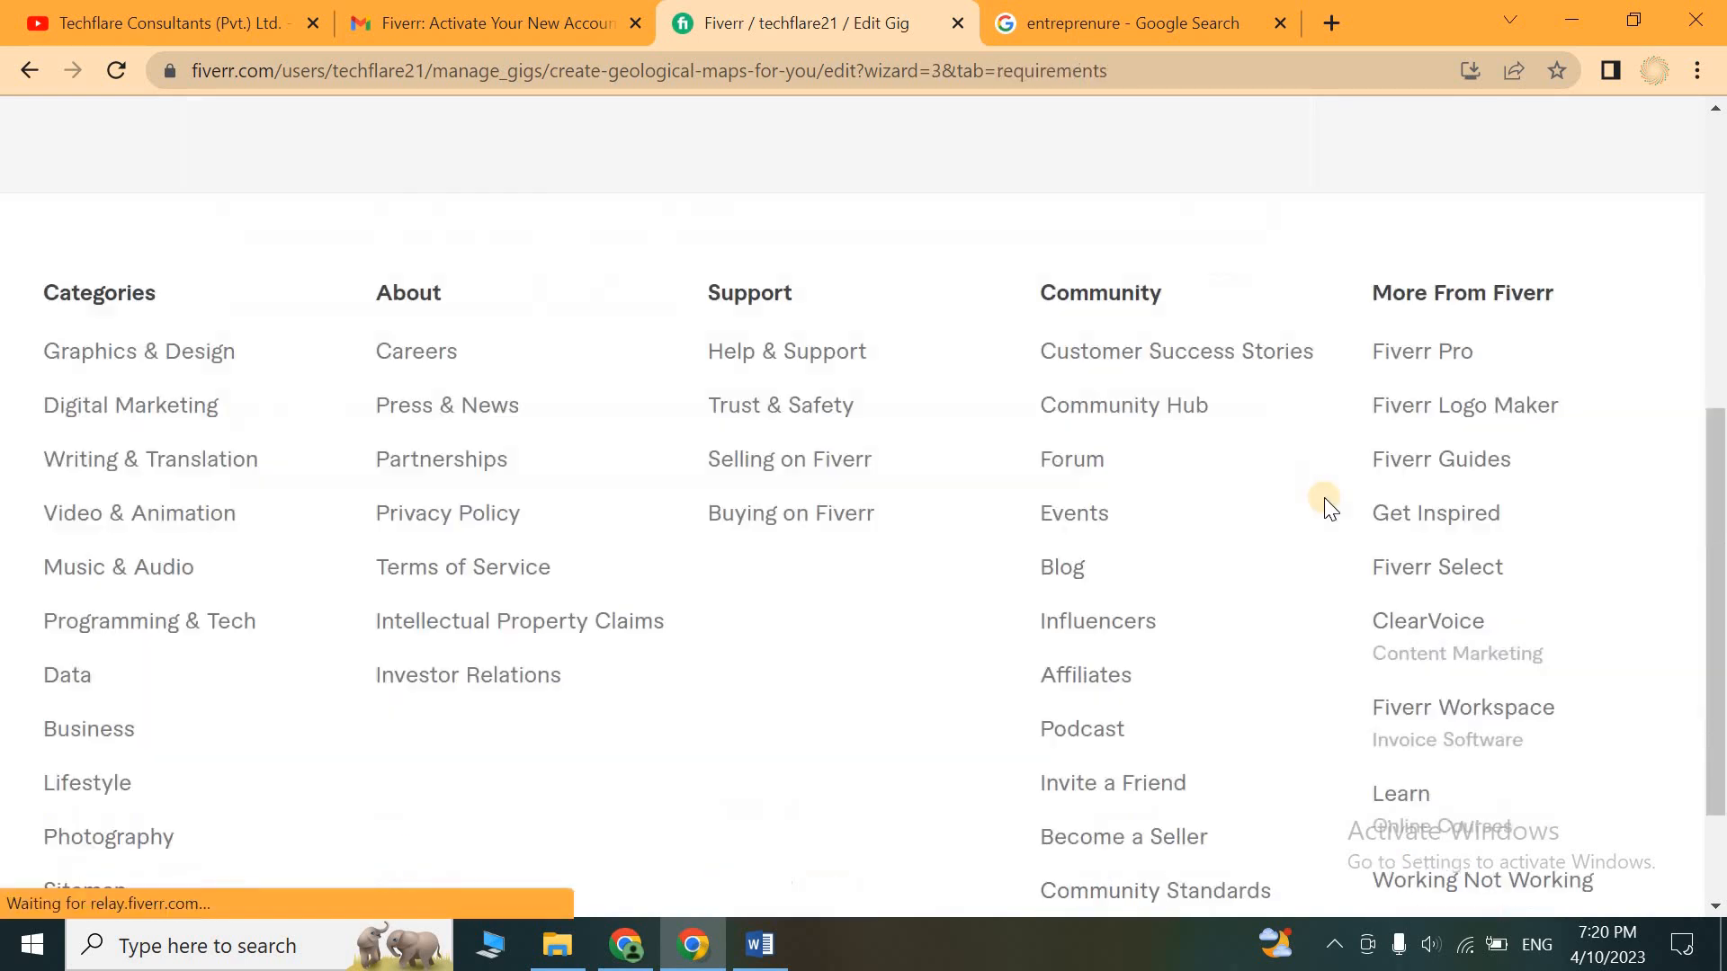
scroll(979, 467, up, 5)
scroll(995, 435, up, 8)
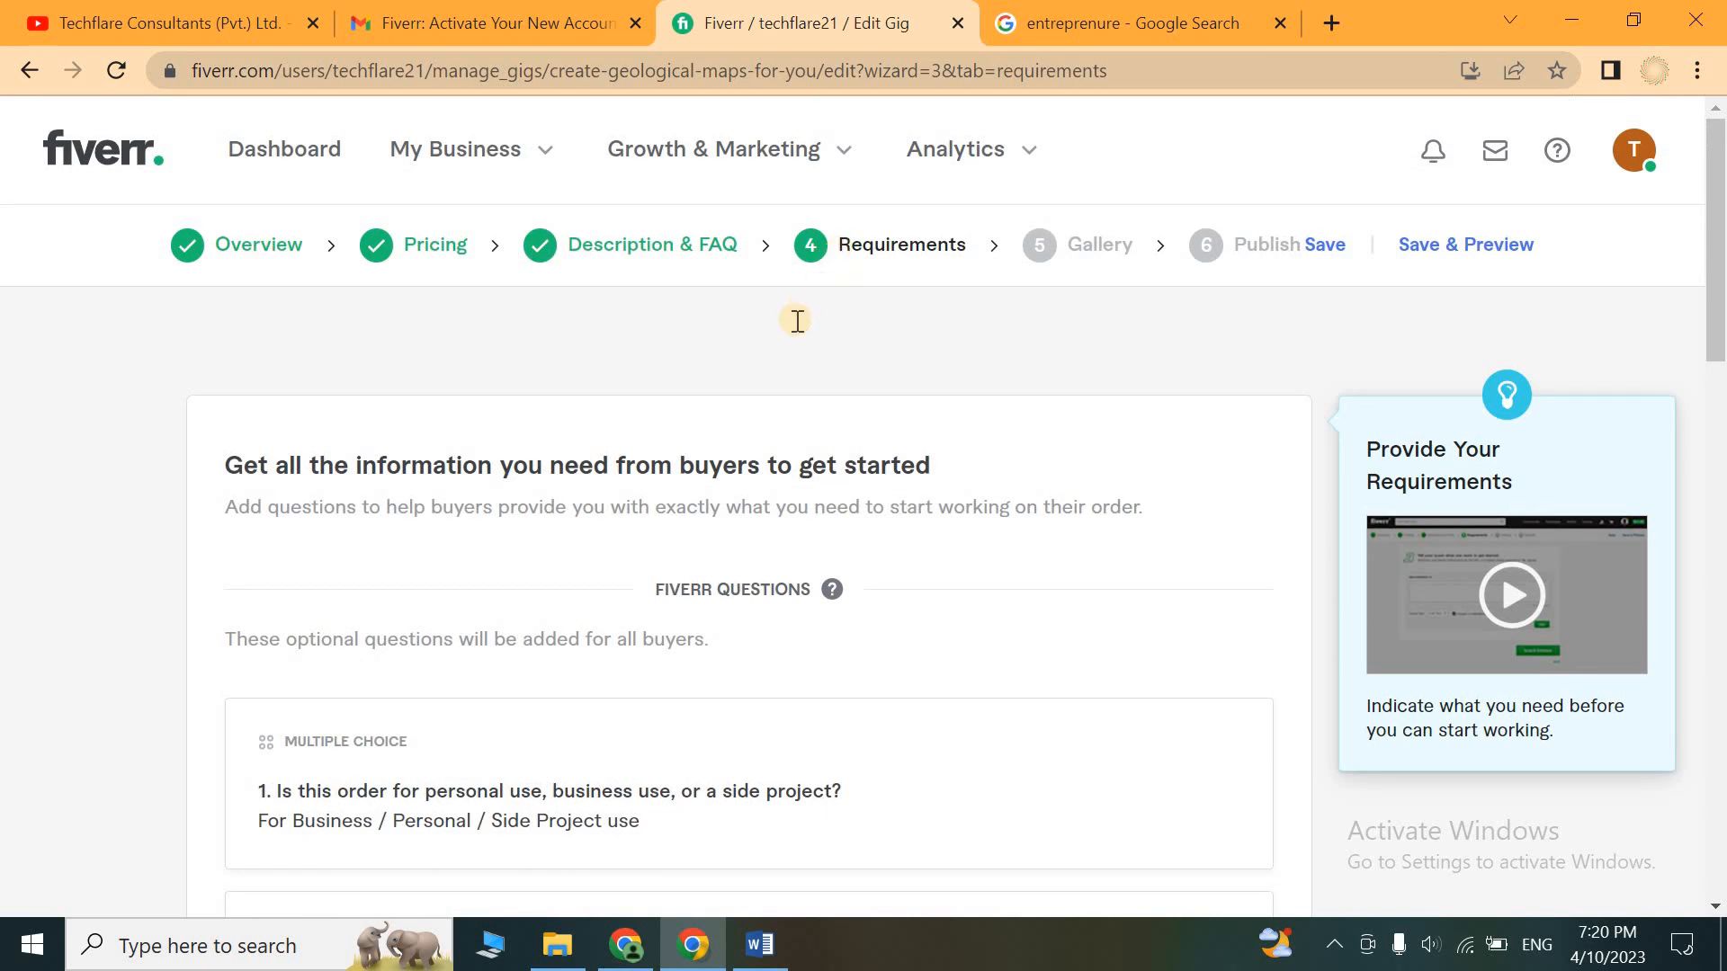
scroll(797, 320, down, 5)
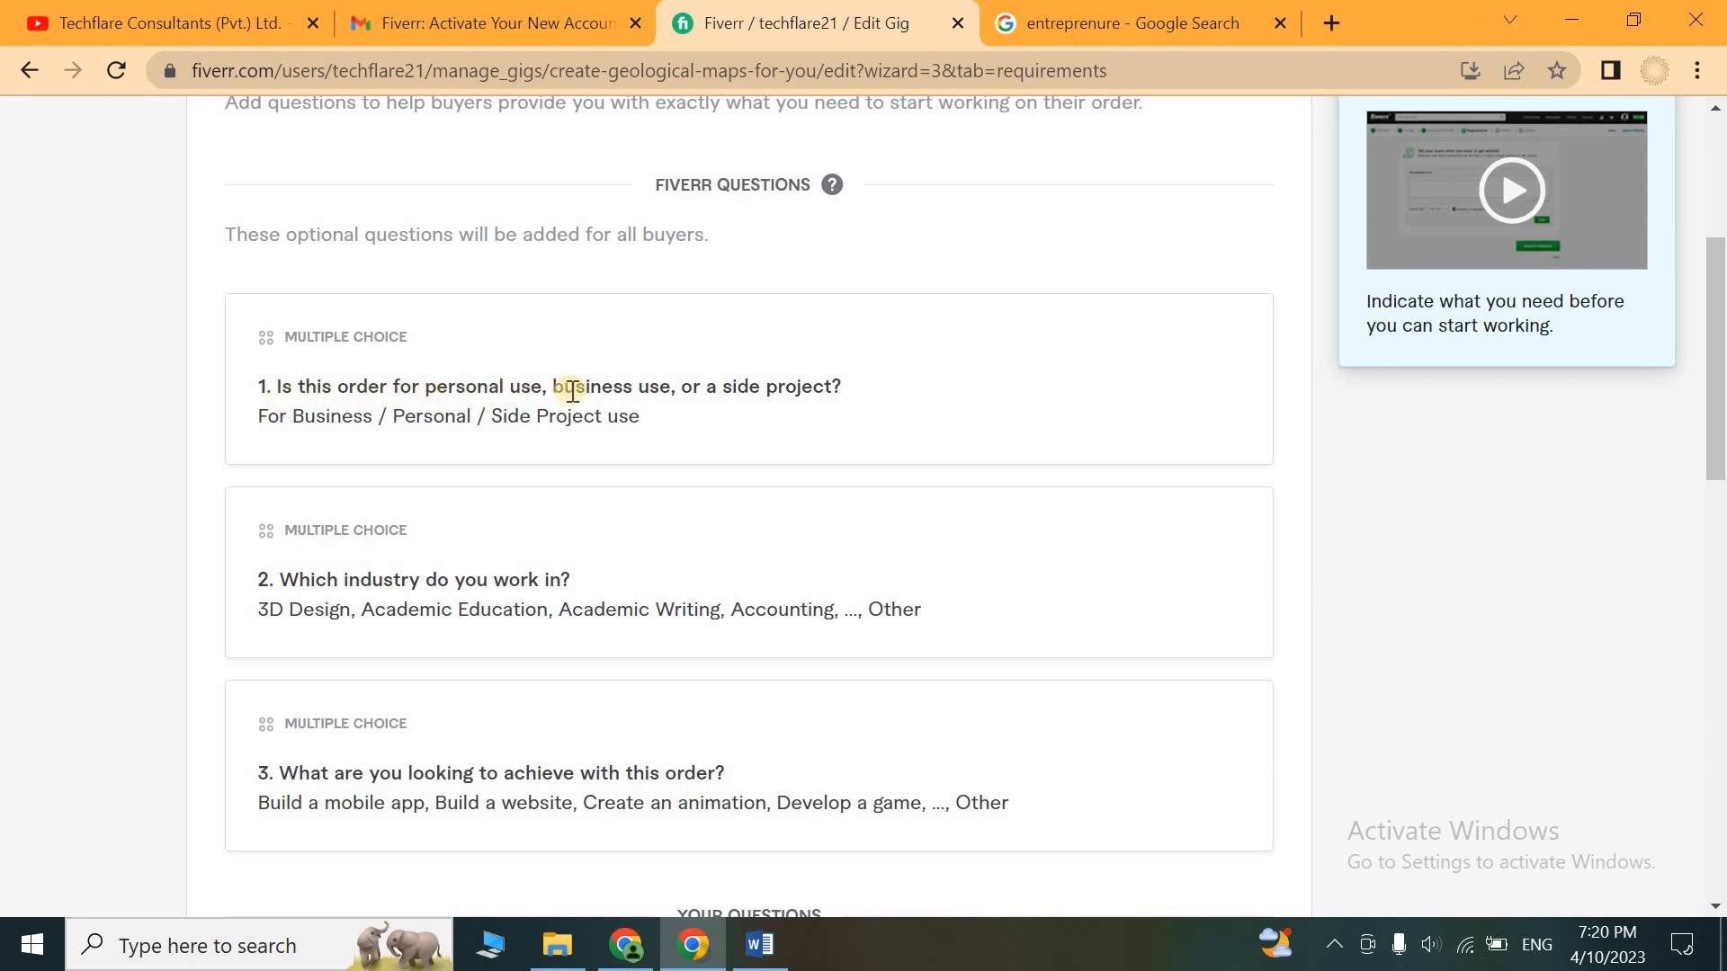
scroll(702, 406, up, 3)
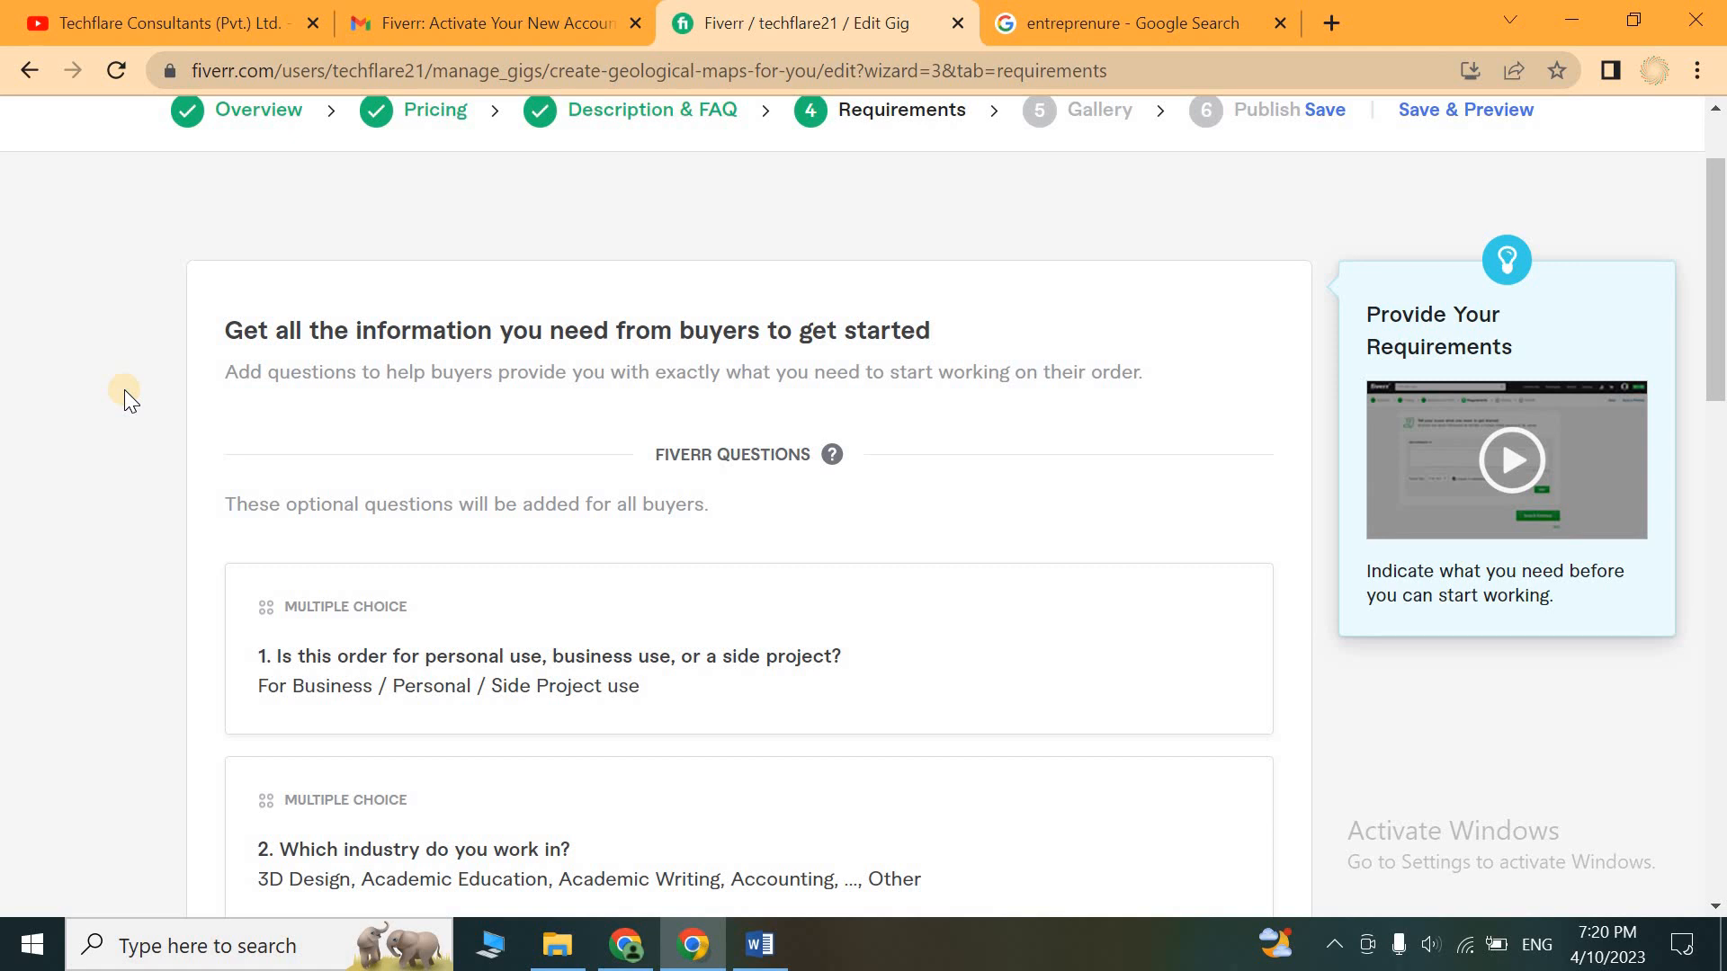
scroll(153, 395, down, 2)
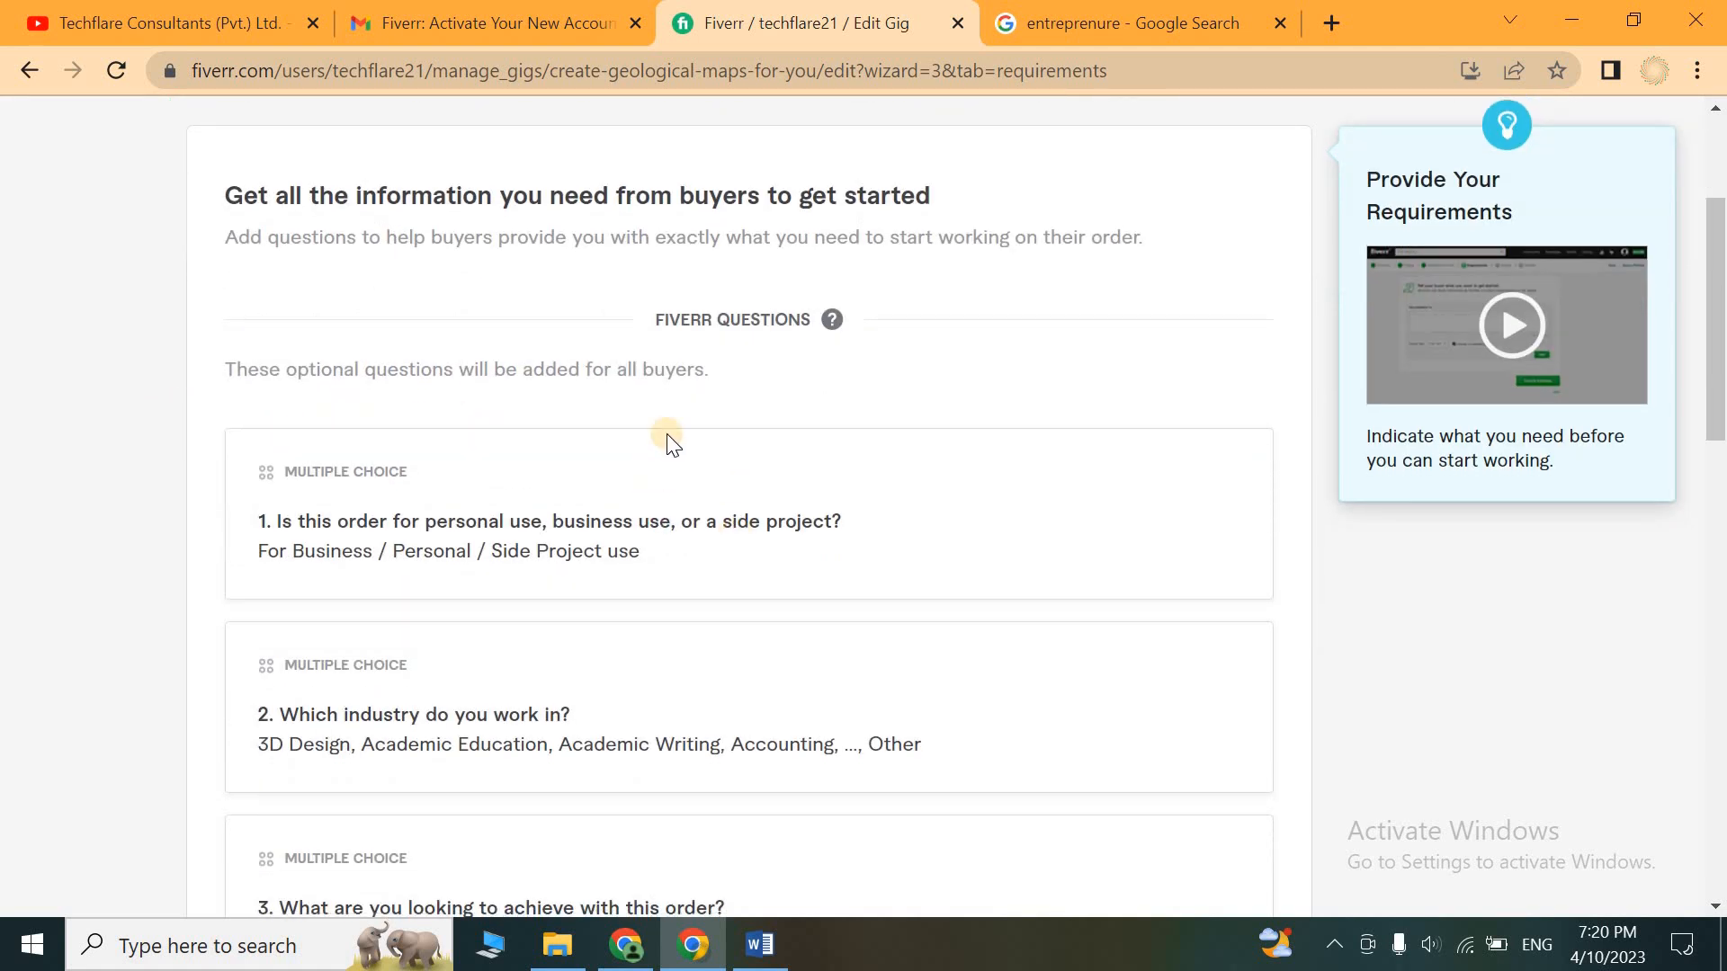
scroll(636, 375, down, 5)
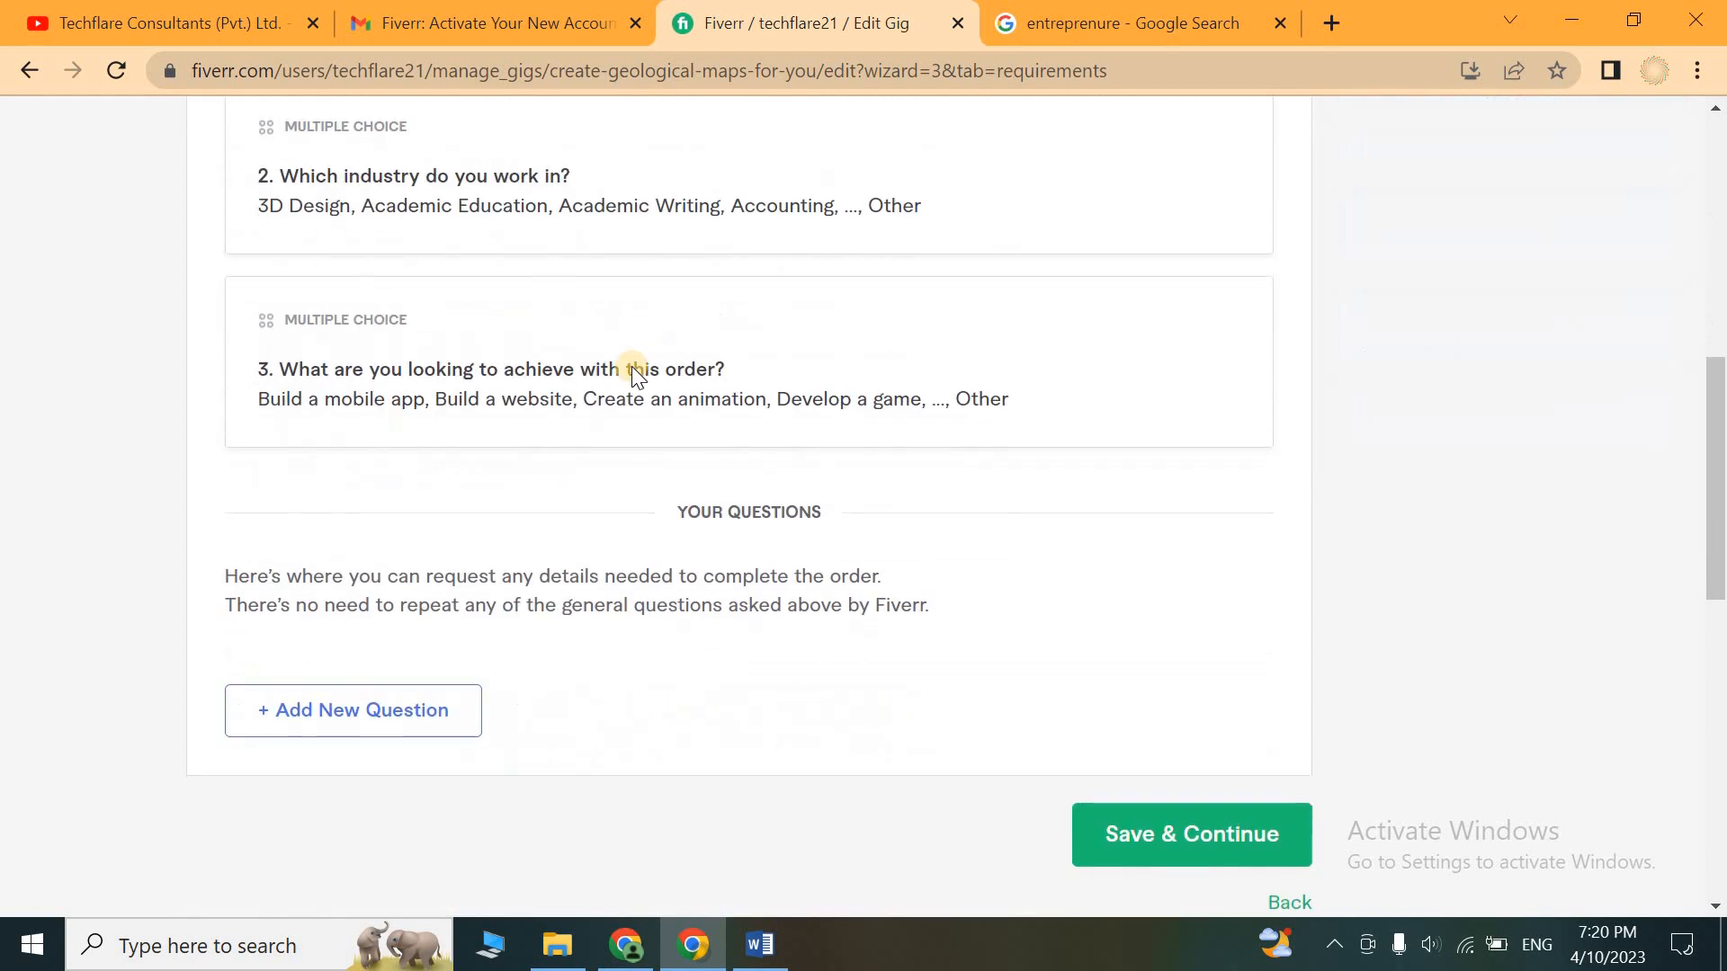
scroll(636, 375, down, 2)
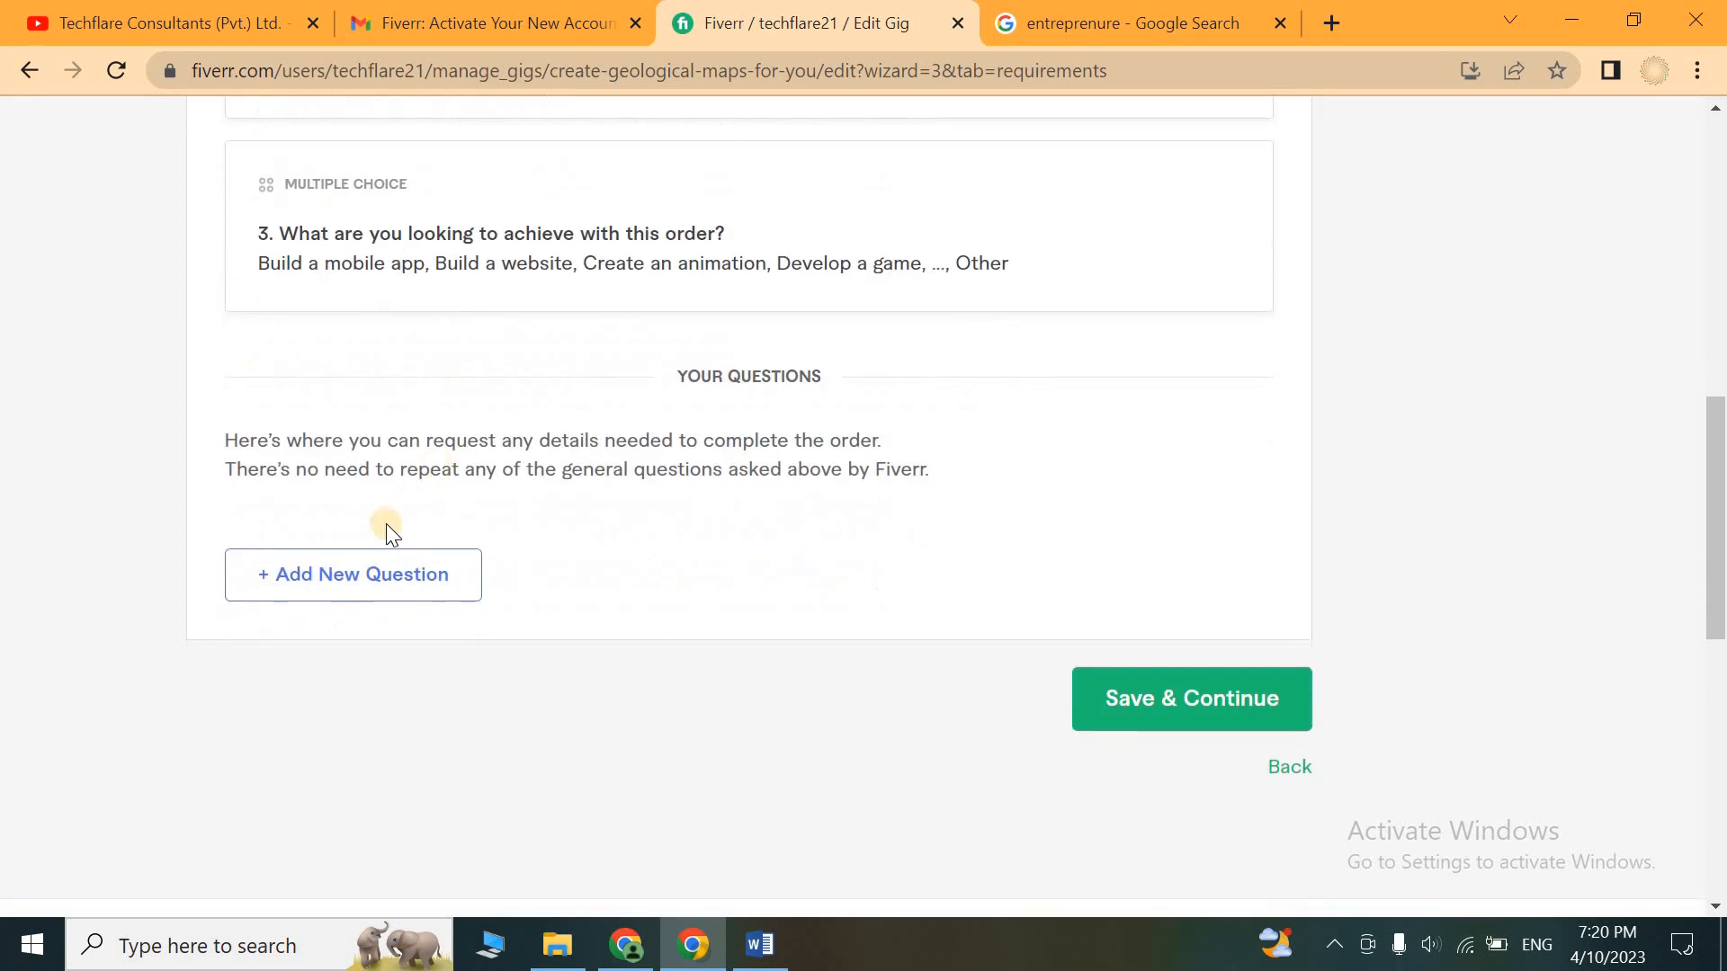
Step: Add the buyer question 'can you provide me with the locations?' with a Free text answer
click(319, 577)
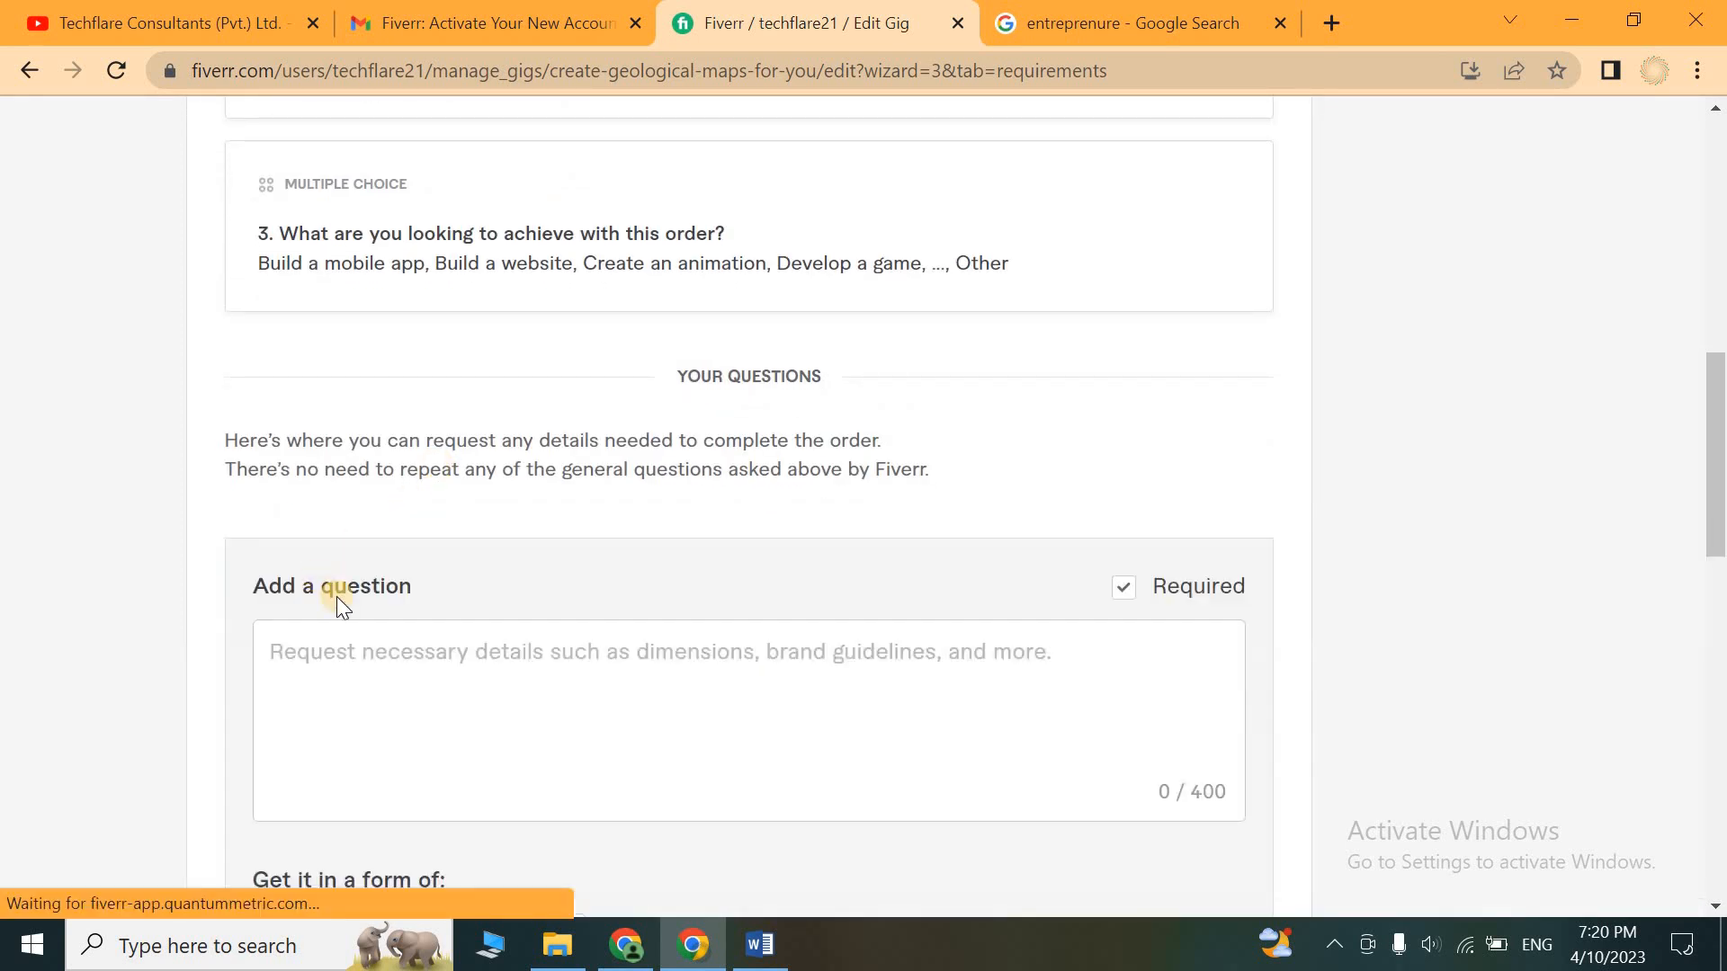
click(378, 661)
text(can)
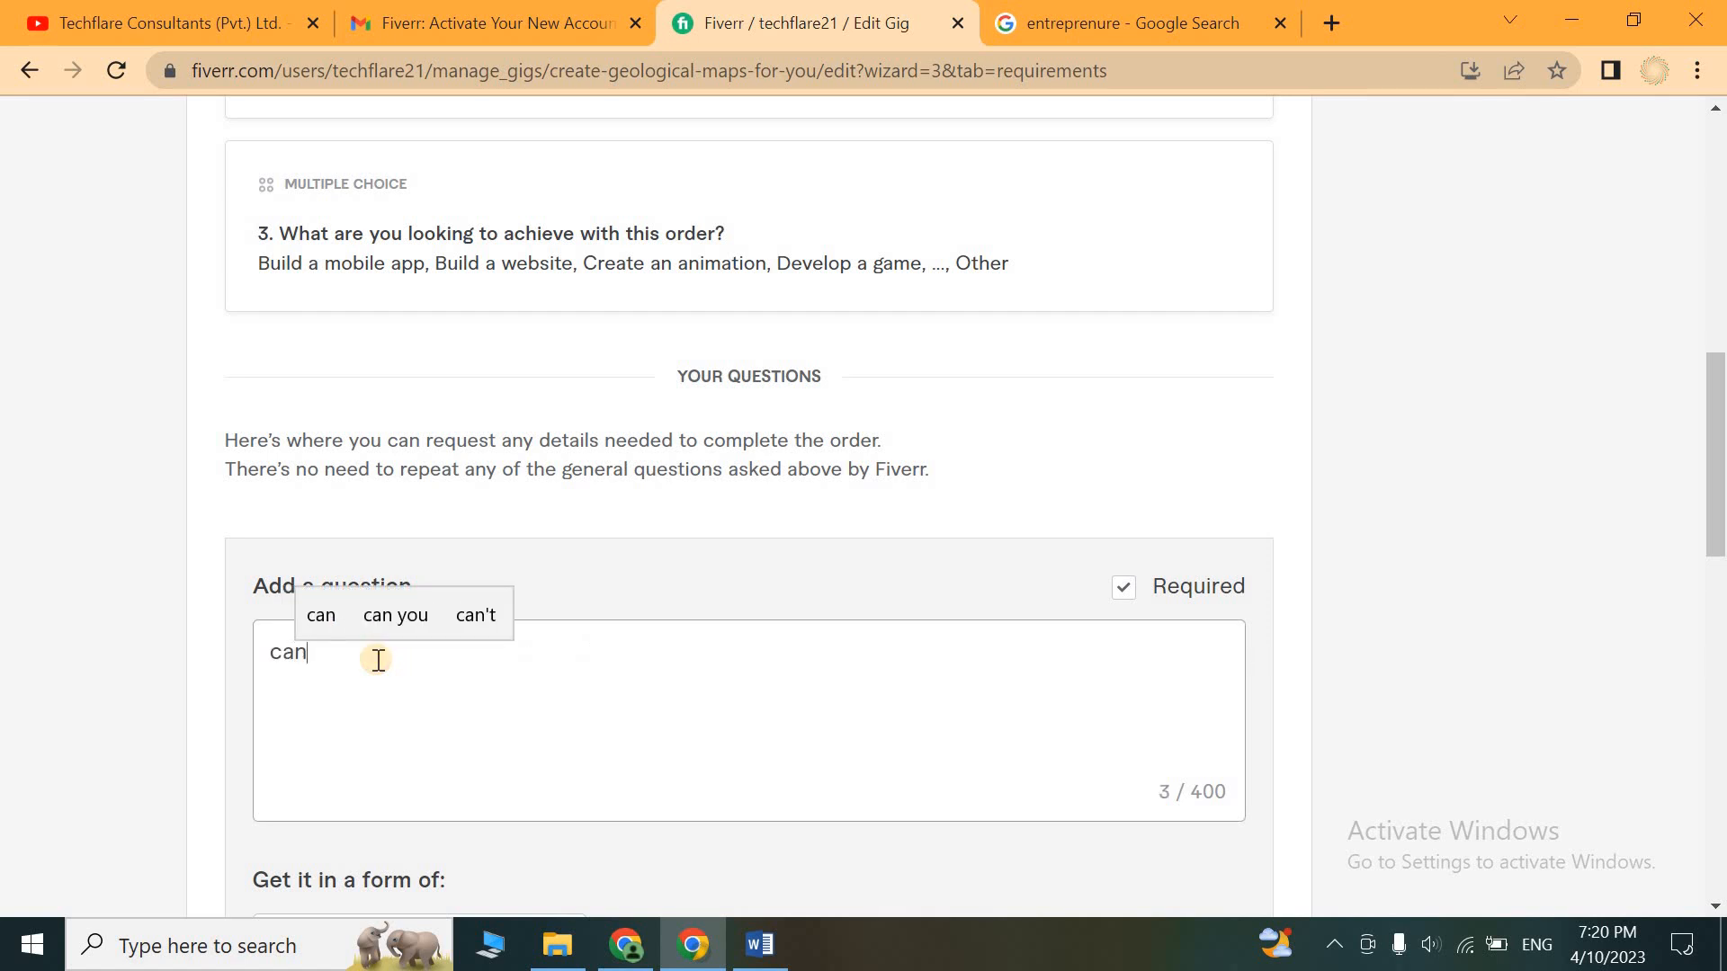
text( you p)
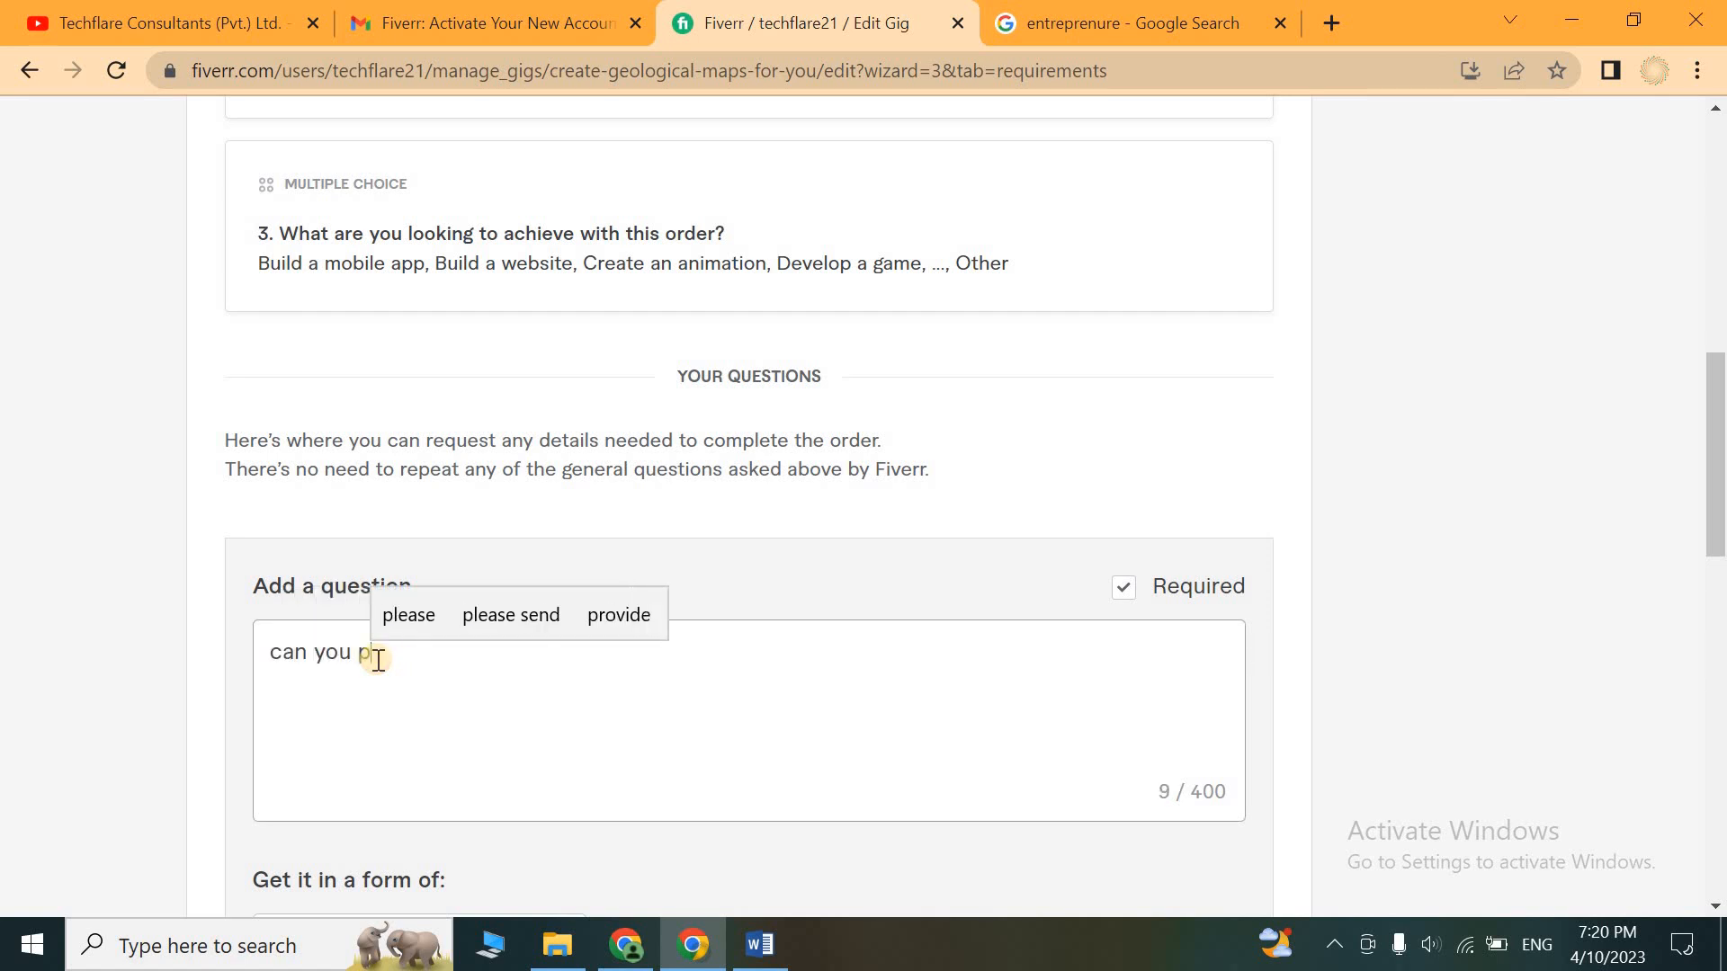
text(rovide )
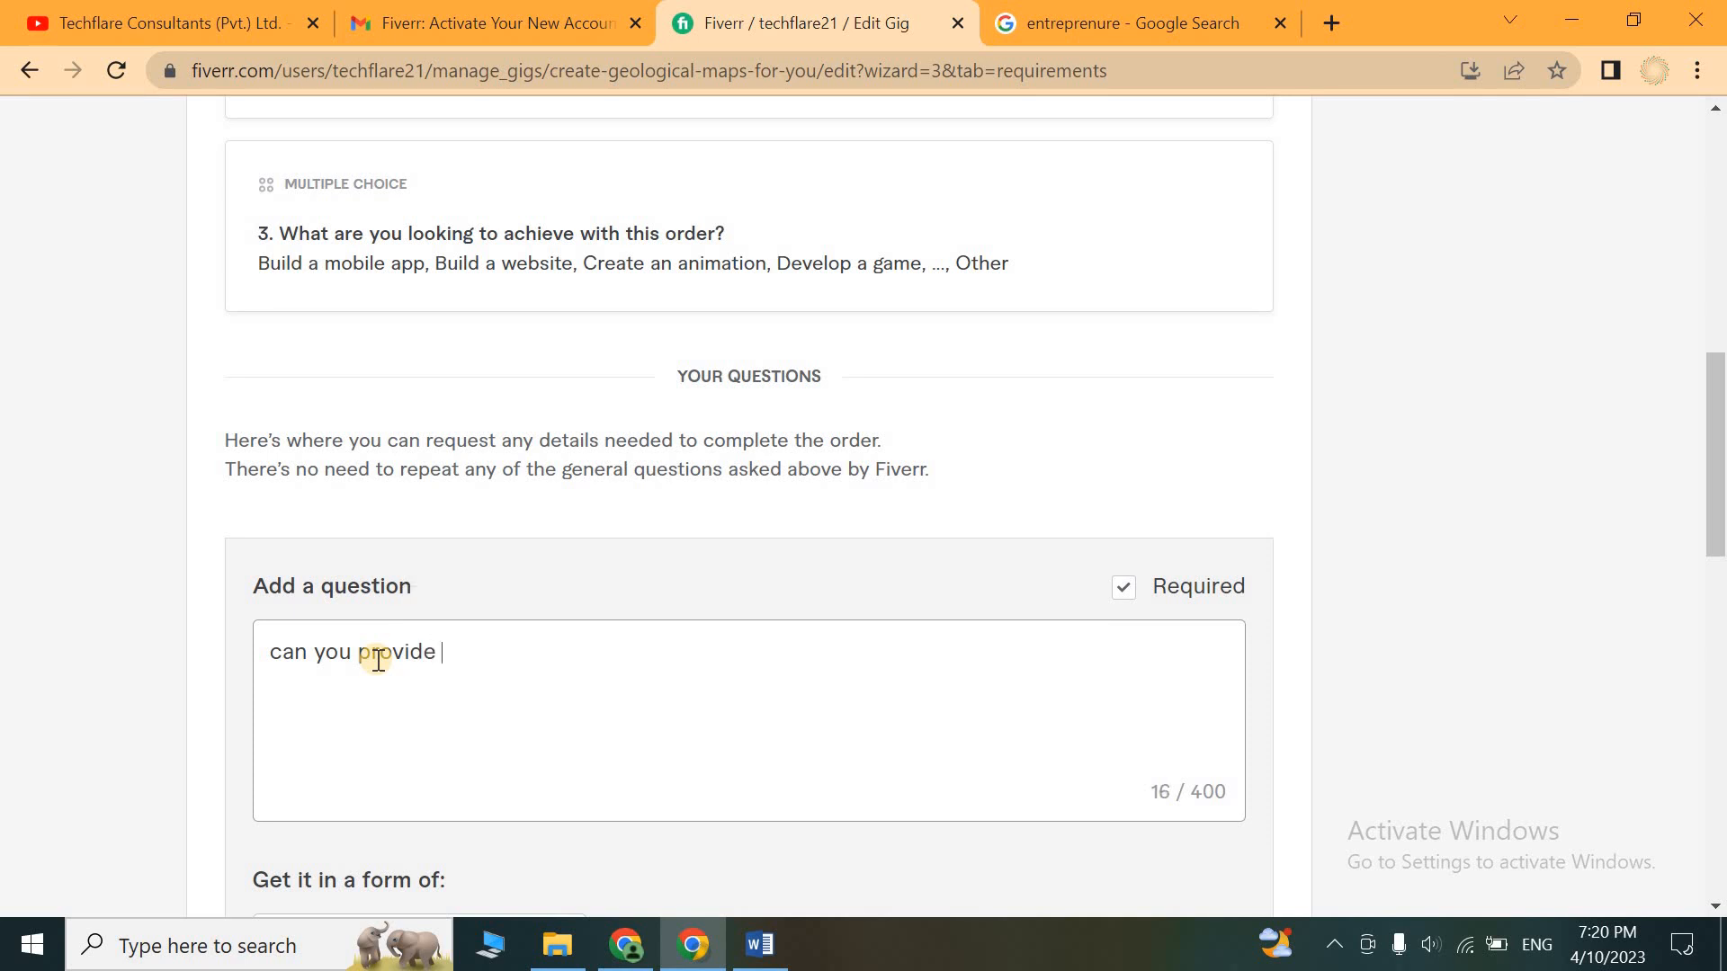
text(me w)
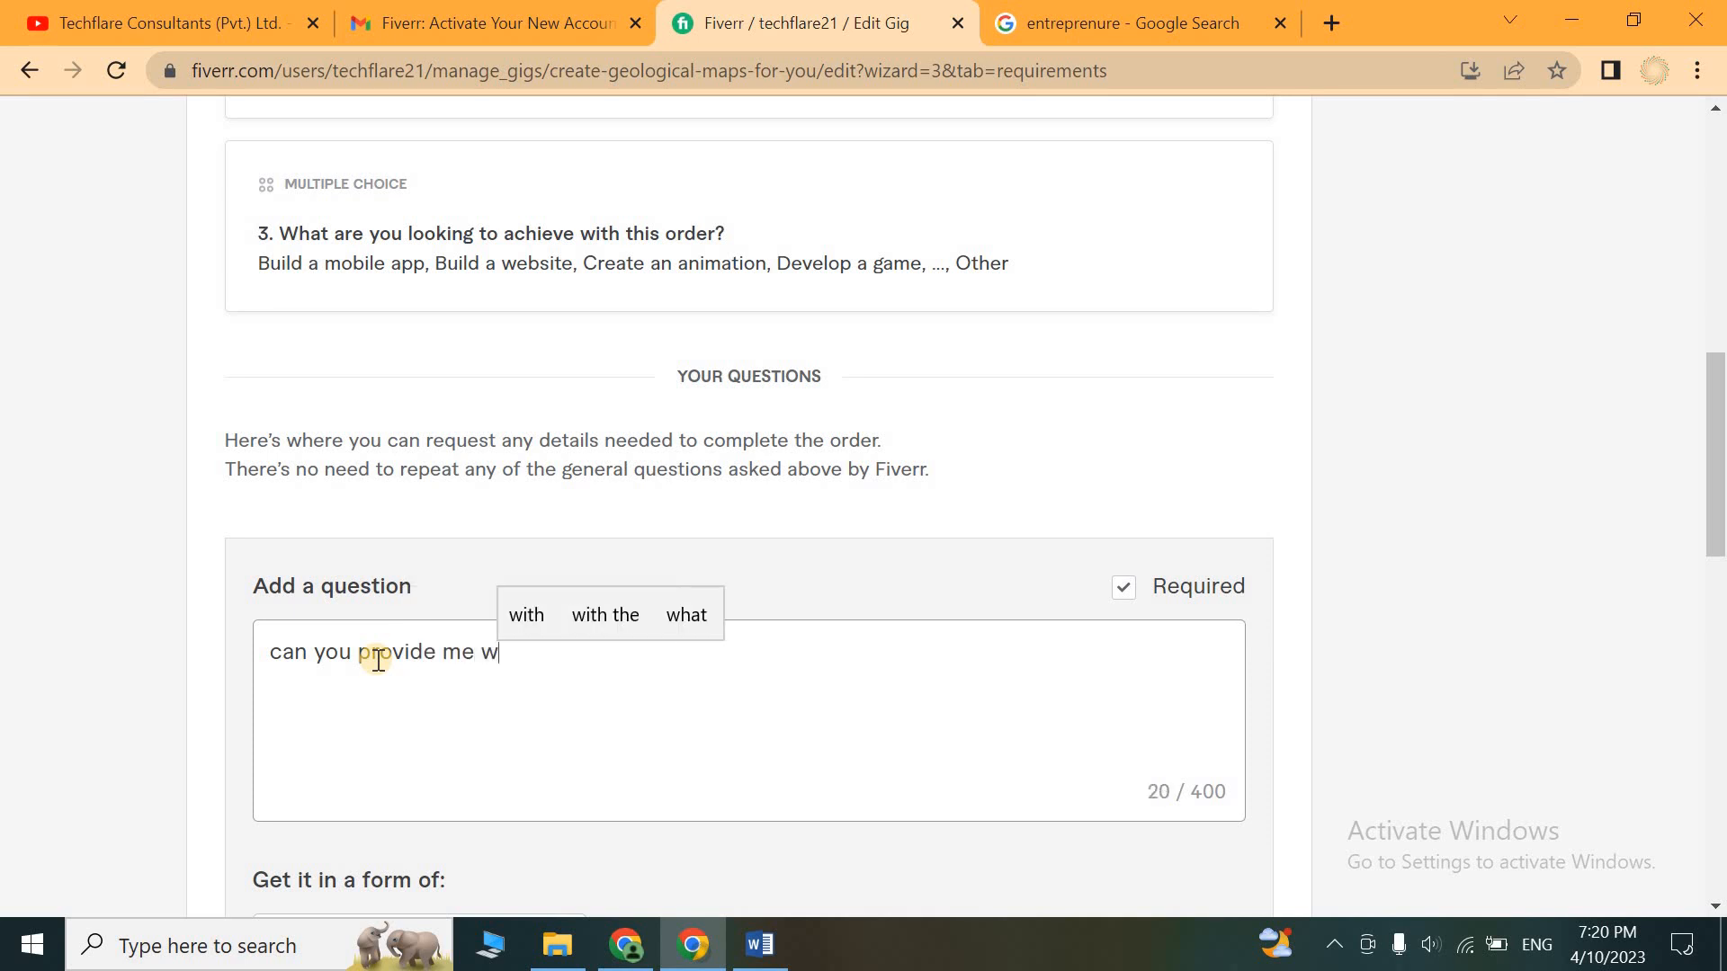
text(ith the )
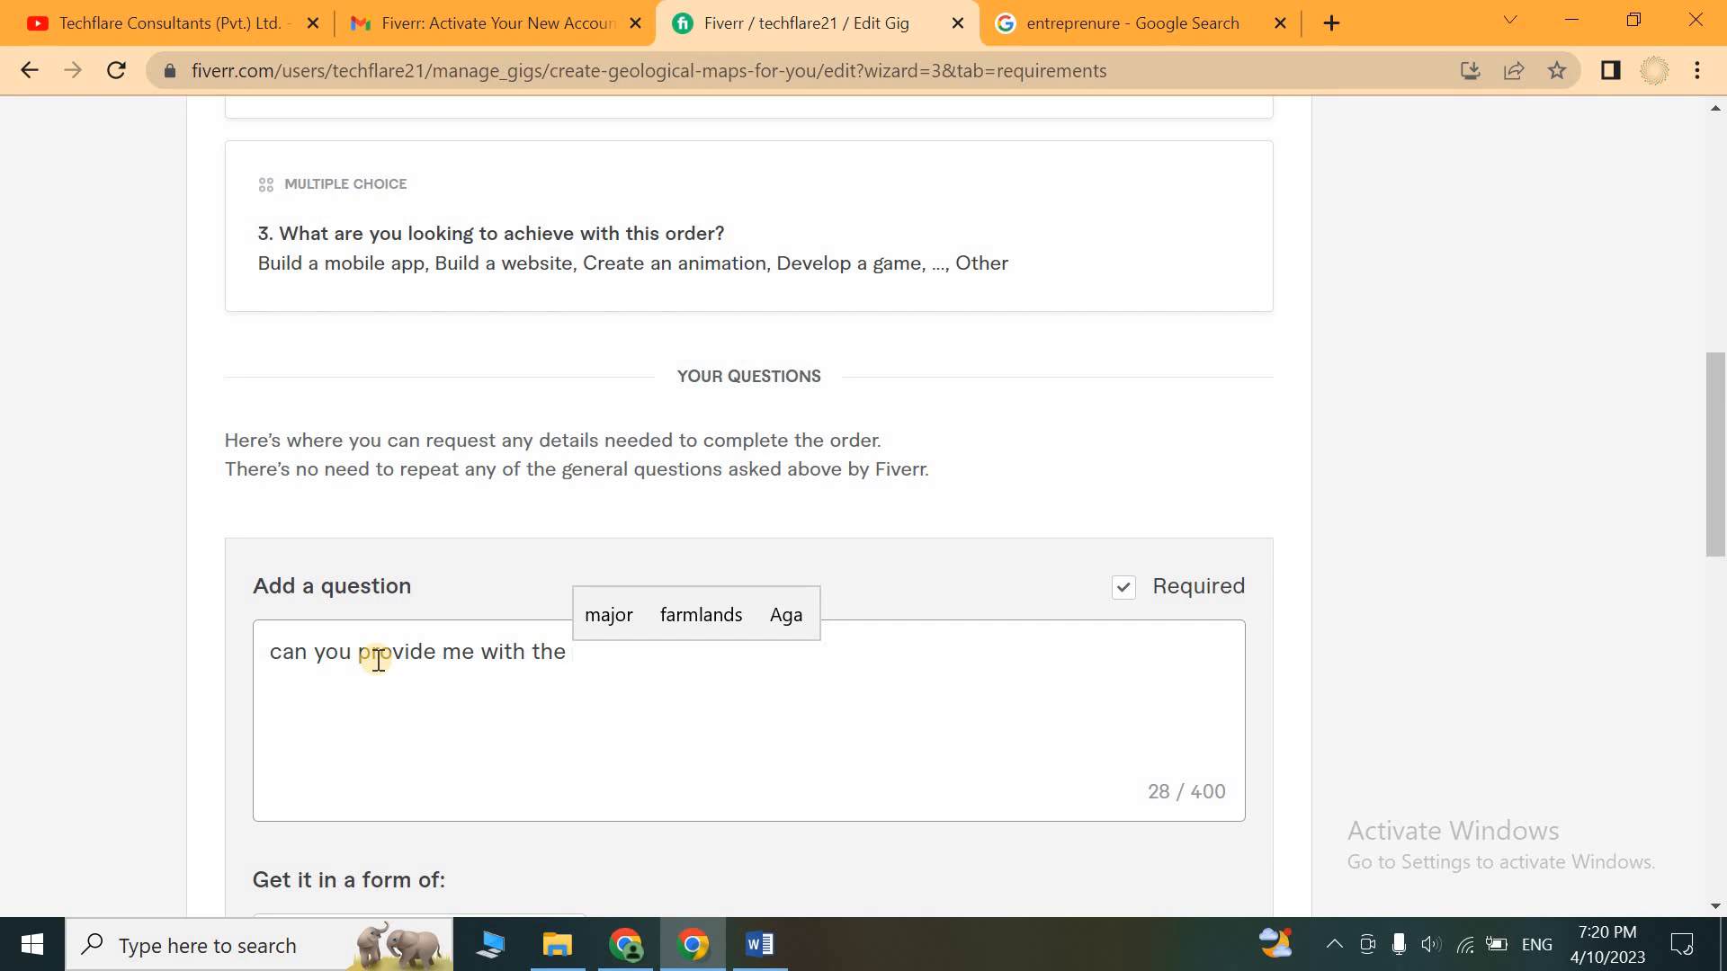
text(loca)
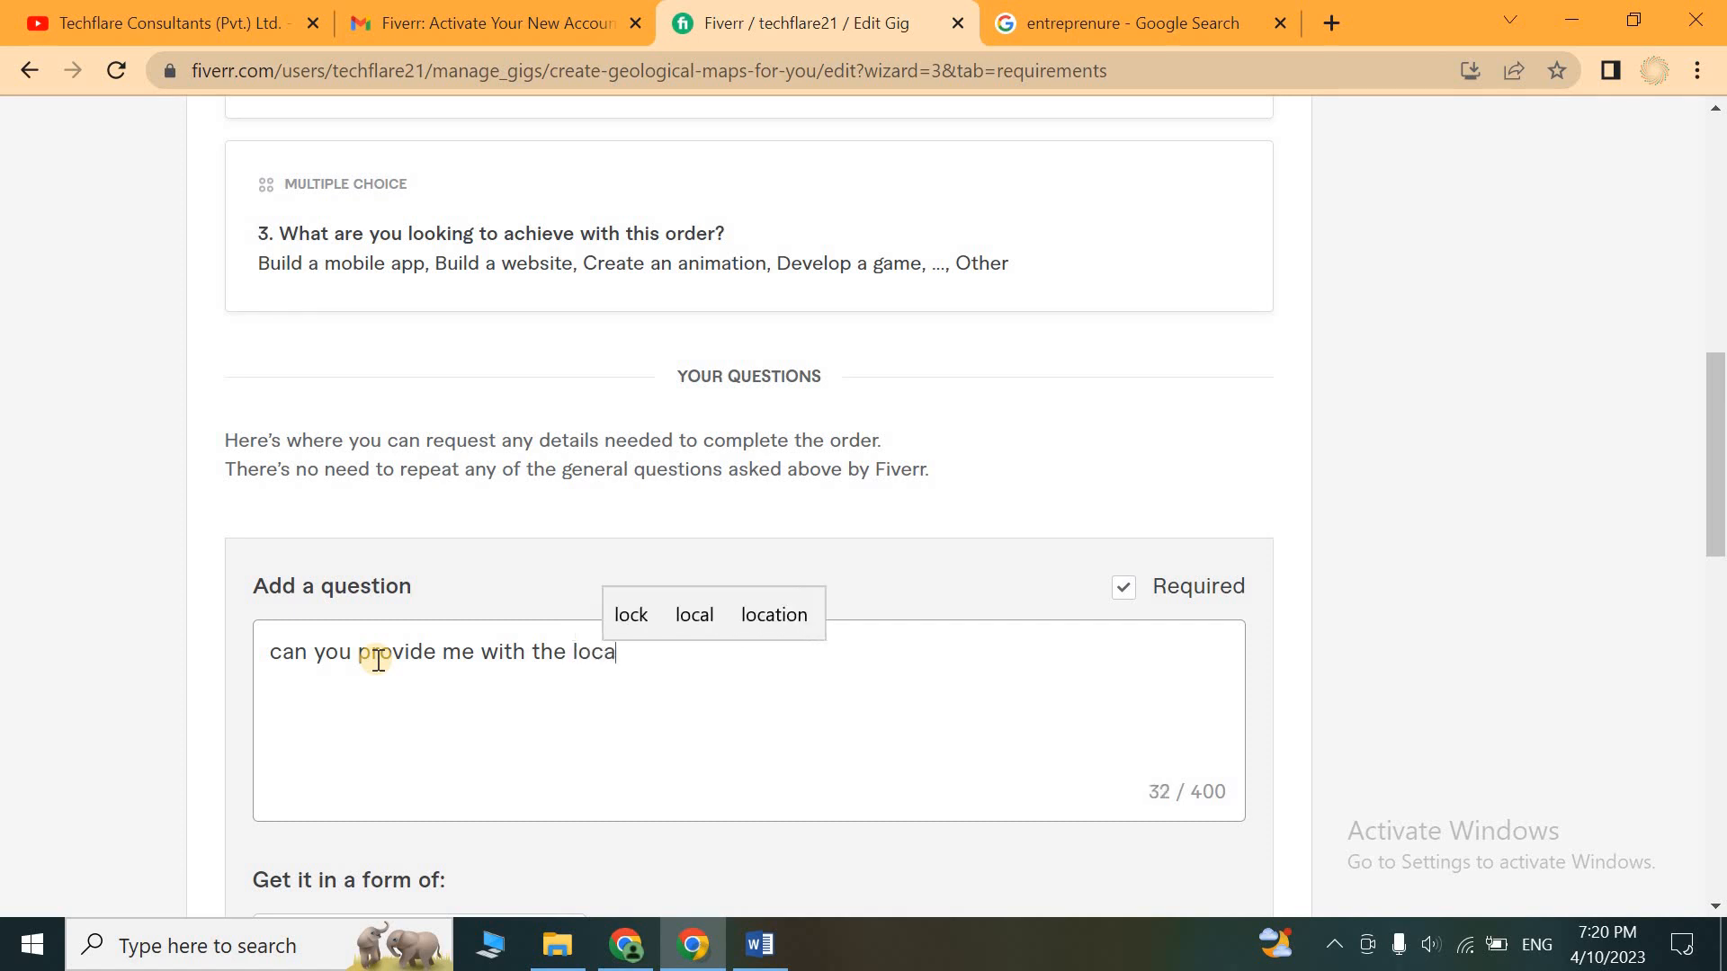
text(tions)
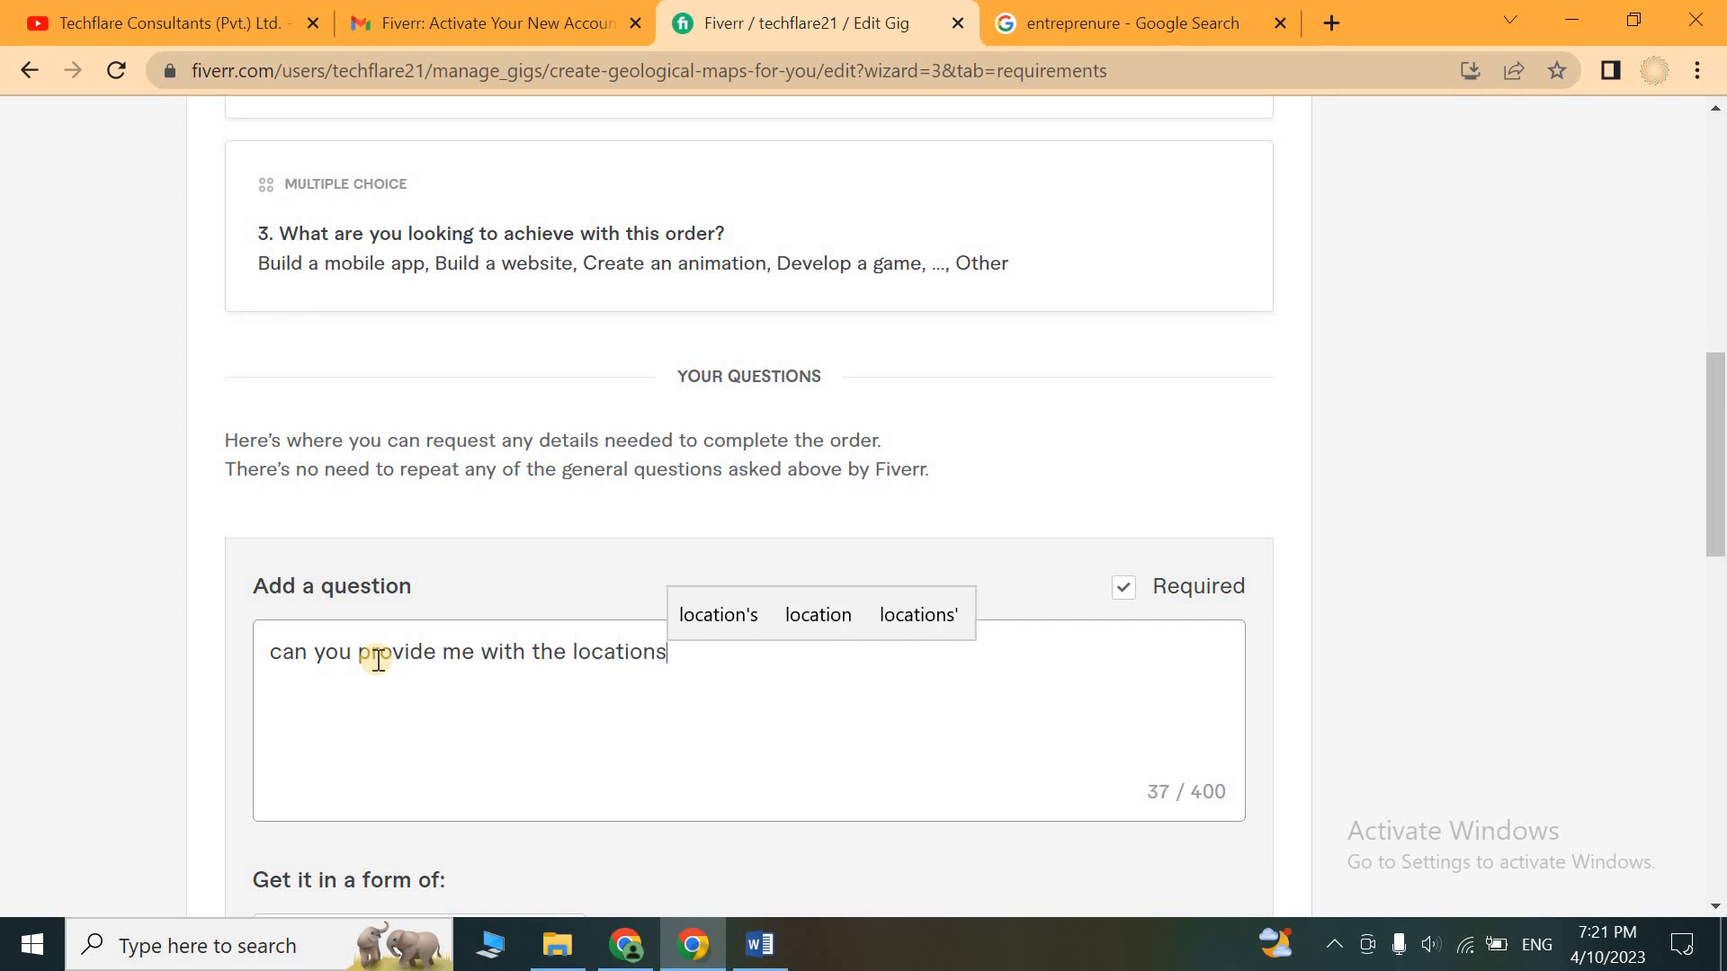
text(?)
scroll(420, 593, down, 4)
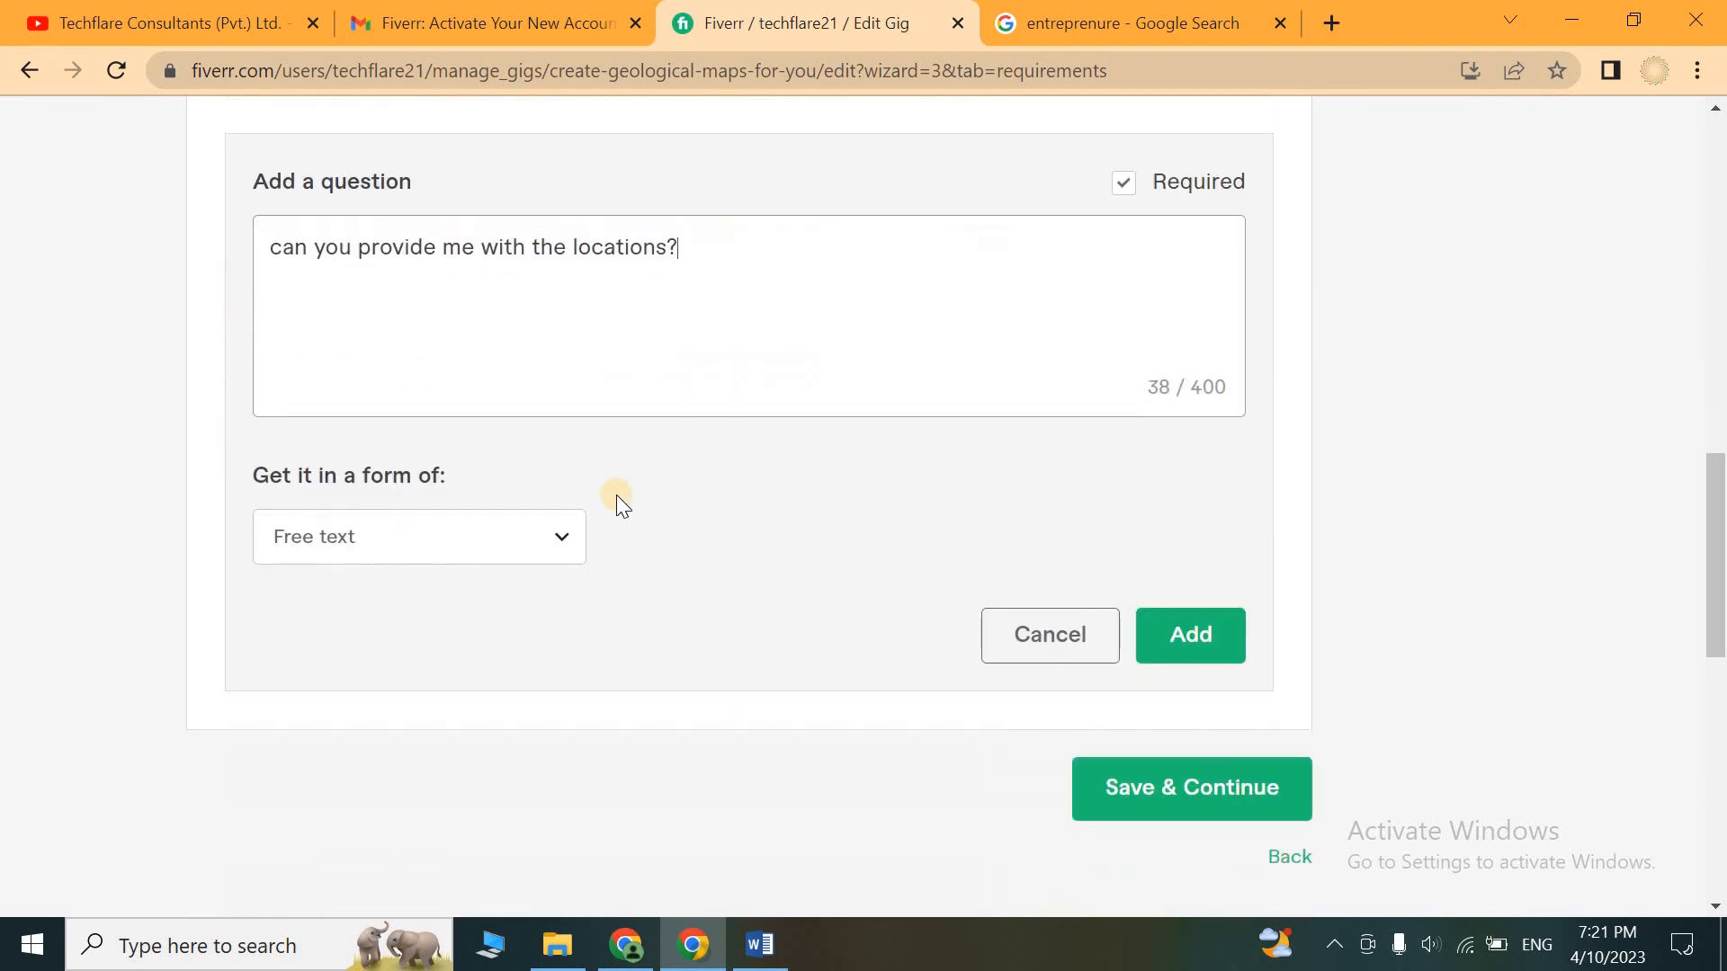
click(554, 543)
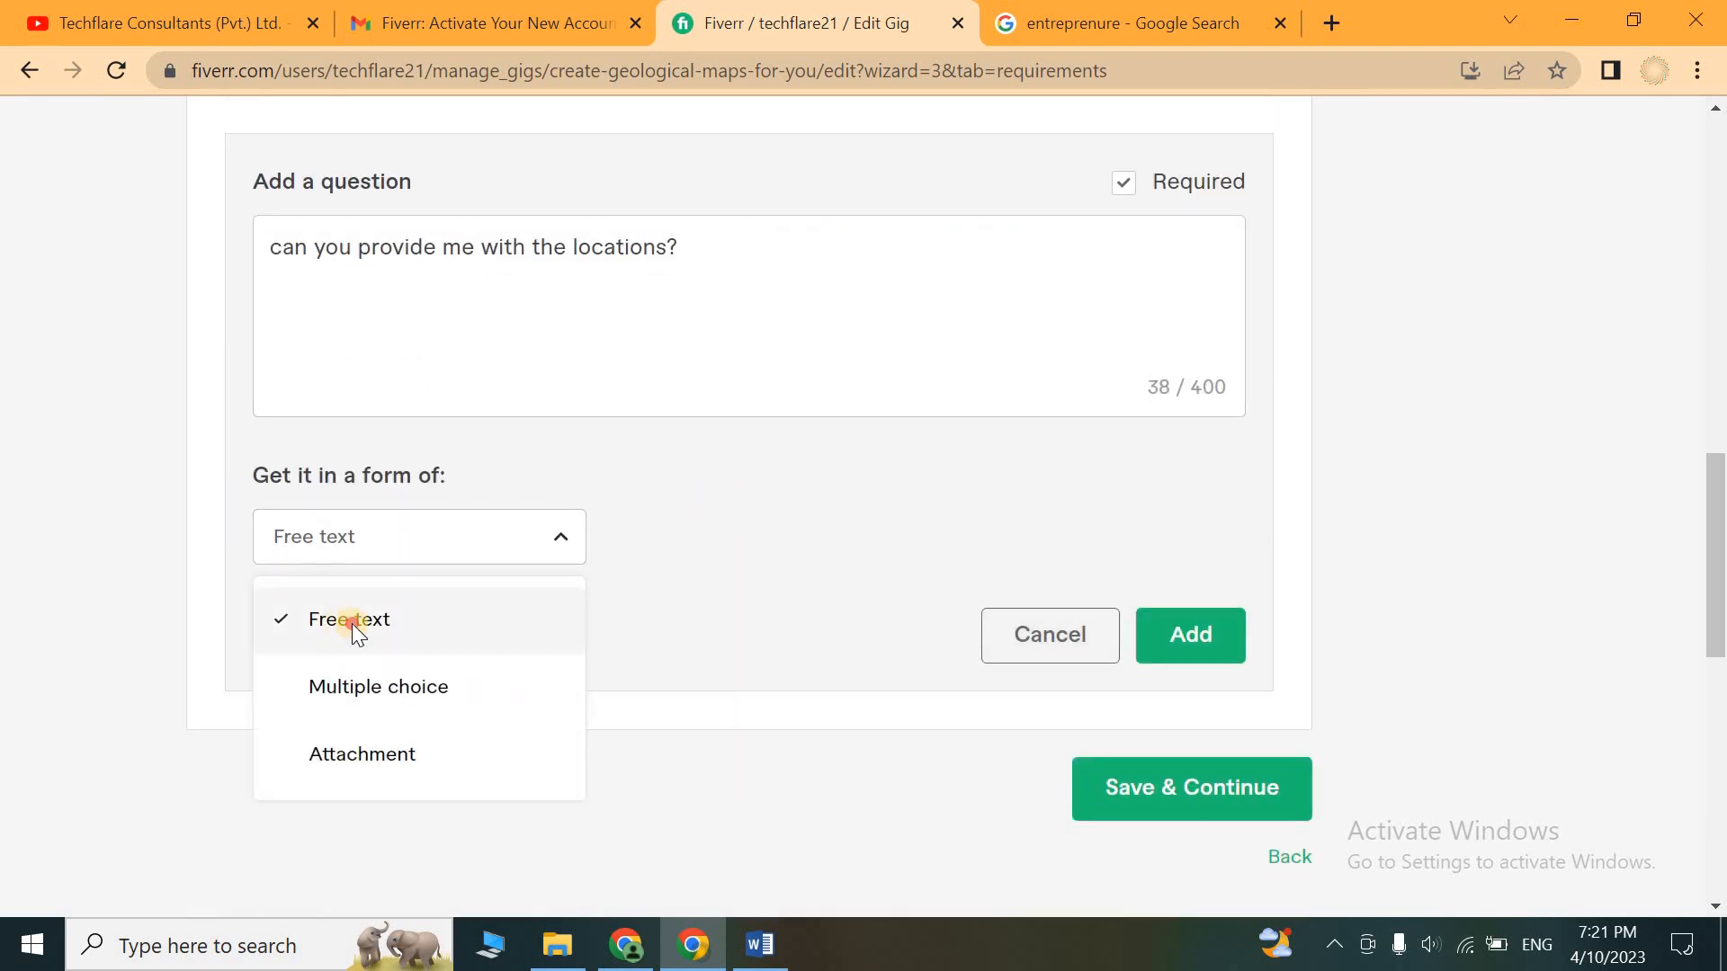
click(1209, 653)
scroll(531, 383, up, 3)
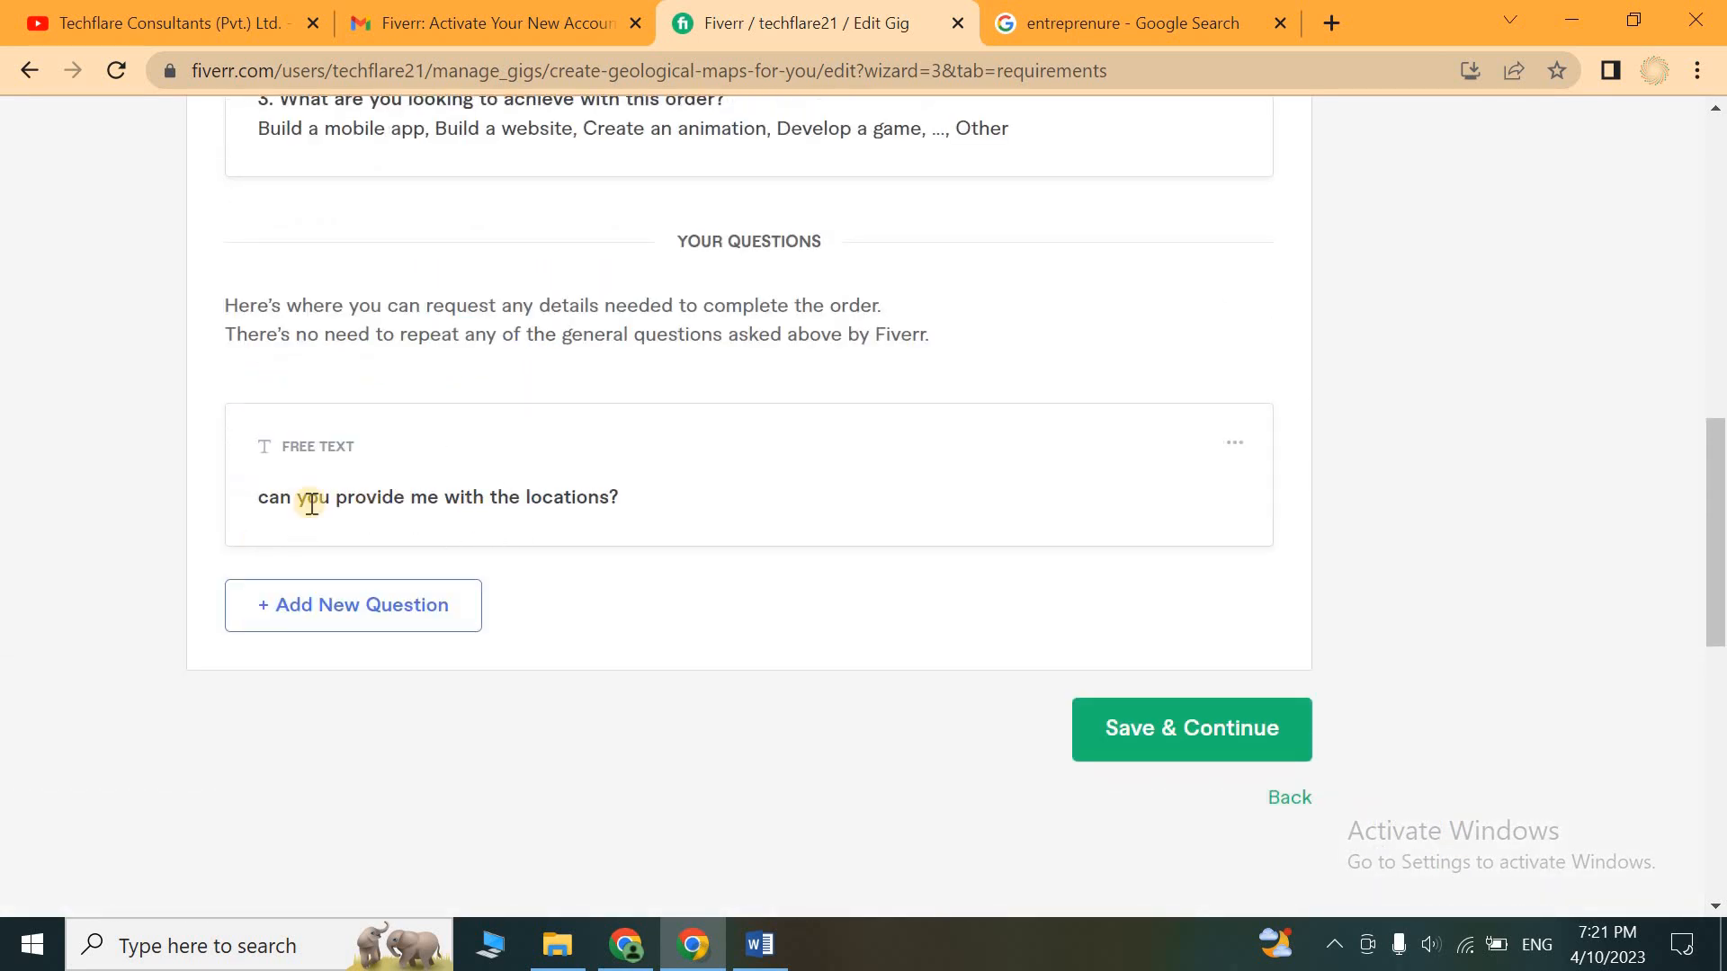
Step: Save the requirements, then read through and dismiss the Gig image guidelines popup
click(1201, 730)
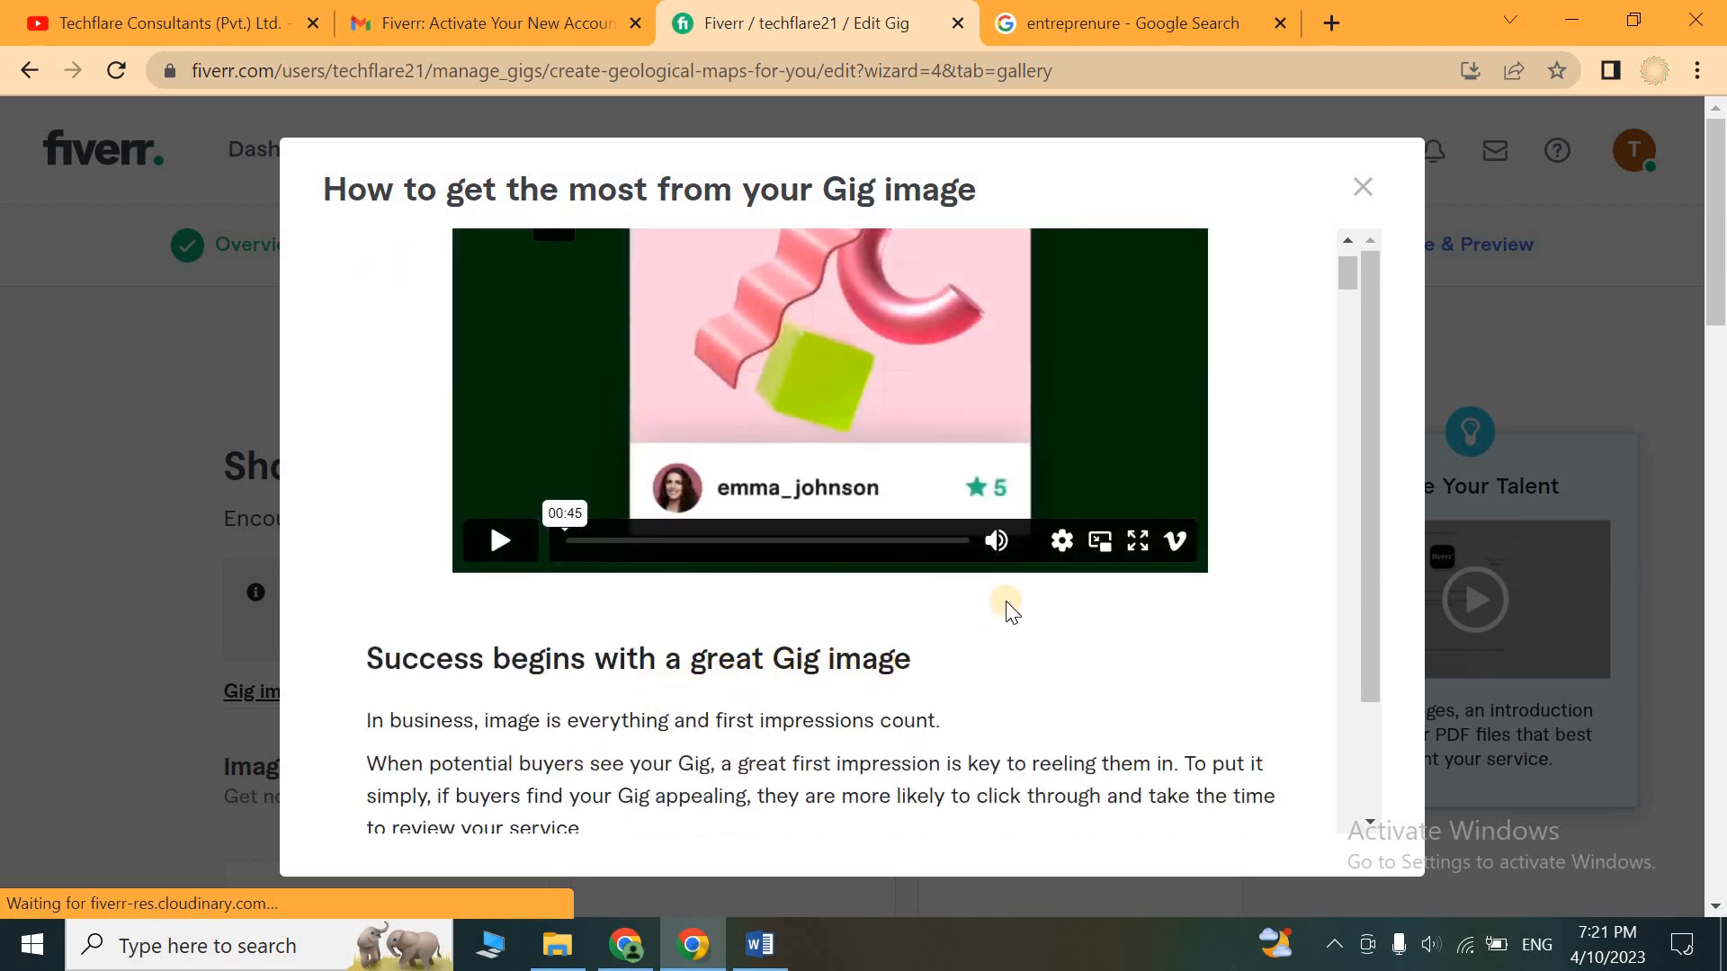
scroll(714, 551, down, 2)
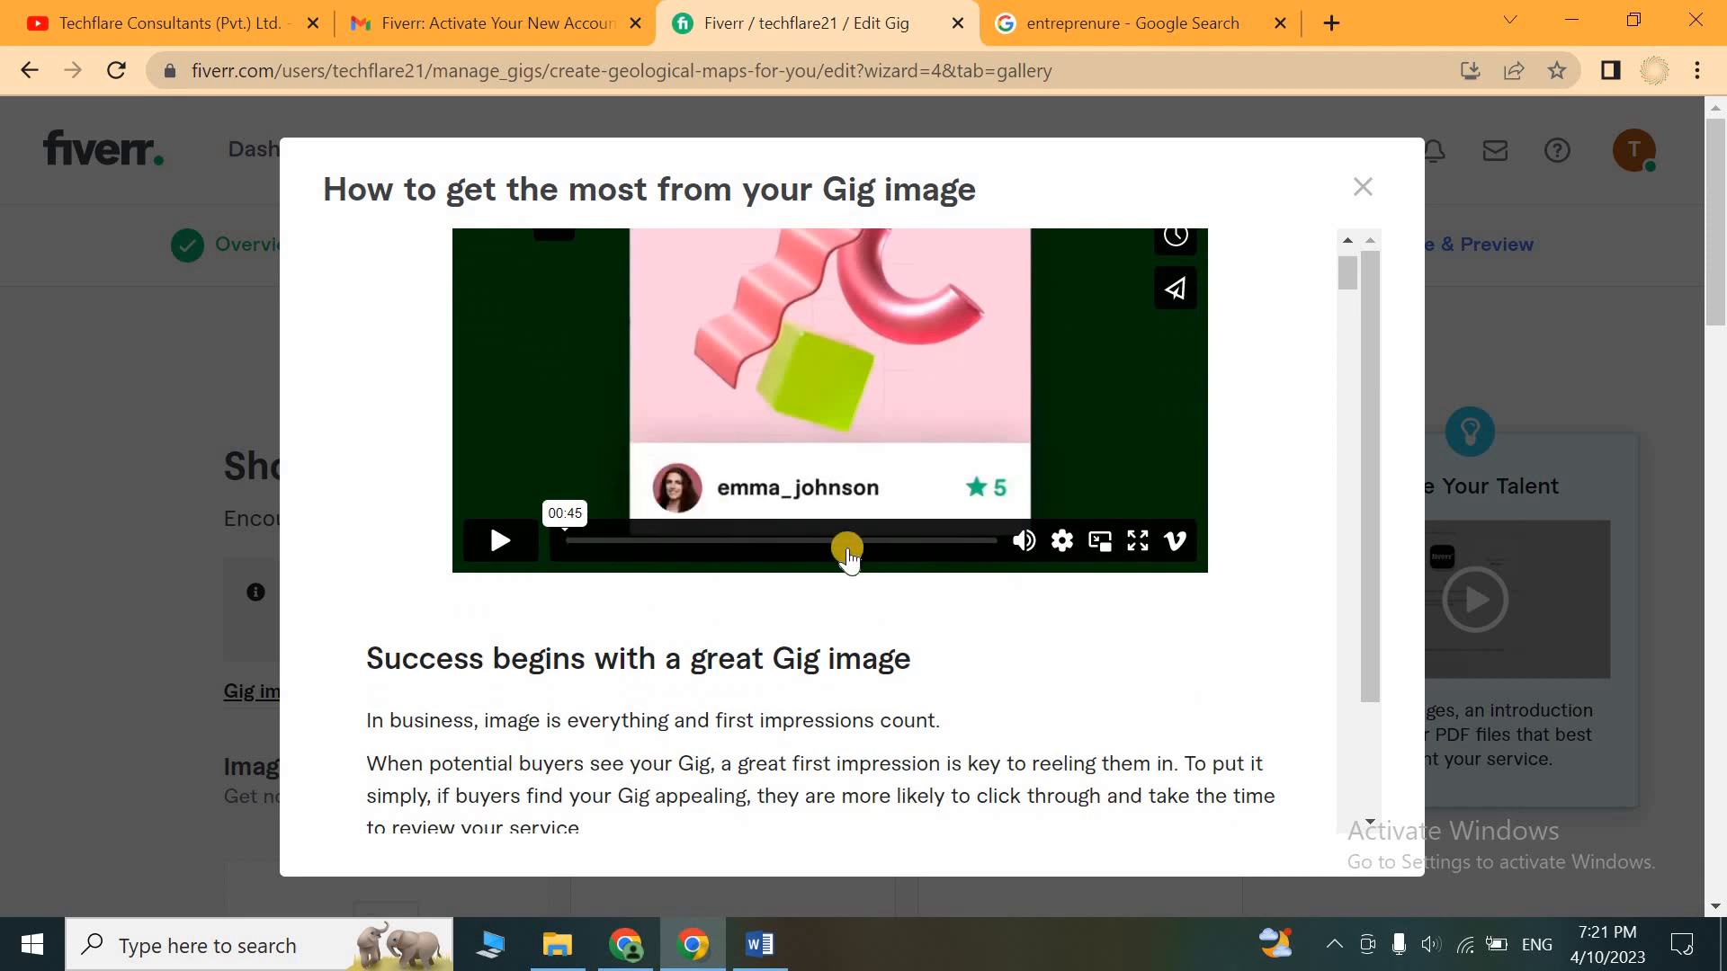
scroll(732, 551, down, 10)
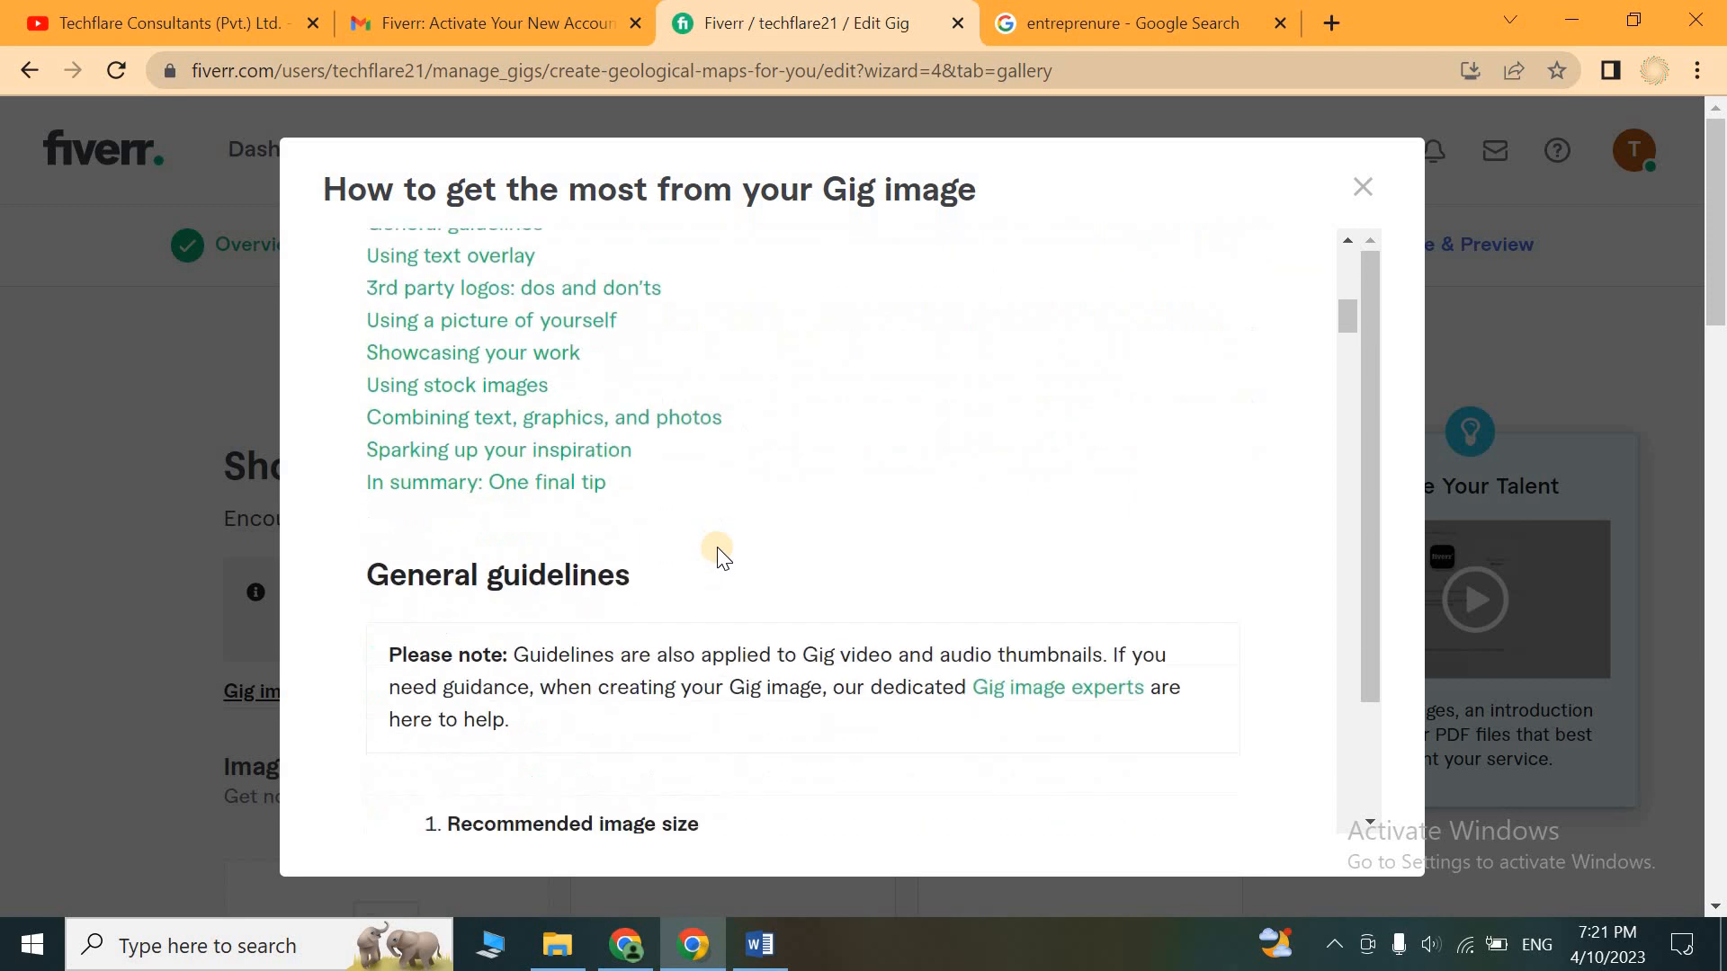
scroll(728, 551, down, 5)
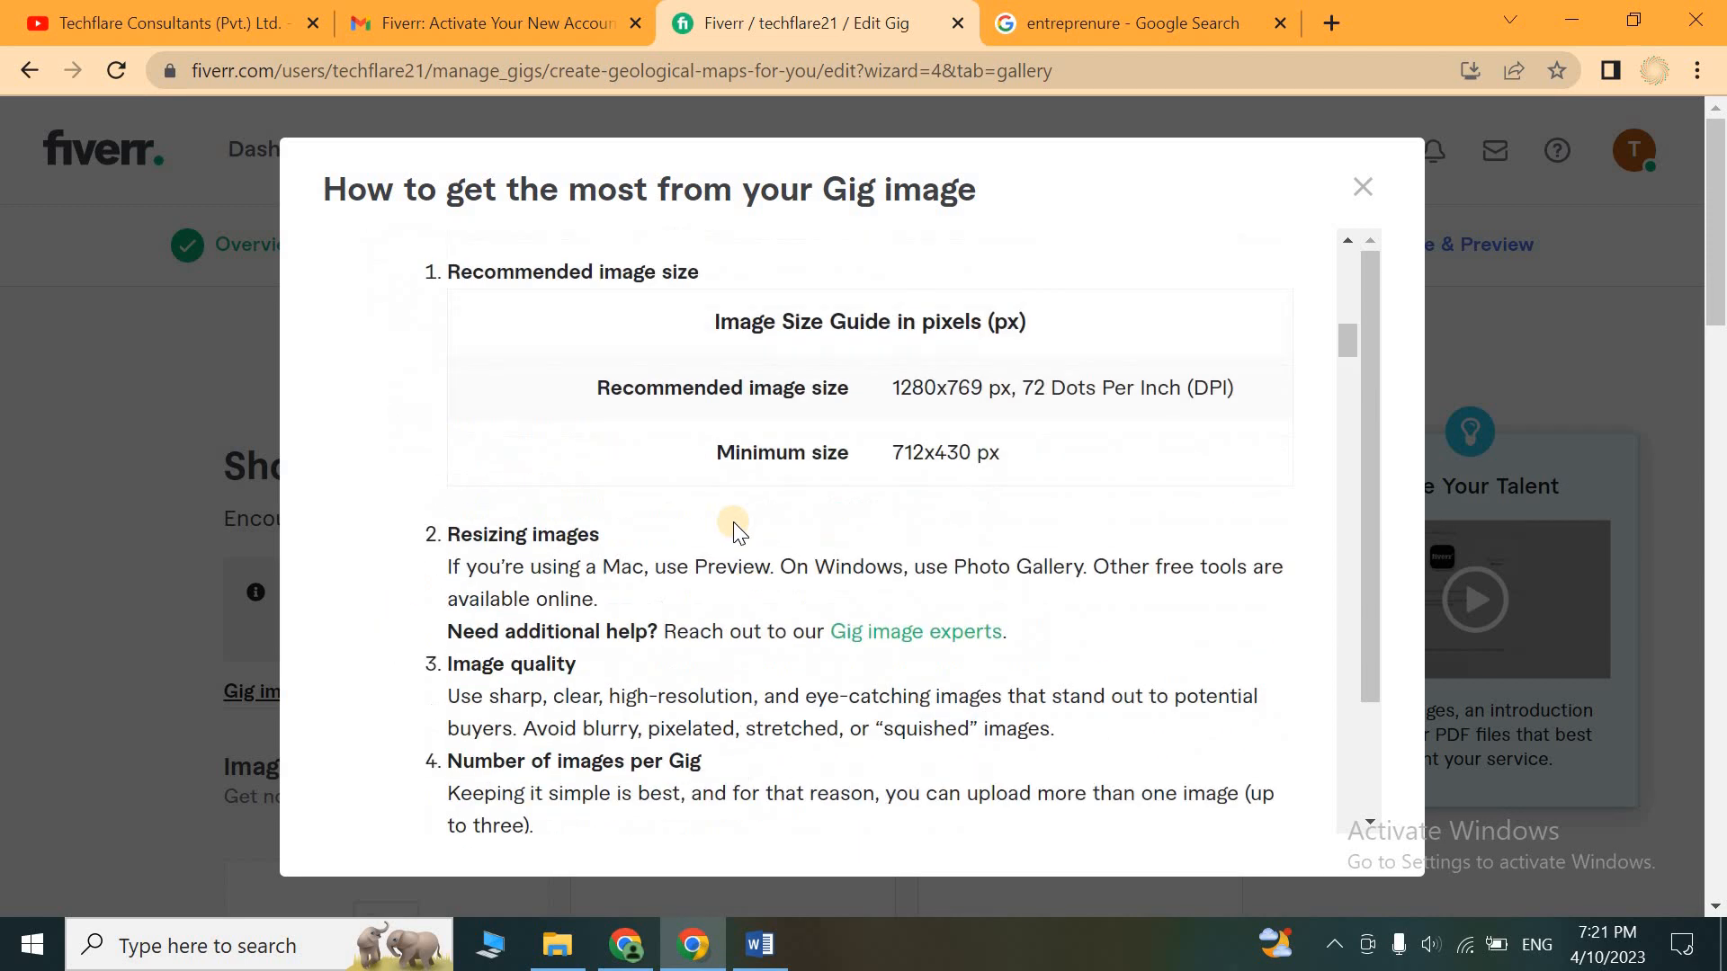
scroll(882, 459, down, 15)
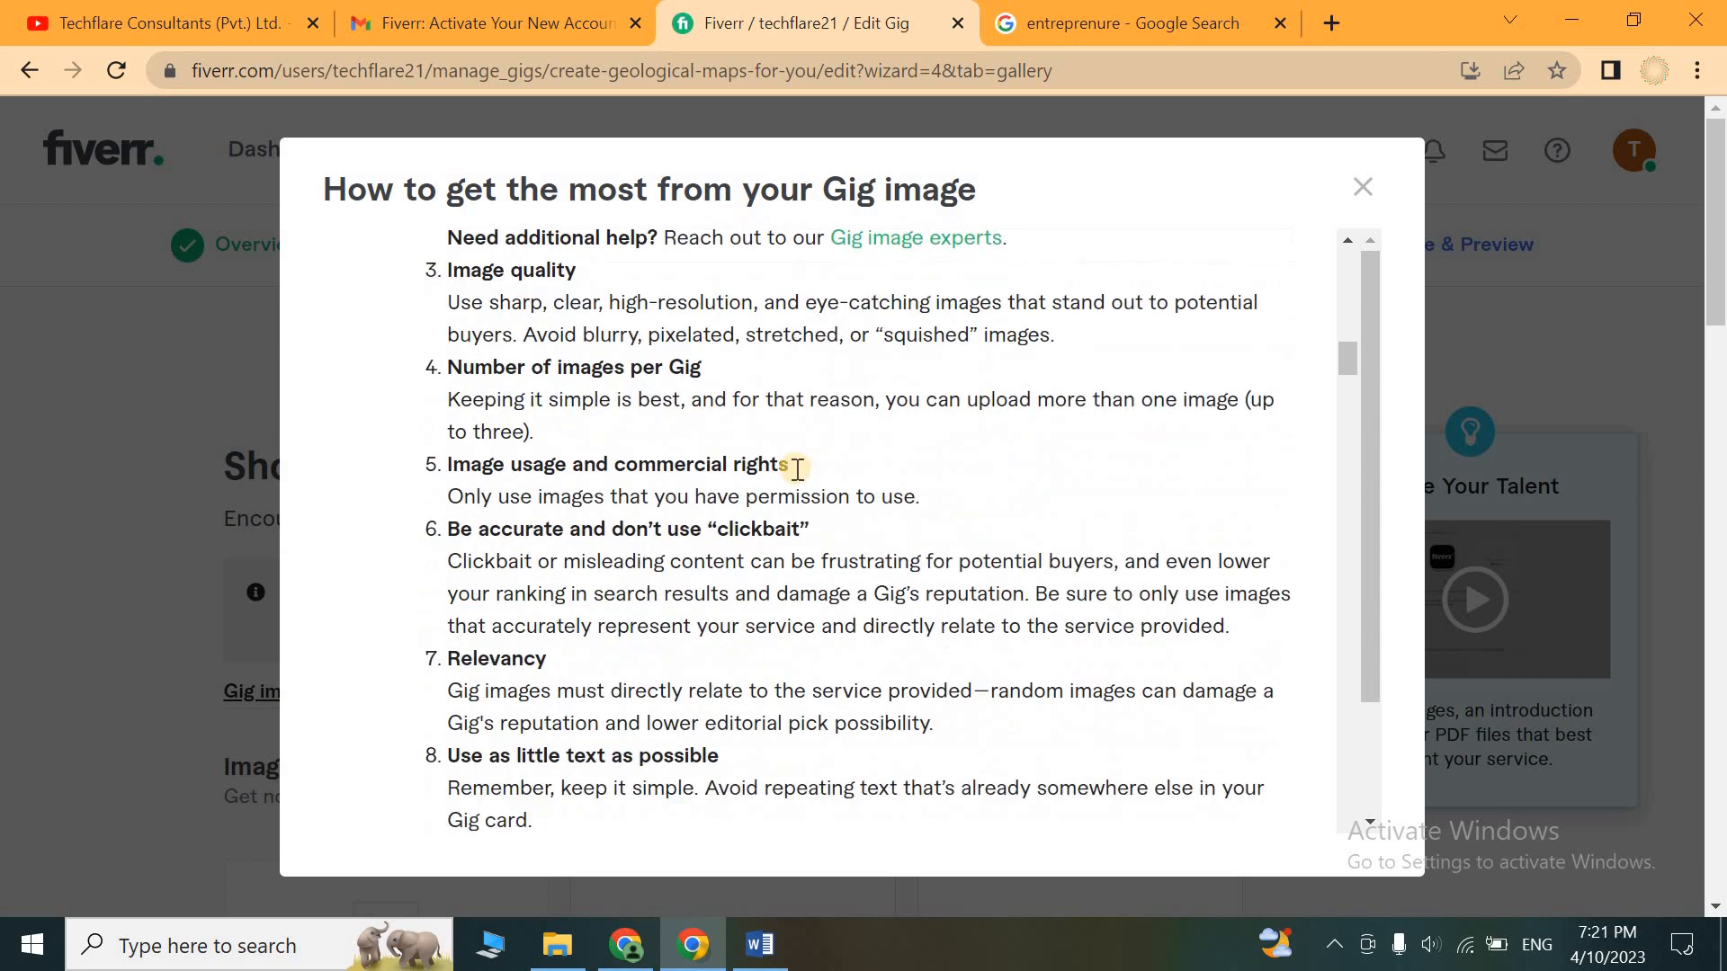
scroll(1416, 505, down, 3)
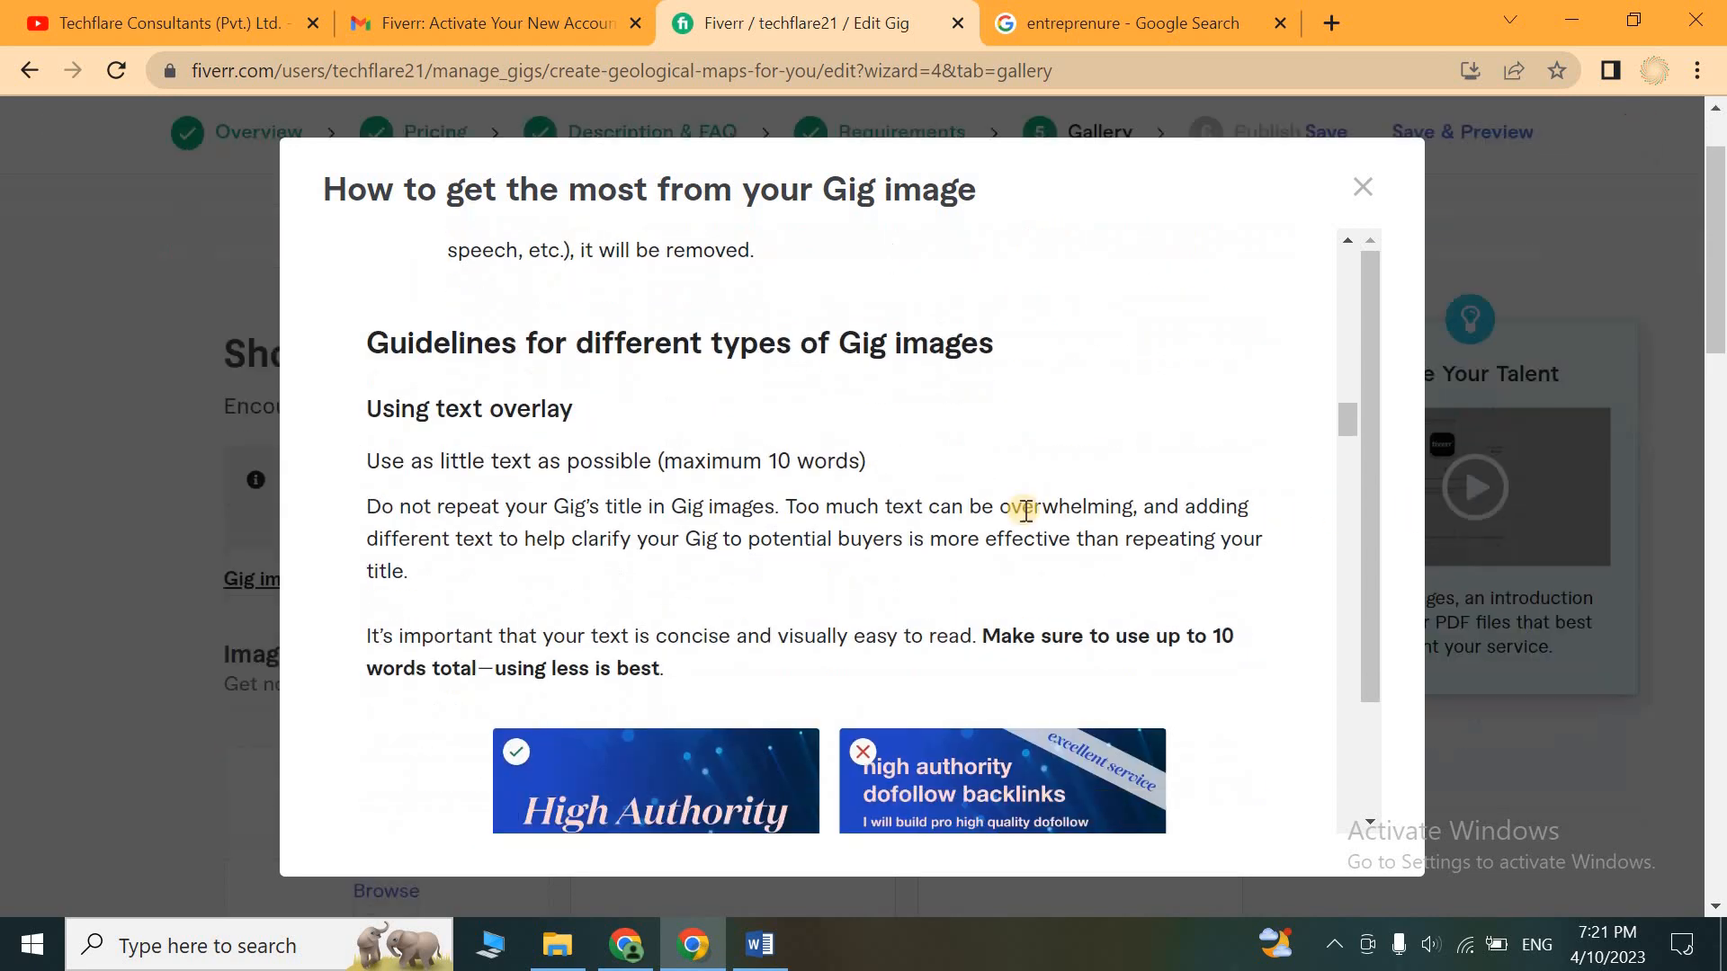
scroll(928, 516, down, 6)
scroll(899, 517, down, 20)
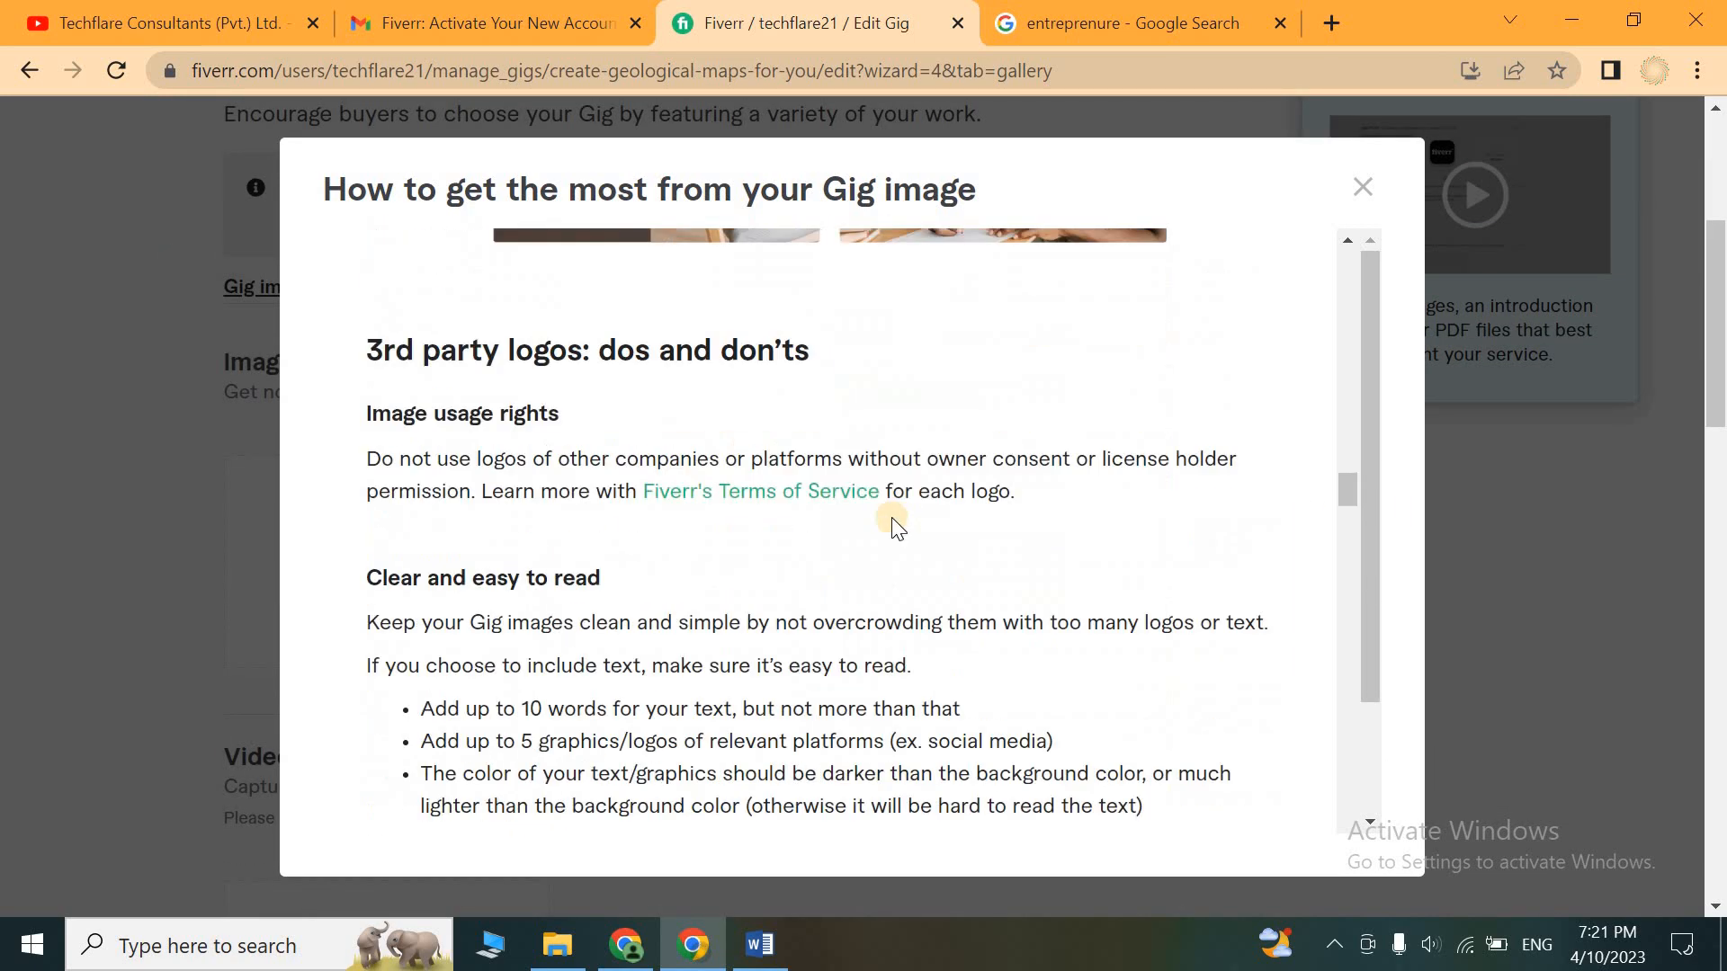
scroll(888, 523, down, 20)
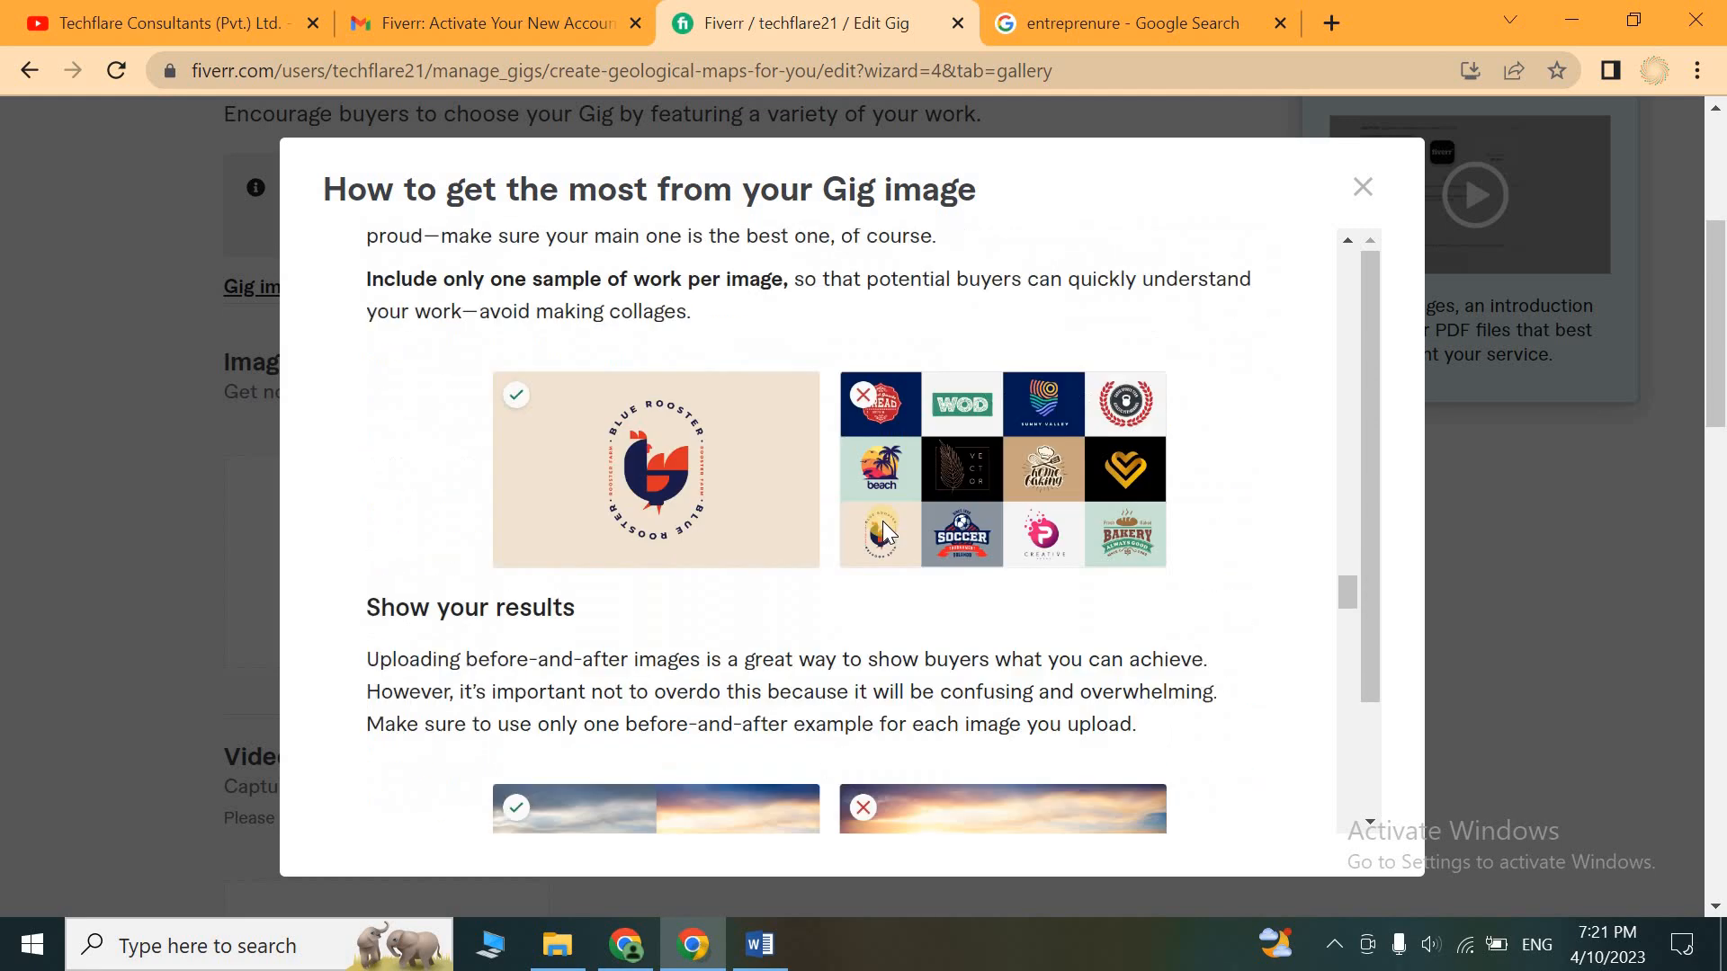
scroll(886, 526, down, 20)
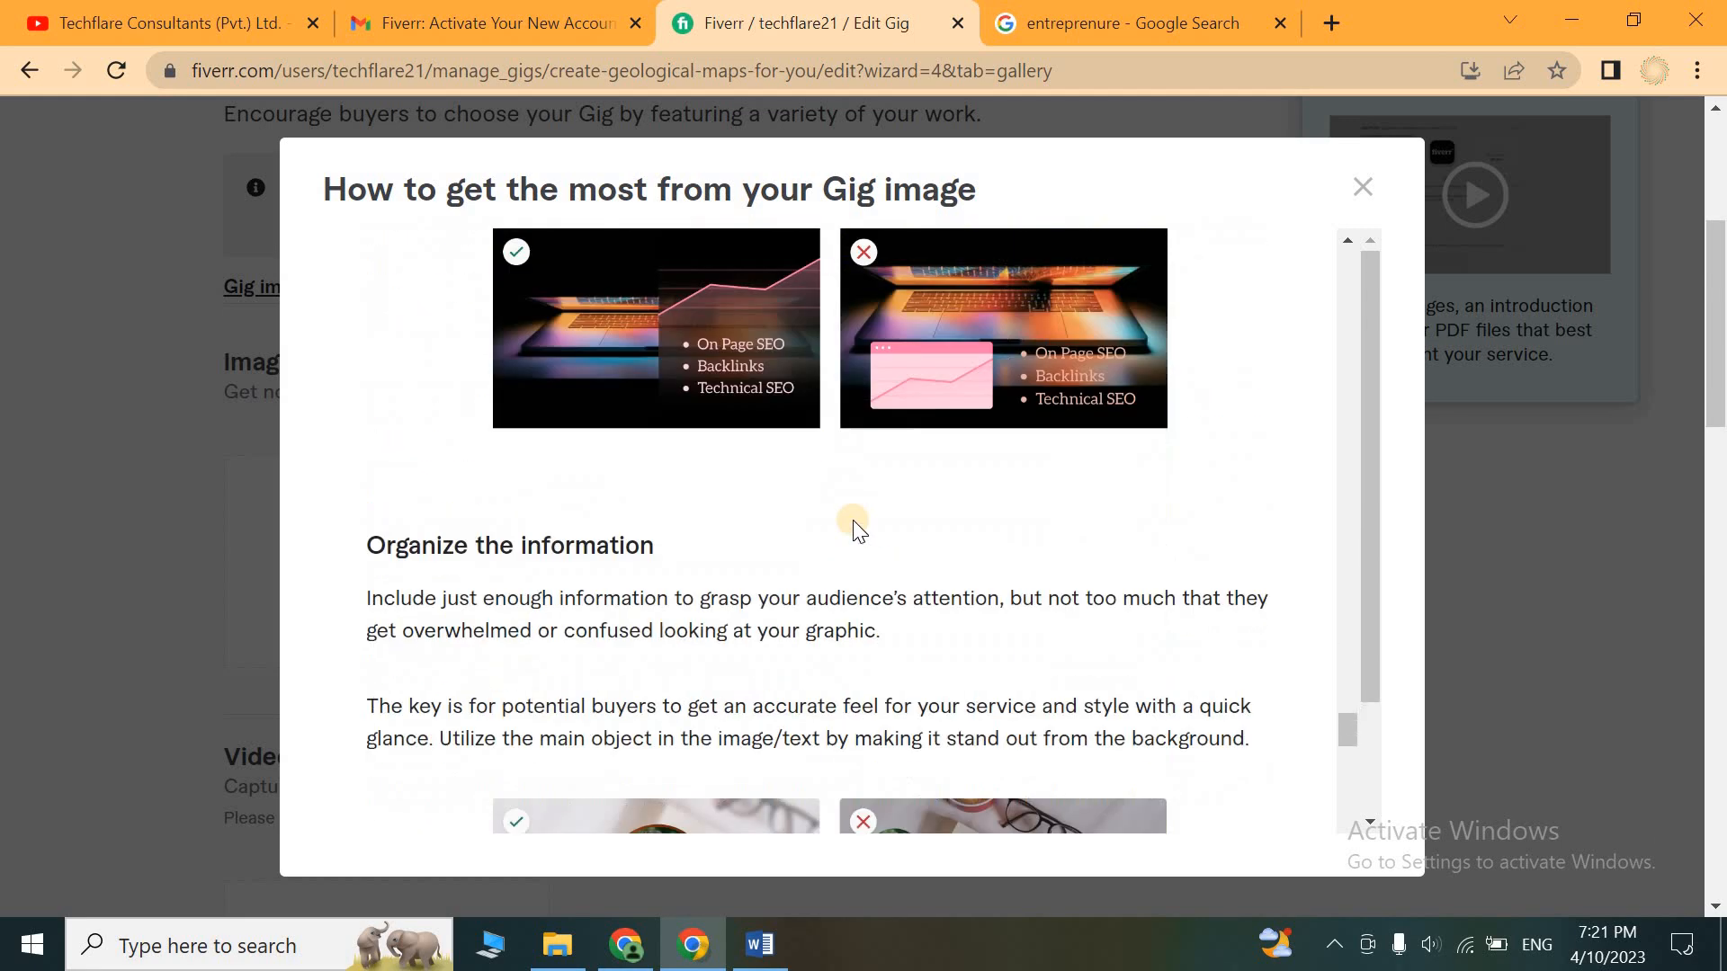
scroll(729, 522, down, 20)
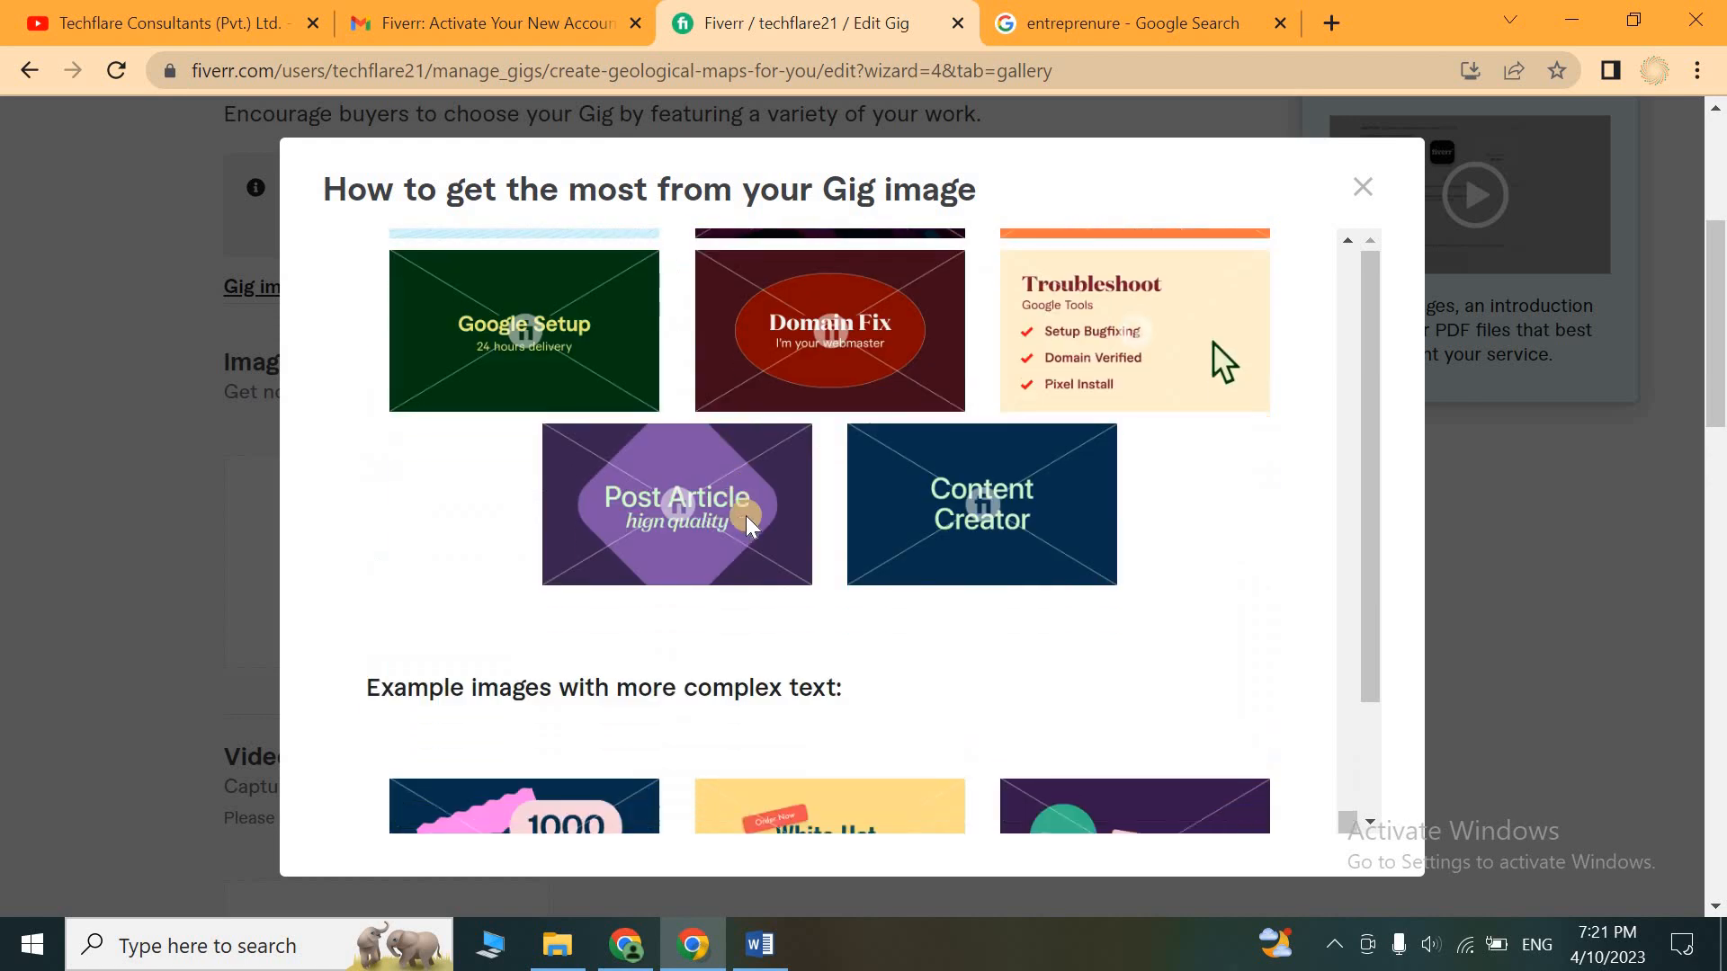
scroll(765, 526, down, 5)
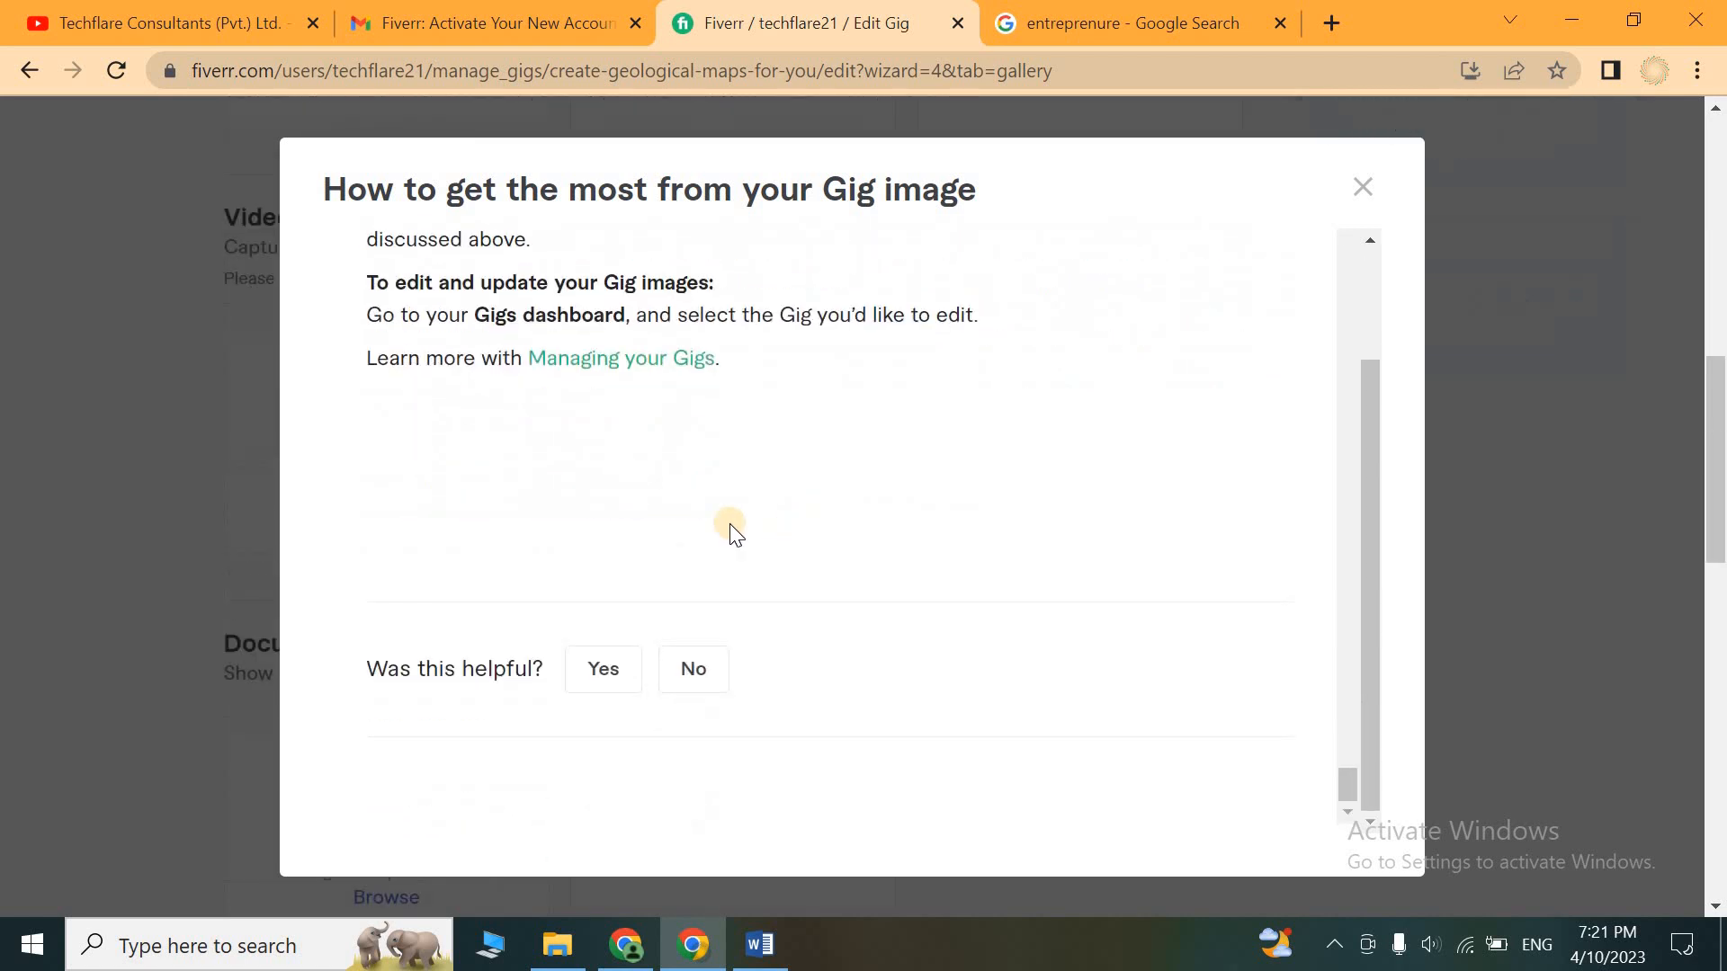
scroll(601, 540, up, 5)
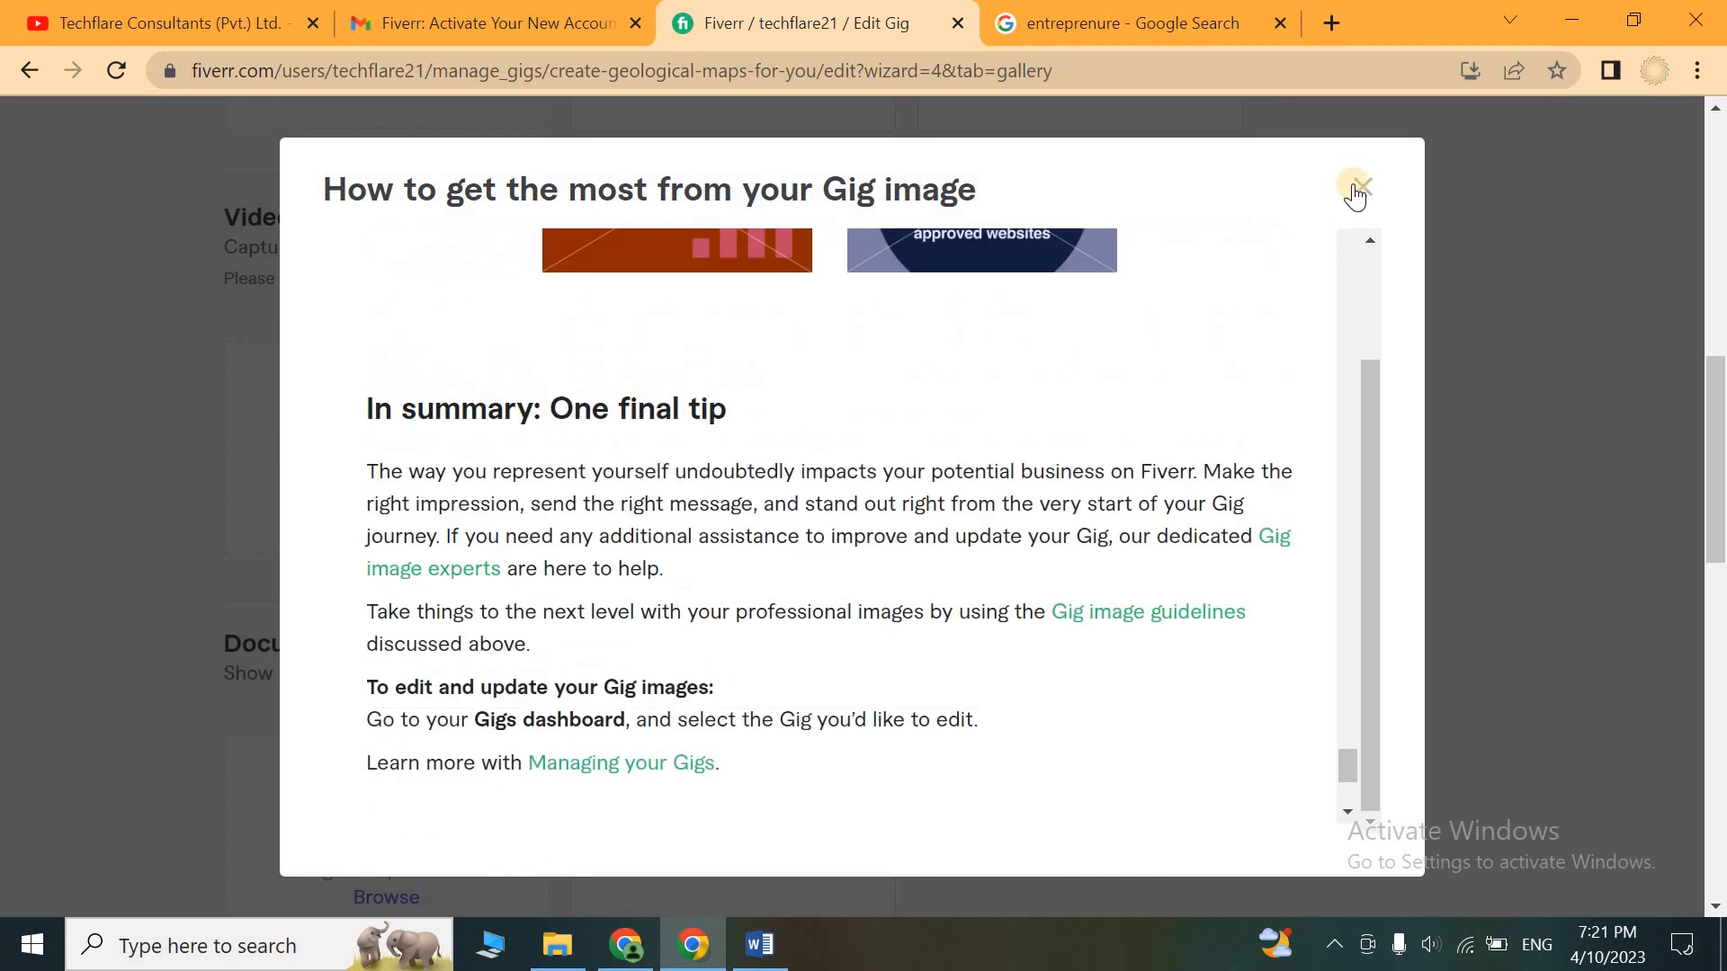
click(1066, 271)
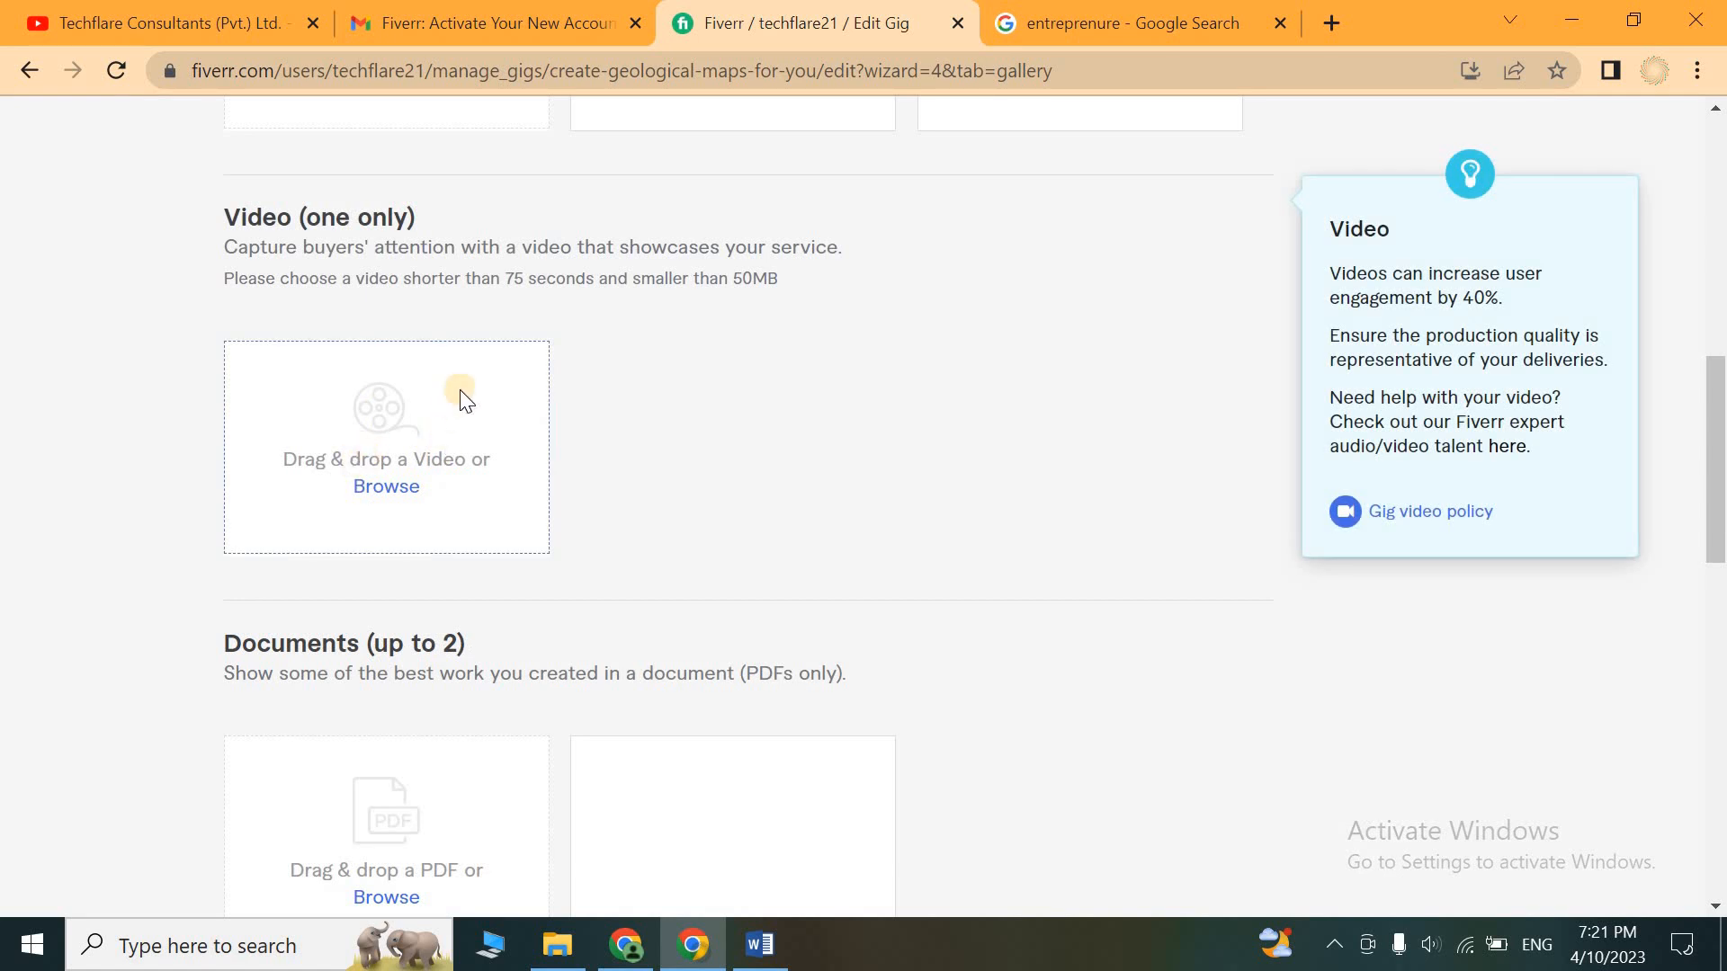
scroll(460, 390, up, 10)
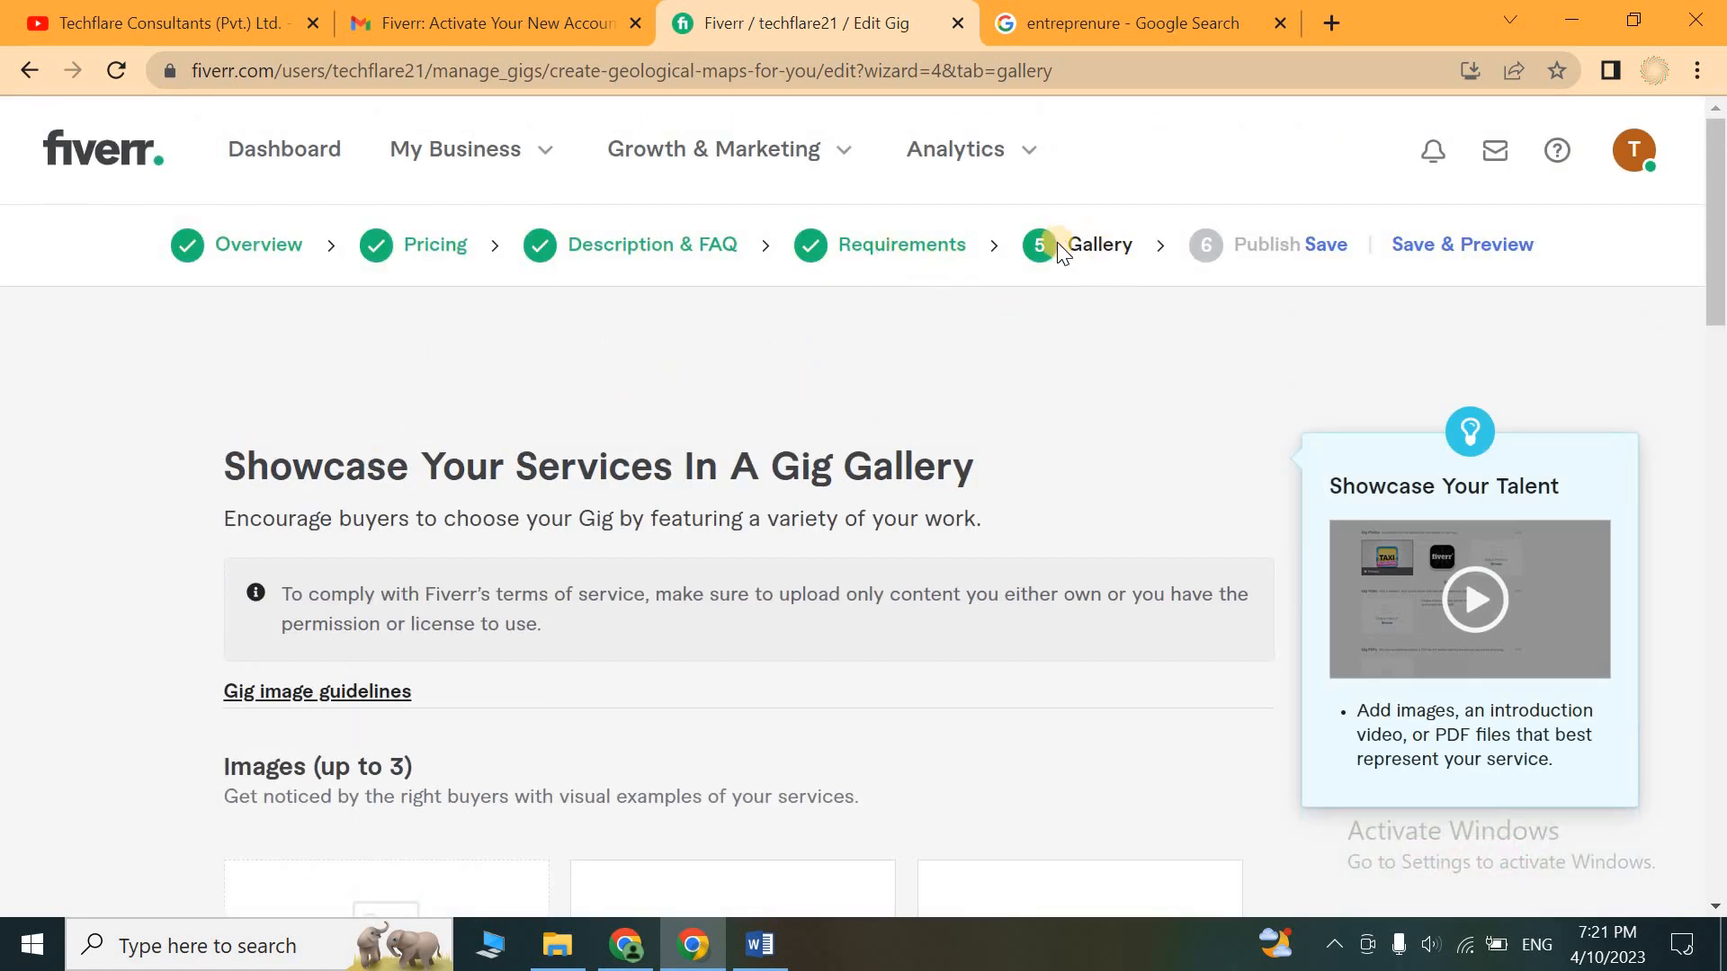
scroll(121, 510, down, 3)
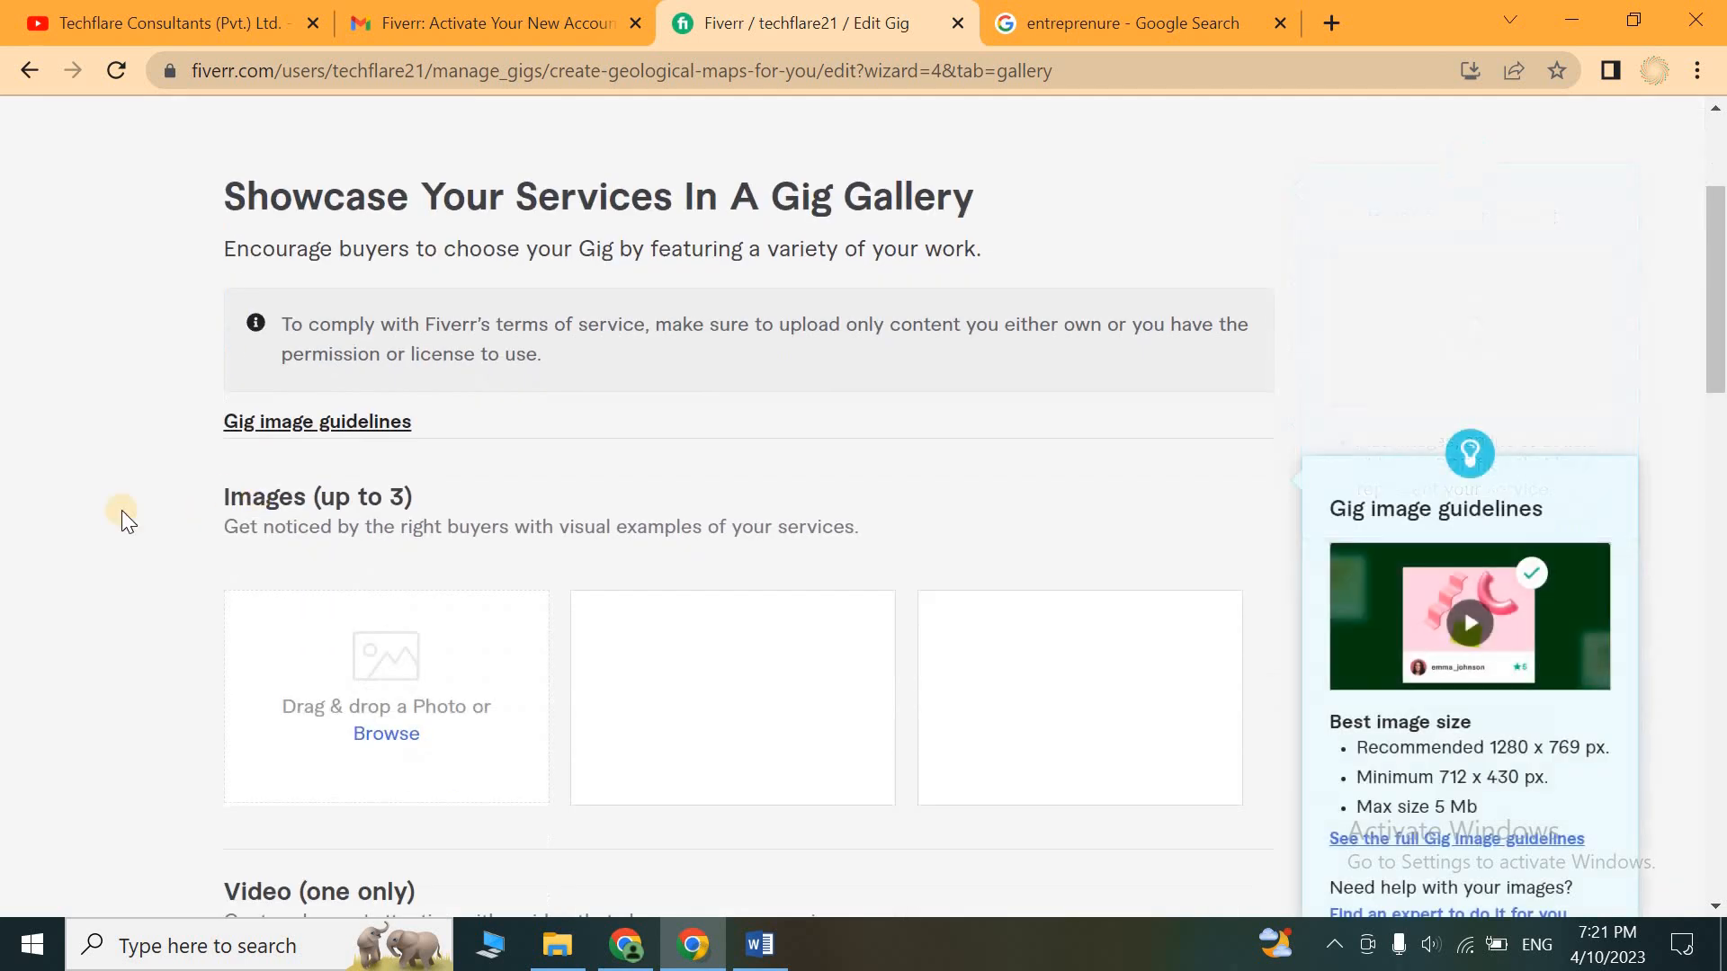
scroll(121, 513, down, 2)
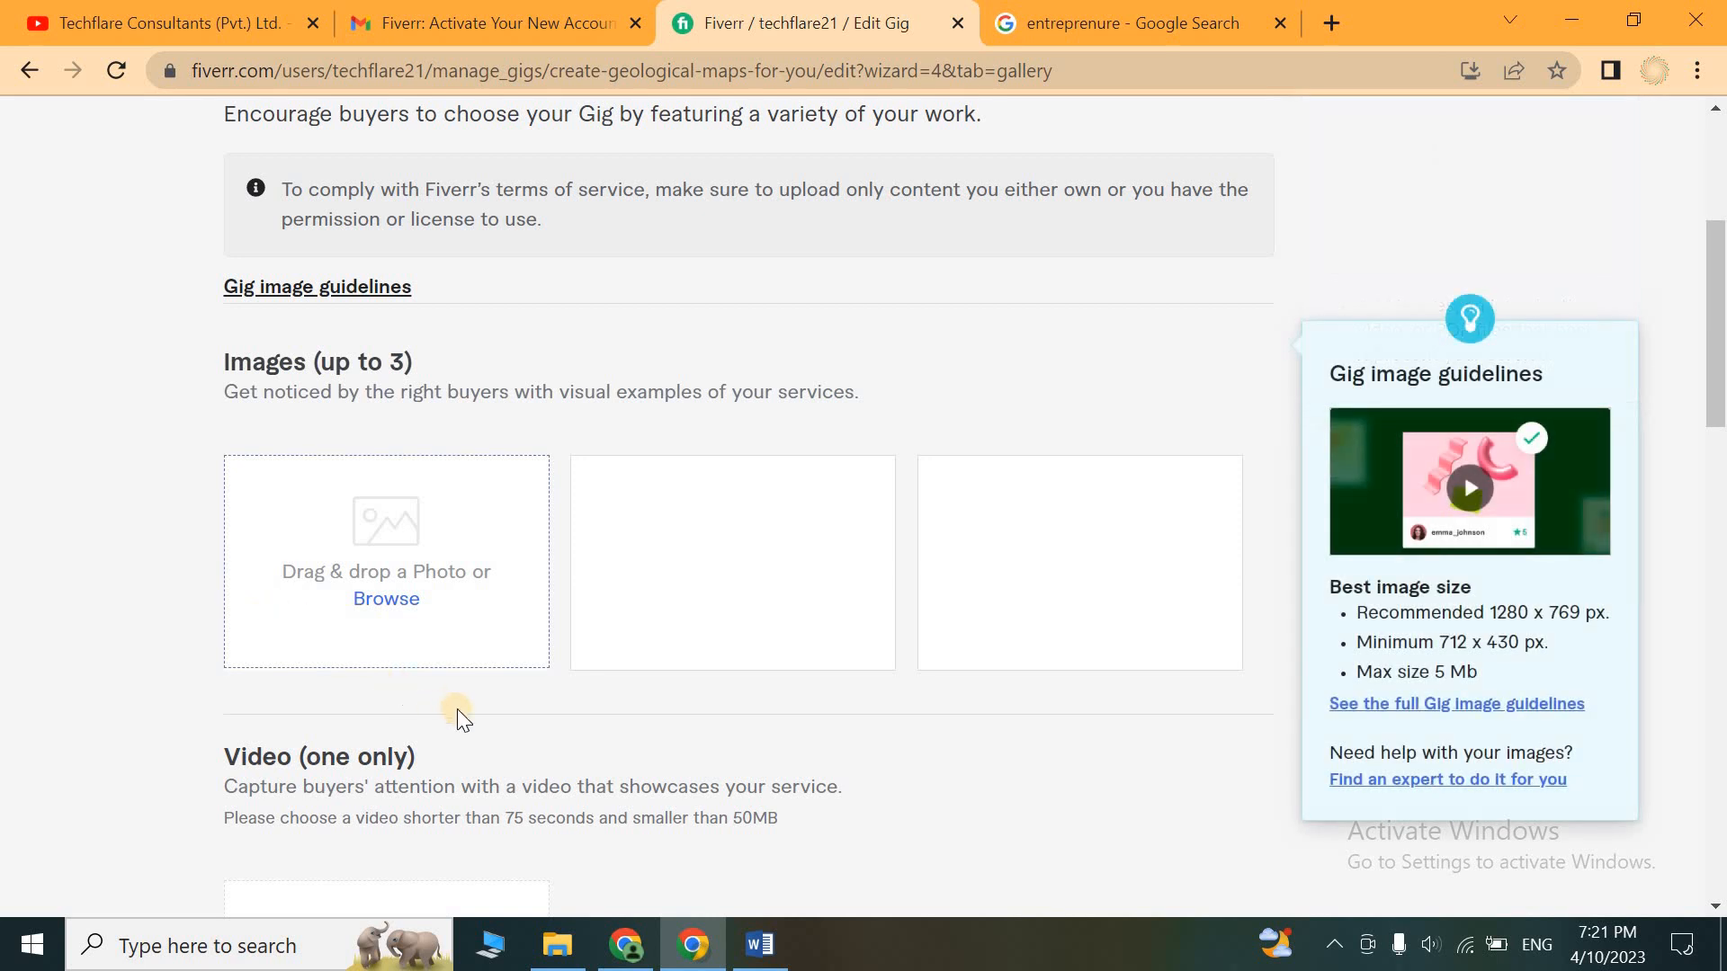
Step: Close the Create Geological Map ChatGPT tab and open the Urban Planning Parcel Mapping Canva design
click(625, 944)
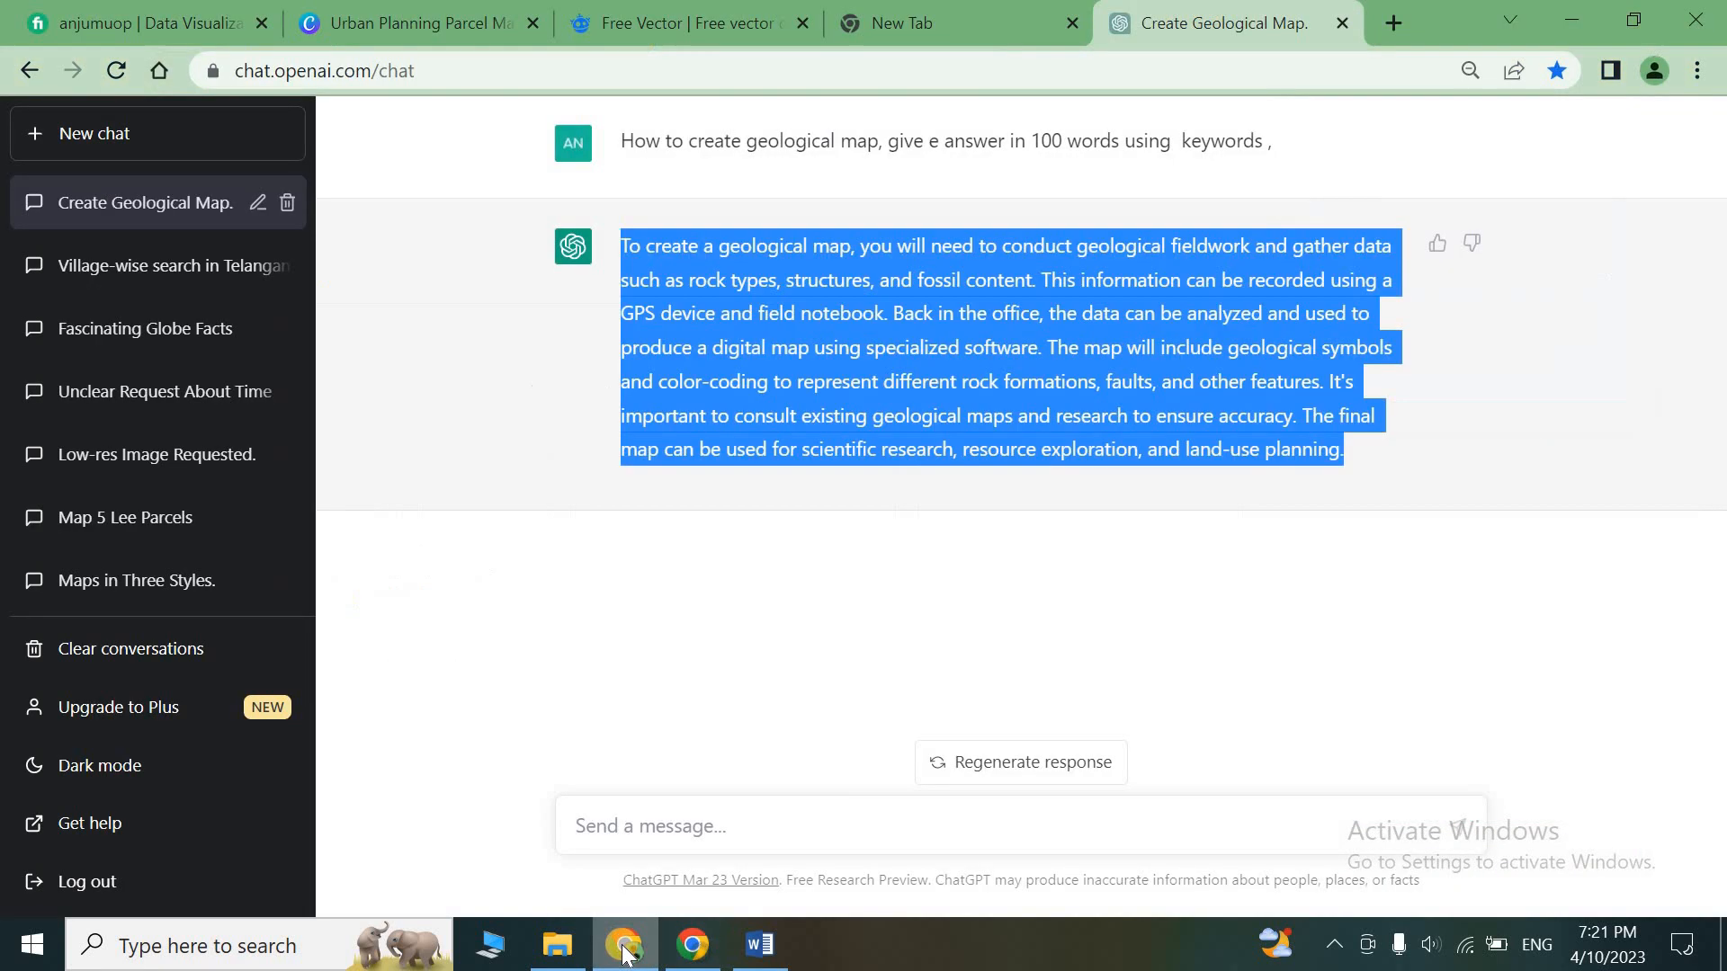
click(922, 11)
click(1342, 23)
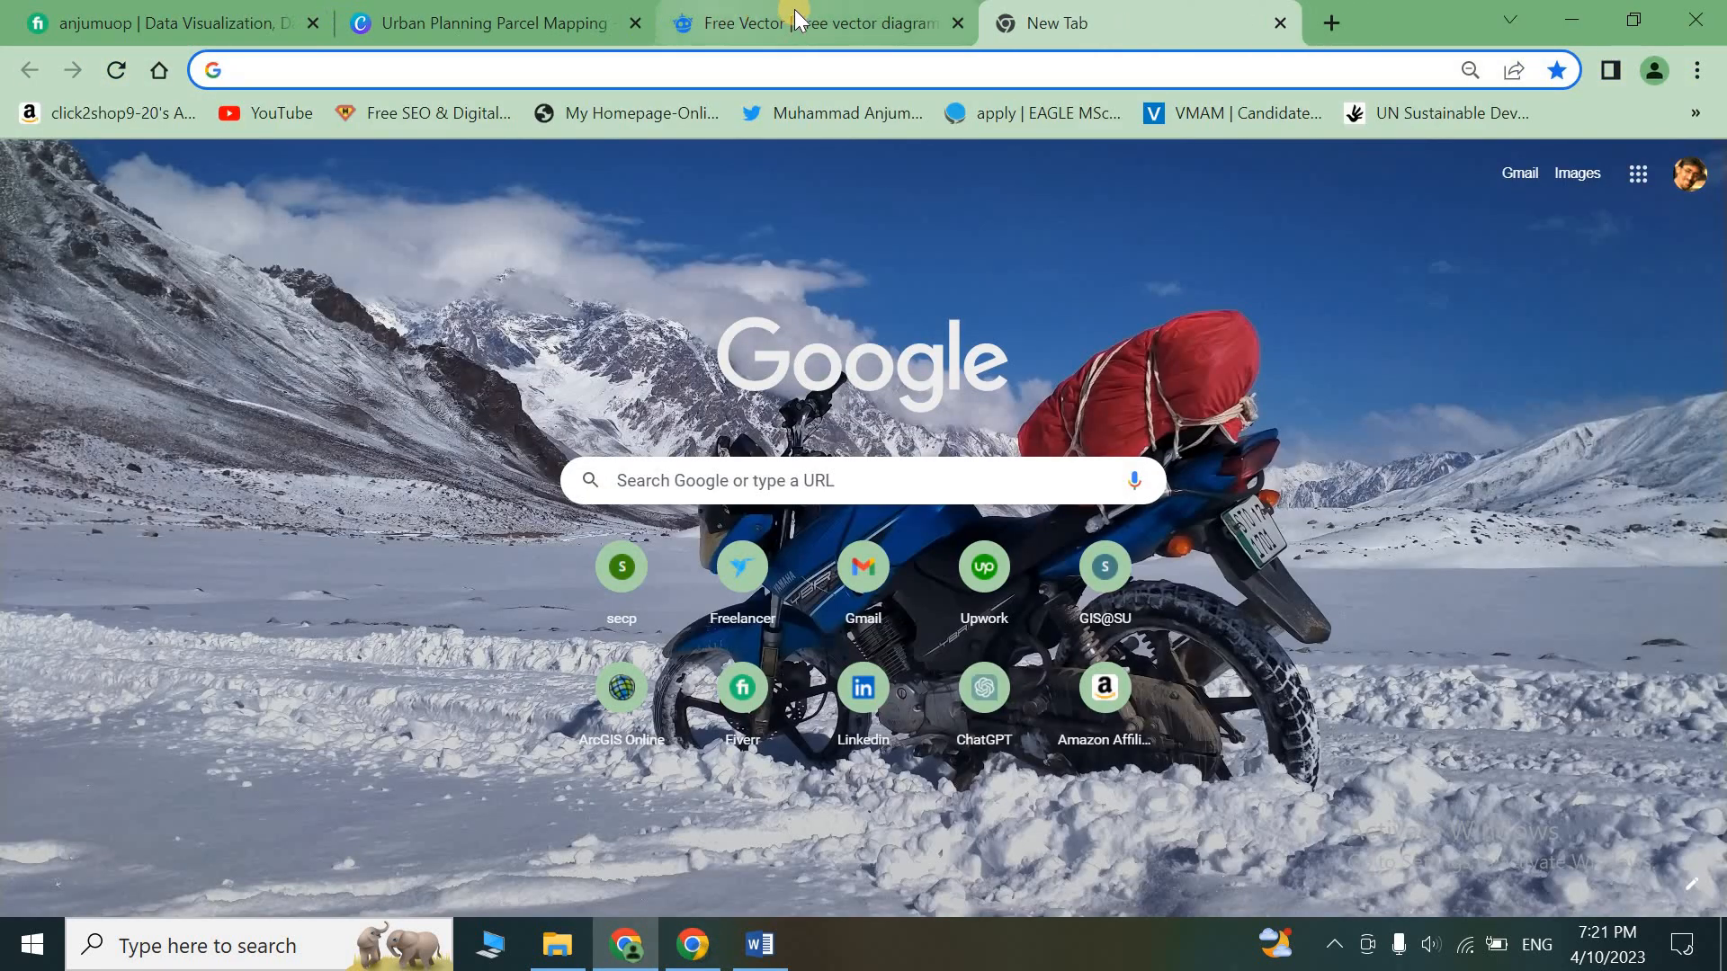
click(509, 11)
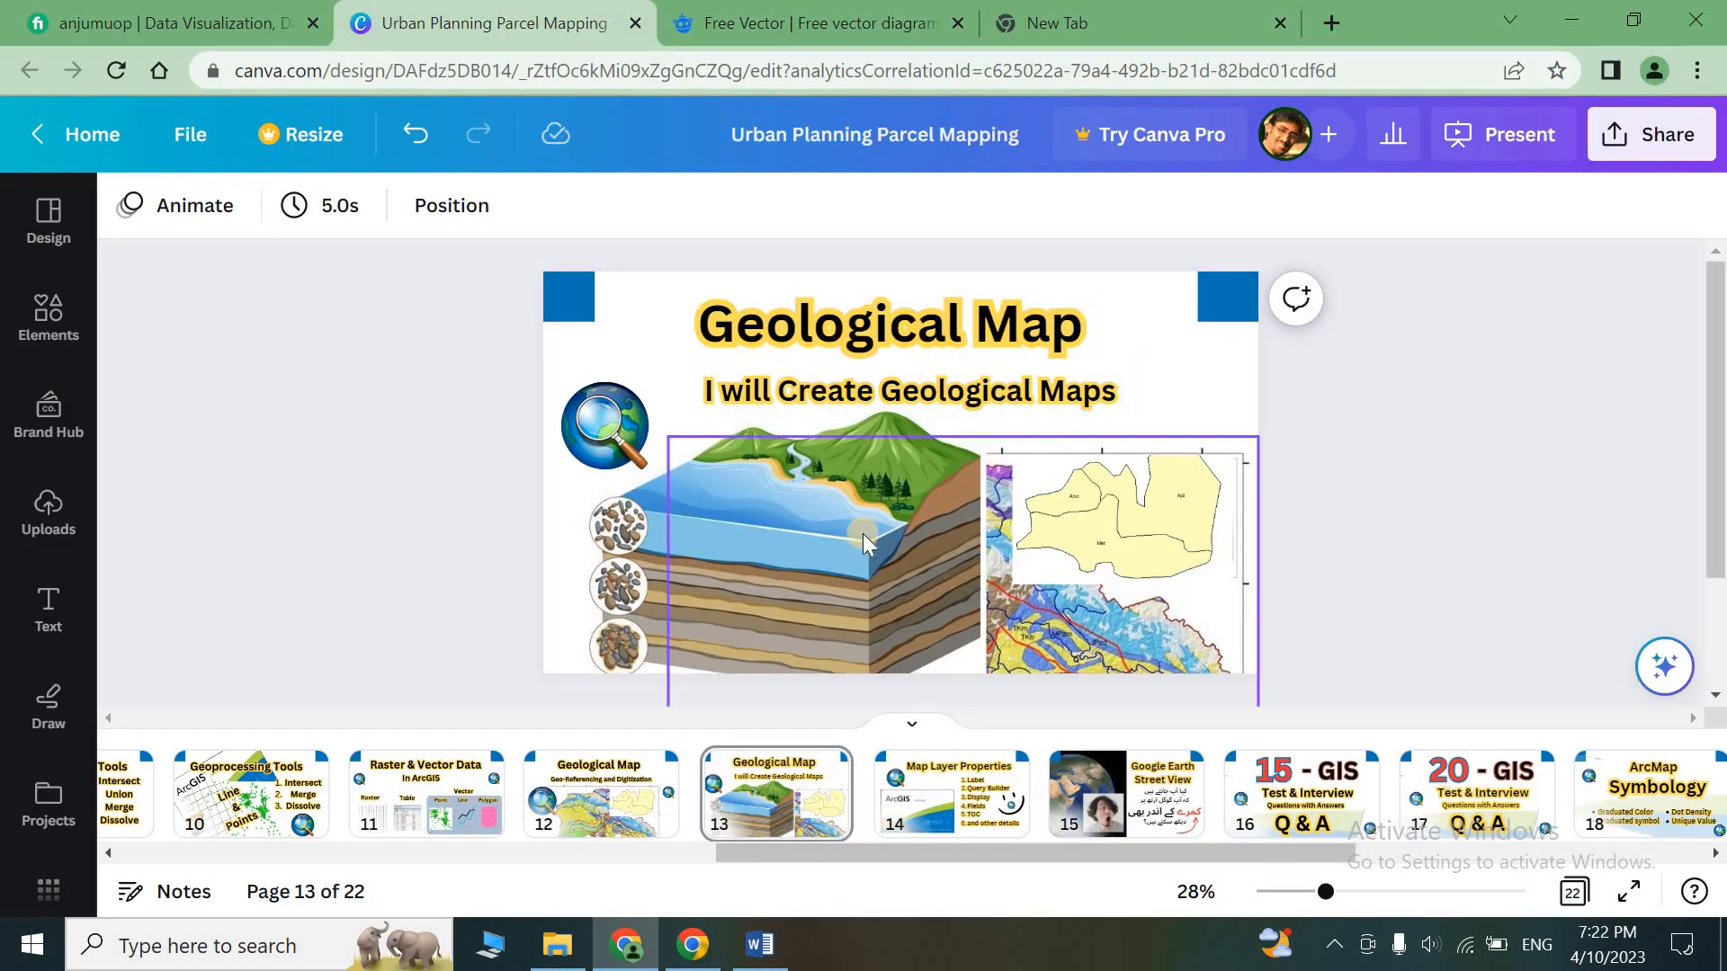
Step: Set the Canva download file type to JPG
click(1660, 134)
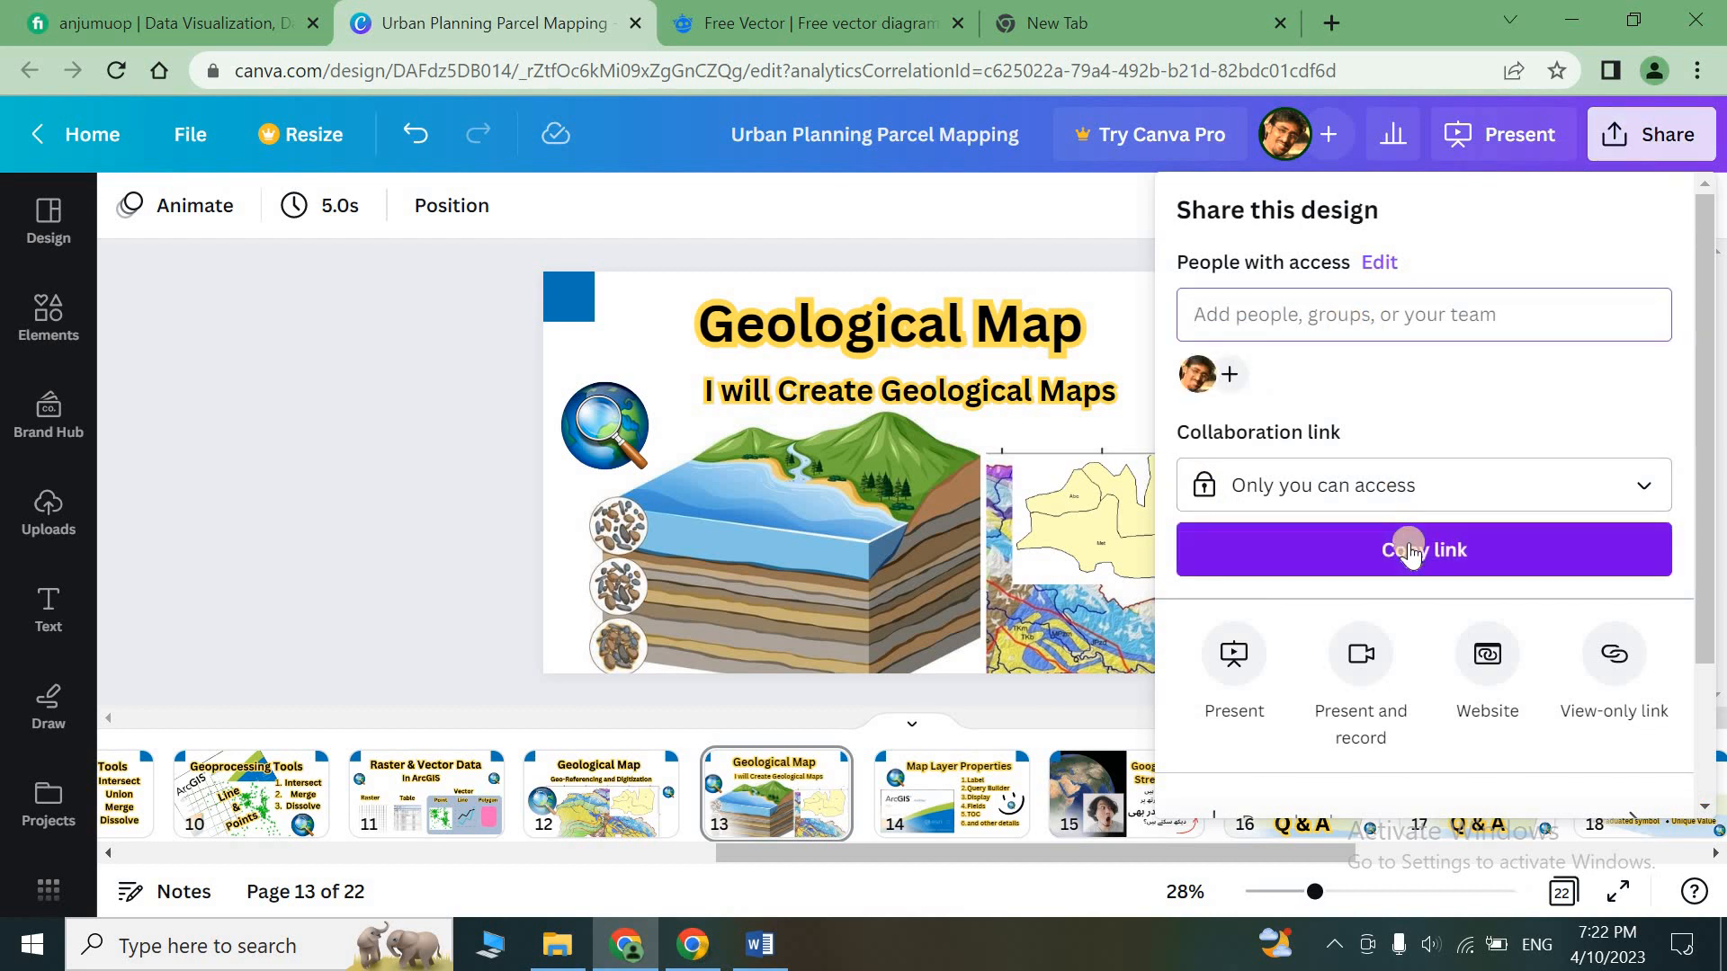
scroll(1308, 630, down, 2)
click(1309, 640)
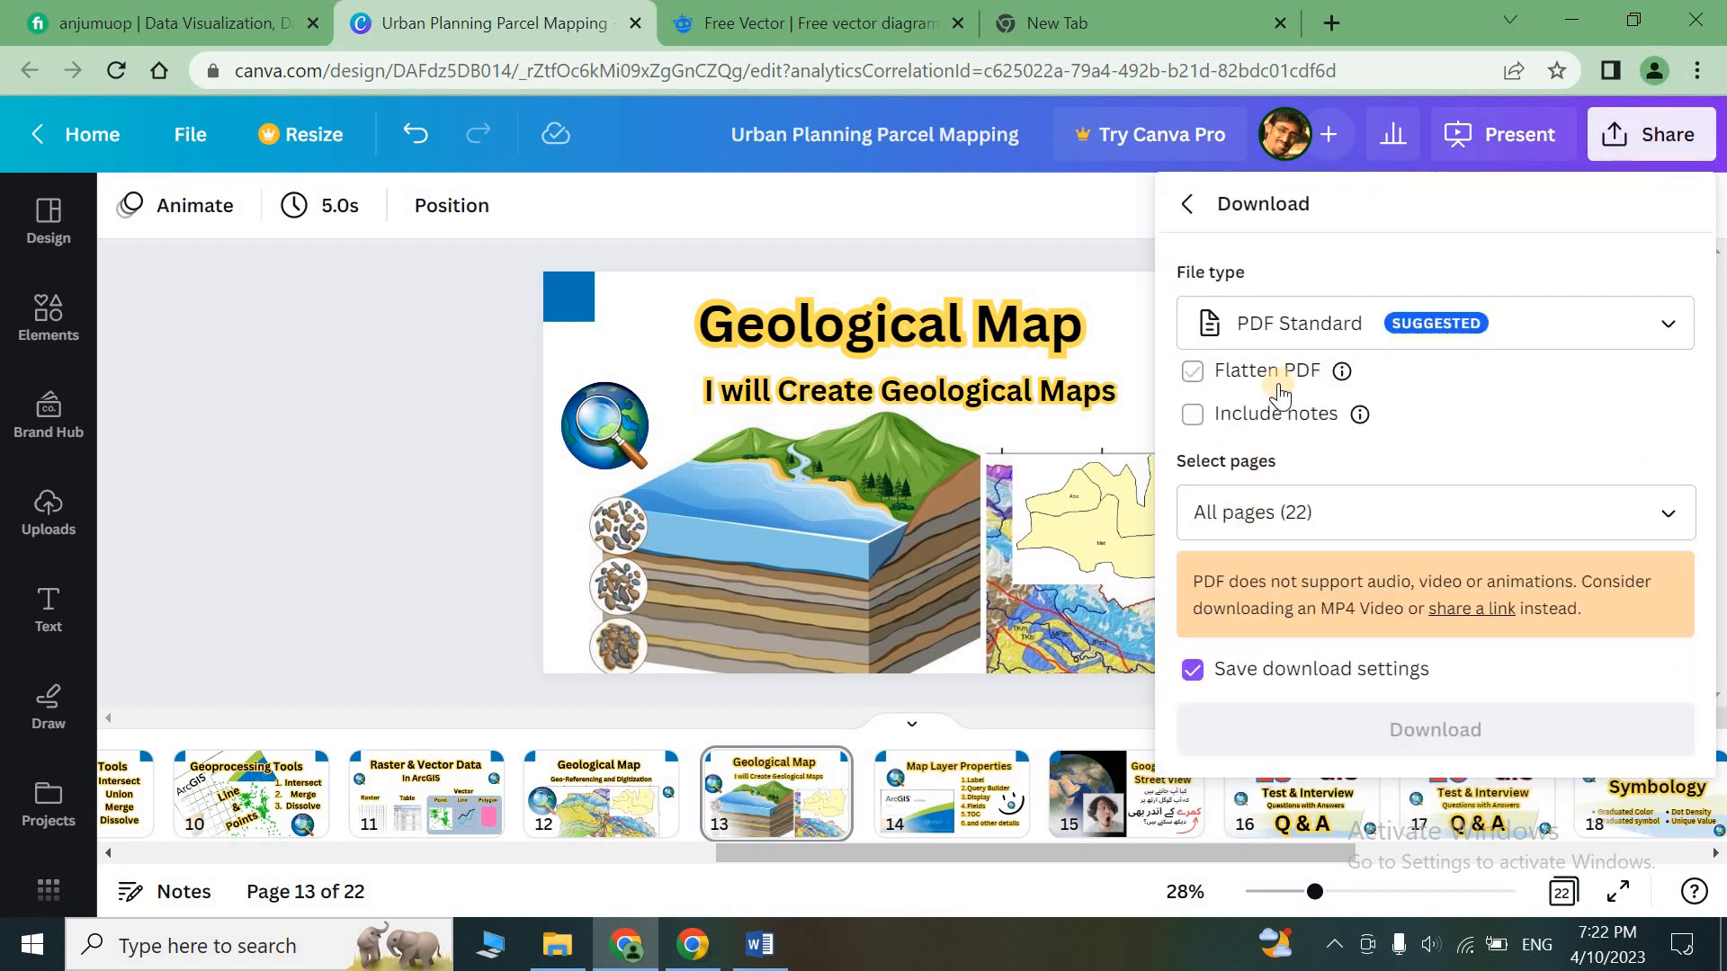
click(1304, 326)
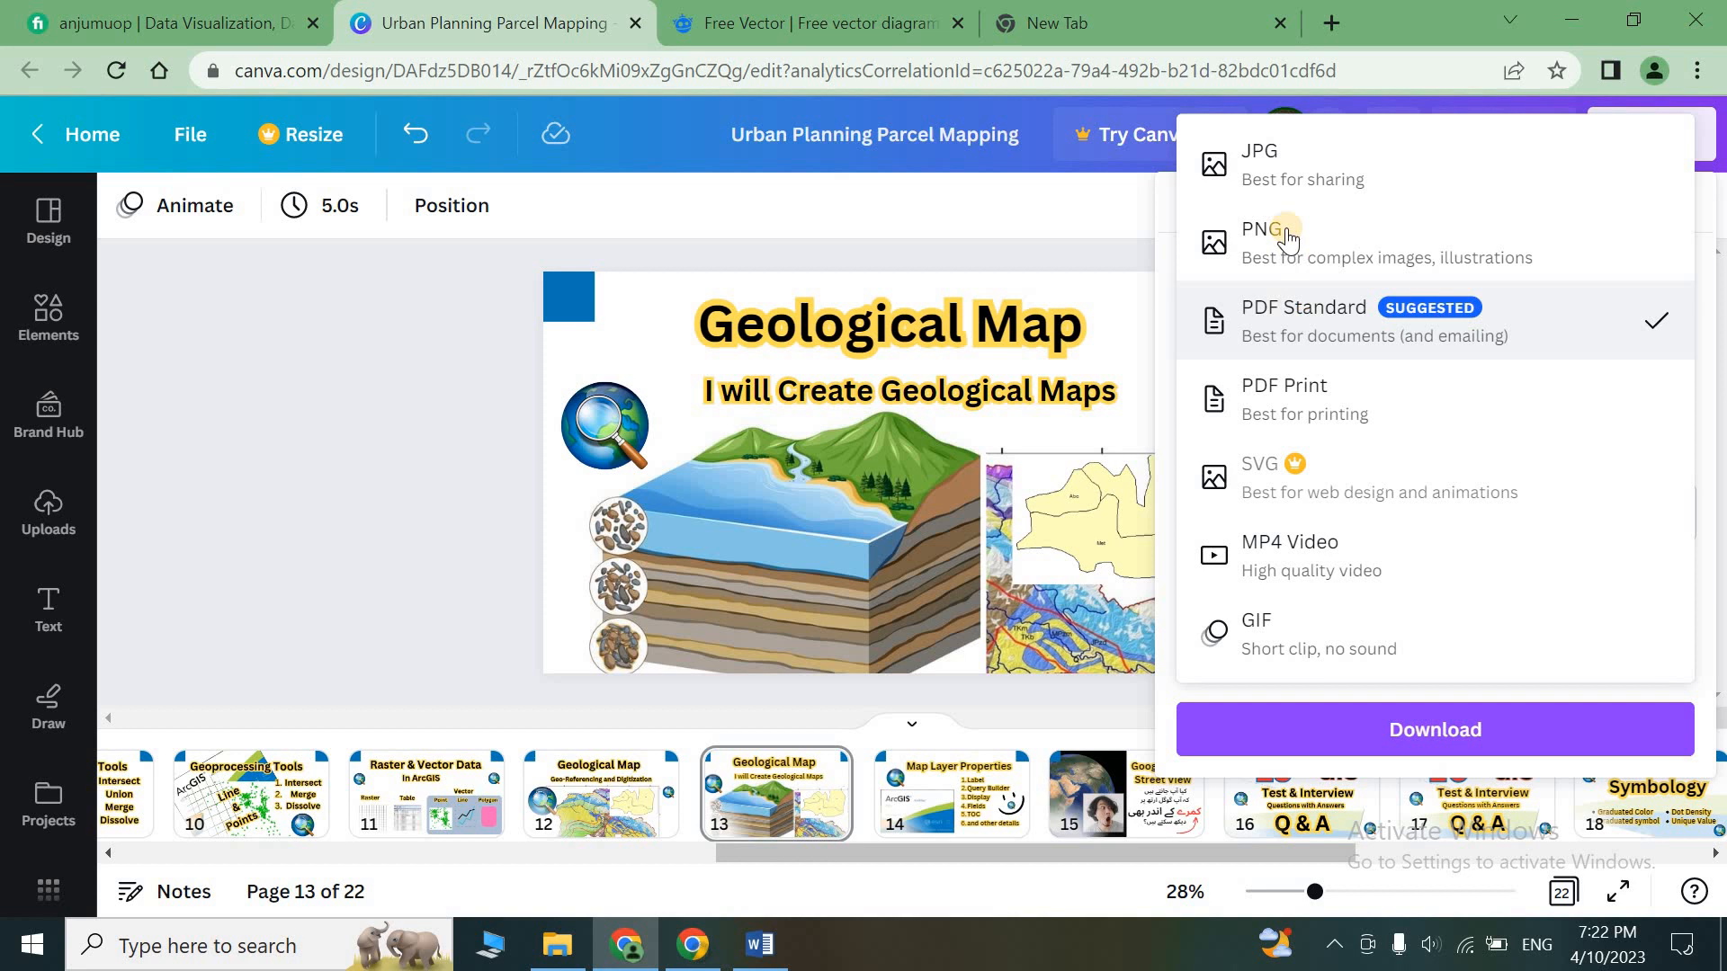
click(1275, 146)
scroll(1338, 514, down, 2)
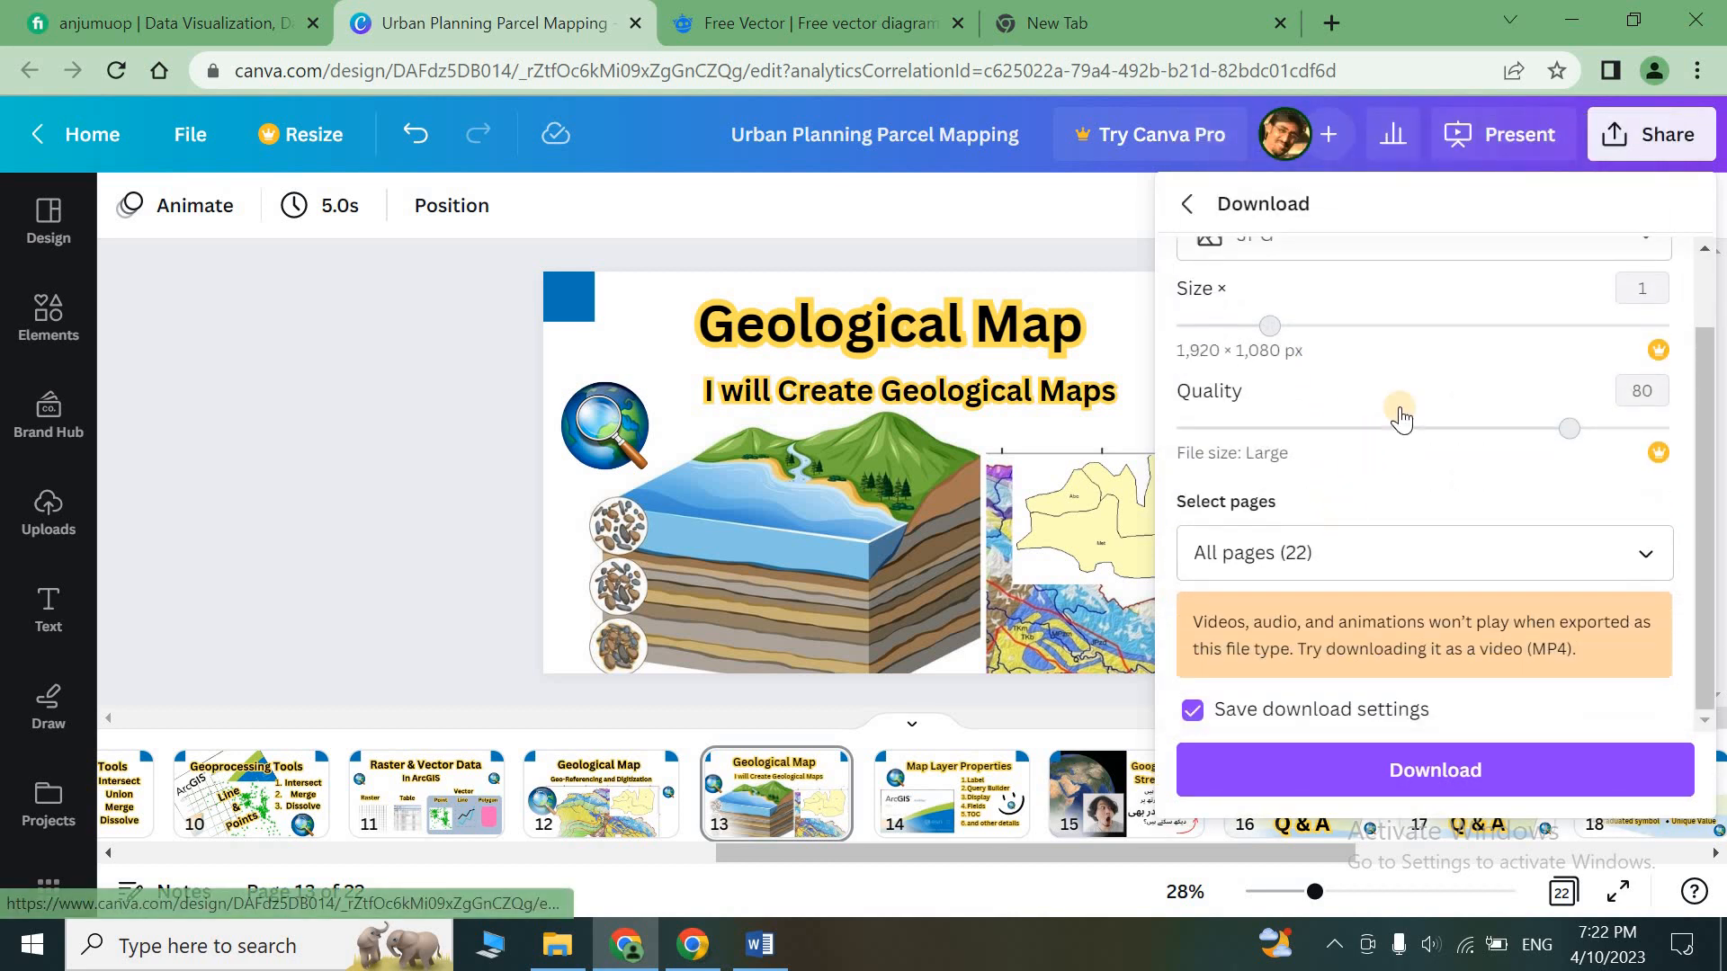
scroll(1439, 387, up, 2)
scroll(1408, 540, down, 2)
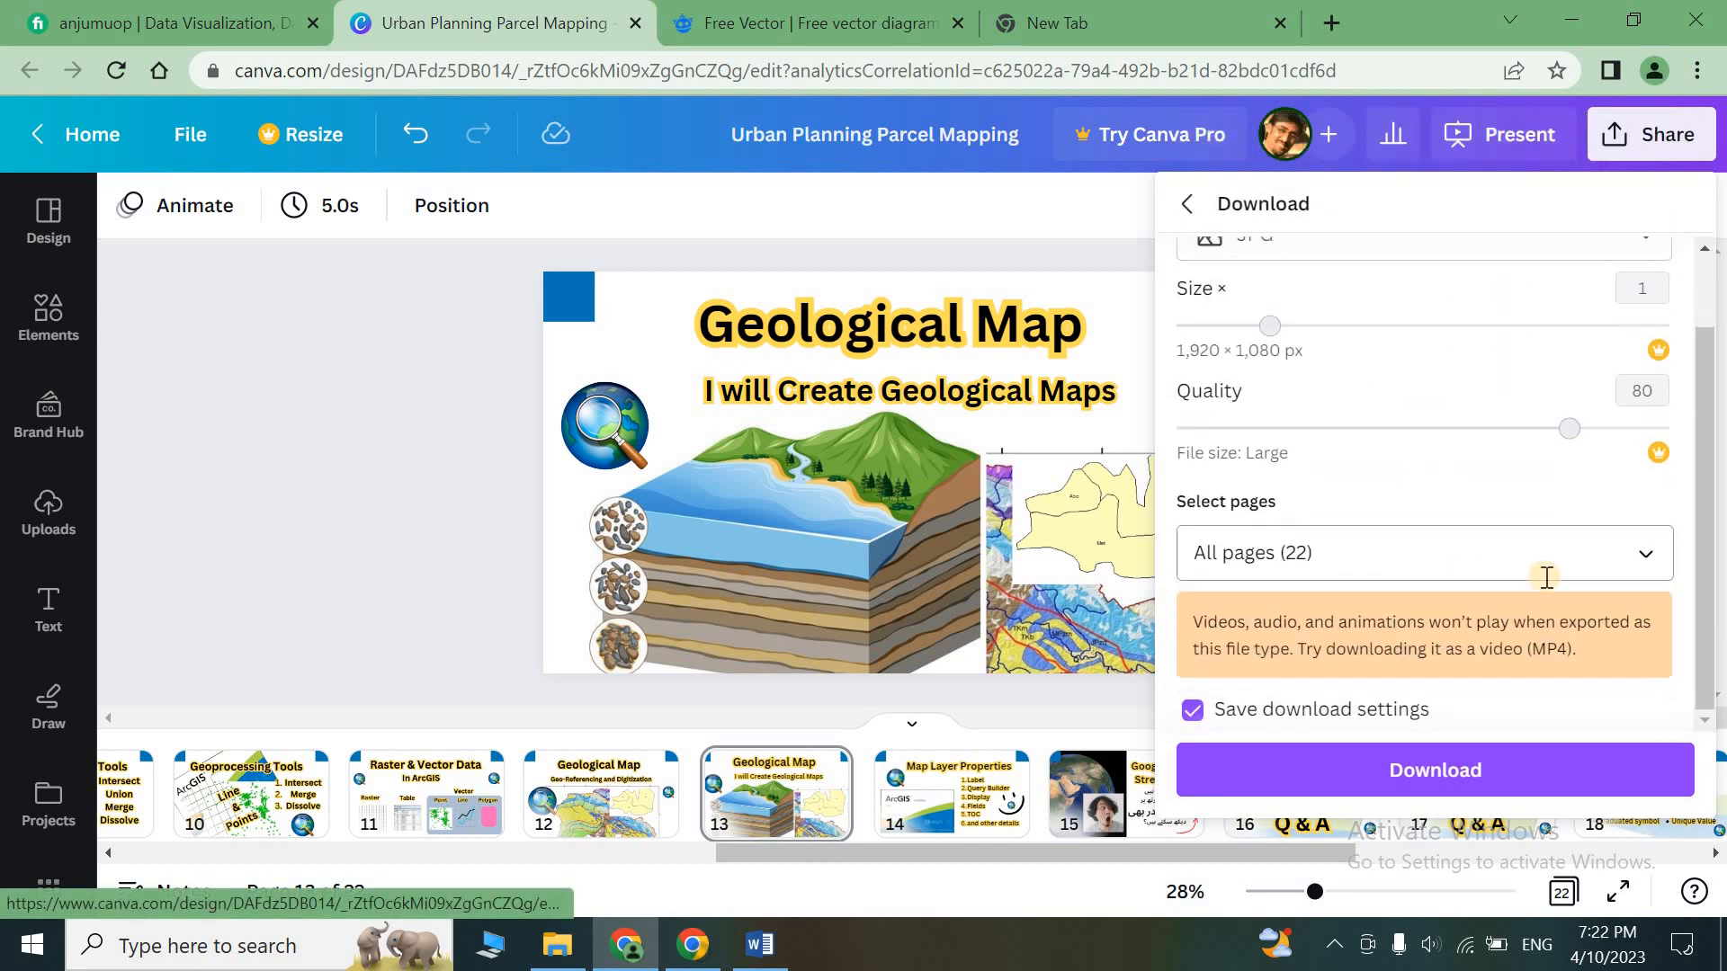
Step: Restrict the export to the current page, Page 13, and start the download
click(1600, 555)
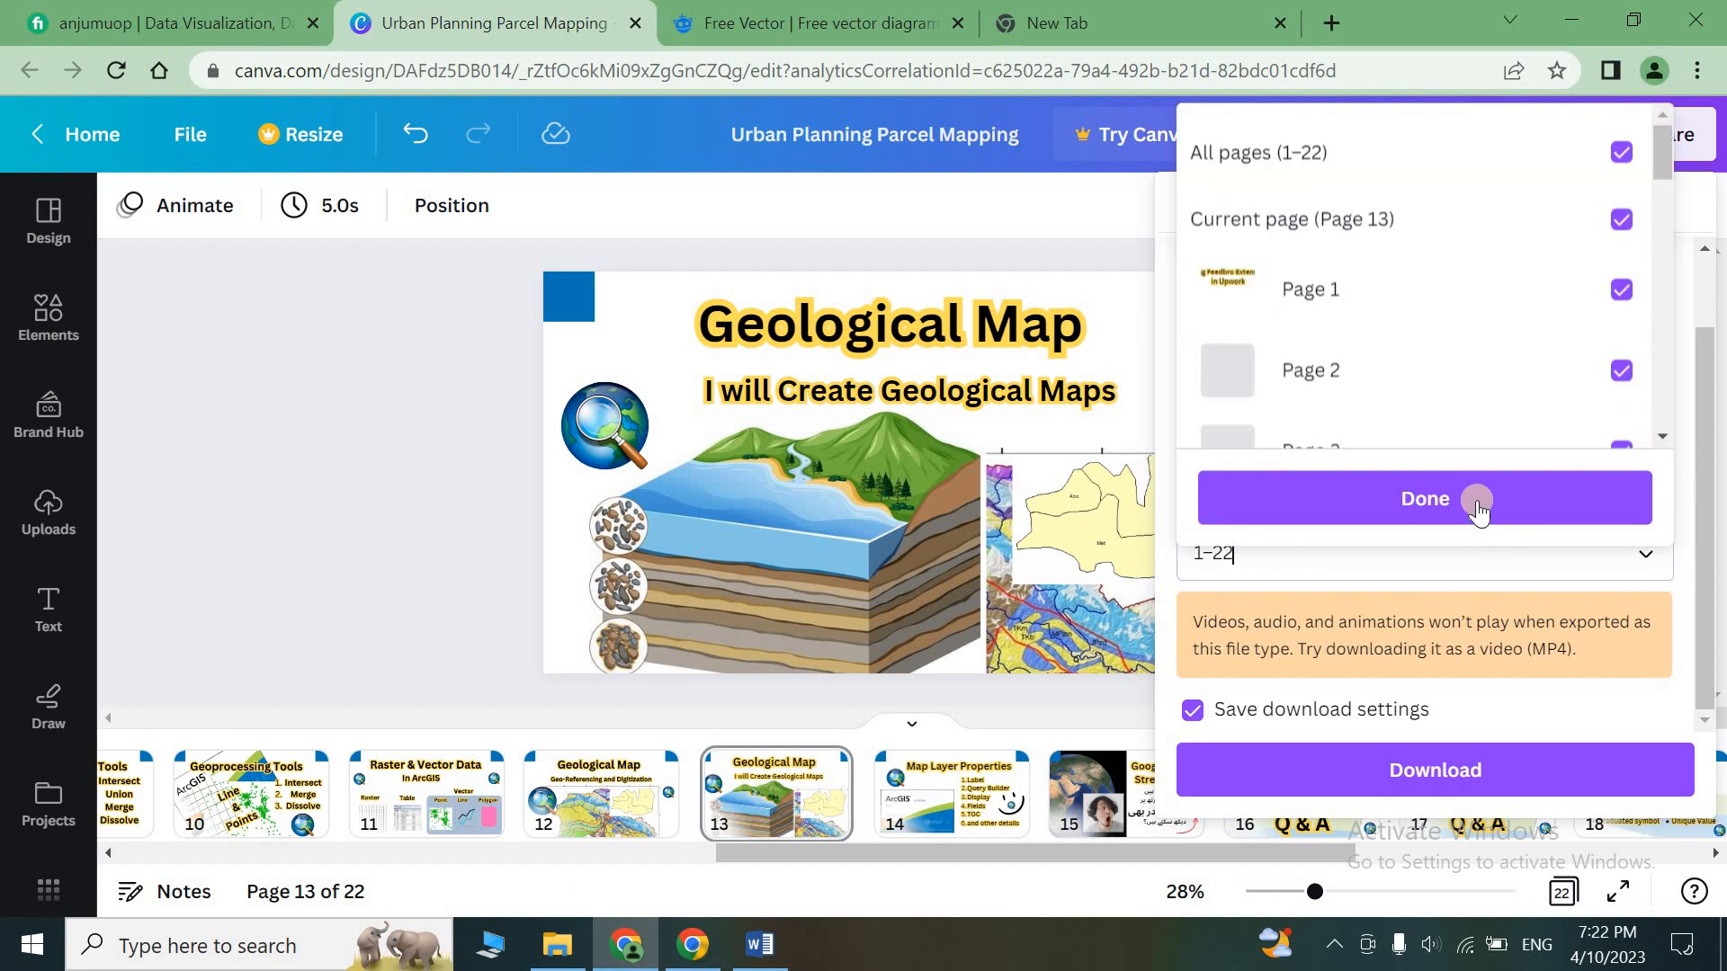
click(1620, 152)
click(1621, 220)
click(1389, 555)
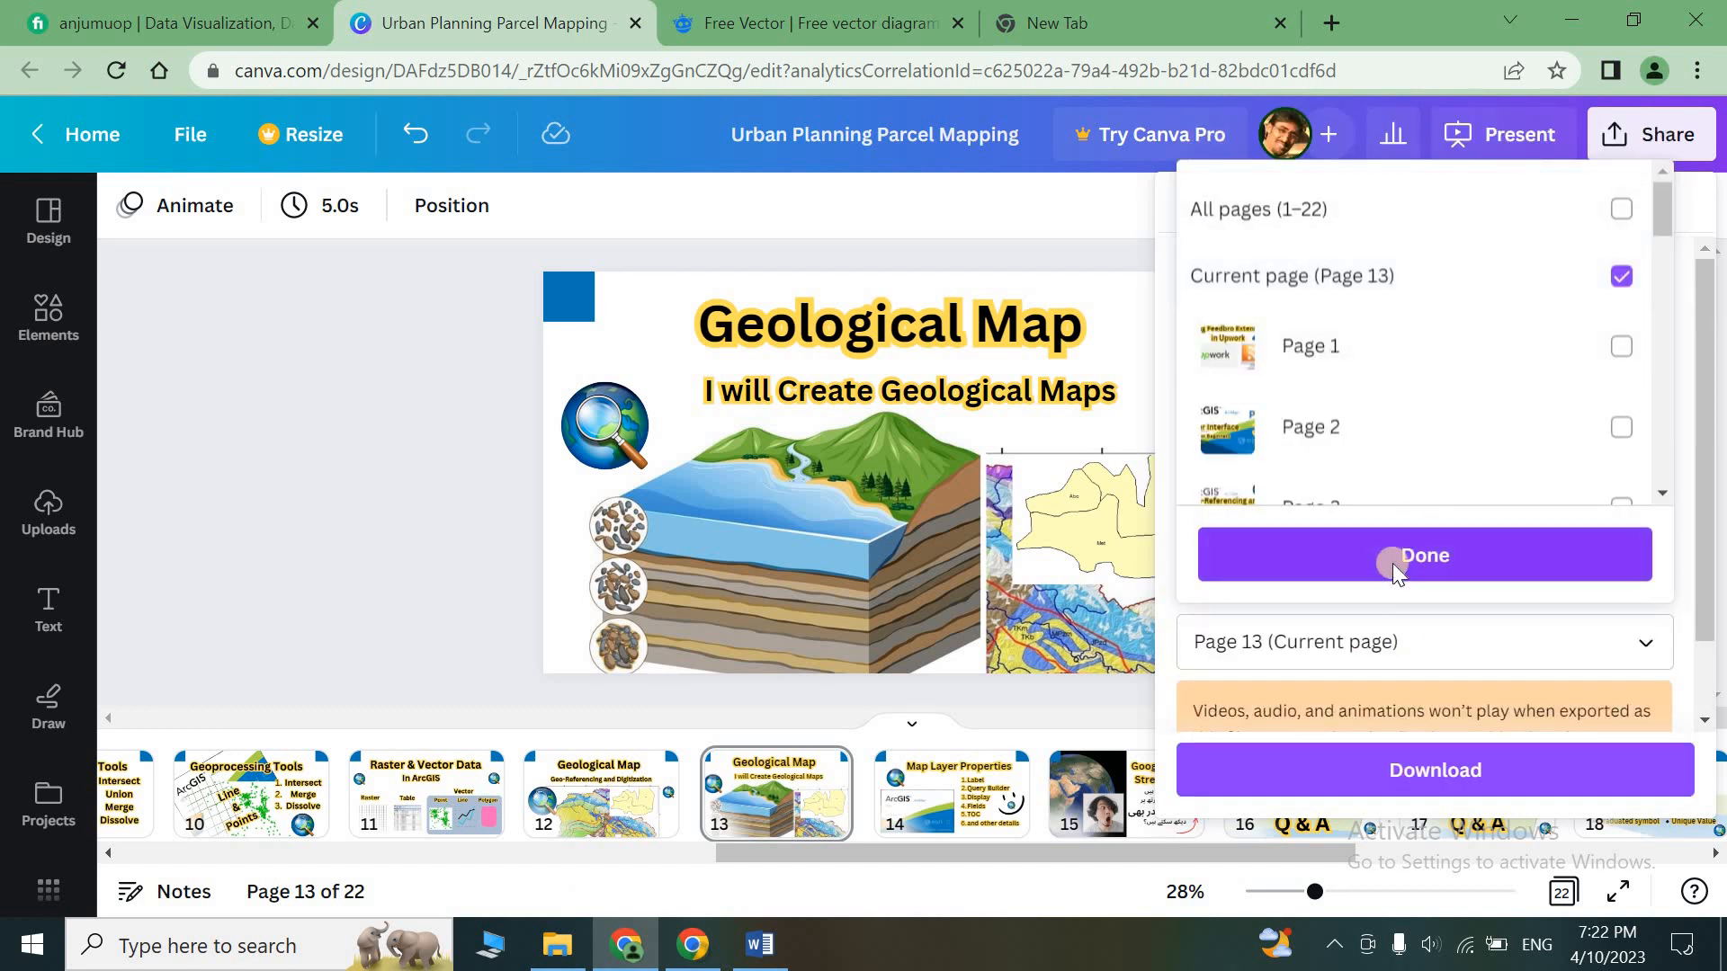
click(1386, 770)
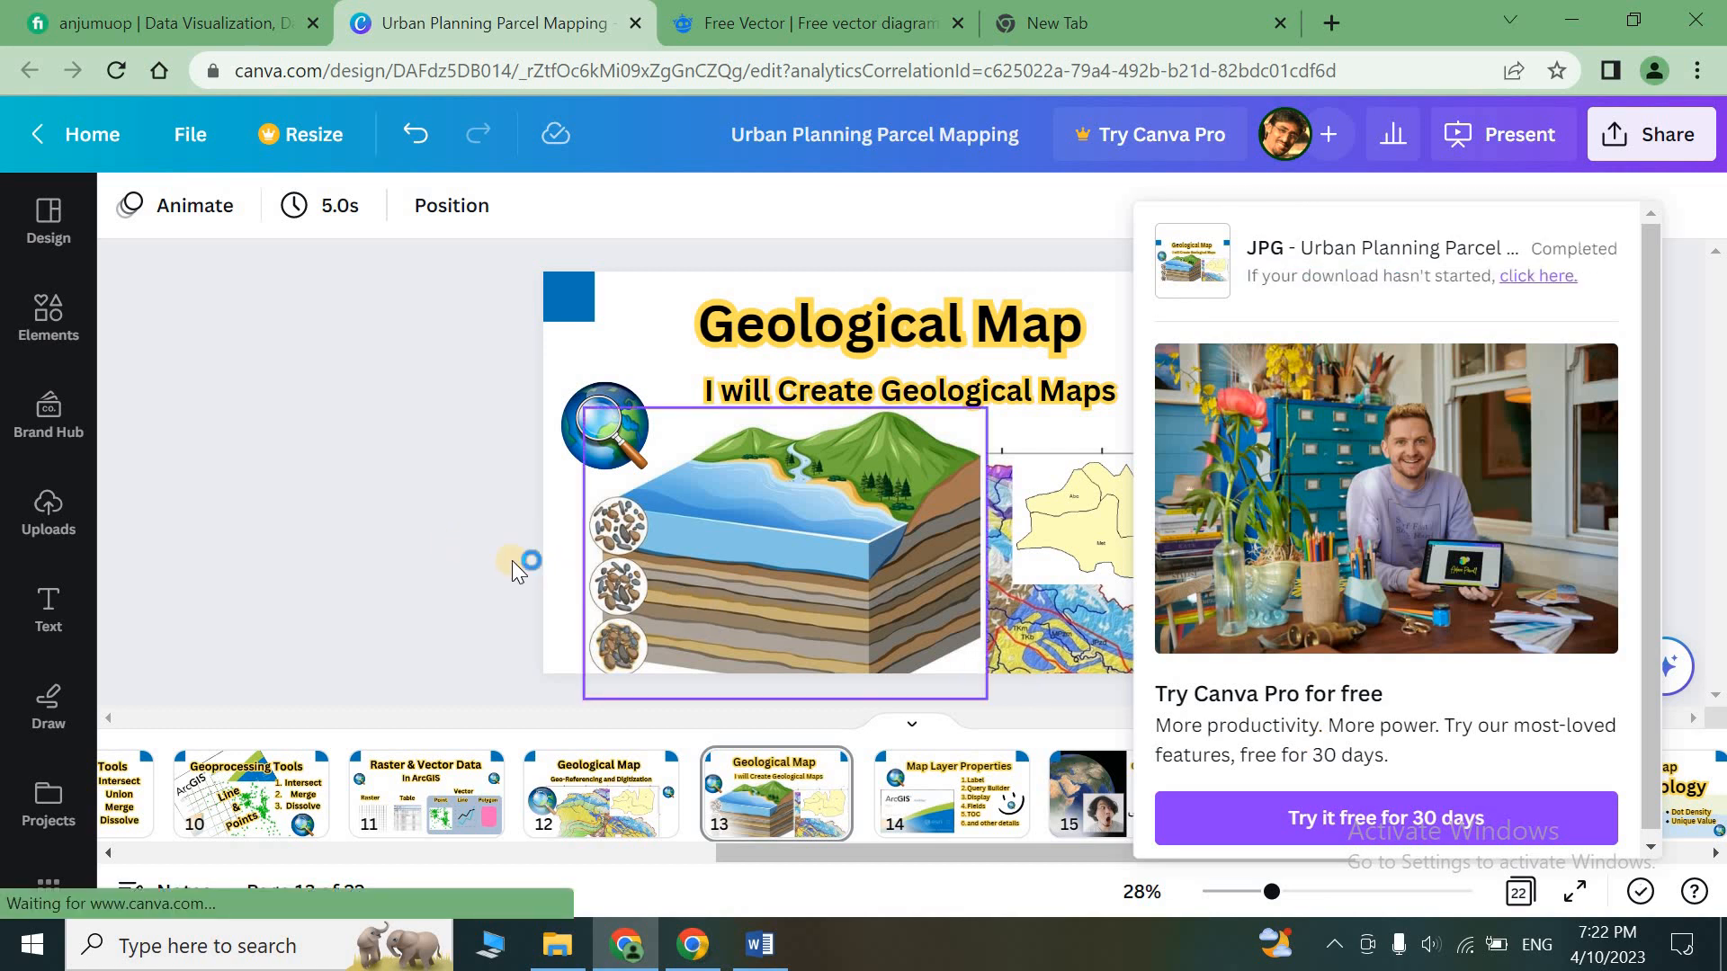
scroll(193, 320, up, 1)
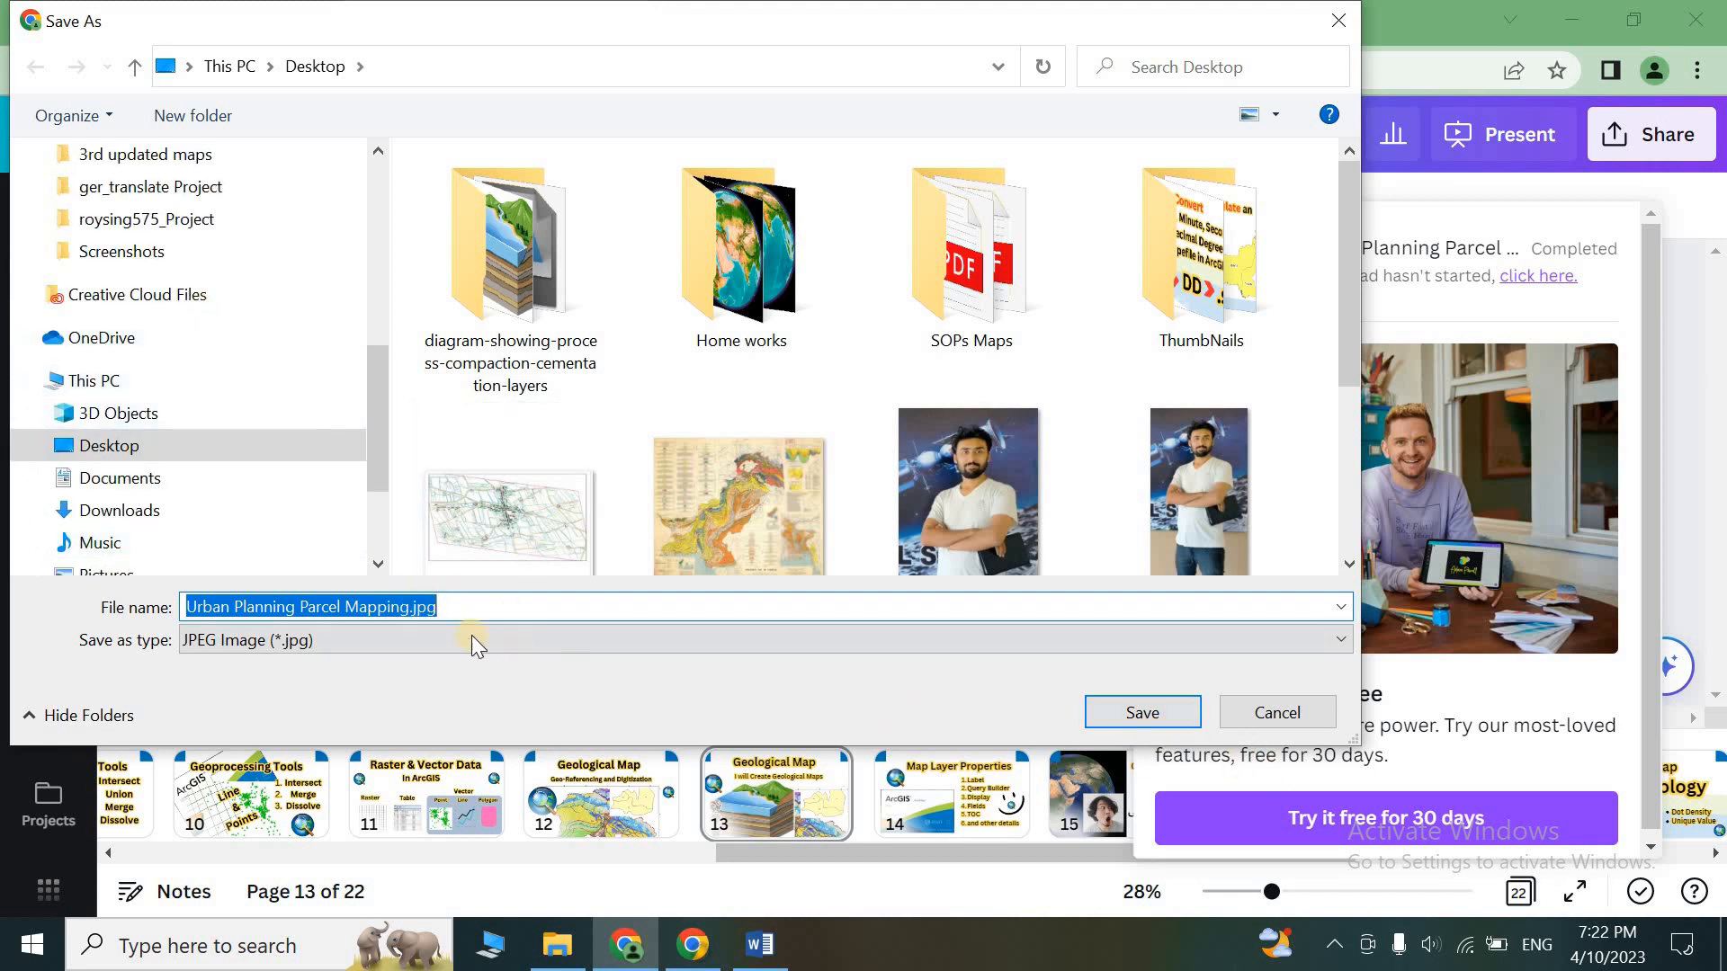
Step: Rename the exported image to 'geological Mapping.jpg' and save it to the Desktop
click(408, 607)
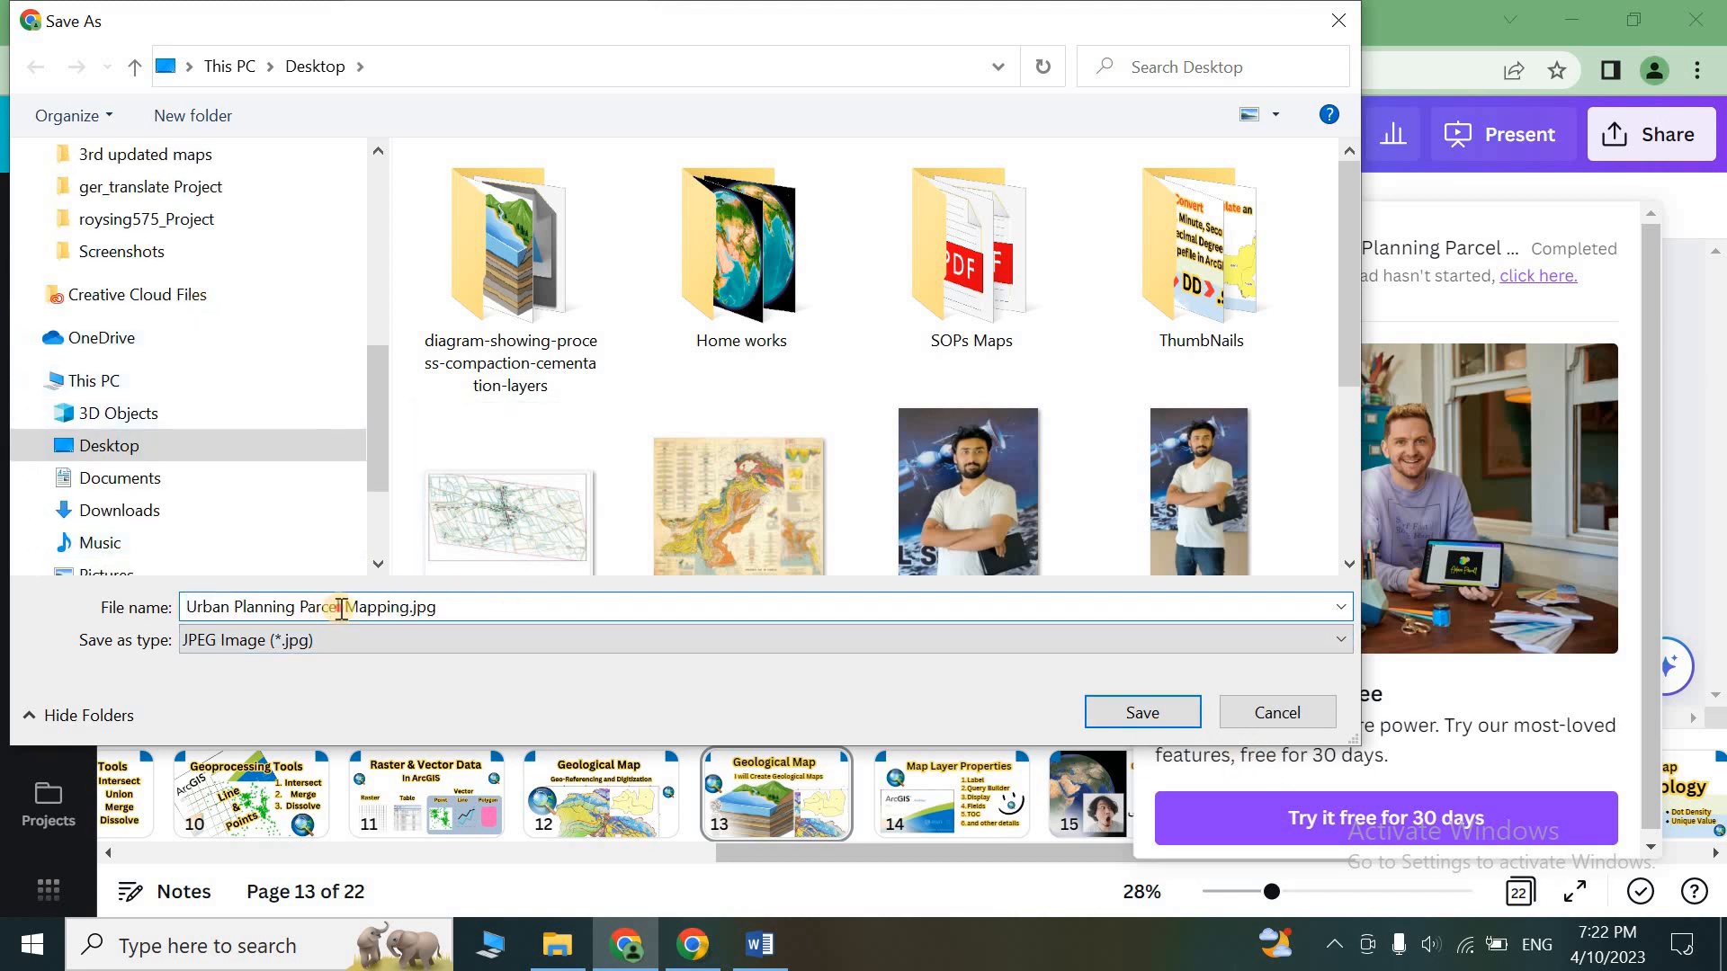
drag(342, 609, 106, 575)
text(ge)
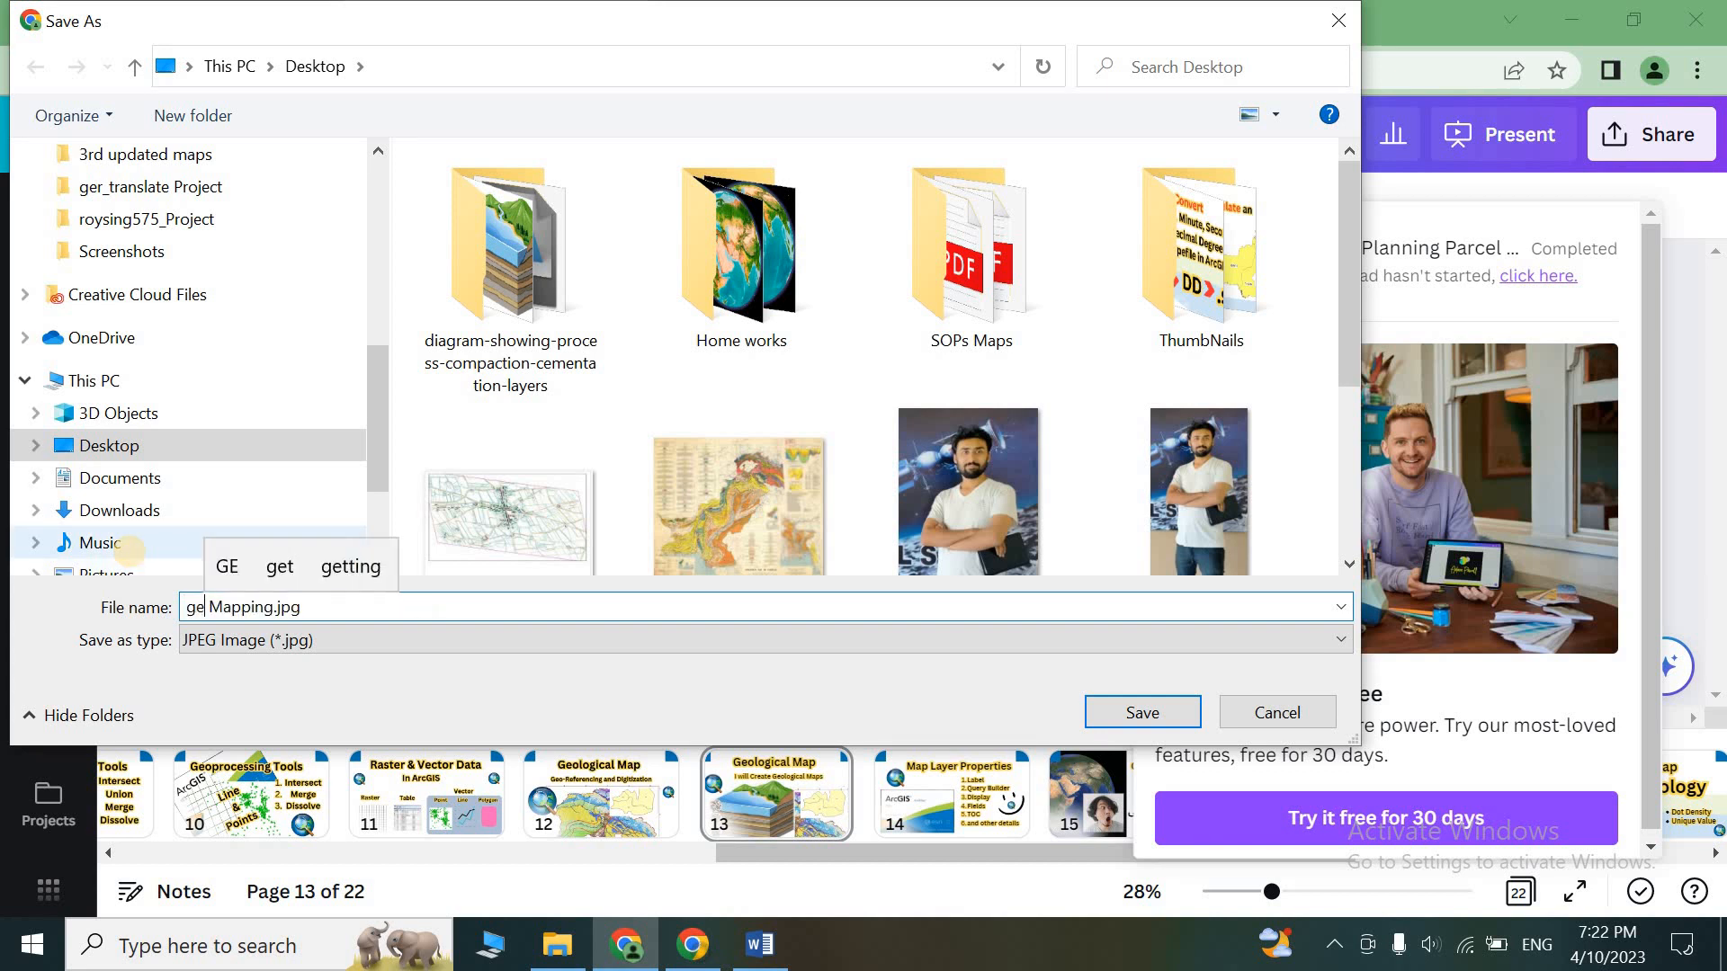
text(ology)
key(BackSpace)
text(i)
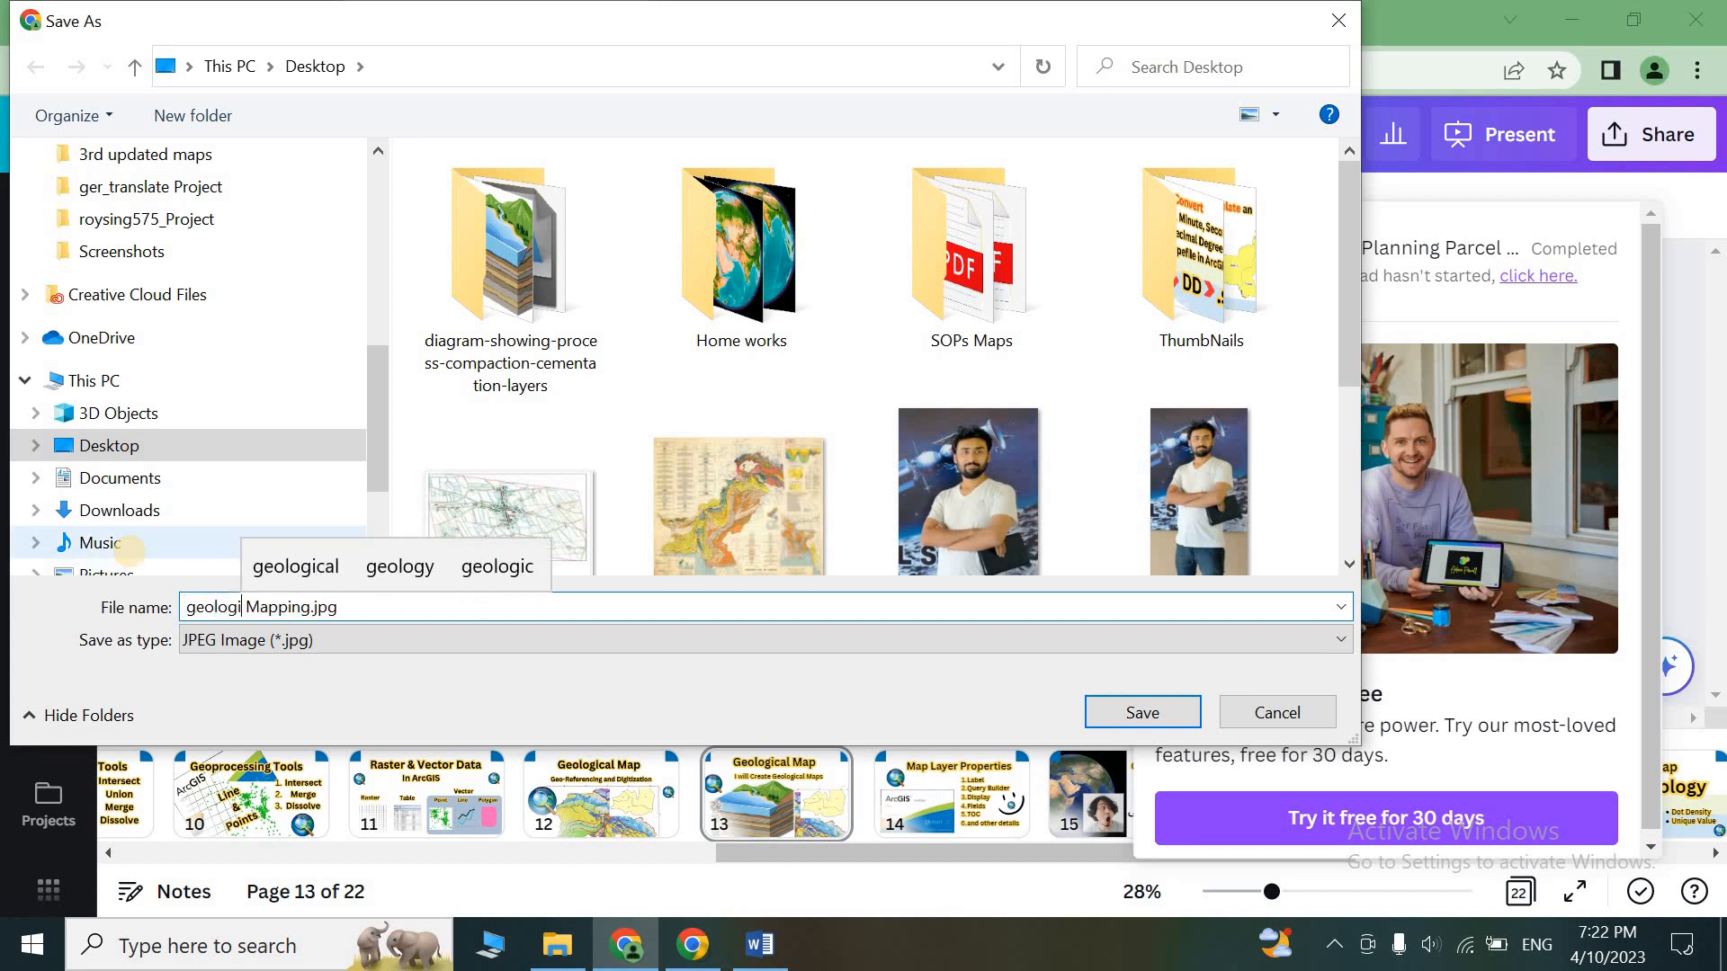
text(cal)
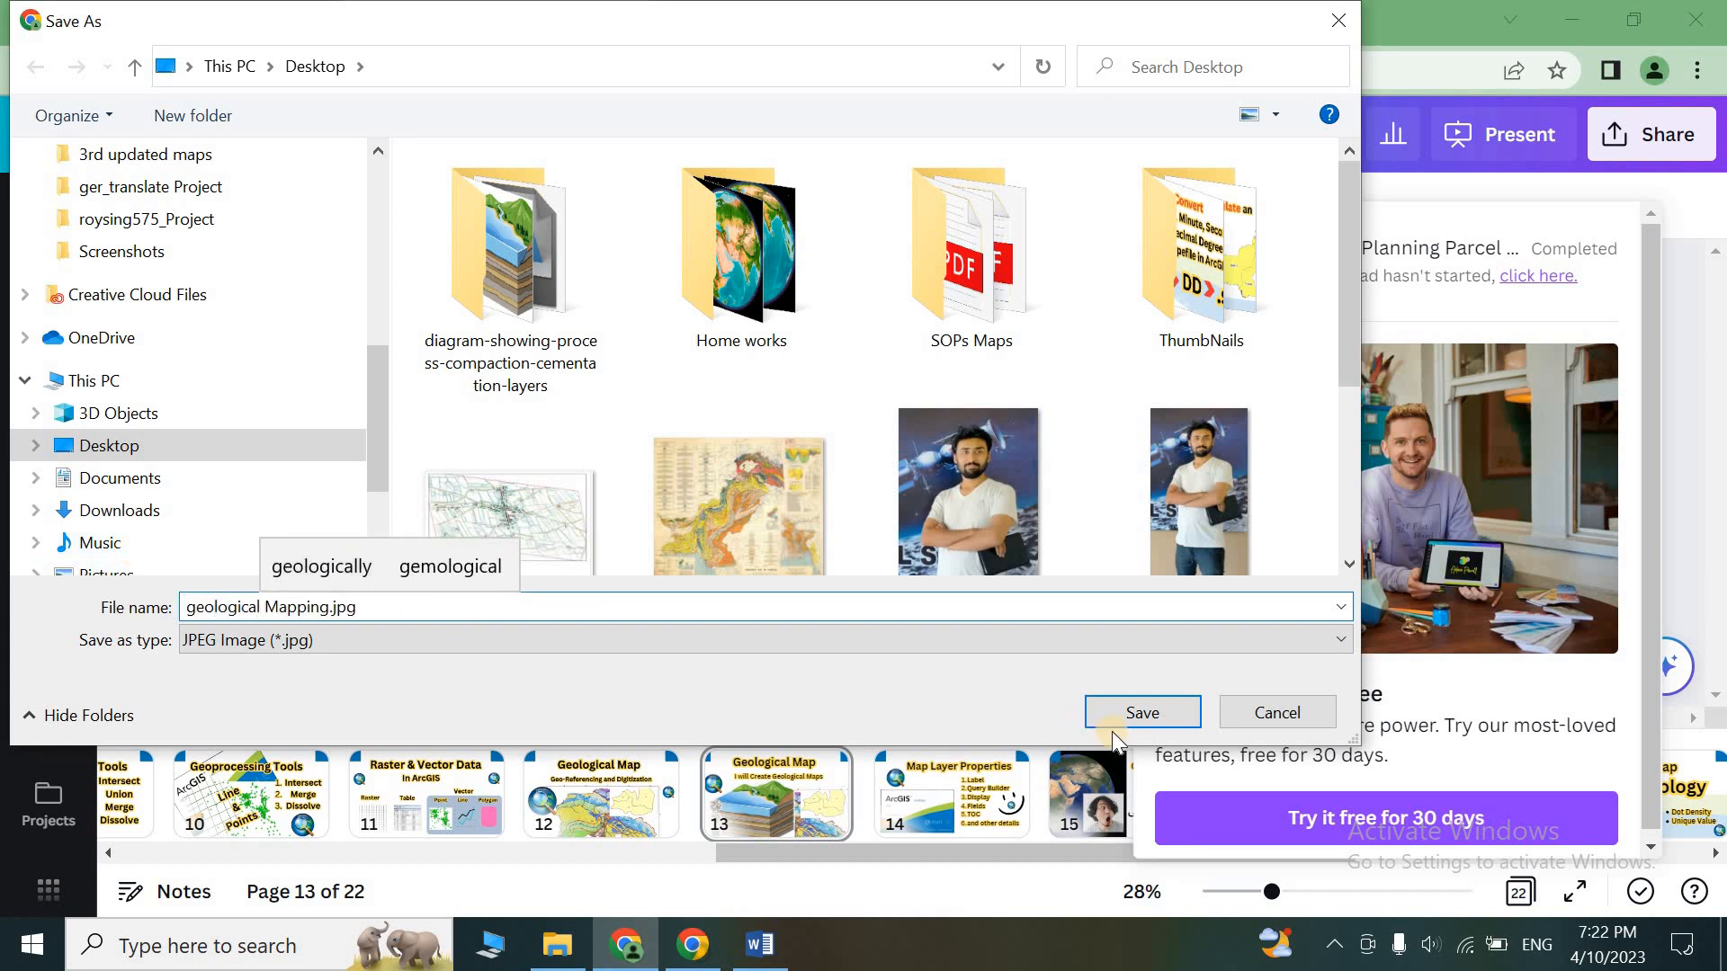
click(1141, 710)
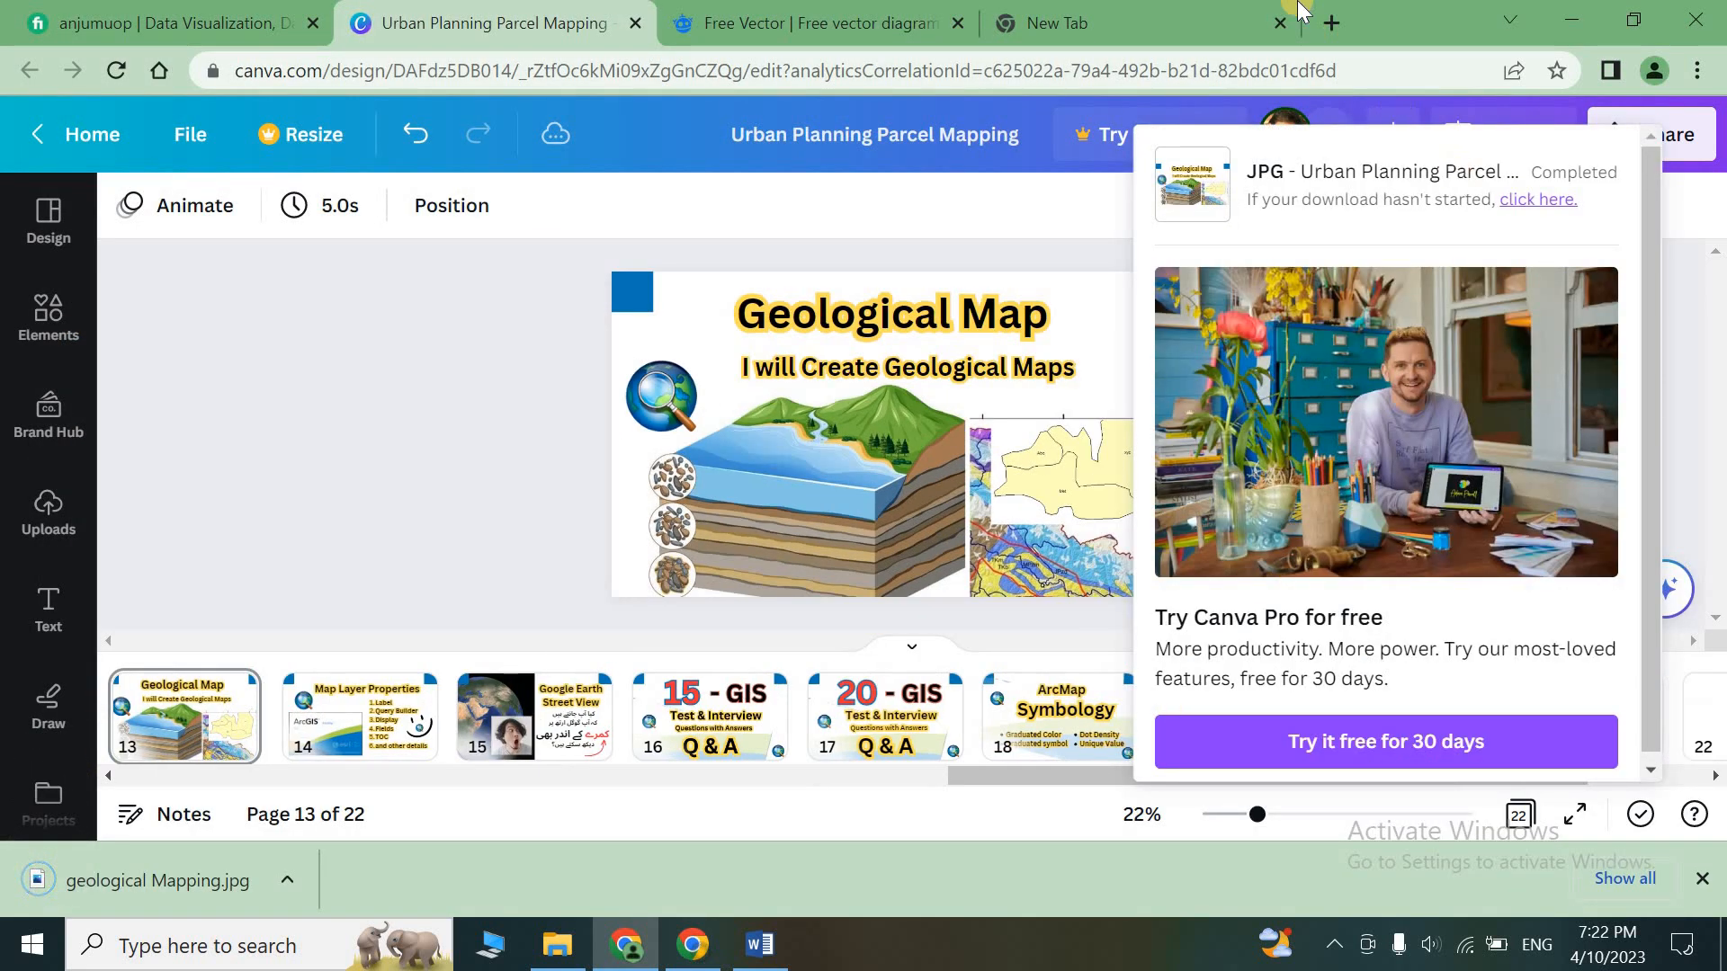
Step: Upload geological Mapping.jpg from the Desktop as the gig's primary gallery image
click(693, 944)
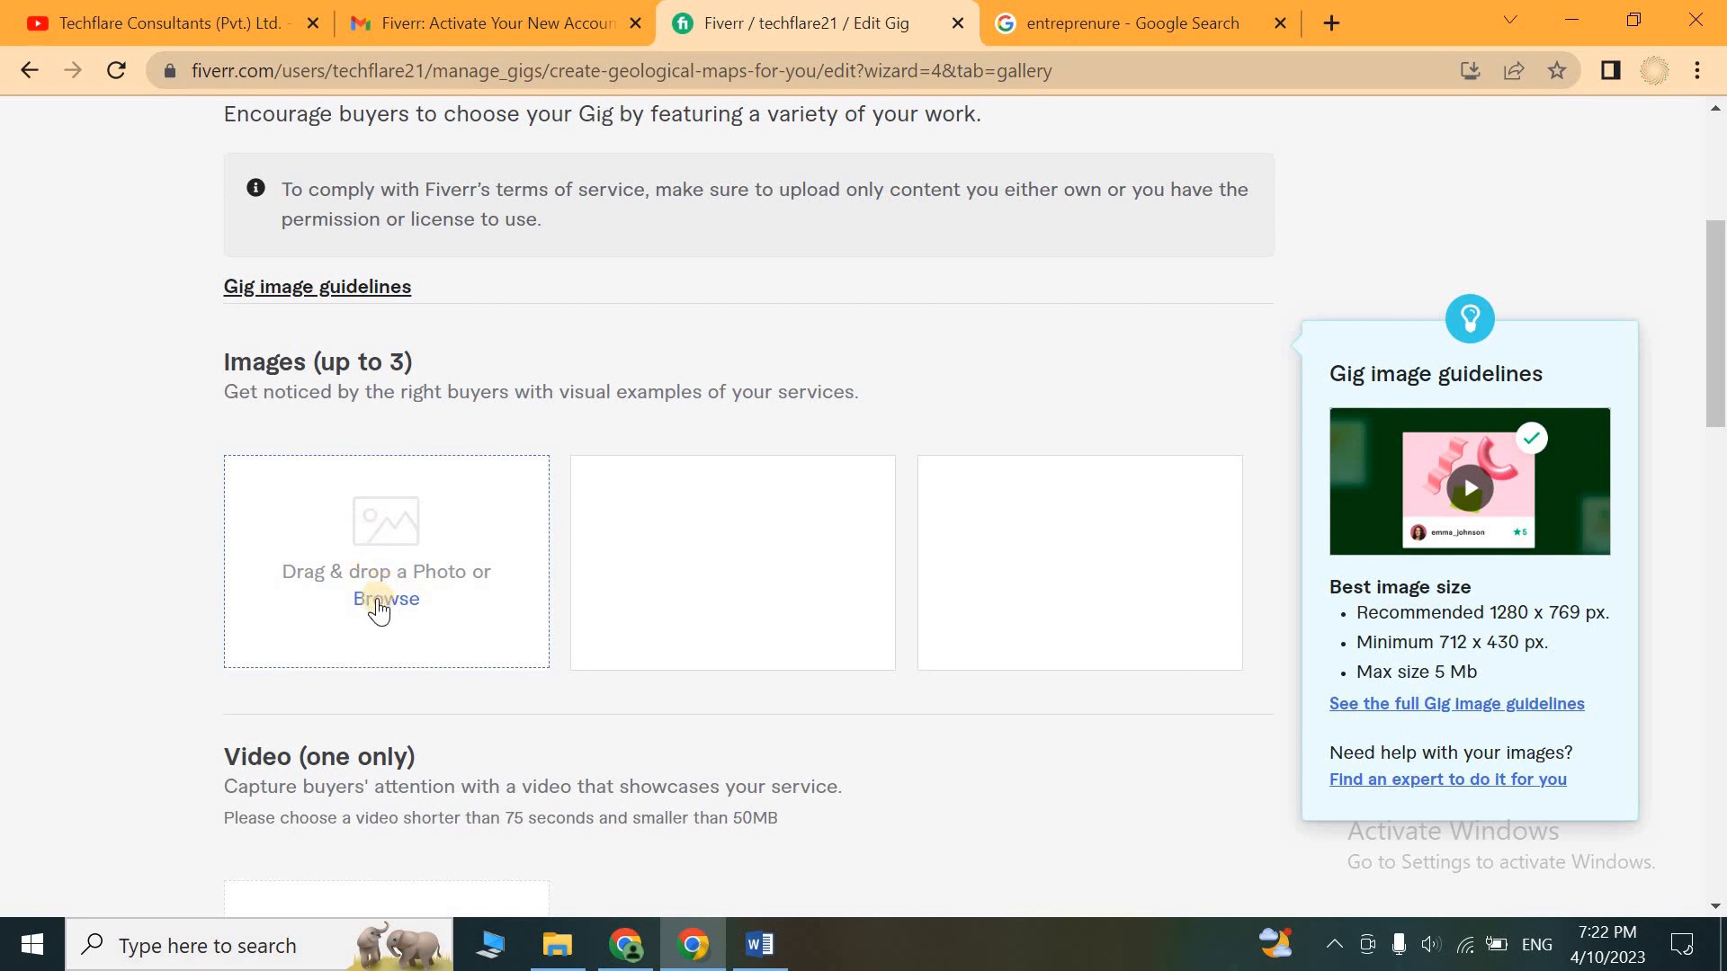
click(382, 601)
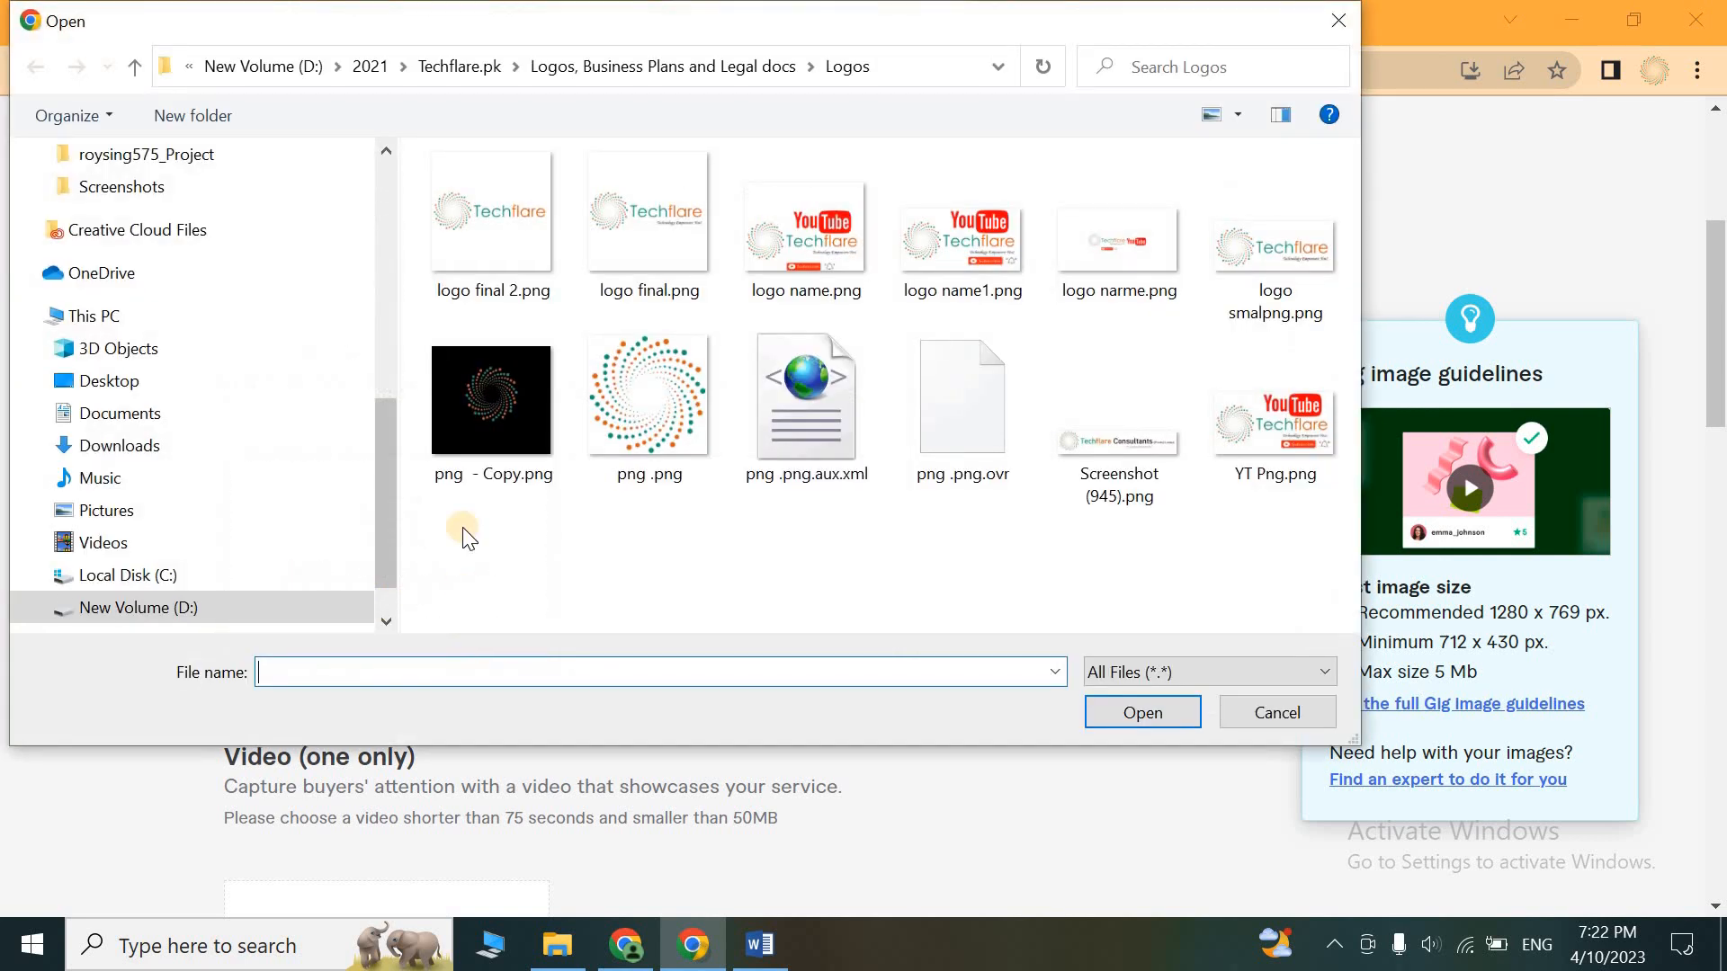
scroll(255, 363, up, 3)
scroll(255, 362, up, 3)
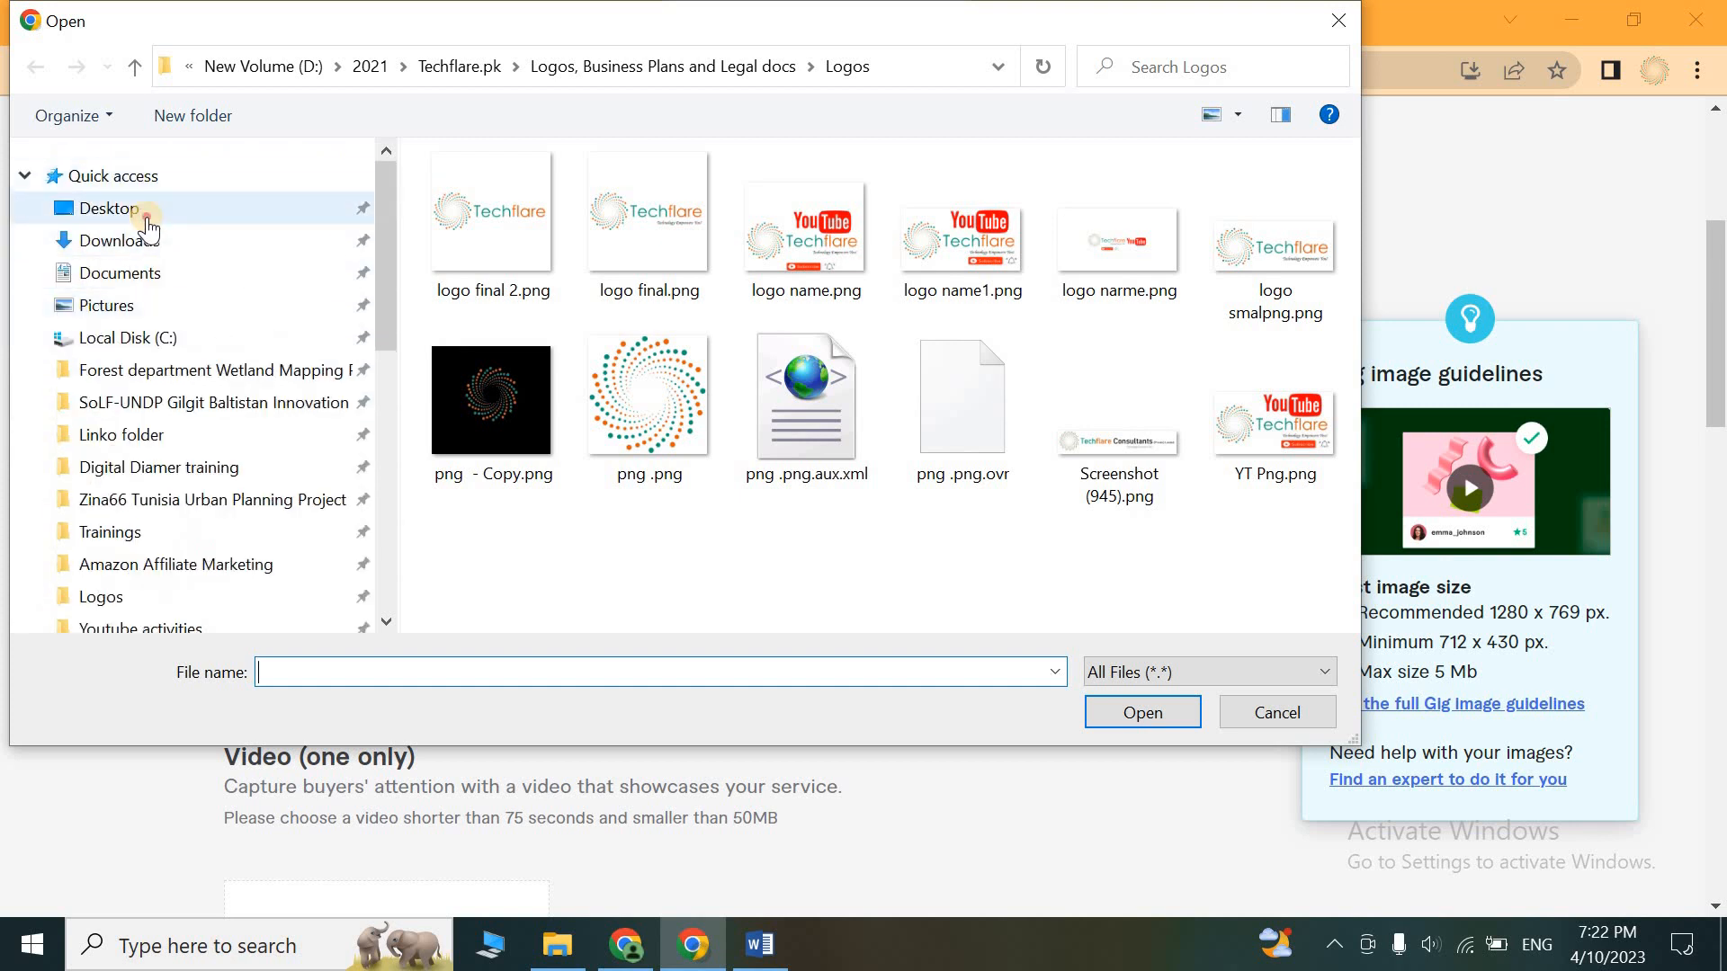
click(142, 211)
scroll(724, 391, down, 6)
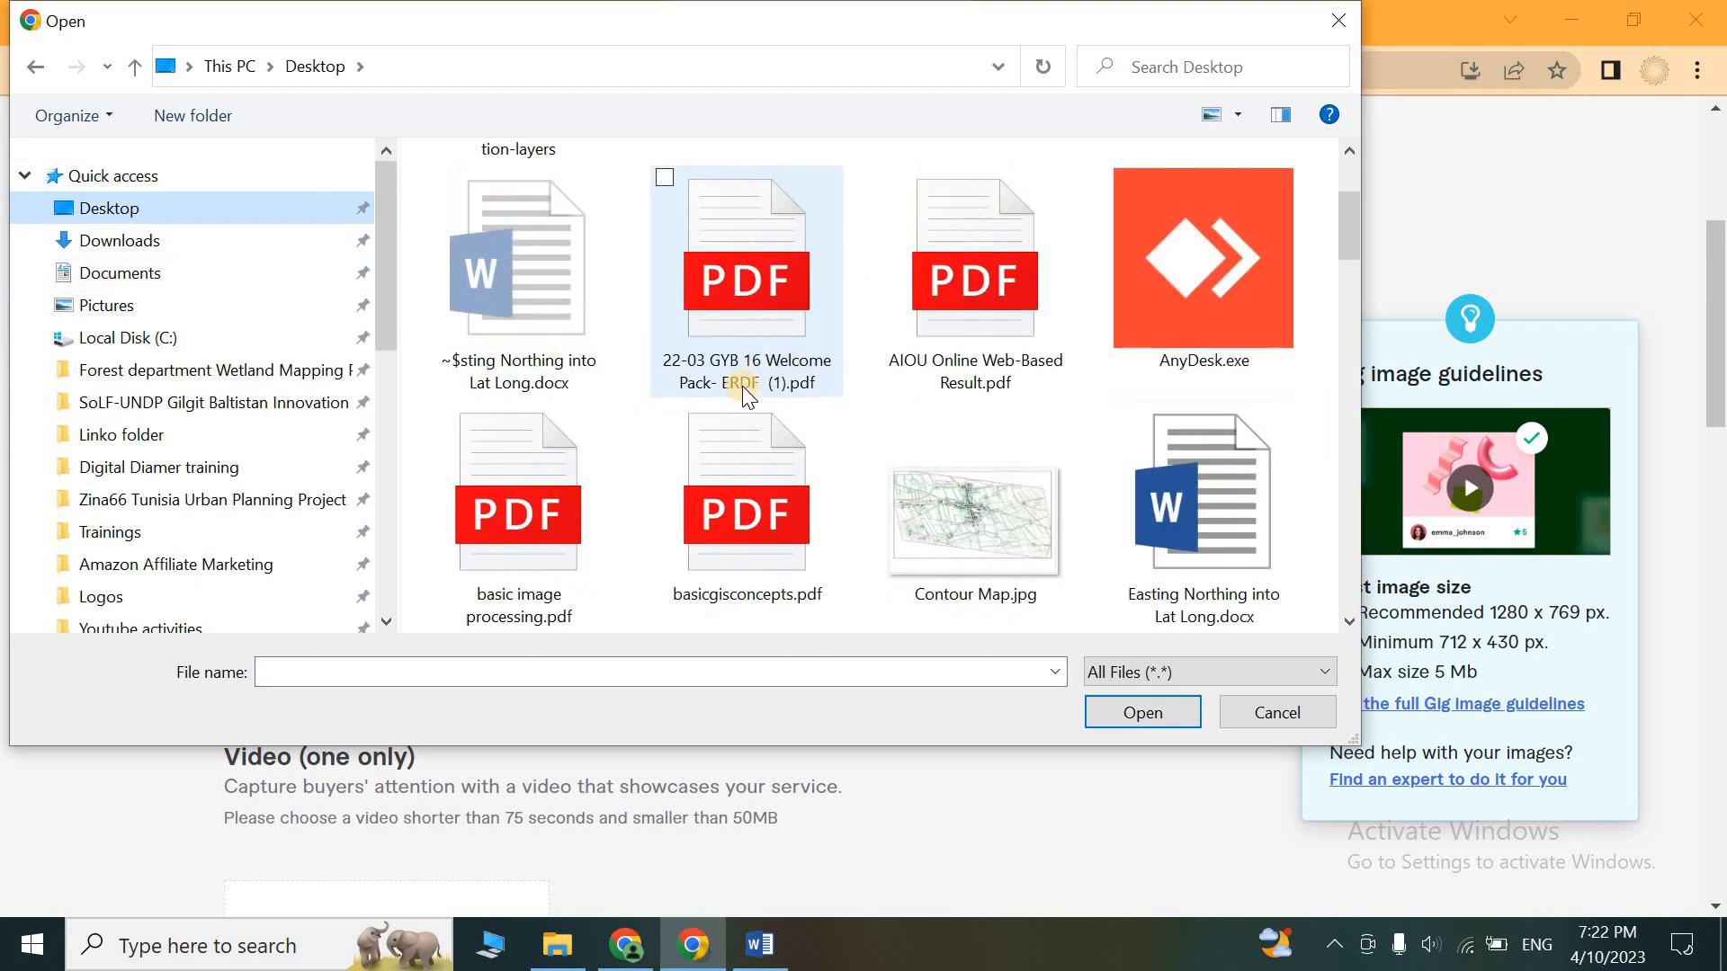
scroll(738, 414, down, 3)
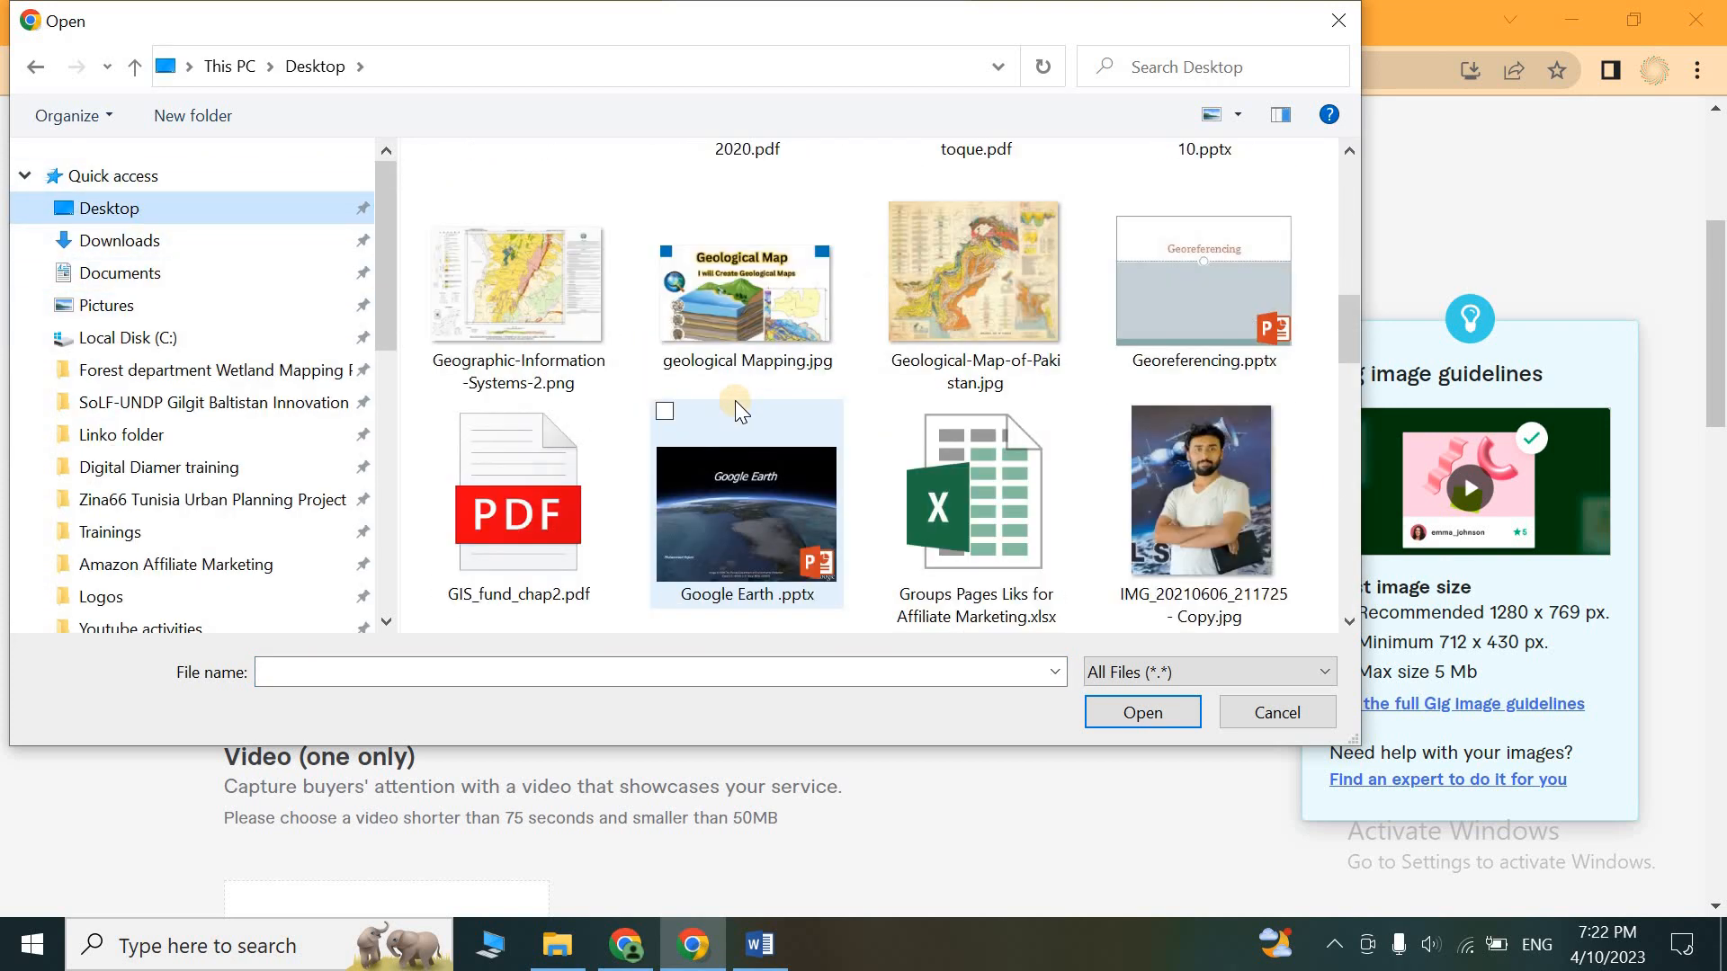
click(747, 297)
click(1155, 719)
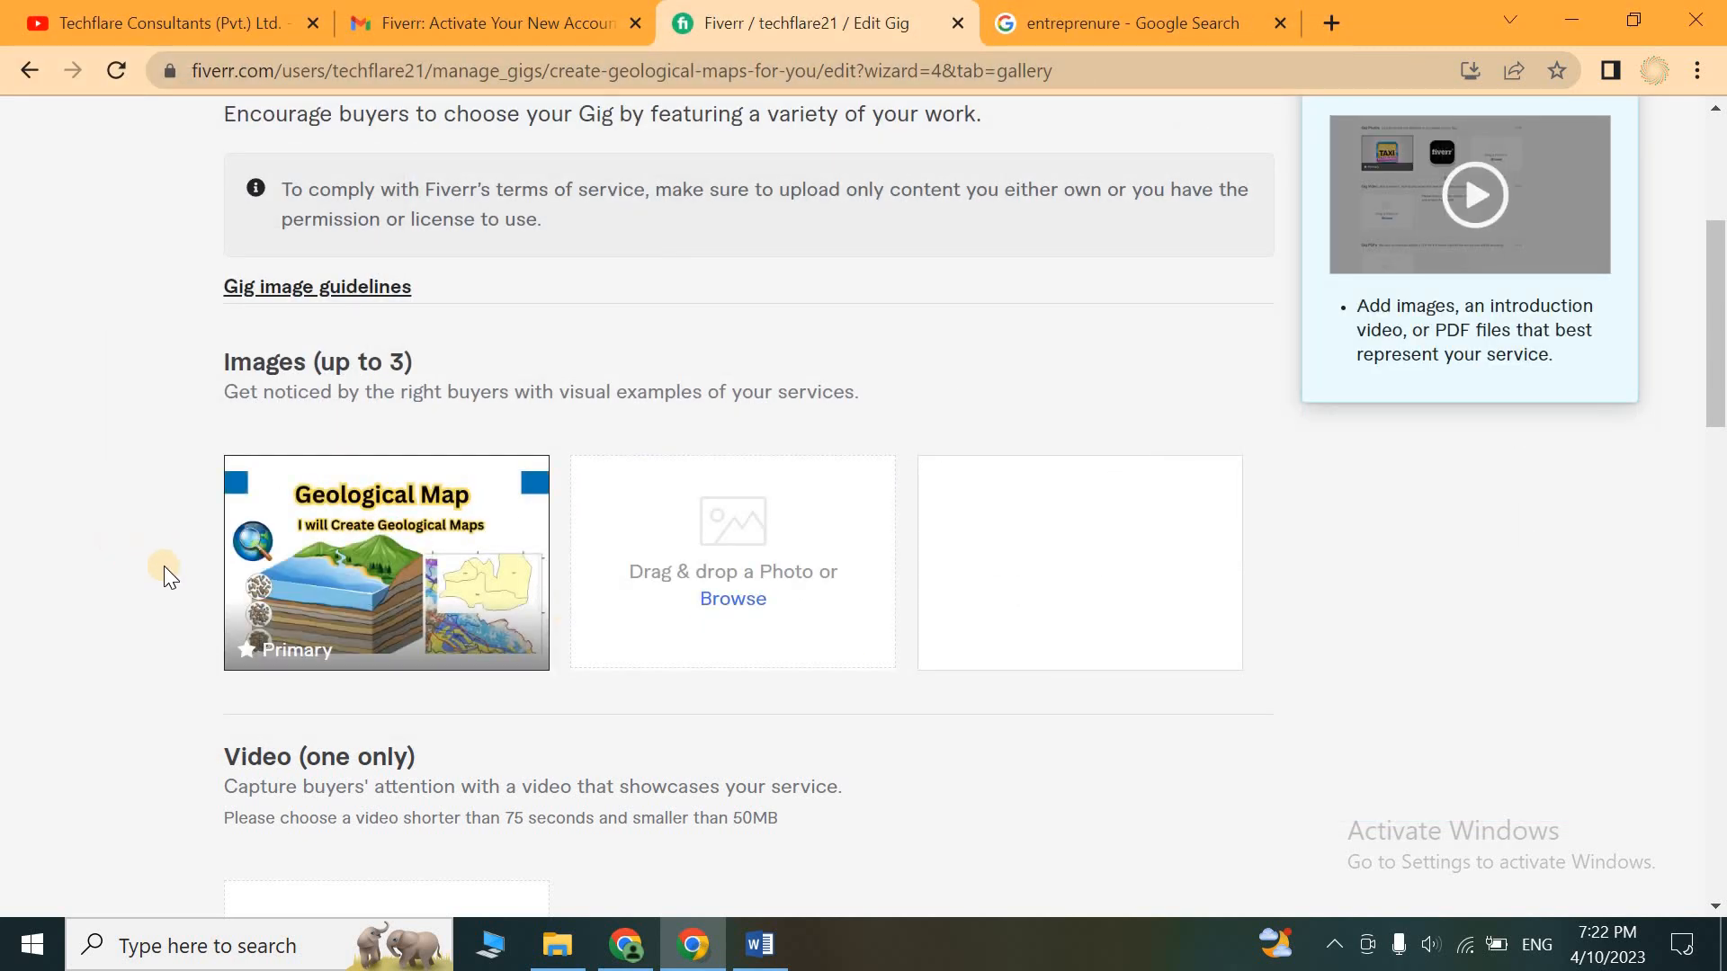
mouse_move(367, 604)
scroll(101, 540, down, 1)
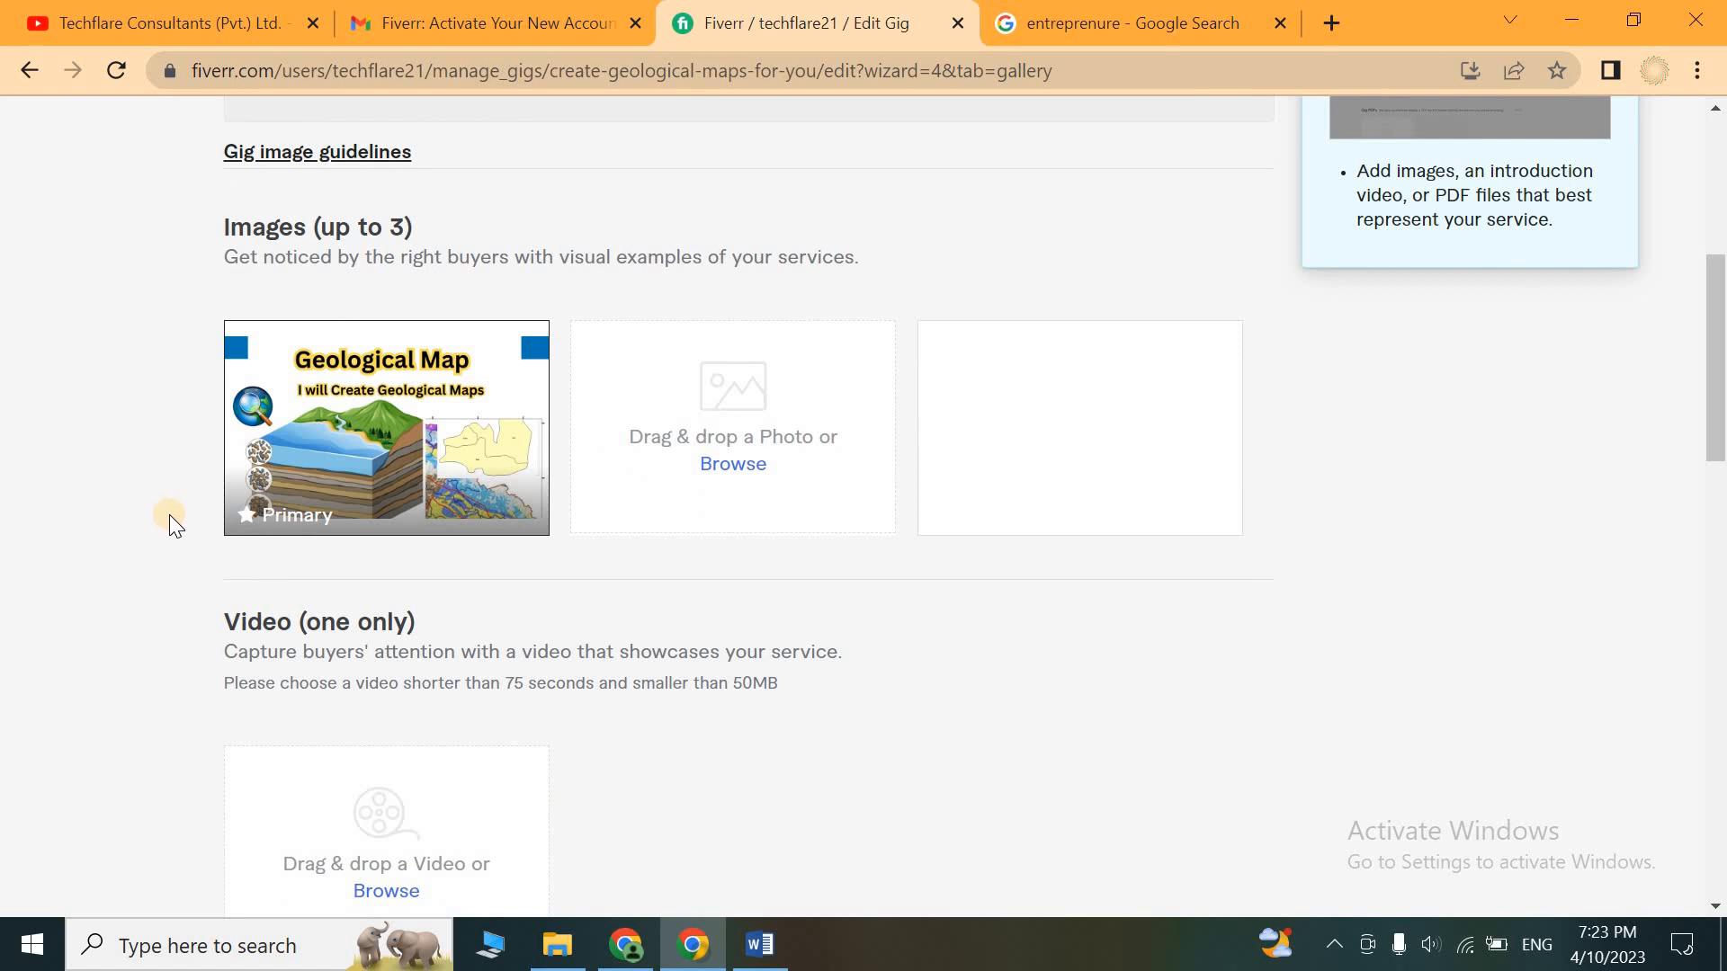
click(625, 944)
click(832, 18)
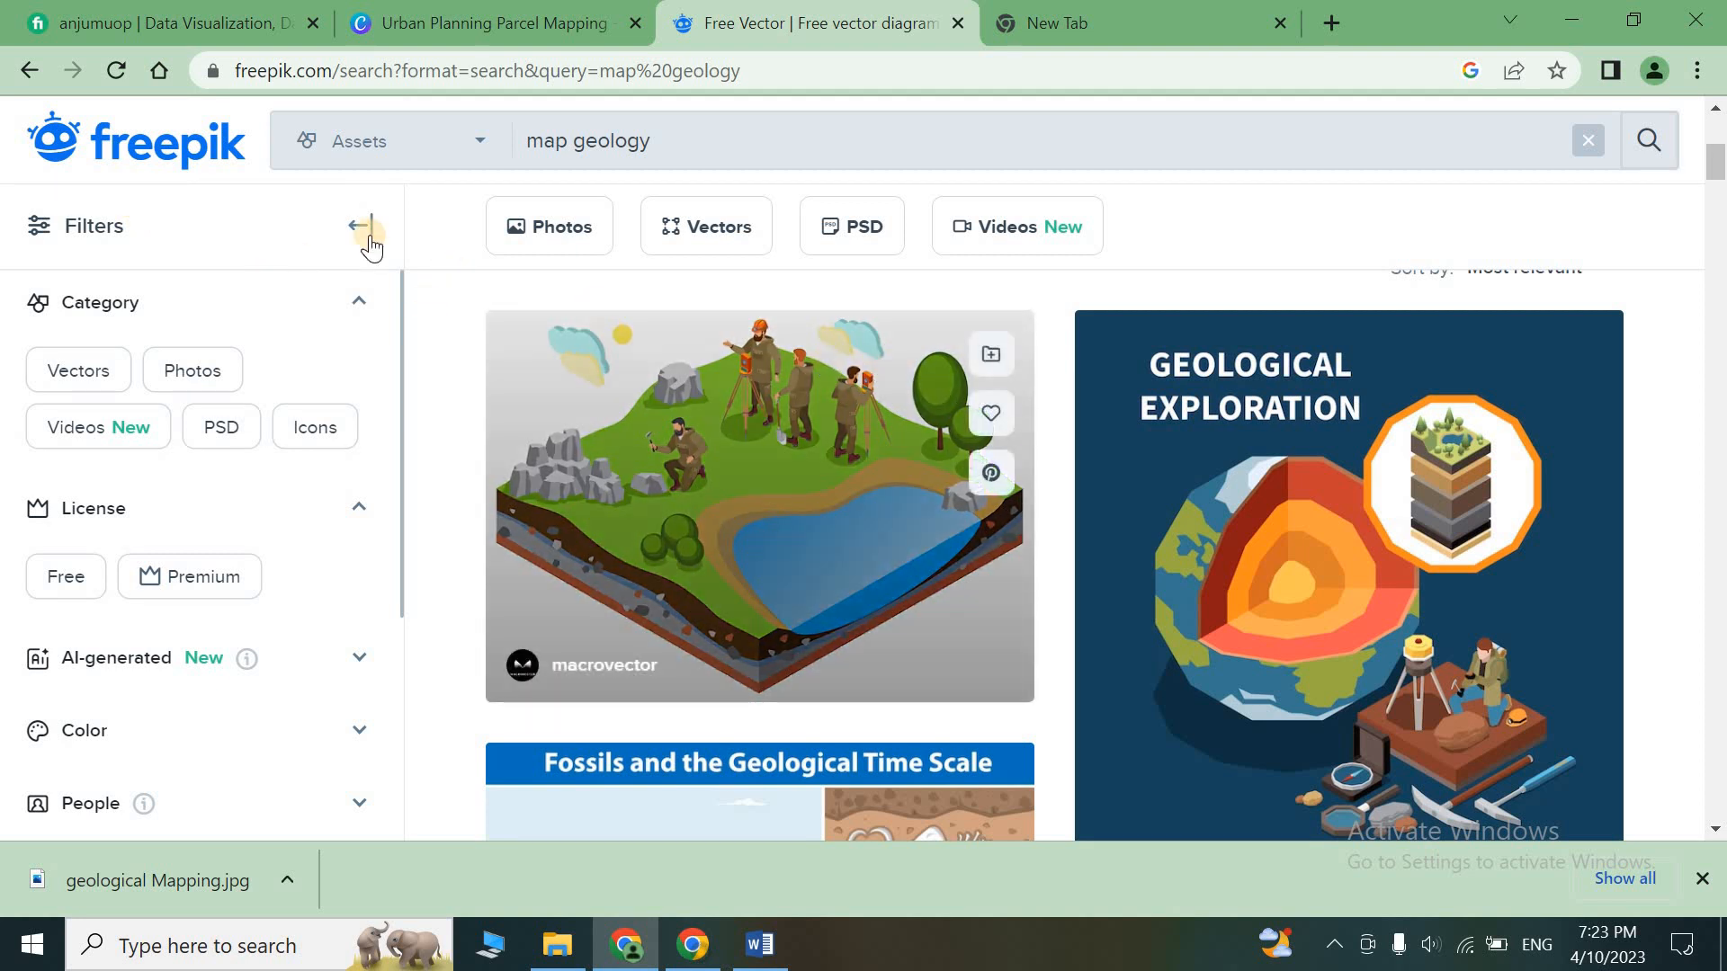
scroll(574, 298, down, 8)
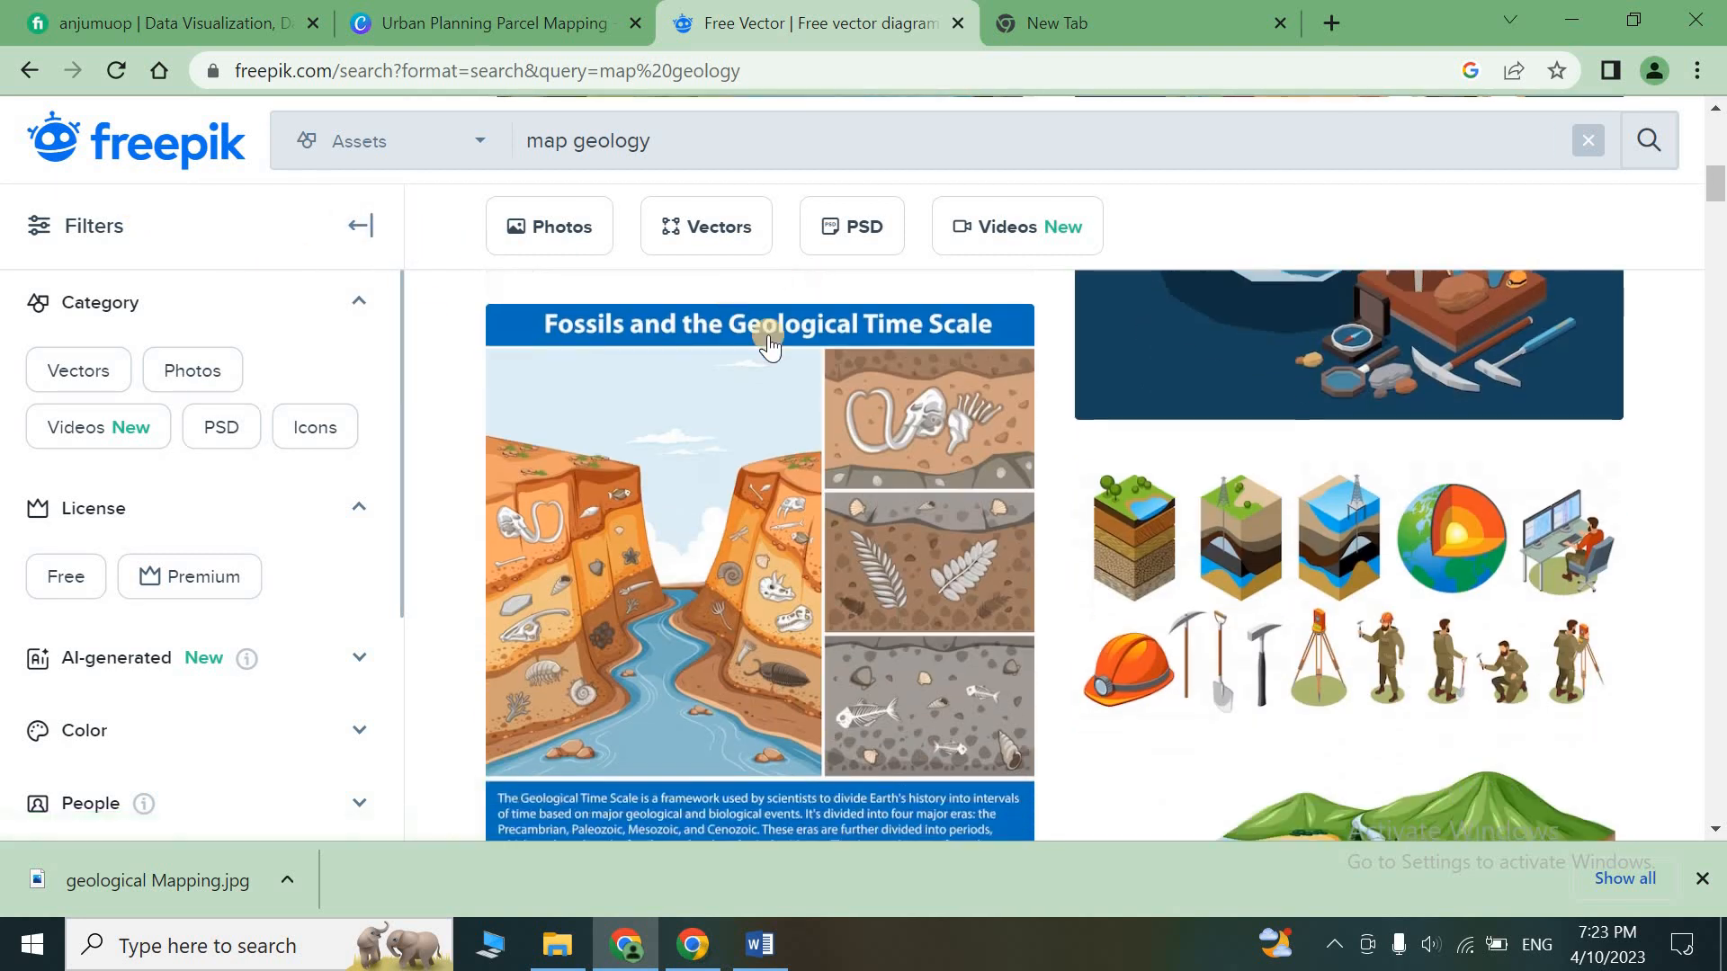
scroll(1268, 396, down, 2)
scroll(1353, 390, up, 2)
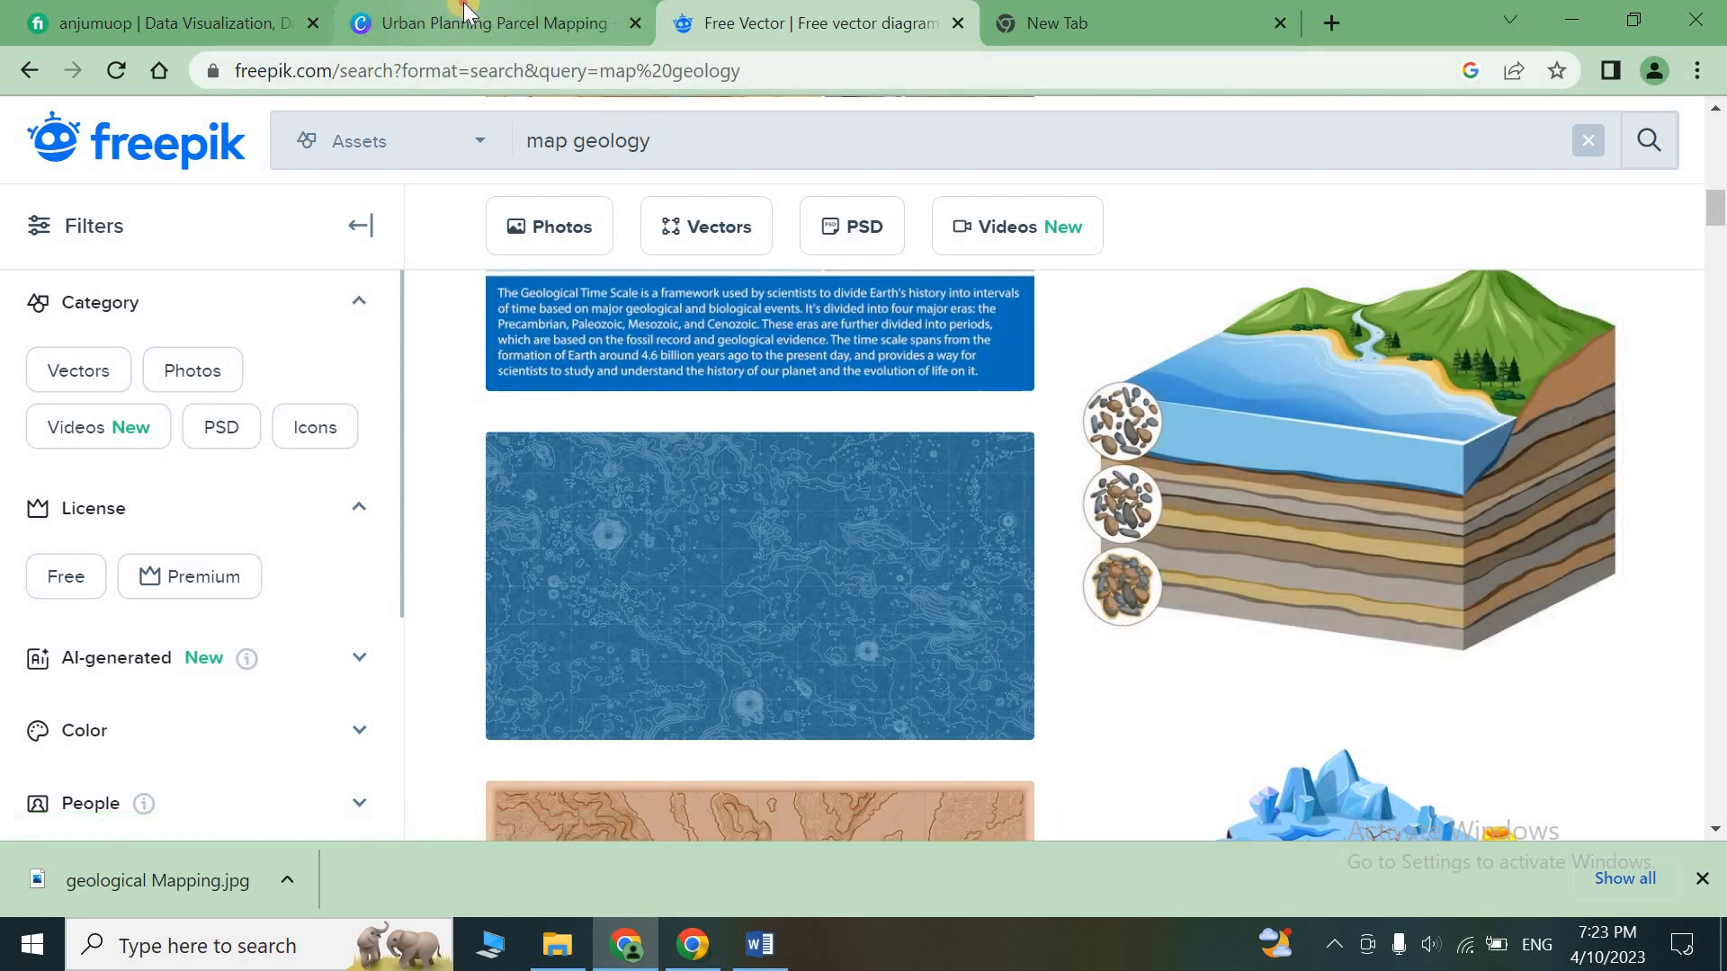
click(452, 22)
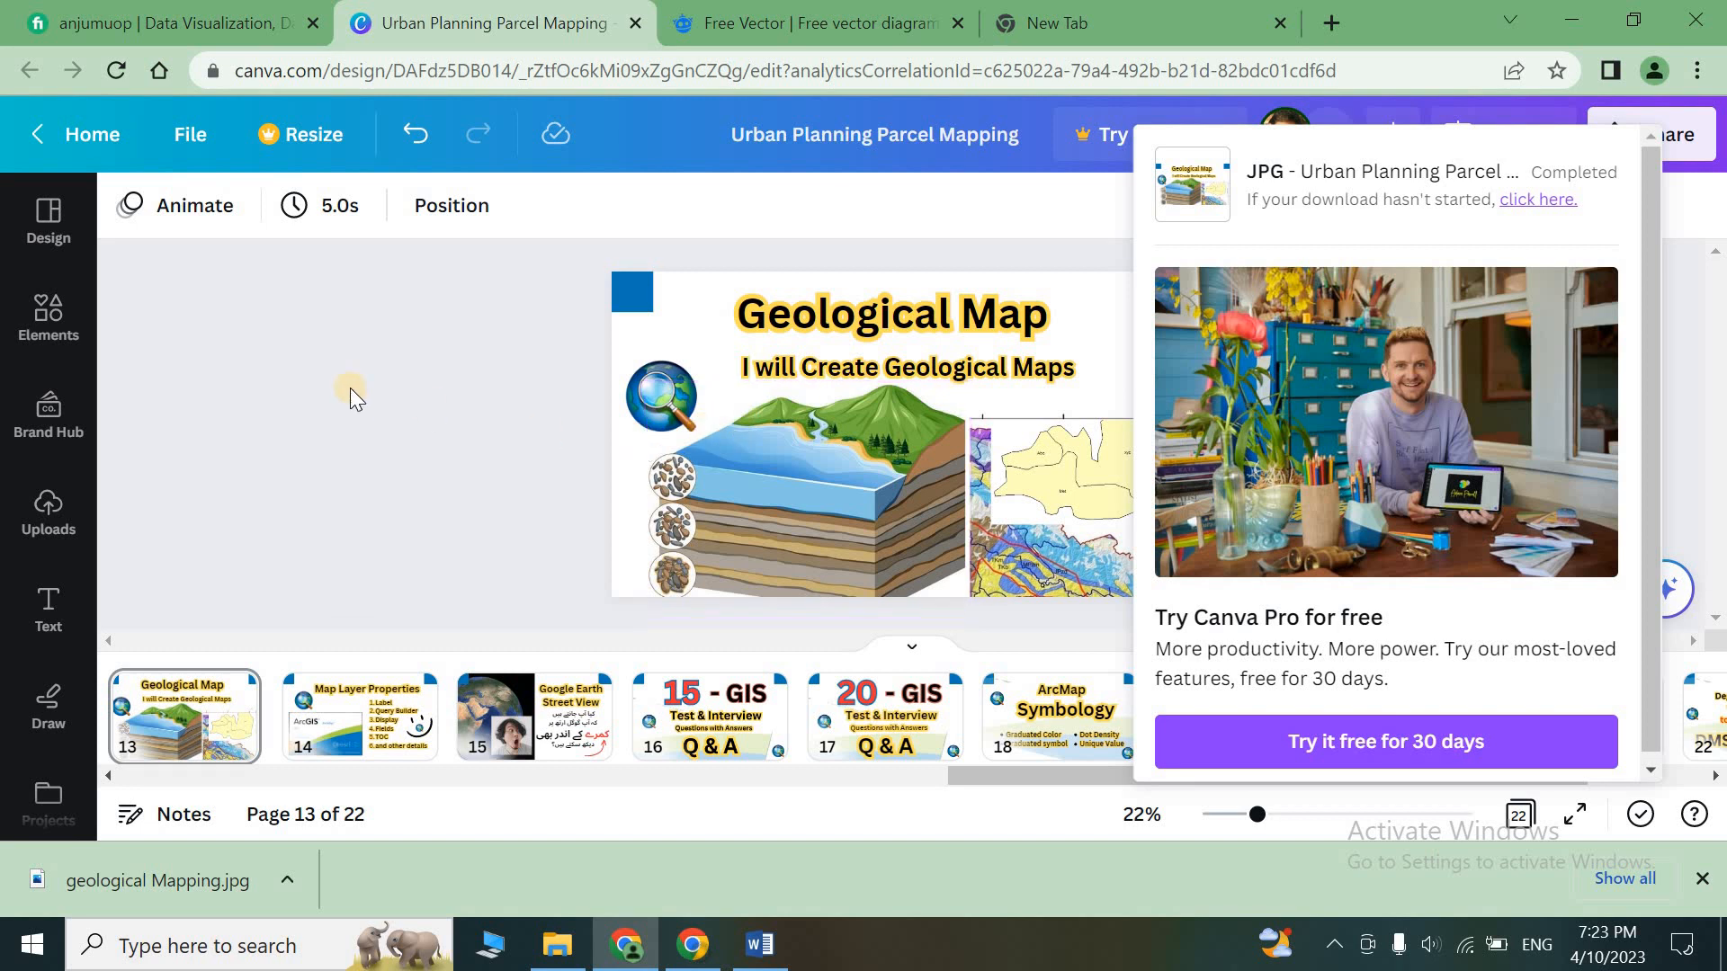
click(693, 944)
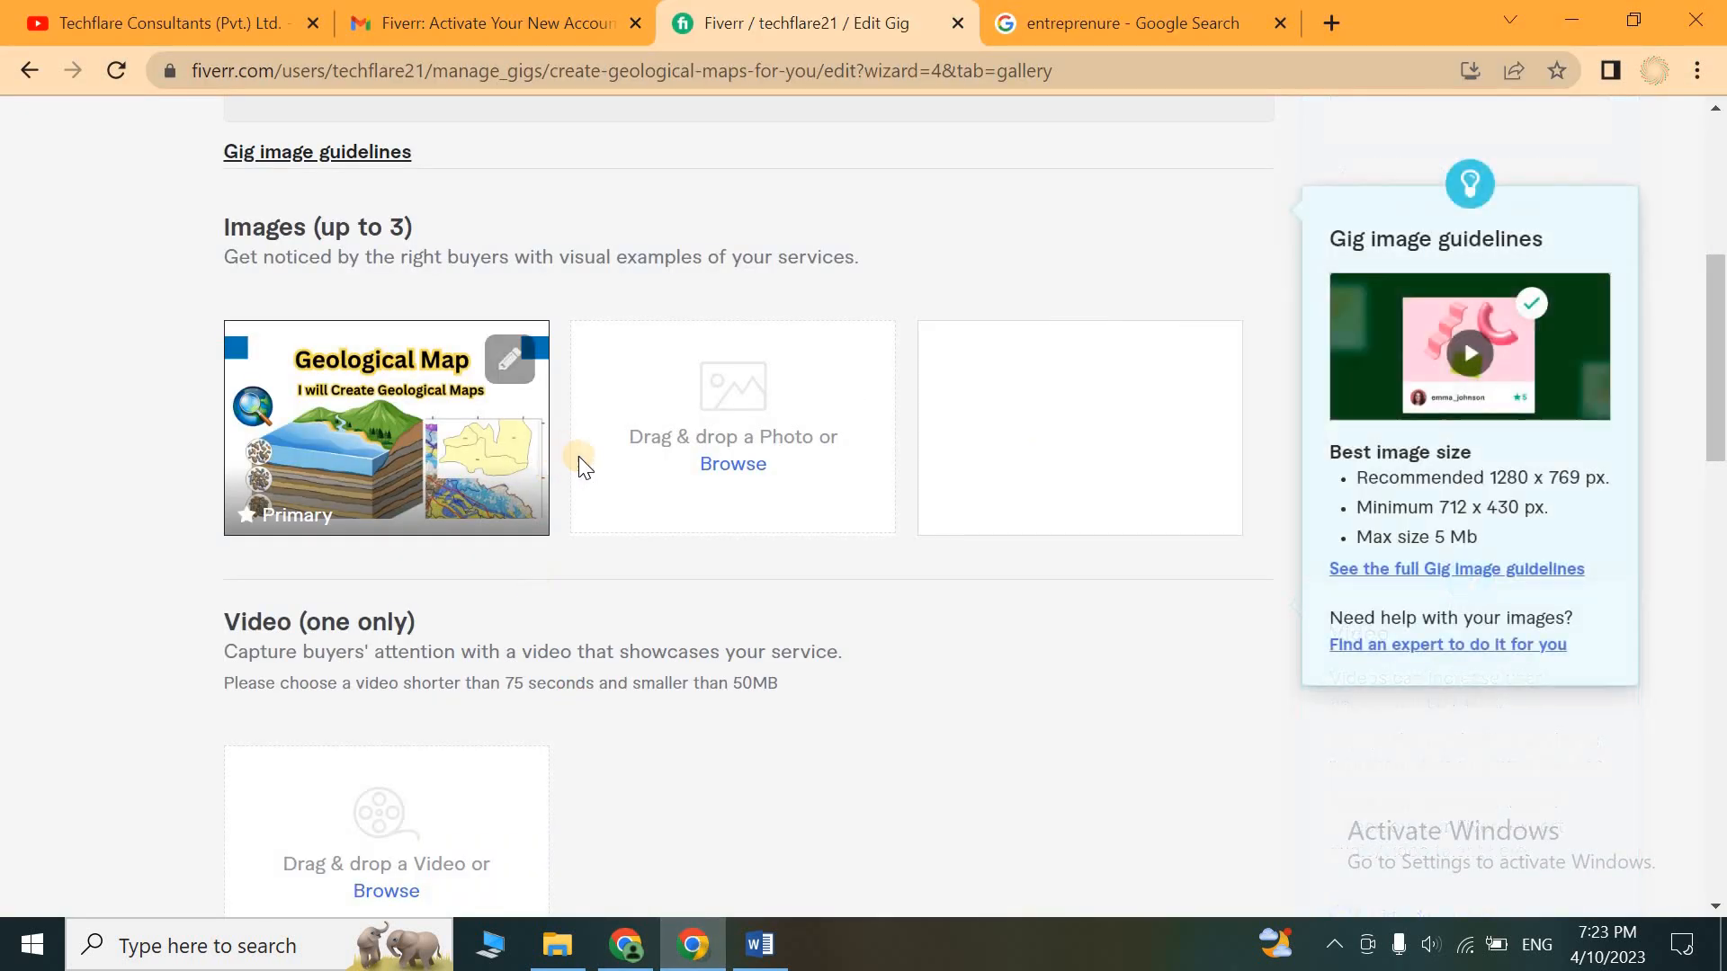
scroll(509, 487, down, 1)
scroll(423, 486, down, 3)
scroll(368, 477, down, 3)
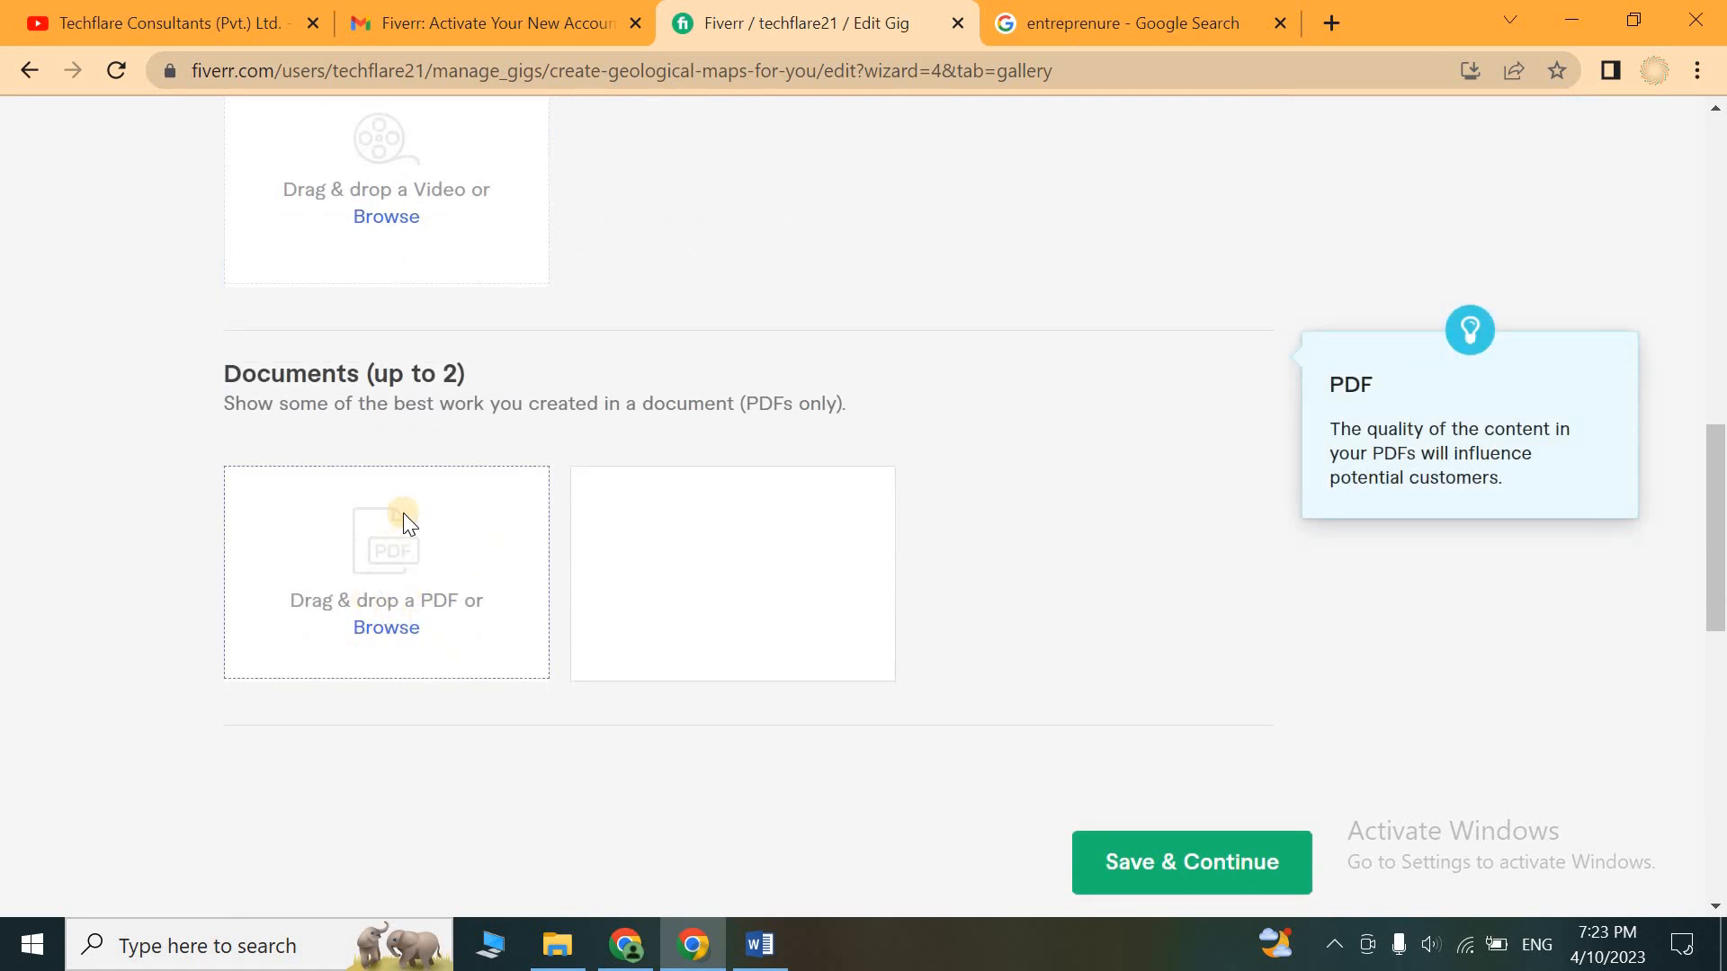
Step: Save the Gallery step and advance to the Publish step with the W-9 form
click(1180, 861)
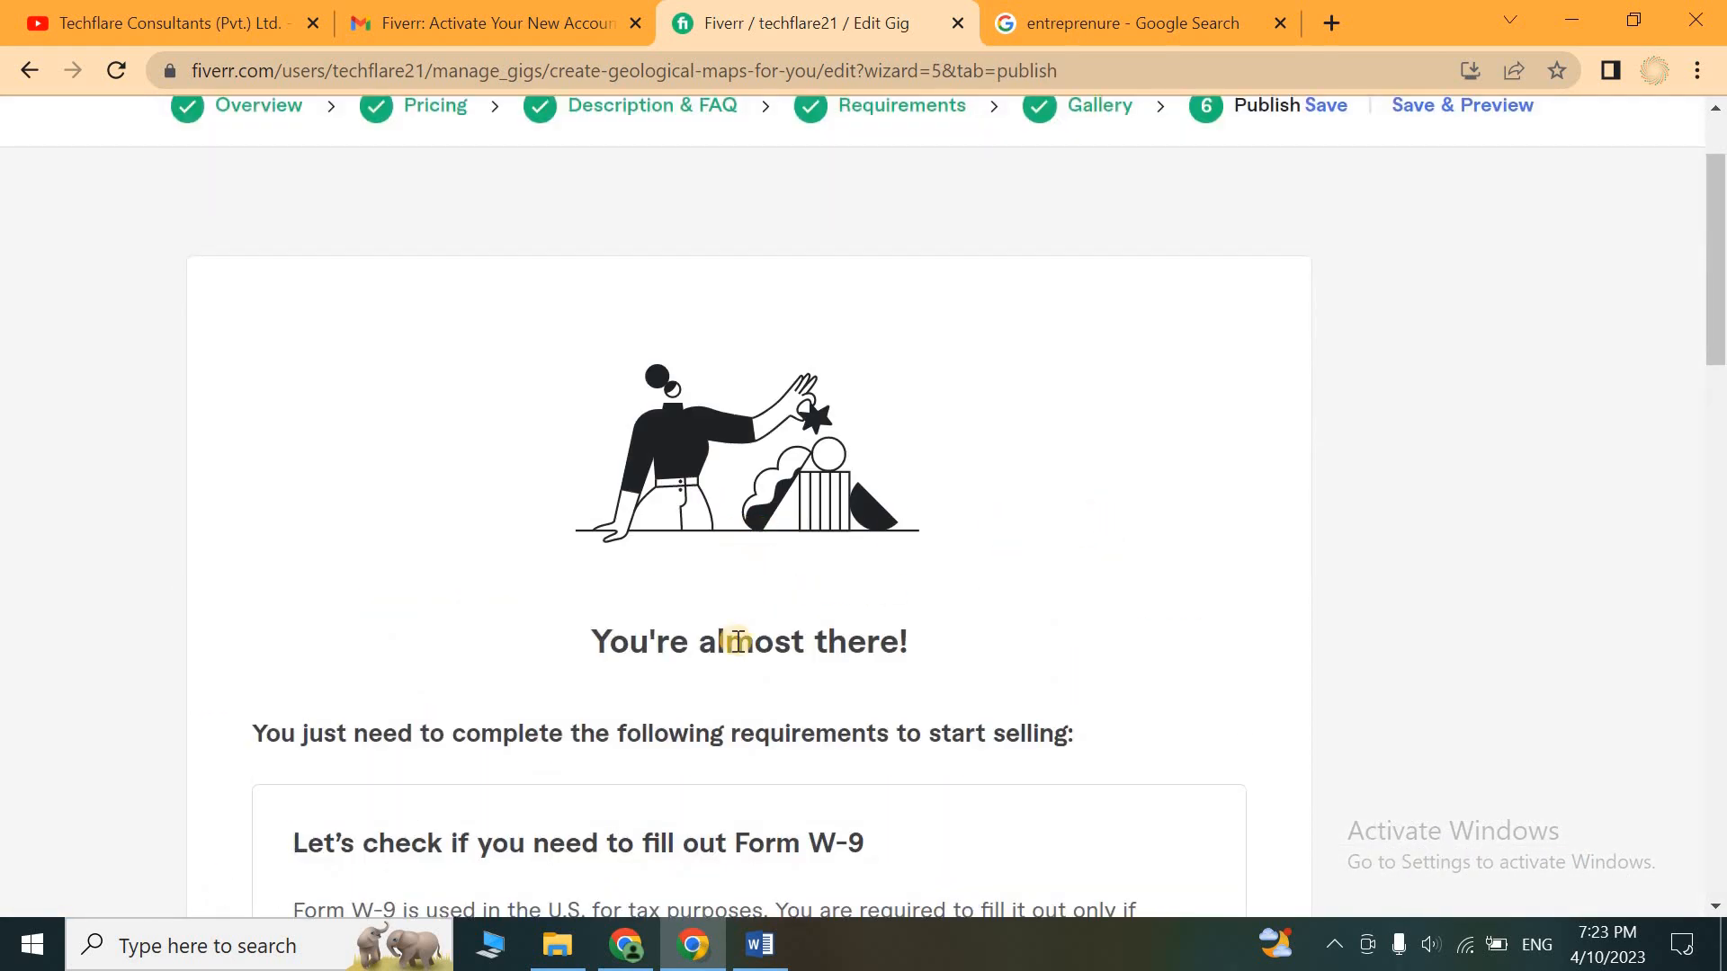
Step: Answer No to 'Are you a U.S. person', save the W-9, and publish the gig
scroll(781, 585, up, 2)
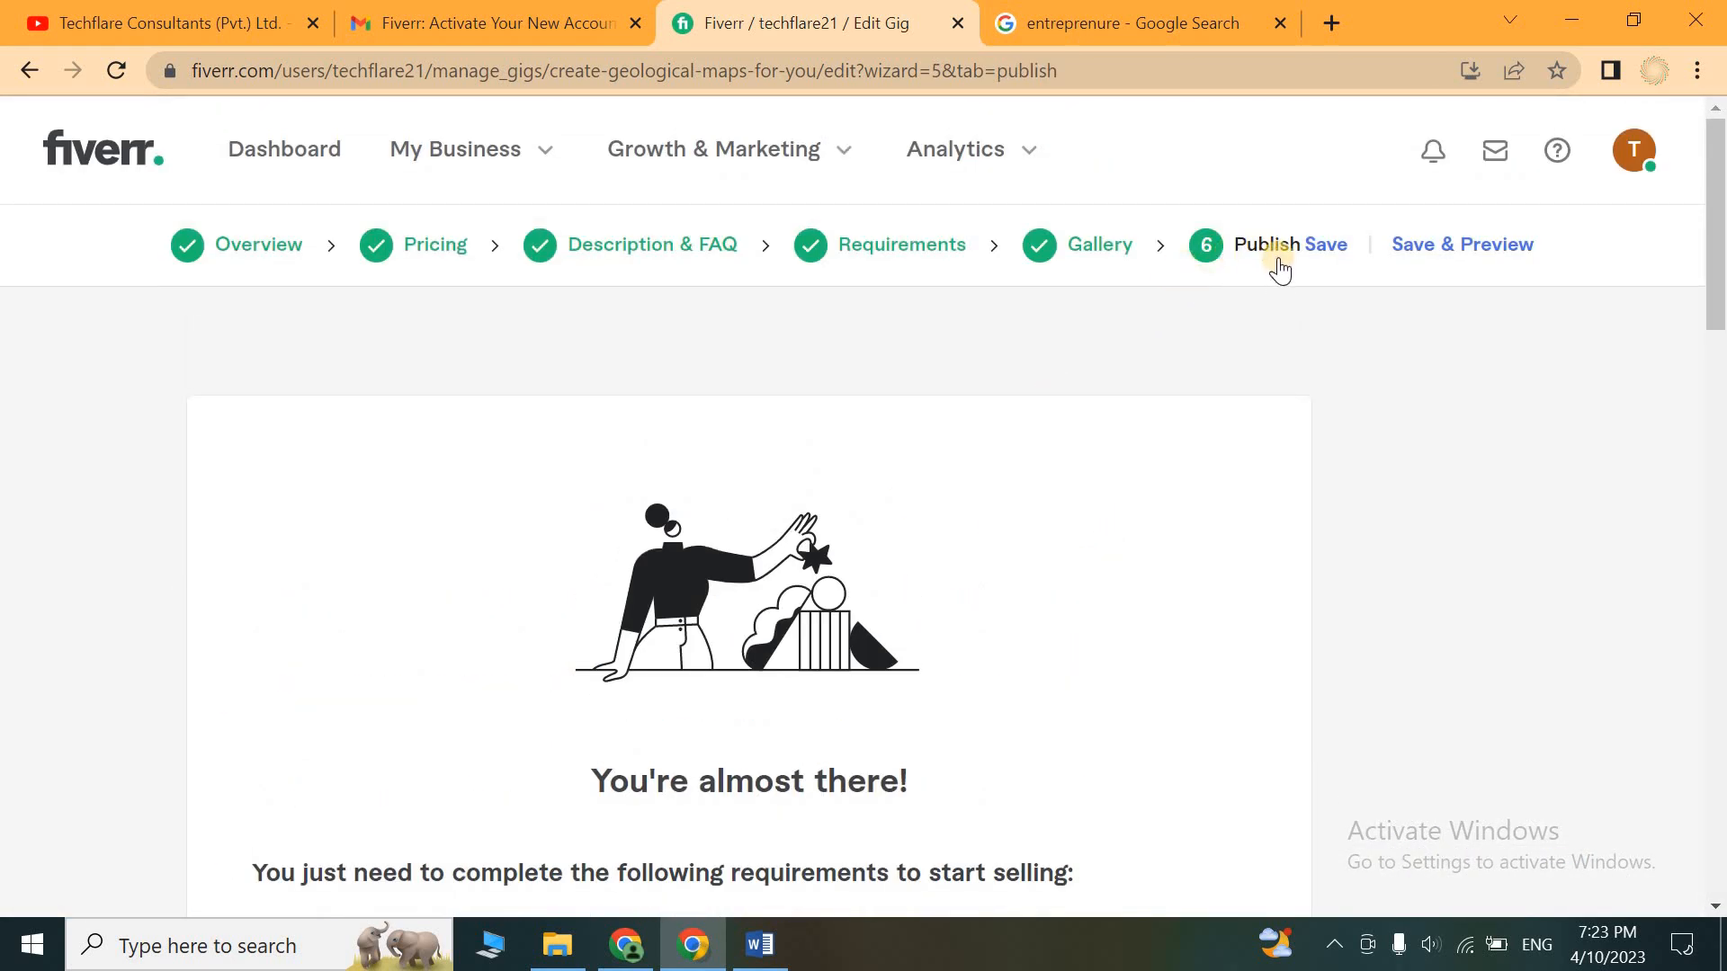
scroll(1029, 359, down, 8)
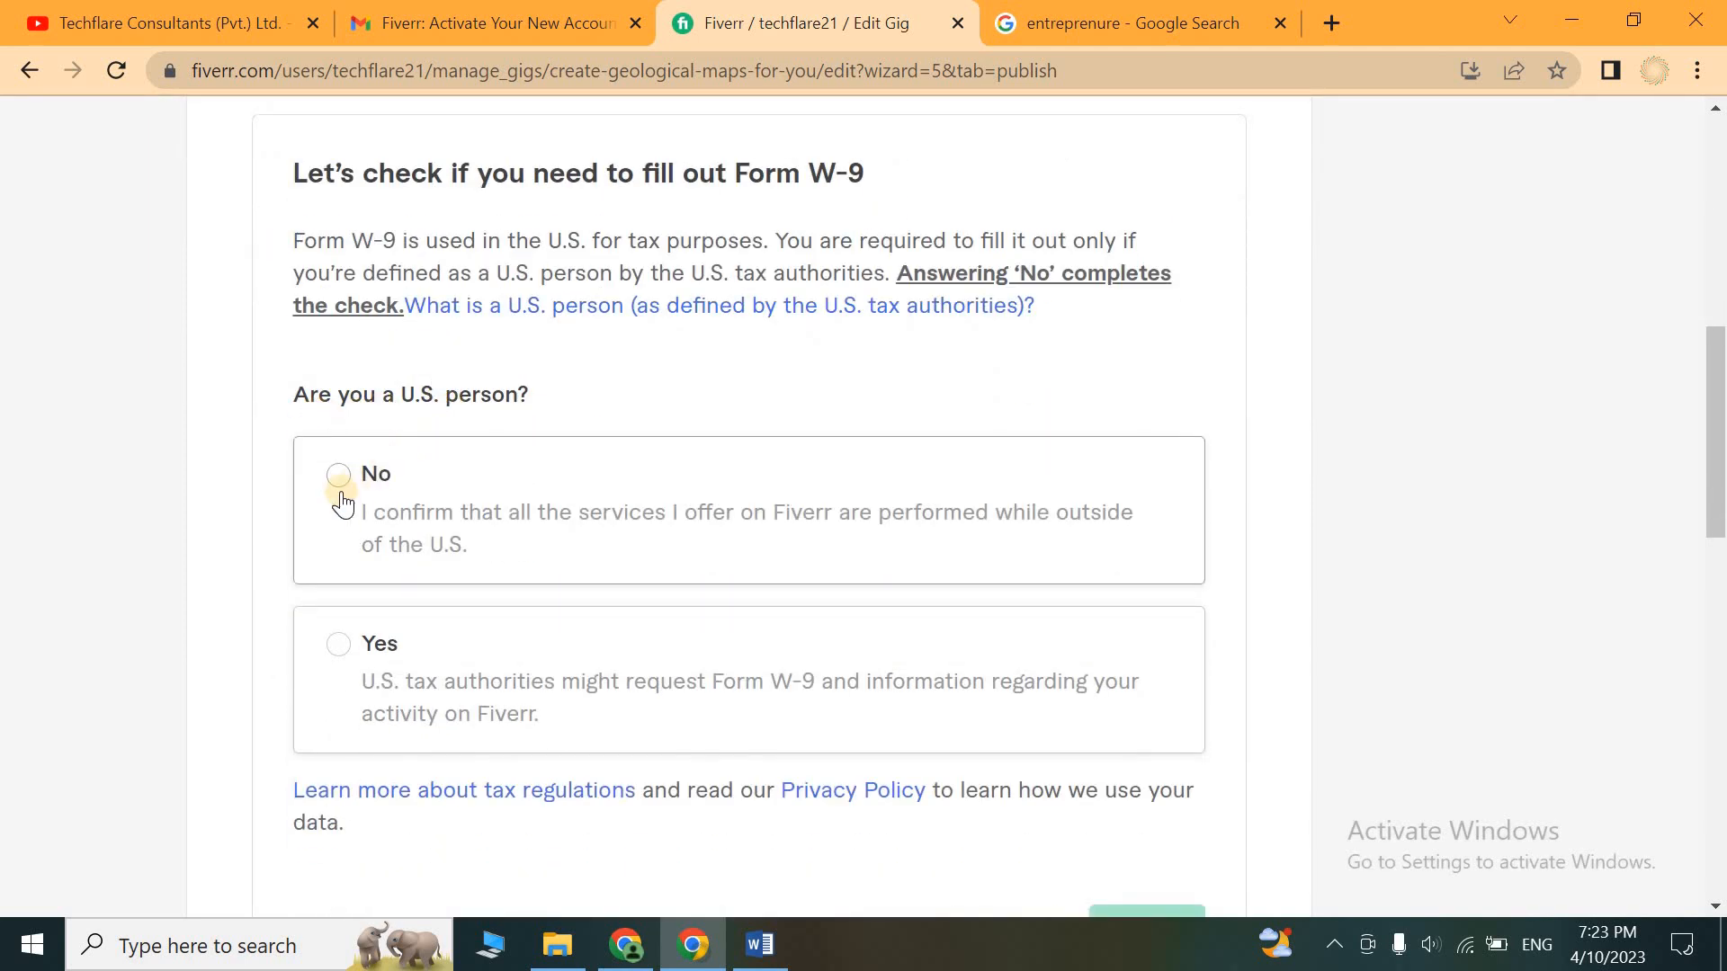
click(336, 477)
scroll(340, 475, down, 4)
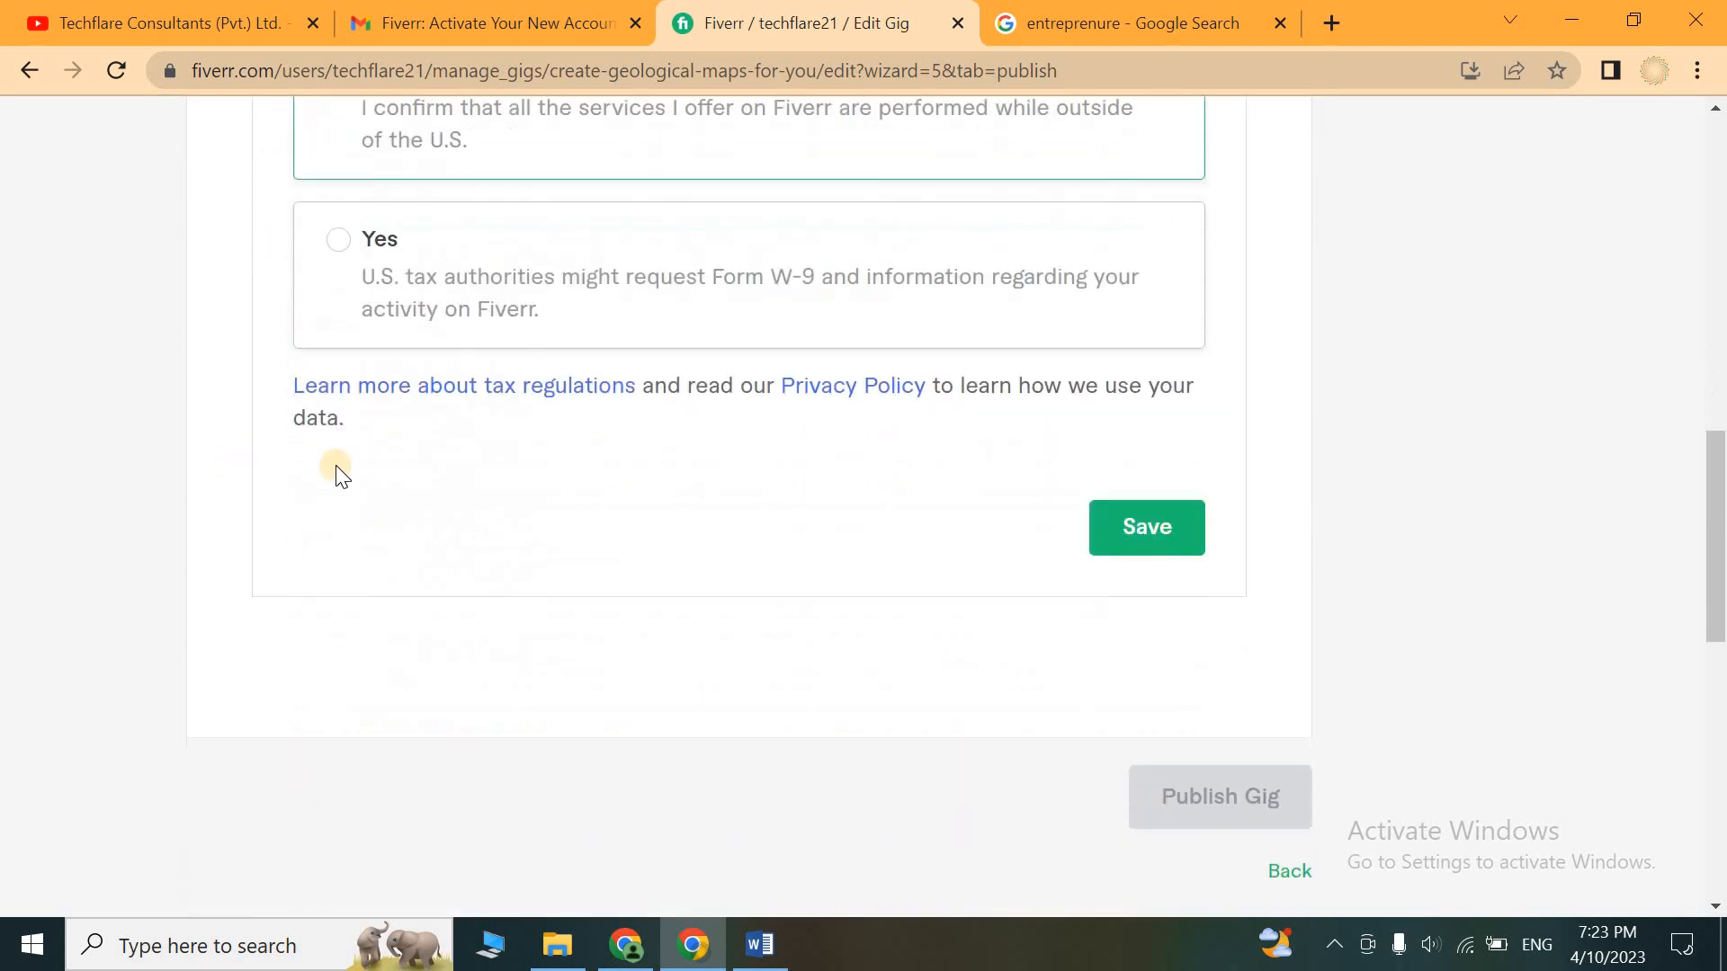
click(1160, 532)
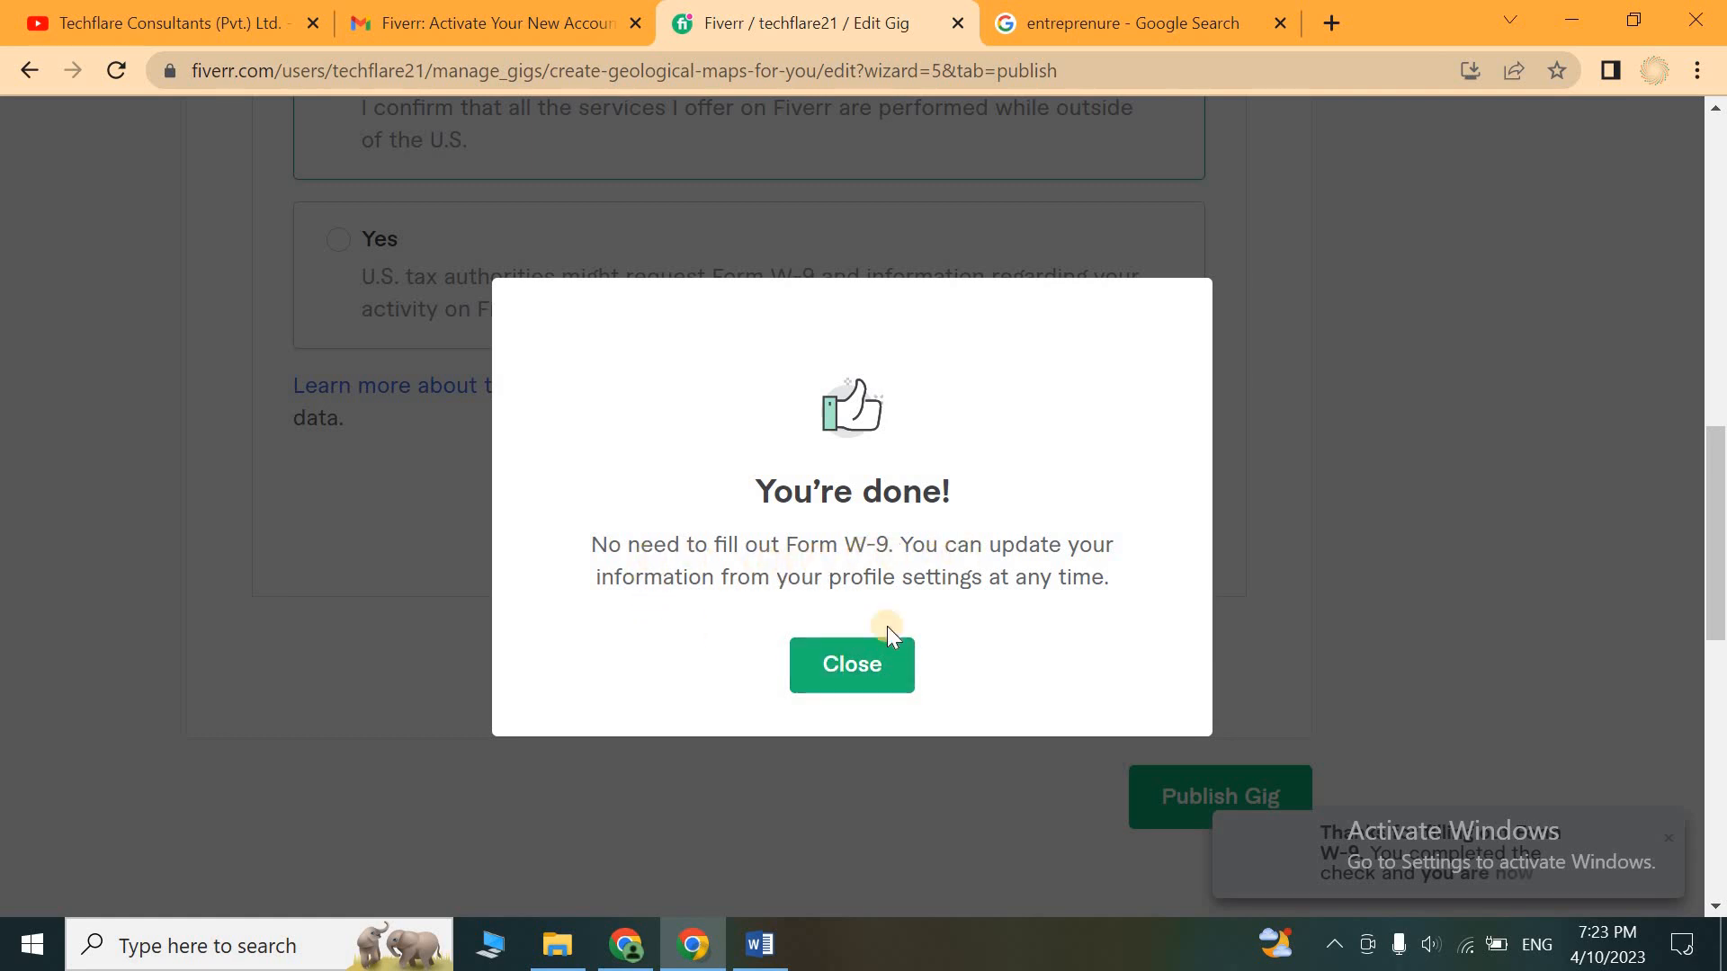
click(852, 663)
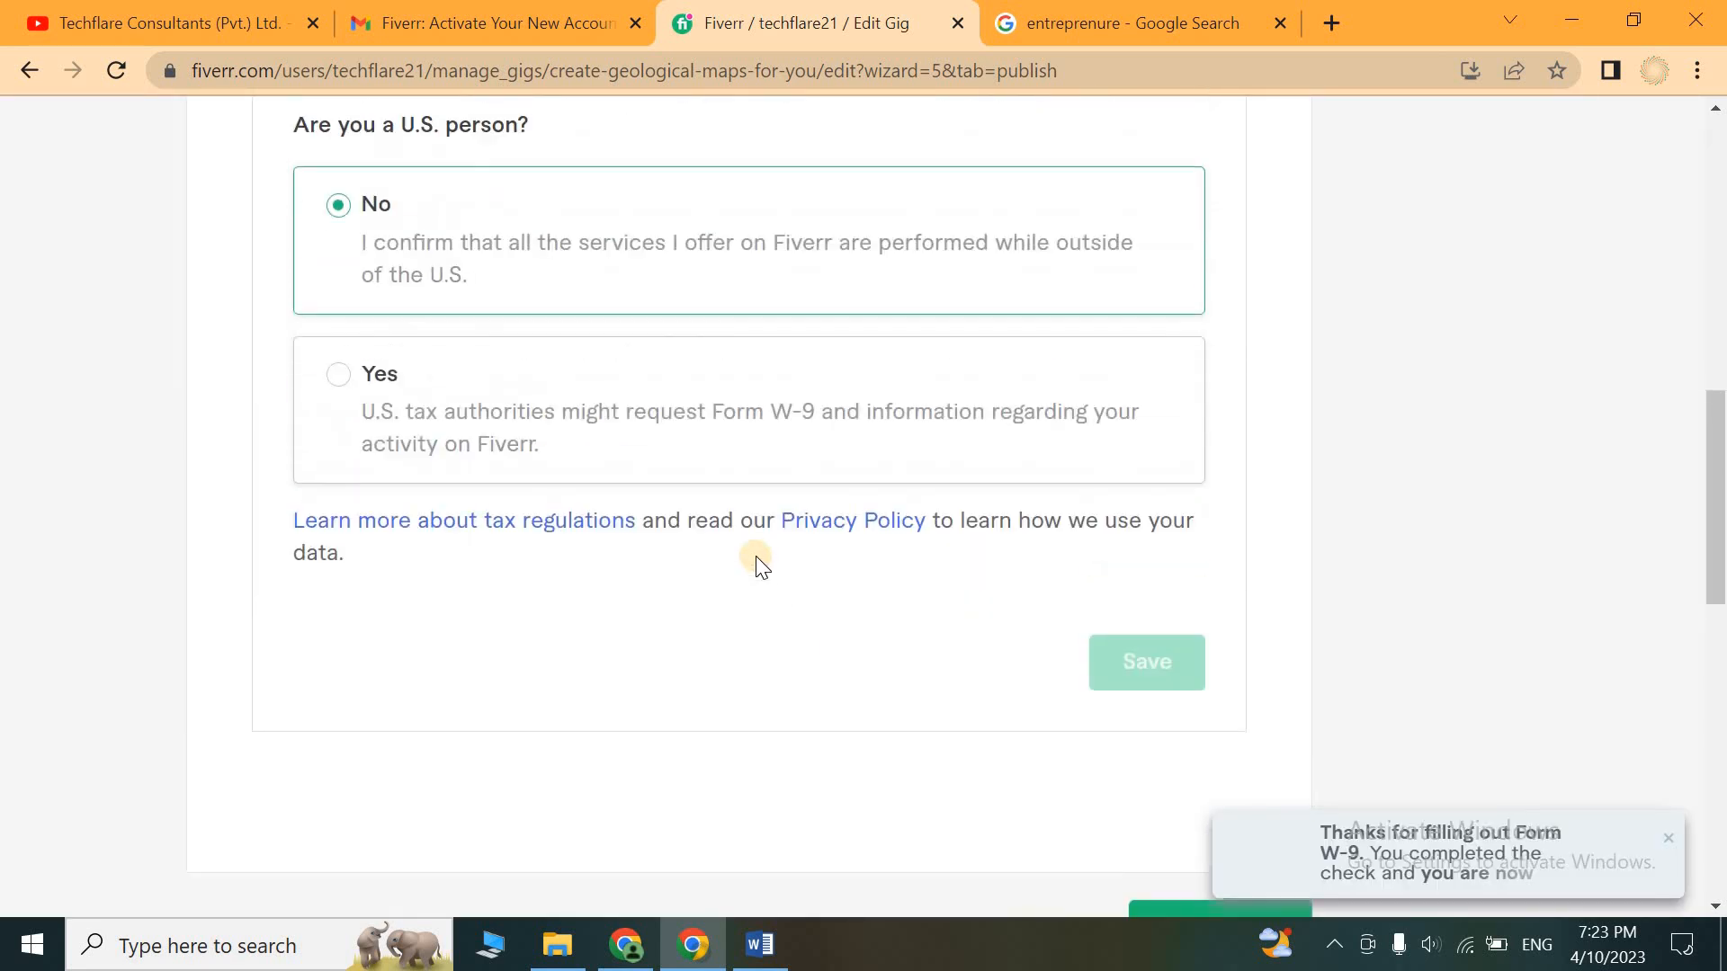
scroll(1206, 754, down, 1)
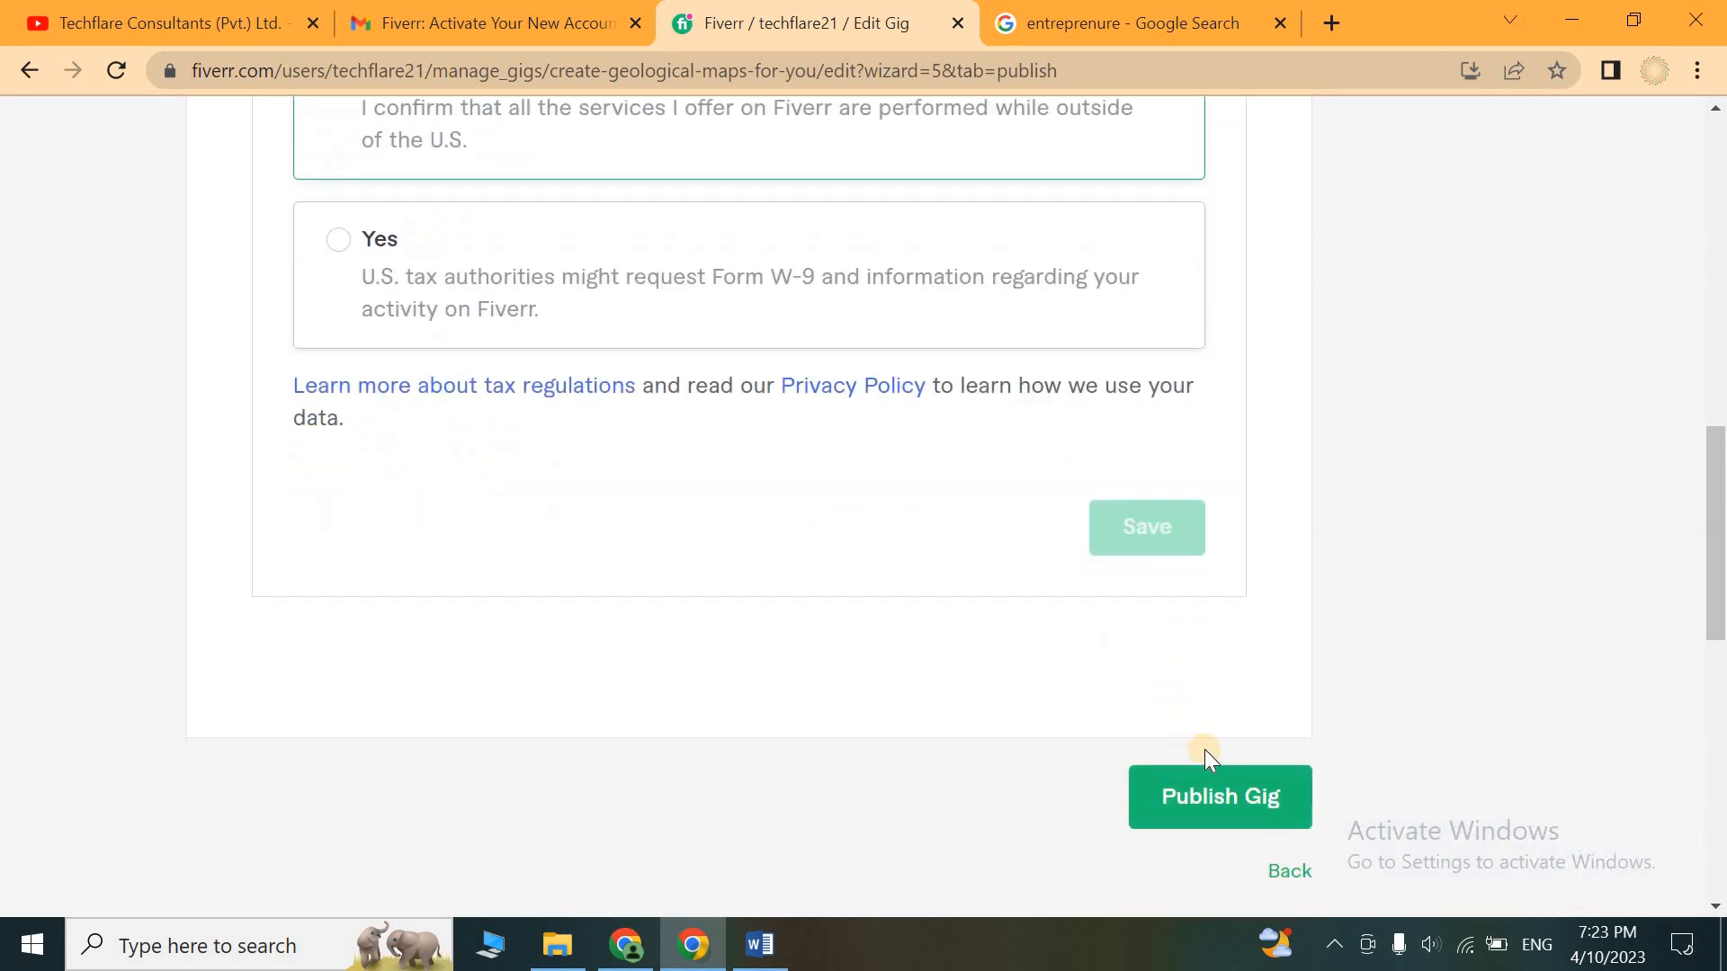
click(1221, 799)
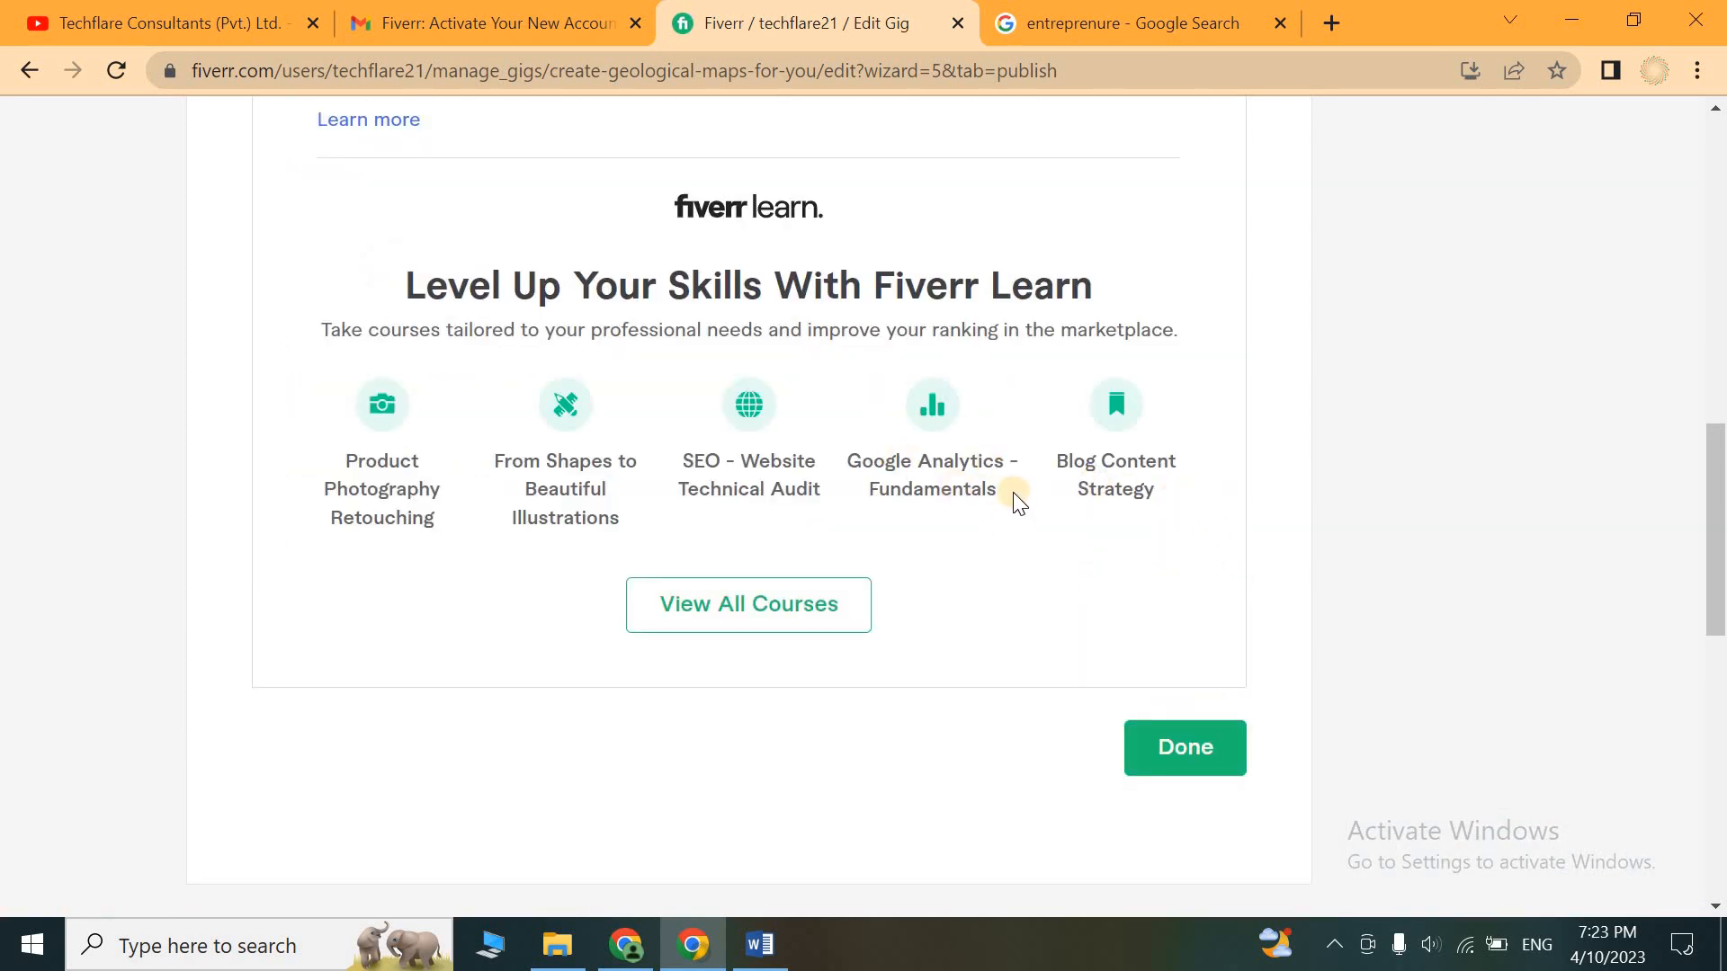
Step: Scroll up to the 'Your Gig is open for business!' confirmation message
scroll(727, 393, up, 3)
scroll(810, 459, up, 3)
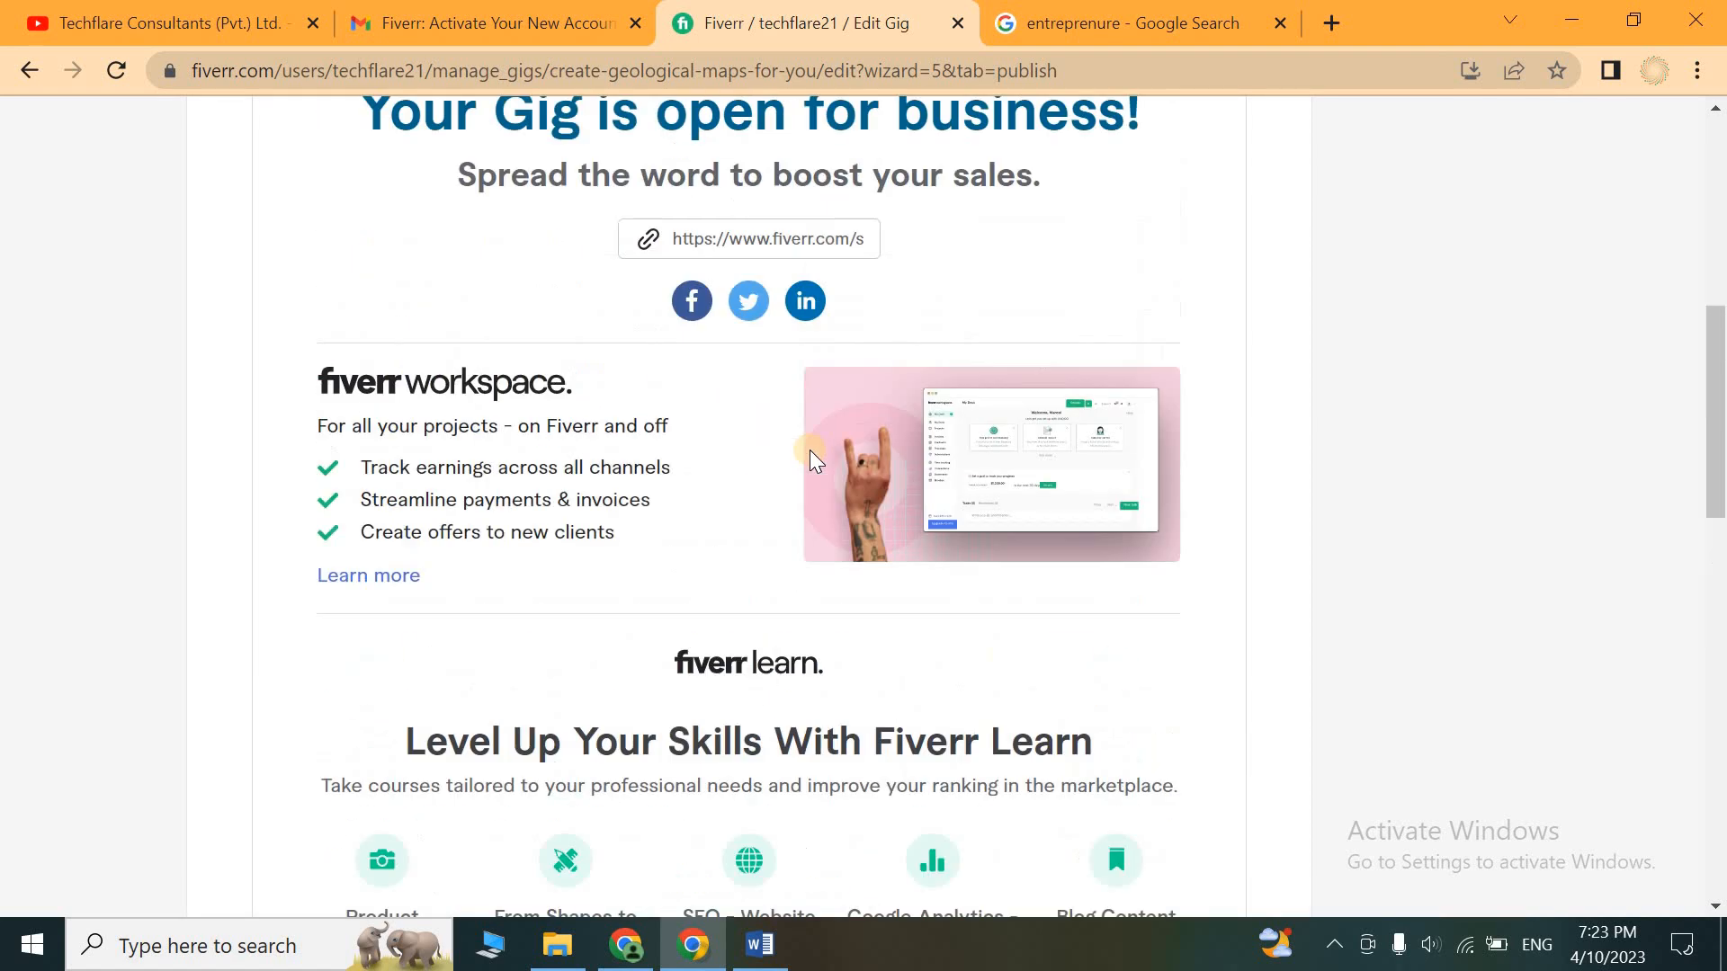
scroll(924, 222, up, 7)
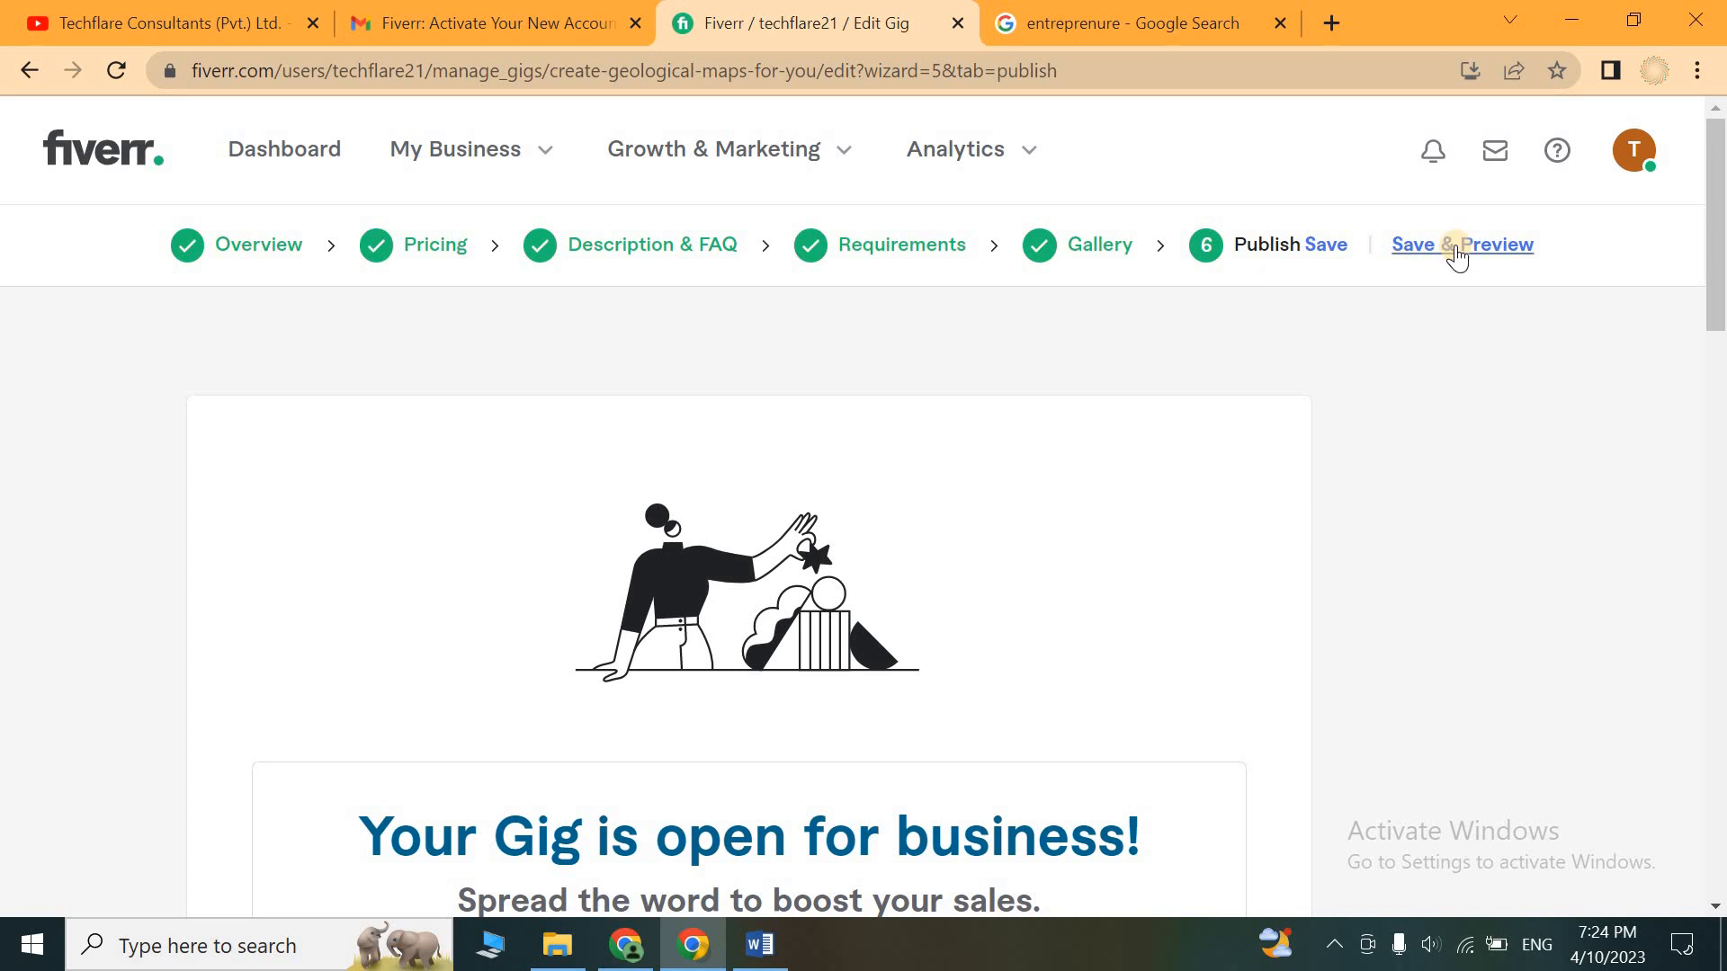
Step: Open the live gig page and view the Standard and Premium package details
click(1455, 245)
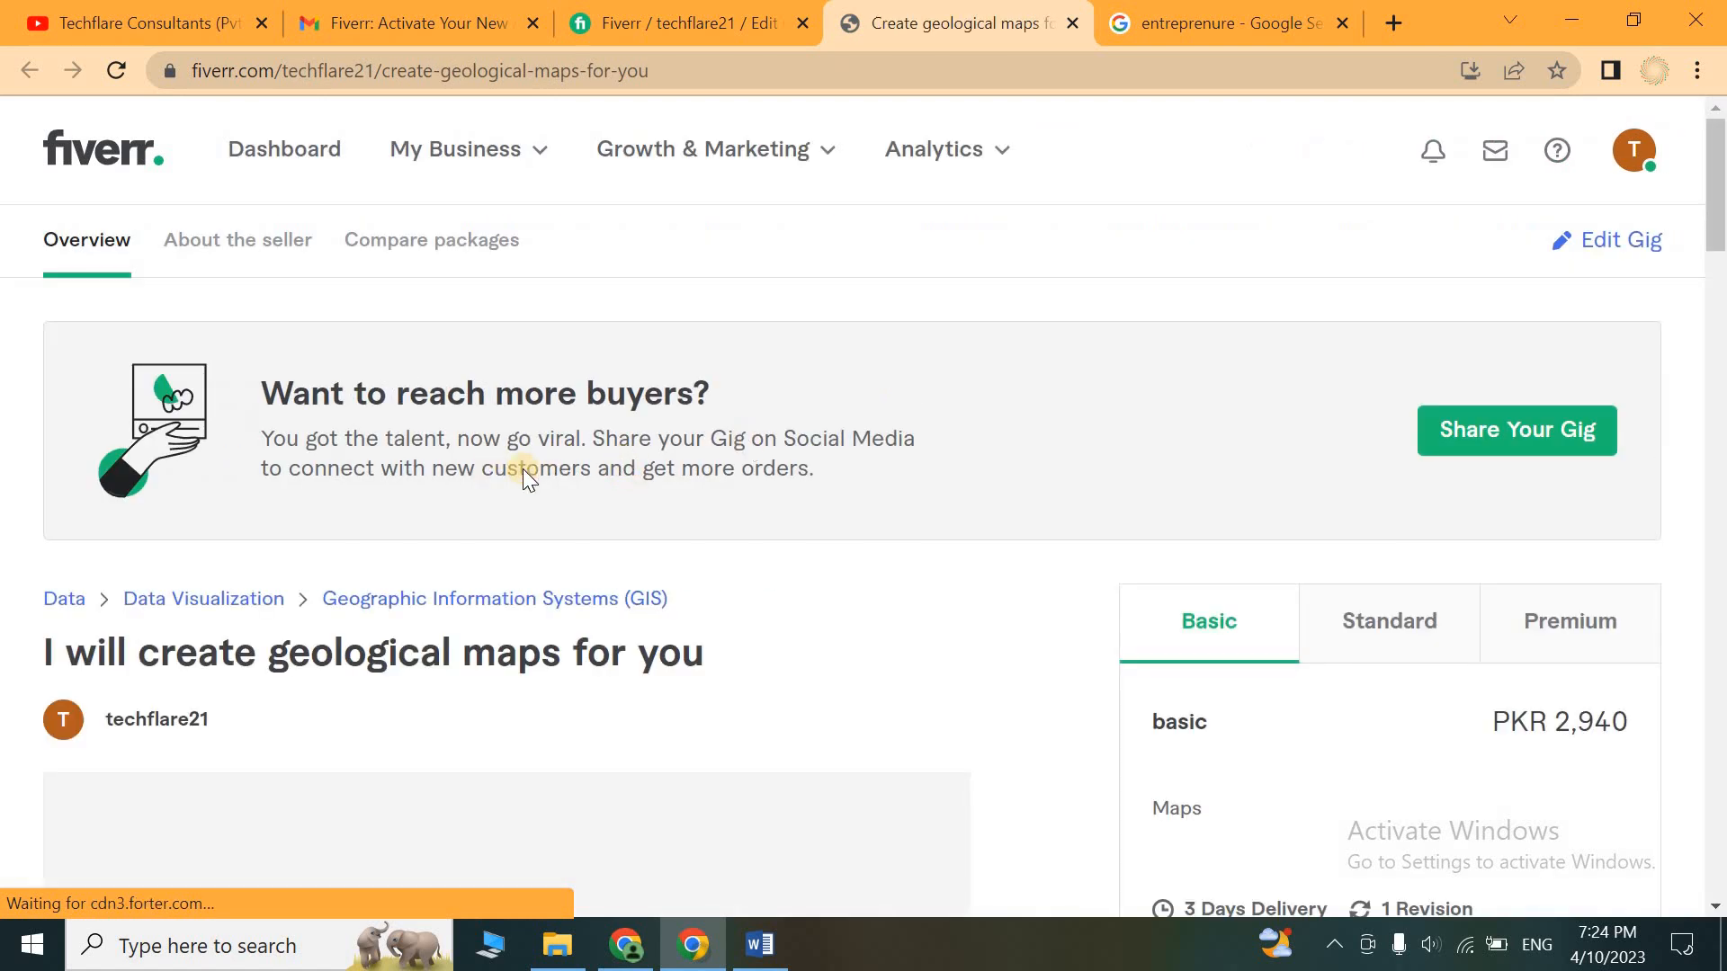
scroll(580, 480, down, 6)
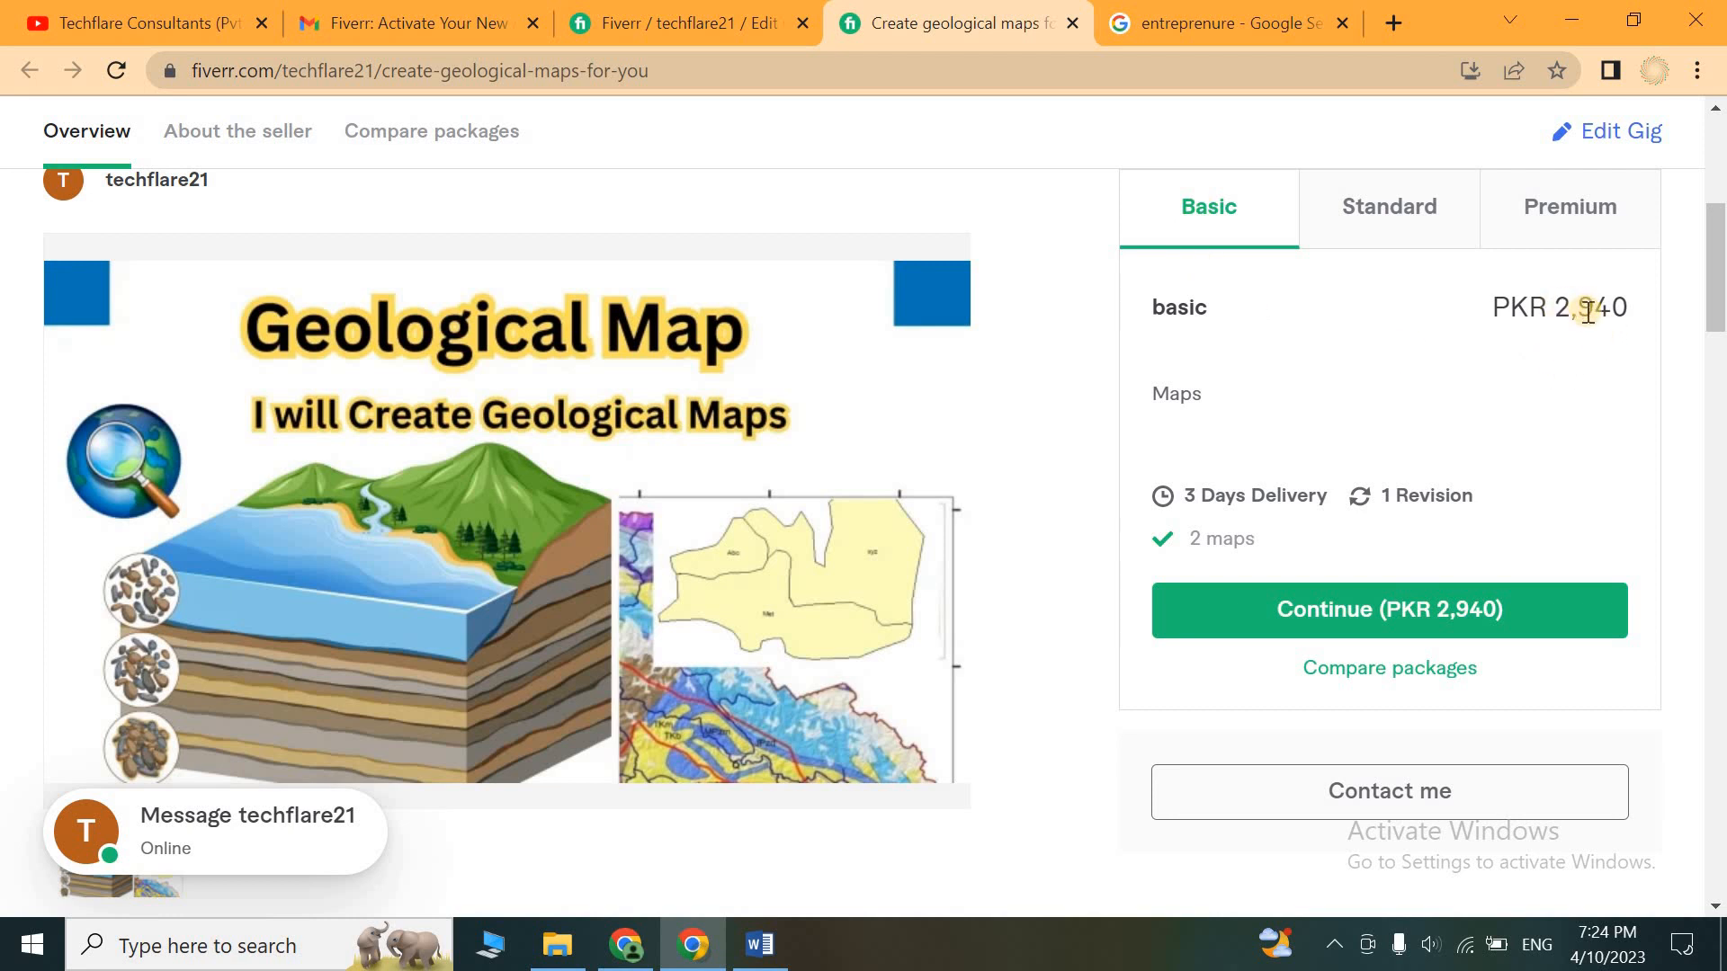
click(1396, 216)
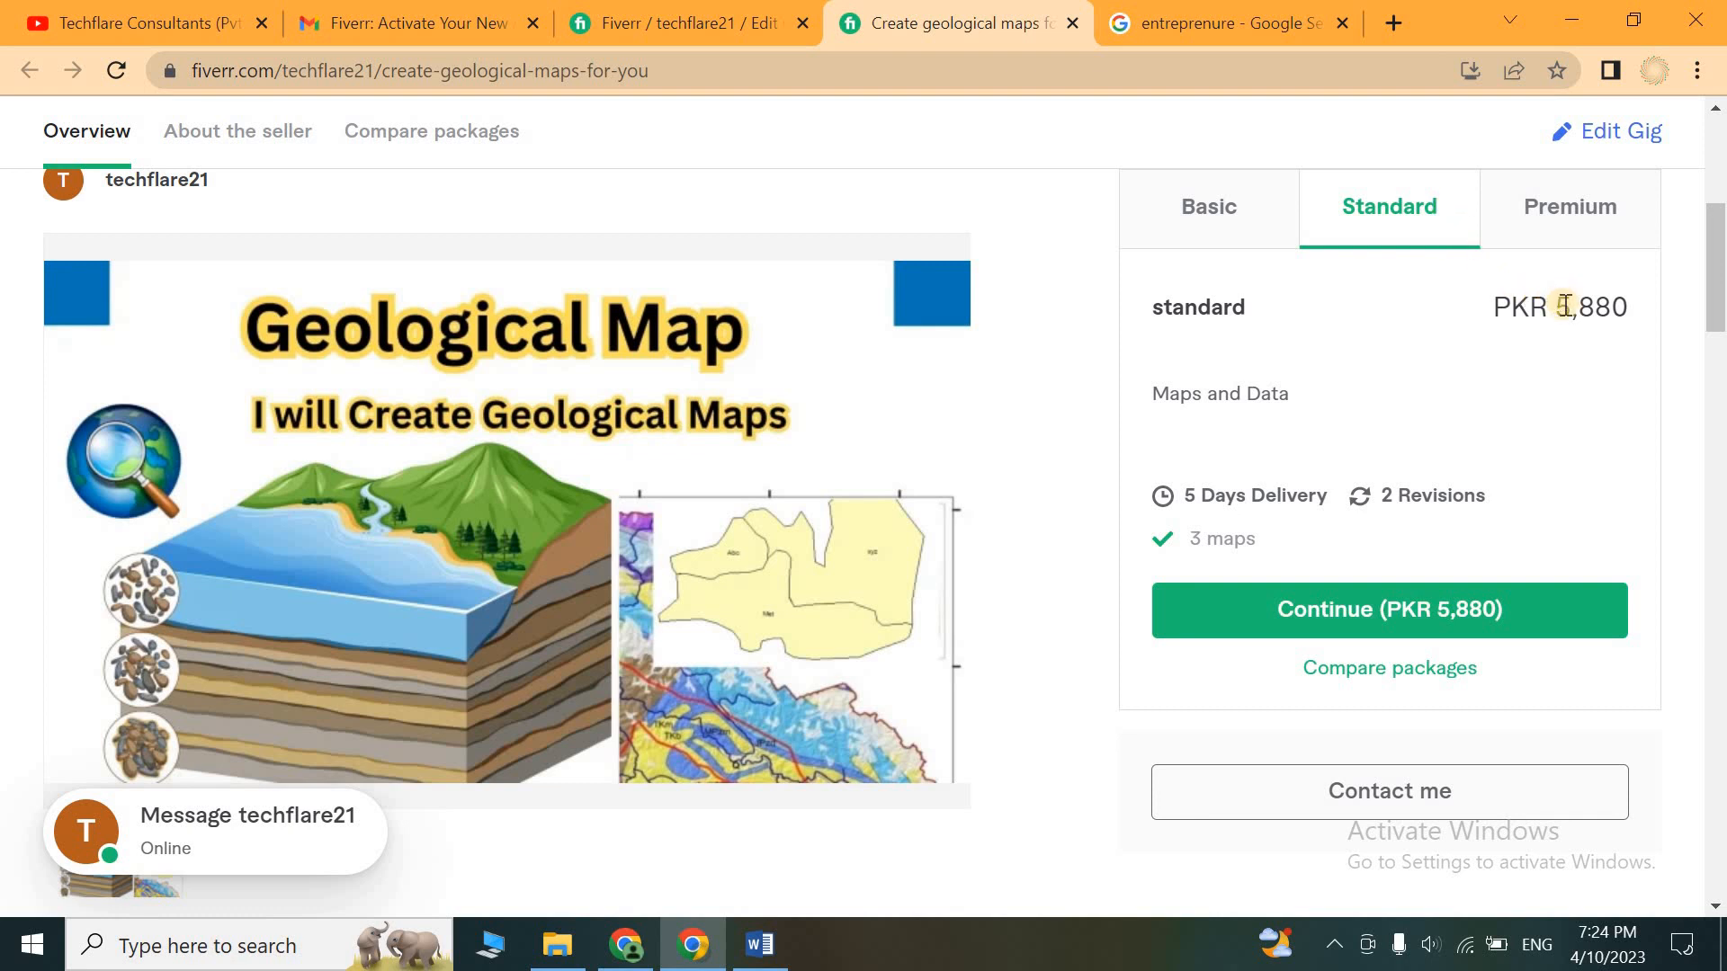
click(1593, 219)
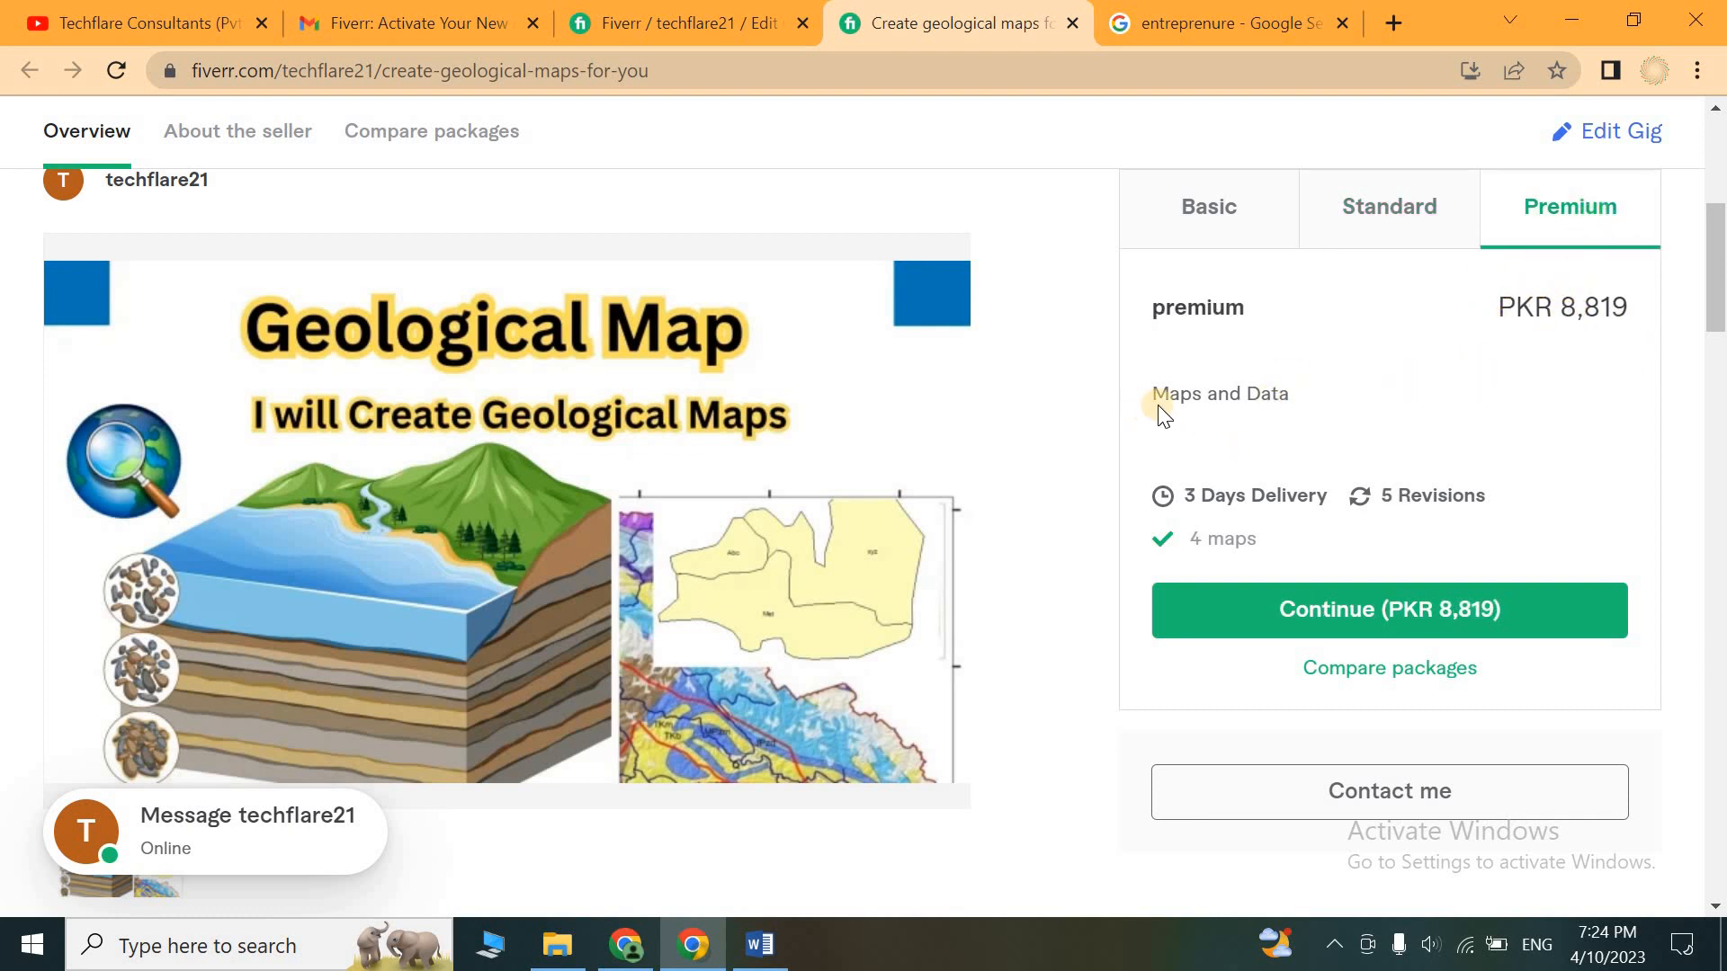
Step: Read through the full listing down to Compare packages, then return to the top
scroll(1448, 679, down, 3)
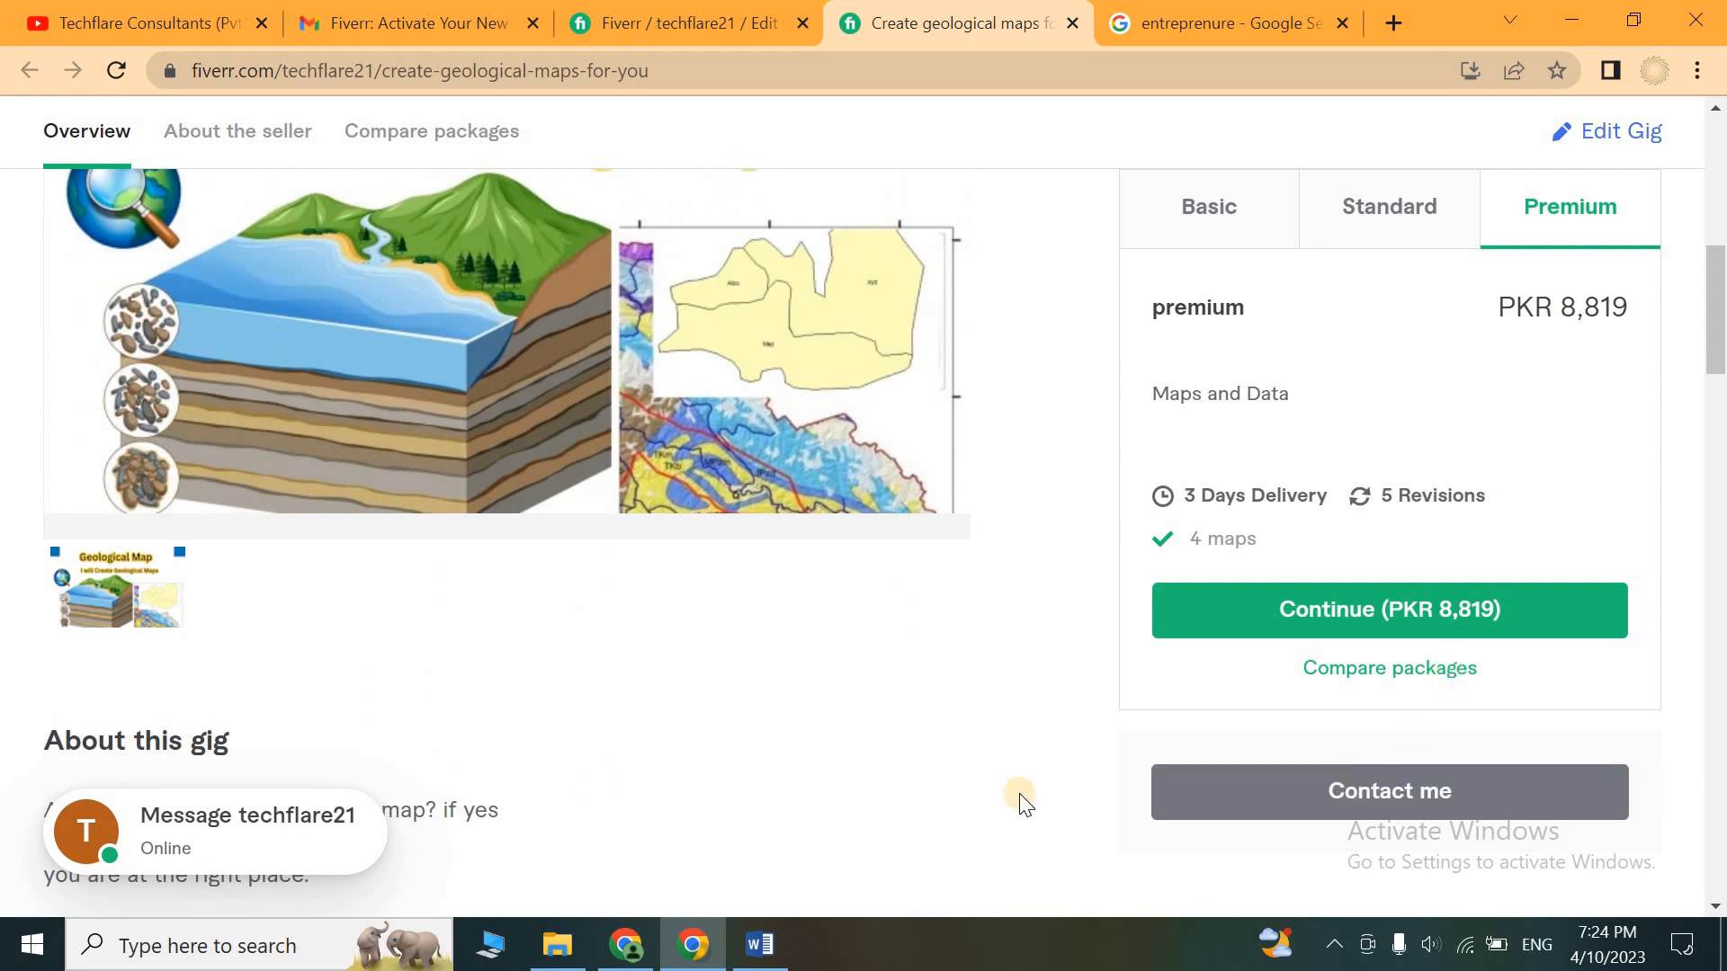
scroll(551, 625, down, 7)
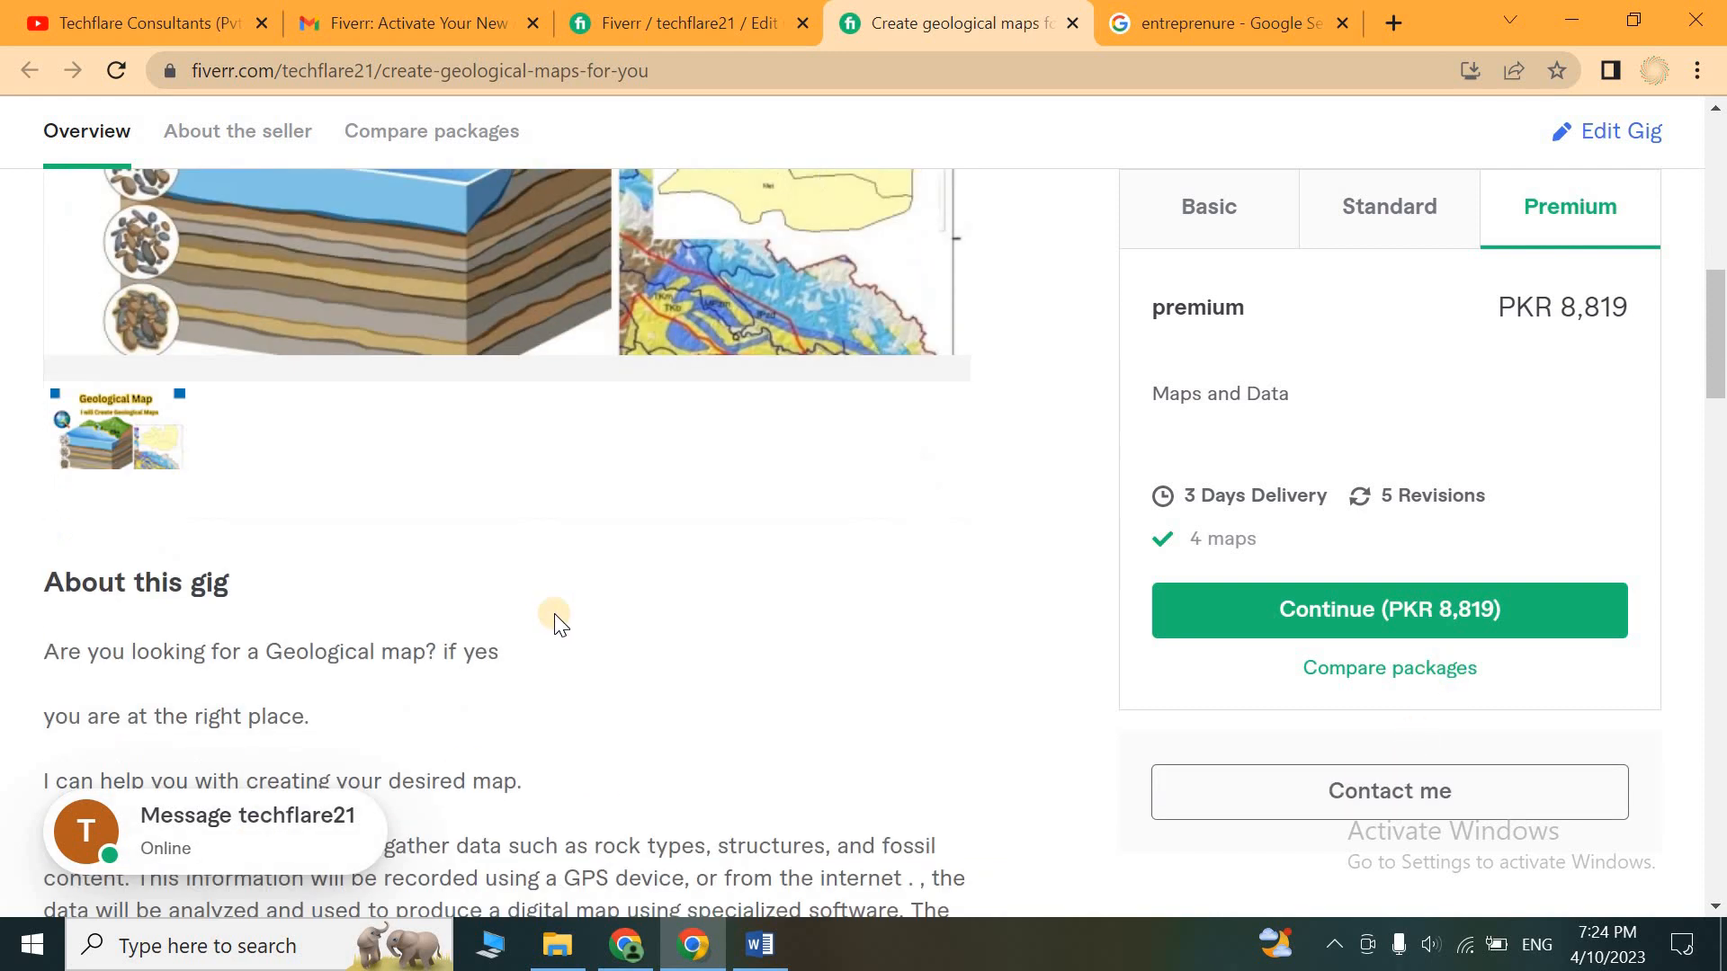
scroll(334, 368, down, 4)
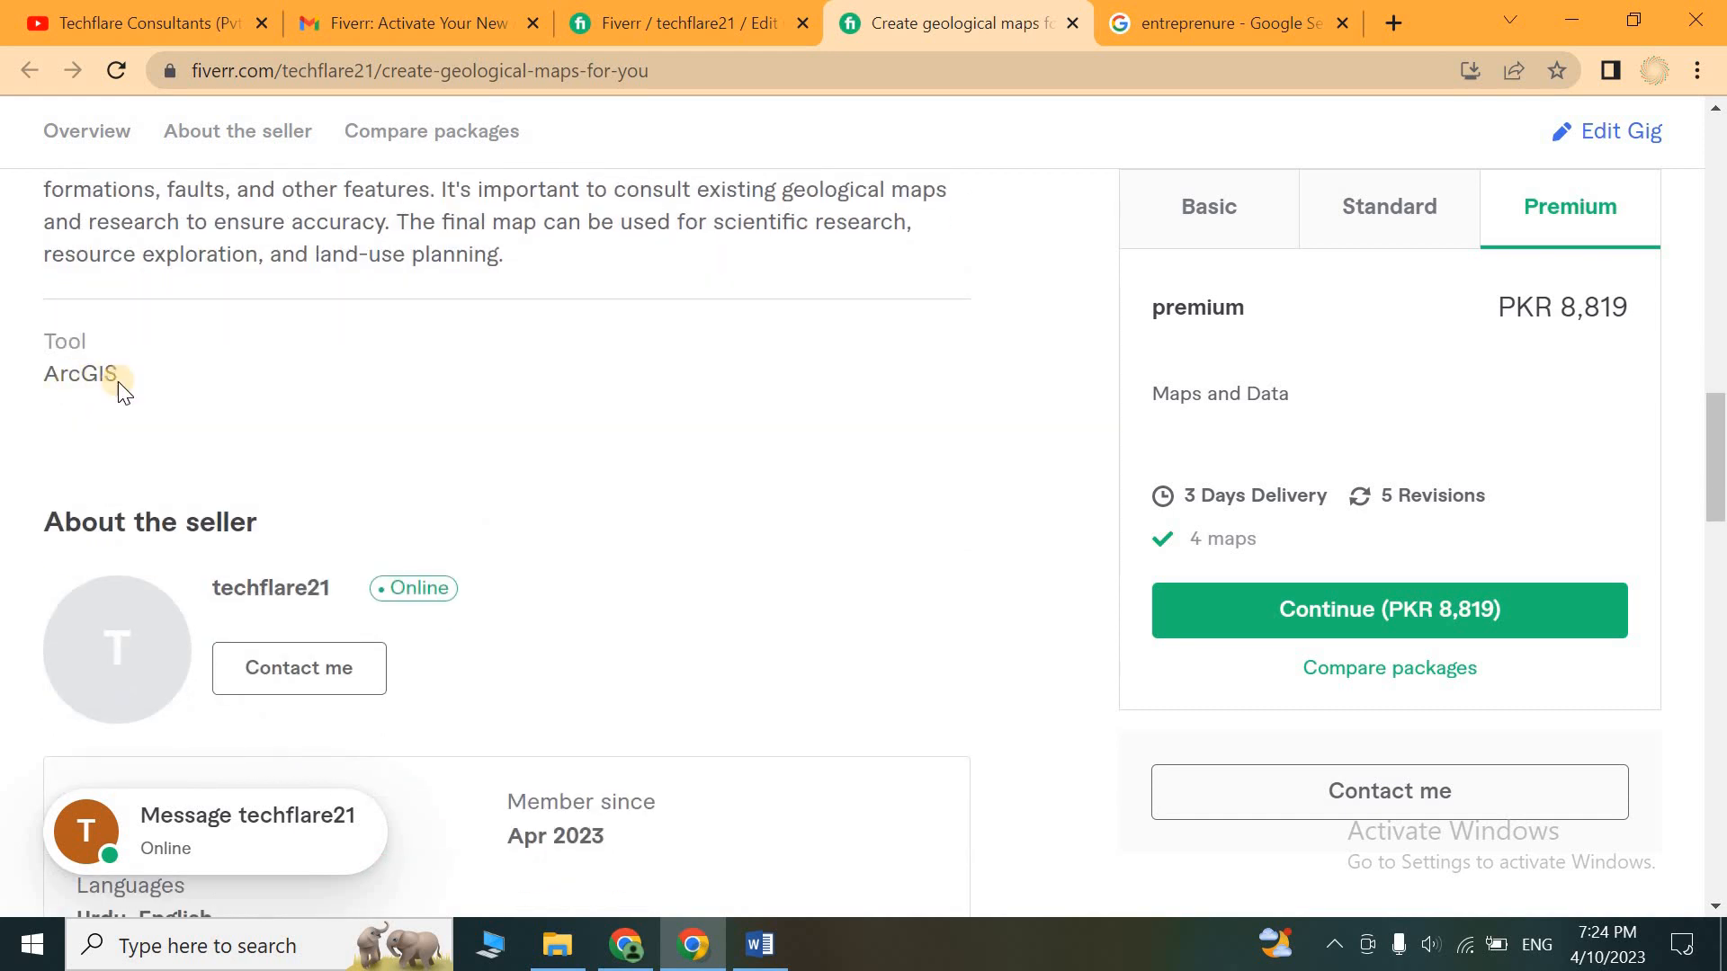
scroll(121, 387, down, 6)
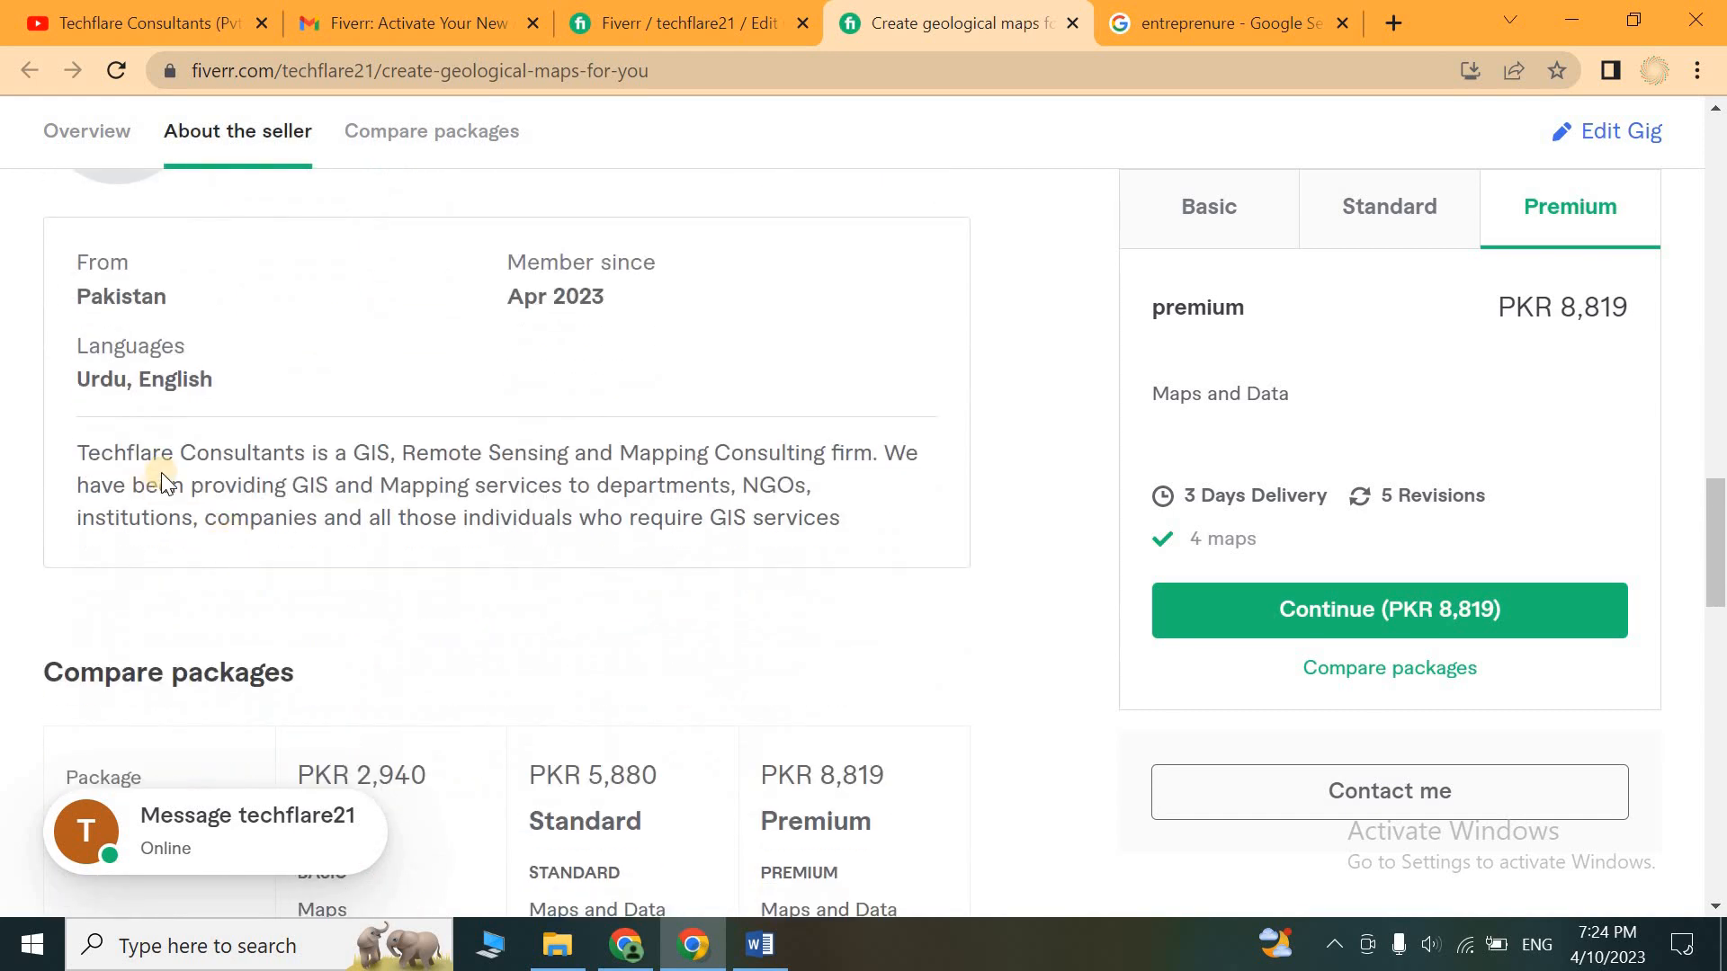
scroll(324, 482, down, 3)
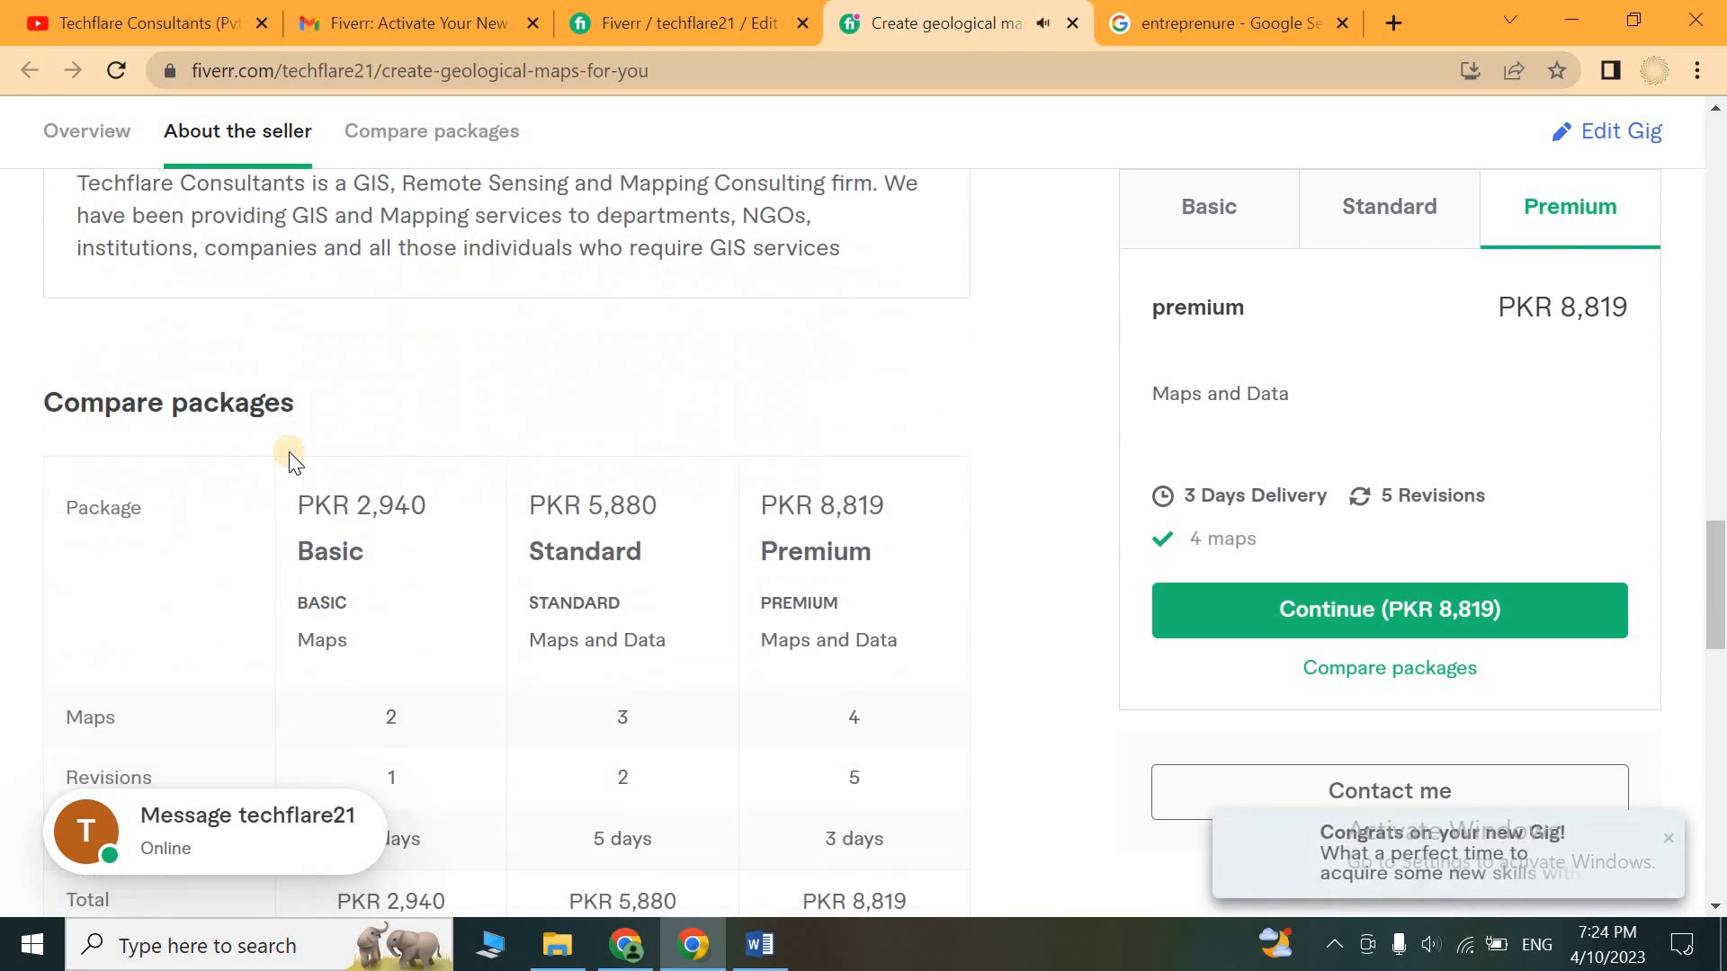
scroll(290, 460, down, 4)
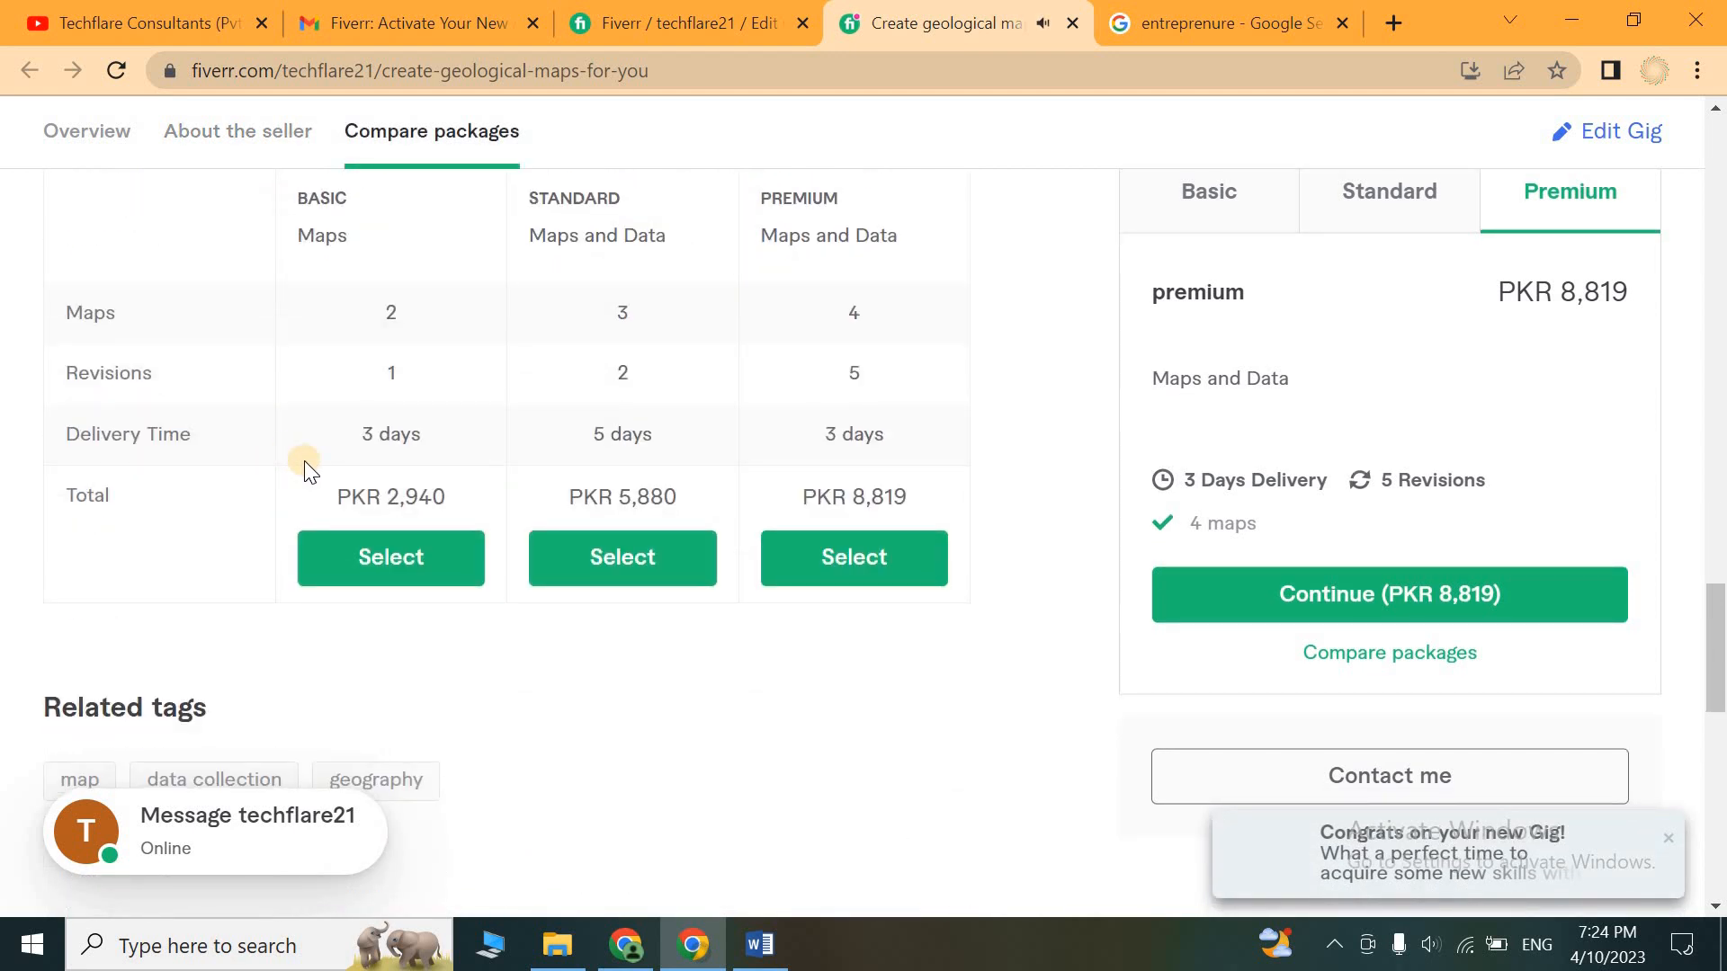
scroll(306, 468, up, 3)
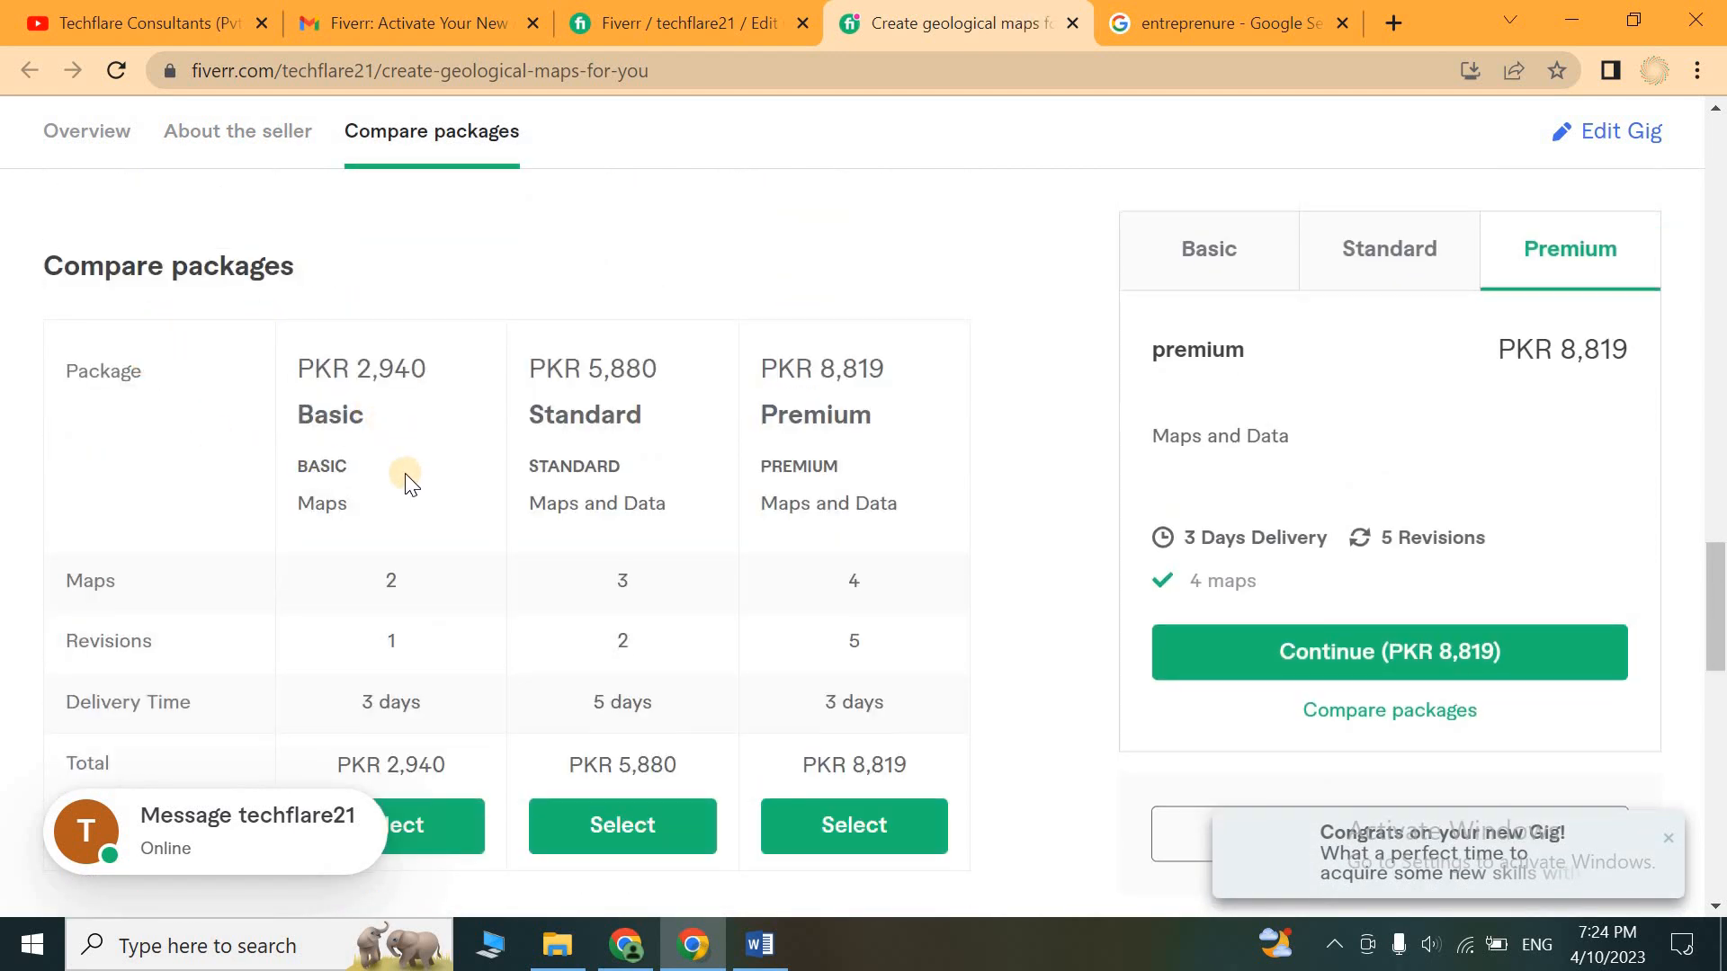
scroll(378, 432, down, 1)
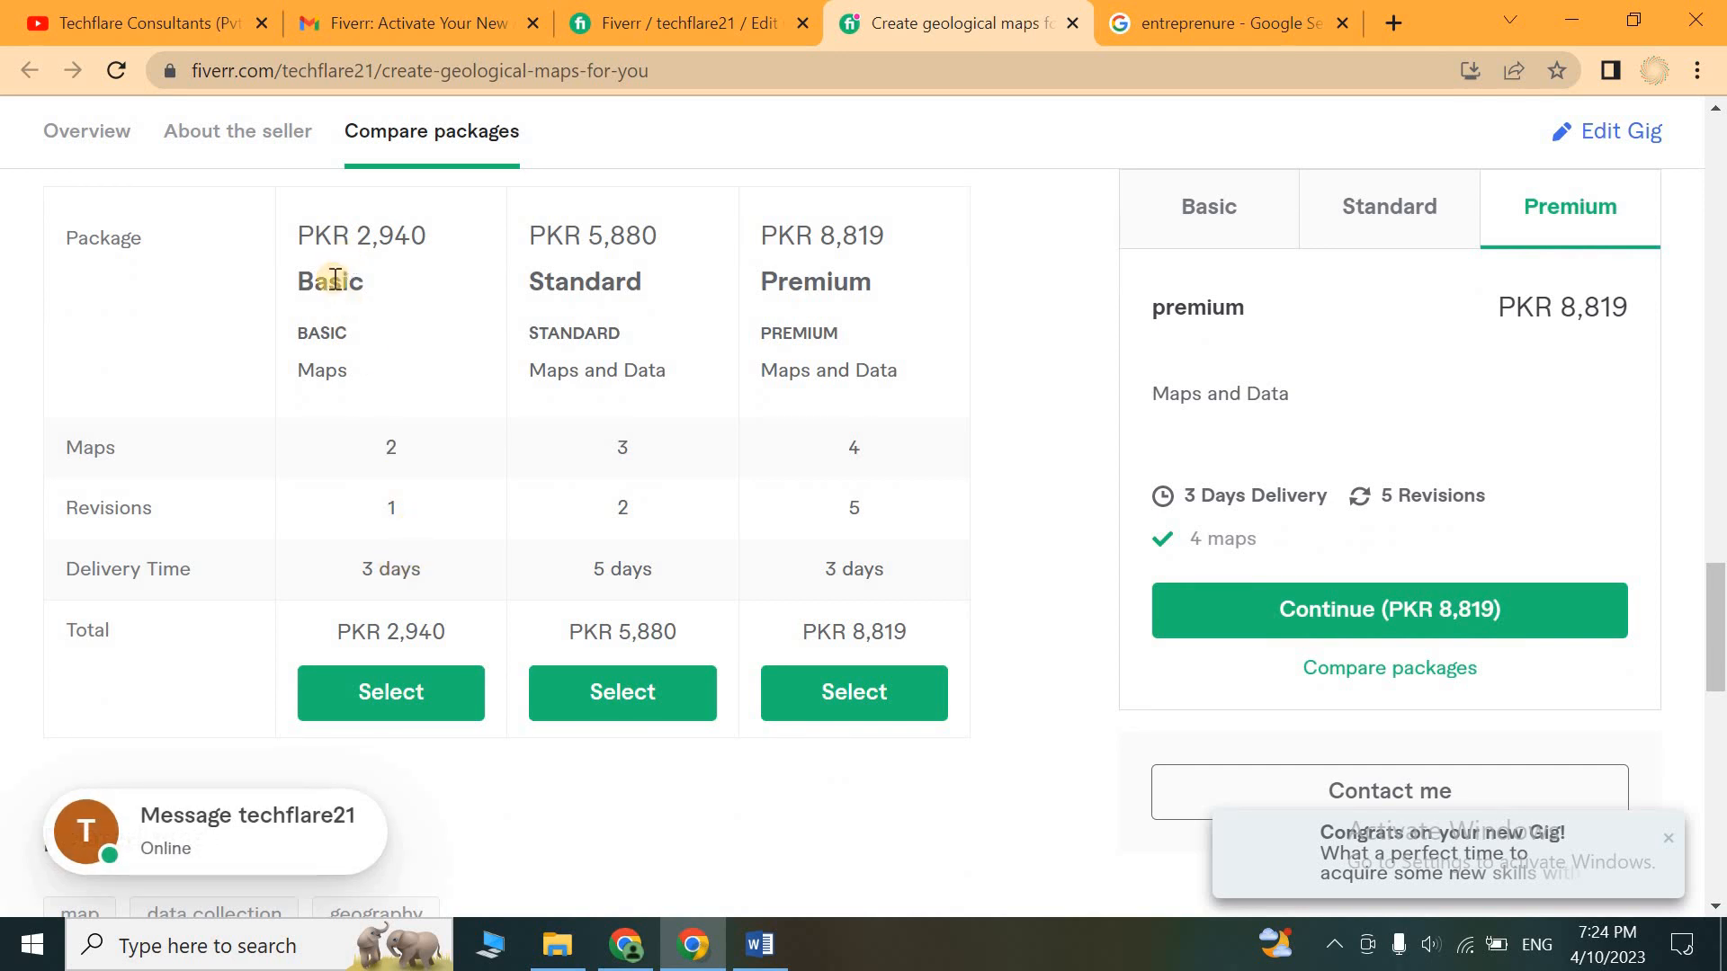
scroll(334, 279, up, 1)
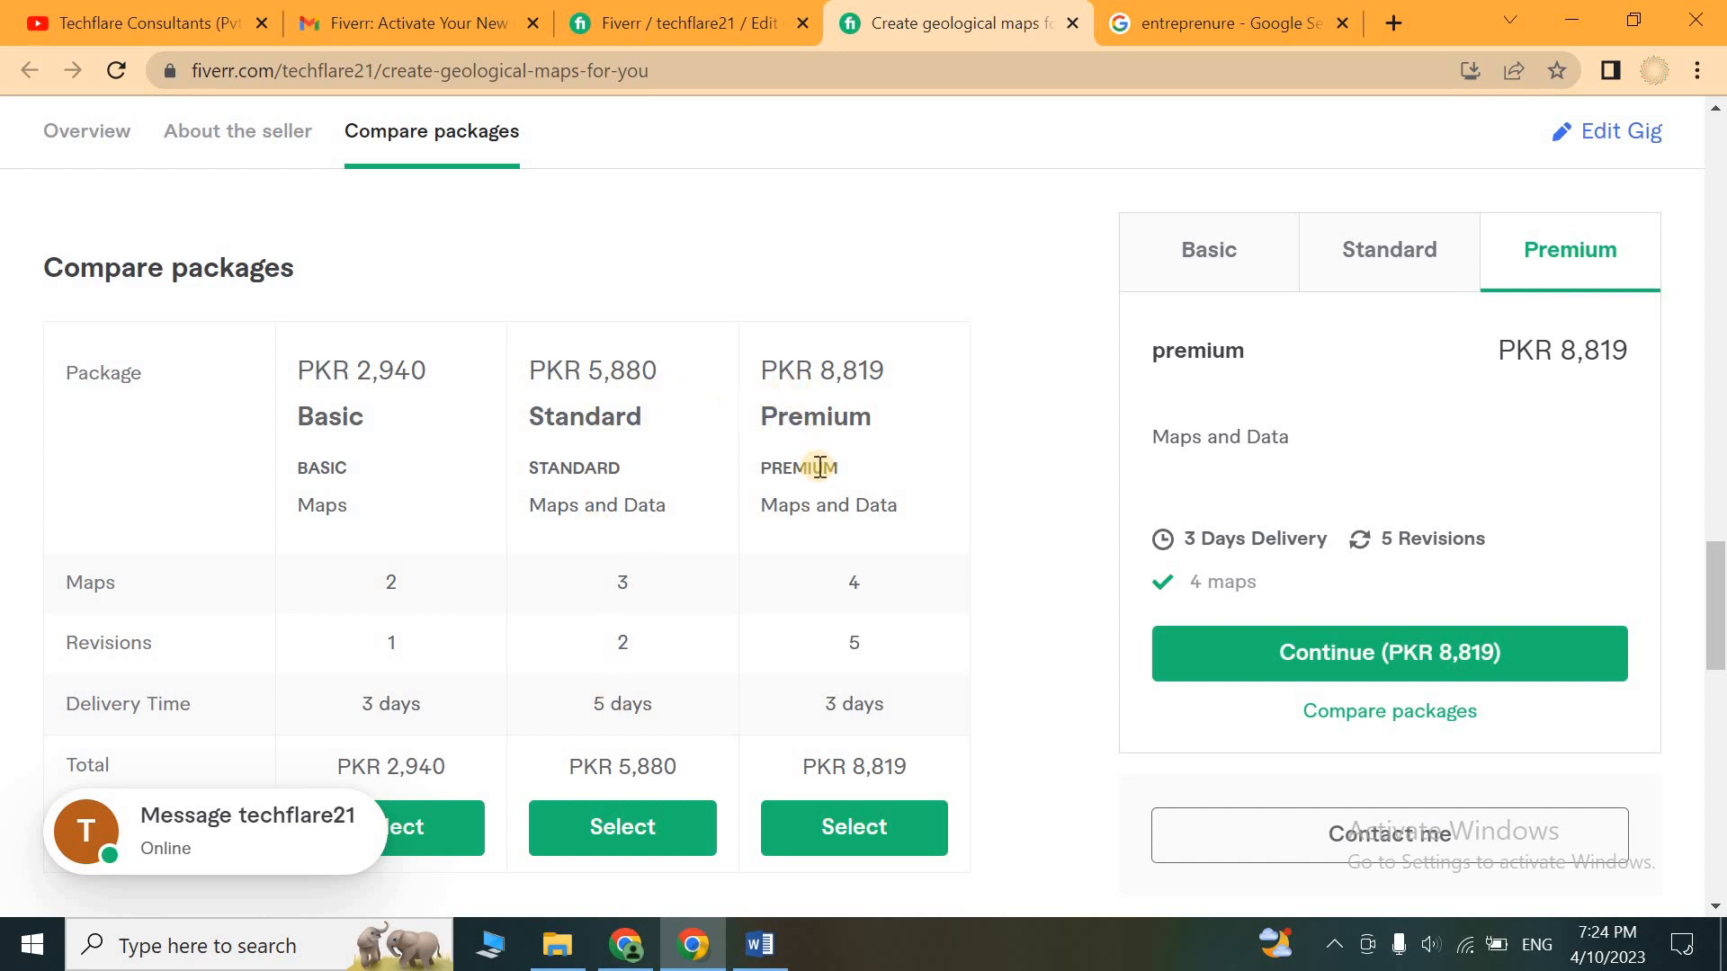
scroll(822, 485, down, 1)
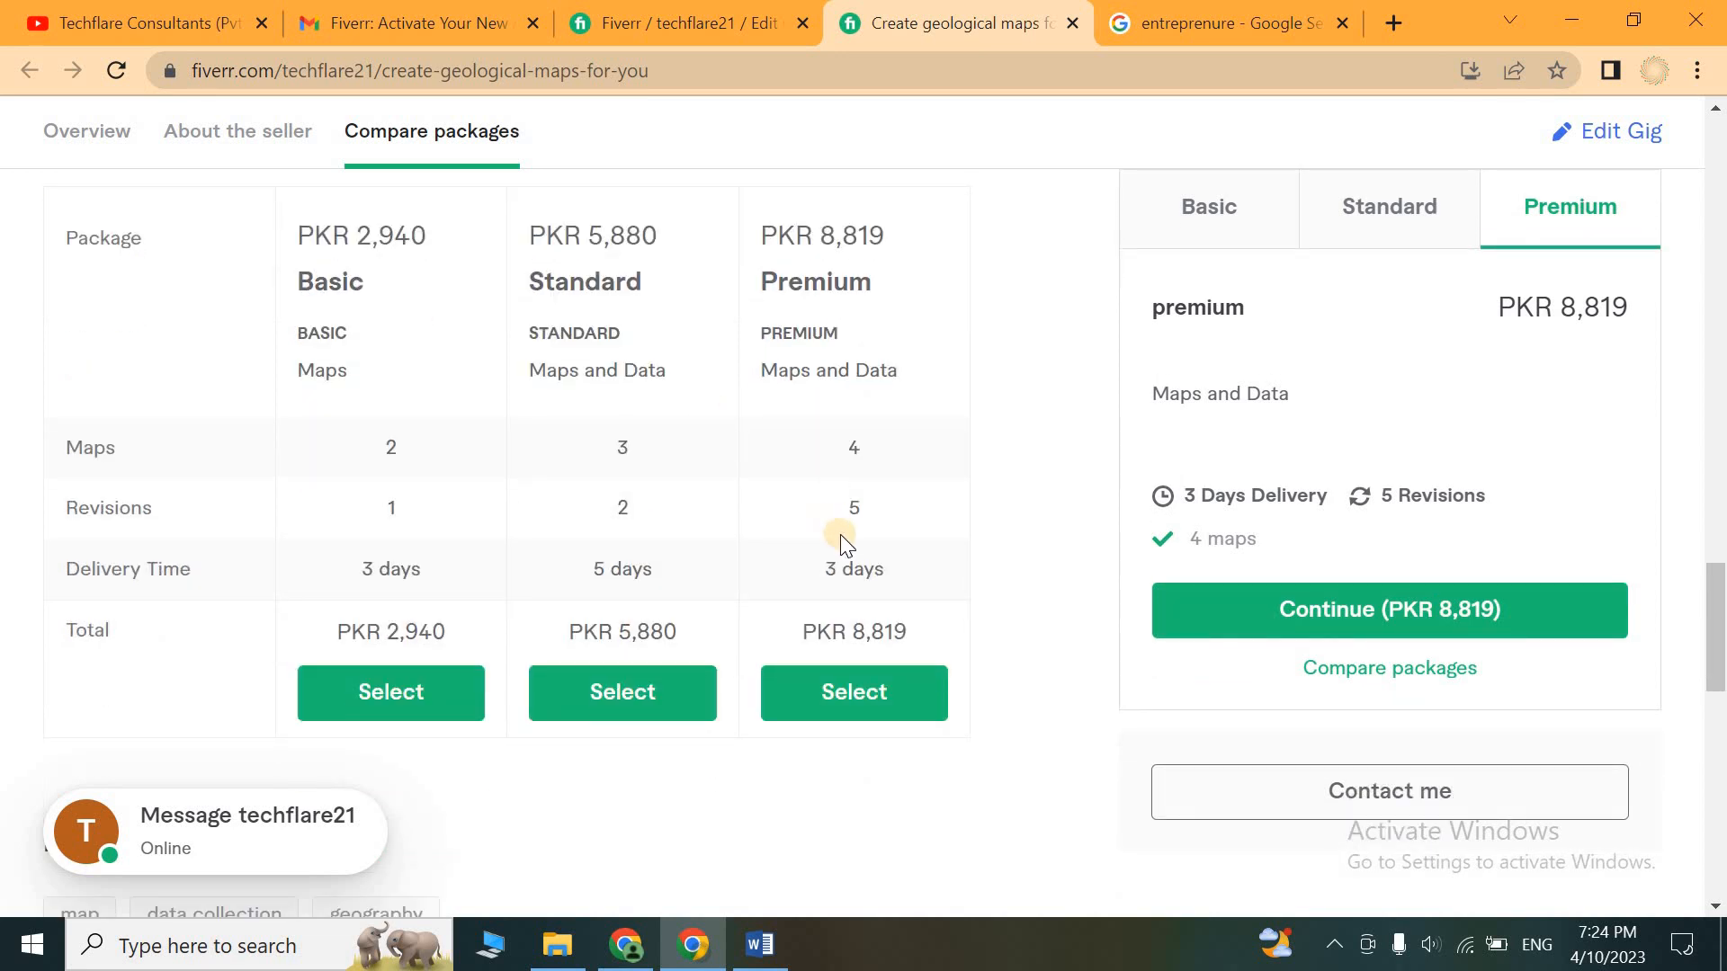
scroll(849, 536, down, 2)
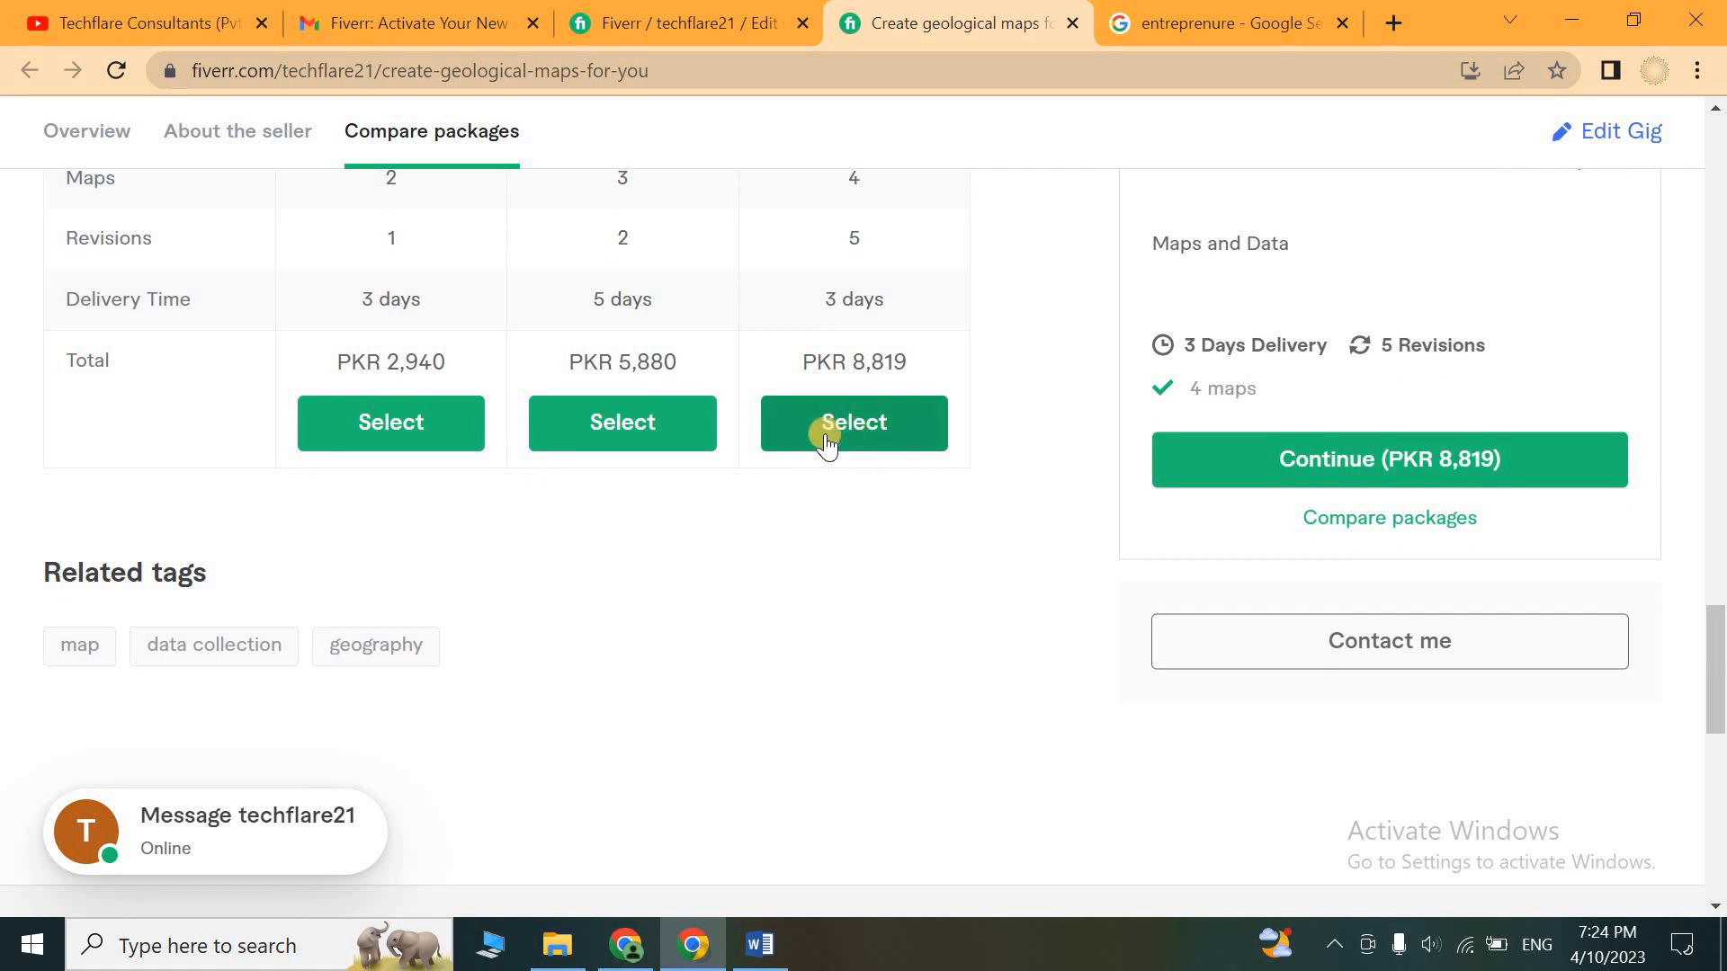
scroll(594, 431, down, 1)
scroll(594, 432, down, 4)
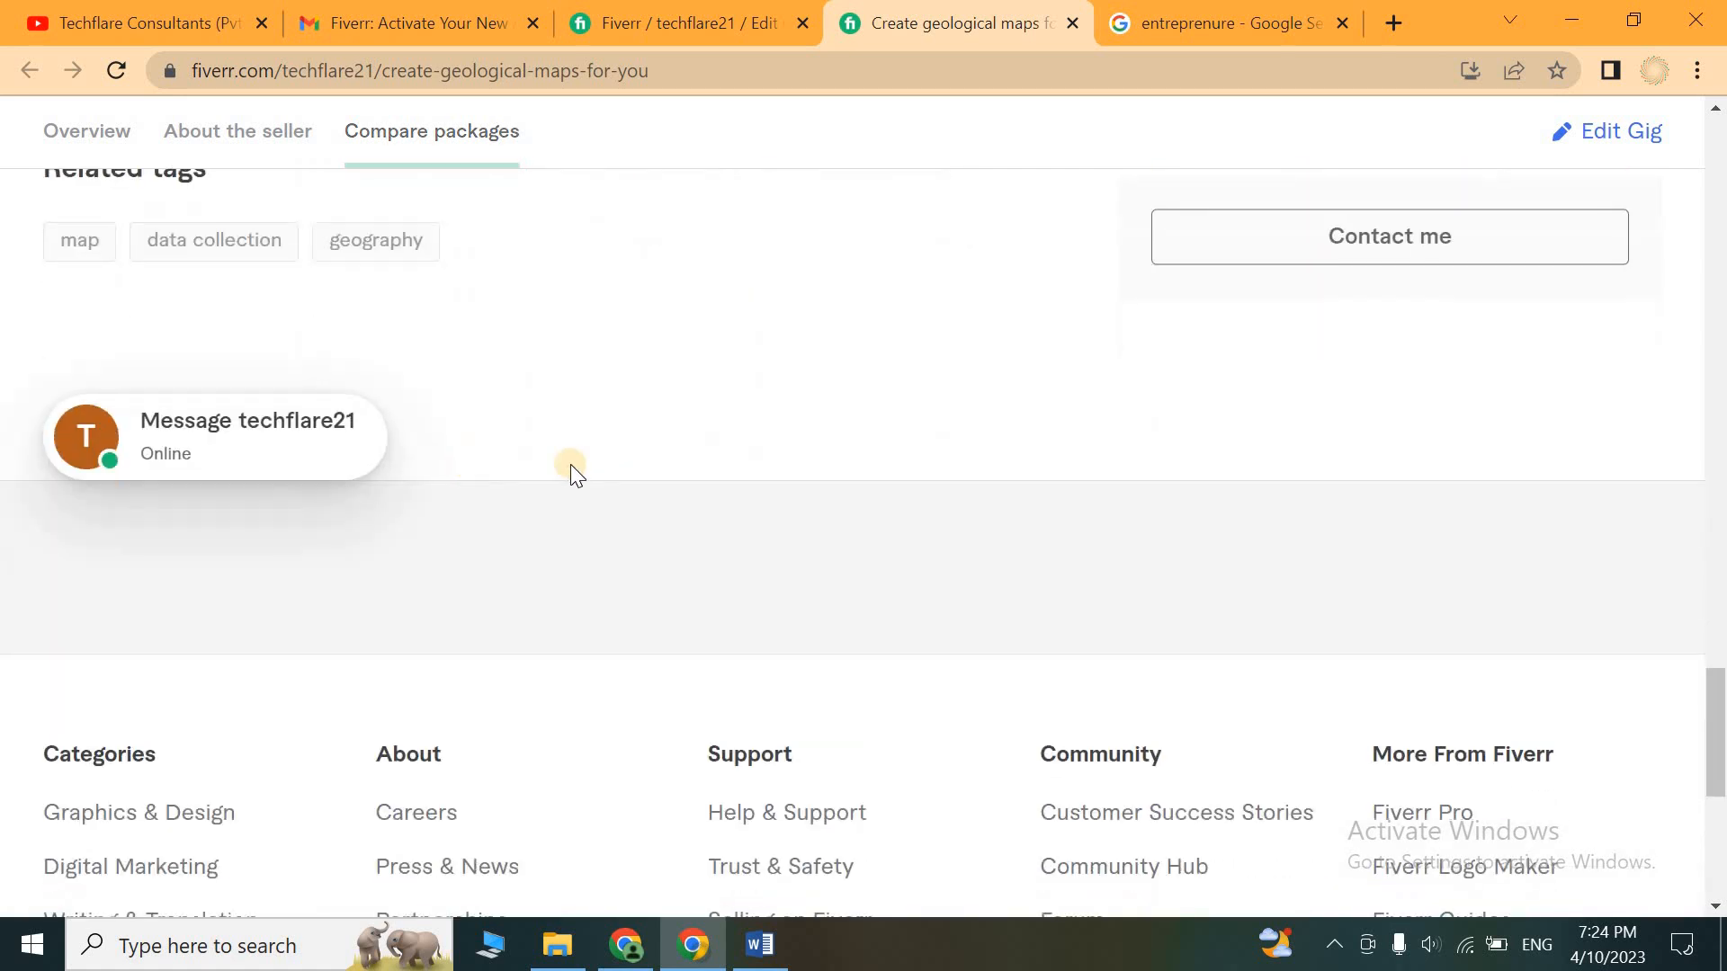
scroll(705, 456, up, 5)
scroll(1071, 544, up, 12)
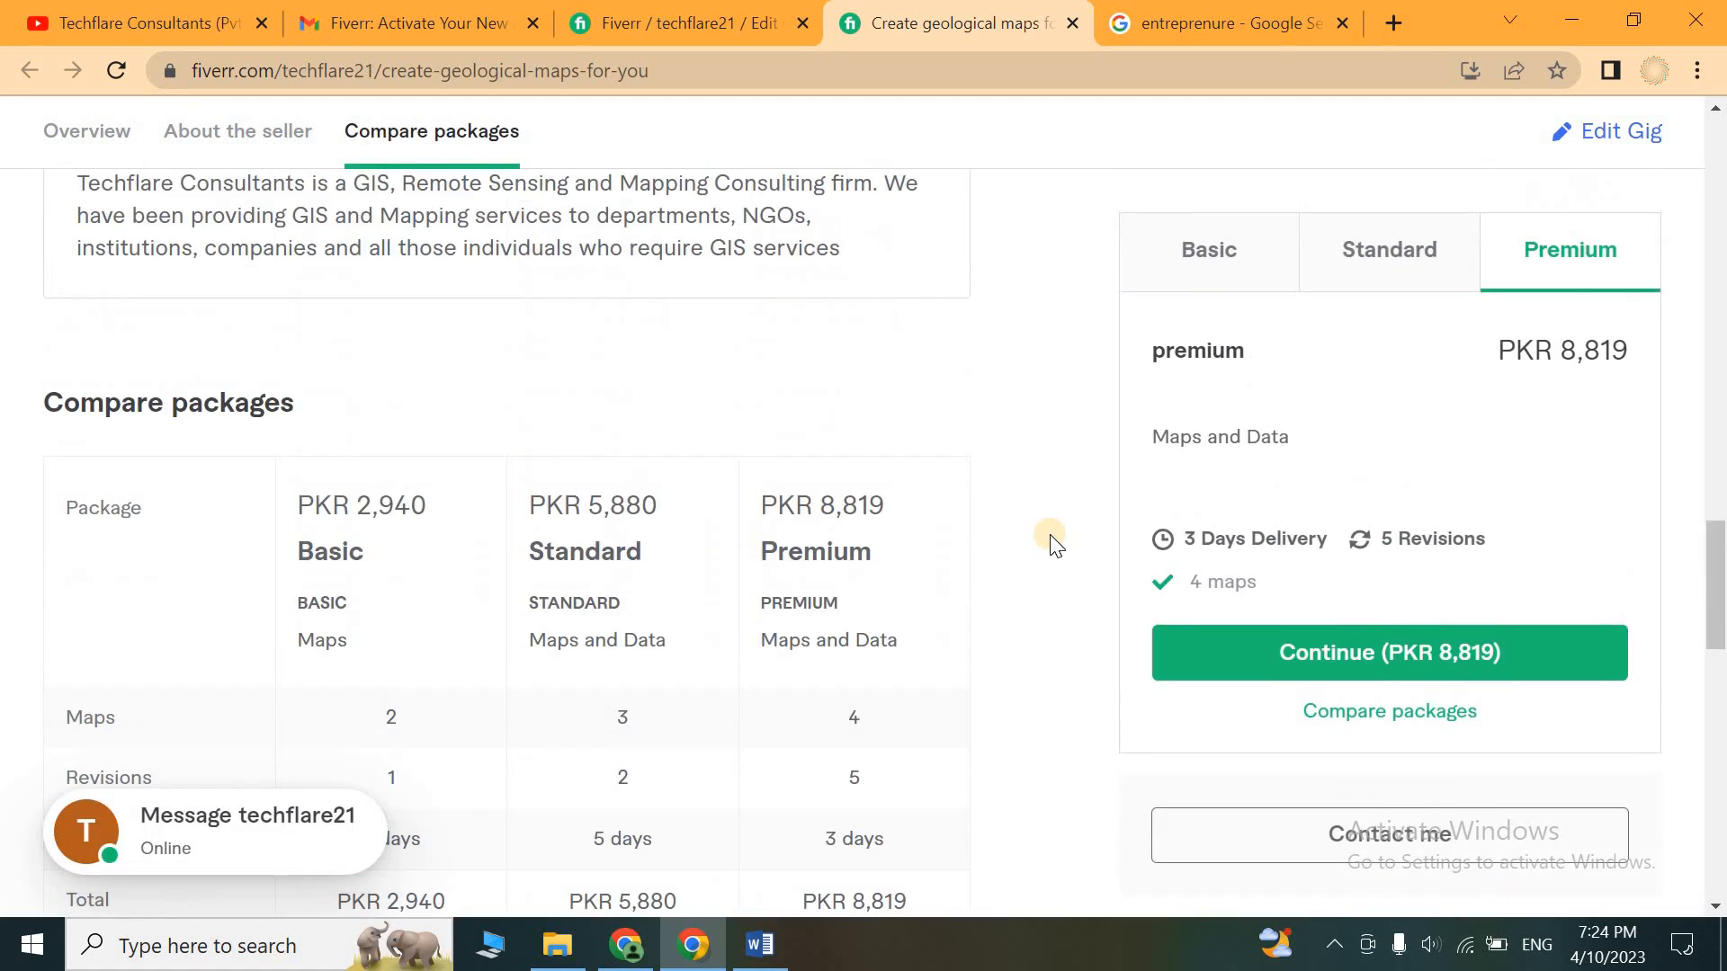
scroll(834, 475, up, 10)
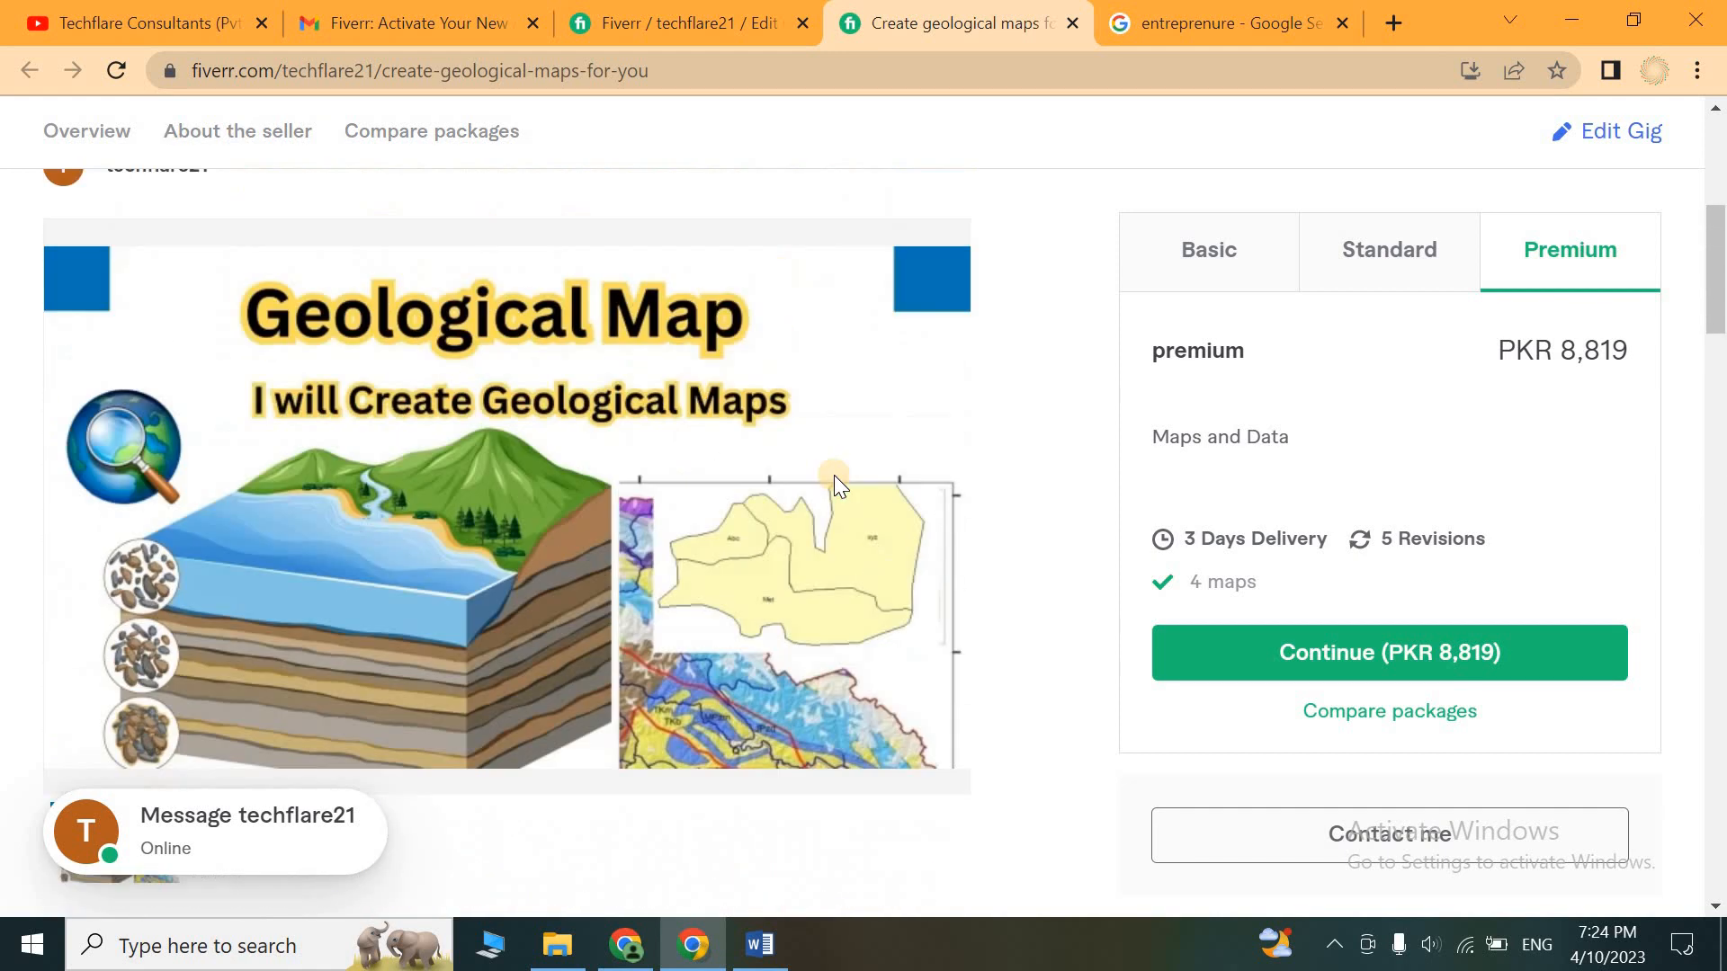
scroll(929, 502, up, 2)
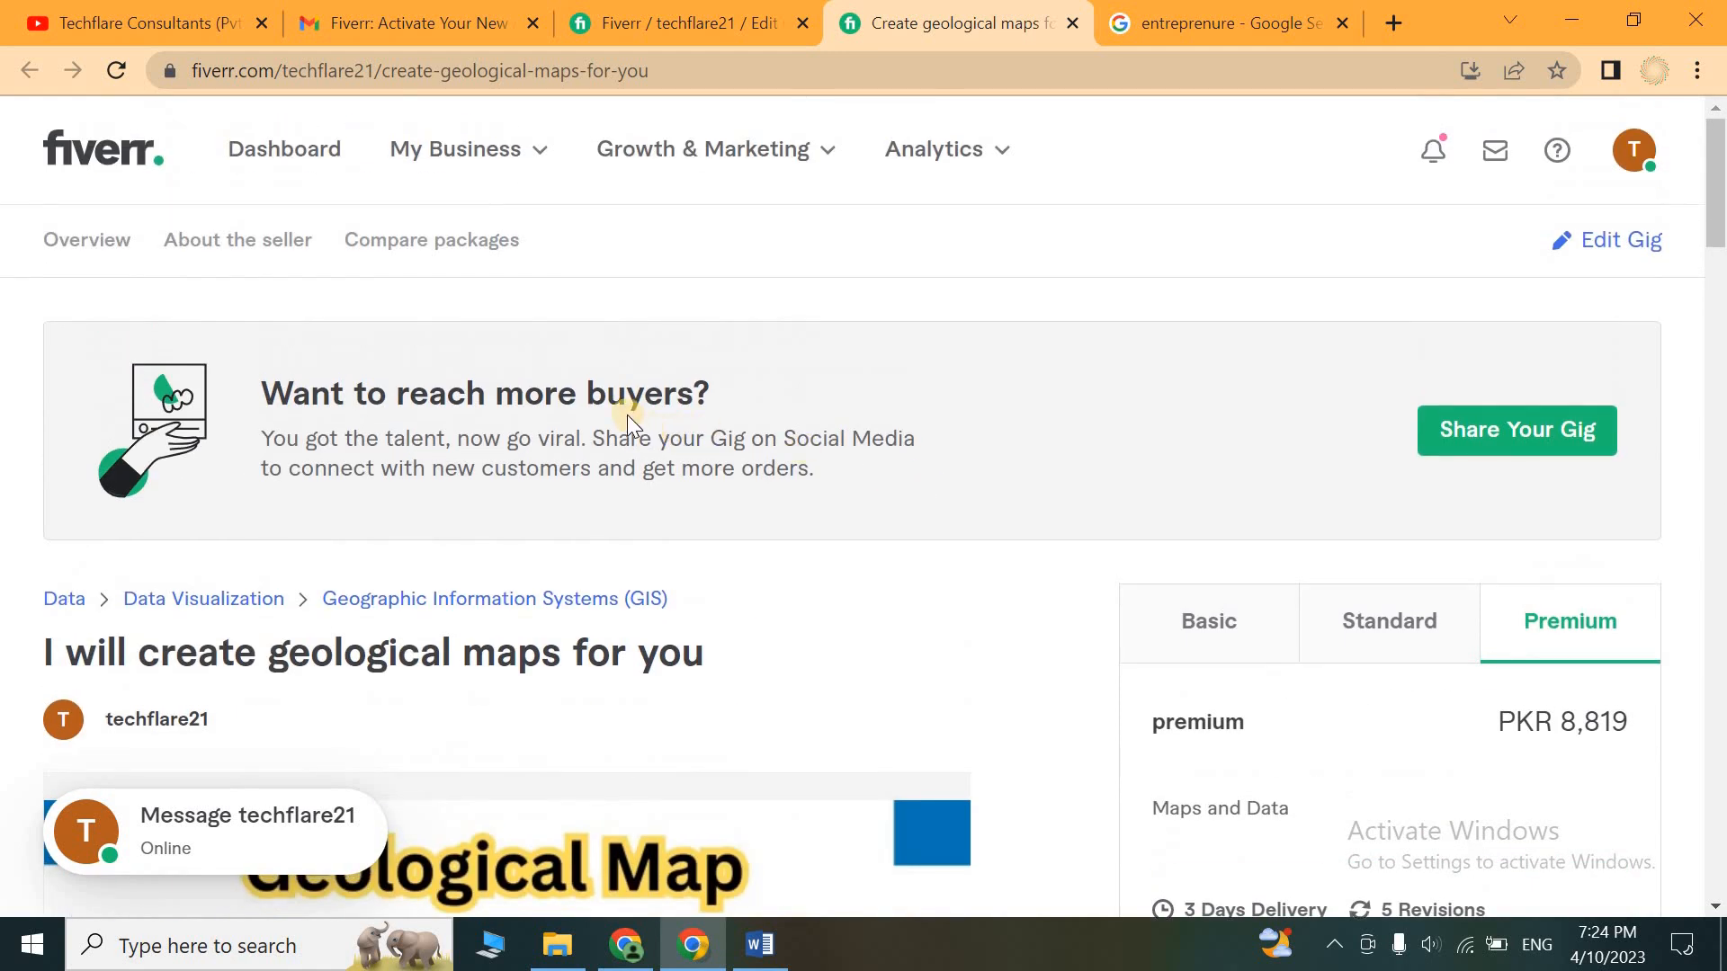
Step: Go to the Fiverr seller dashboard, then bring back the Canva window on the Geological Map slide (page 13 of 22)
click(291, 153)
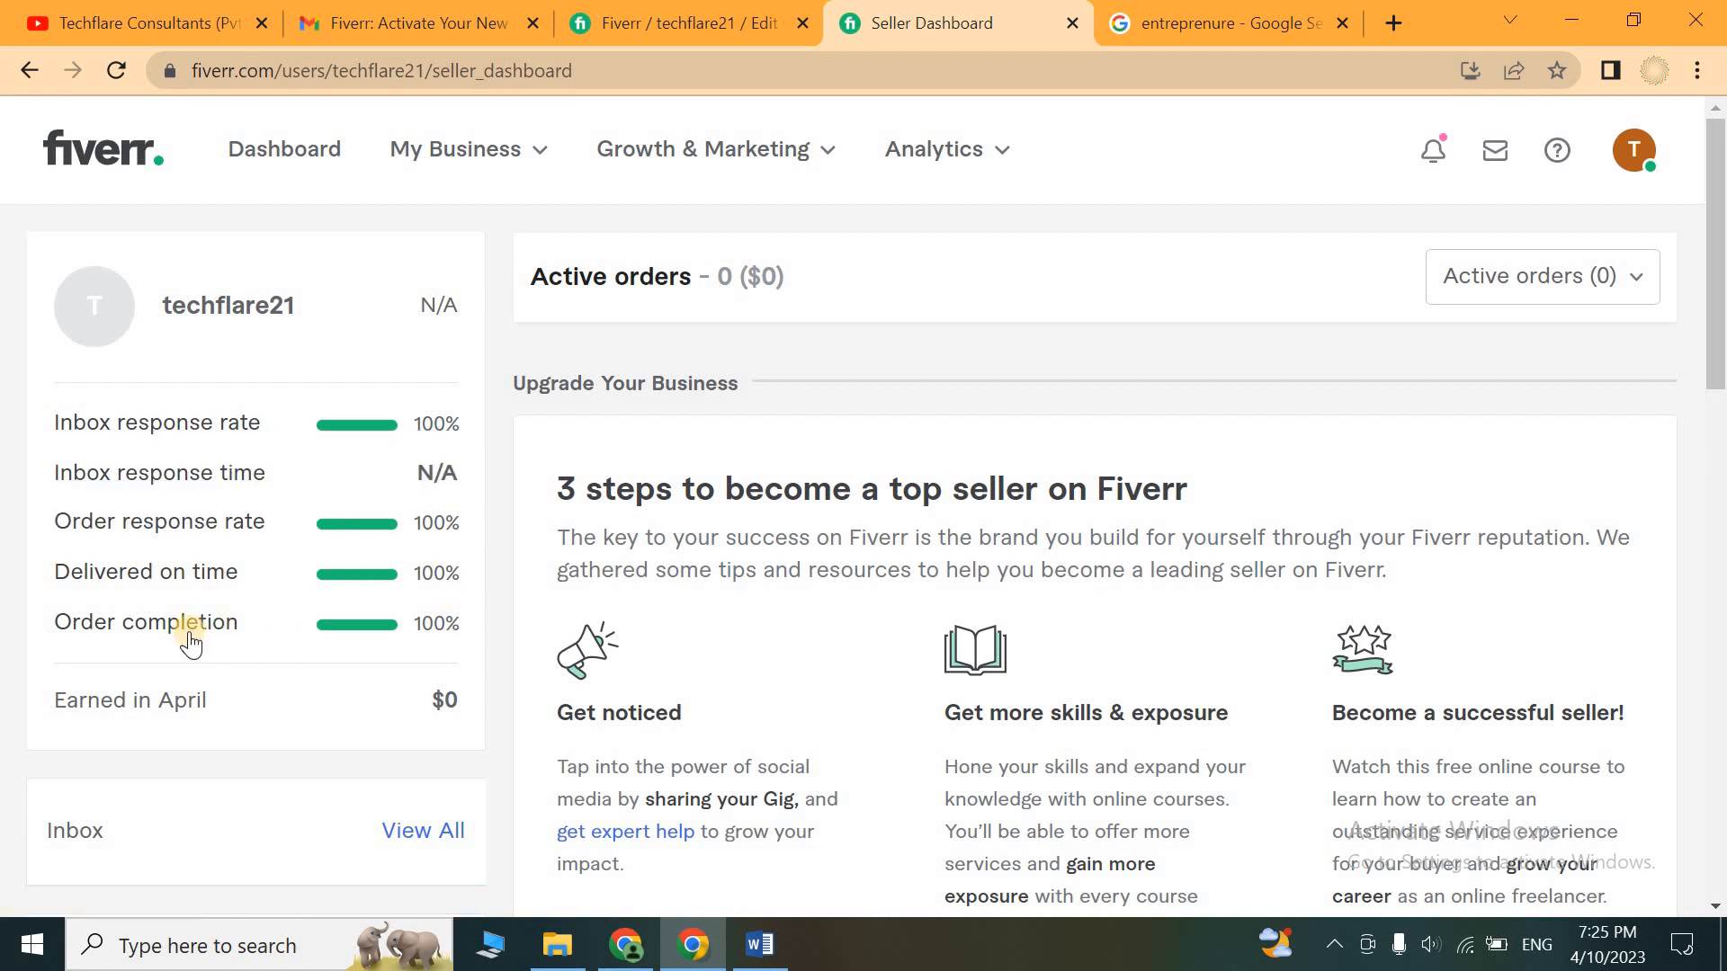
mouse_move(218, 641)
click(625, 944)
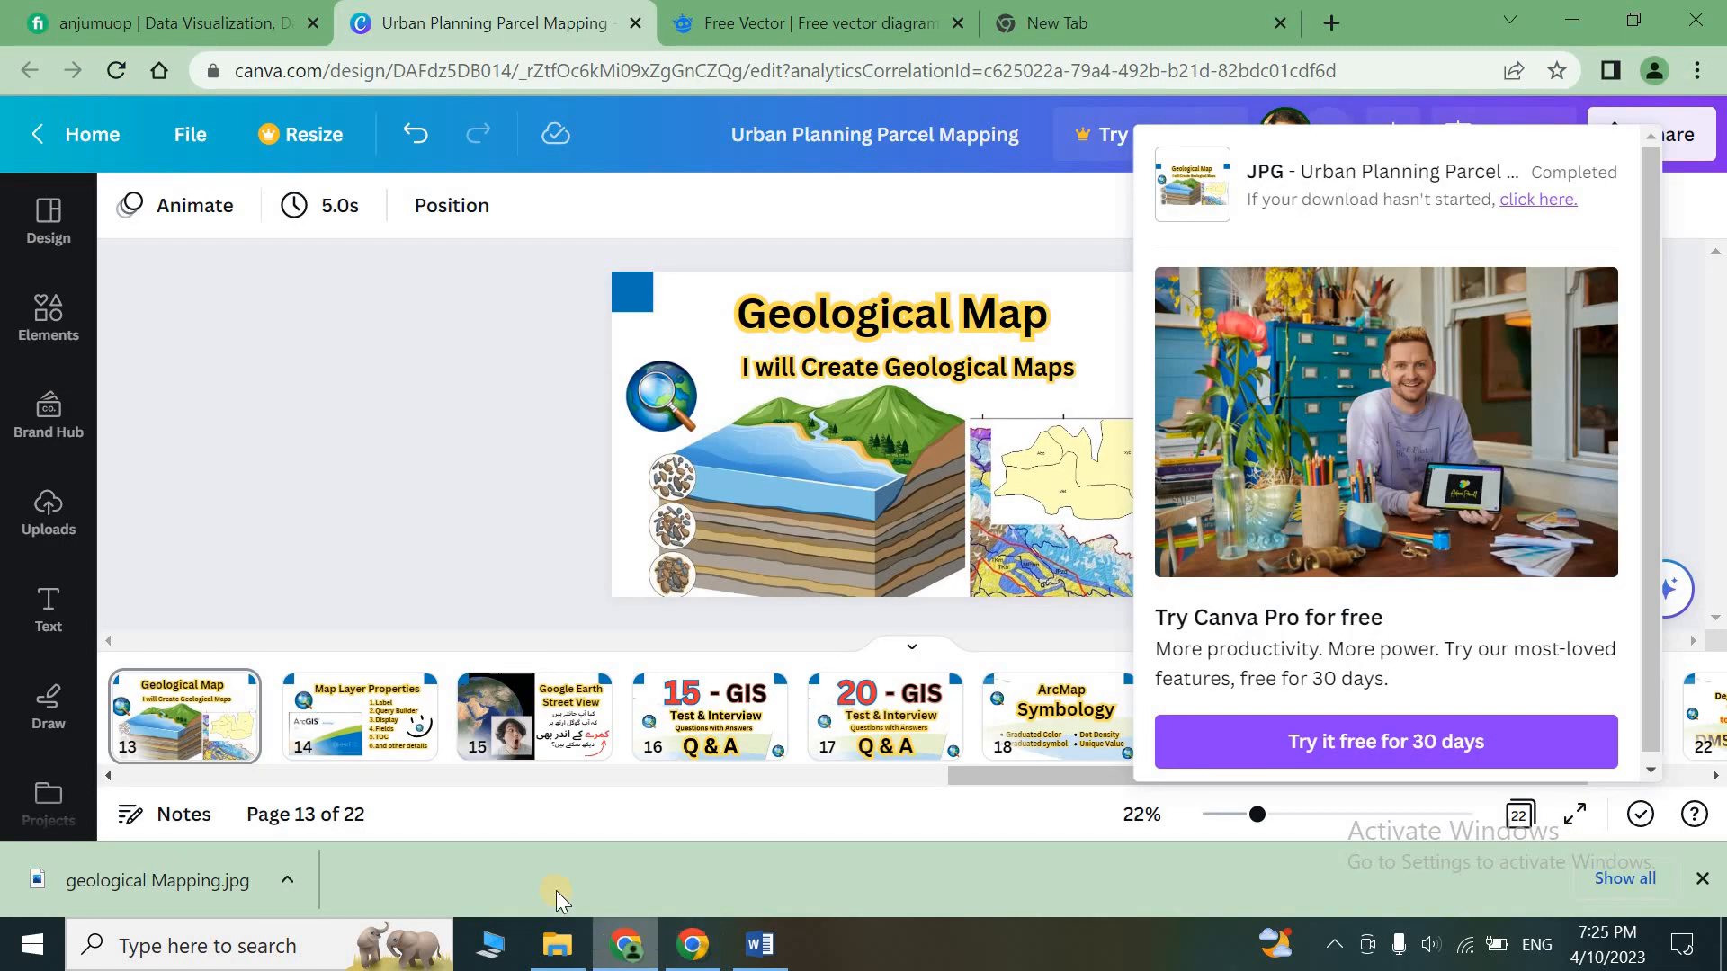
Step: Switch to the second account's Fiverr tab and load its seller dashboard showing 2 active orders worth $90
click(106, 16)
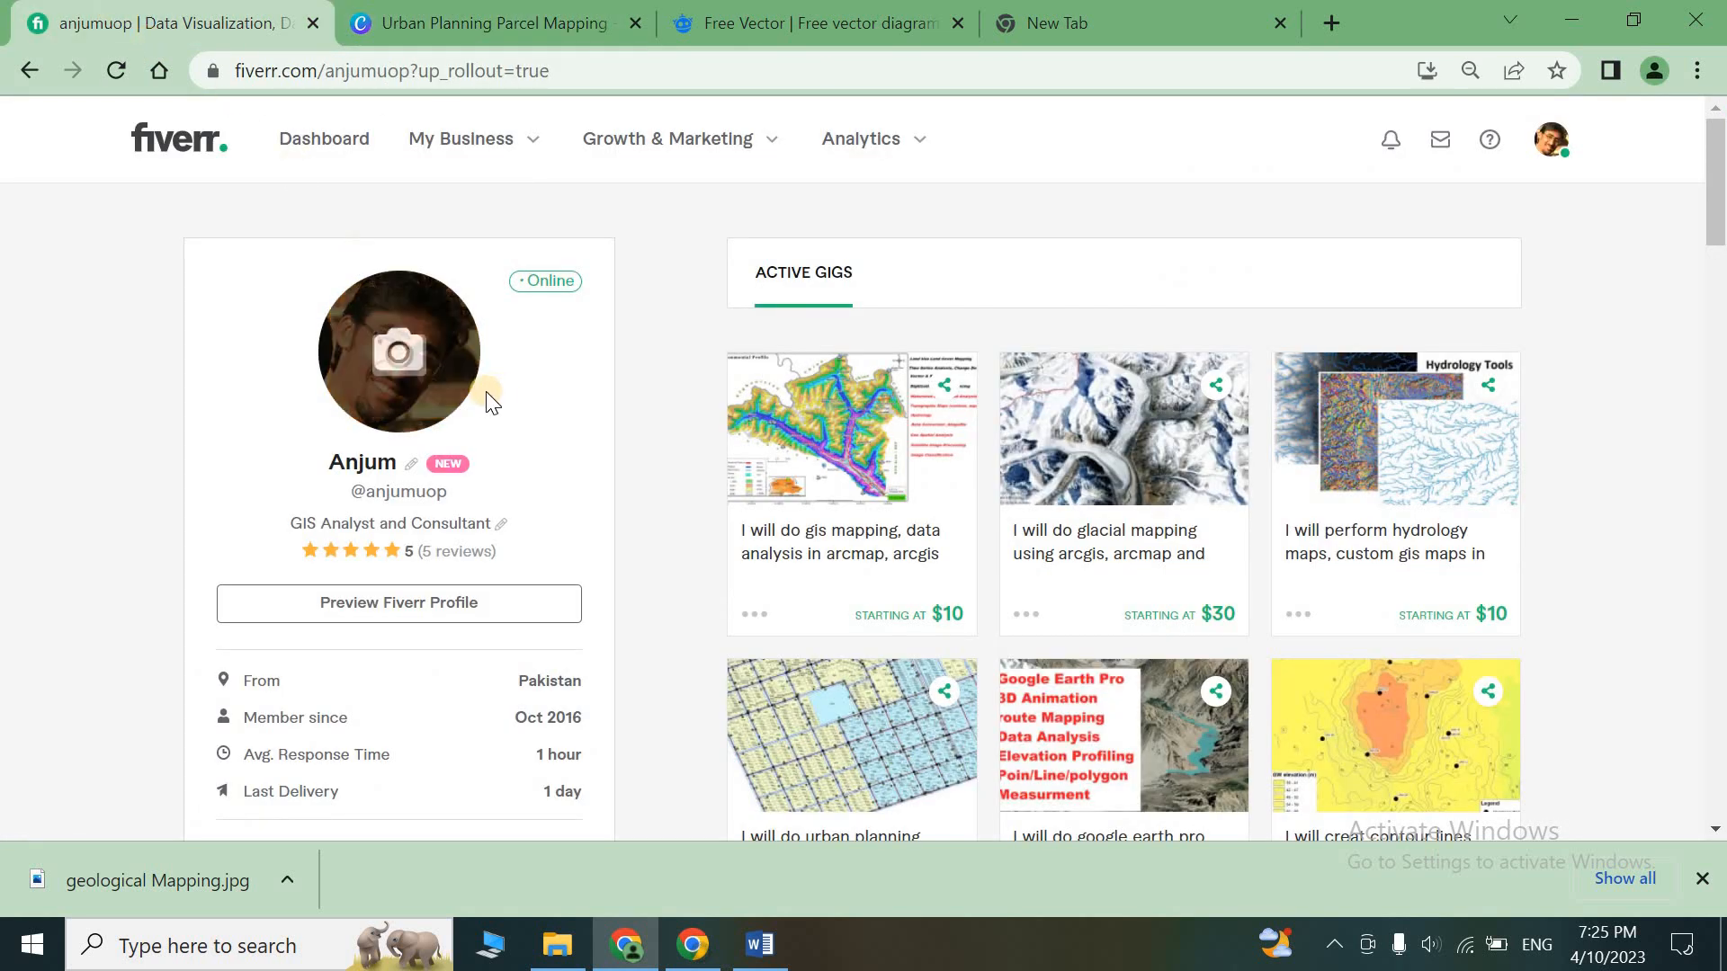
click(322, 139)
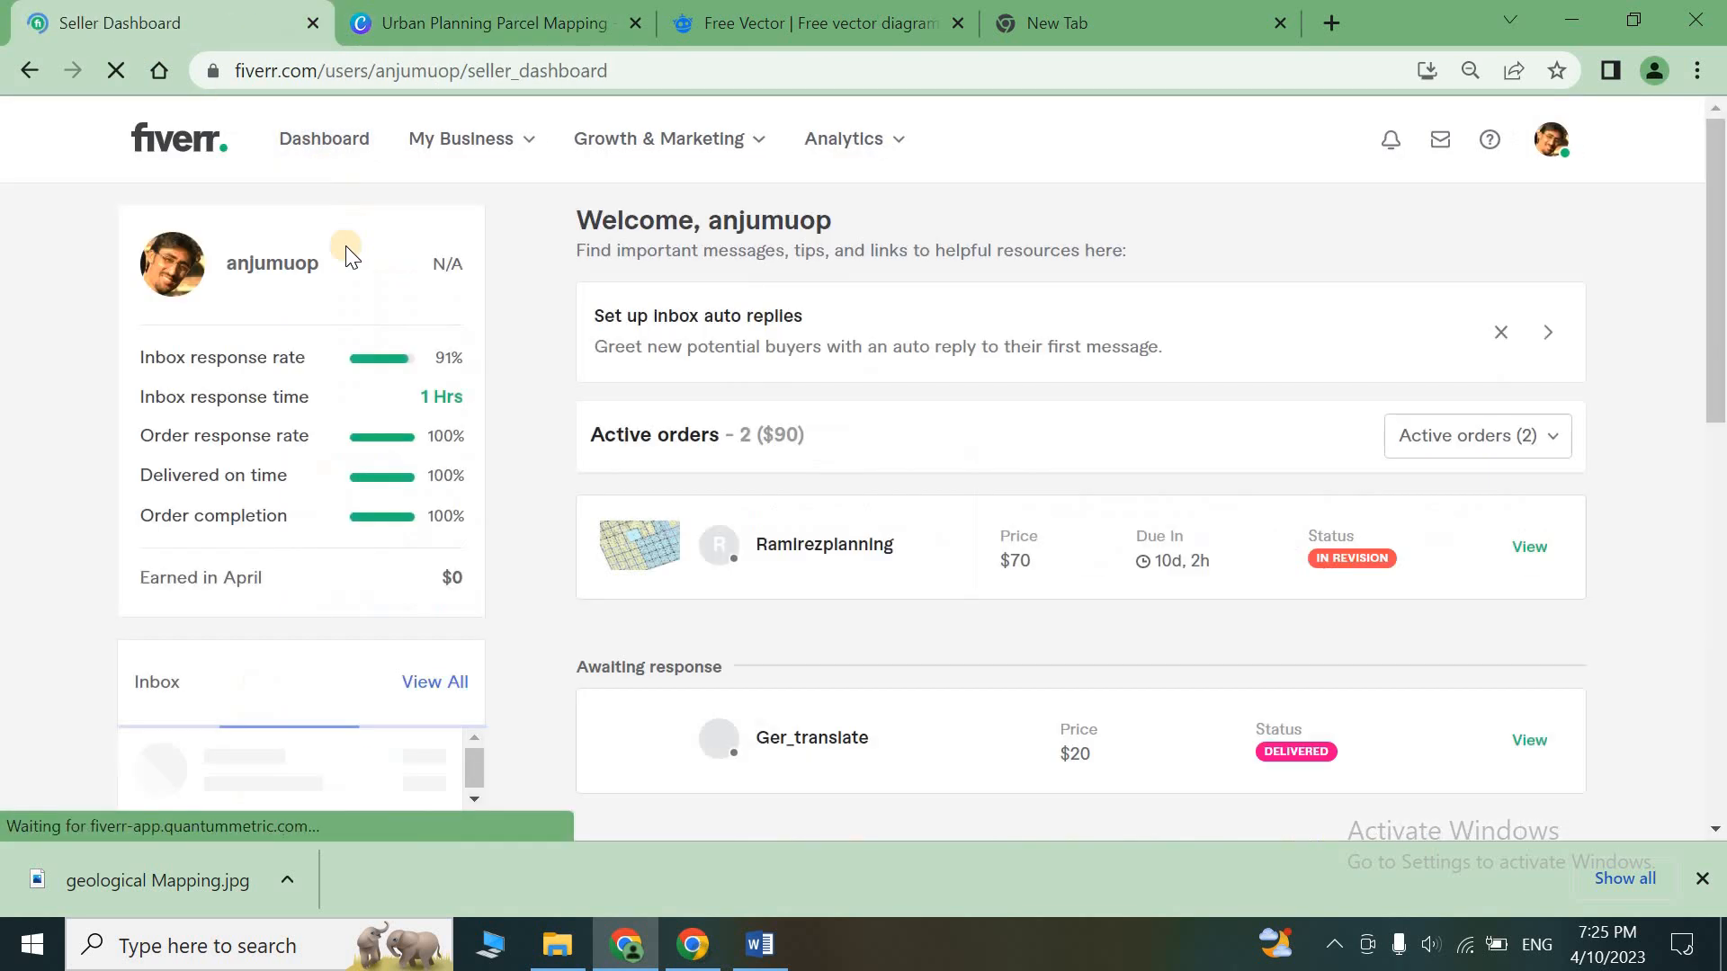
mouse_move(212, 370)
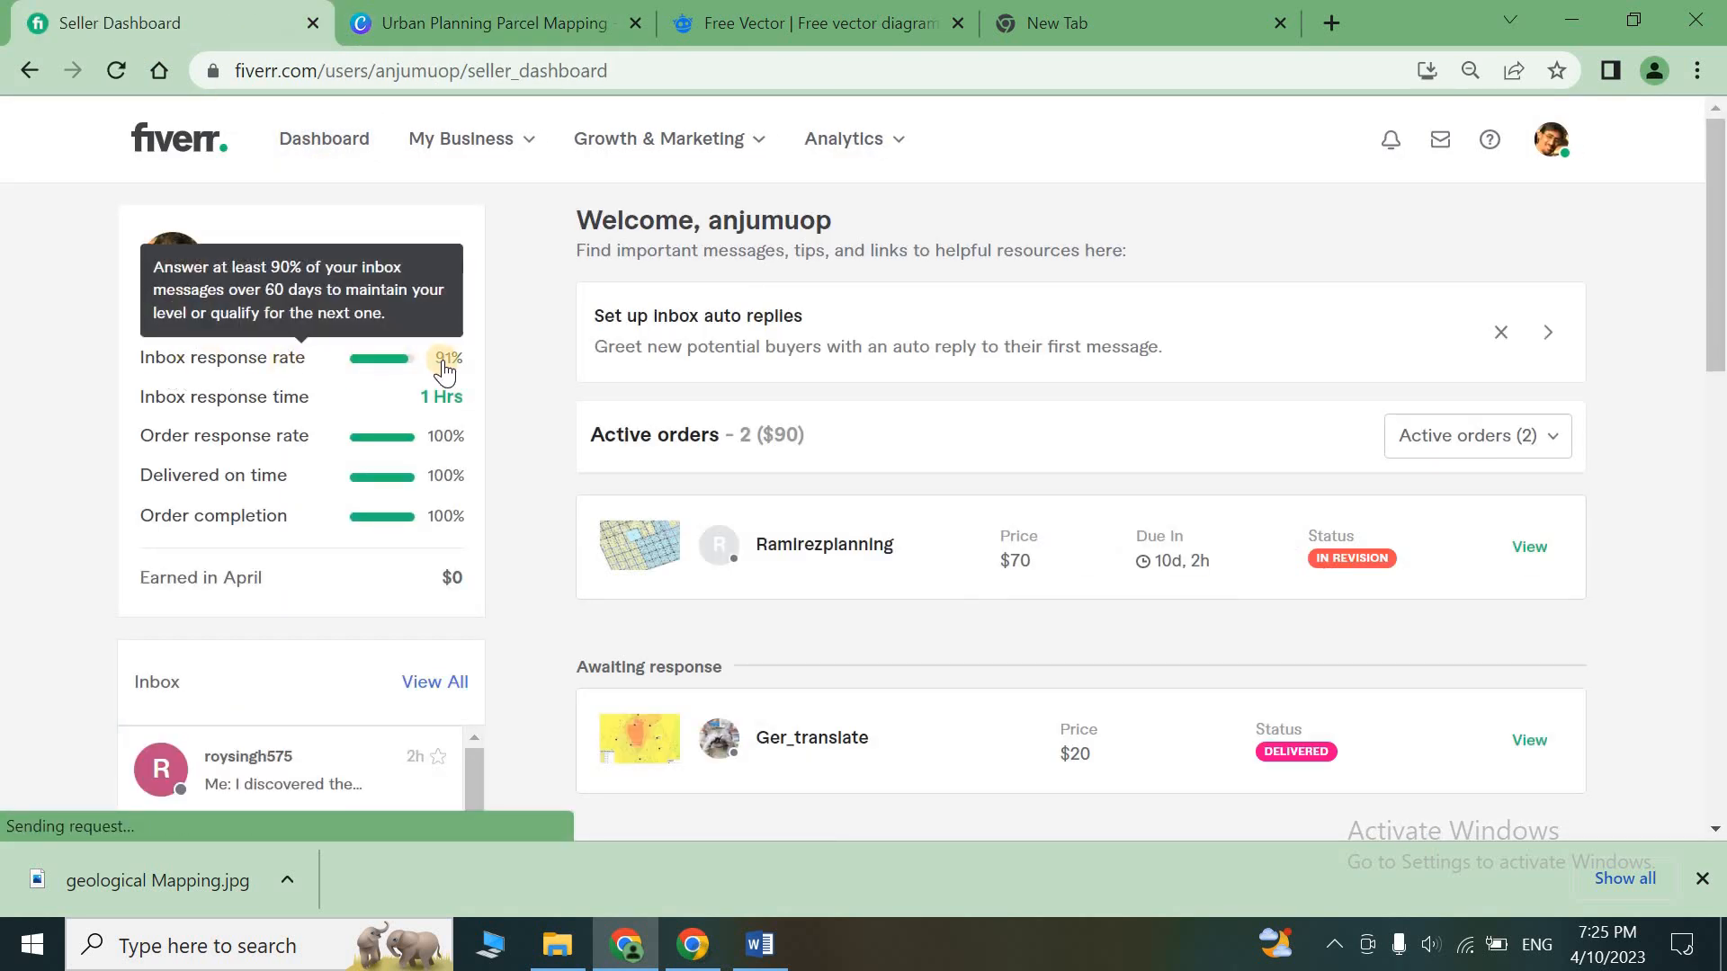
mouse_move(443, 412)
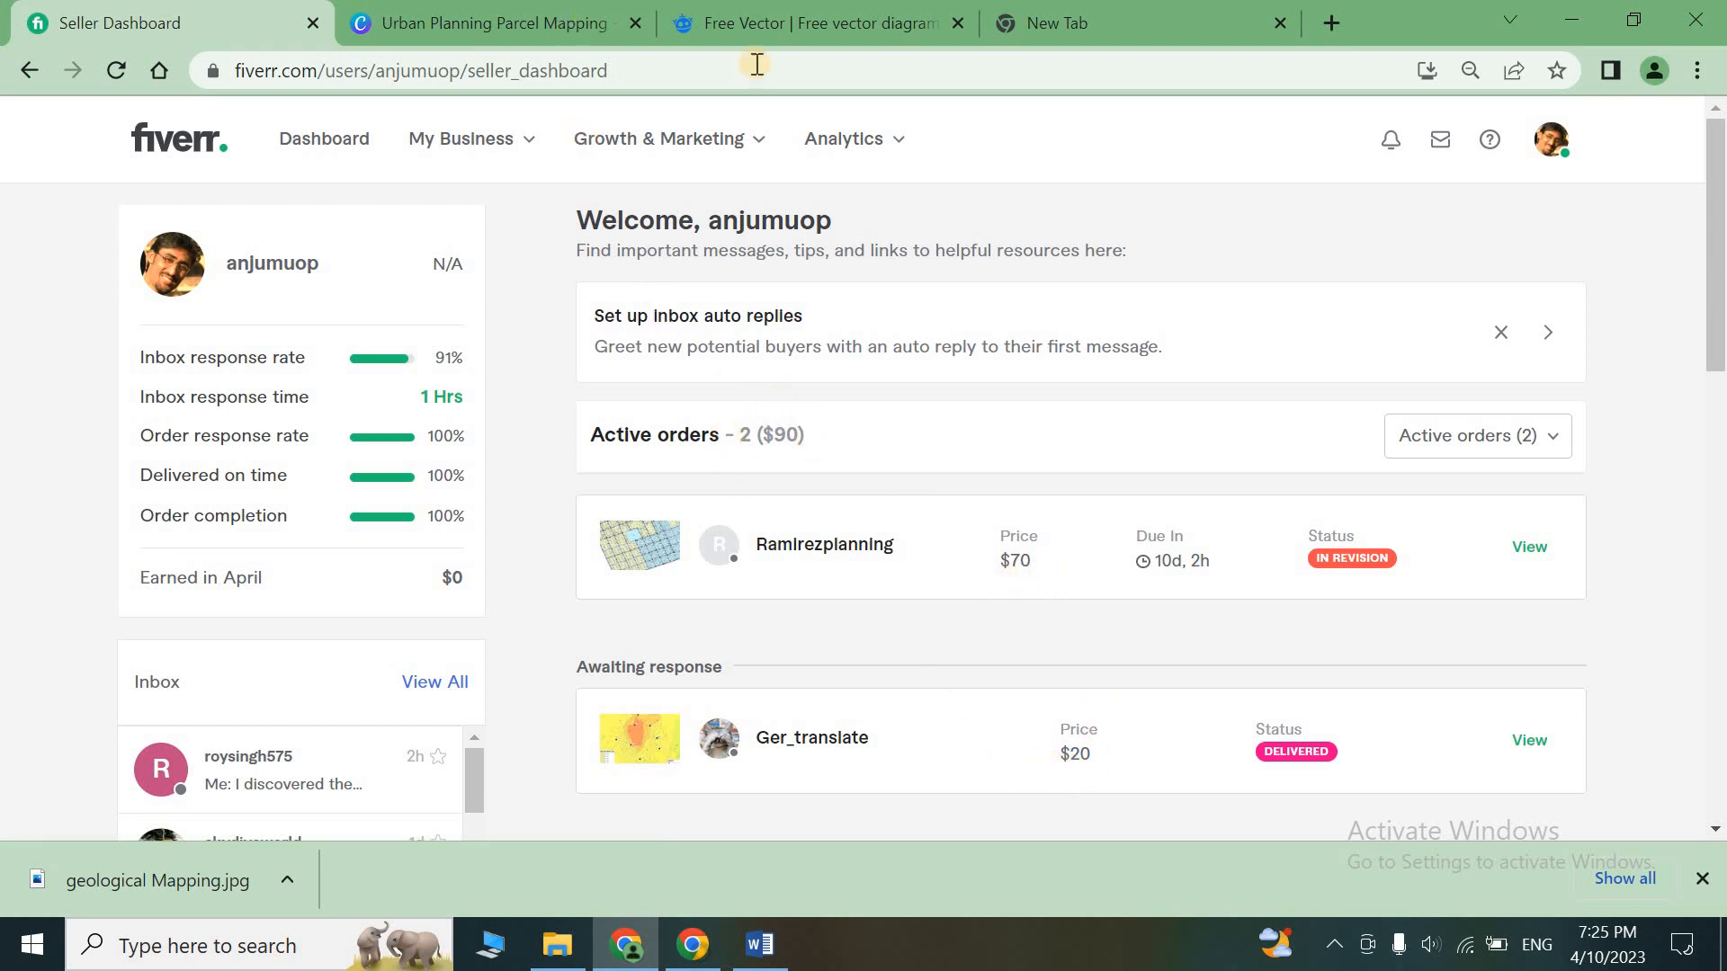
Step: In the new gig account's window, open My Business > Gigs and dismiss the availability notice
click(692, 944)
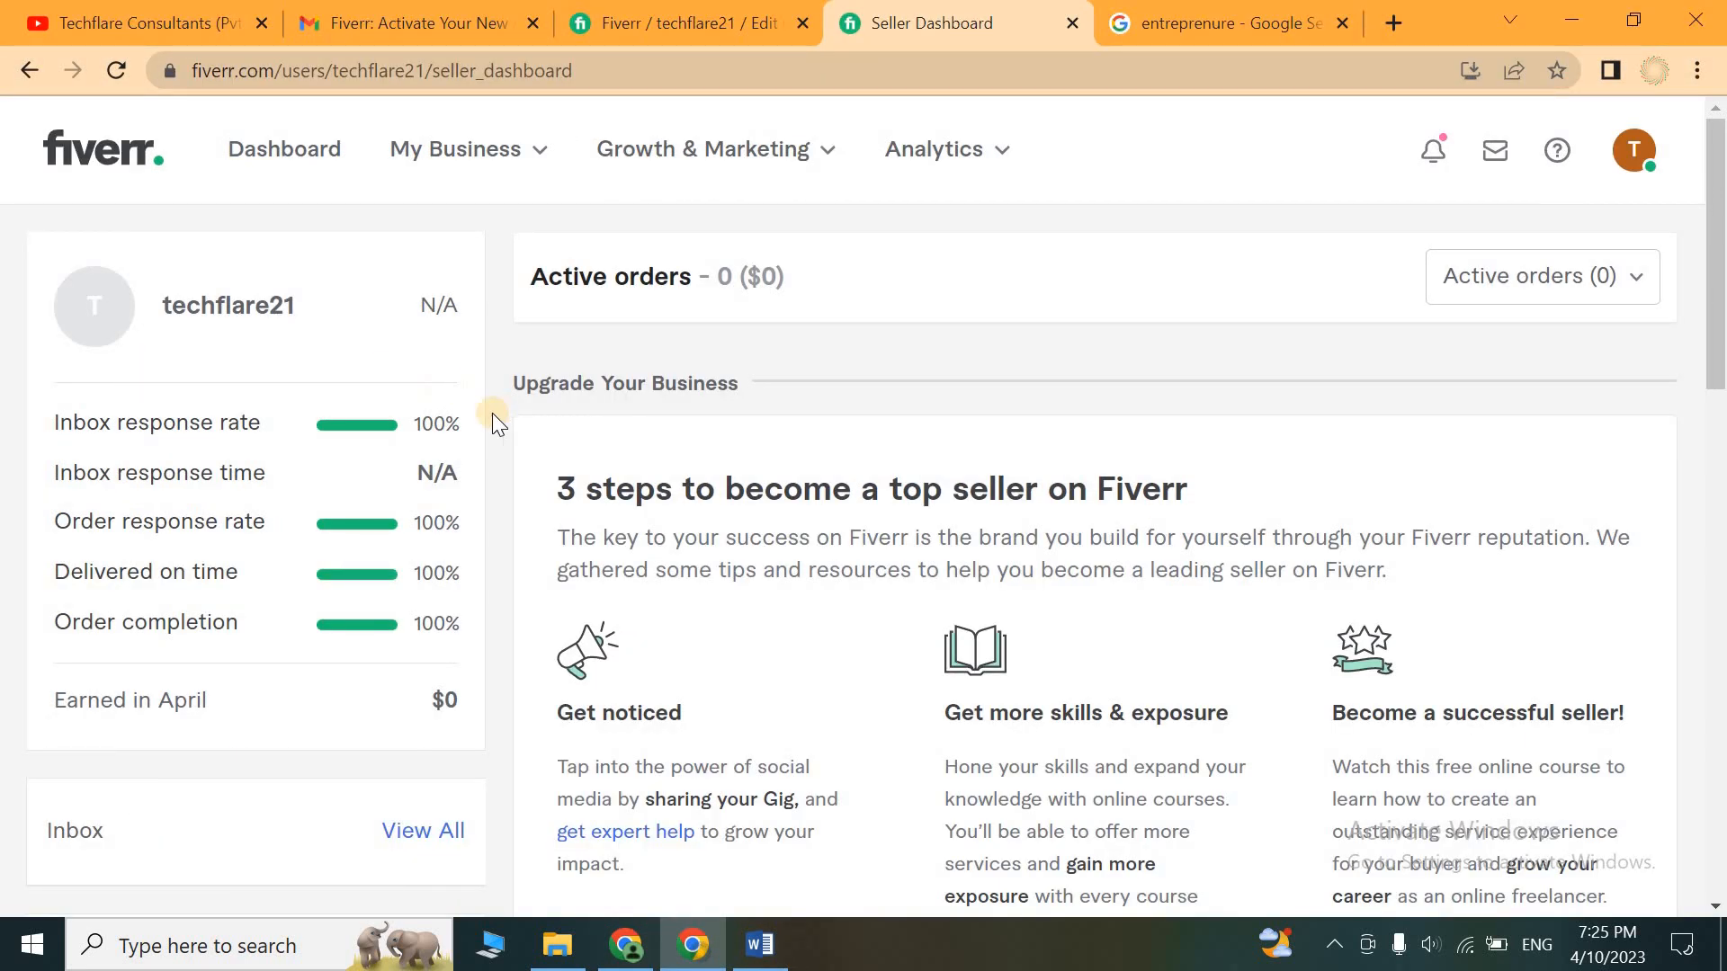
click(538, 151)
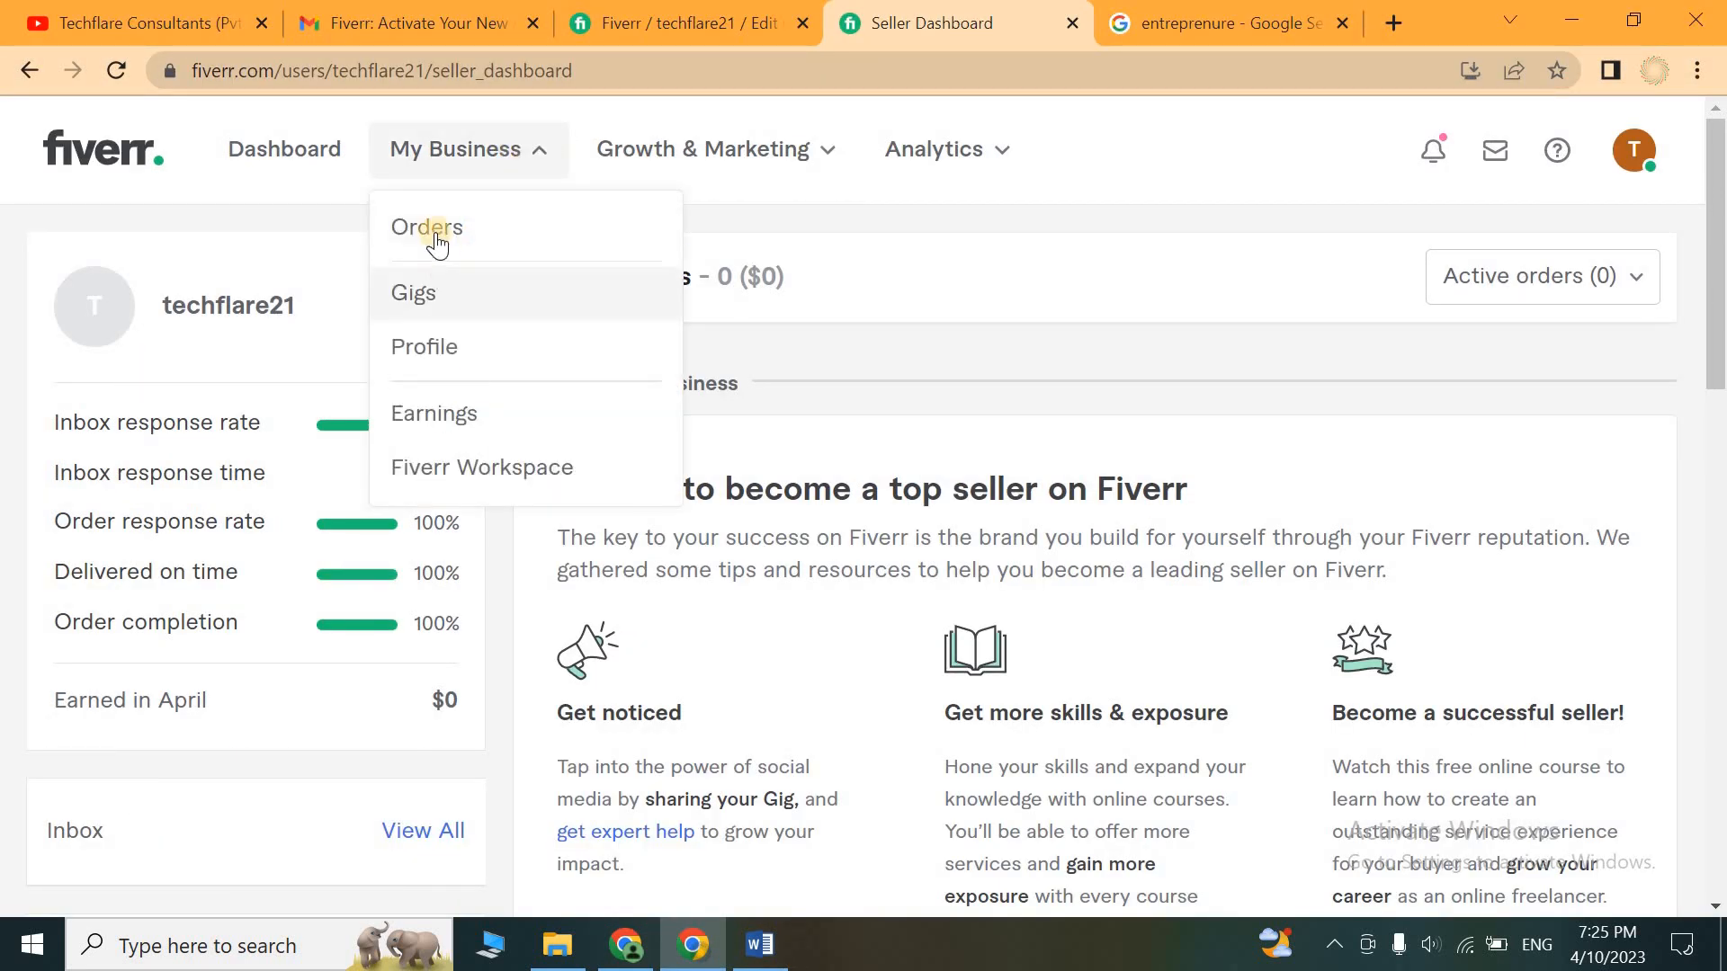
click(455, 292)
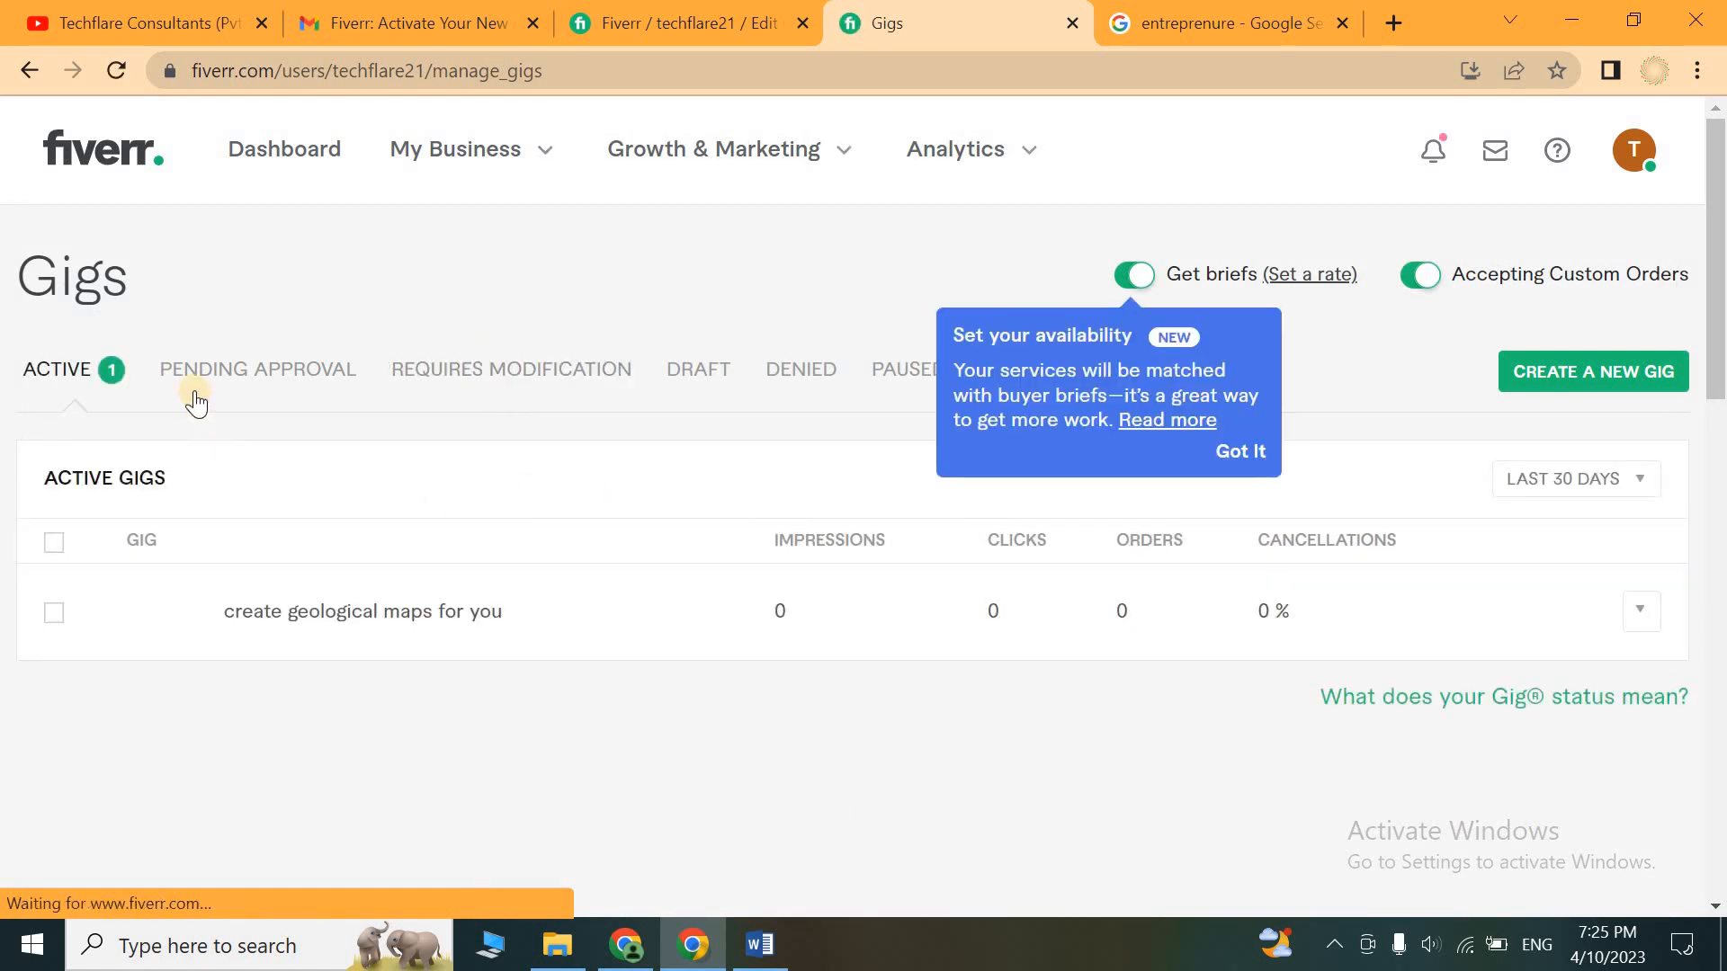
click(1240, 451)
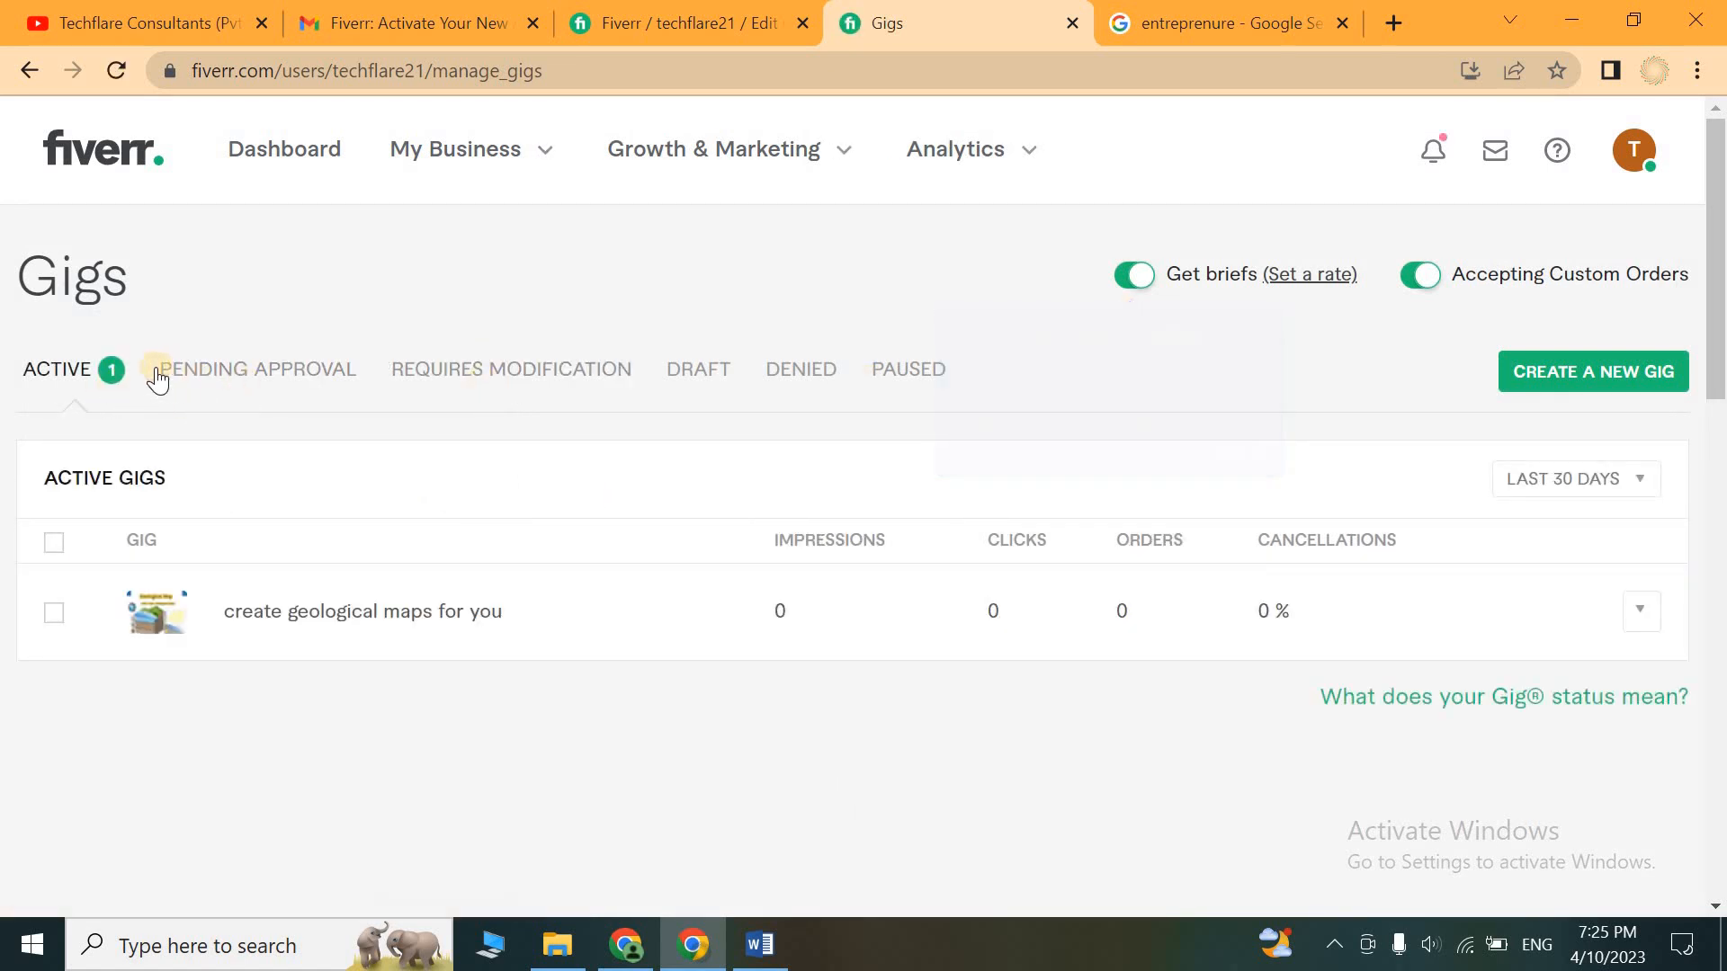